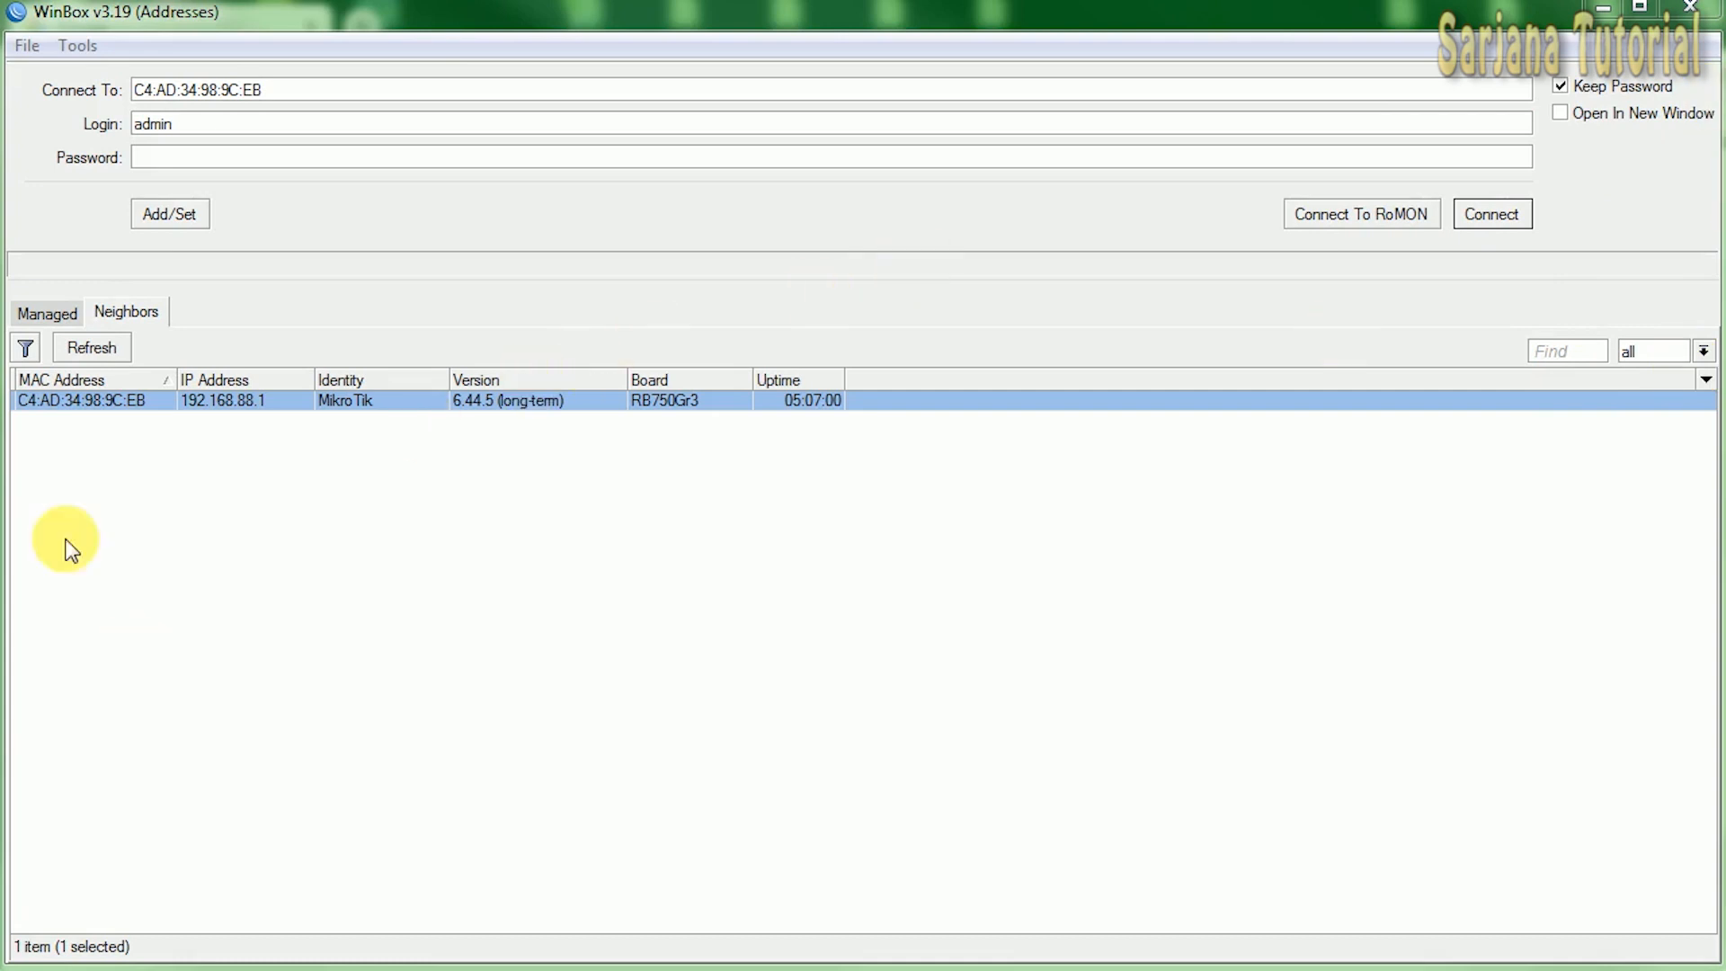
Refresh the neighbour list and connect to the RB750Gr3 router by its MAC address.
left_click(104, 342)
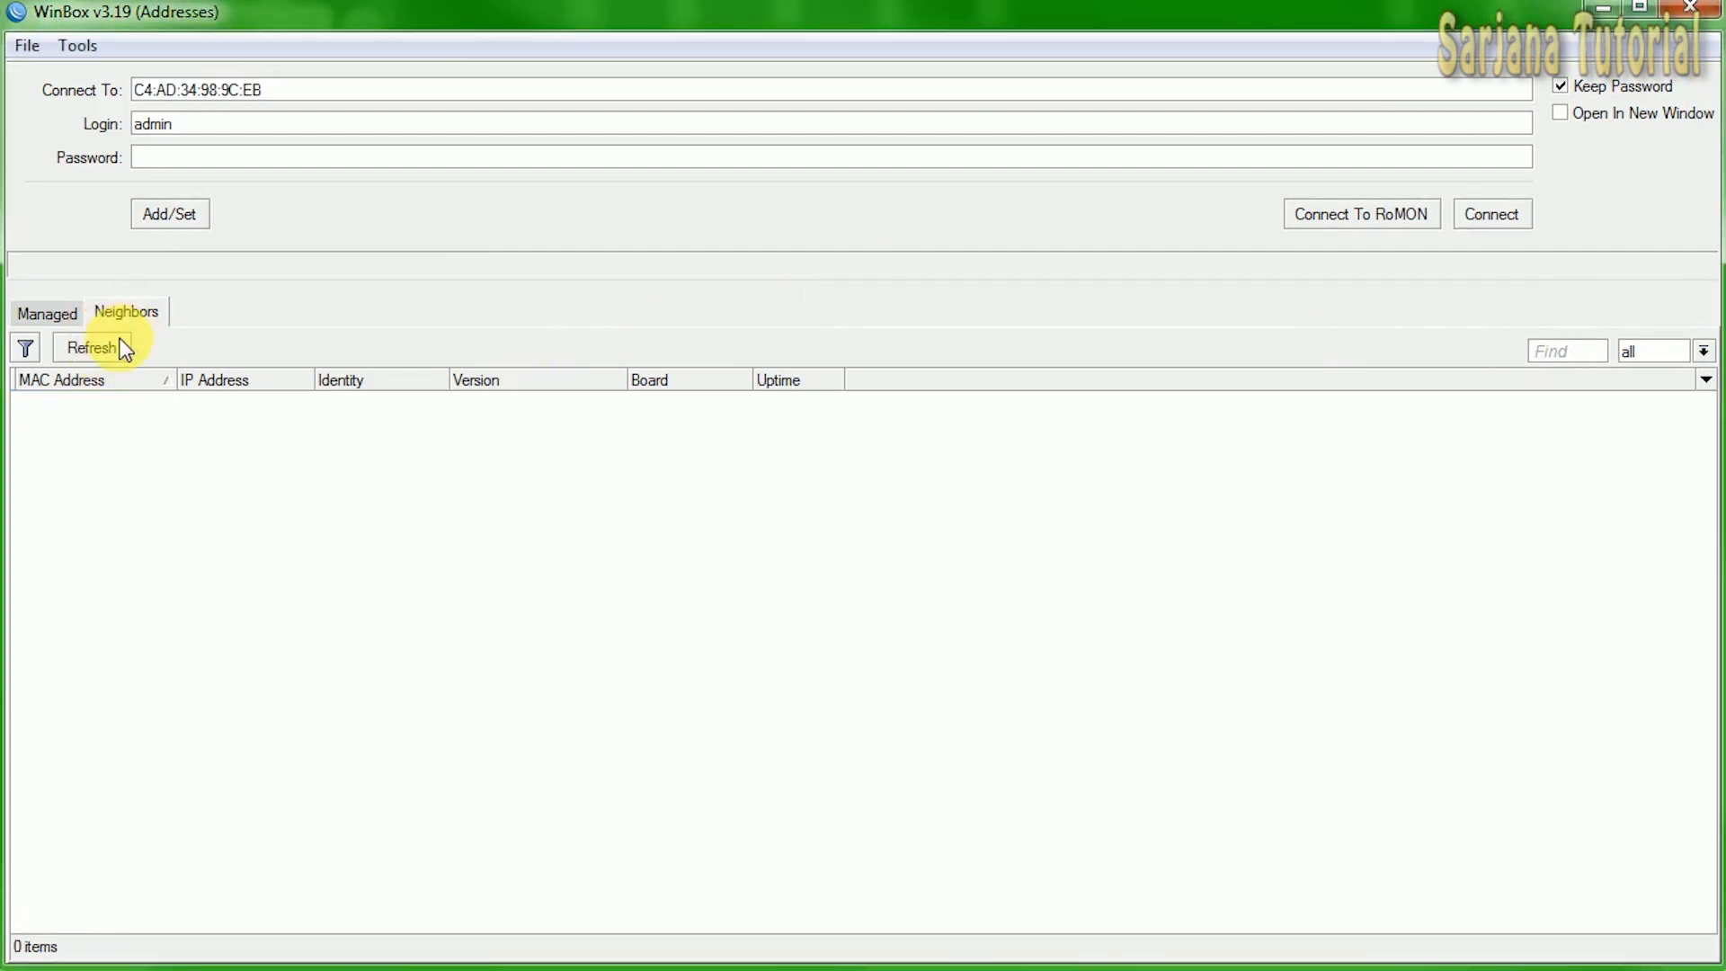
left_click(104, 351)
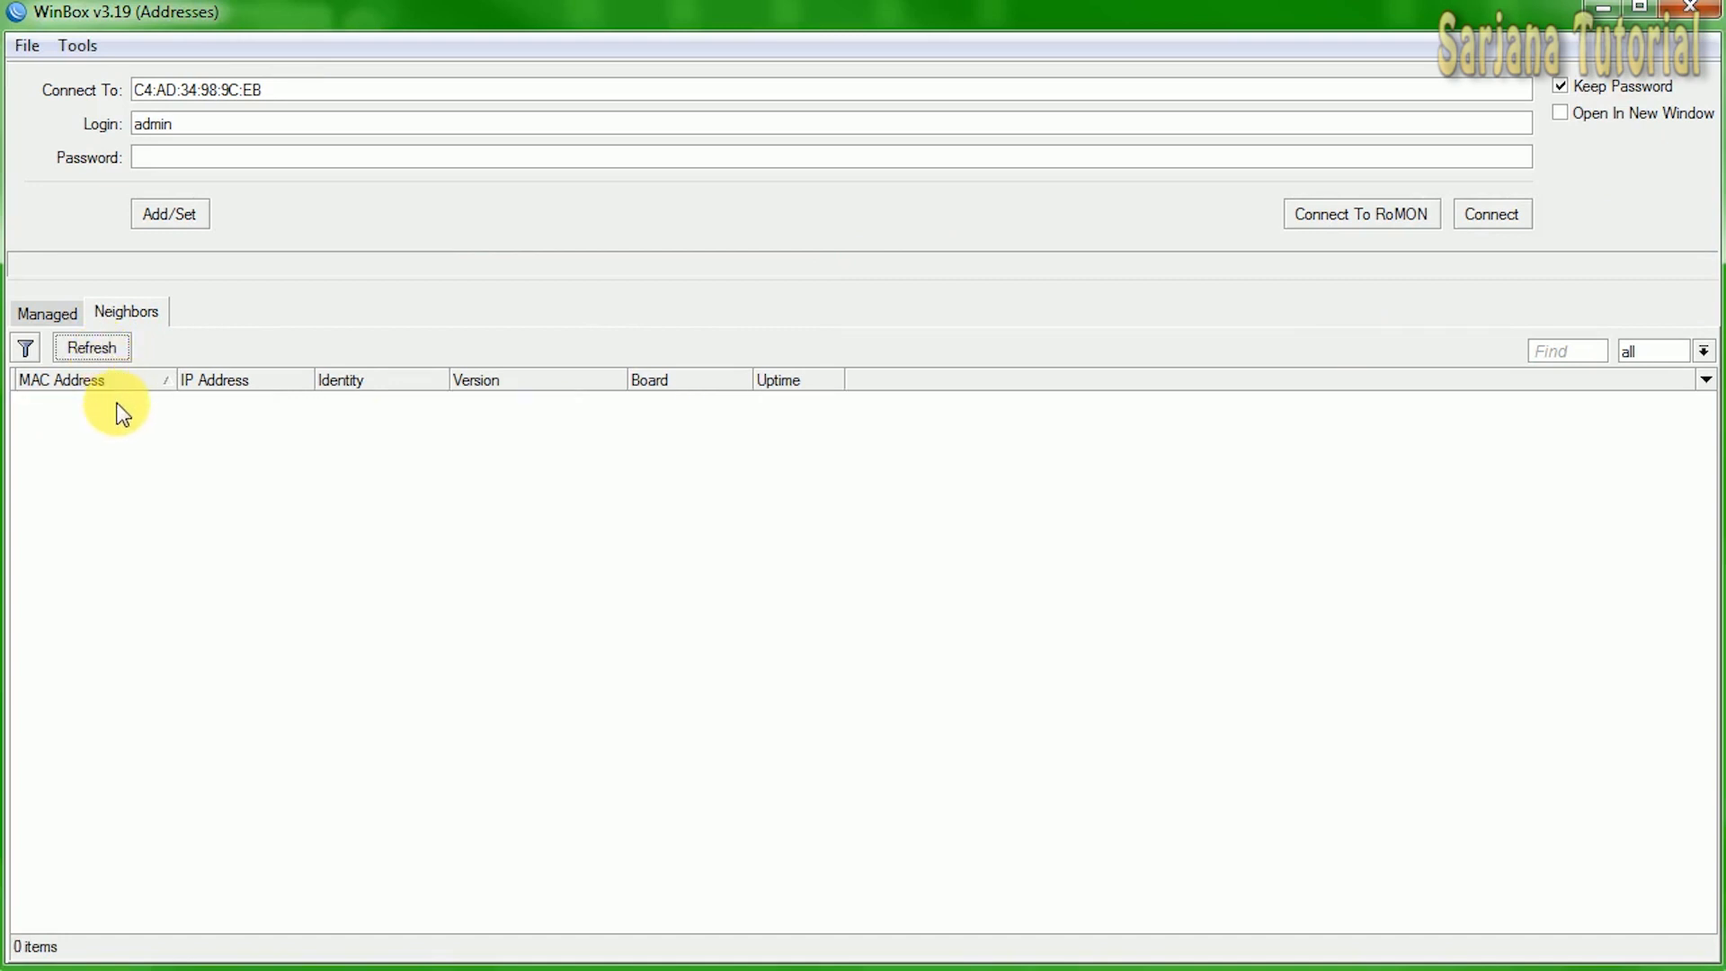
left_click(110, 397)
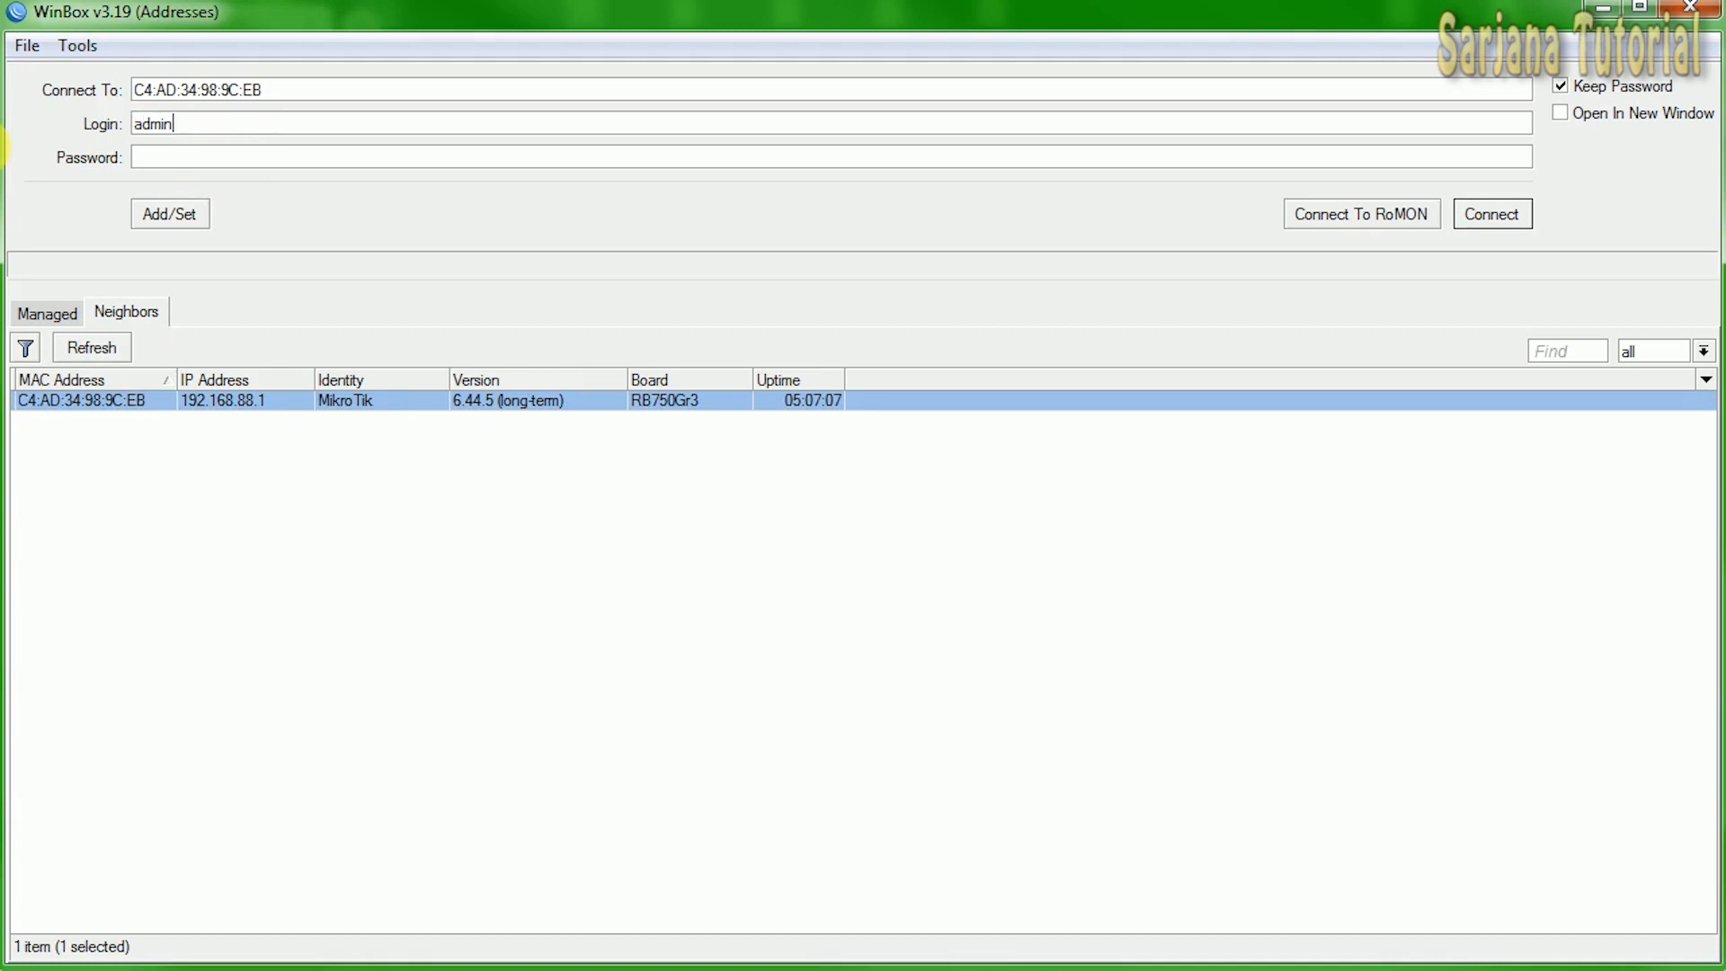
left_click(338, 125)
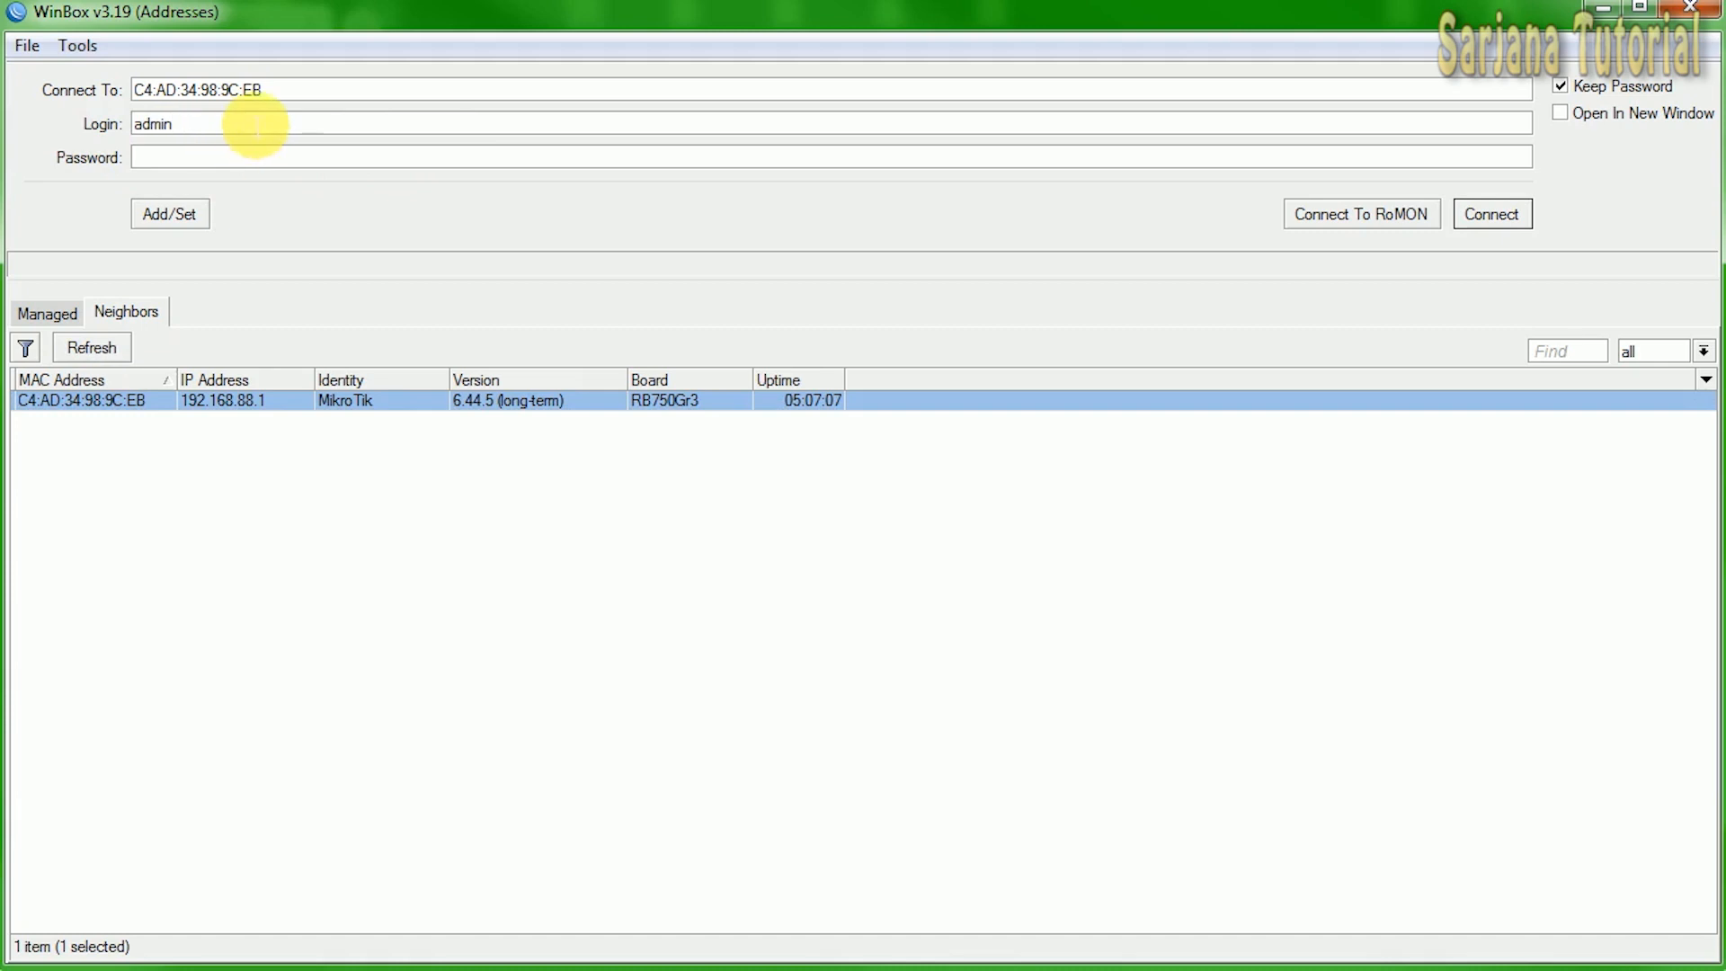
left_click_drag(283, 93, 96, 91)
left_click(90, 399)
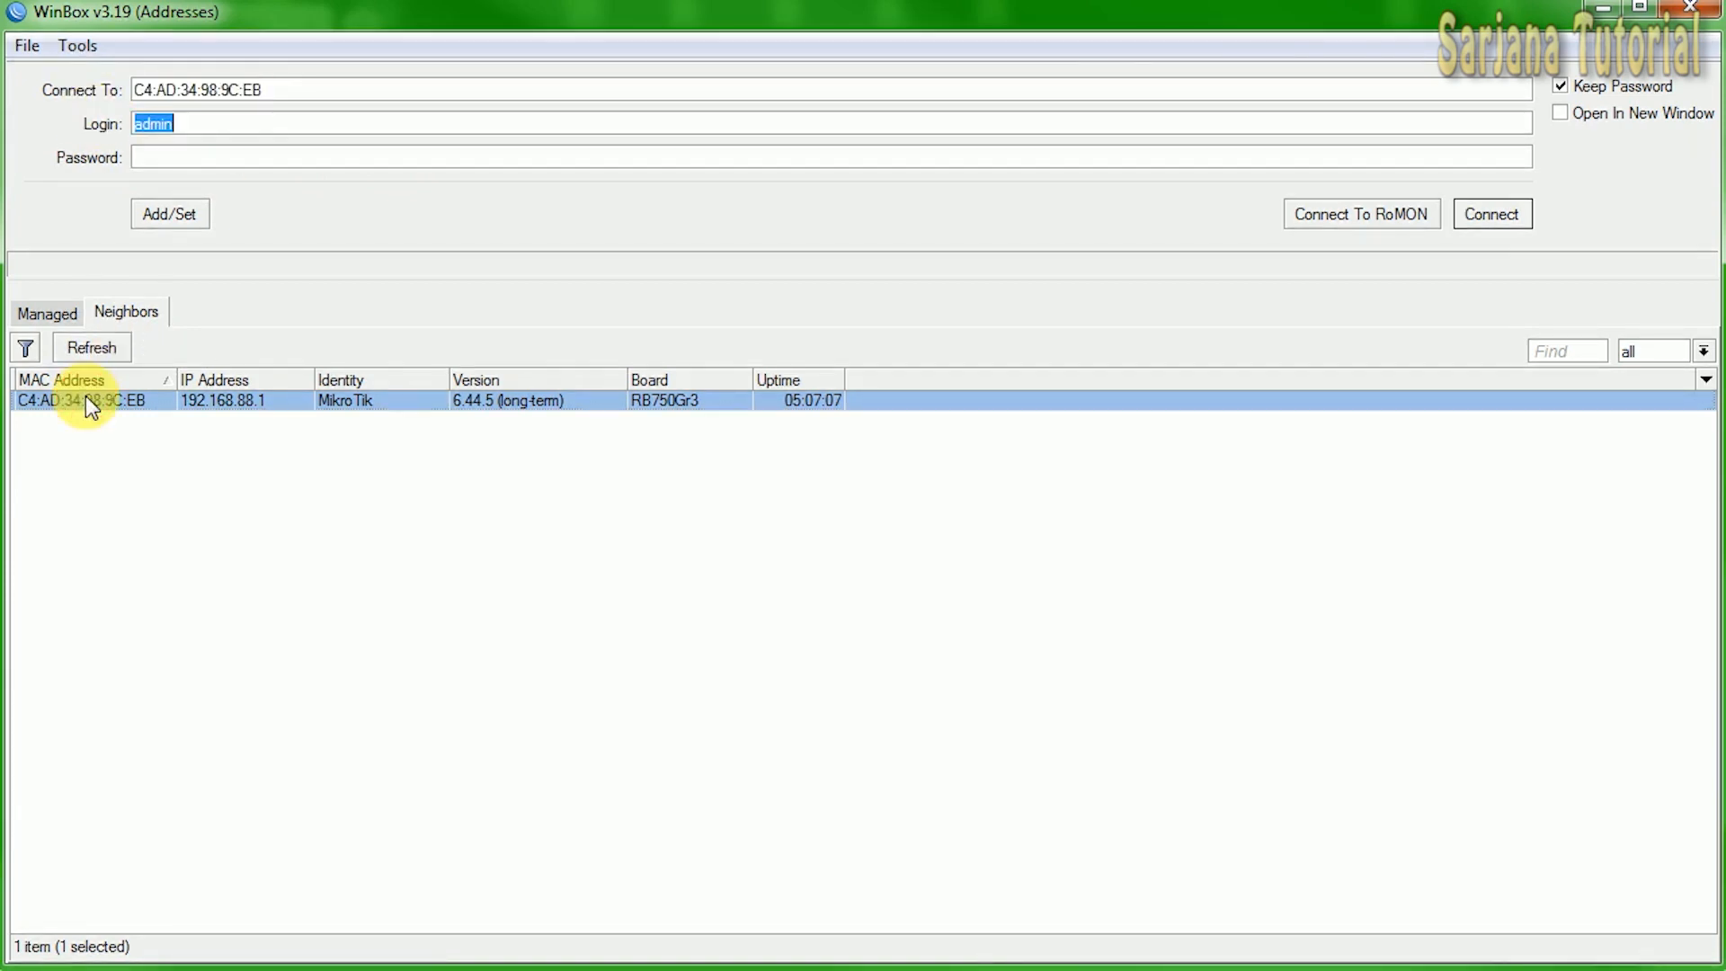
left_click(1485, 220)
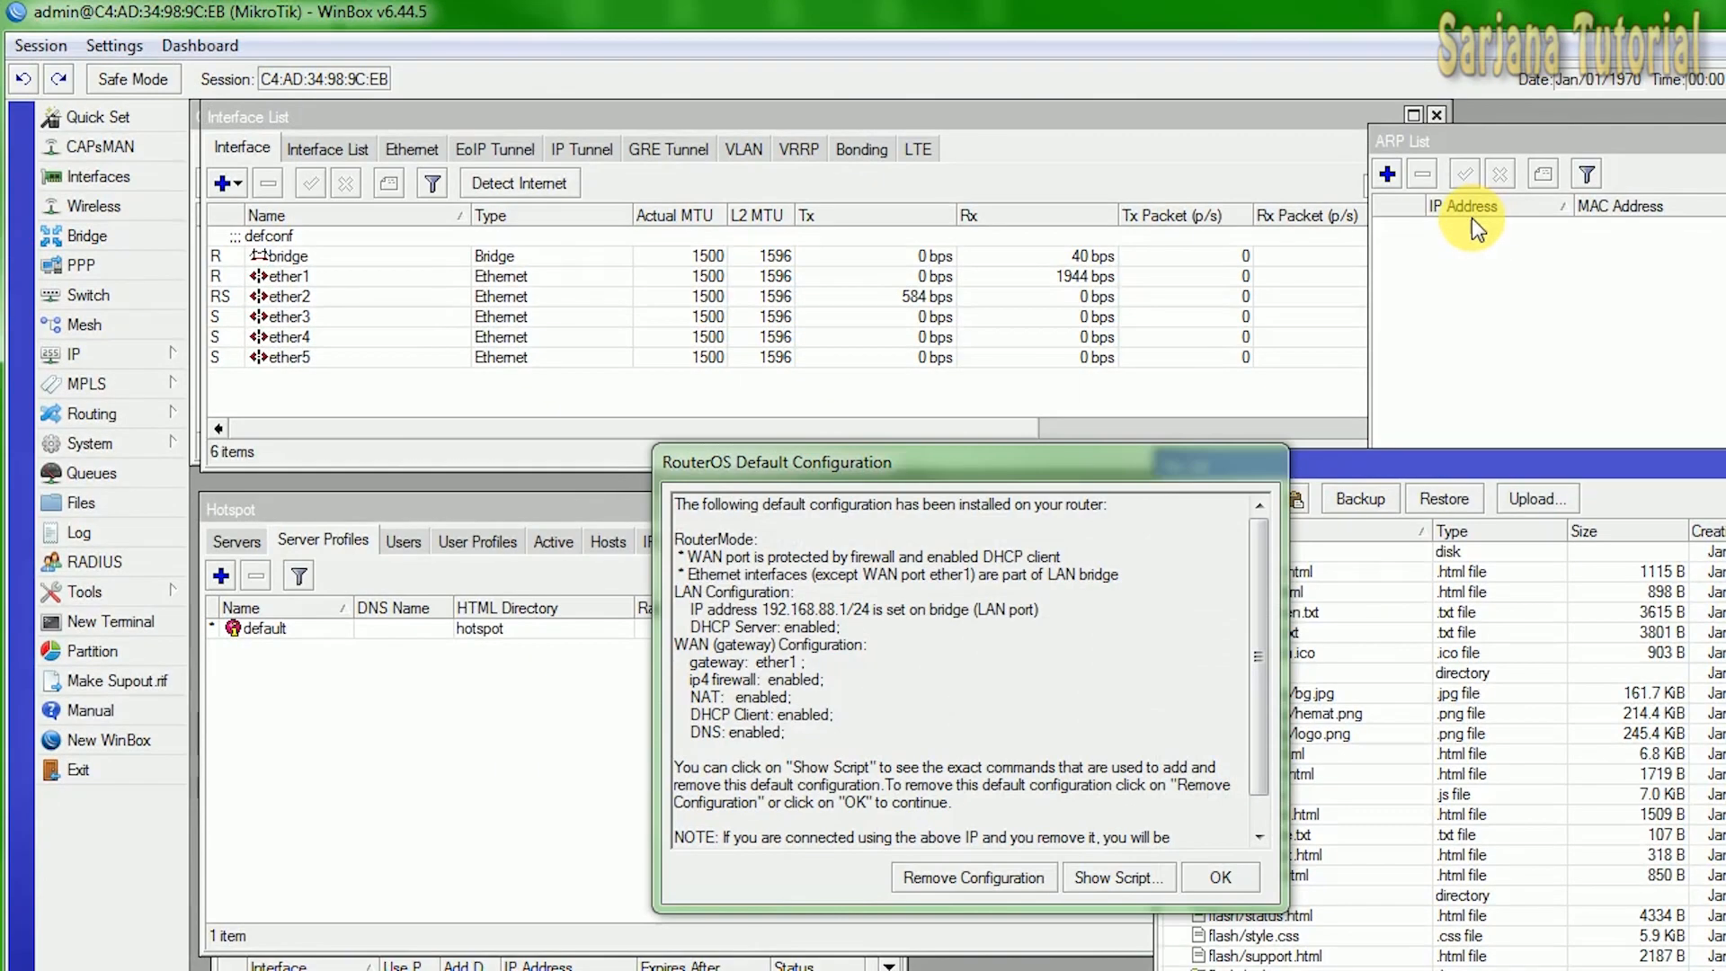
Remove the router's default configuration and close the File List window.
left_click_drag(1075, 462, 930, 308)
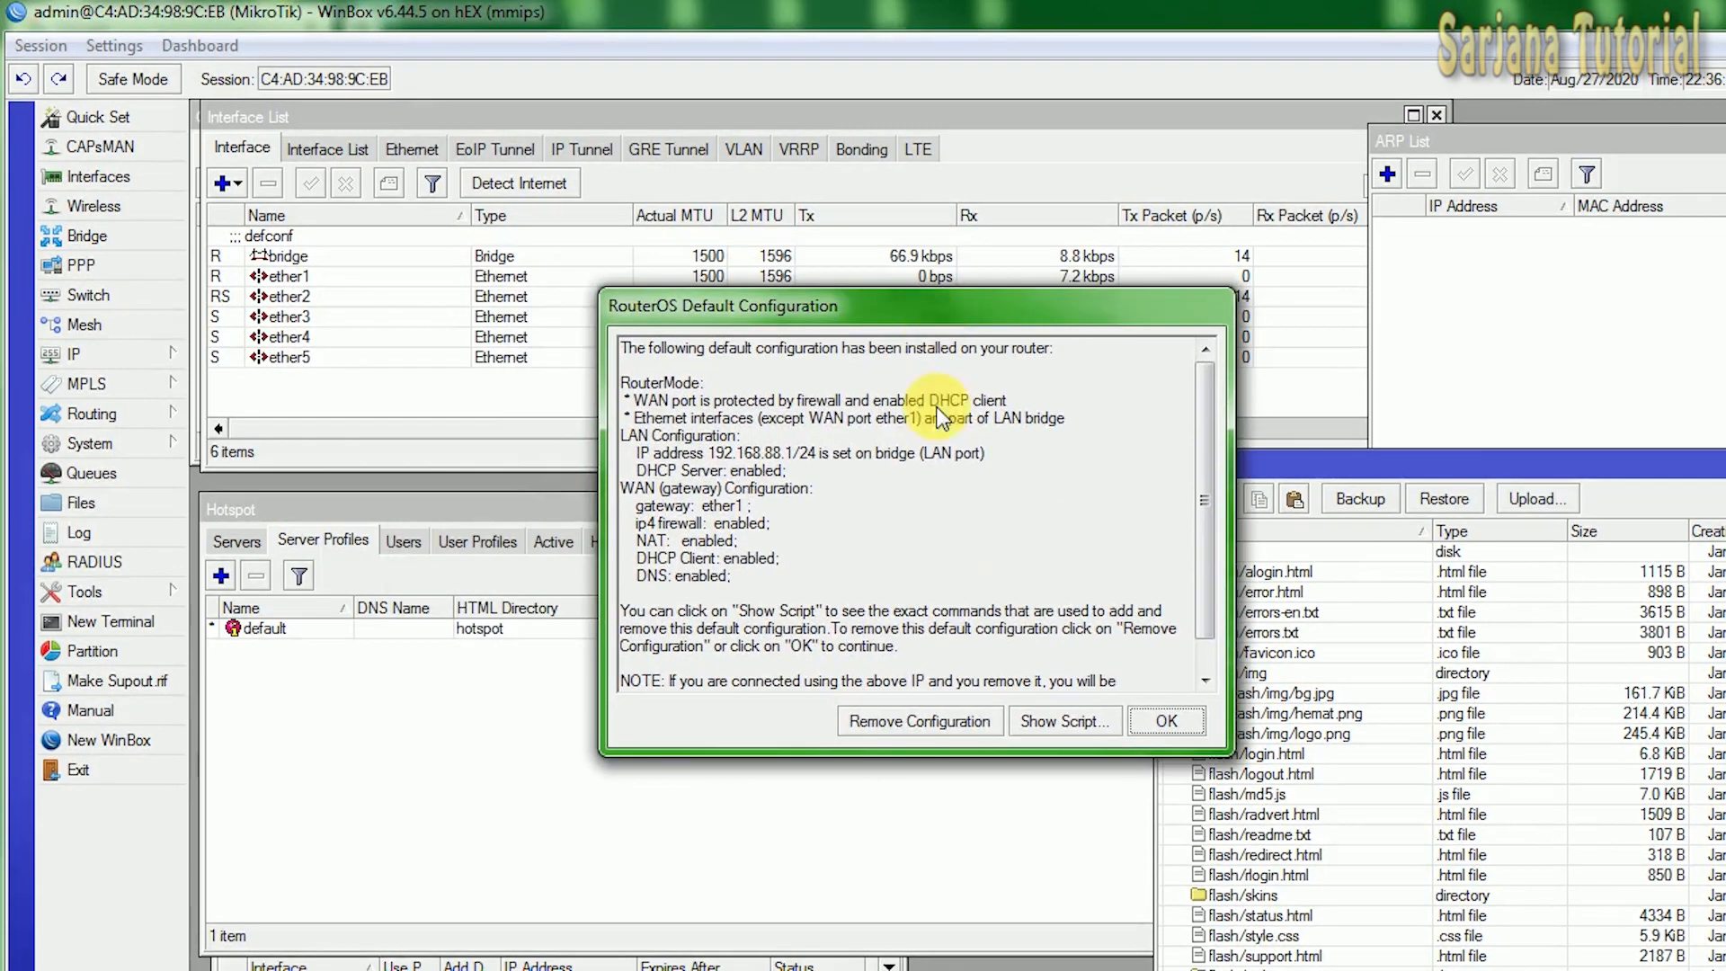
left_click(915, 724)
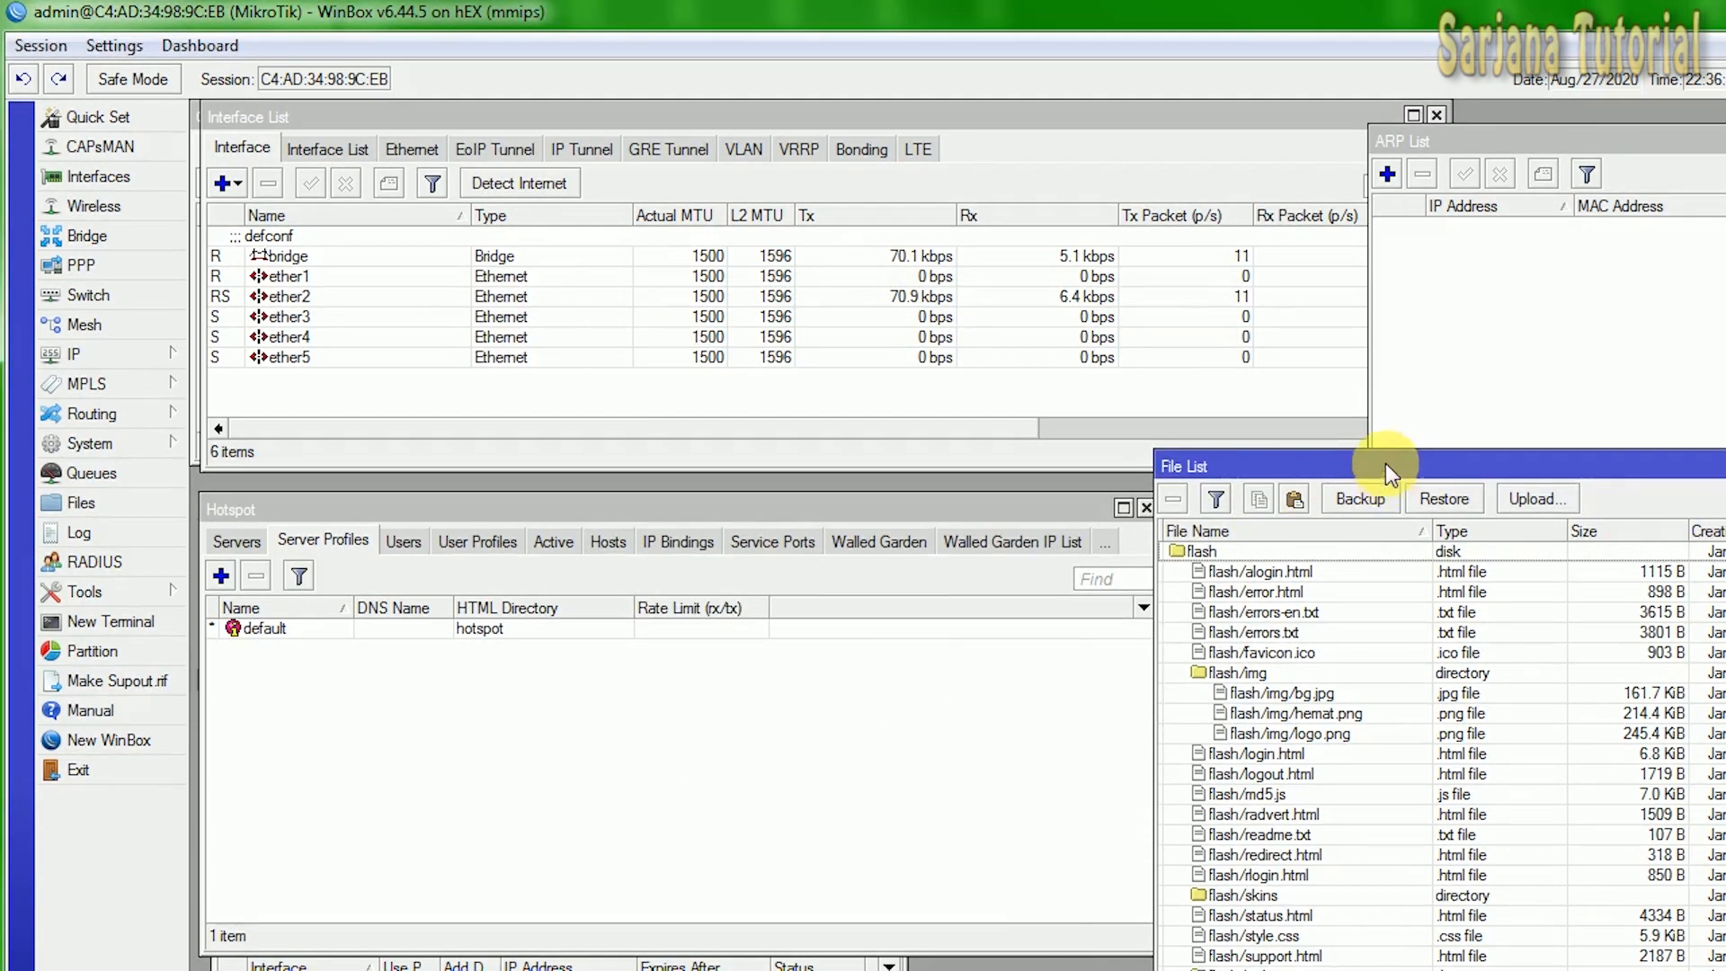
left_click_drag(1413, 461, 1195, 427)
left_click(1652, 431)
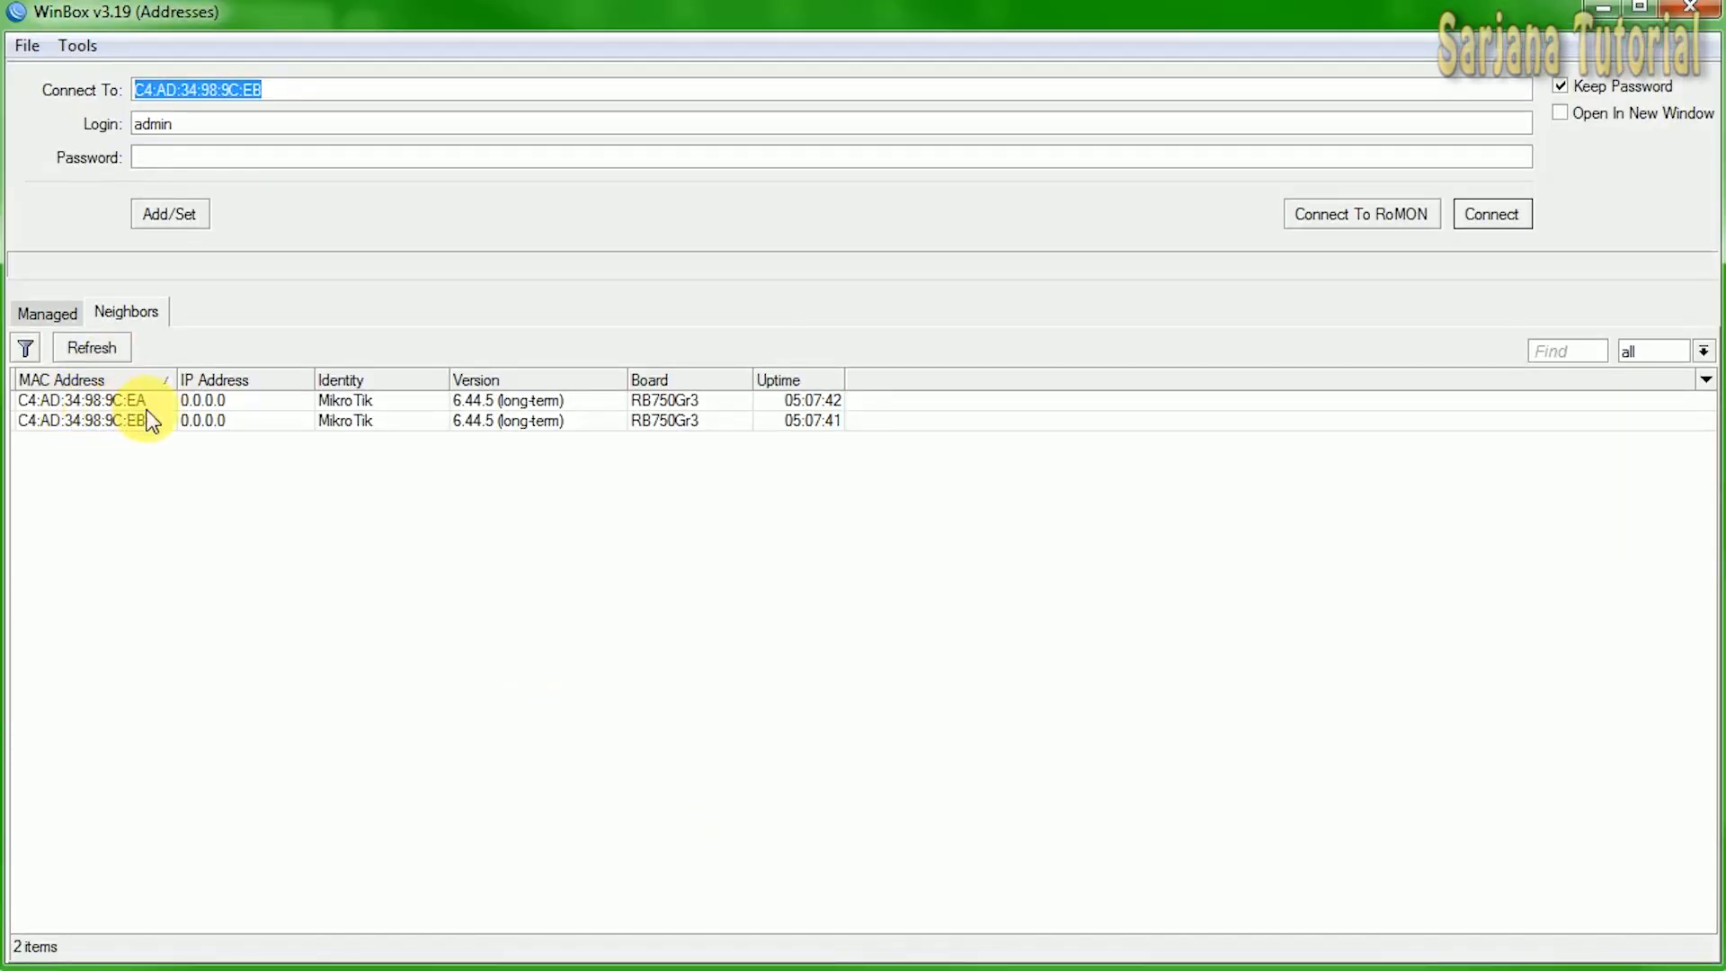
Reconnect to the 9C:EA router, close the leftover user and hotspot windows, and maximise WinBox.
left_click(112, 403)
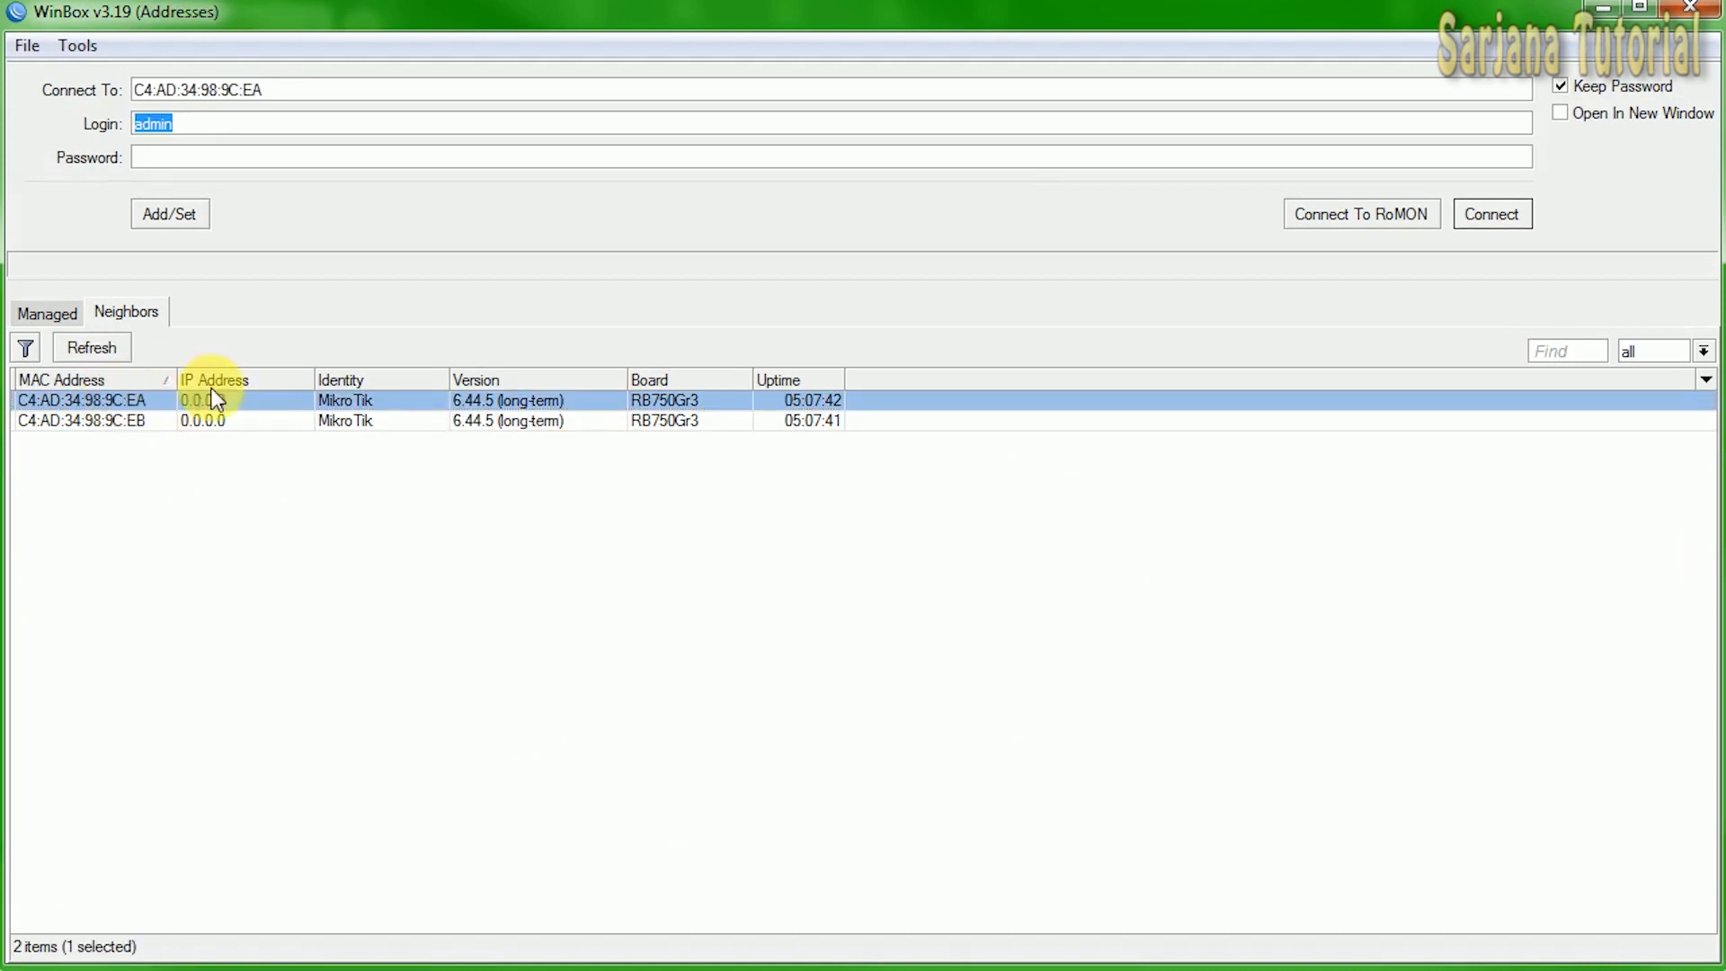
left_click(1513, 217)
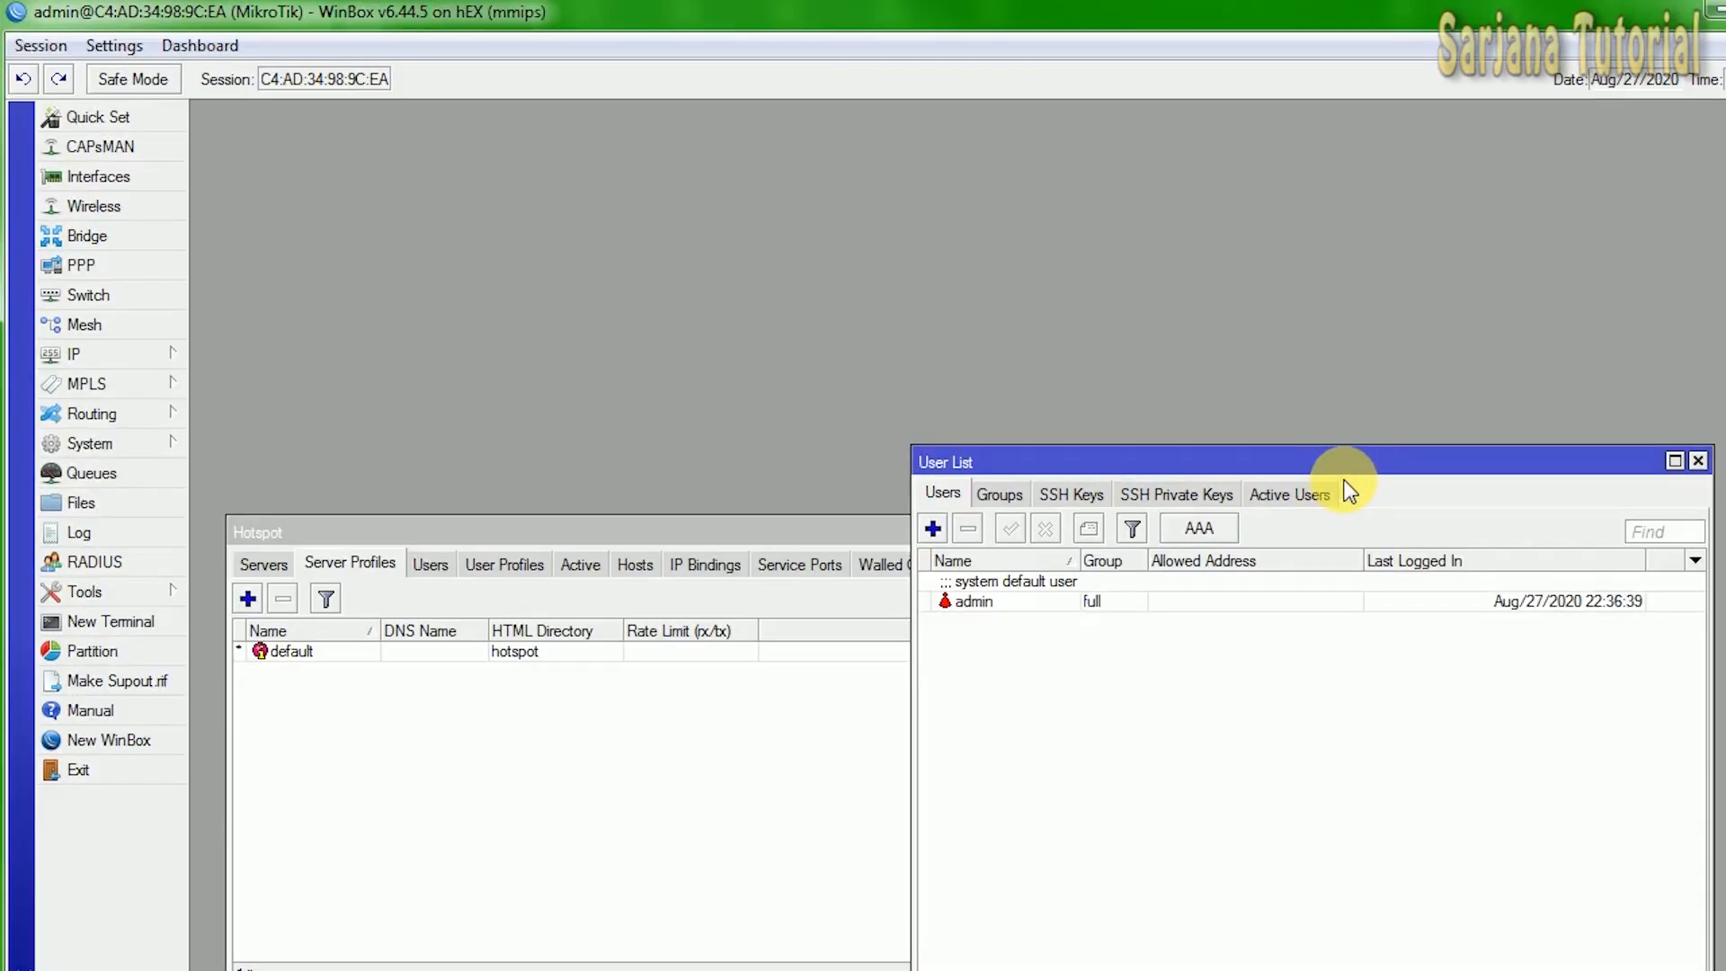
mouse_move(1336, 455)
left_mouse_down()
mouse_move(1102, 466)
mouse_move(1351, 433)
left_mouse_up()
left_click(1711, 440)
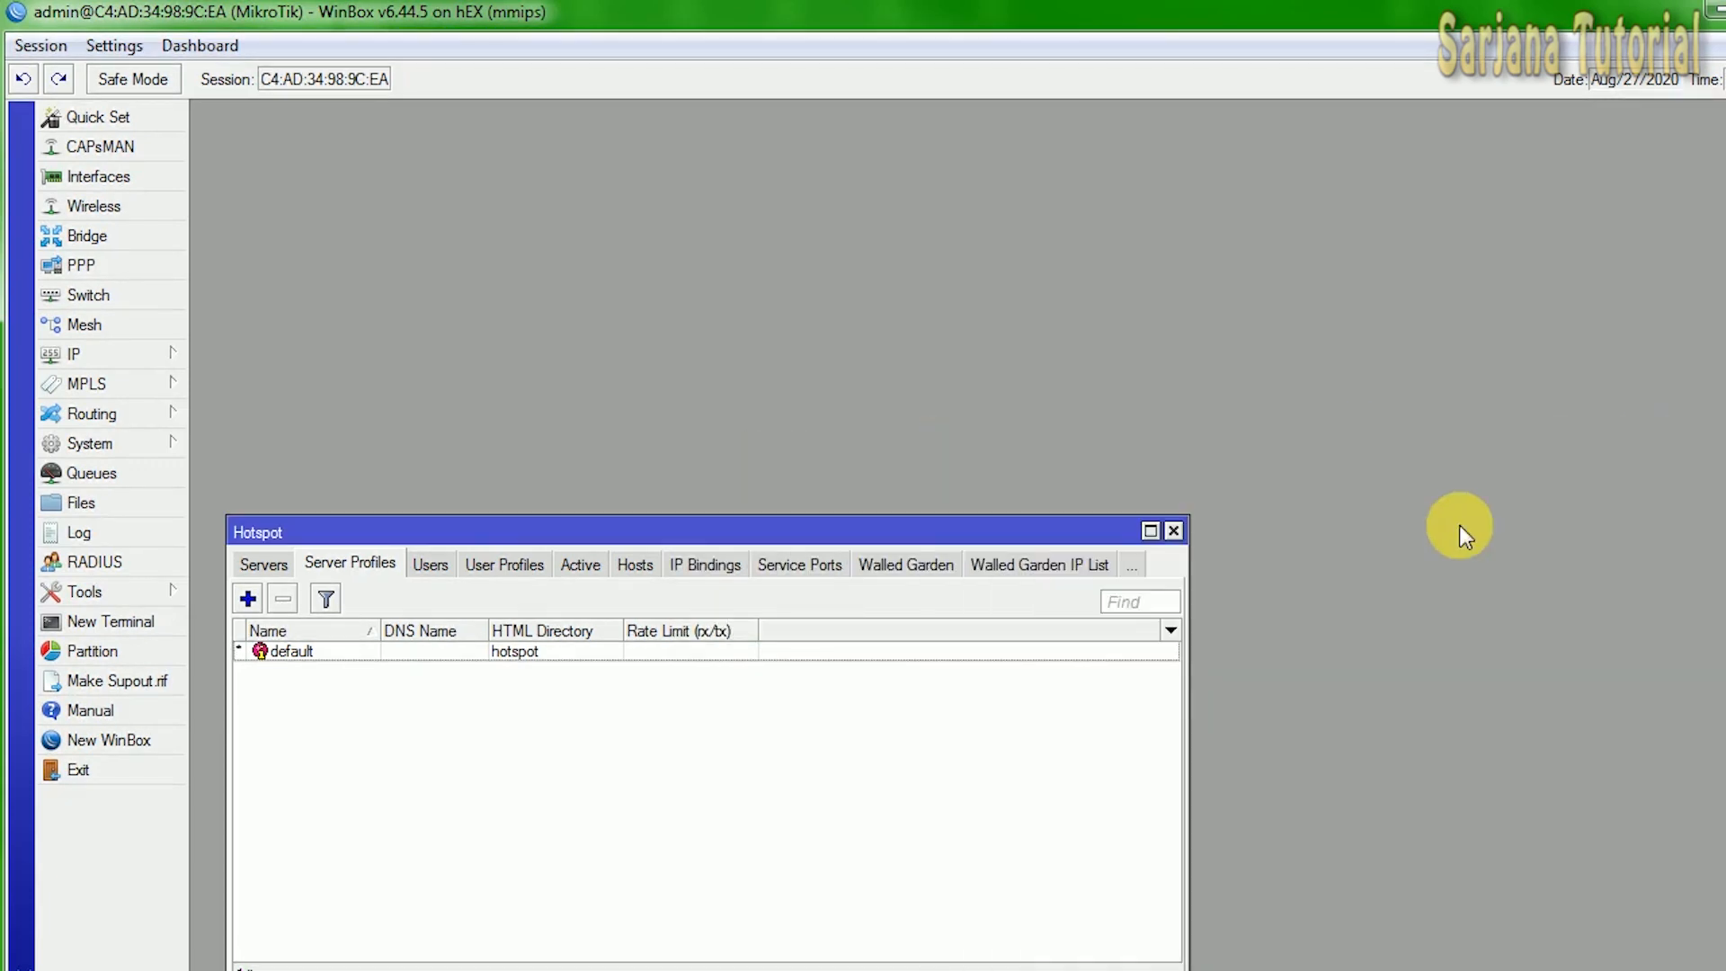
left_click(1173, 530)
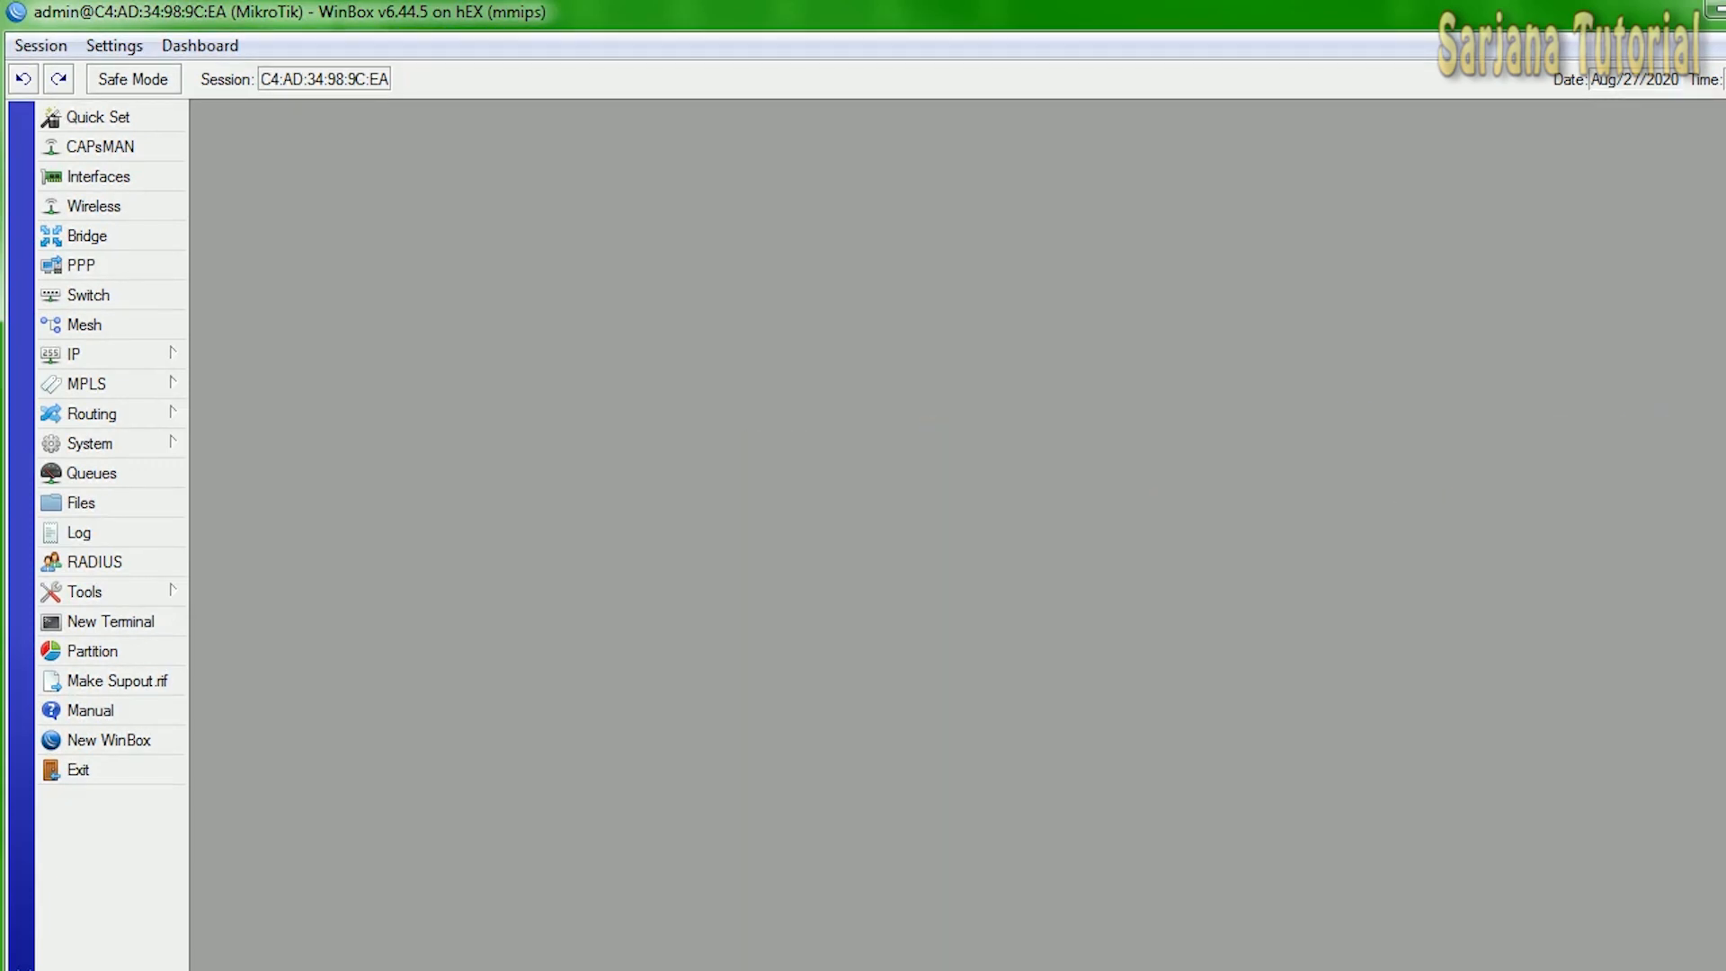
mouse_move(1724, 970)
left_mouse_down()
mouse_move(1672, 970)
mouse_move(1716, 968)
left_mouse_up()
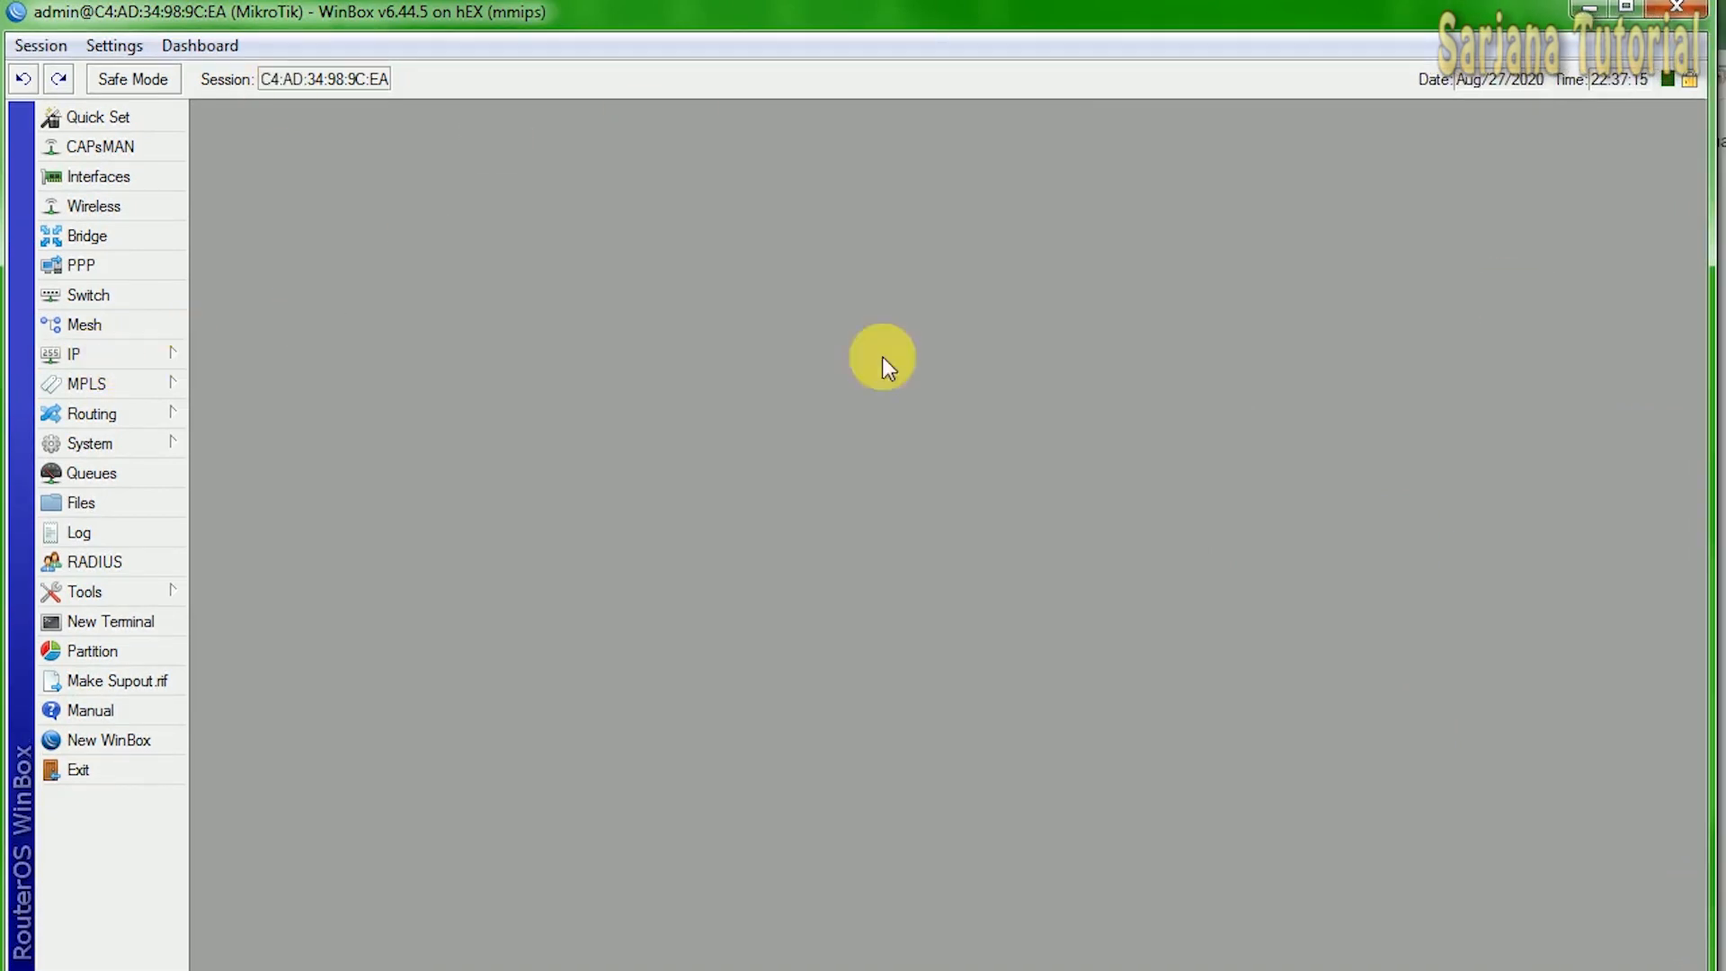
mouse_move(1706, 432)
left_mouse_down()
mouse_move(1724, 431)
mouse_move(1717, 454)
left_mouse_up()
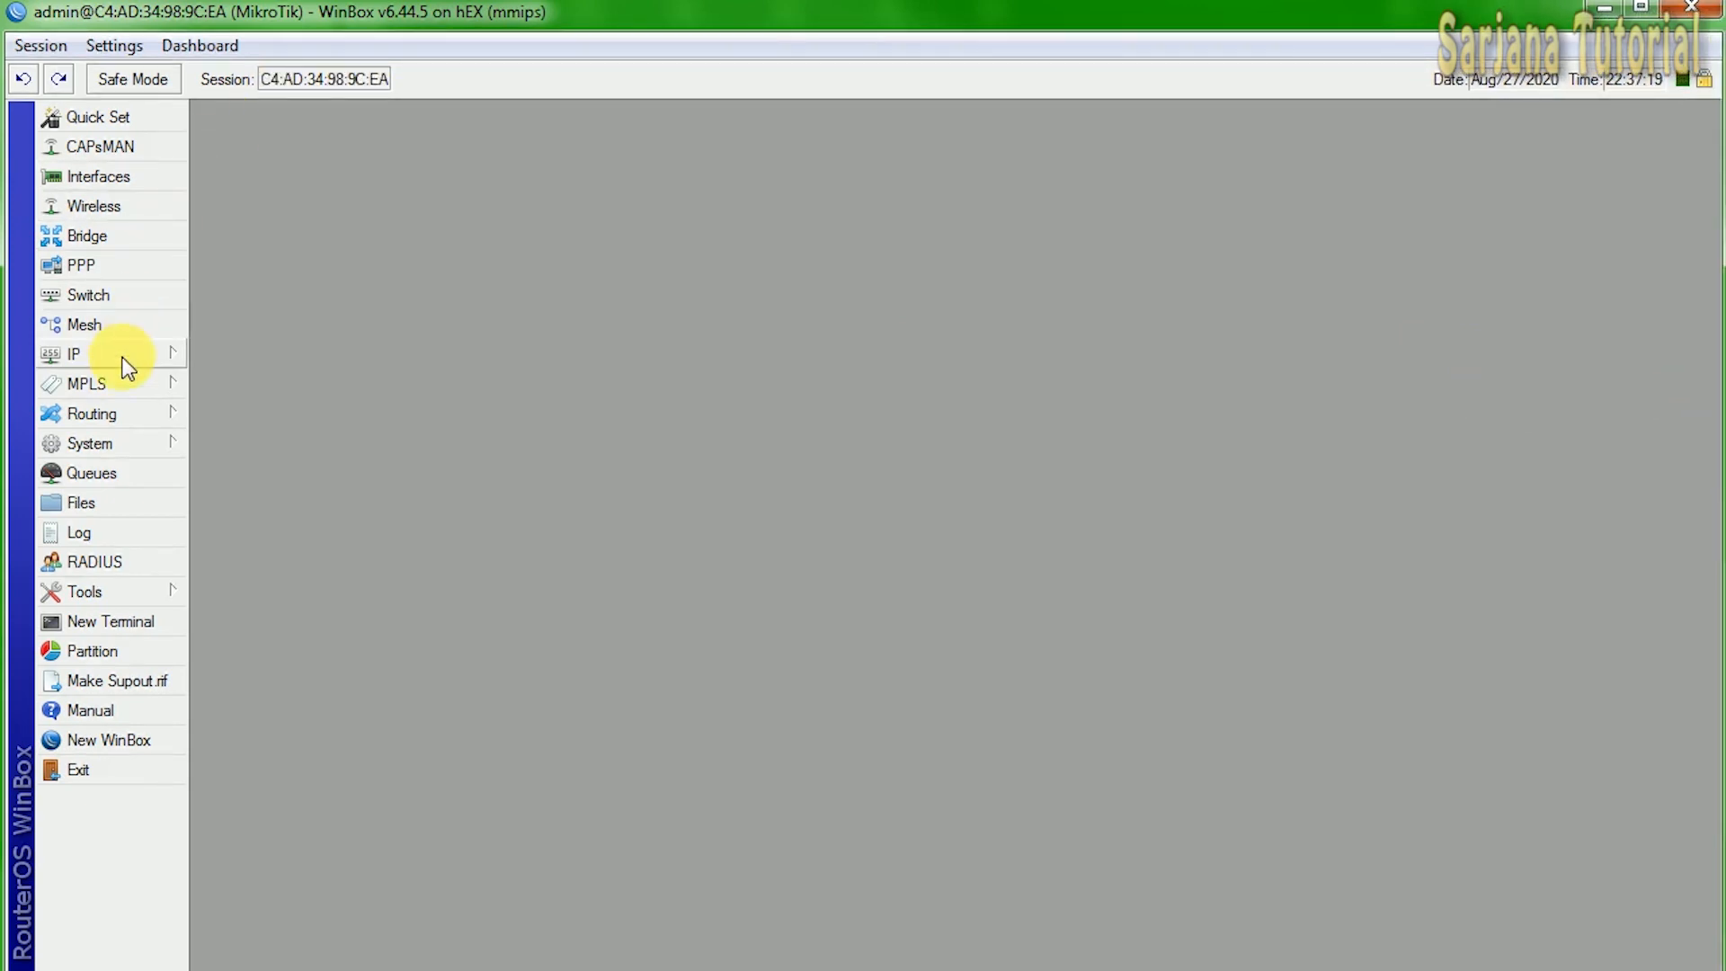
Confirm the bridge list is empty, then open the Interface List at ether1's settings.
left_click(111, 241)
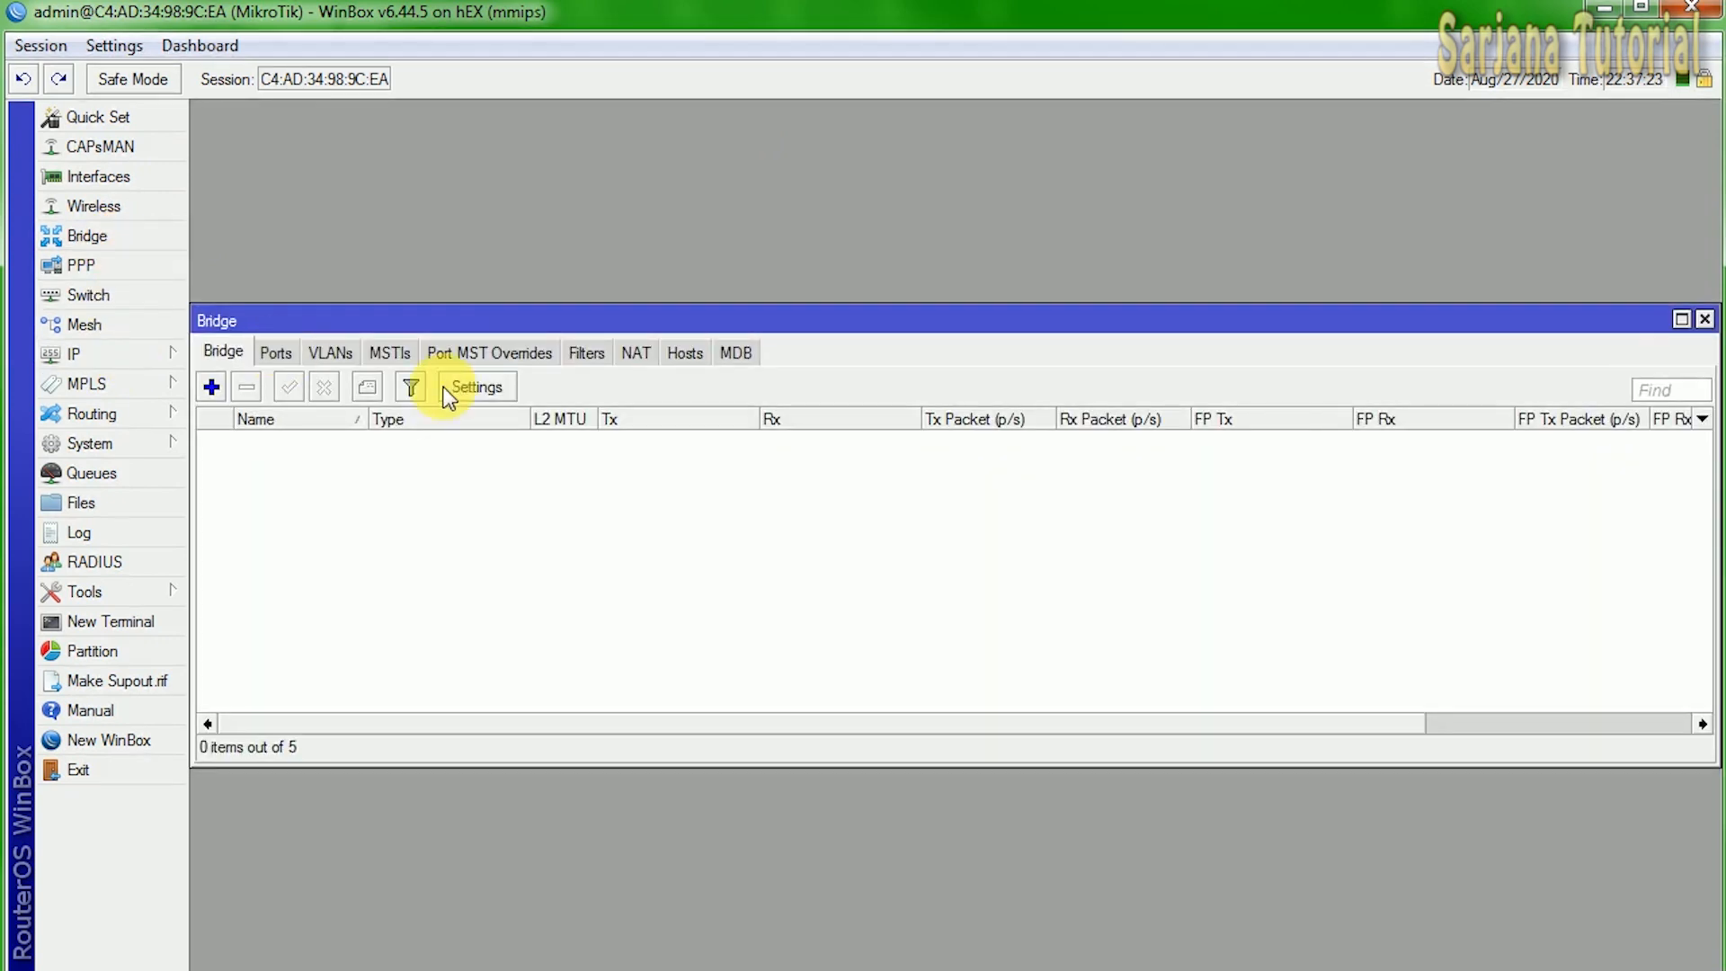
left_click_drag(519, 323, 597, 463)
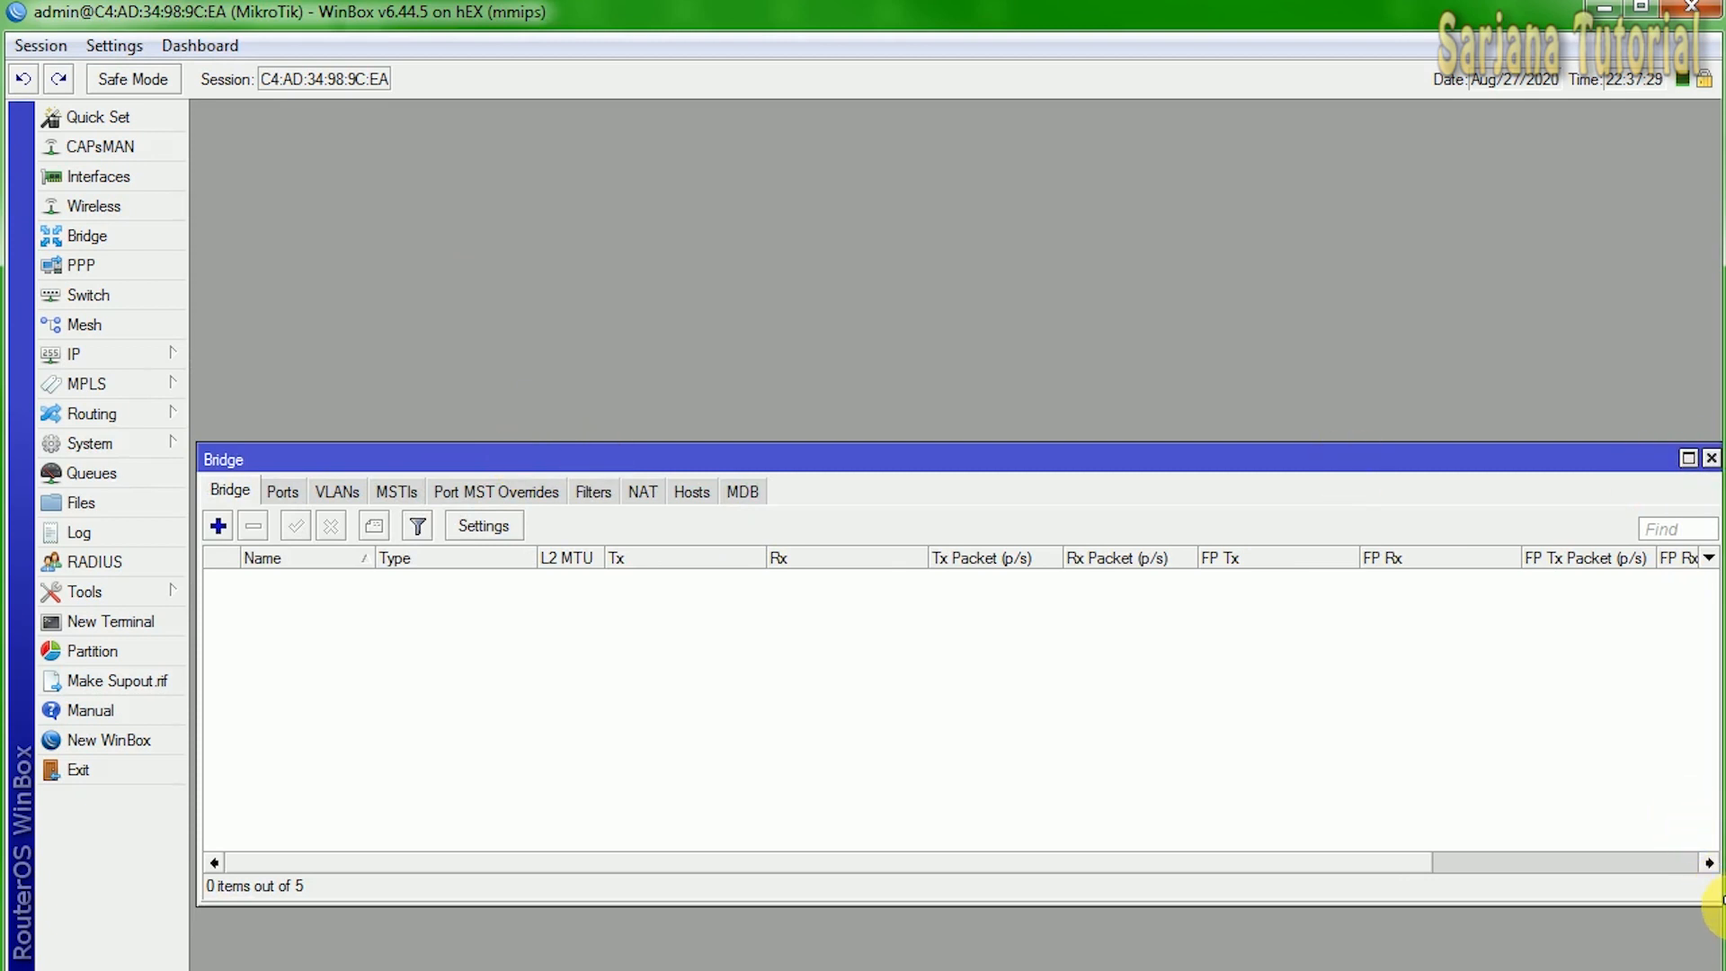
left_click_drag(1719, 903, 1314, 924)
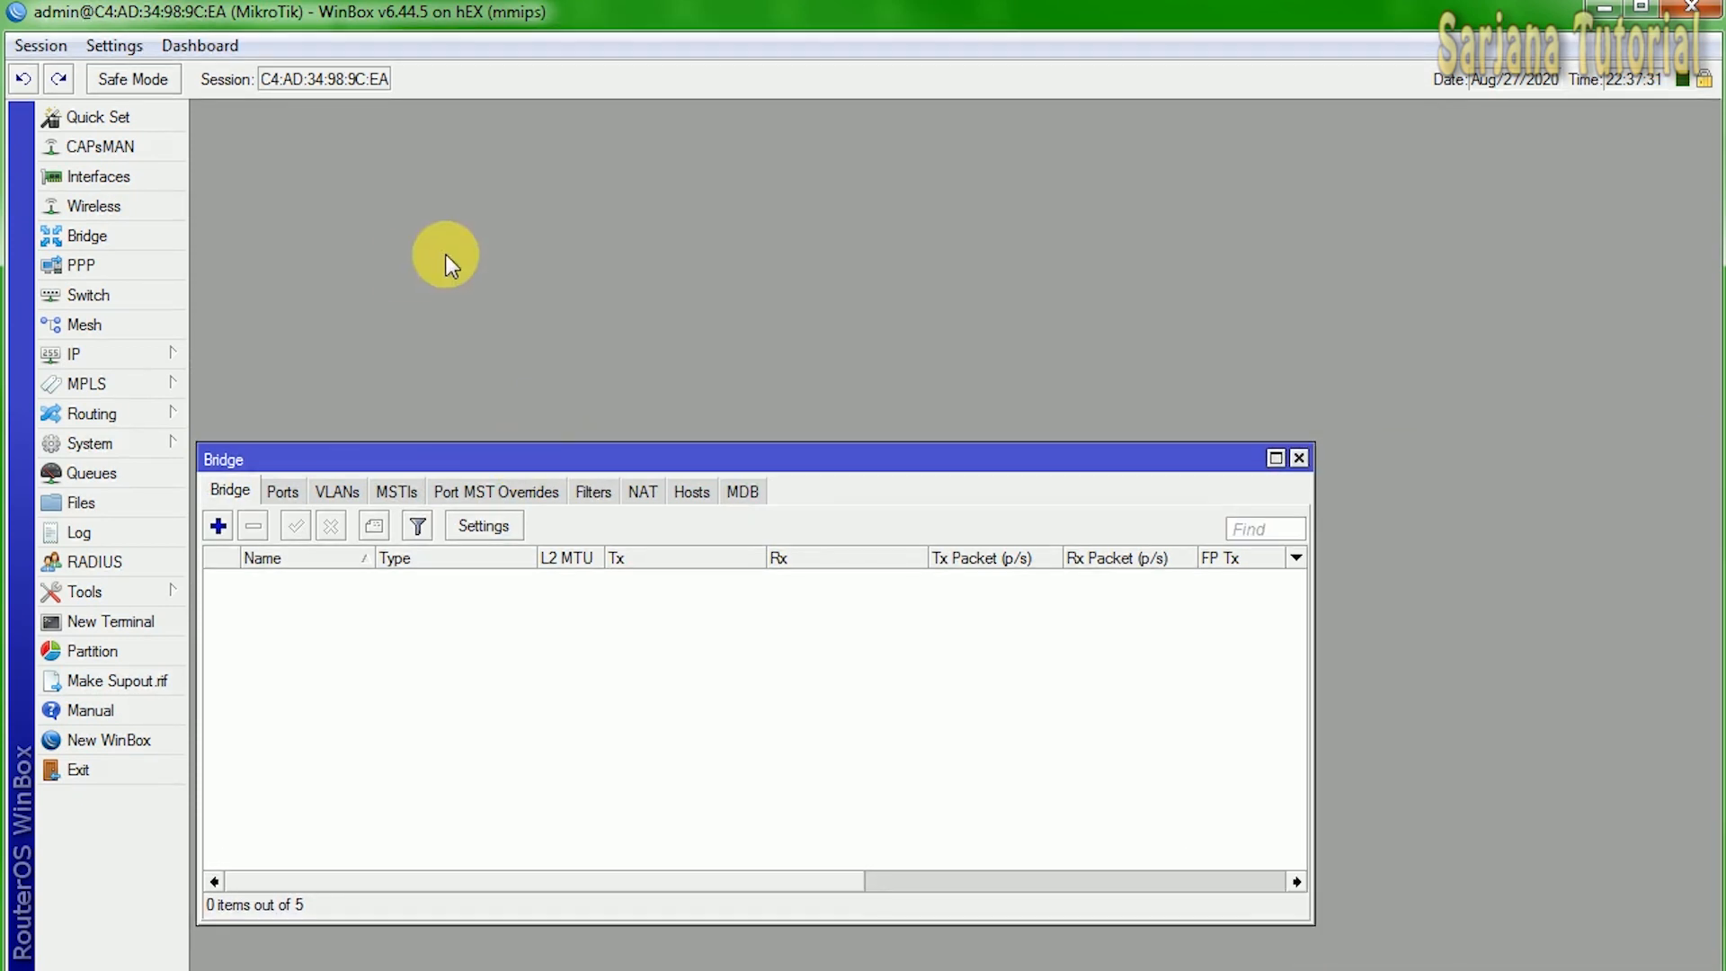
left_click(1299, 458)
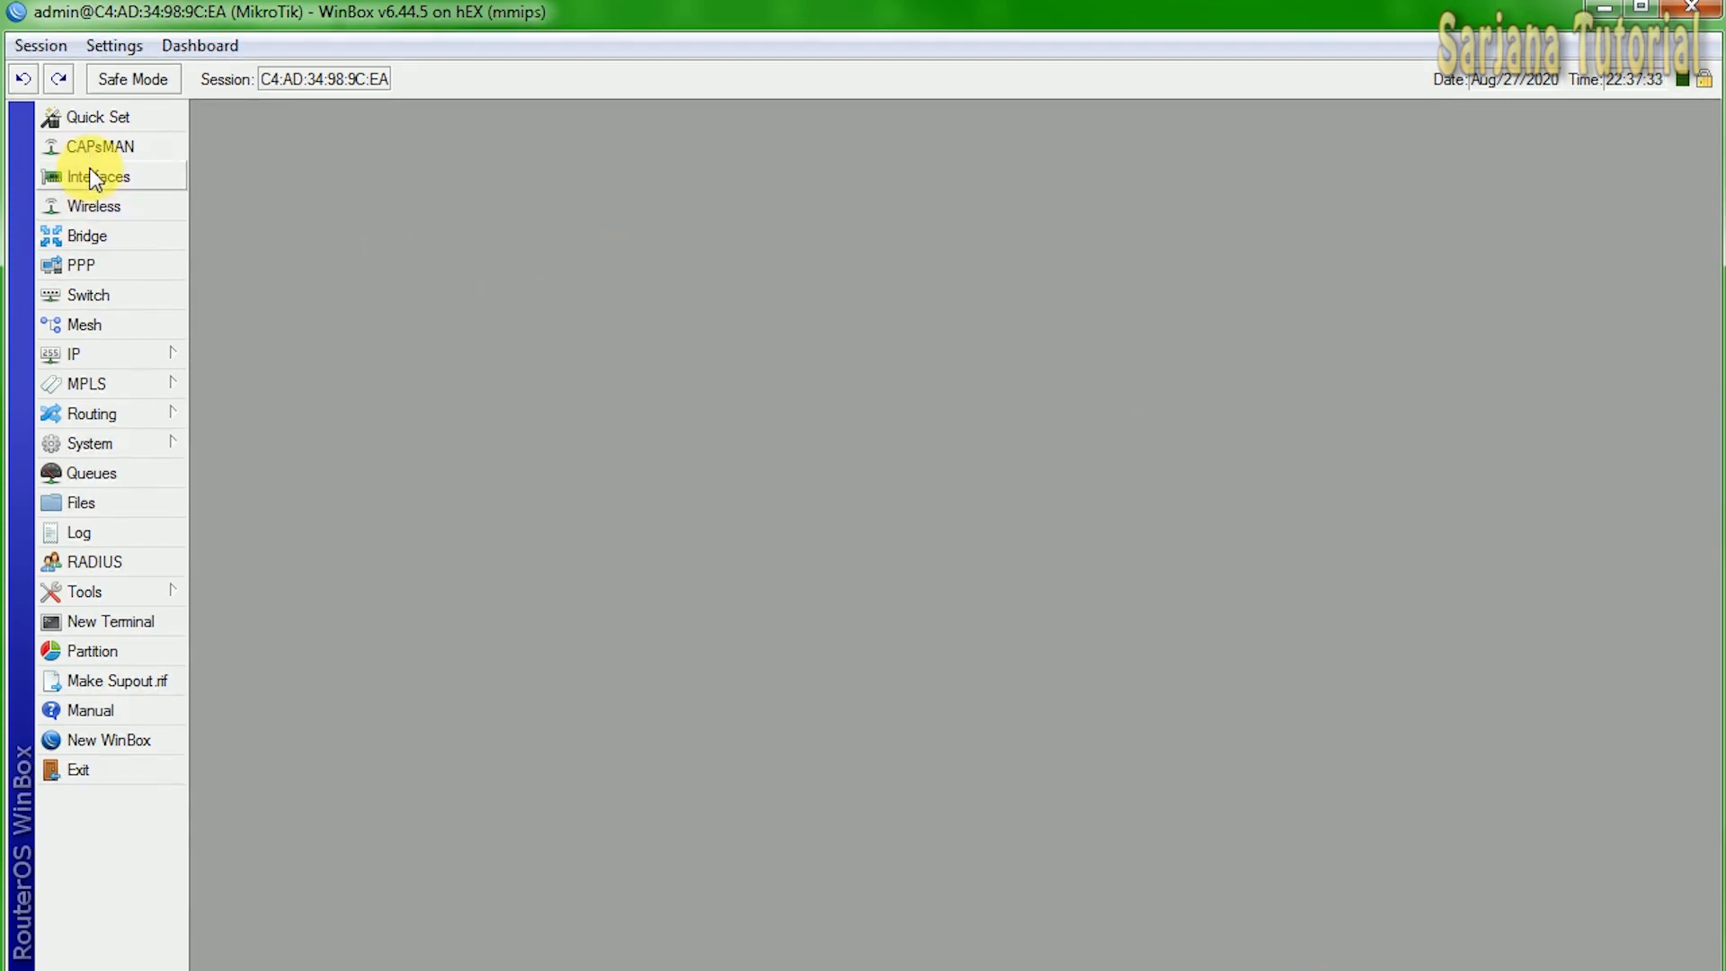
left_click(94, 178)
left_click_drag(350, 337, 364, 147)
double_click(323, 256)
Rename ether1, ether2 and ether3 to 'ether1 internet', 'ether2 Lan' and 'ether3 hostpot1'.
left_click(921, 295)
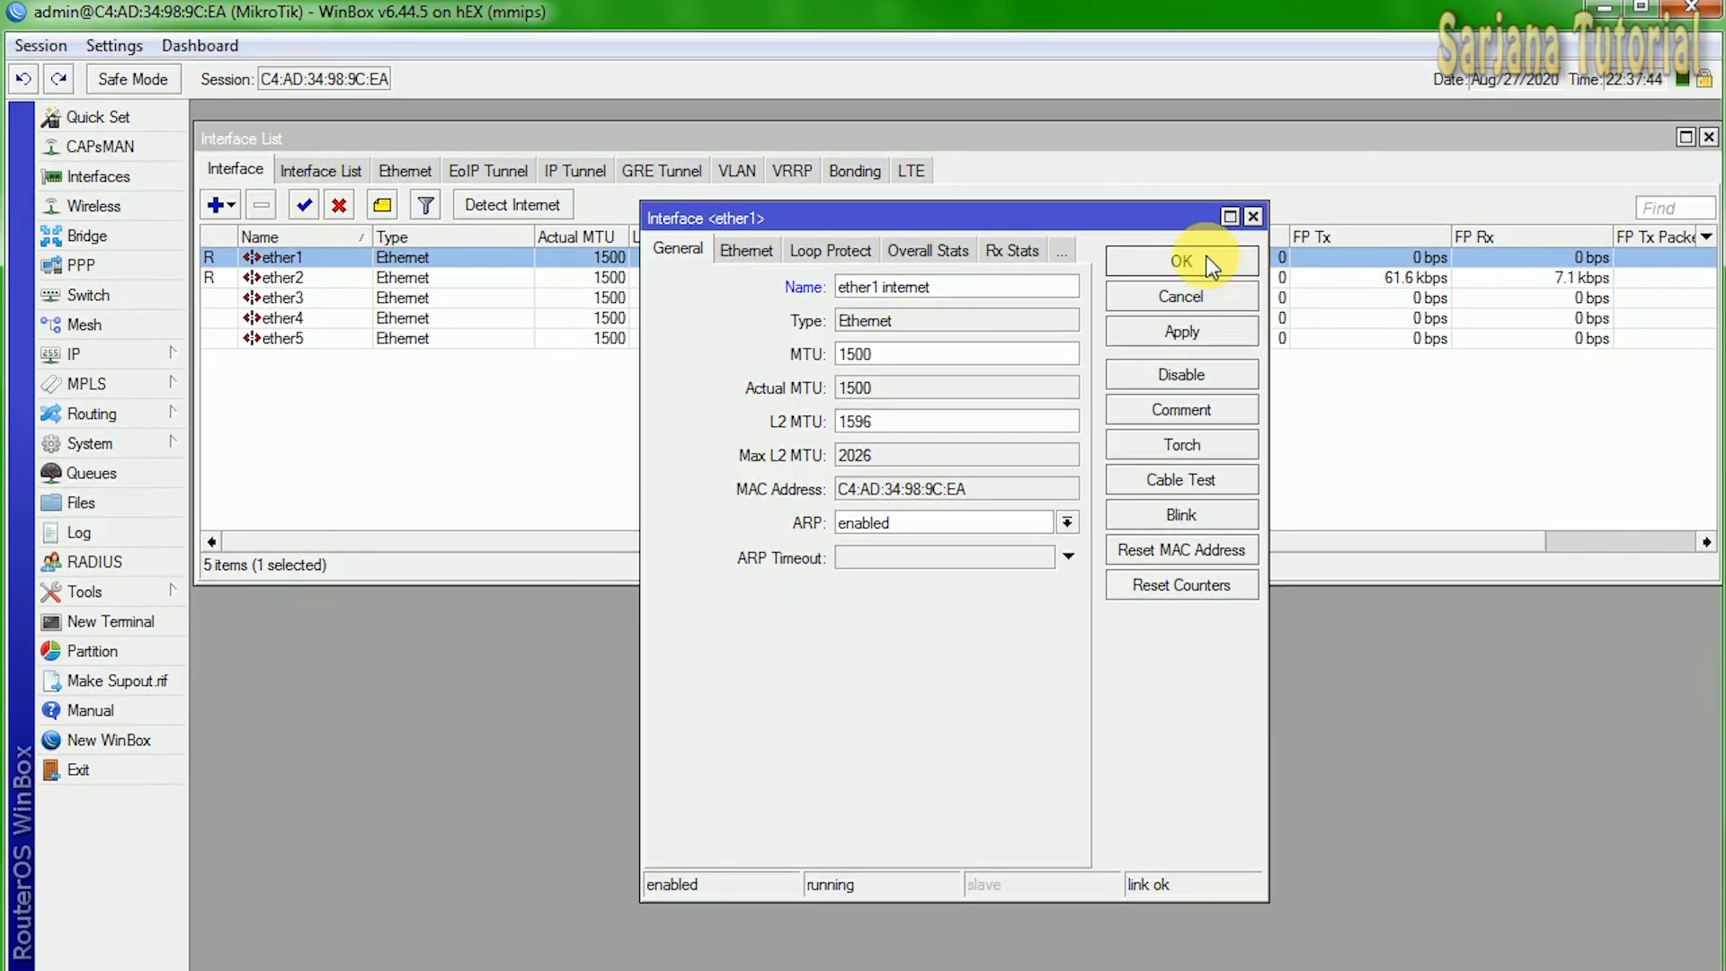
left_click(1181, 261)
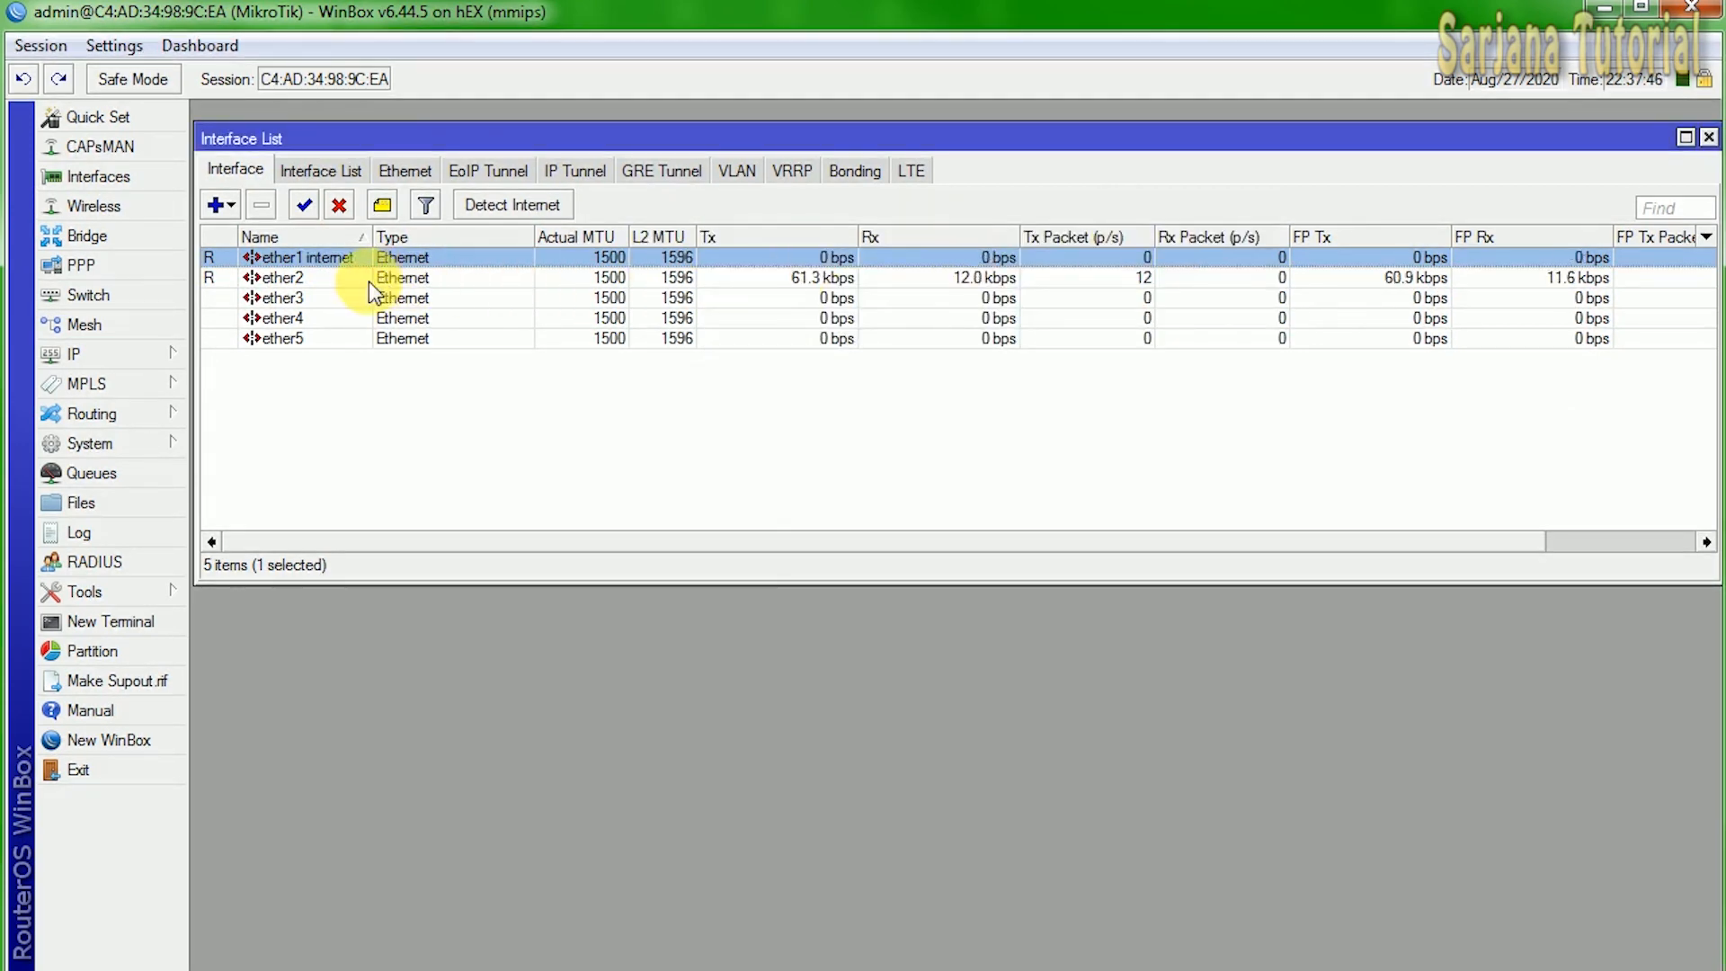
double_click(365, 278)
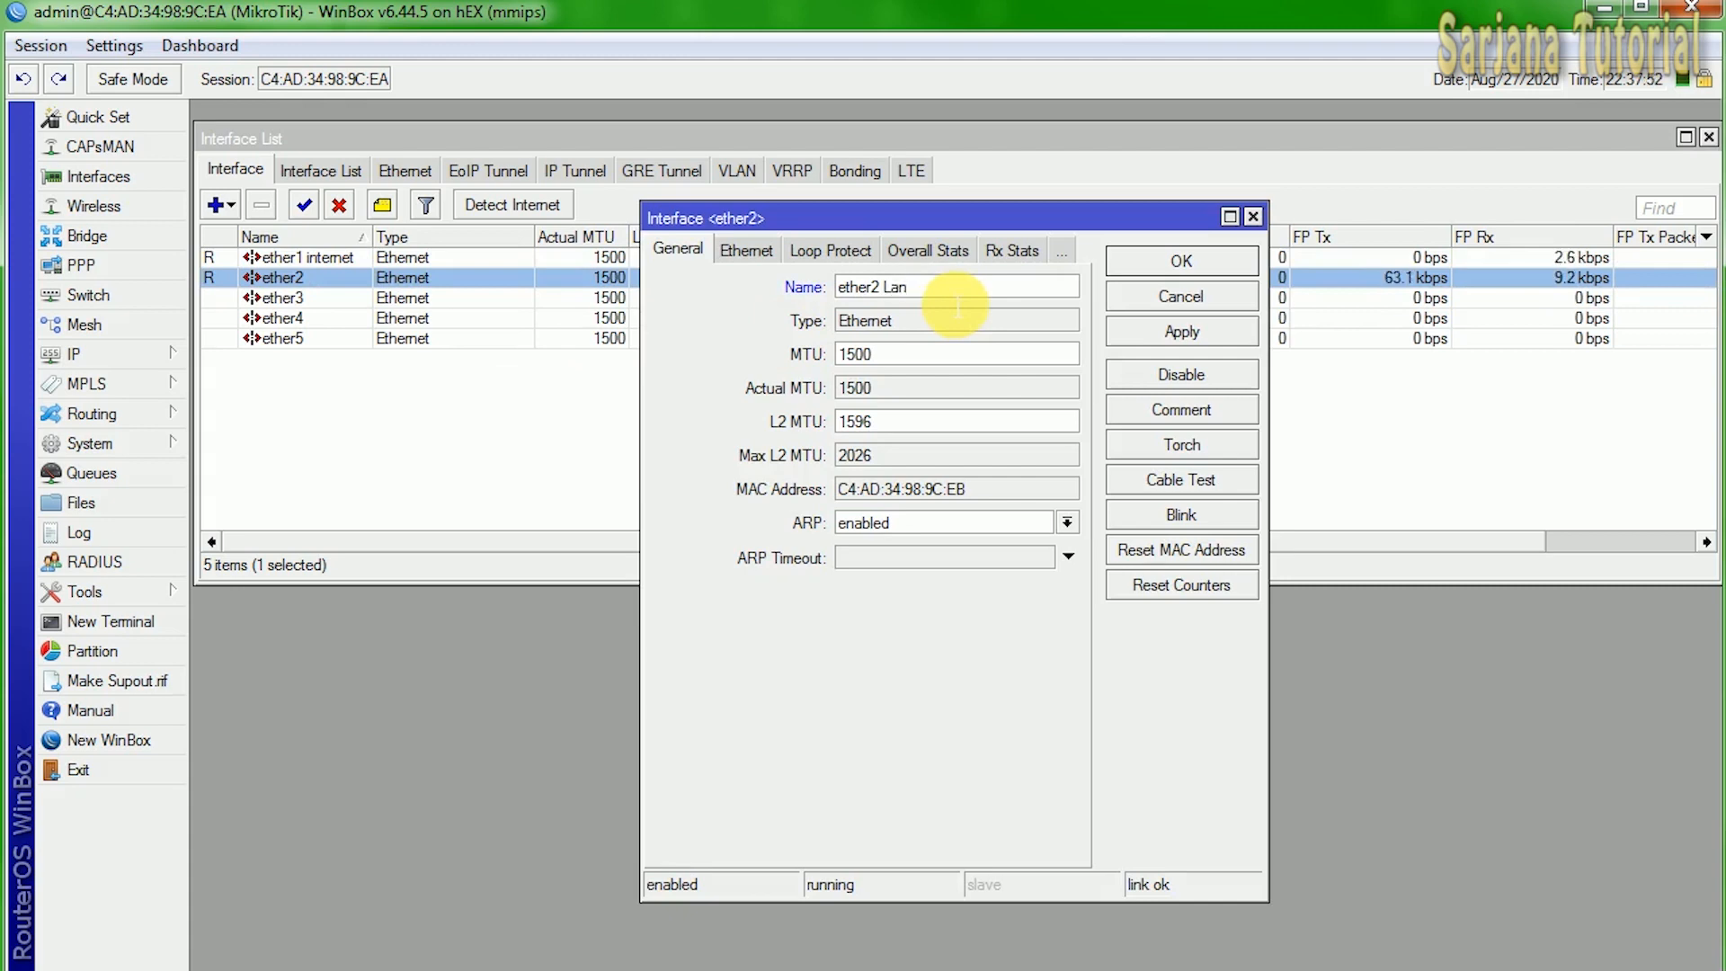
left_click(1146, 260)
double_click(314, 296)
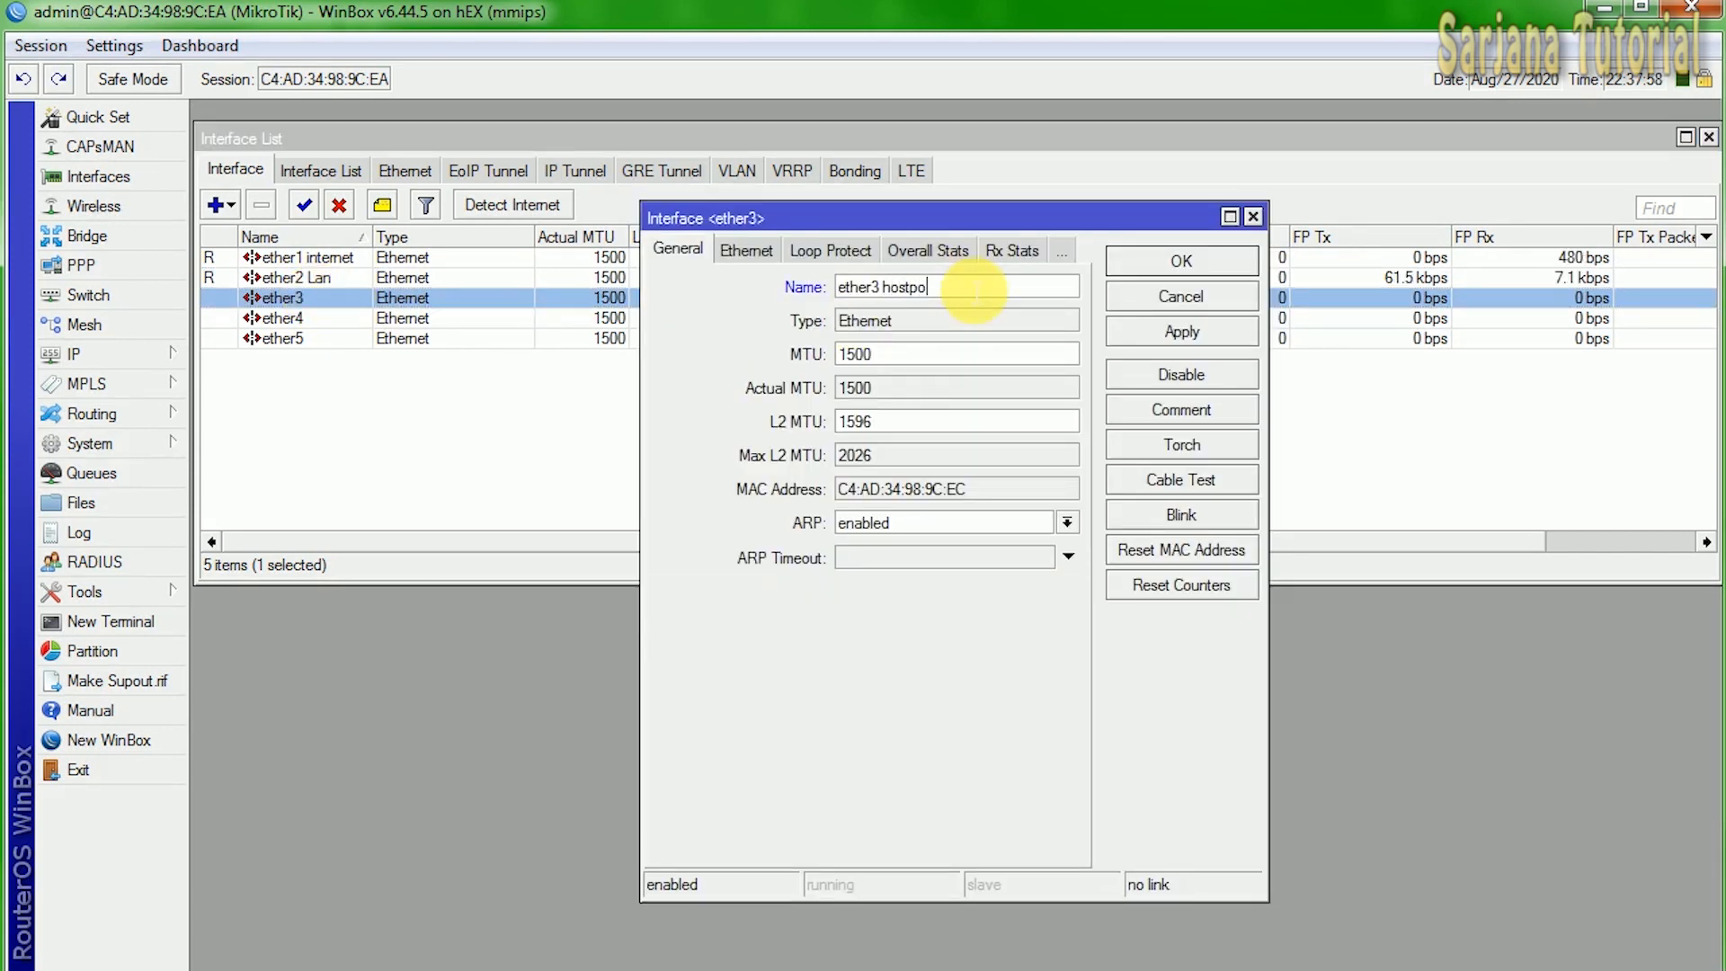
left_click(1180, 262)
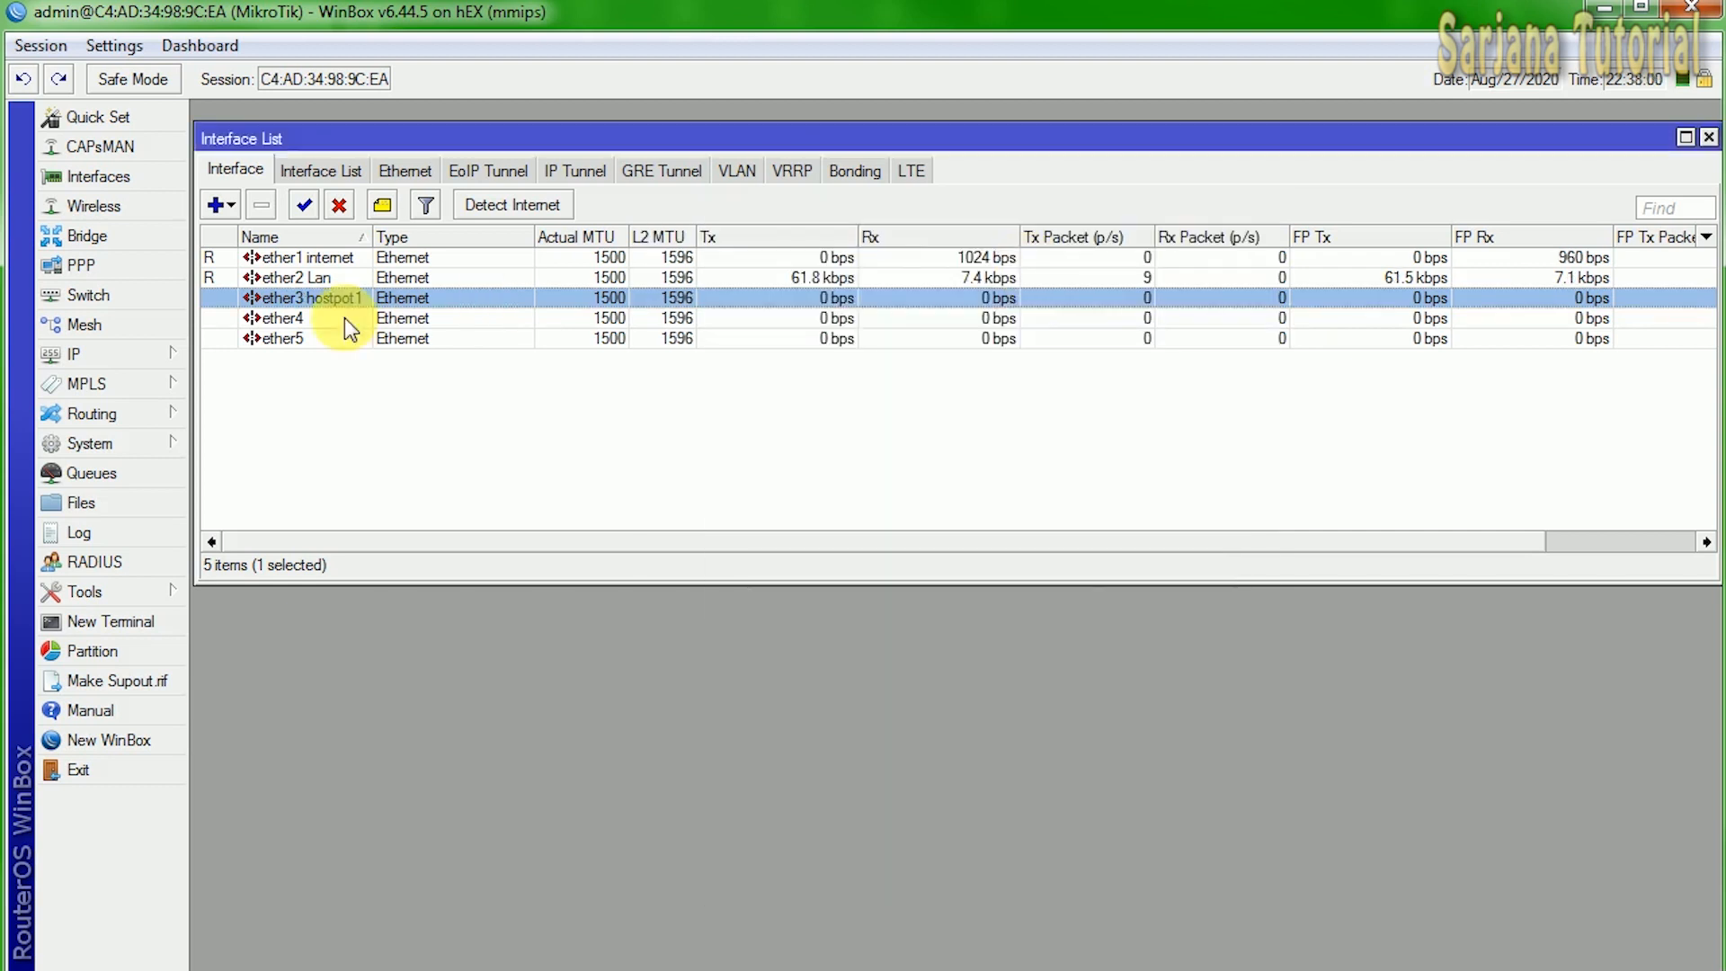
Rename ether4 and ether5 to 'ether4 hotspot2' and 'ether5 hotspot3'.
double_click(306, 318)
left_click(933, 289)
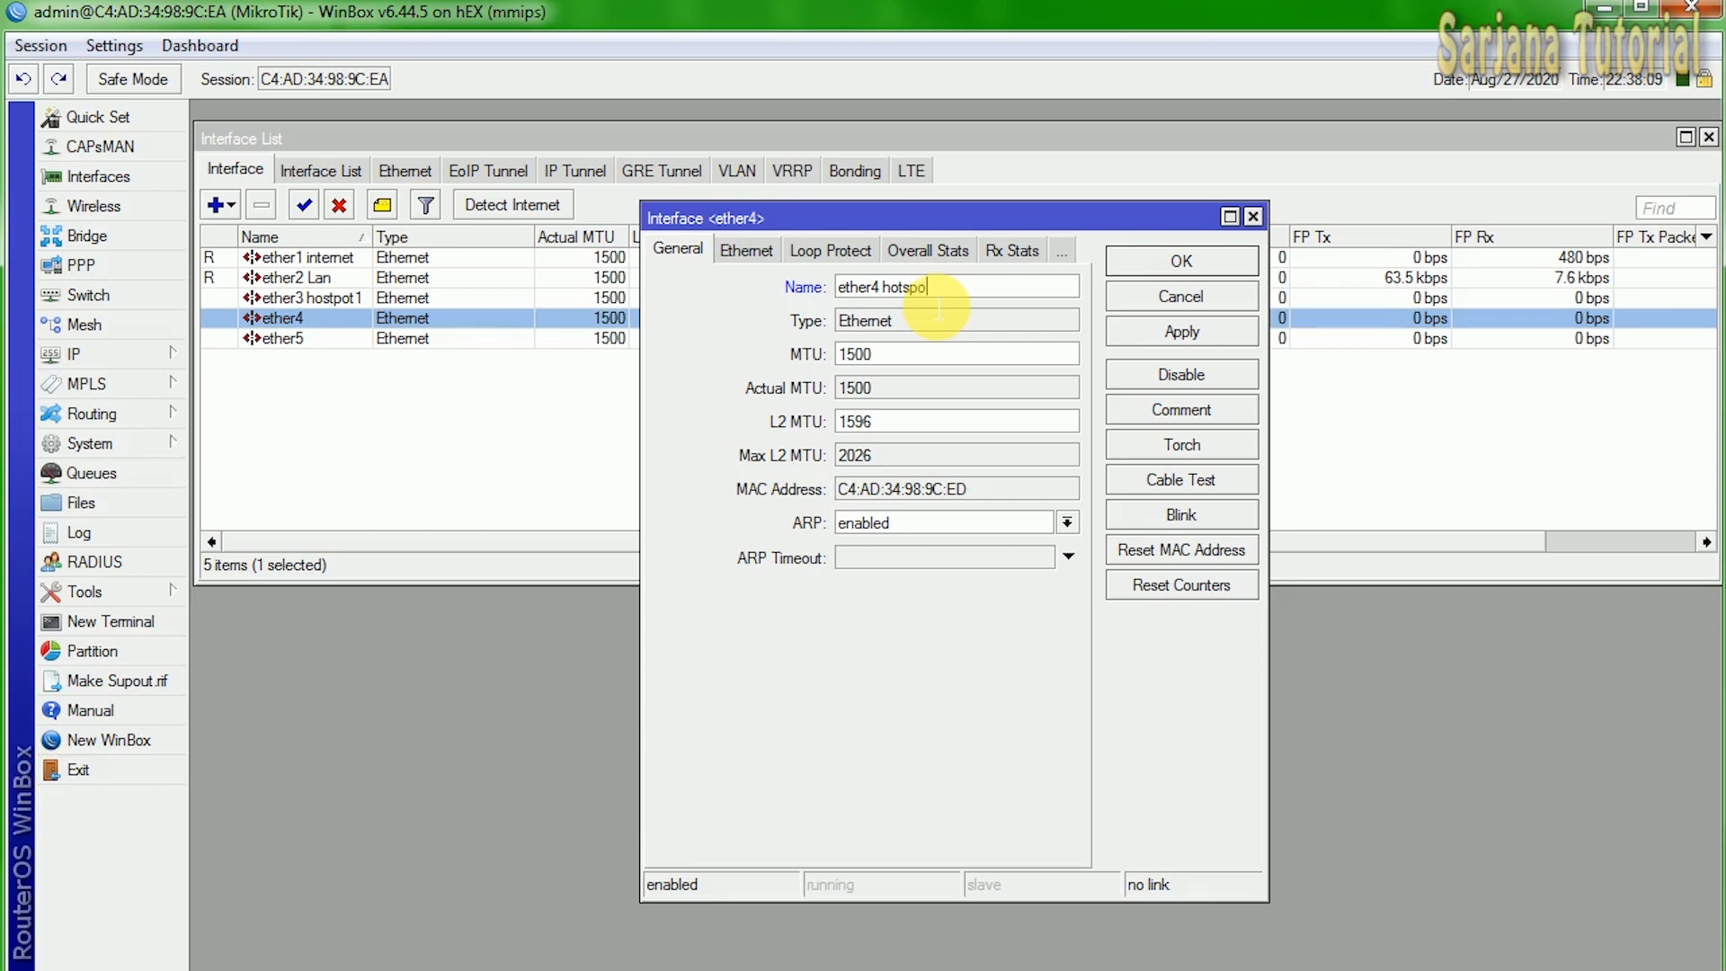
left_click(1186, 261)
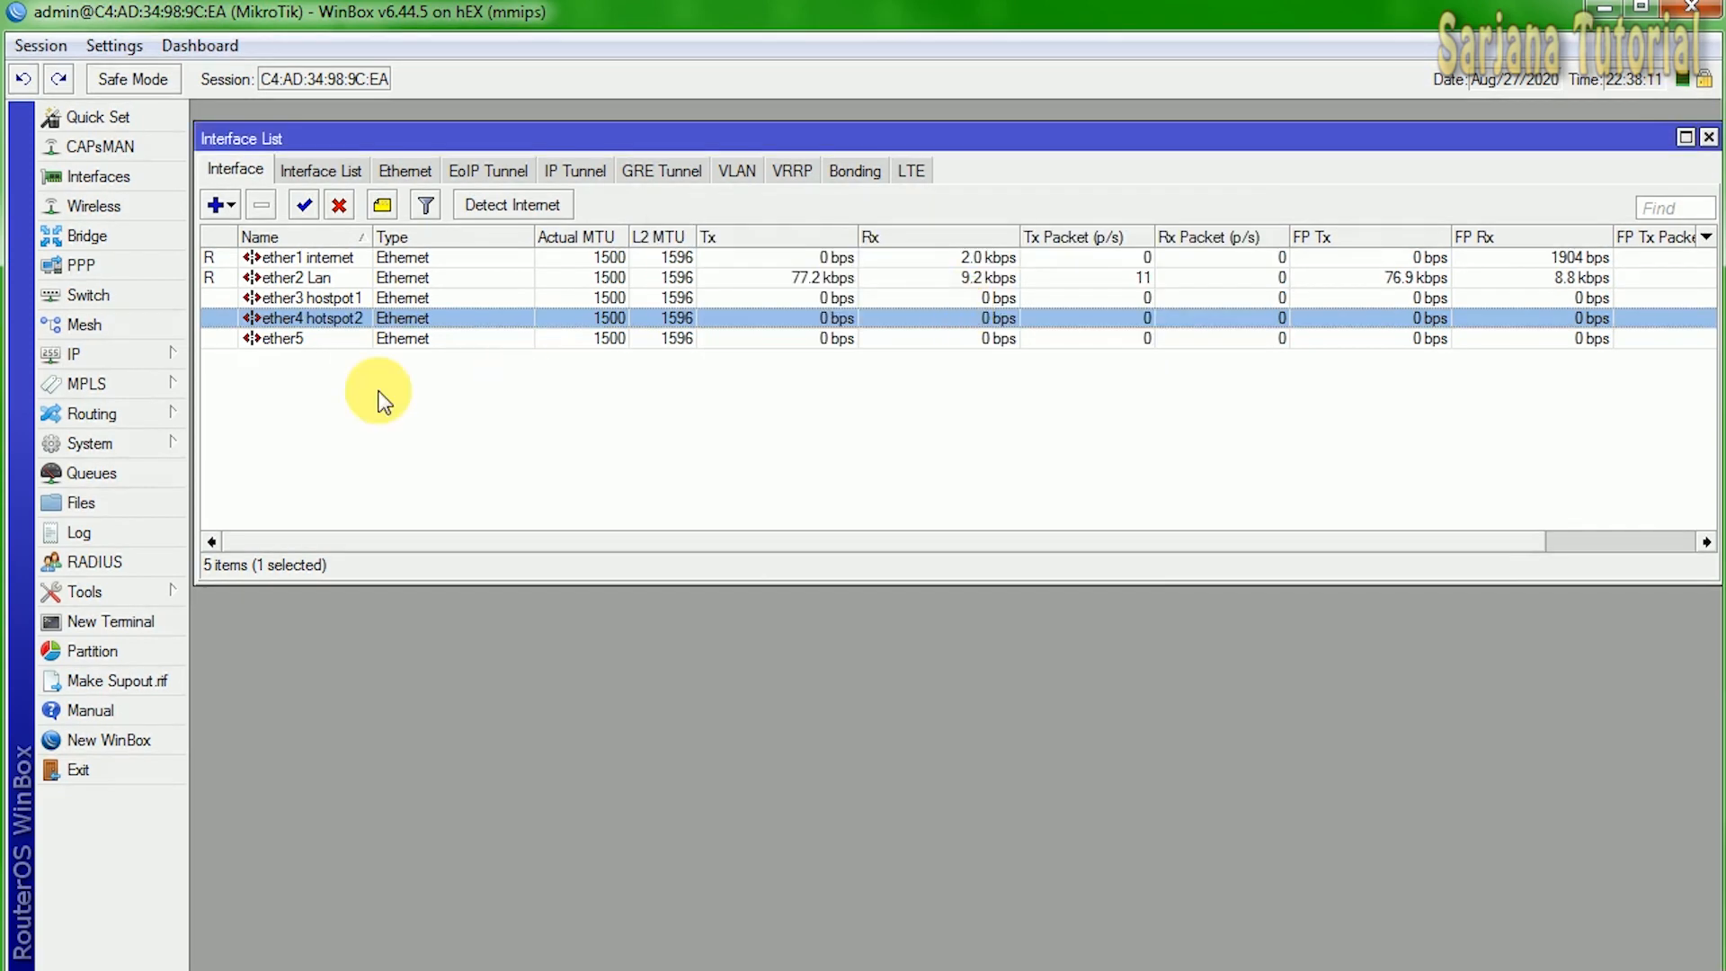
double_click(358, 343)
left_click(906, 292)
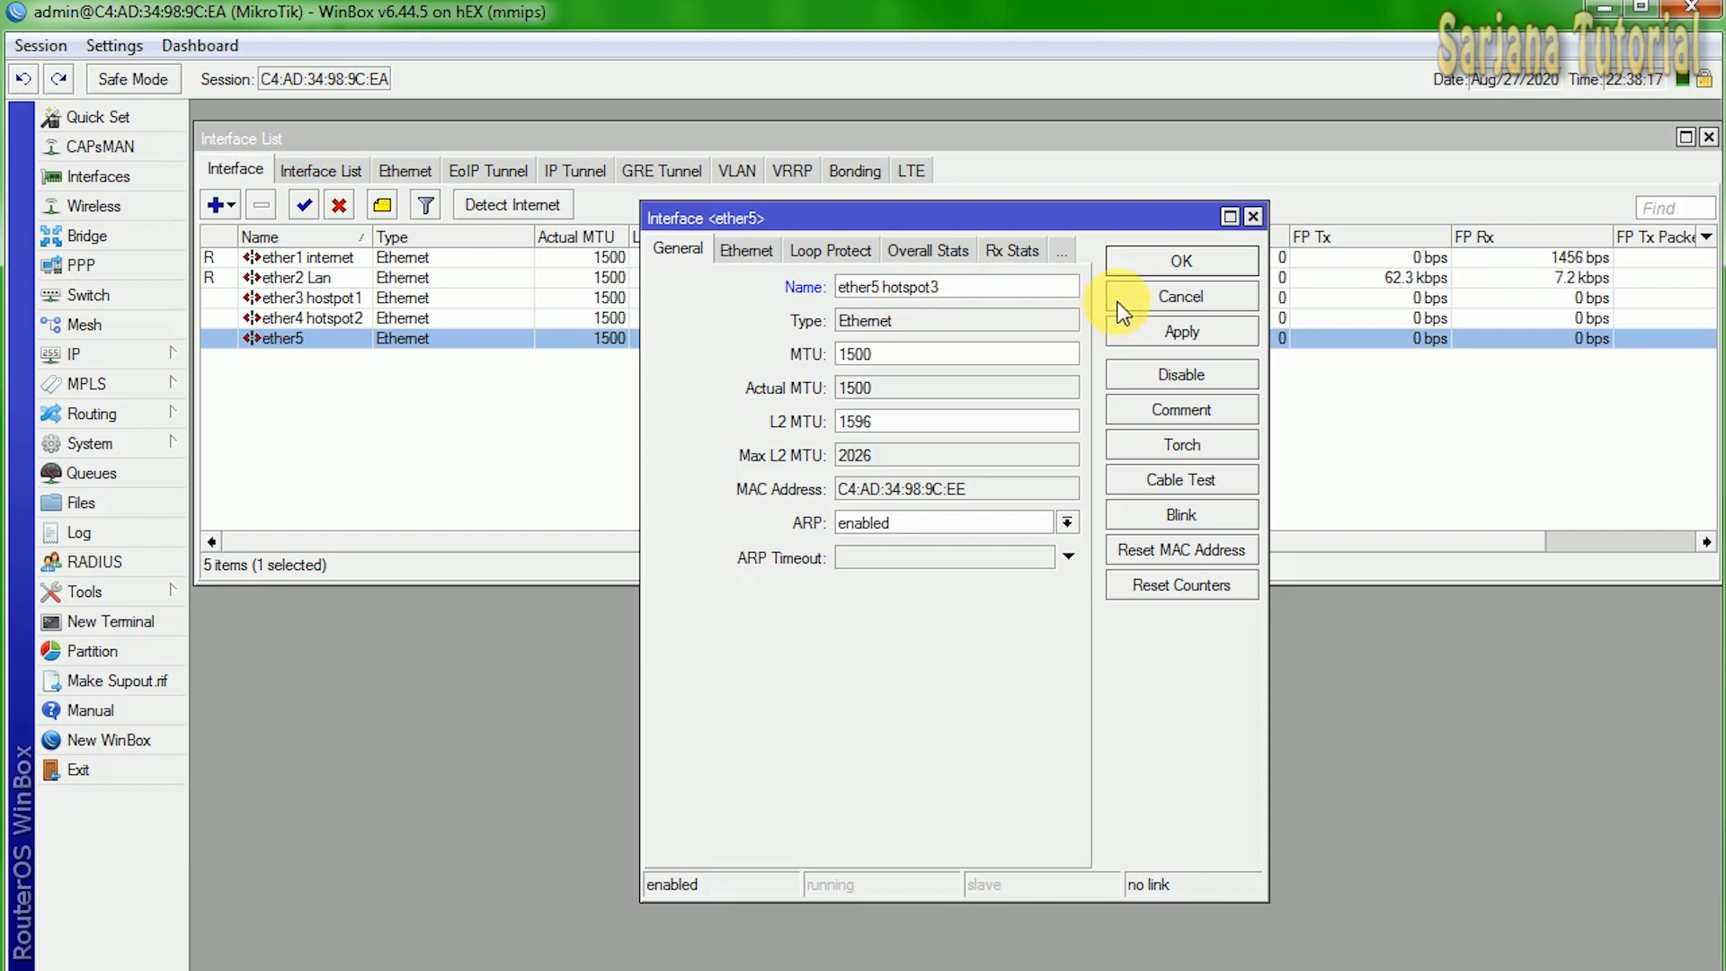
left_click(1178, 262)
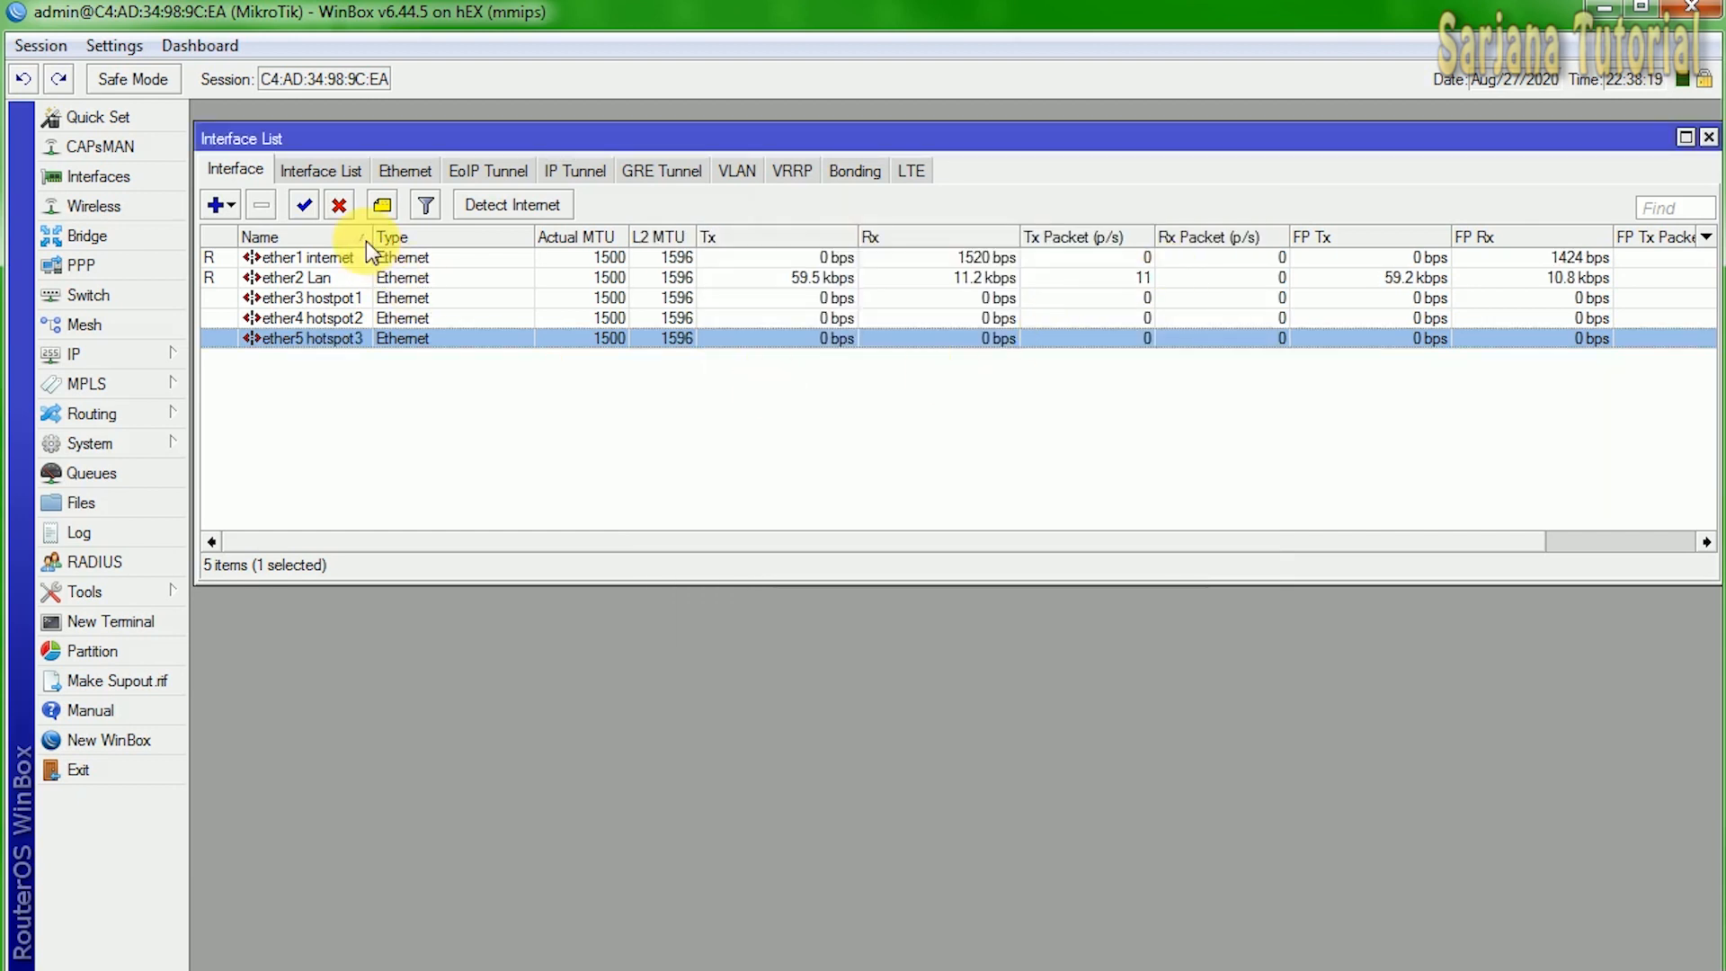
Resize the Interface List columns and window, review ether3–ether5, and open the Bridge list.
left_click_drag(365, 241, 377, 241)
left_click_drag(558, 243, 388, 241)
left_click_drag(501, 242, 466, 241)
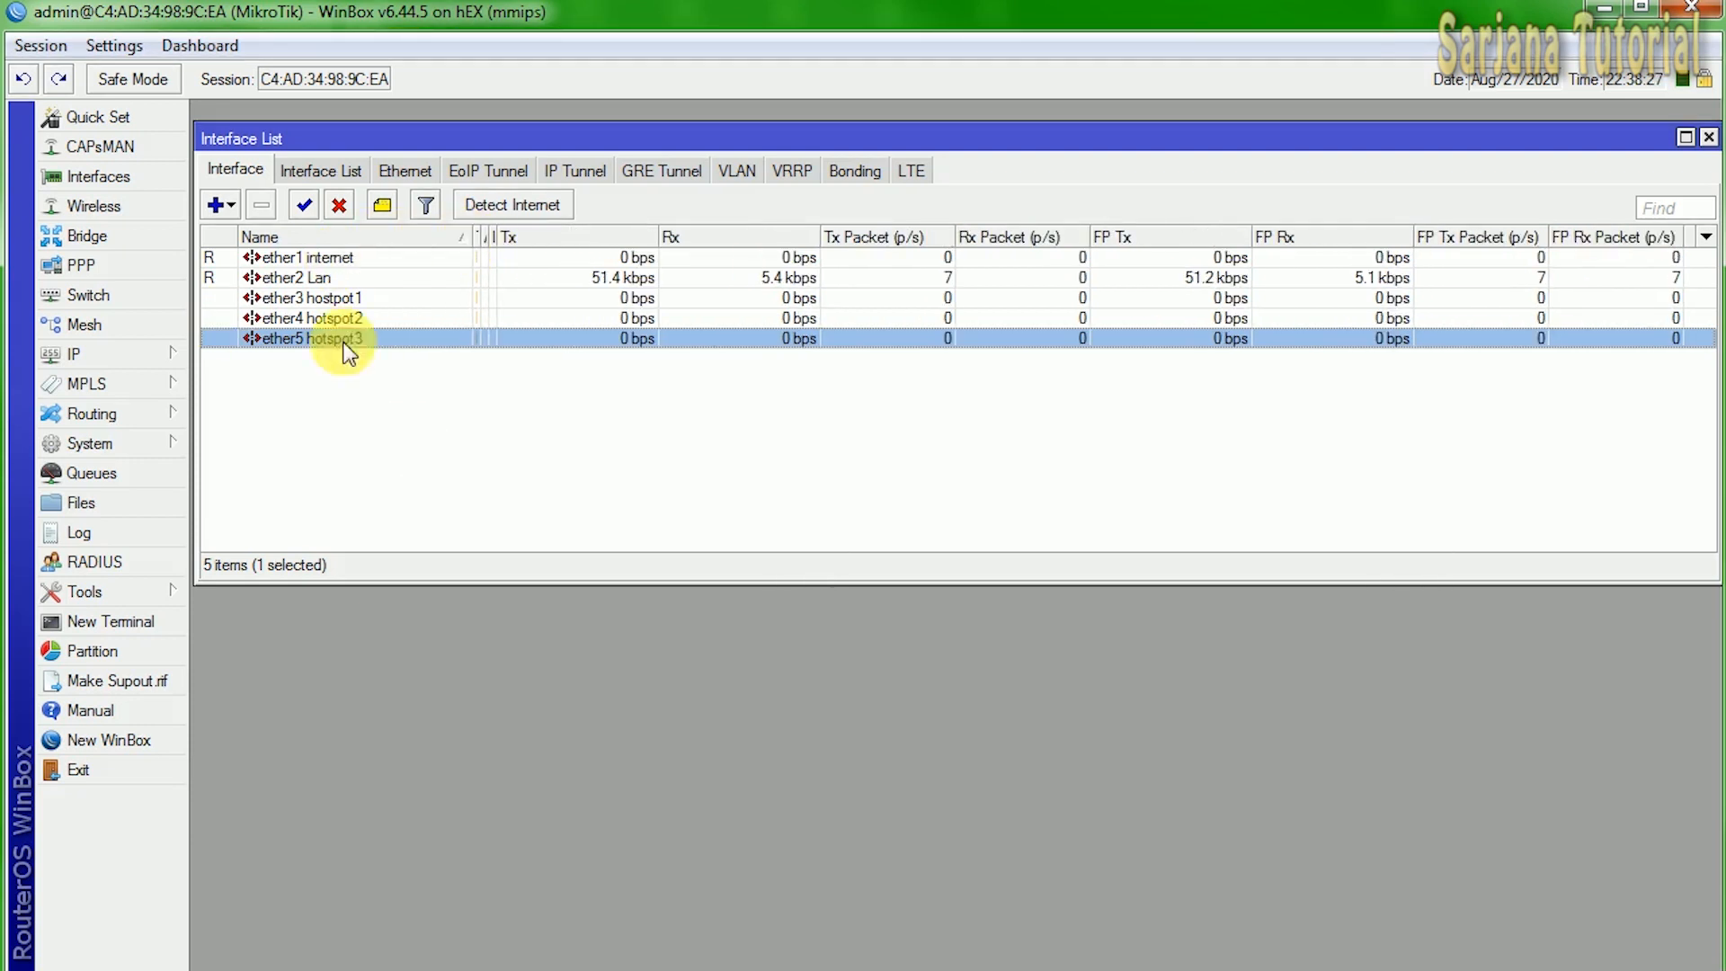
left_click(376, 300)
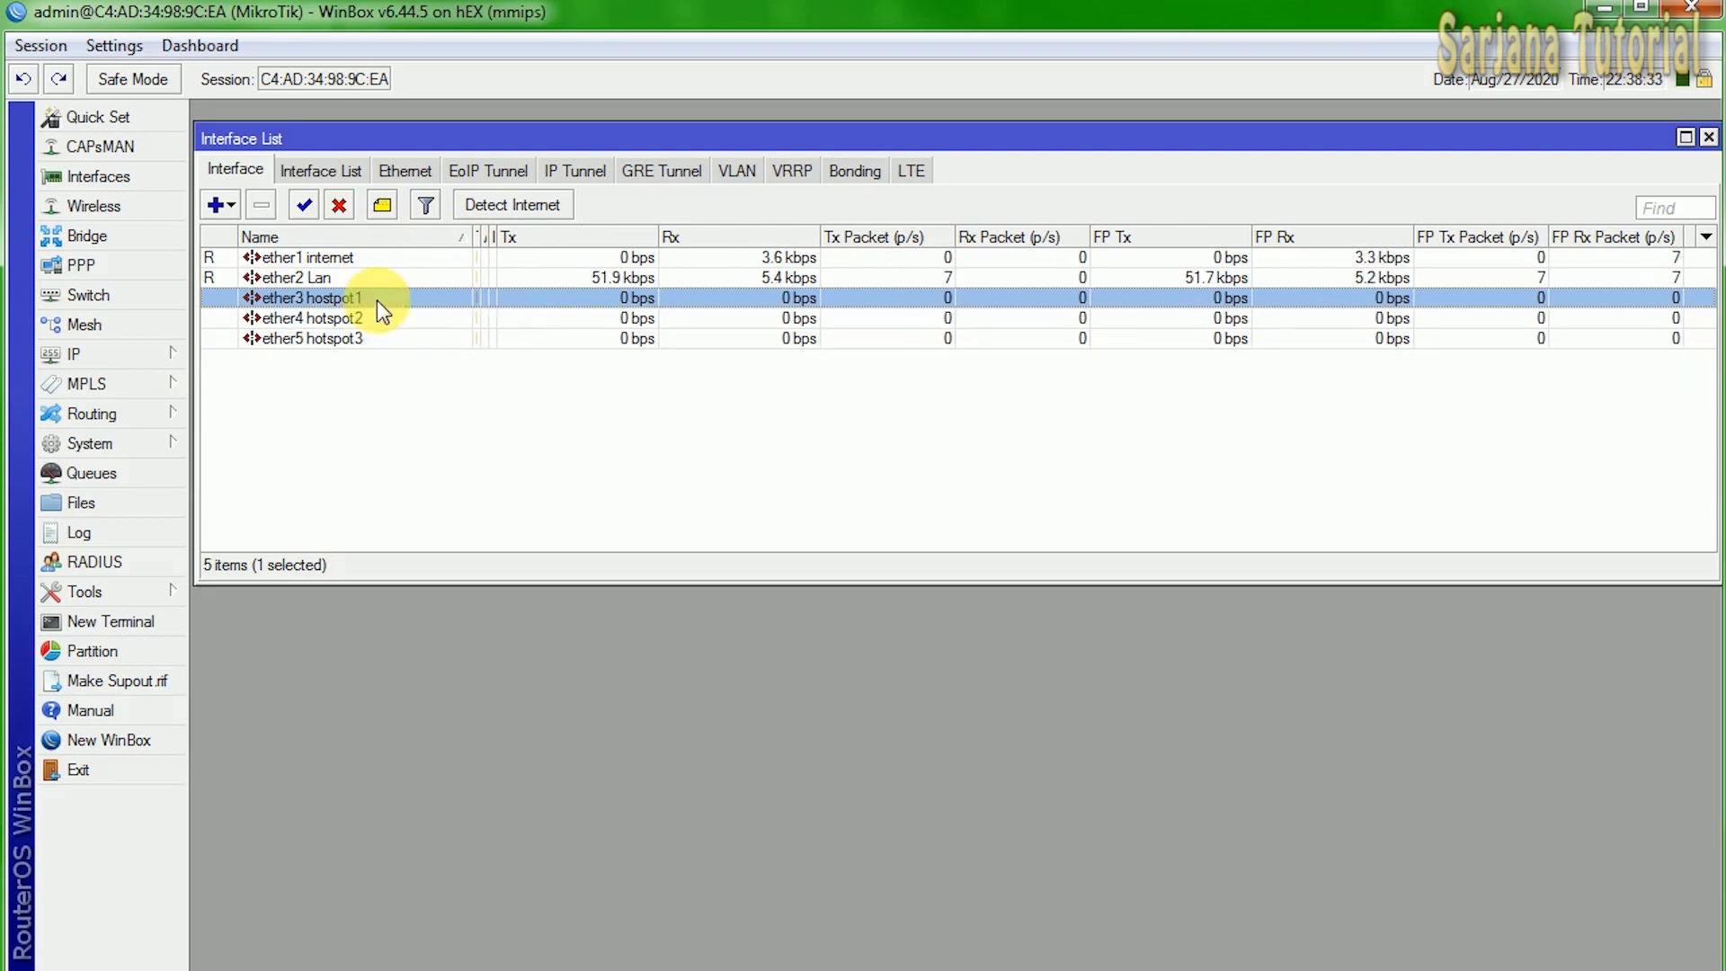
left_click(376, 316)
left_click(374, 336)
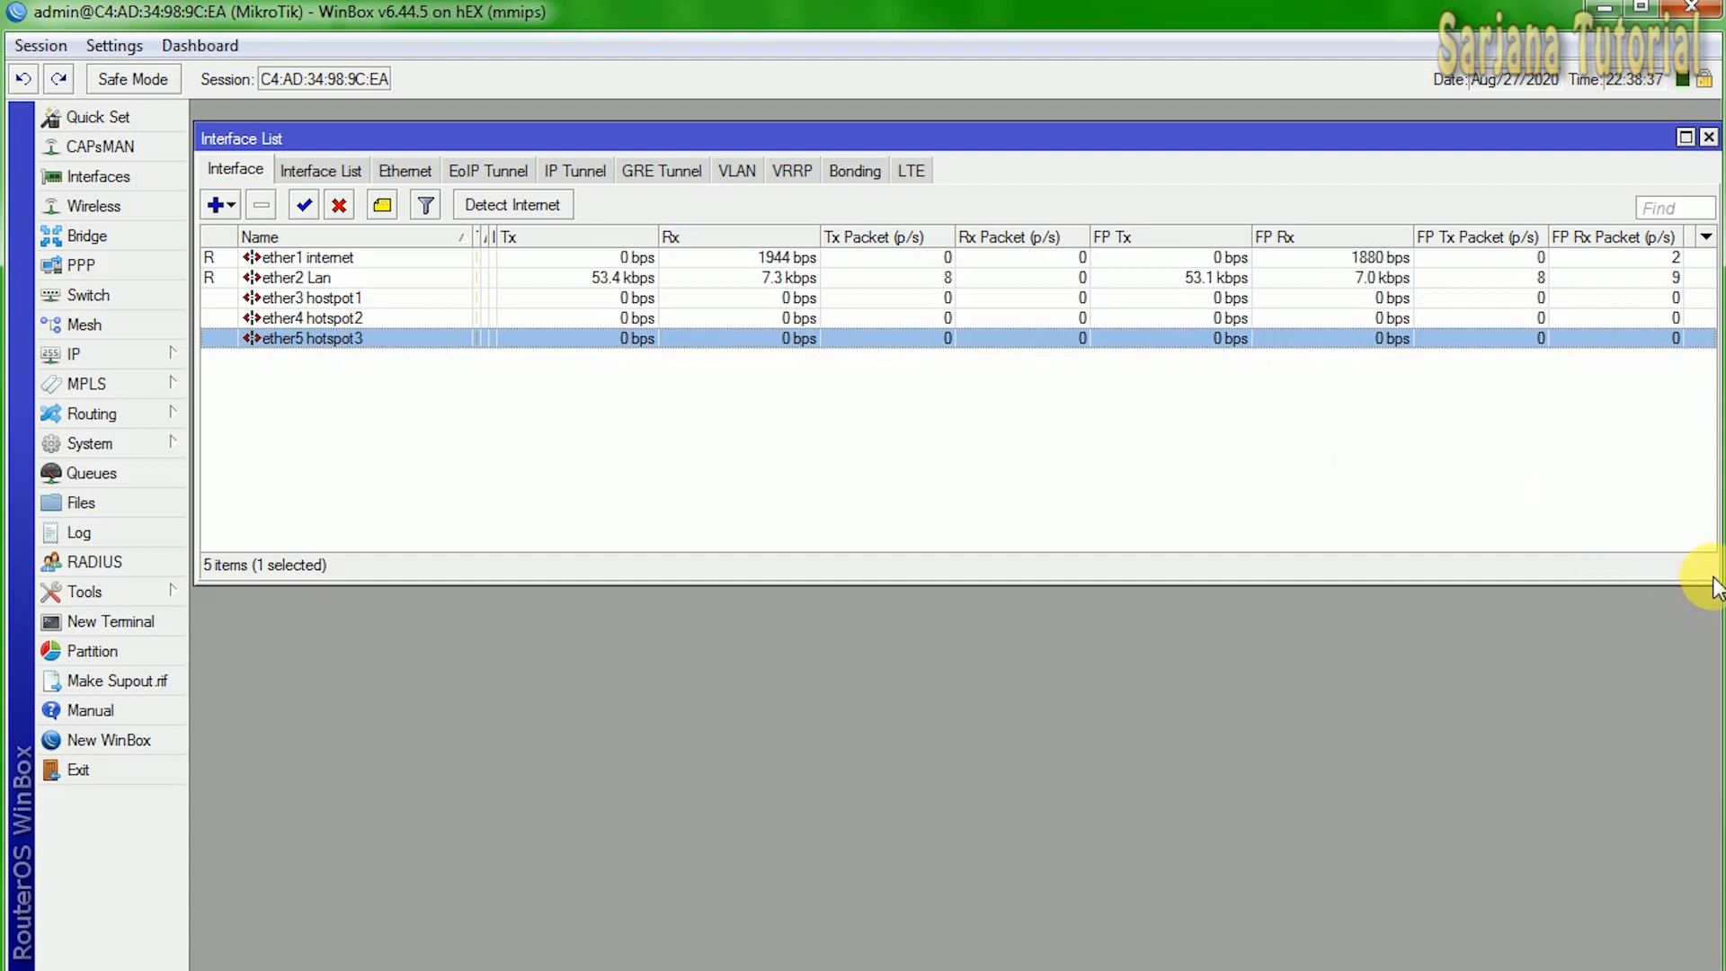
left_click_drag(1712, 583, 1372, 527)
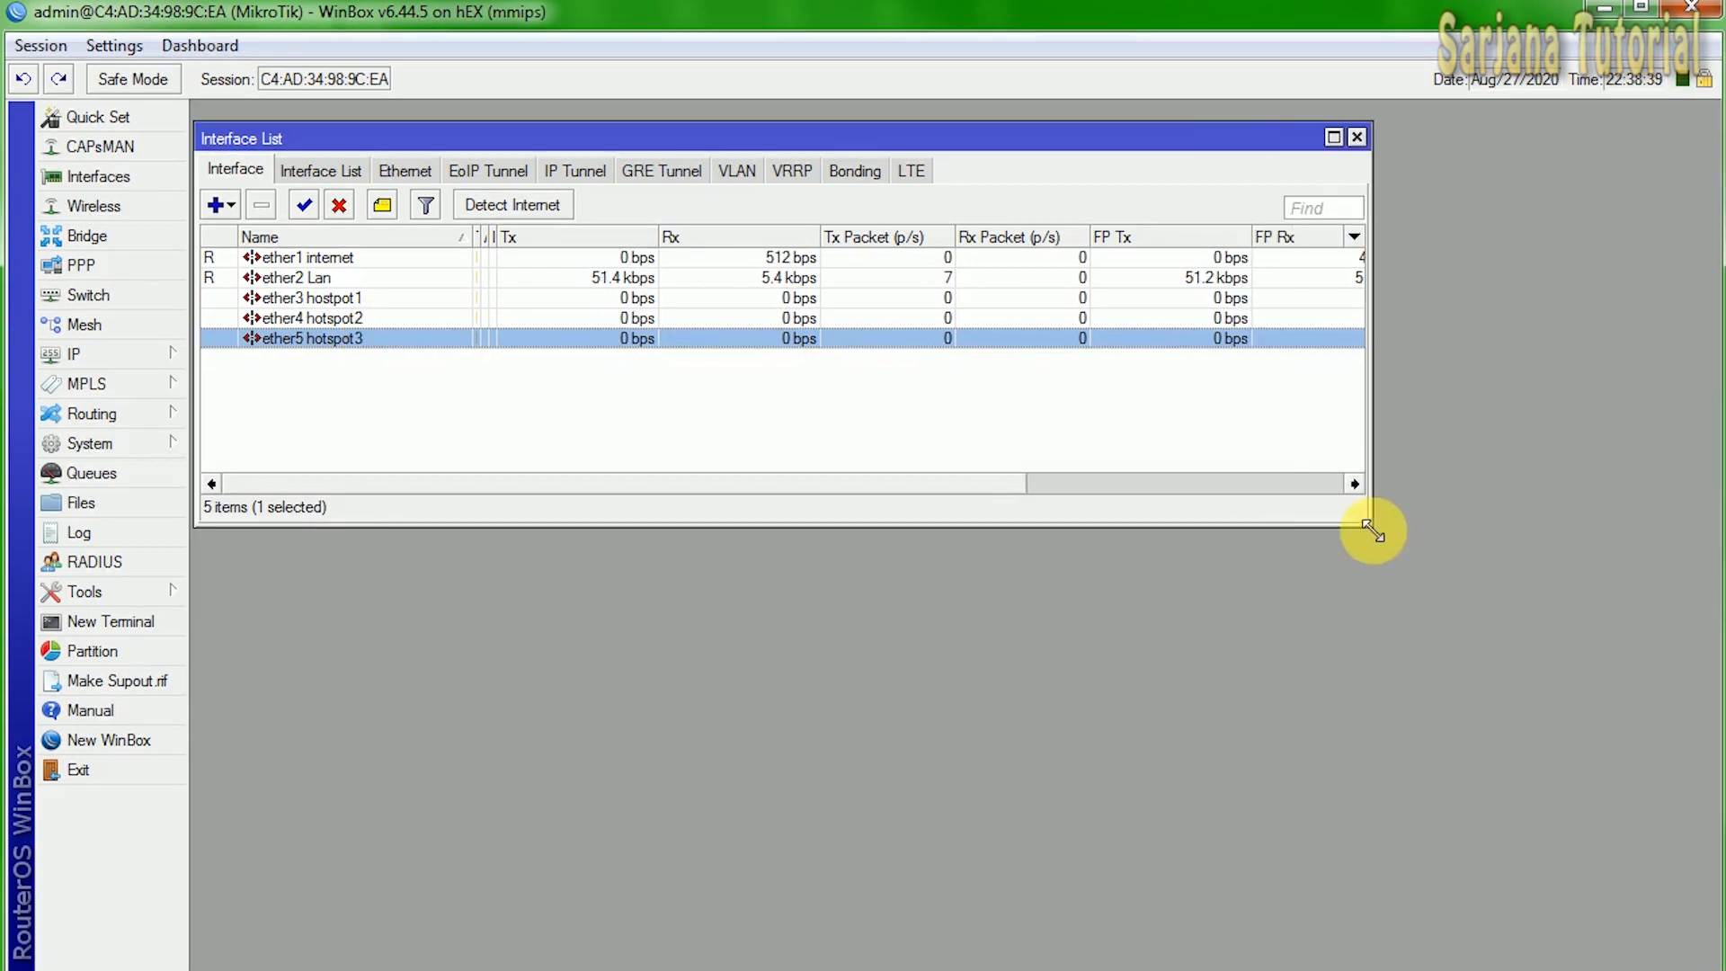
left_click_drag(578, 144, 579, 131)
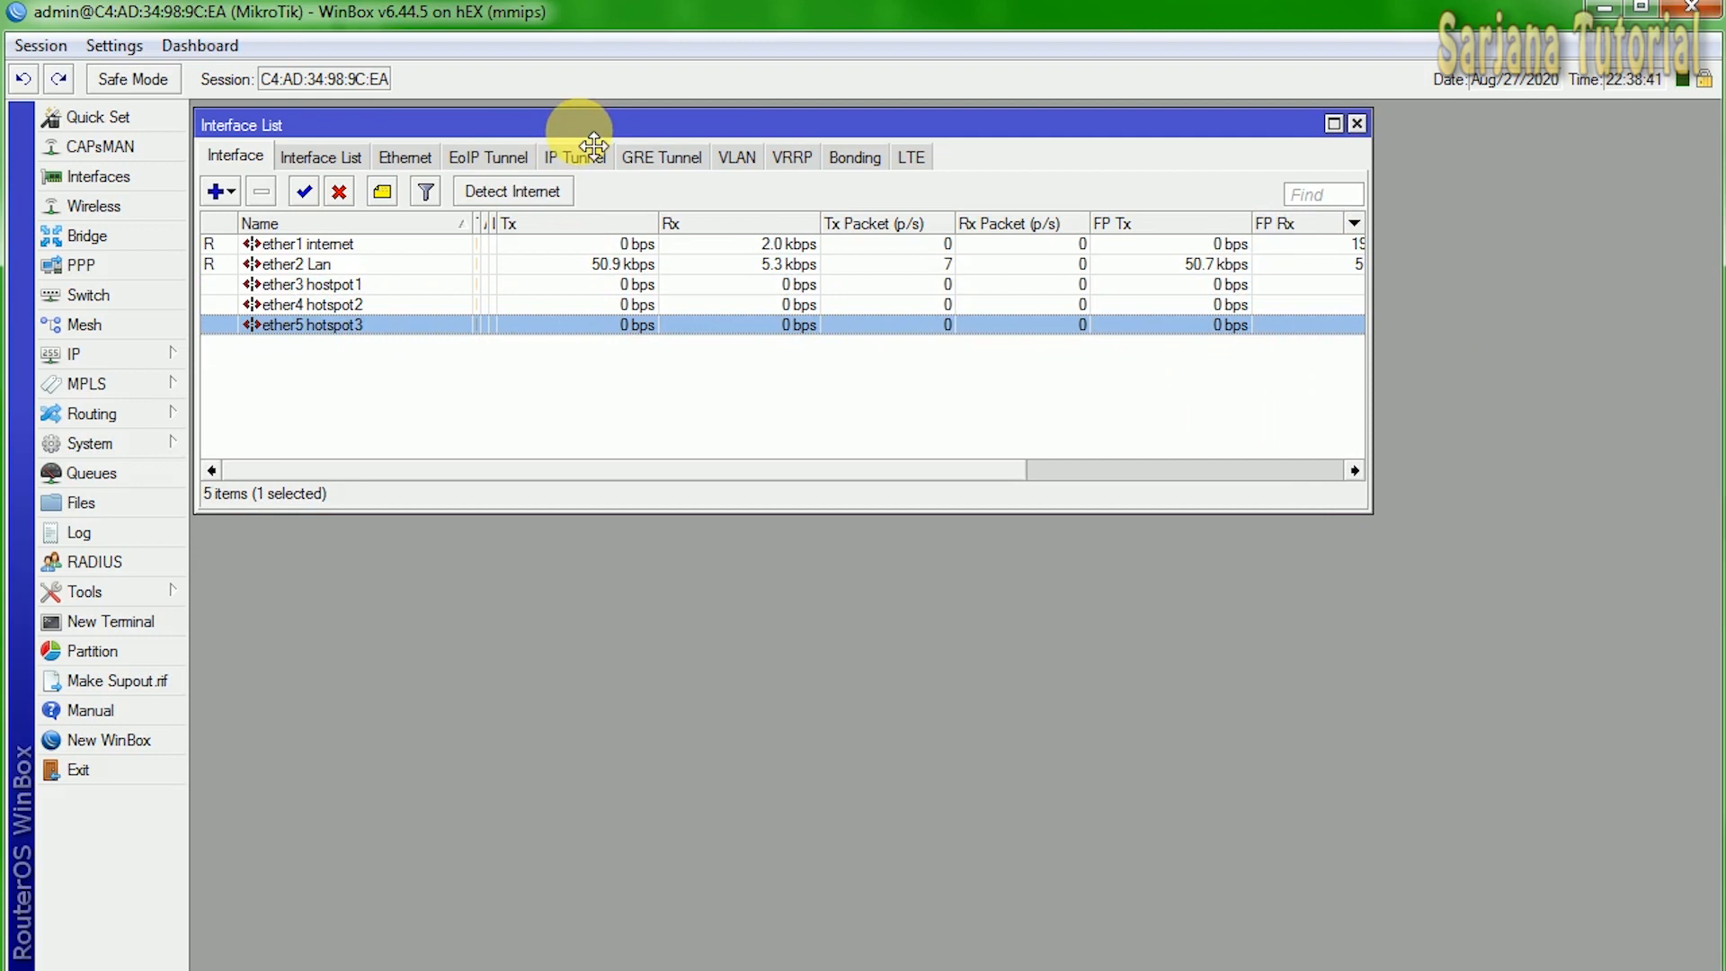
left_click(73, 239)
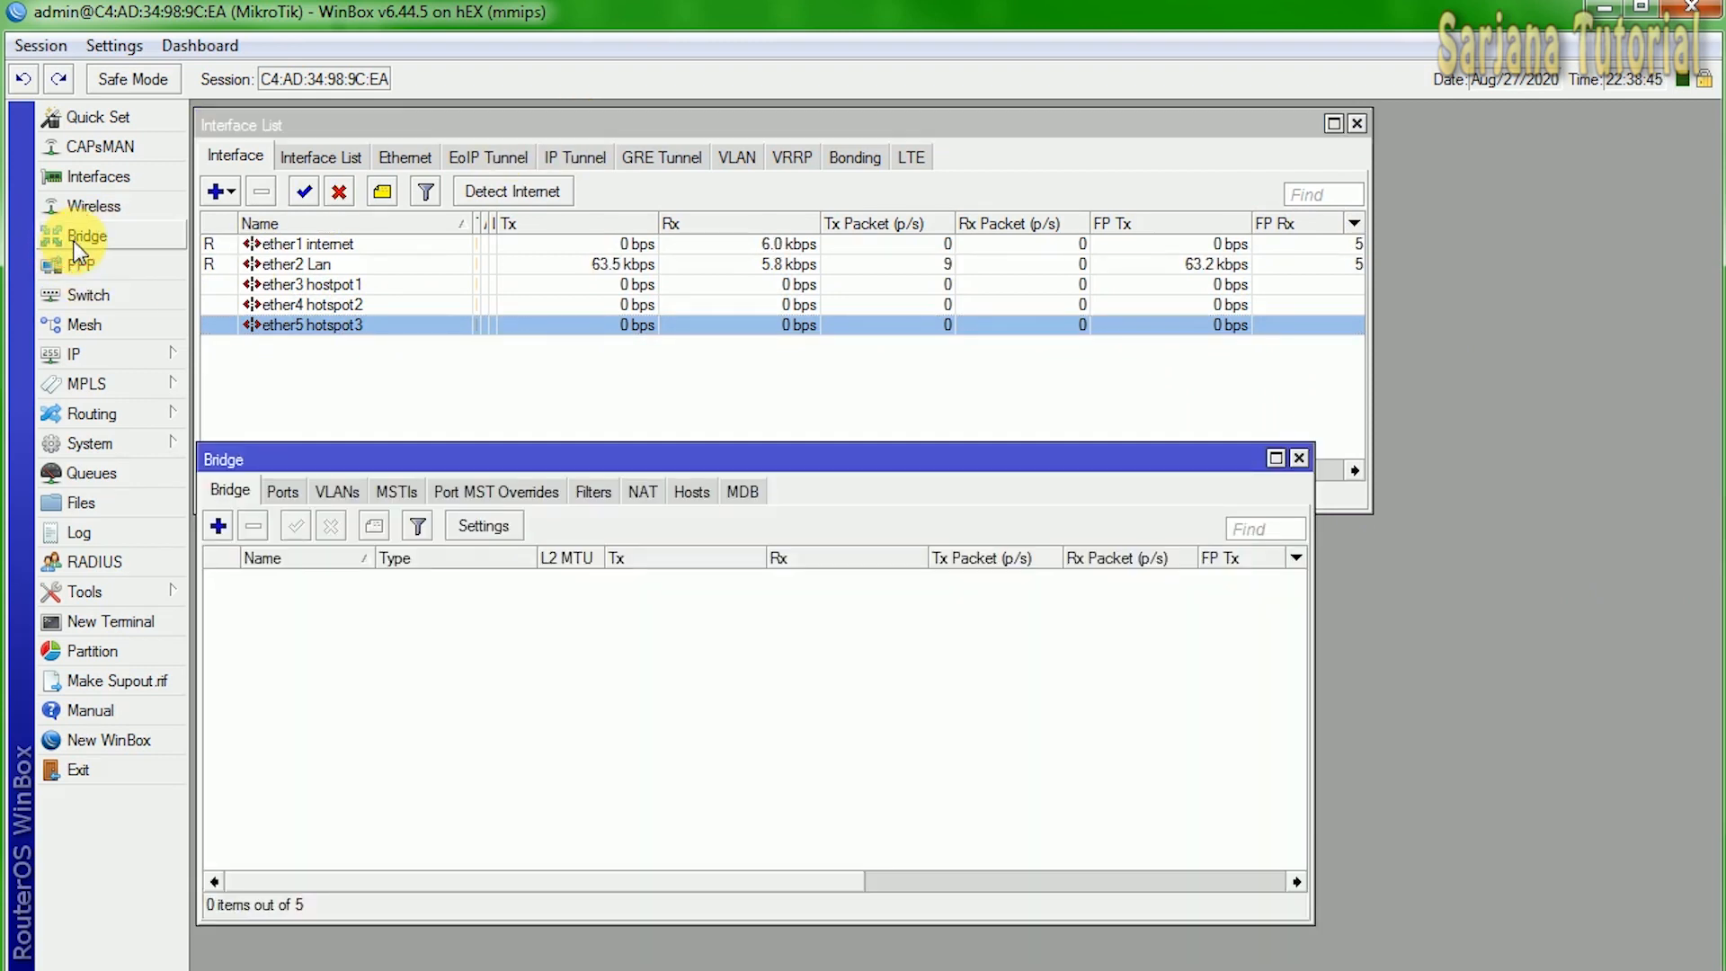
Add a new bridge, renaming it from bridge1 to 'bridge hotspot'.
left_click_drag(268, 454, 173, 501)
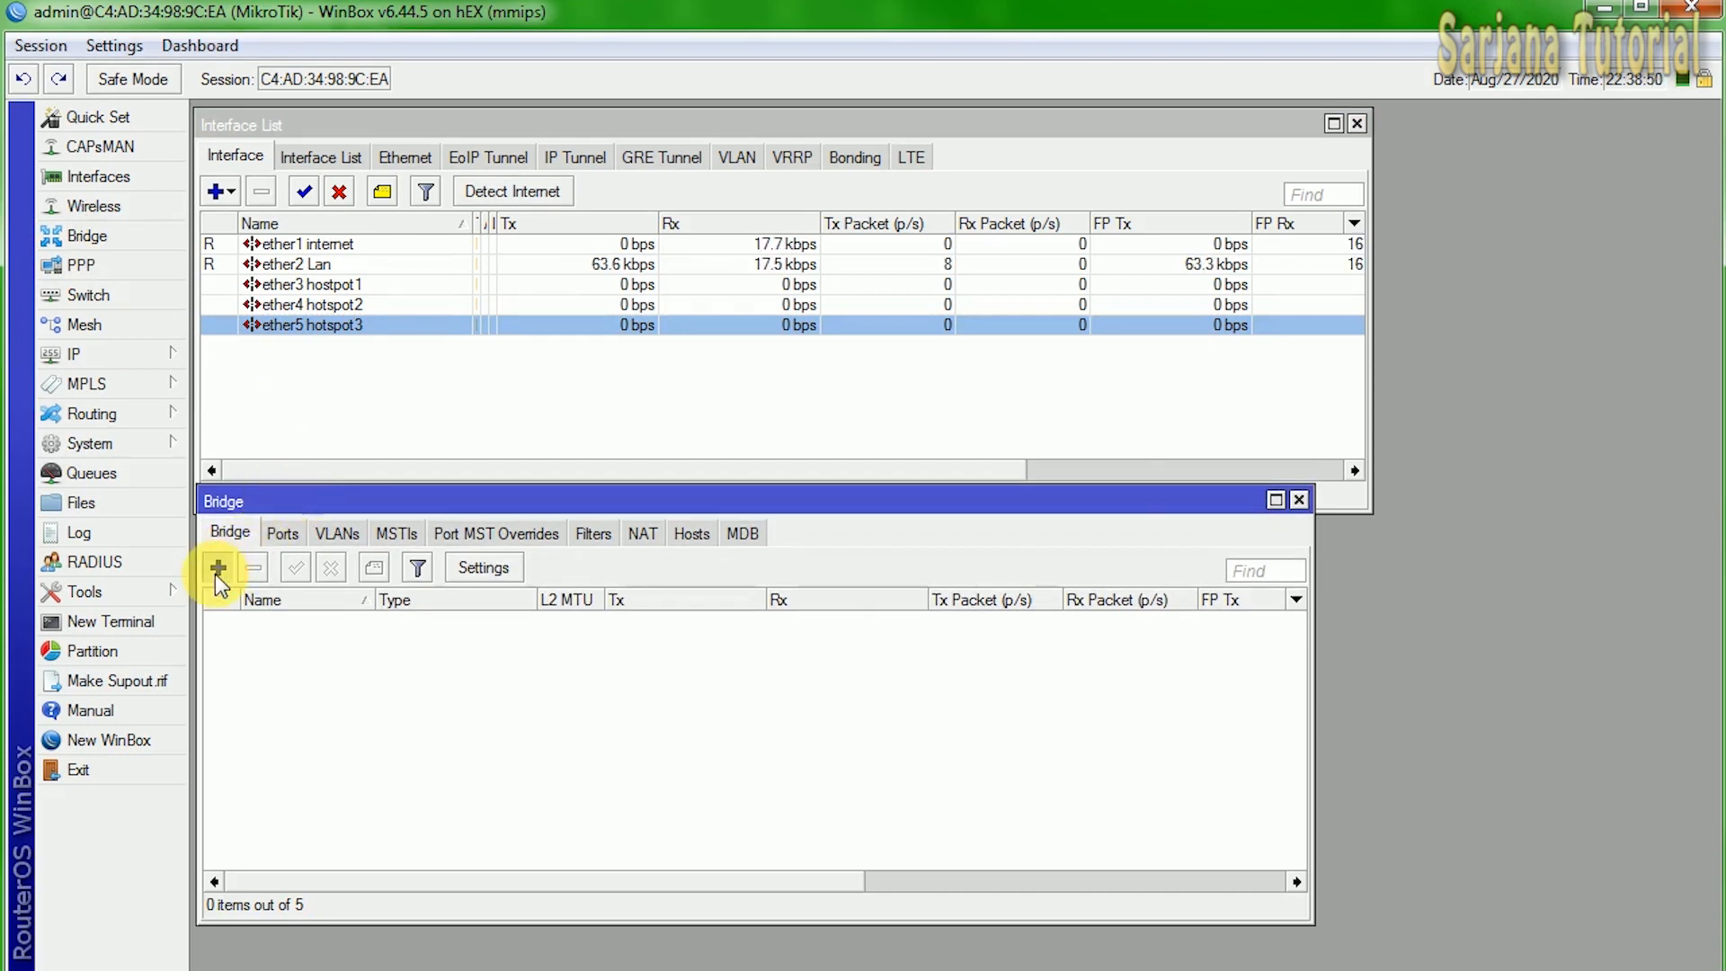
left_click(218, 567)
left_click_drag(843, 253, 722, 355)
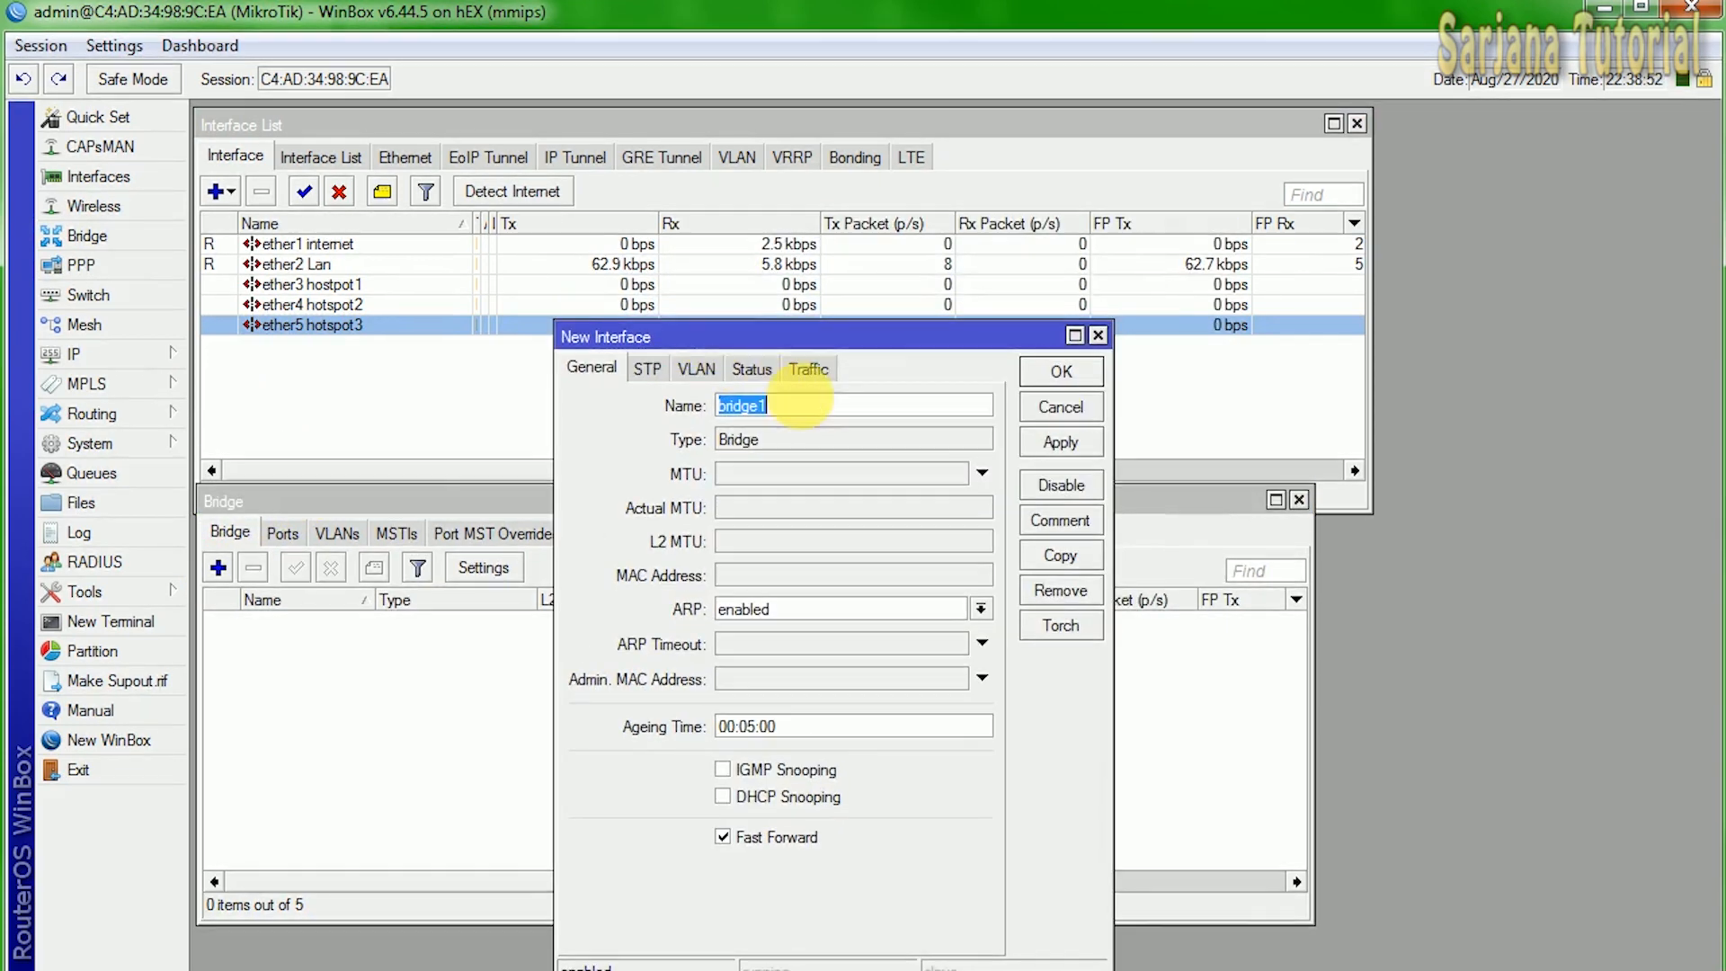
left_click(786, 411)
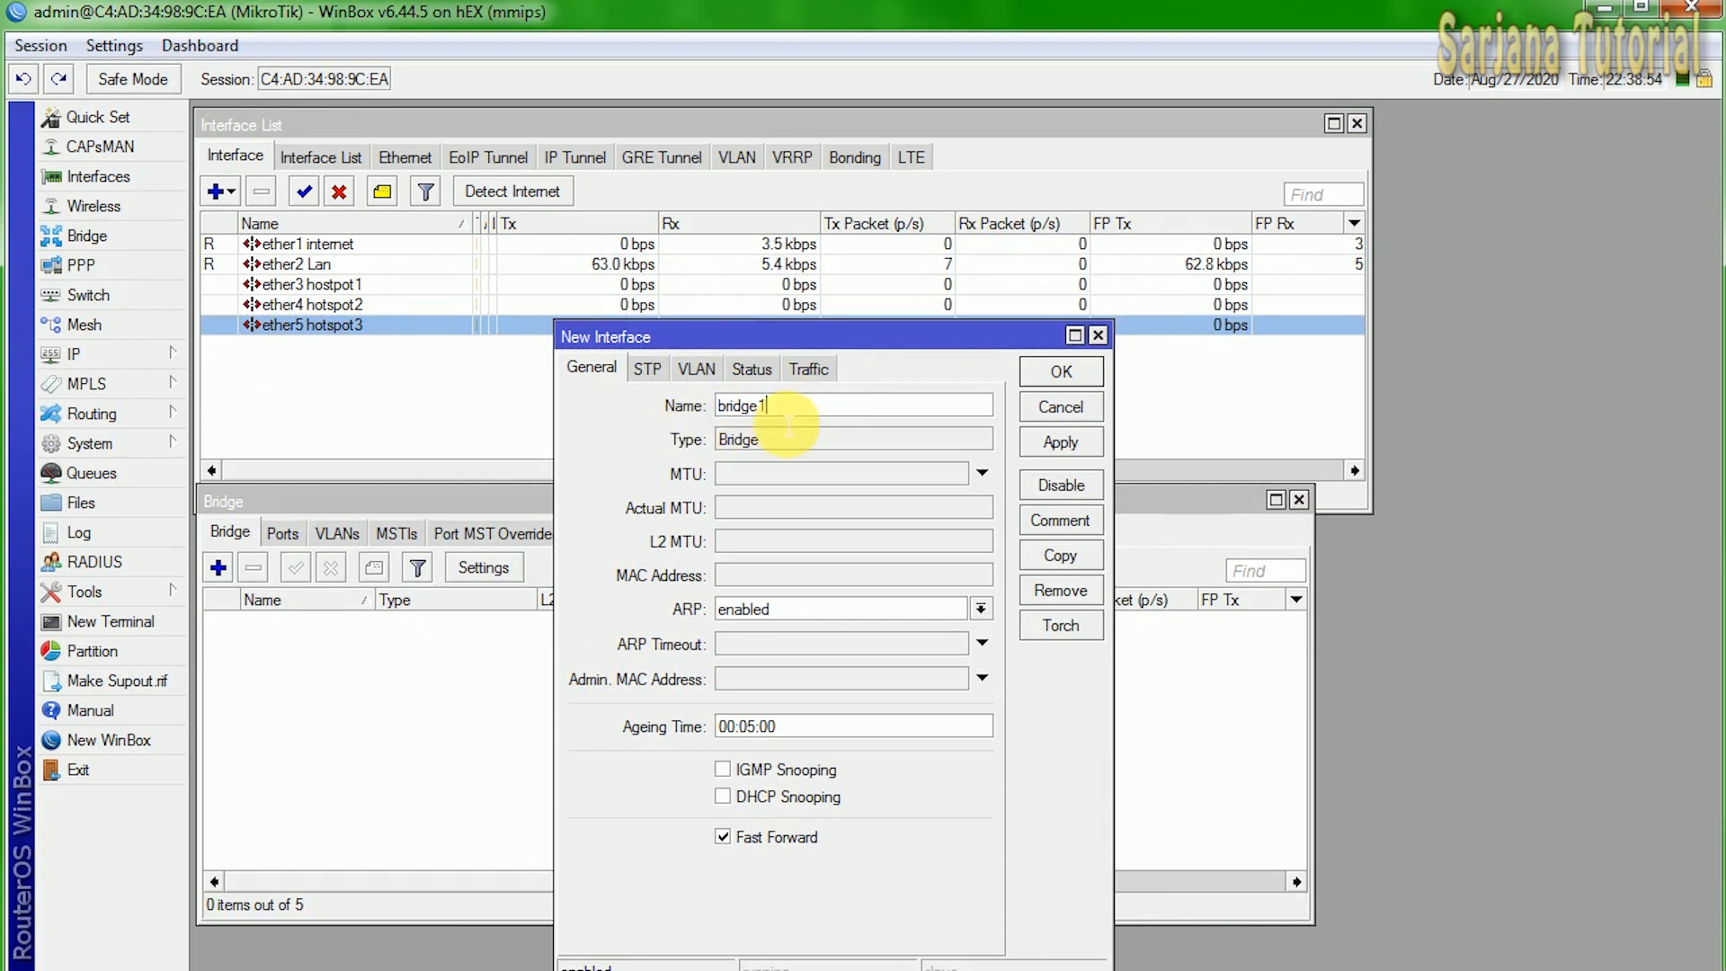
type("hotspot")
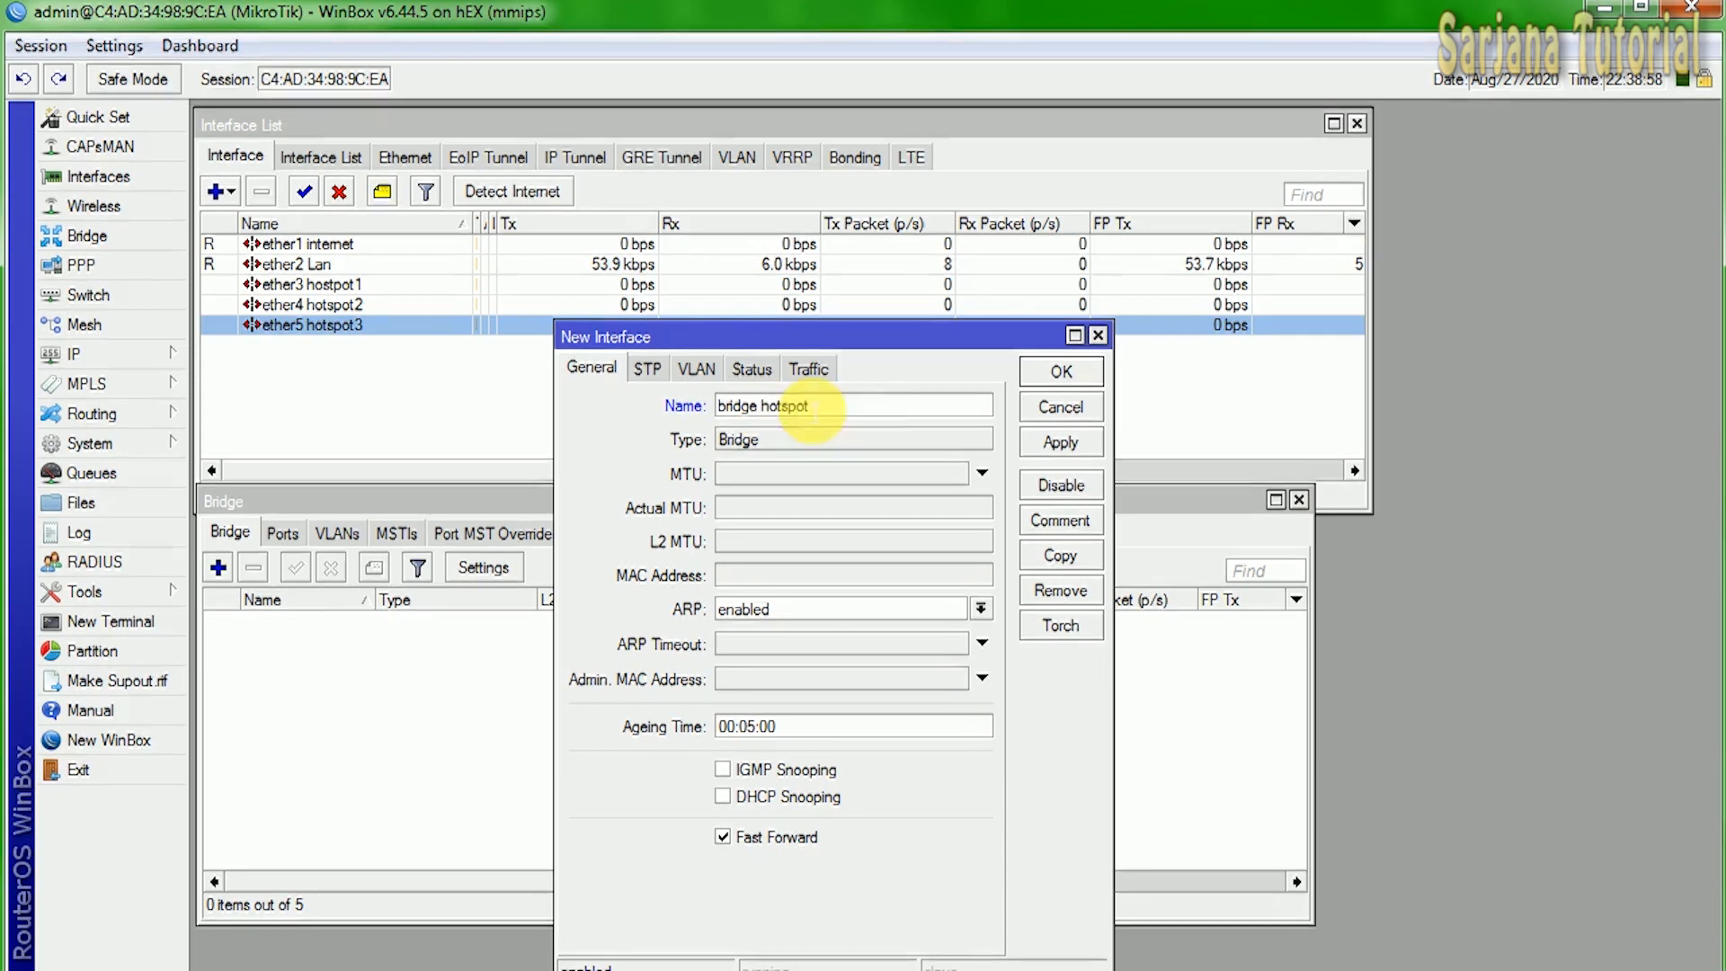
left_click(1062, 374)
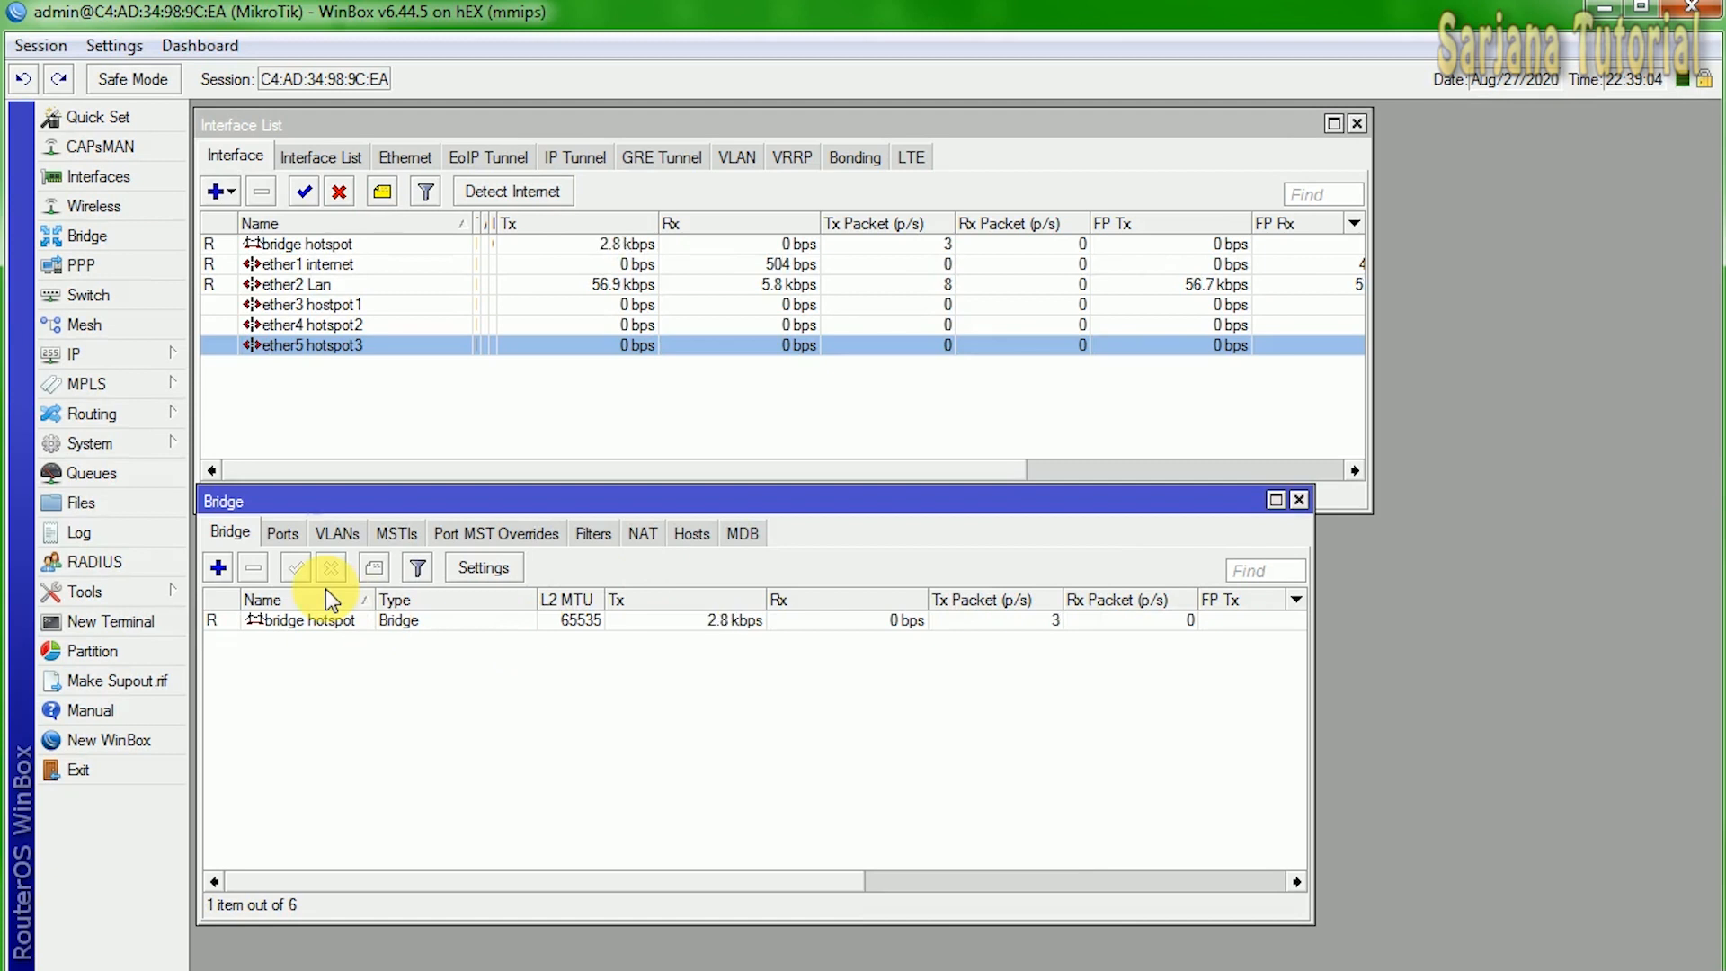
In Bridge Ports, add ether3 hotspot1 as a port of bridge hotspot.
left_click(284, 534)
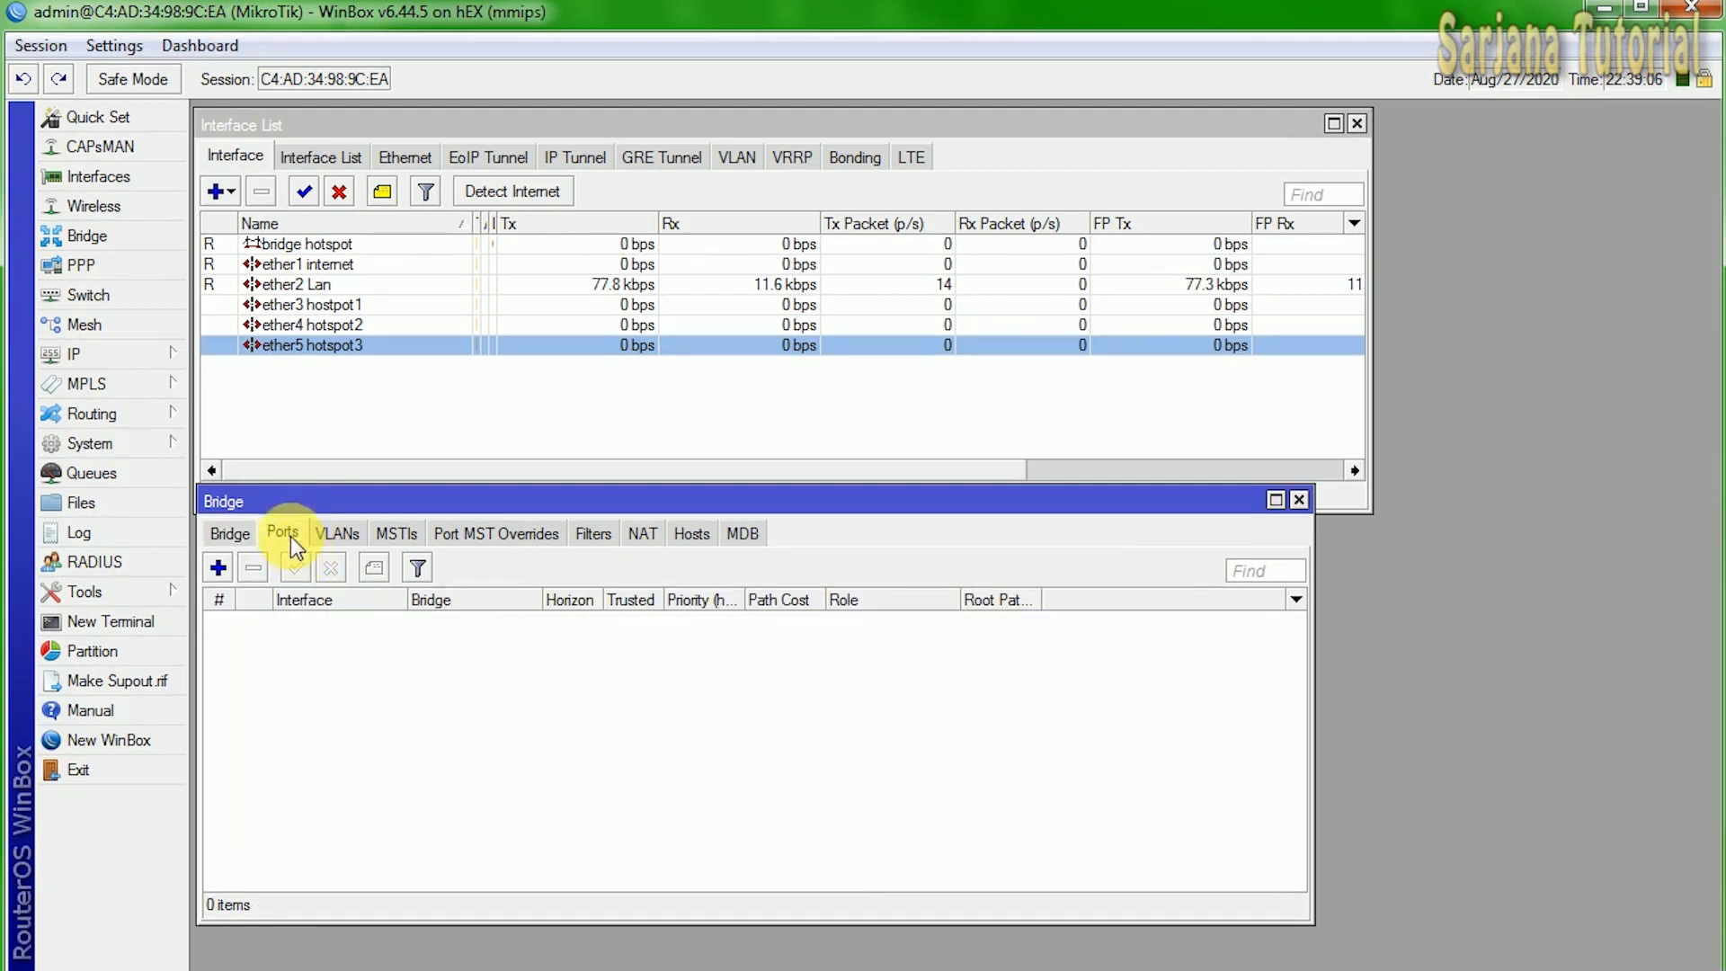
left_click(222, 534)
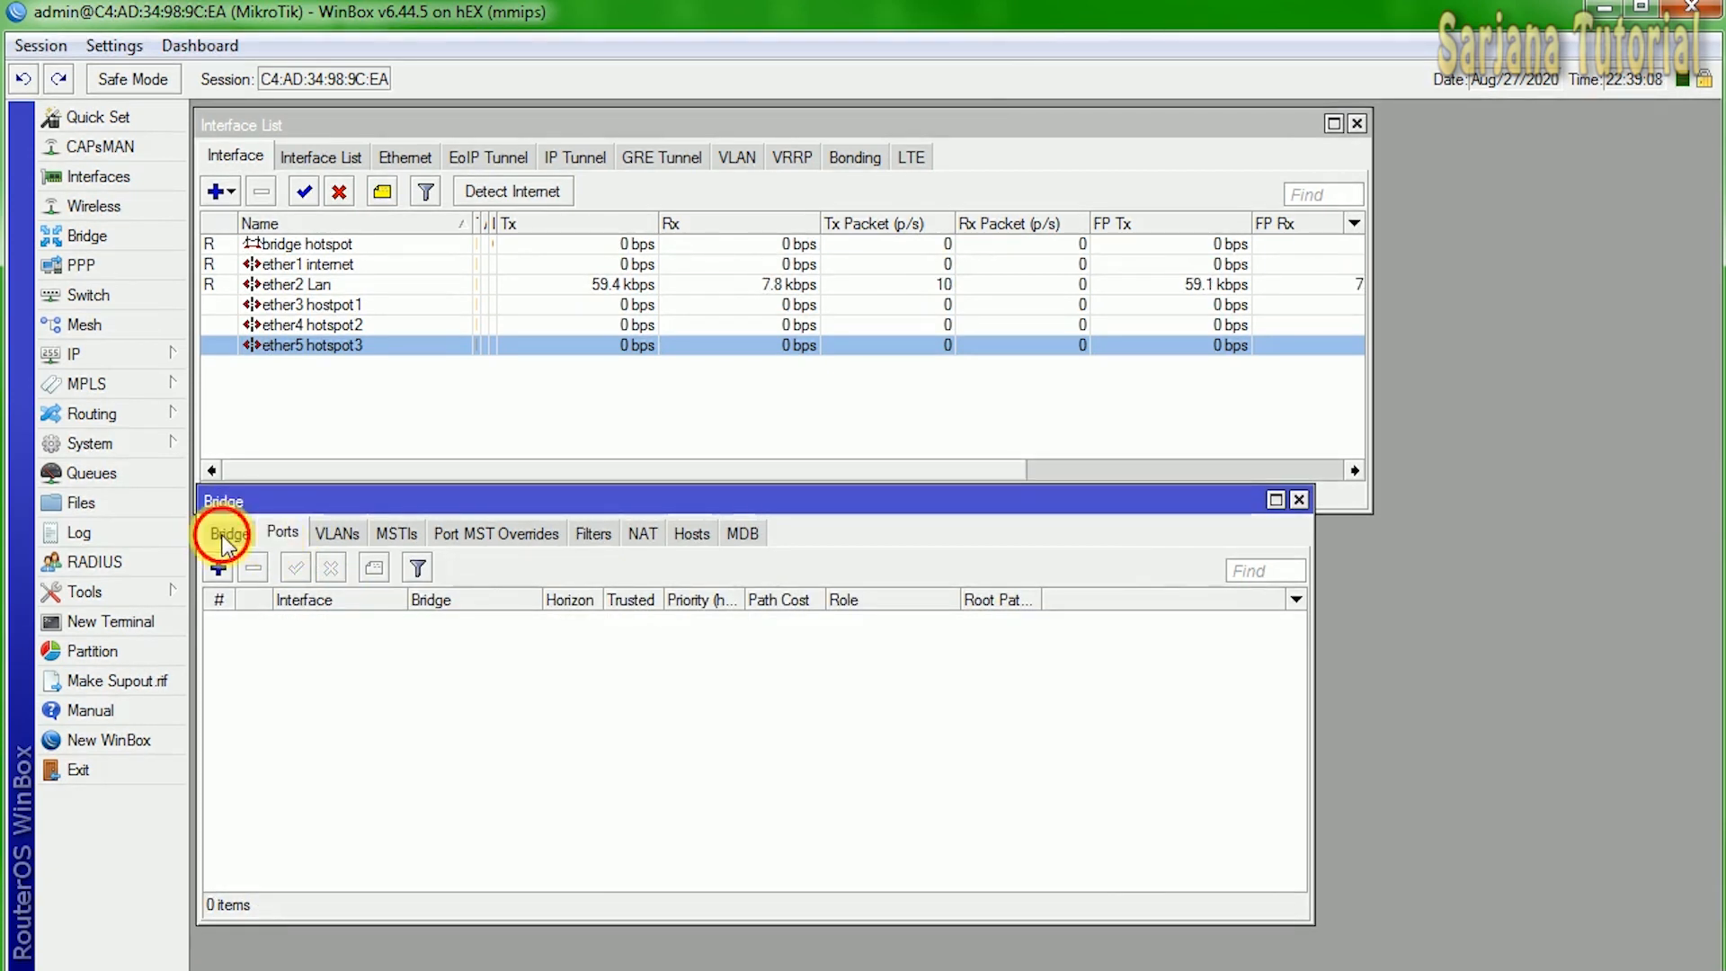
left_click(281, 537)
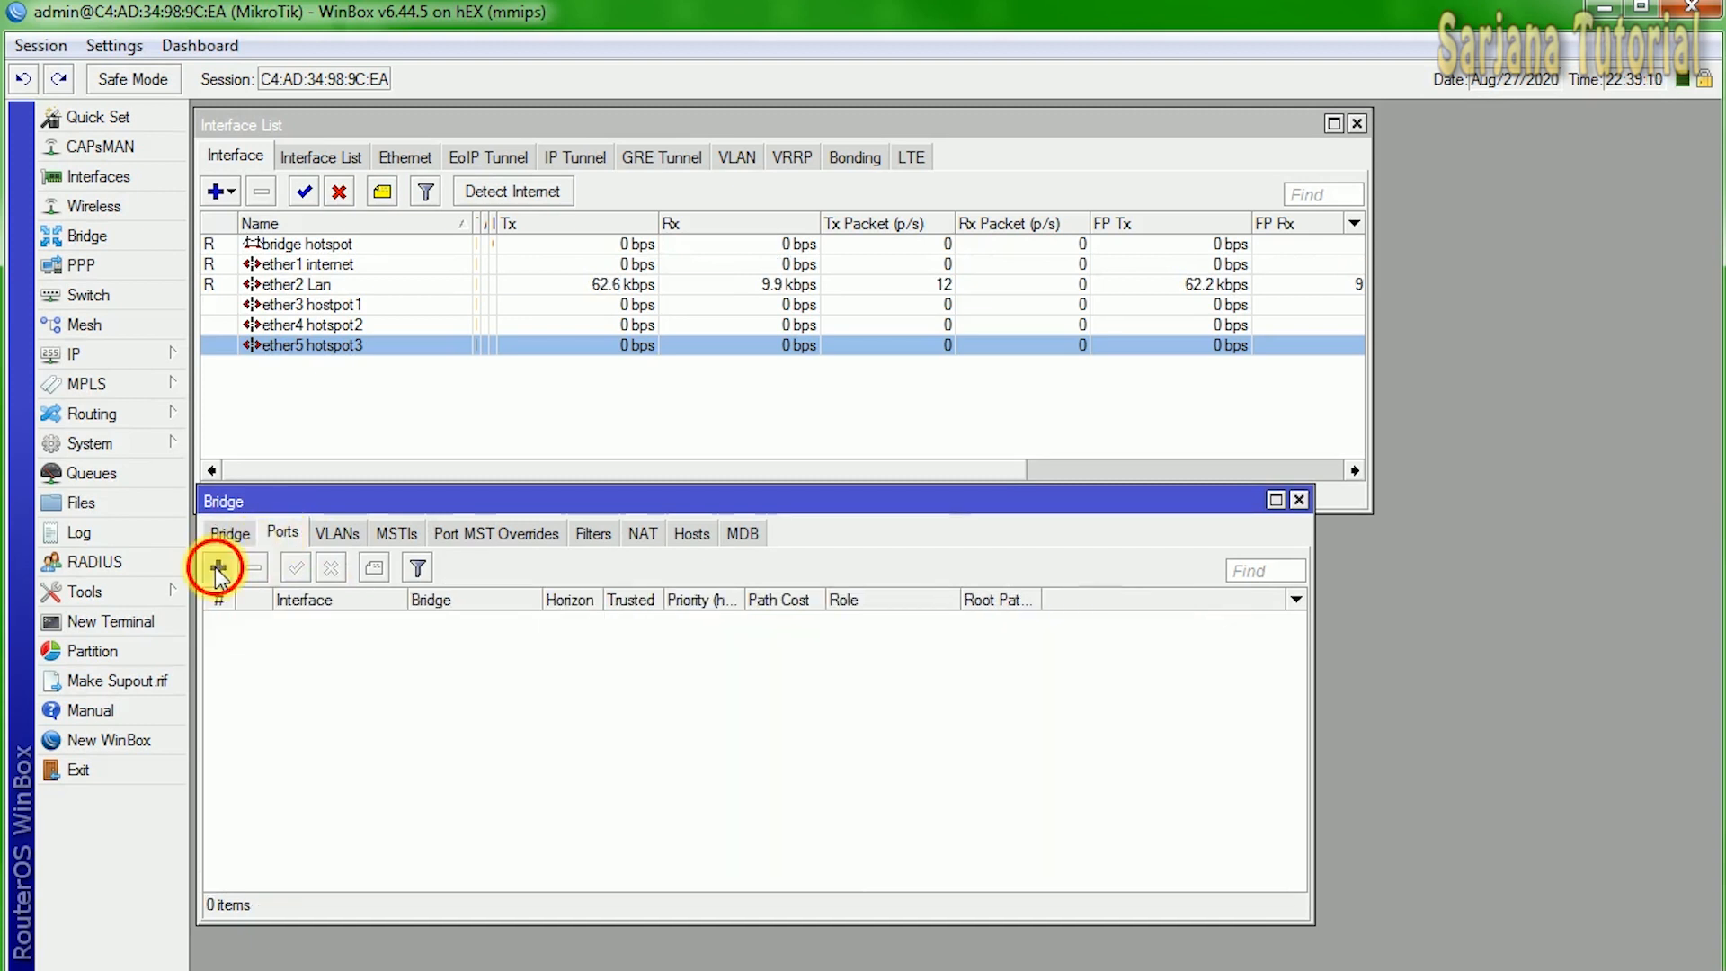
left_click(217, 568)
left_click(943, 412)
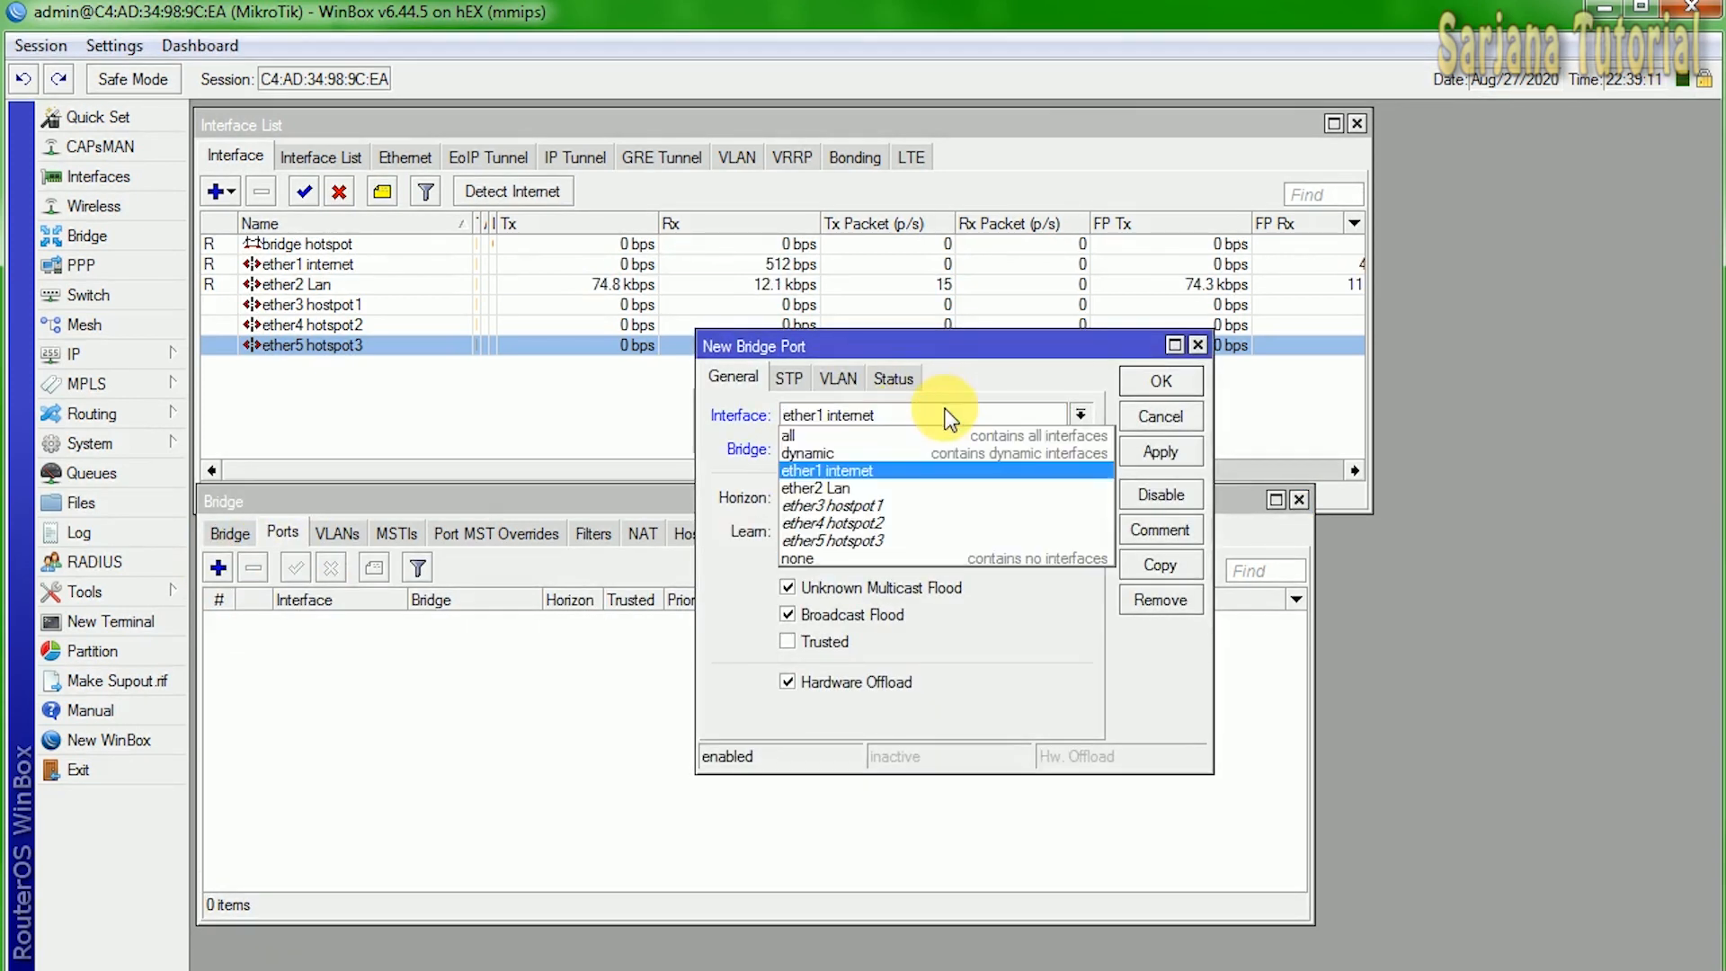
left_click(845, 505)
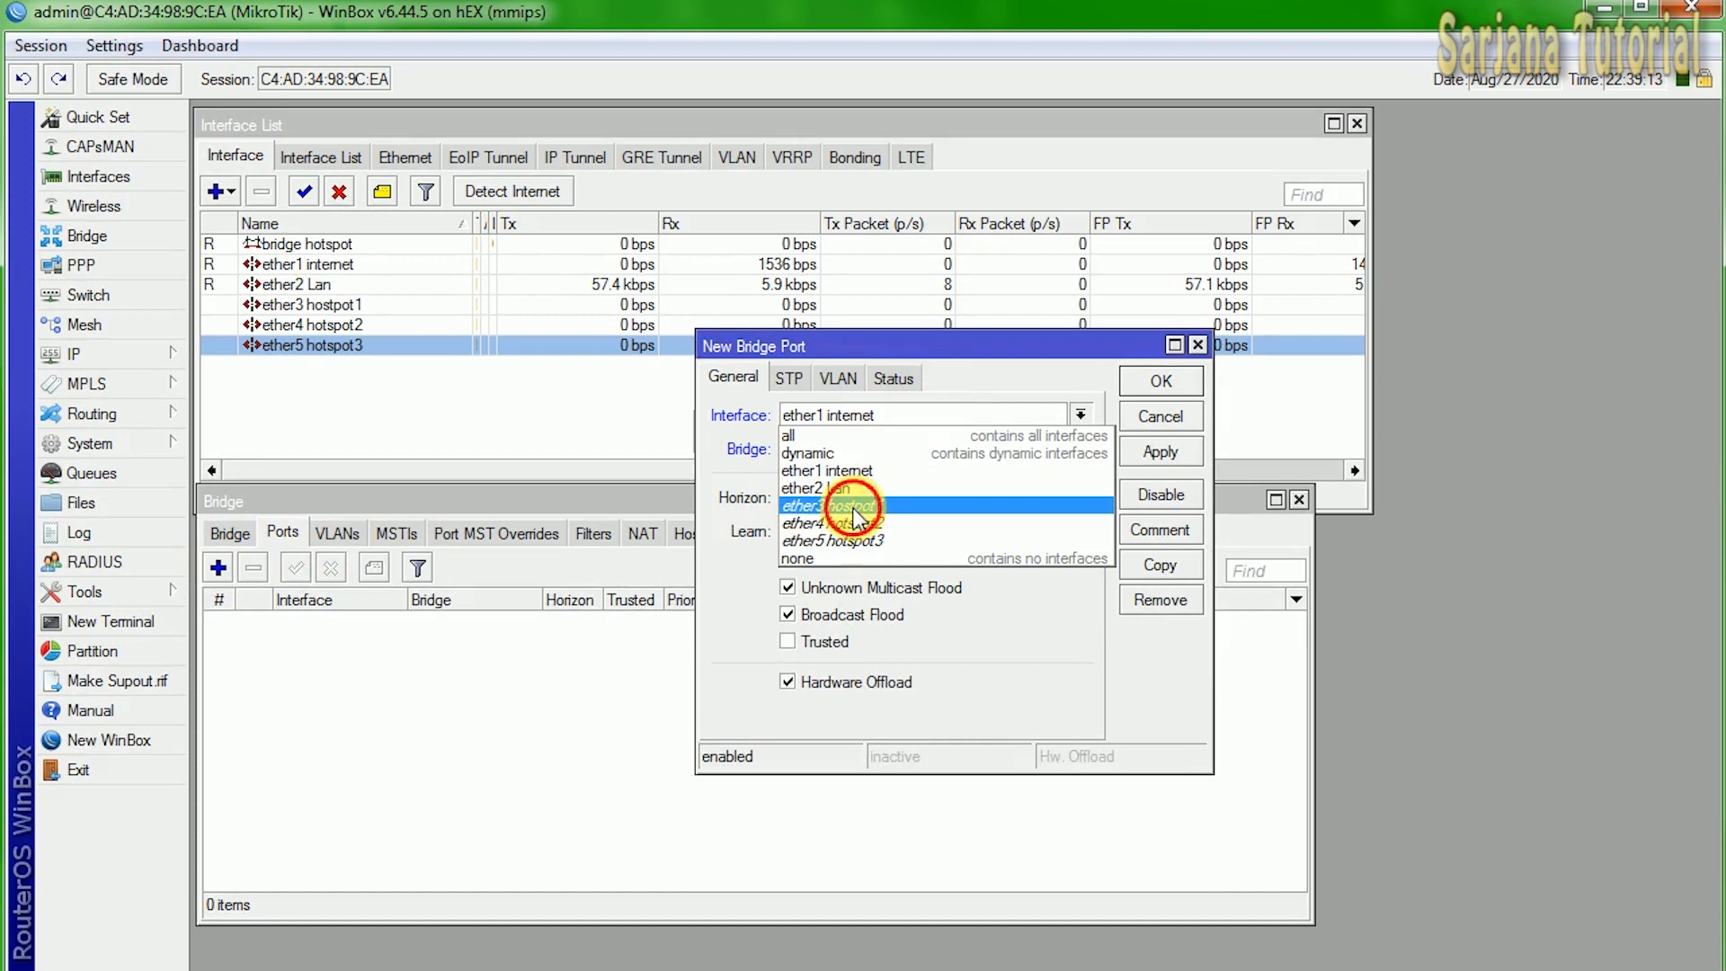
left_click(903, 449)
left_click(903, 468)
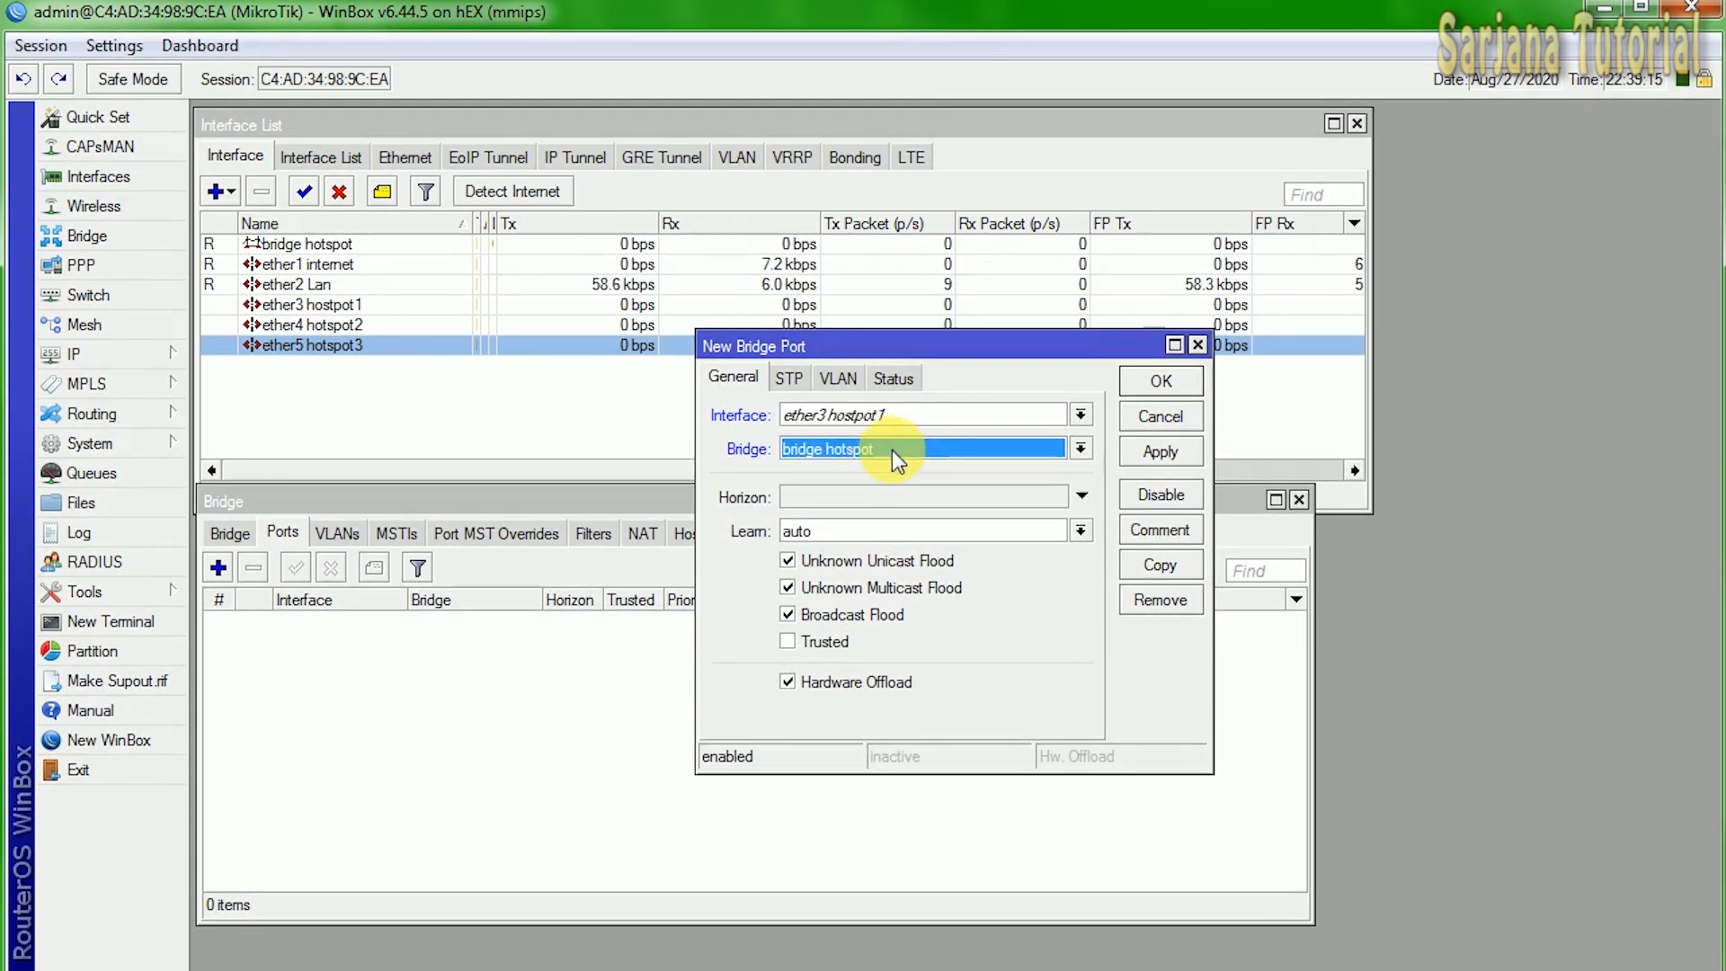
left_click(1158, 382)
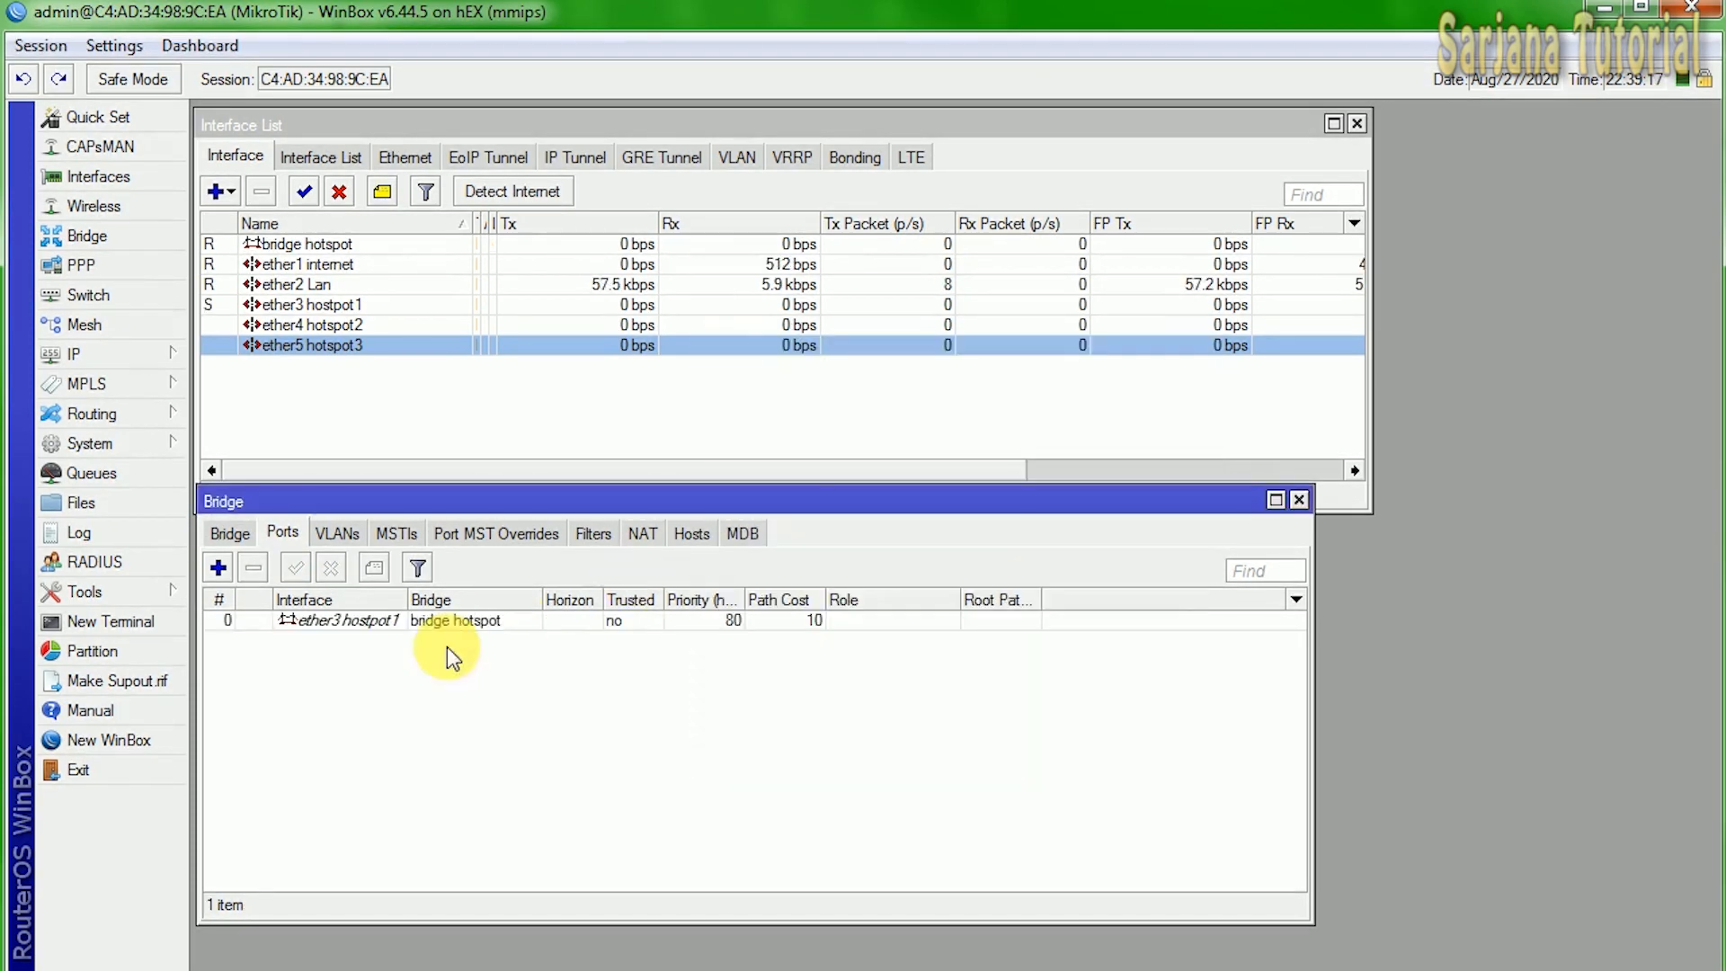
Add ether4 hotspot2 as a port of bridge hotspot.
left_click(217, 567)
left_click(917, 415)
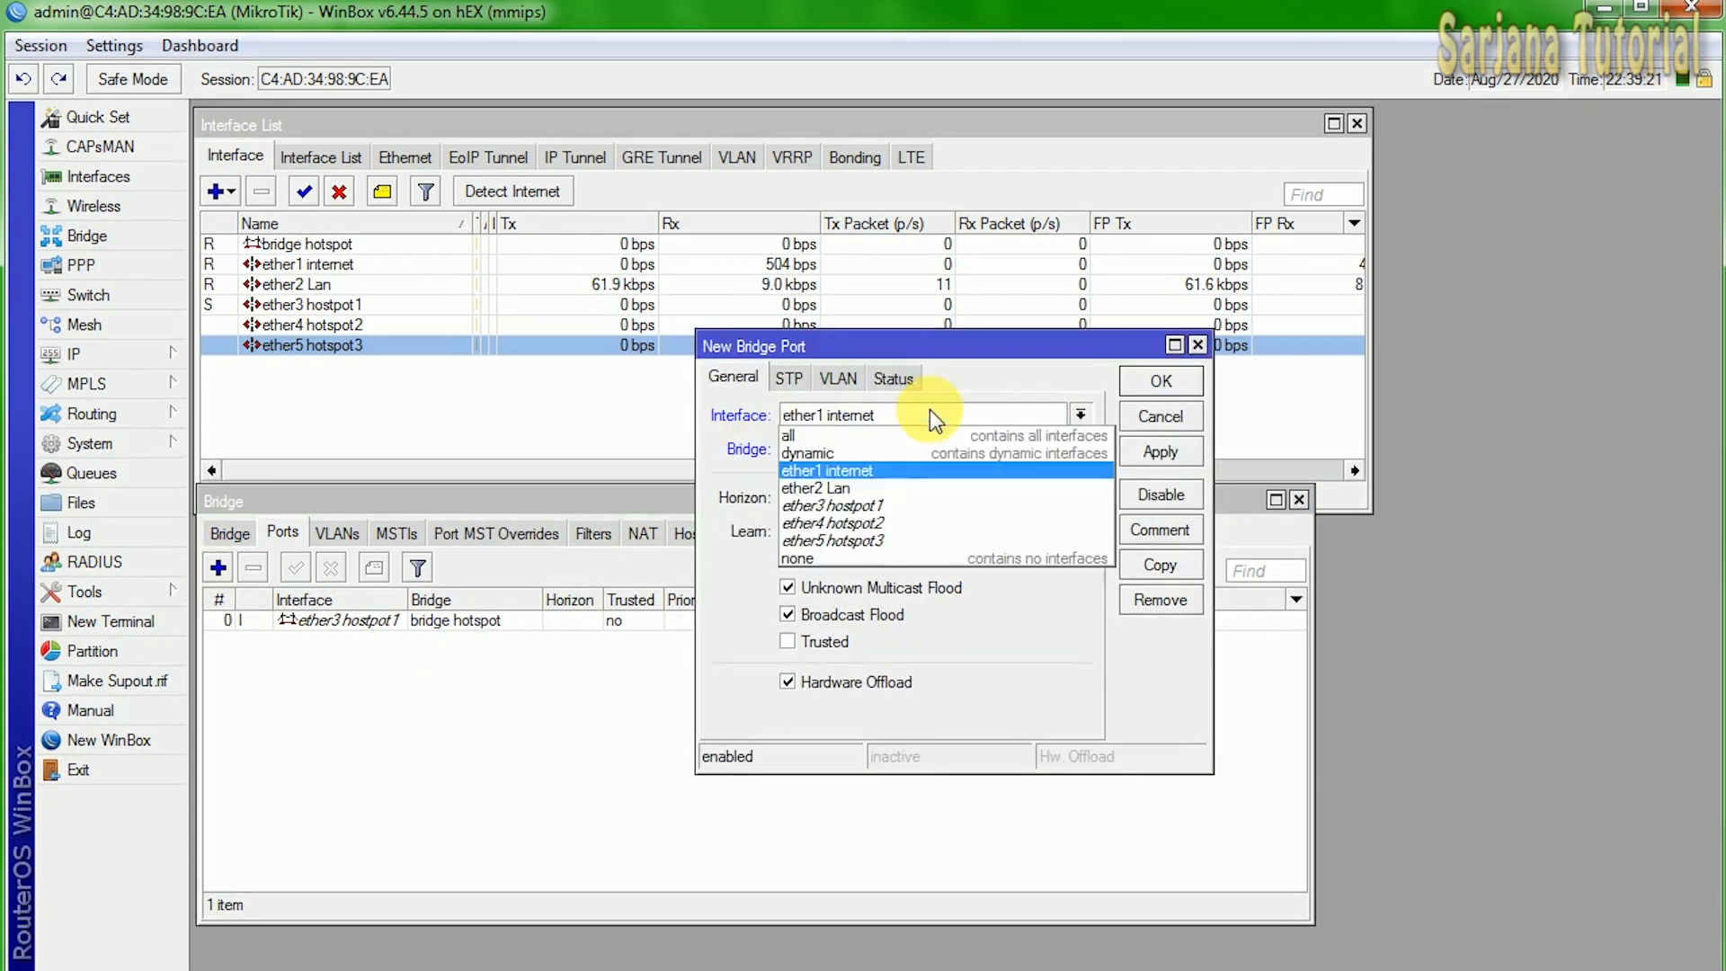
left_click(879, 523)
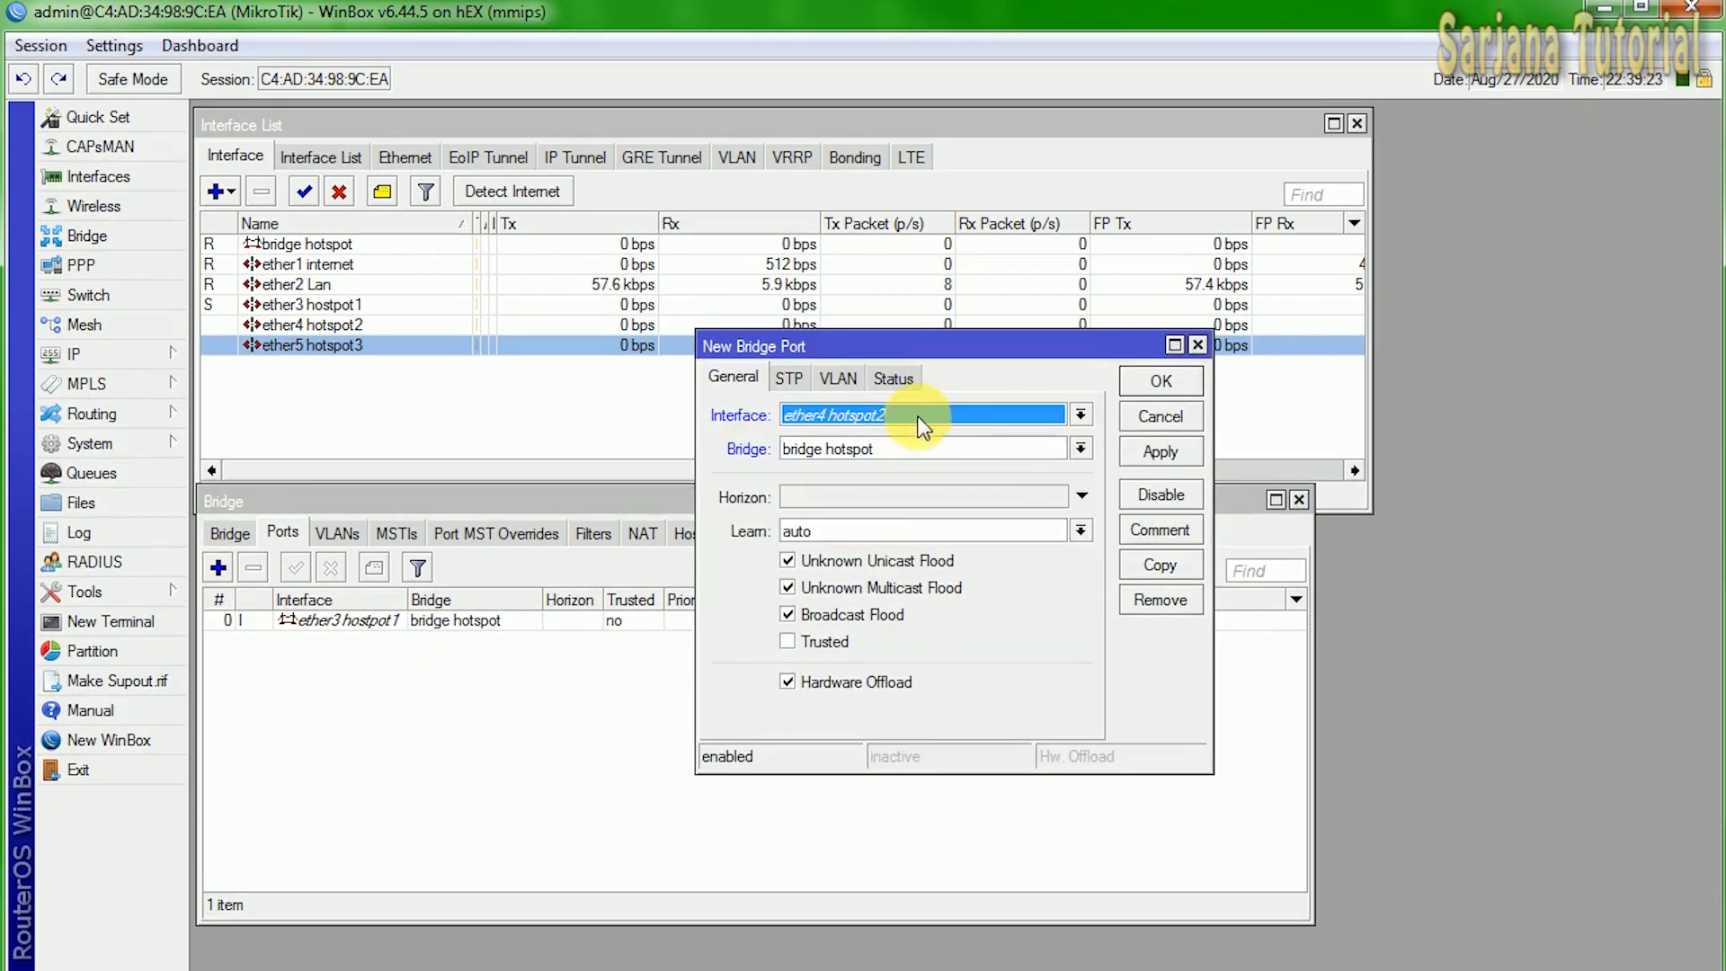
left_click(899, 450)
left_click(899, 461)
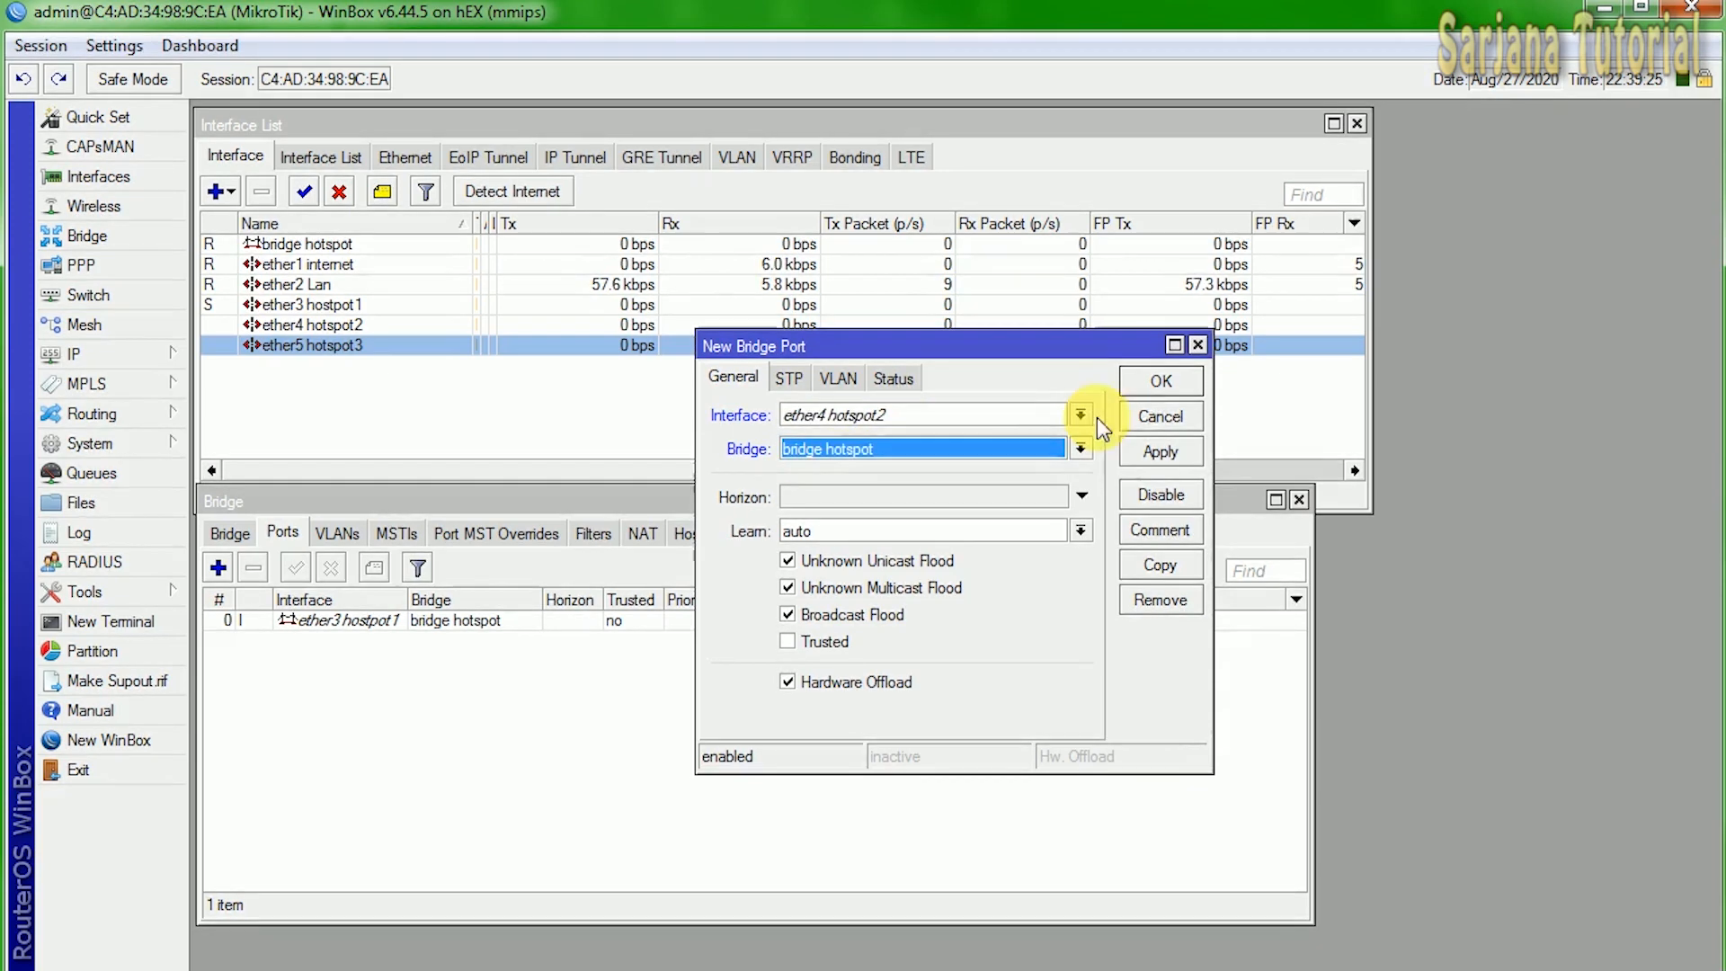
left_click(1171, 391)
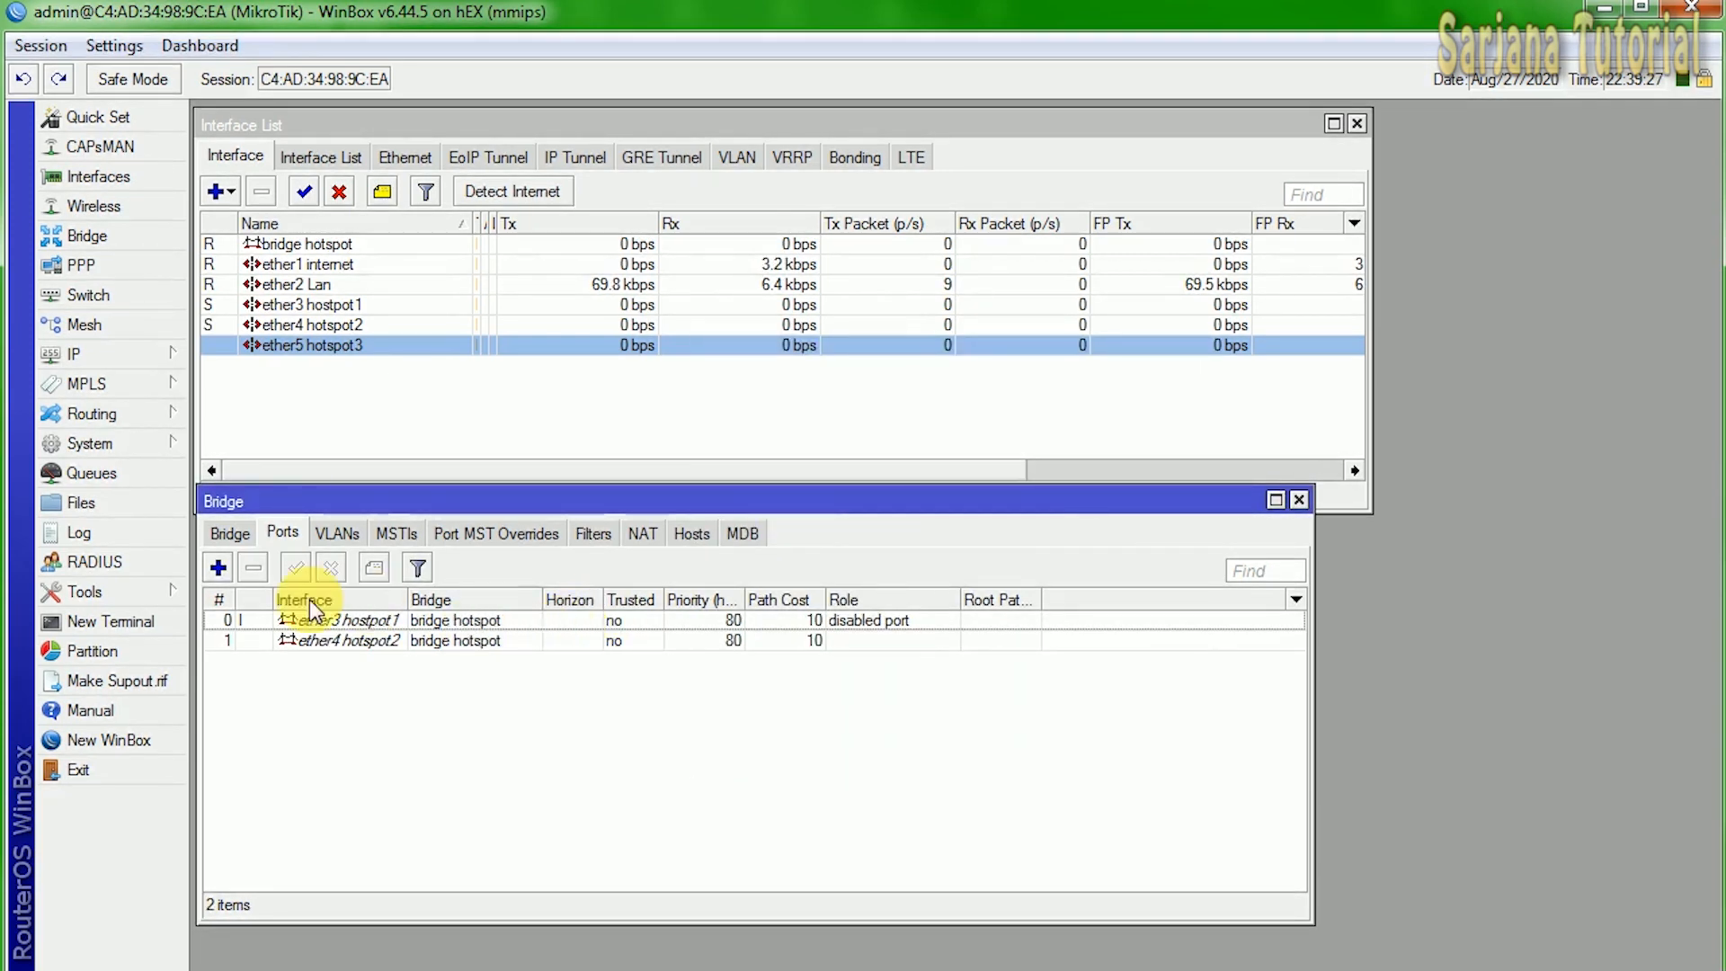
Add ether5 hotspot3 as a port of bridge hotspot.
left_click(218, 567)
left_click(905, 413)
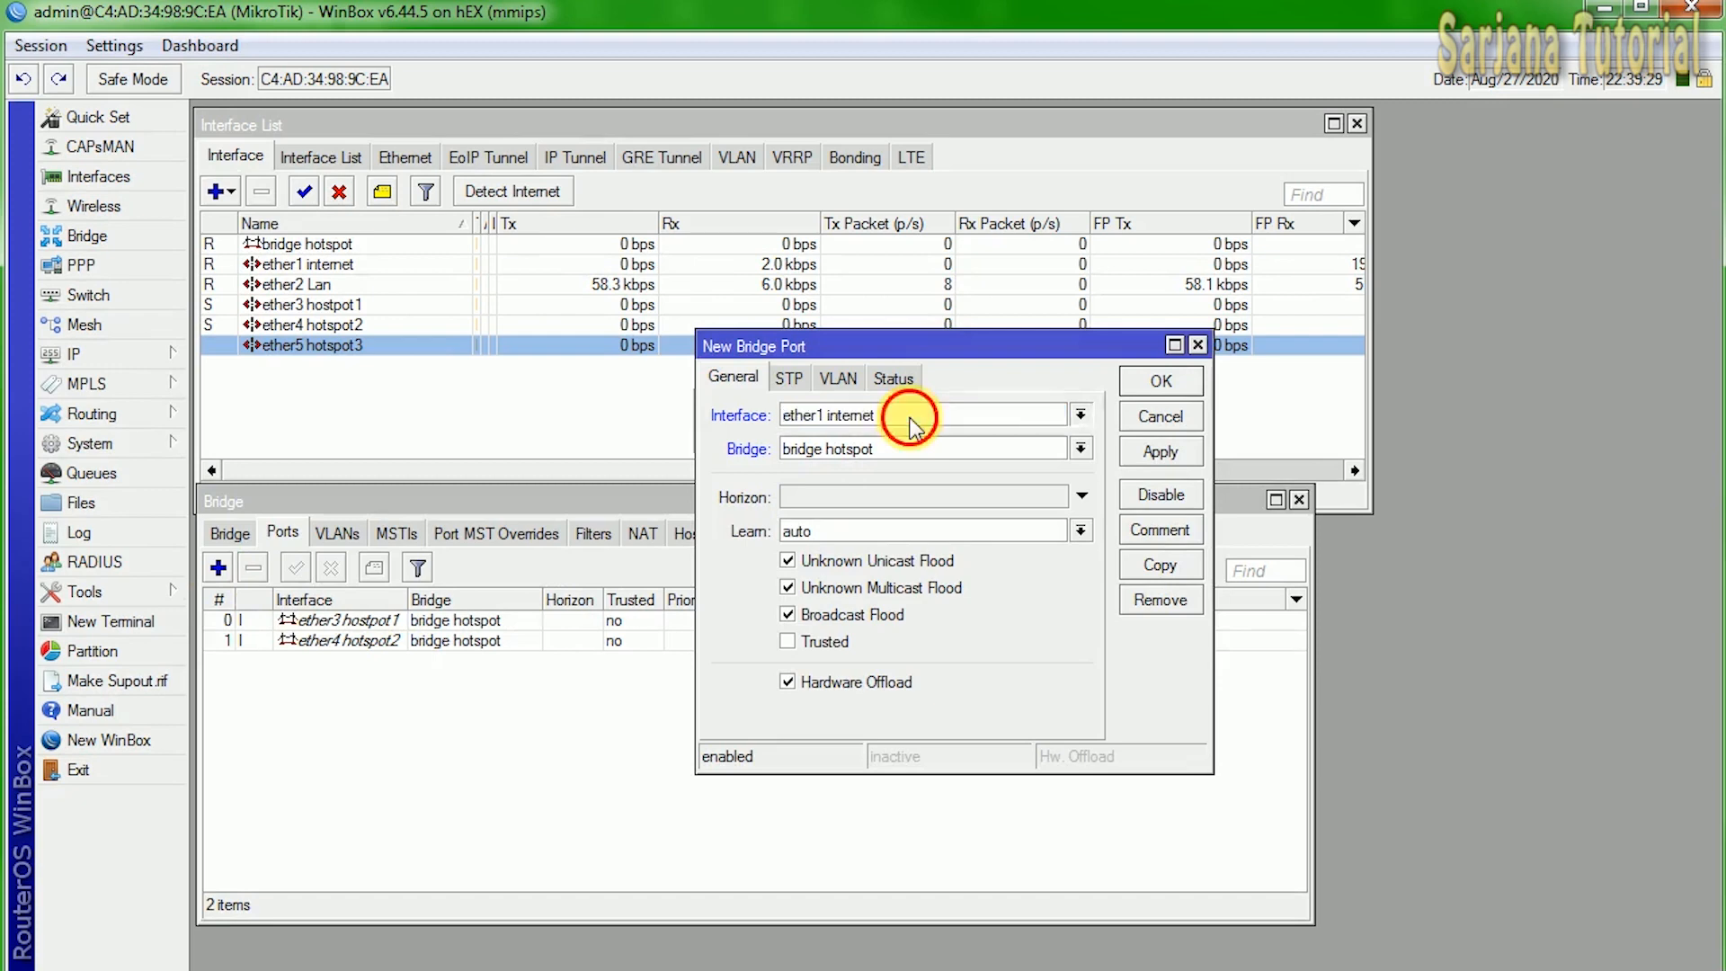
left_click(883, 540)
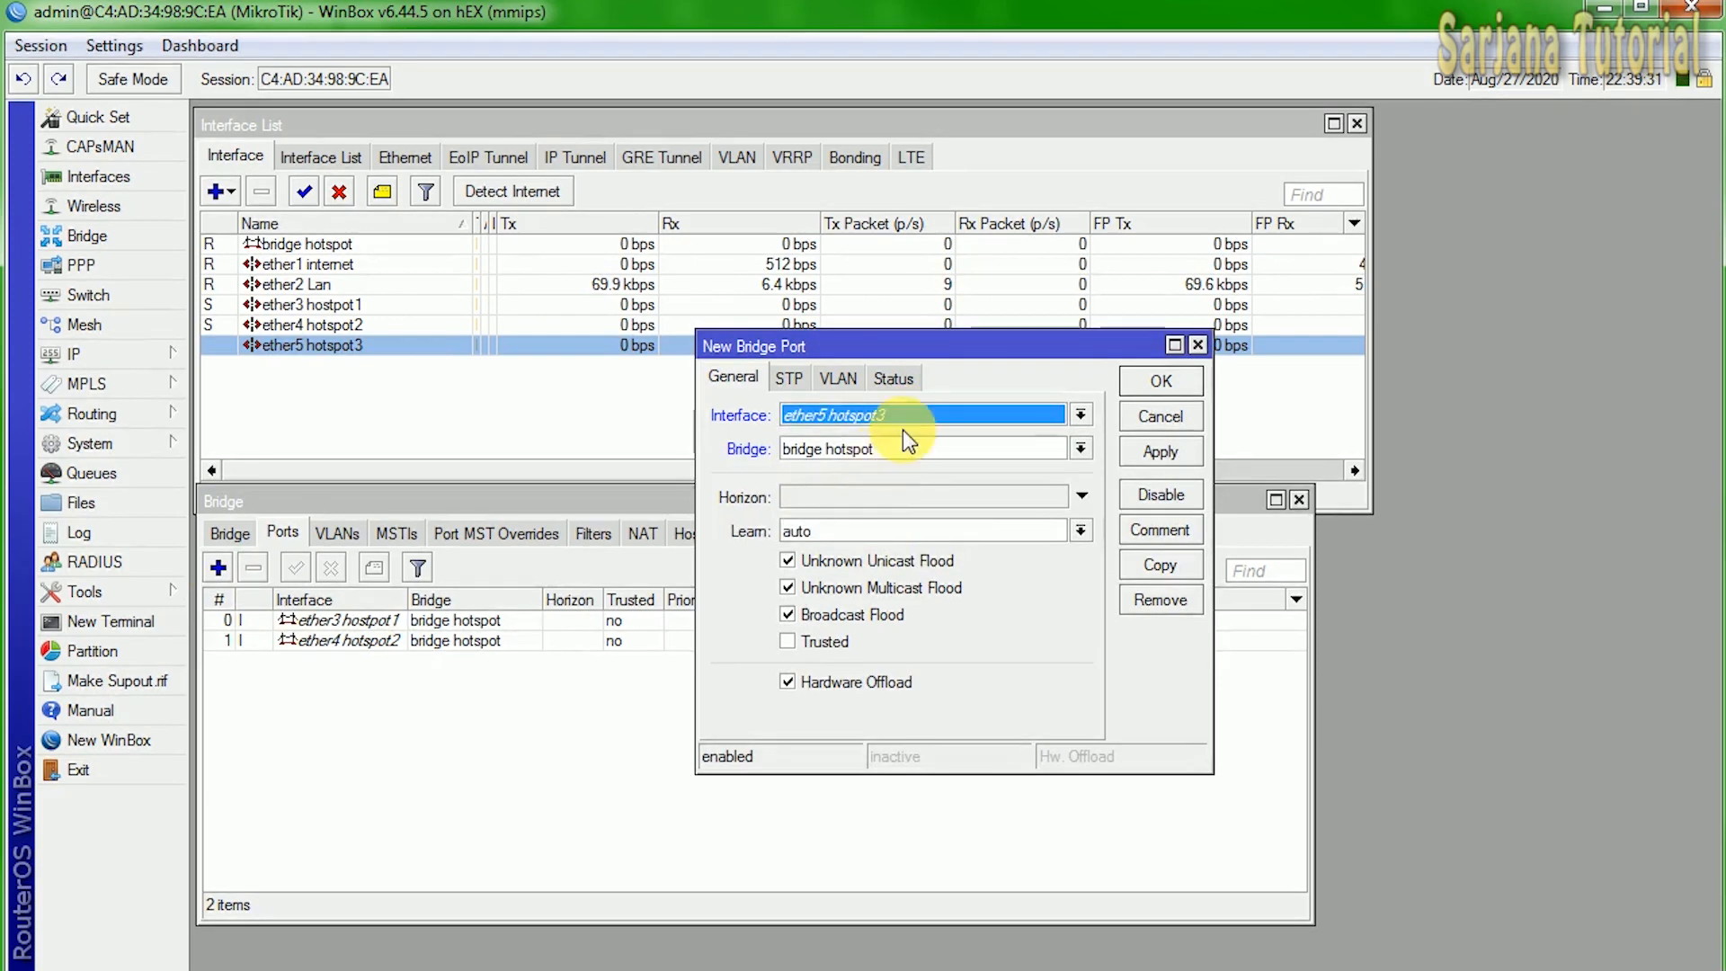
left_click(896, 449)
left_click(908, 462)
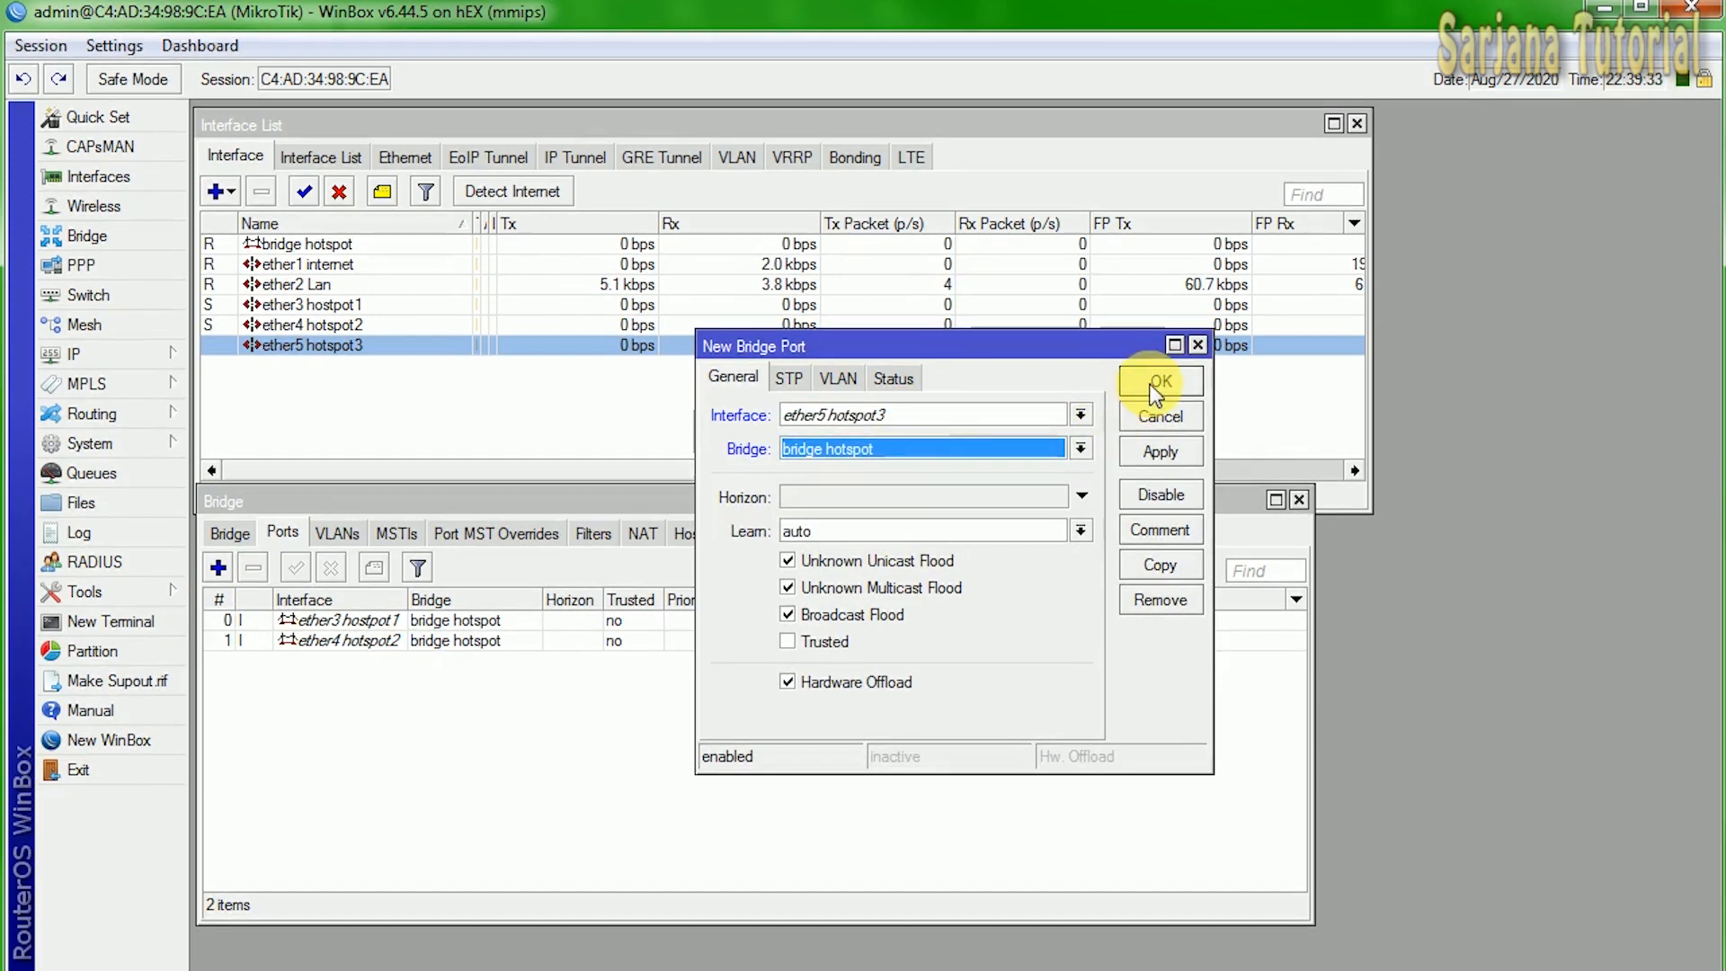
left_click(232, 531)
left_click(895, 347)
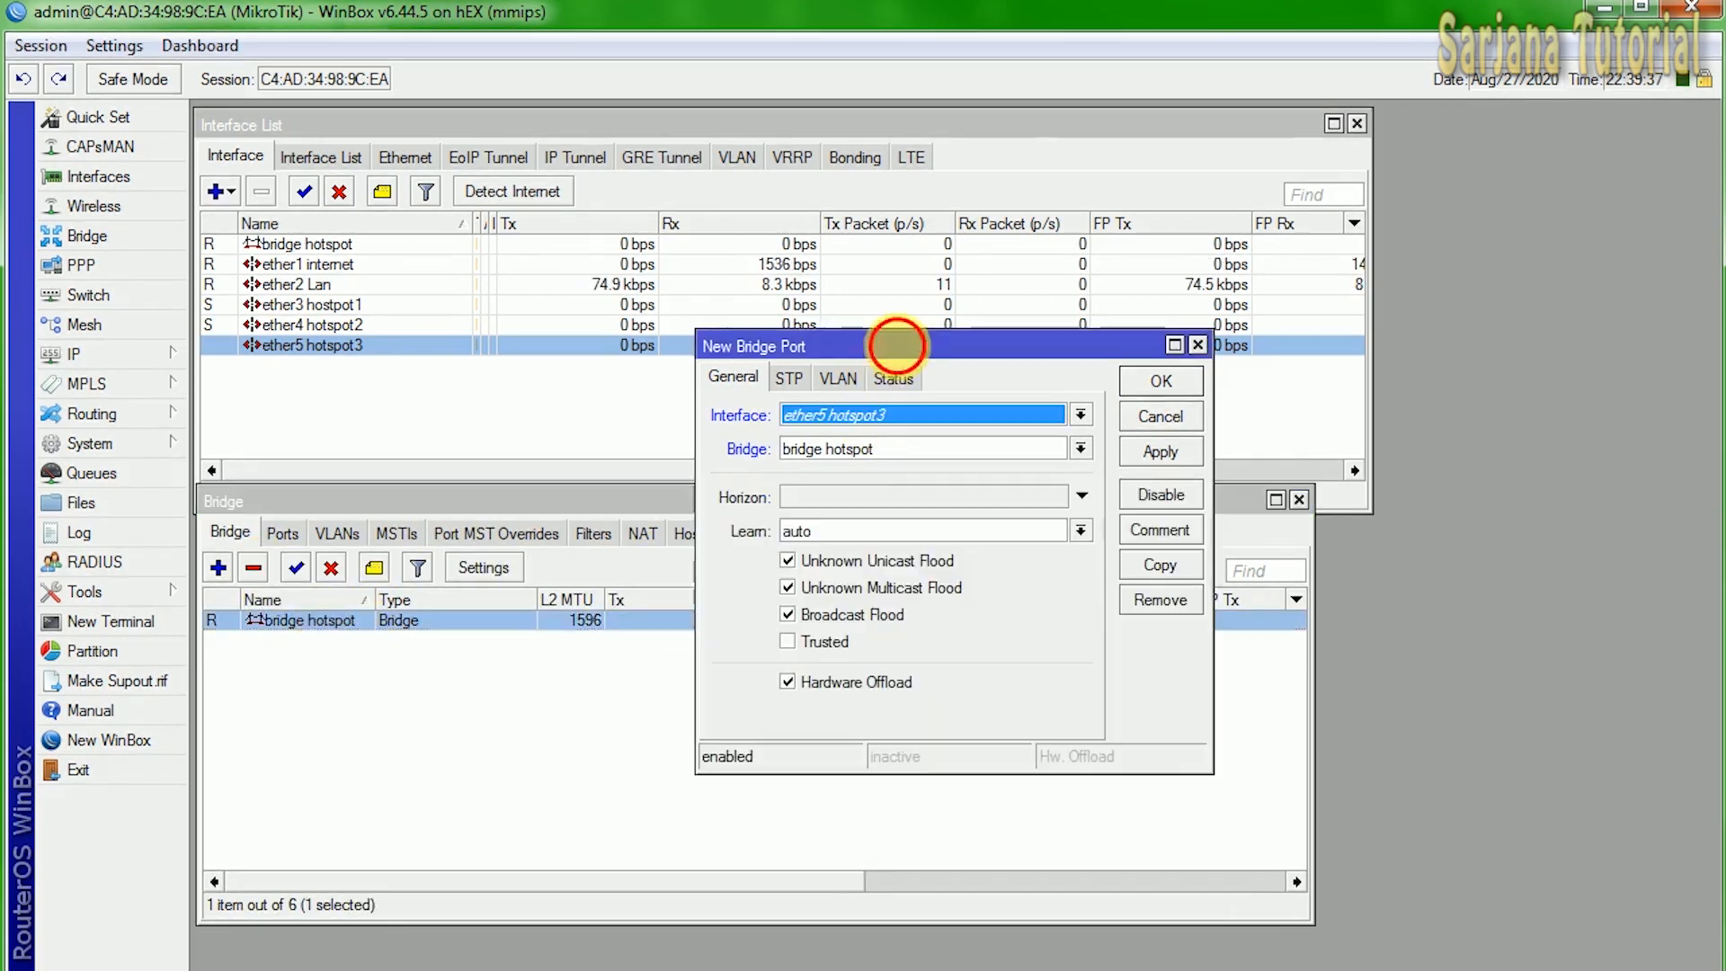
left_click(1174, 387)
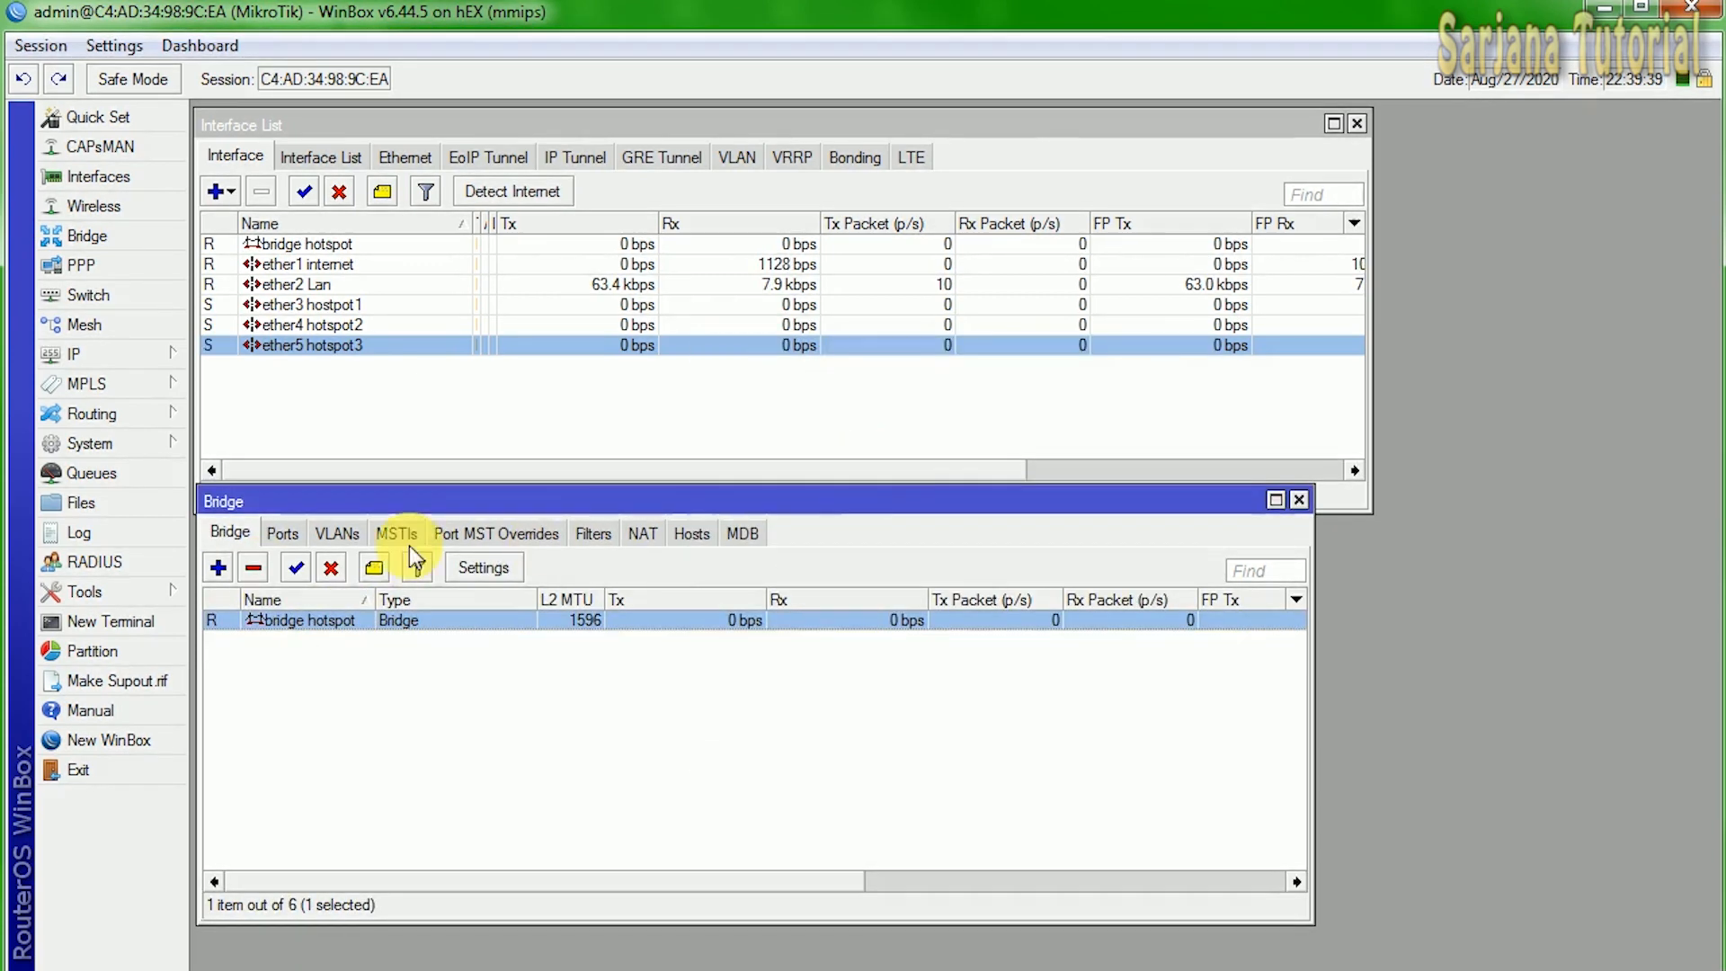
Review the three bridge ports, adjust column widths, and close the Bridge window.
left_click(287, 532)
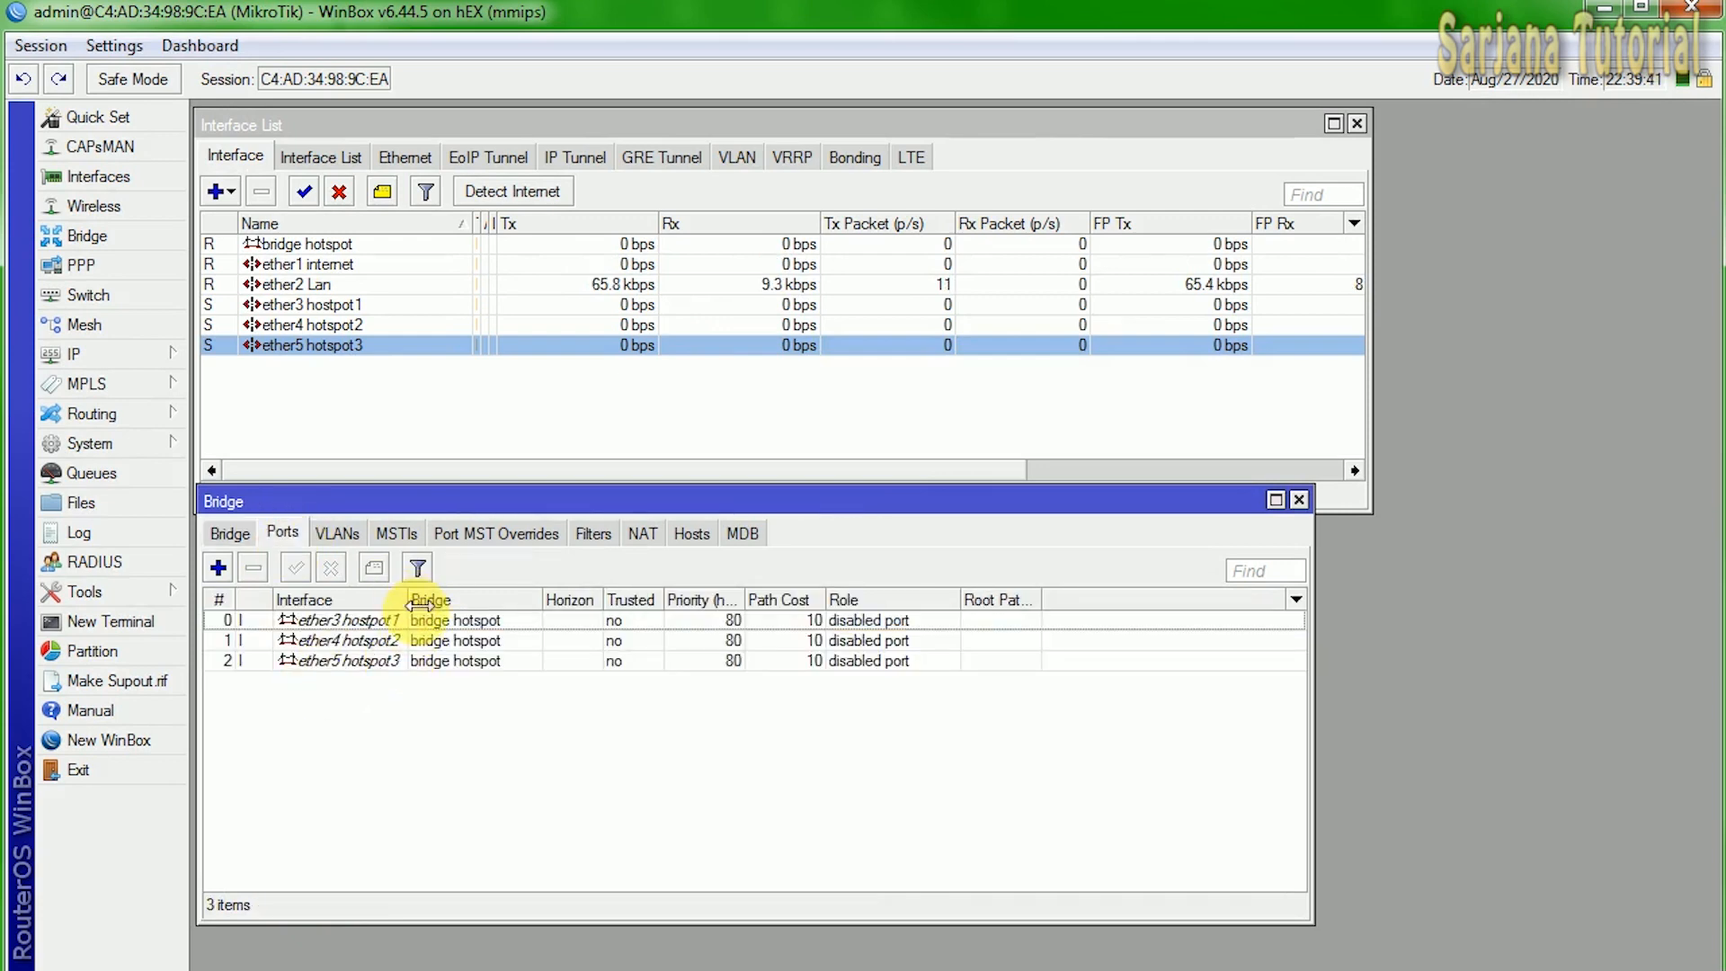
left_click_drag(409, 599, 478, 599)
left_click(329, 621)
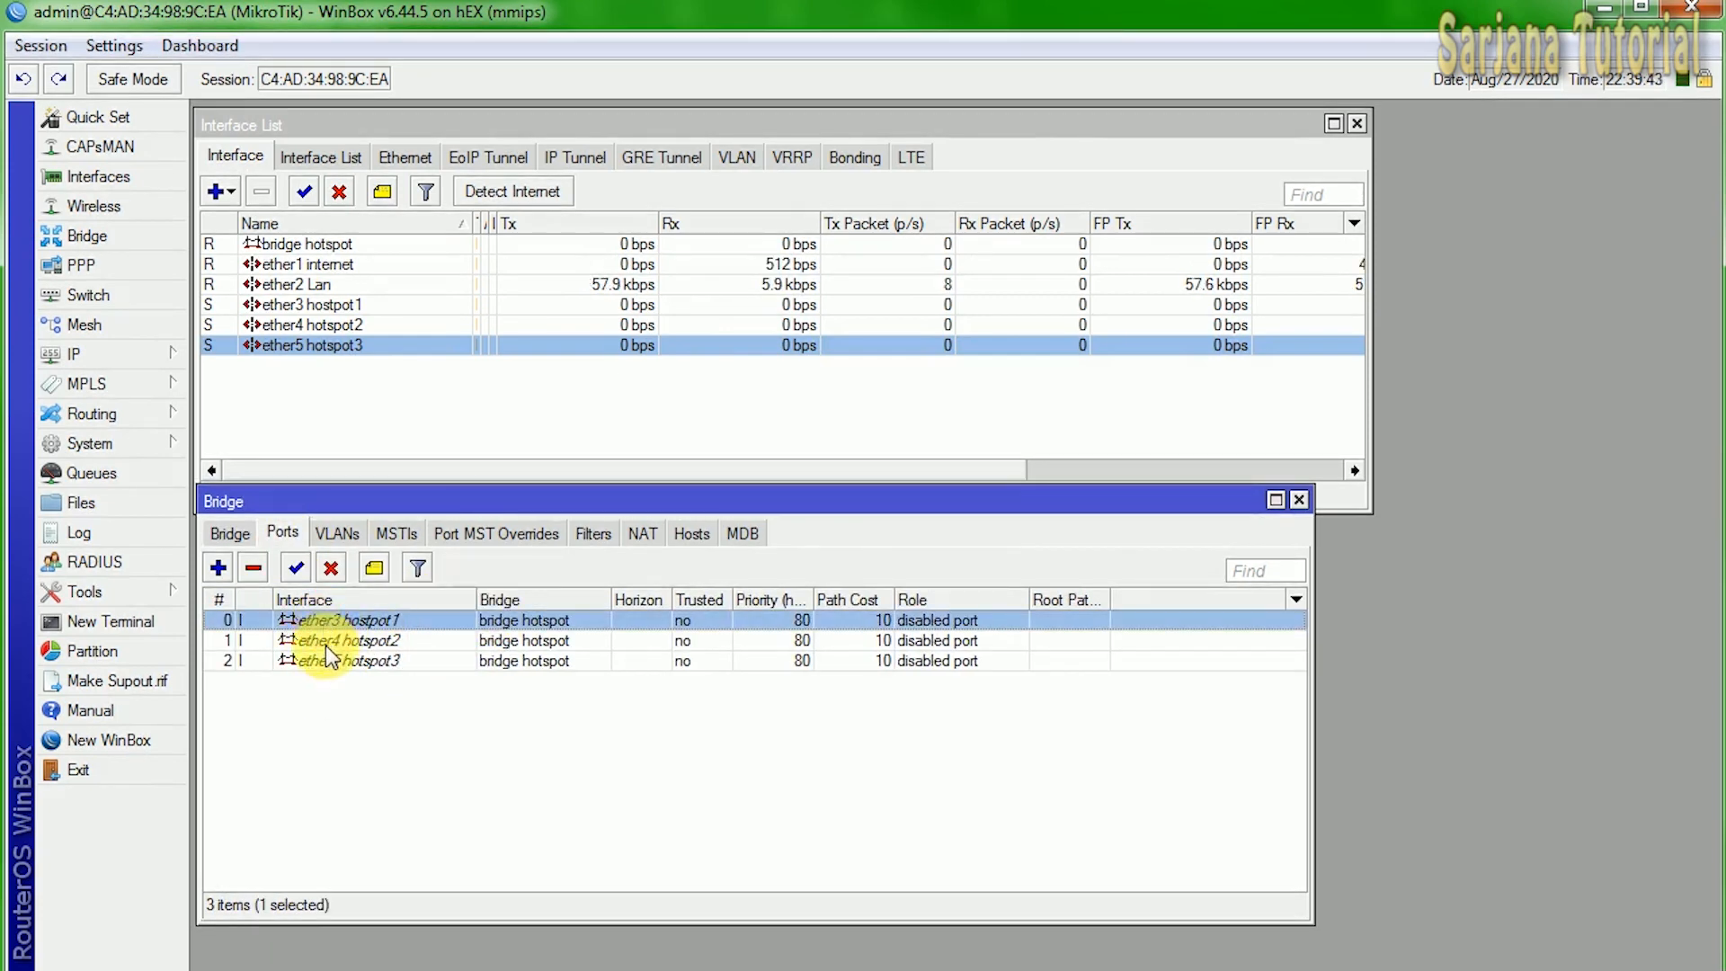
left_click(326, 644)
left_click(309, 663)
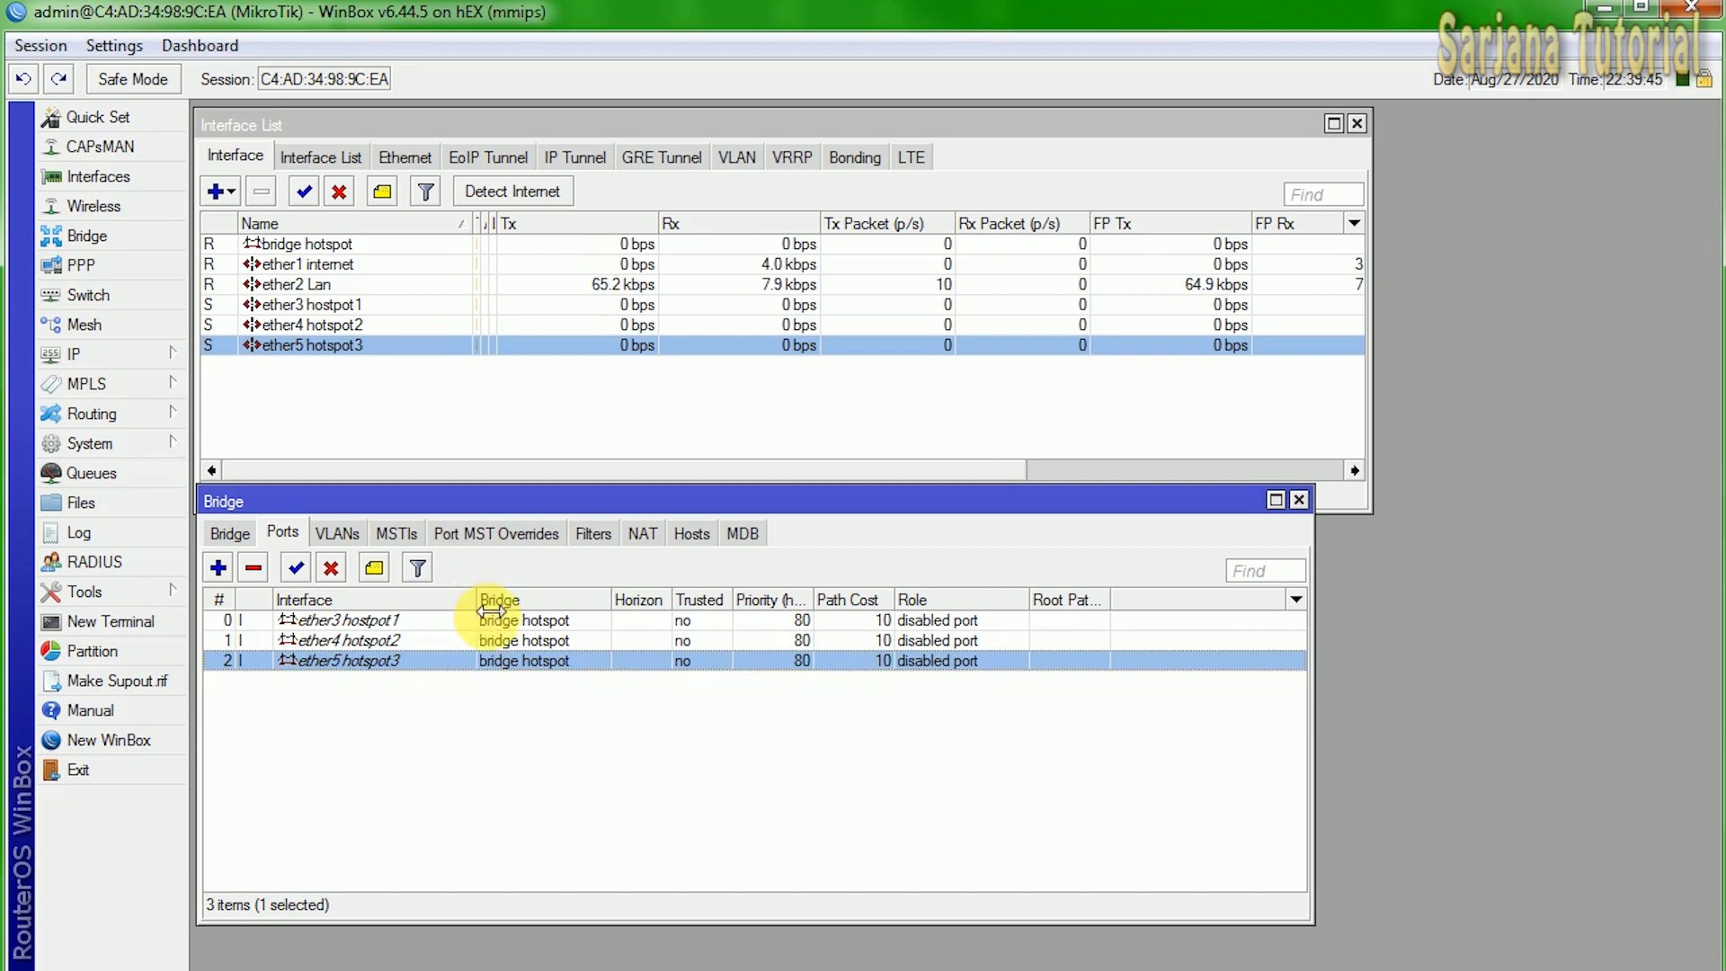
left_click_drag(476, 600, 426, 601)
left_click_drag(573, 601, 554, 603)
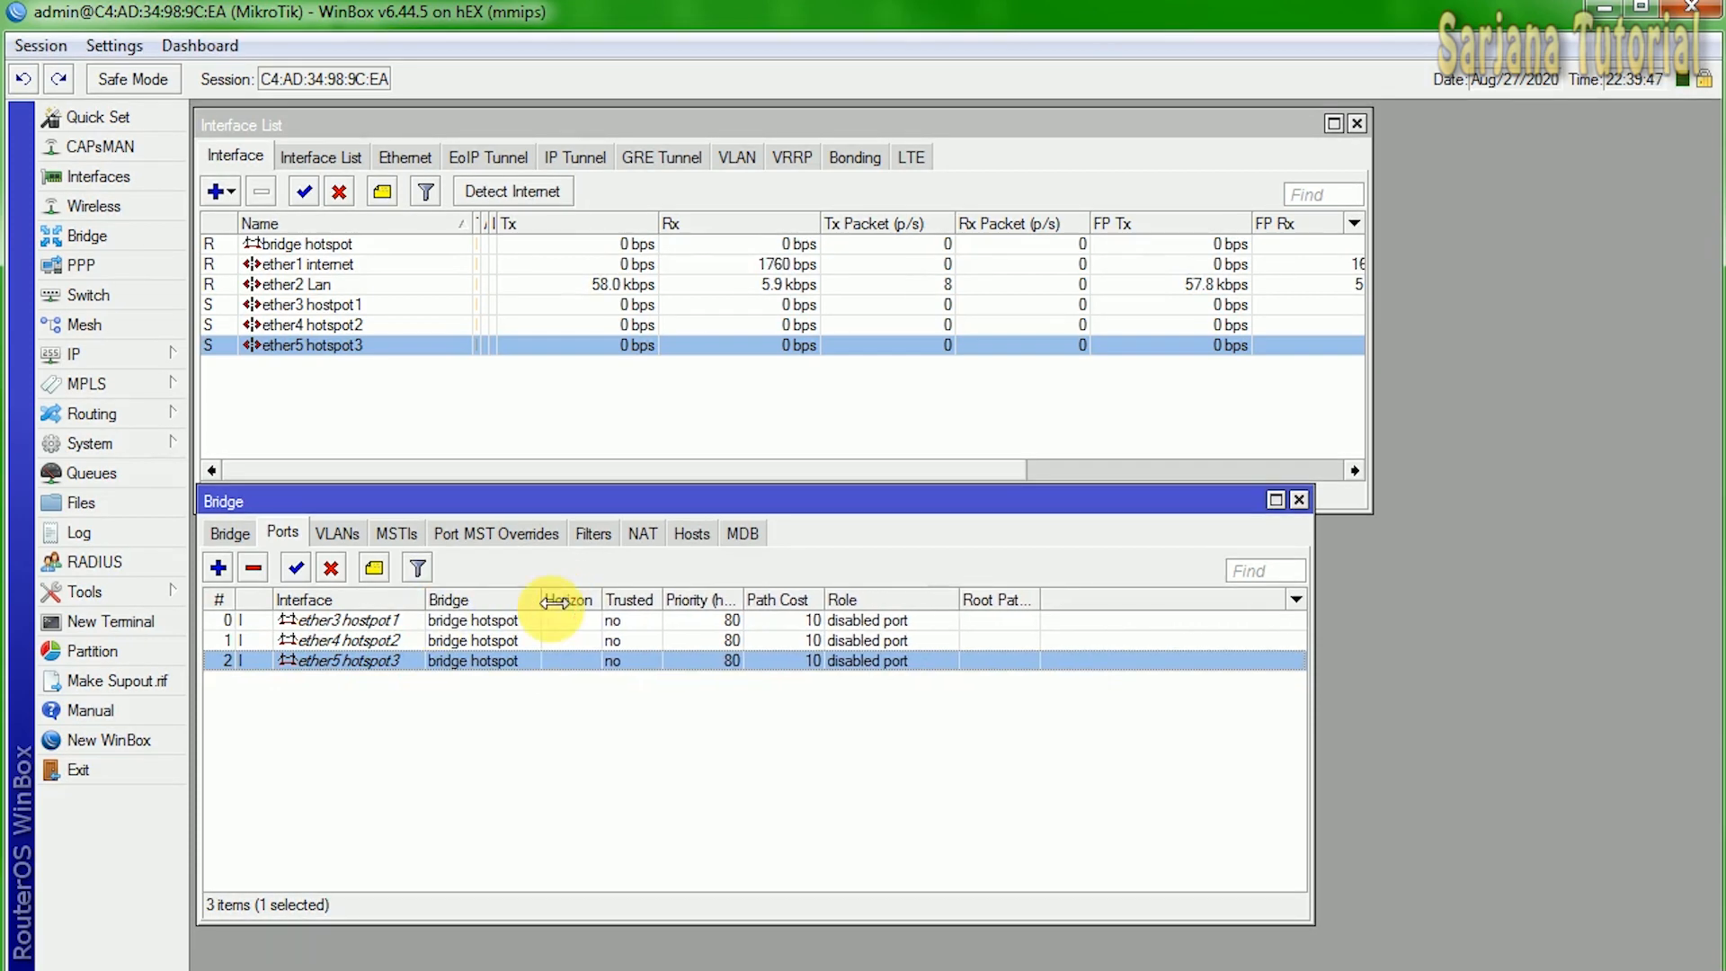
left_click_drag(609, 500, 627, 531)
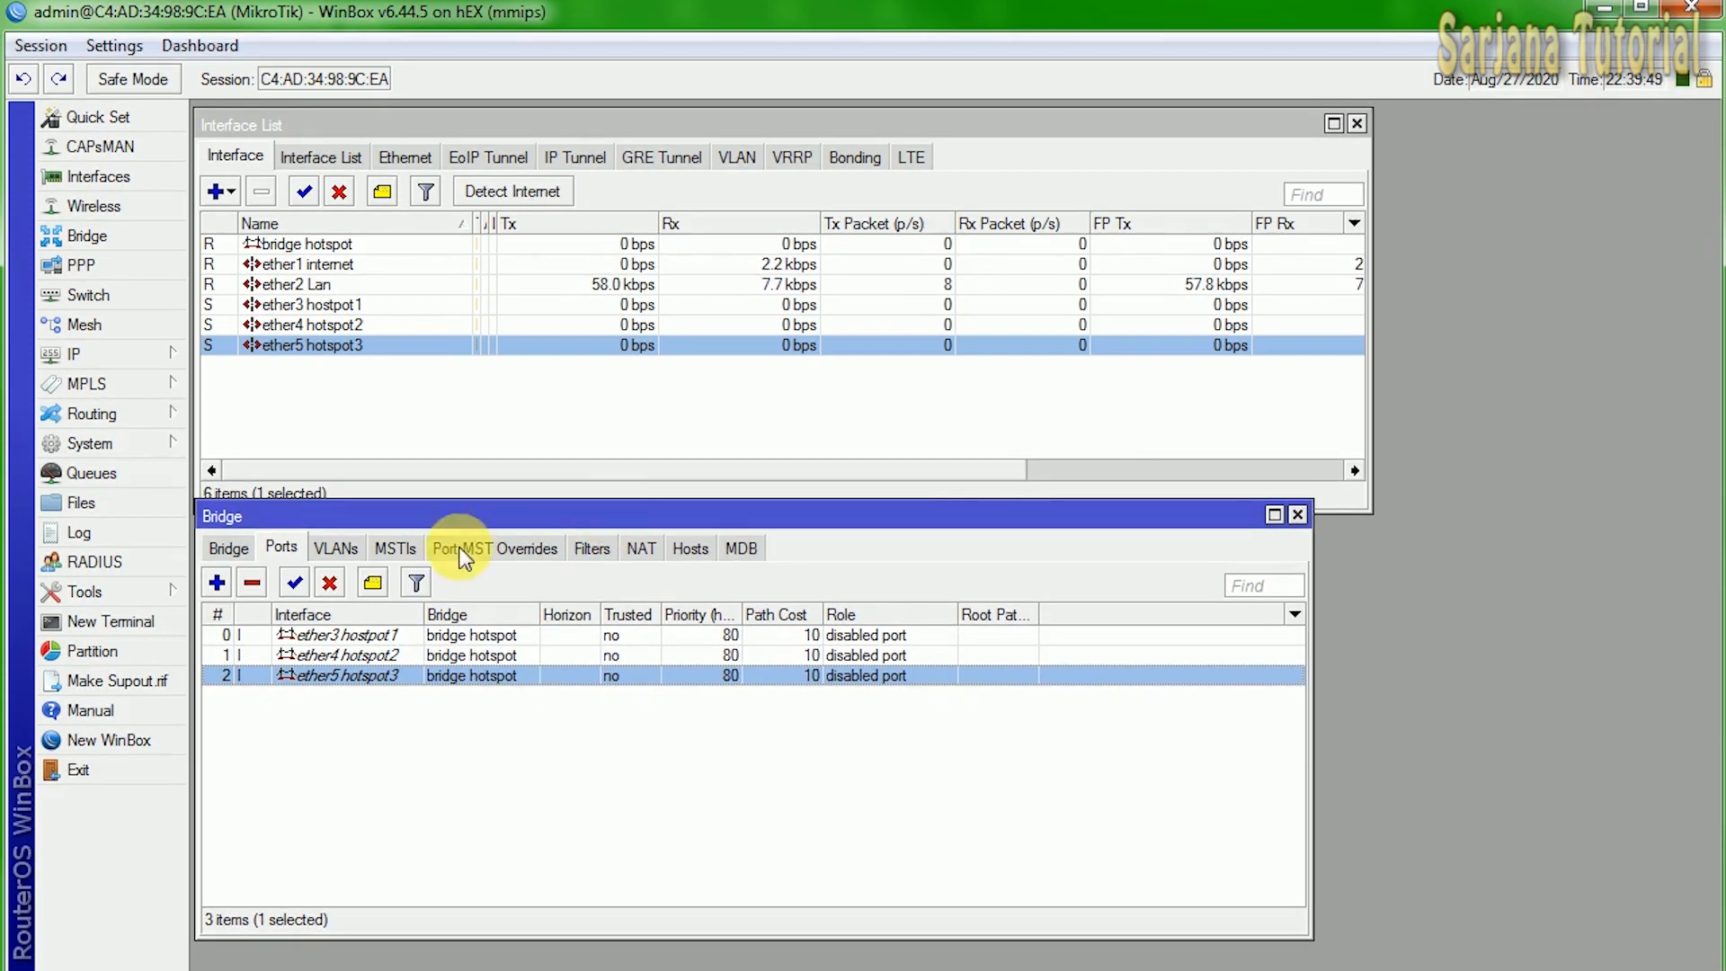
left_click_drag(1313, 552, 1162, 584)
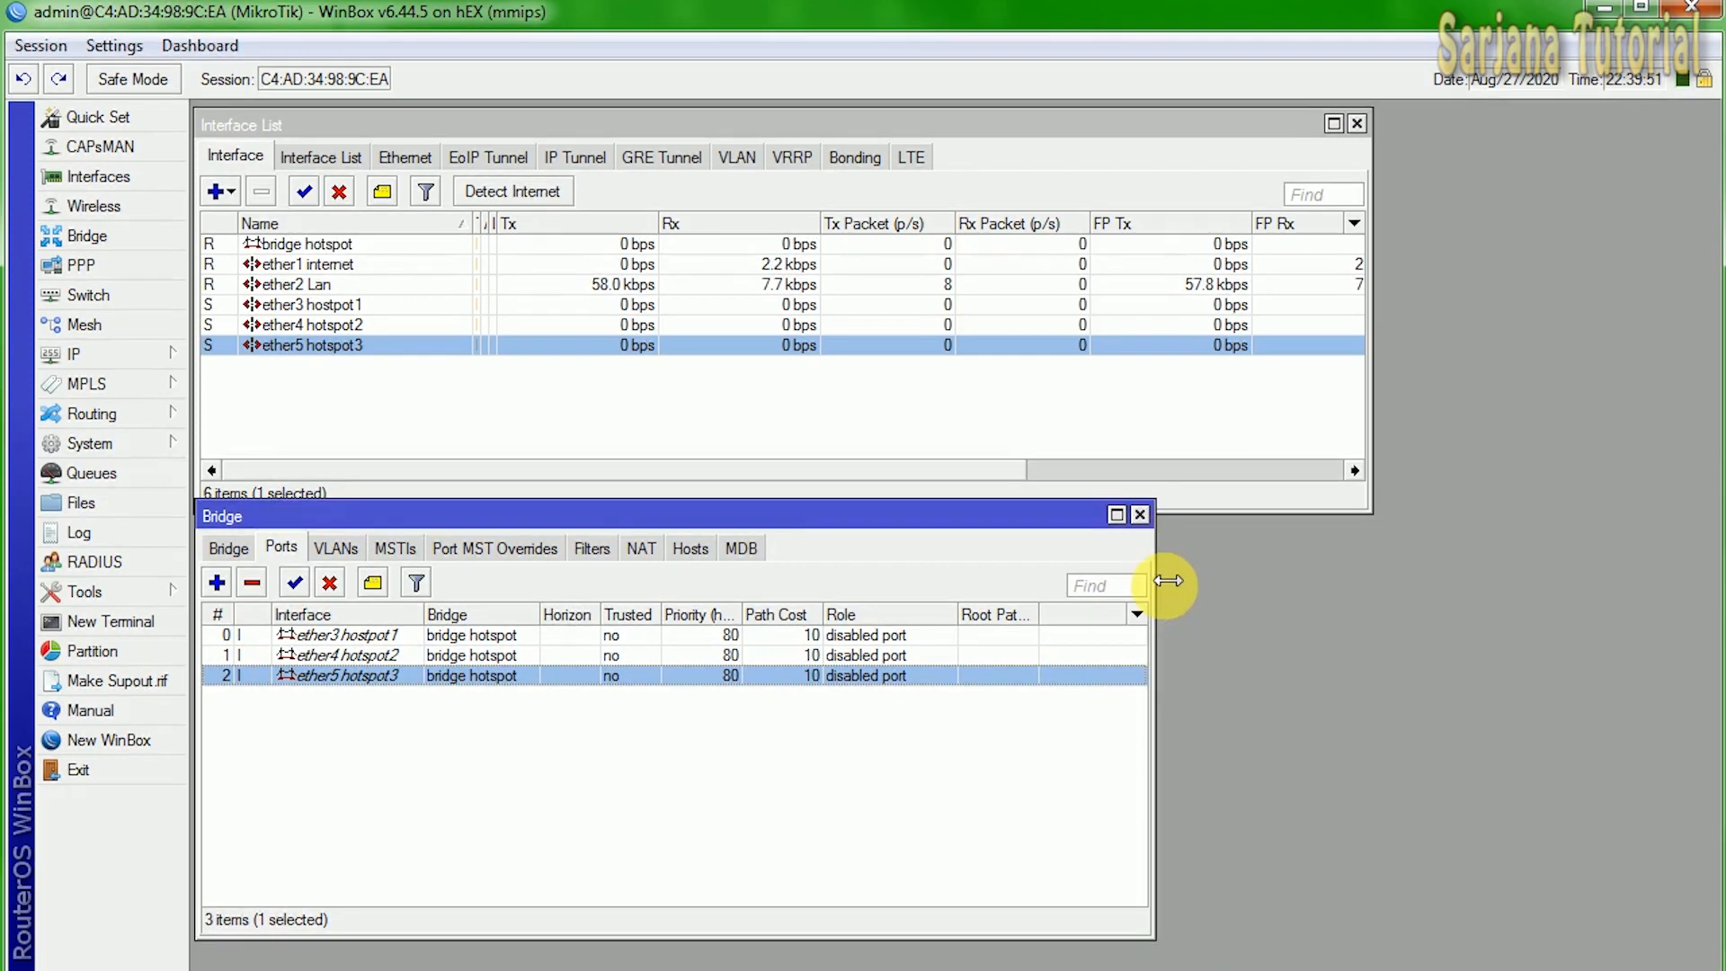
left_click(1140, 514)
left_click_drag(1362, 509, 1312, 448)
Set DNS servers 8.8.8.8 and 8.8.4.4 with Allow Remote Requests ticked, and save.
left_click(1301, 125)
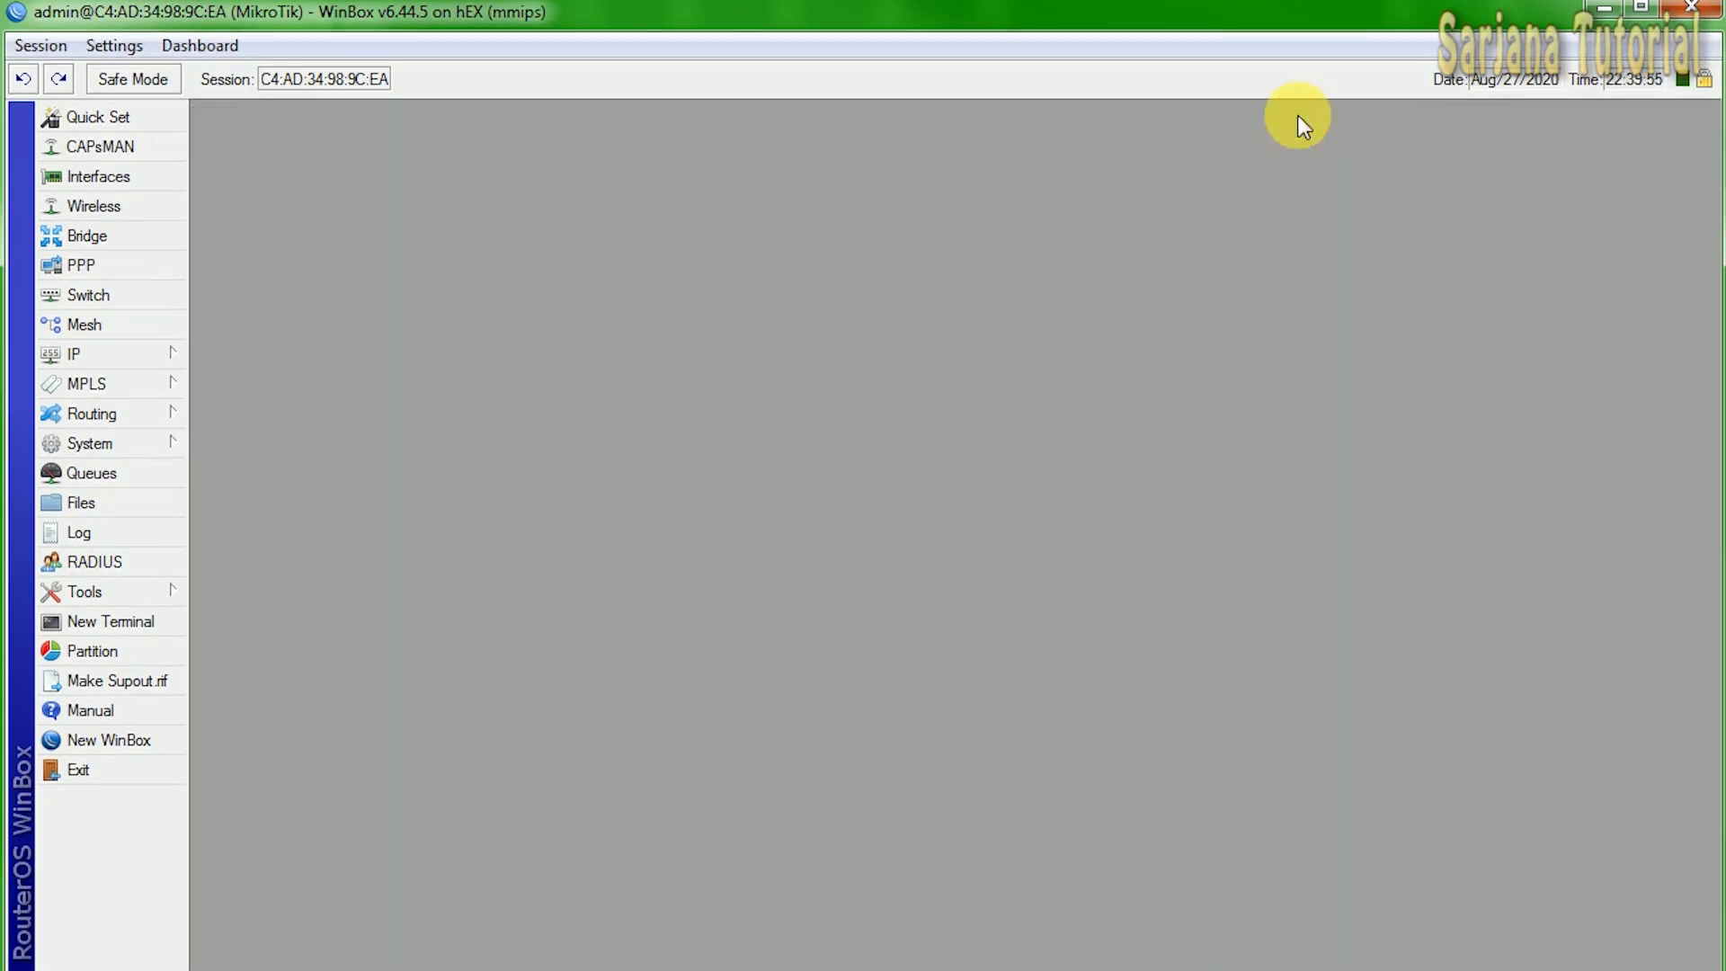
left_click(82, 359)
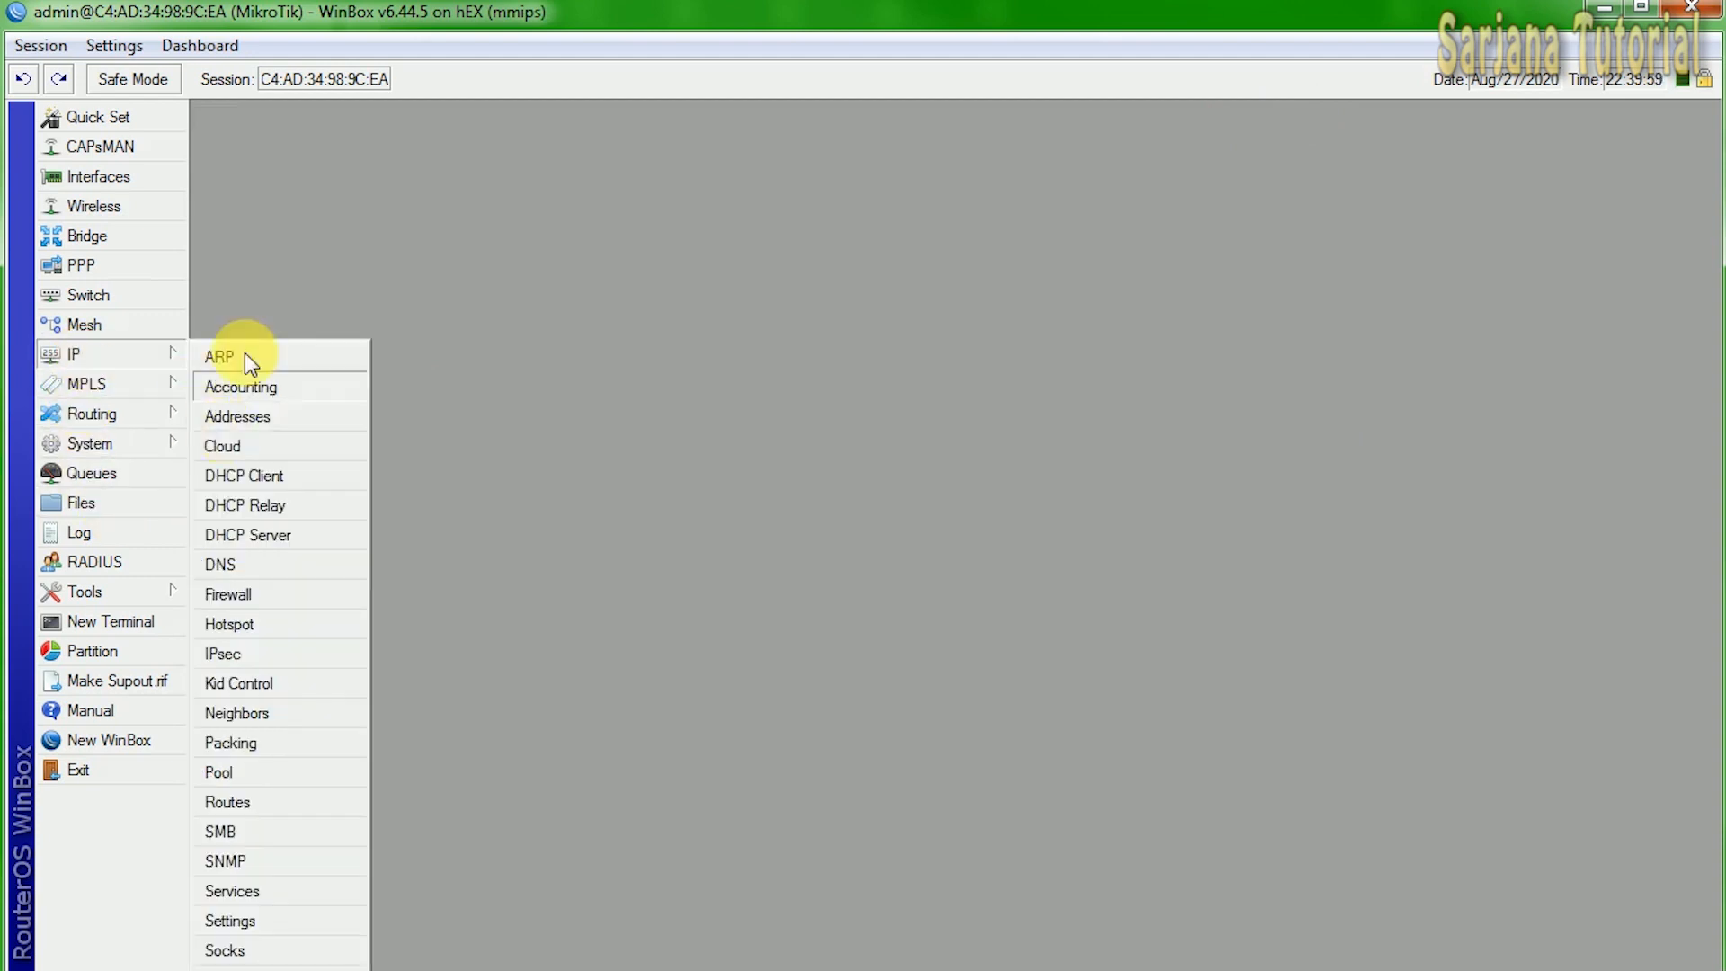
left_click(269, 565)
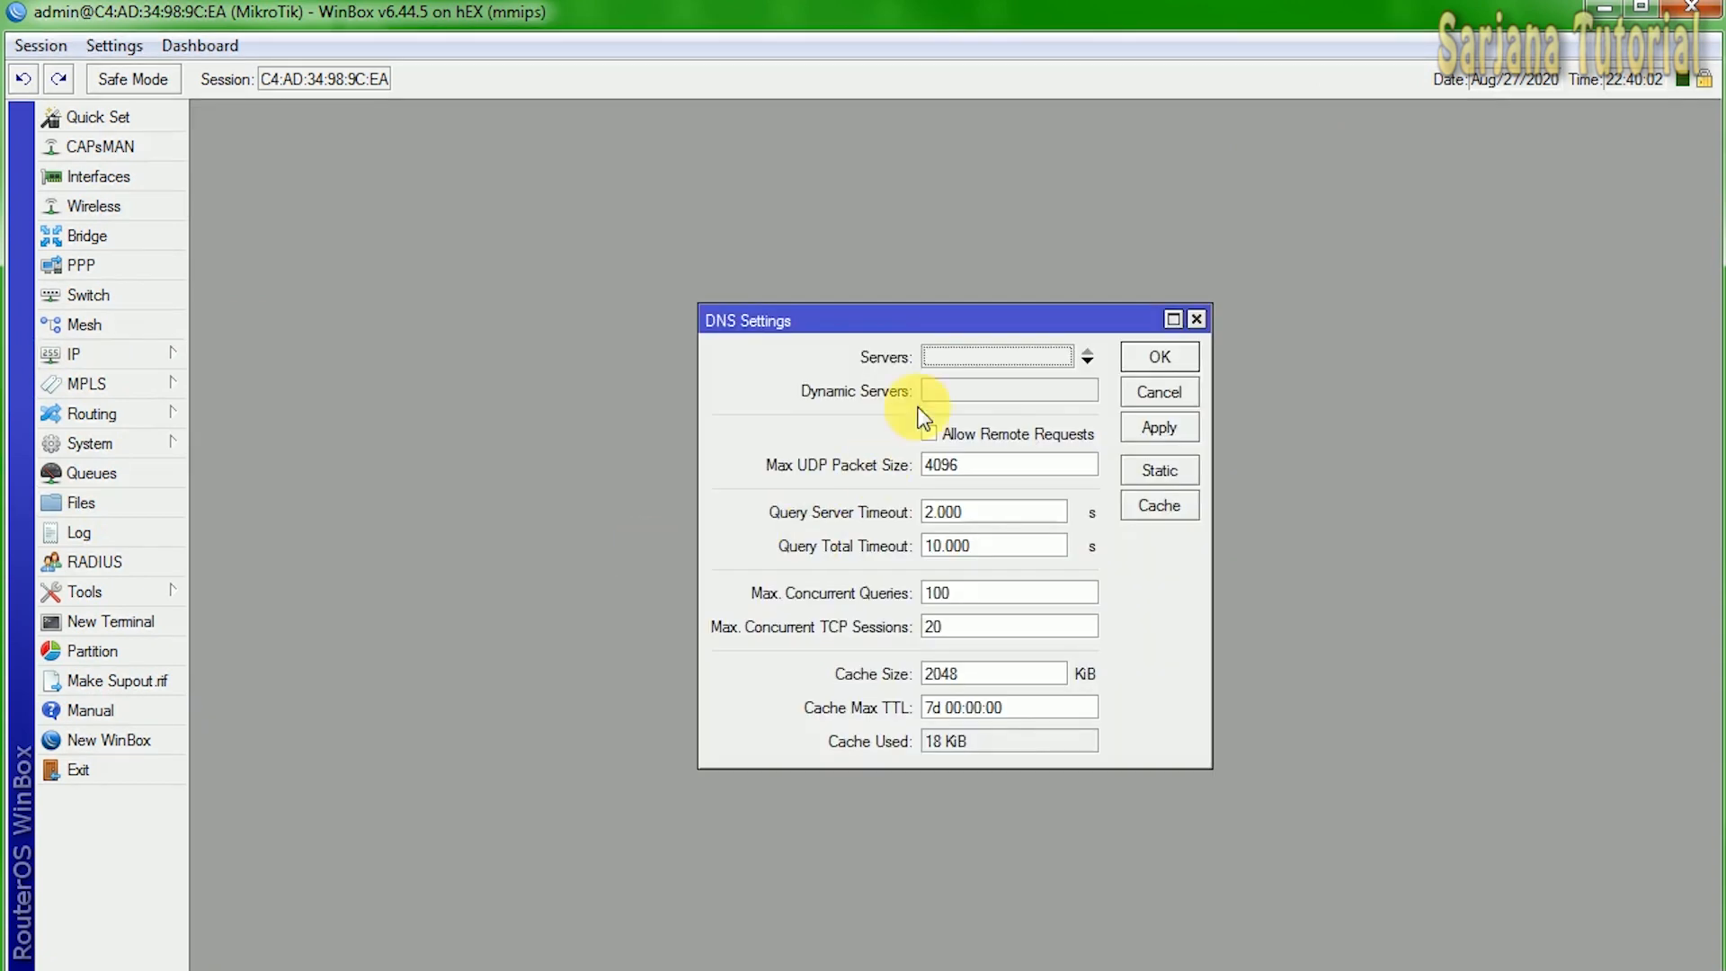
left_click(967, 356)
type("8.8.8.8")
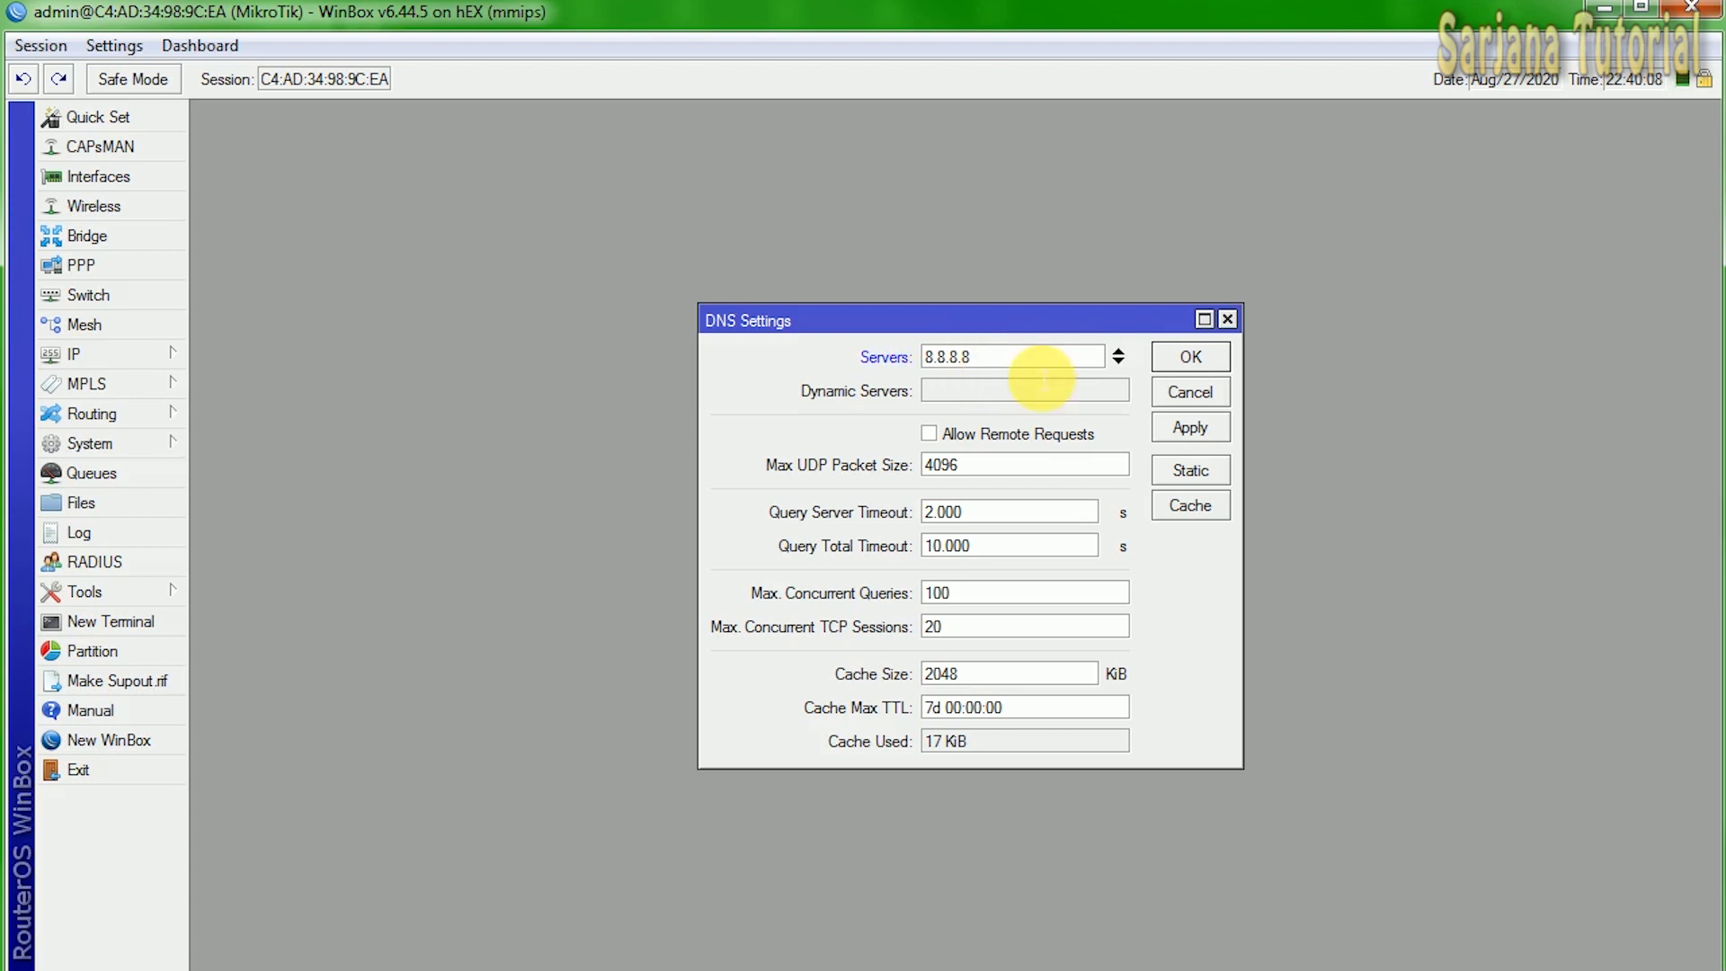
left_click(1117, 362)
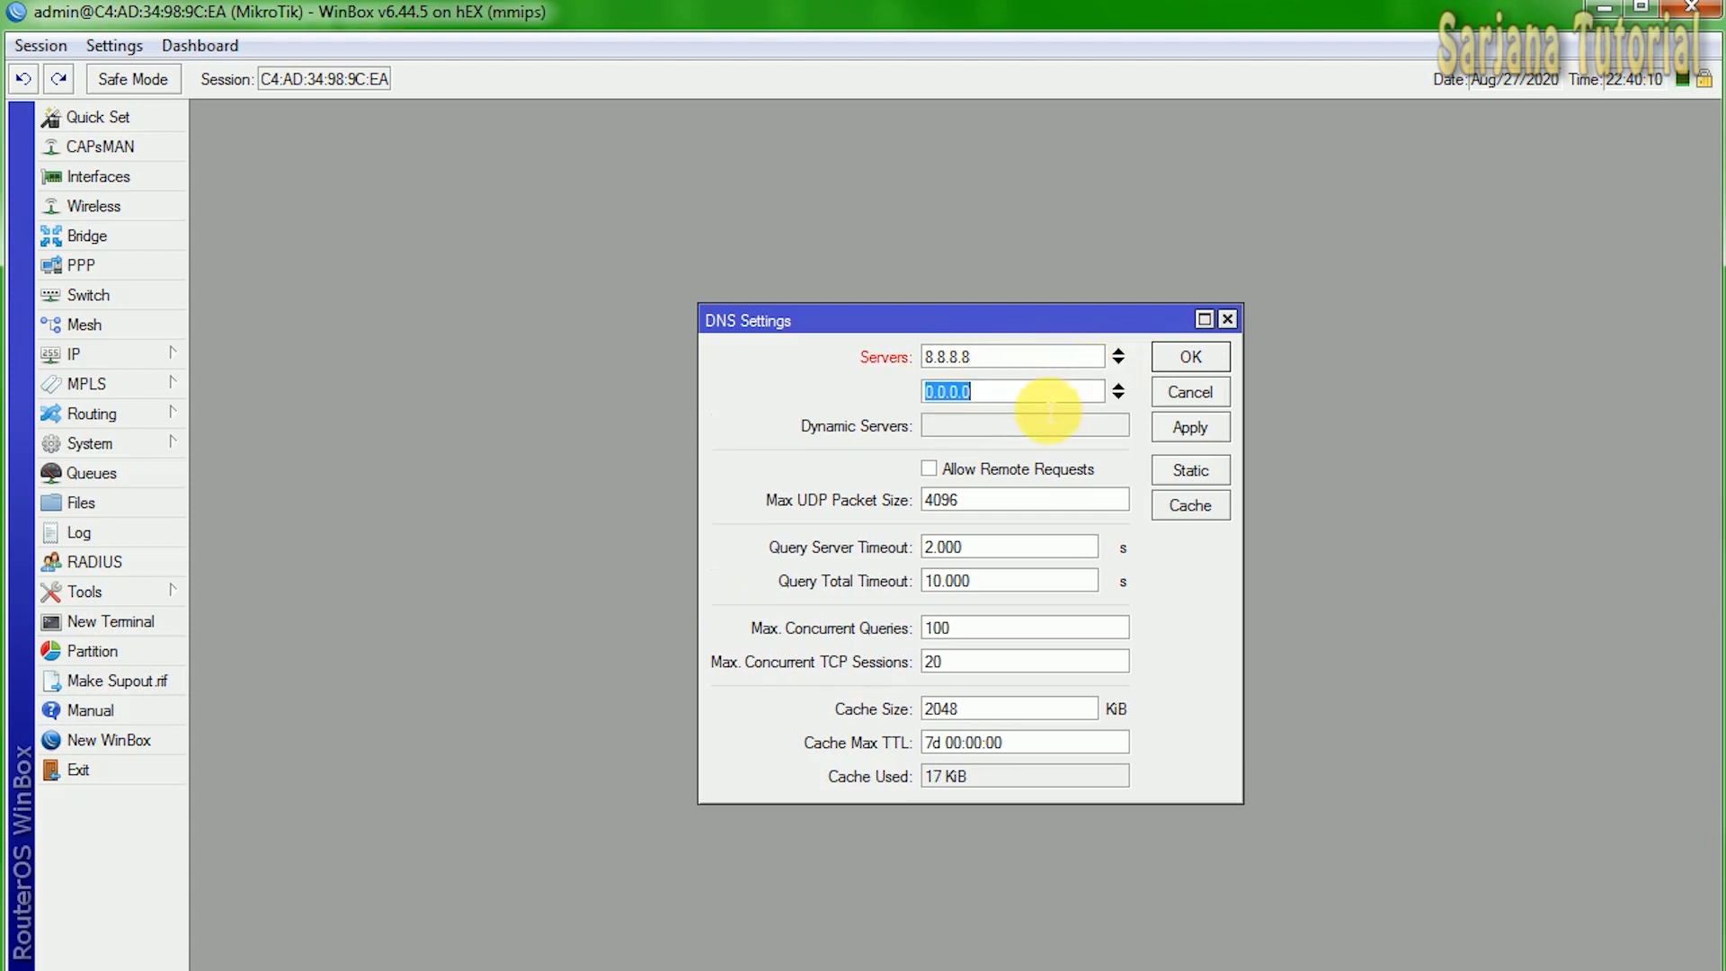
type("8.8.4.4")
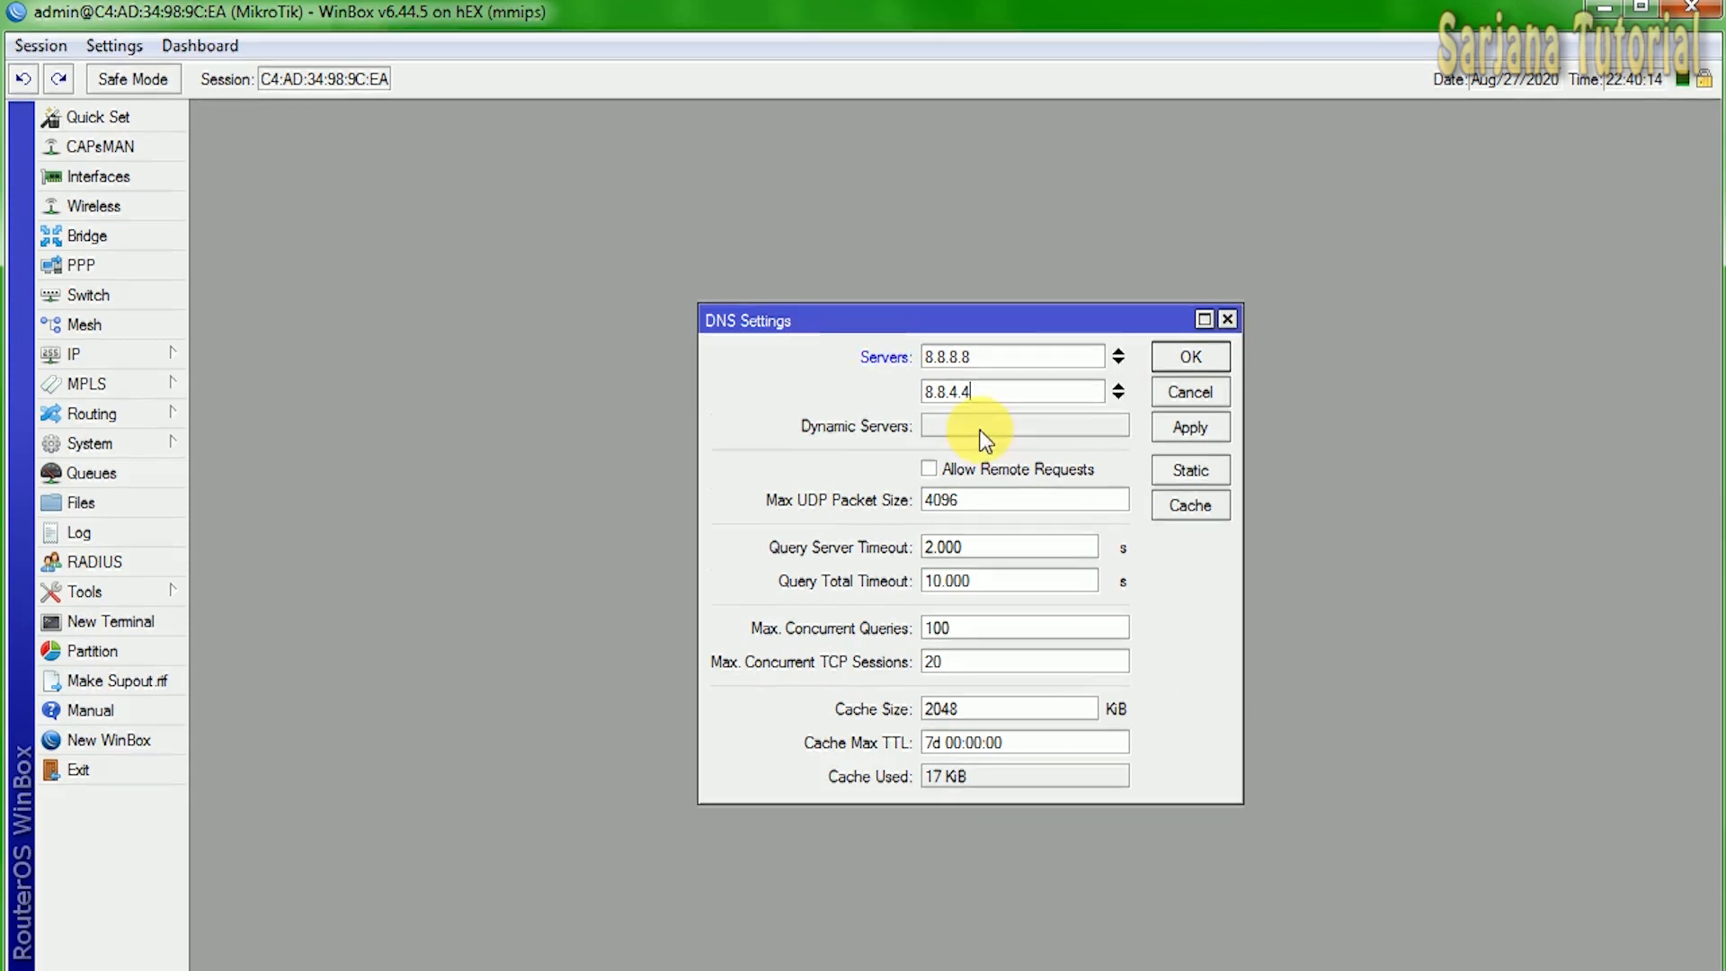
left_click(930, 468)
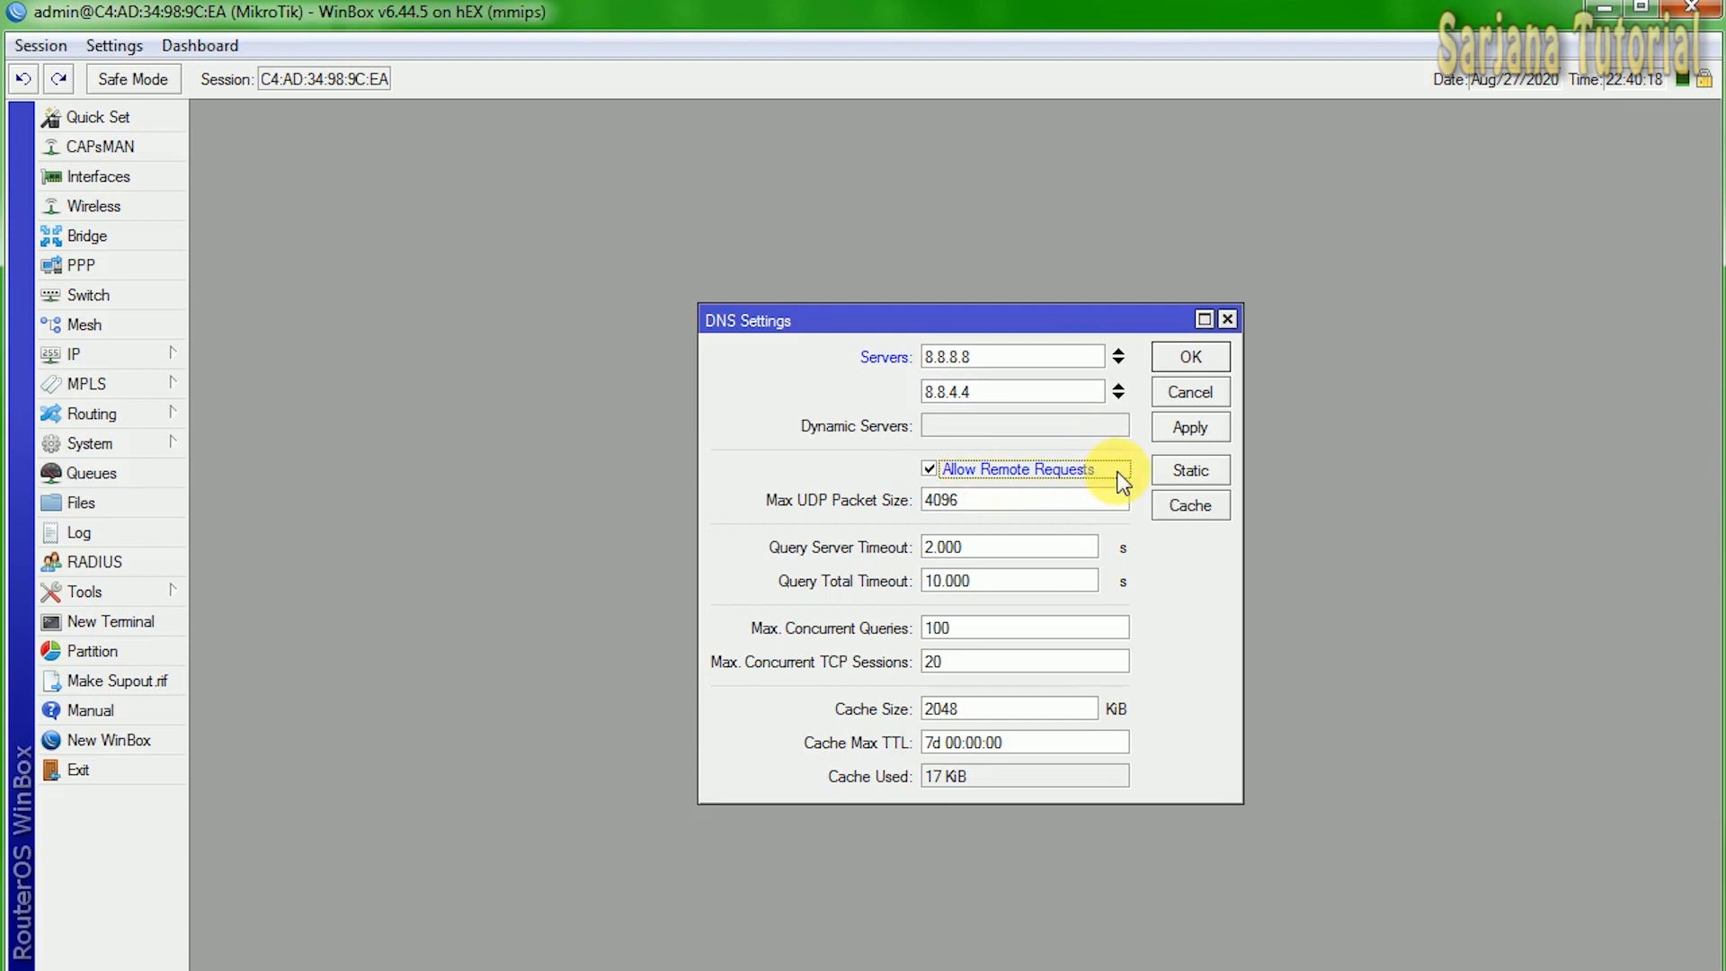
left_click_drag(1027, 320, 1040, 338)
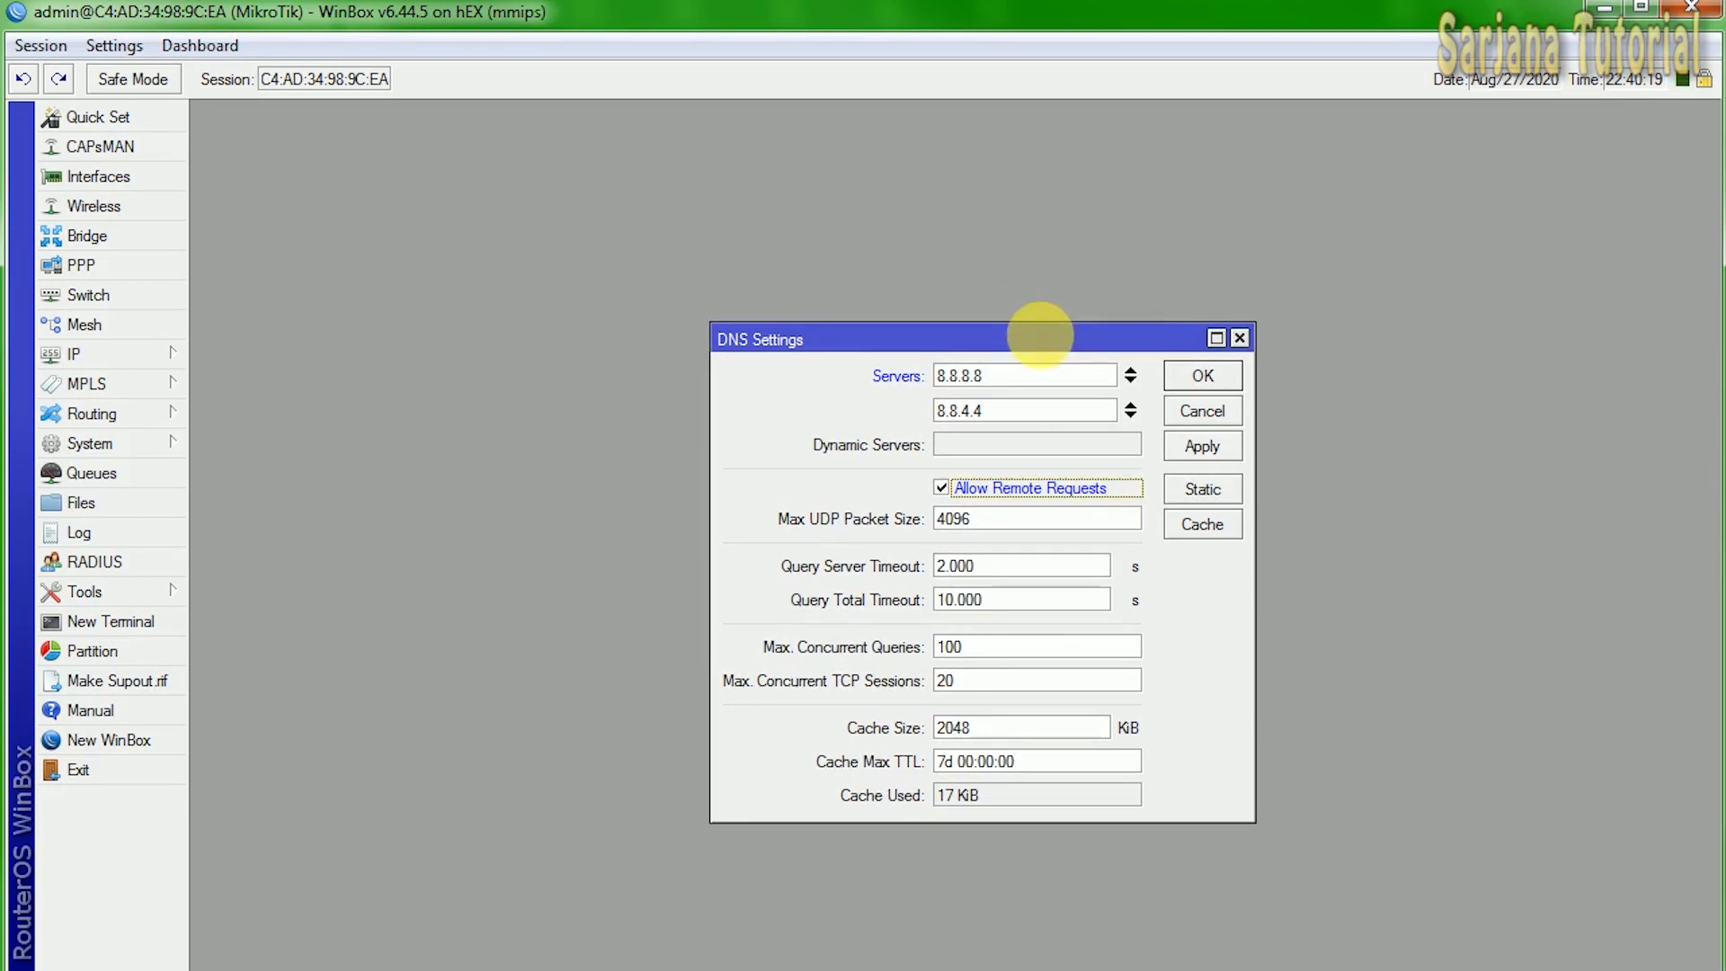
left_click(1209, 377)
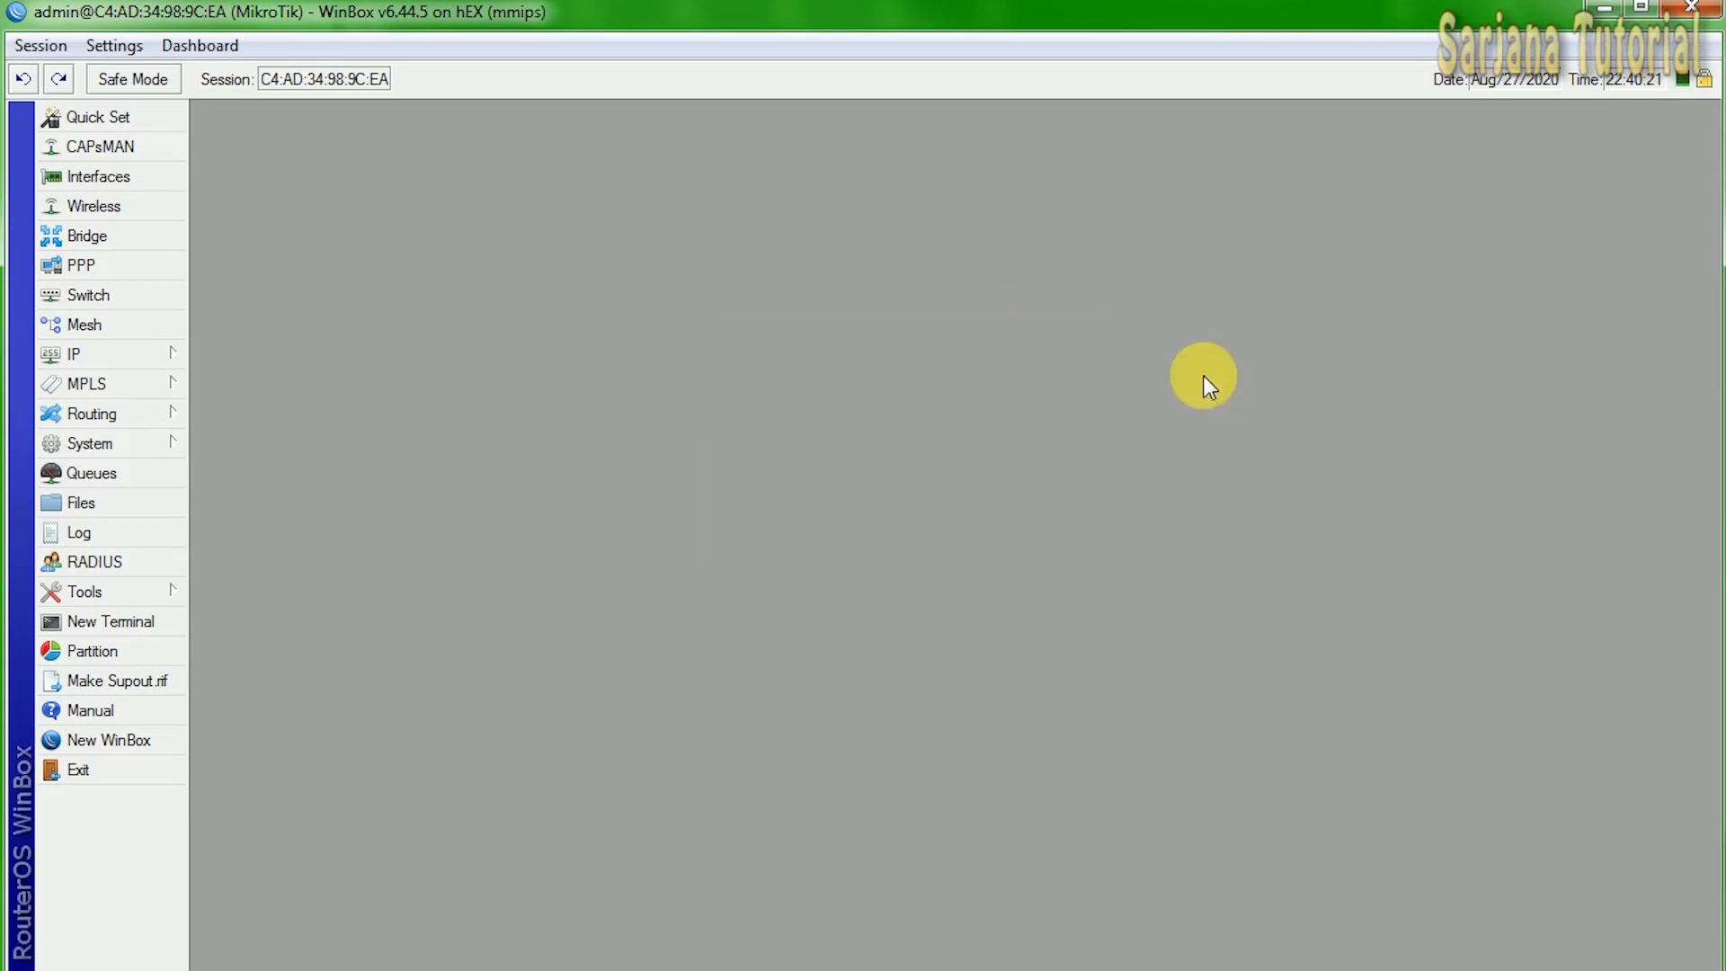
Add a NAT rule with action masquerade in IP > Firewall, then close Firewall.
left_click(110, 358)
left_click(286, 593)
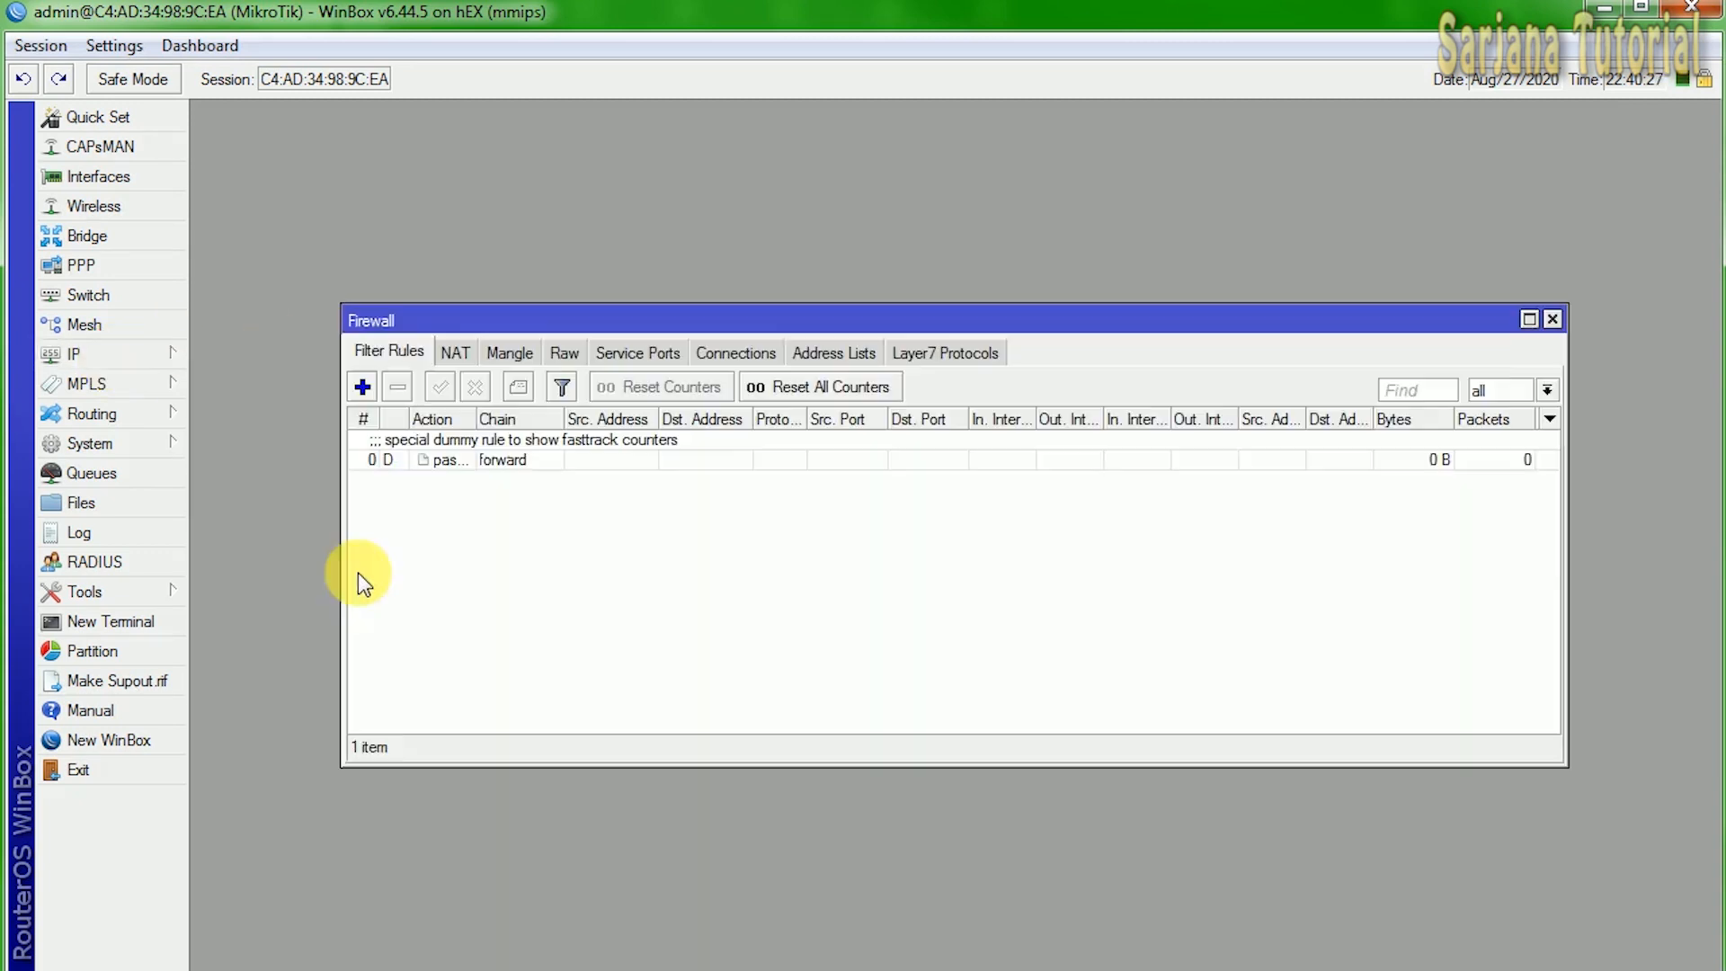
left_click(456, 352)
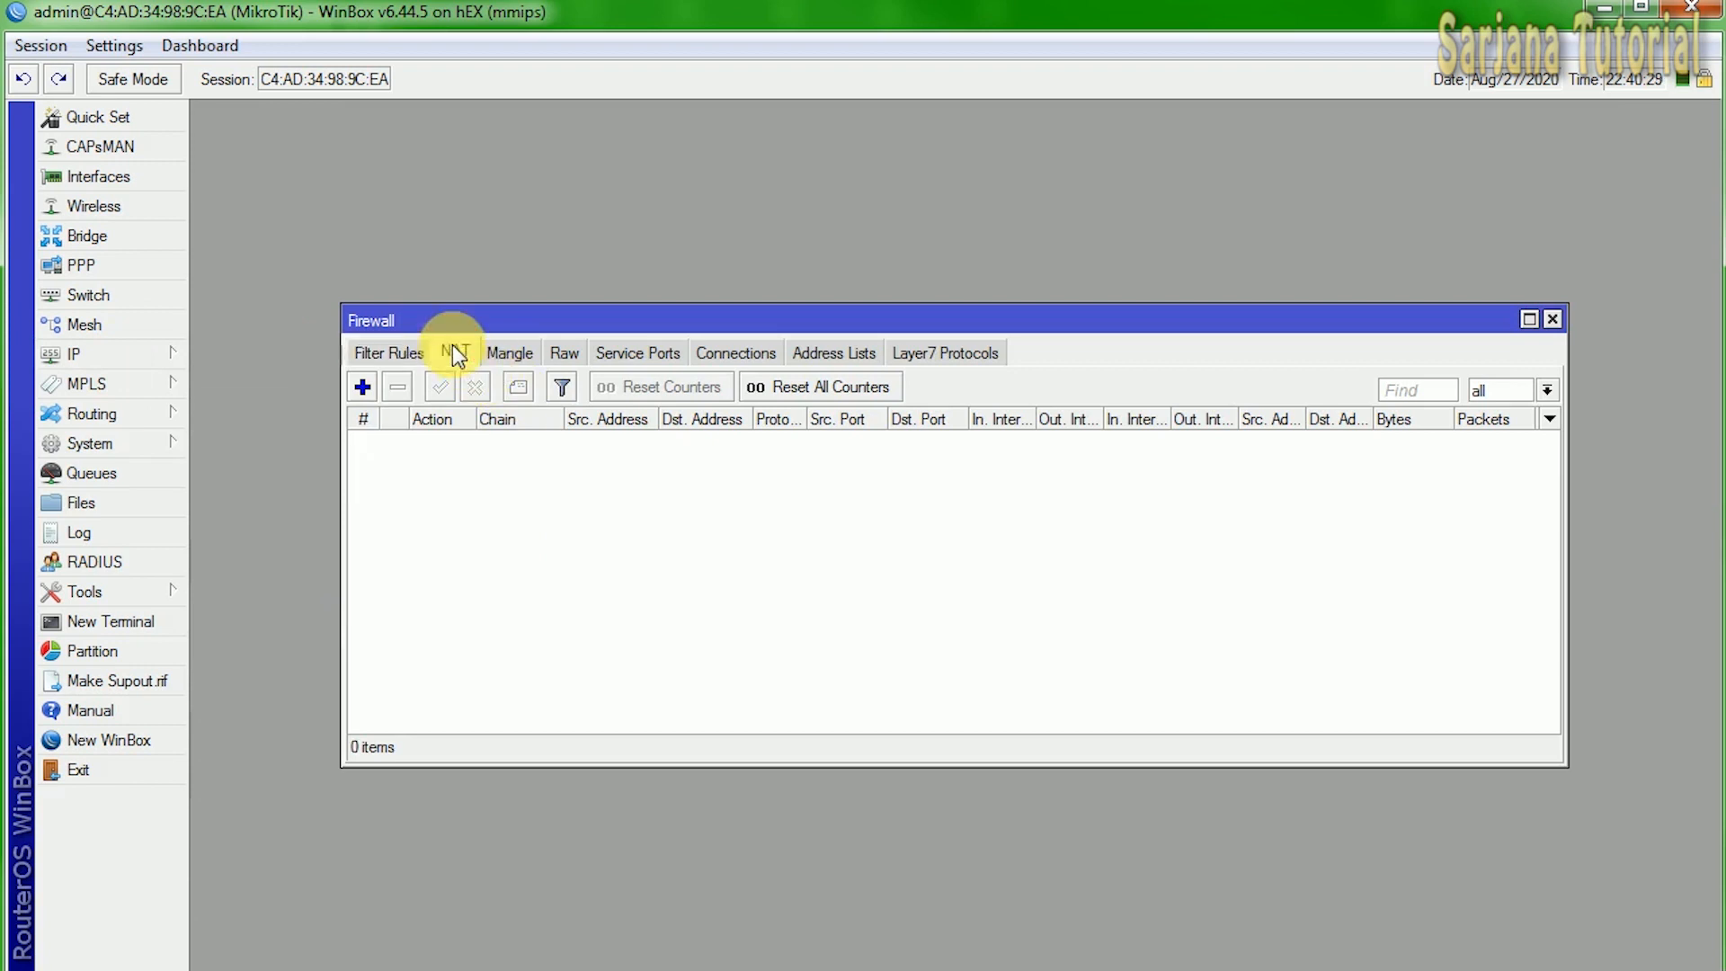
left_click(363, 389)
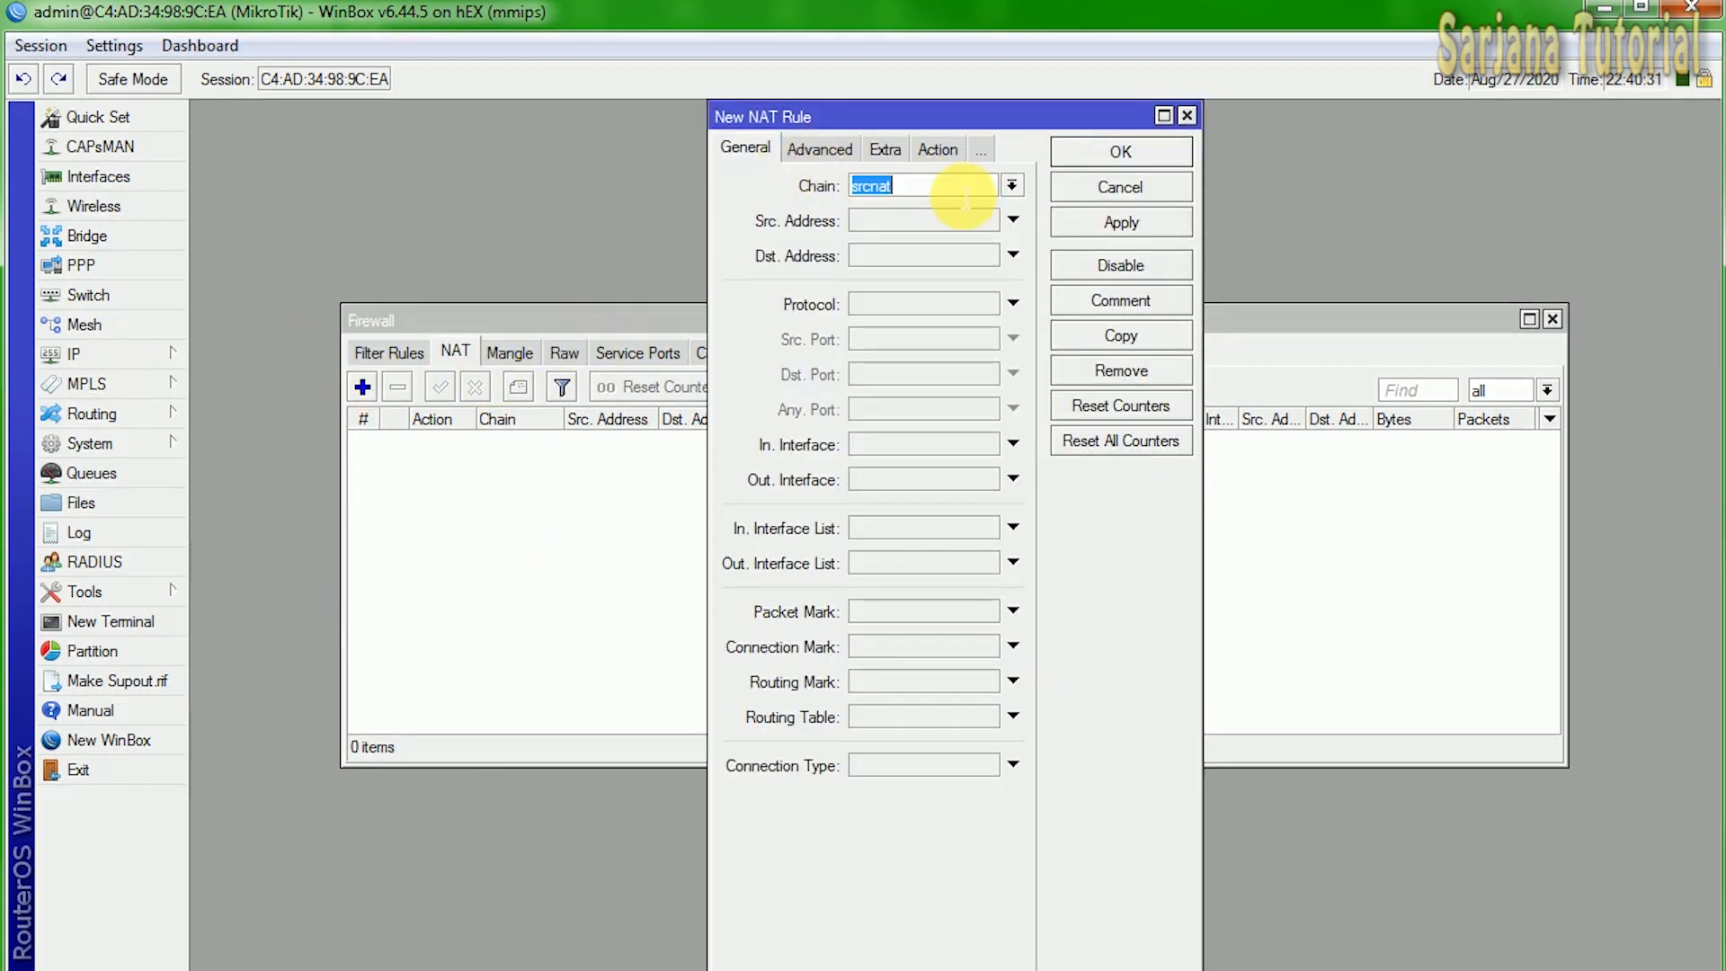
left_click(935, 150)
left_click(936, 186)
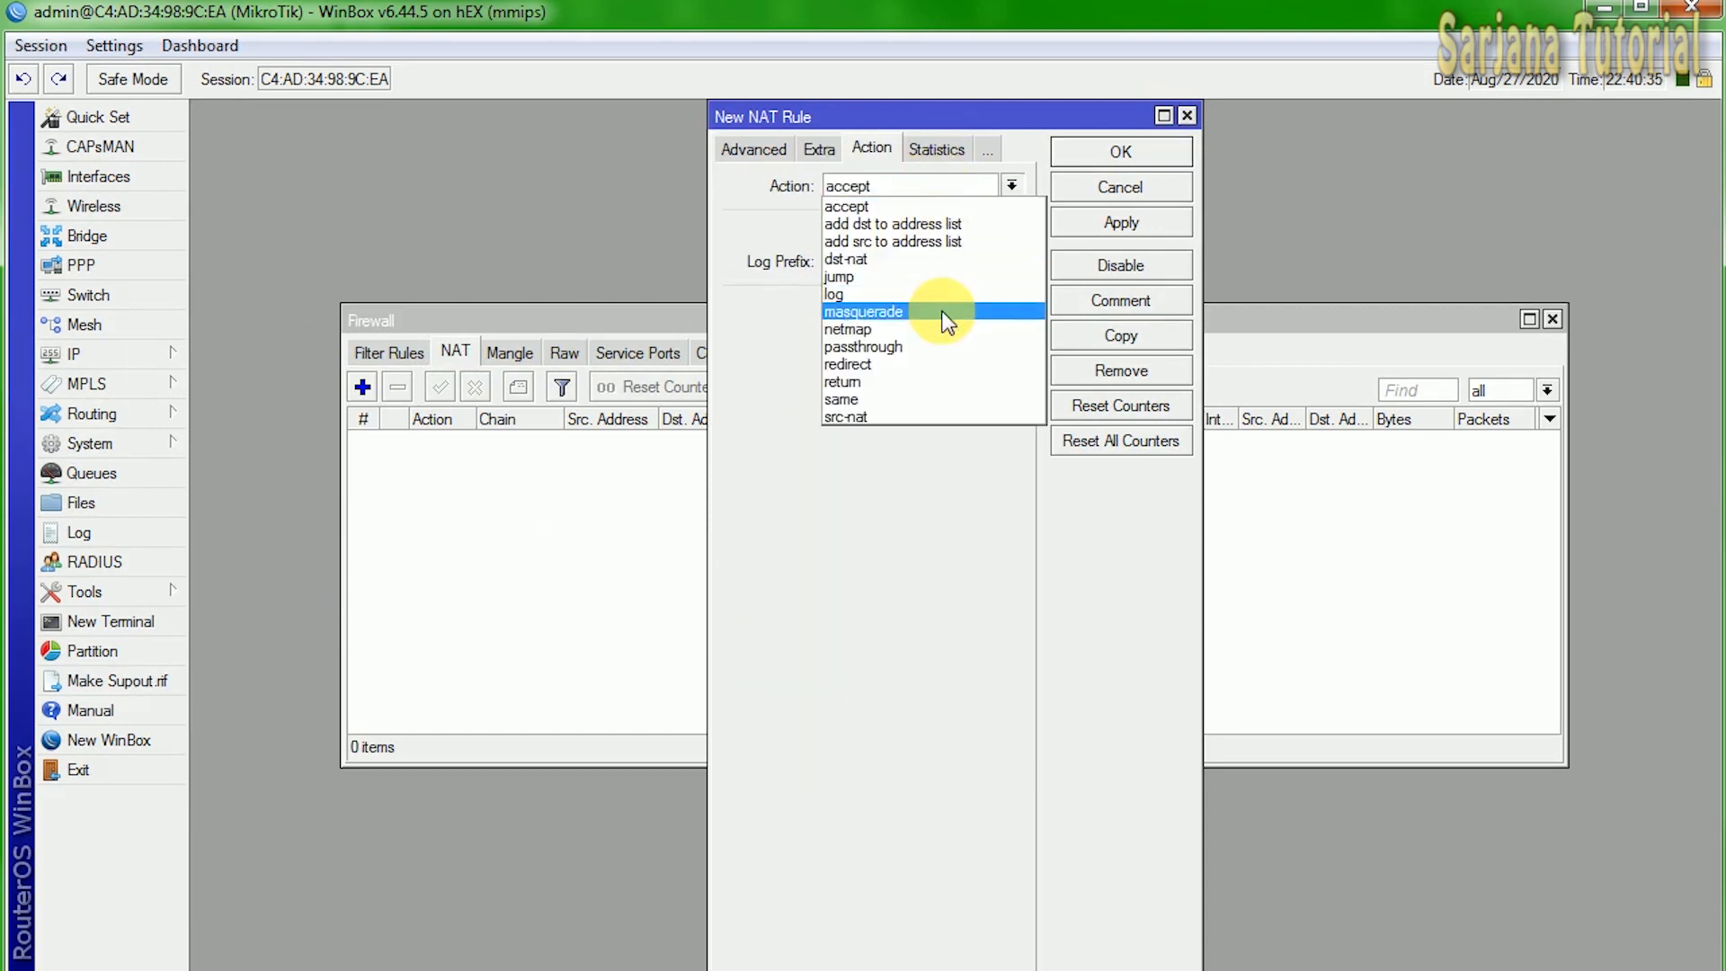
left_click(940, 313)
left_click(1130, 153)
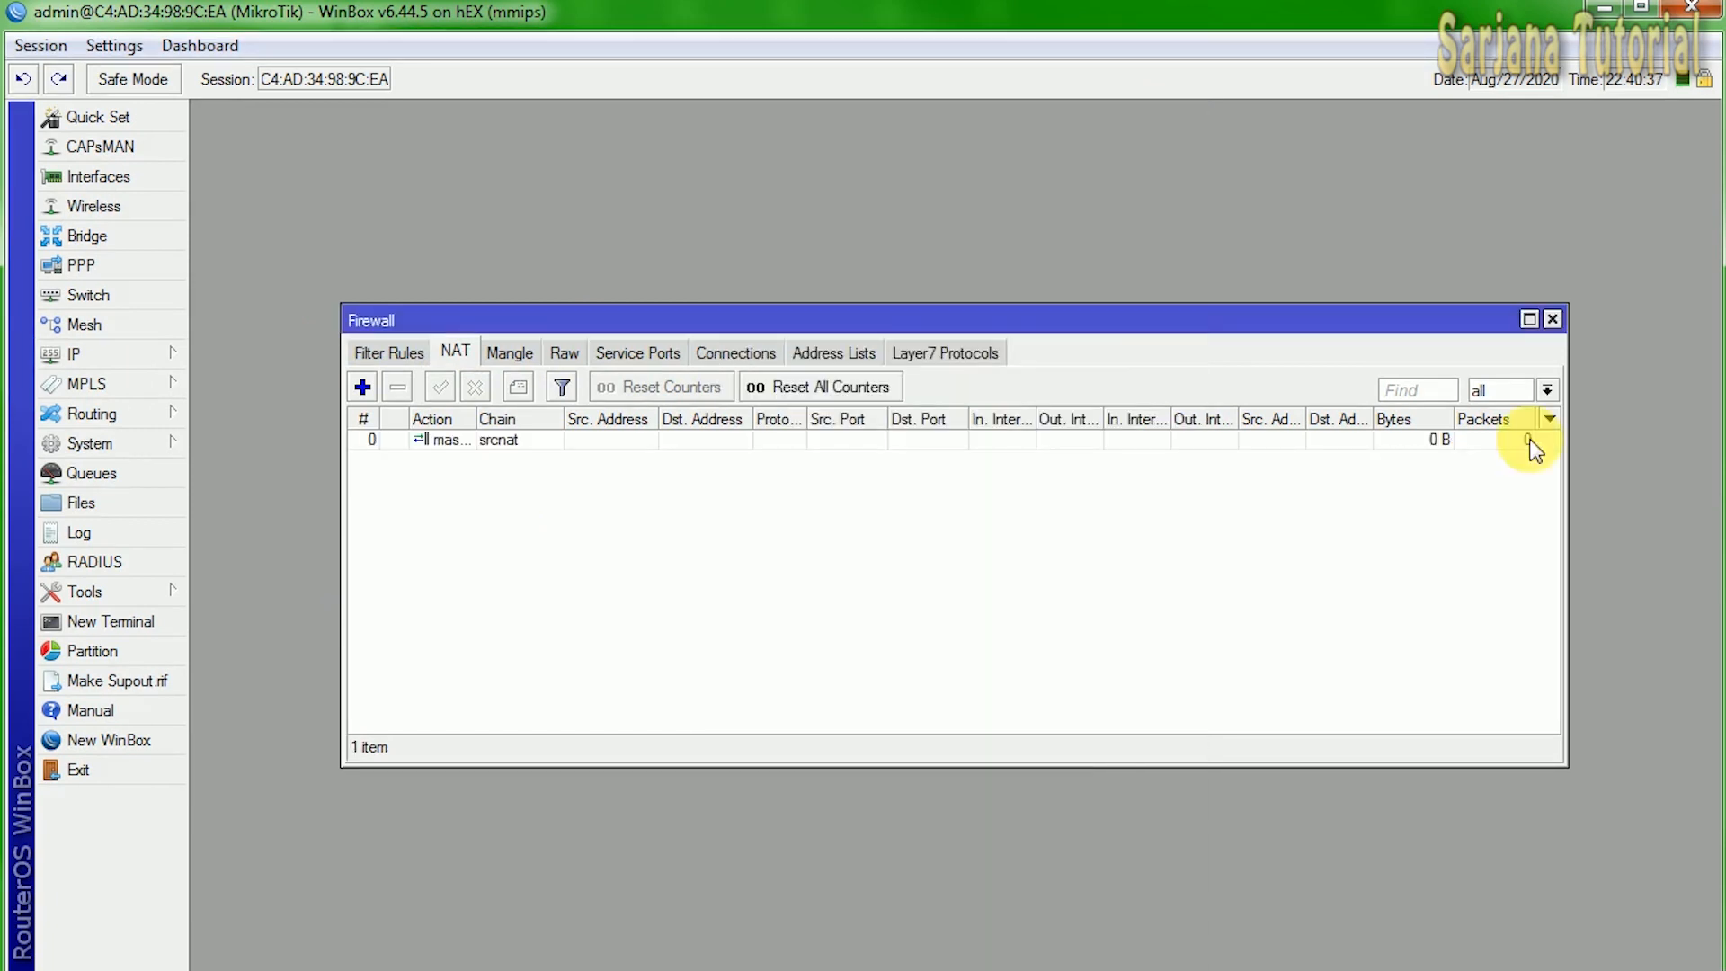
left_click(1553, 319)
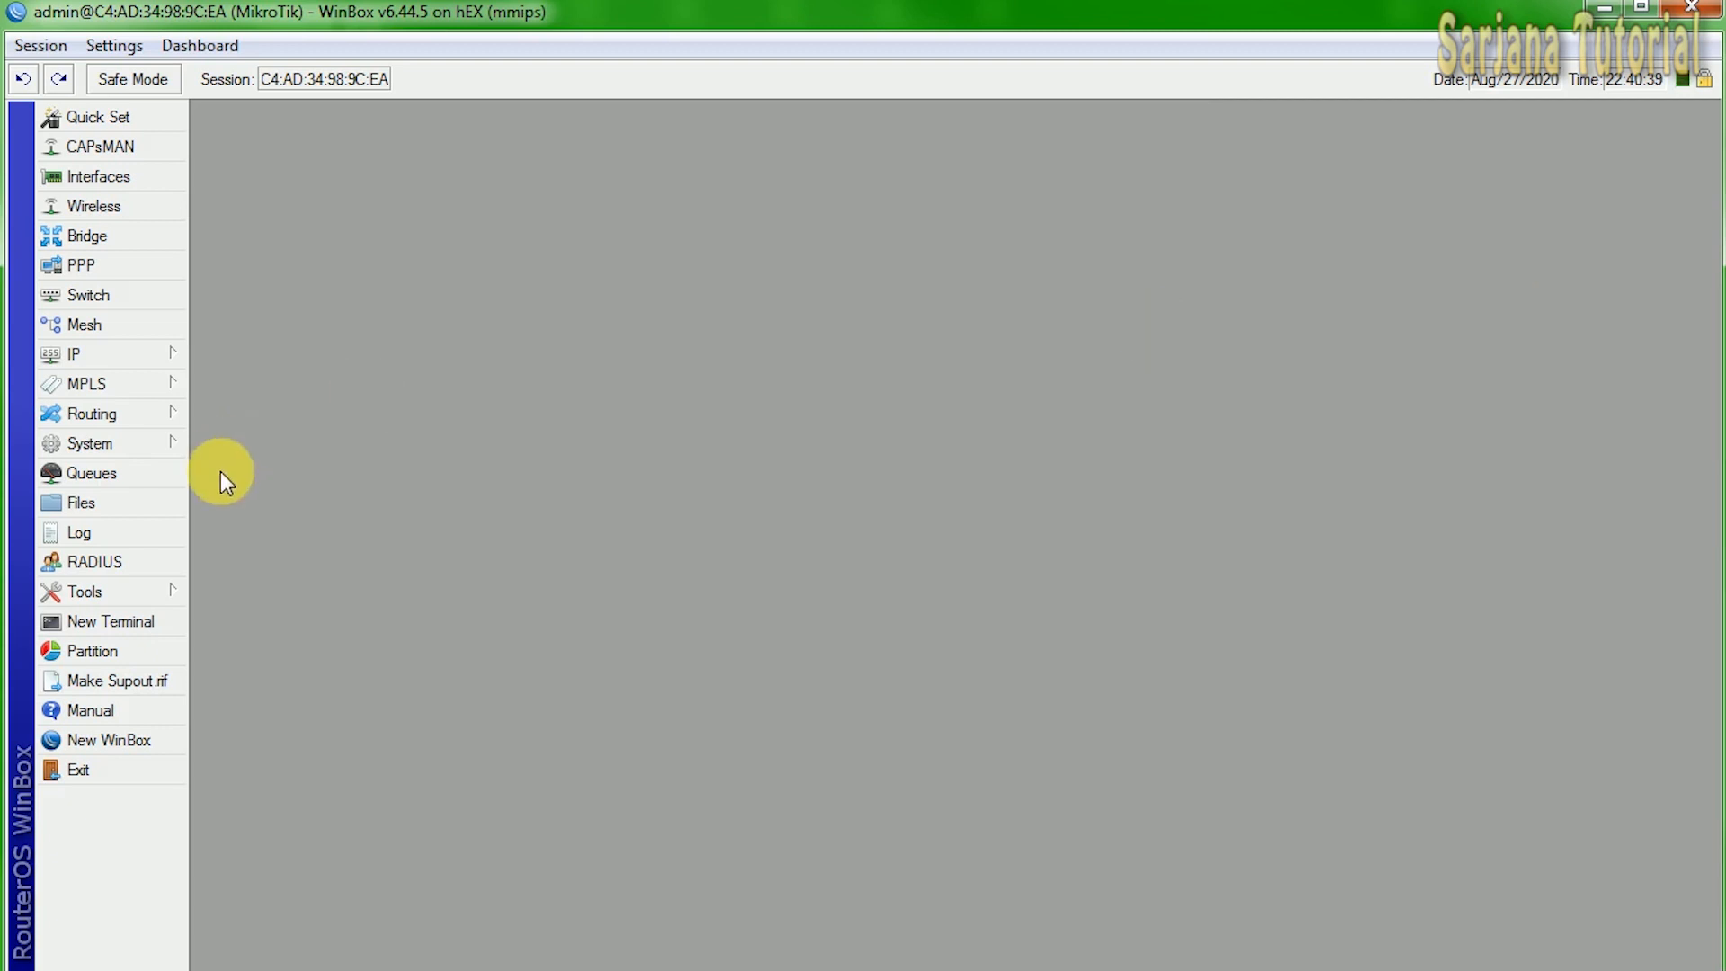
Open the IP address list and start a new address on interface bridge hotspot.
left_click(130, 359)
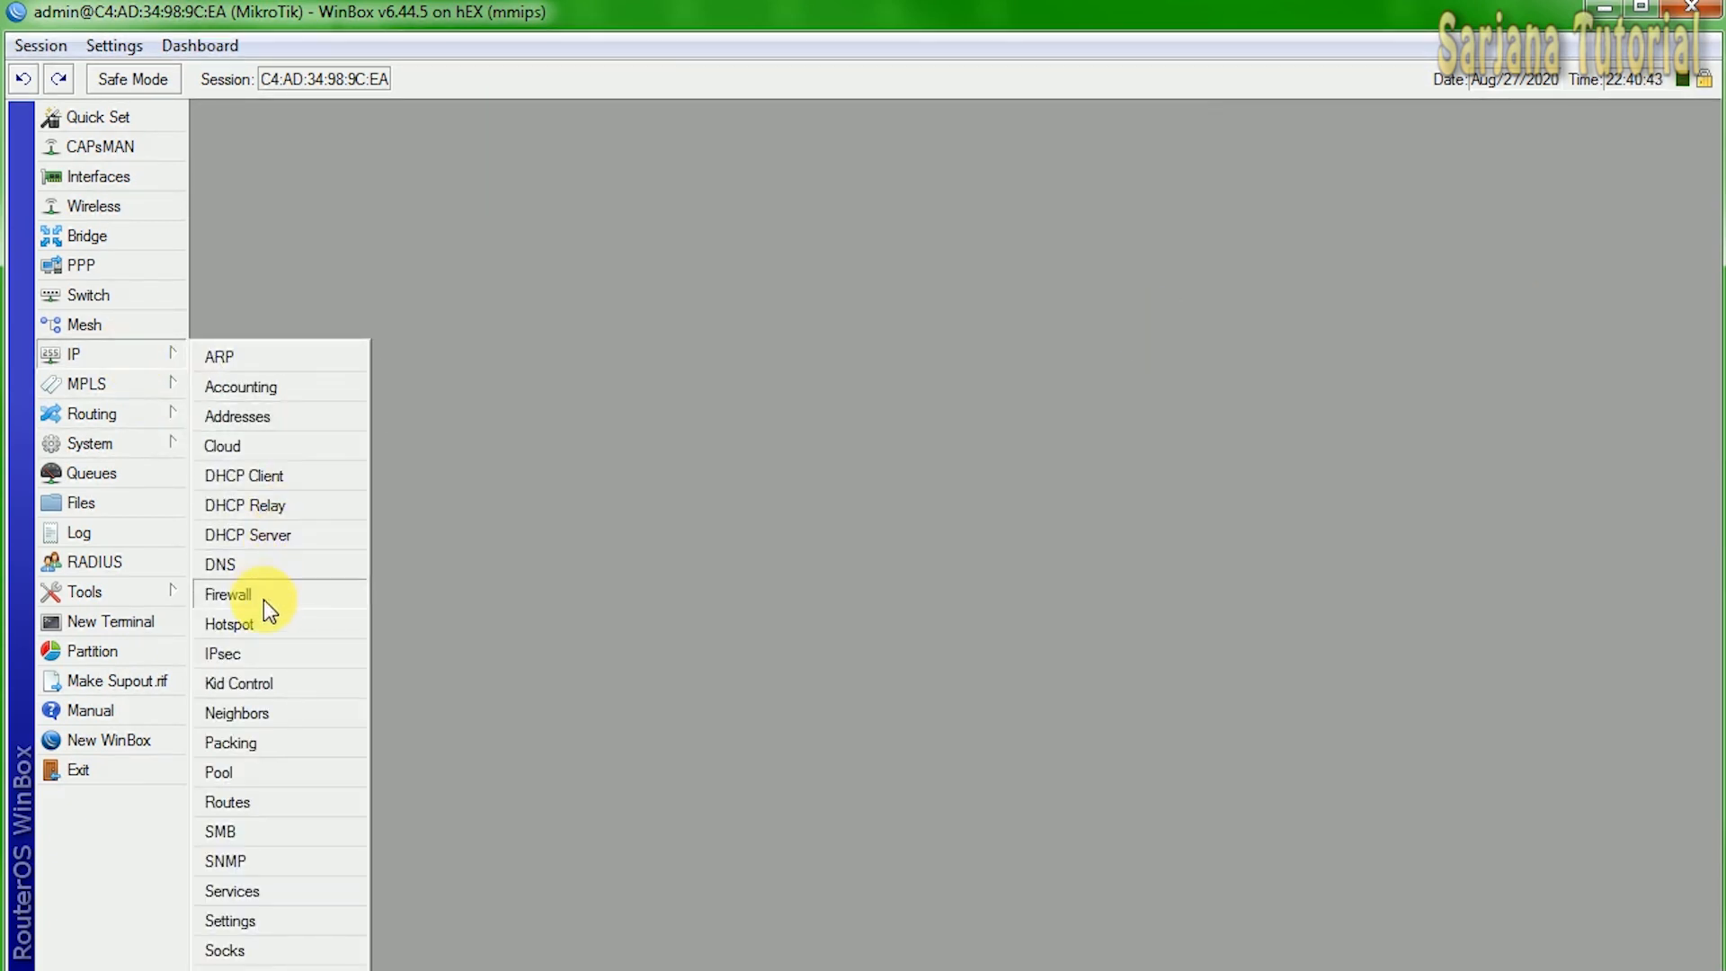
left_click(258, 413)
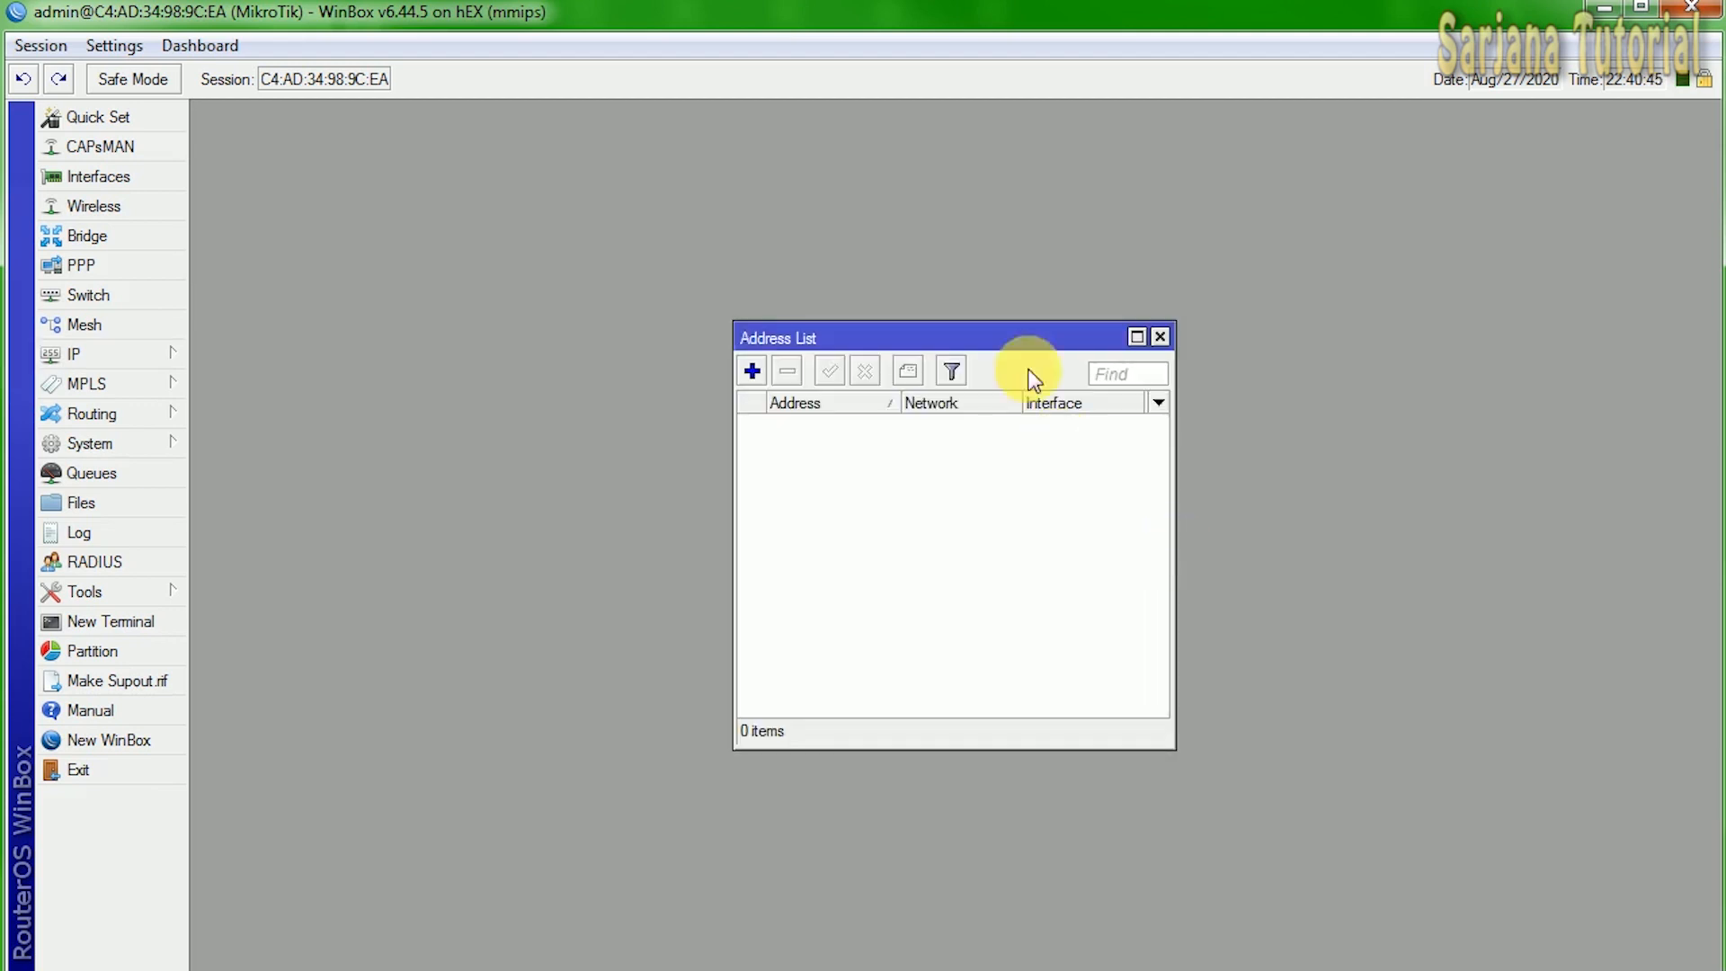
left_click_drag(1005, 337, 1422, 431)
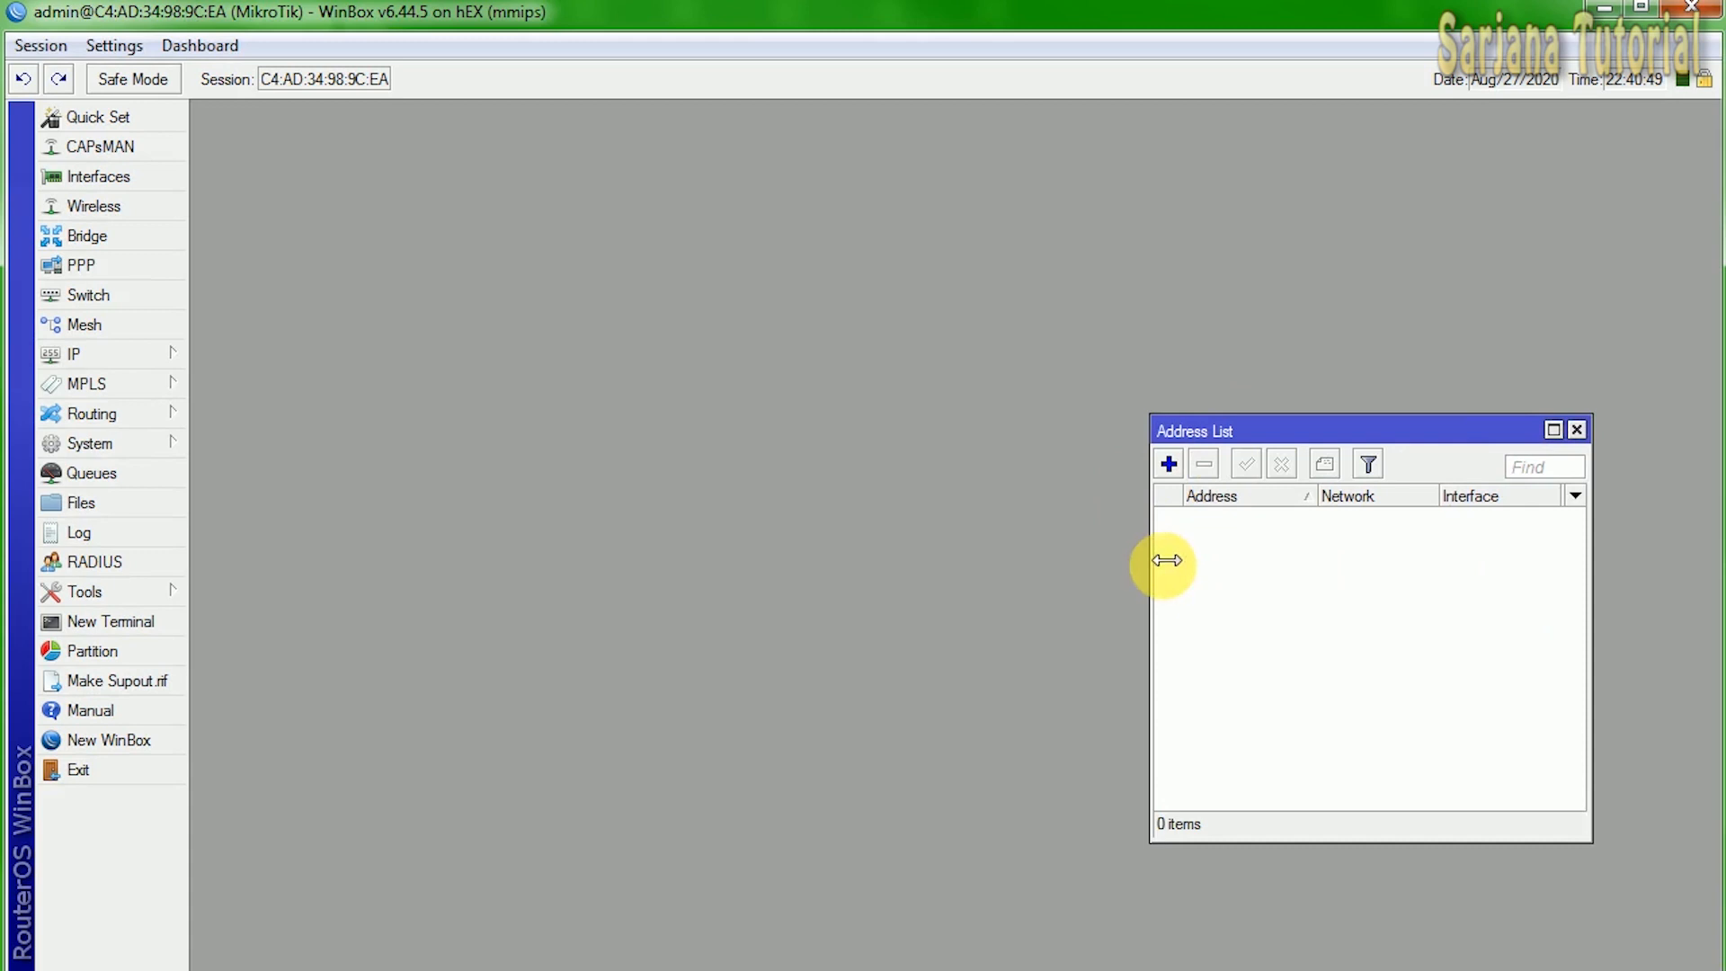
left_click_drag(1151, 563, 877, 563)
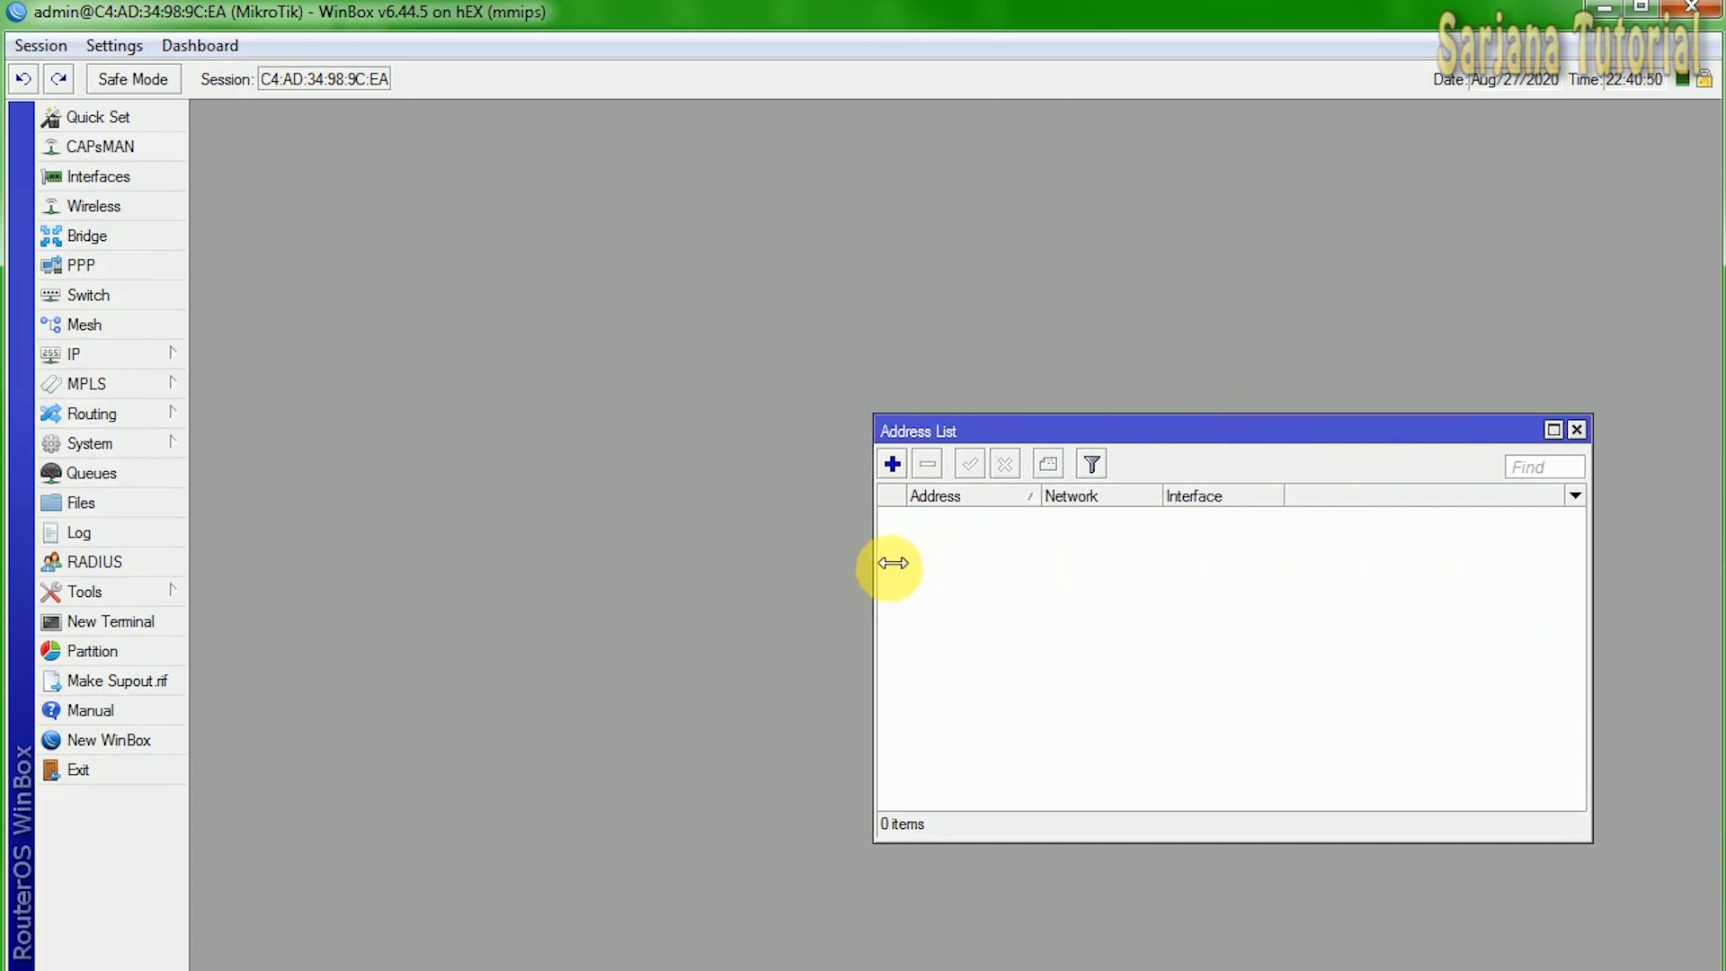
left_click(893, 464)
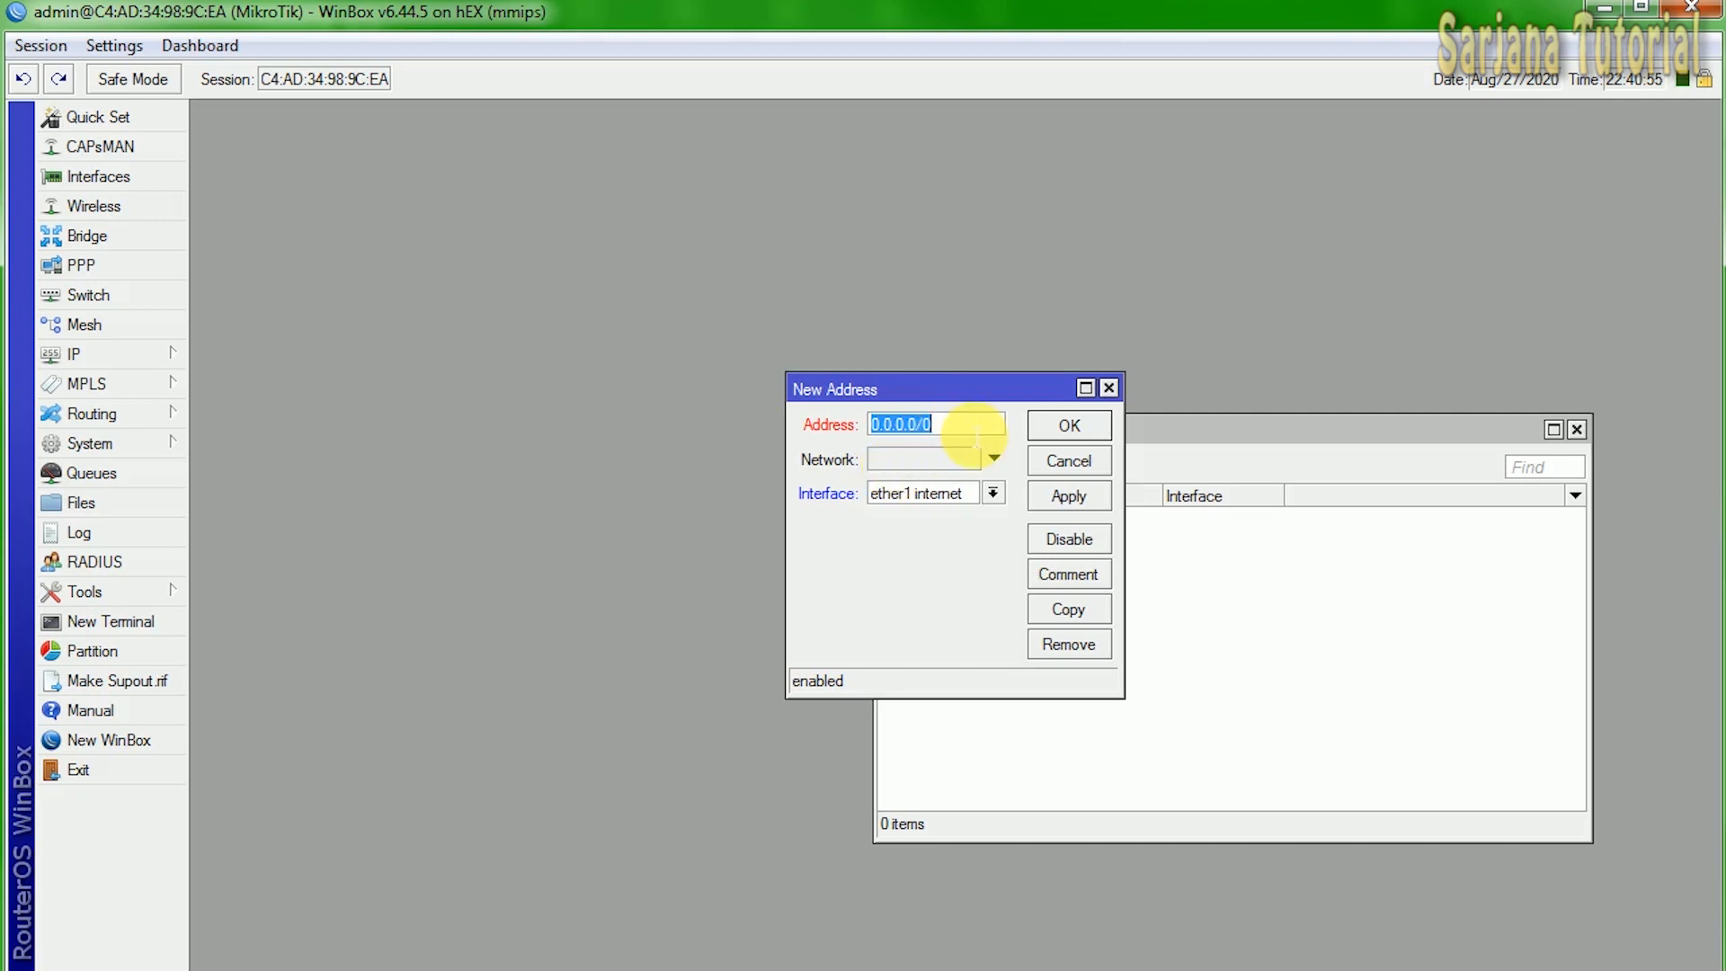
left_click(991, 491)
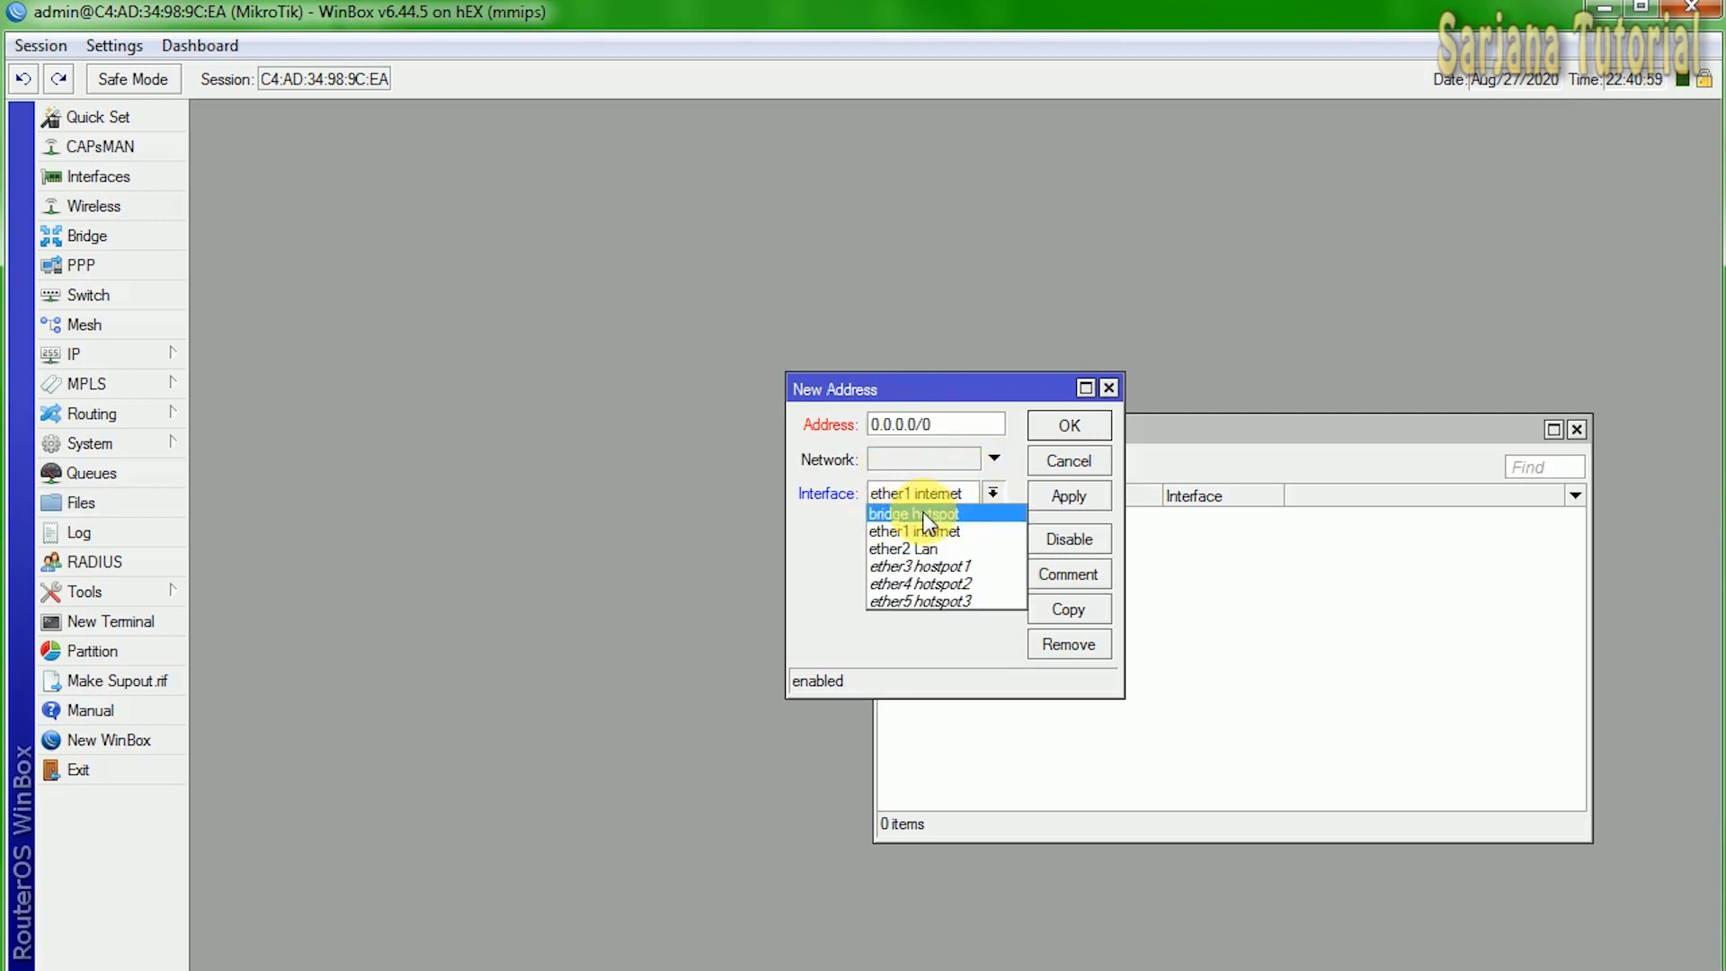
left_click(926, 514)
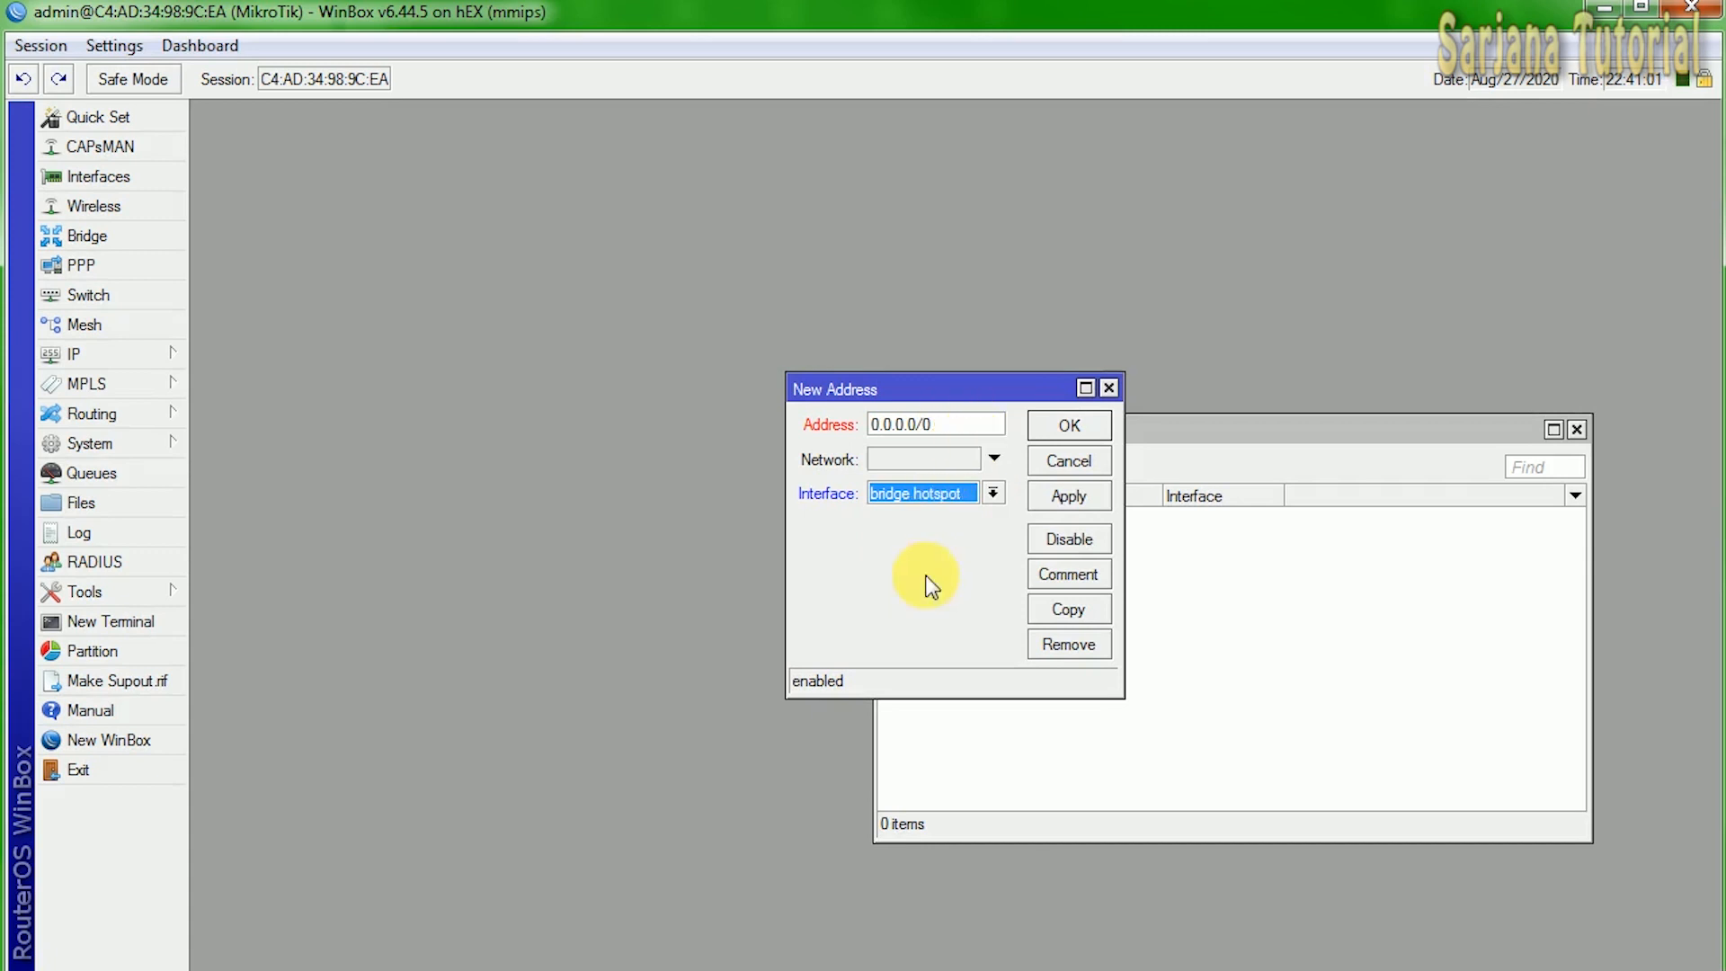
Replace the 0.0.0.0/0 placeholder with 10.10.10.1/24, apply it, and select the new entry.
left_click_drag(988, 423, 861, 424)
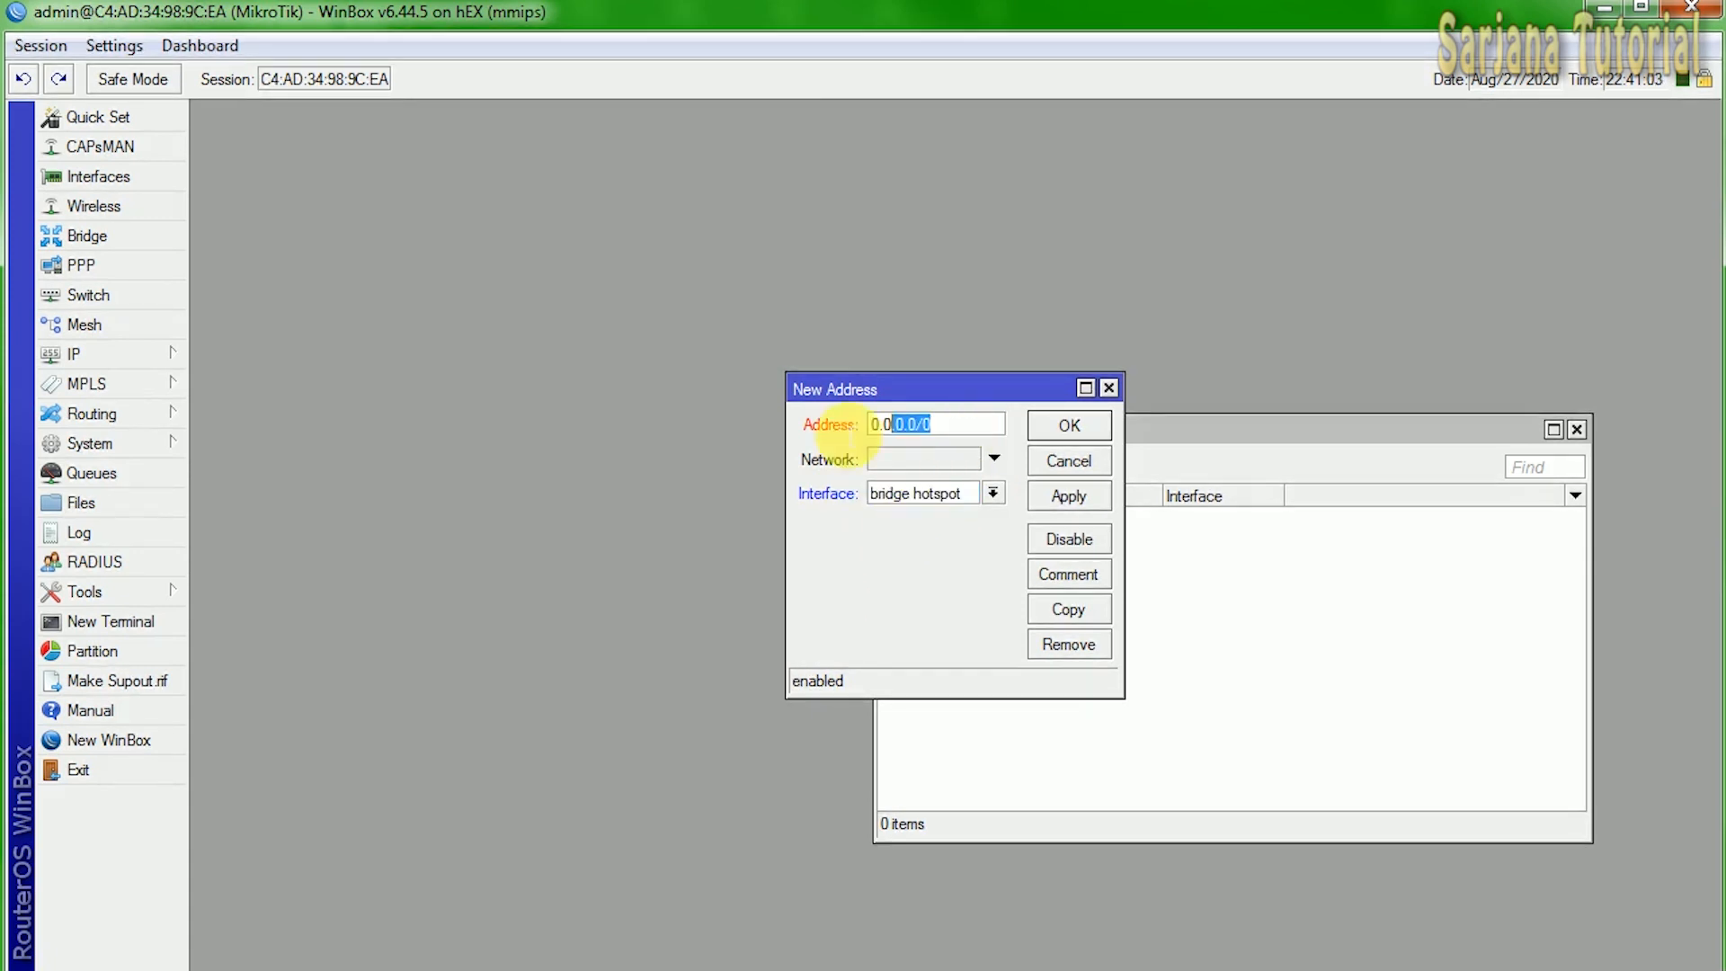
left_click(958, 432)
key("BackSpace")
key("BackSpace")
key("BackSpace")
key("BackSpace")
key("BackSpace")
key("BackSpace")
key("BackSpace")
key("BackSpace")
key("BackSpace")
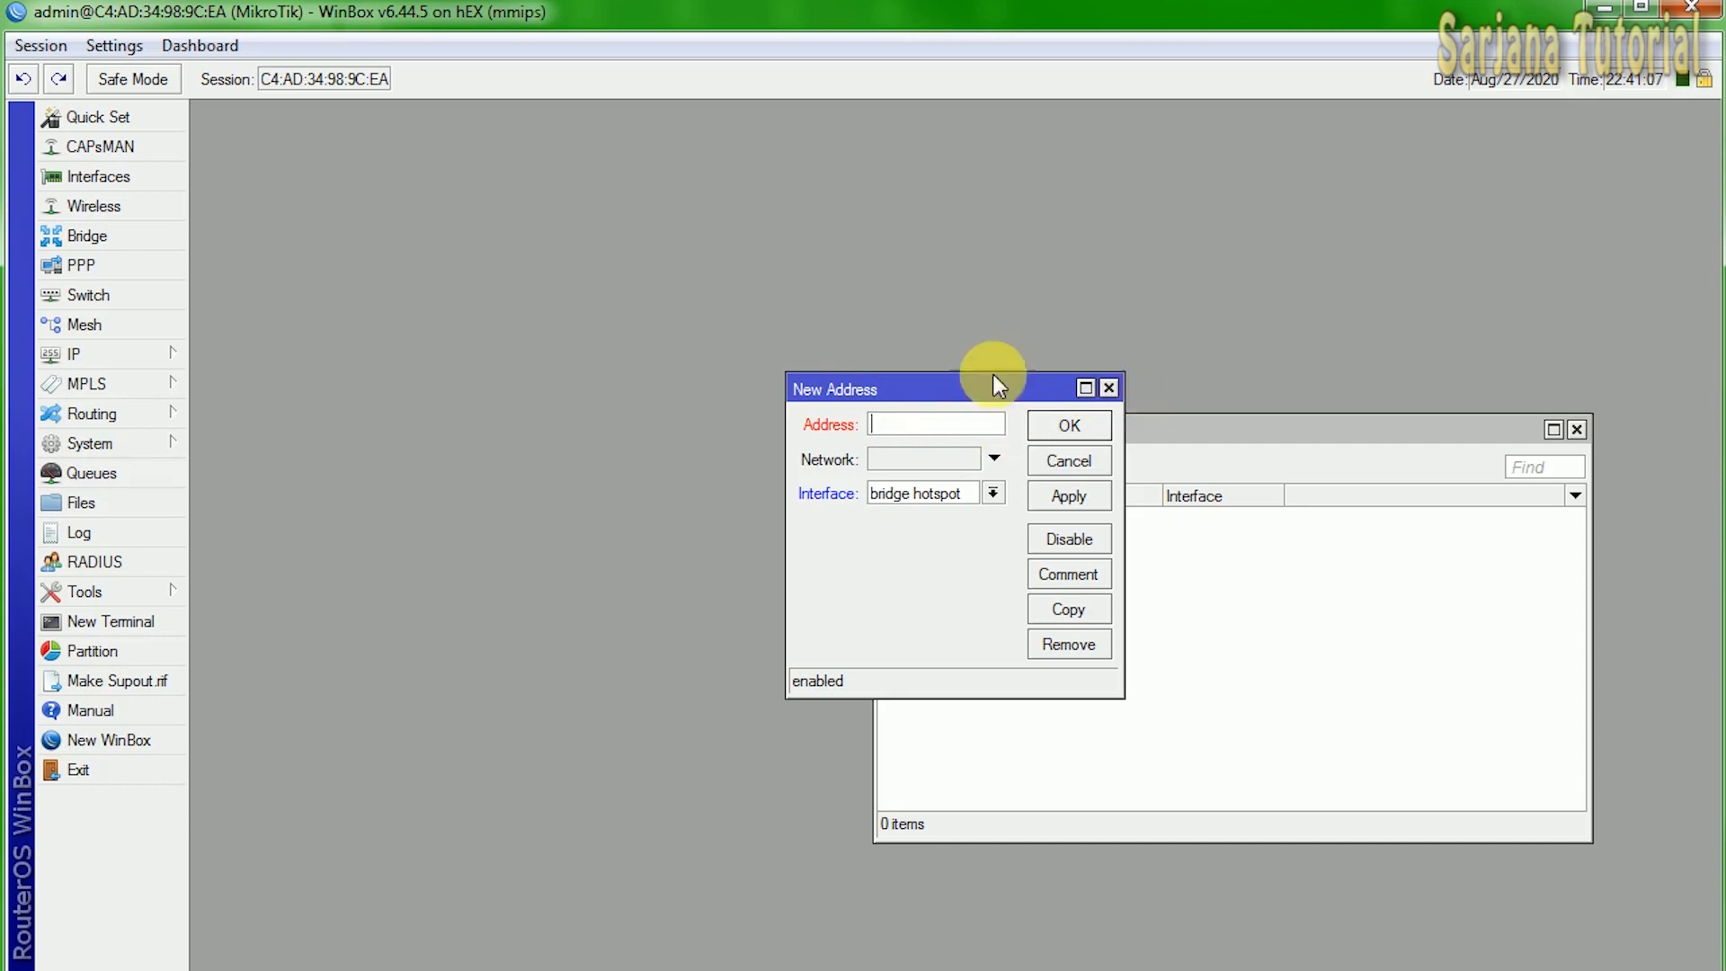
left_click_drag(1000, 388, 1000, 365)
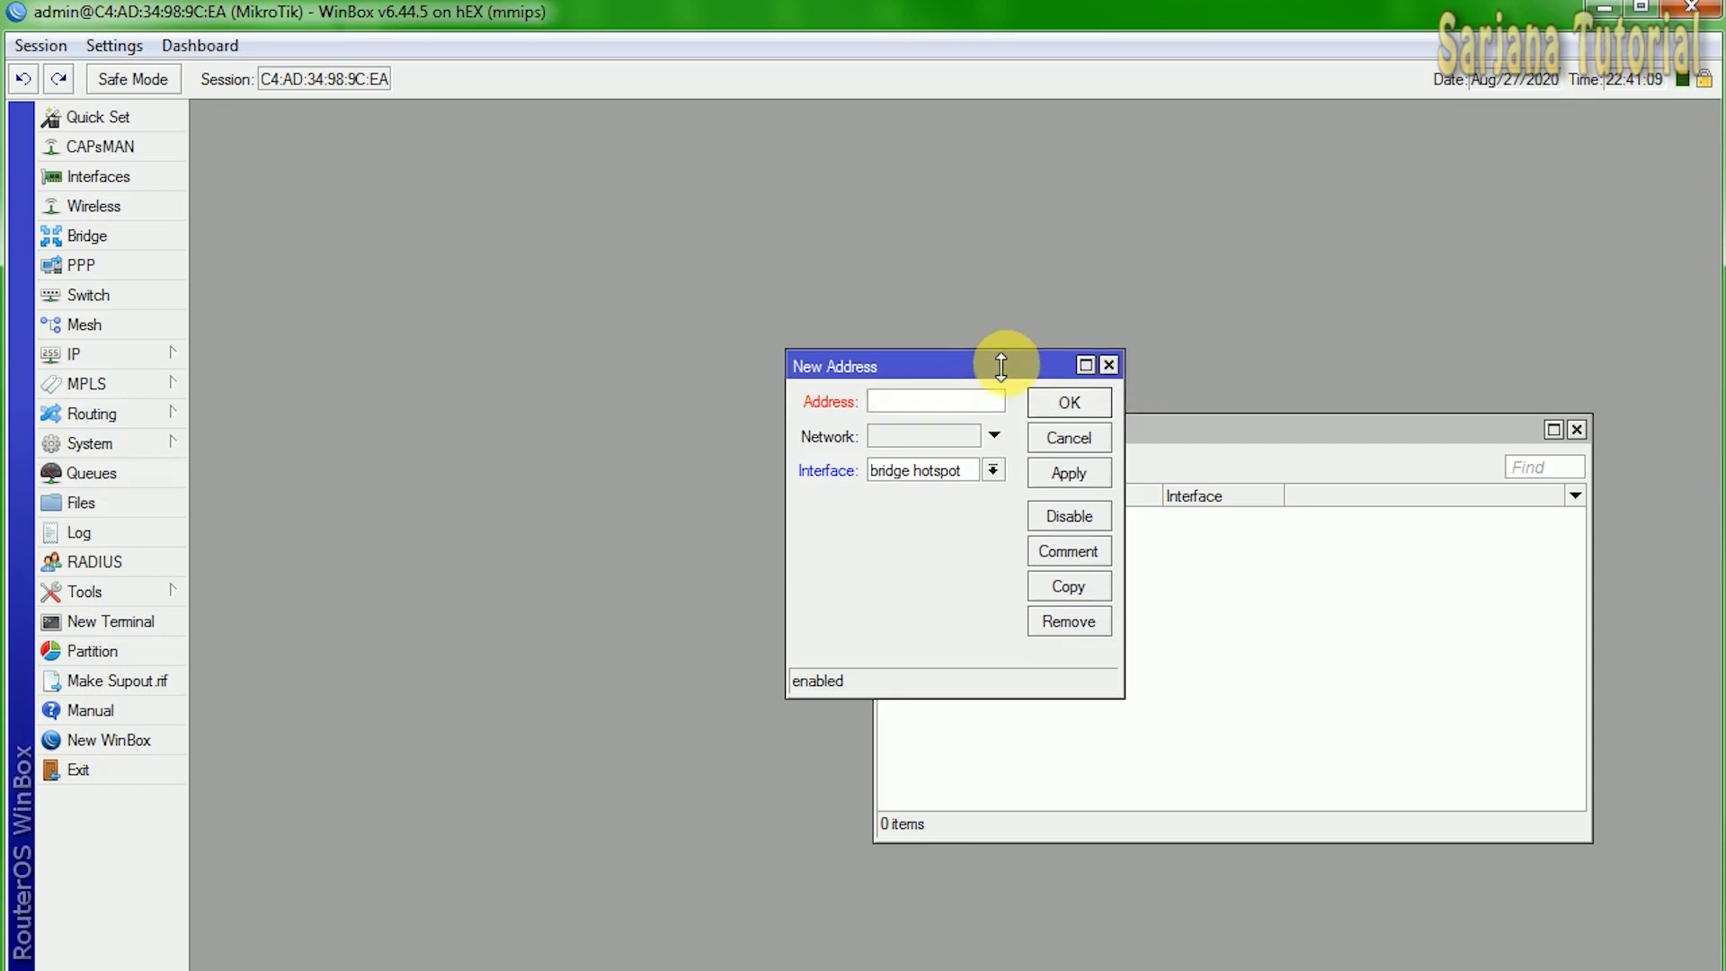
type("10.10.10.1/24")
left_click_drag(1004, 365, 1004, 339)
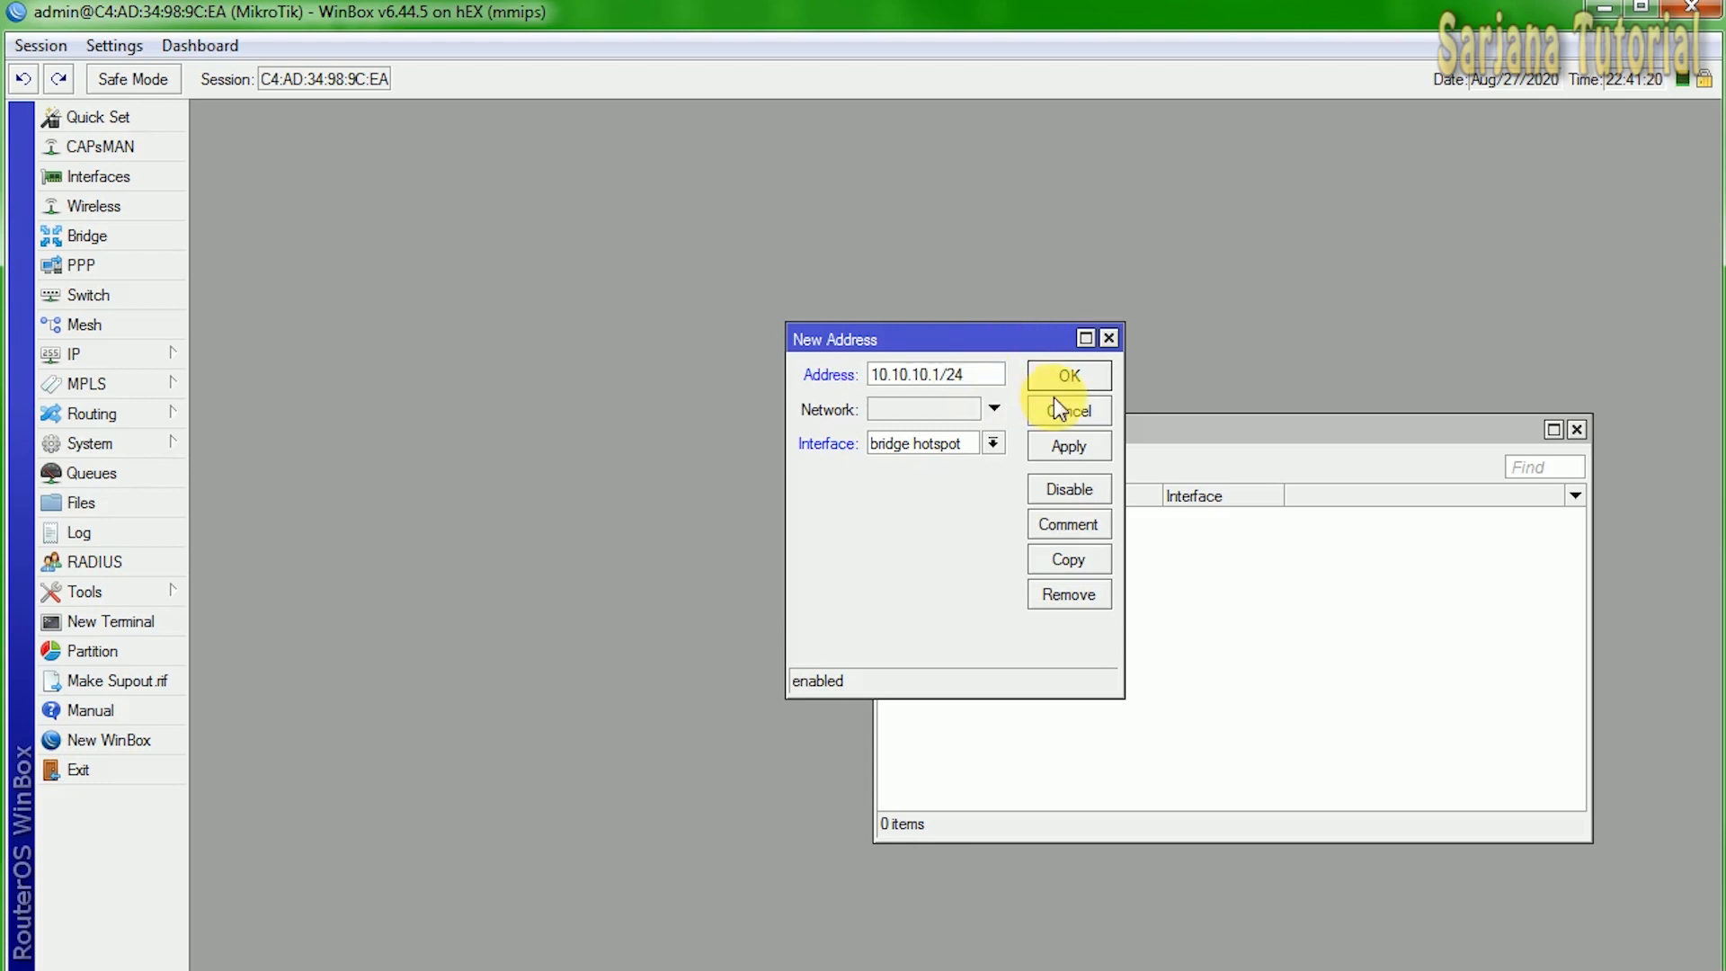
left_click(1061, 444)
left_click_drag(1048, 337, 786, 557)
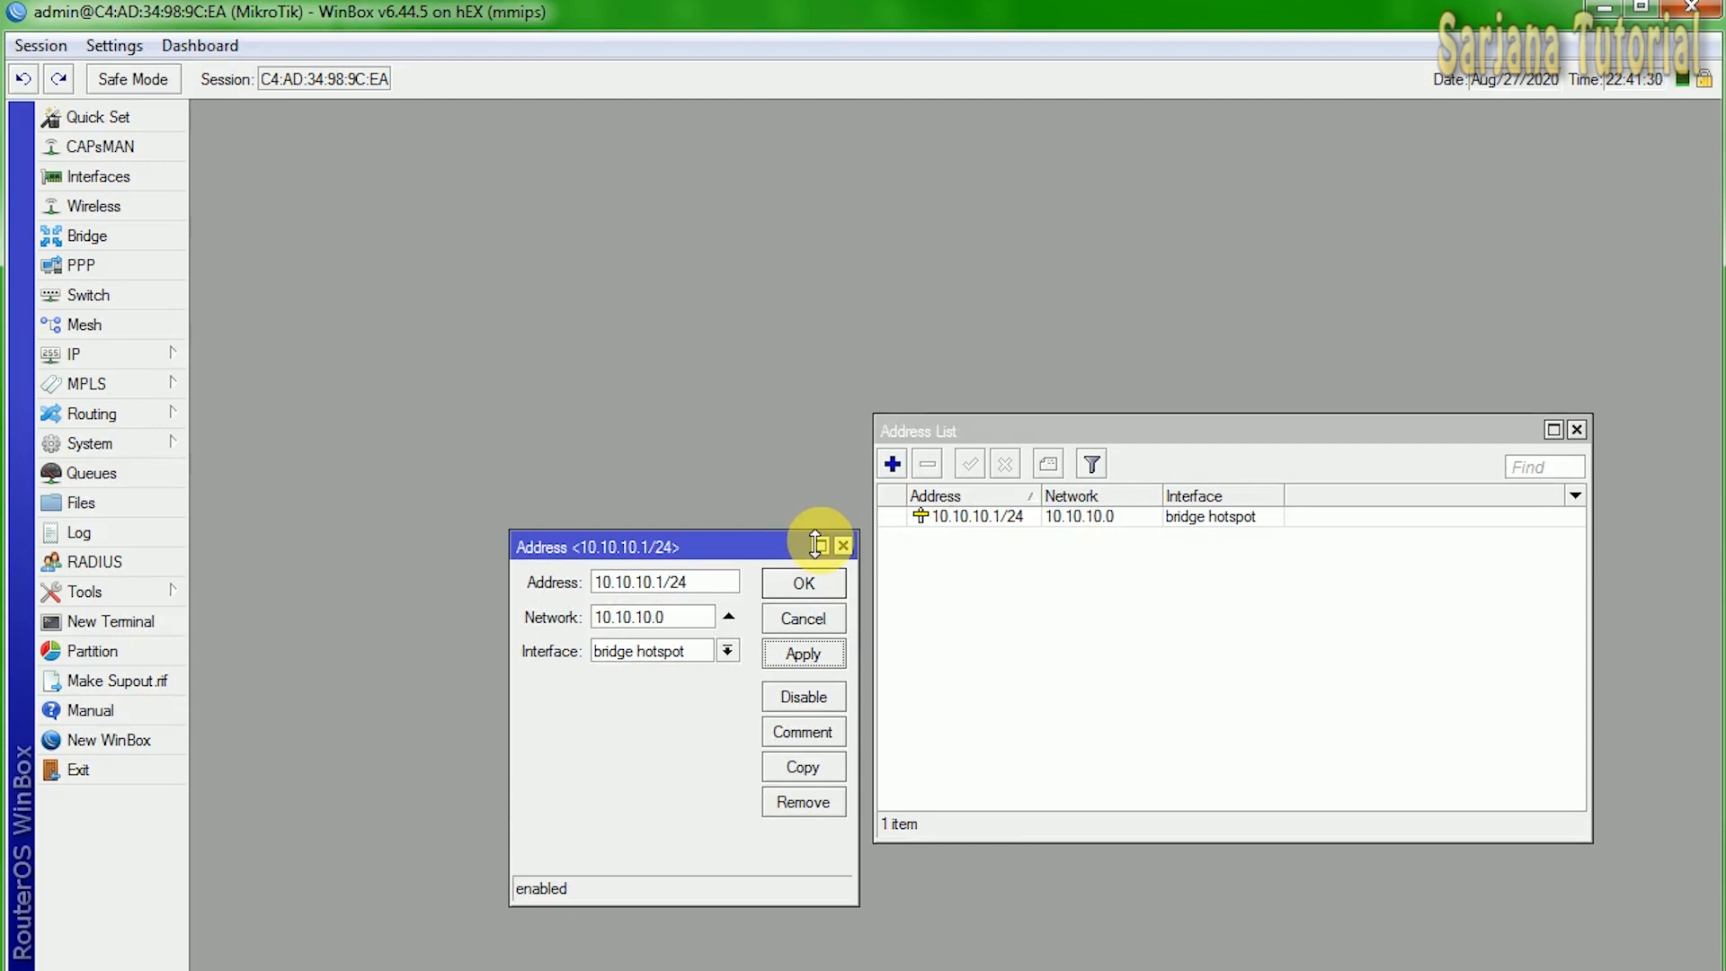
left_click_drag(815, 544, 820, 528)
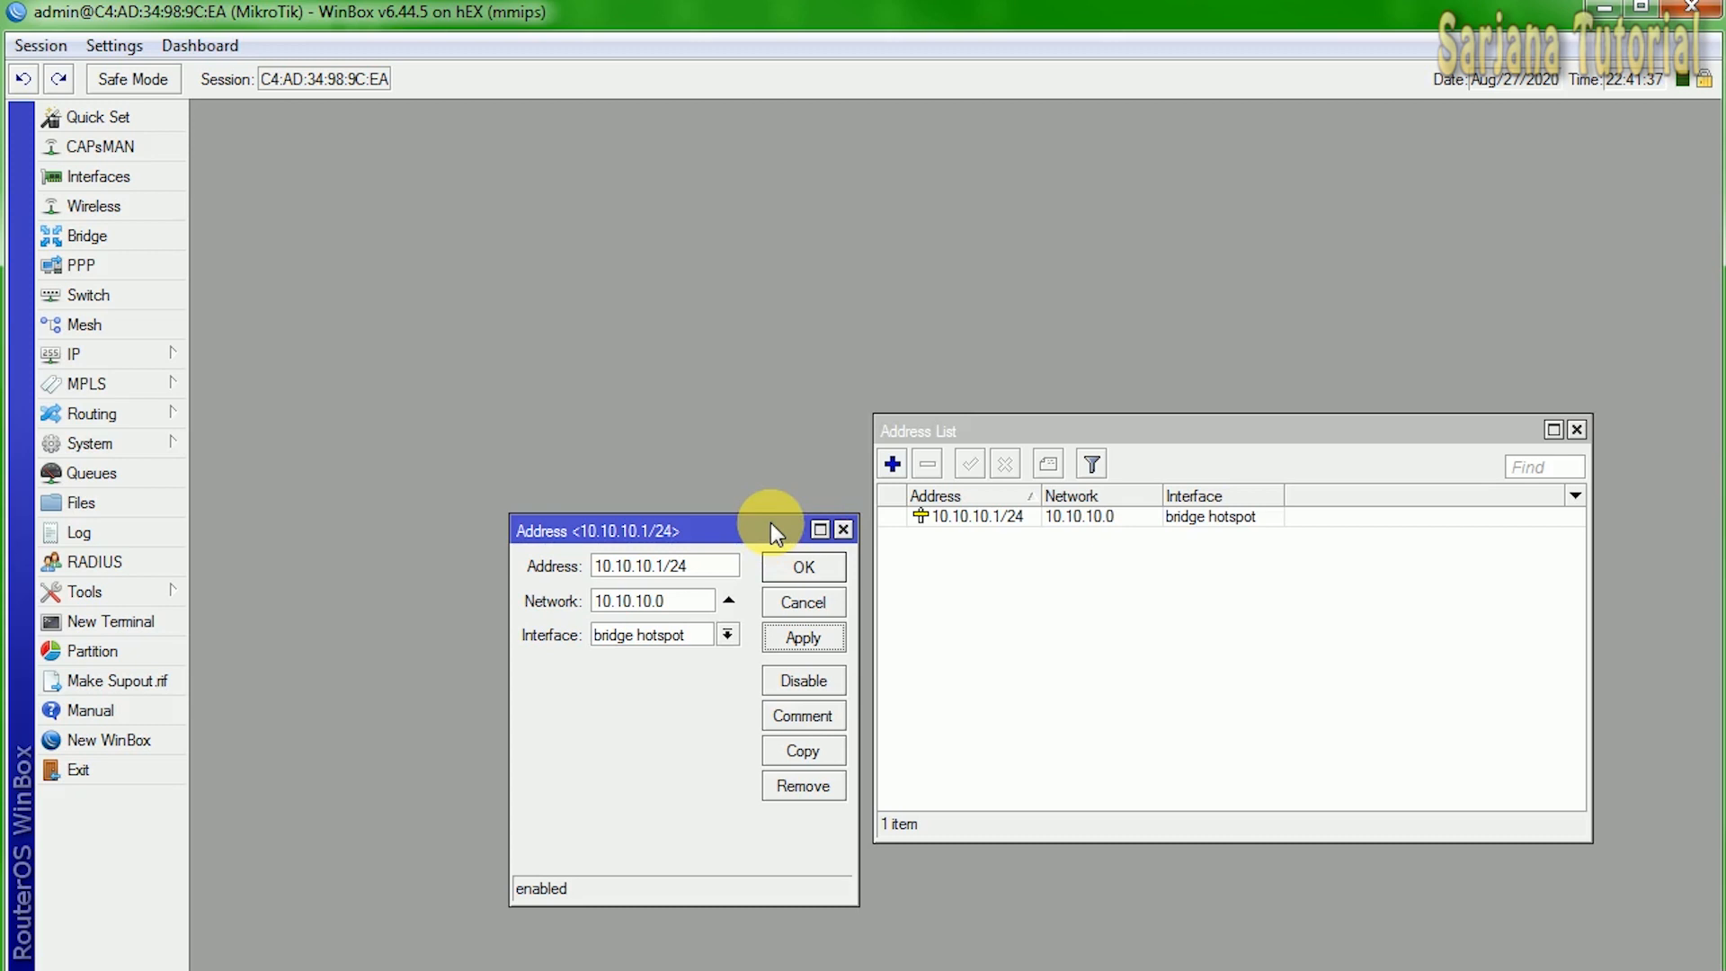
left_click_drag(788, 528, 786, 586)
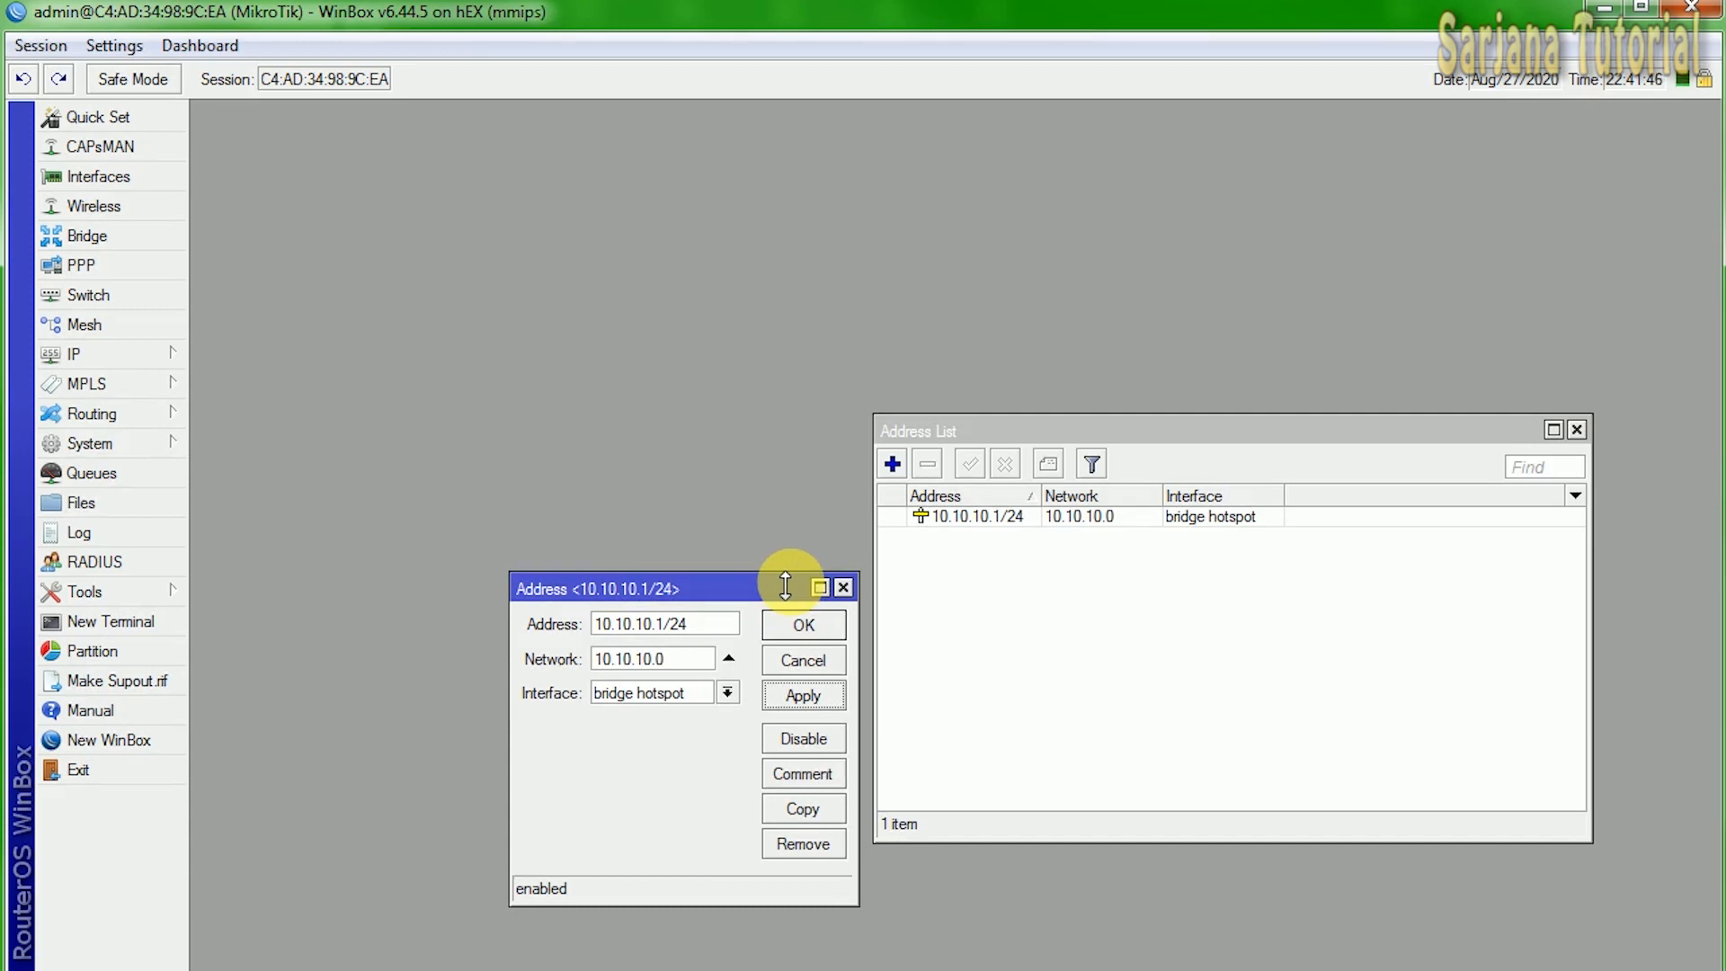
left_click(958, 516)
Reposition and shrink the Address List window and widen its Address column.
left_click_drag(1030, 437, 1105, 491)
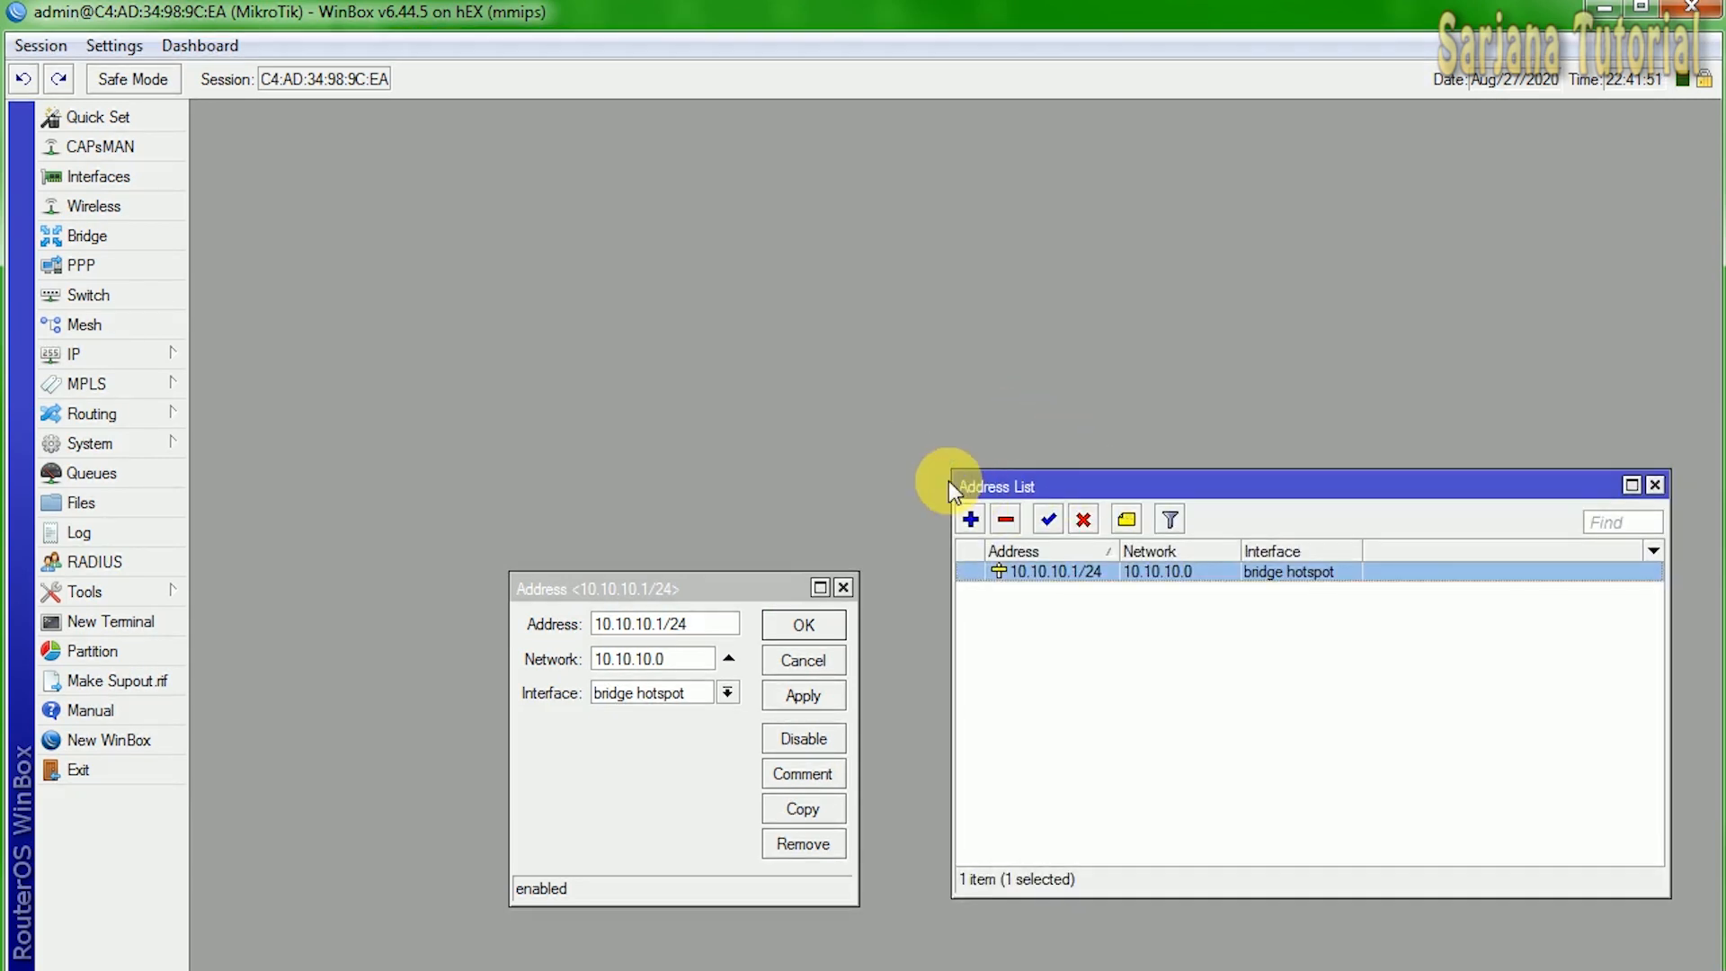
left_click_drag(959, 486, 1020, 493)
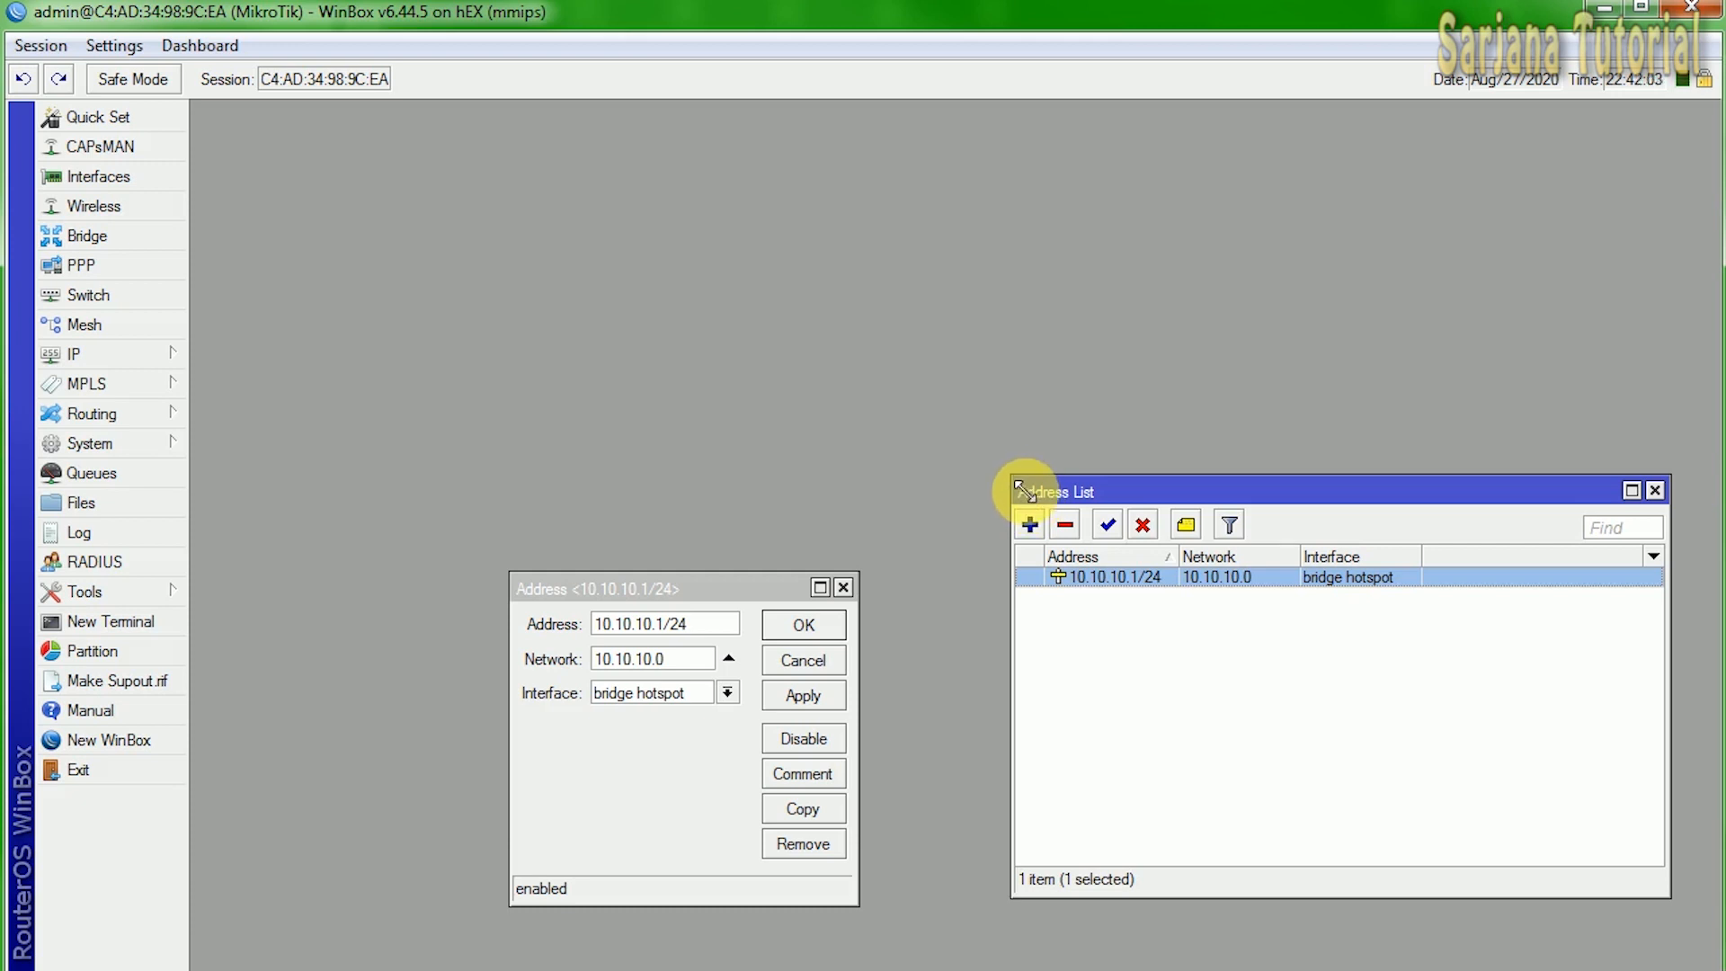
left_click_drag(1024, 490, 1063, 494)
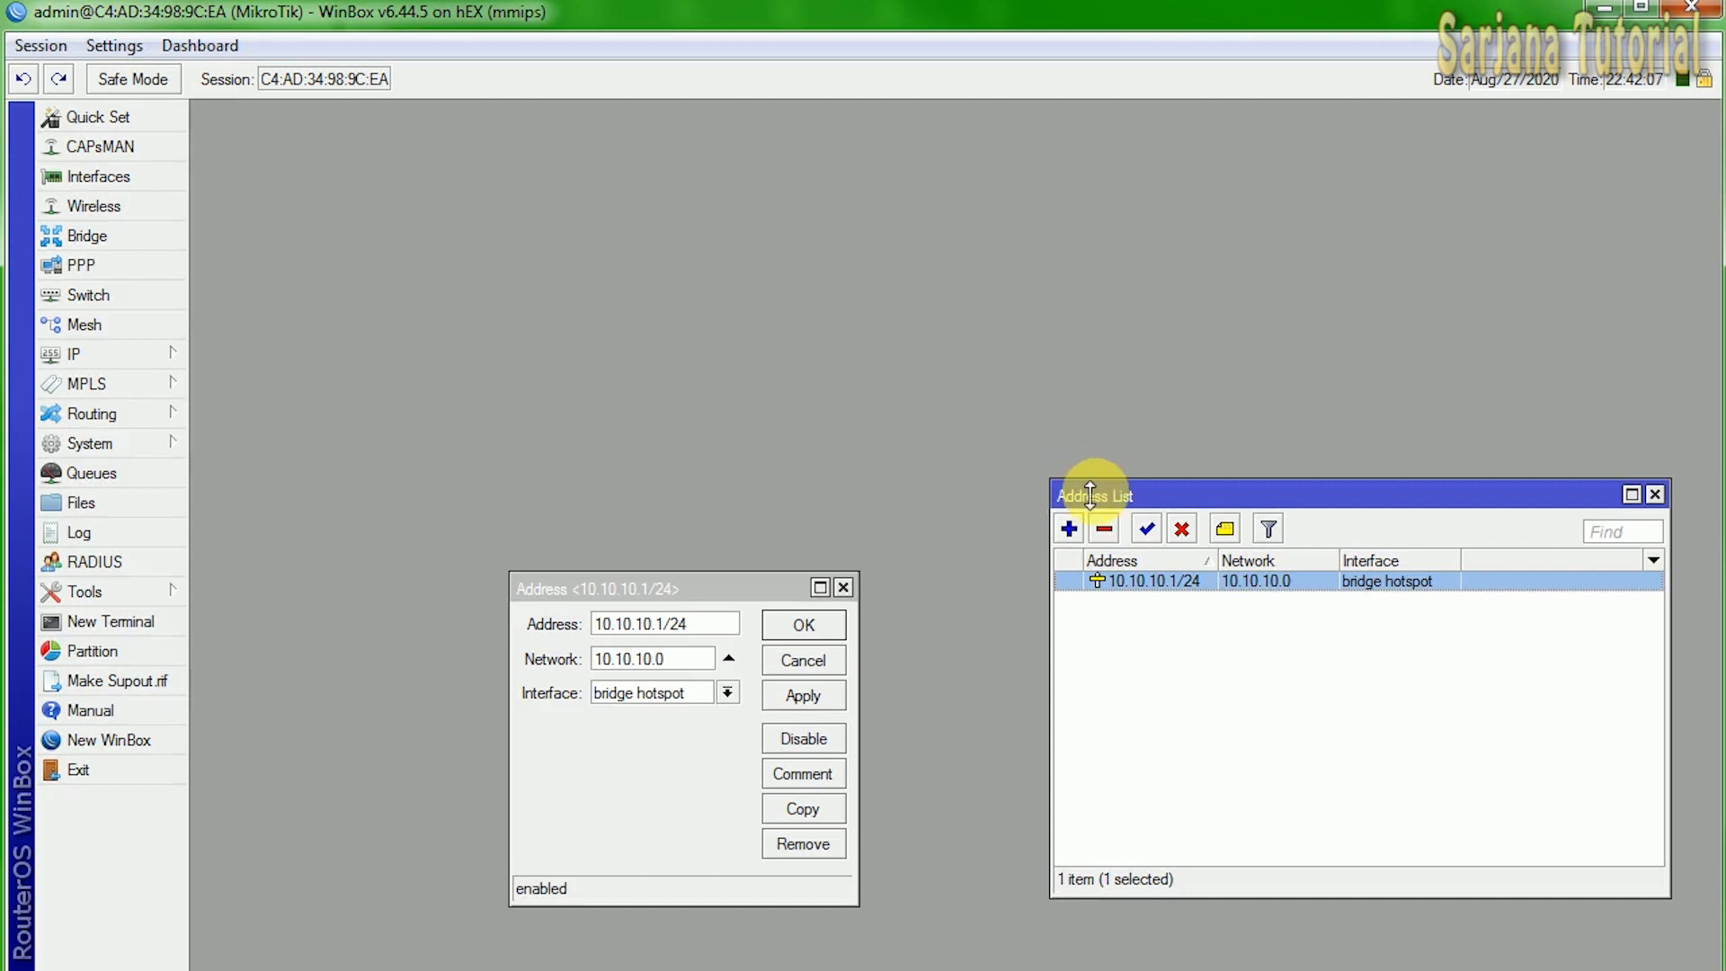
mouse_move(1055, 488)
left_mouse_down()
mouse_move(1086, 501)
mouse_move(1034, 495)
left_mouse_up()
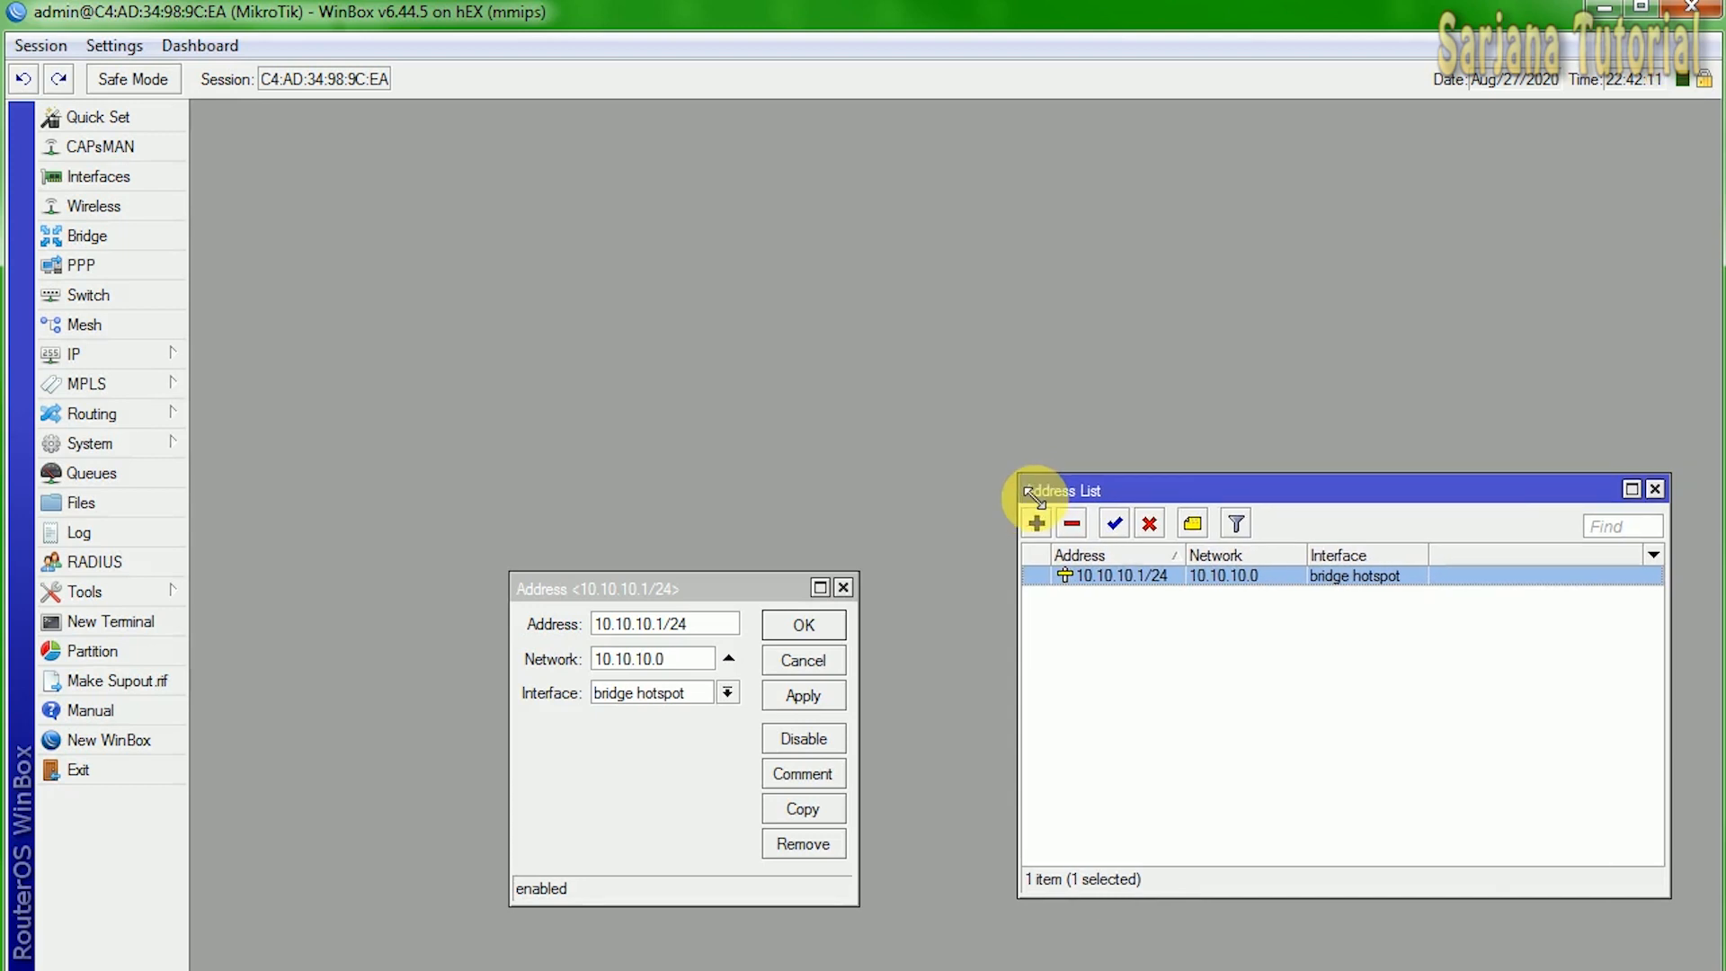
left_click_drag(1188, 568, 1211, 568)
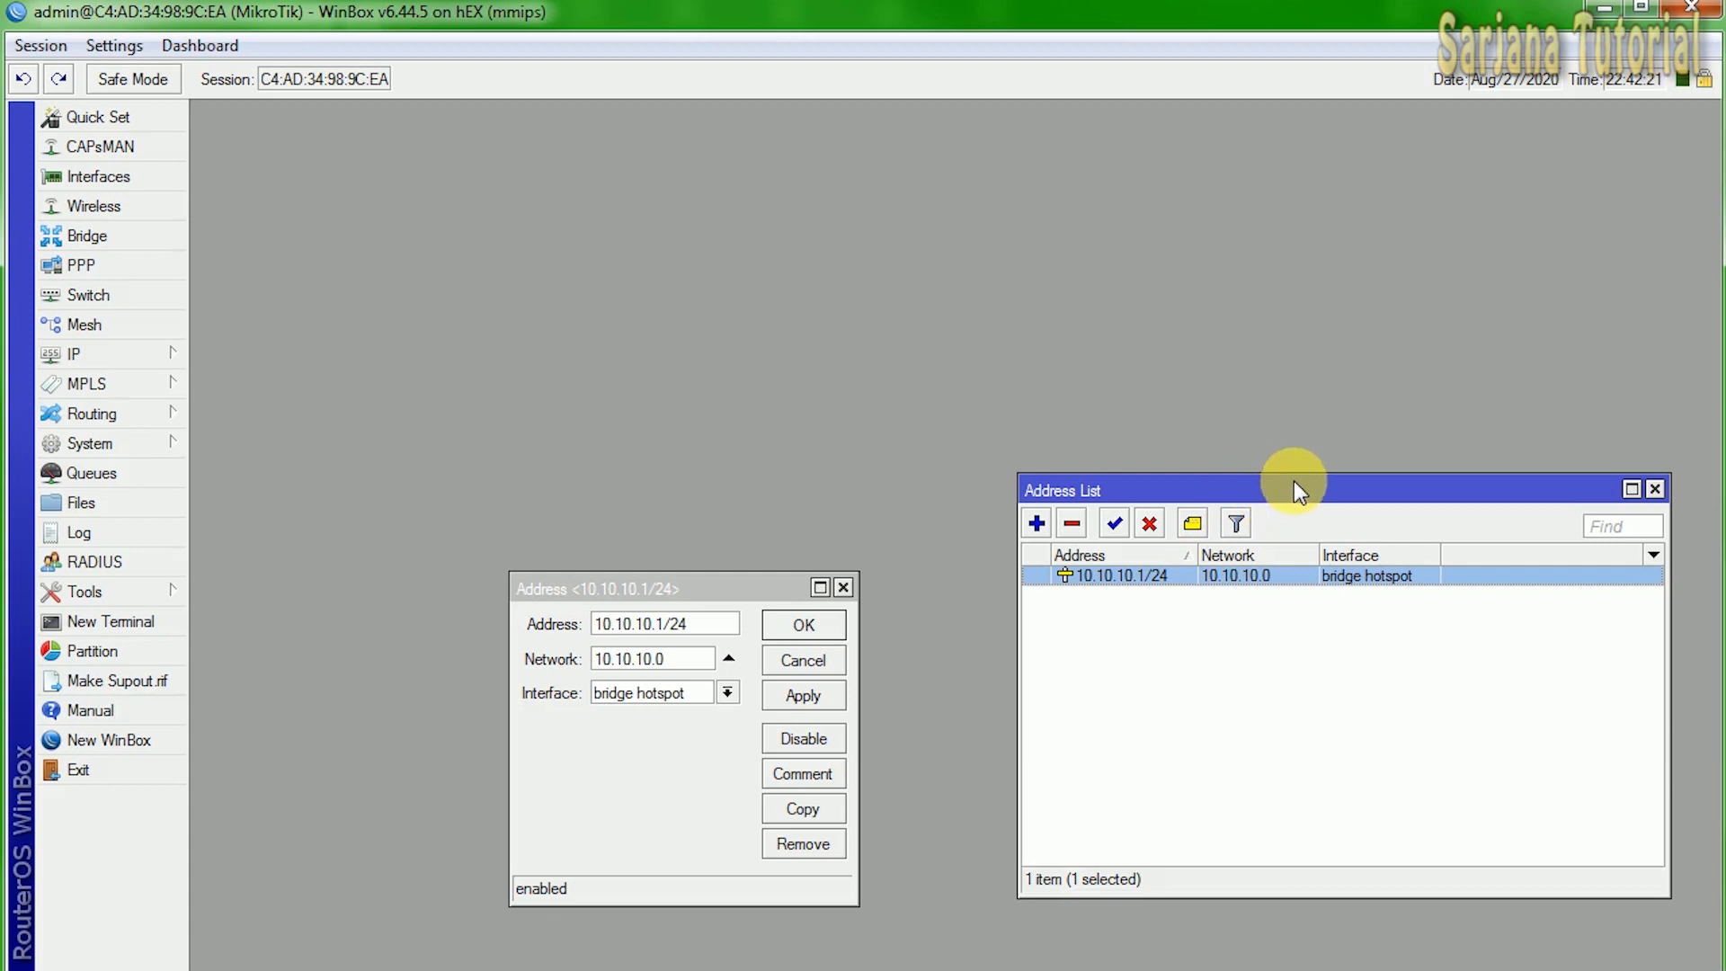
left_click_drag(1293, 480, 1298, 482)
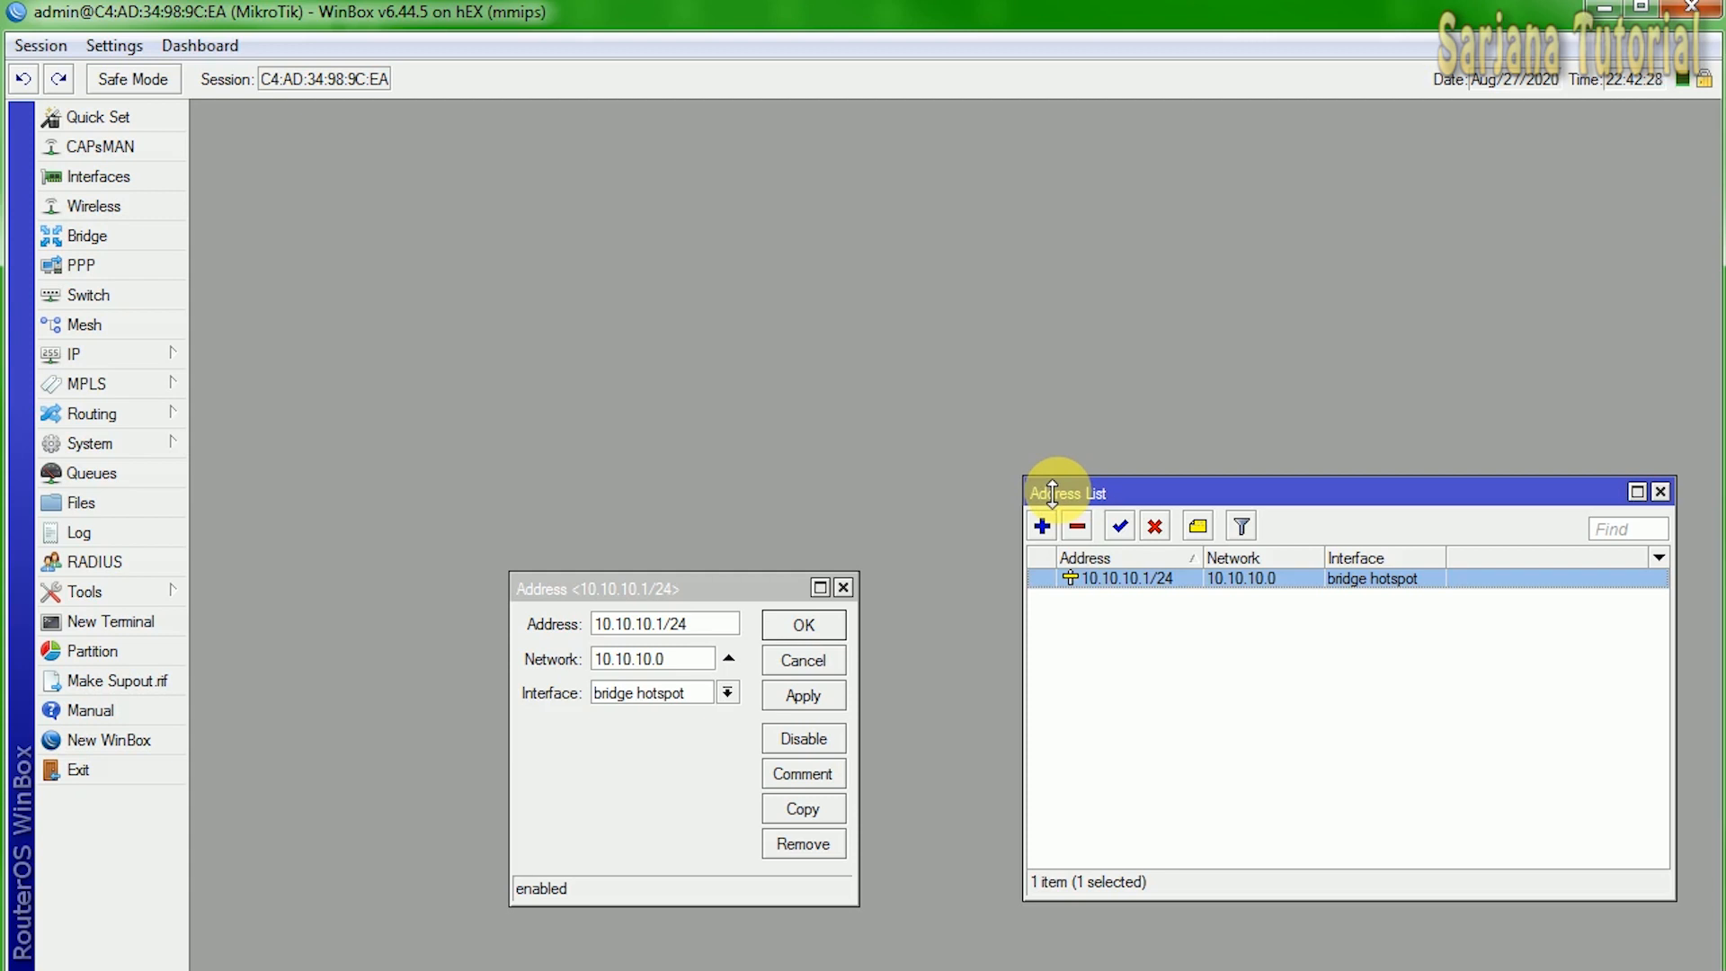
Close the 10.10.10.1/24 address details and widen the Address and Interface columns.
left_click(844, 588)
left_click_drag(1204, 558, 1219, 558)
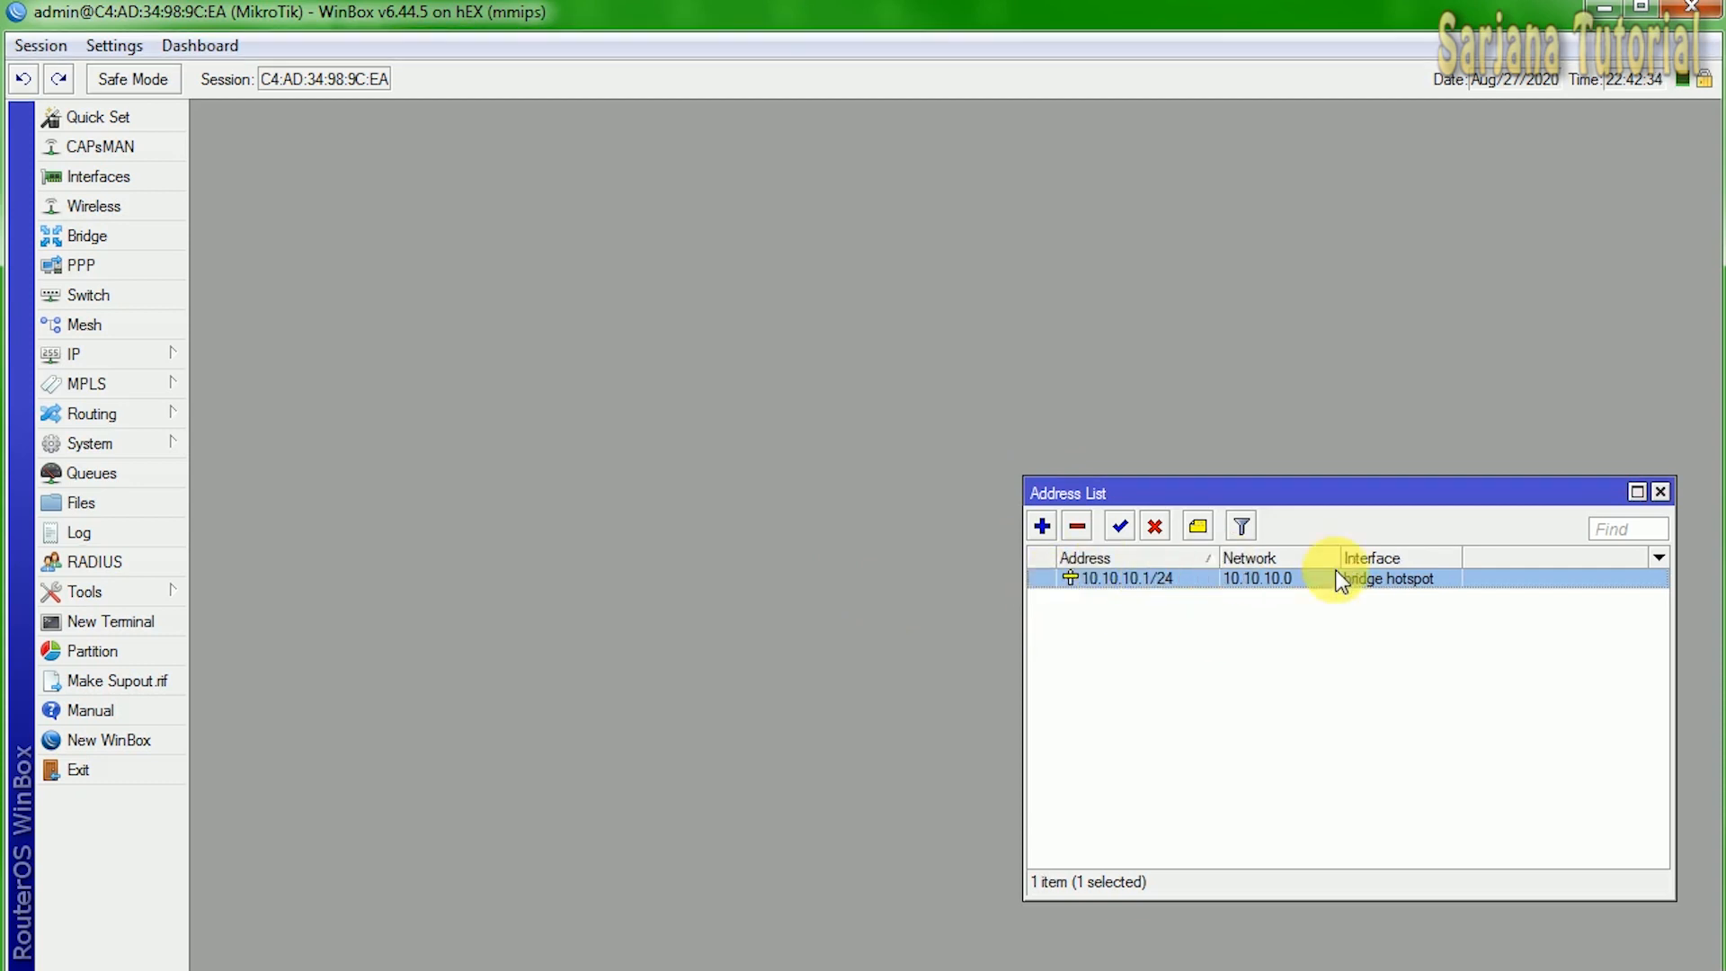
left_click_drag(1465, 566, 1475, 568)
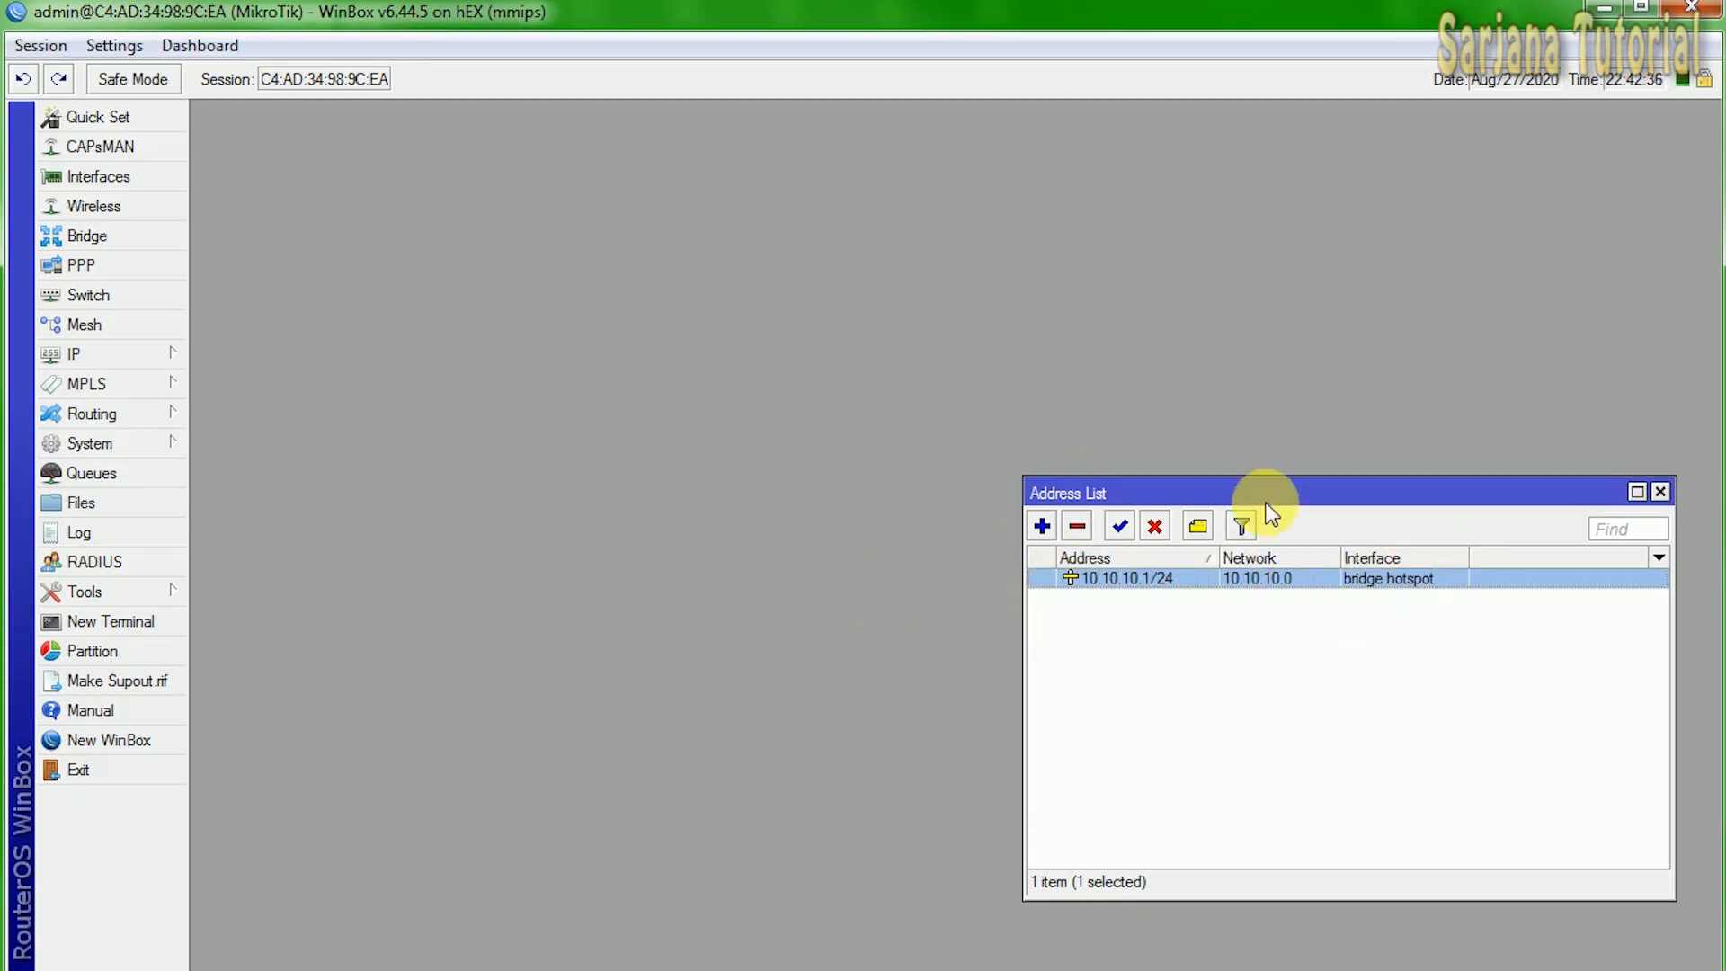
left_click_drag(1312, 488, 1313, 484)
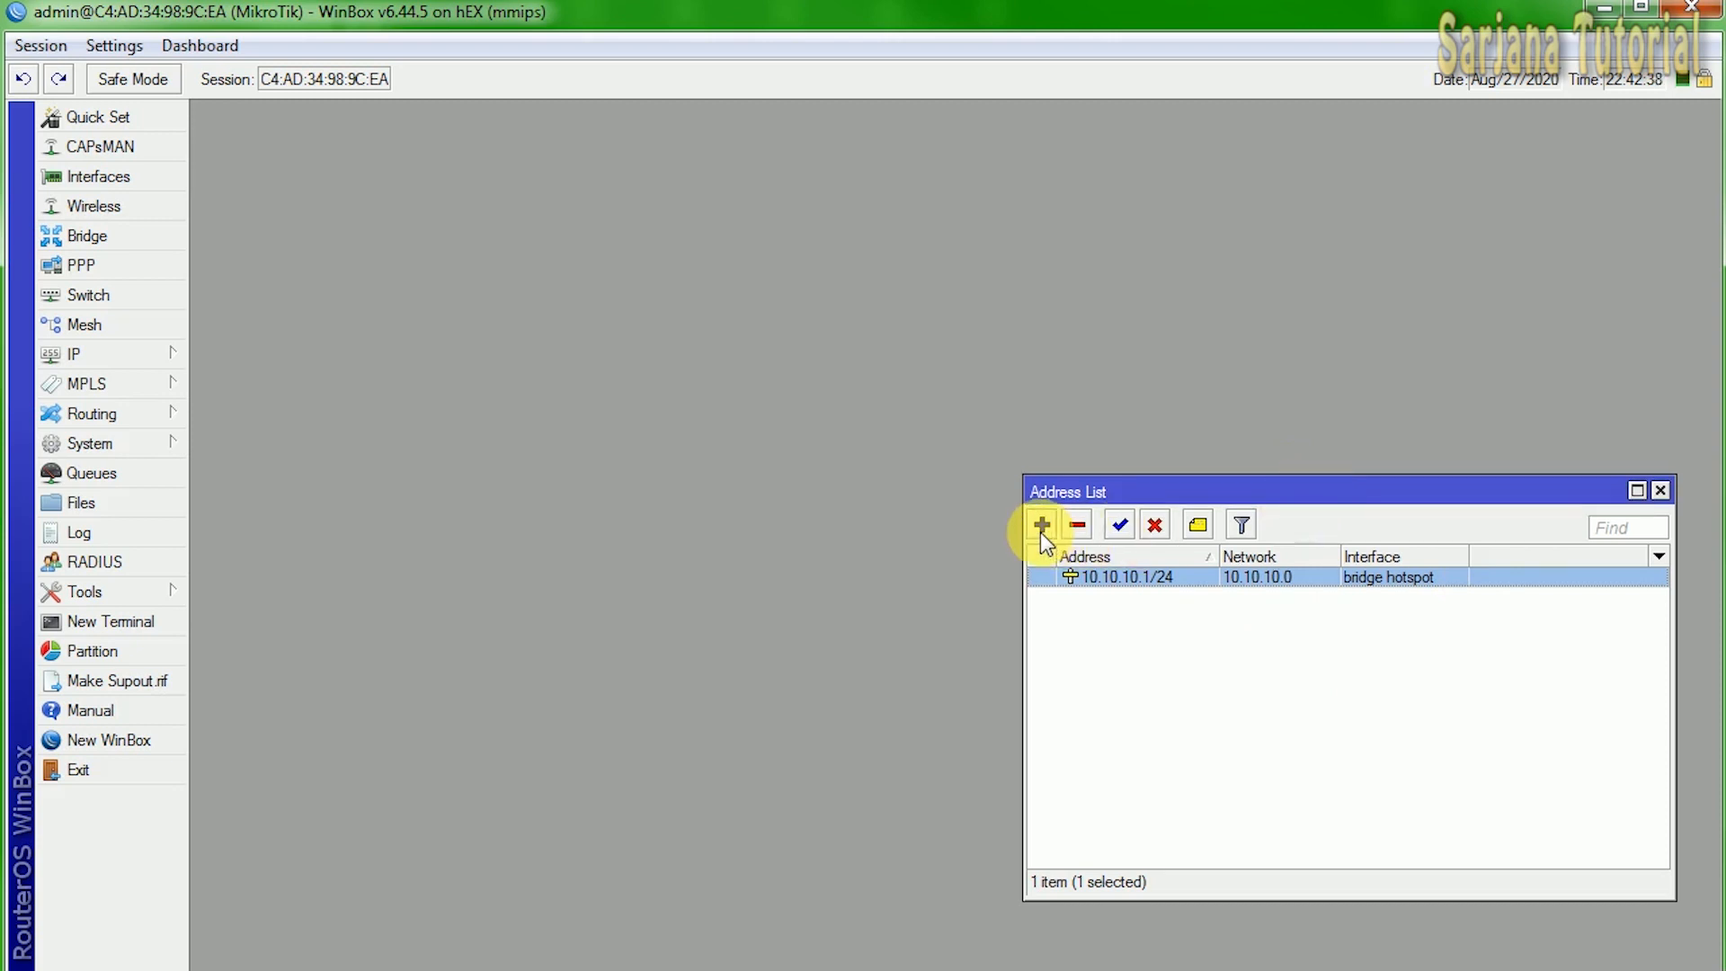
Add address 20.20.20.1/24 on interface ether2 Lan to the Address List.
left_click(1042, 525)
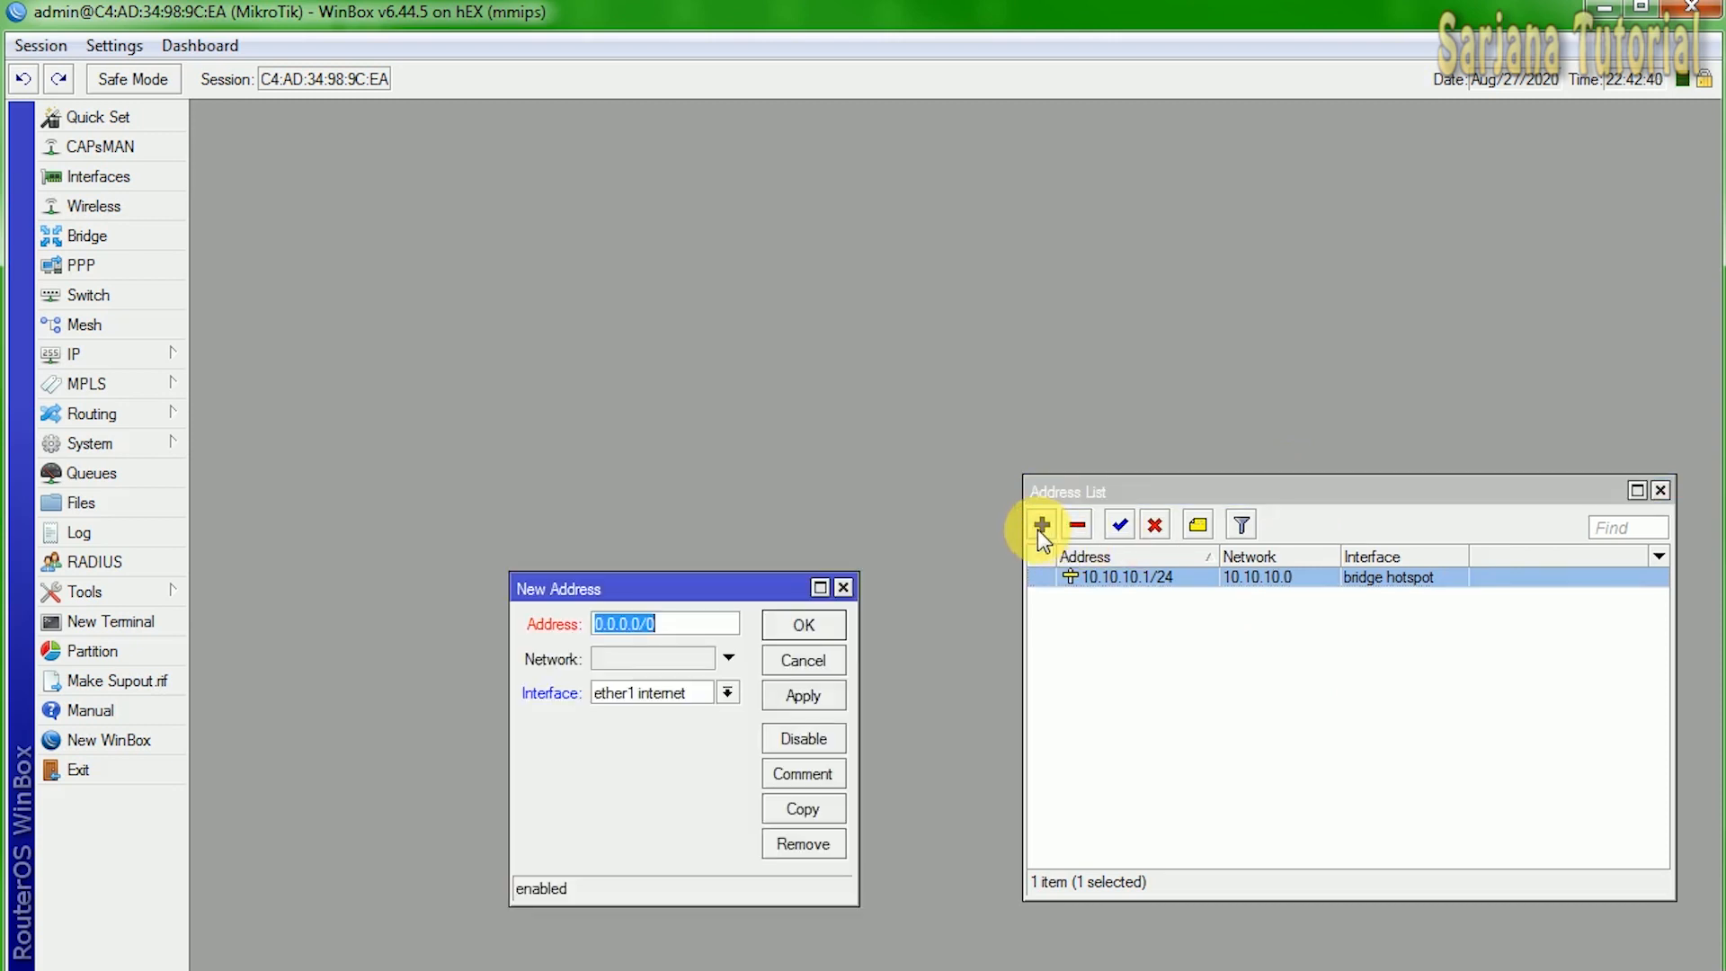
left_click(699, 694)
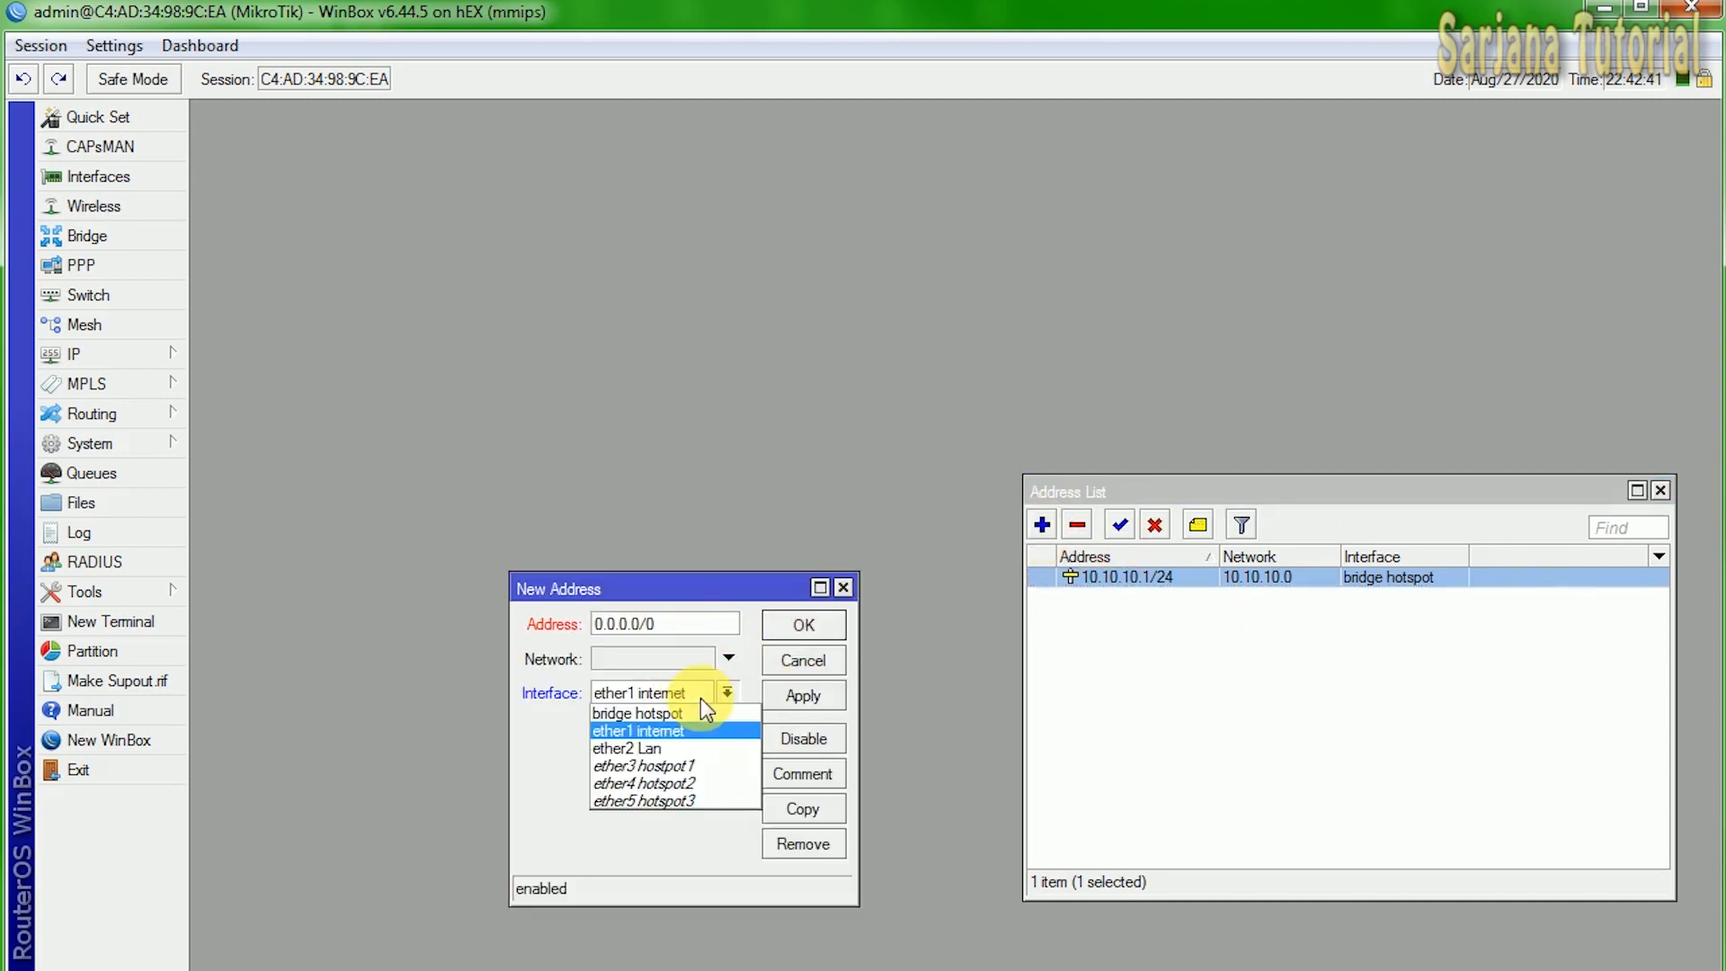
left_click(659, 747)
left_click_drag(701, 625, 530, 625)
type("20.20.20")
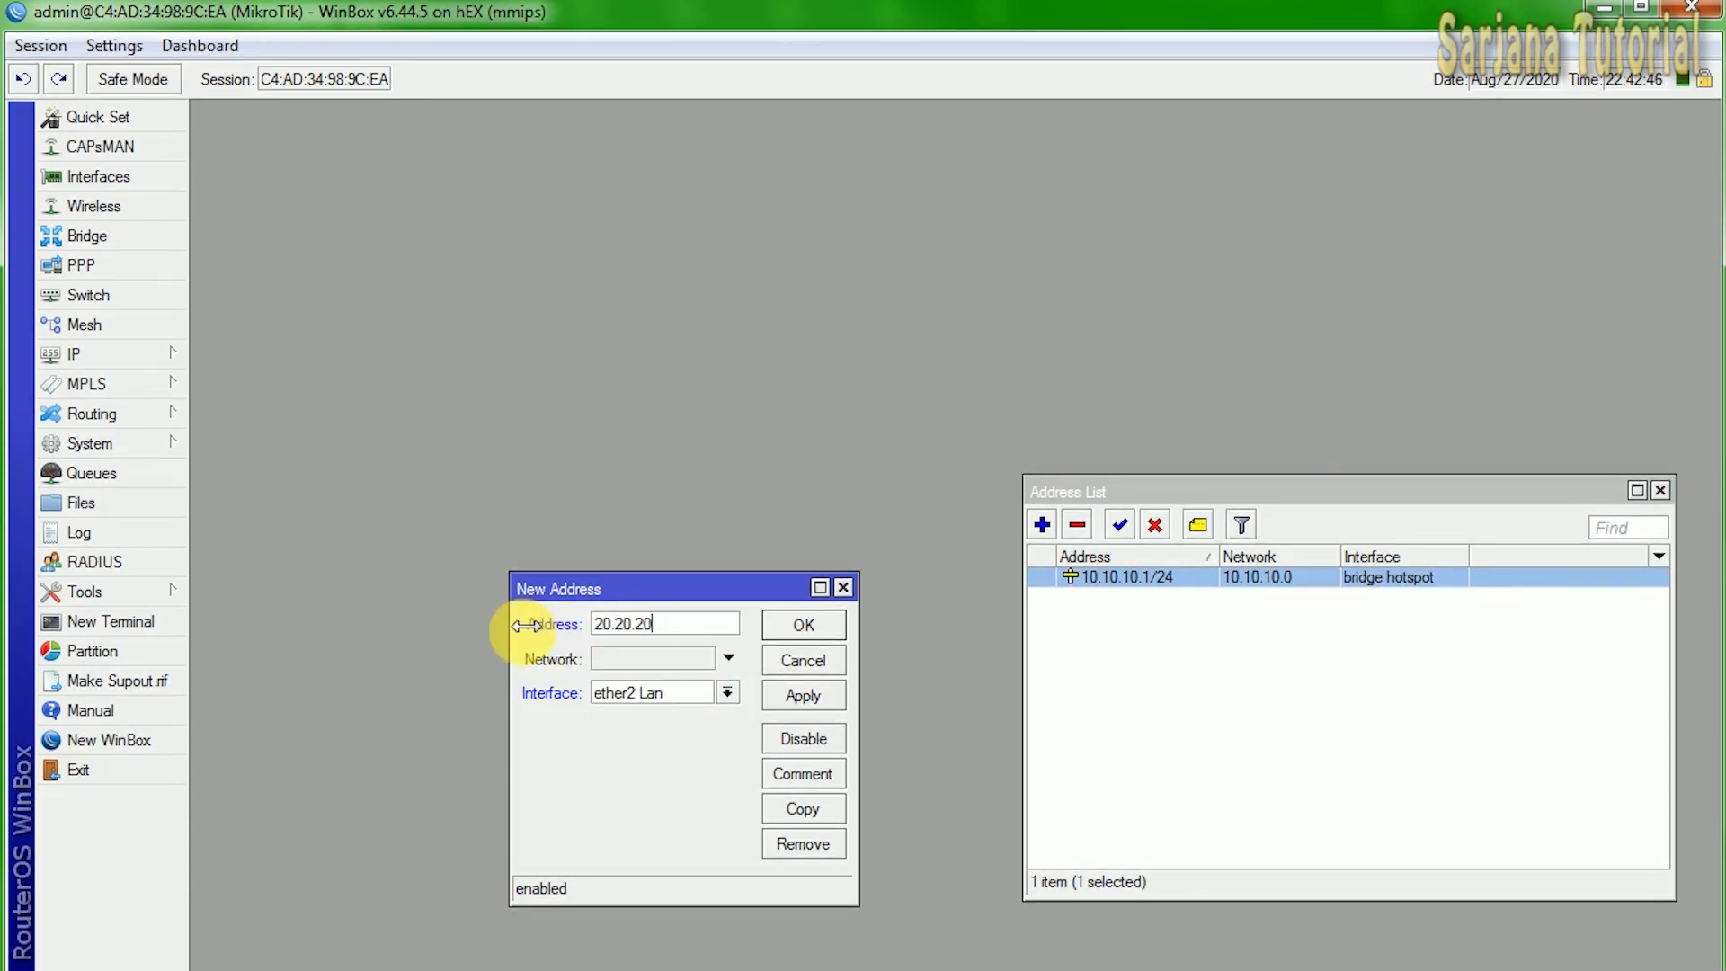
type(".1/24")
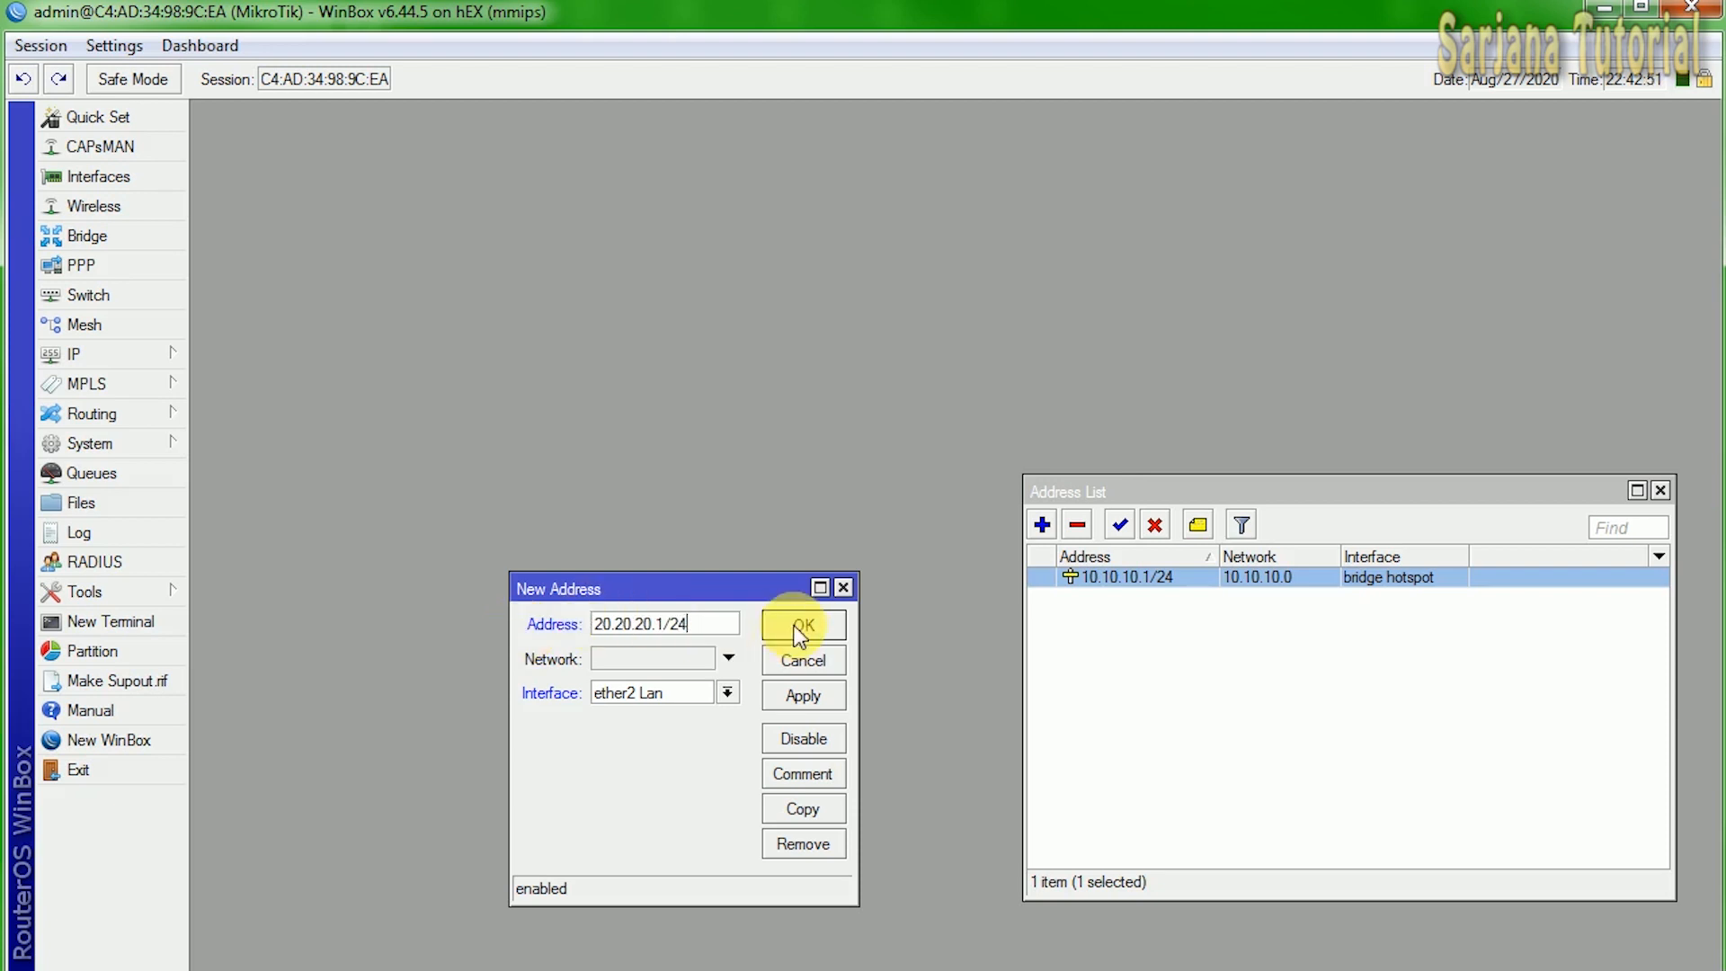
left_click(620, 693)
left_click(616, 705)
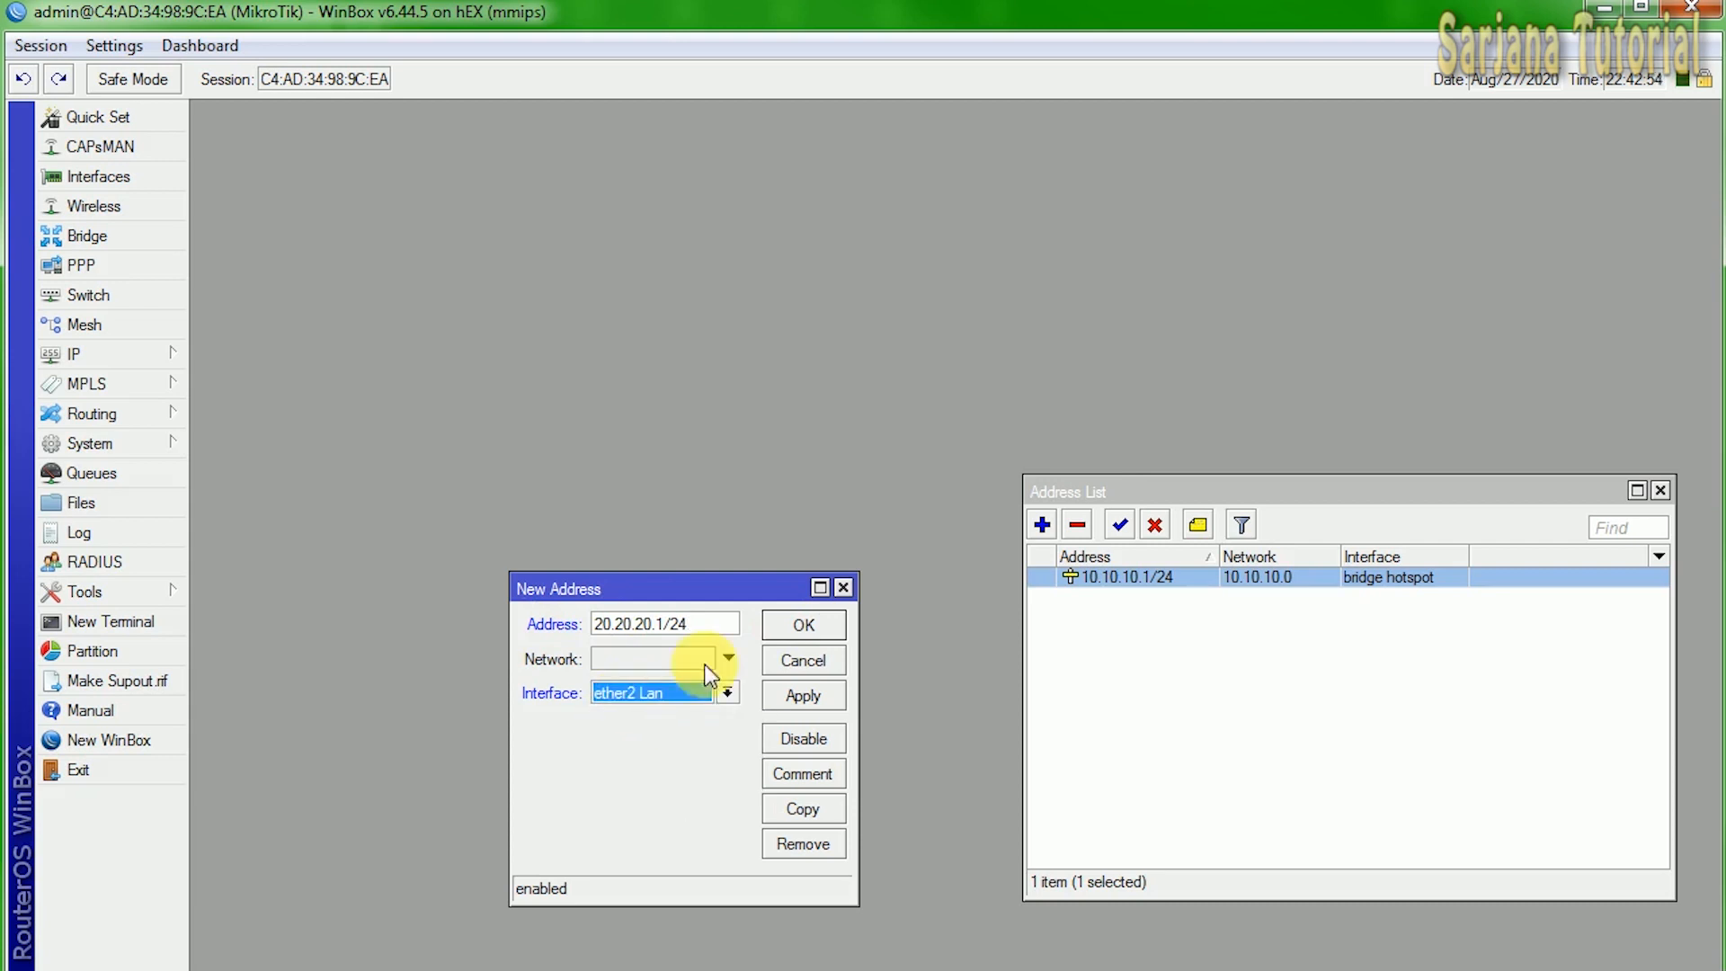
left_click(788, 639)
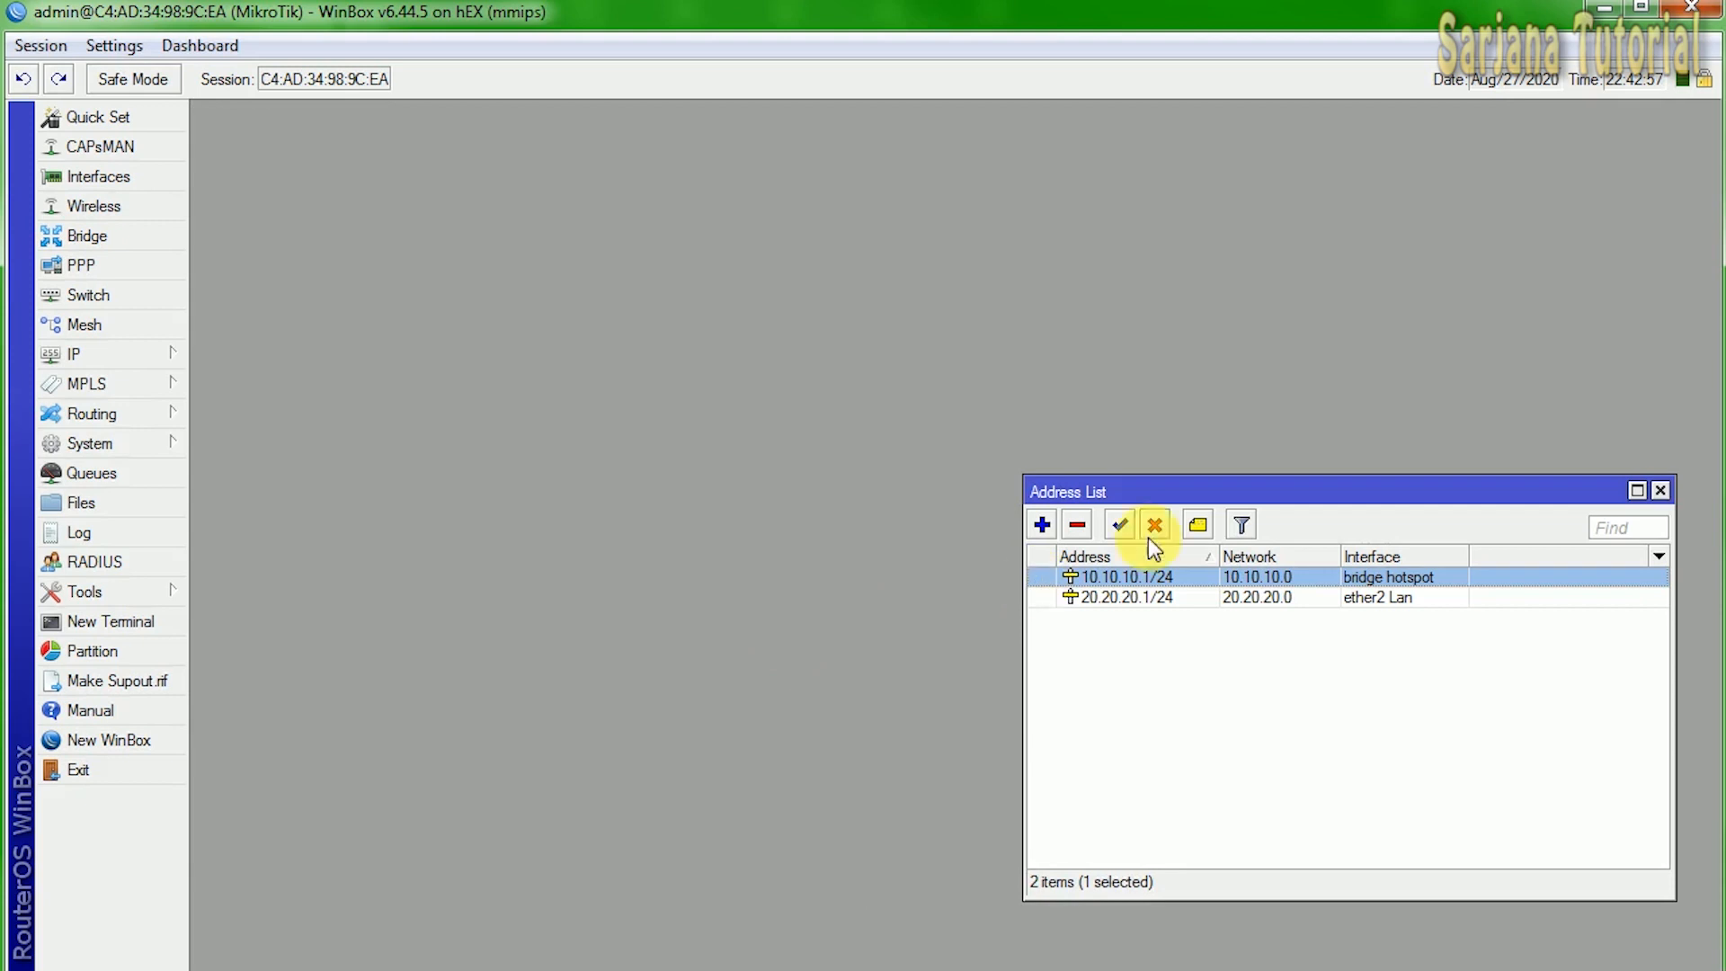
left_click_drag(1238, 484, 1274, 483)
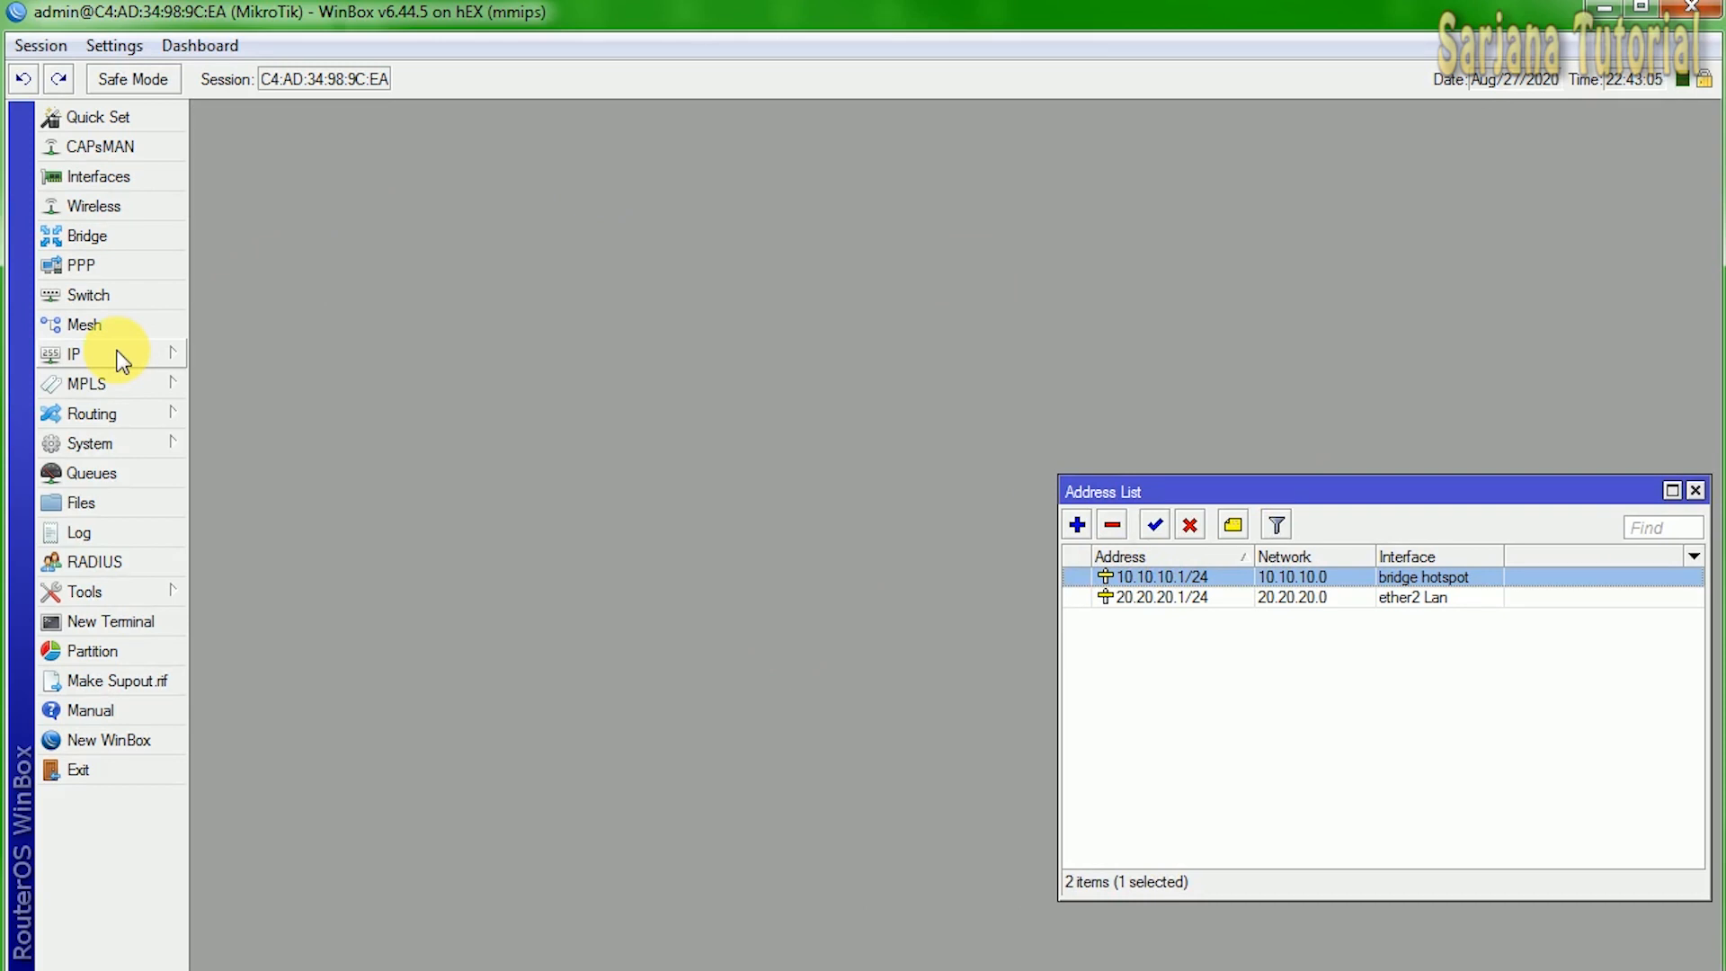
Create a DHCP client on ether1 internet with Add Default Route left at yes.
left_click(123, 360)
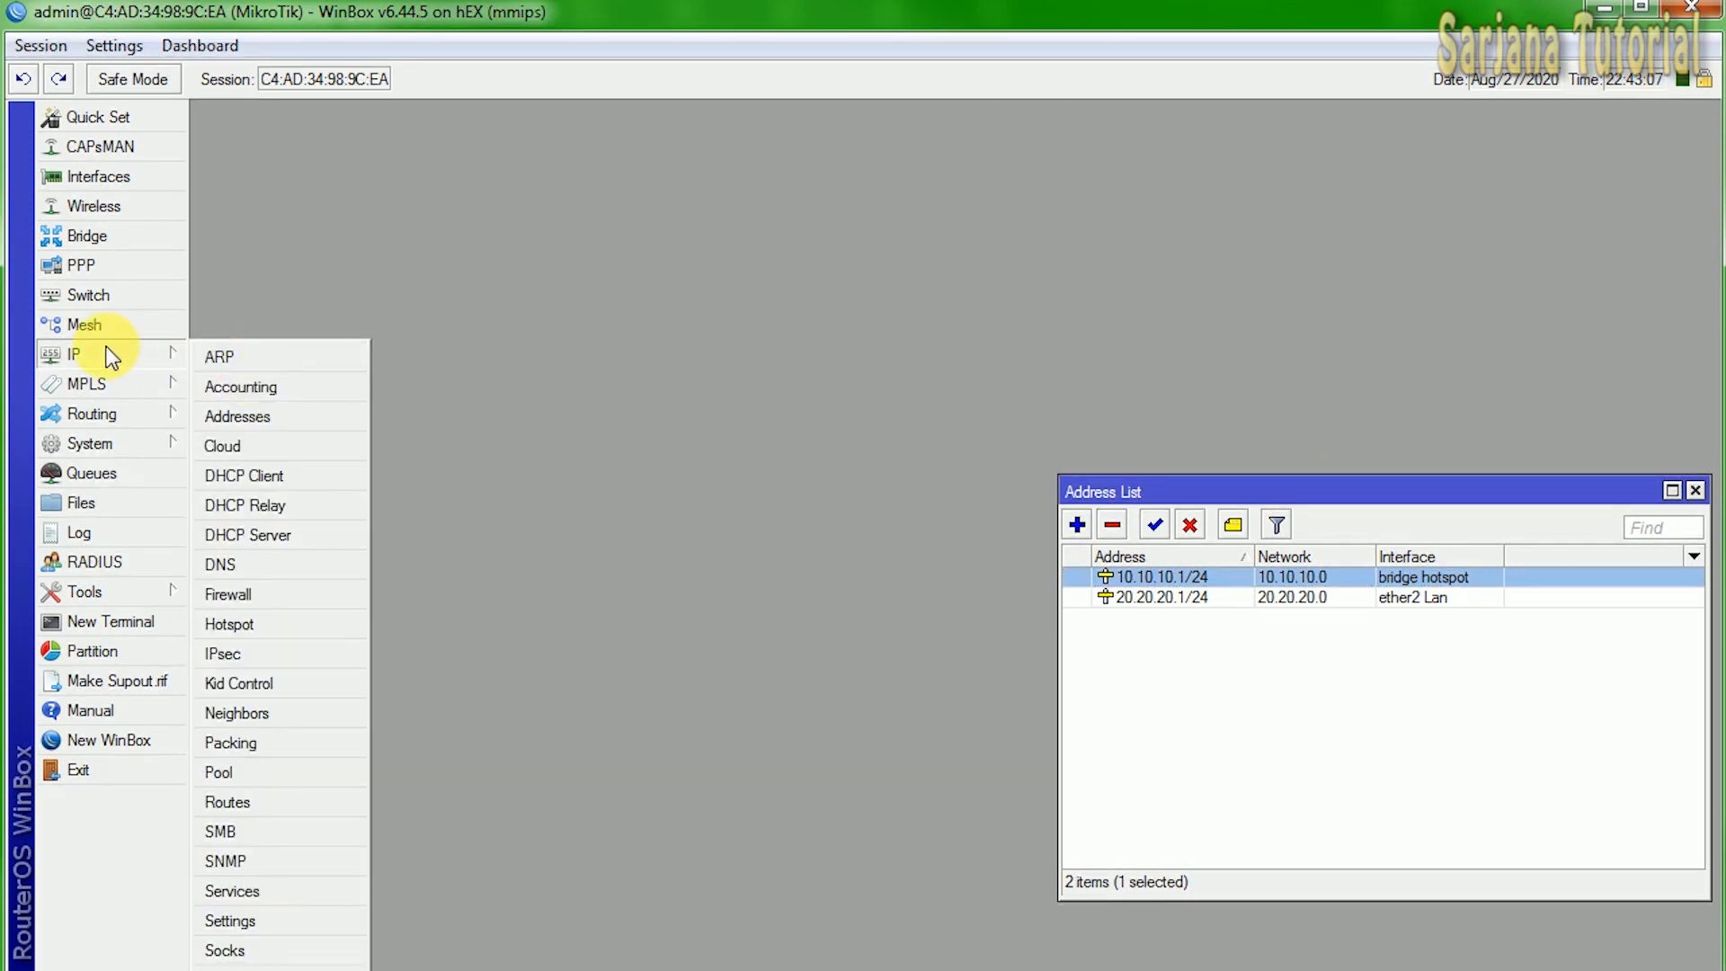
left_click(262, 475)
left_click_drag(778, 326, 437, 423)
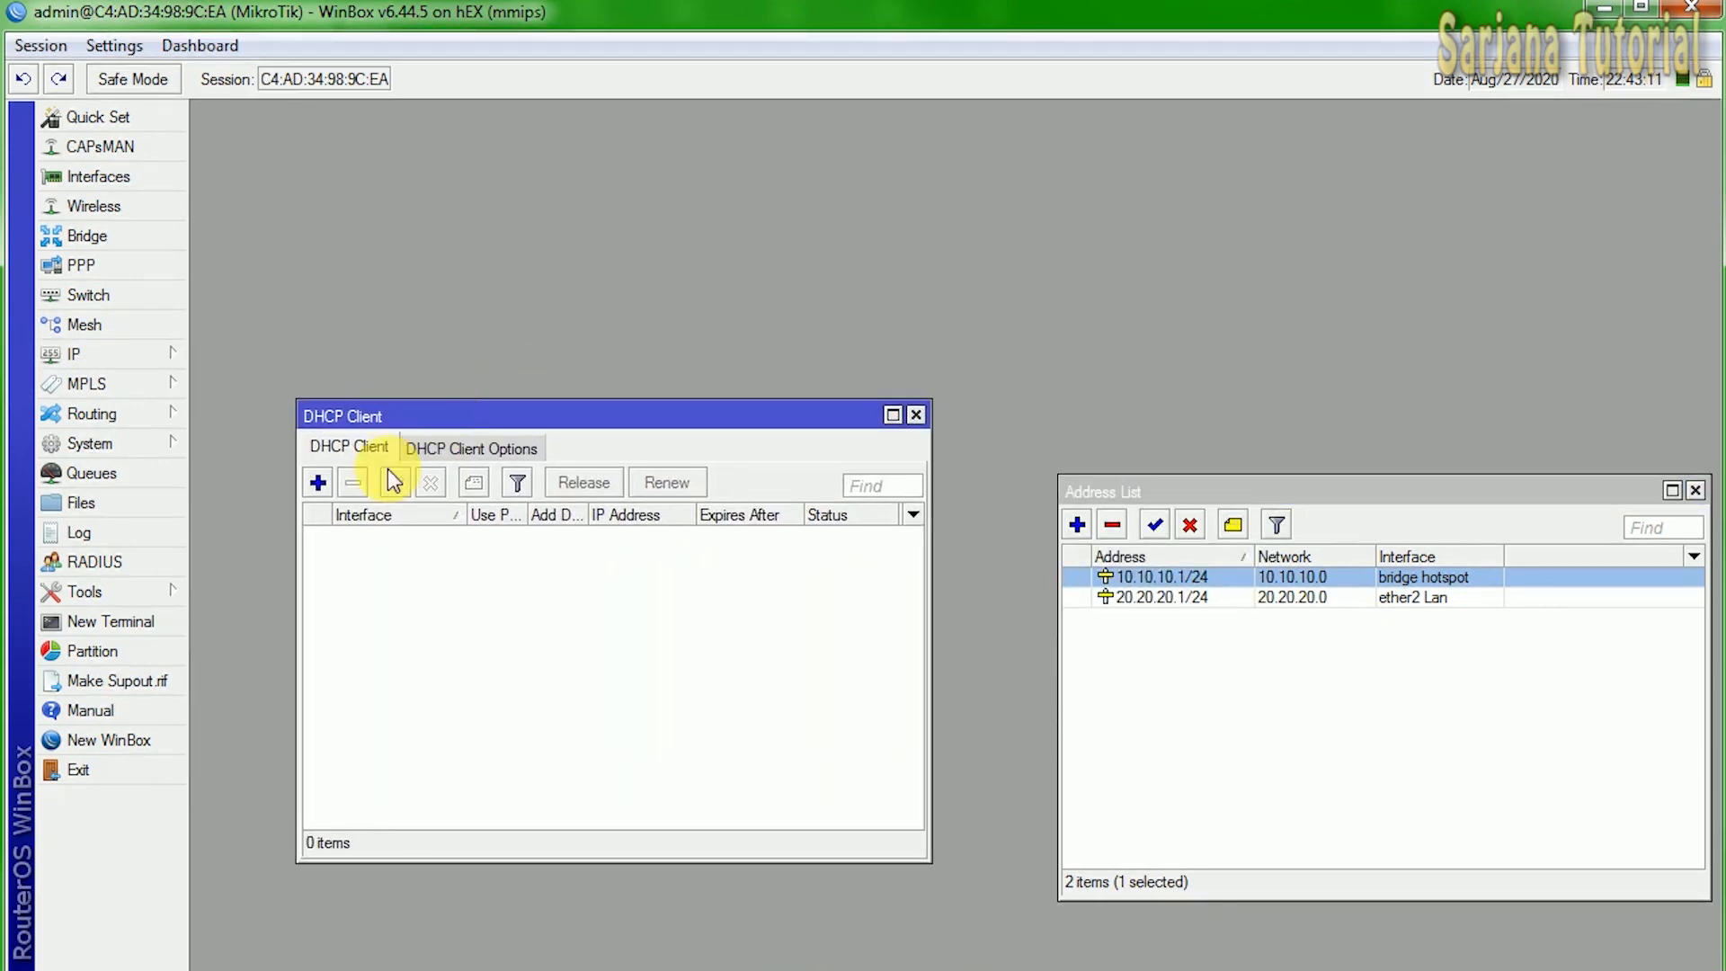
left_click(317, 483)
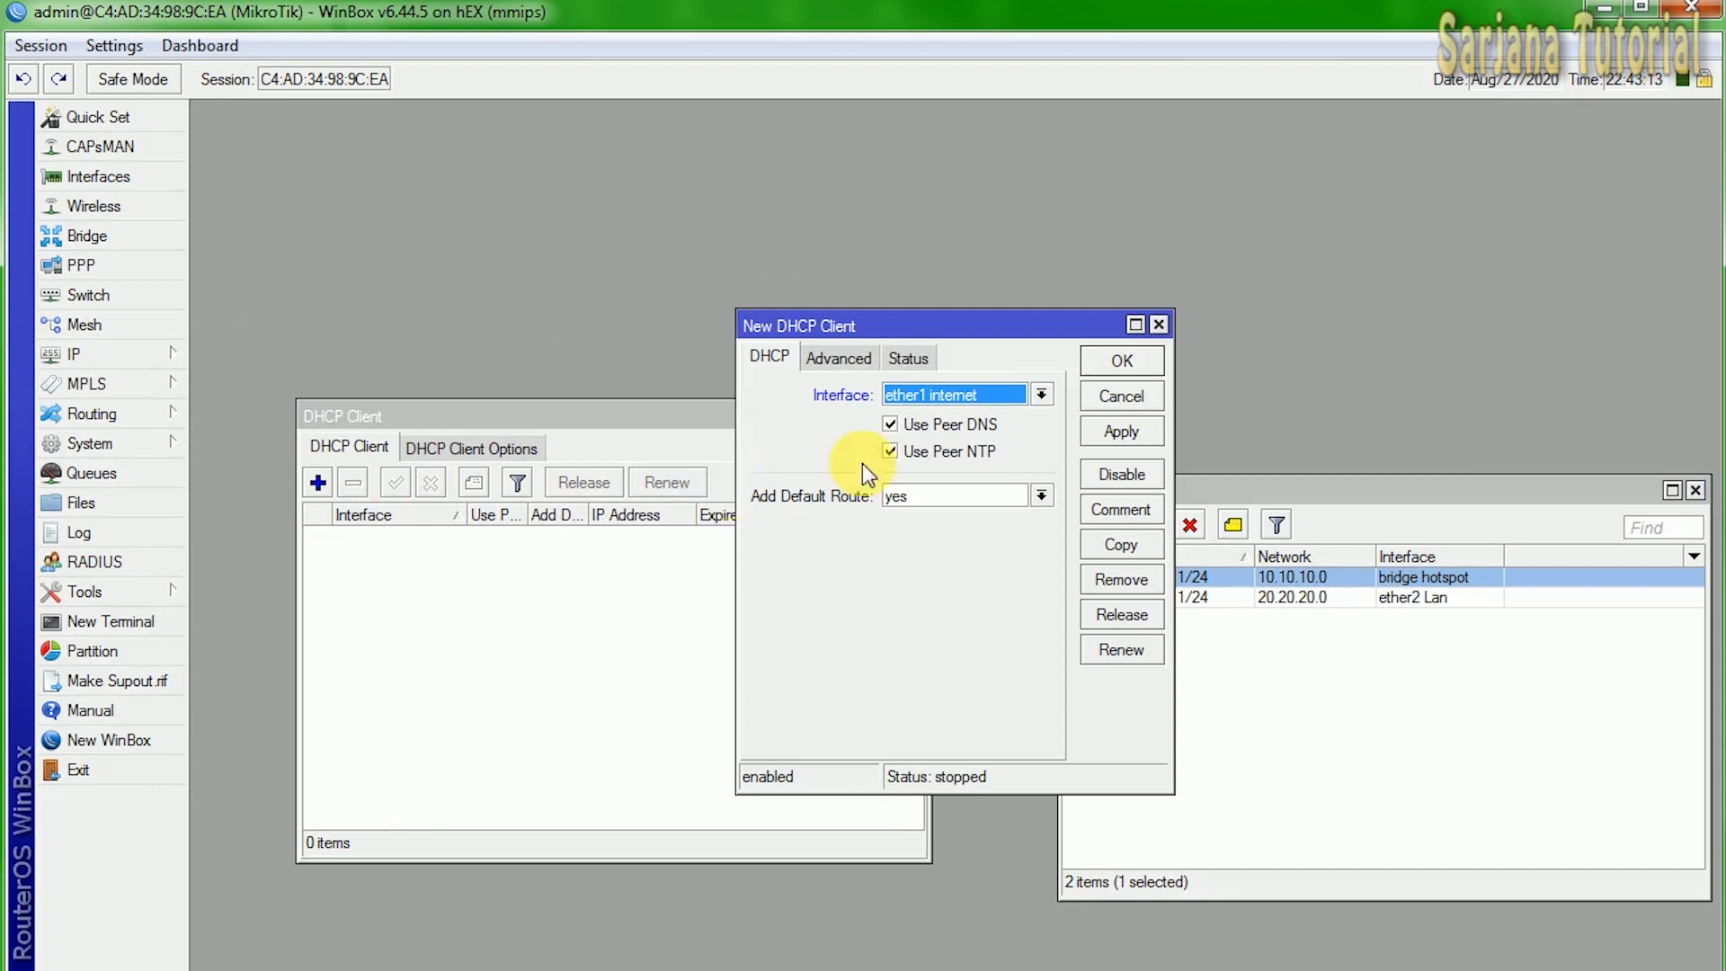
left_click(1025, 400)
left_click(936, 407)
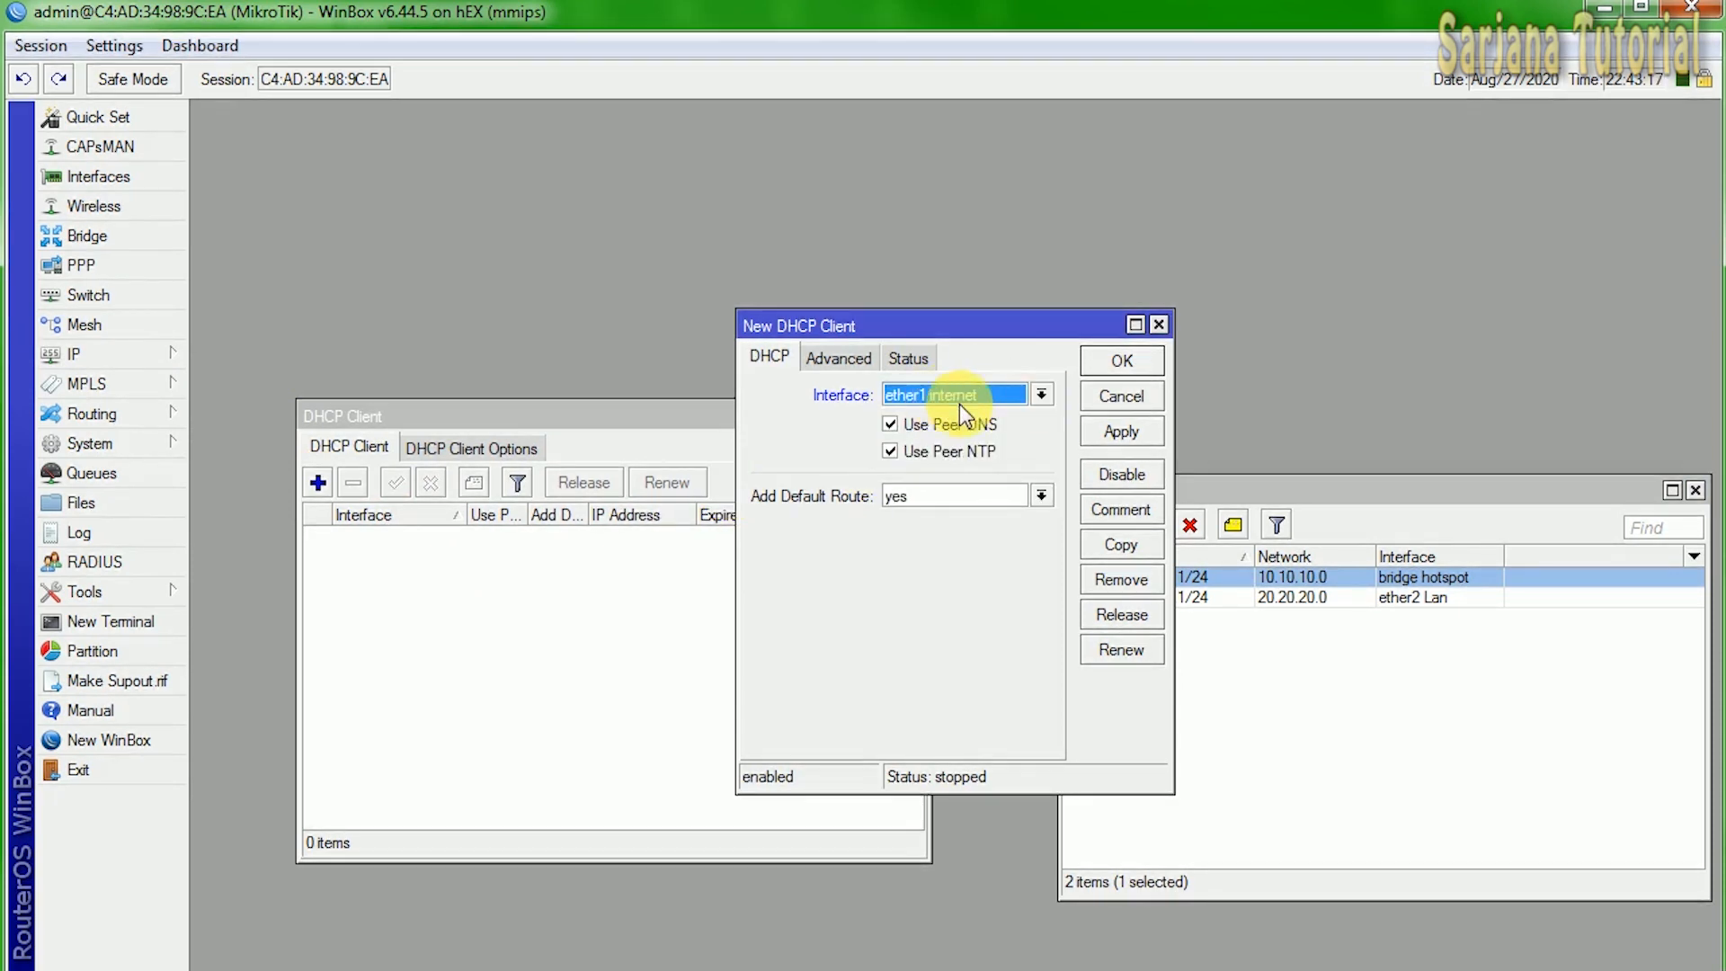
left_click(1005, 495)
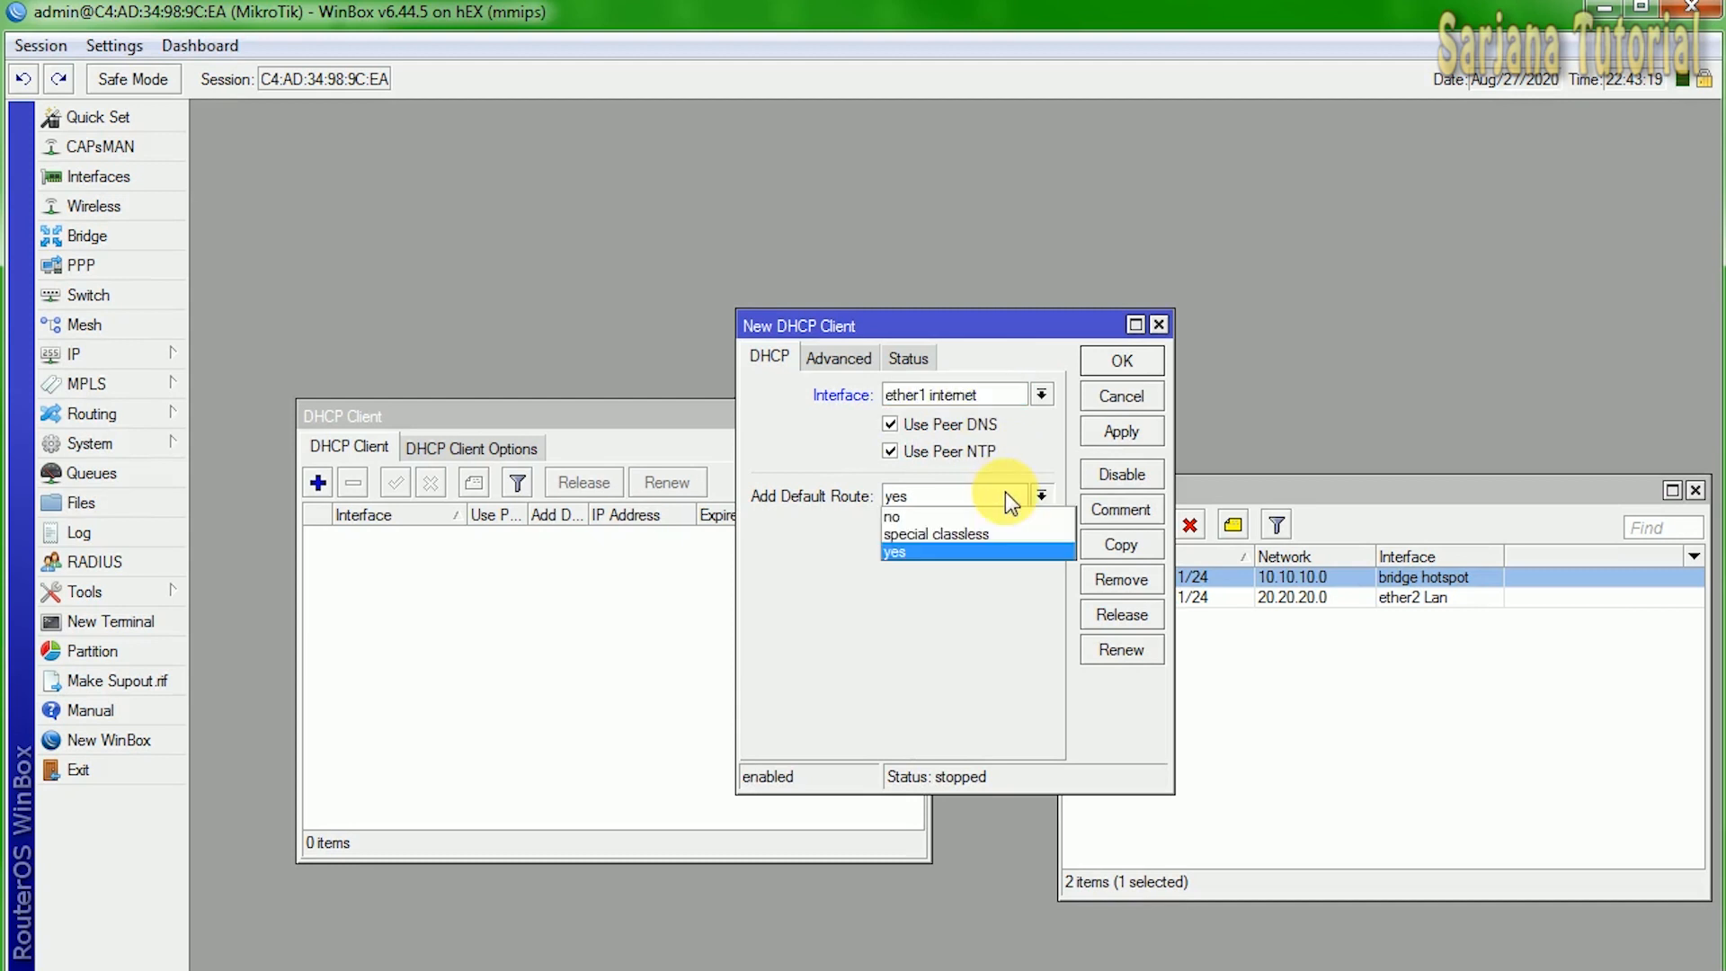
left_click(1005, 495)
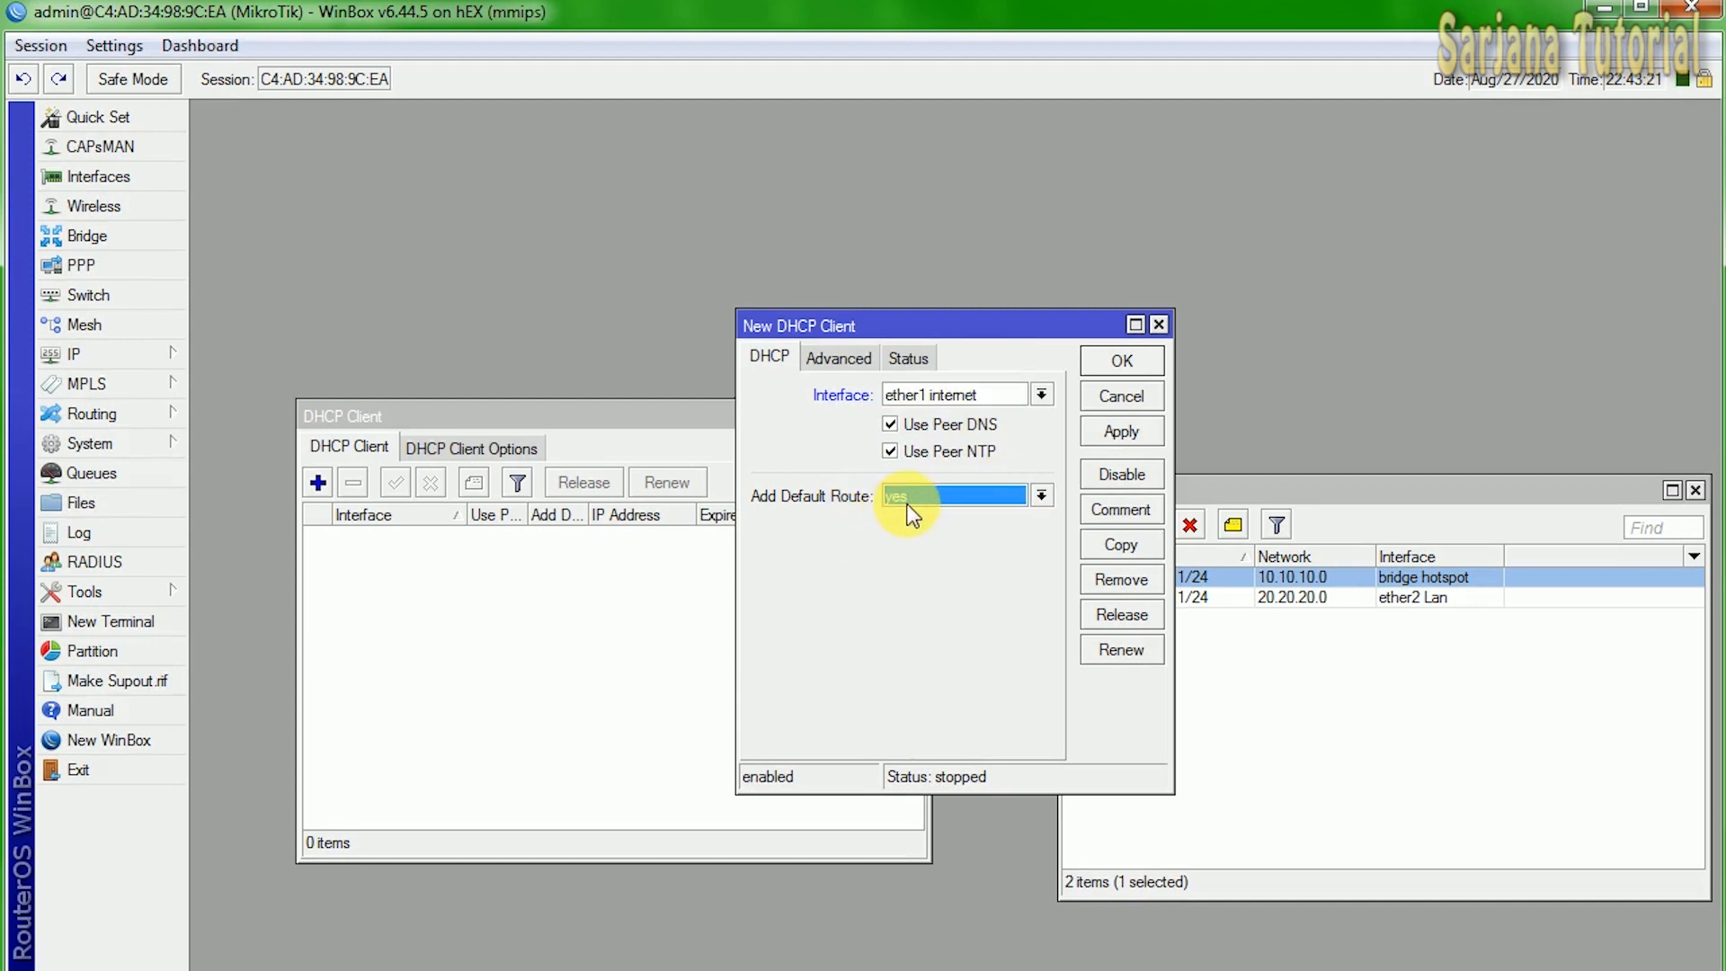
left_click(1124, 364)
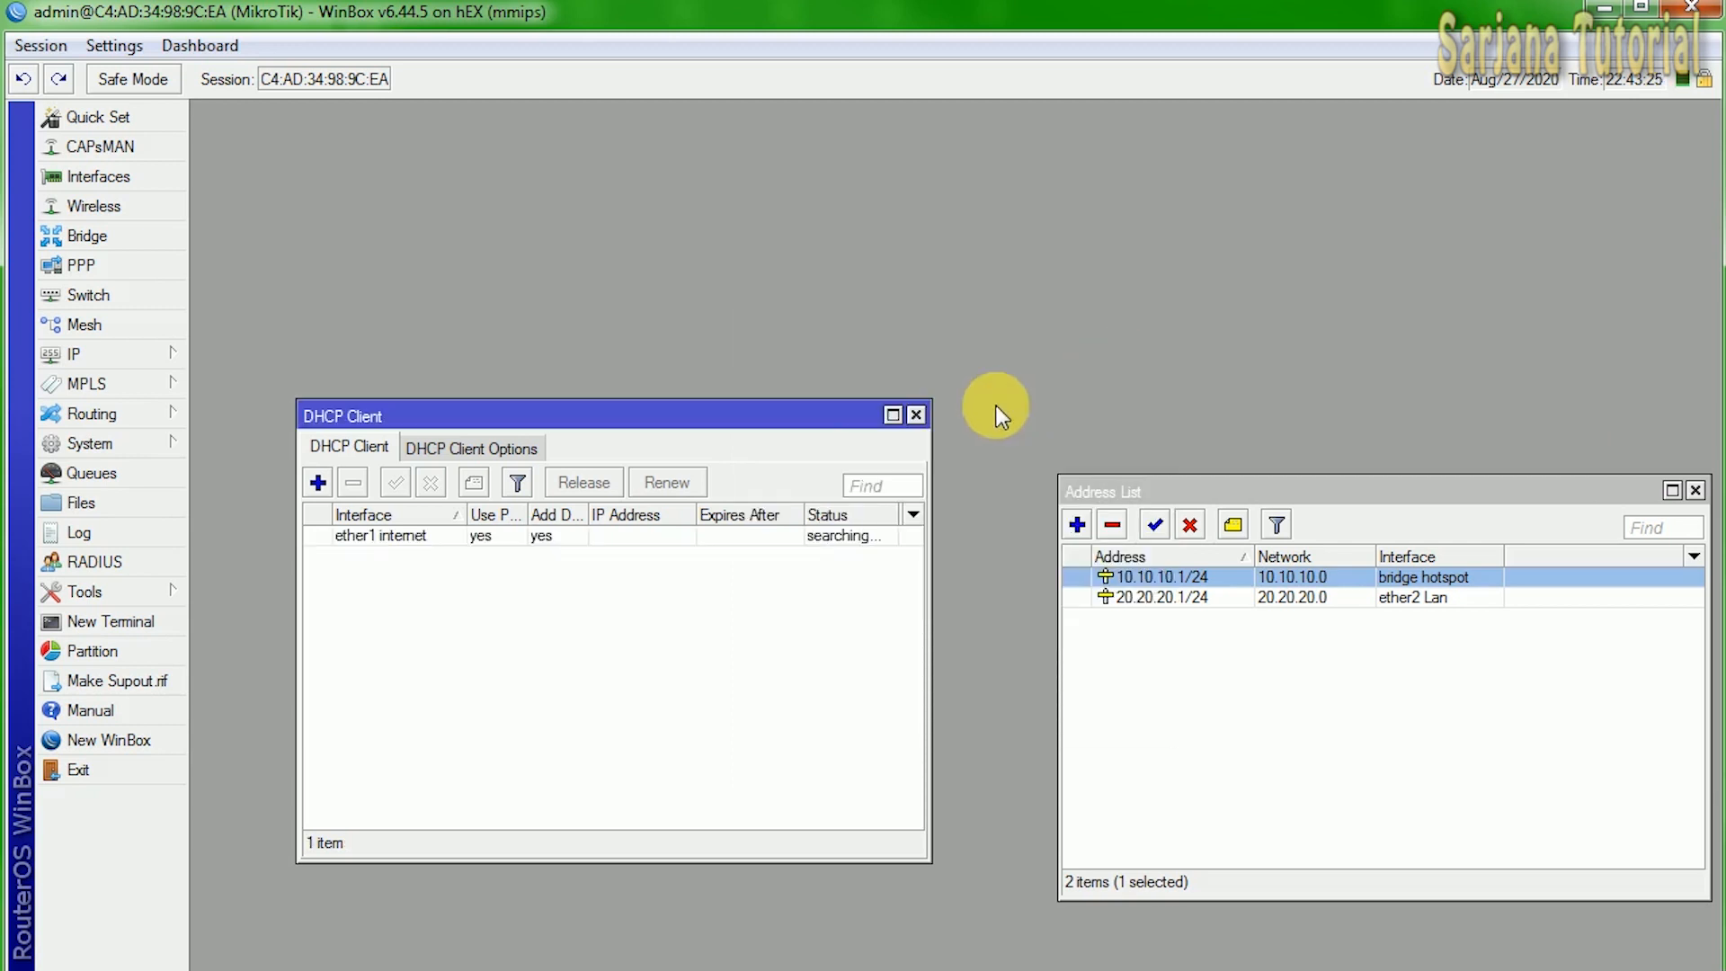
Widen the DHCP Client list to show the bound address 192.168.5.115/24.
left_click_drag(941, 569, 1214, 559)
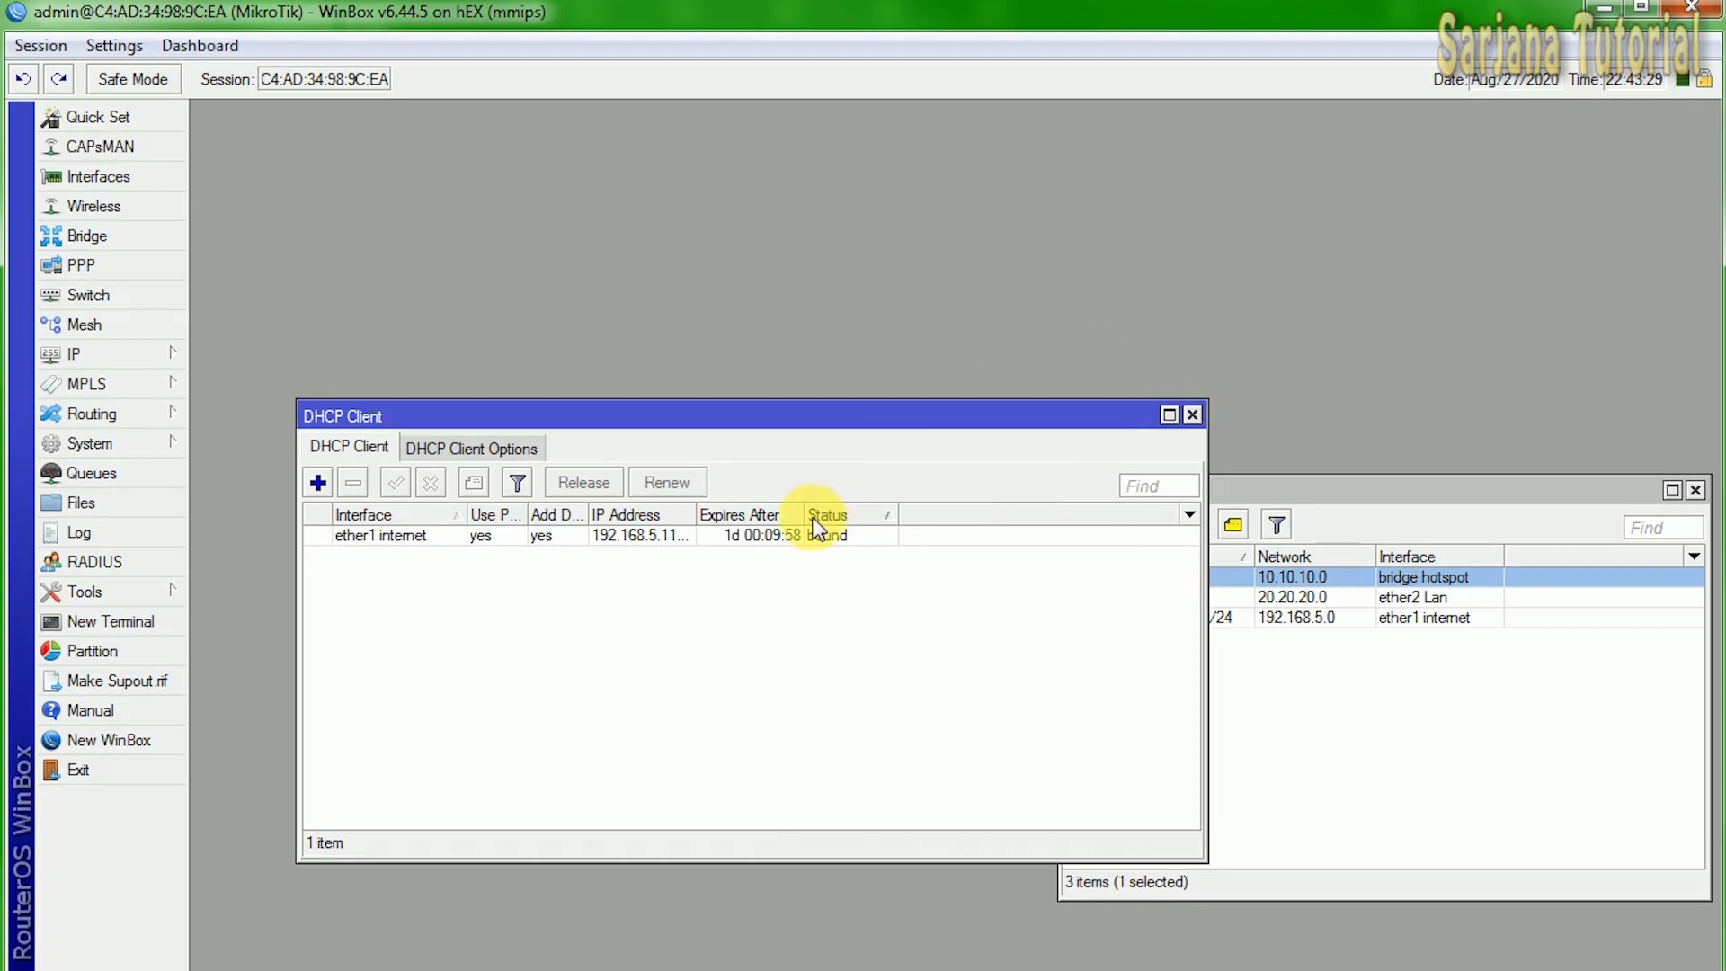
left_click_drag(806, 516, 841, 519)
left_click_drag(697, 519, 771, 518)
left_click(699, 537)
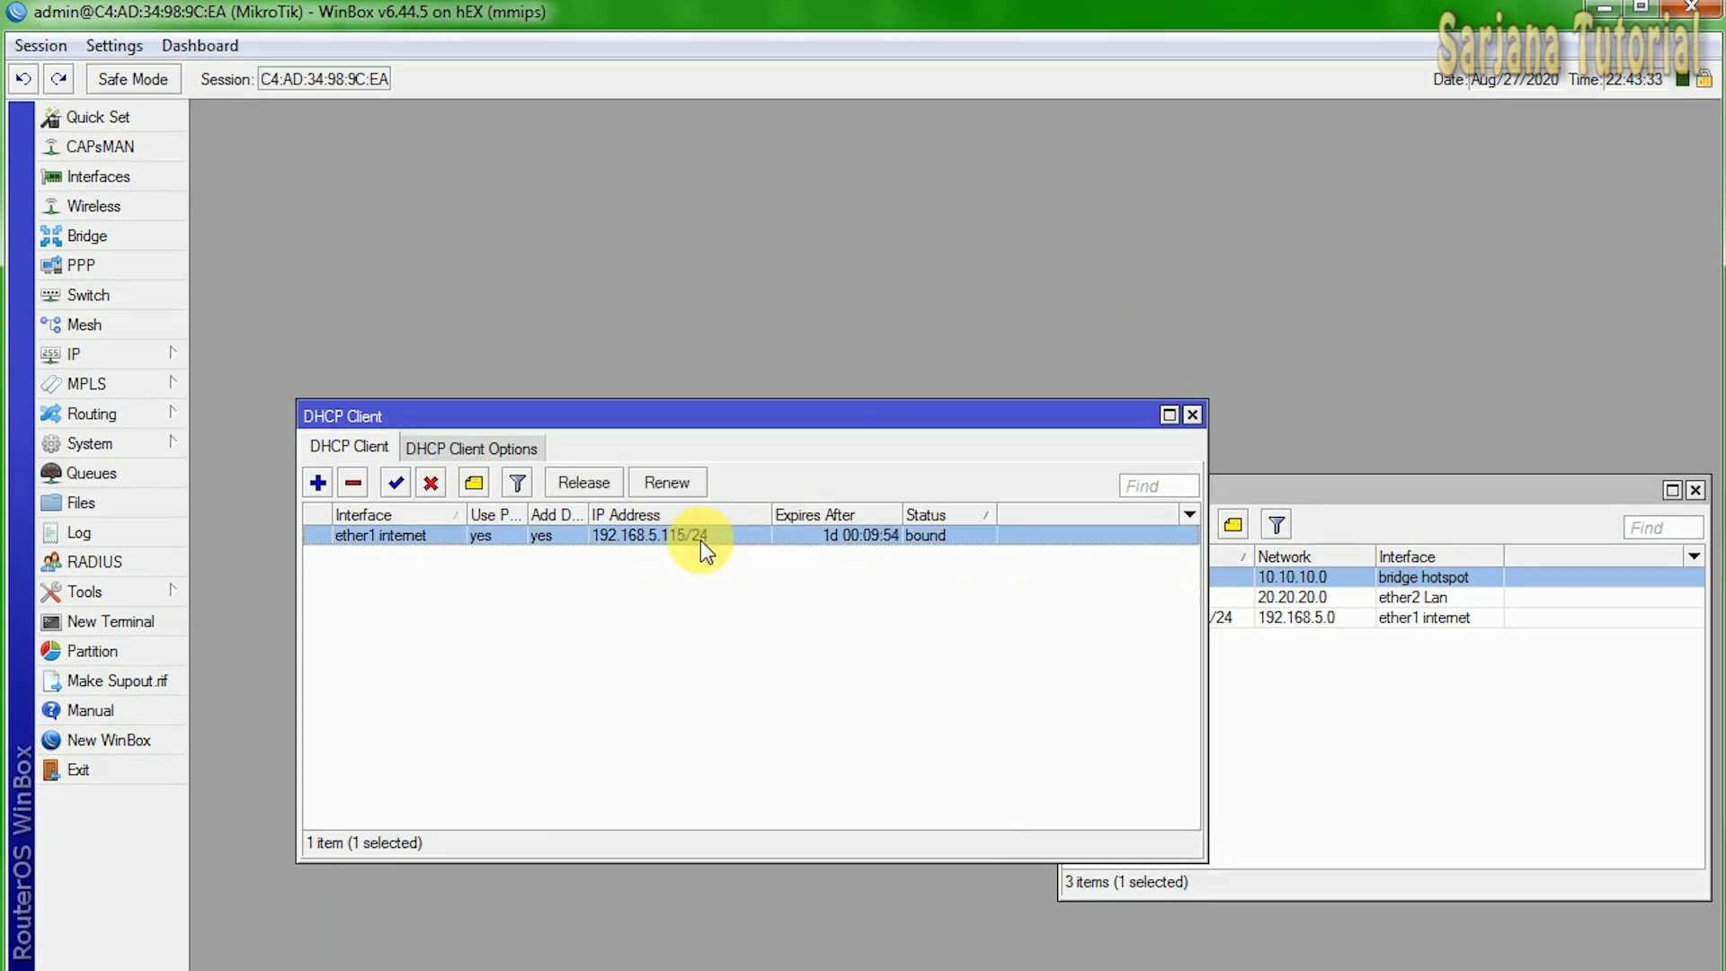
left_click_drag(699, 418, 684, 302)
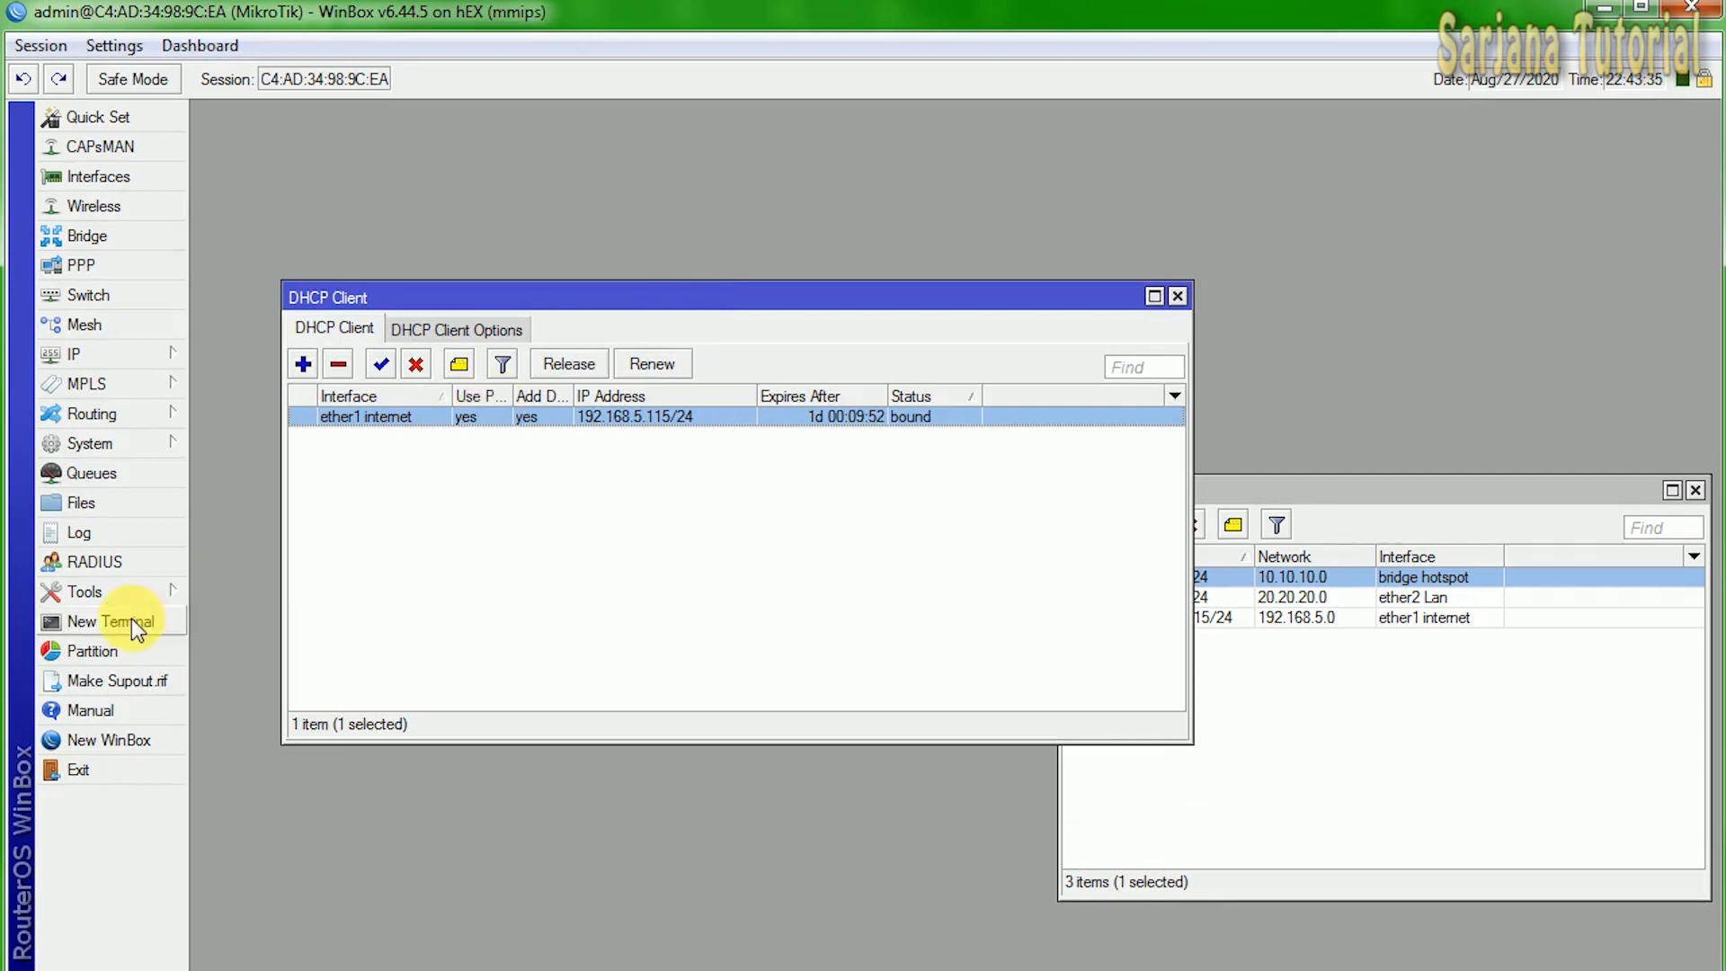
left_click(131, 620)
Run 'ping 8.8.8.8' in the router terminal and watch the steady replies.
left_click_drag(868, 293, 605, 416)
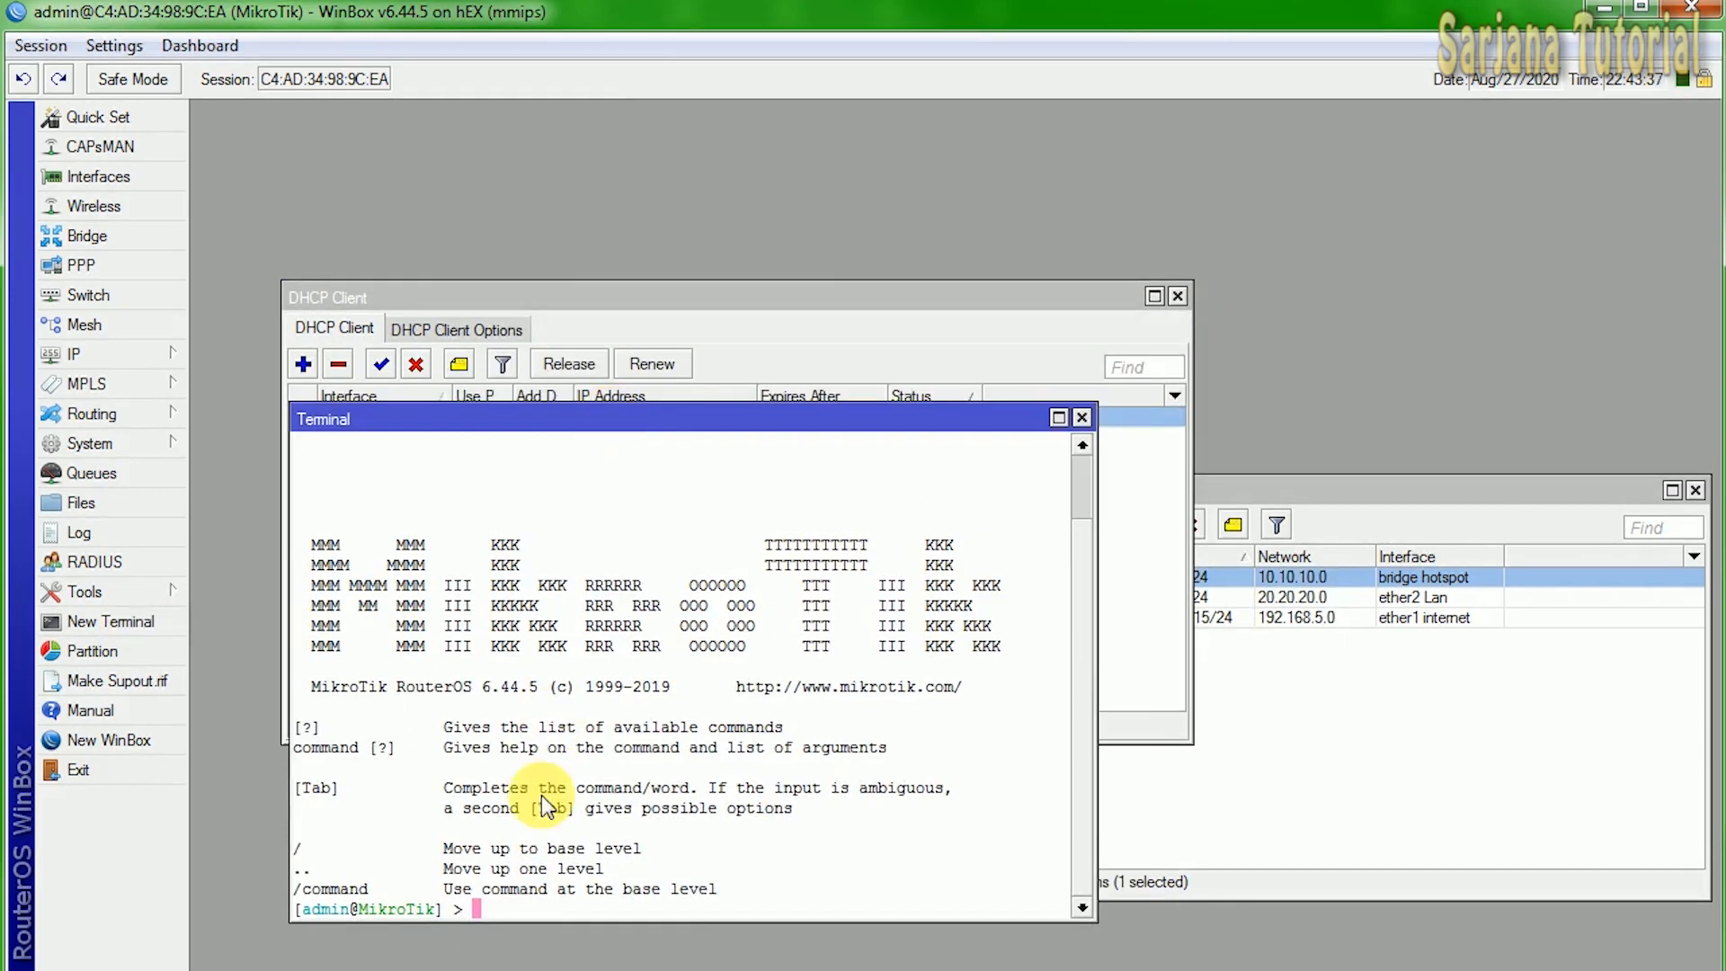
type("ping 8")
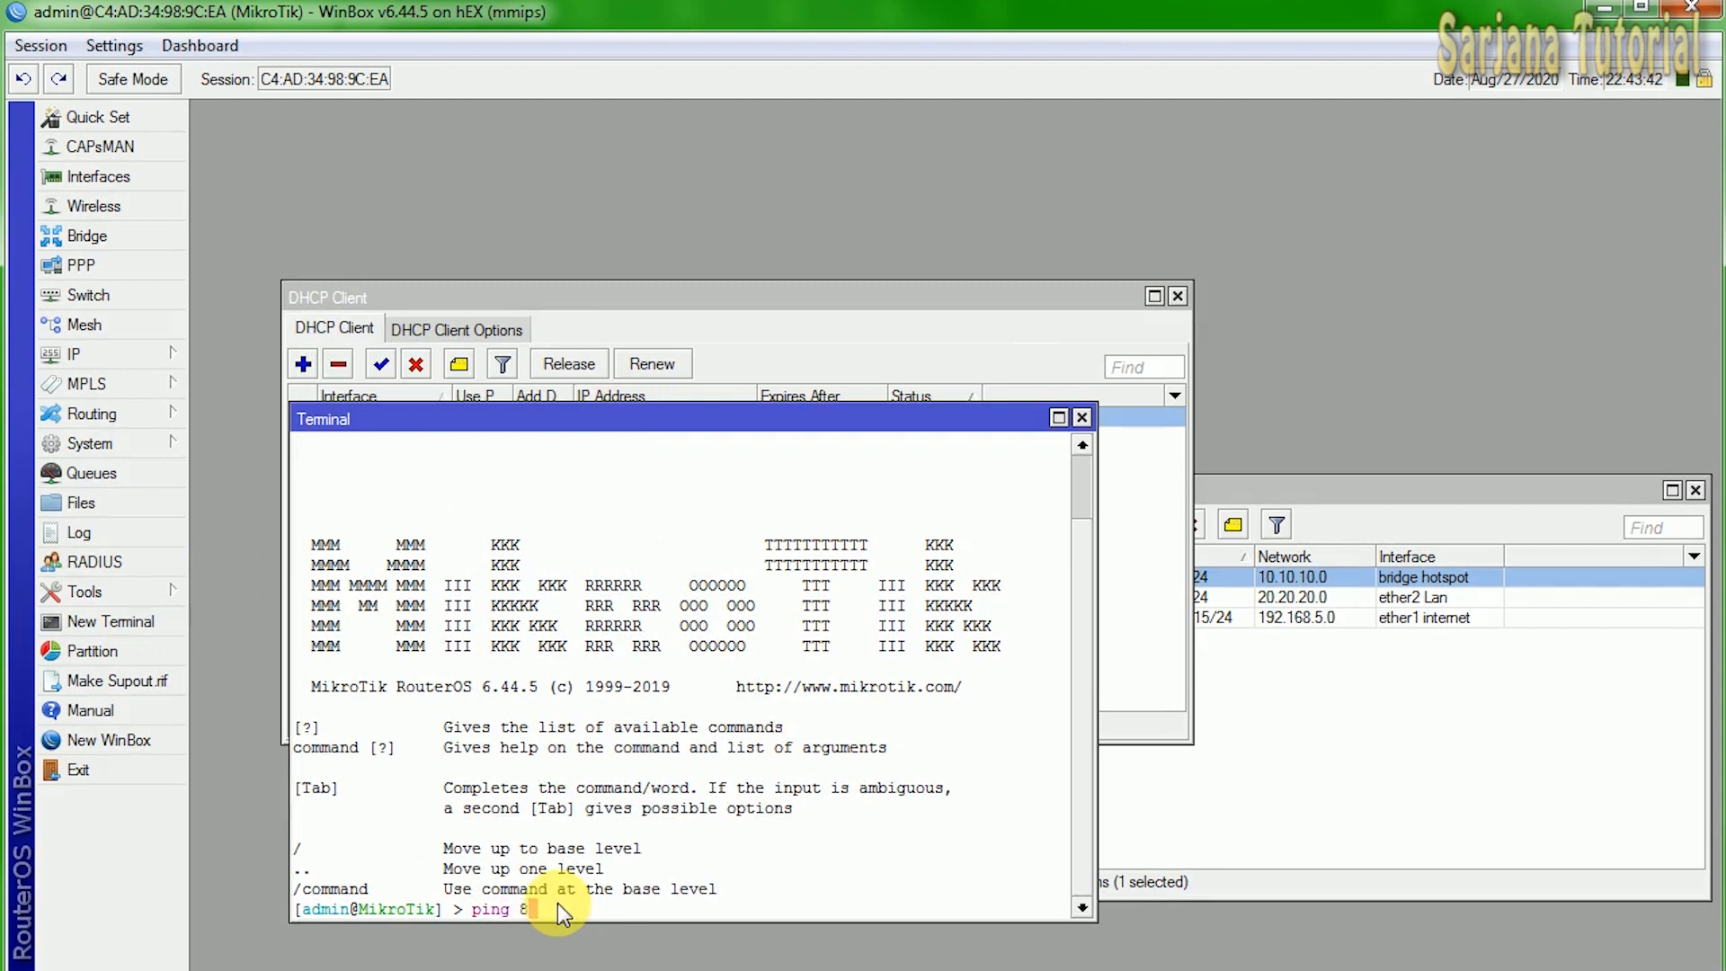
type(".8.8.8")
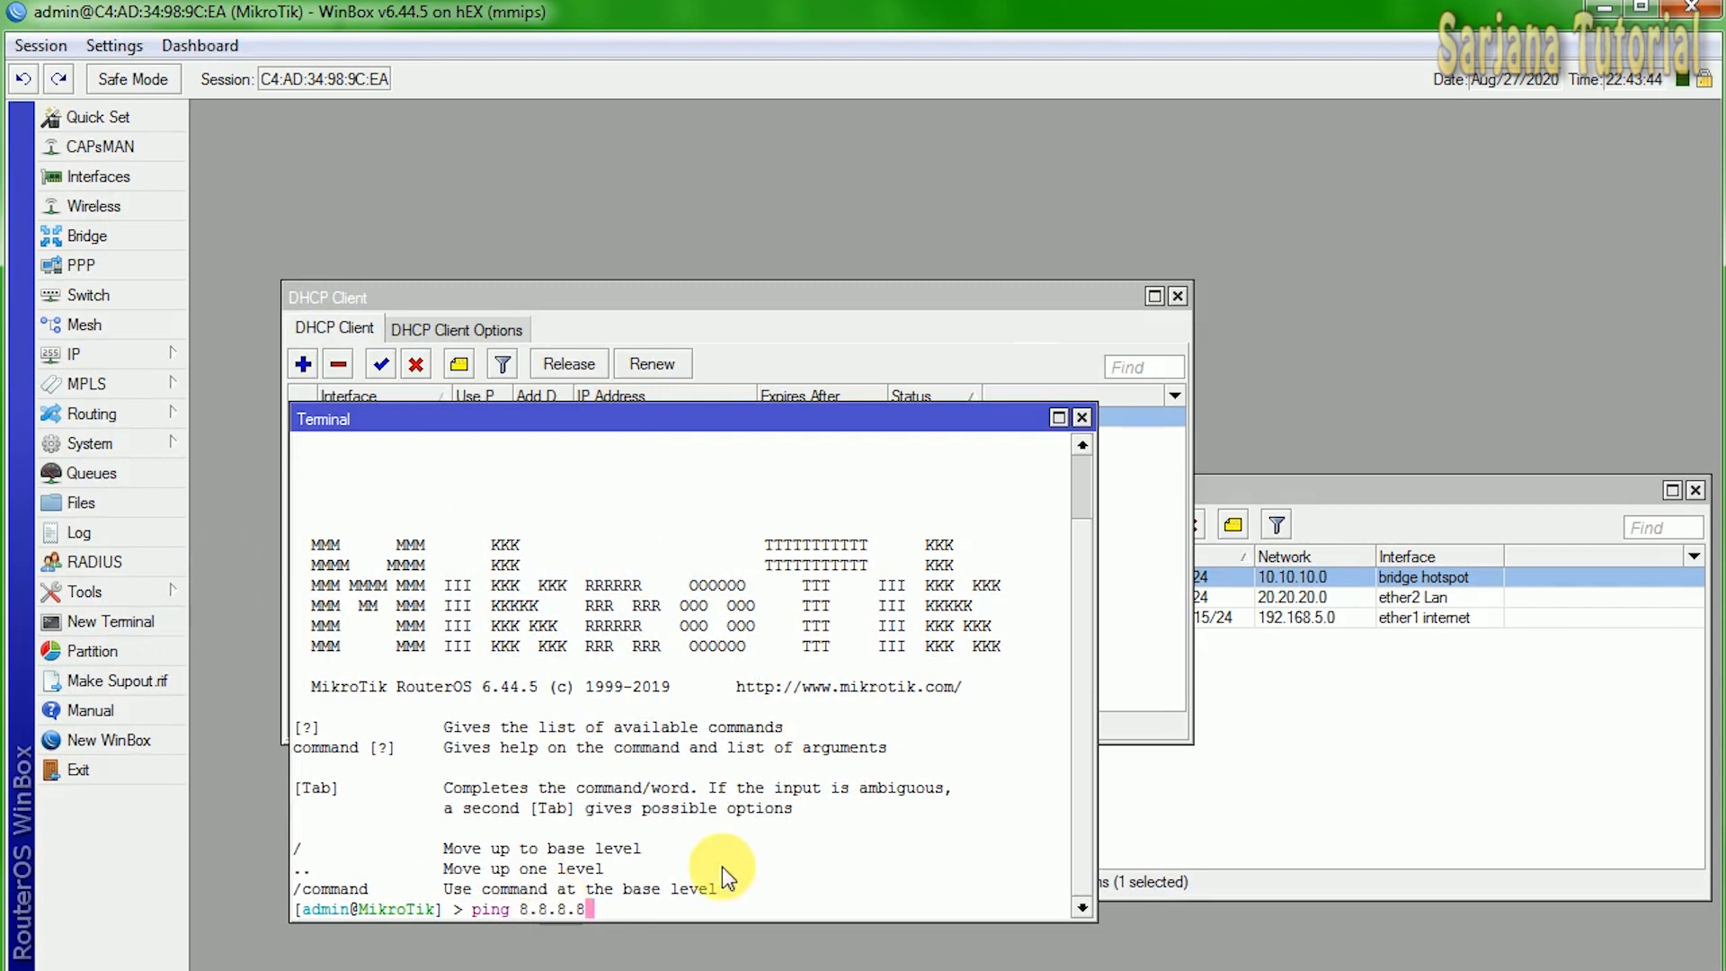
key("Return")
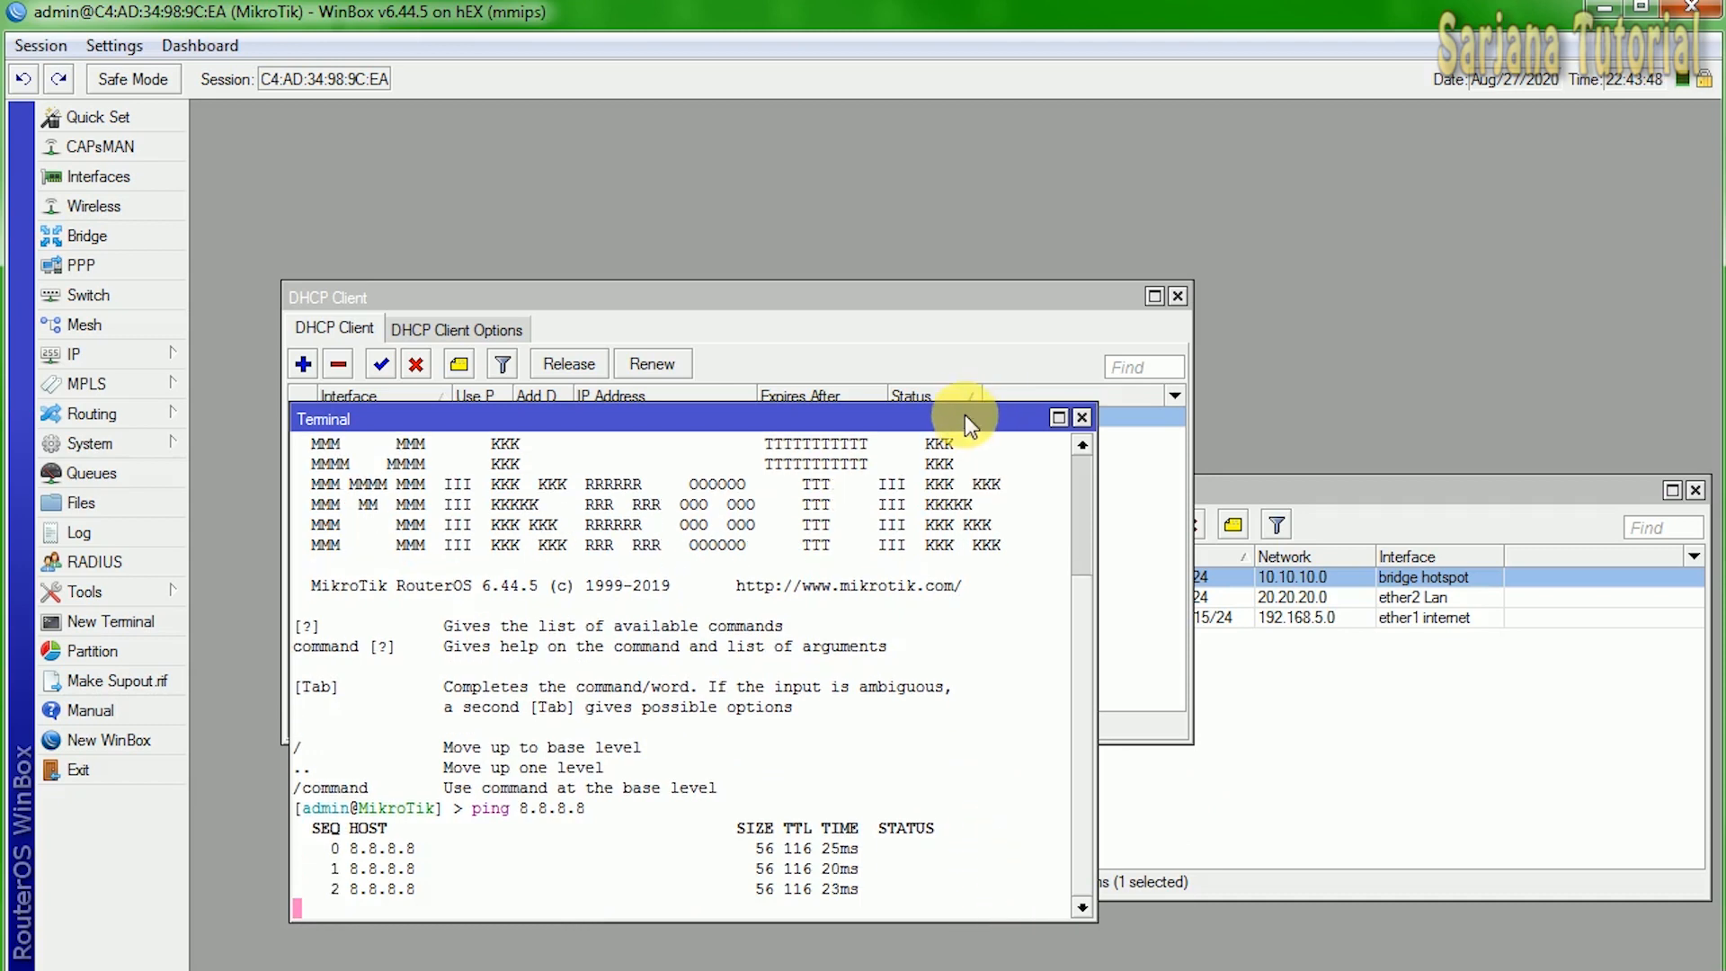
left_click_drag(966, 405, 1228, 128)
left_click(993, 296)
left_click_drag(467, 340, 414, 358)
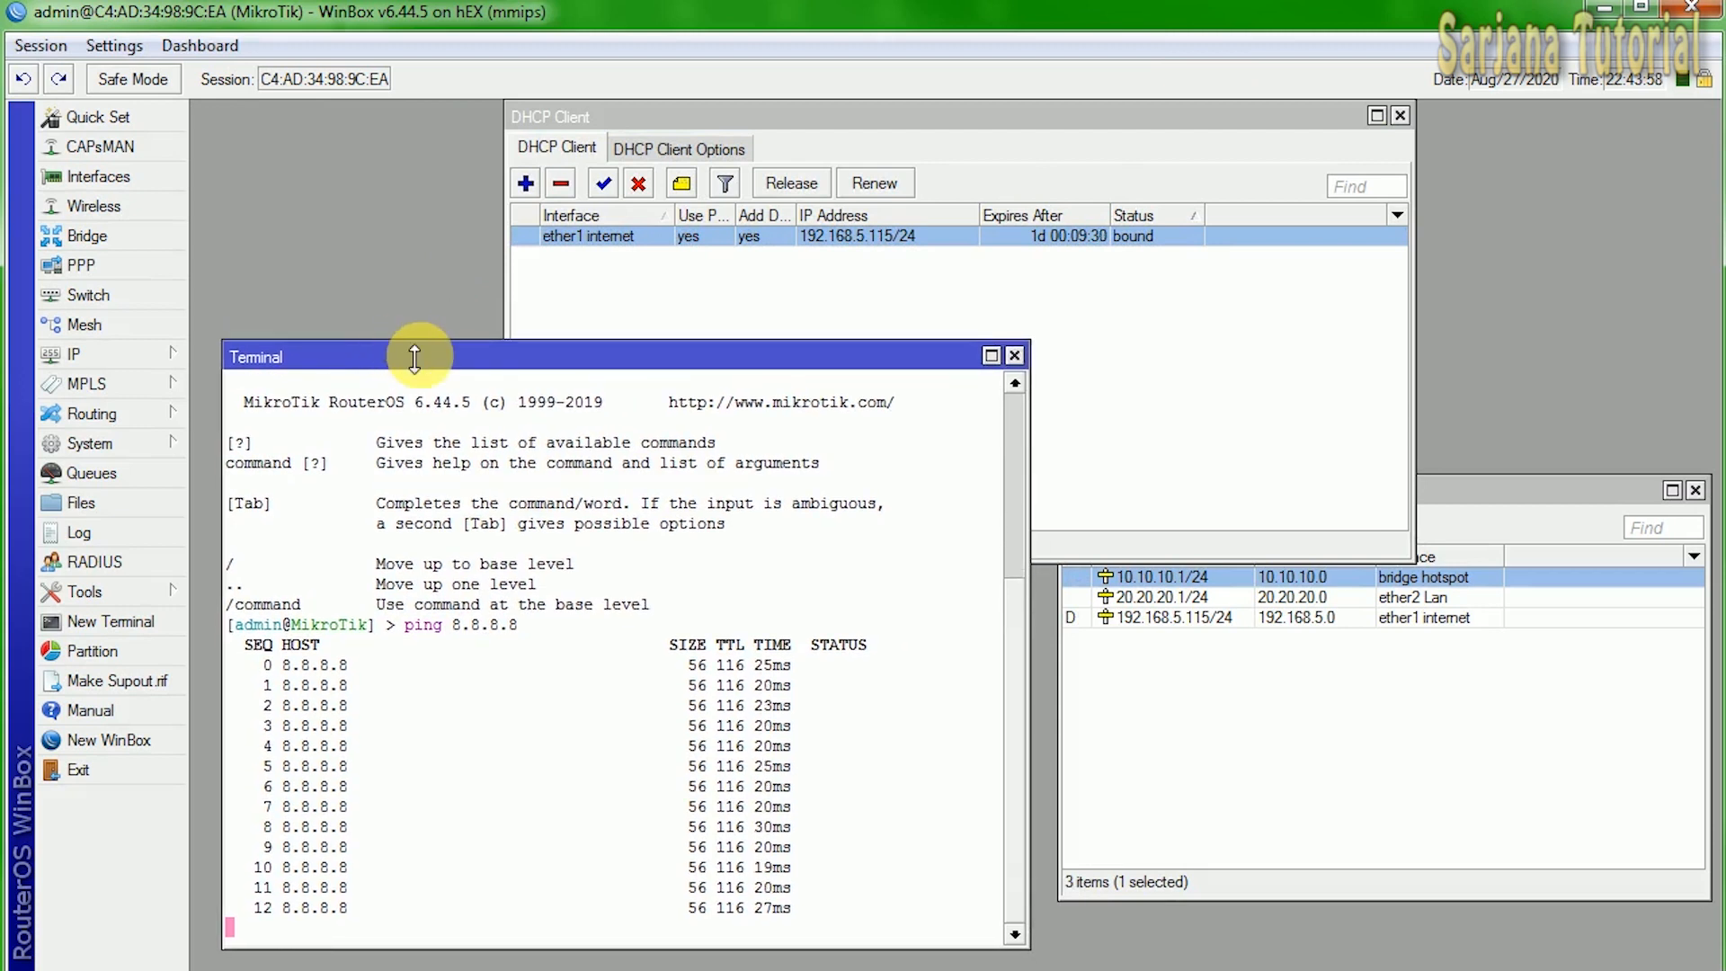
left_click(1551, 510)
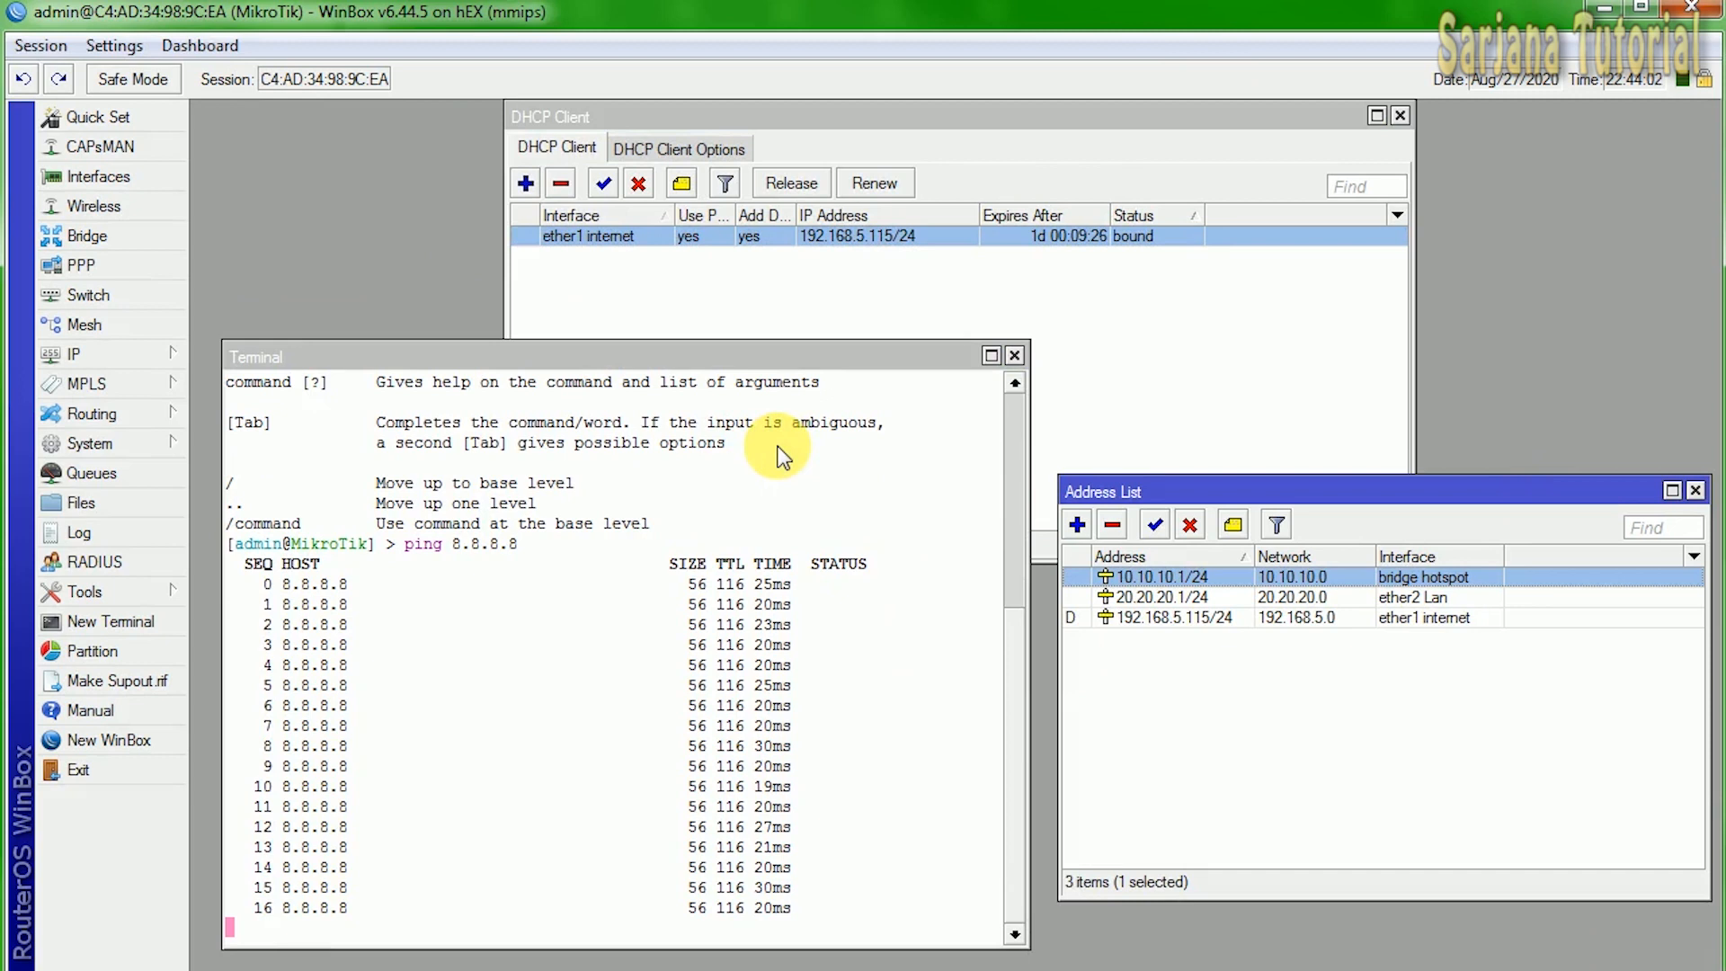
Close the terminal and DHCP Client windows, narrowing the Address List window.
left_click(1013, 355)
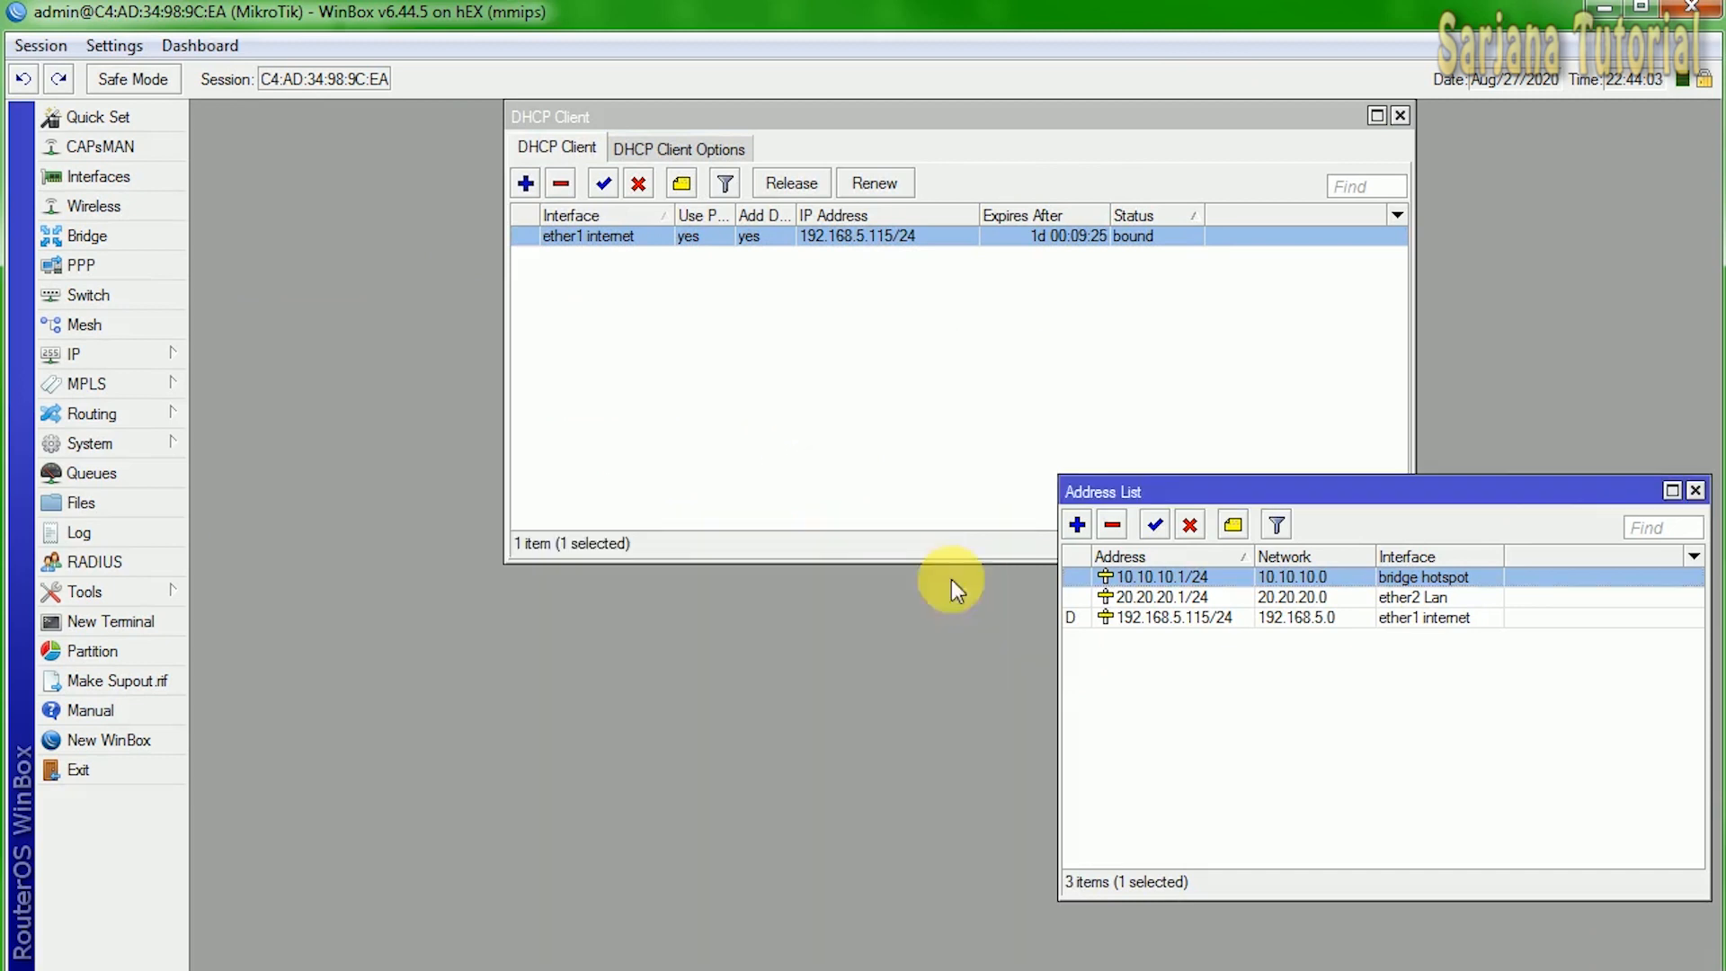
left_click_drag(1556, 509, 1582, 515)
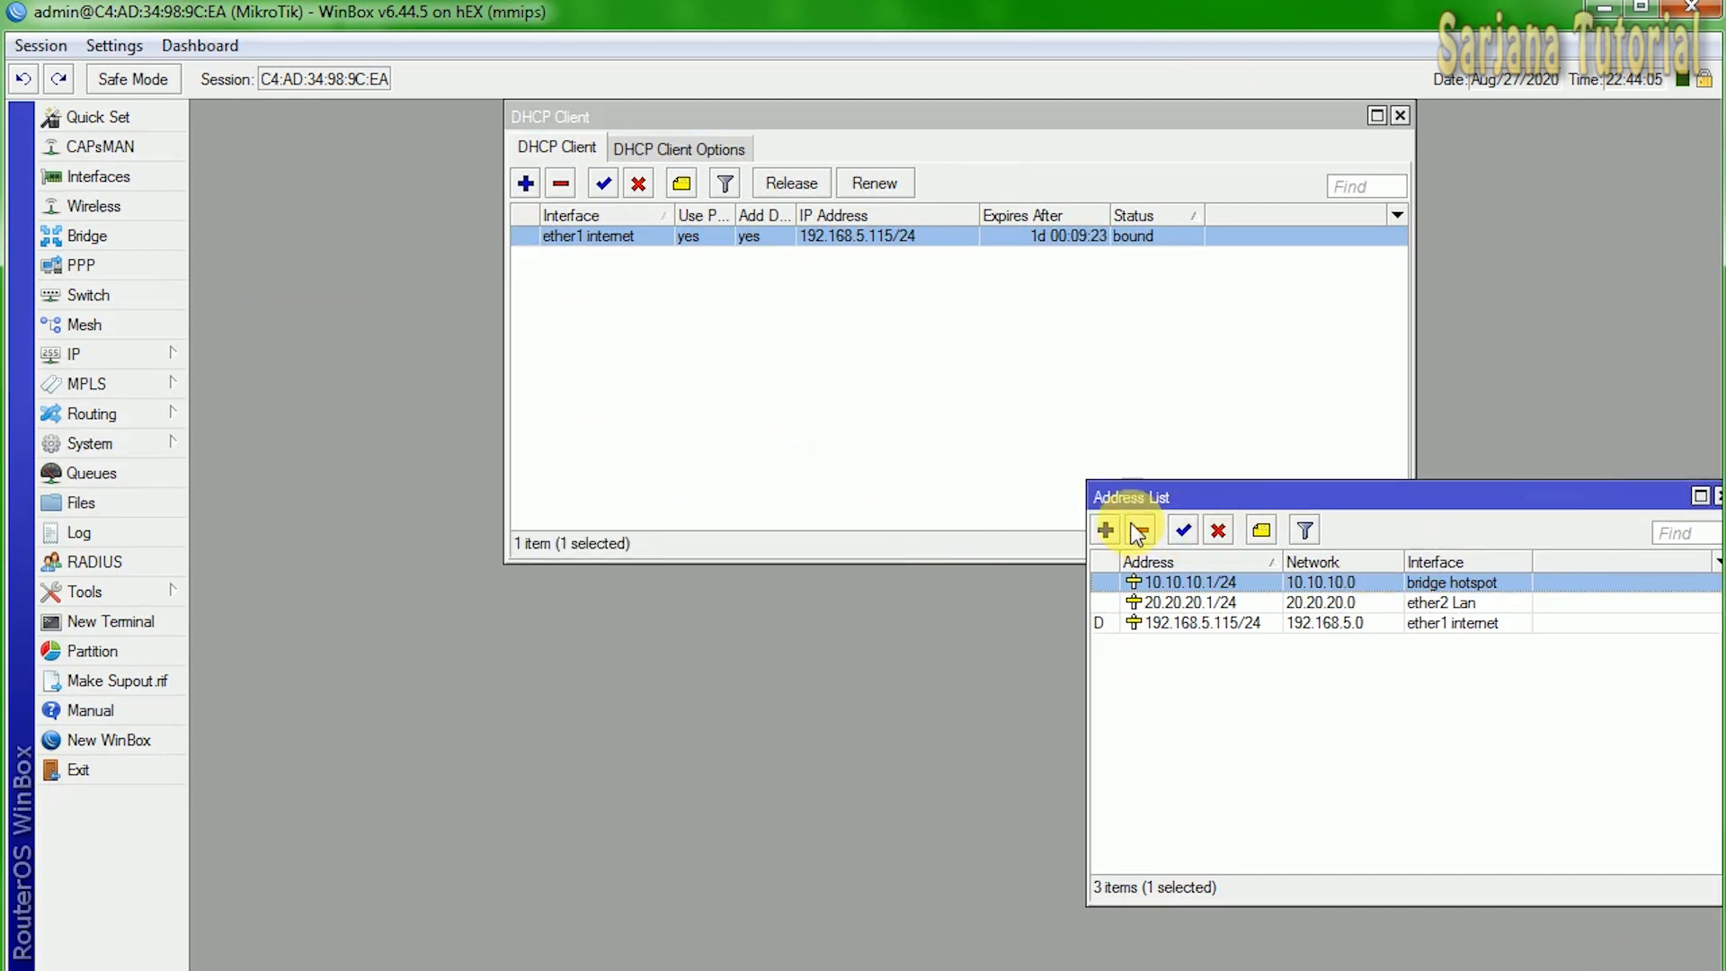
left_click_drag(1106, 490, 1215, 494)
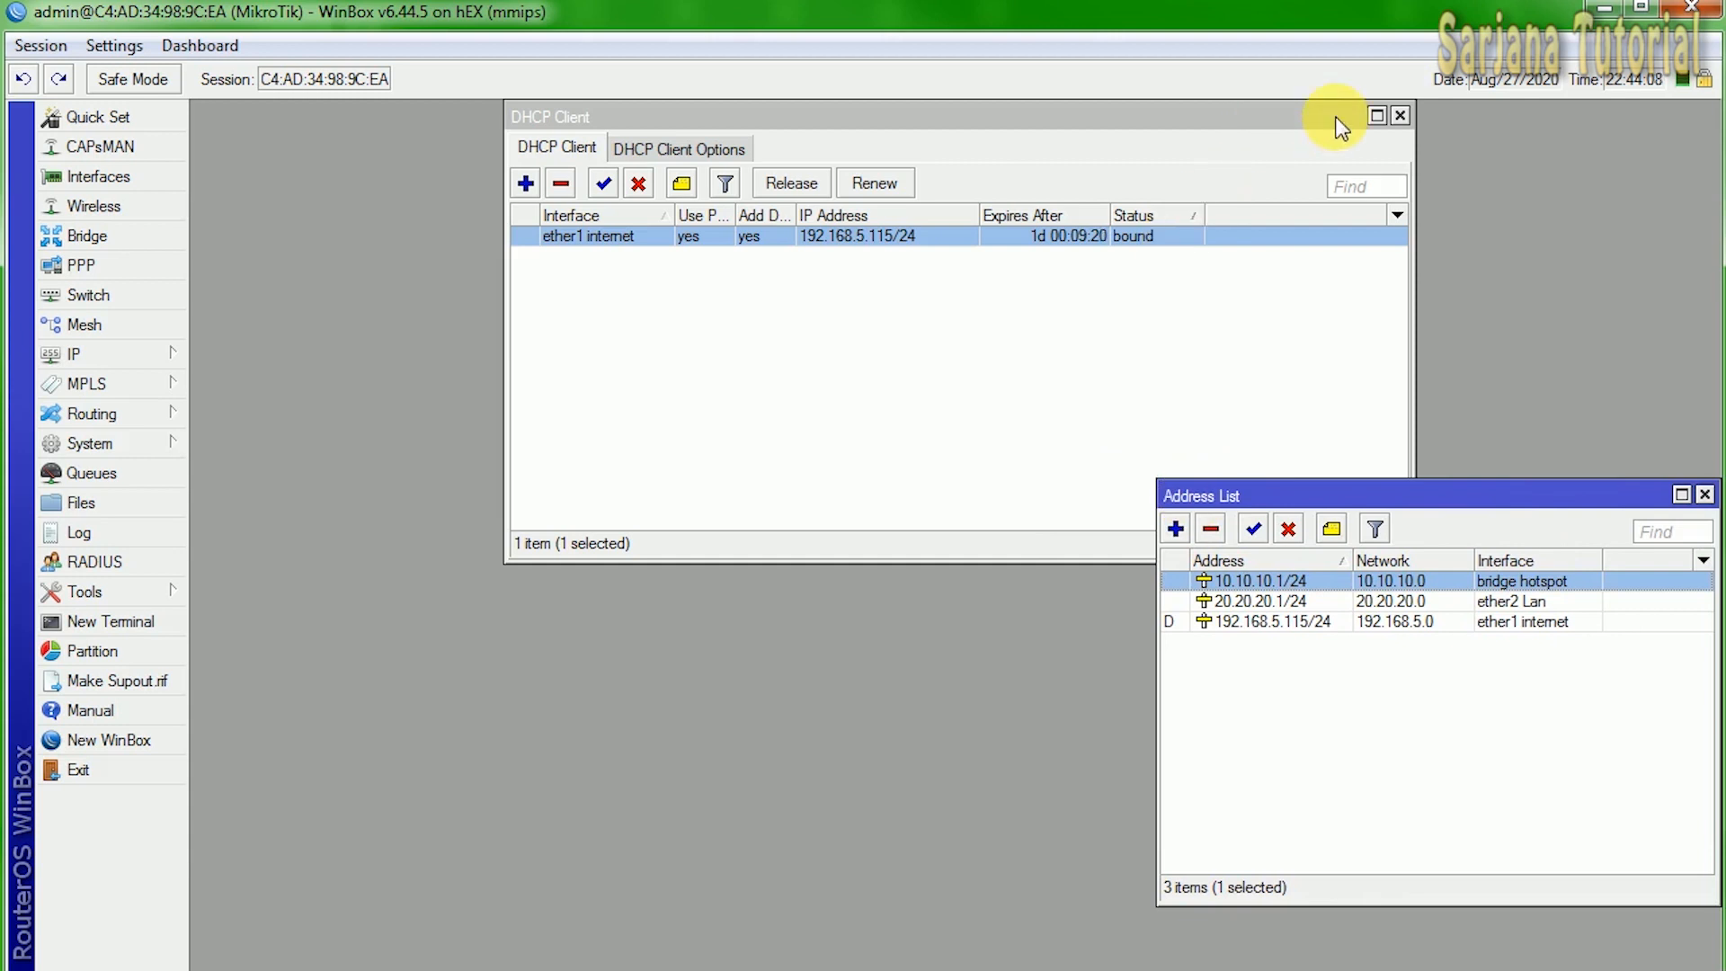
left_click(1402, 115)
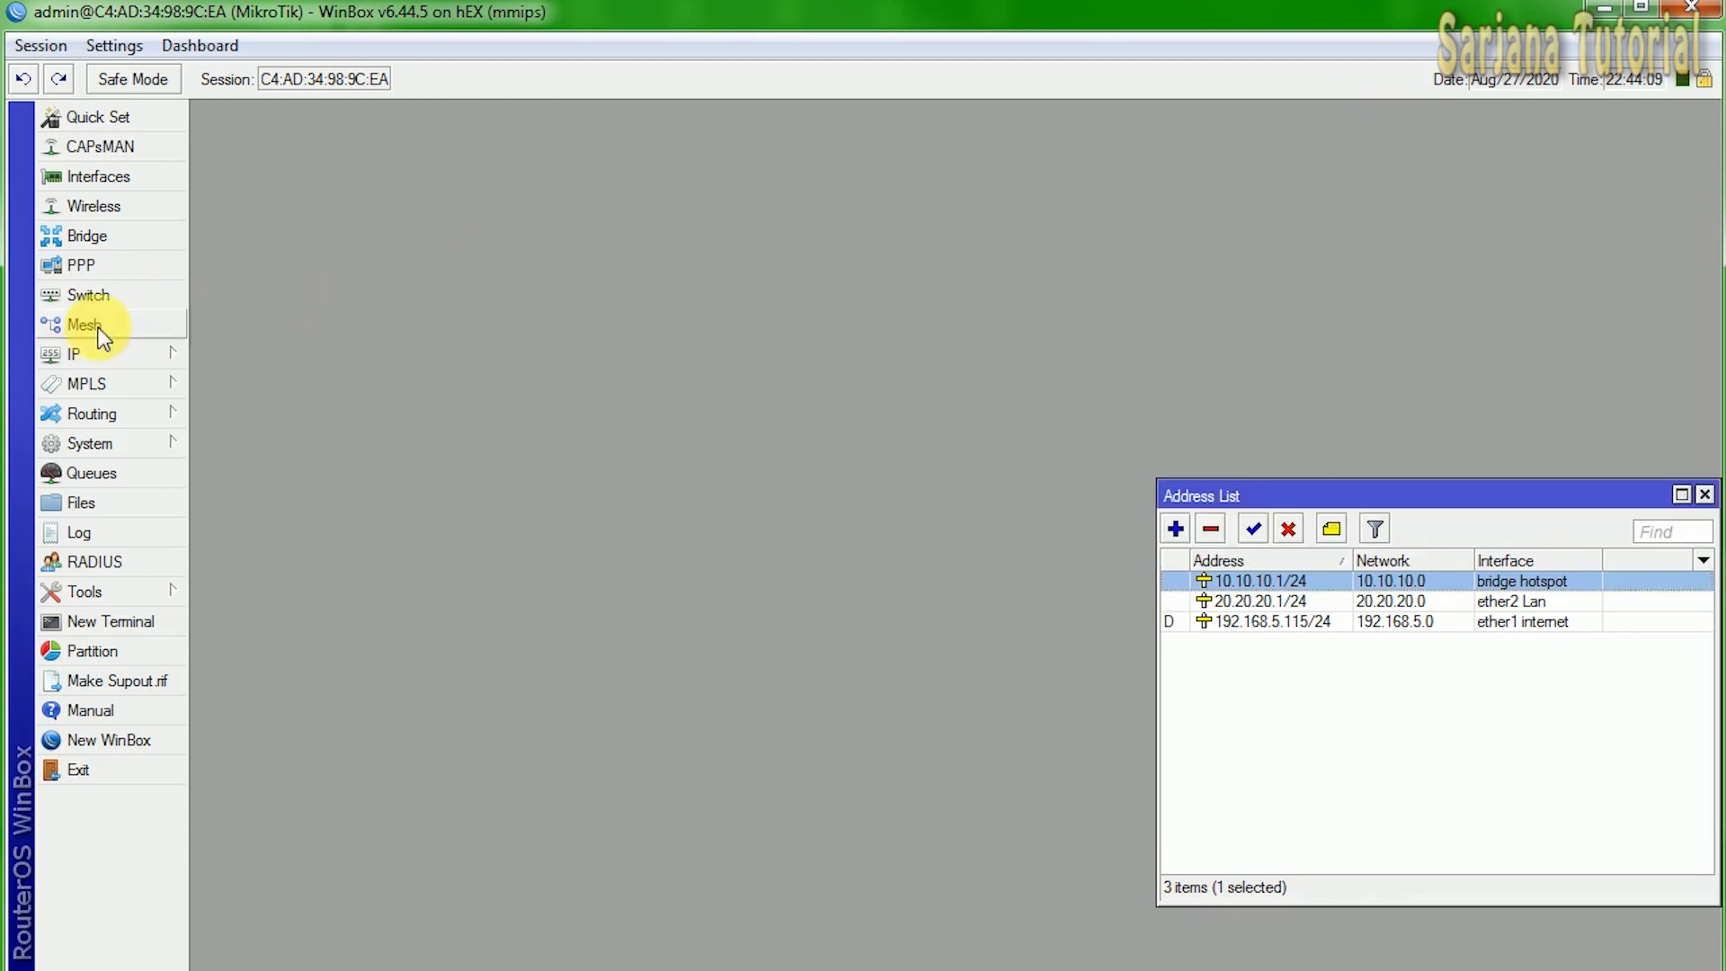
Open the Queue List, still empty, and place it at the top-left.
left_click(79, 355)
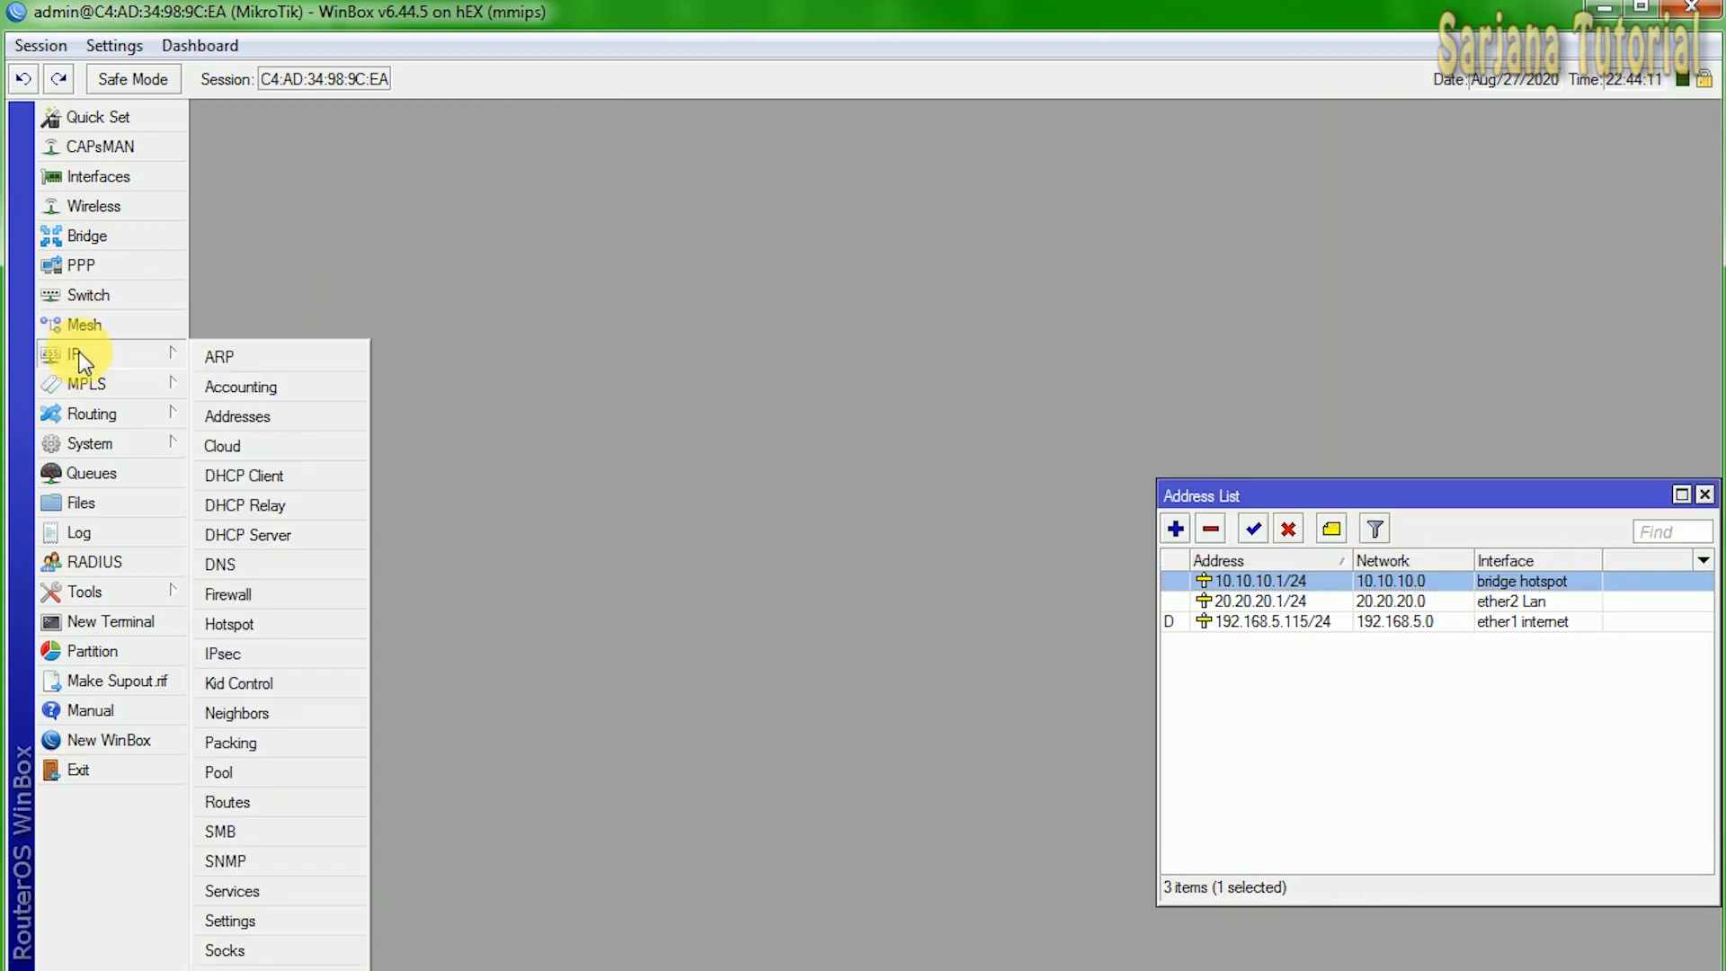
left_click(72, 473)
left_click_drag(811, 316, 478, 111)
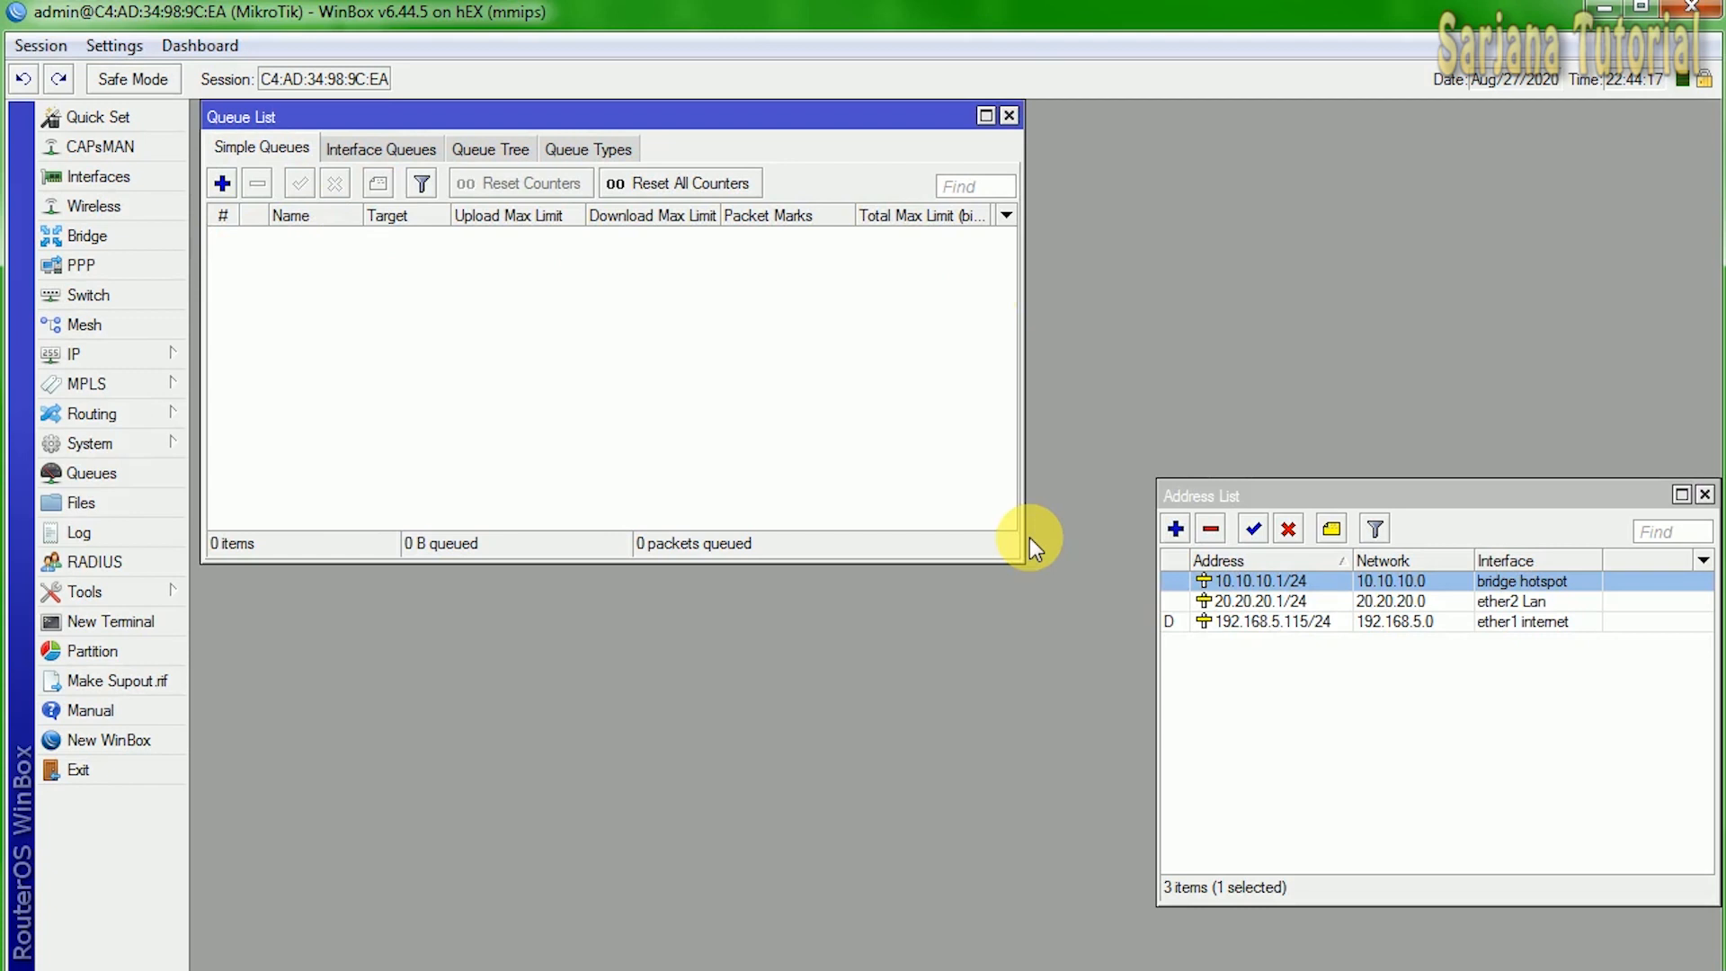
left_click_drag(1026, 565, 1106, 465)
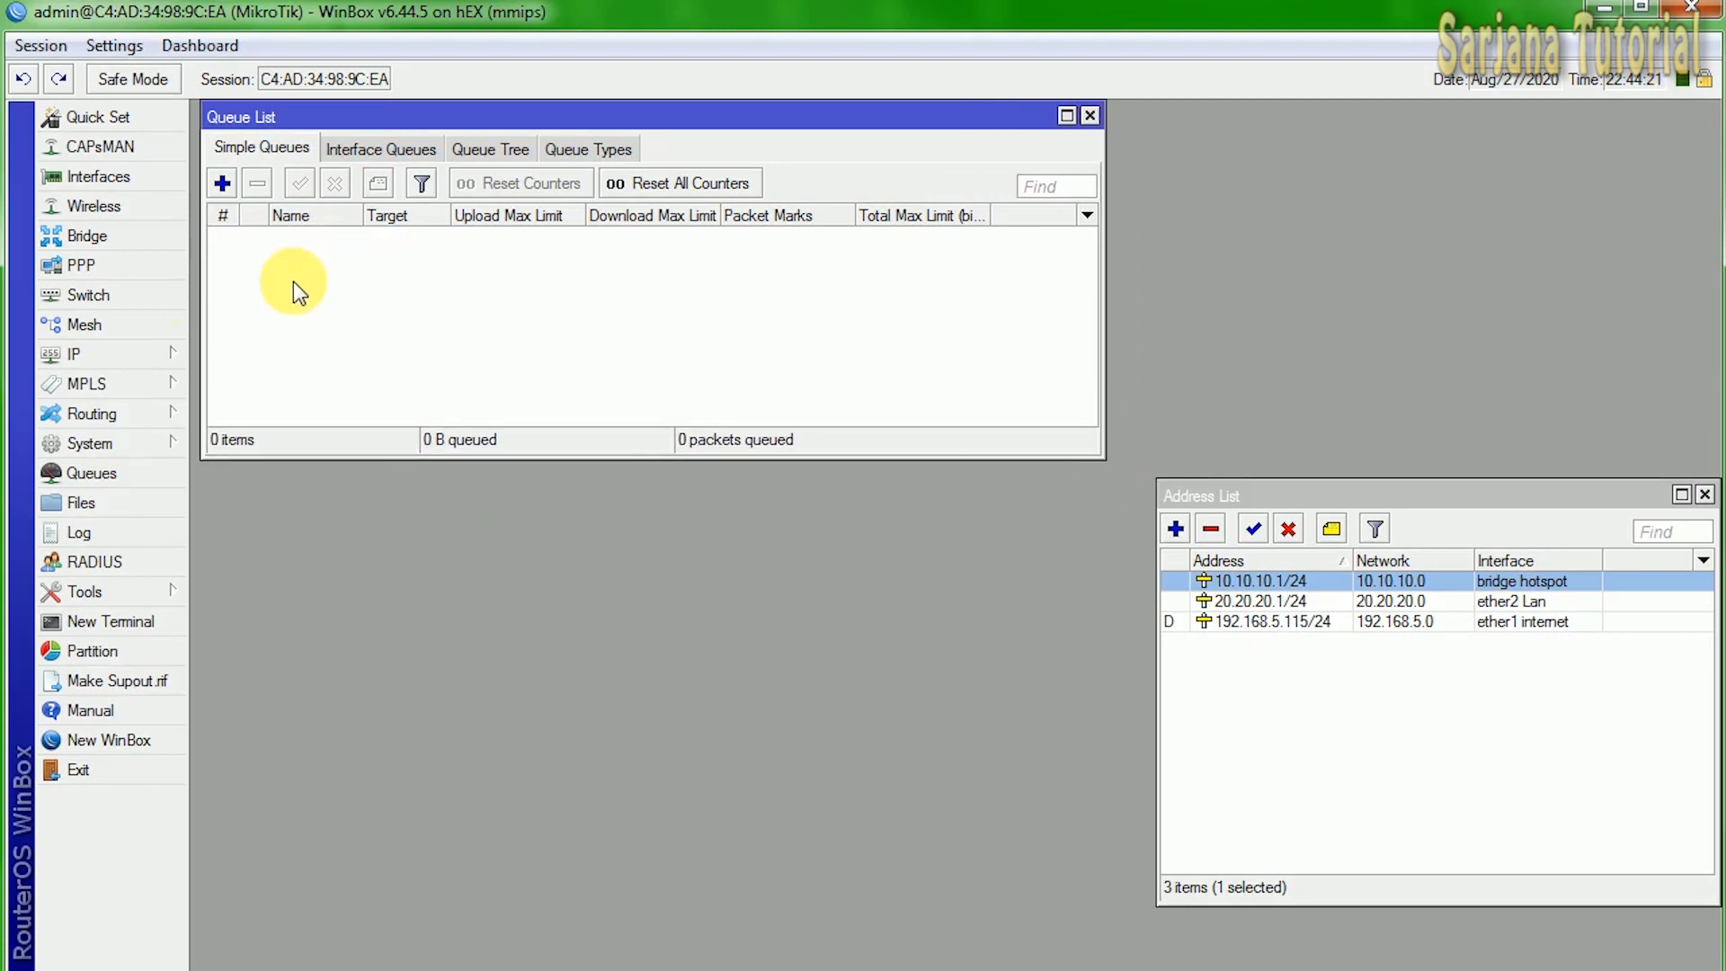
Open IP > Hotspot on its Servers tab, which lists no servers yet.
left_click(106, 360)
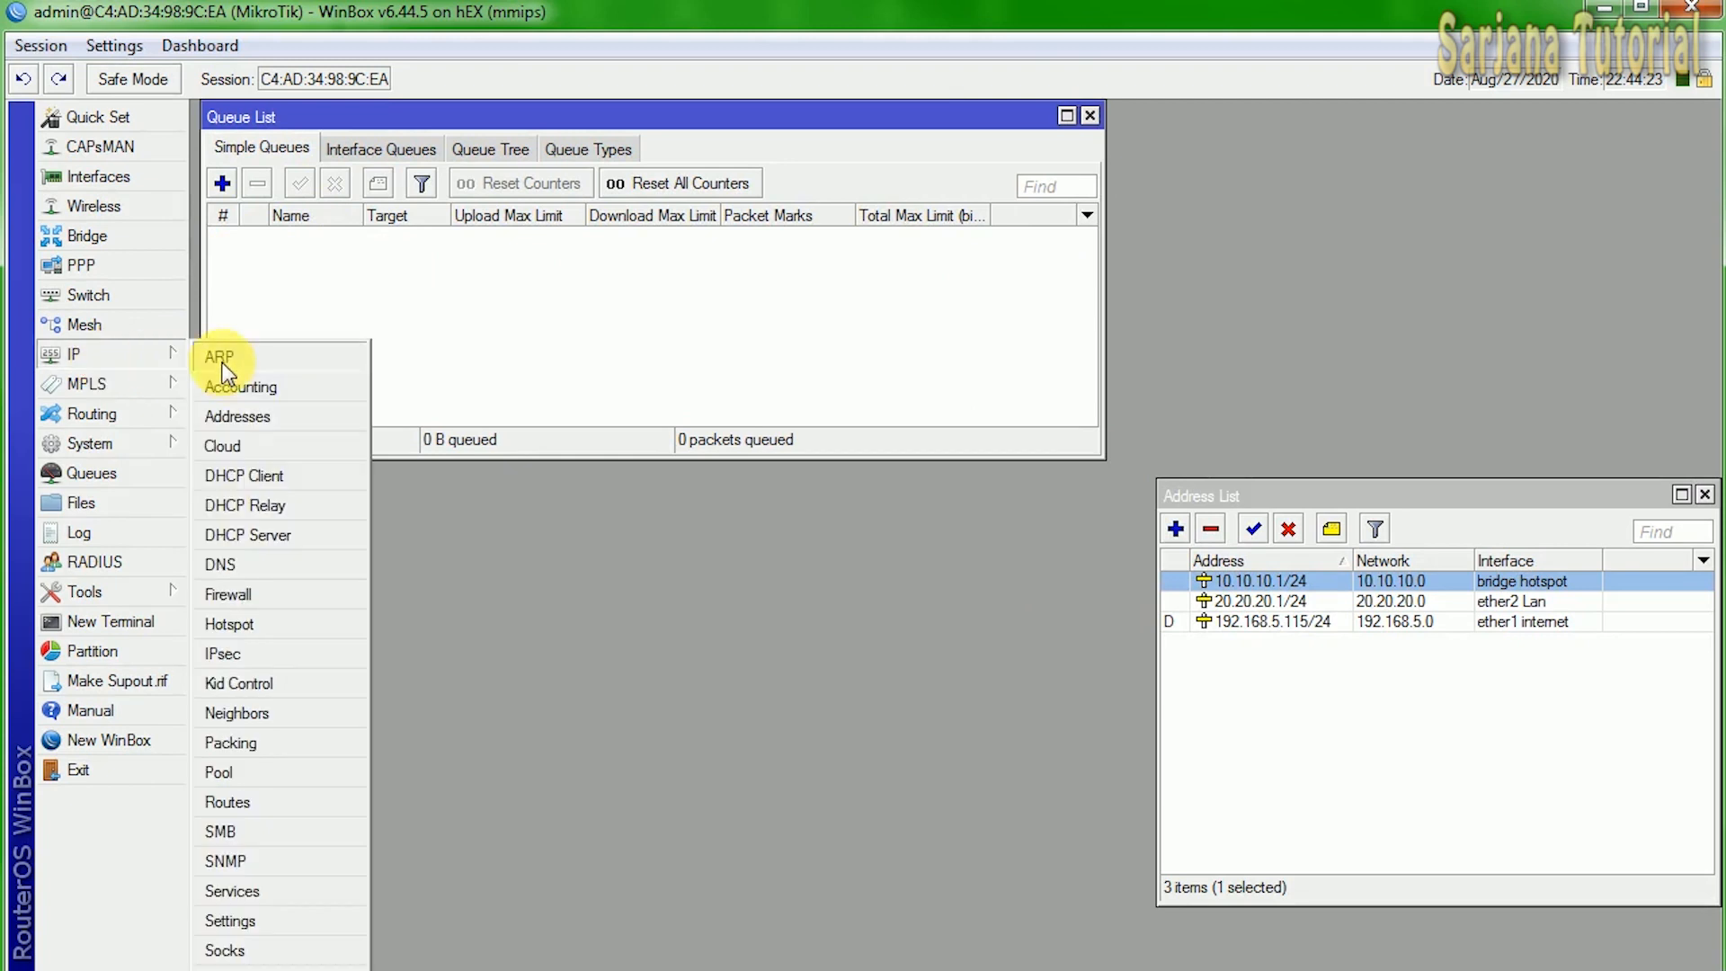
left_click(242, 637)
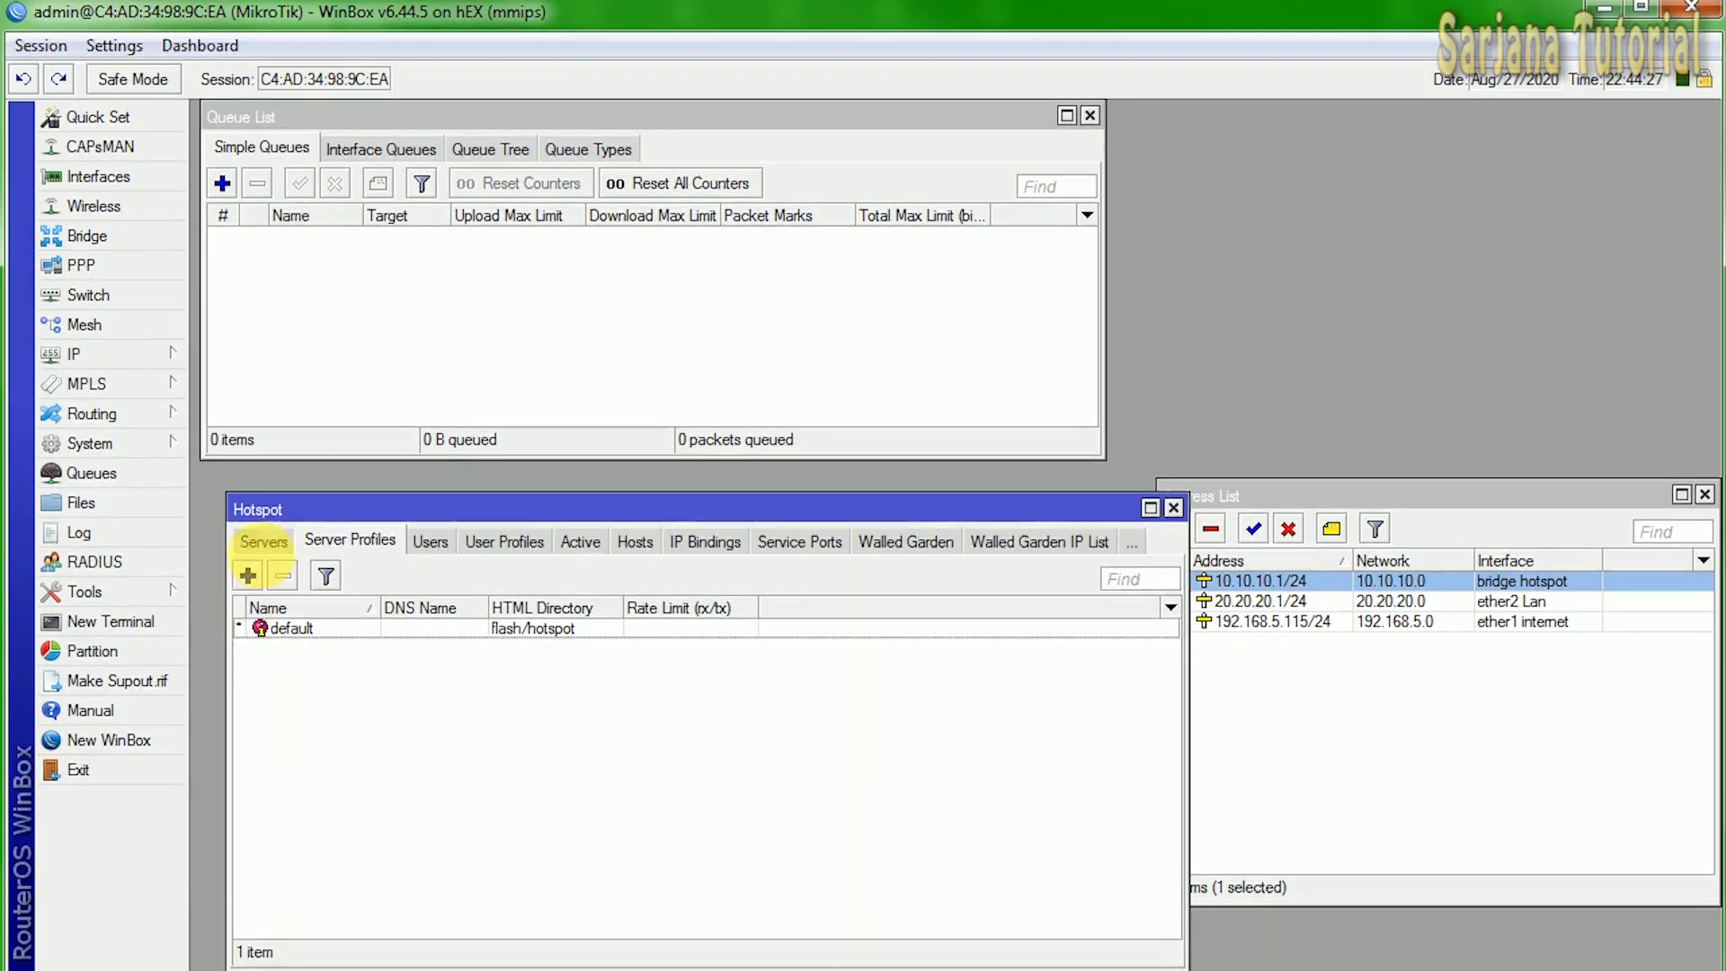
left_click(263, 541)
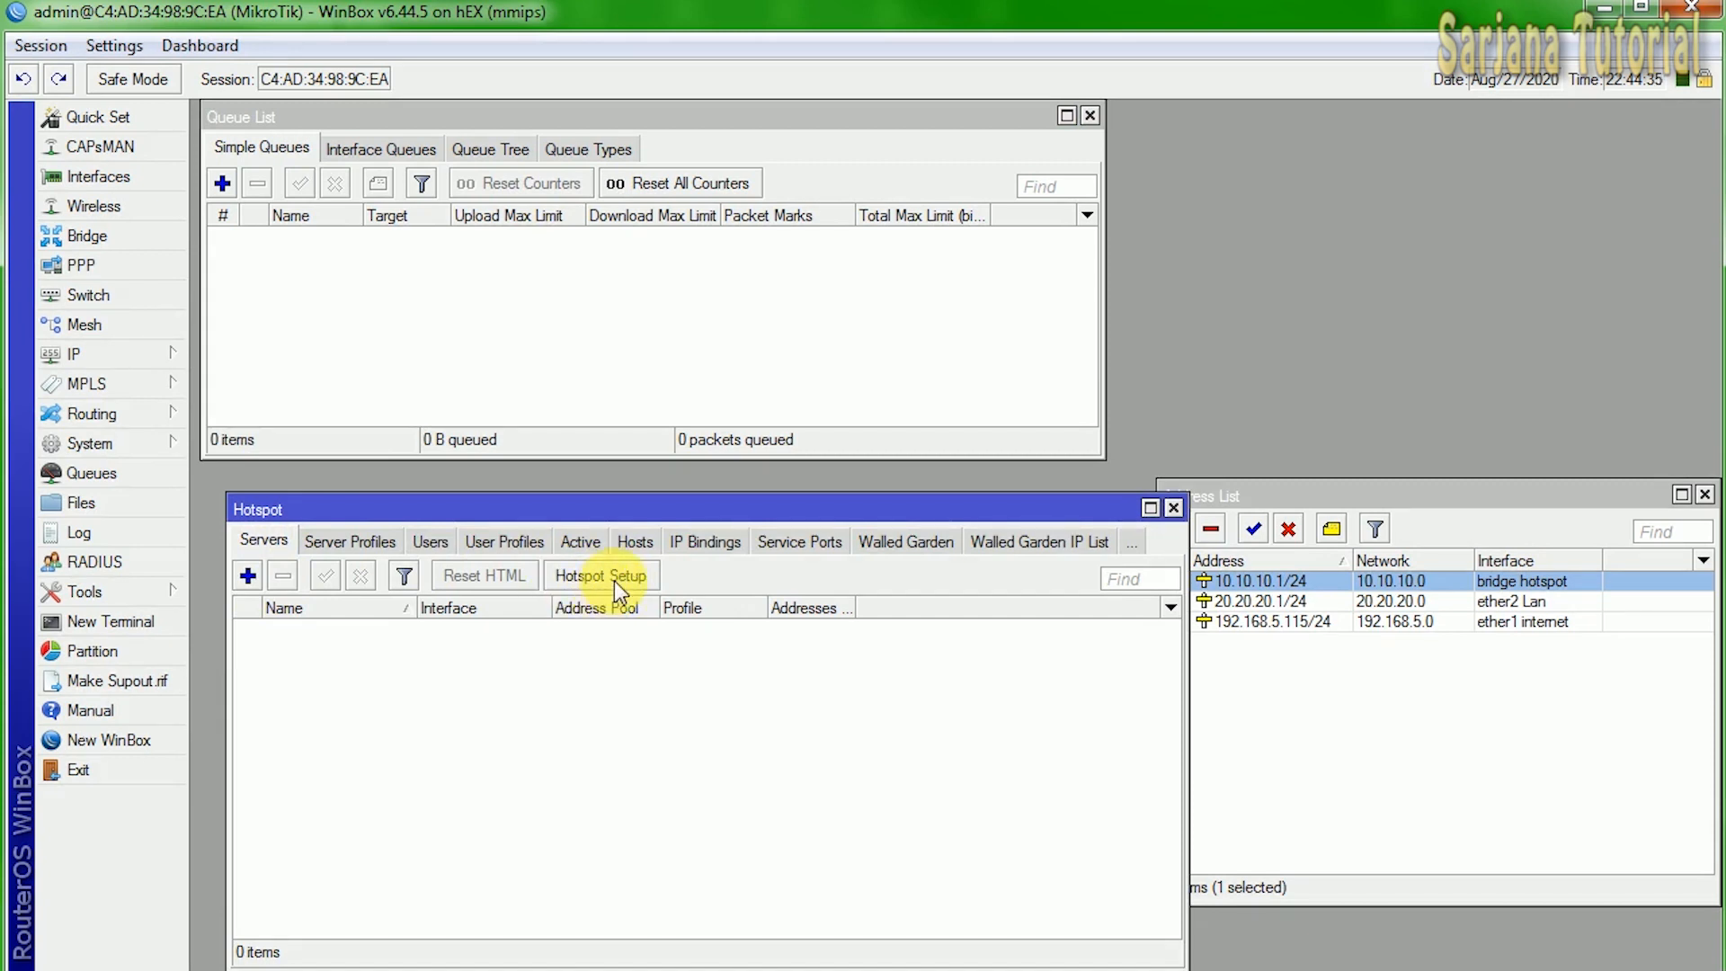
left_click_drag(605, 509, 580, 468)
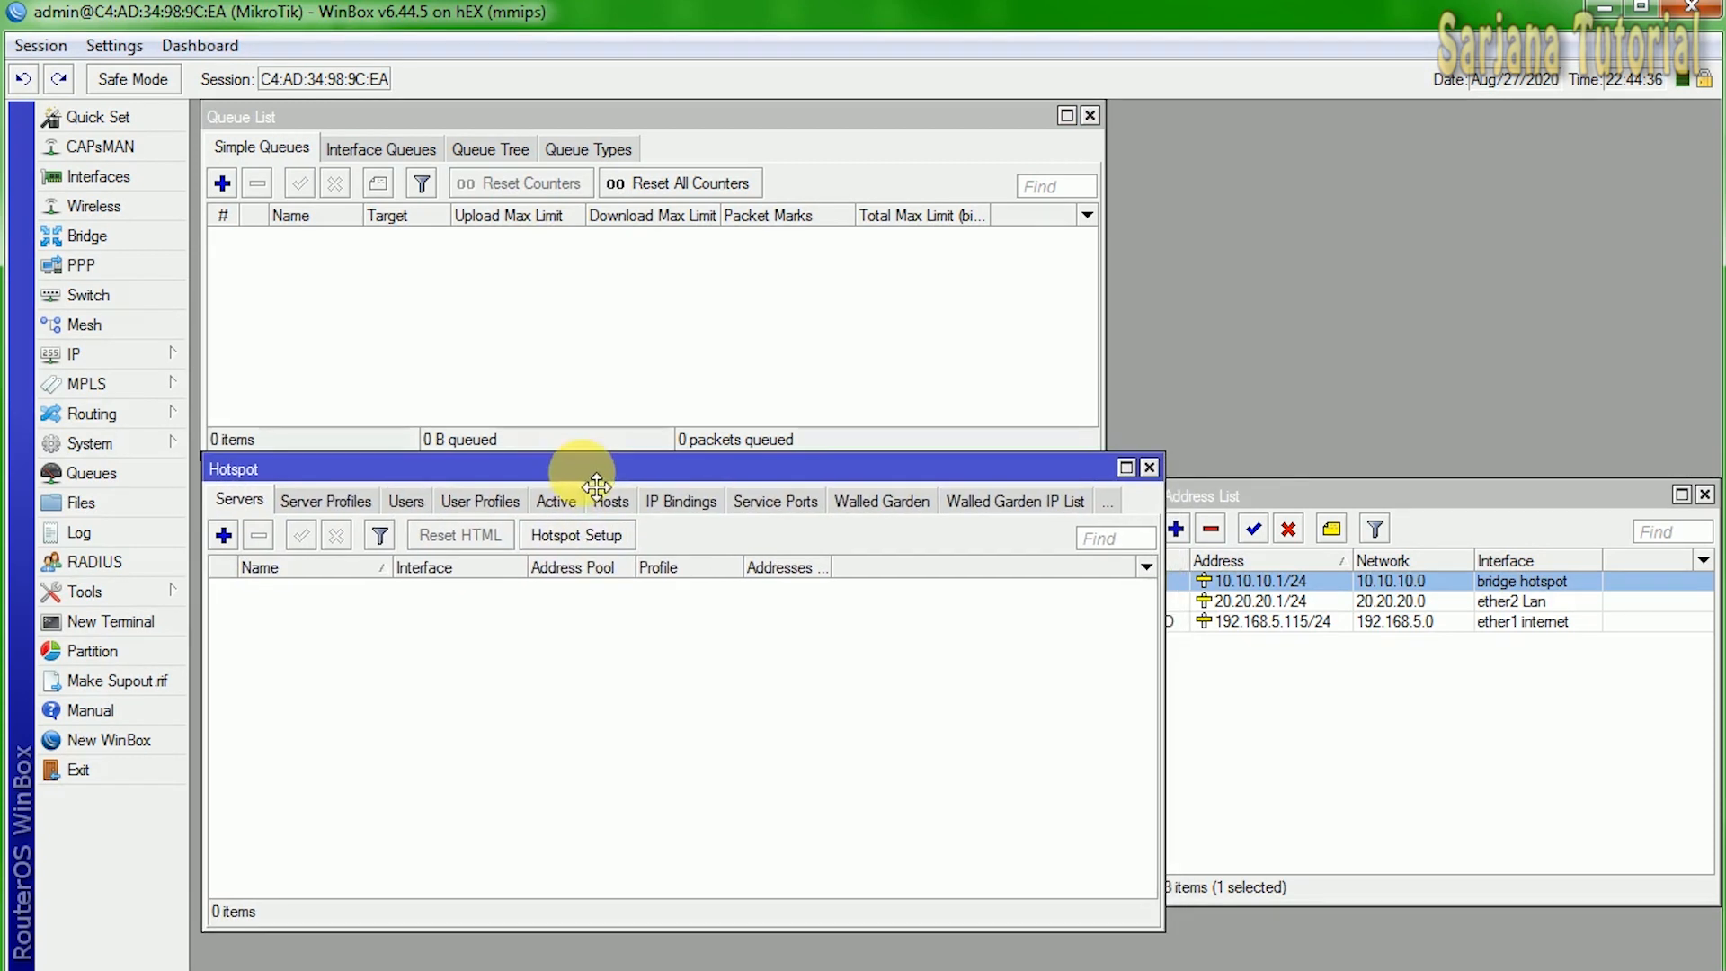
Start Hotspot Setup on bridge hotspot, keeping local address 10.10.10.1/24 with masquerading.
left_click(575, 538)
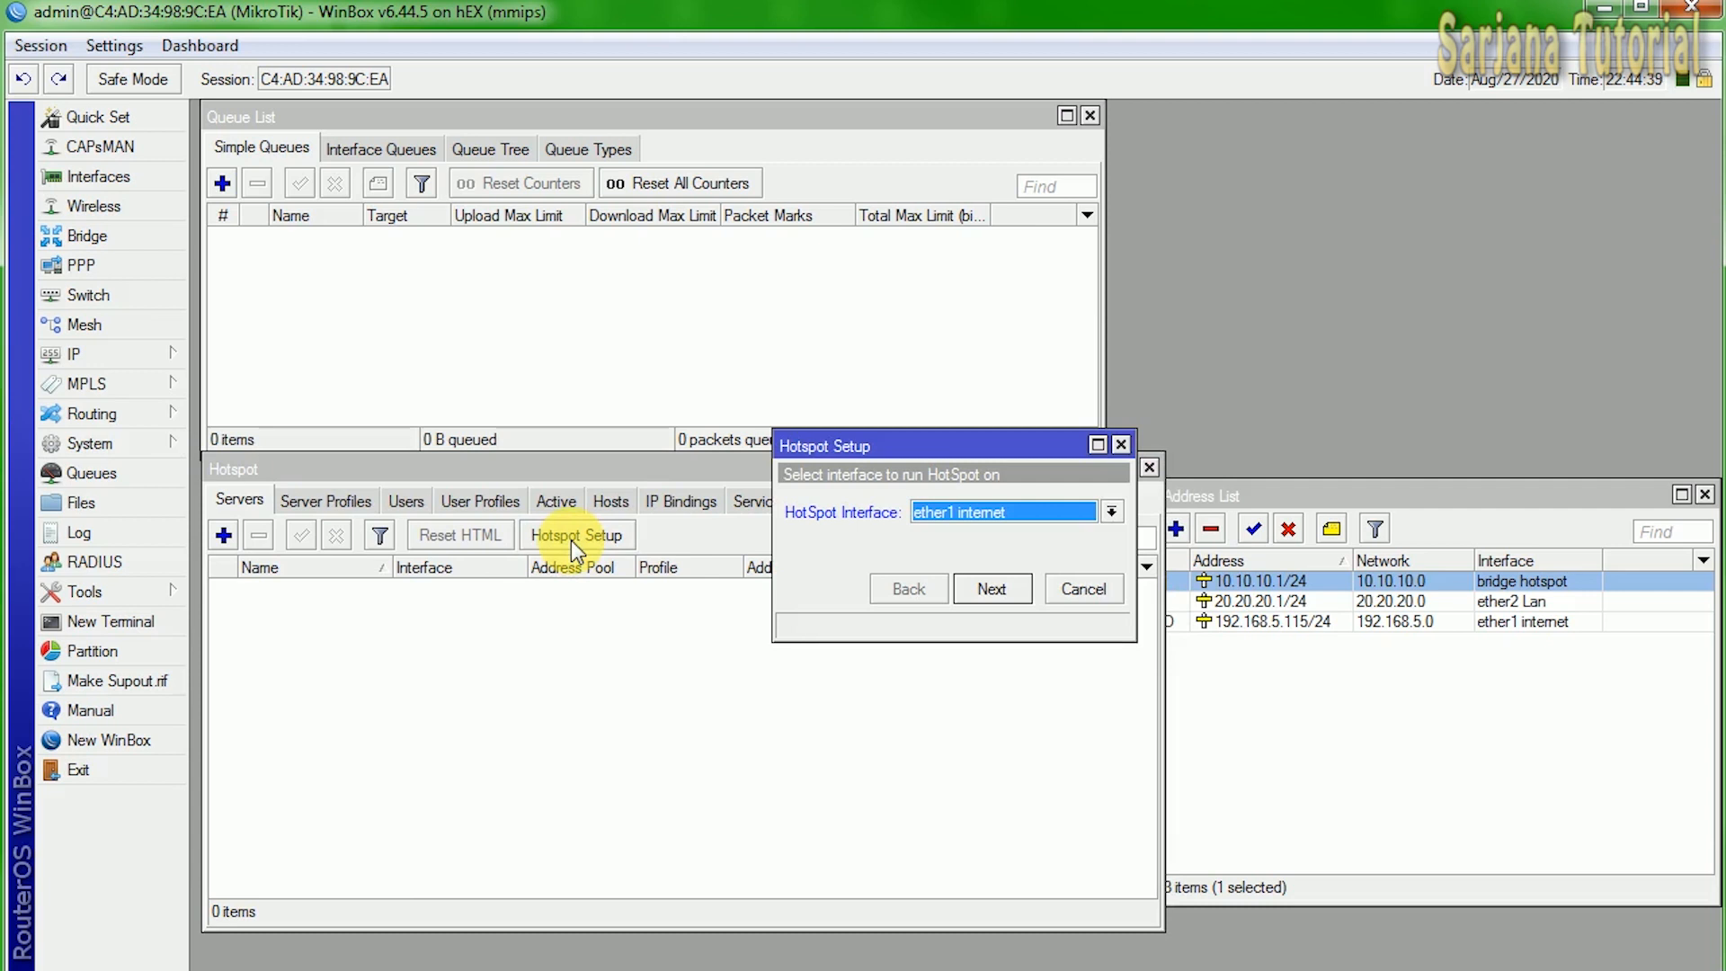
left_click_drag(787, 644, 463, 653)
left_click_drag(619, 440, 673, 473)
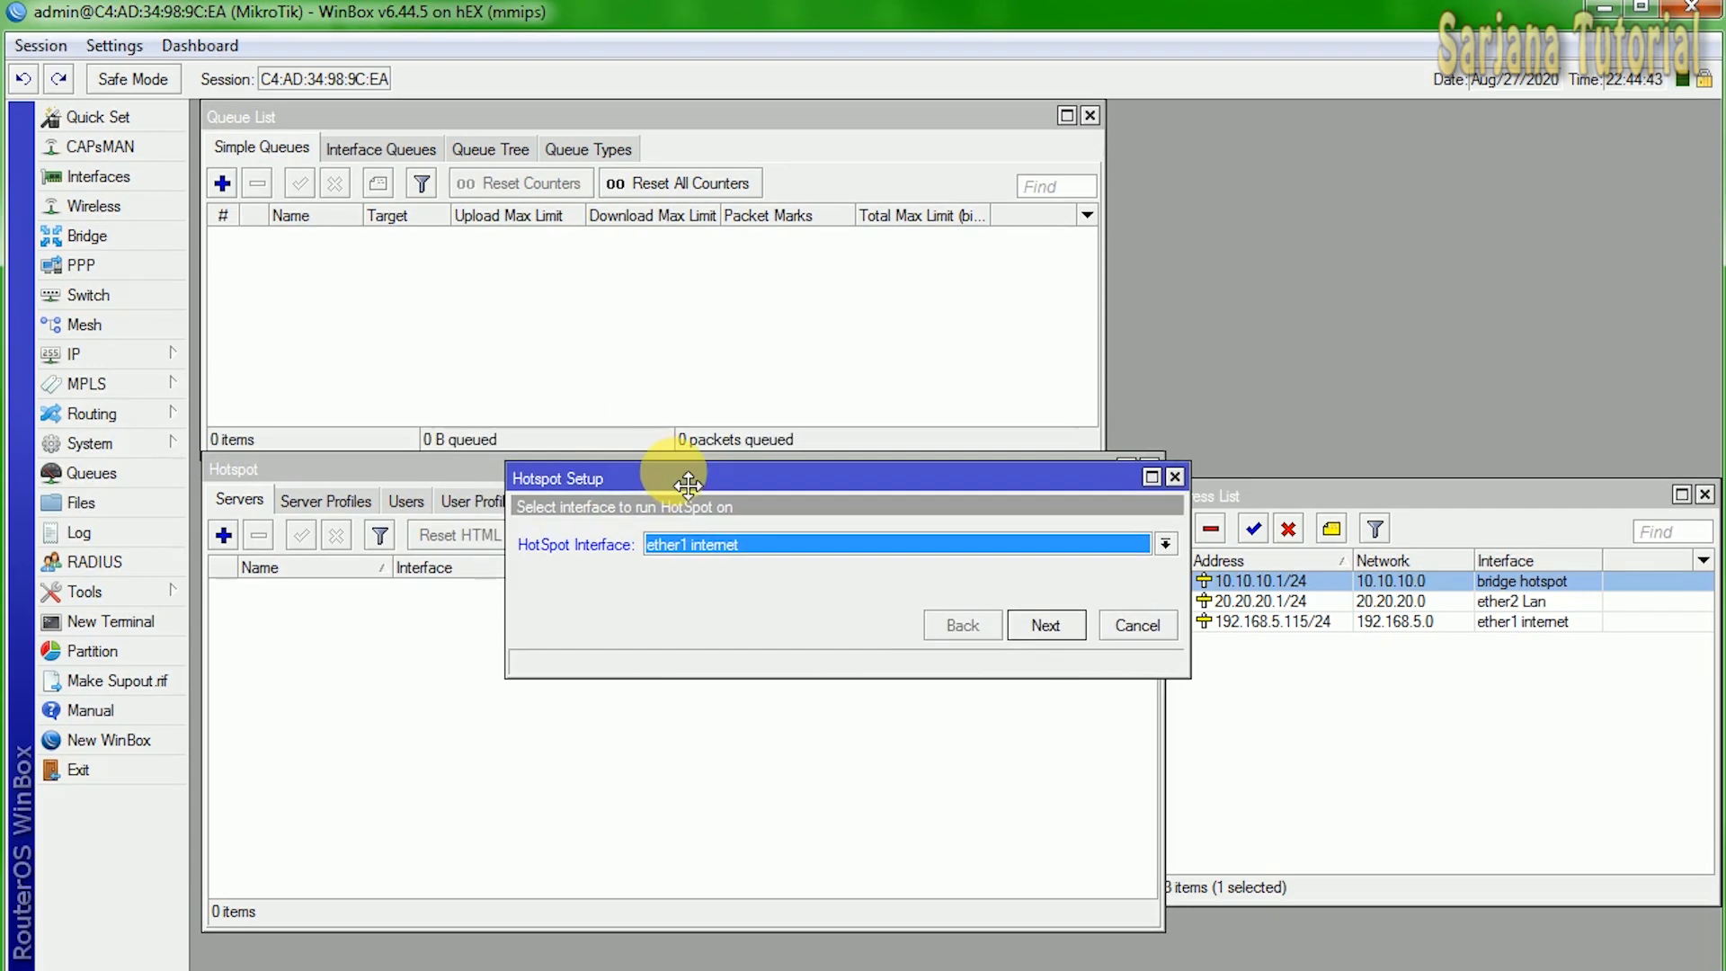
left_click(759, 542)
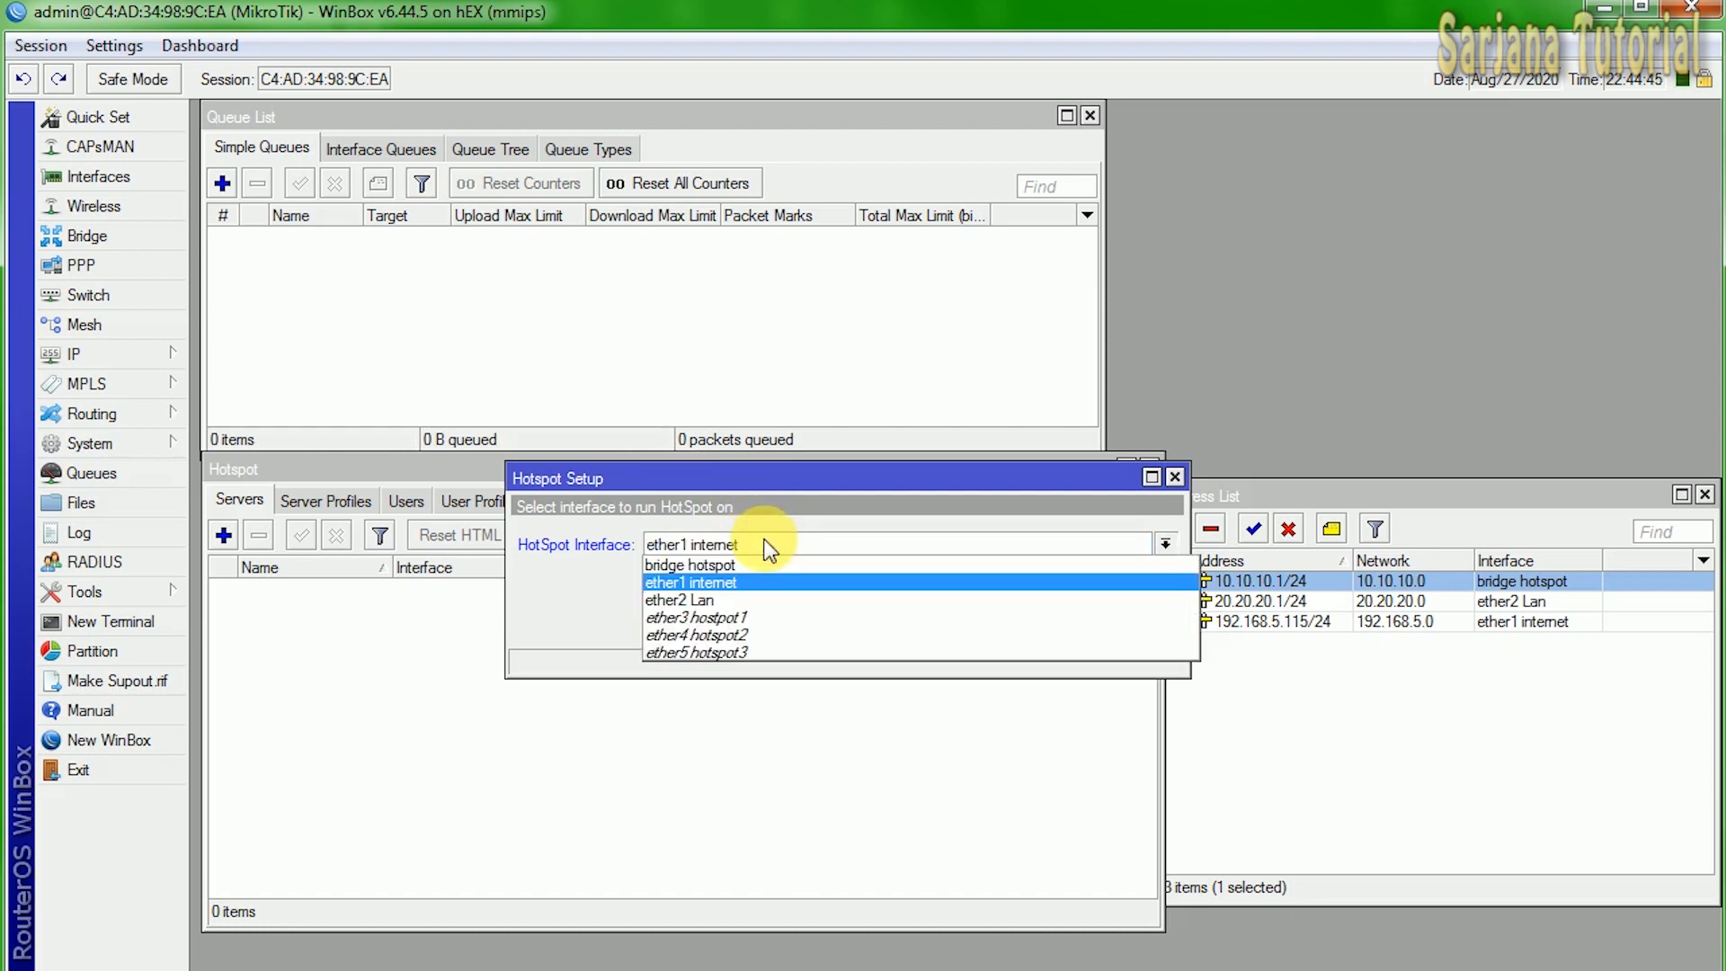
left_click(694, 568)
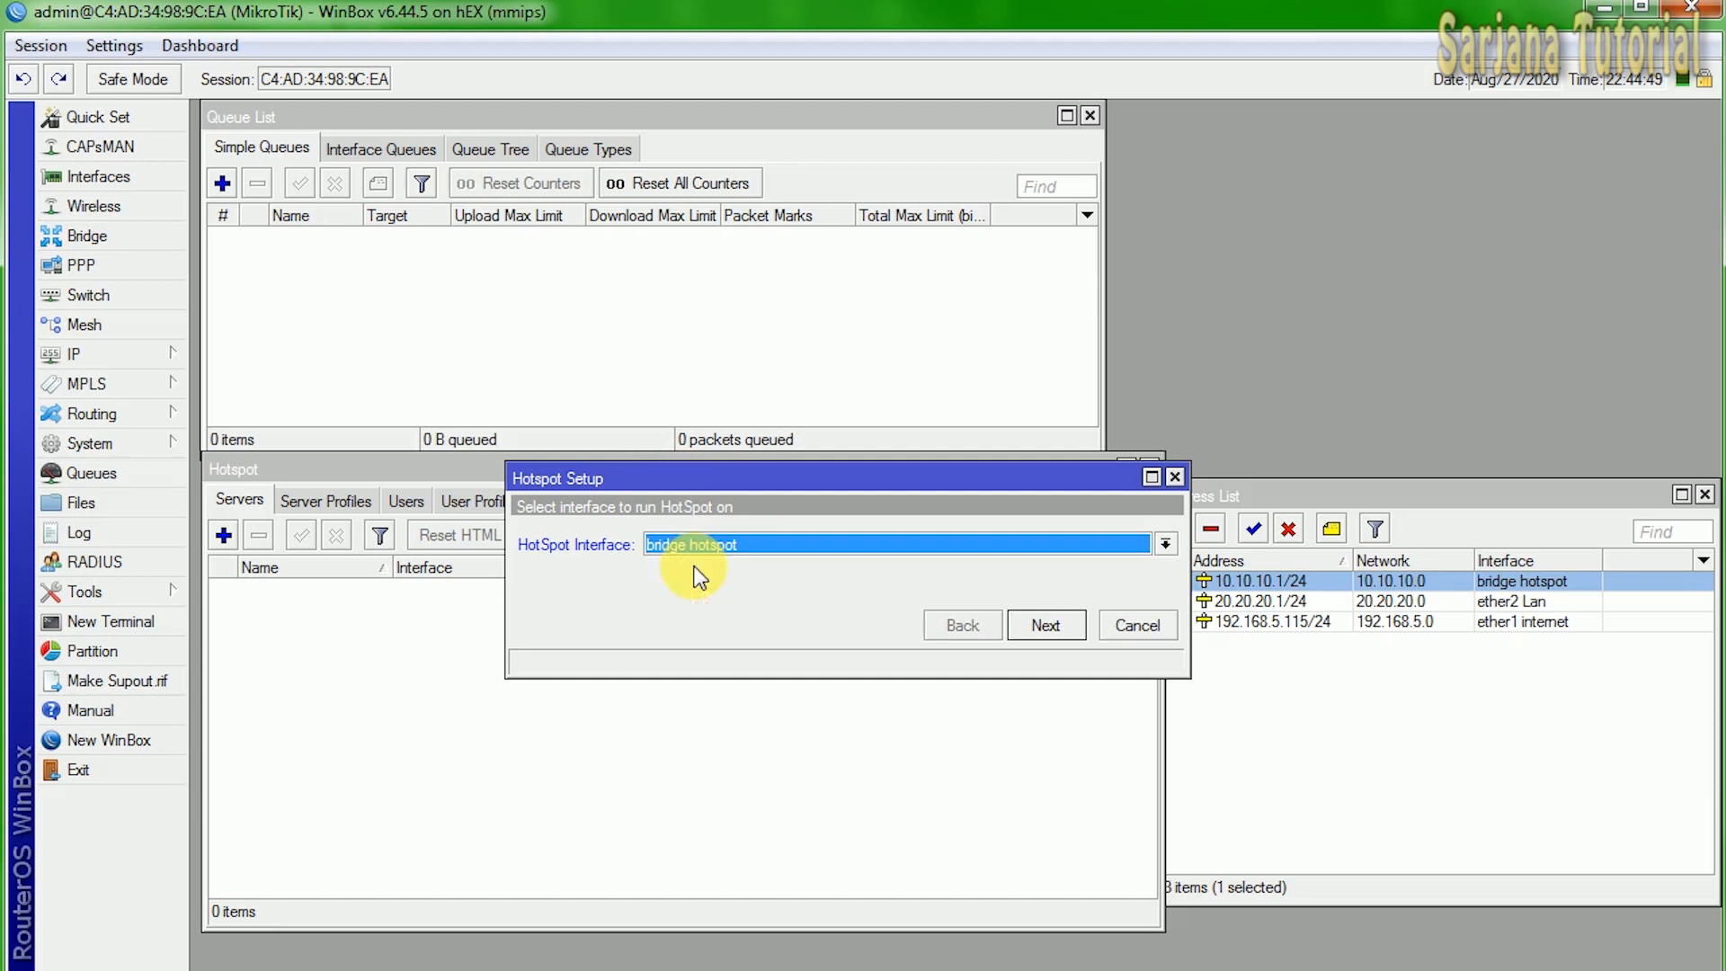
left_click(1028, 616)
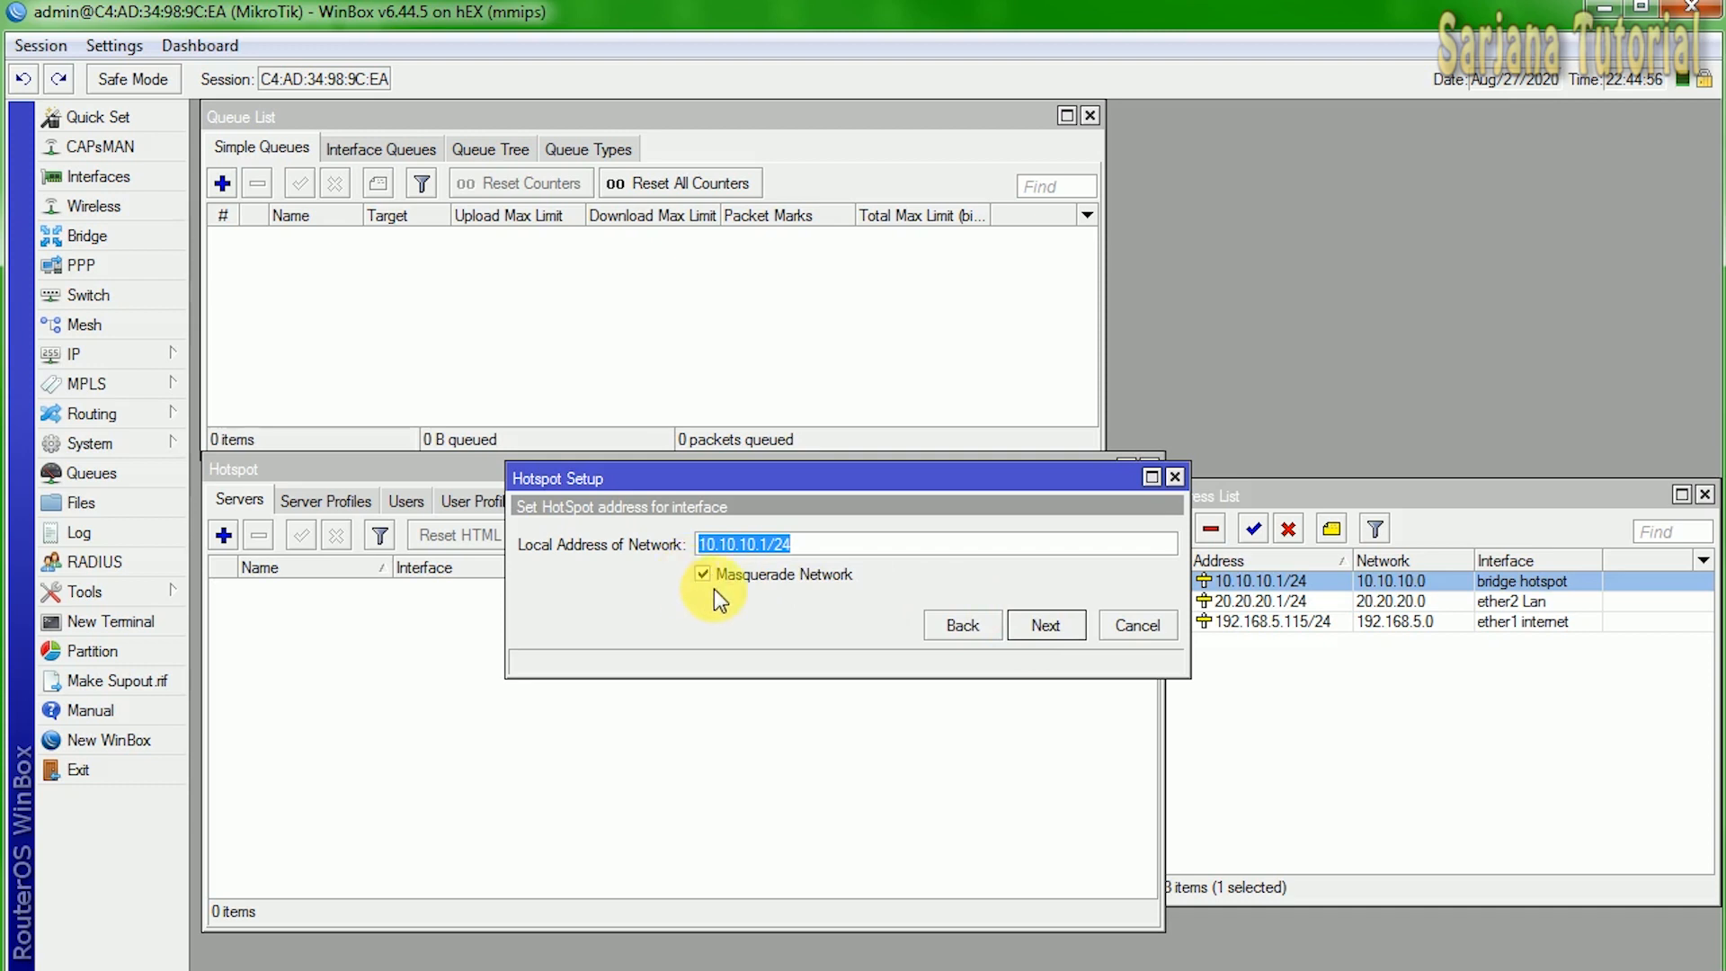
left_click(1039, 627)
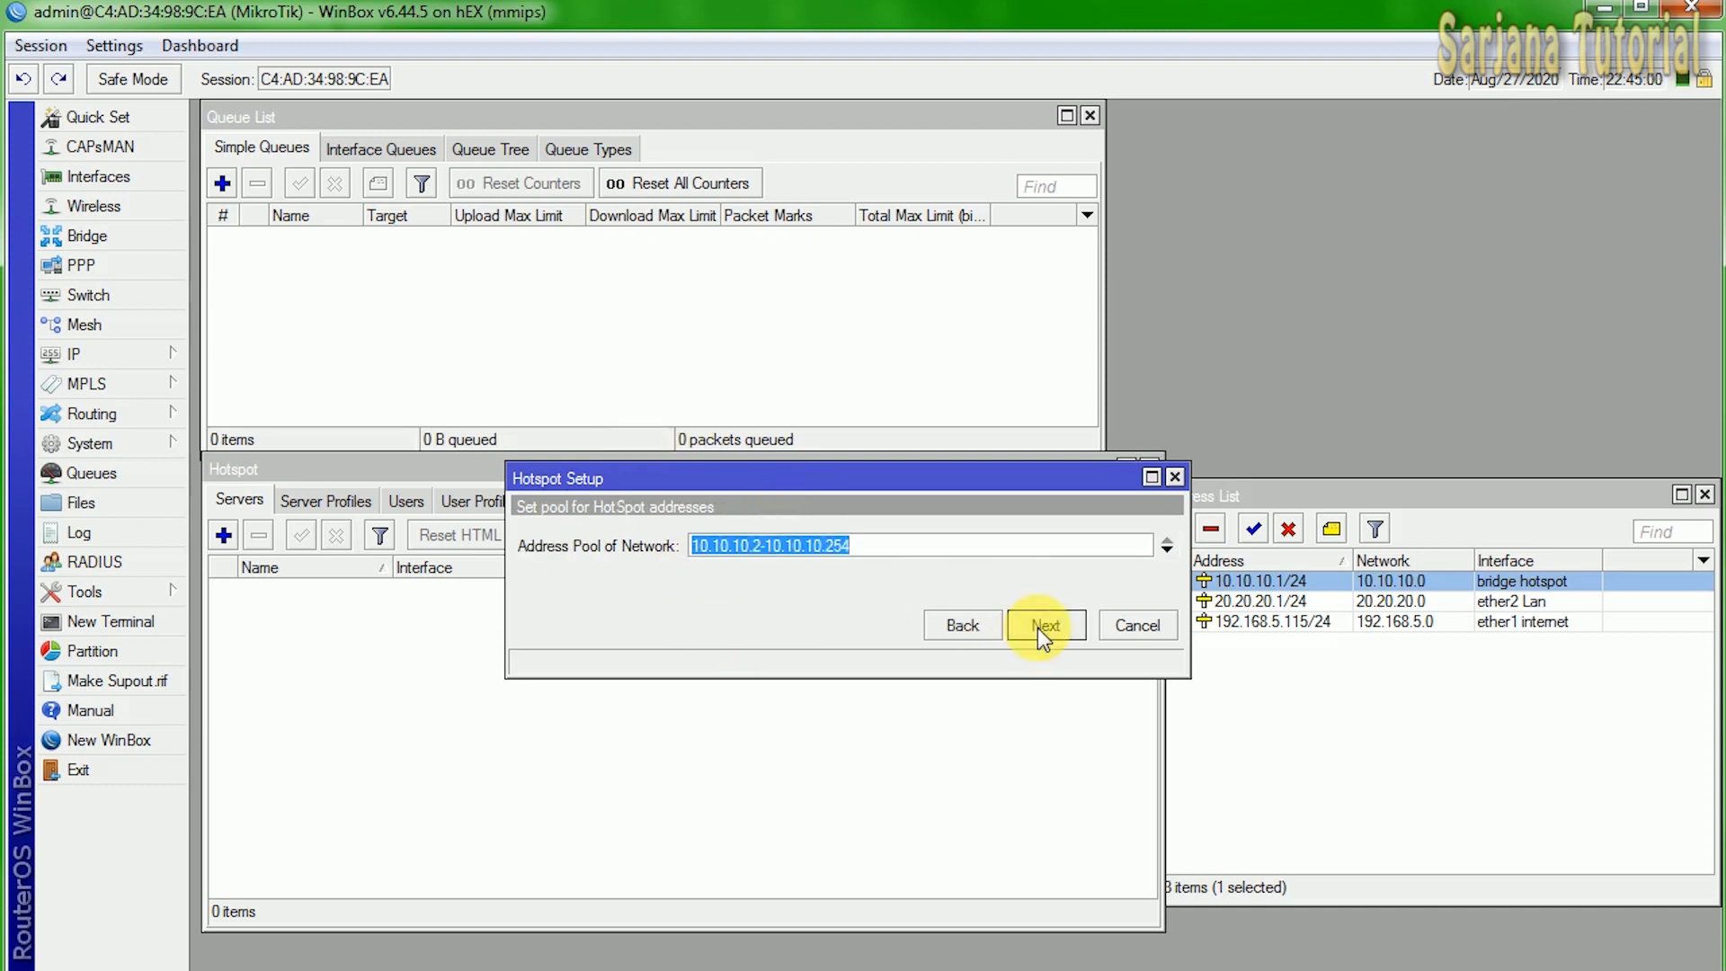
Change the address pool start from 10.10.10.2 to 10.10.10.51.
left_click_drag(855, 475, 874, 475)
left_click(780, 547)
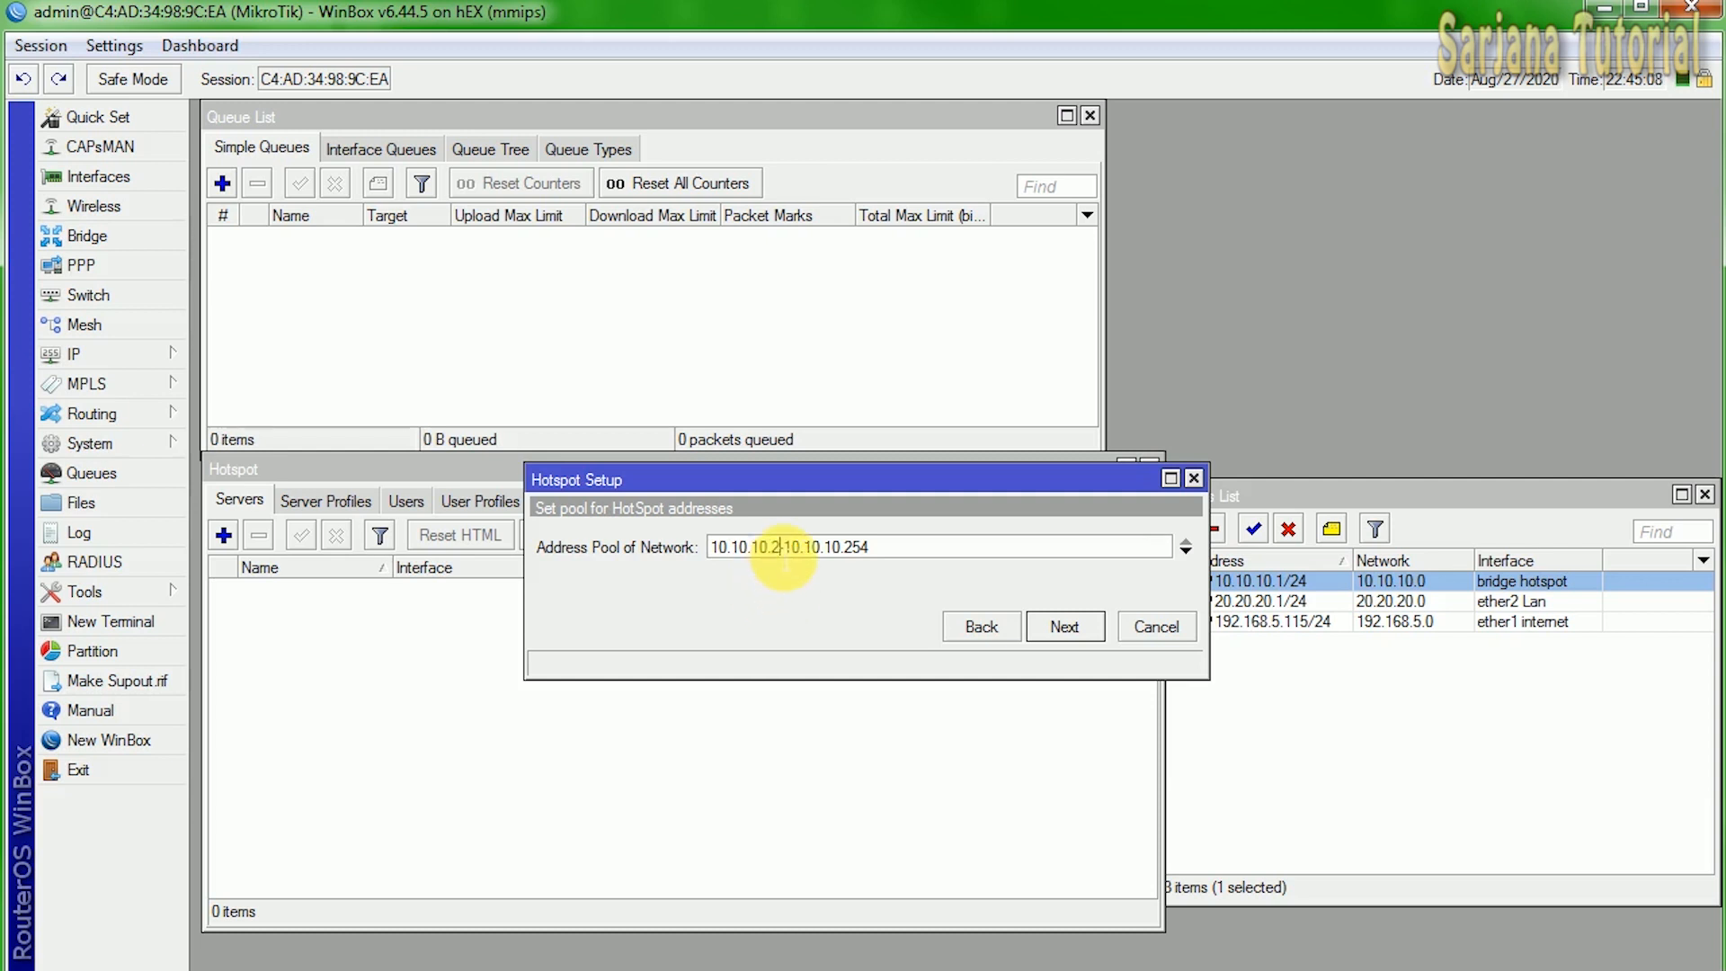
key("BackSpace")
type("51")
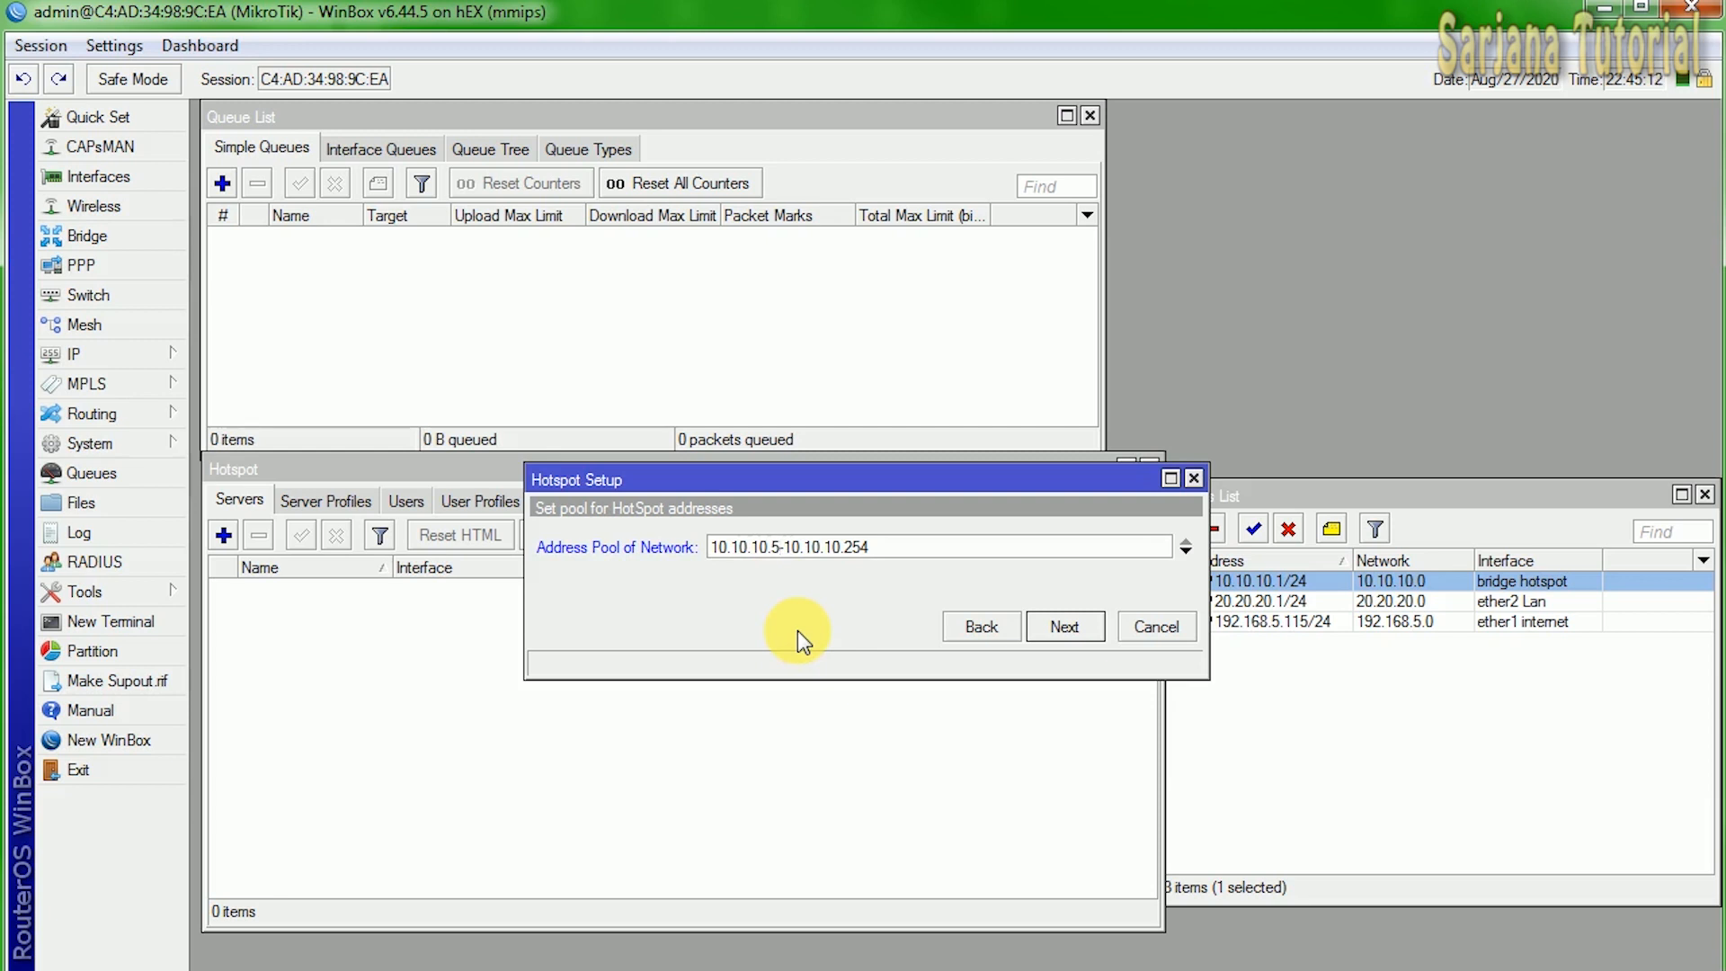
left_click_drag(1211, 676, 1268, 674)
left_click_drag(1082, 478, 1100, 466)
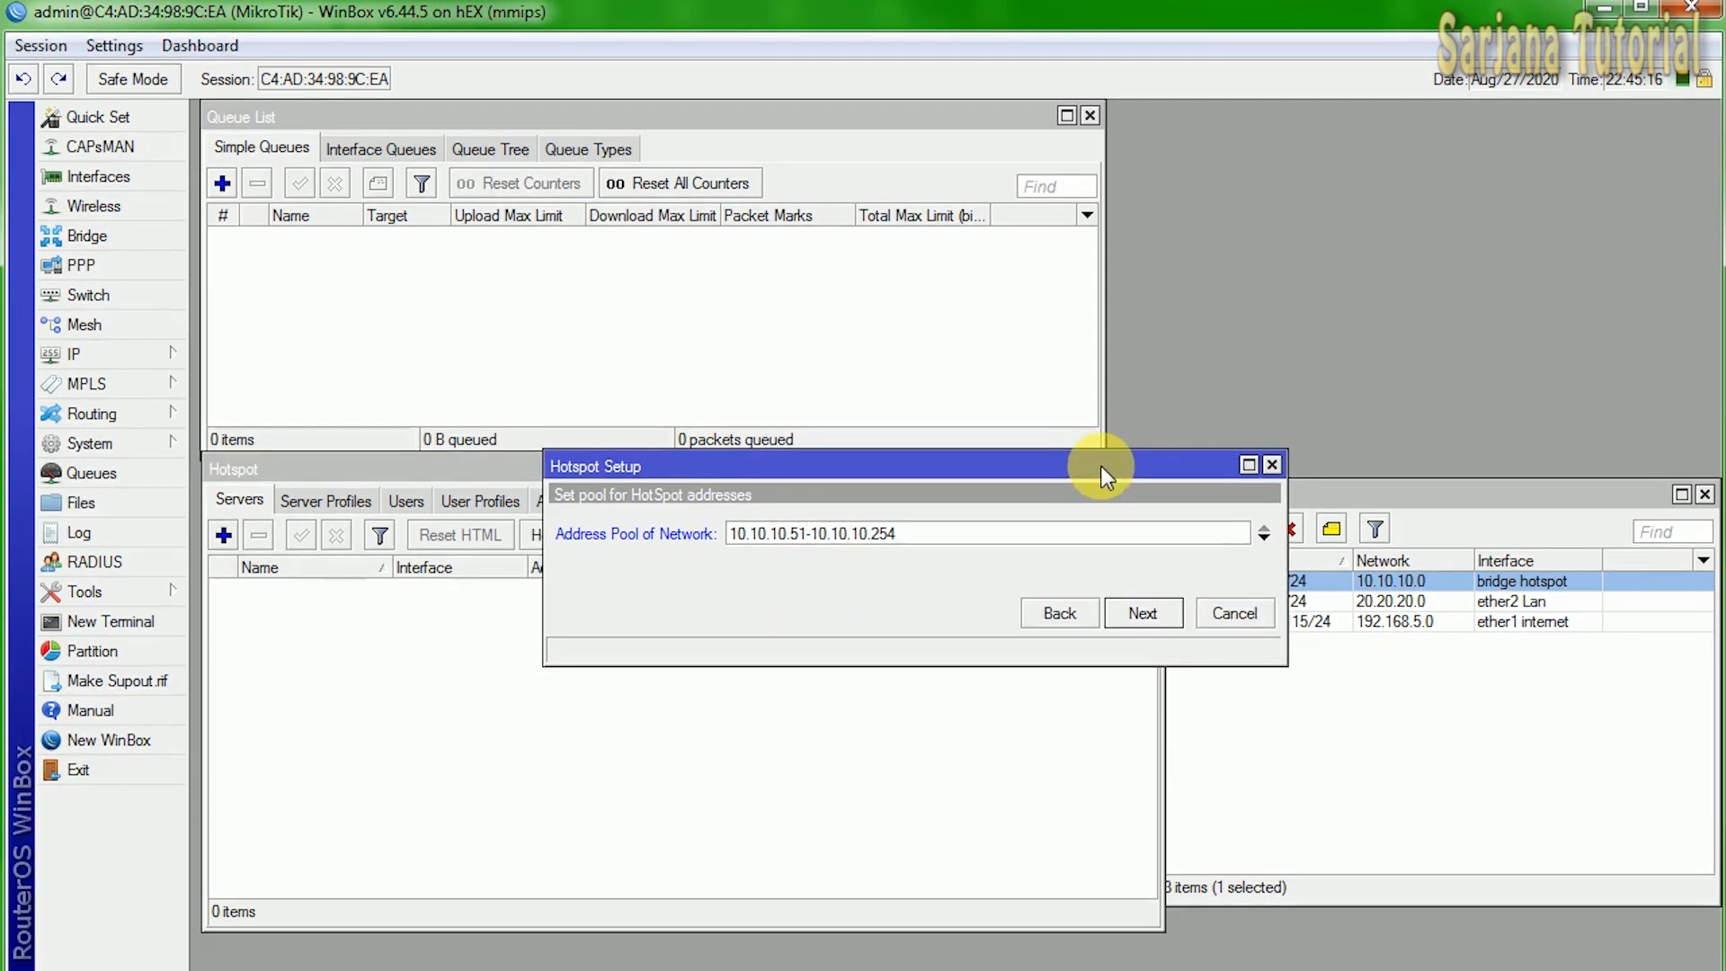
Check the 10.10.10.51-10.10.10.254 pool range and confirm it to continue.
left_click(807, 534)
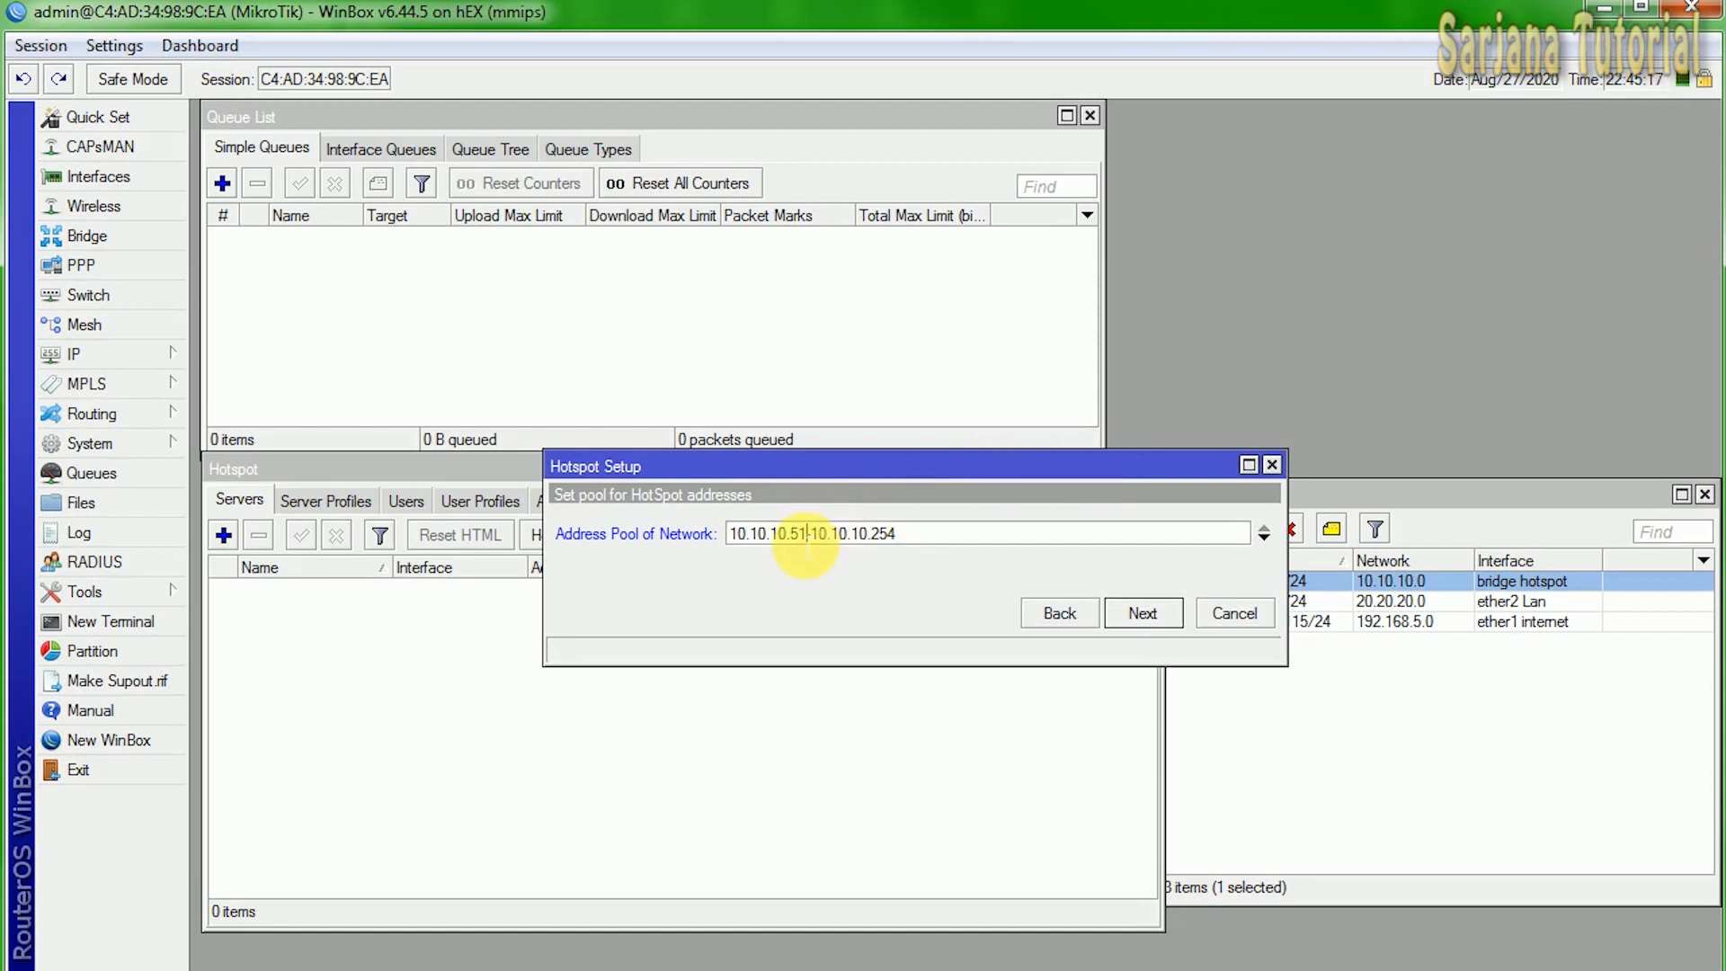
double_click(801, 541)
left_click_drag(815, 549, 813, 549)
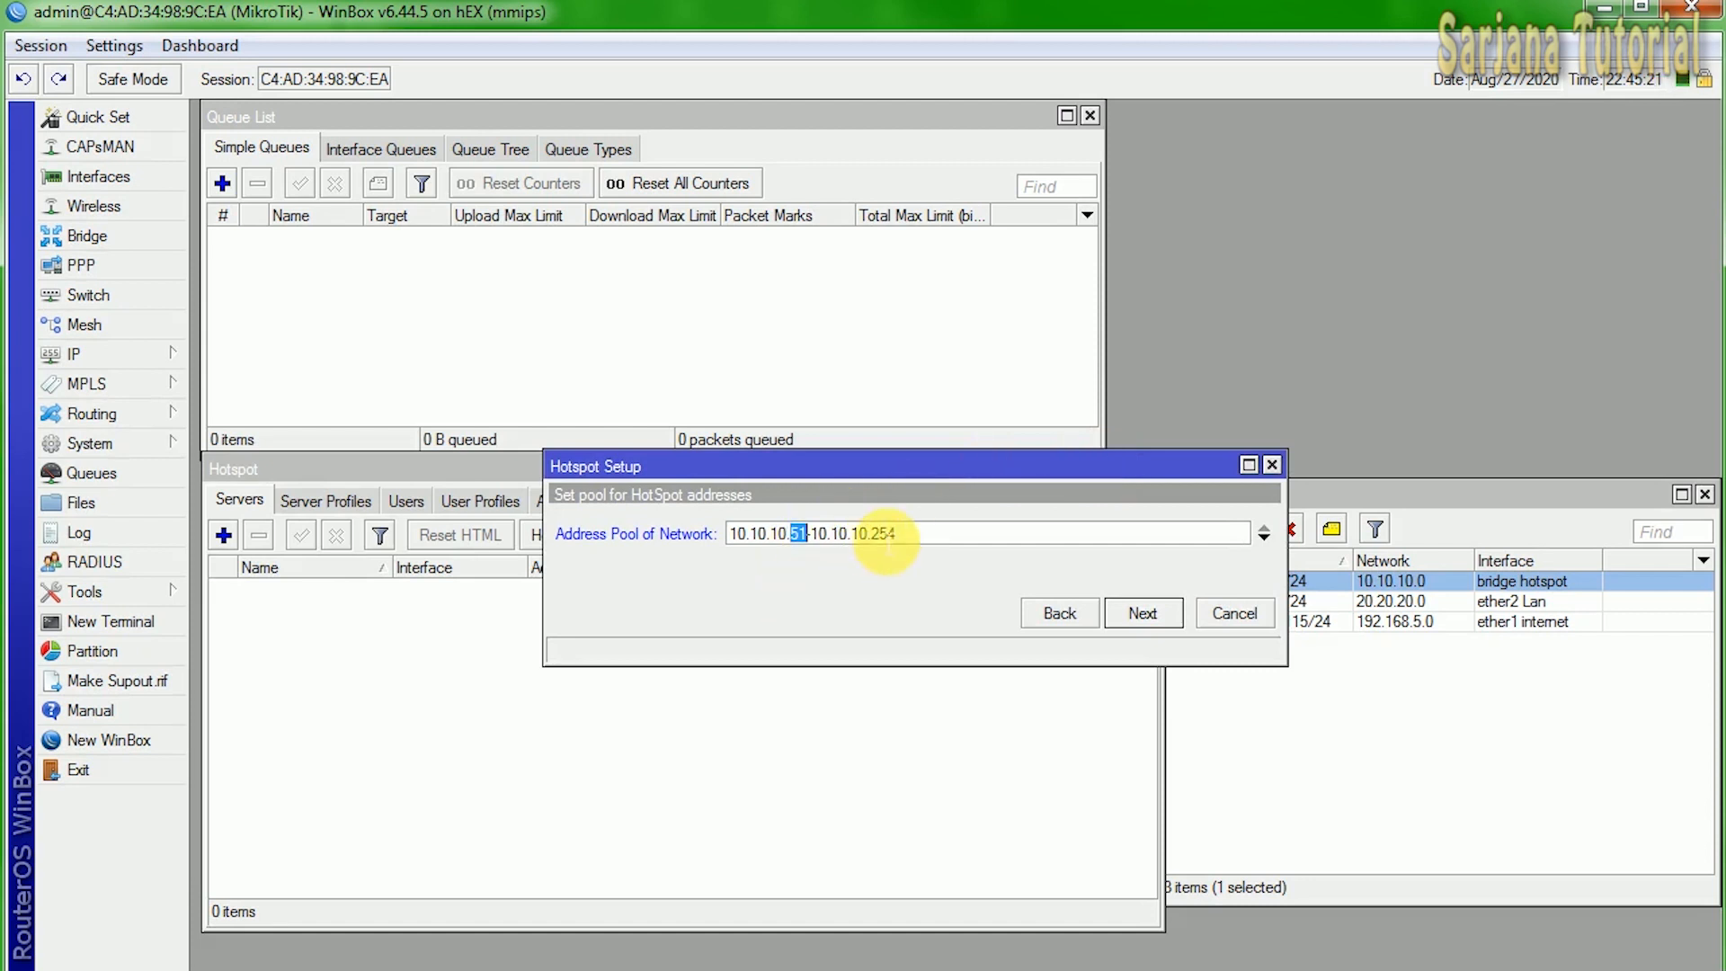
left_click_drag(882, 541, 933, 544)
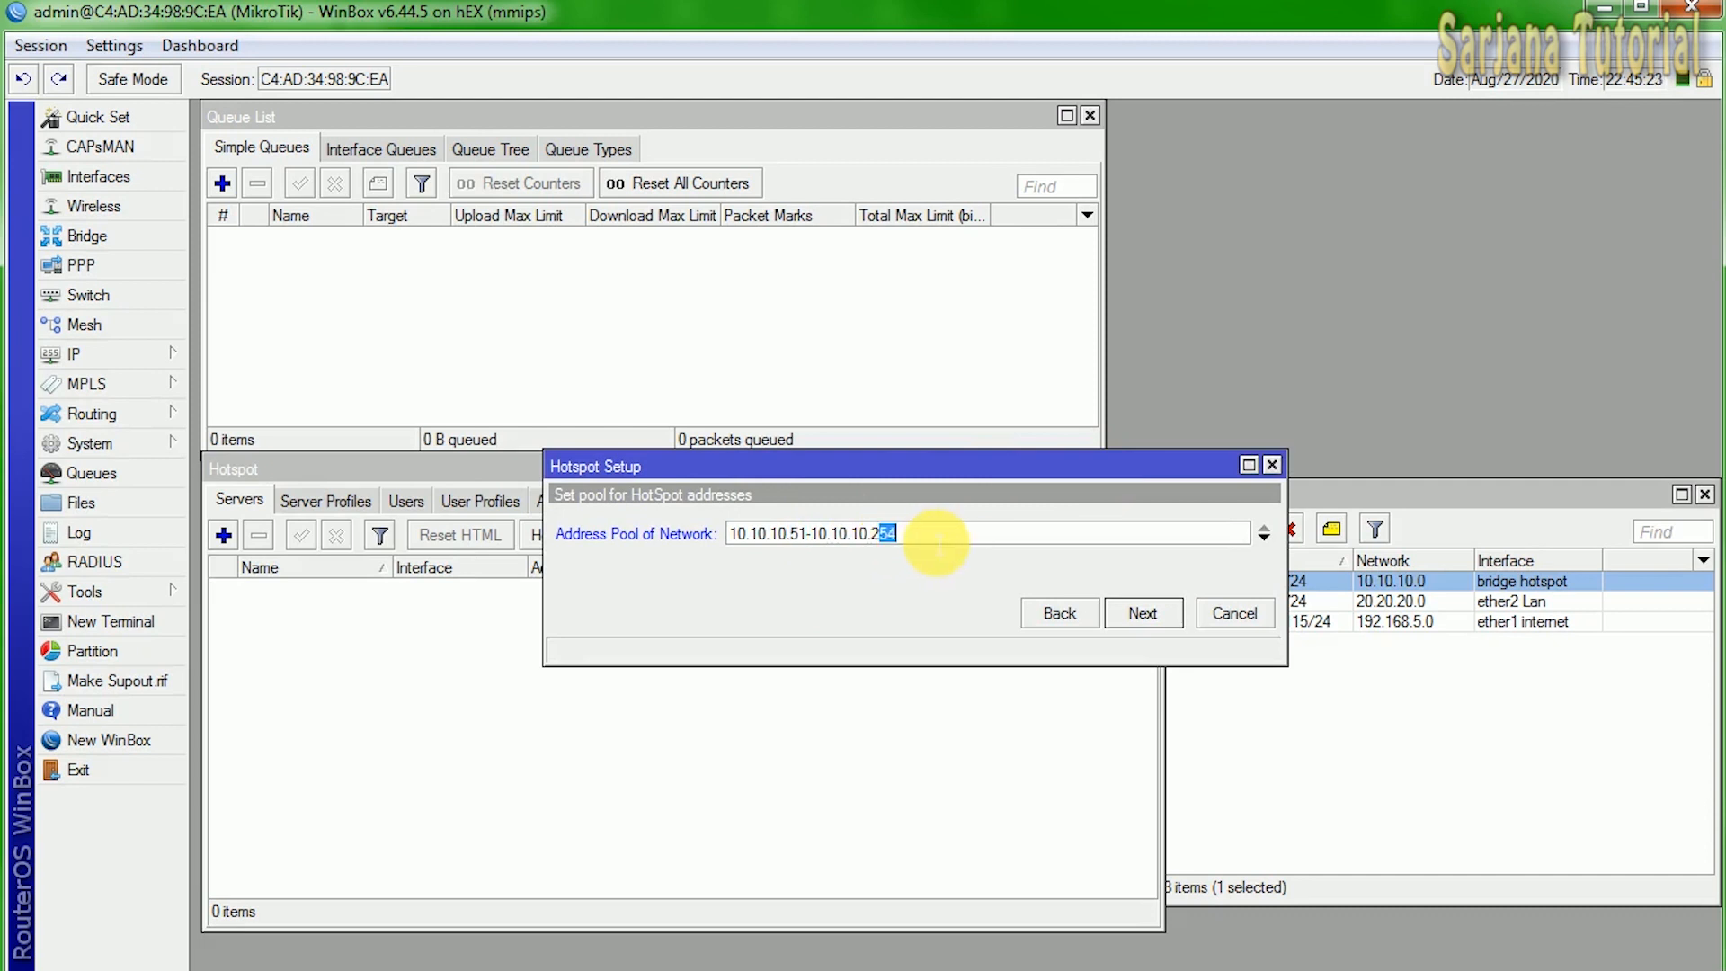
left_click(803, 539)
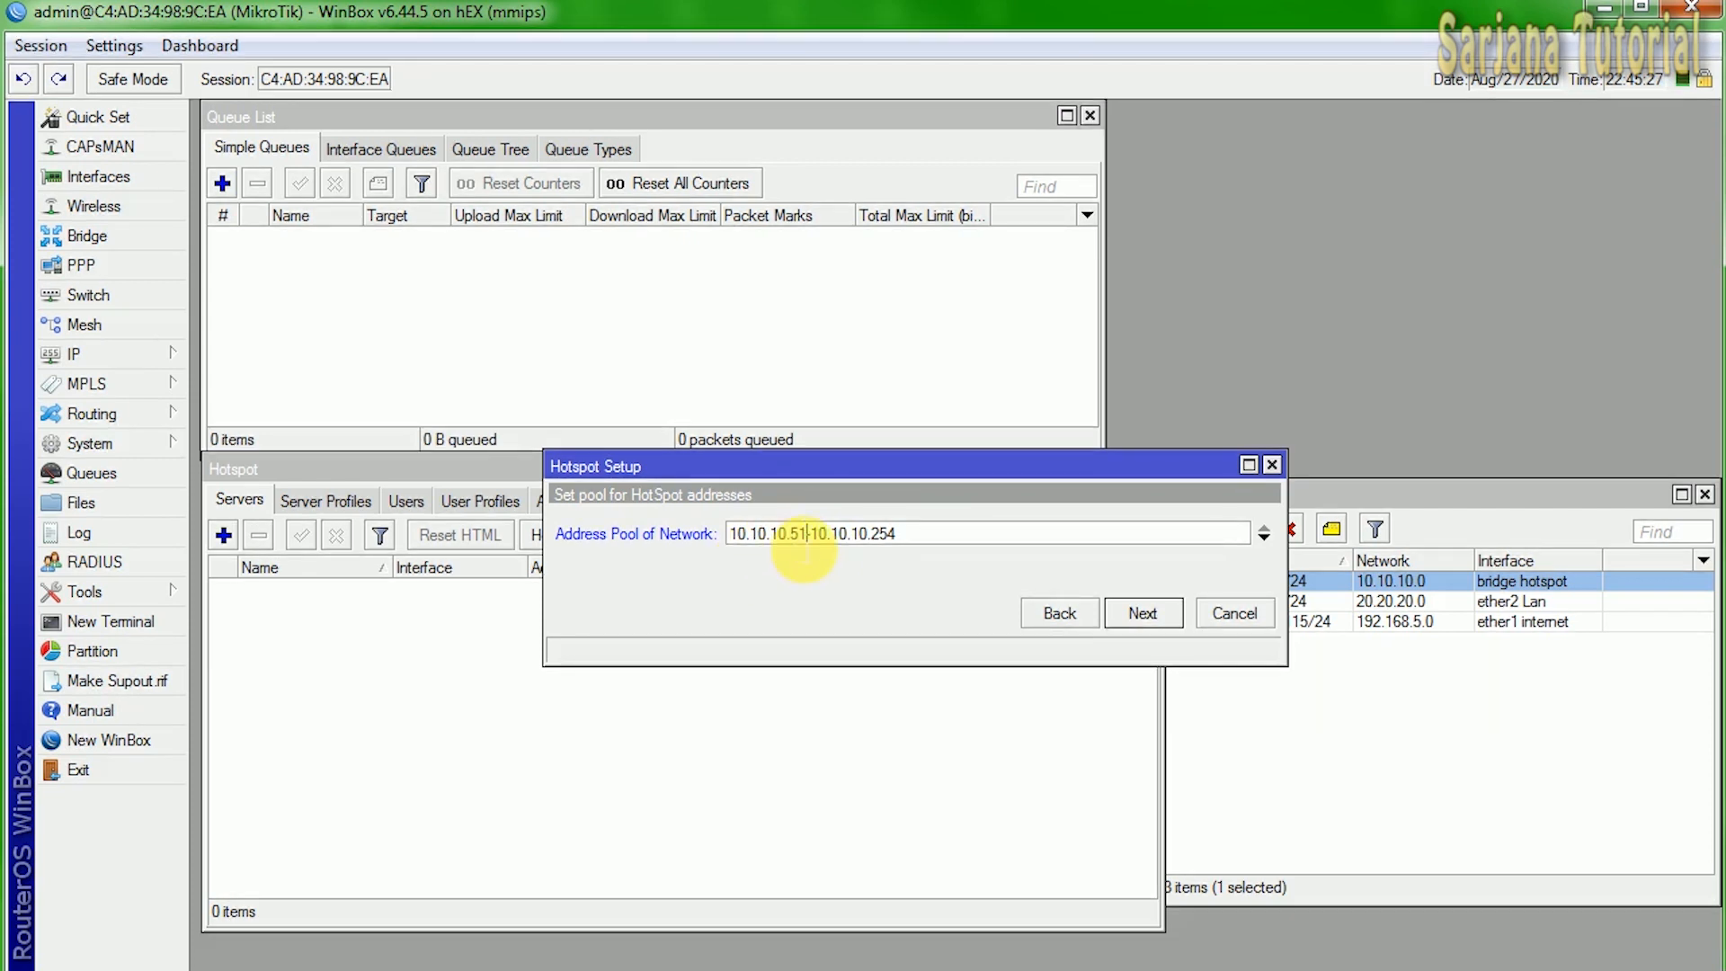
double_click(805, 539)
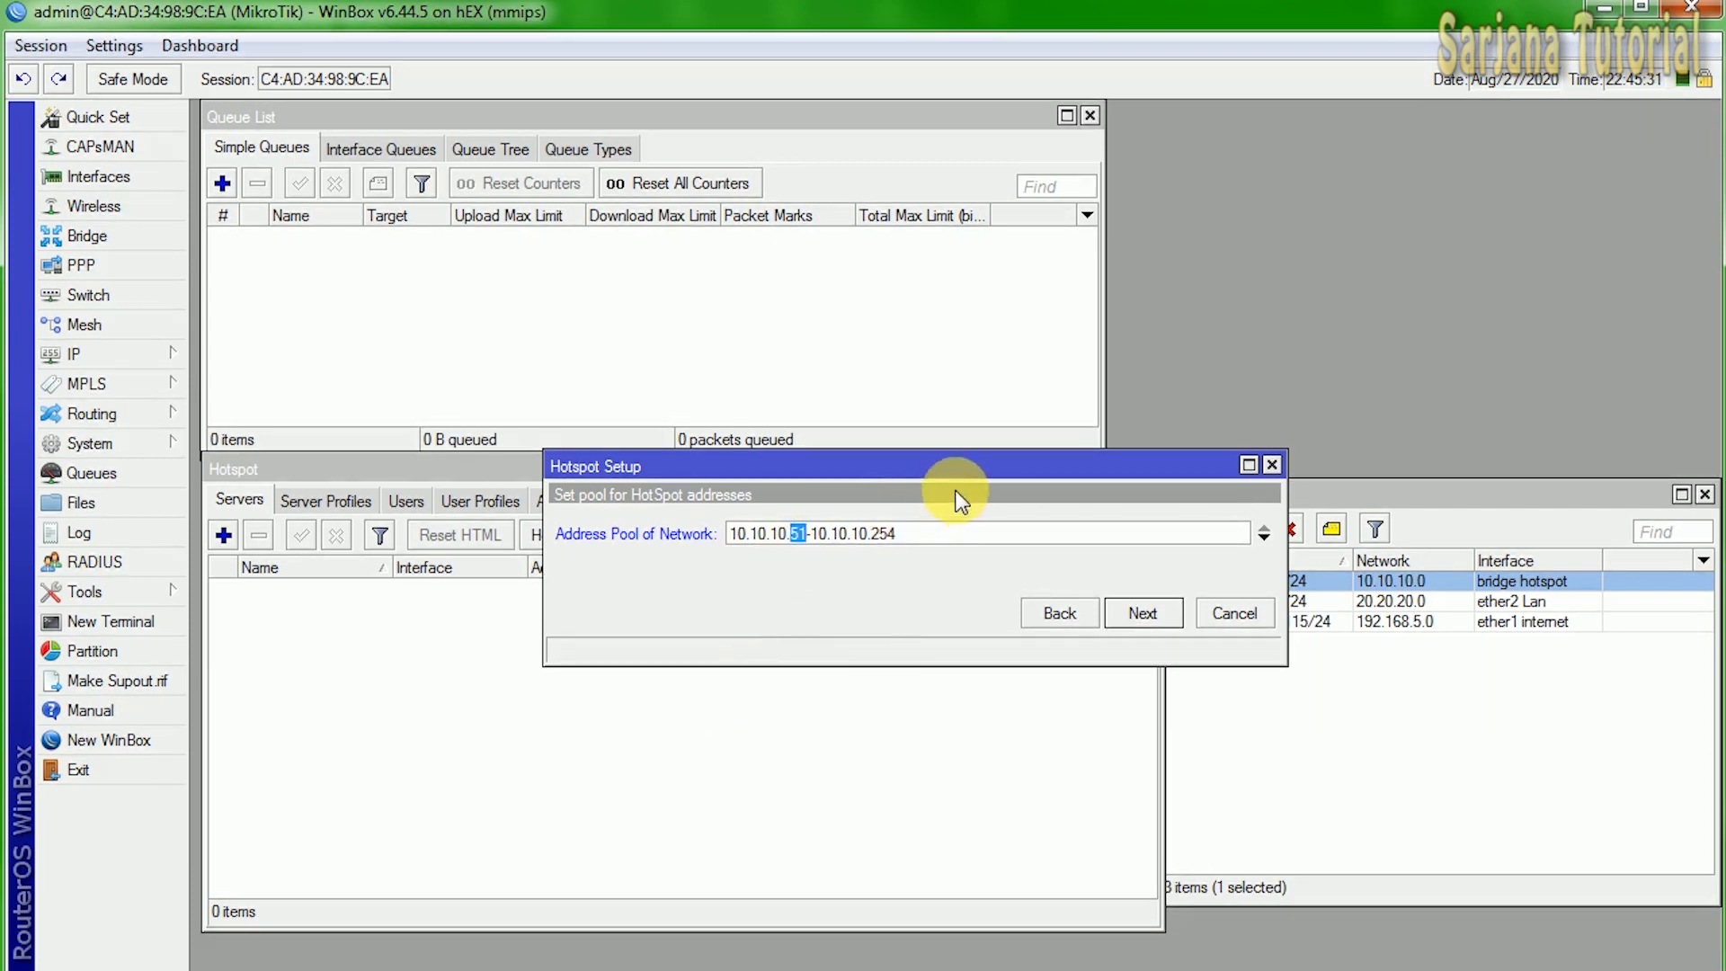
left_click(800, 540)
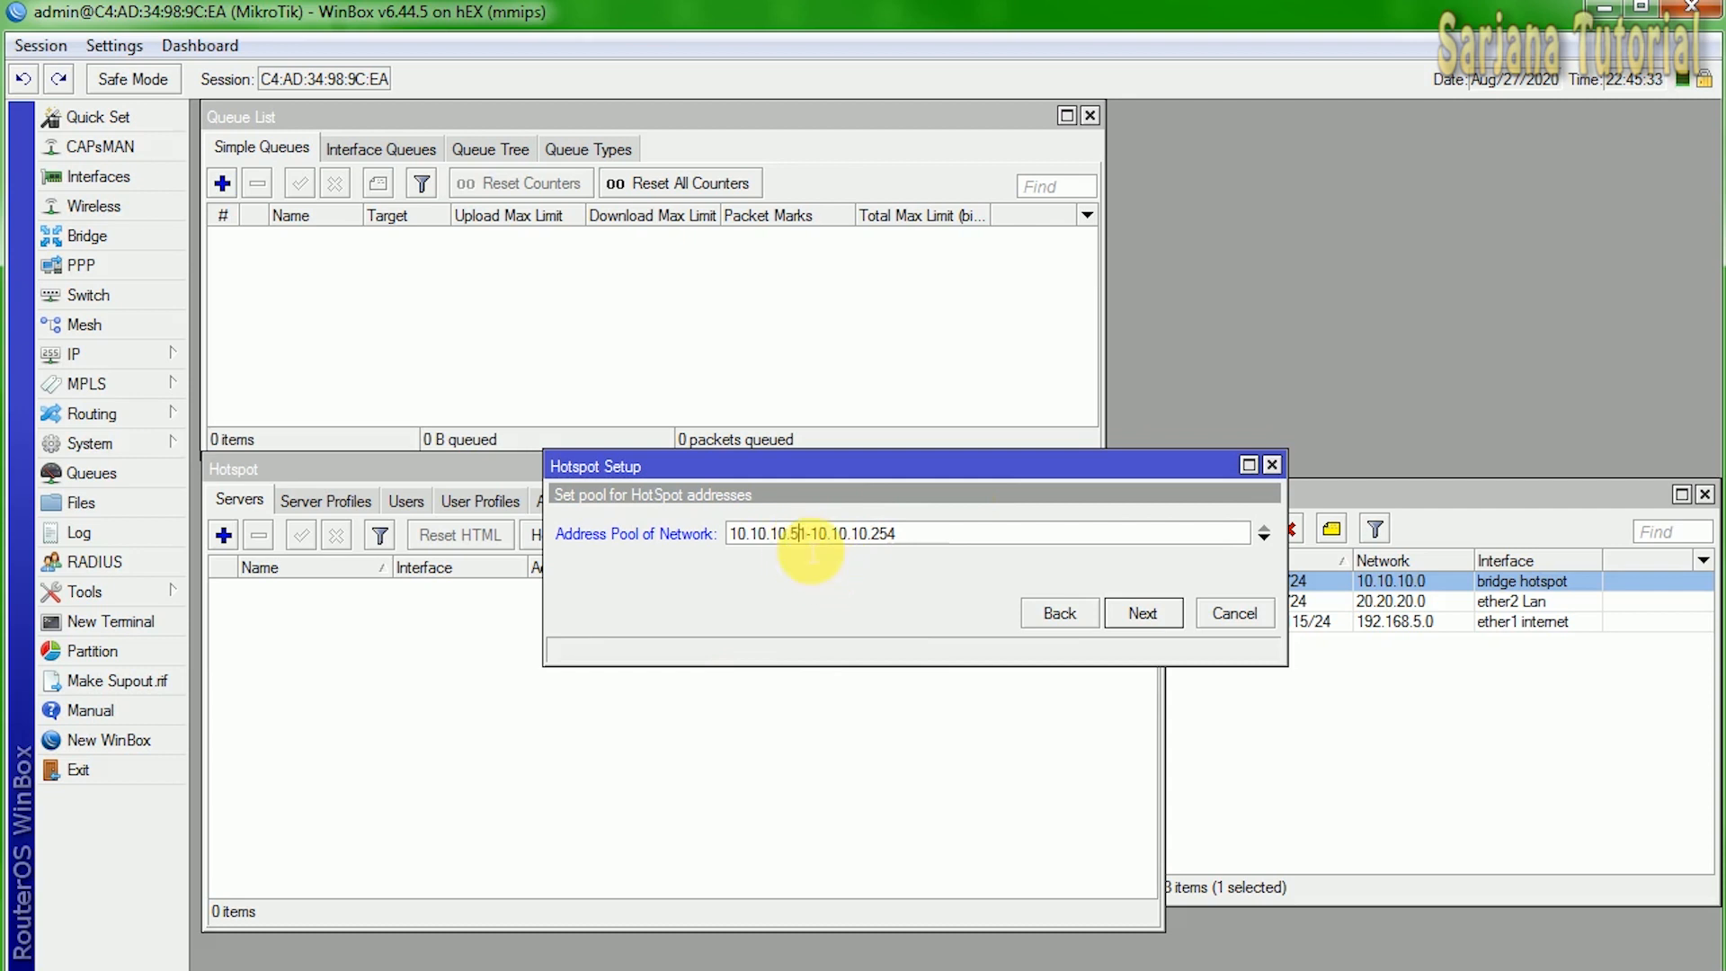
key("shift+Right")
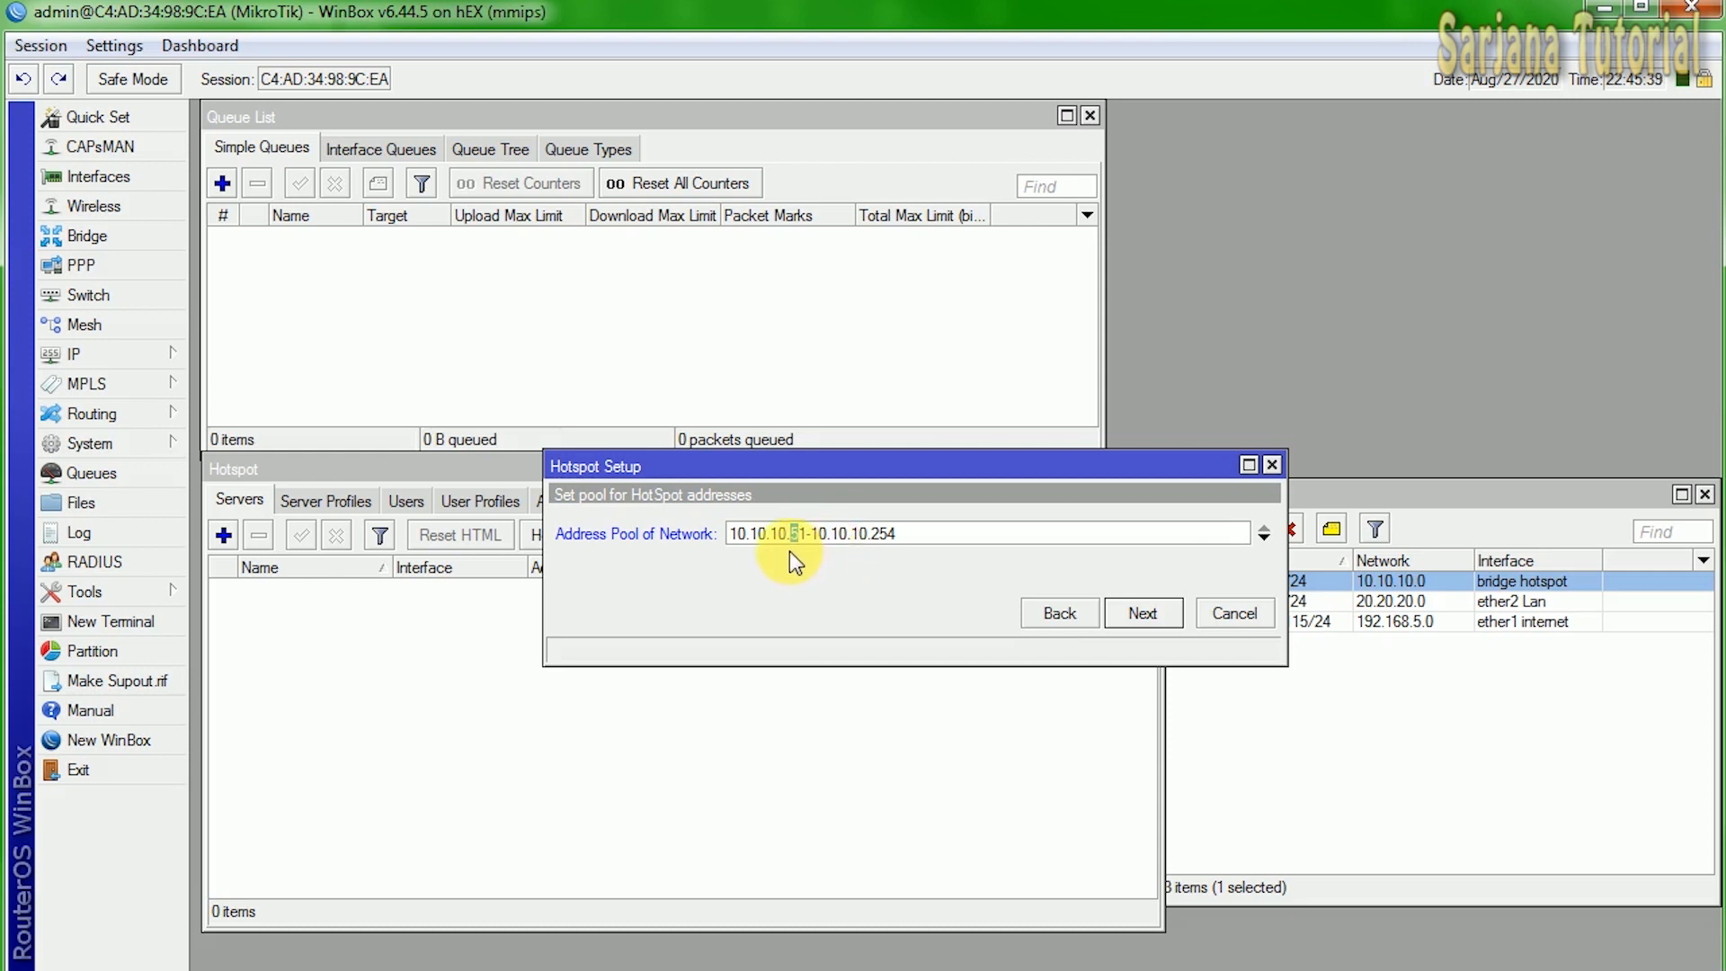
left_click(809, 539)
left_click(793, 538)
double_click(800, 538)
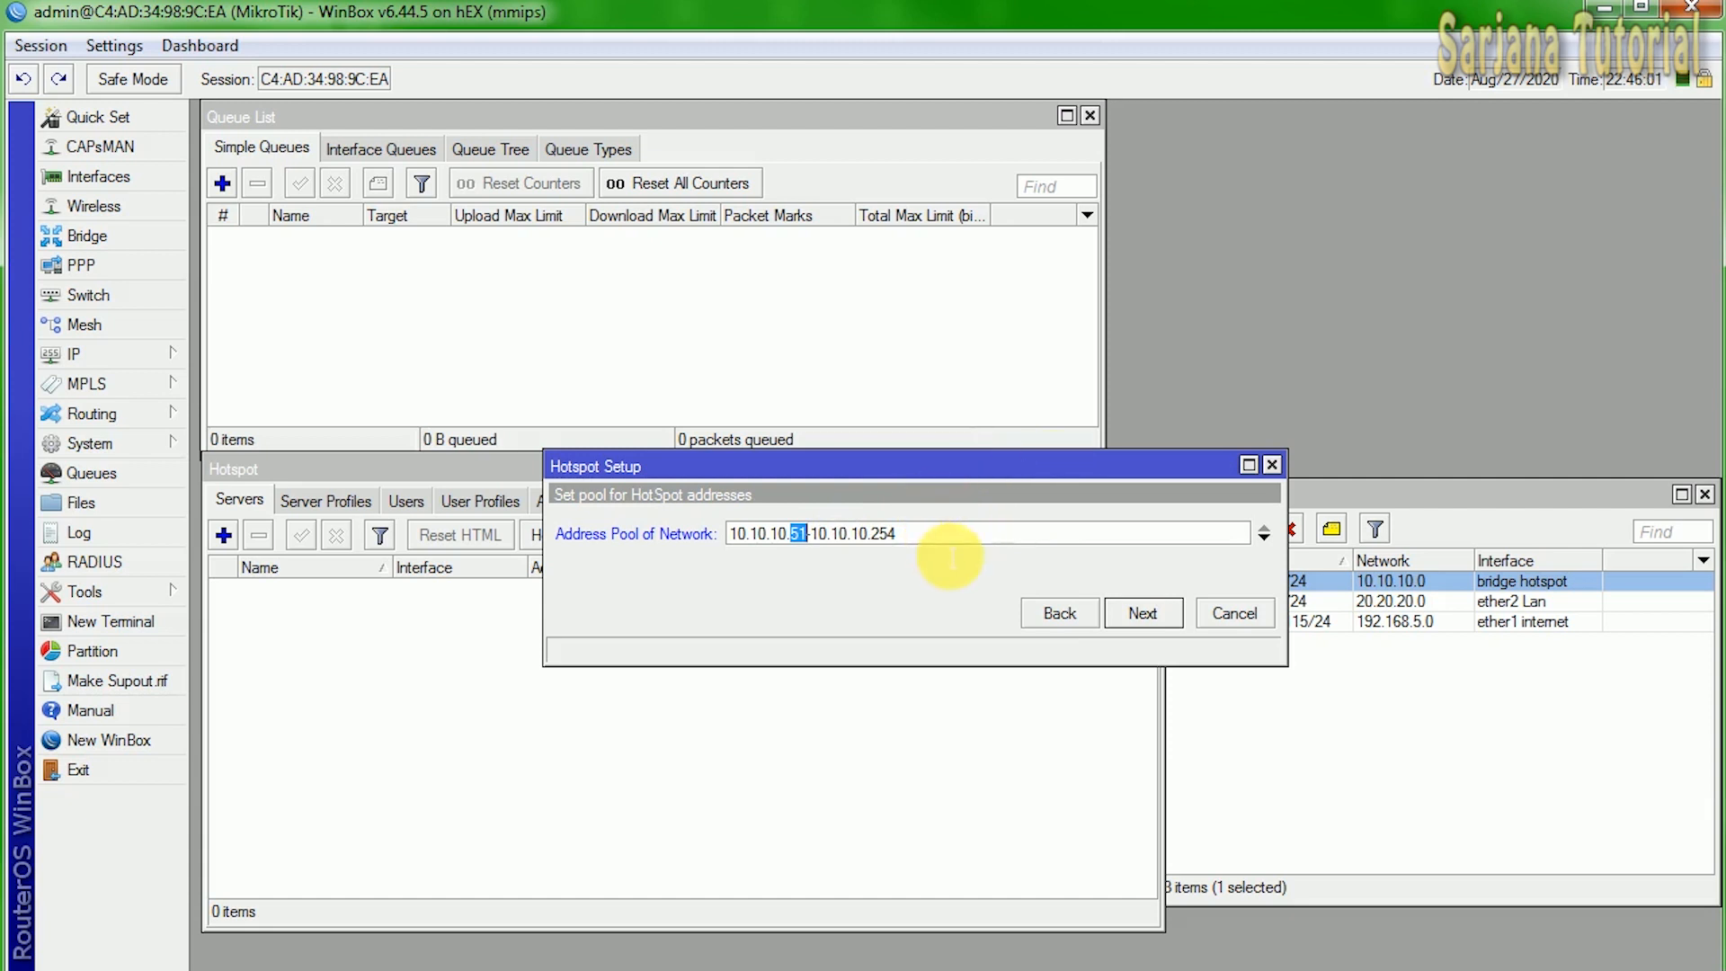
left_click(820, 534)
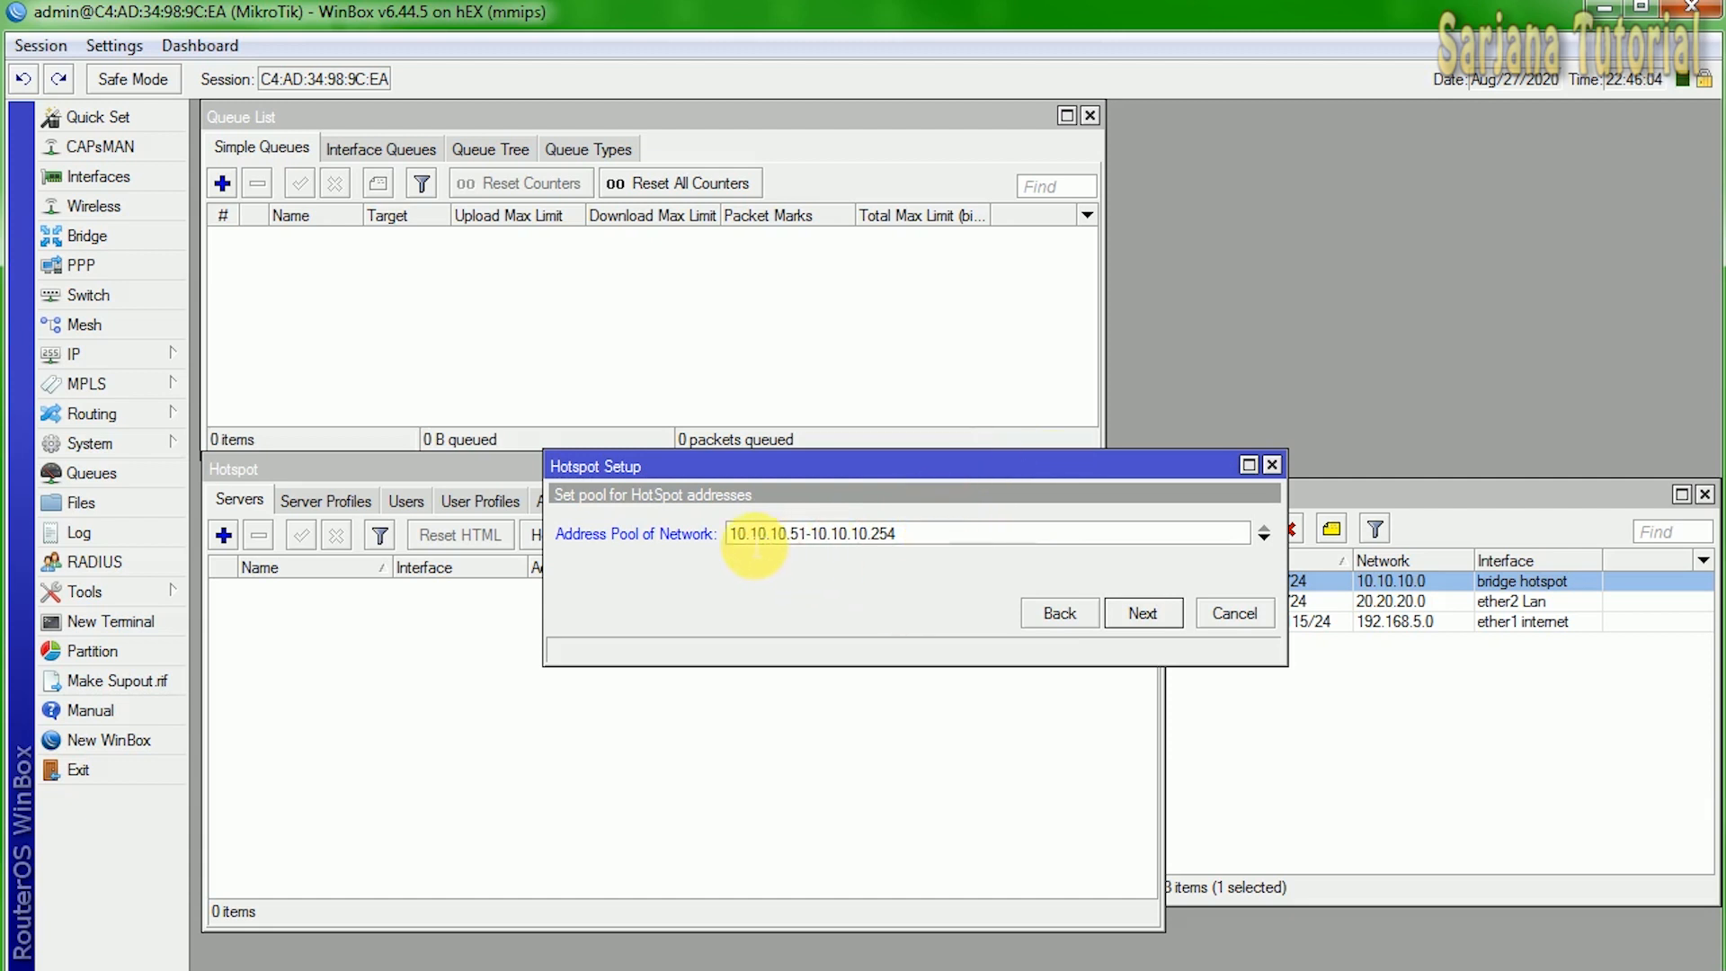
left_click_drag(730, 537, 1002, 539)
left_click(800, 542)
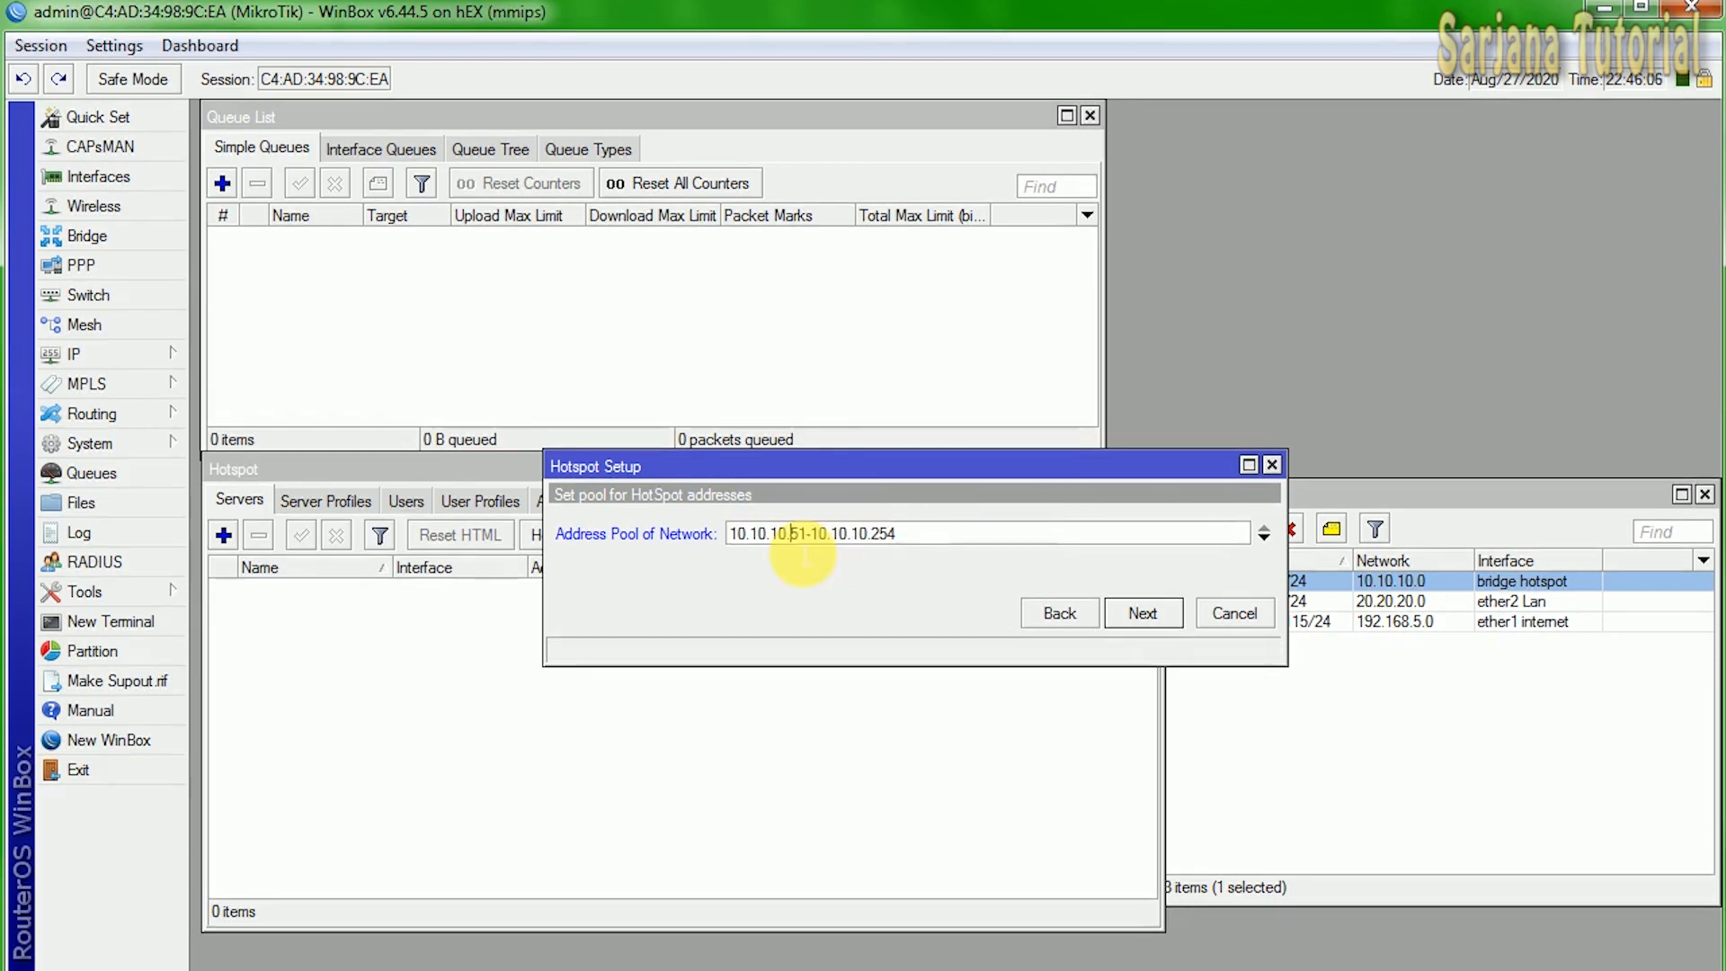
left_click(813, 545)
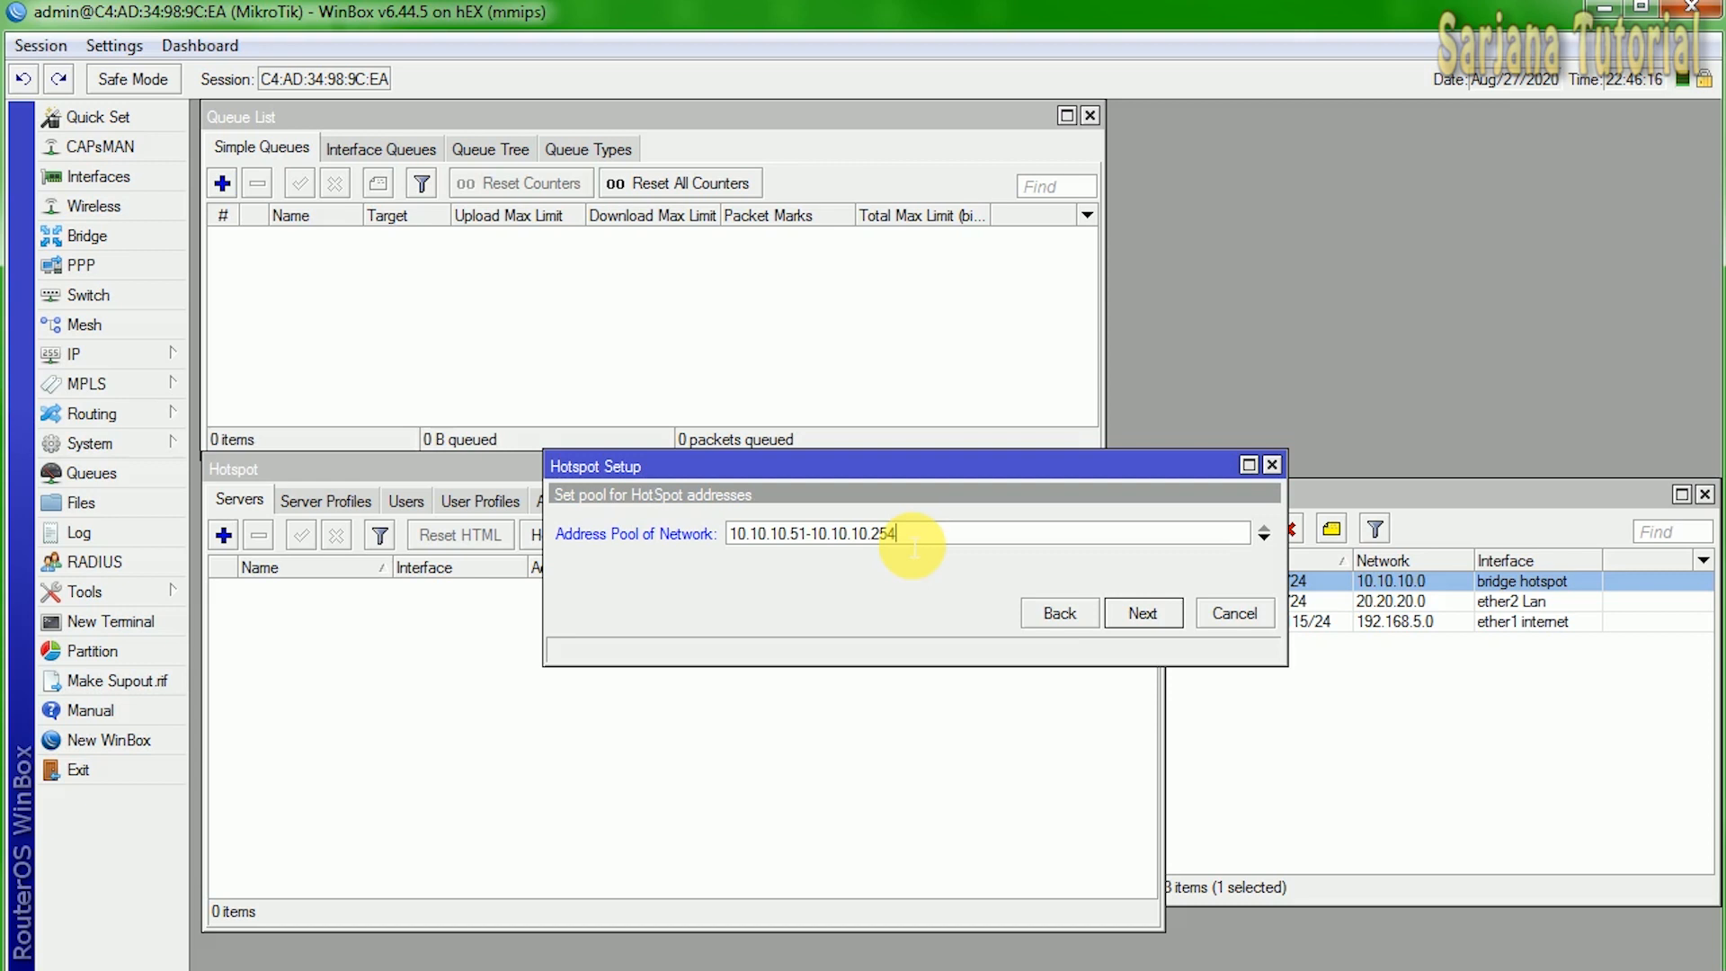
left_click(1142, 613)
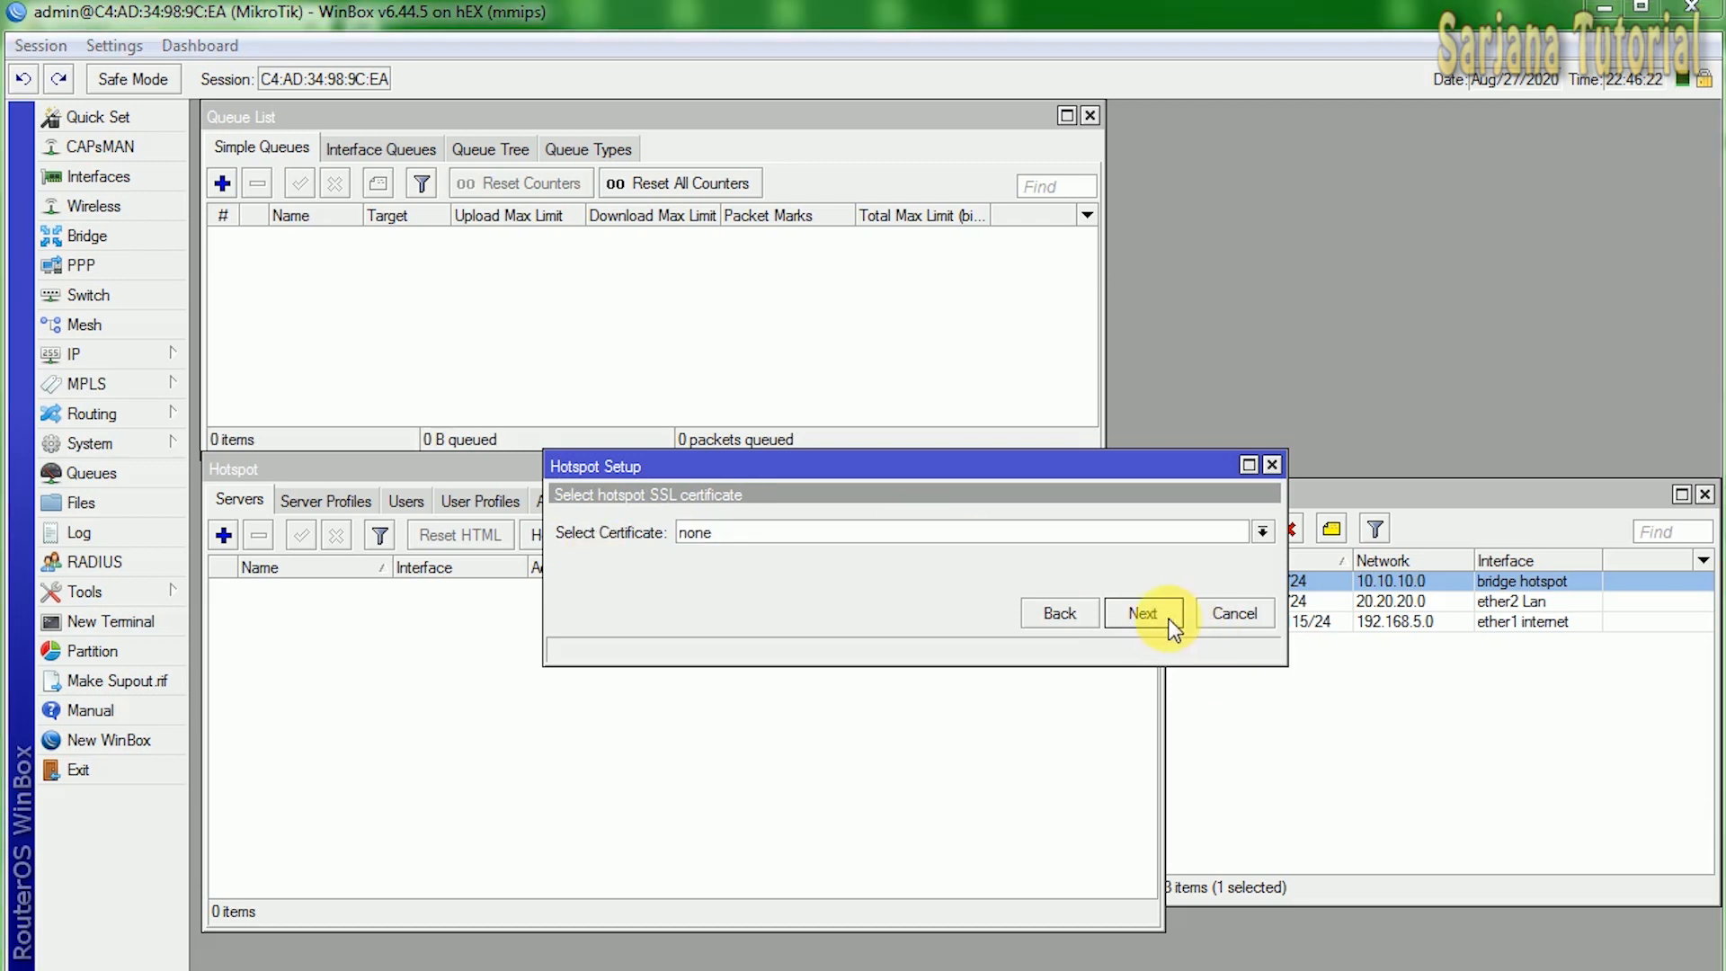
Keep certificate none, SMTP server 0.0.0.0, and DNS servers 8.8.8.8 and 8.8.4.4.
left_click(807, 537)
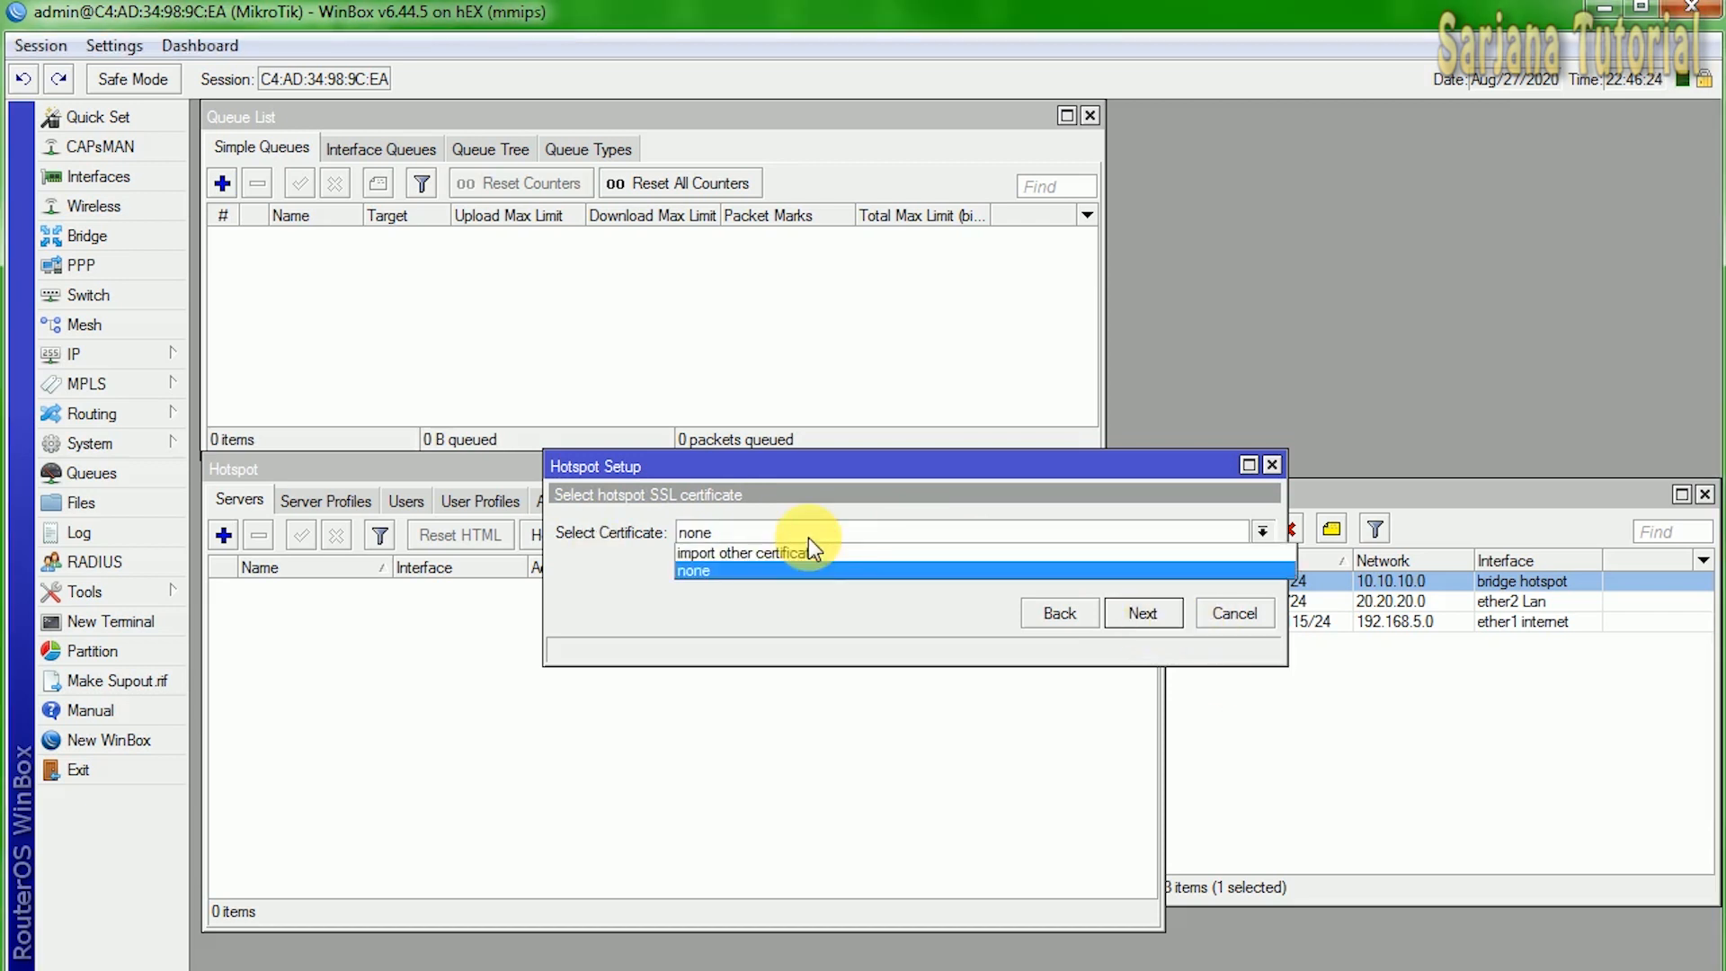
left_click(807, 538)
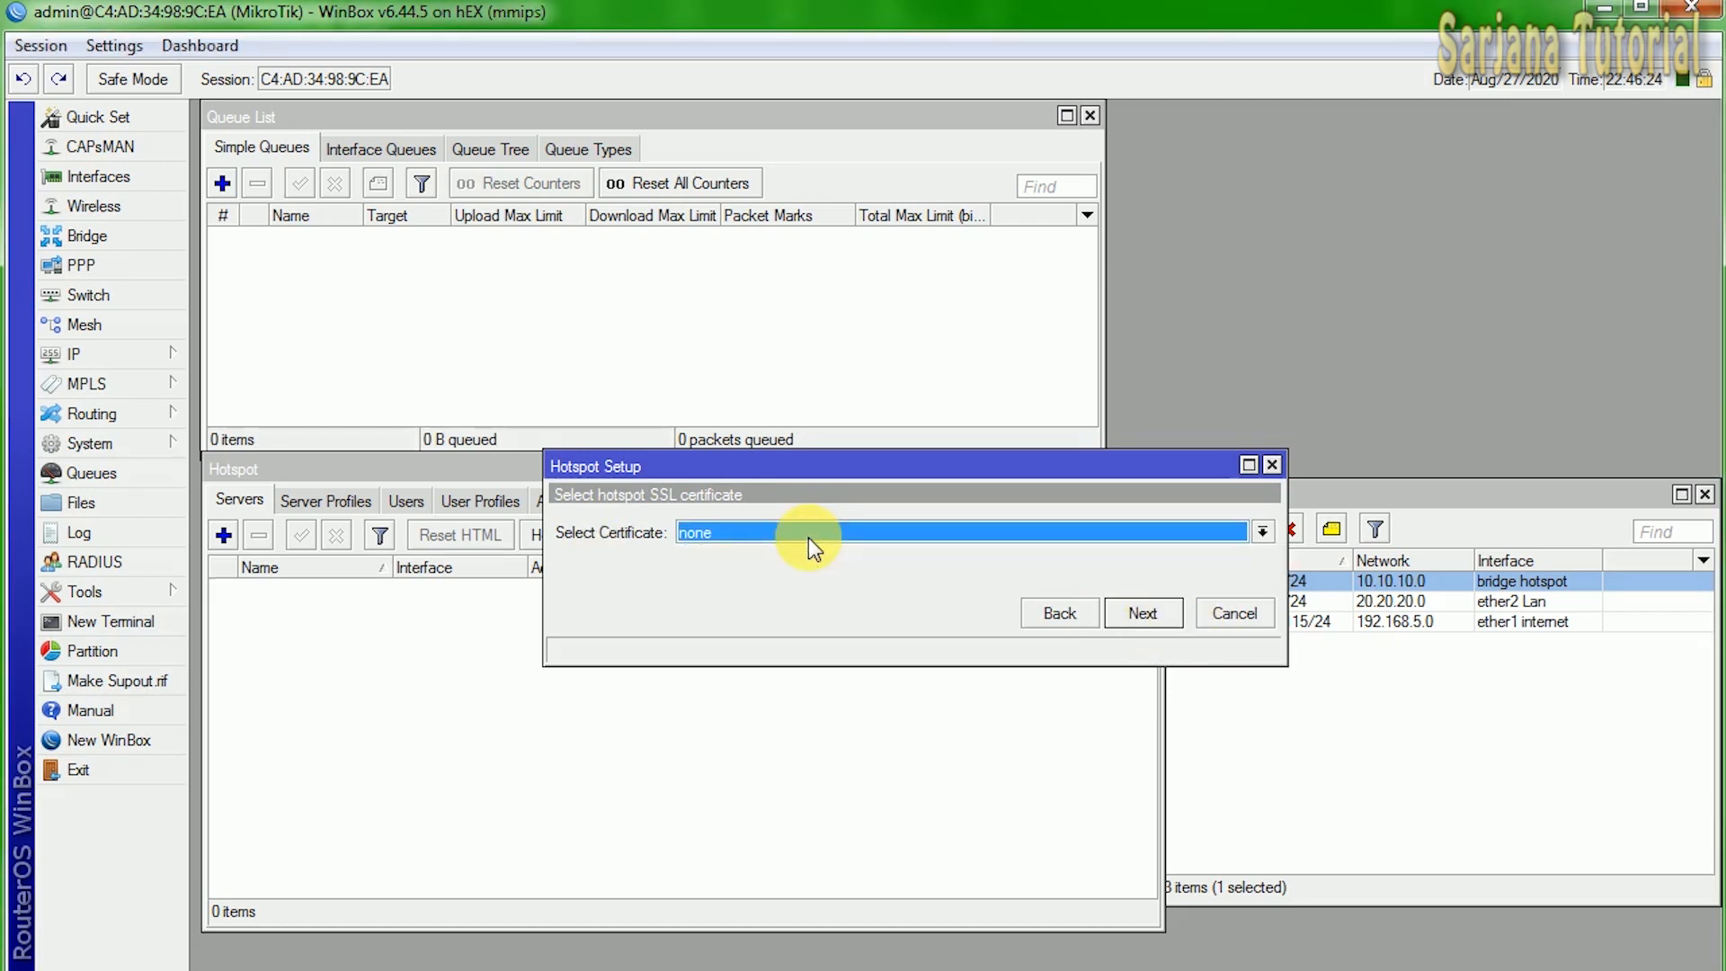
left_click(1133, 615)
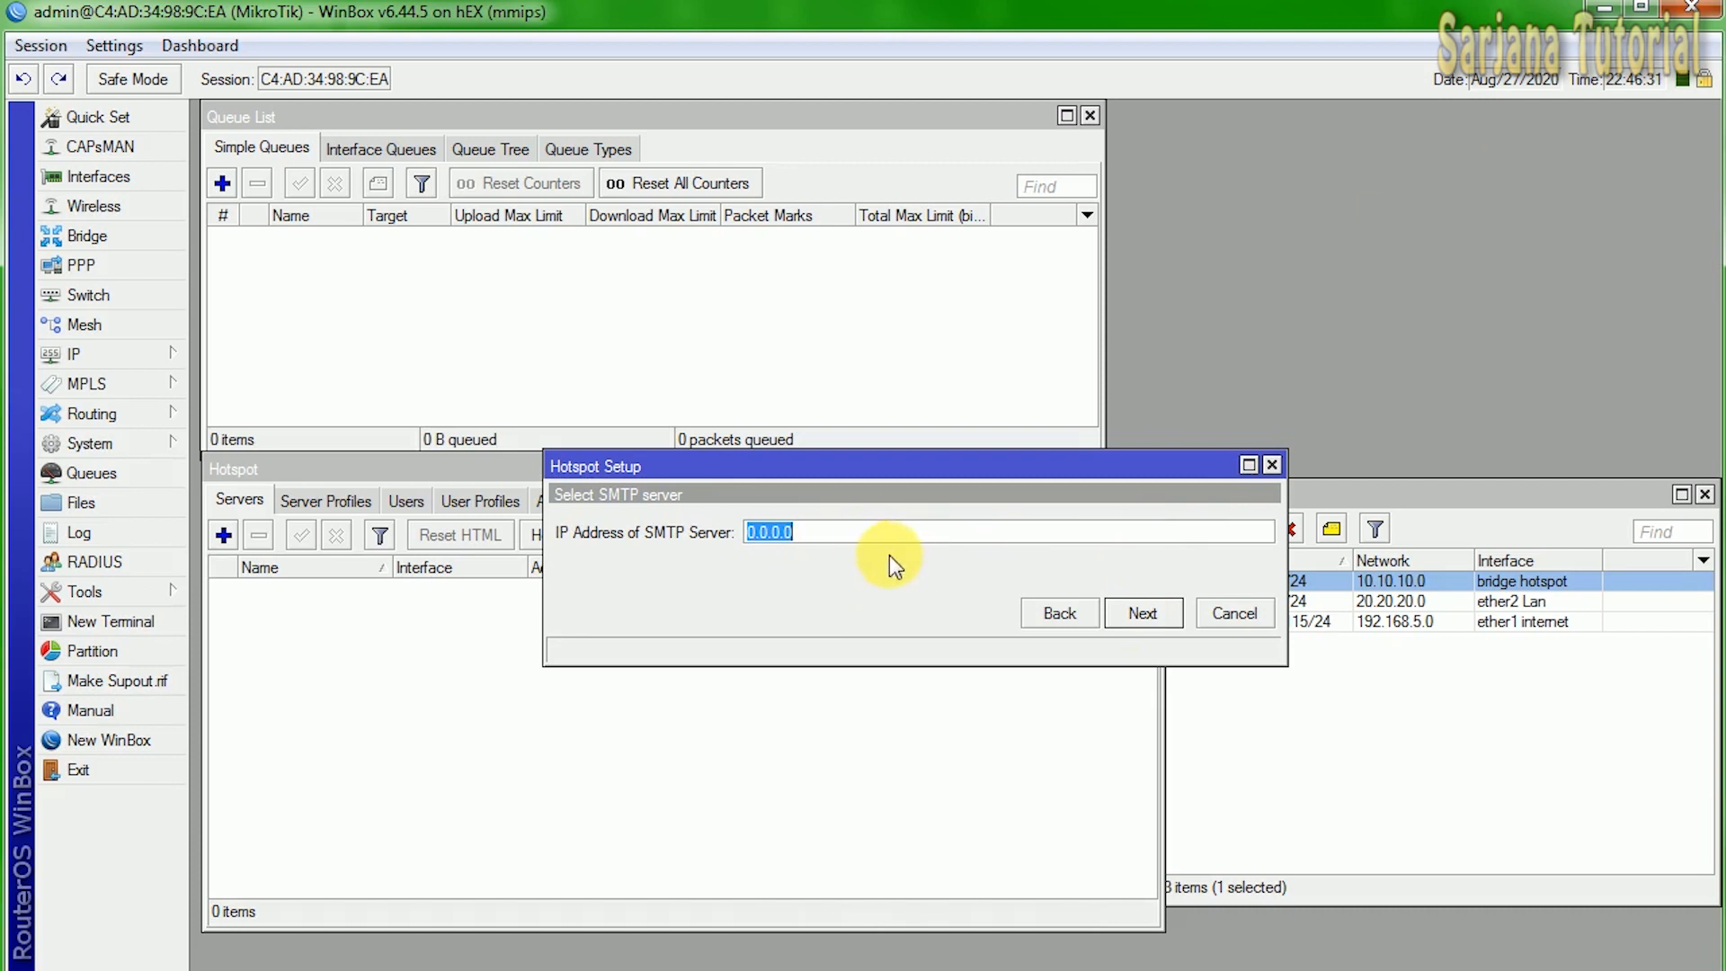
left_click(1140, 615)
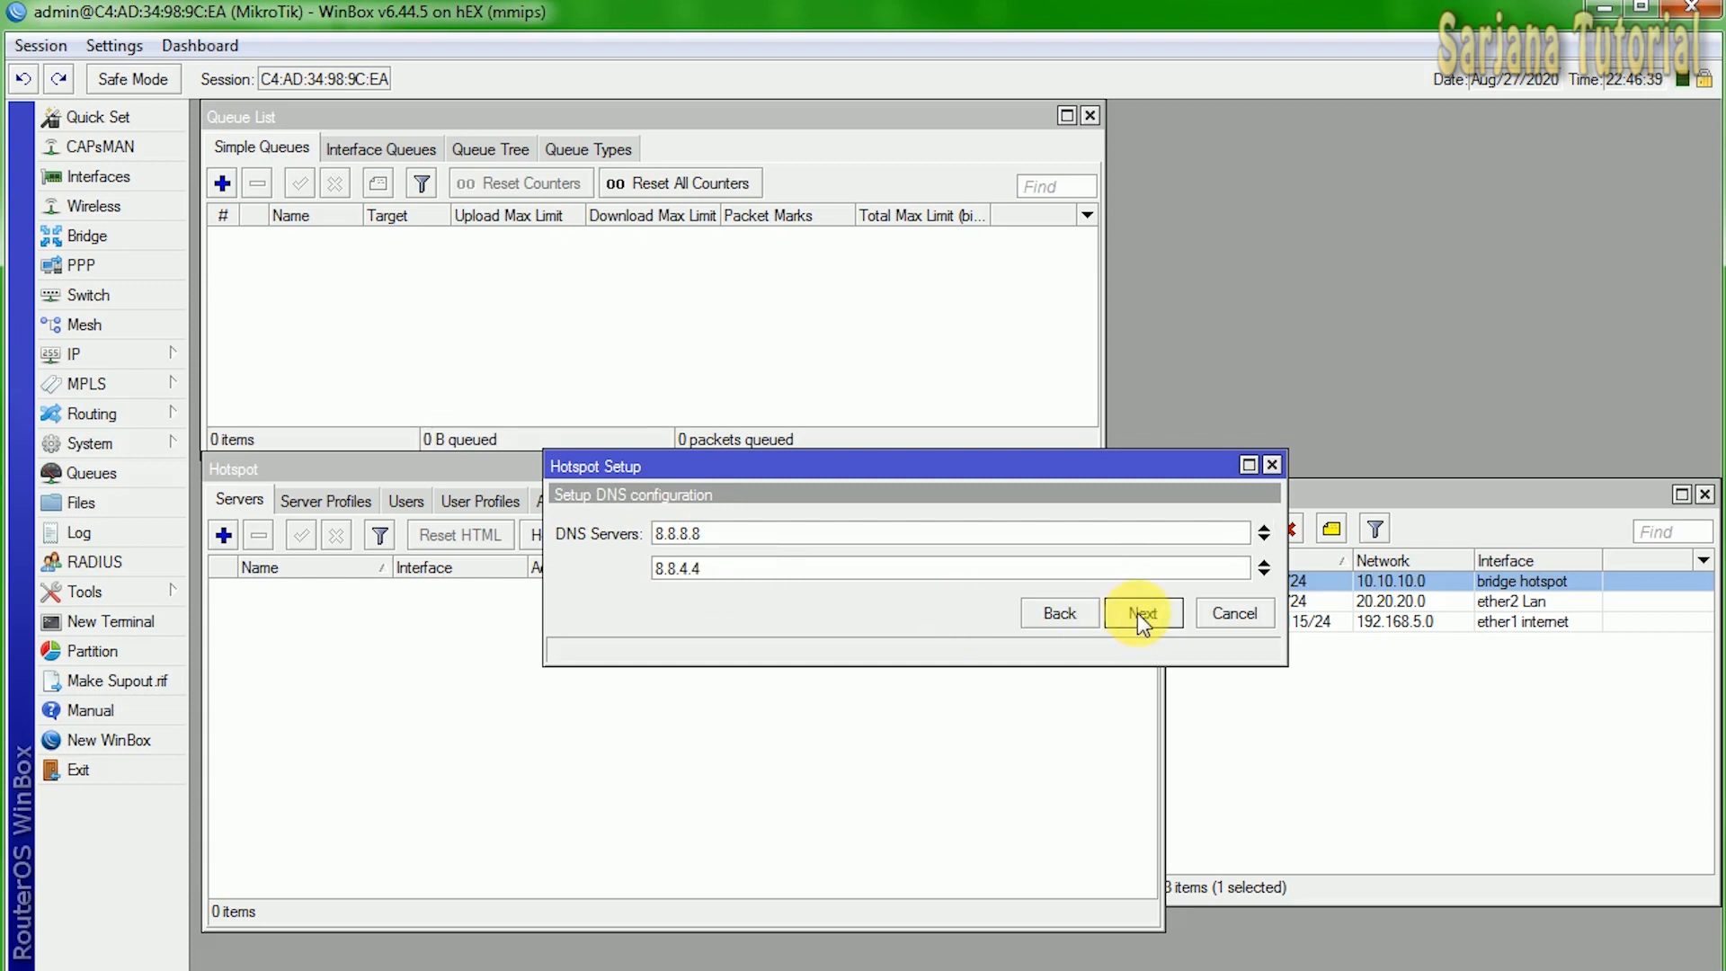
left_click(1136, 613)
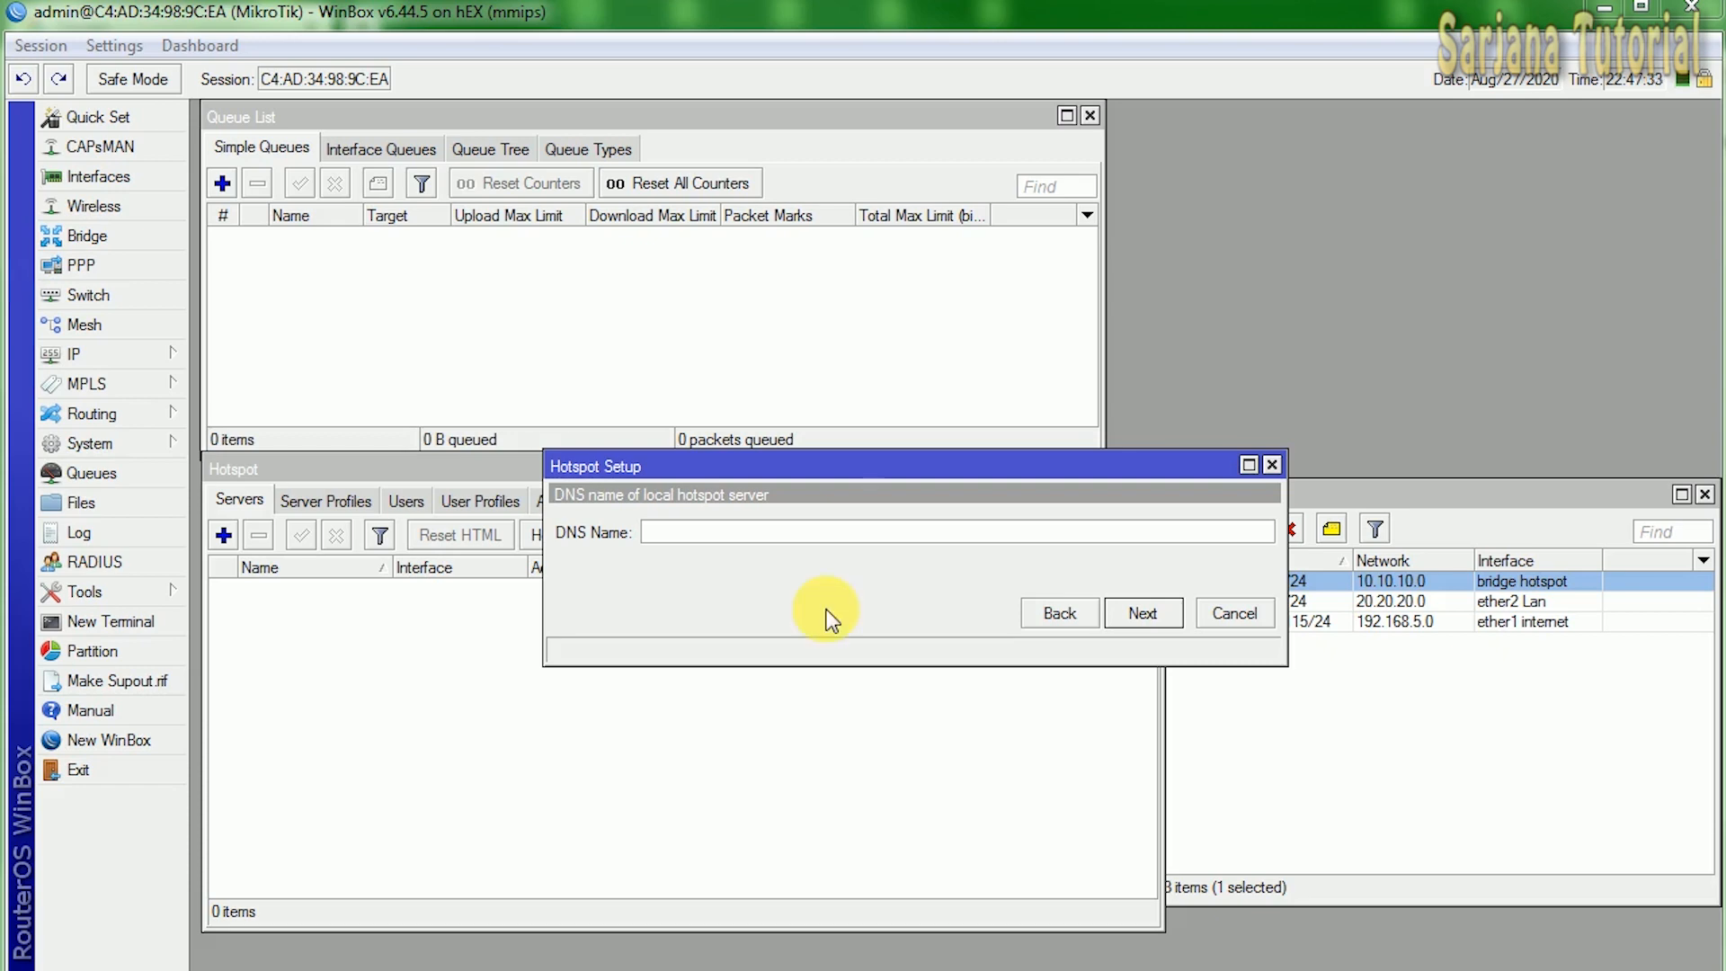
Enter DNS name titin.com and a password for local user admin to finish setup.
left_click_drag(844, 464, 944, 451)
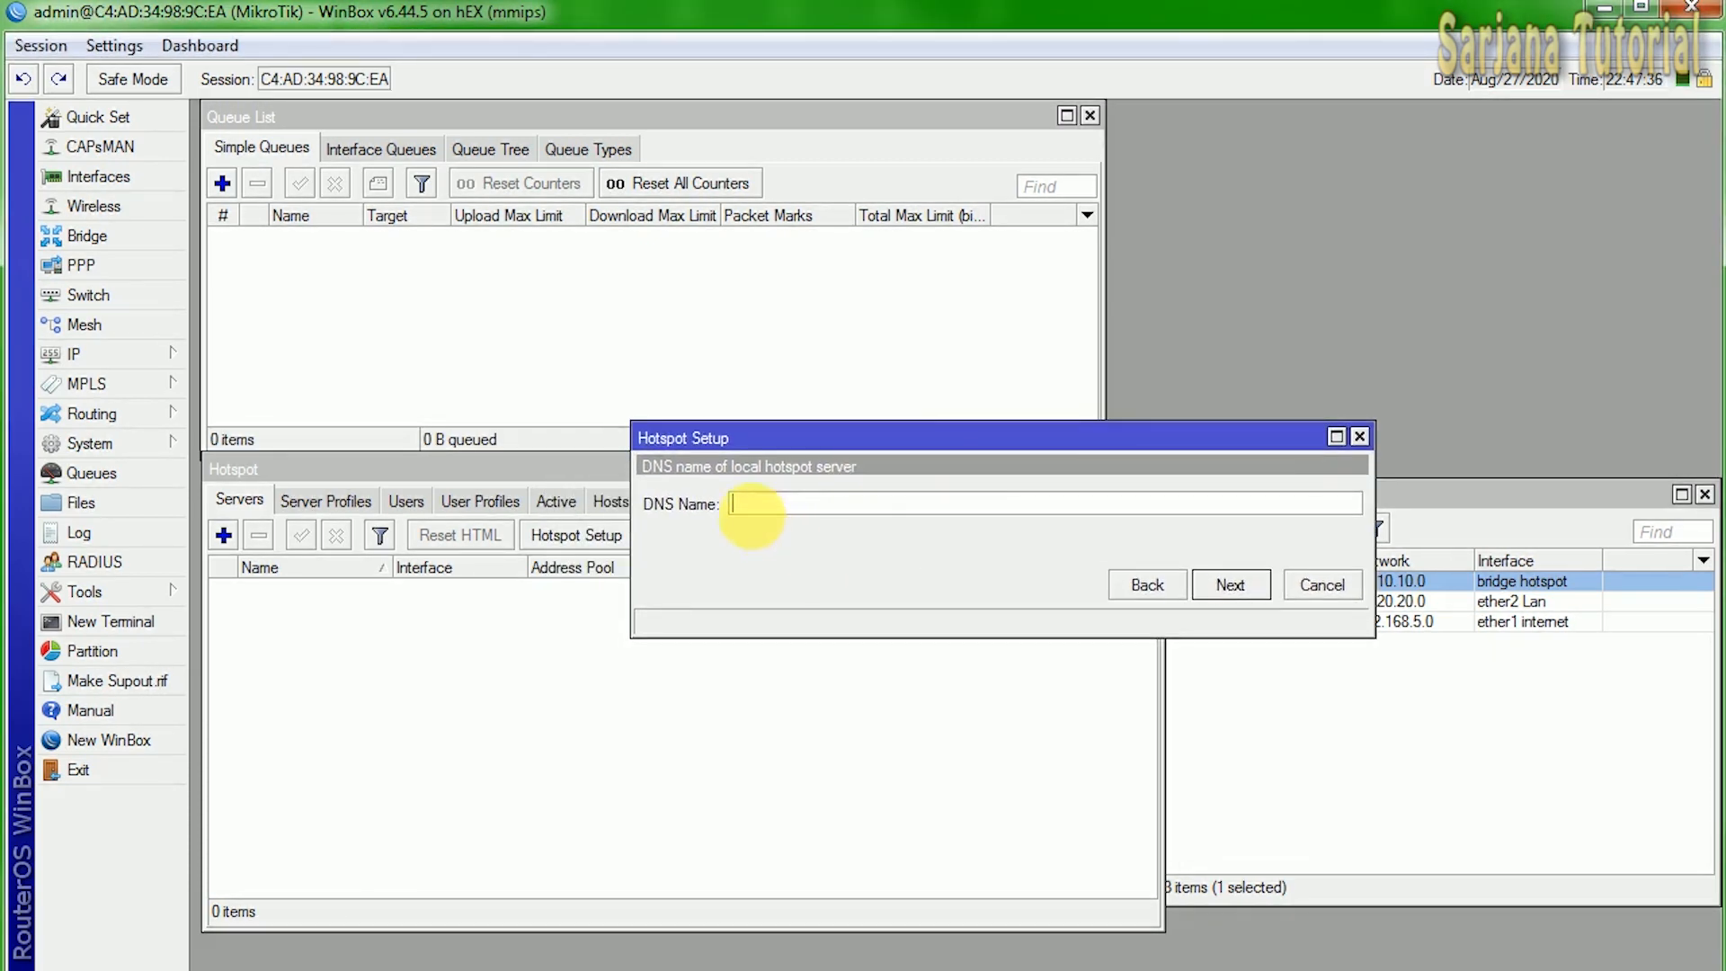
left_click(758, 518)
type("ti")
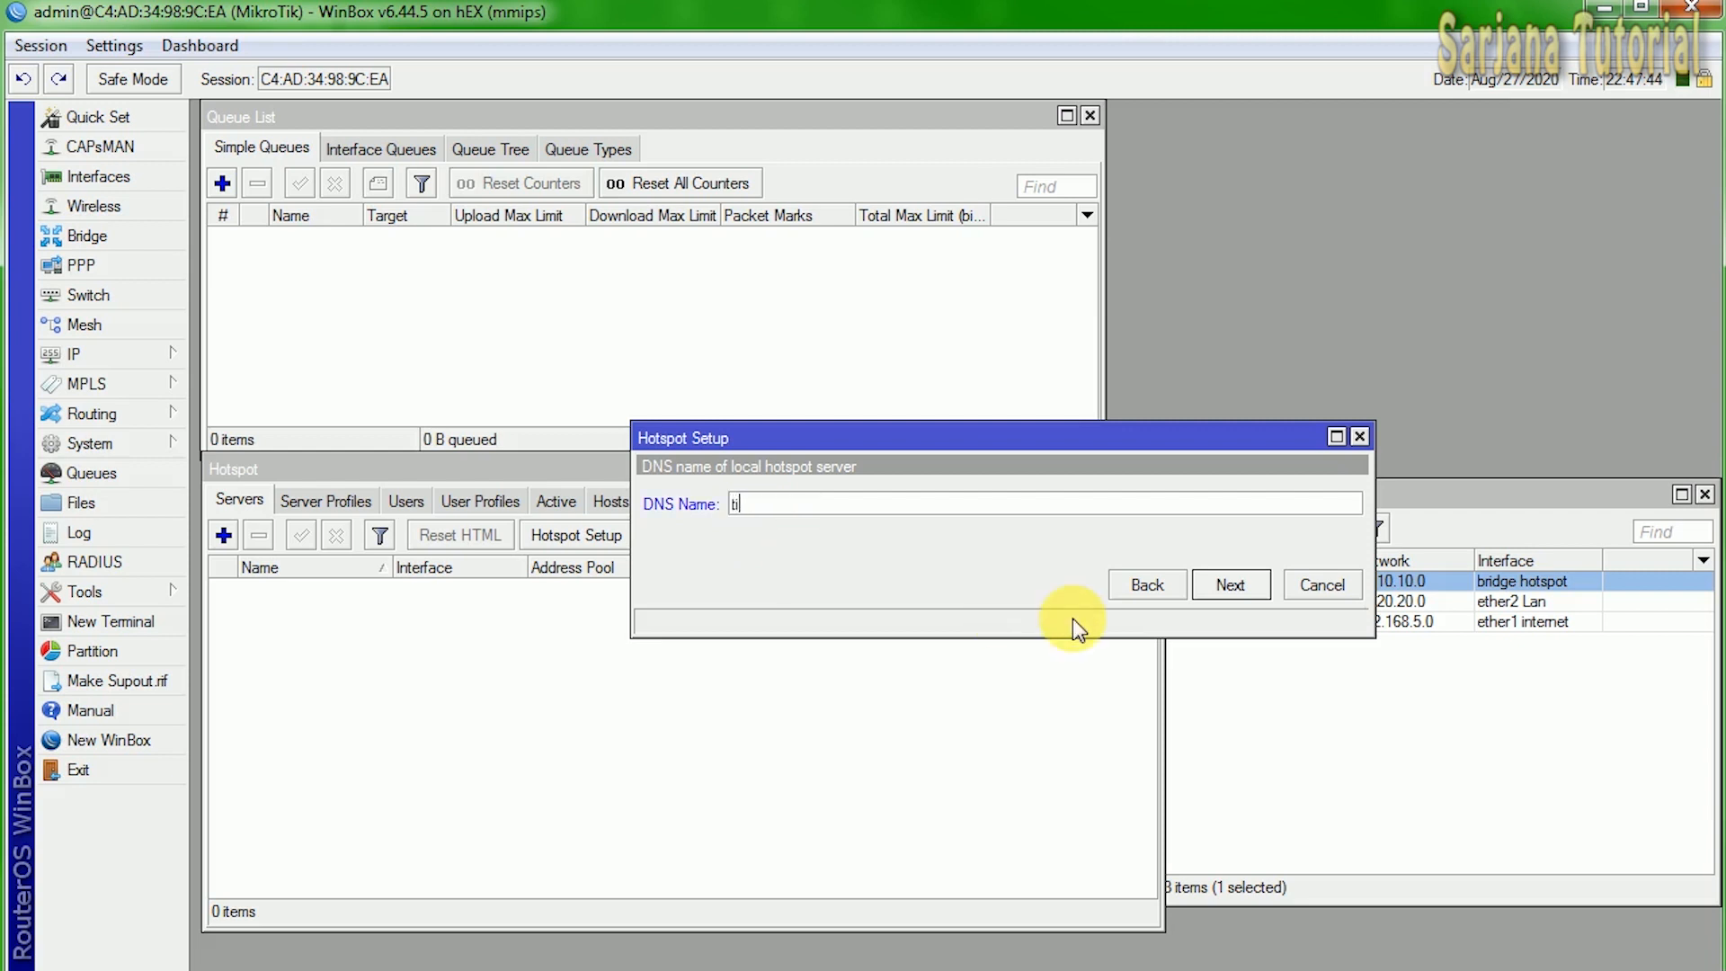
type("tin.com")
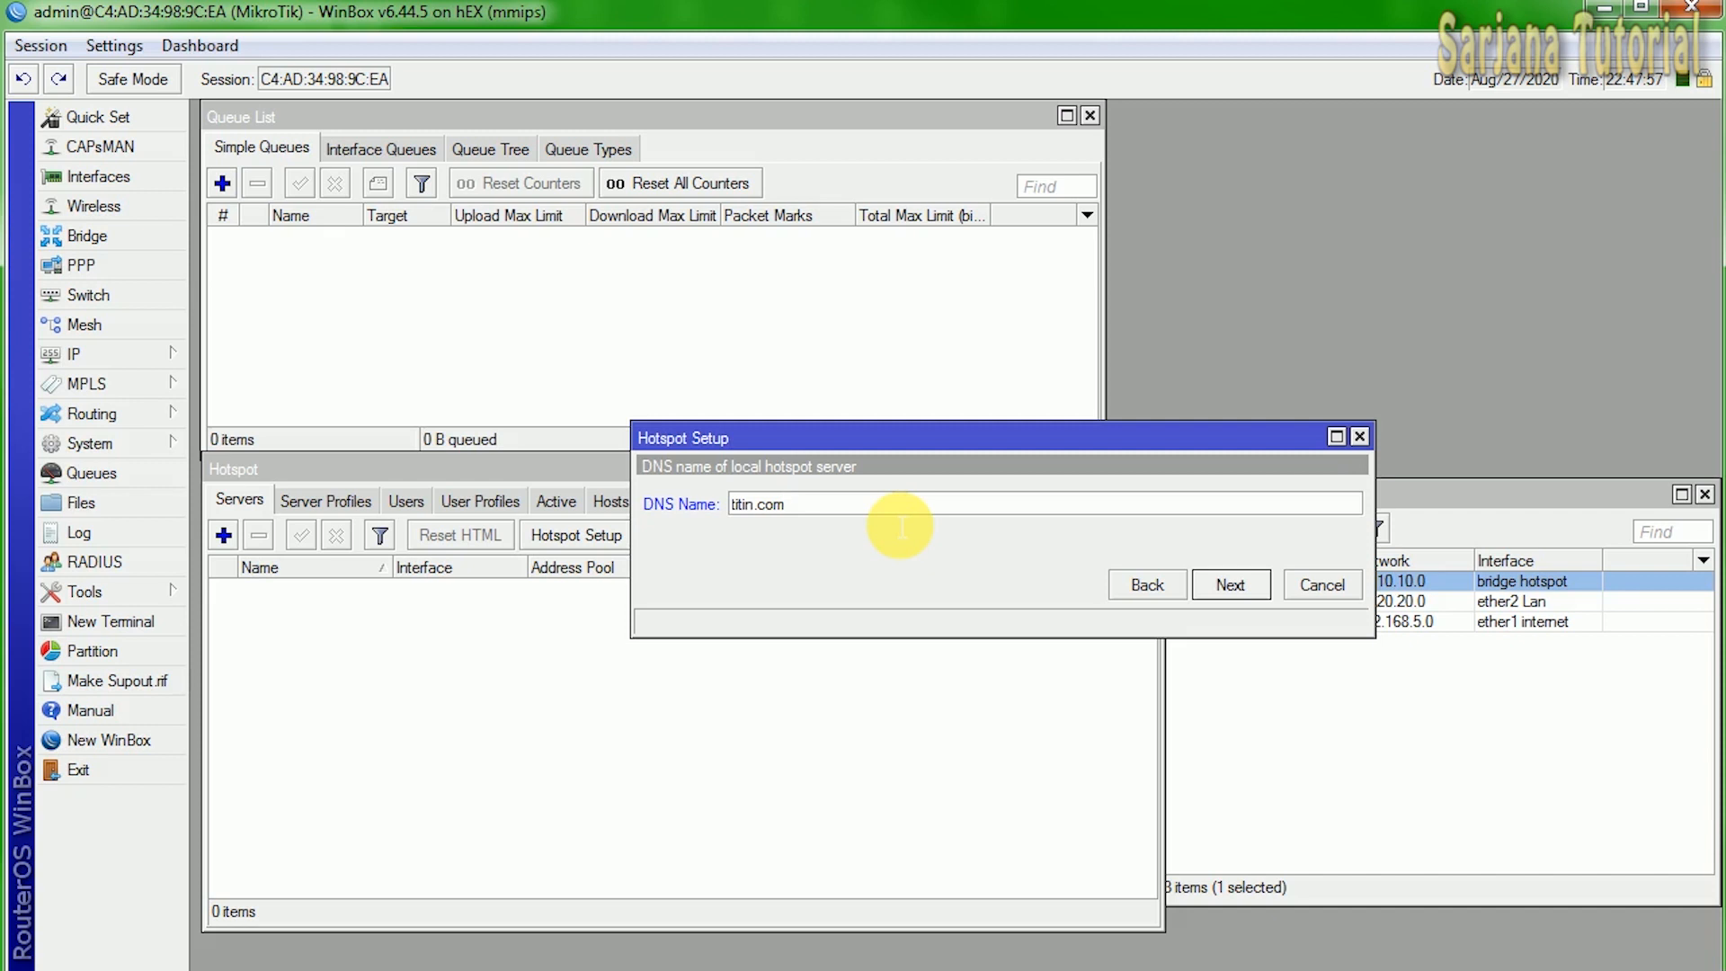
left_click(1239, 584)
left_click(1071, 542)
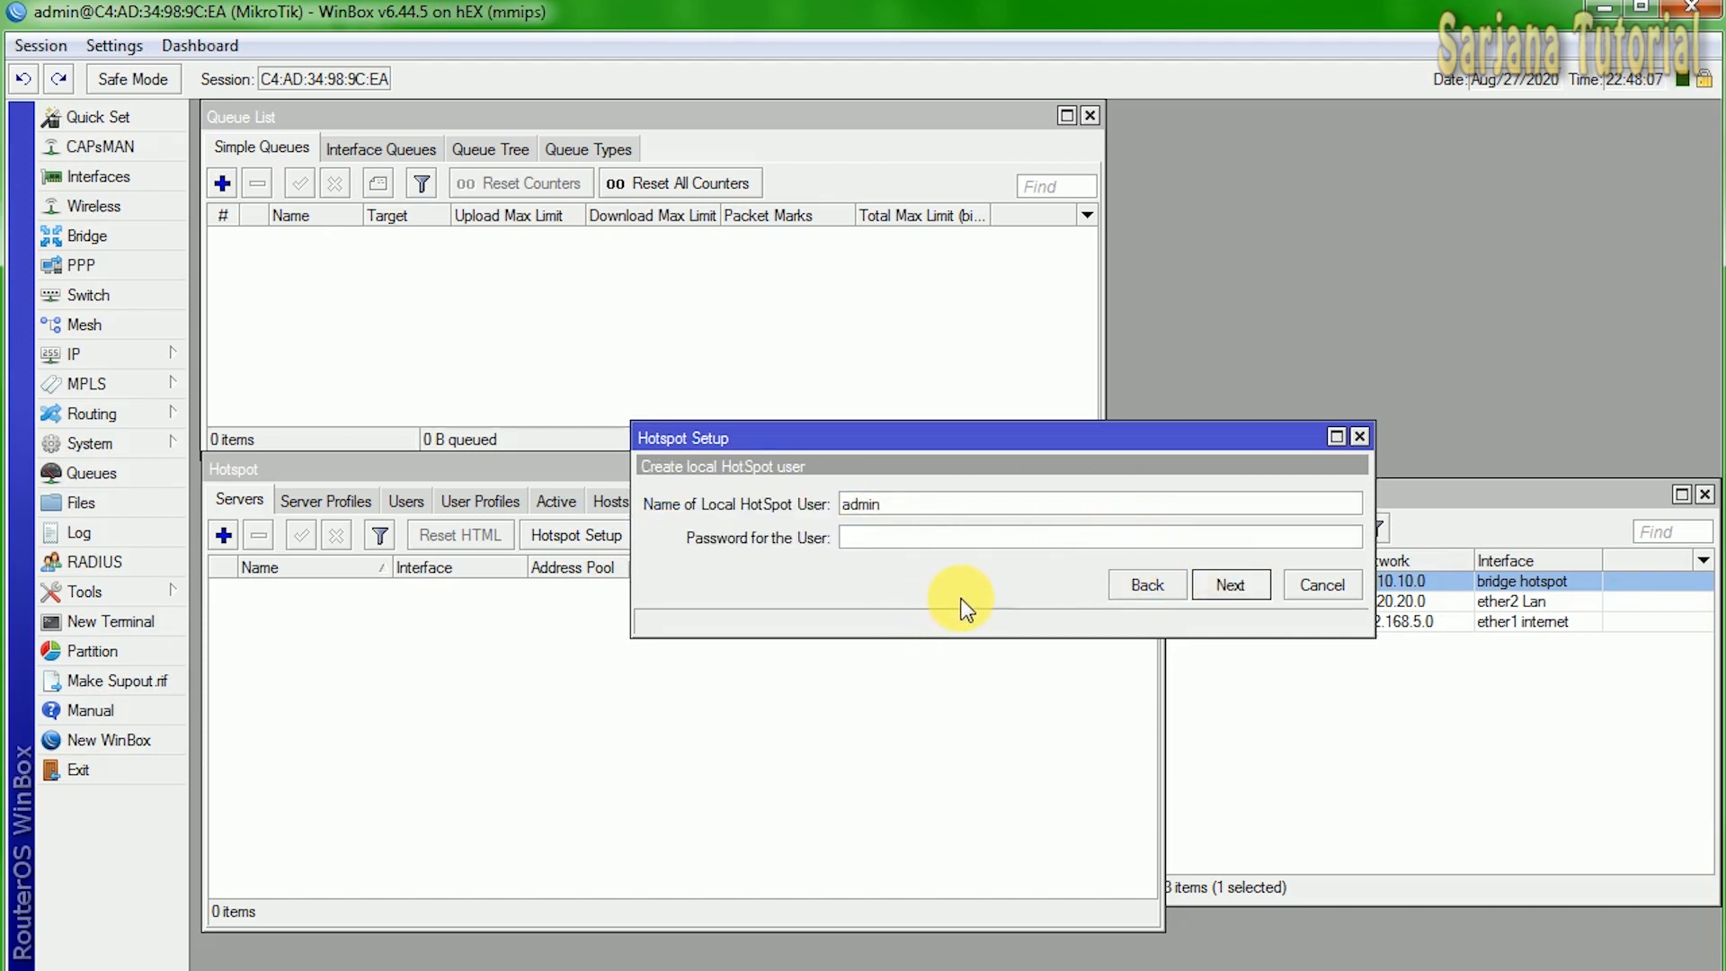
left_click(1252, 593)
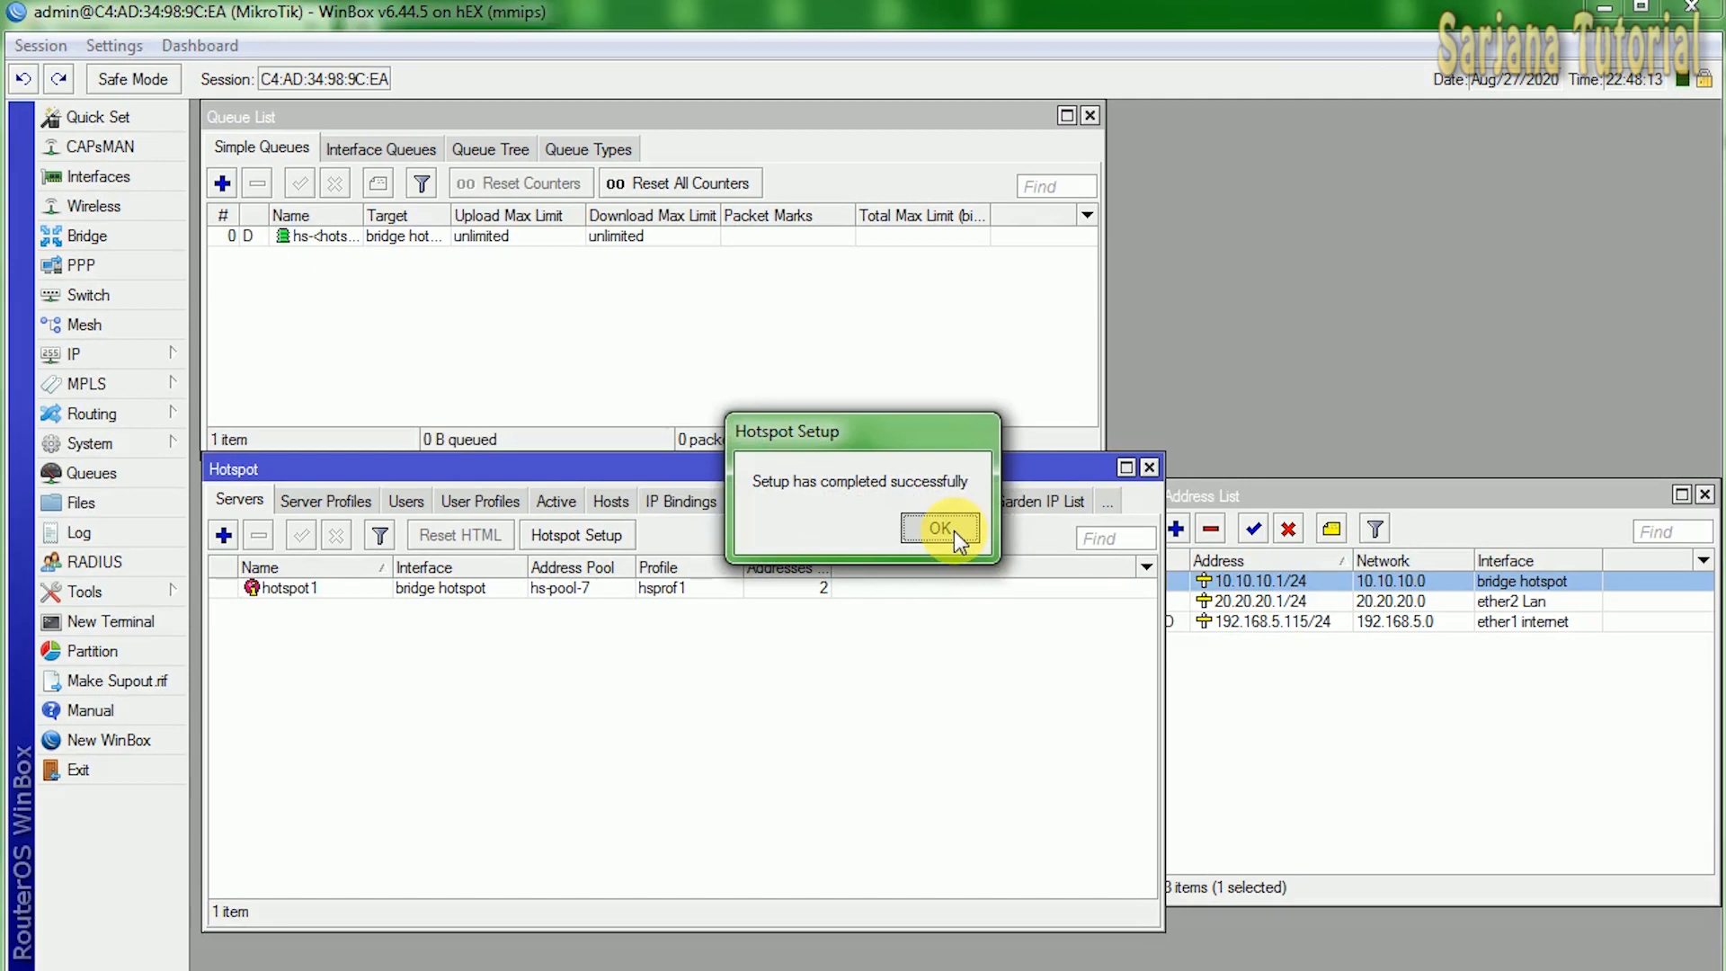
Dismiss the setup-completed message and widen the queue list to show hs-<hotspot1>.
left_click(953, 531)
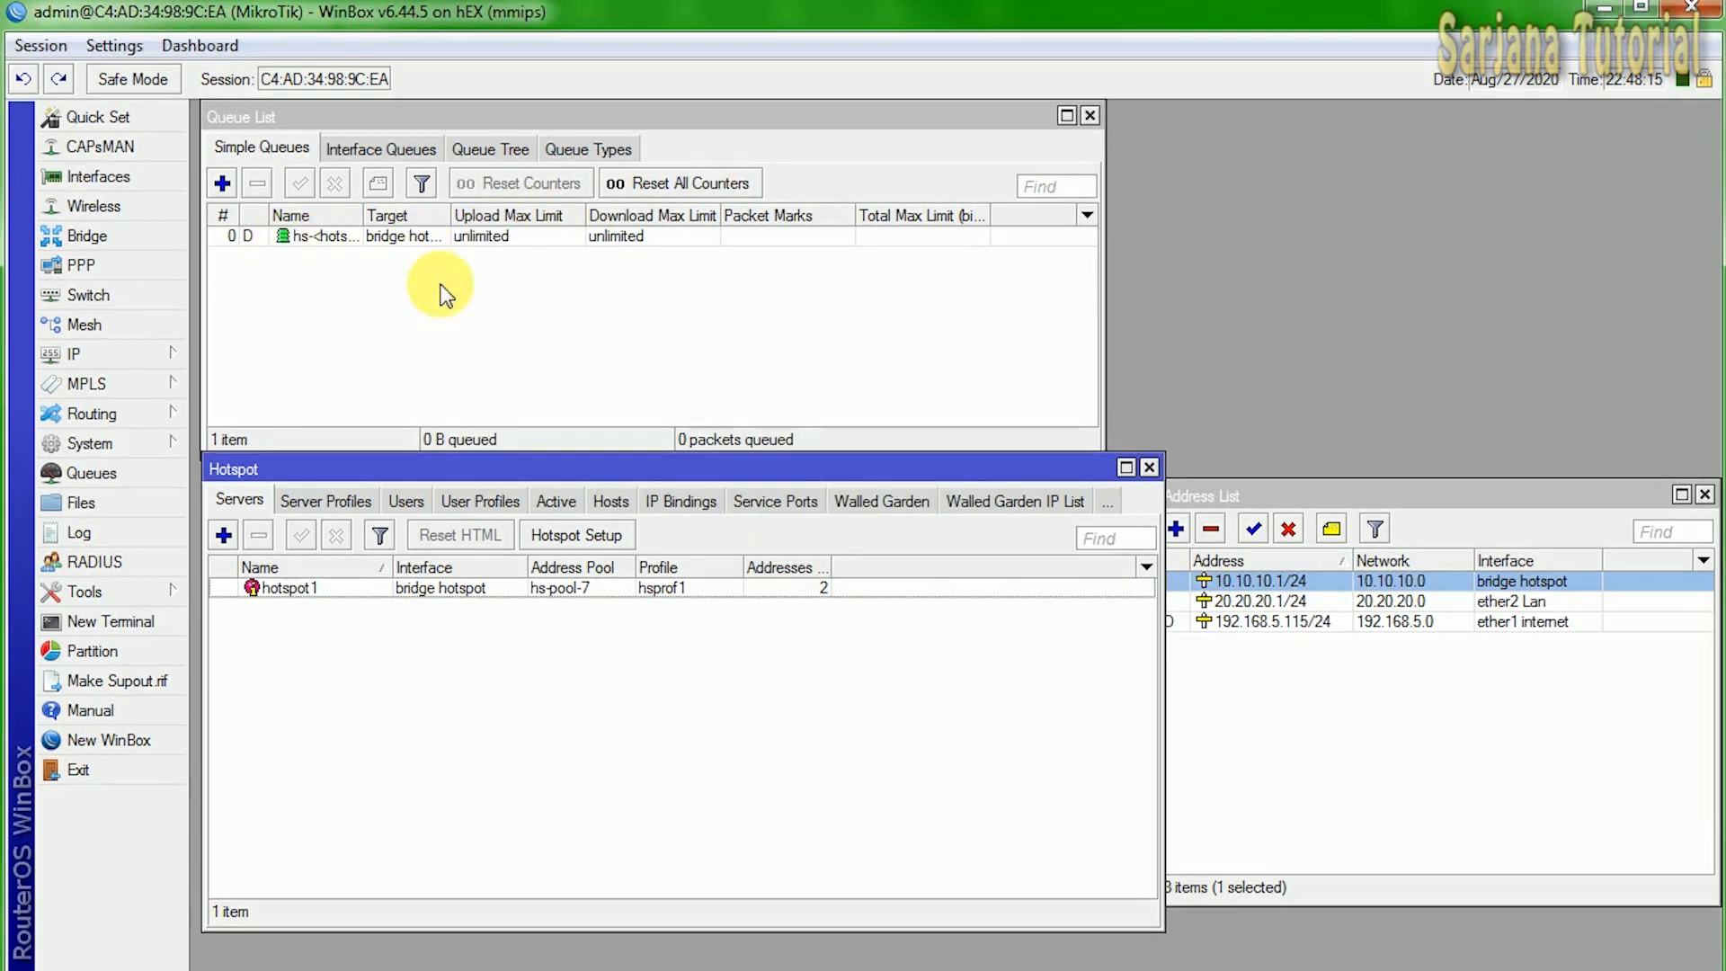
left_click_drag(363, 215, 581, 217)
left_click_drag(1104, 351, 1227, 357)
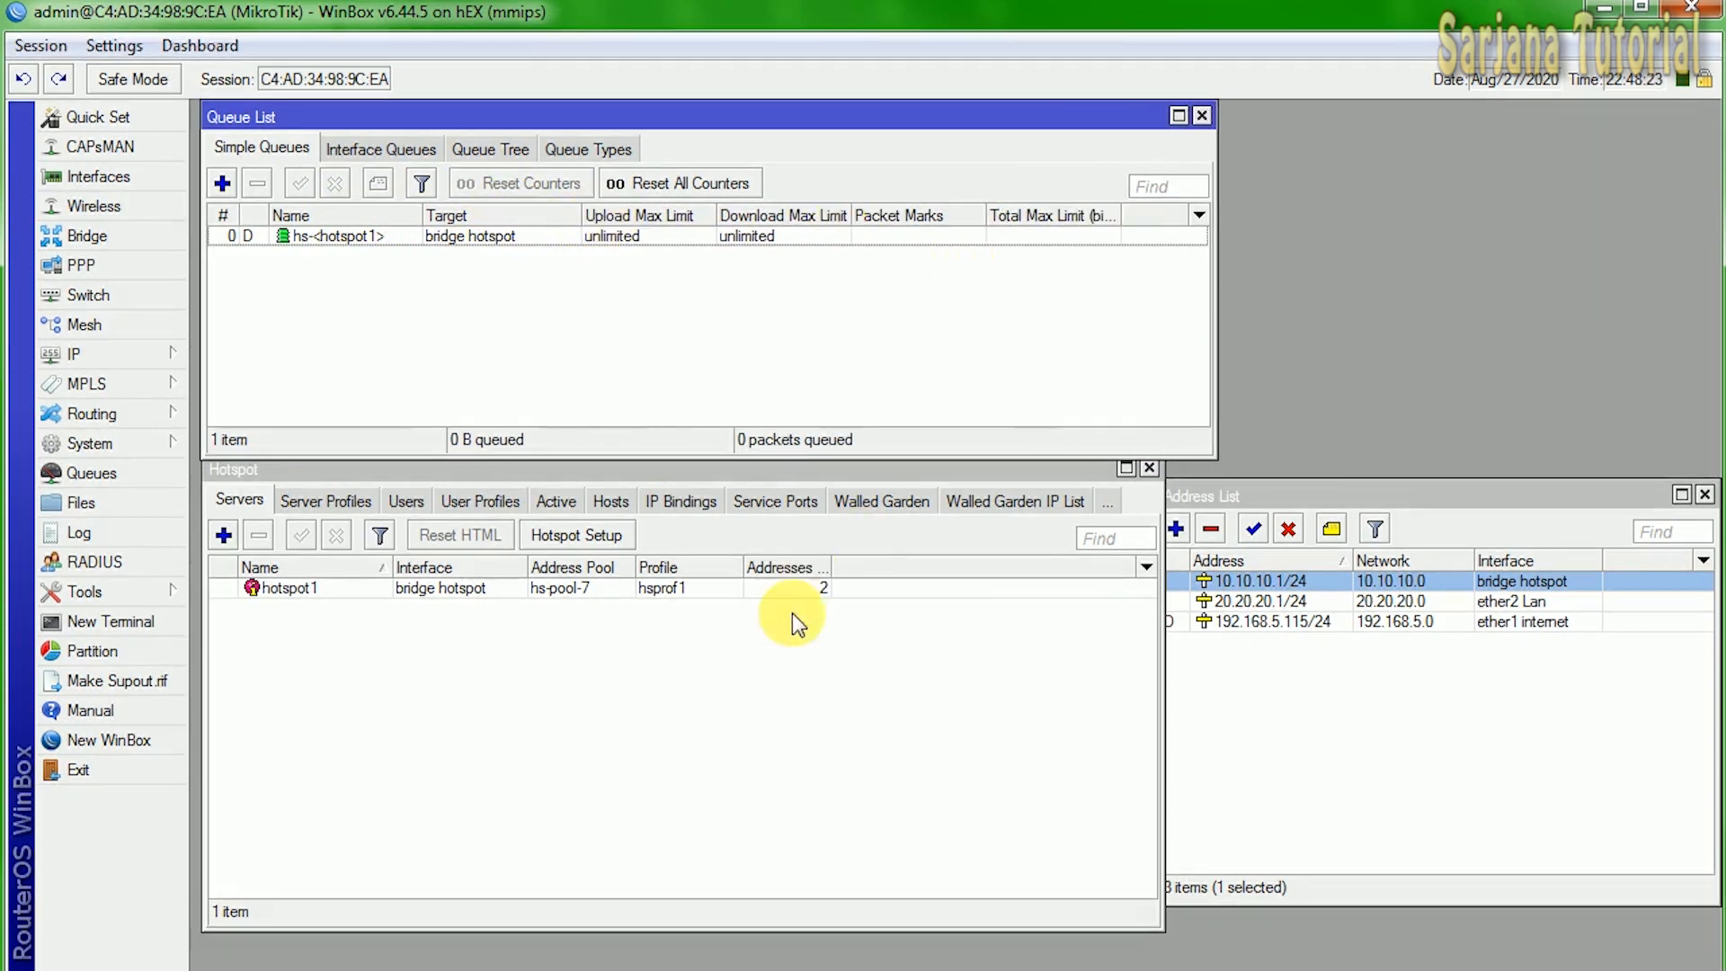
Set hotspot profile hsprof1's HTML directory to flash and save it.
left_click(781, 687)
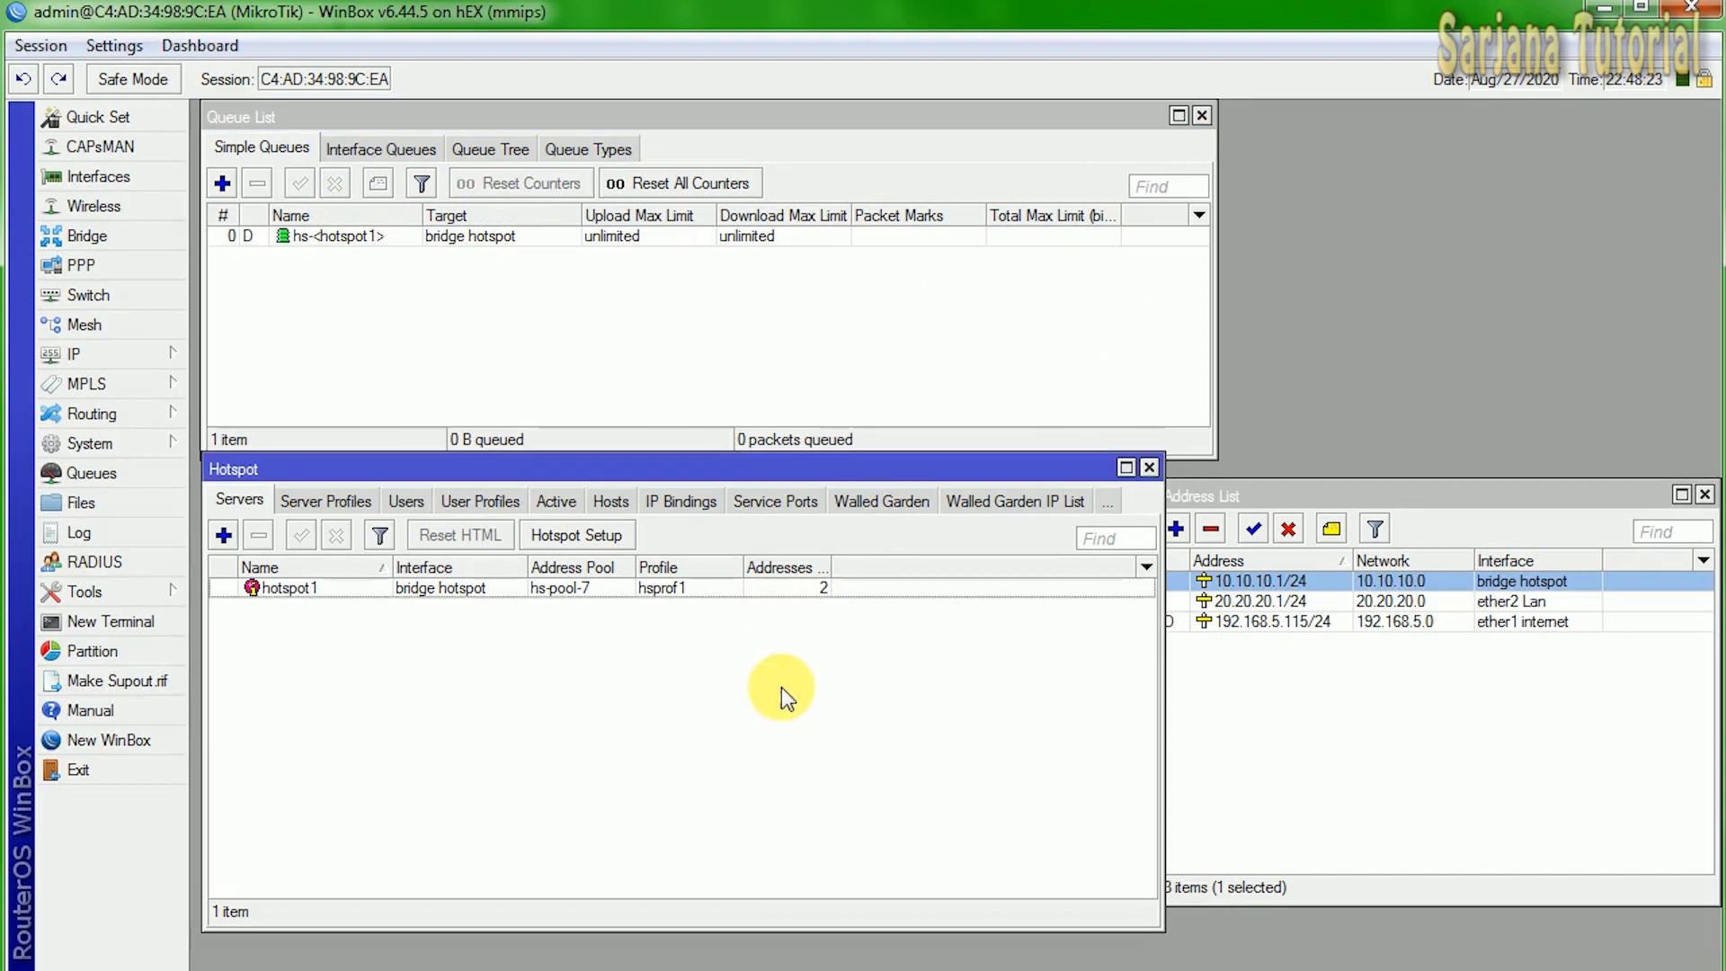
left_click(340, 501)
left_click(464, 609)
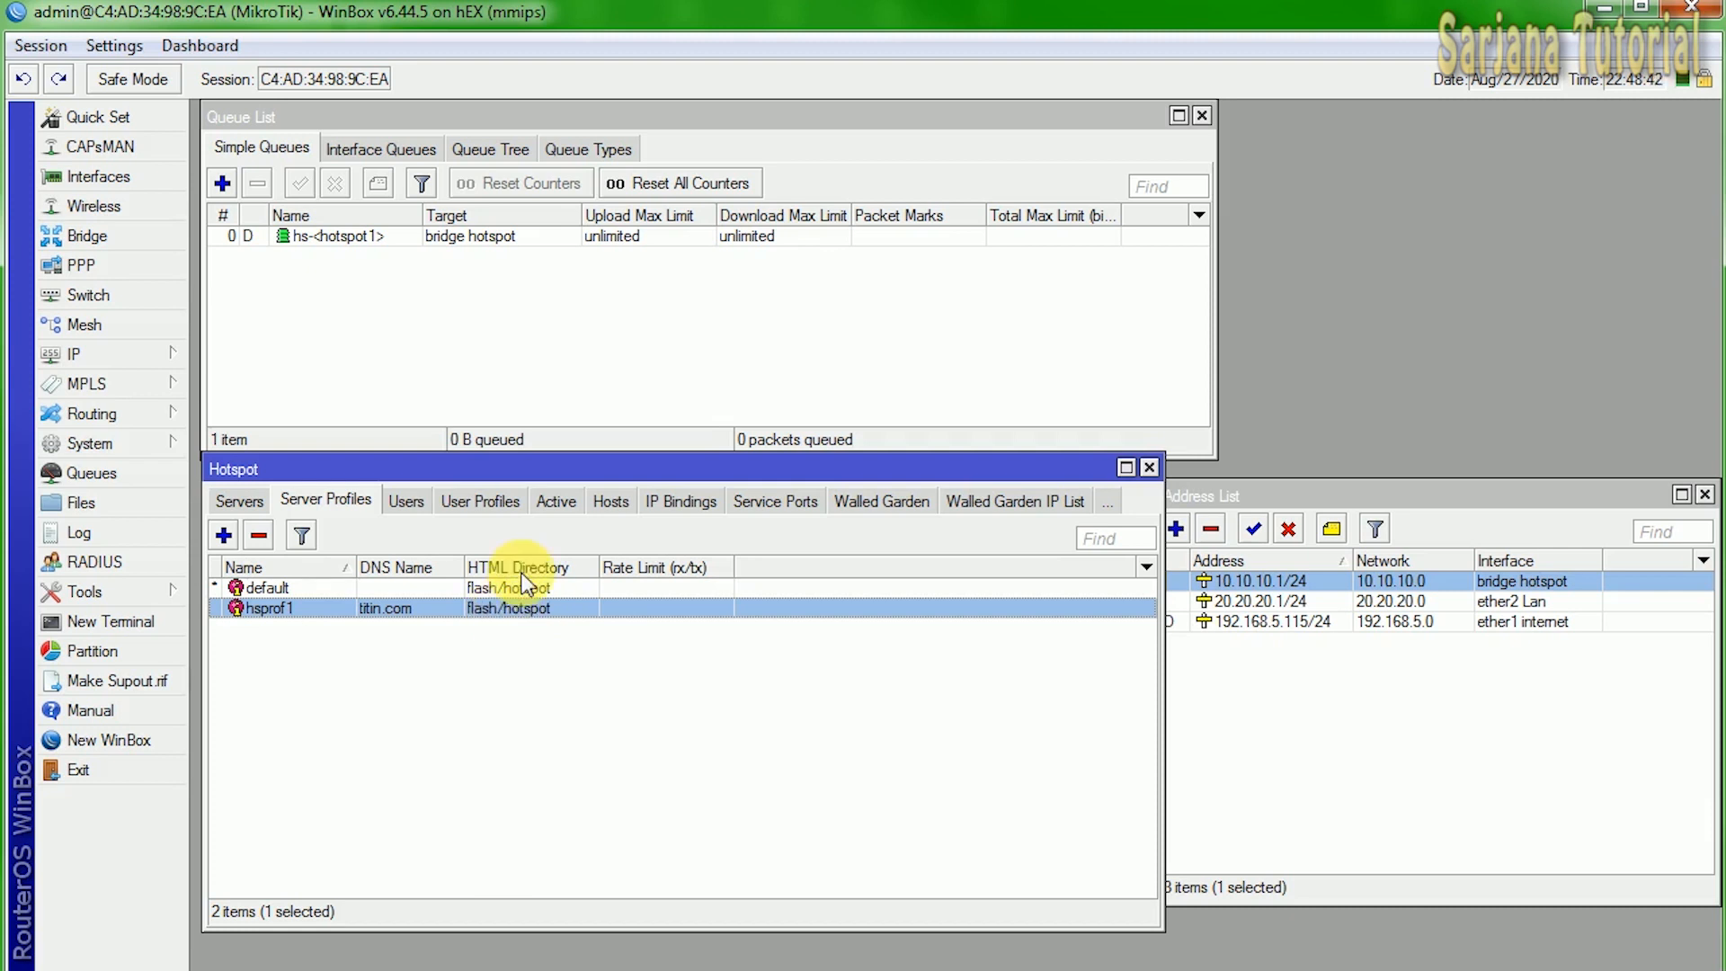
double_click(522, 615)
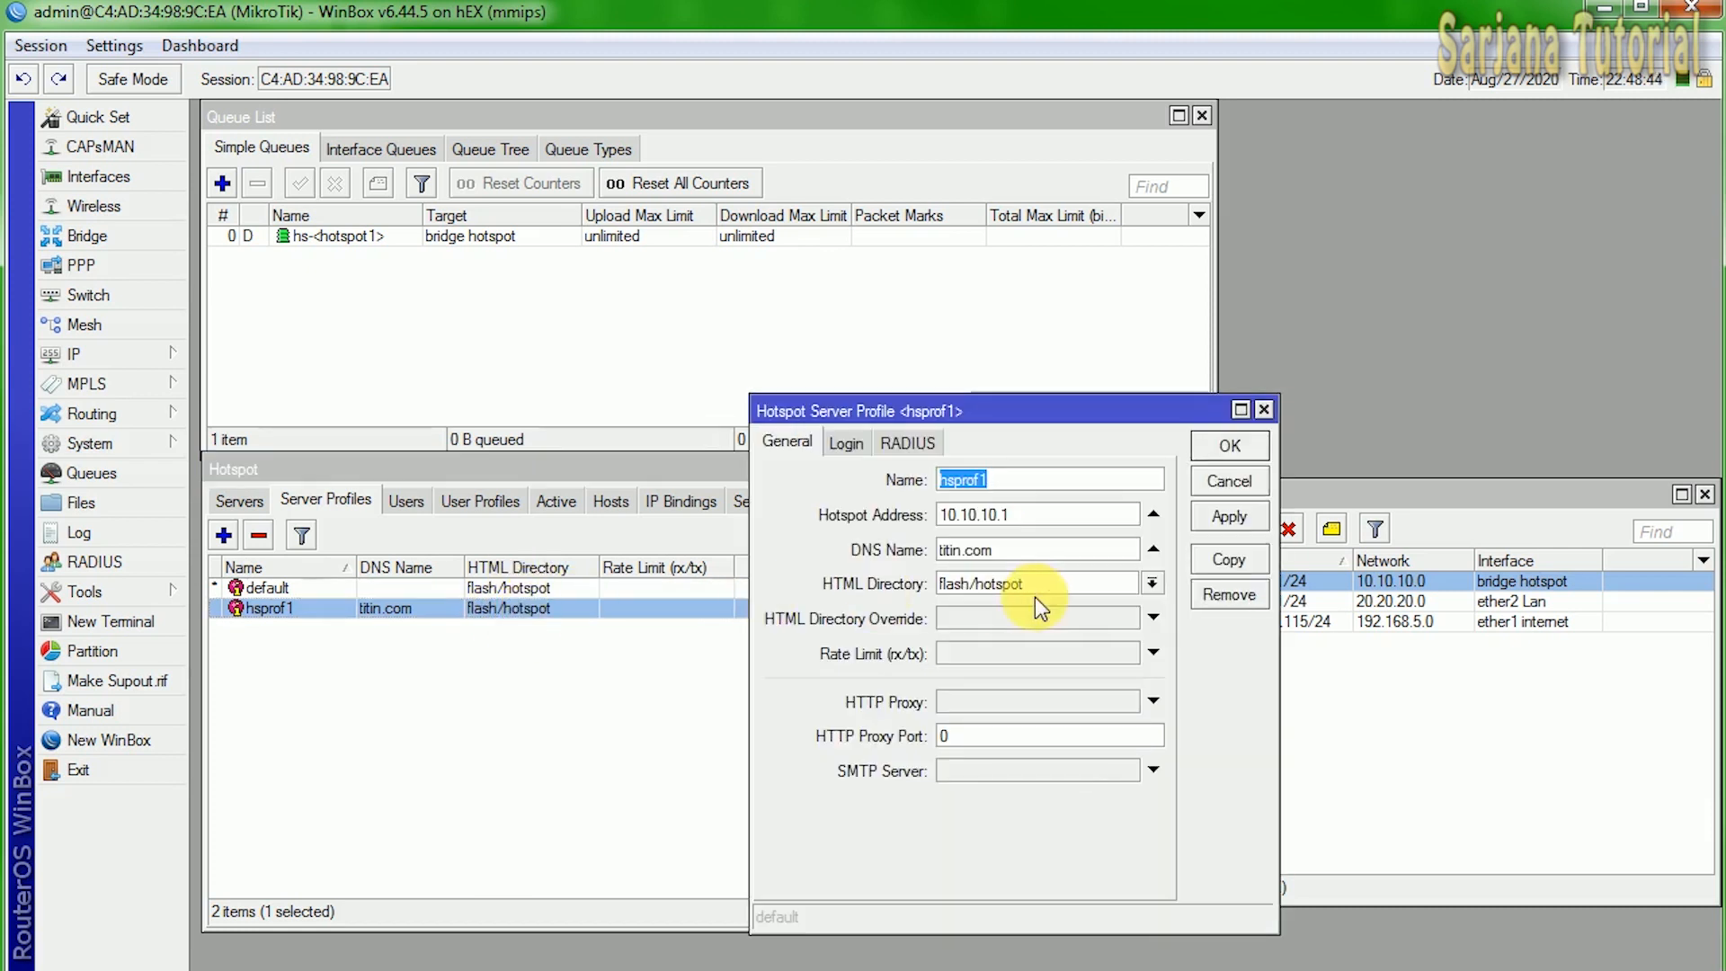
left_click(1151, 583)
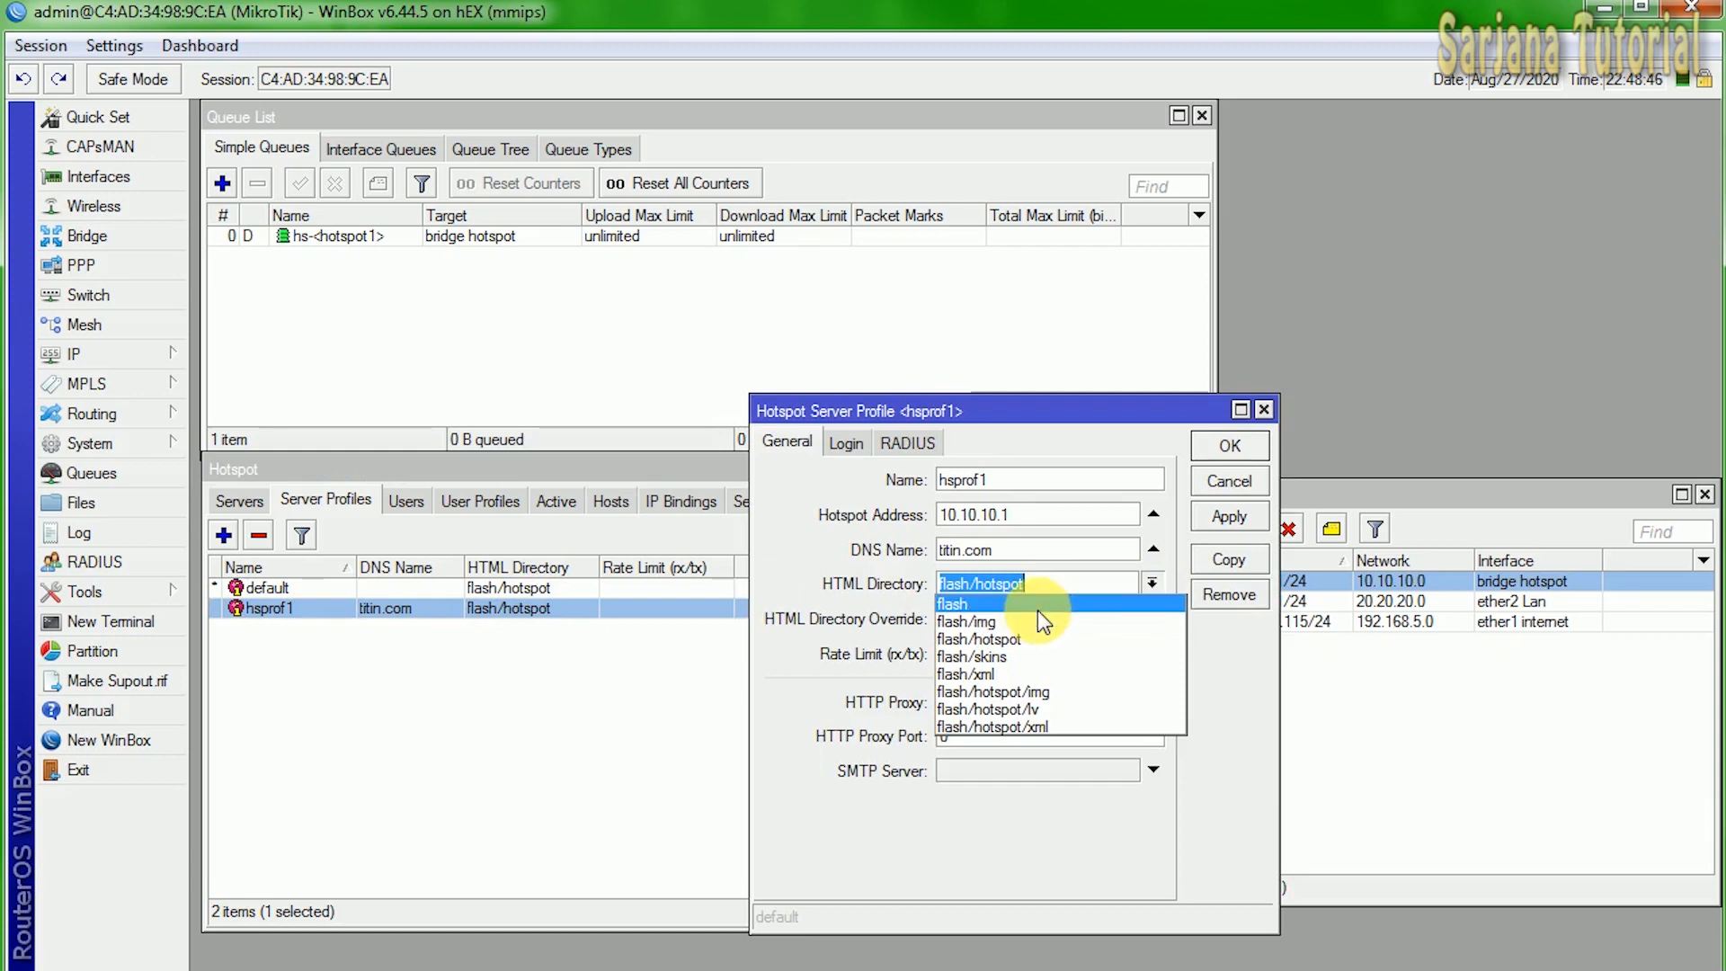
left_click(1037, 609)
left_click(1228, 445)
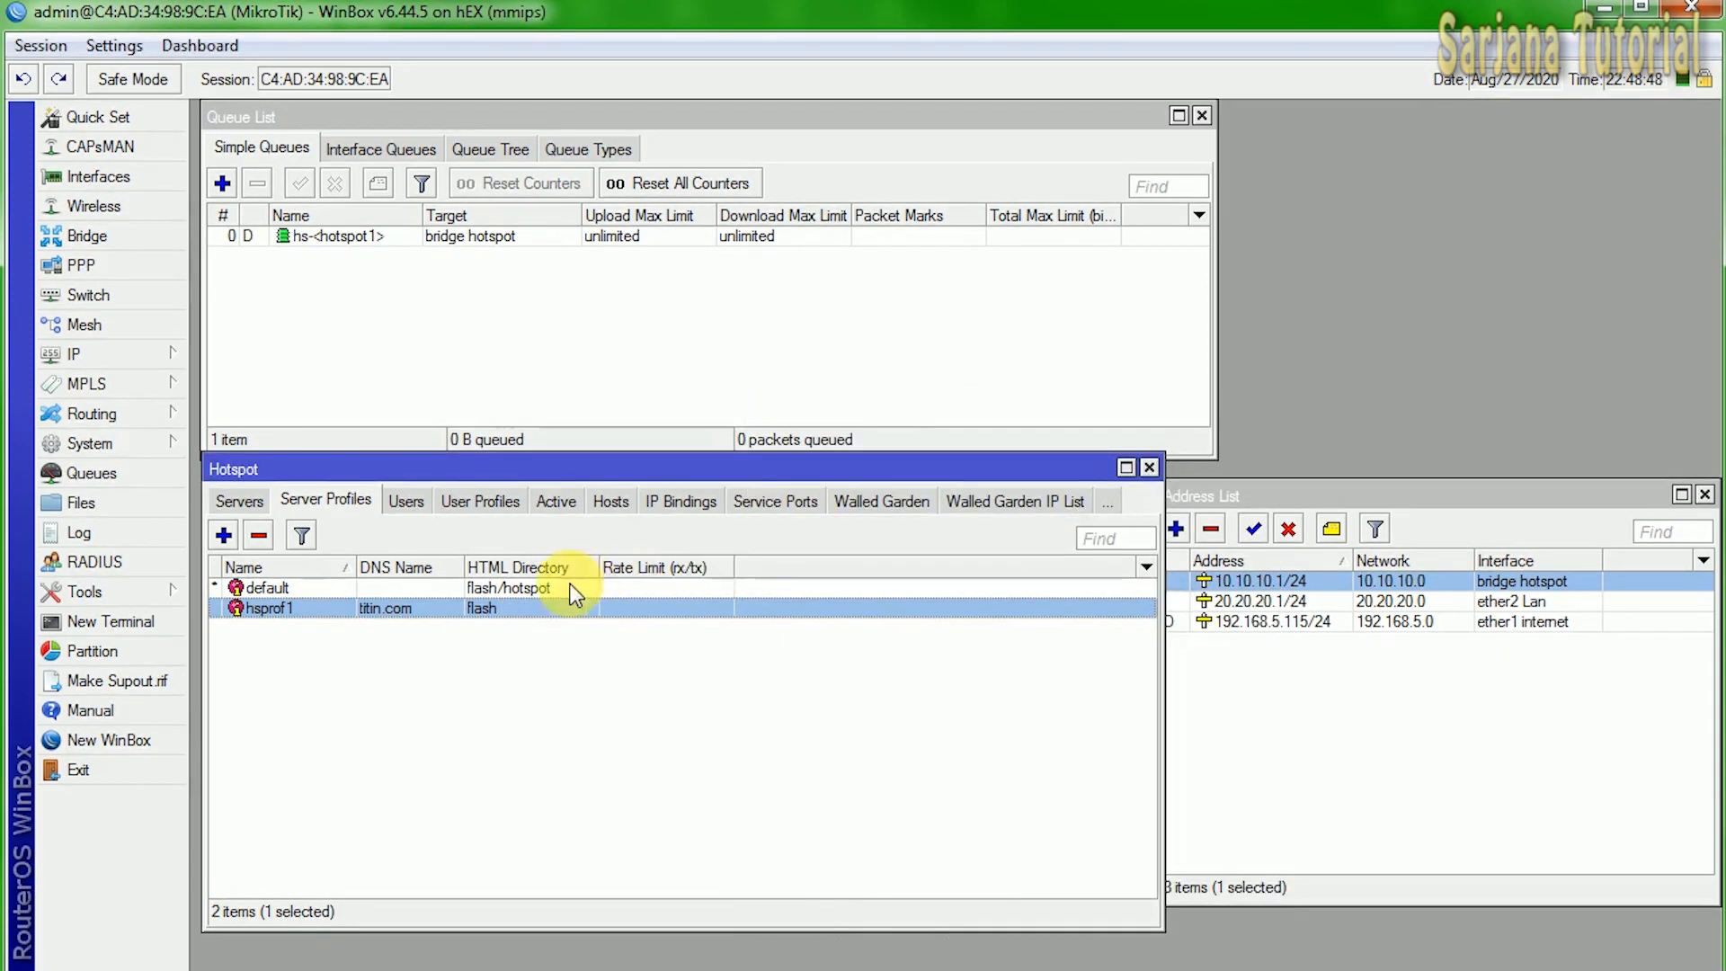
Set the default hotspot profile's HTML directory to flash and save it.
double_click(549, 587)
left_click(1151, 583)
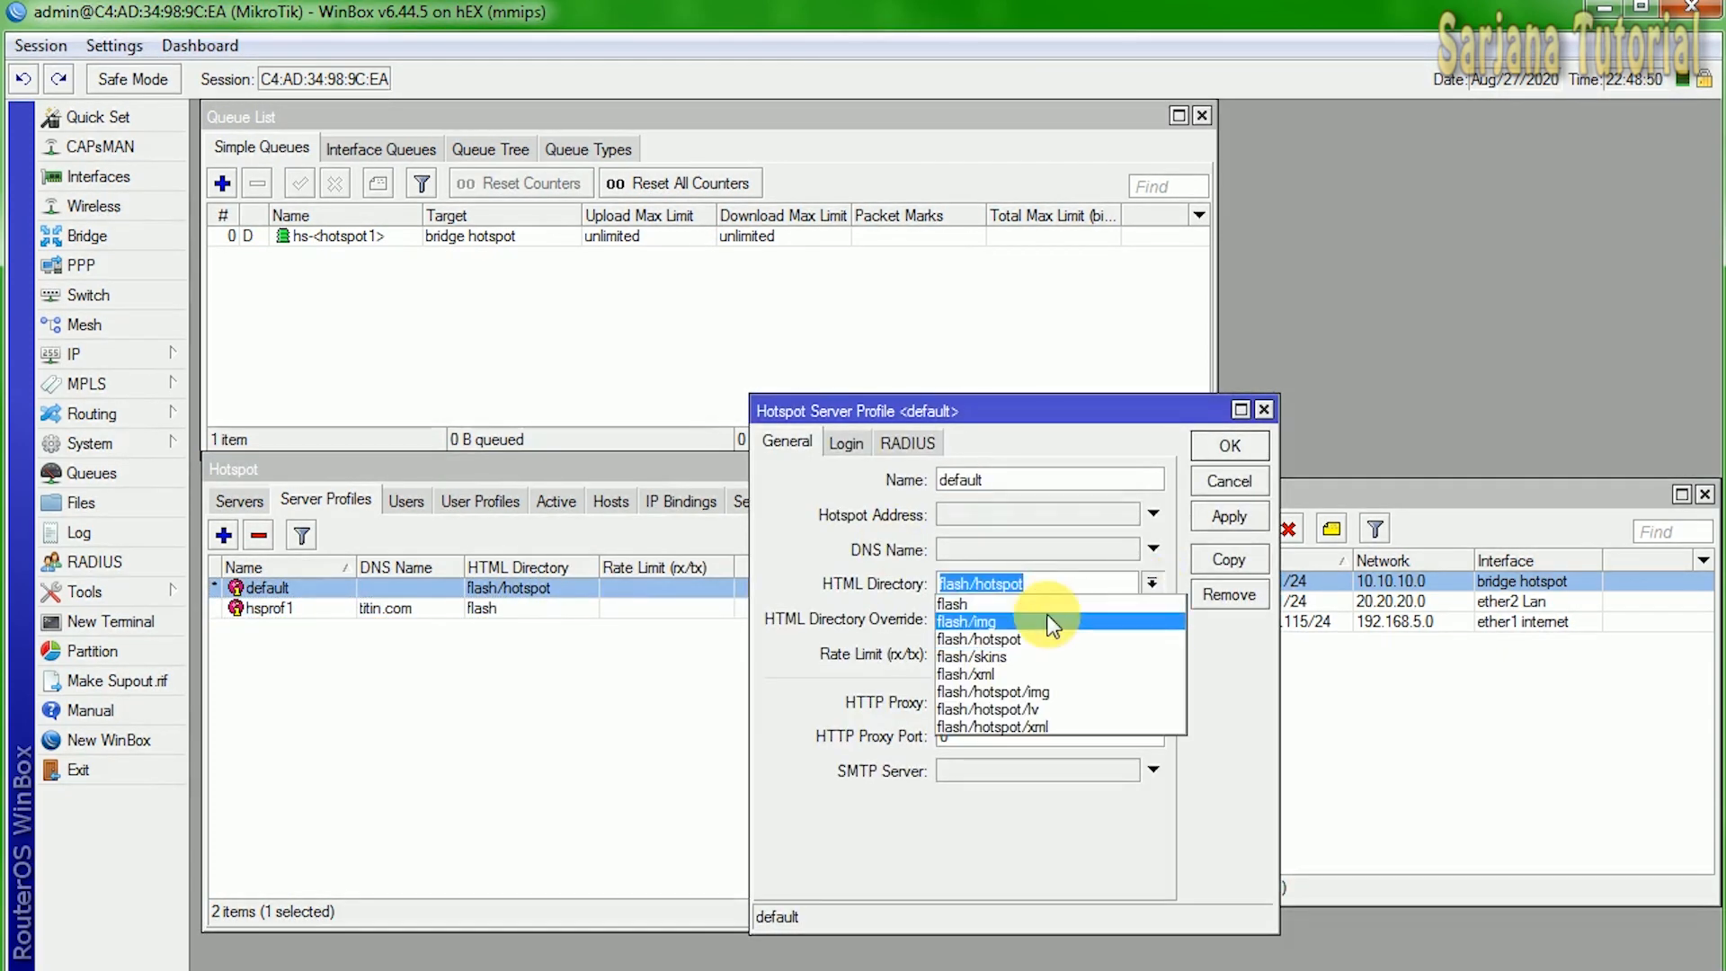
left_click(1043, 607)
left_click(1228, 445)
Enable HTTP PAP and MAC Cookie login on hsprof1 and save.
left_click(406, 500)
left_click(326, 499)
double_click(492, 608)
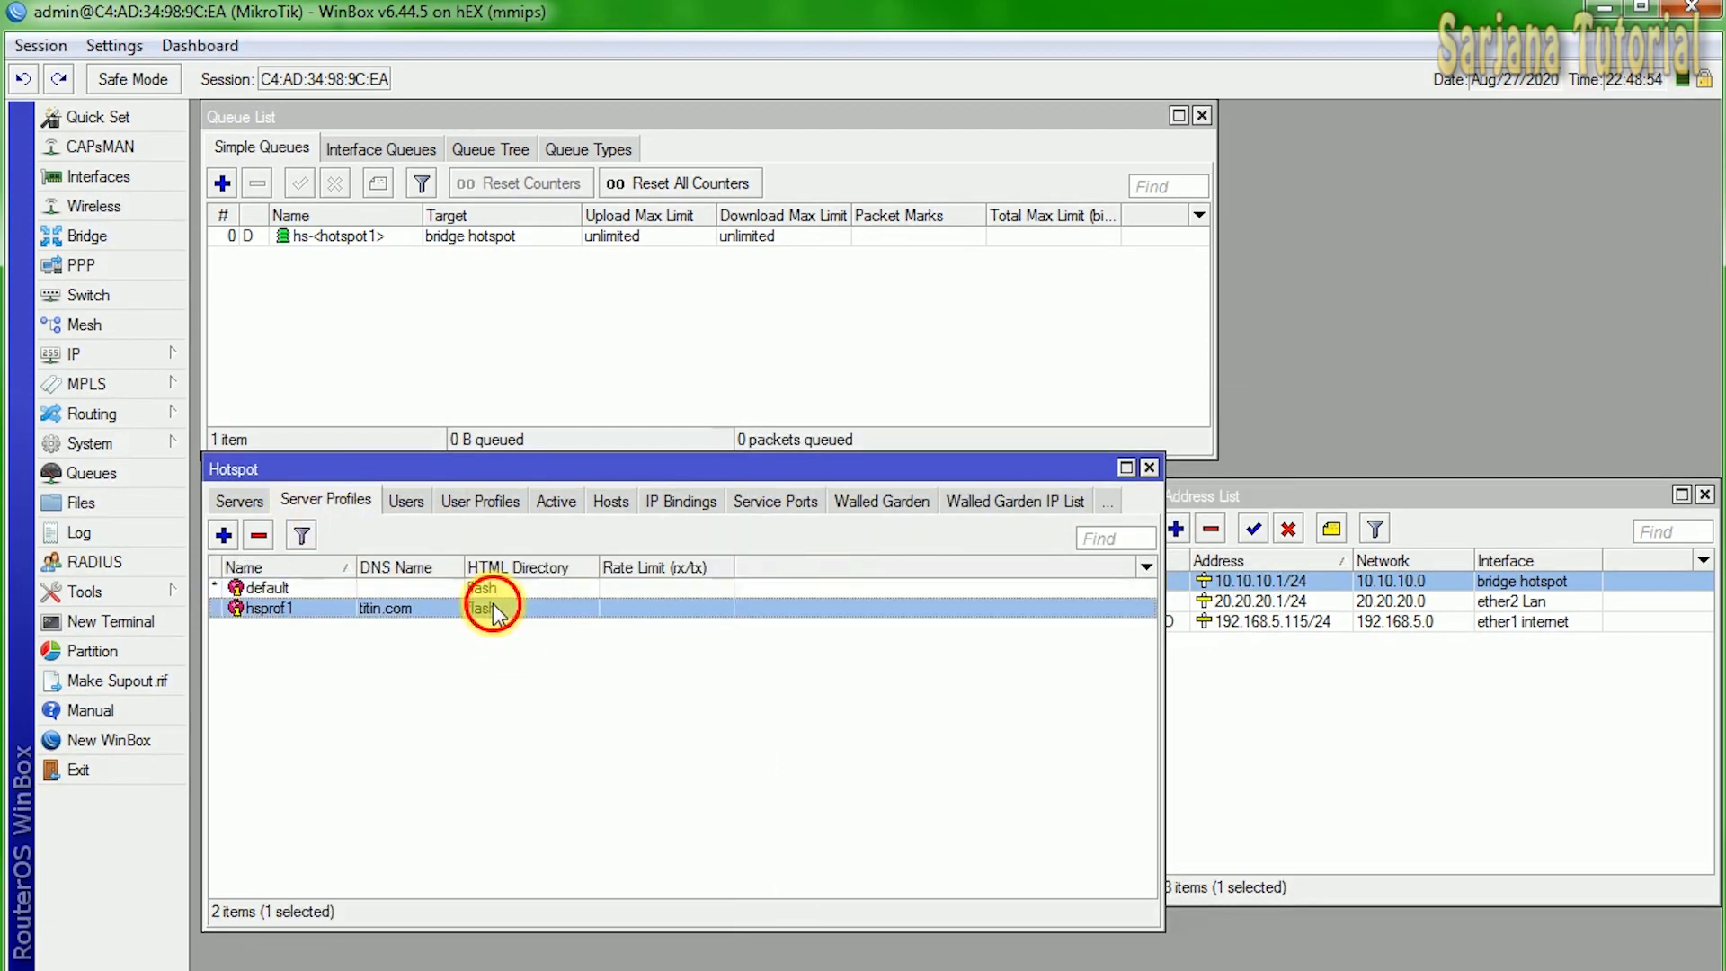
left_click_drag(1058, 588, 822, 591)
left_click(843, 445)
left_click(926, 525)
left_click(926, 548)
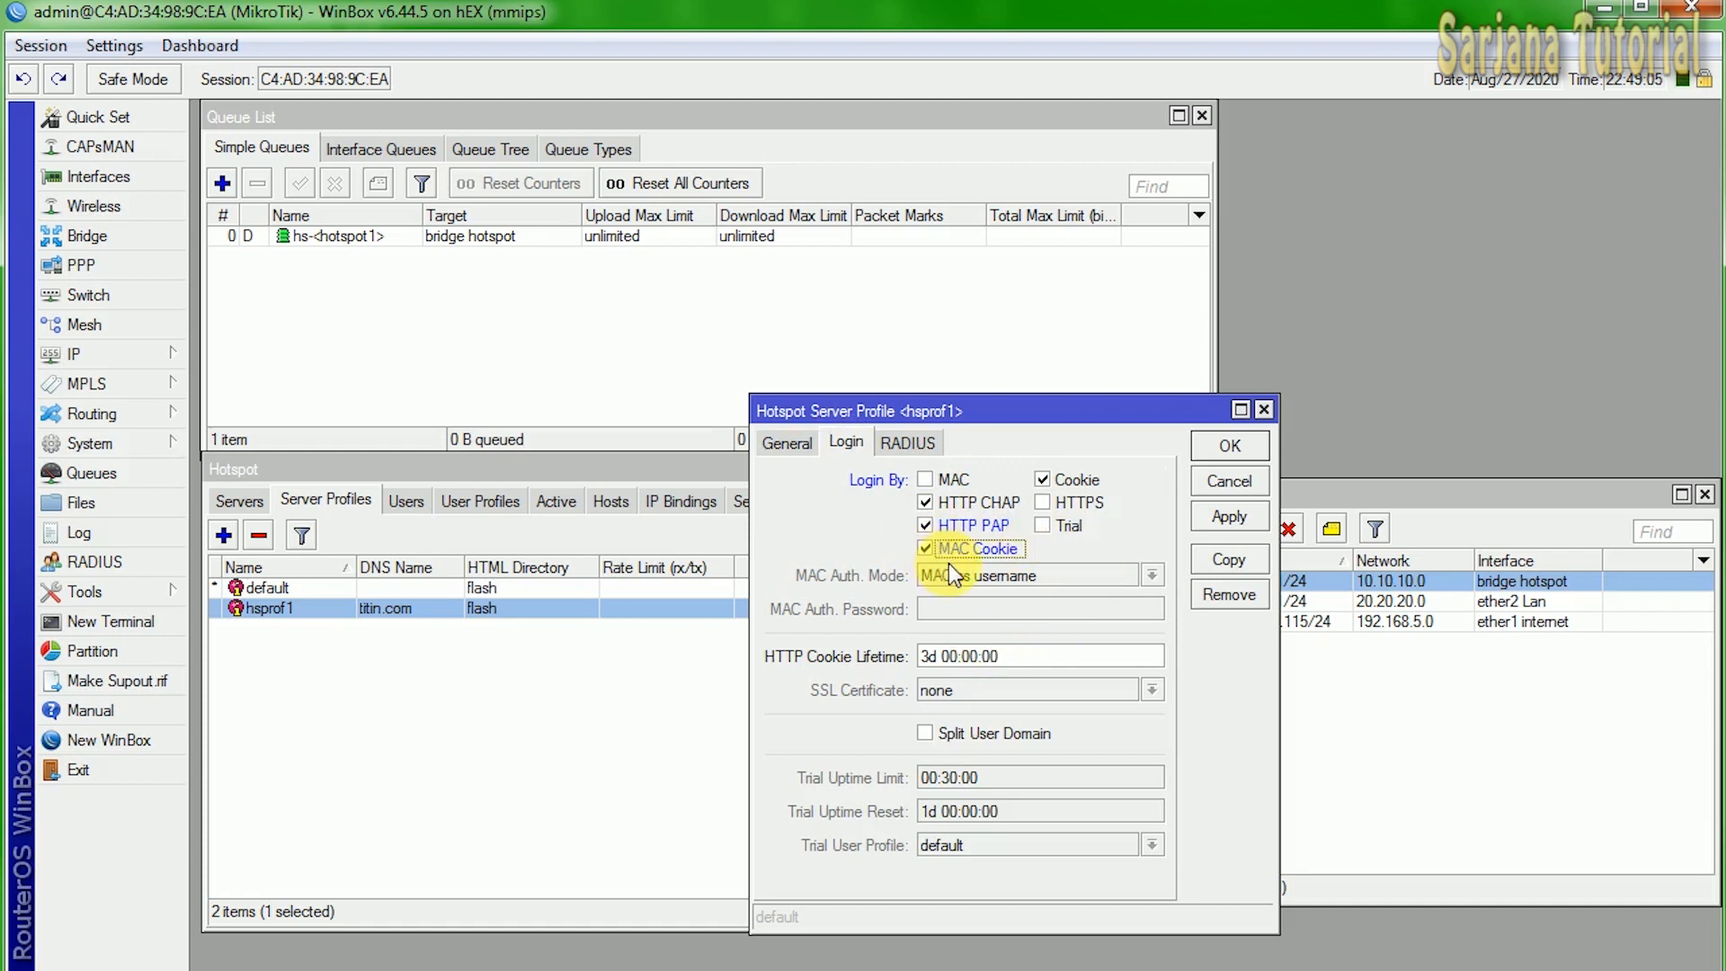
left_click(1223, 447)
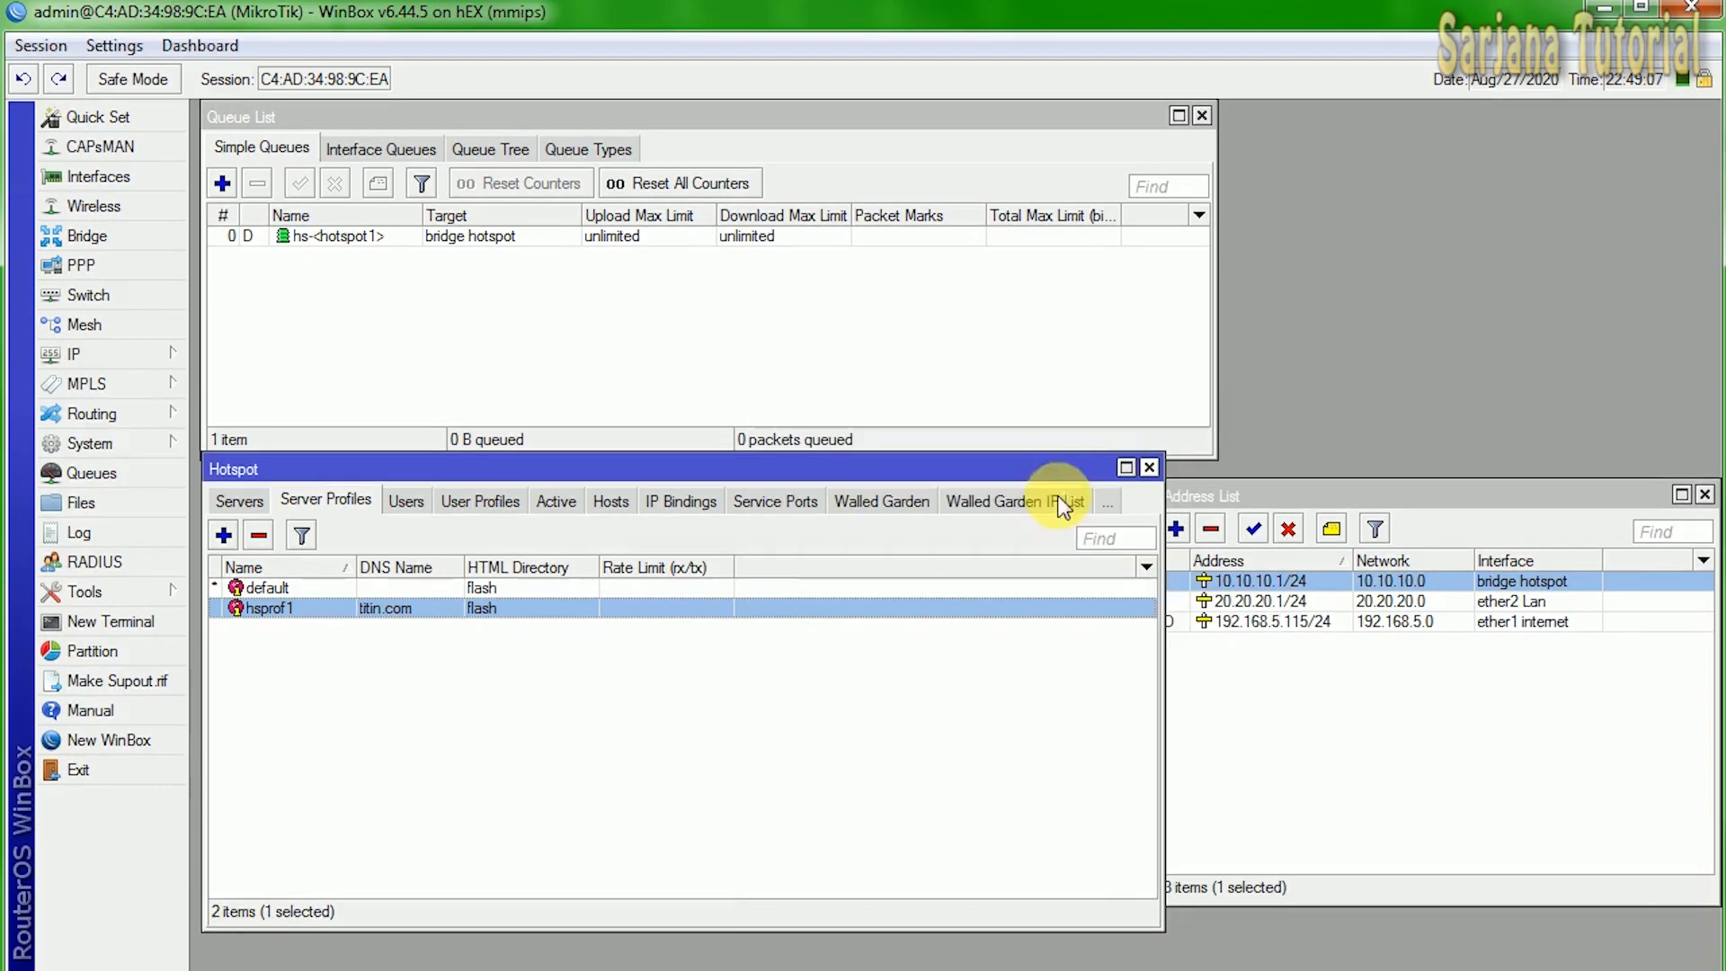
Delete the flash/hotspot directory from the router's File List.
left_click(81, 502)
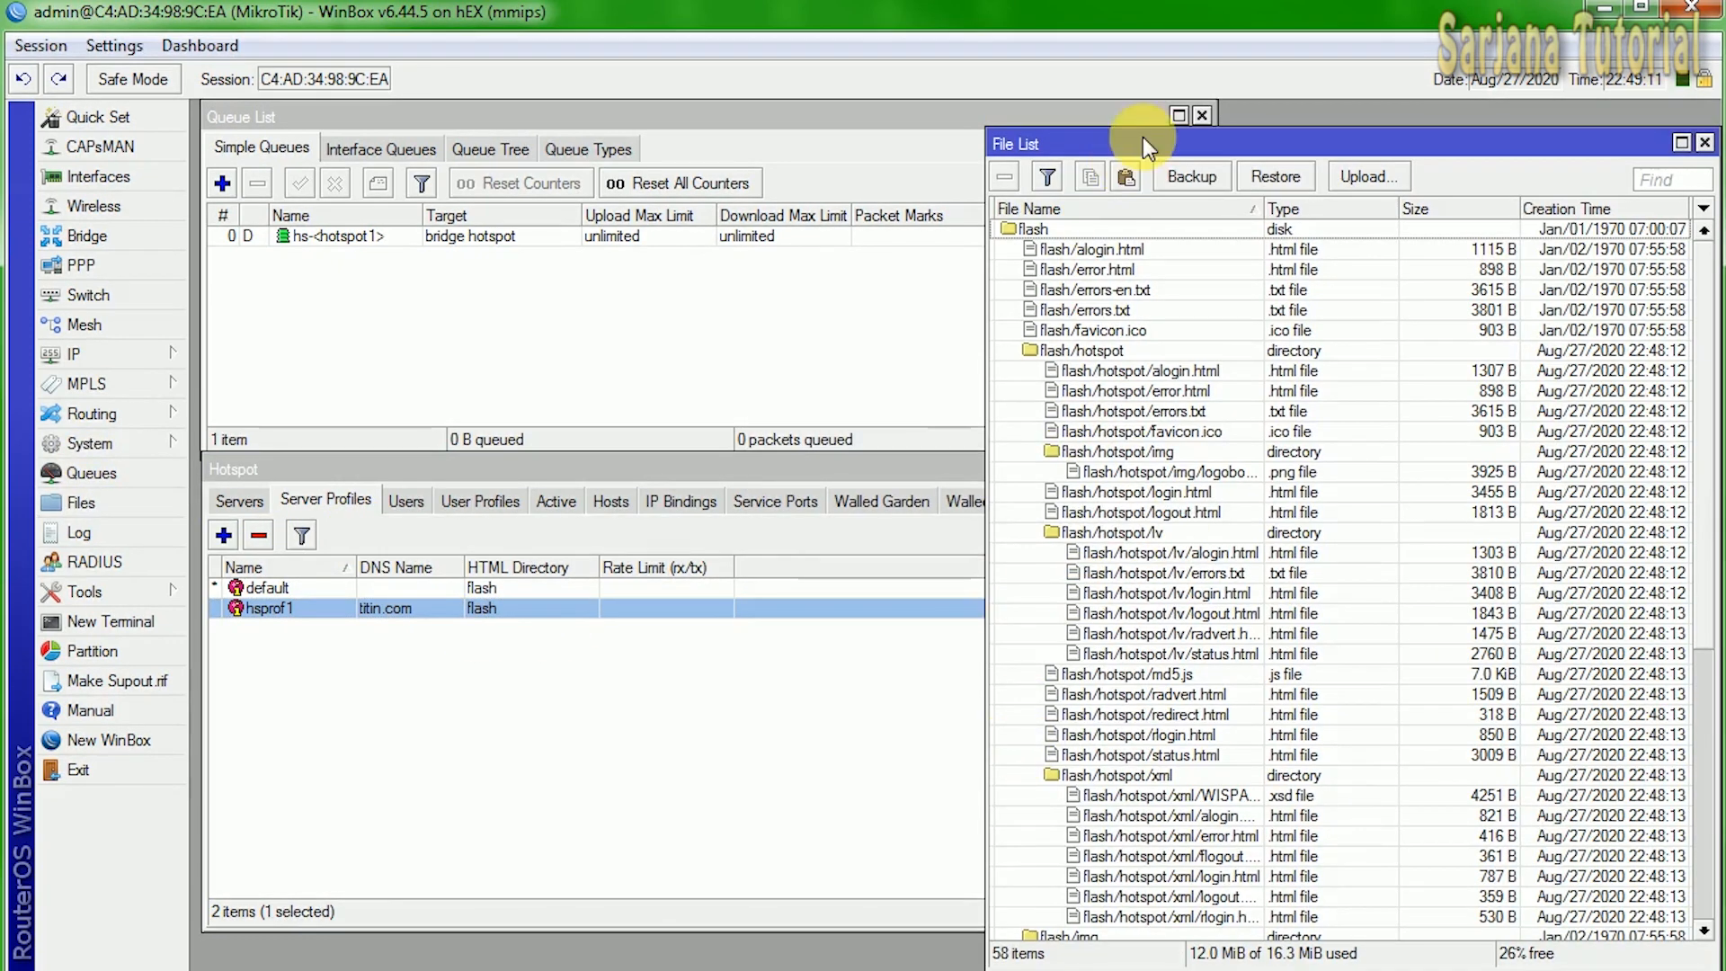
left_click_drag(1141, 137, 1140, 36)
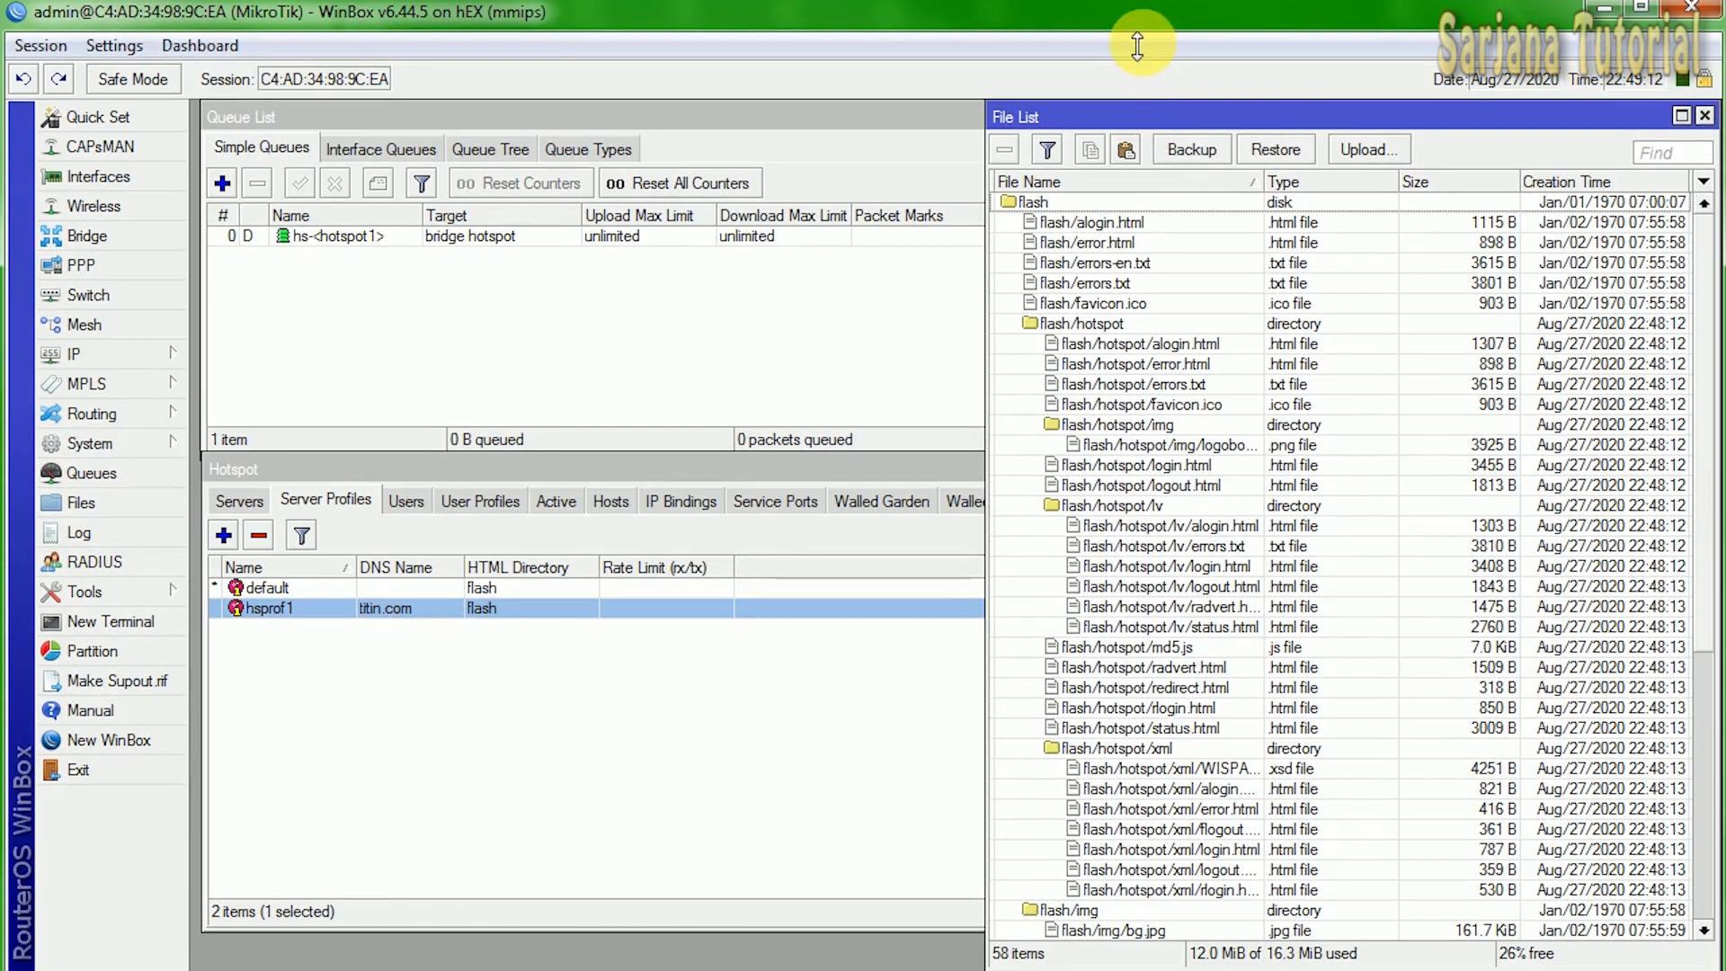
left_click(1083, 322)
left_click(1004, 151)
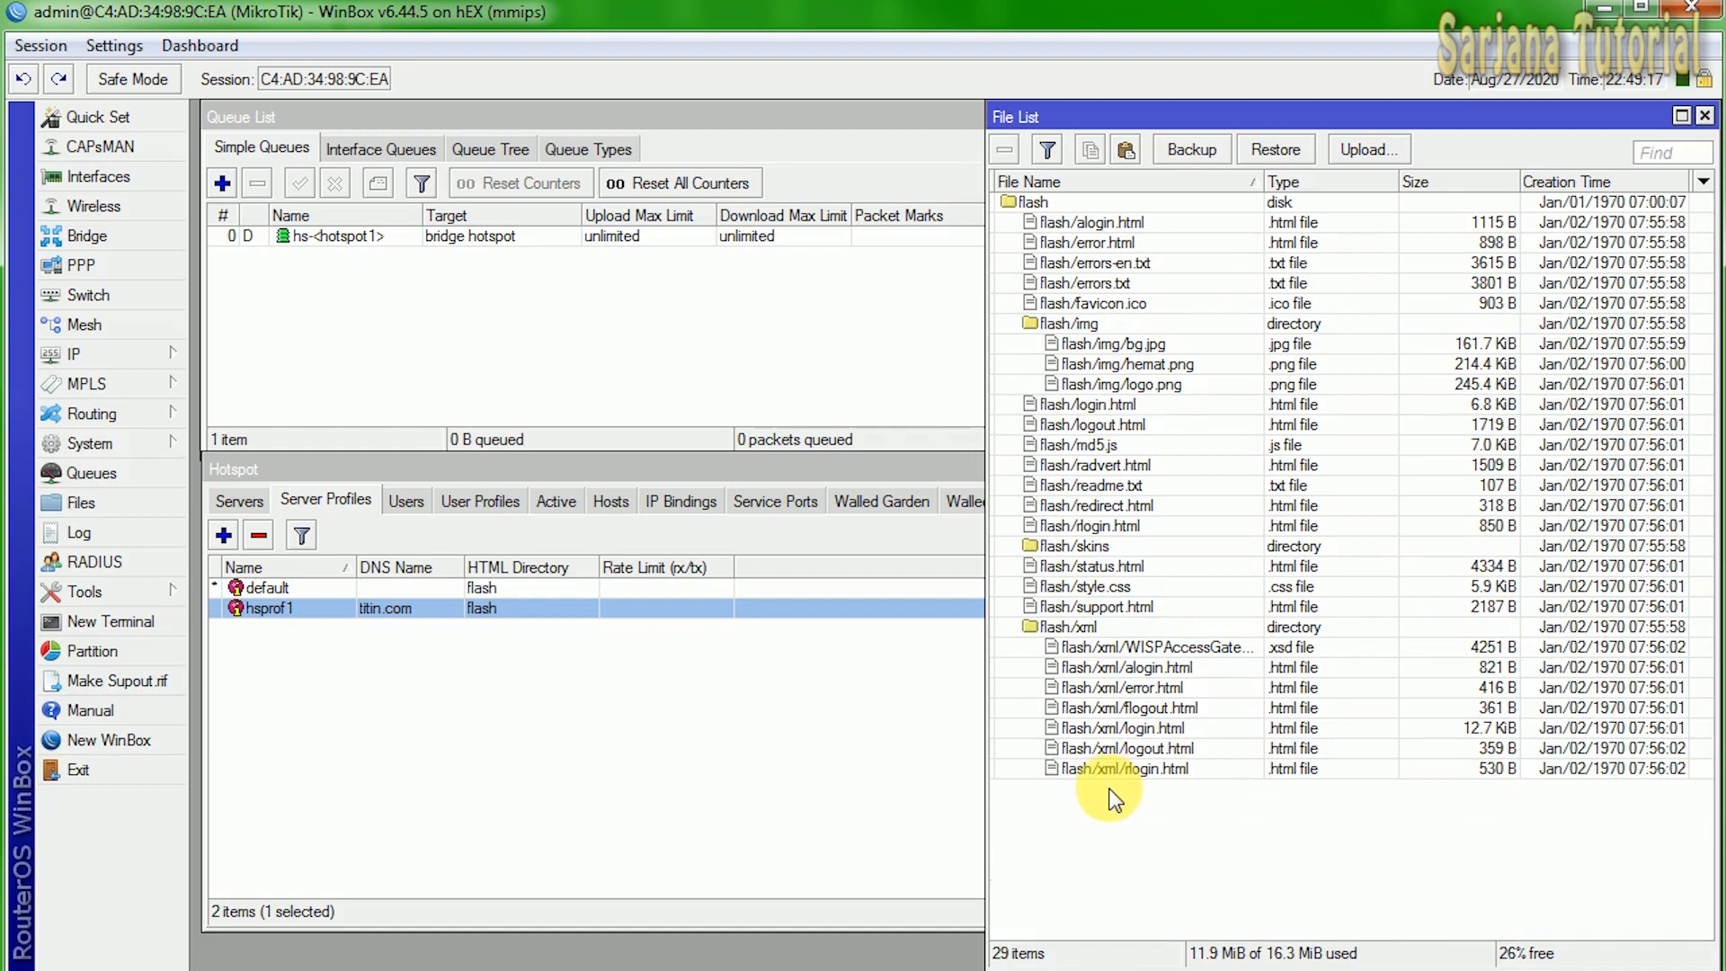
Select all remaining files under flash, from flash/alogin.html down, and delete them.
left_click(1163, 627)
left_click(1160, 401)
left_click(1158, 264)
left_click(1133, 224)
left_click(1118, 651)
left_click(1188, 727)
left_click(1160, 526)
left_click(1129, 364)
left_click(1078, 225)
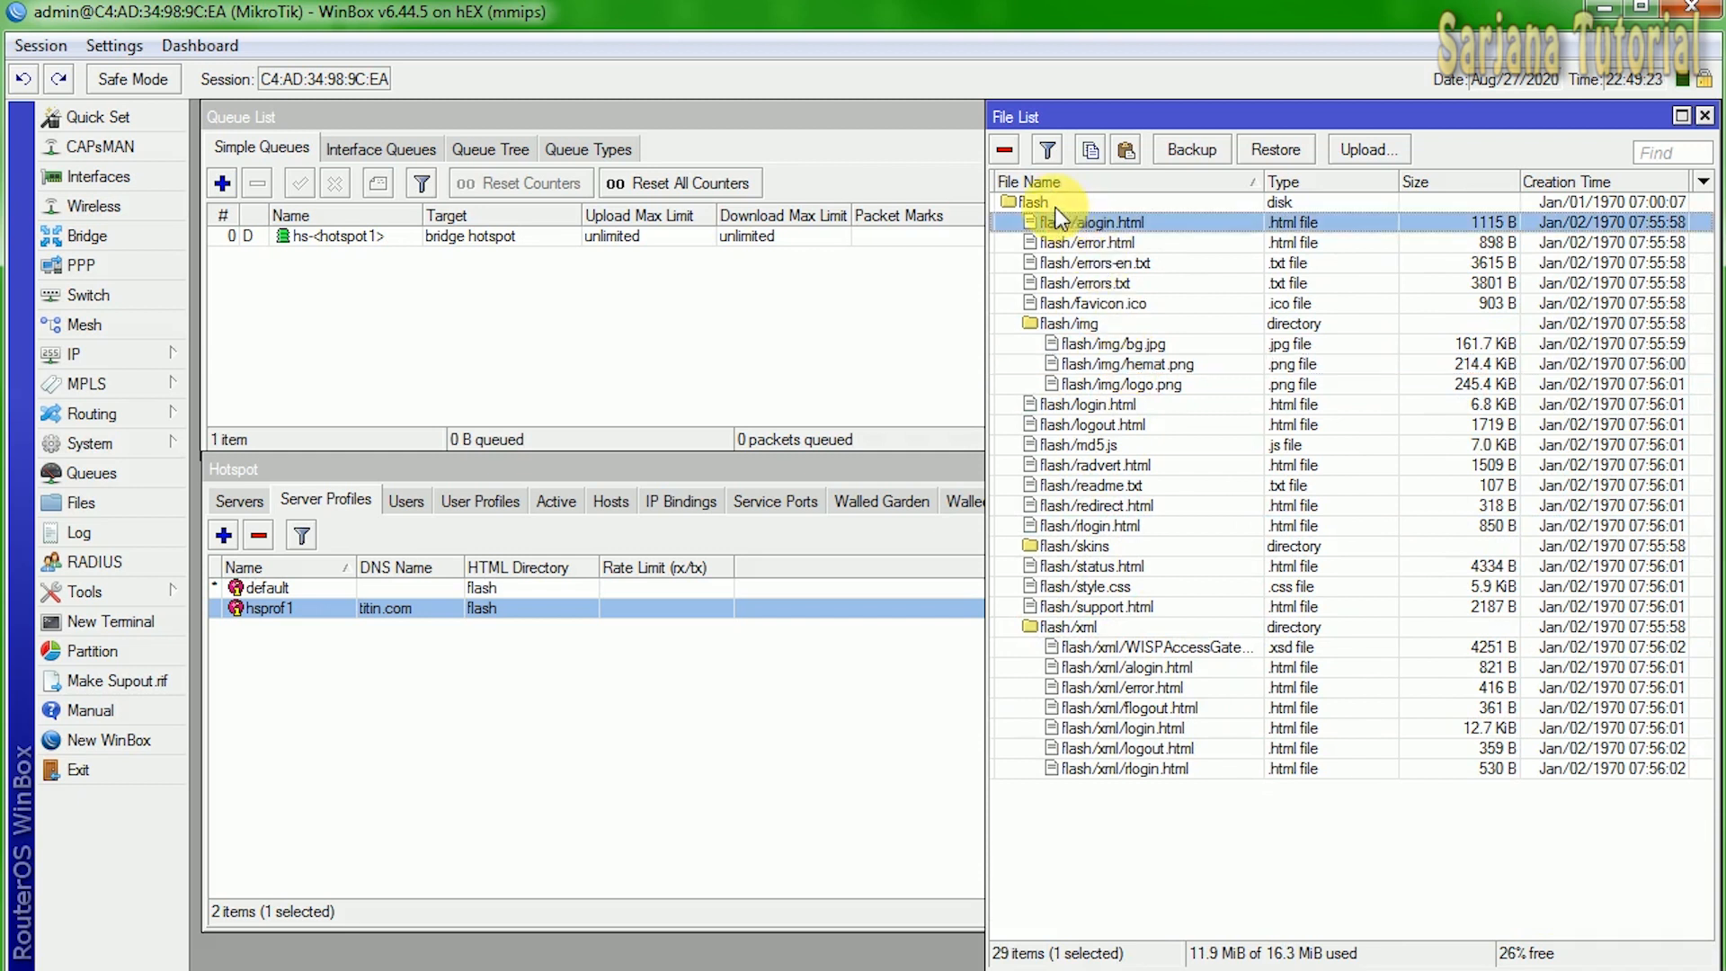
left_click(1032, 201)
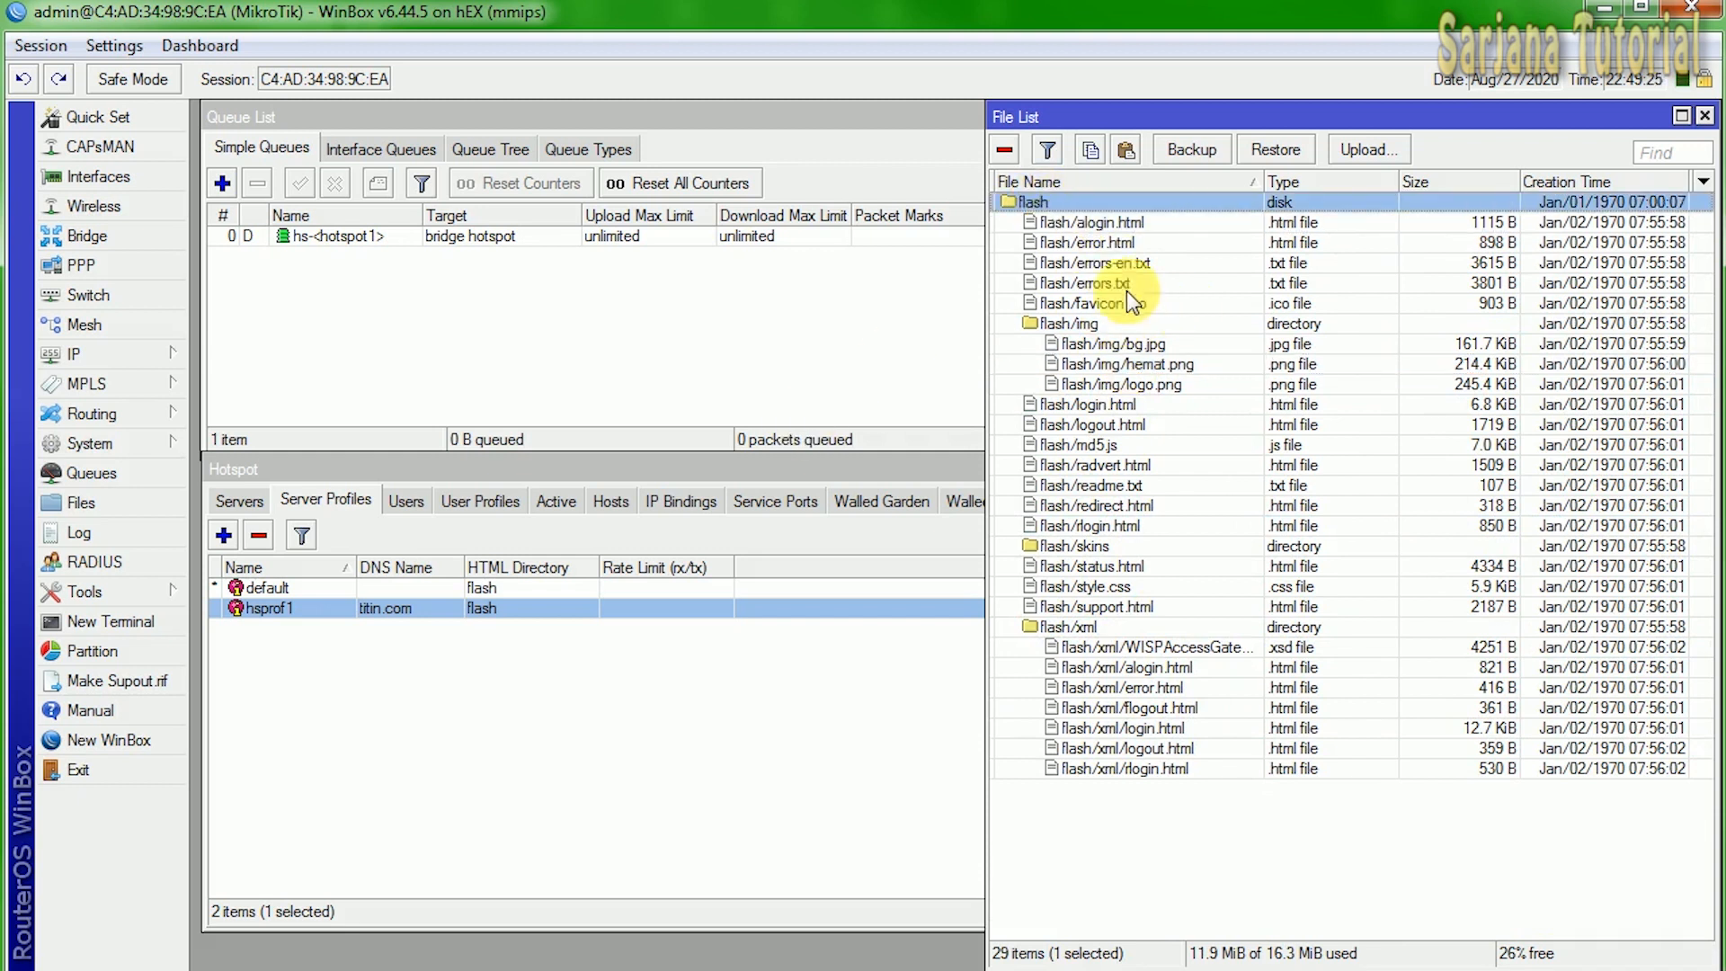
left_click(1081, 223)
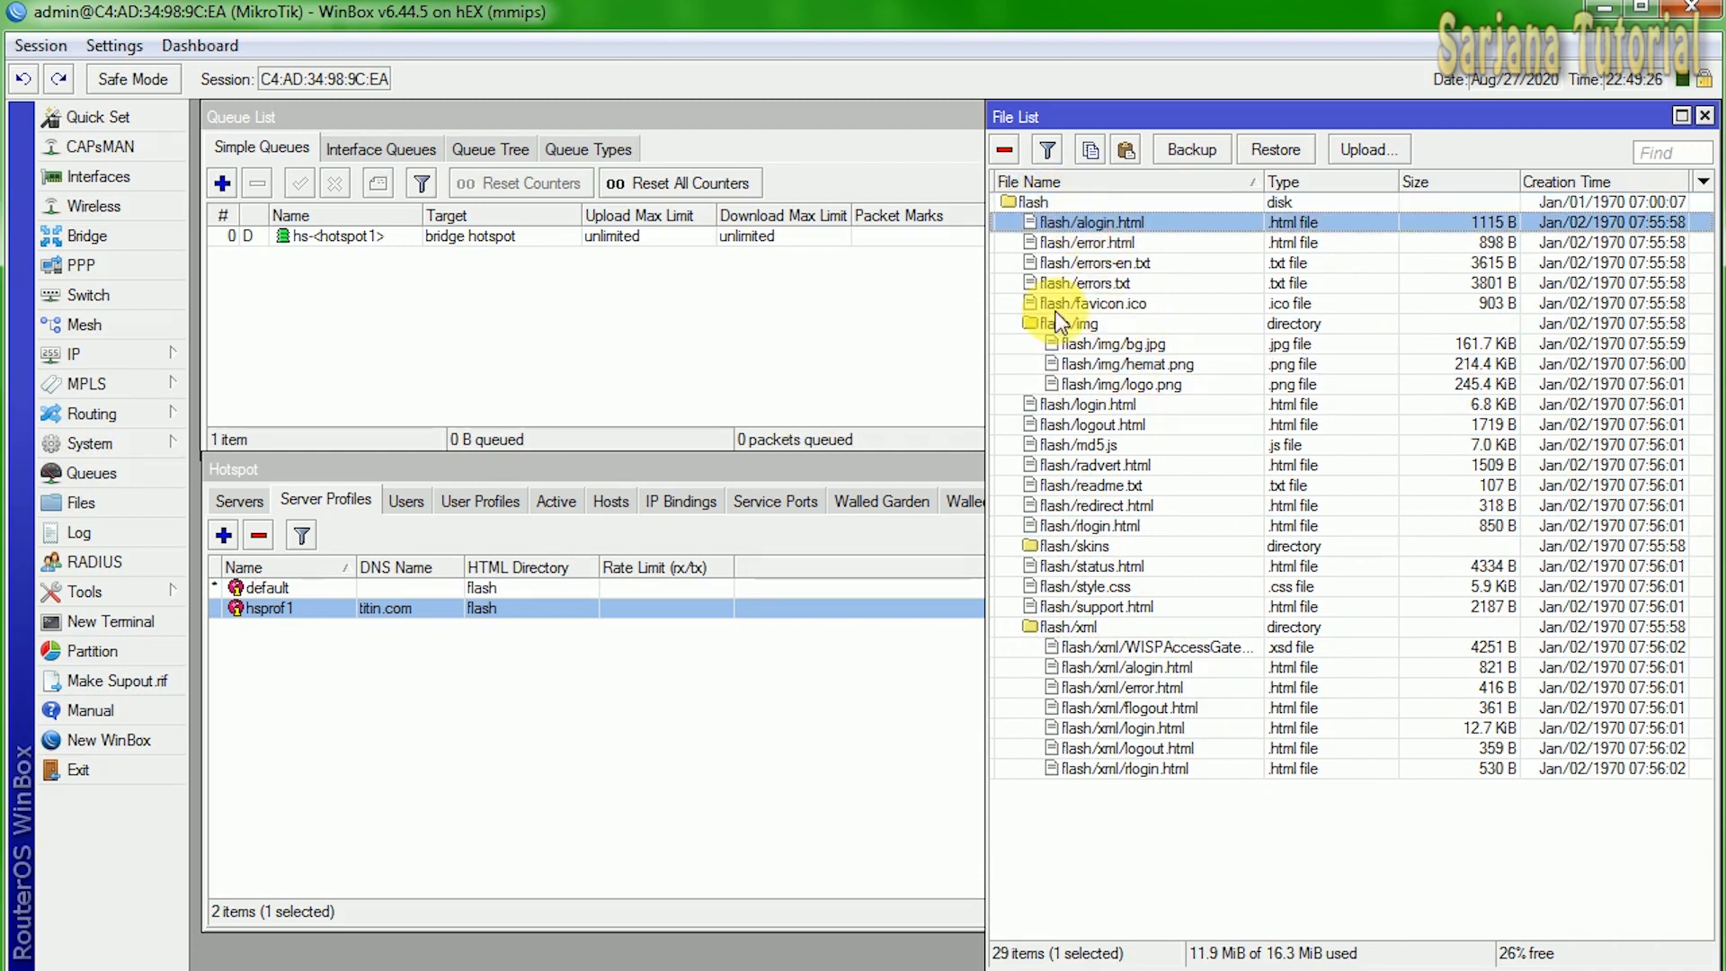
left_click(1124, 768, "shift")
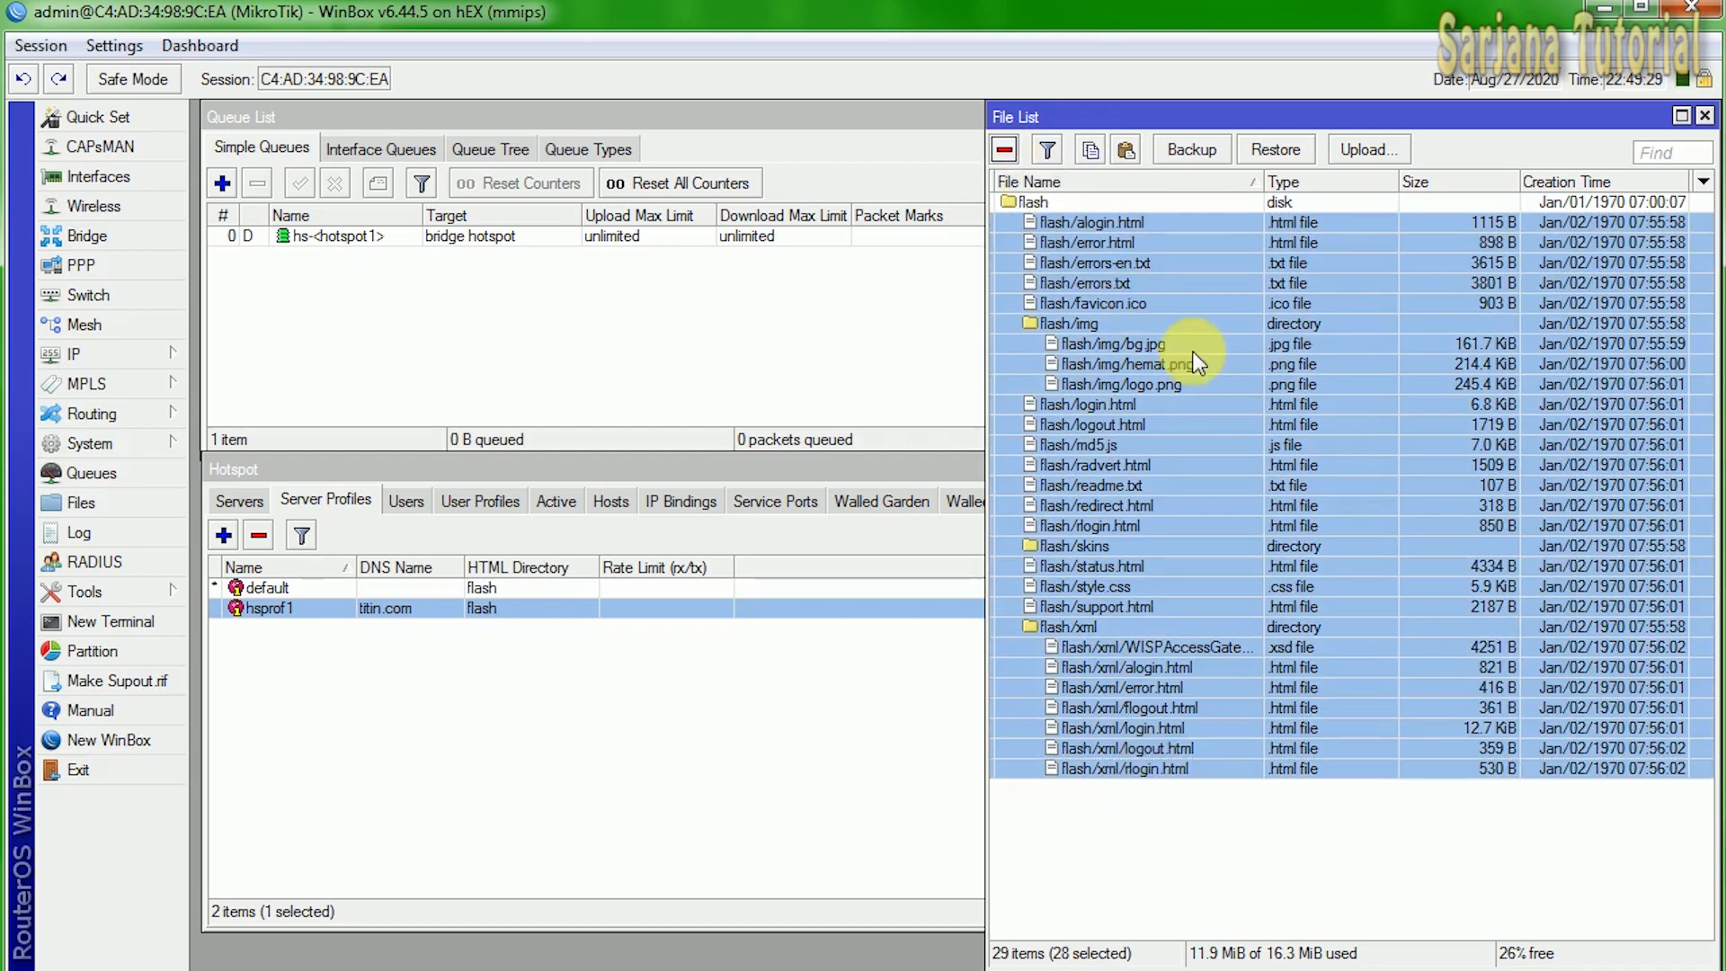
key("Delete")
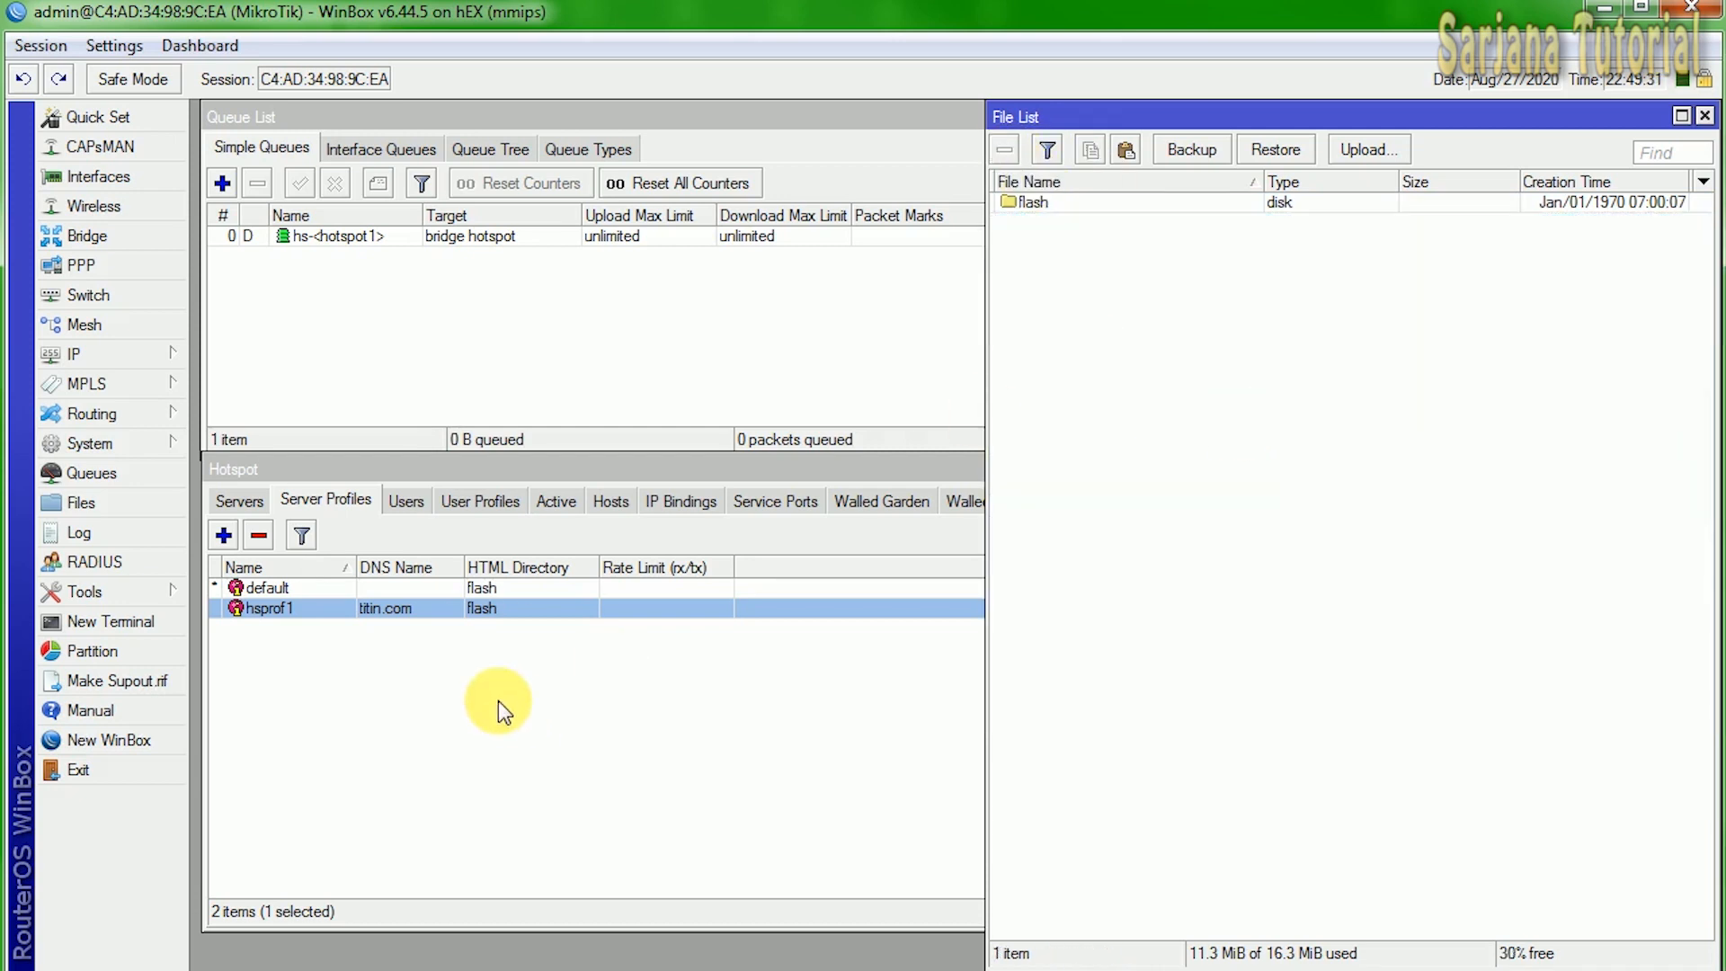
Check hsprof1's HTML Directory setting, close it, and select the flash disk.
double_click(513, 611)
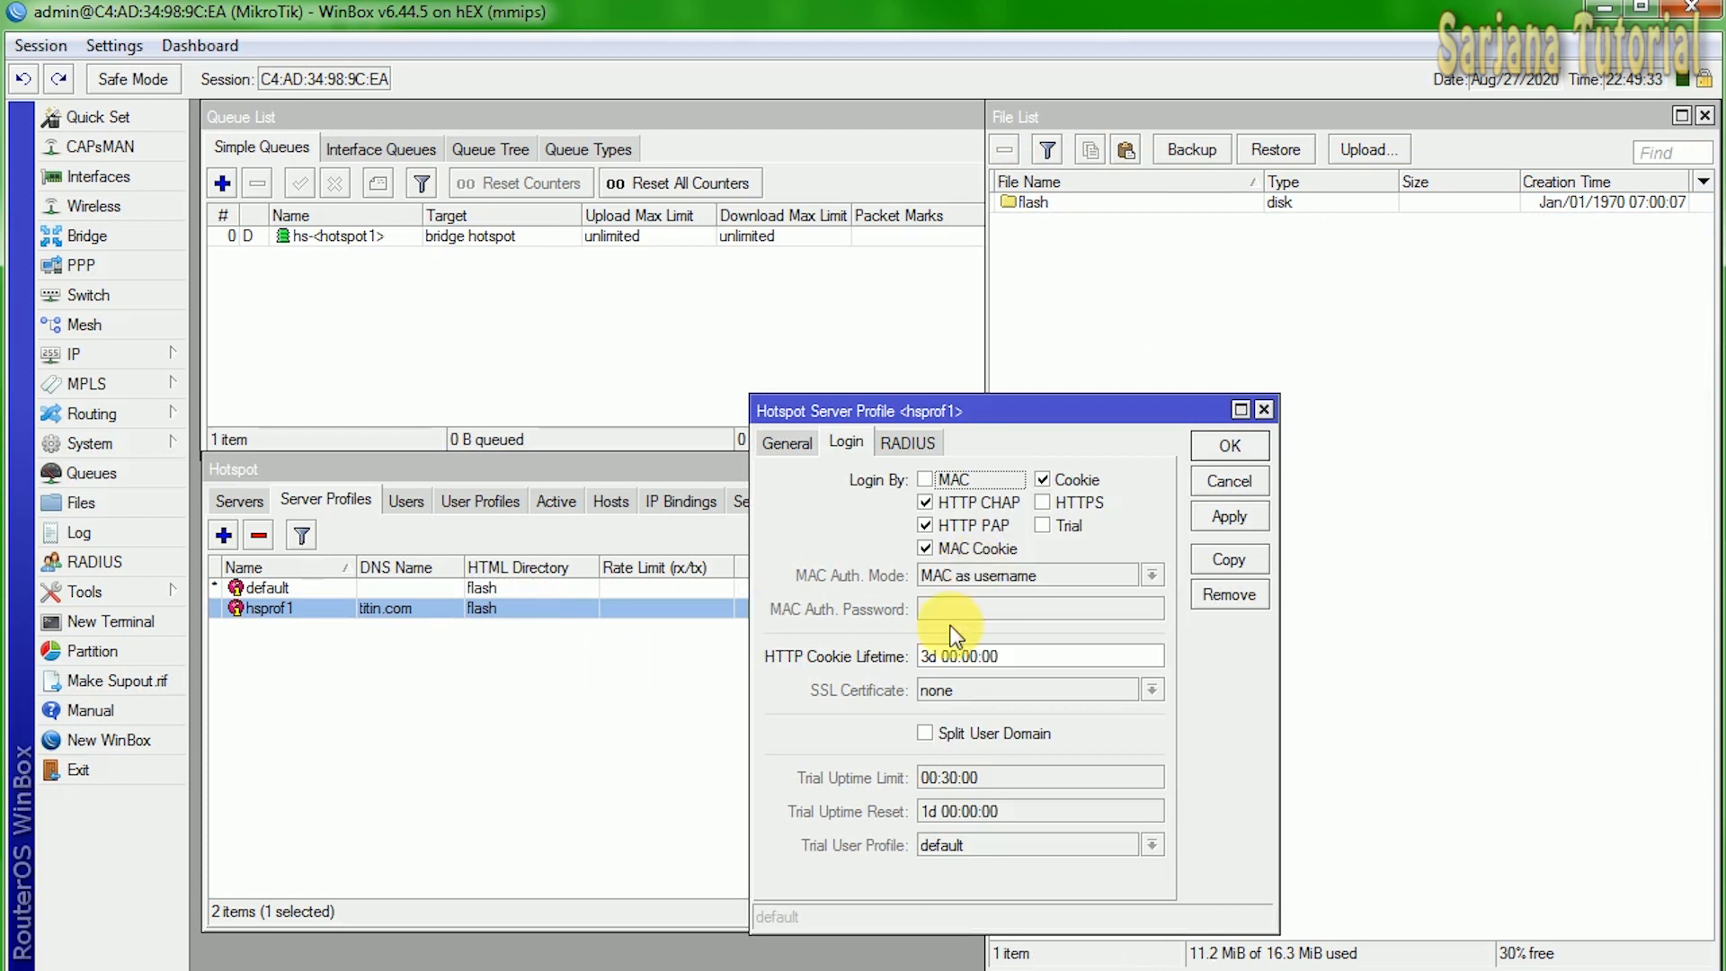
left_click(785, 442)
left_click(1022, 586)
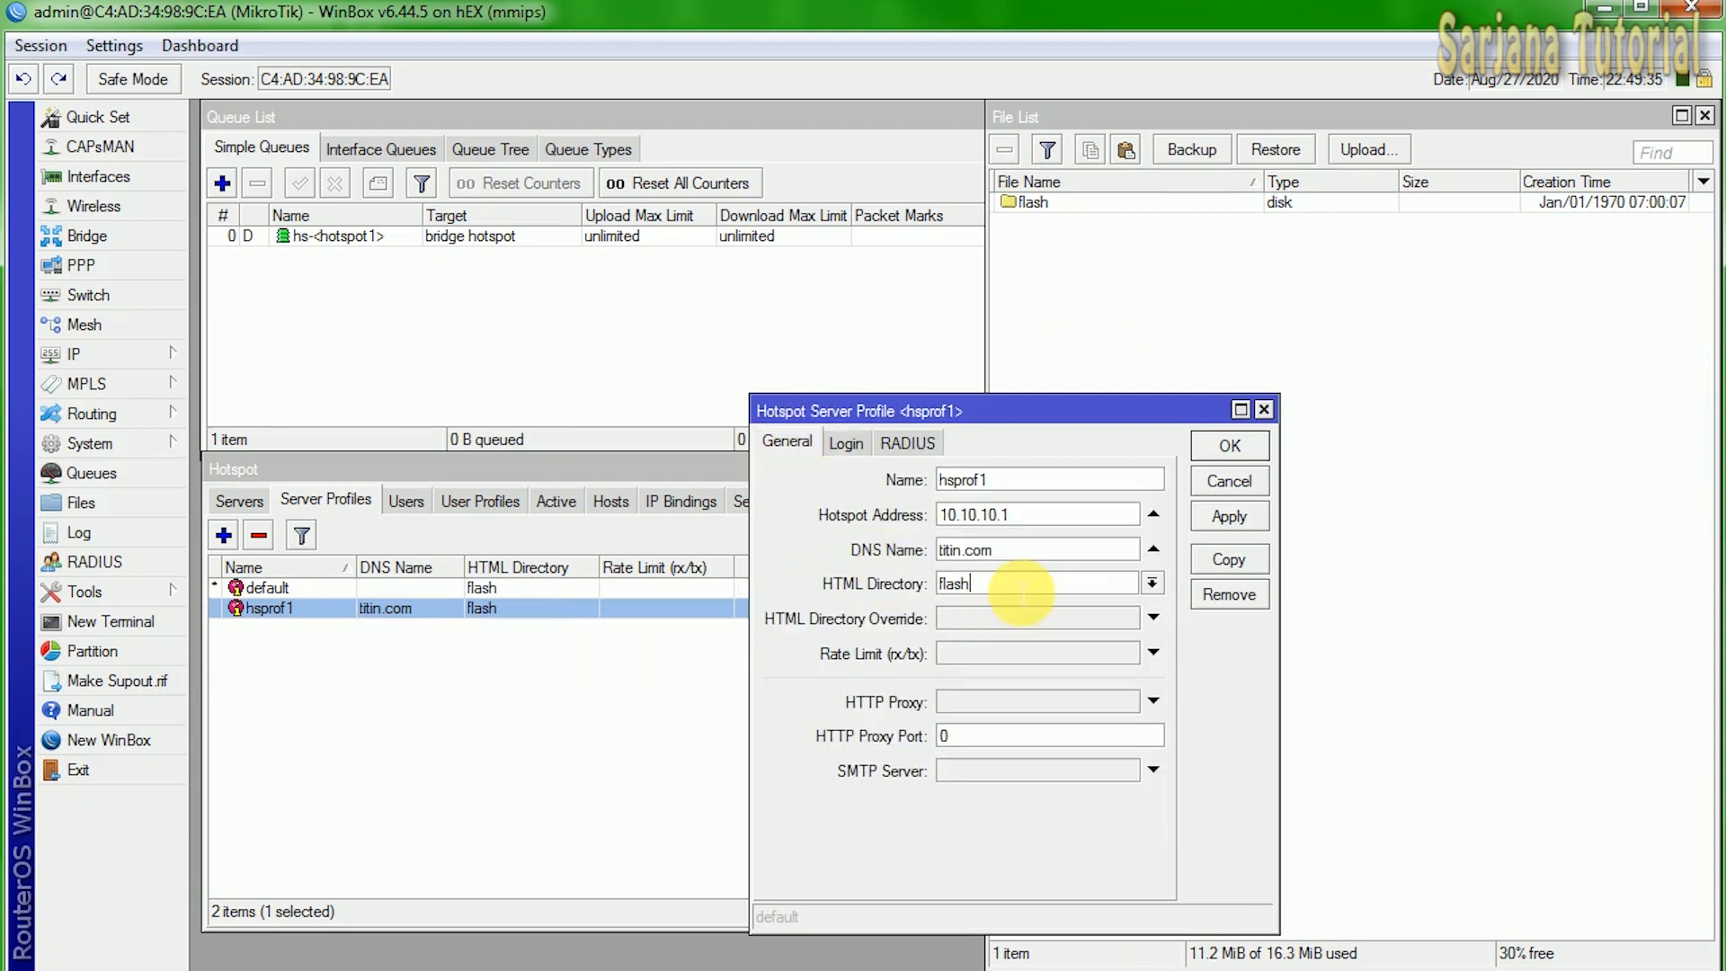
left_click(1248, 491)
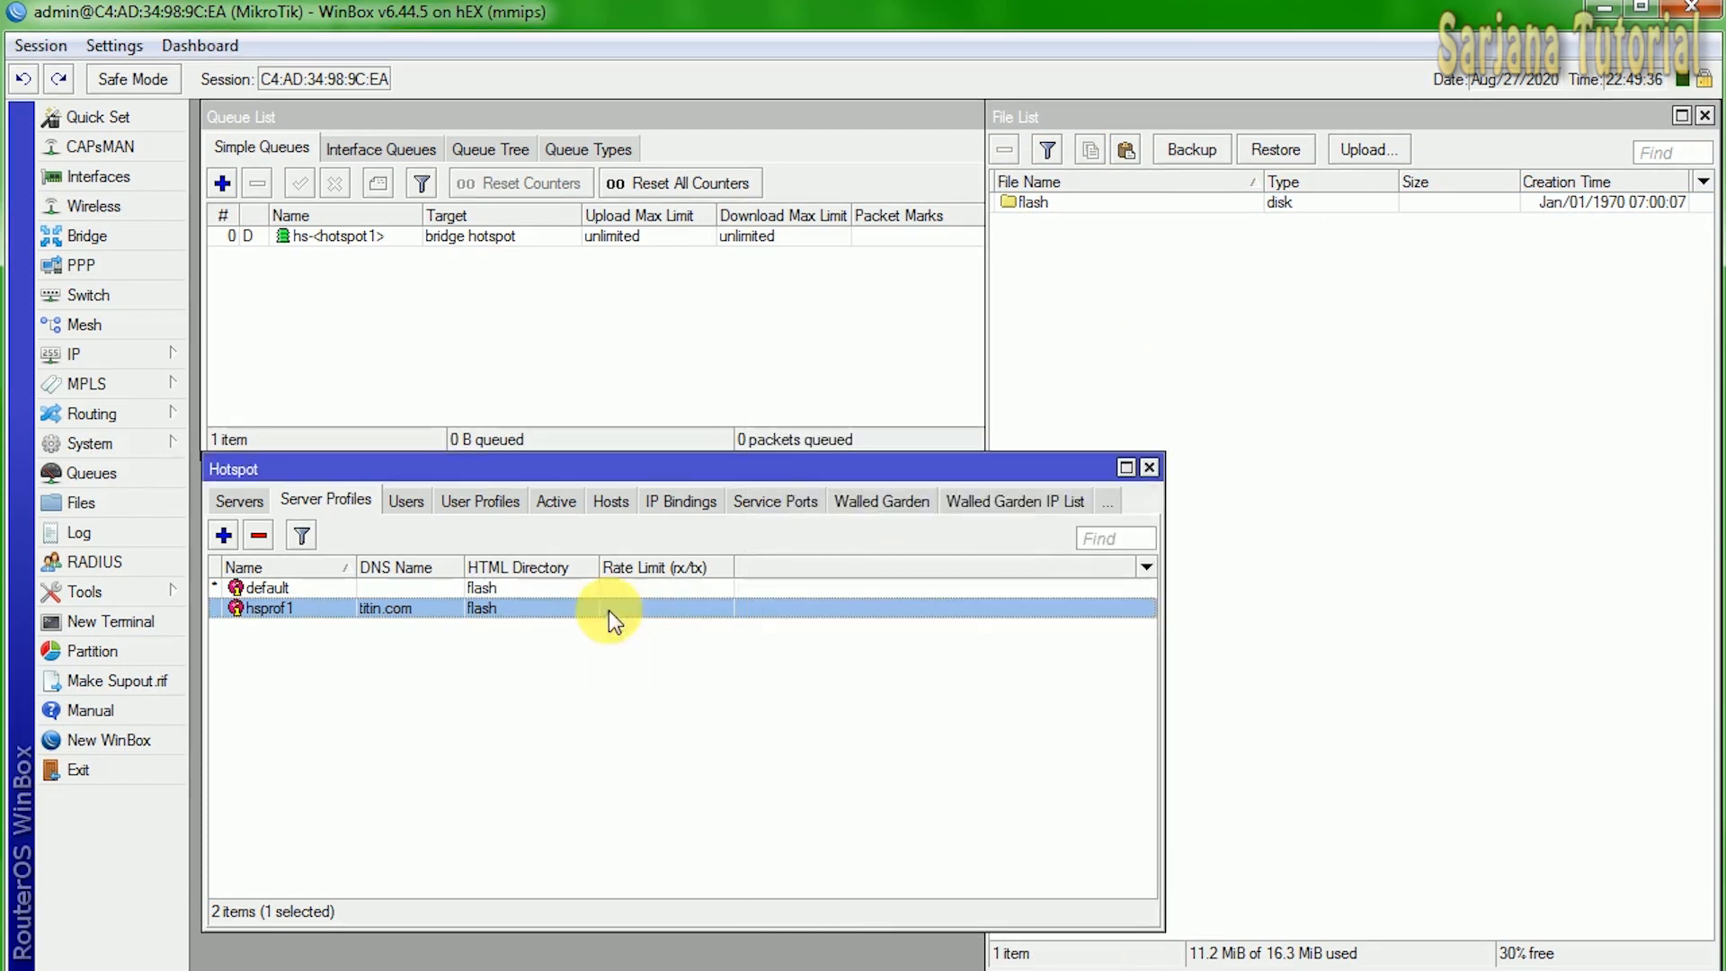
left_click(1083, 203)
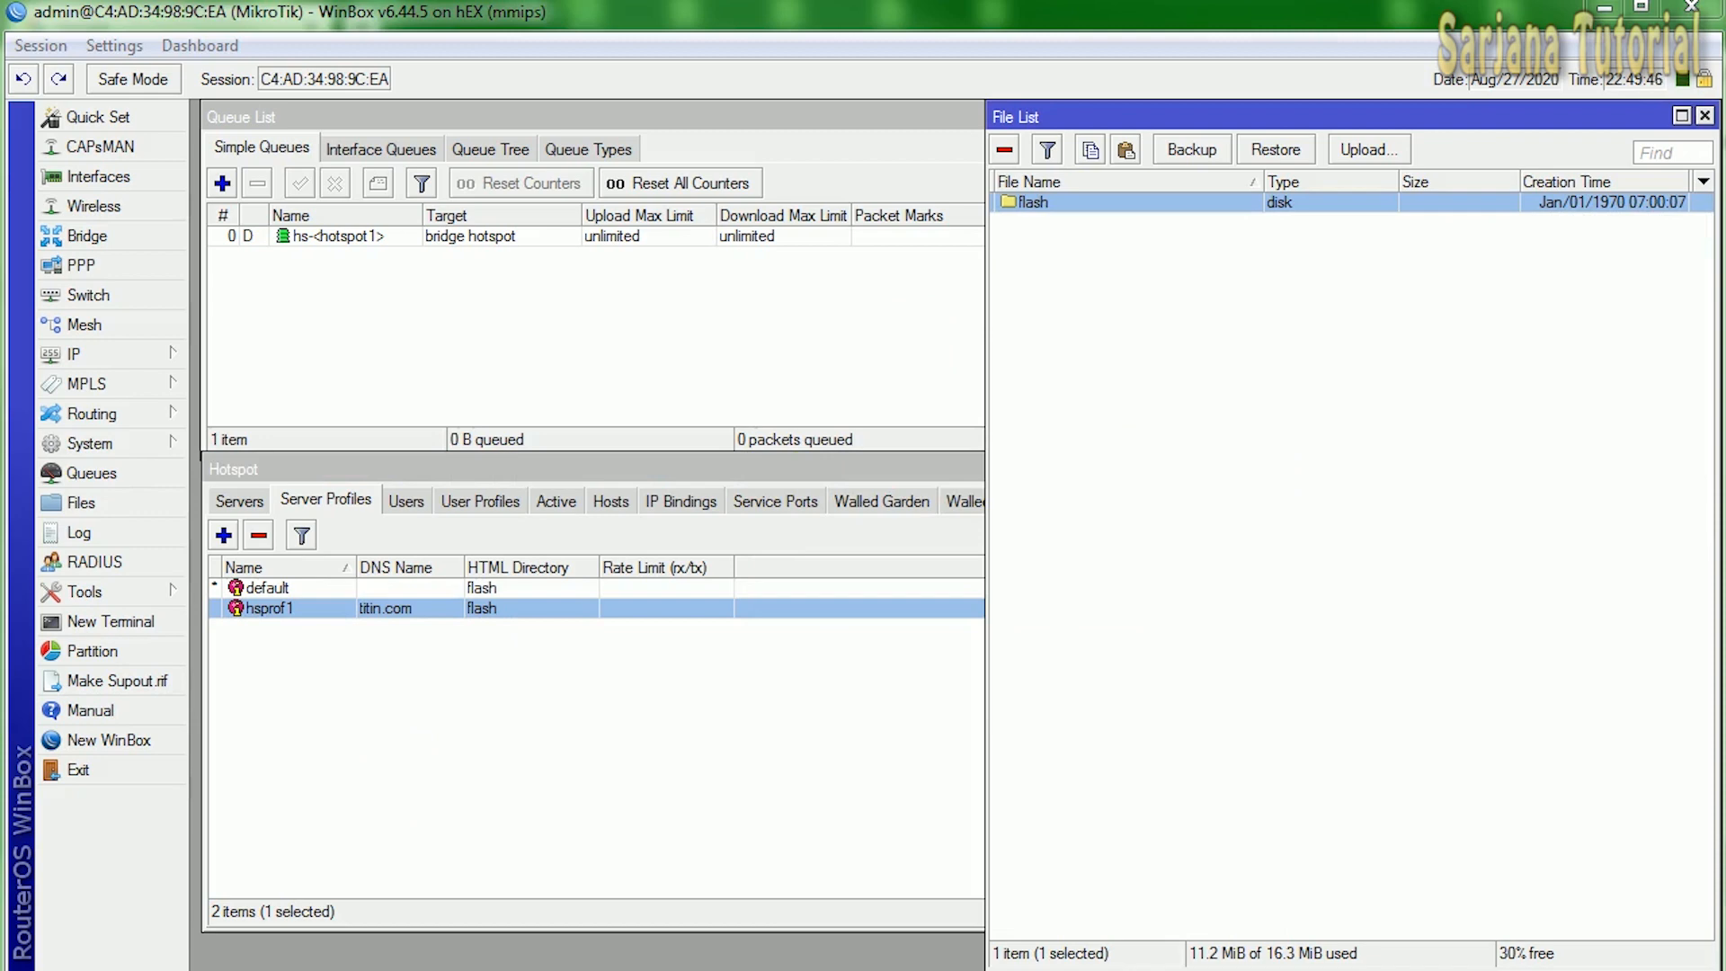
Copy the 'hotspot login' folder from the jito folder and switch back to WinBox.
left_click_drag(0, 310, 867, 131)
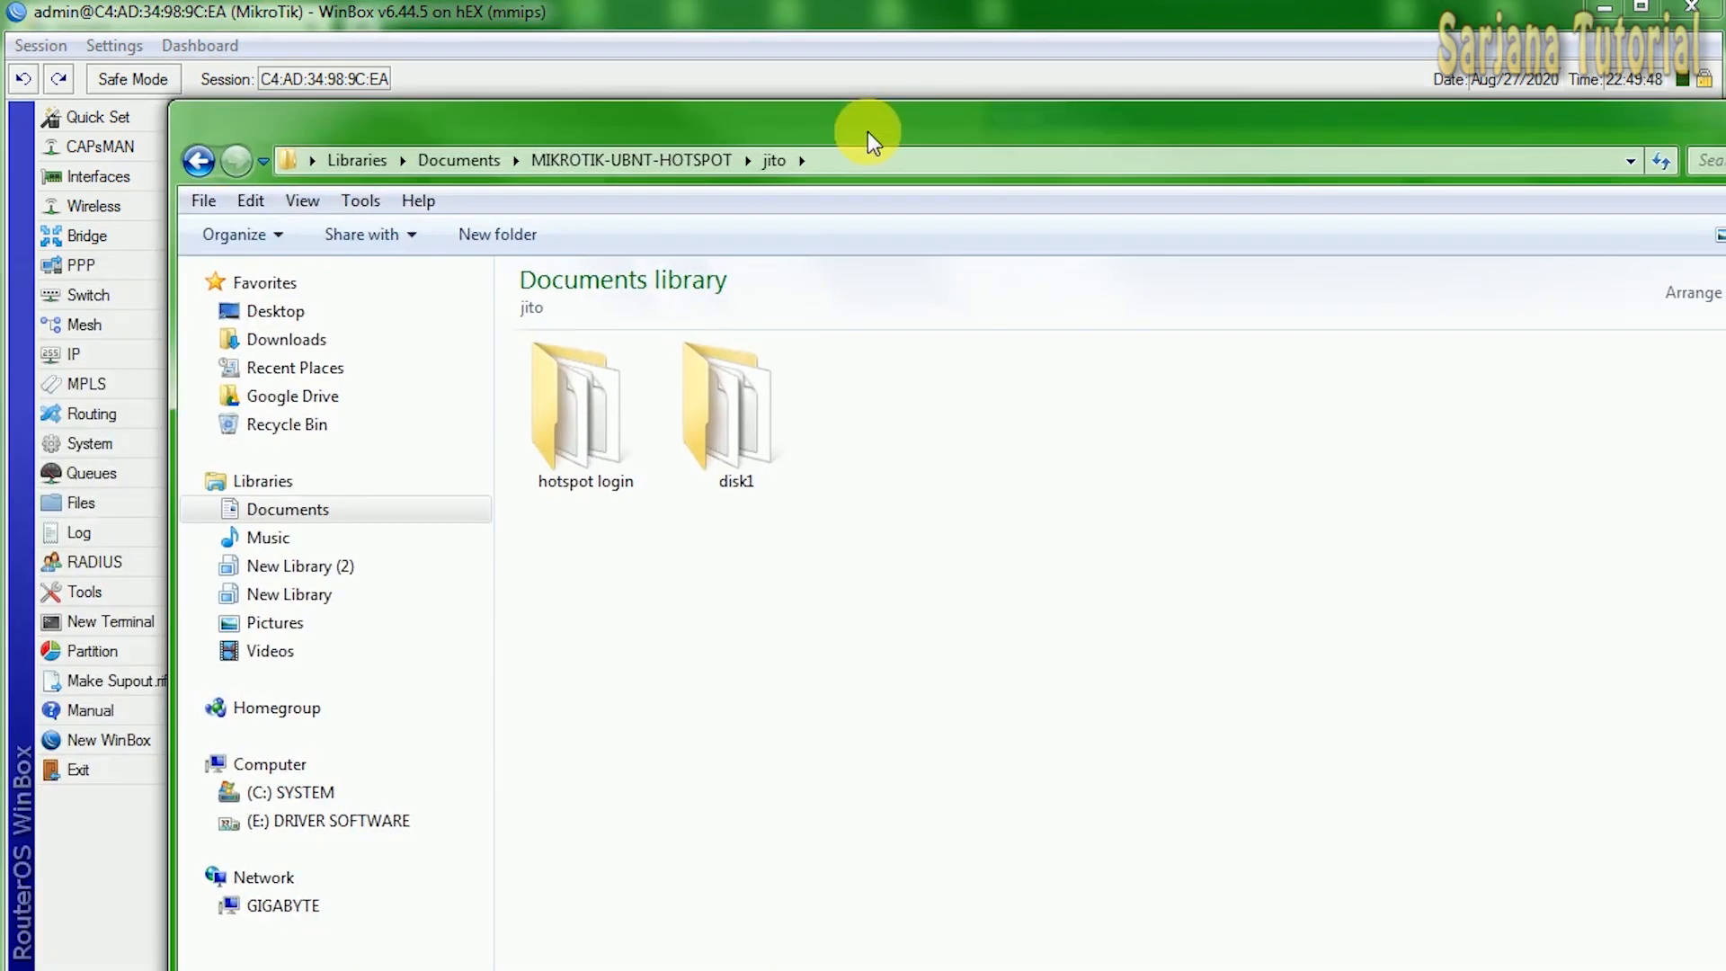
left_click(585, 485)
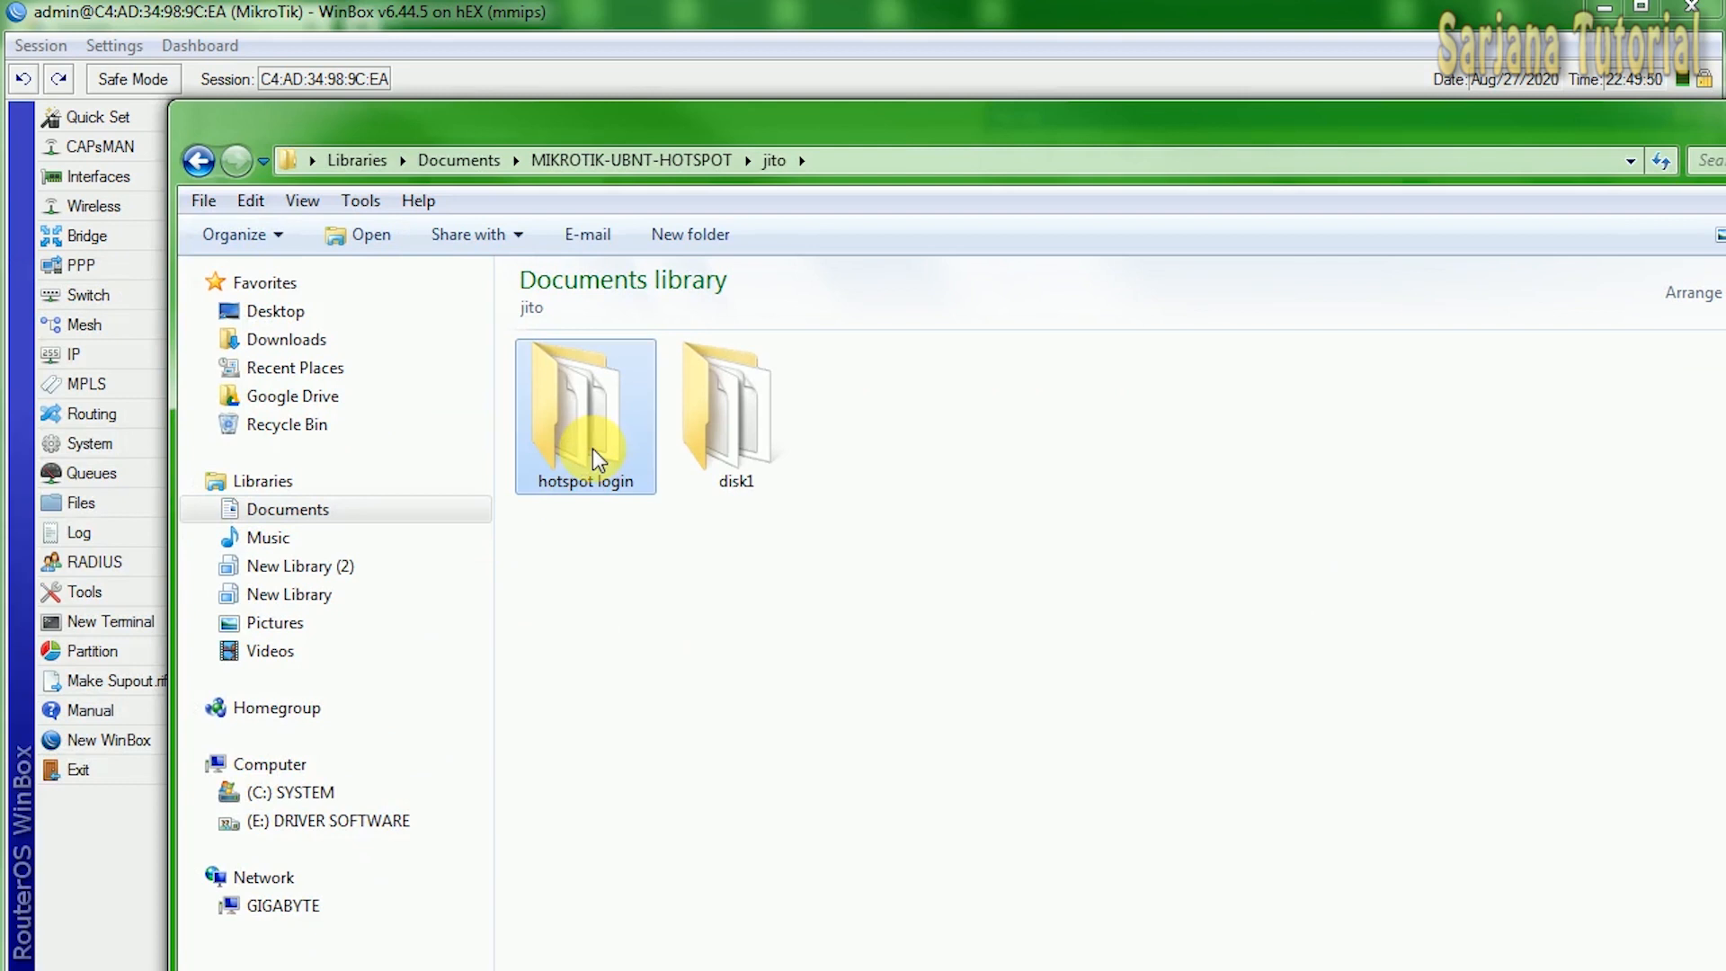
right_click(595, 450)
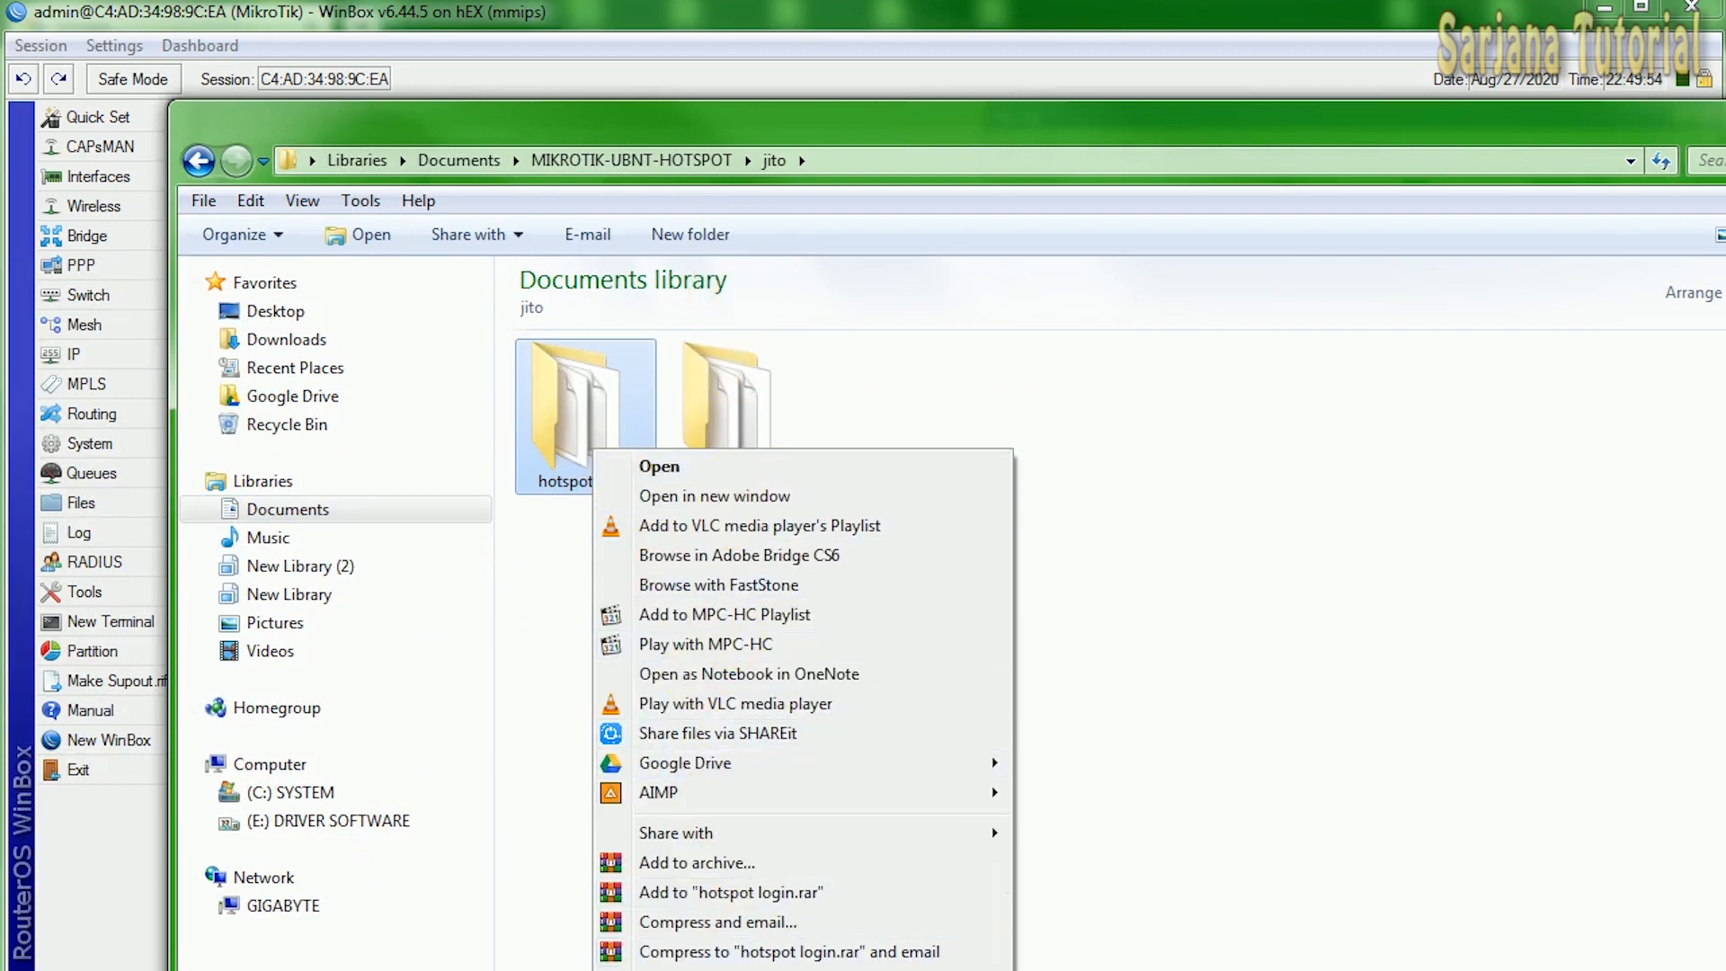
left_click(772, 125)
left_click_drag(764, 105, 705, 2)
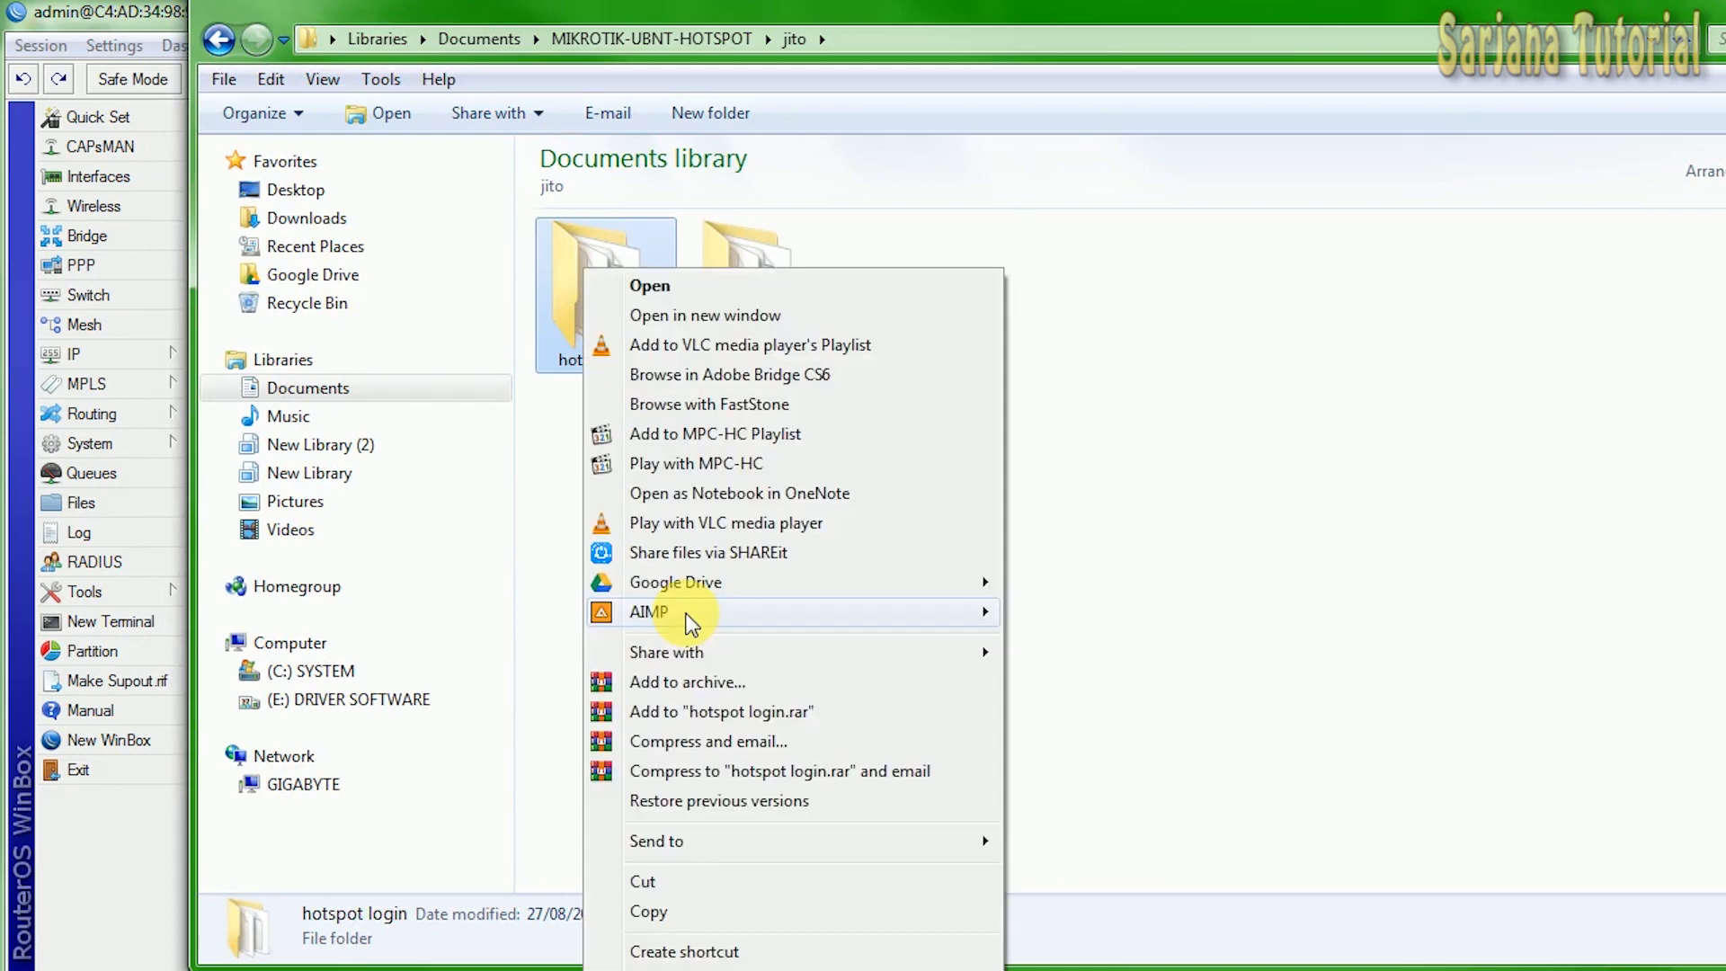
left_click(673, 911)
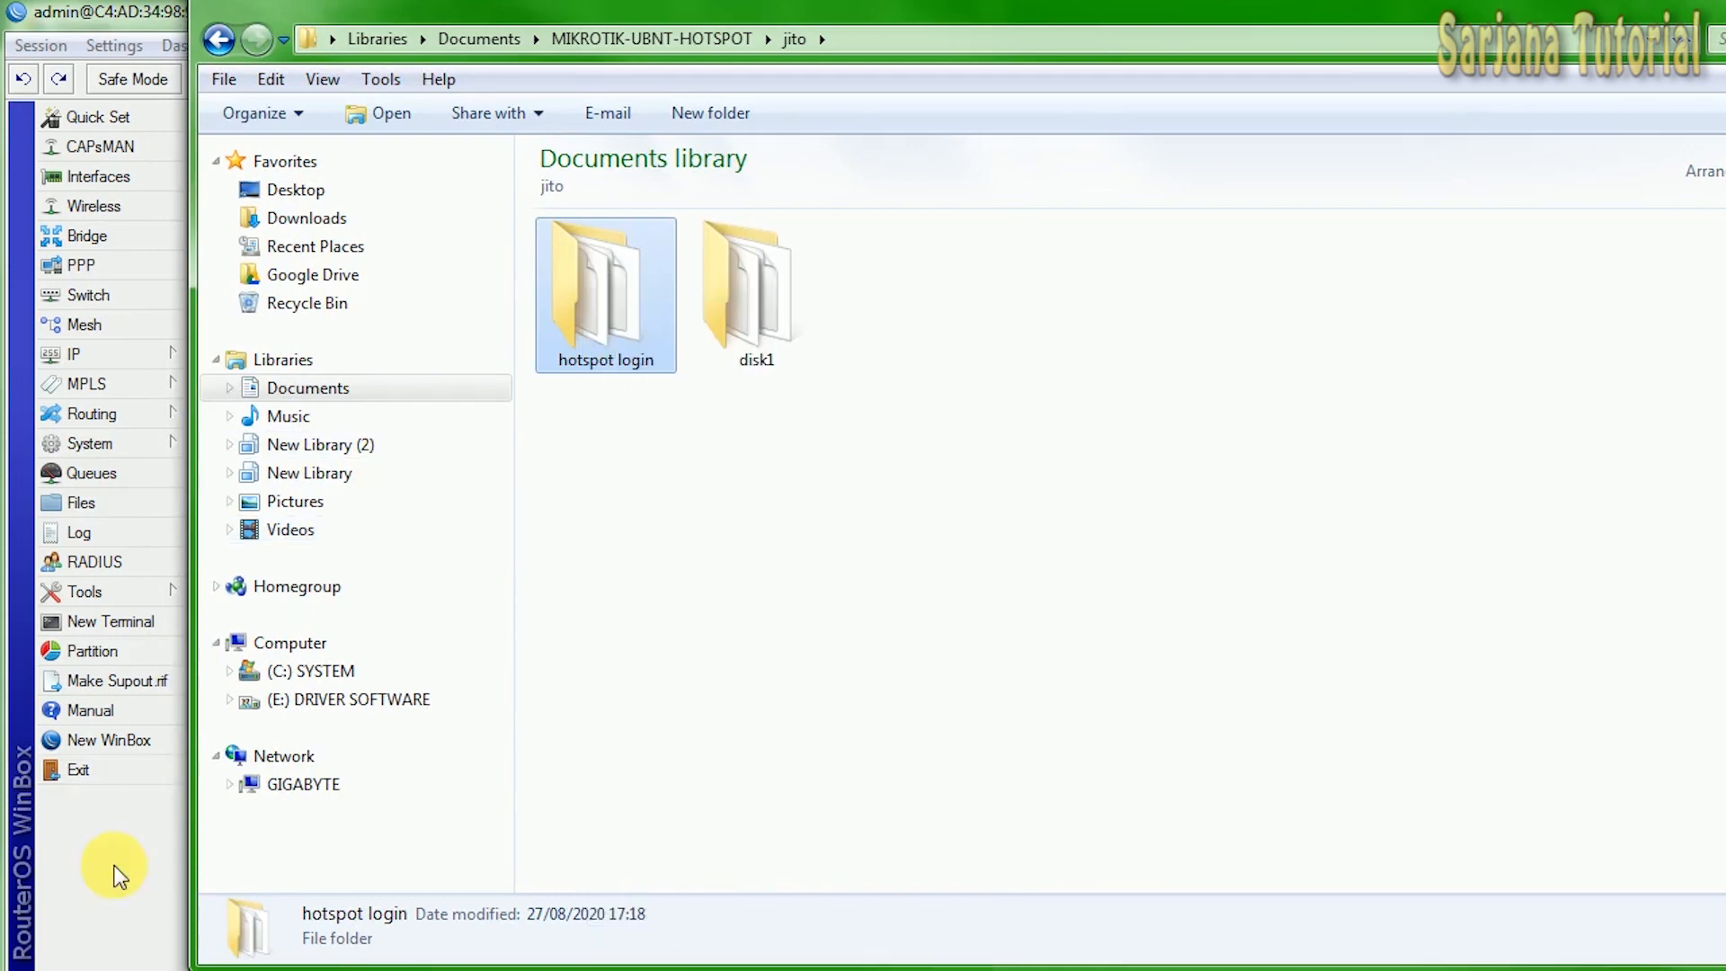
left_click(120, 876)
Paste the copied 'hotspot login' folder into the router's File List.
left_click_drag(1132, 120, 1140, 134)
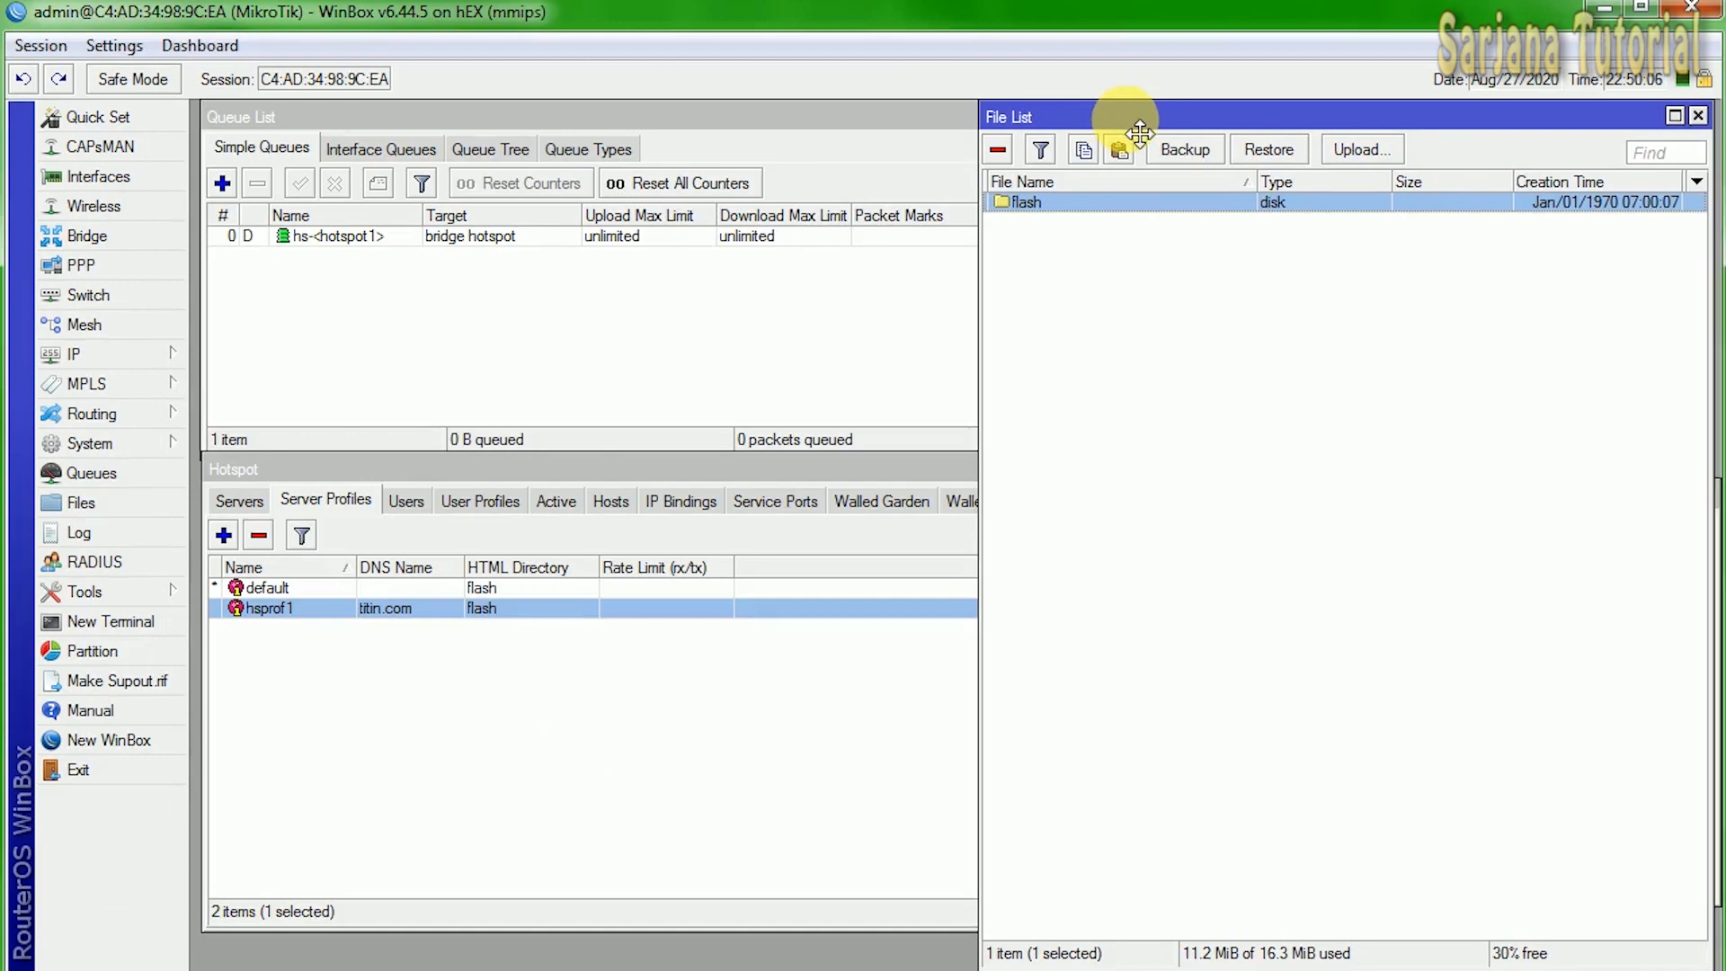
left_click(1121, 149)
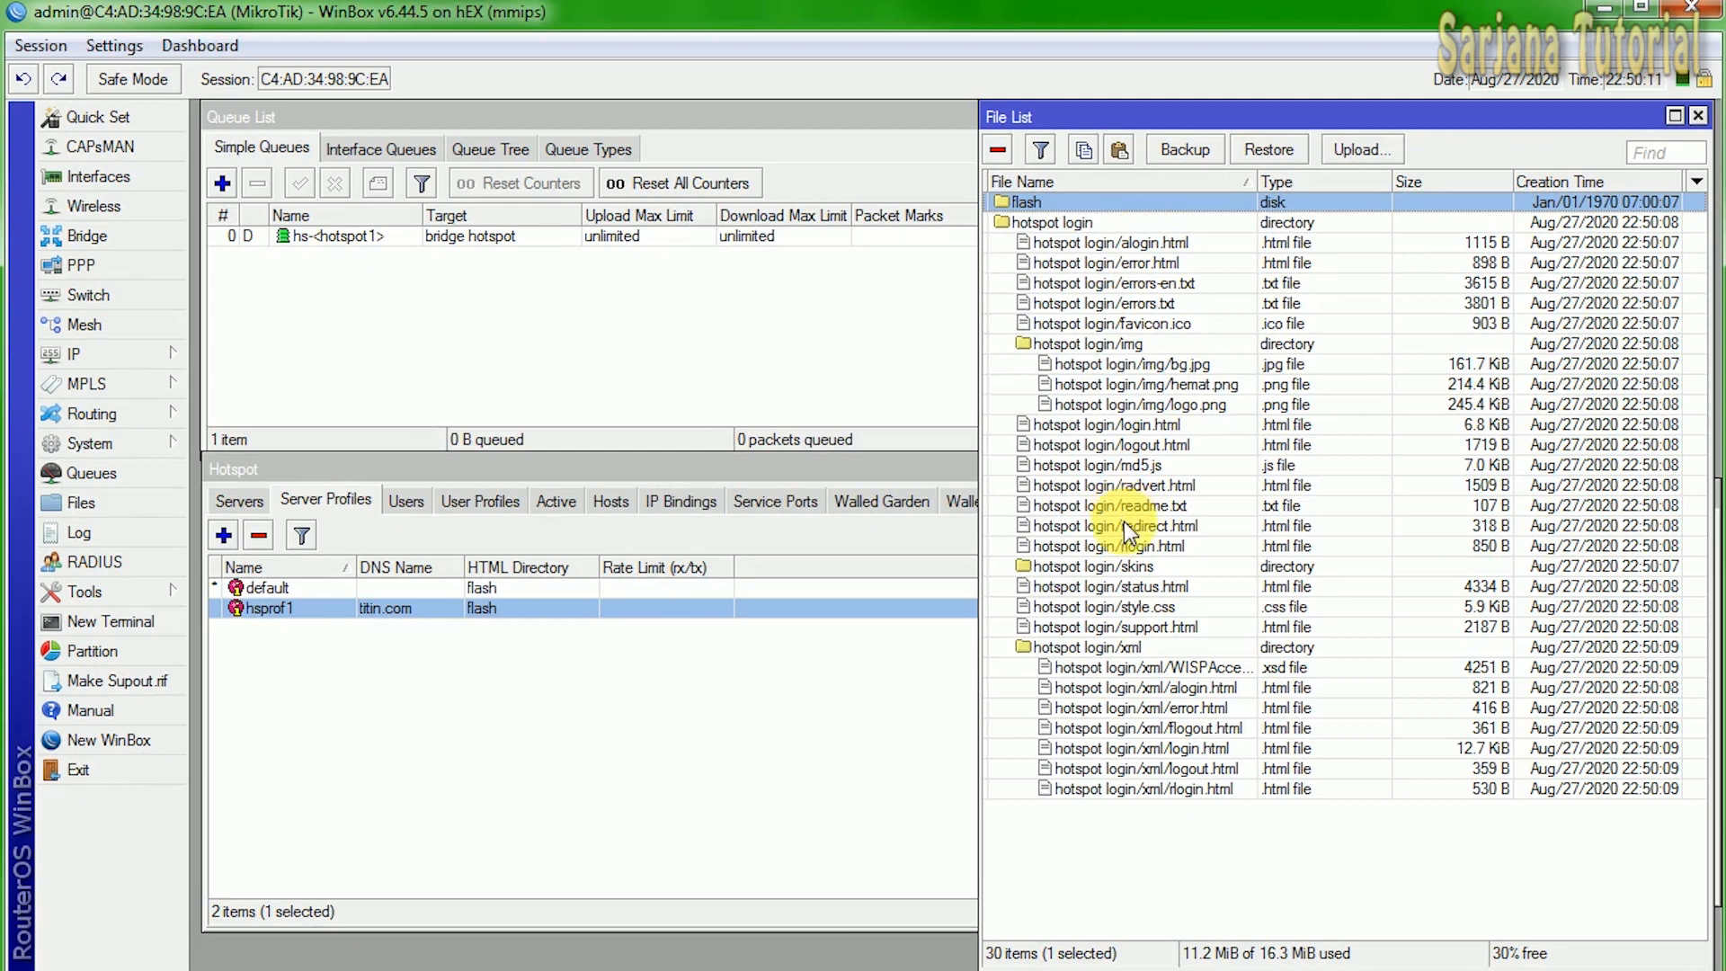
left_click(1077, 223)
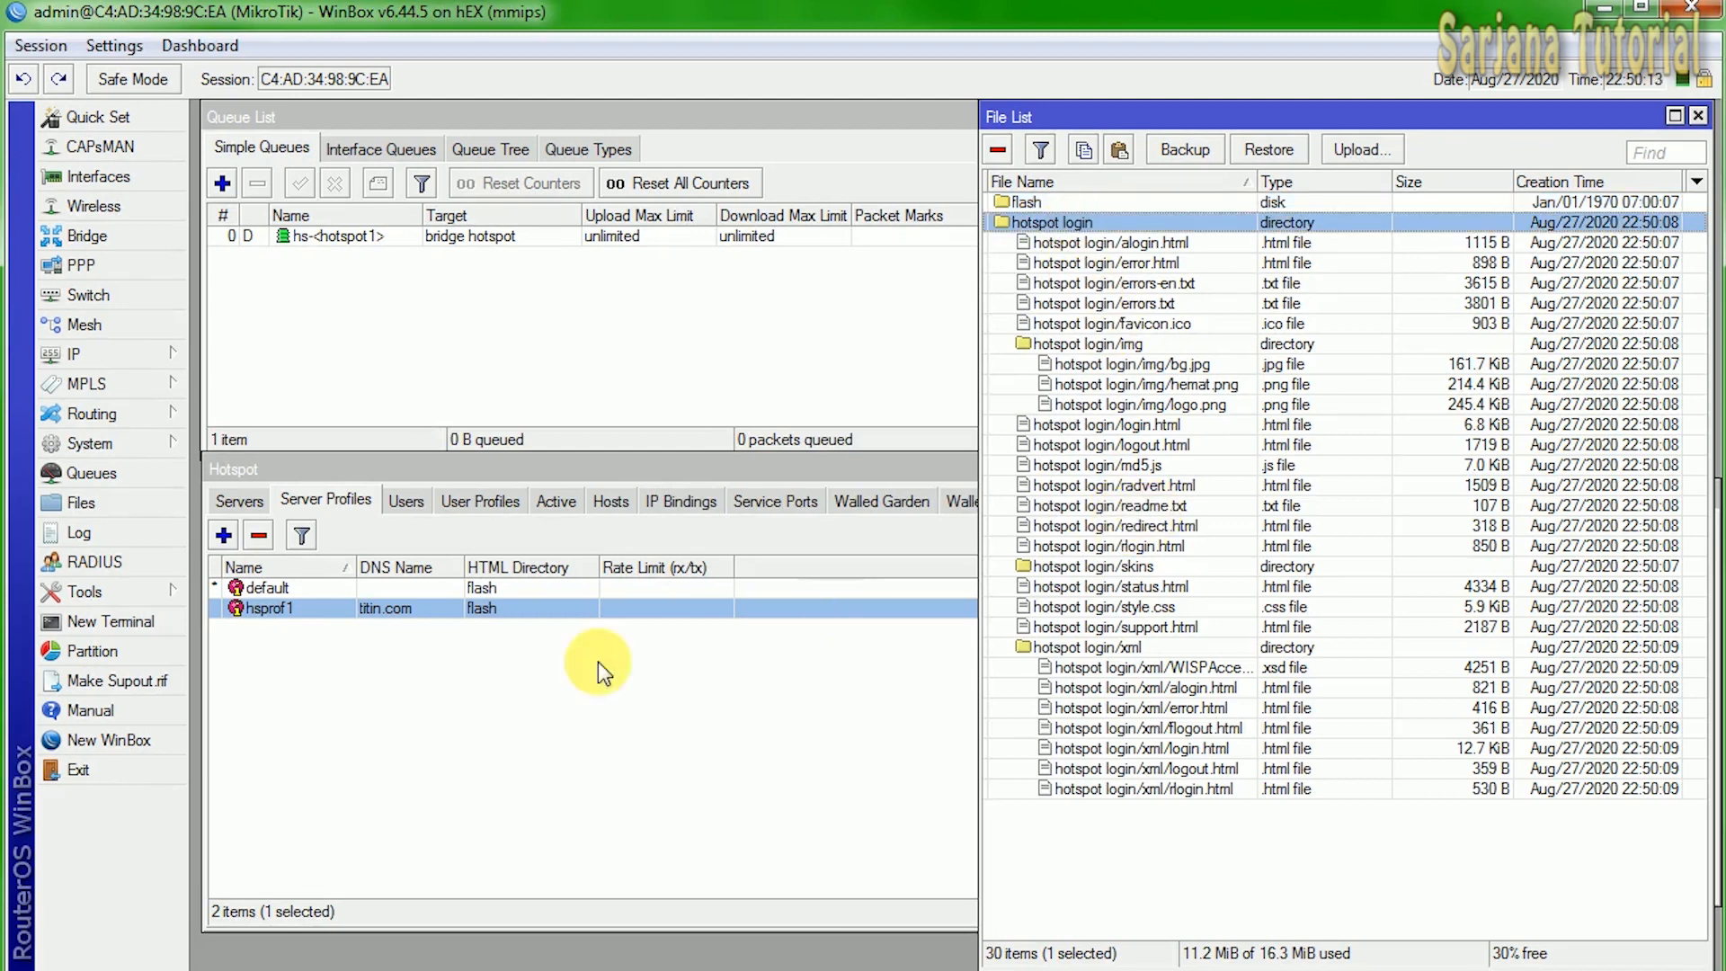
Set hsprof1's HTML directory to 'hotspot login' and save.
double_click(513, 615)
left_click(1151, 584)
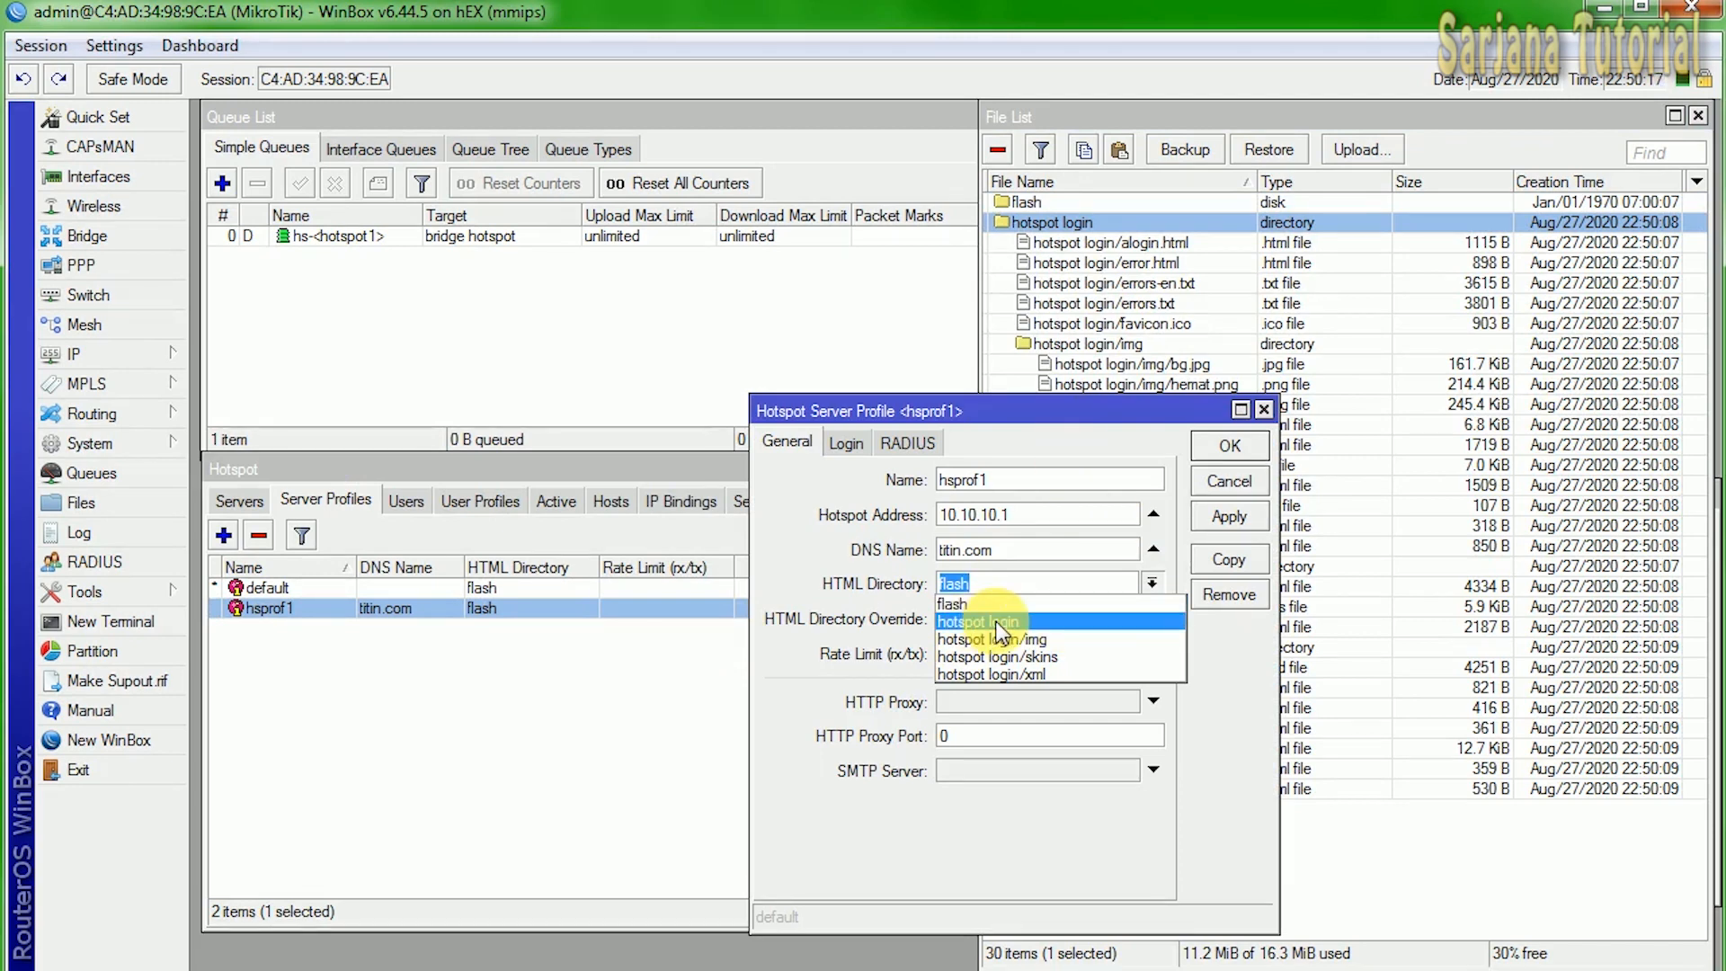
left_click(1069, 623)
left_click(1228, 445)
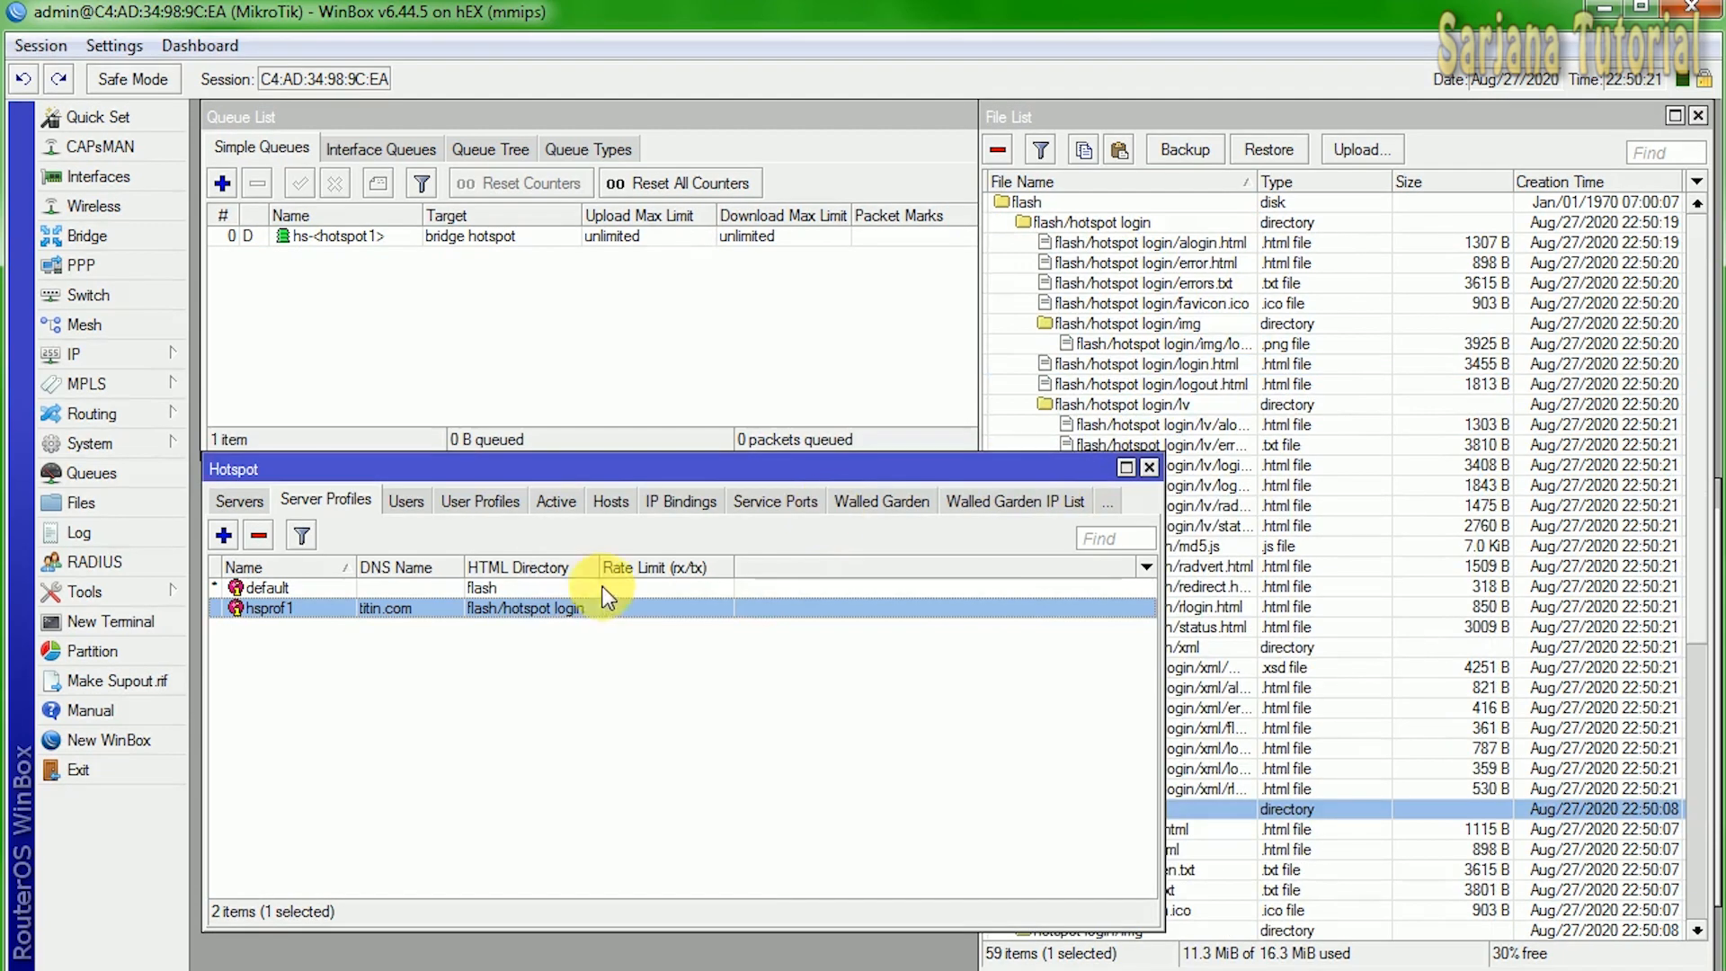
Set the default profile's HTML directory to 'hotspot login' and widen the HTML Directory column.
double_click(536, 588)
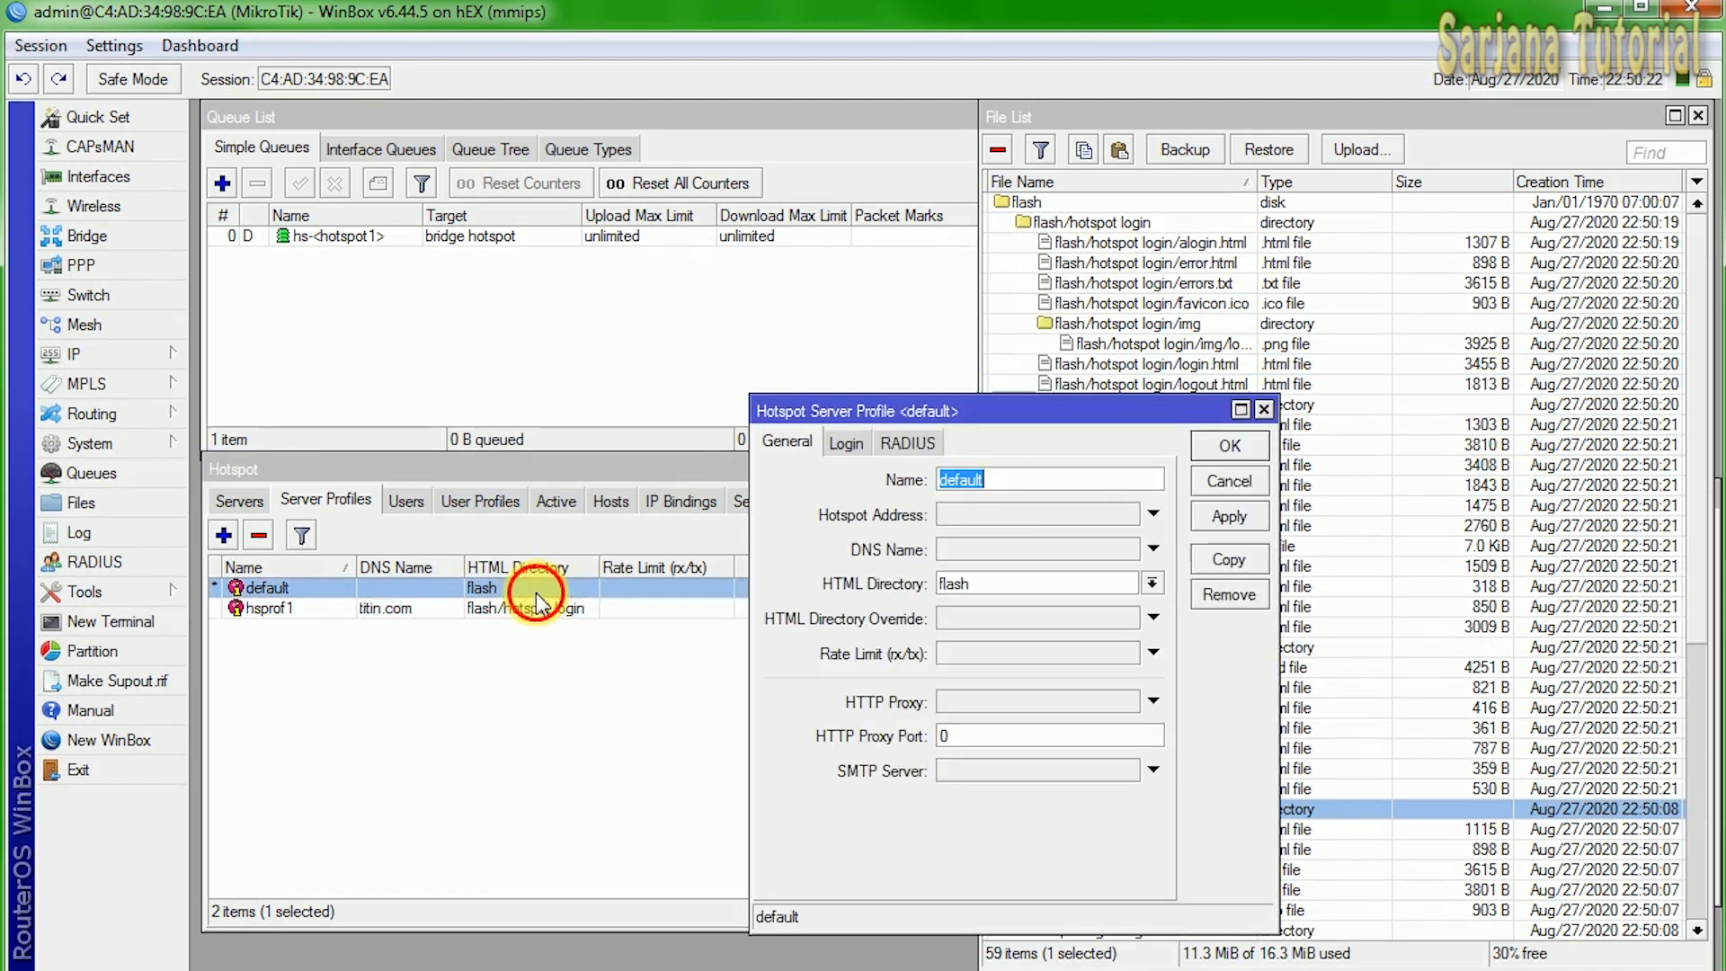
left_click(1152, 589)
left_click(1040, 620)
left_click(1228, 445)
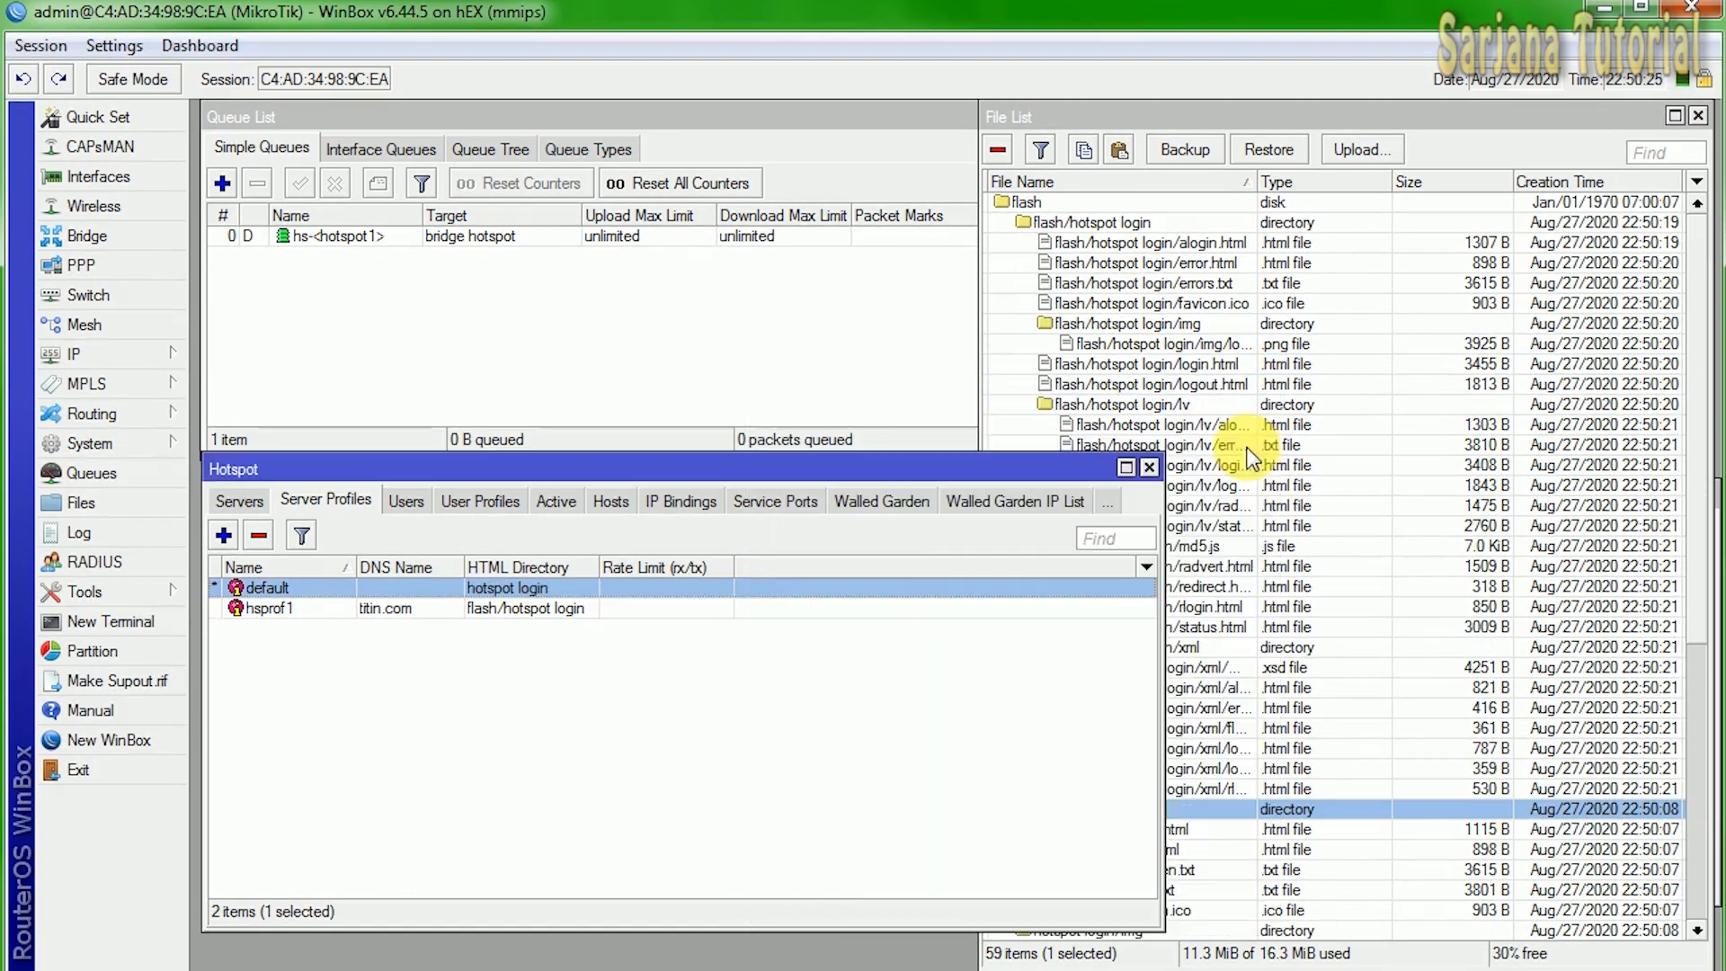
left_click(1326, 545)
left_click_drag(599, 567, 647, 573)
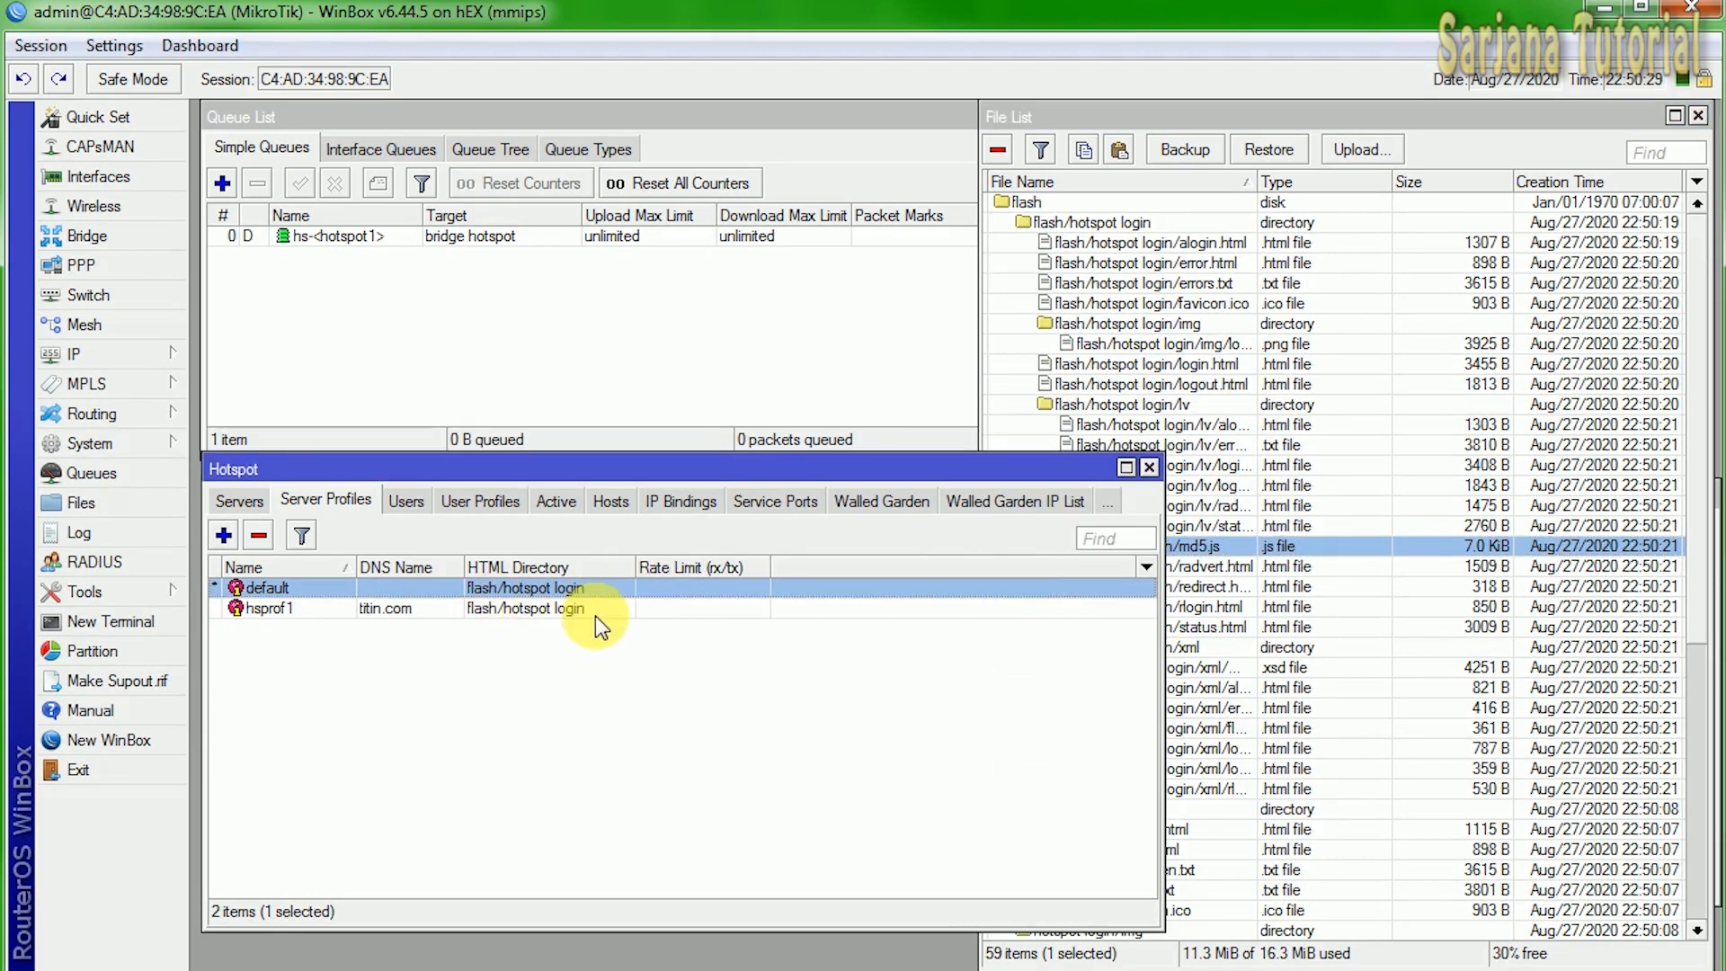
Bring the File List forward and scroll through the uploaded files.
left_click(1272, 184)
left_click_drag(1272, 185, 1334, 184)
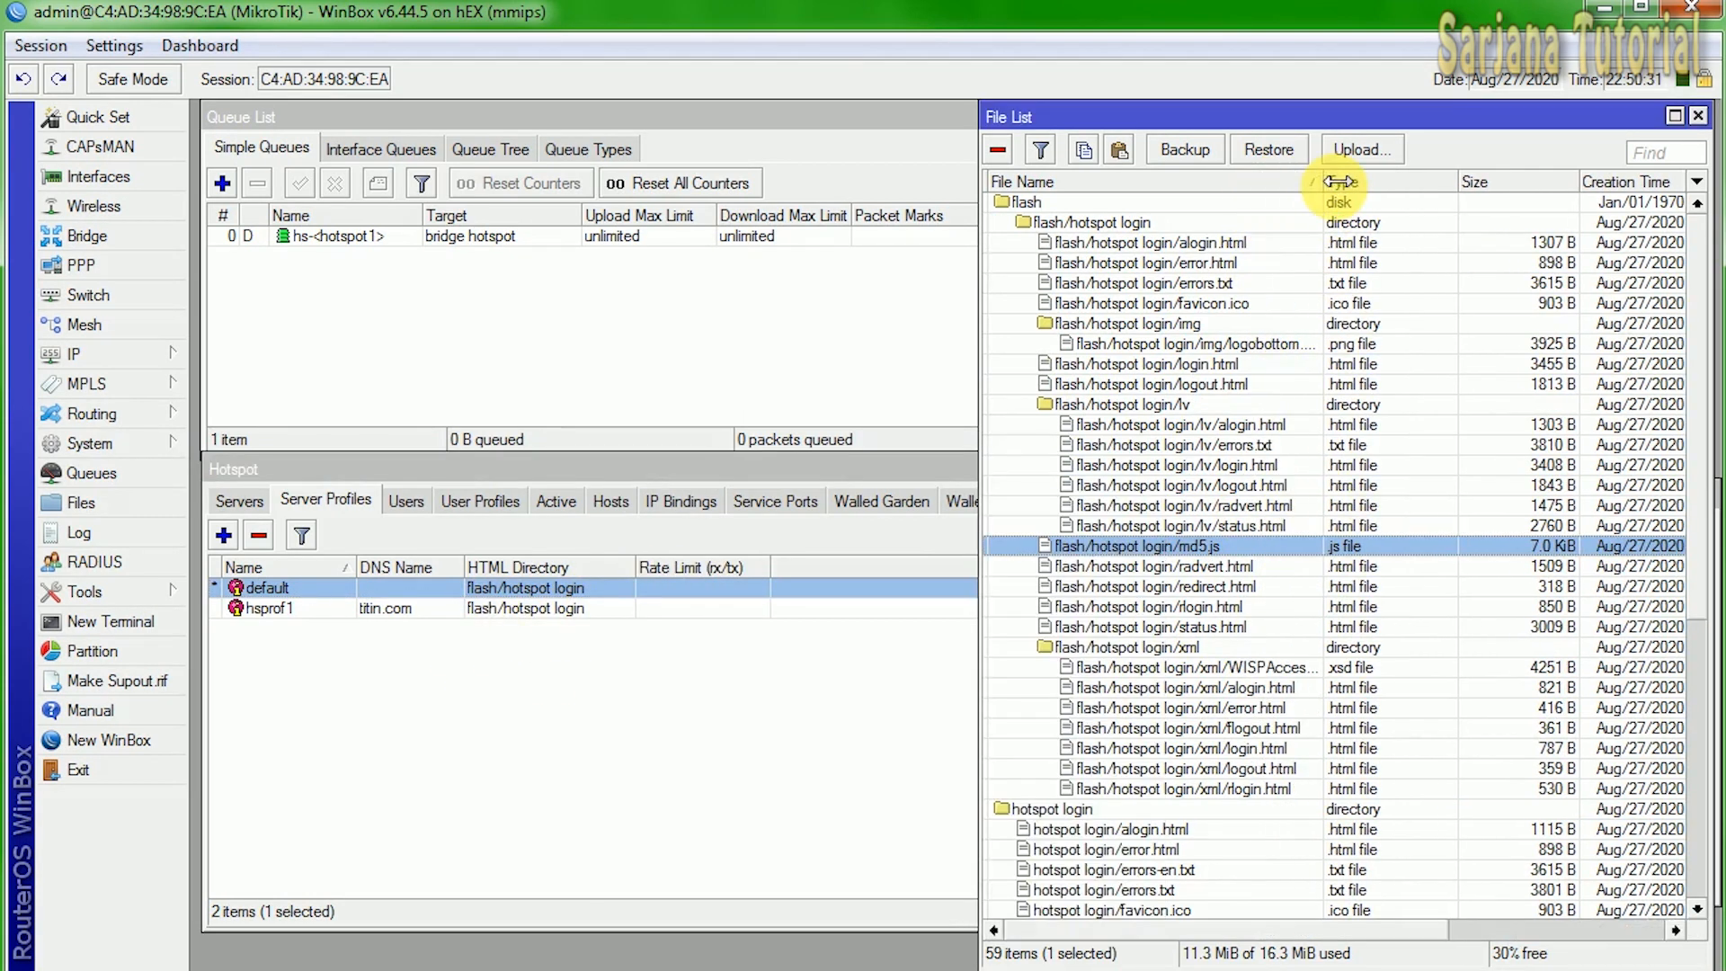
left_click(1130, 627)
scroll(1141, 829, "down", 4)
scroll(1146, 836, "down", 4)
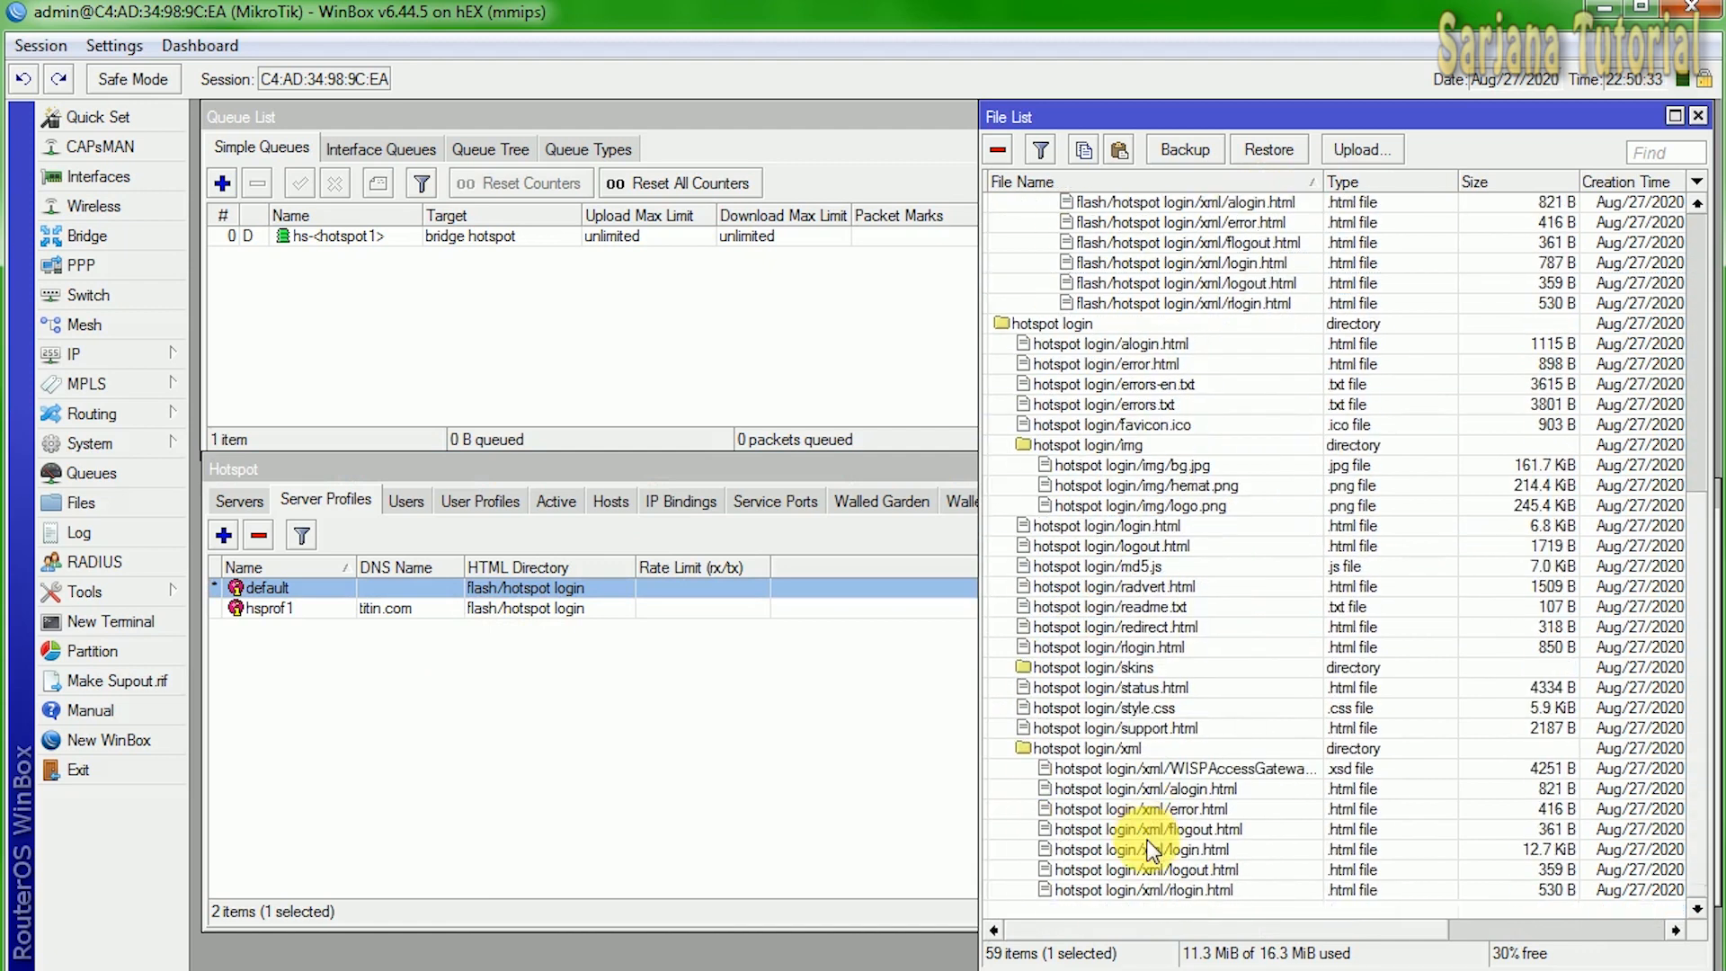
Reapply 'hotspot login' as hsprof1's HTML directory and close its settings.
double_click(557, 587)
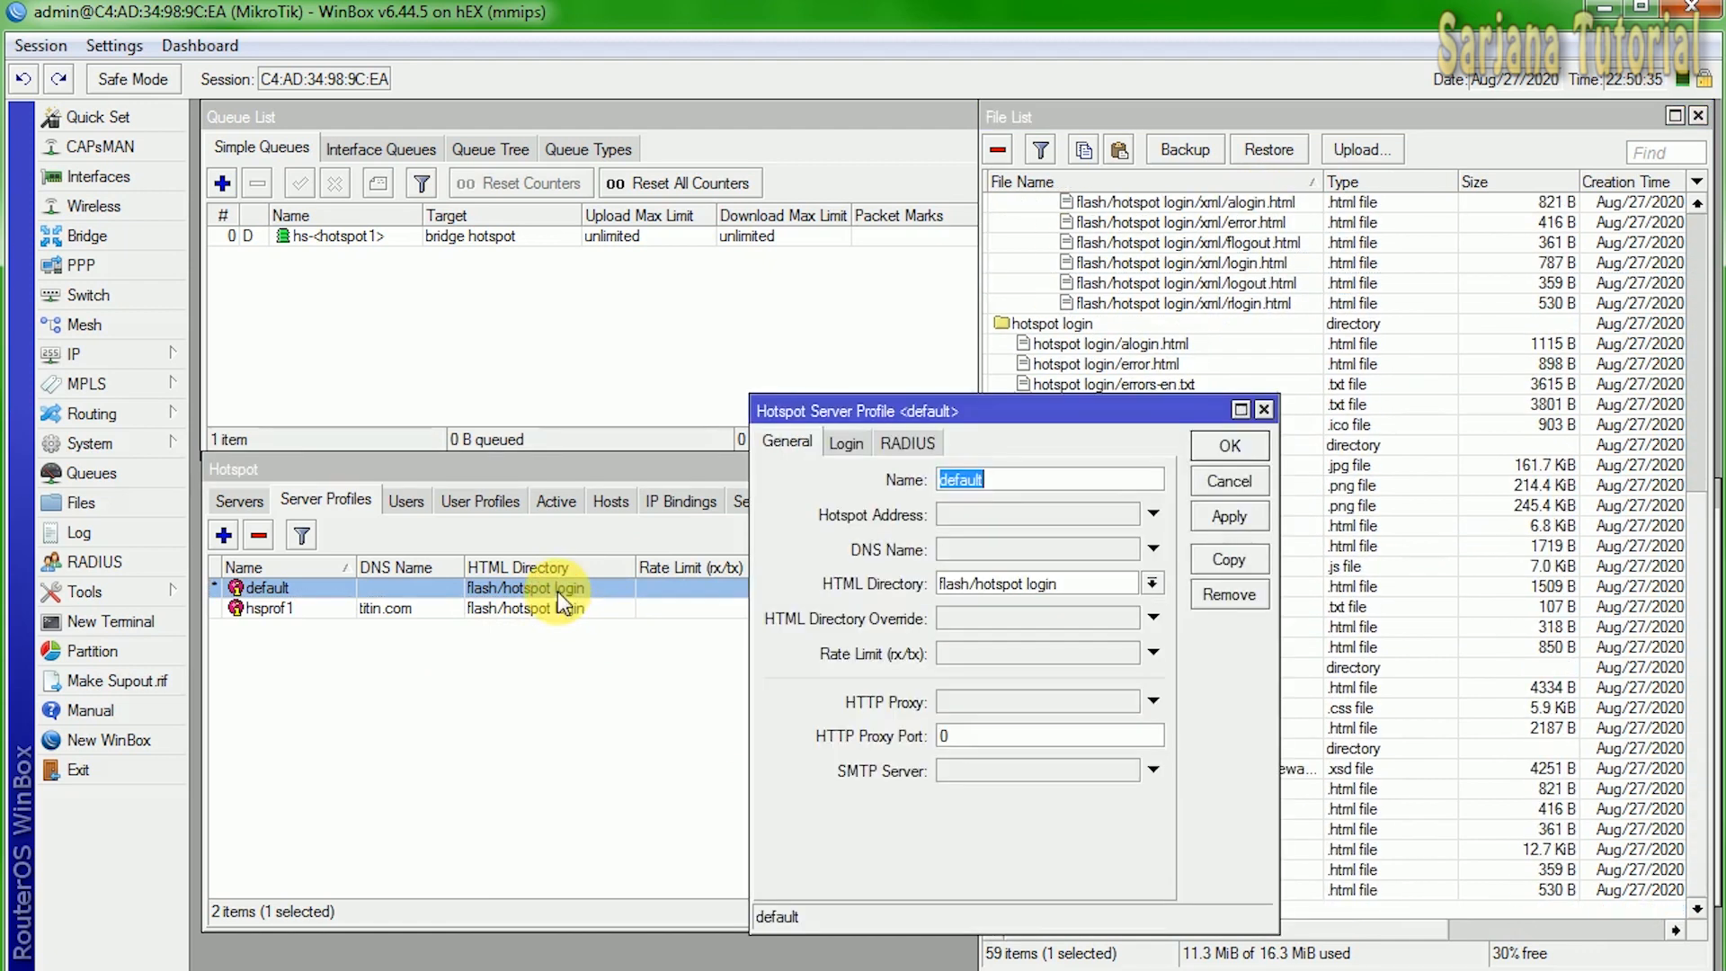
left_click(1217, 481)
double_click(563, 611)
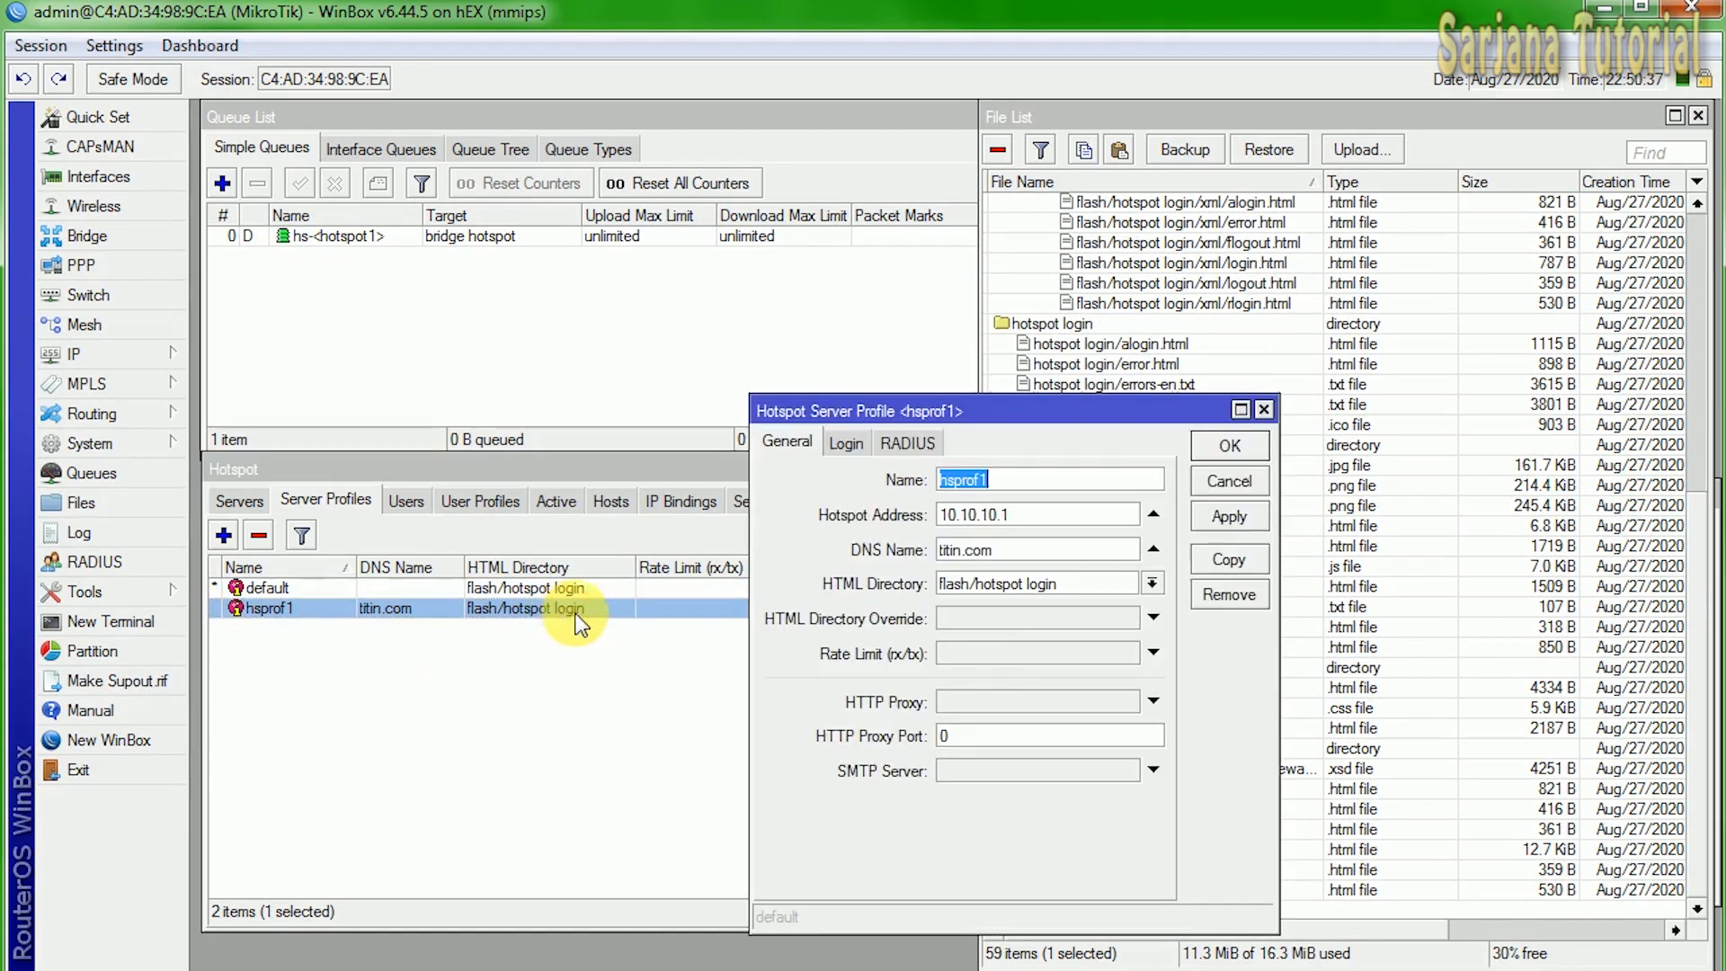
left_click(1152, 583)
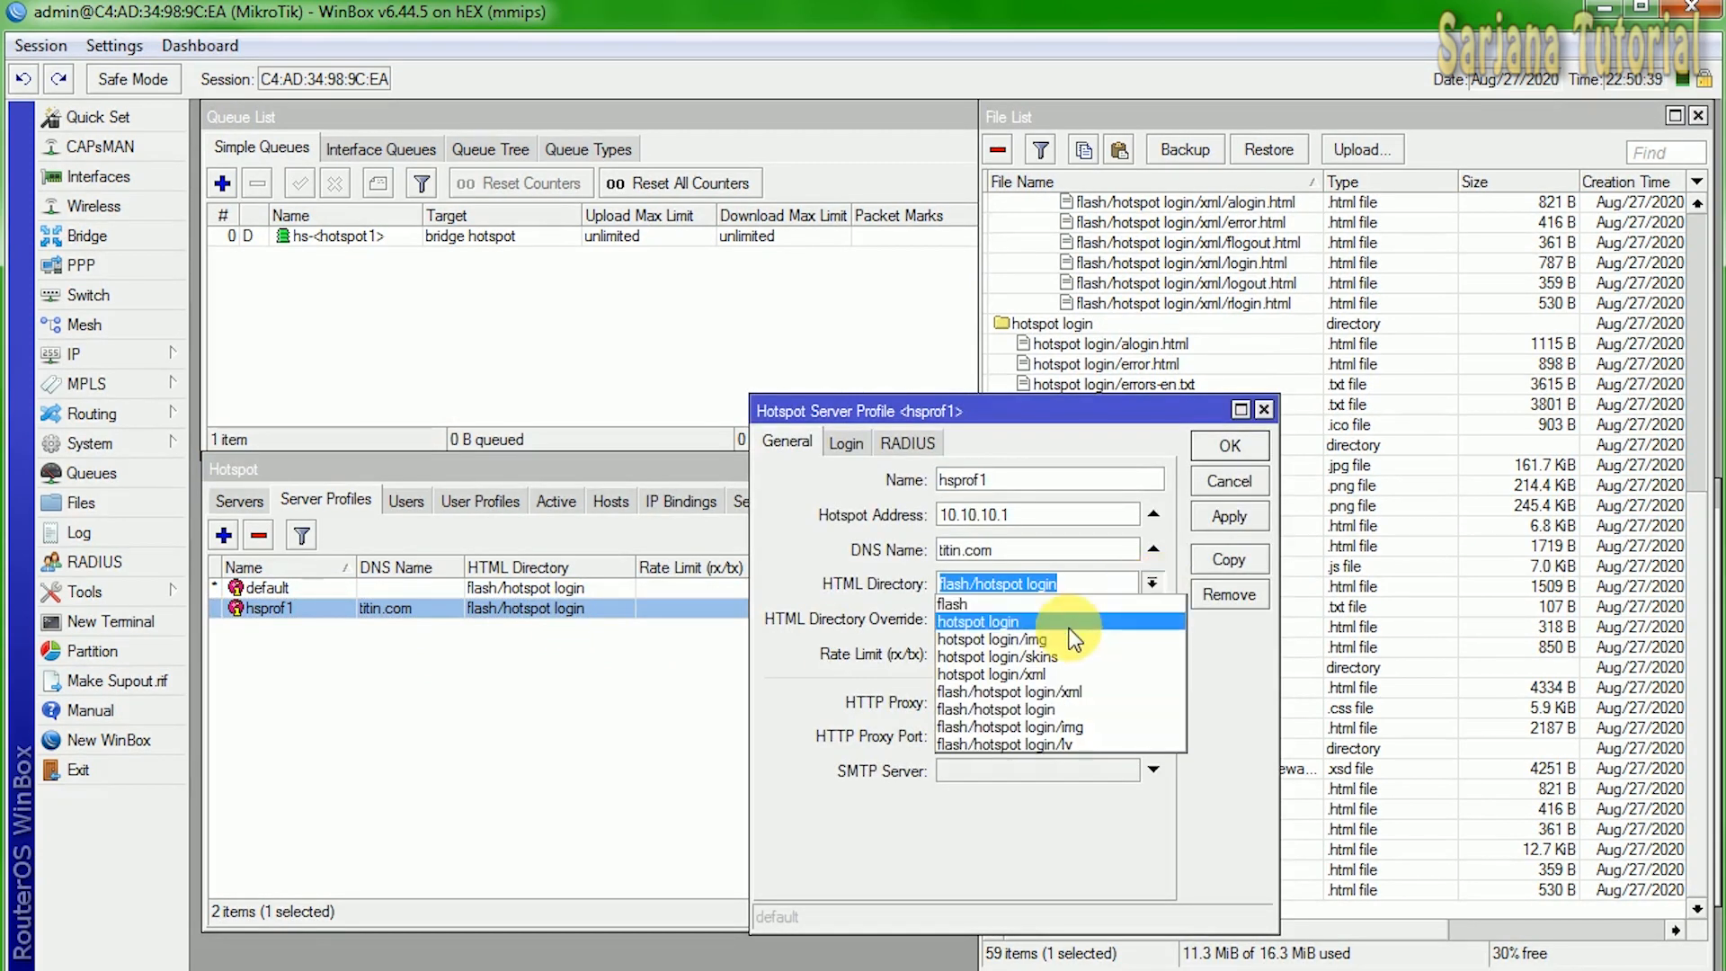
left_click(1070, 626)
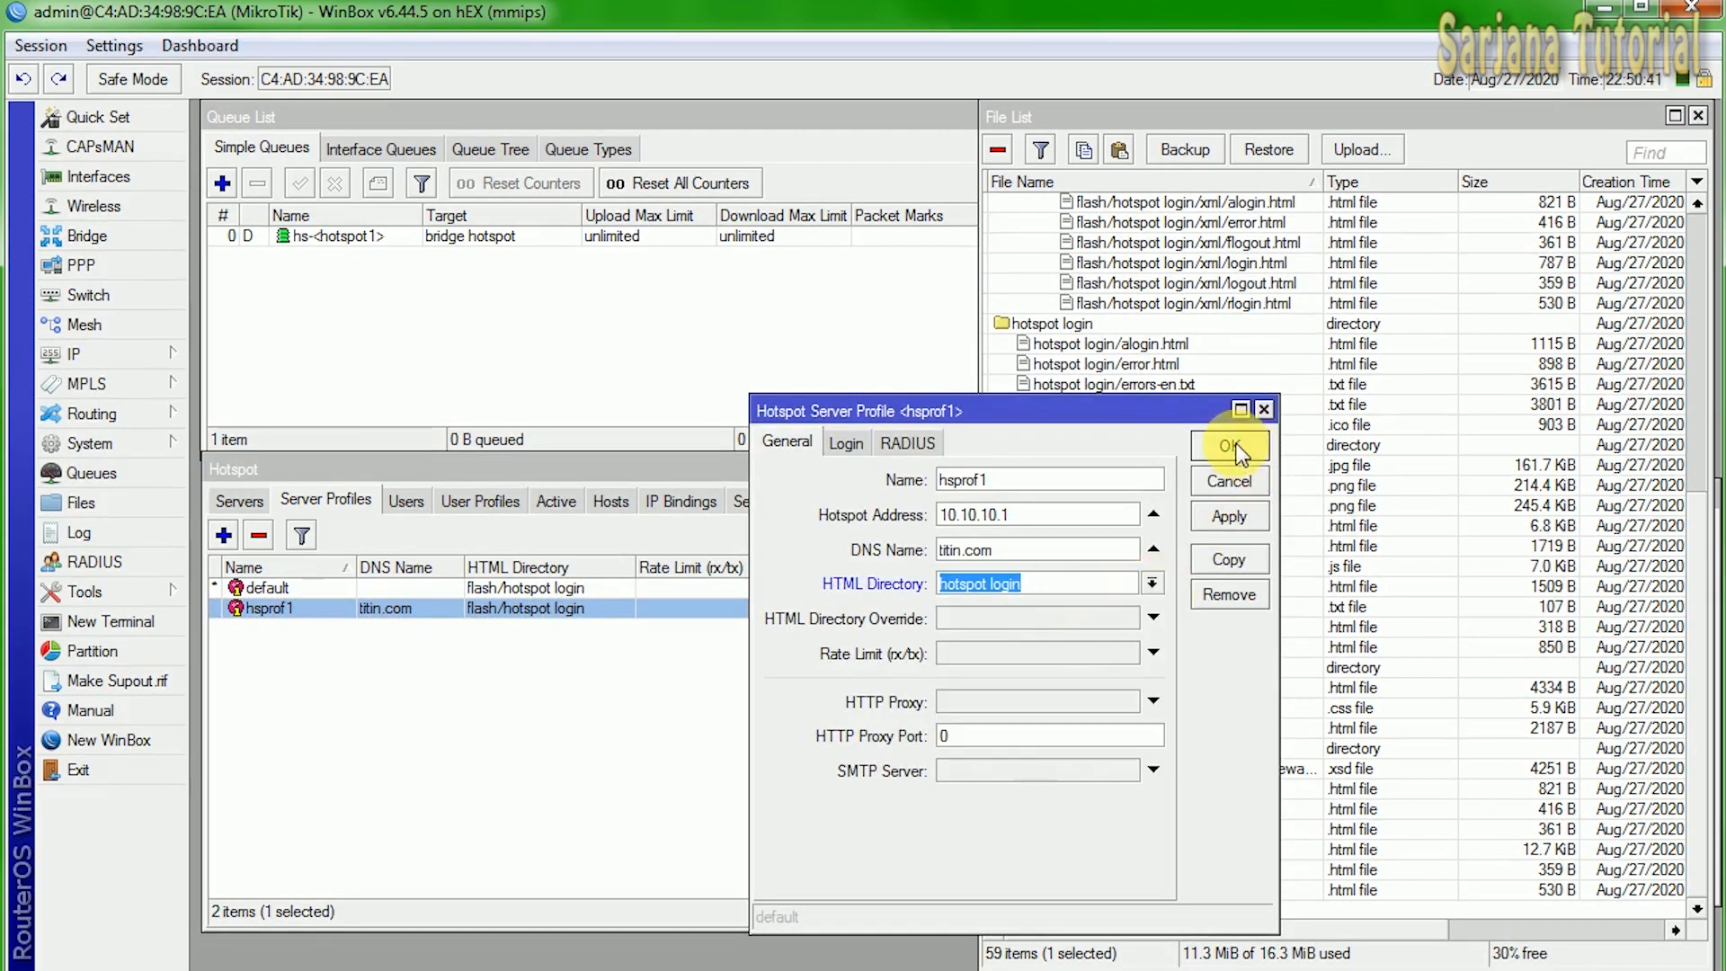
left_click(1230, 445)
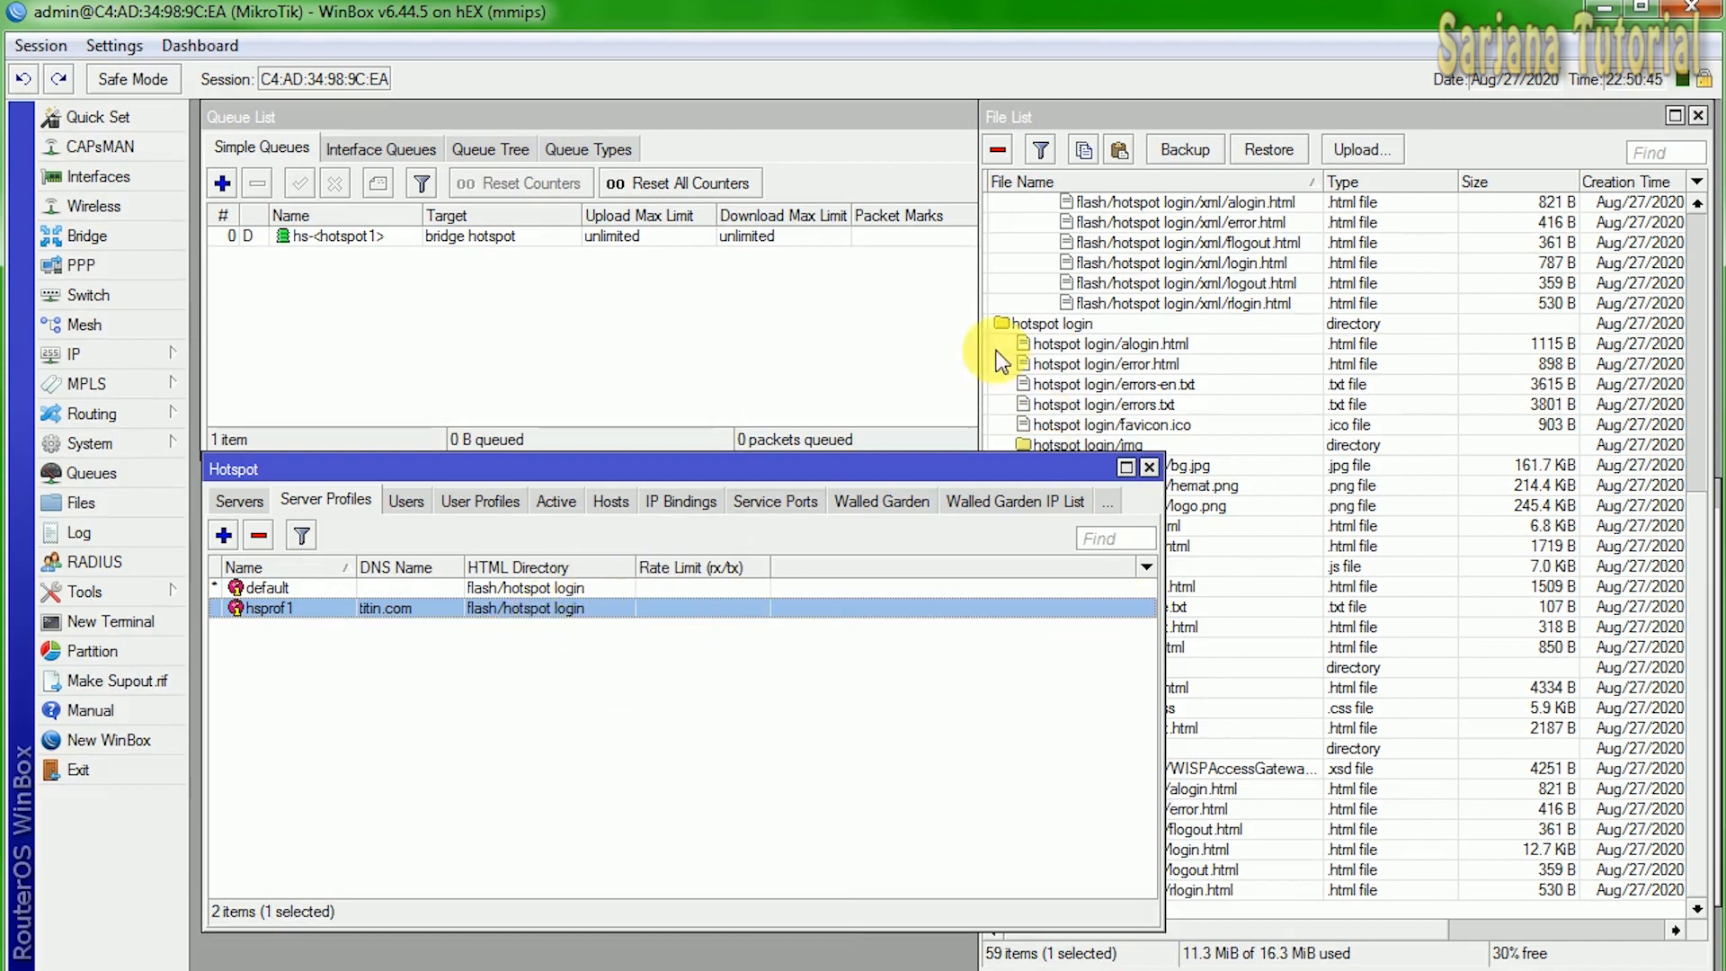
Set a new WinBox login window aside and rename 'hotspot login' to flash.
left_click(101, 748)
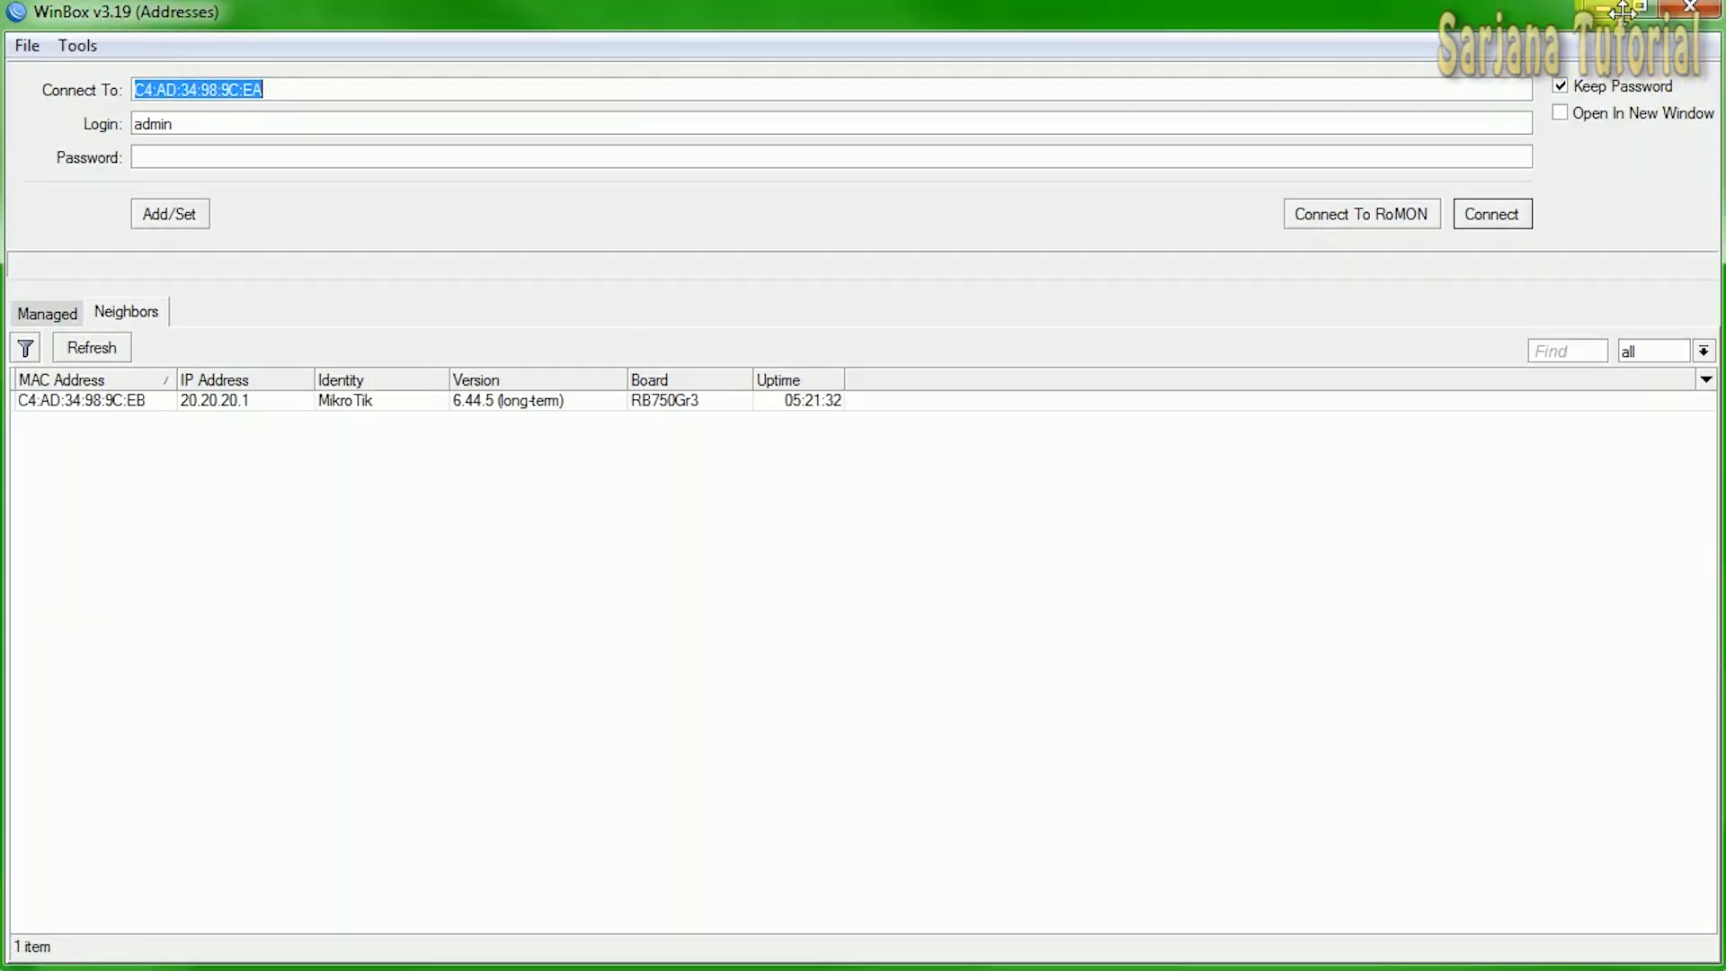
left_click(1690, 7)
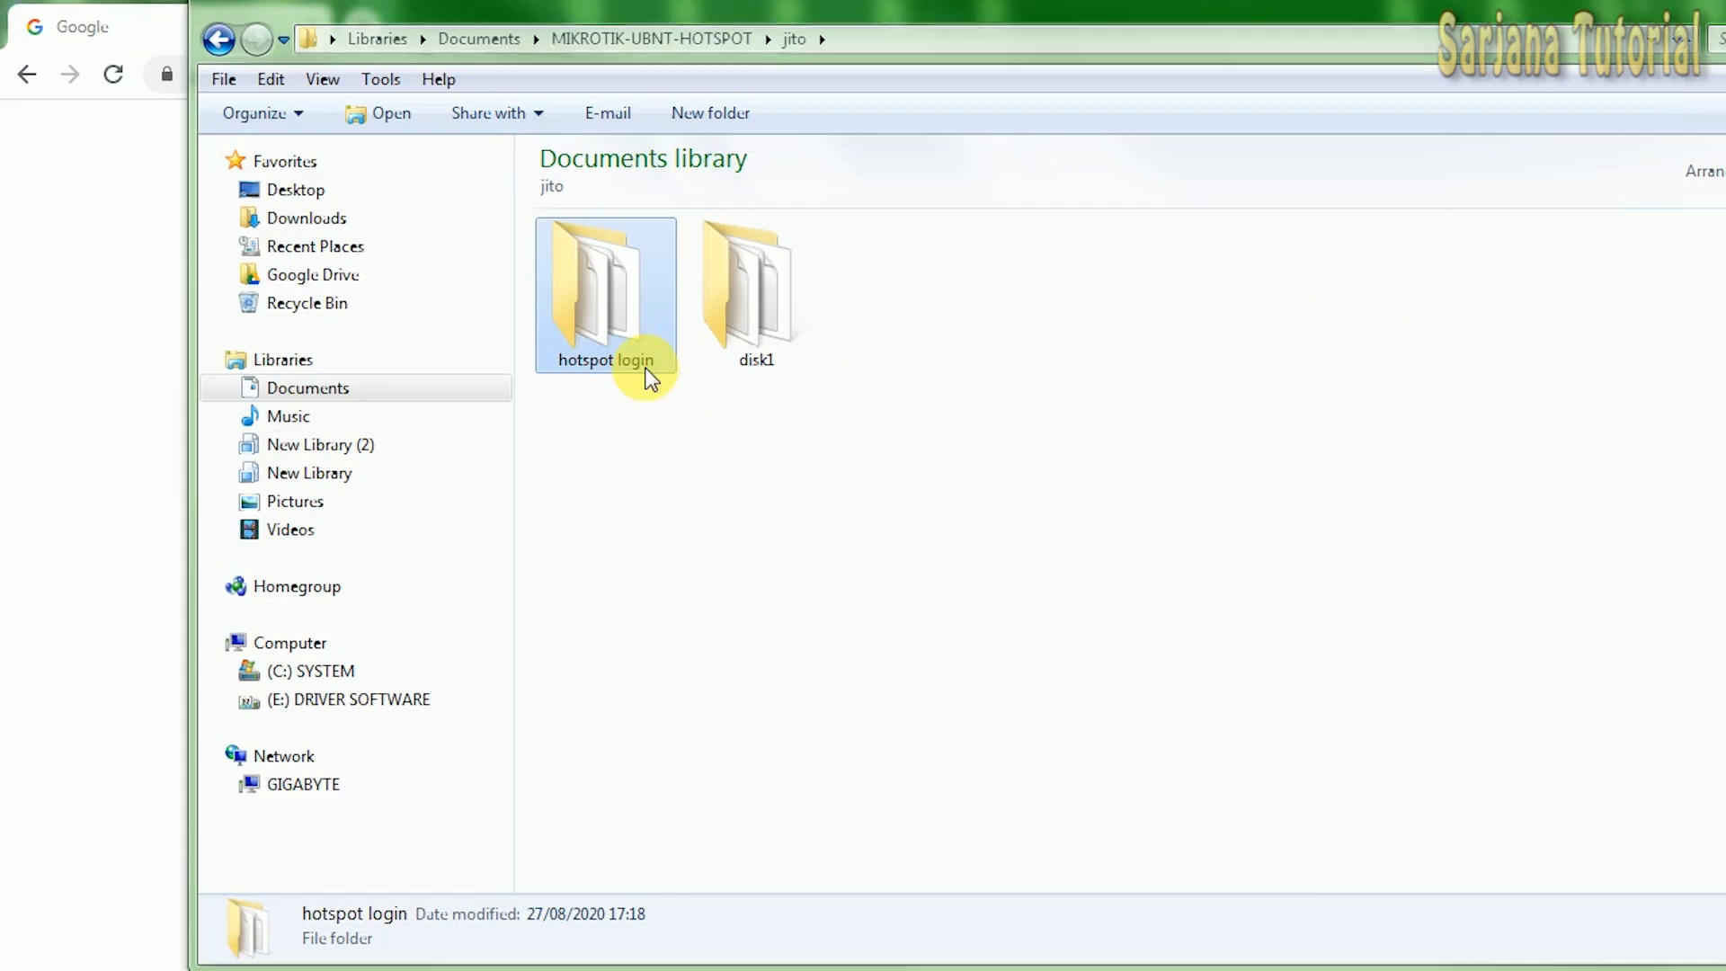
left_click(639, 364)
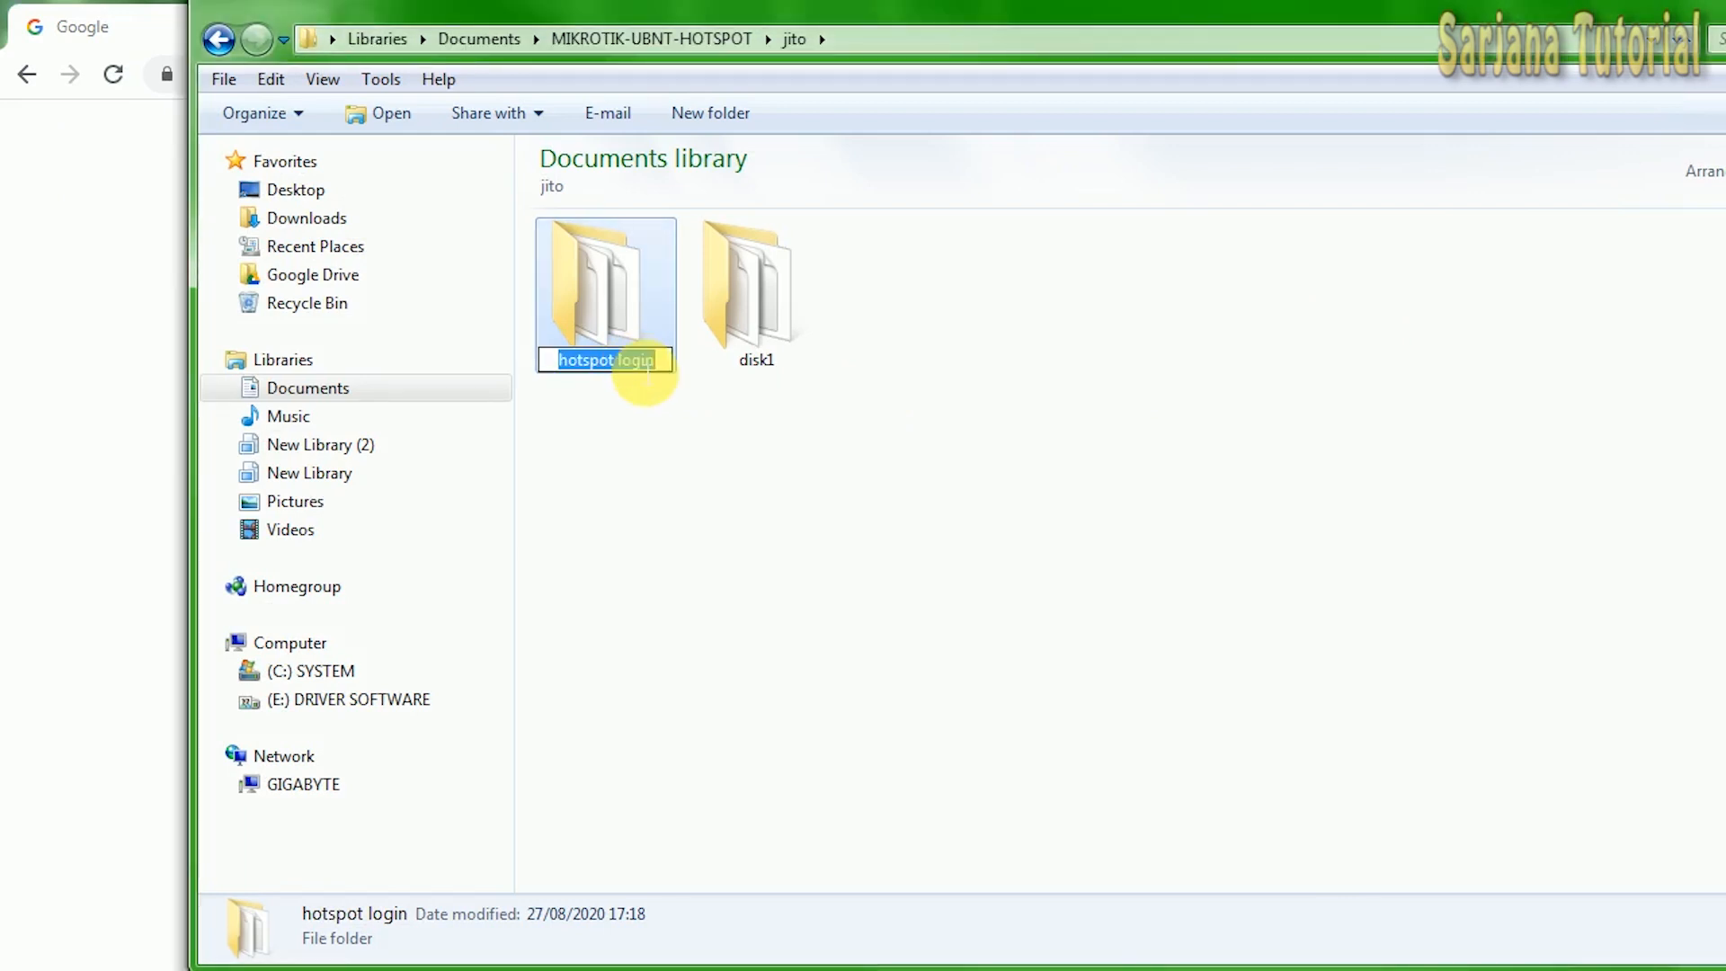
type("flash")
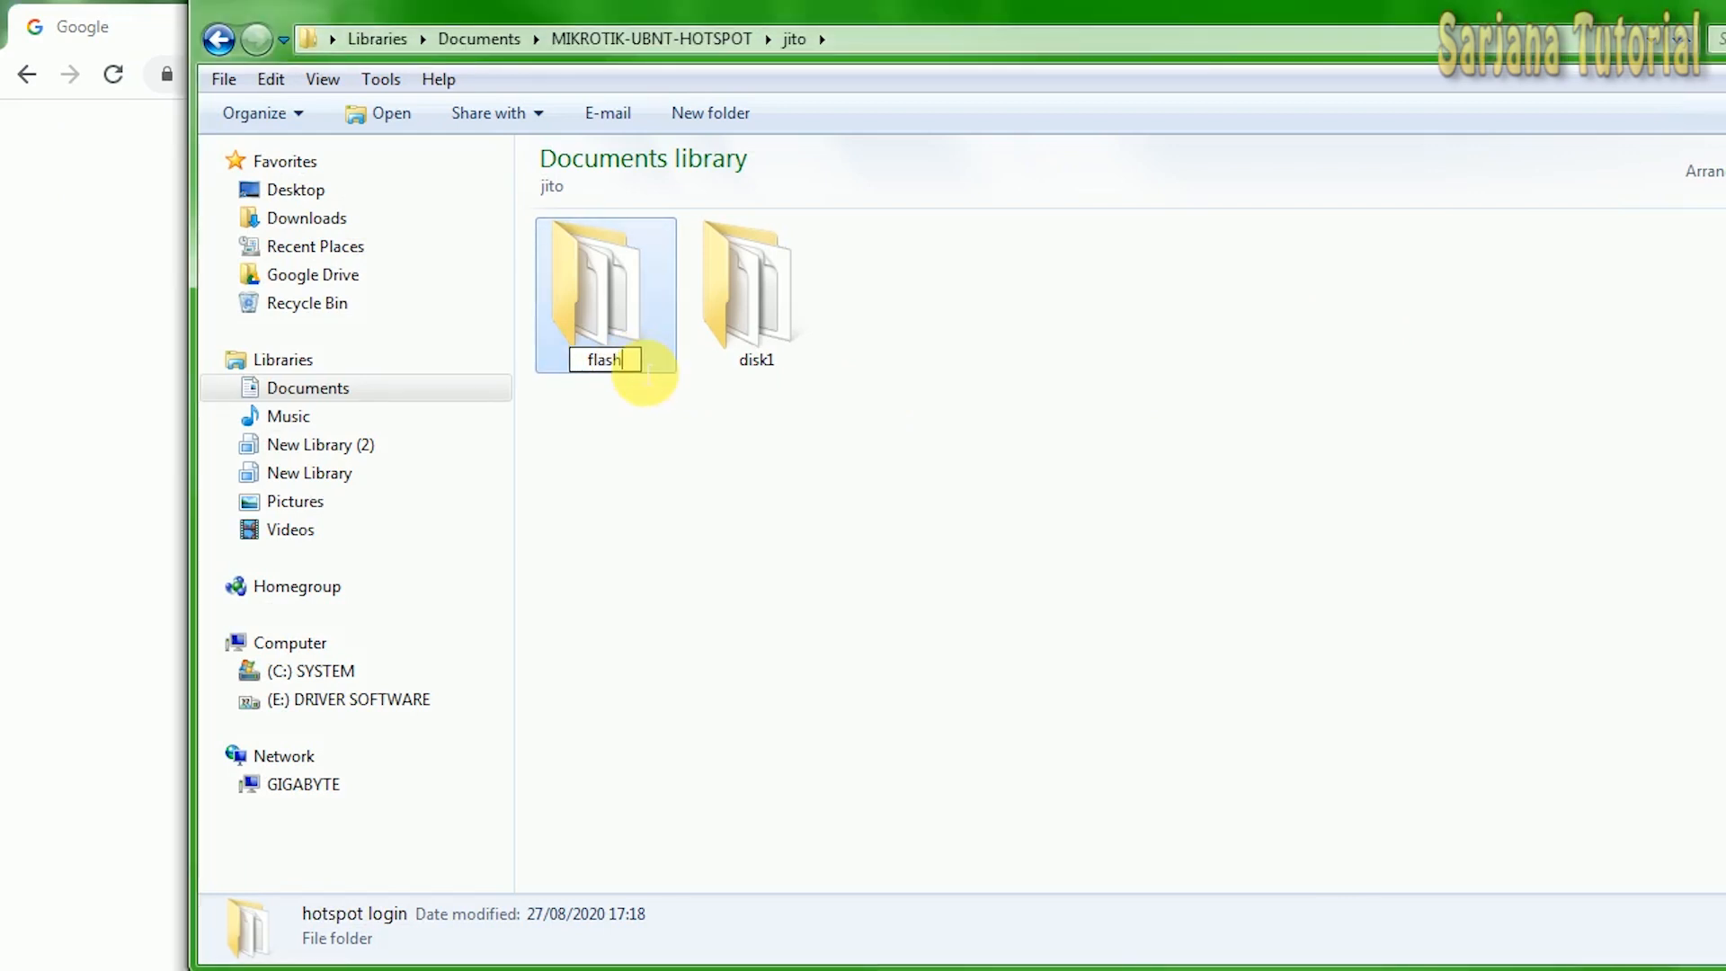
left_click(635, 392)
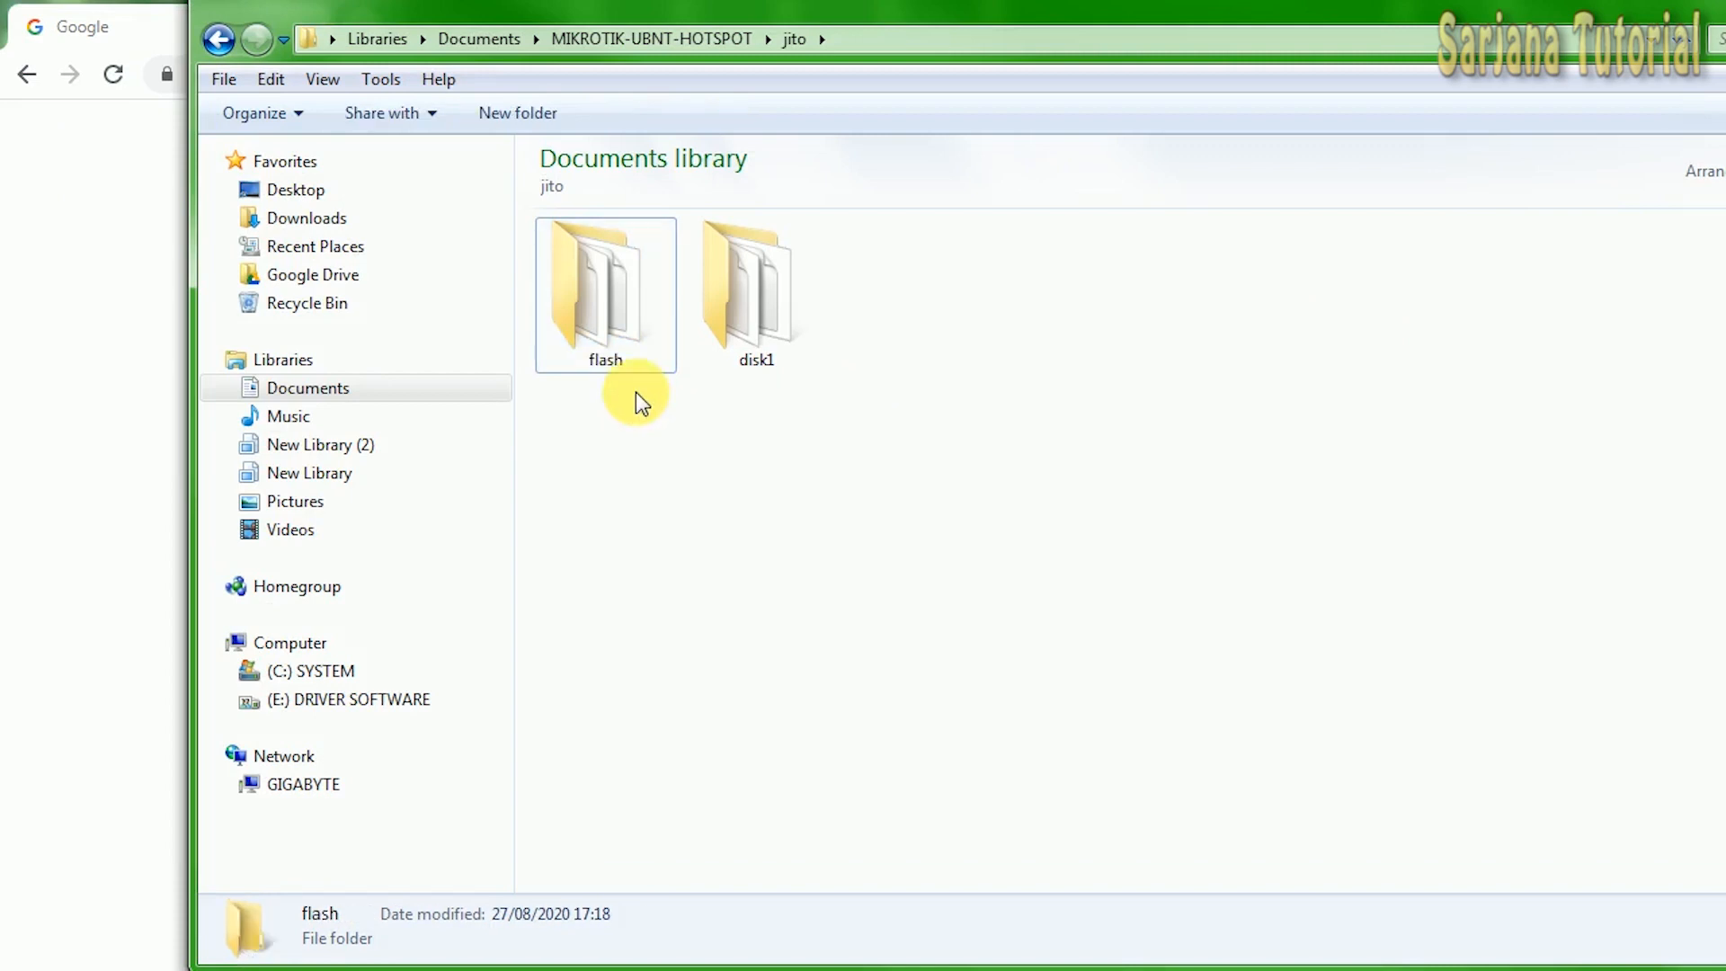
Open login.html from the flash folder in the browser.
double_click(597, 331)
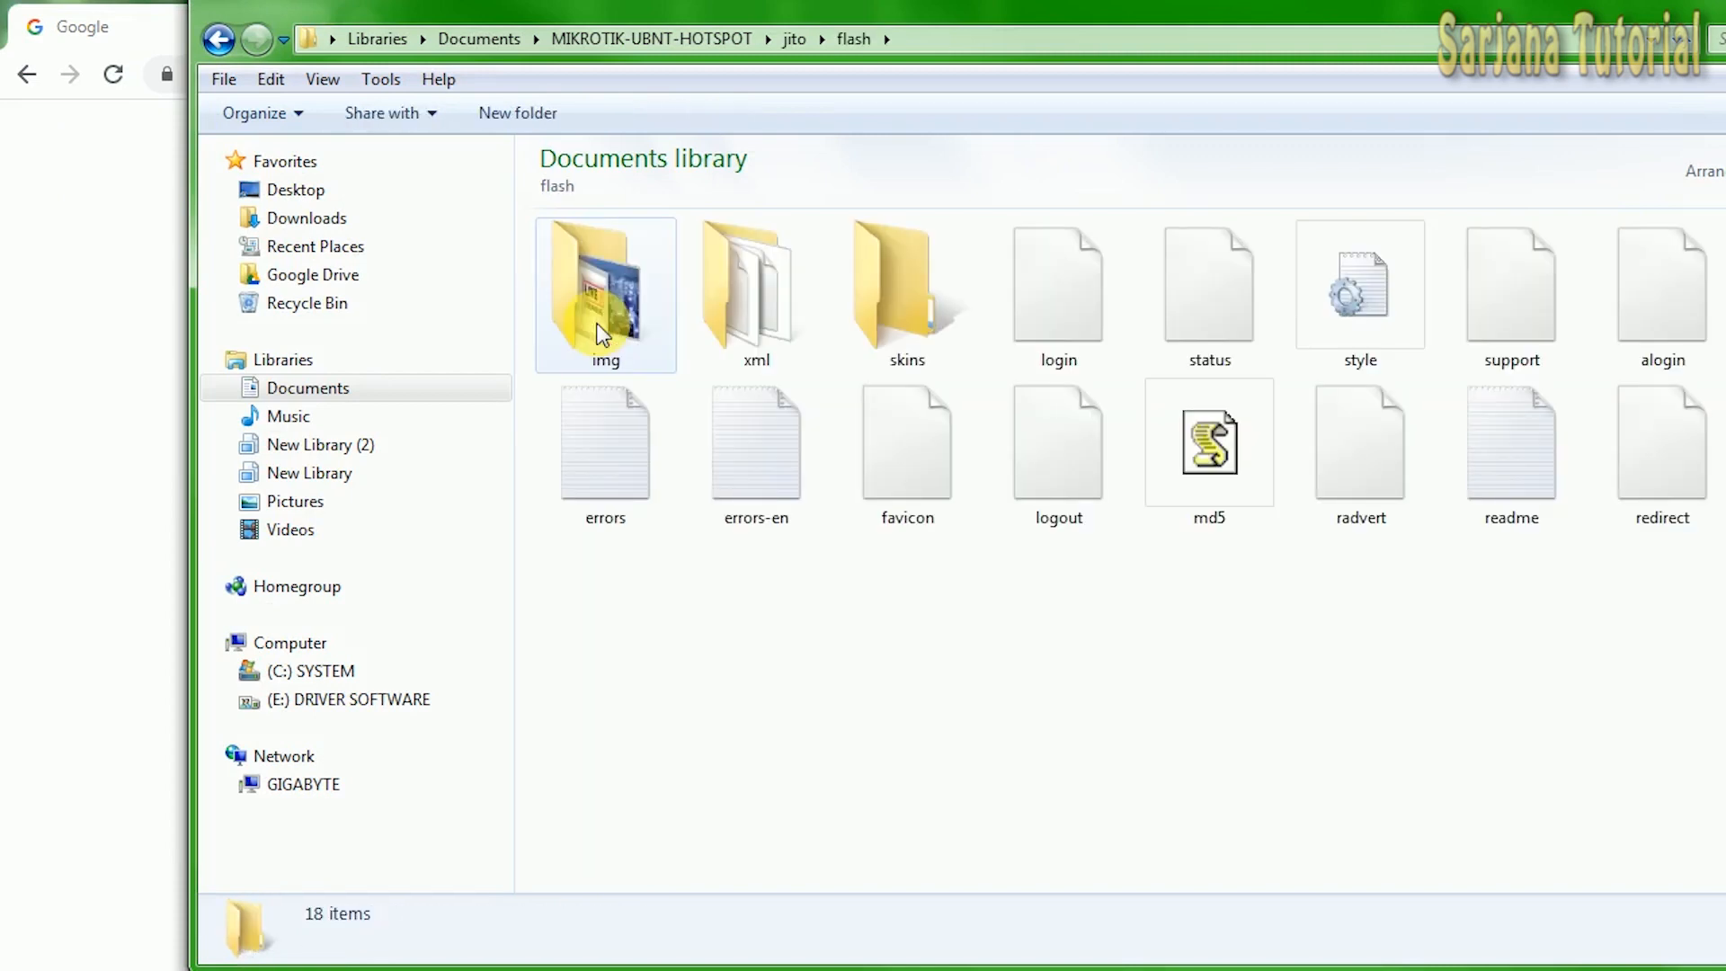
left_click(1052, 326)
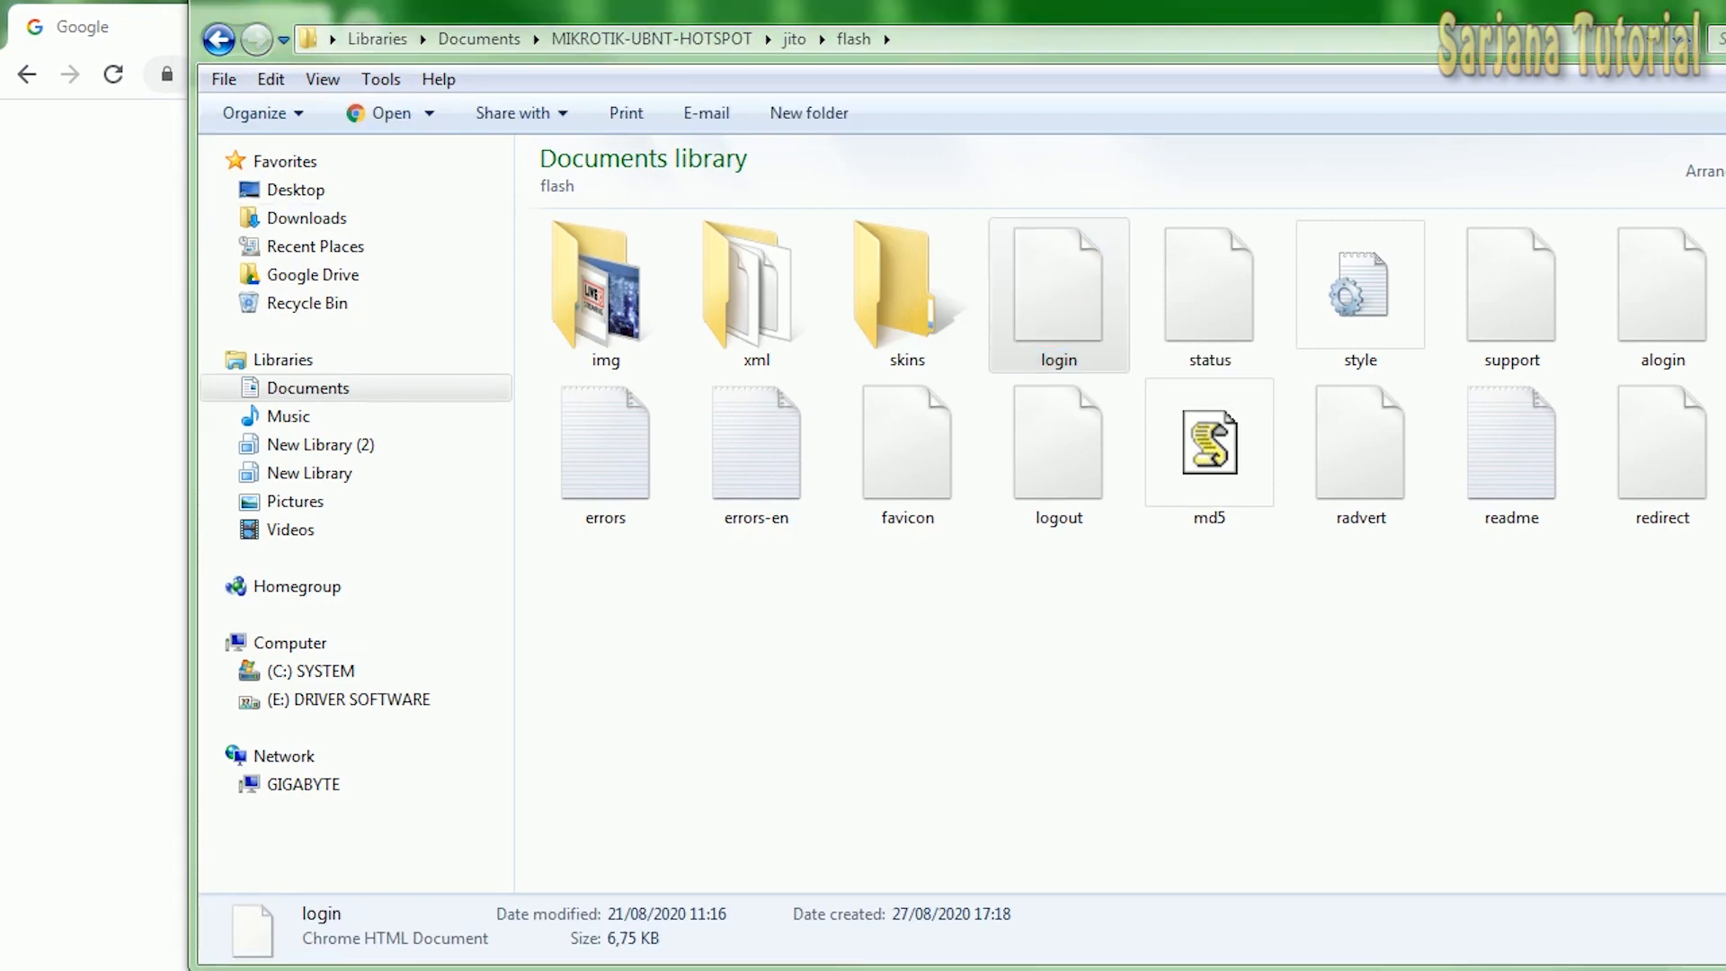
key("Return")
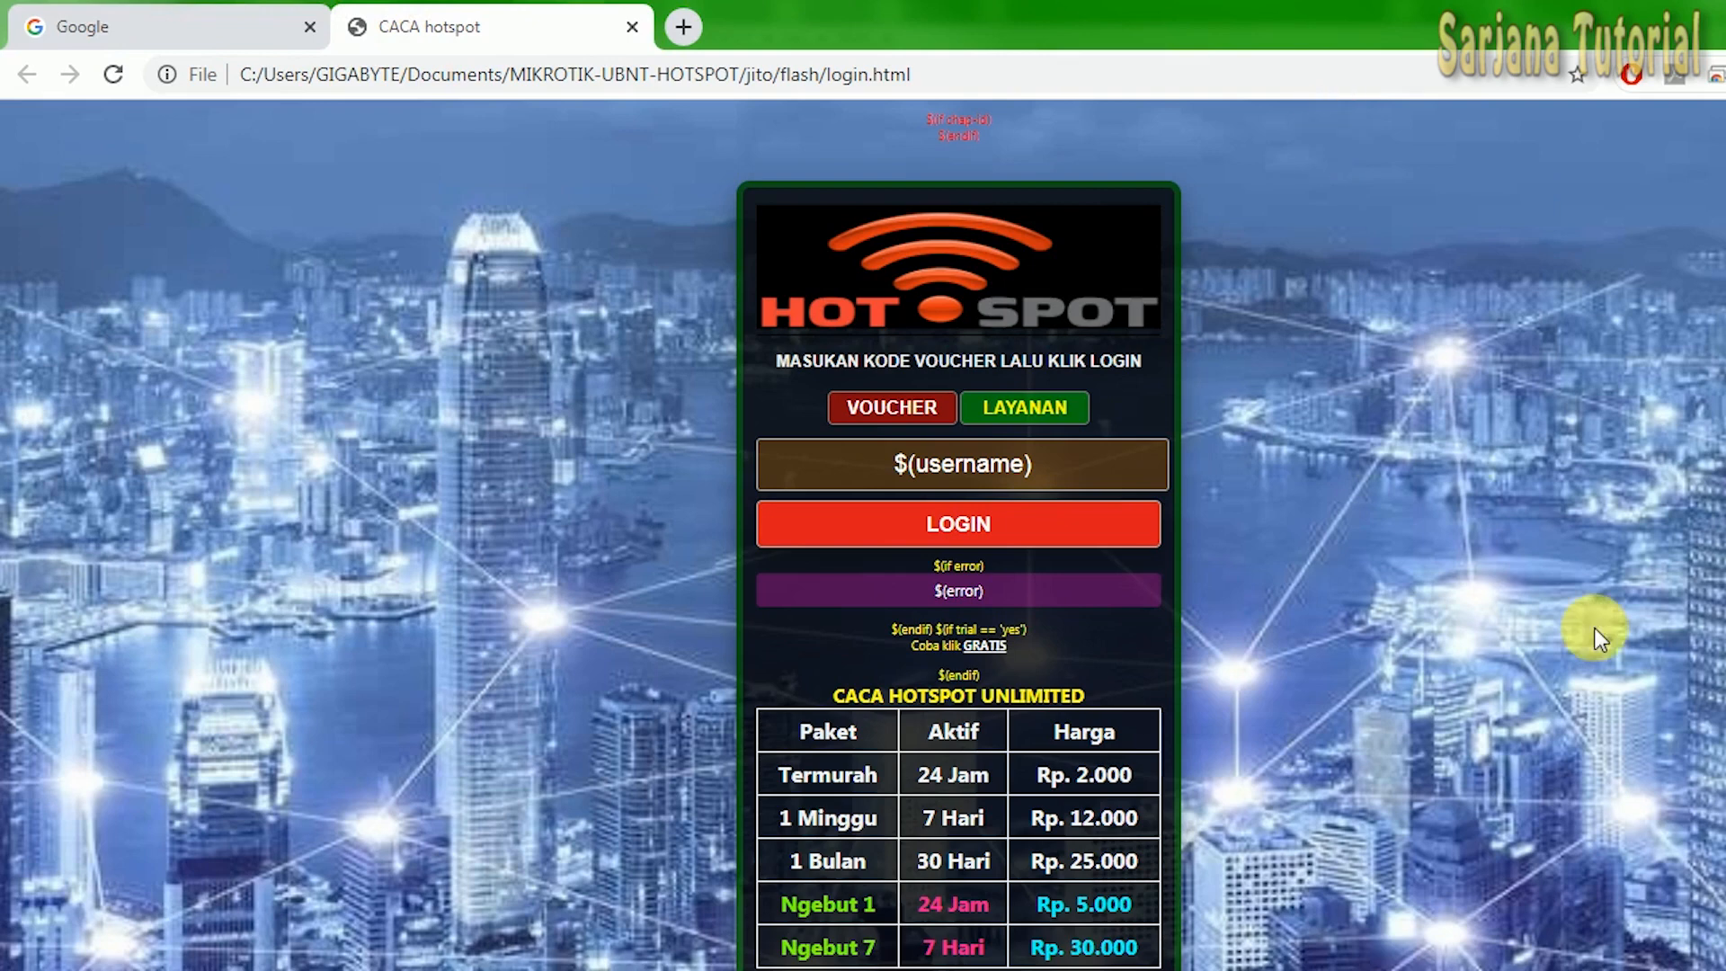
Zoom Chrome's login page preview out two levels and close the menu.
left_click(1712, 75)
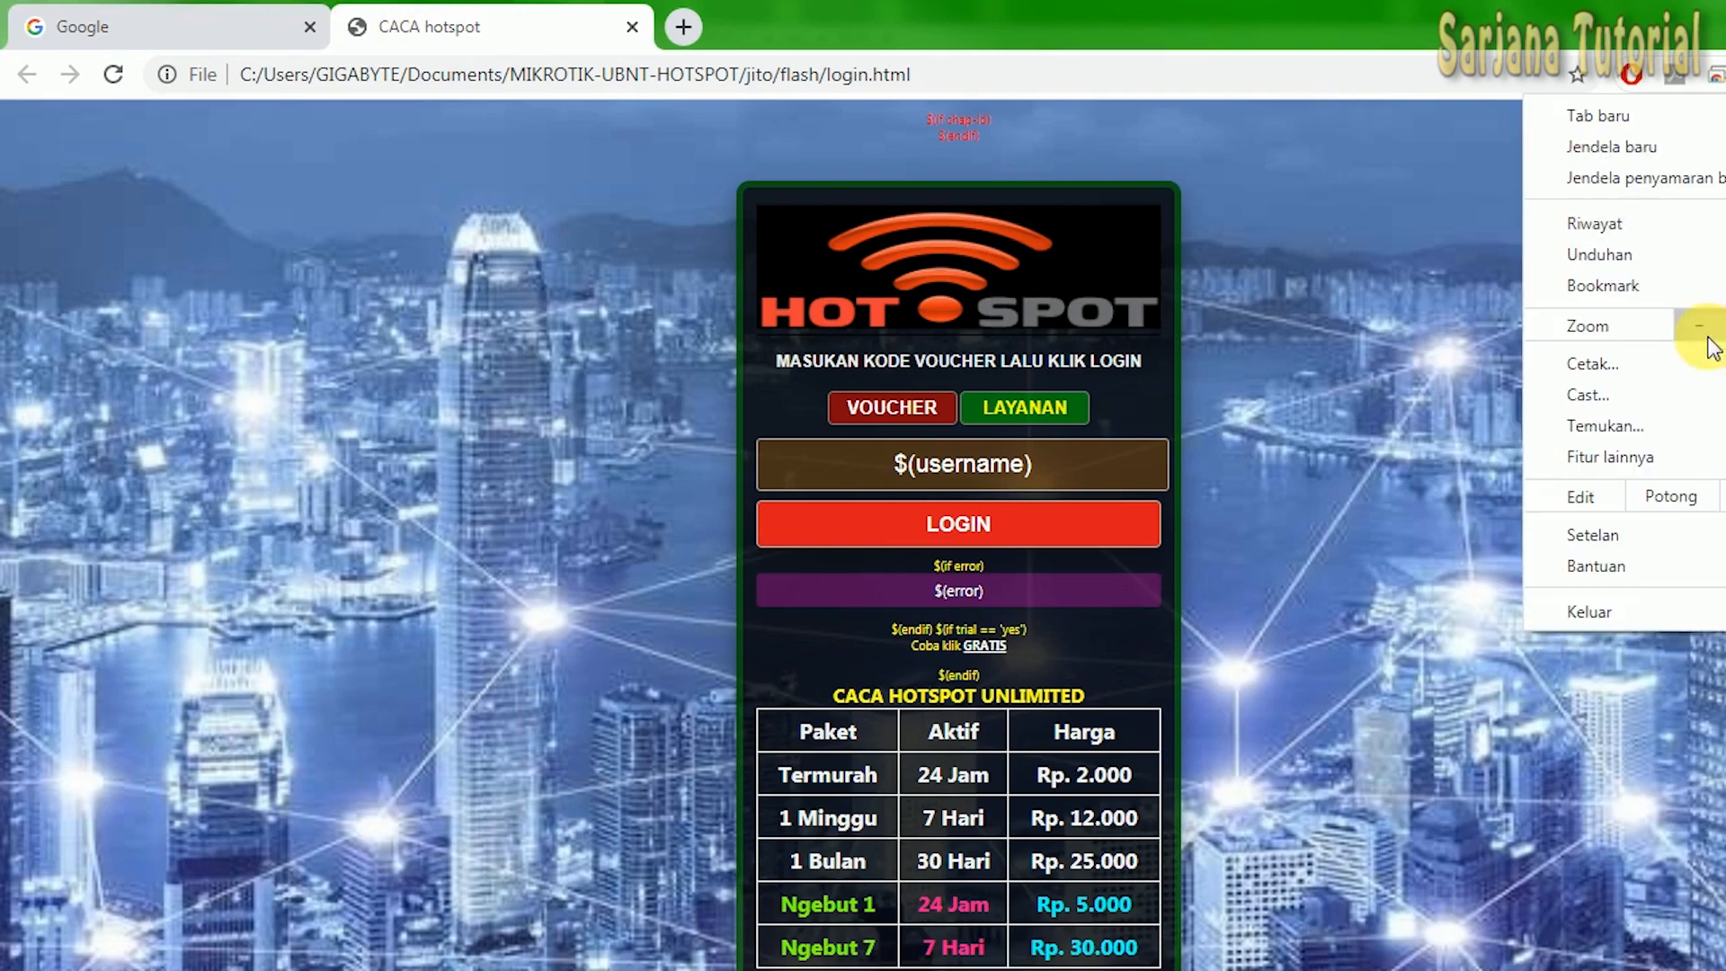
left_click(1699, 325)
left_click(1699, 325)
left_click(1699, 325)
left_click(1349, 720)
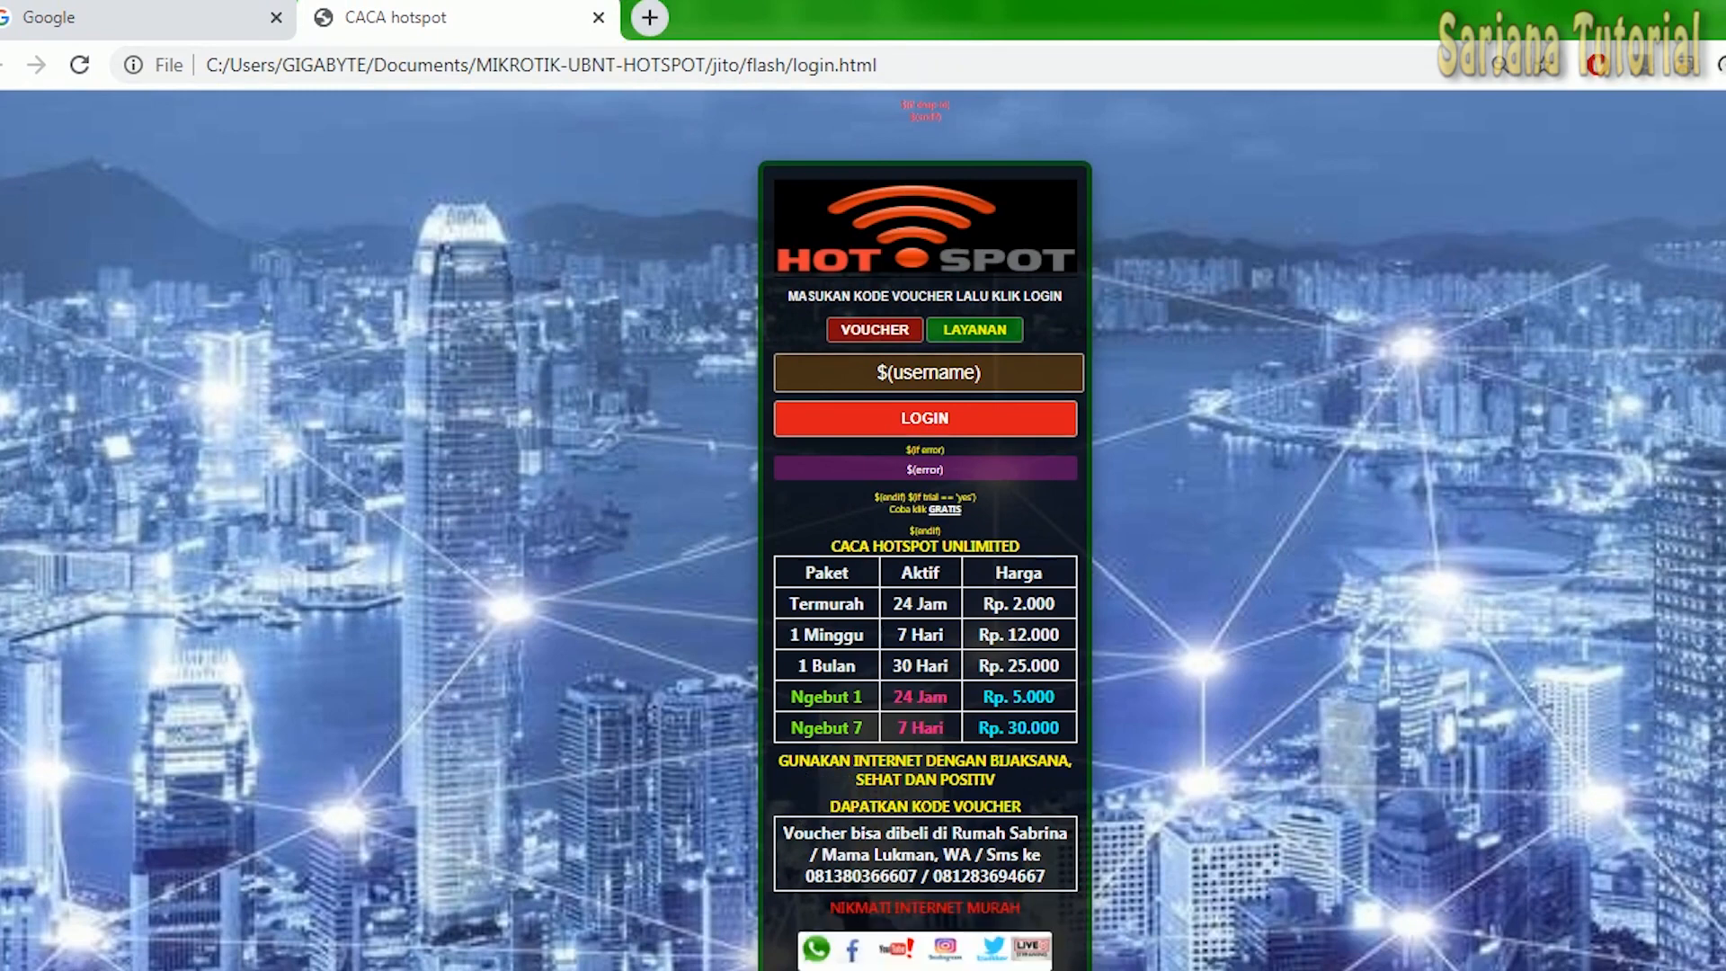
Go back to the jito folder and copy the flash folder.
left_click(852, 969)
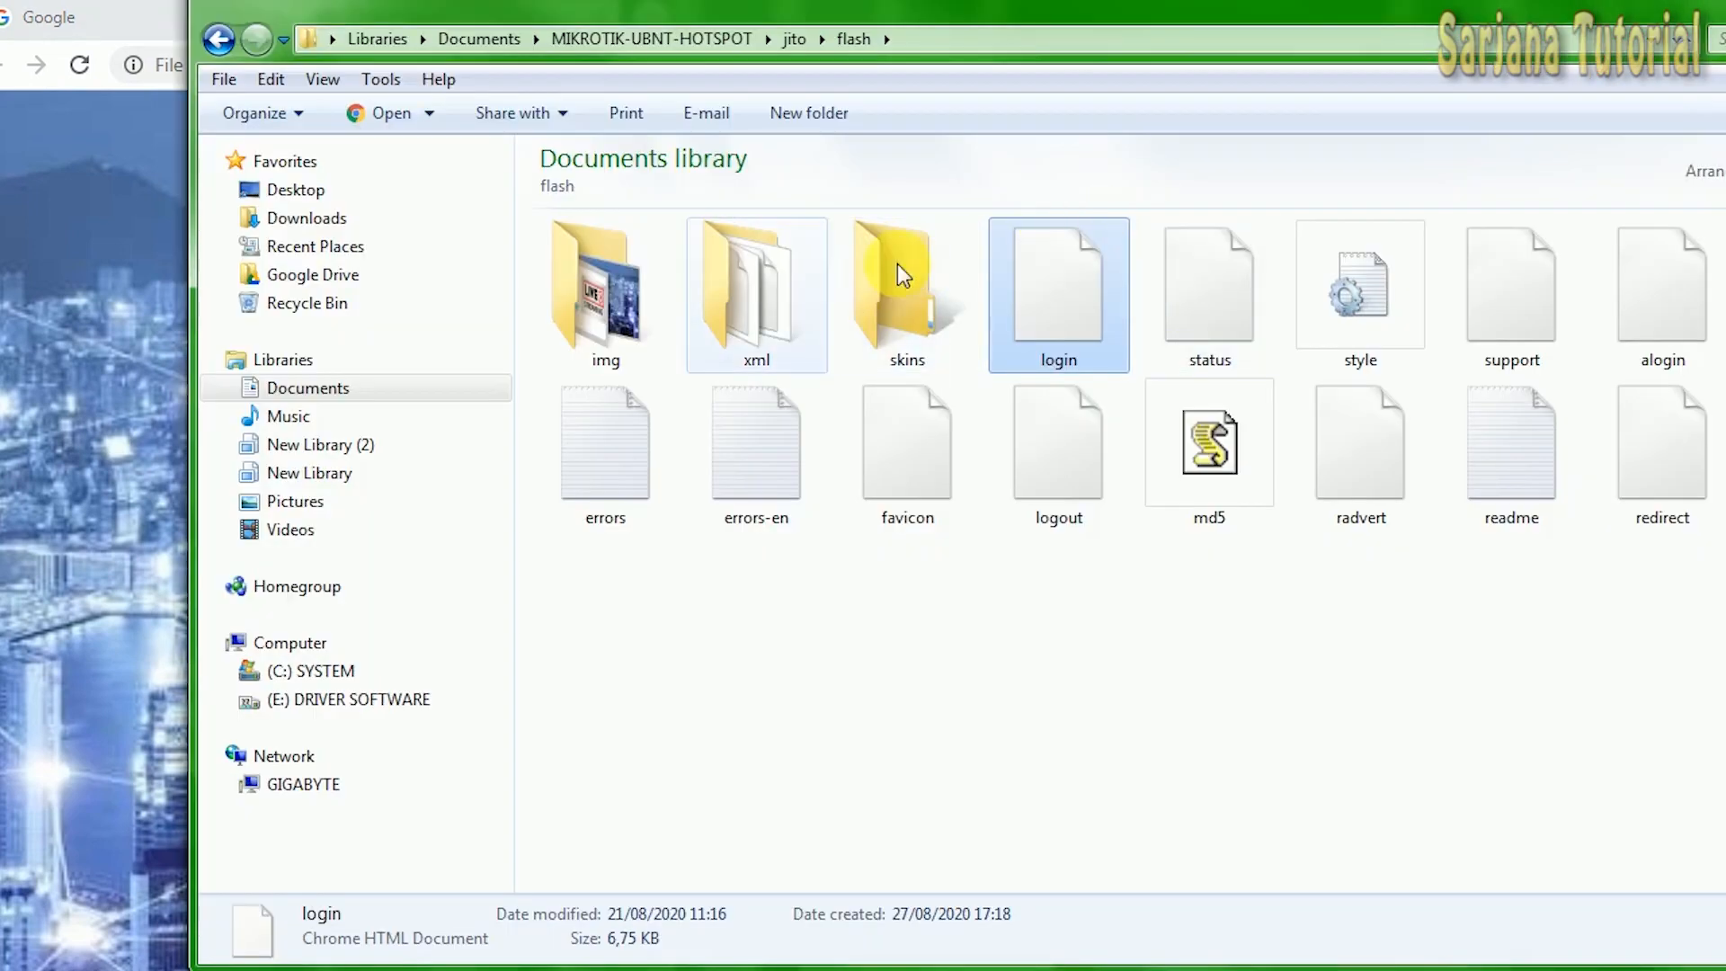
left_click(221, 41)
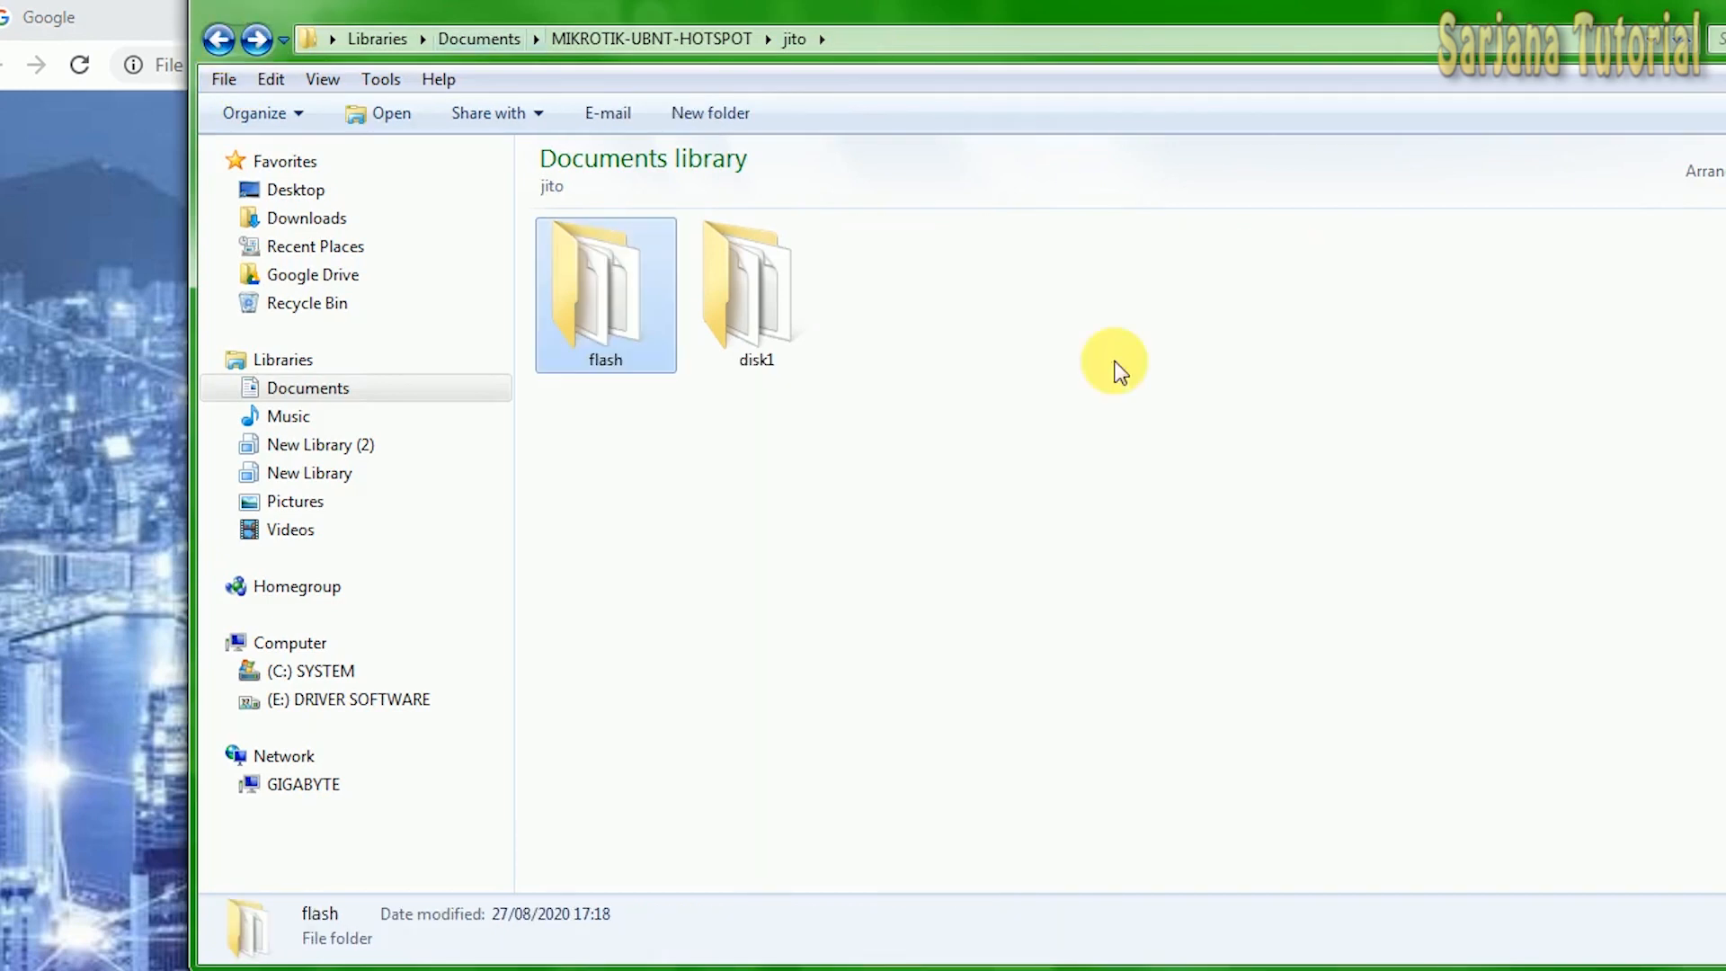
right_click(597, 311)
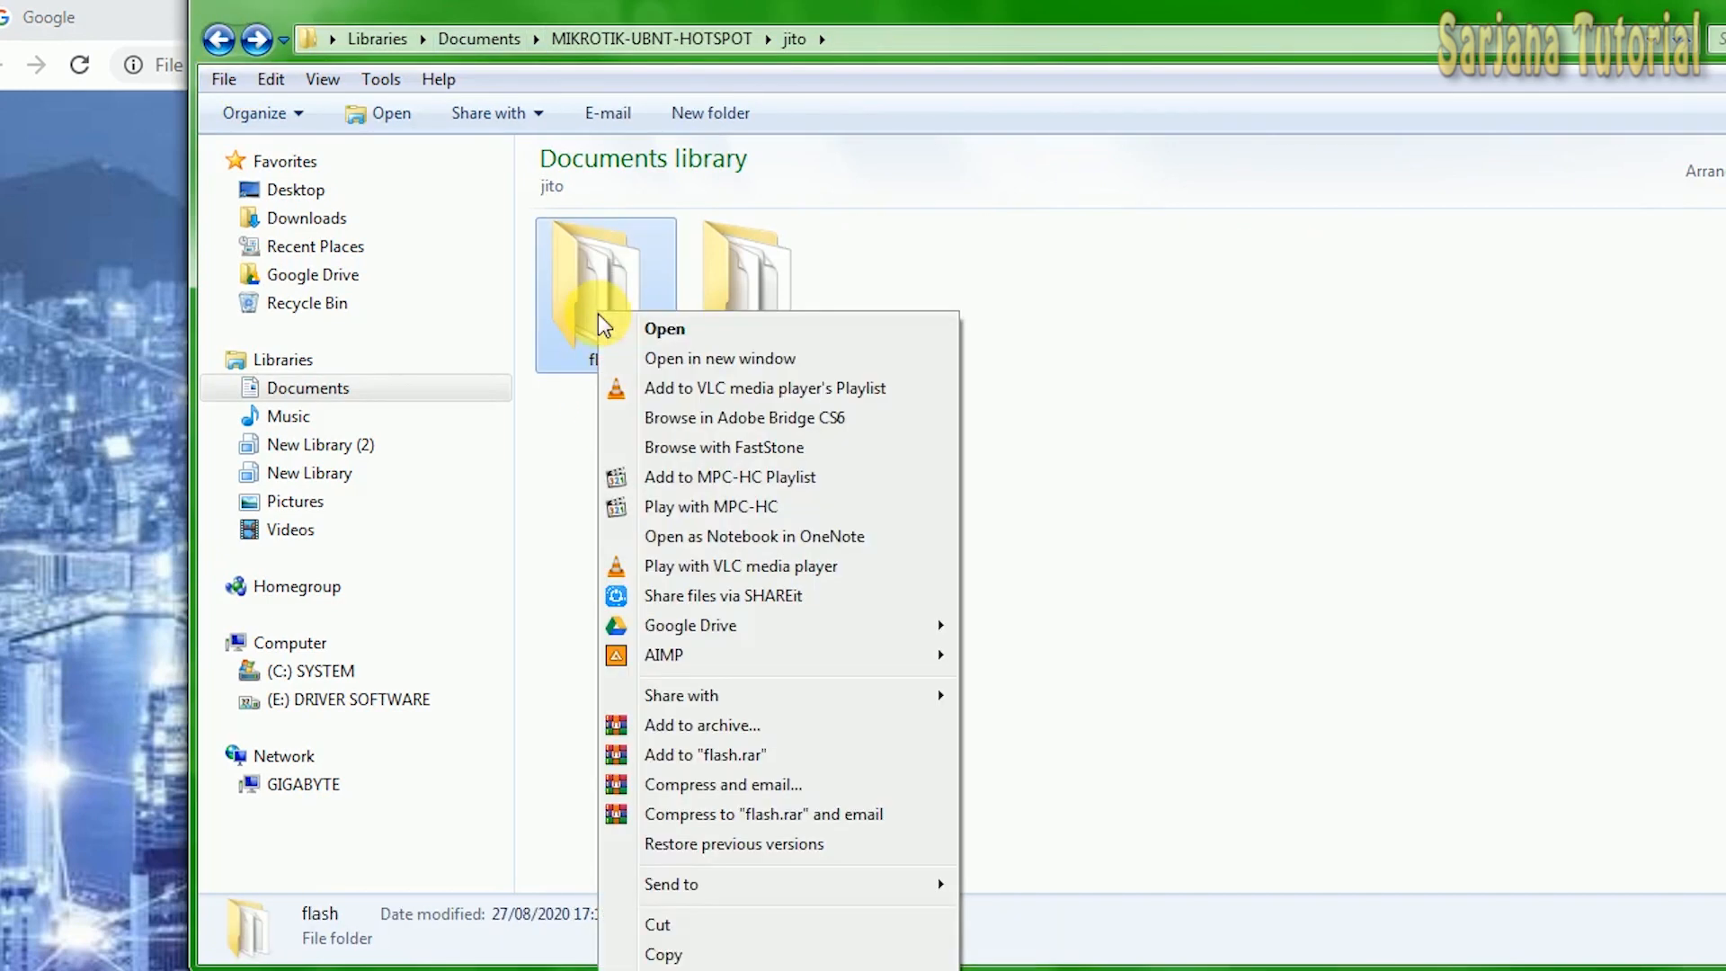
left_click(679, 954)
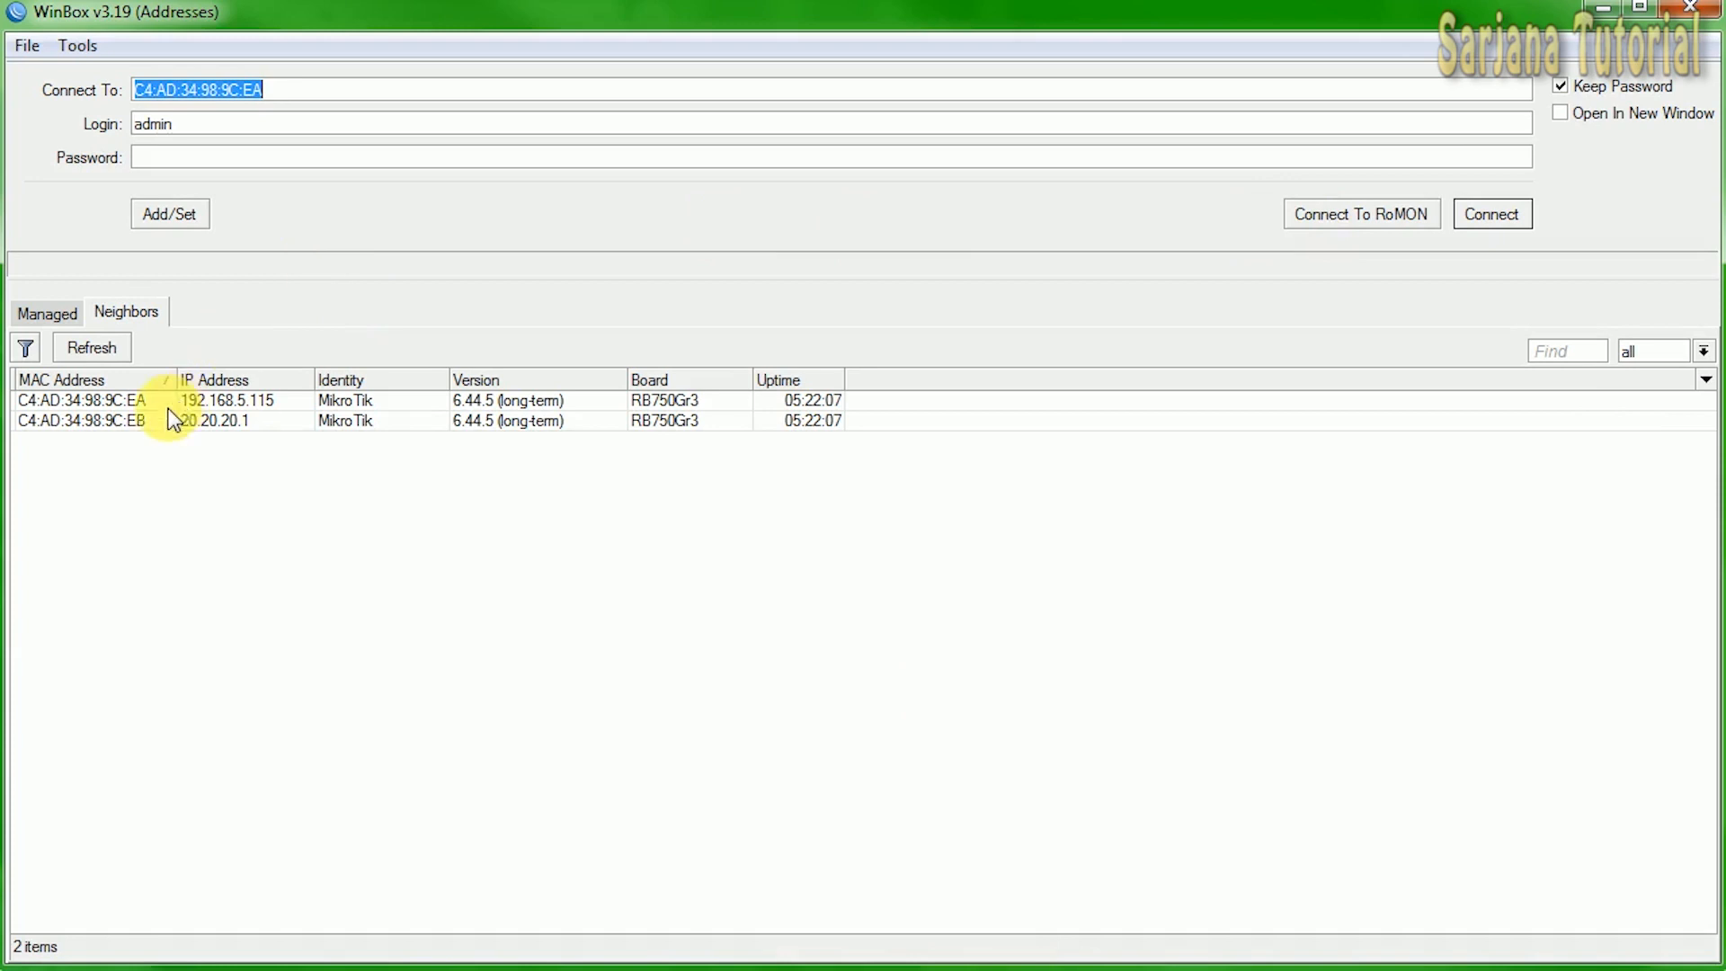
Connect WinBox to the neighbour router at 192.168.5.115.
left_click(137, 400)
left_click(137, 423)
left_click(137, 401)
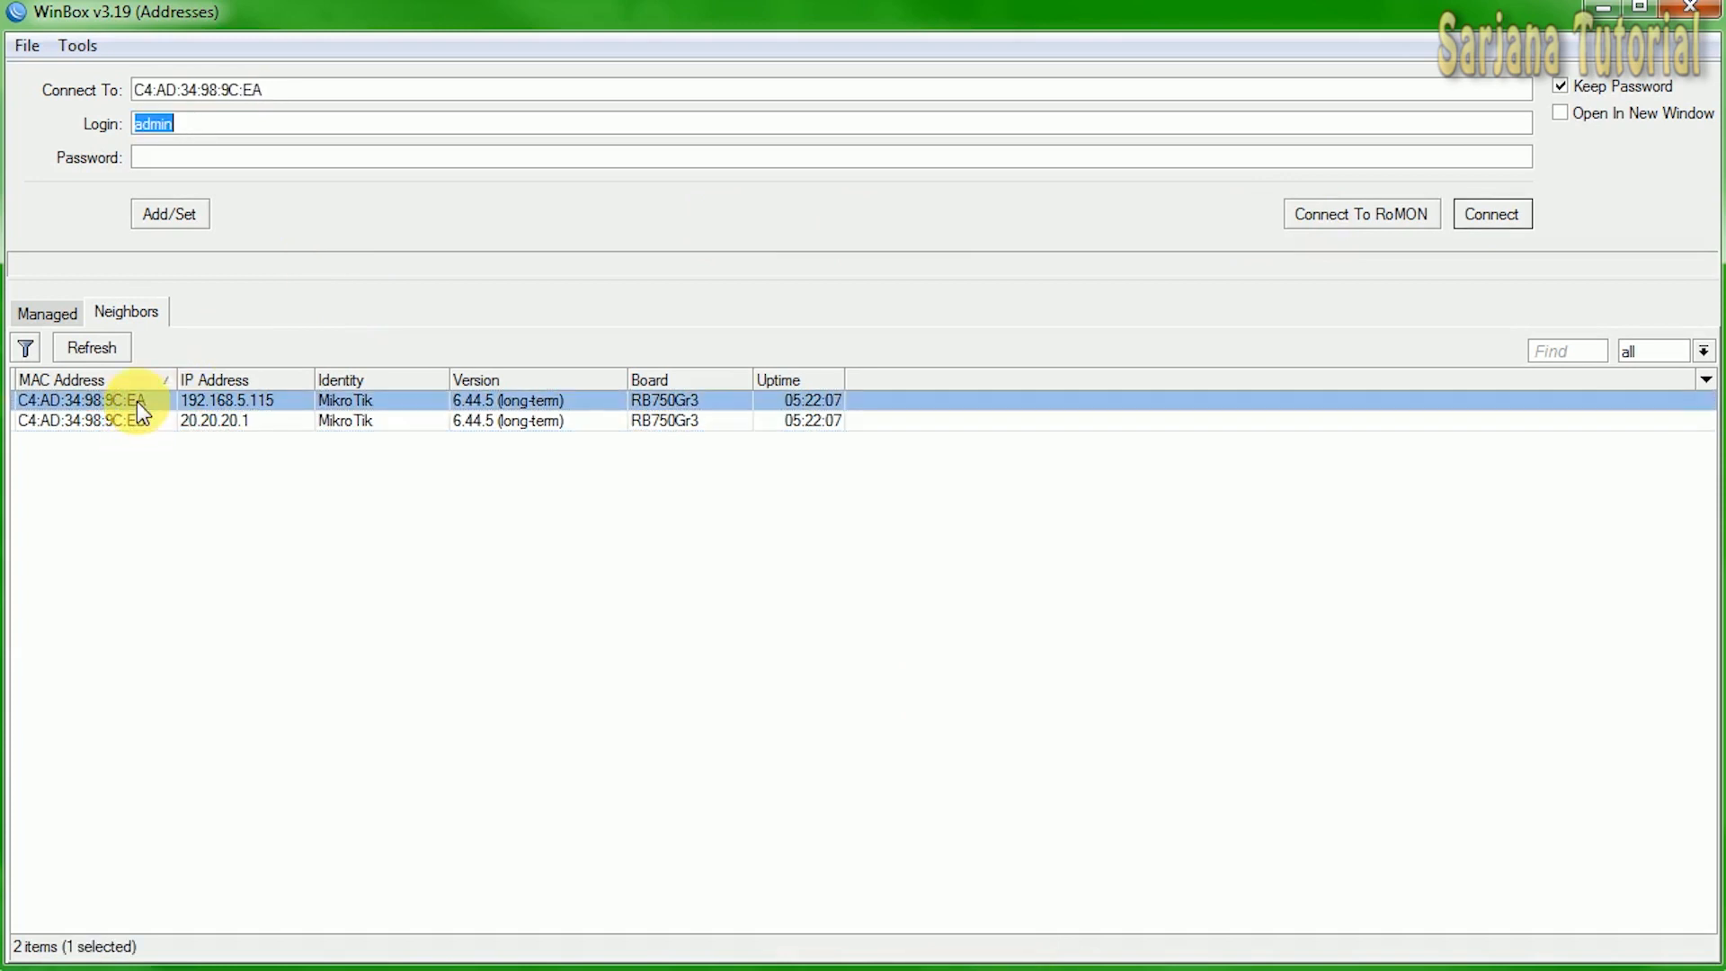
left_click(1510, 223)
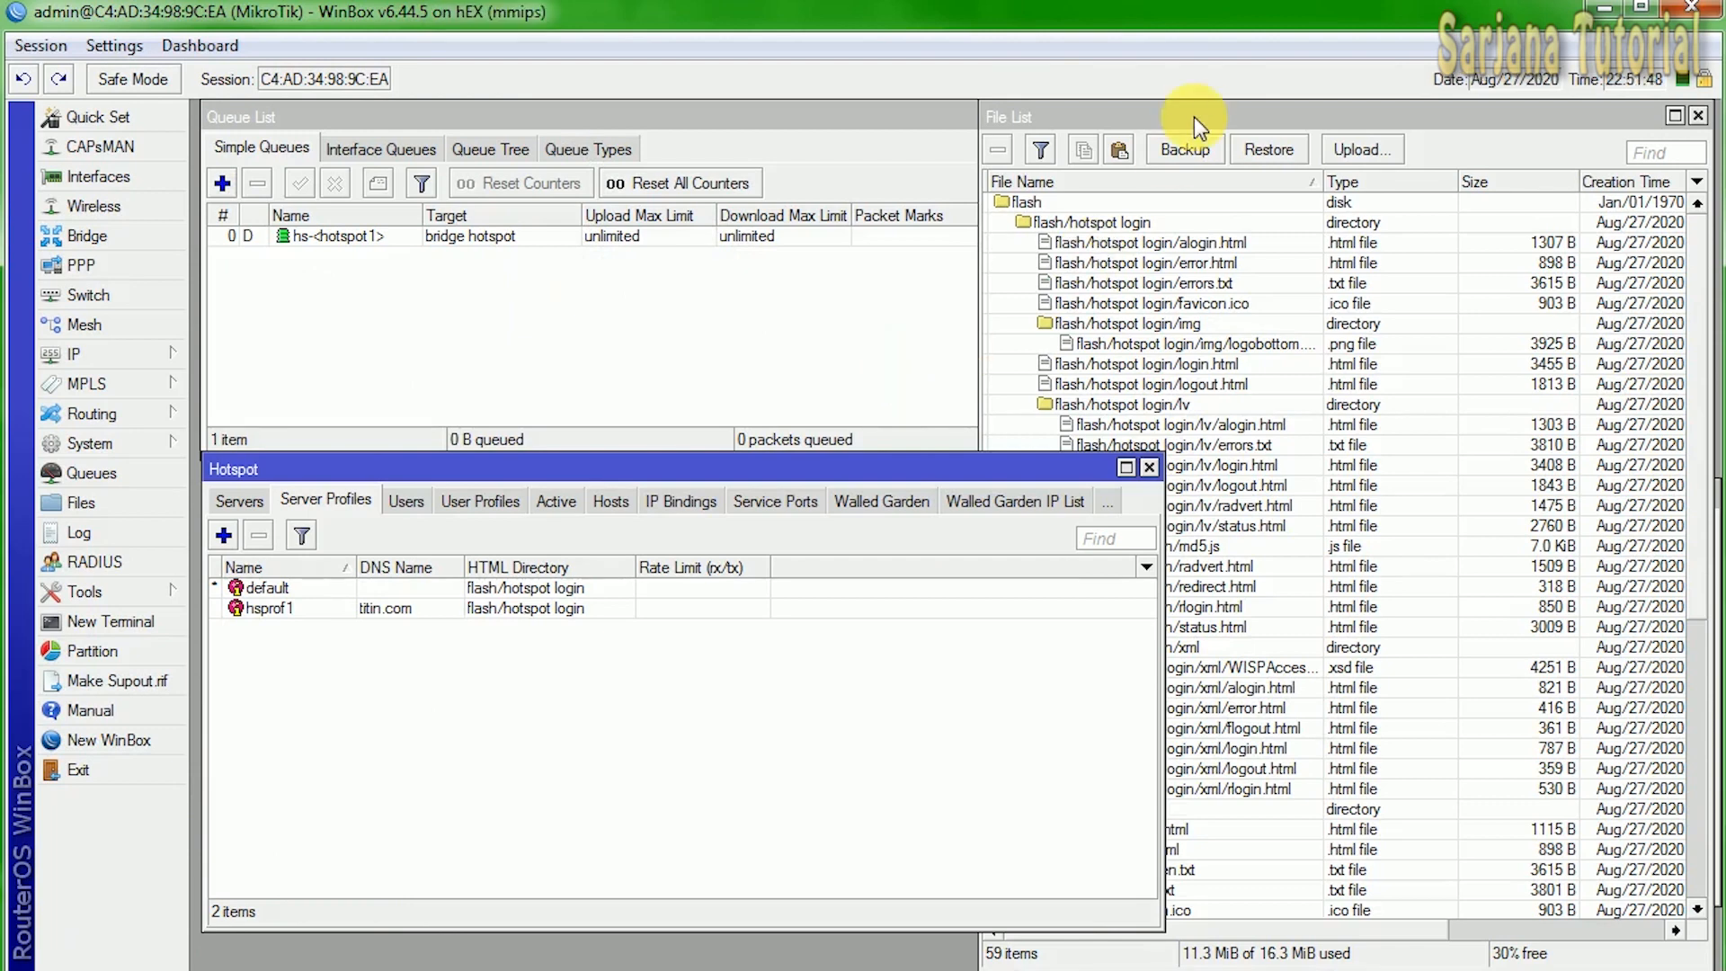
Paste the copied flash folder's files into the router's File List.
mouse_move(1193, 117)
left_mouse_down()
mouse_move(1240, 104)
mouse_move(1222, 115)
left_mouse_up()
scroll(1153, 647, "down", 2)
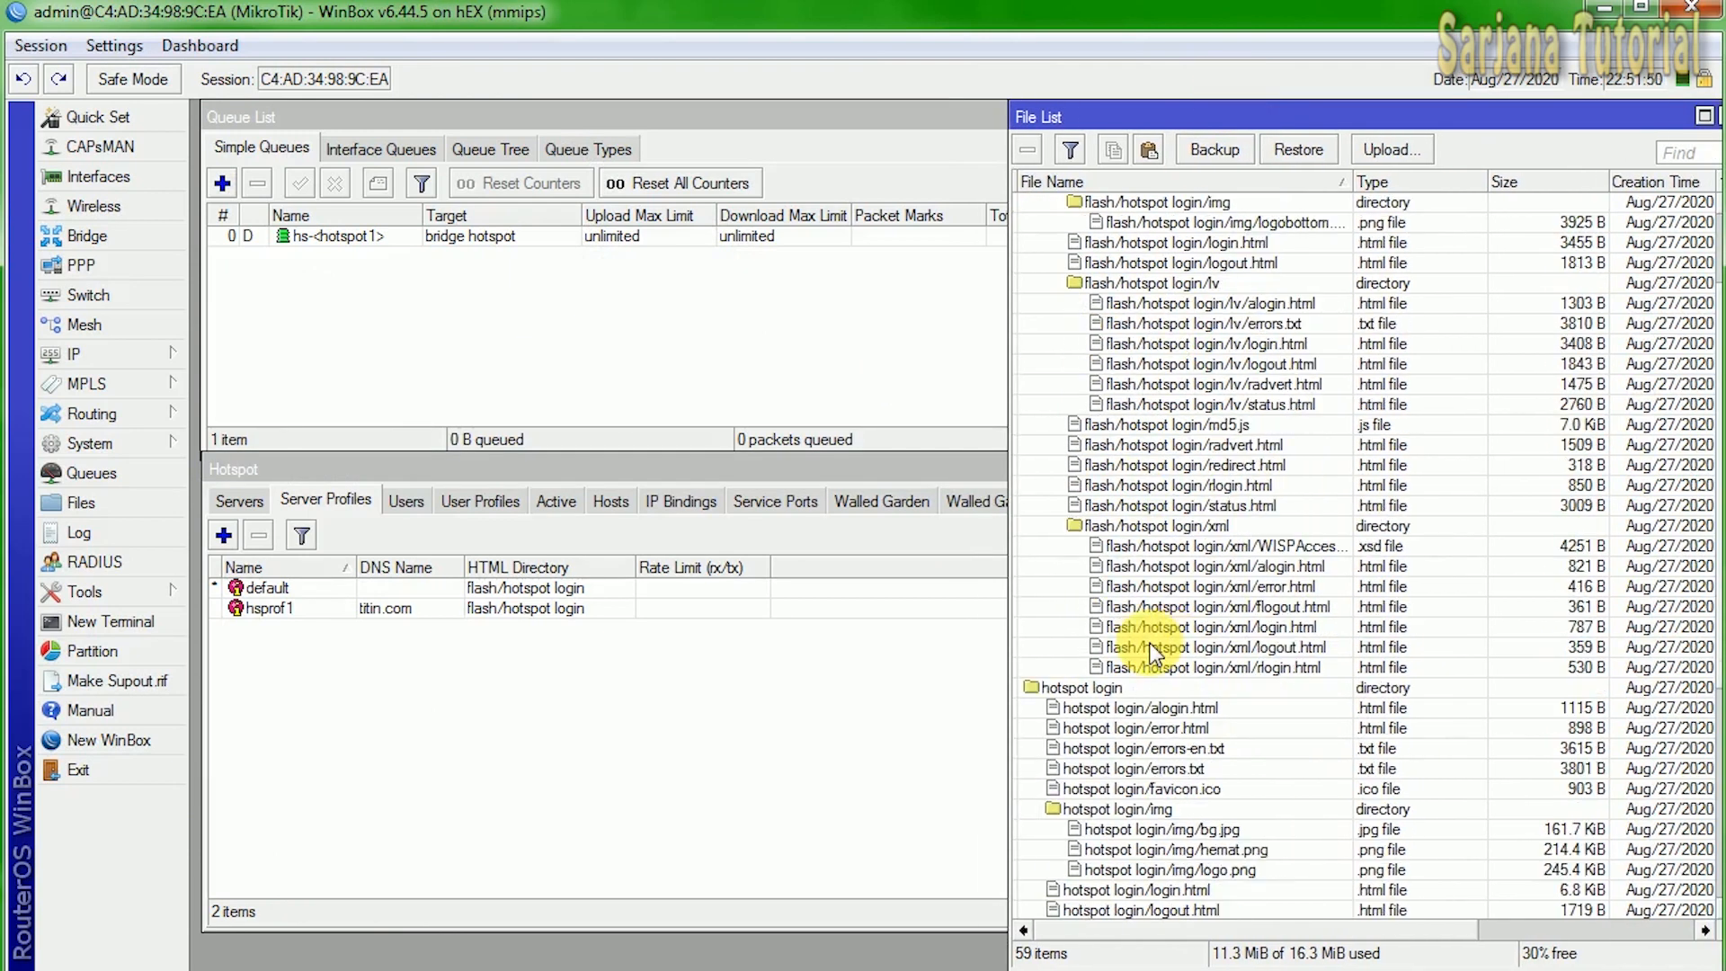
scroll(1153, 649, "up", 2)
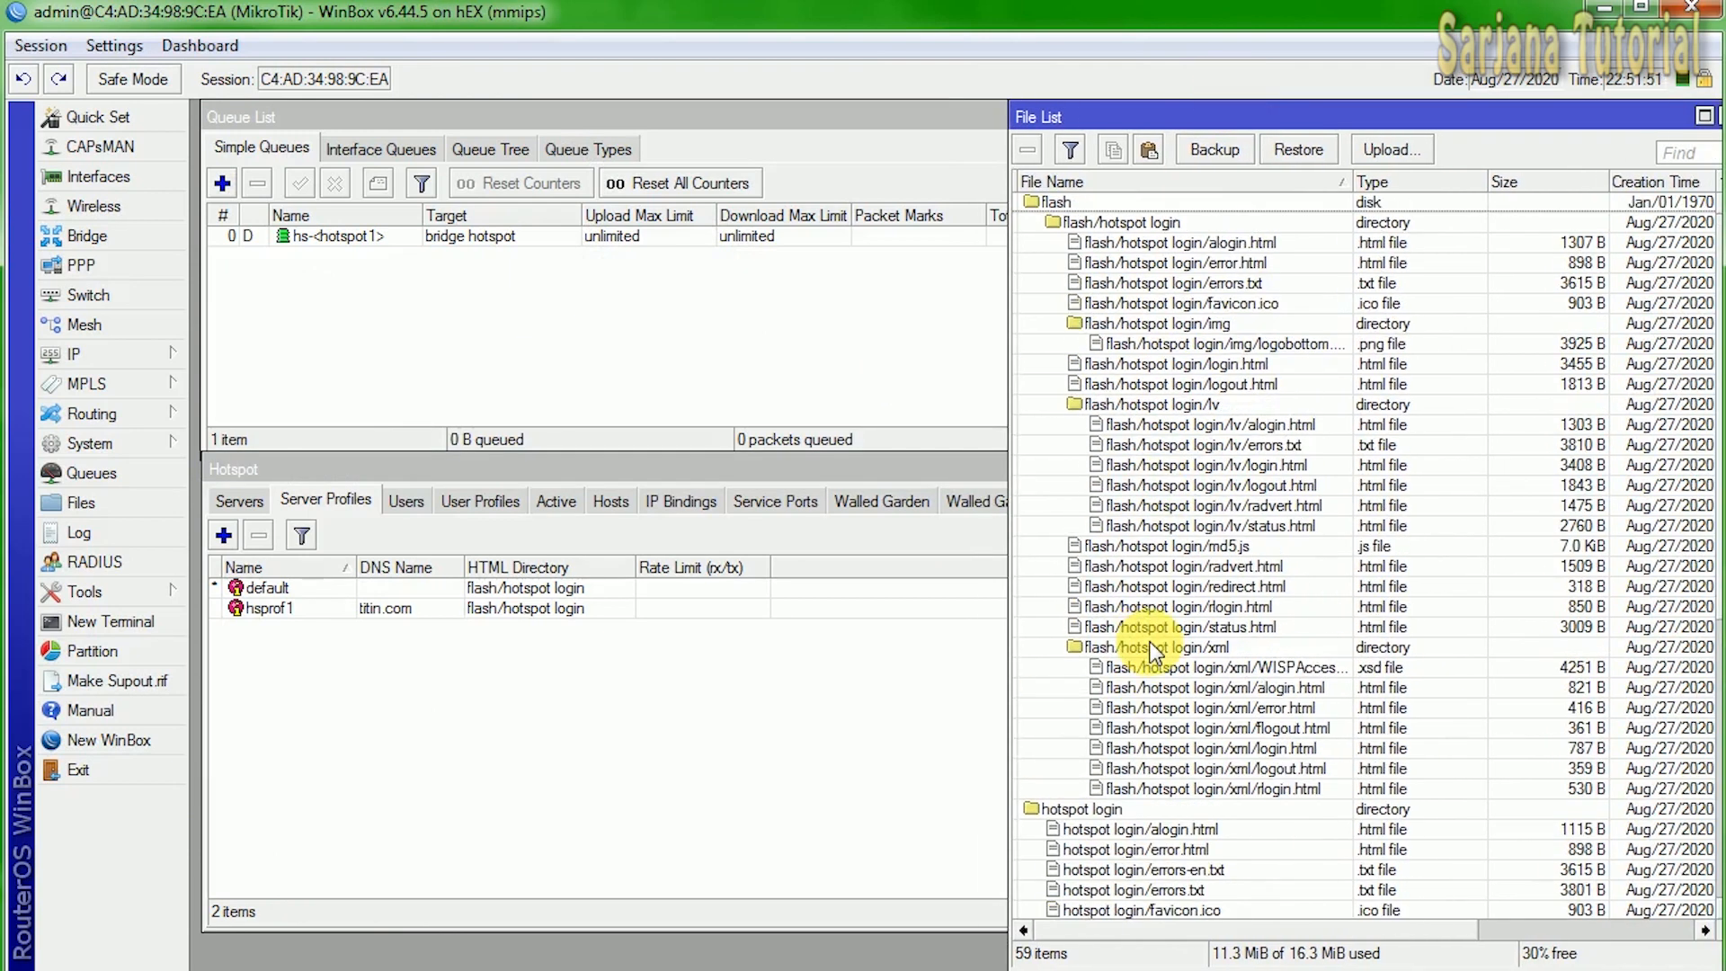
left_click(1149, 150)
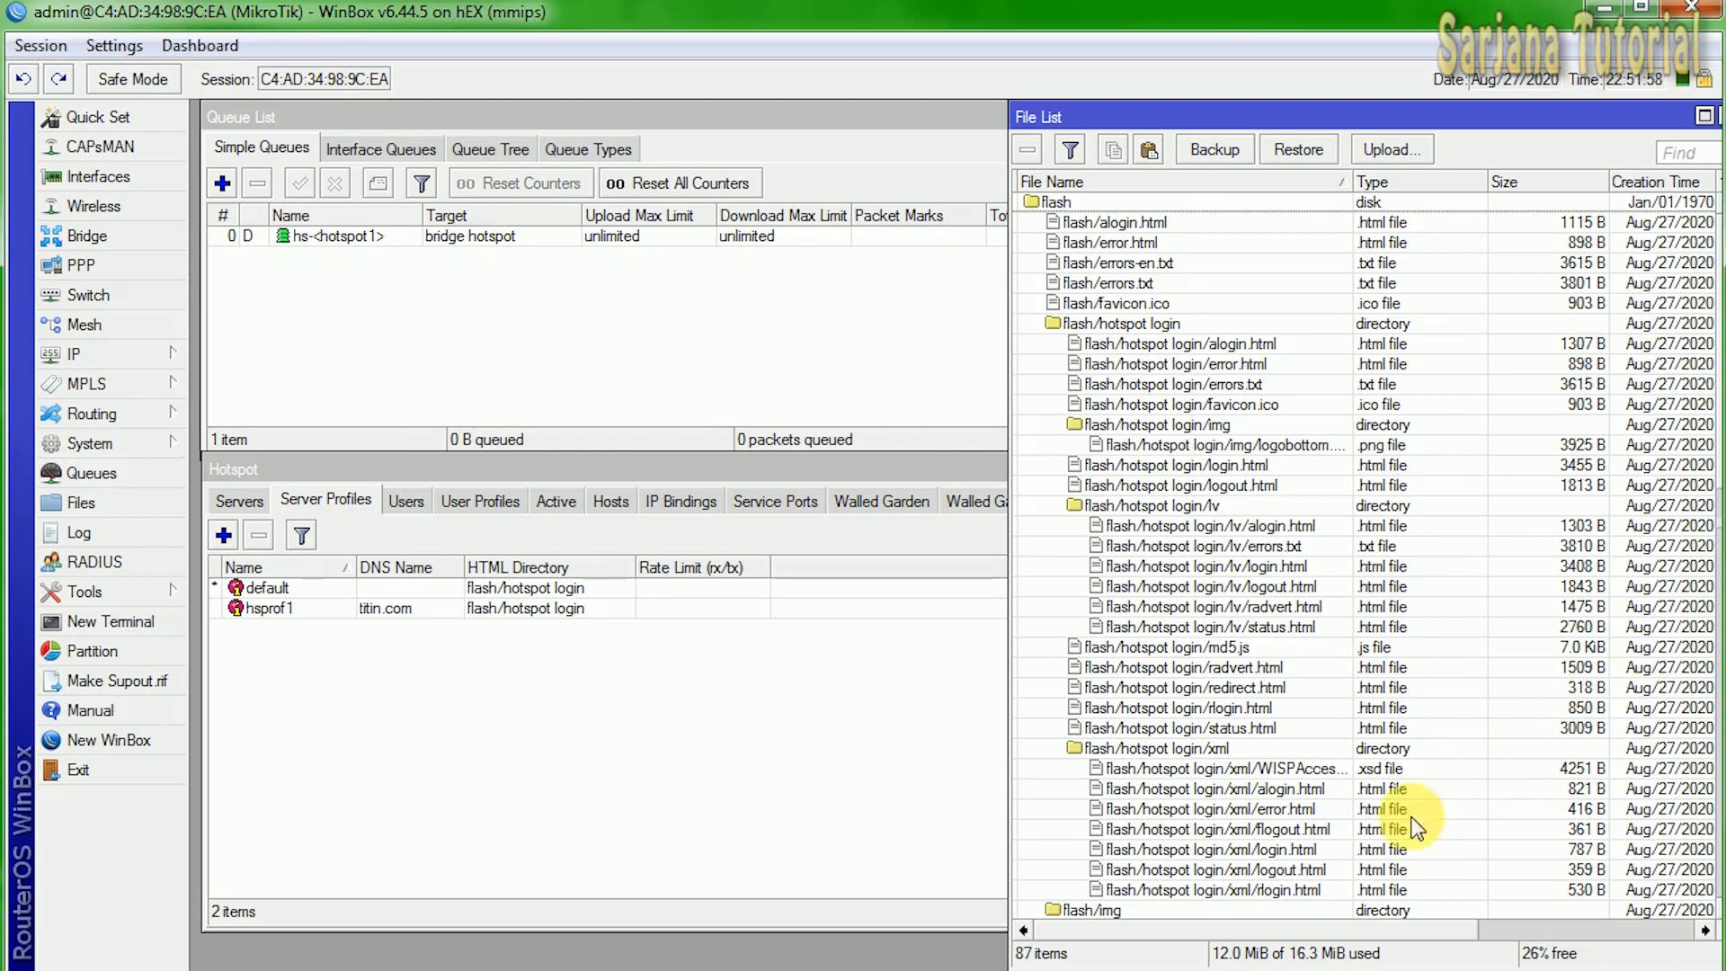
scroll(1294, 849, "down", 2)
scroll(1295, 849, "down", 9)
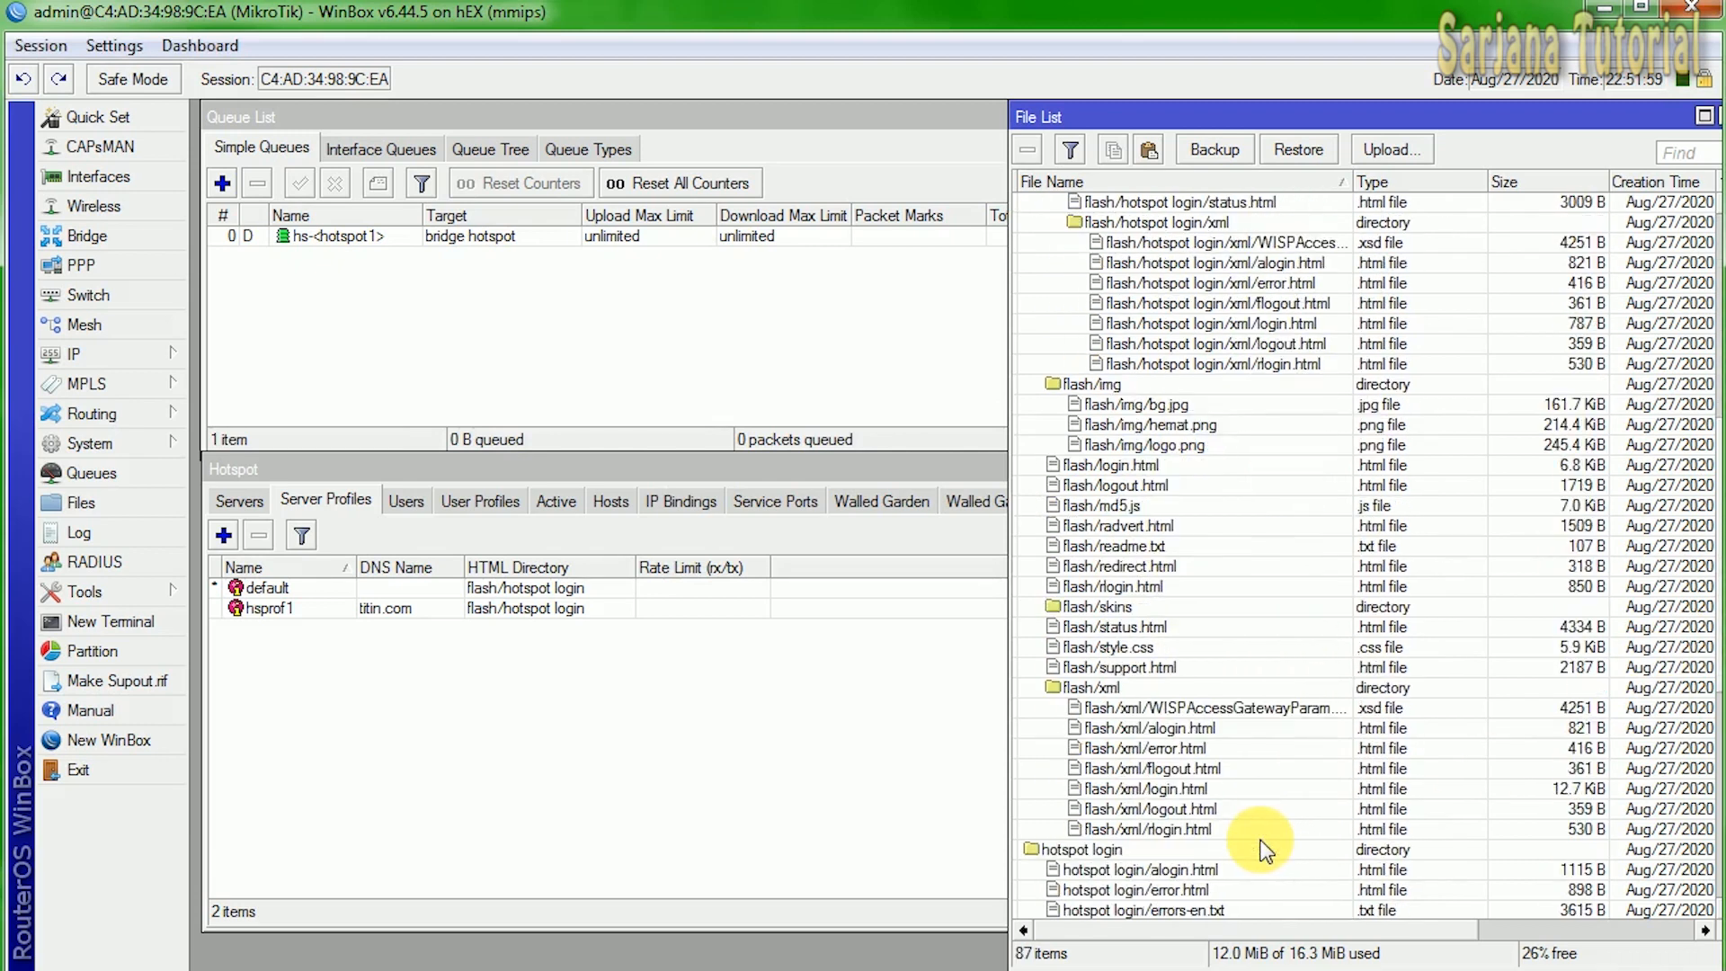
Remove the old flash/hotspot login directory from the File List.
left_click(1102, 709)
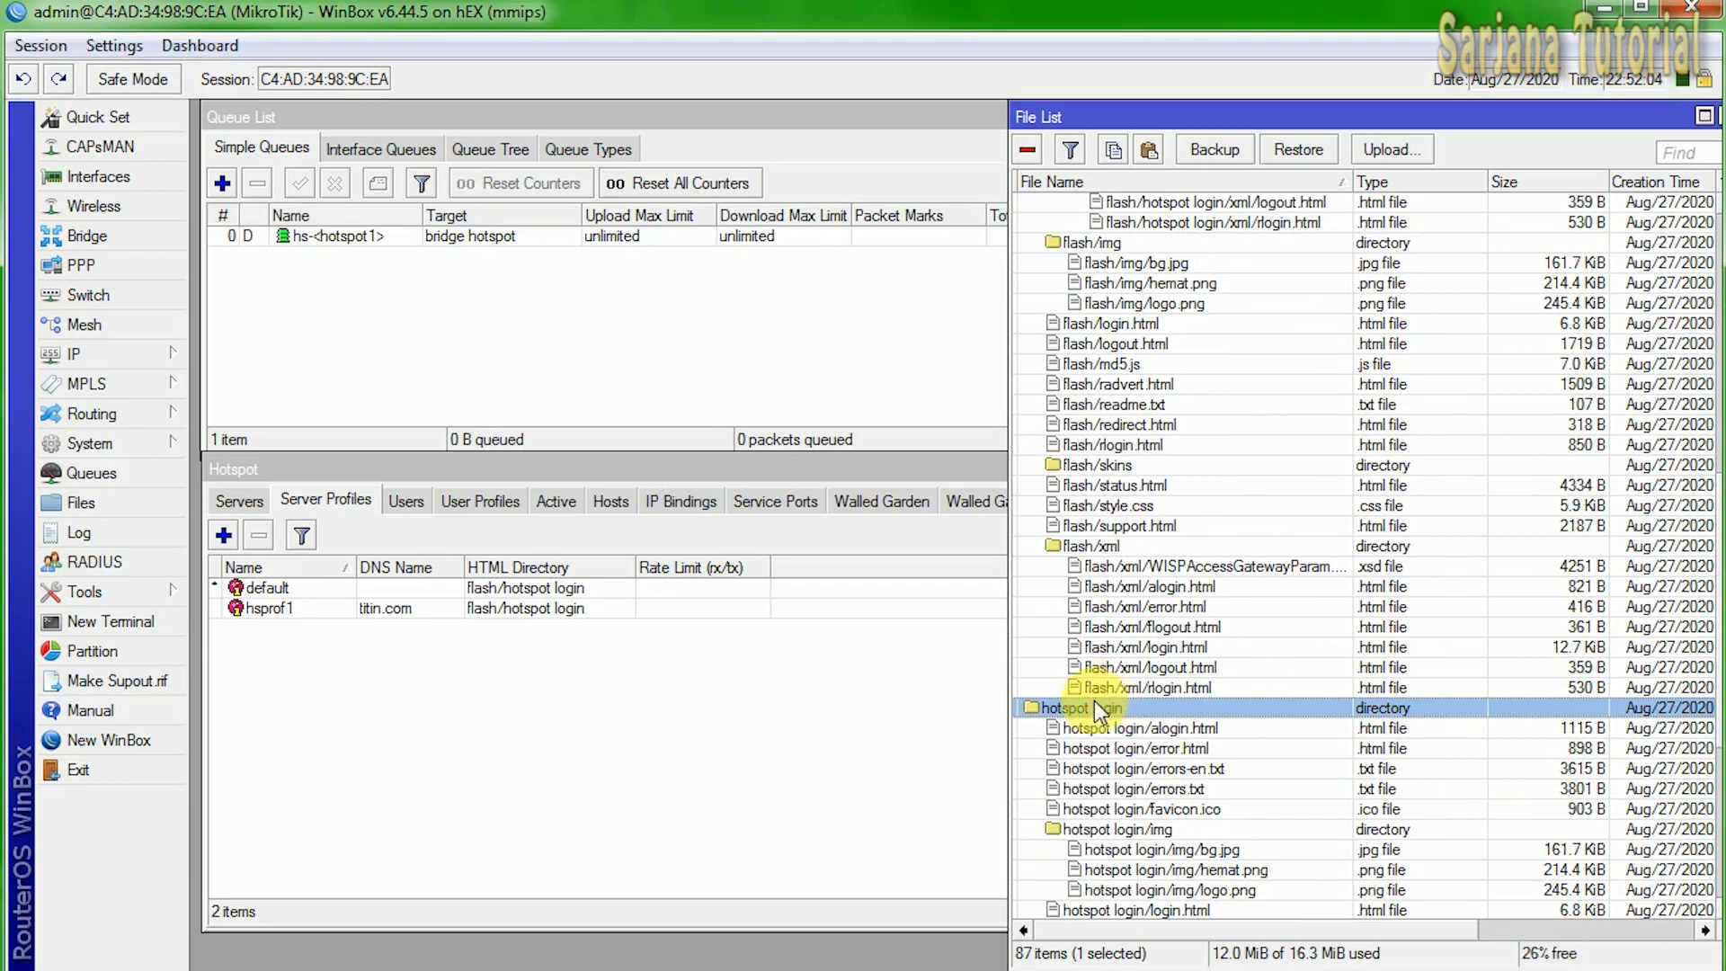
left_click(1029, 151)
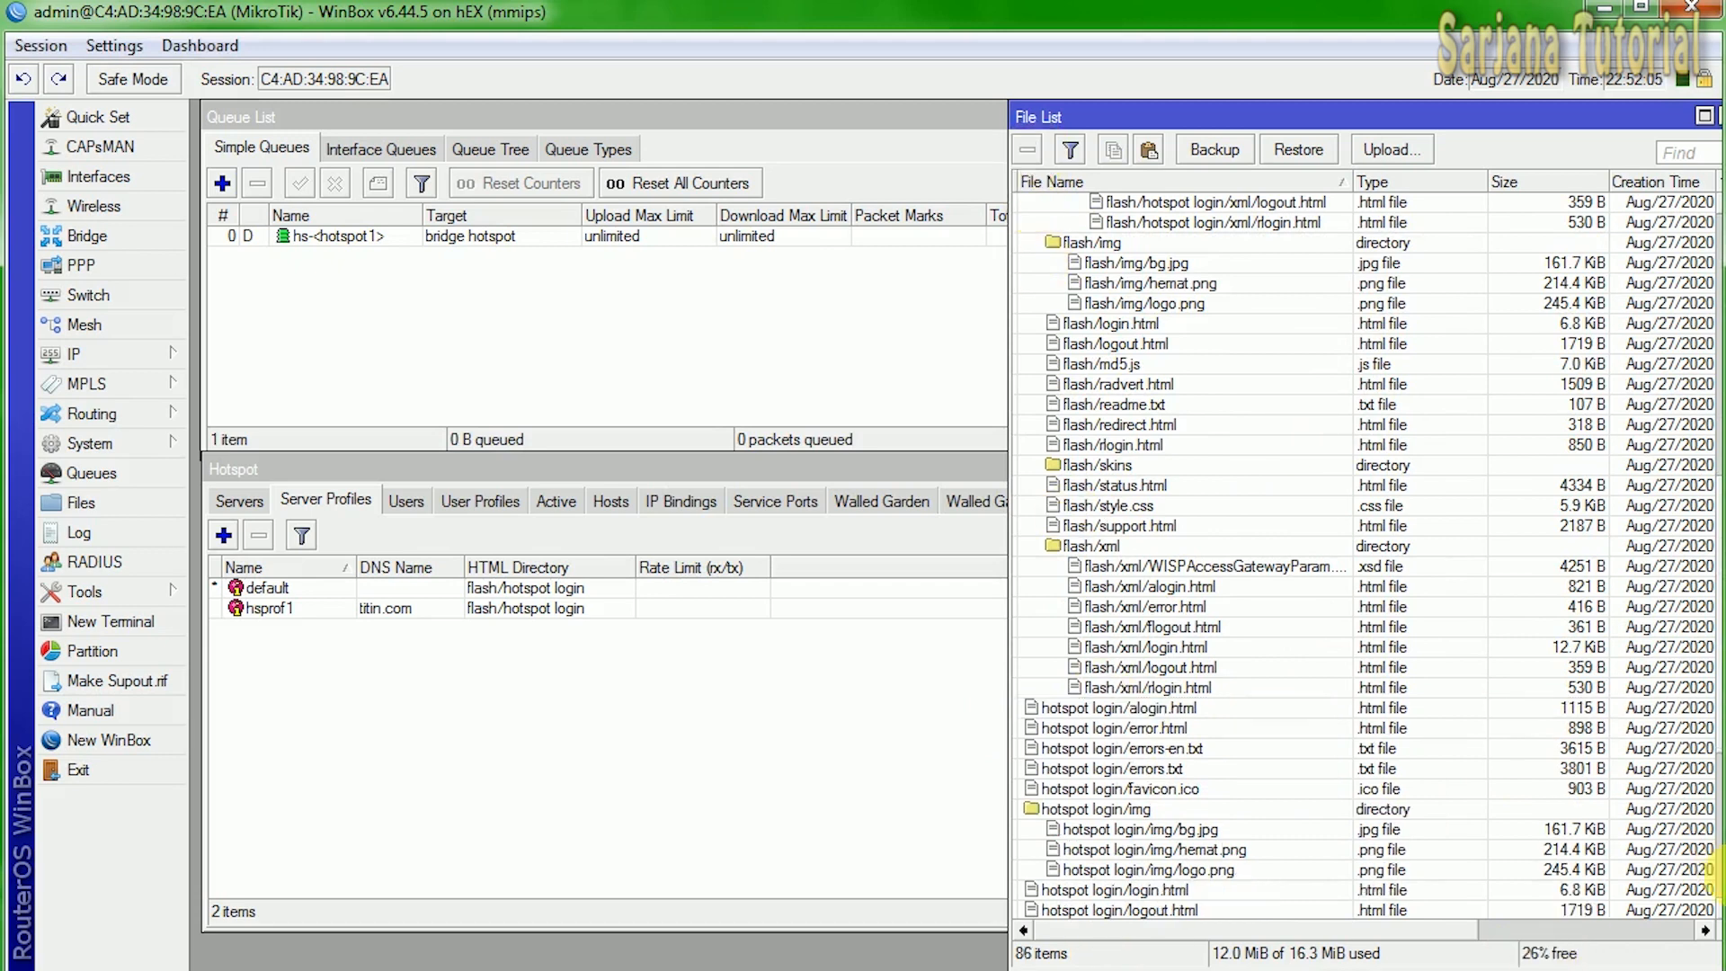
left_click(1204, 566)
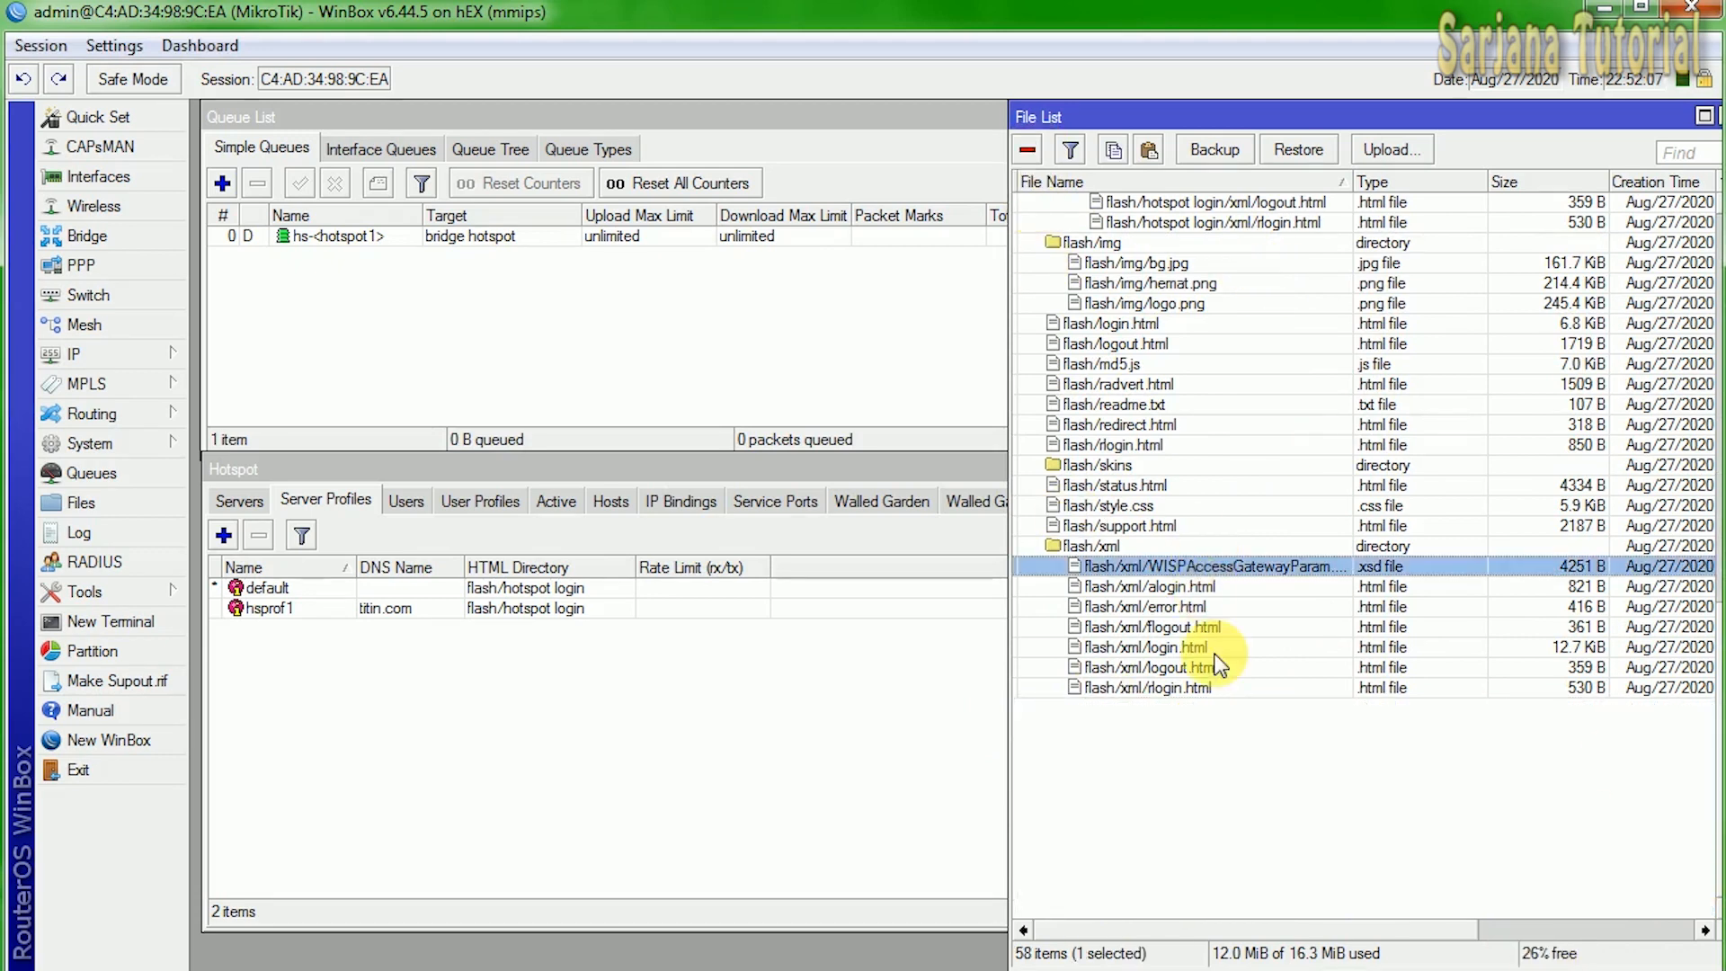
scroll(1215, 665, "up", 10)
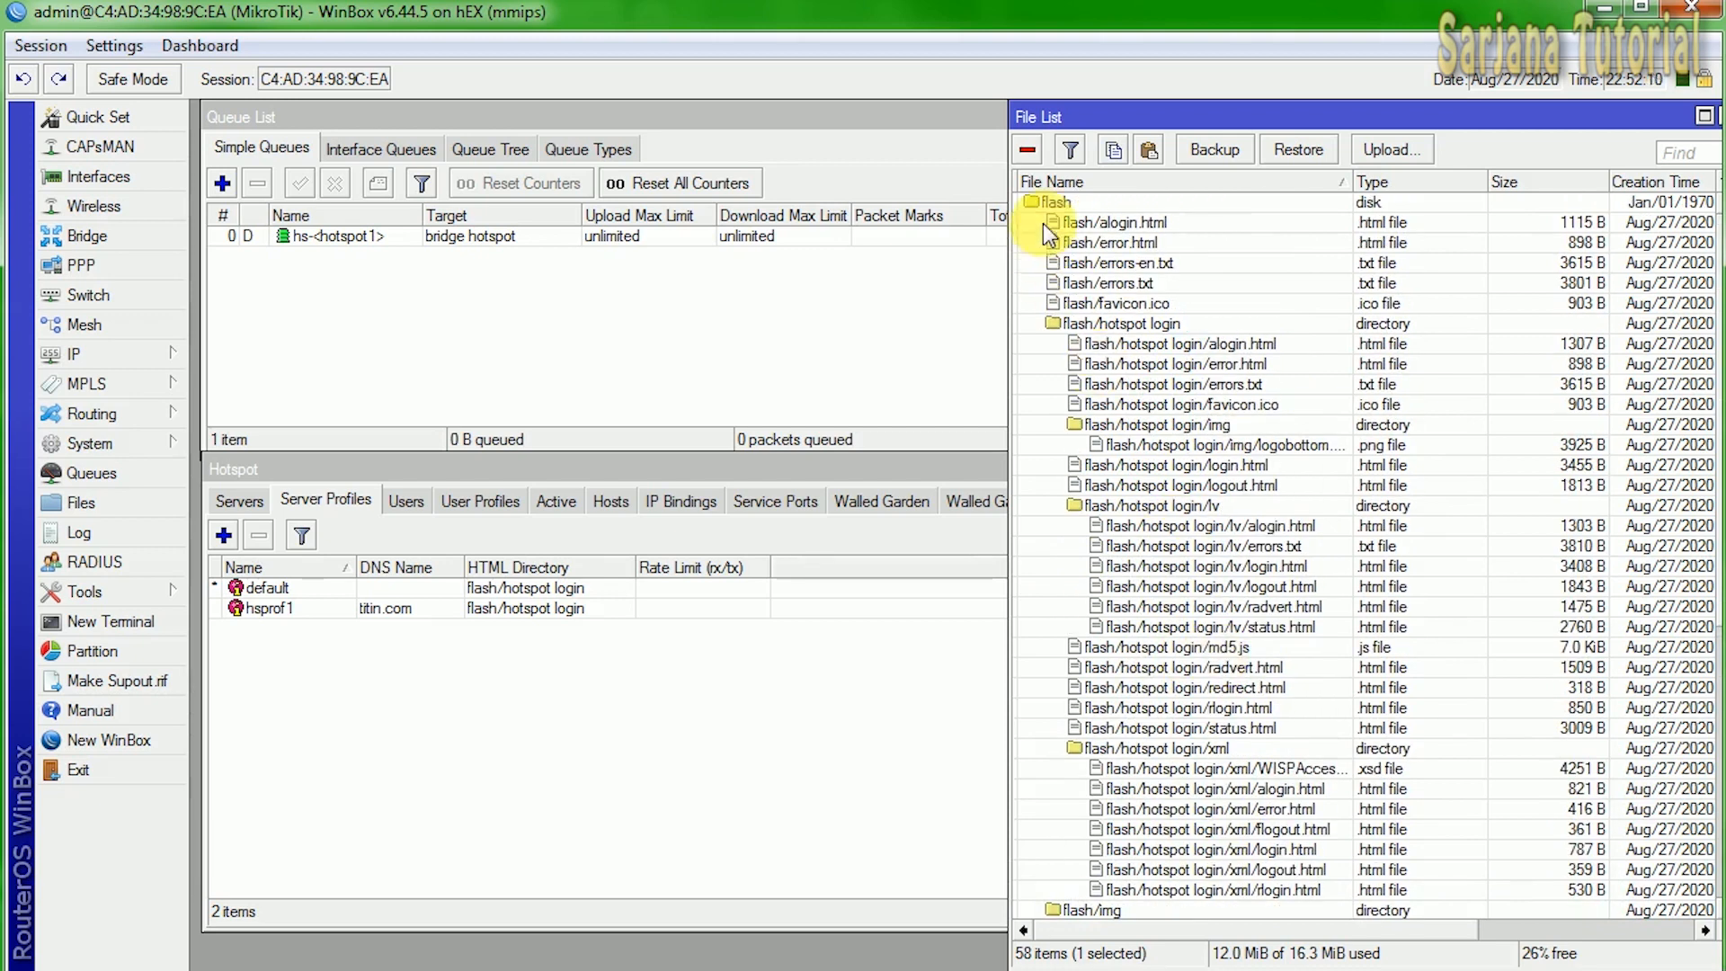
scroll(1145, 654, "down", 2)
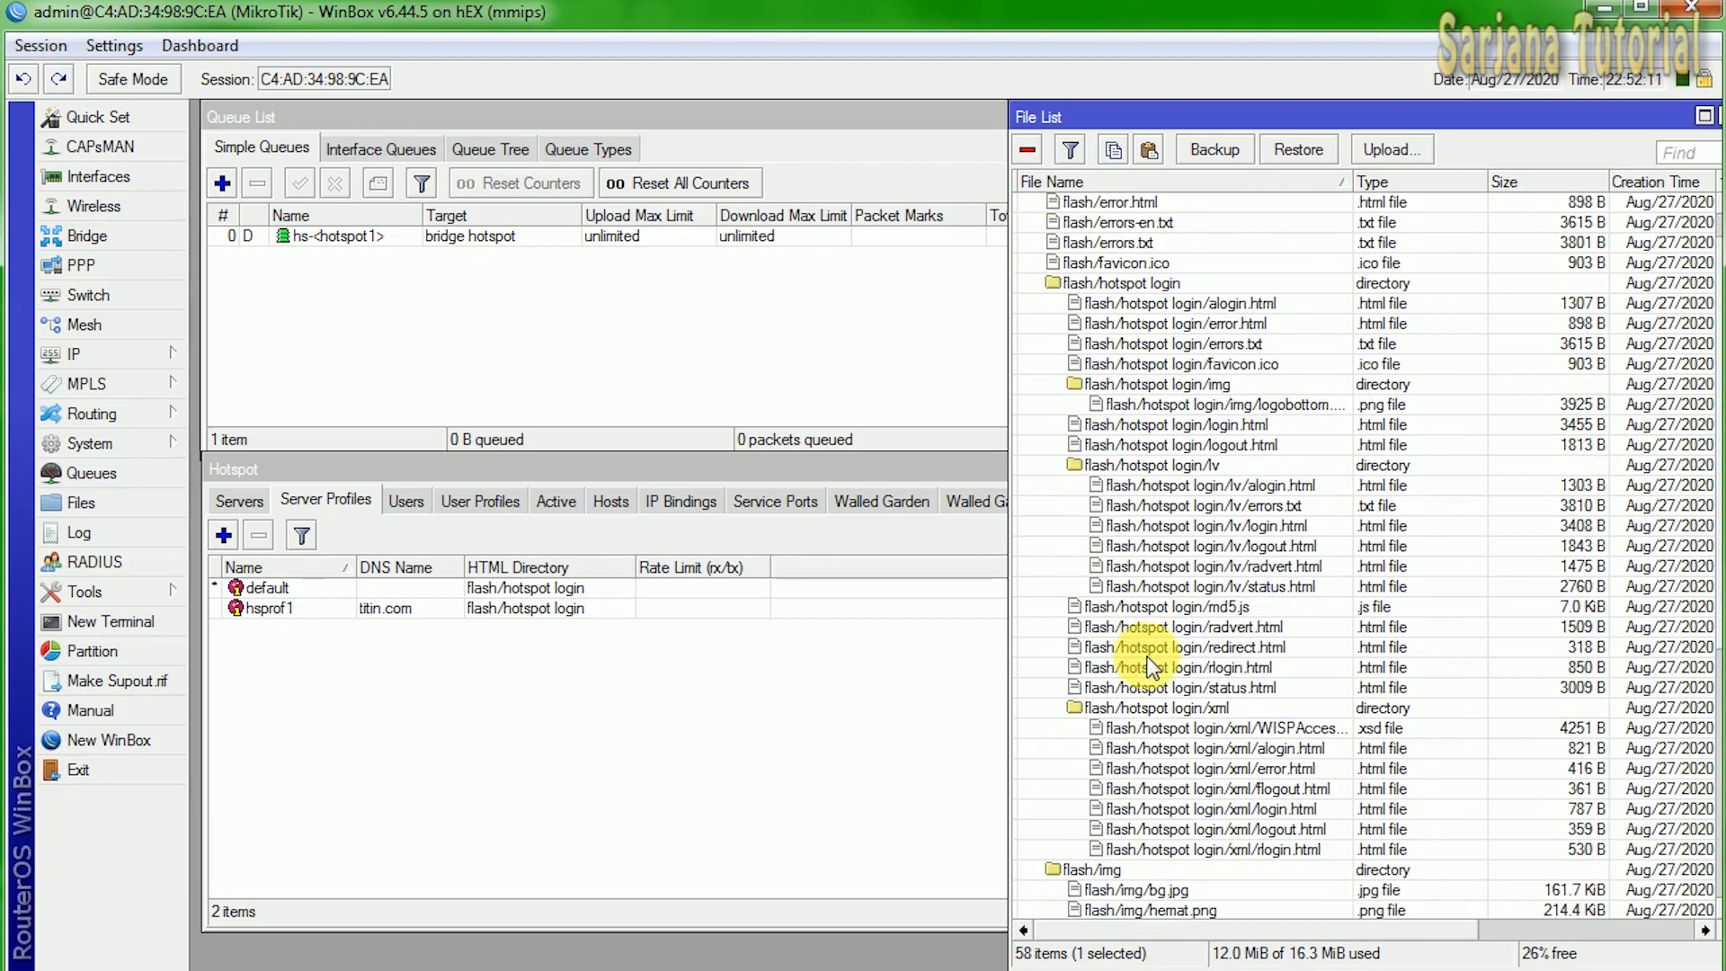
scroll(1151, 665, "down", 7)
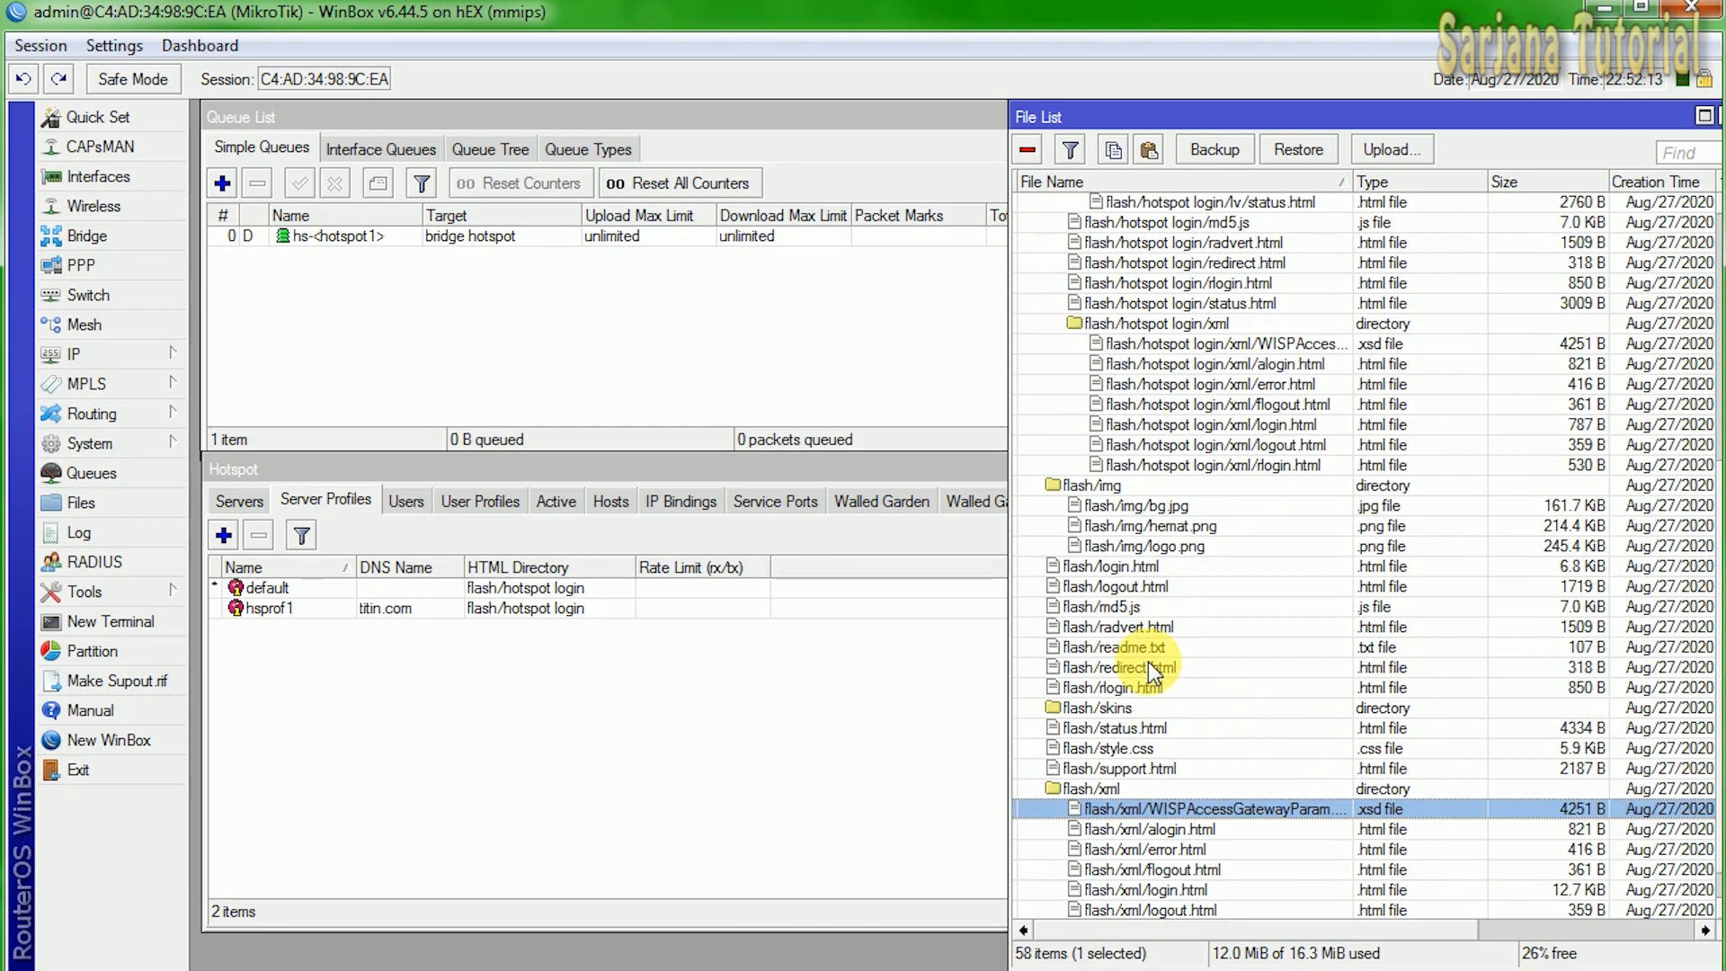
scroll(1147, 662, "up", 8)
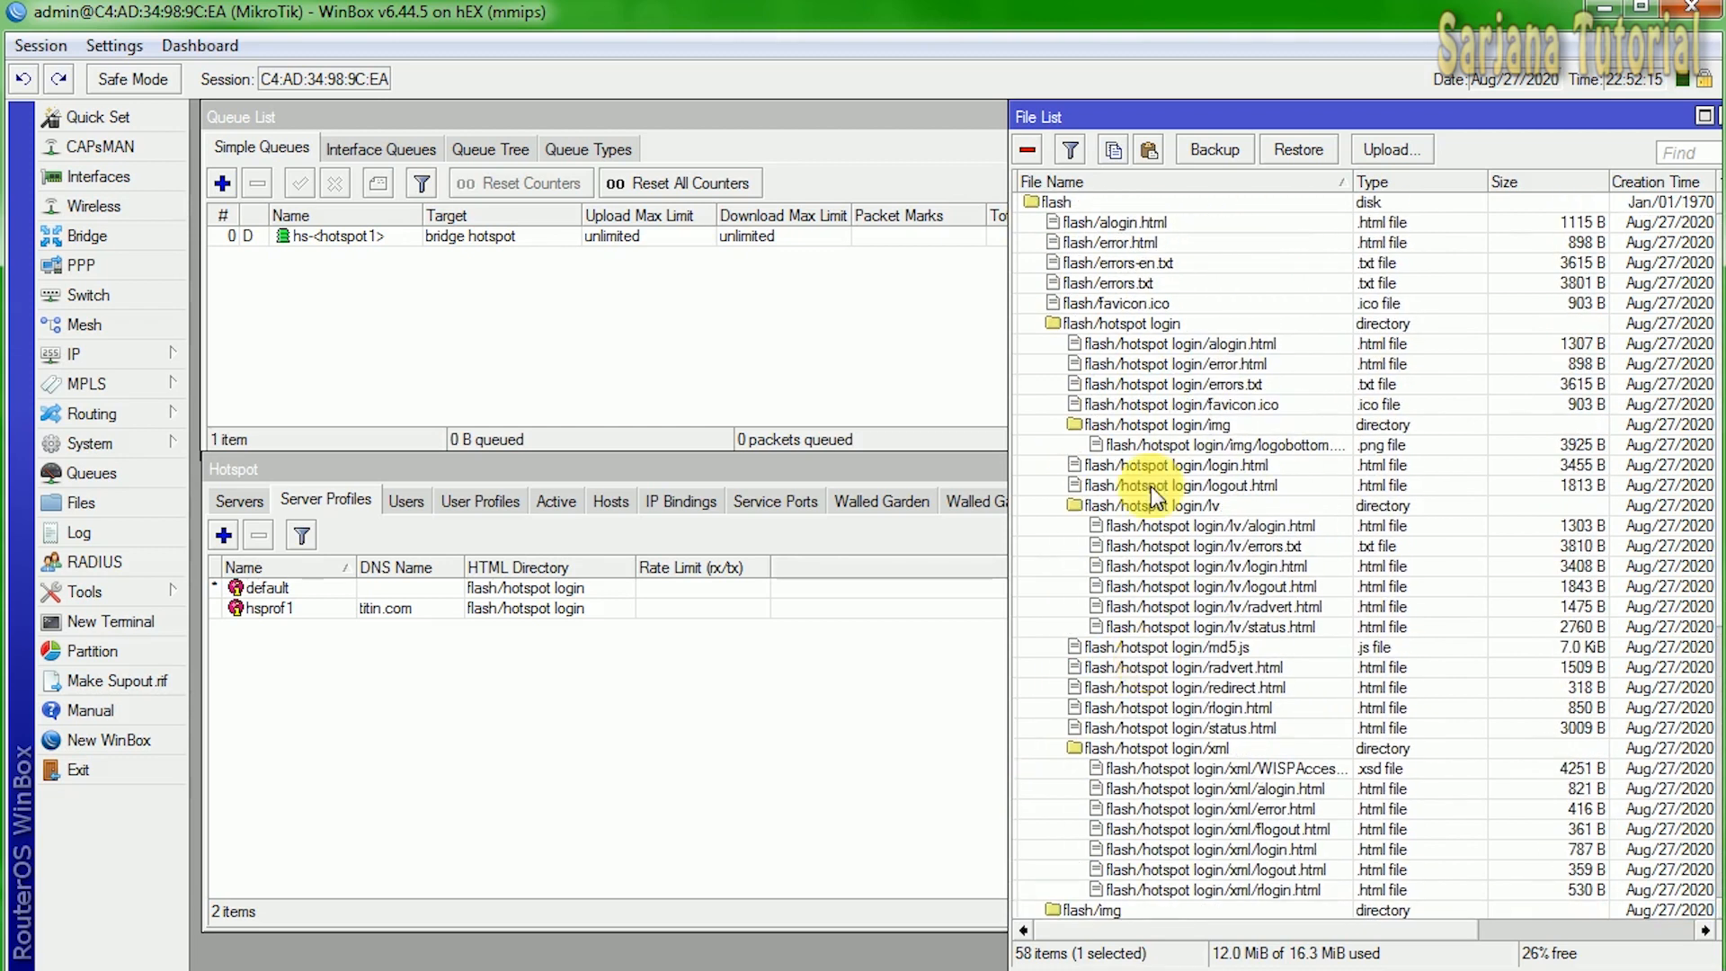
left_click(1092, 323)
left_click(1028, 149)
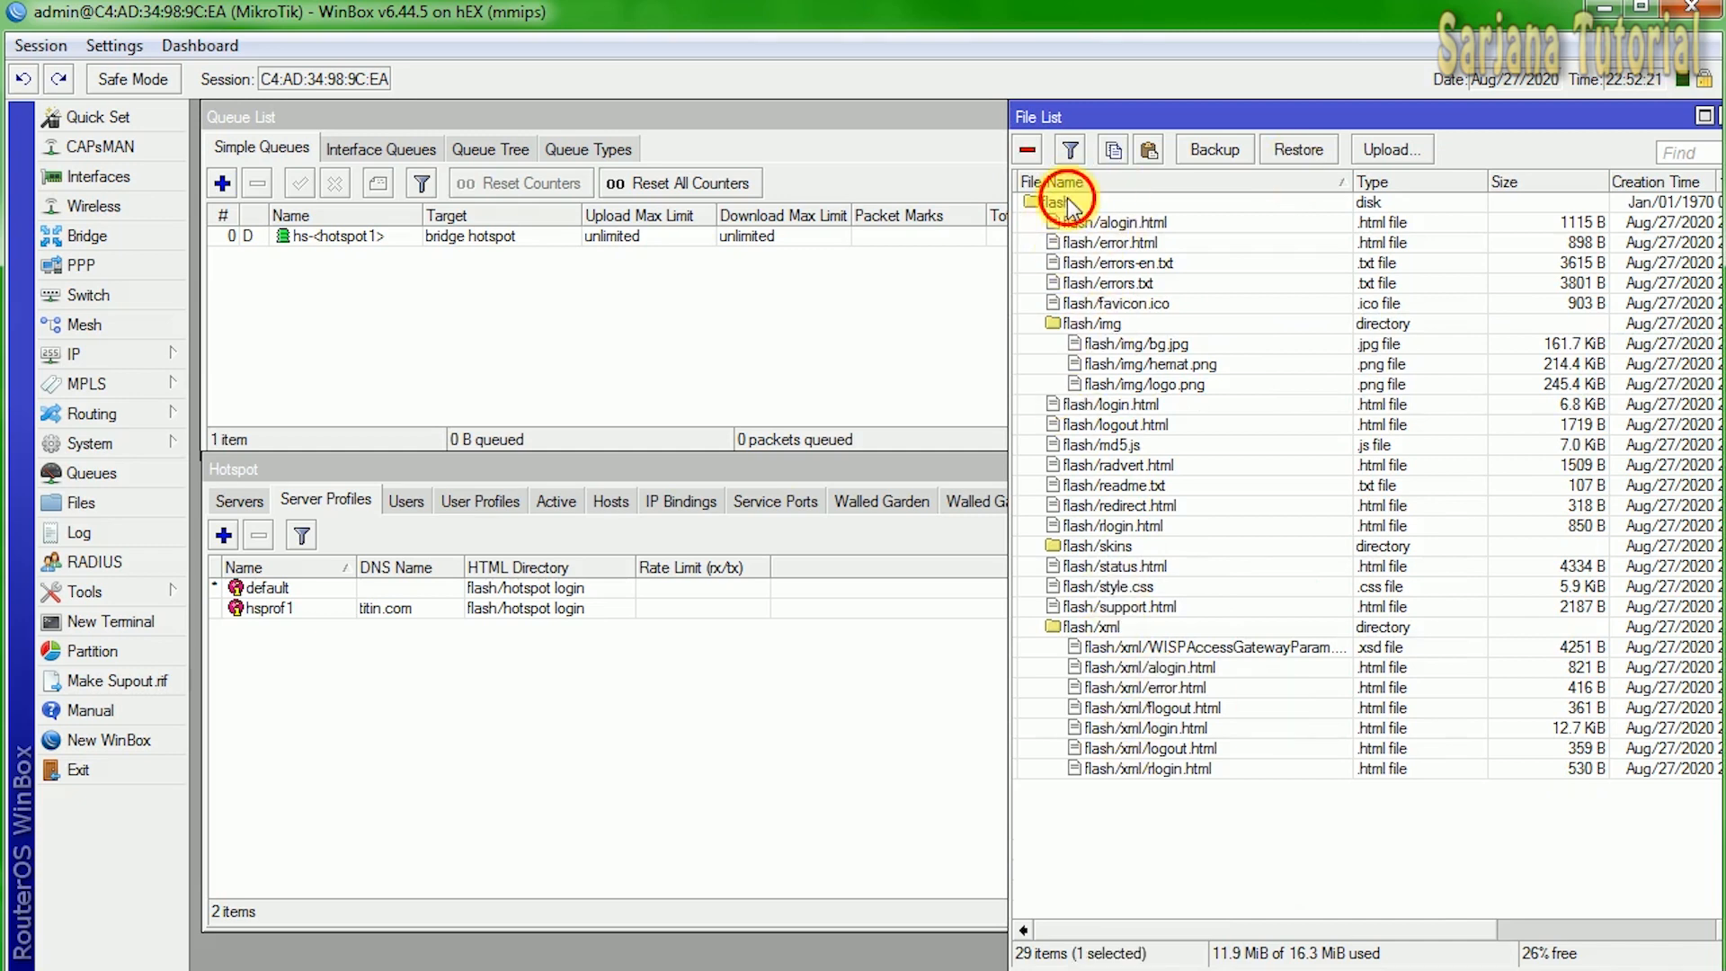
Set hsprof1's HTML directory to flash and save it.
left_click(1174, 810)
double_click(532, 610)
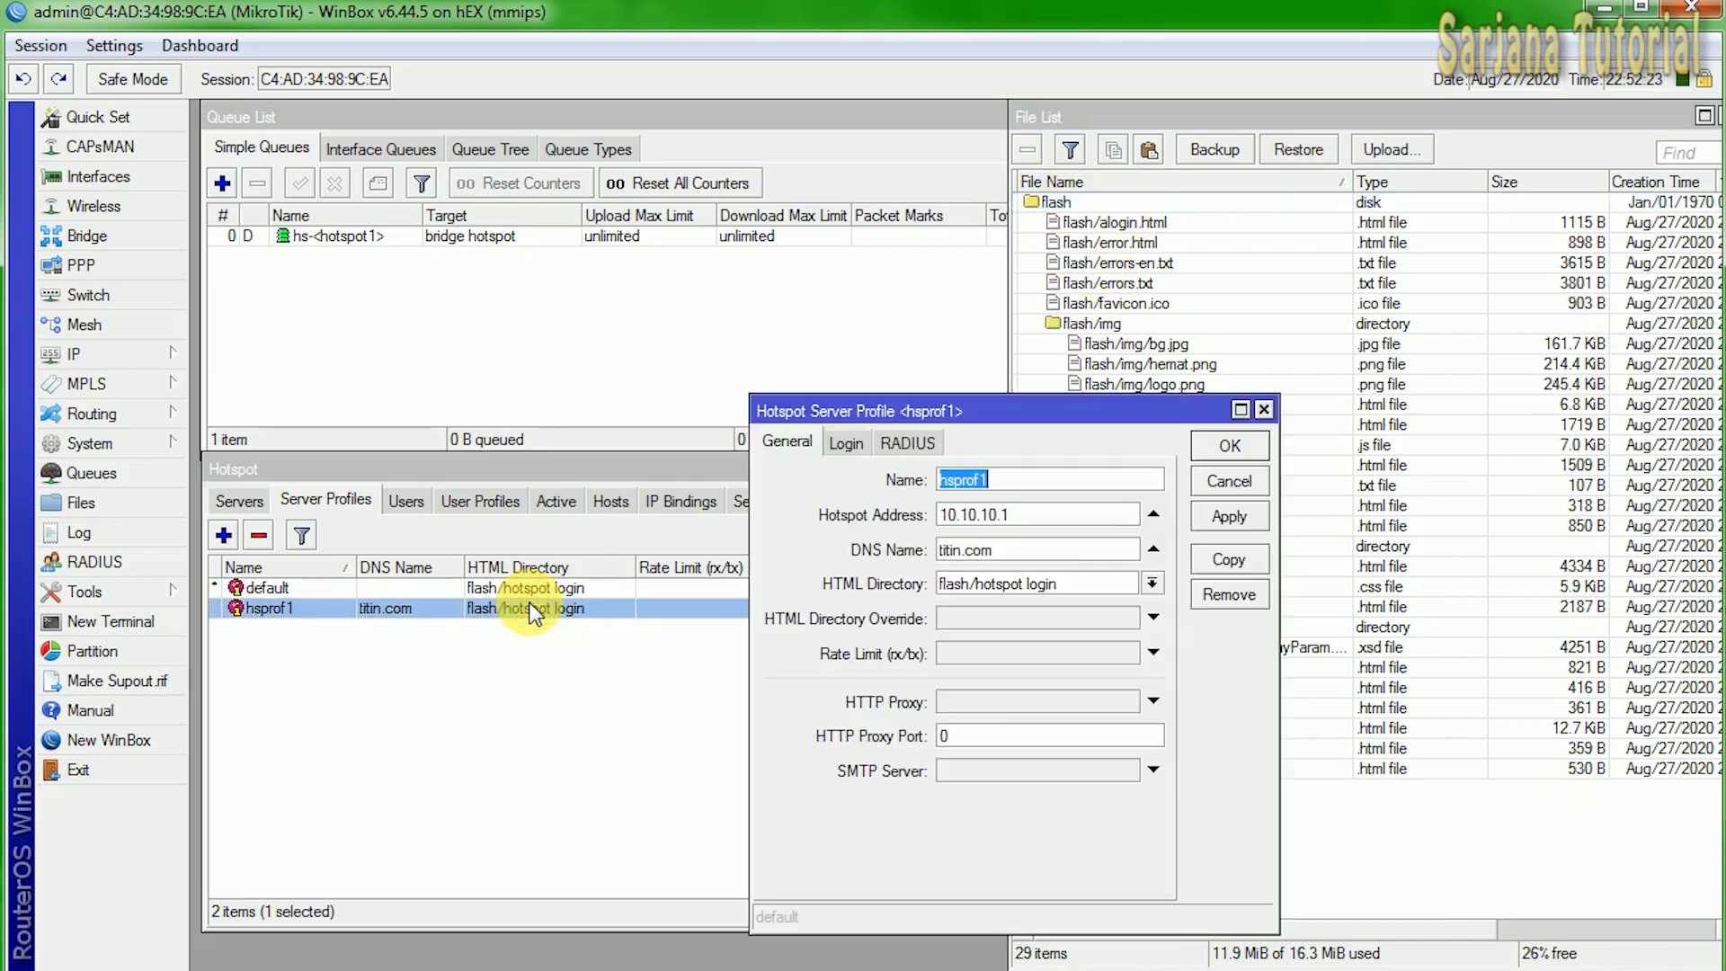
left_click(849, 442)
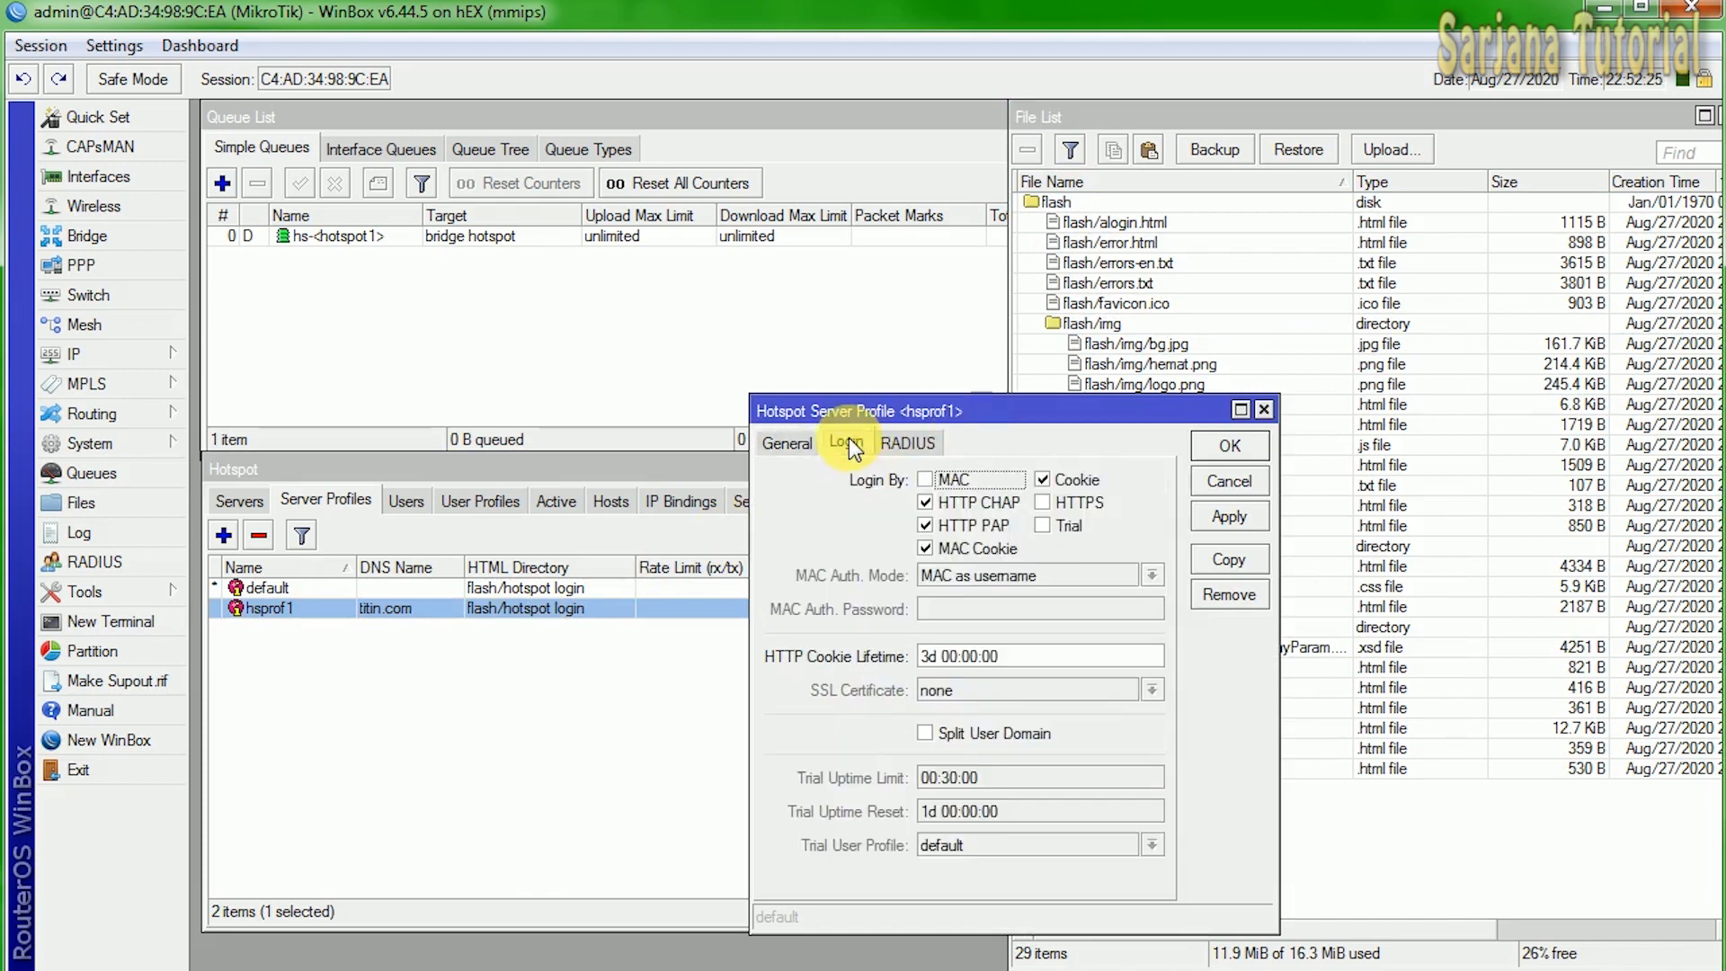
left_click(784, 441)
left_click(1150, 583)
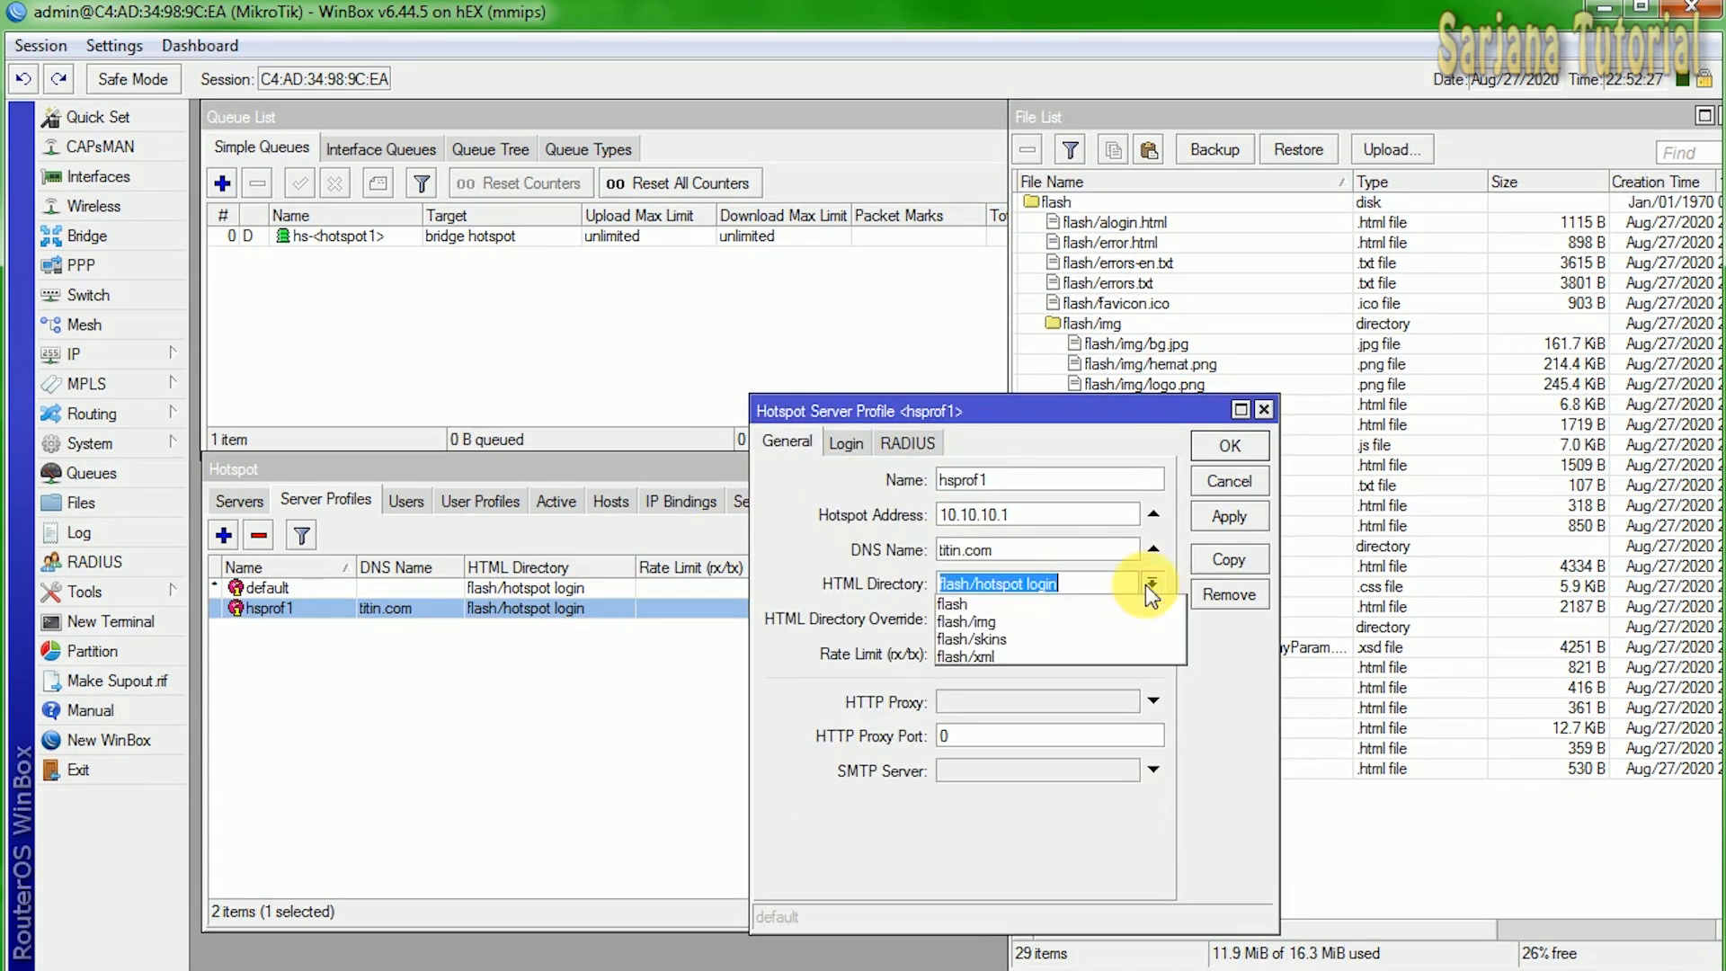
left_click(1051, 612)
left_click(1229, 446)
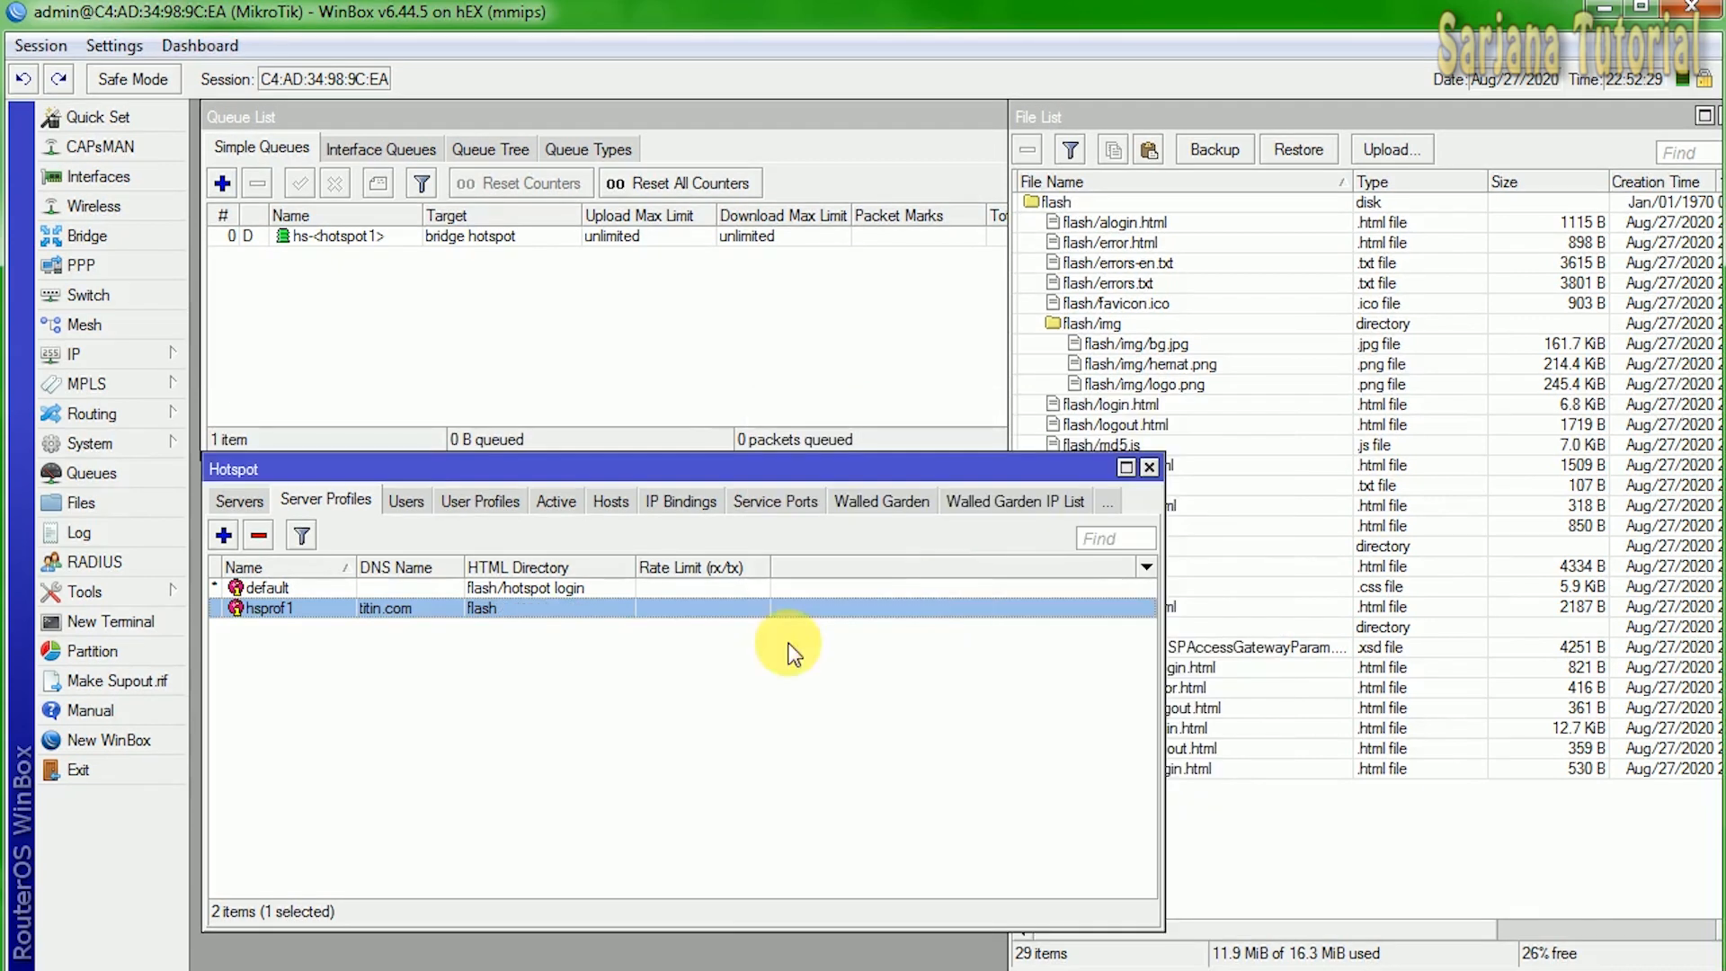
Set the default profile's HTML directory to flash and save it.
double_click(568, 587)
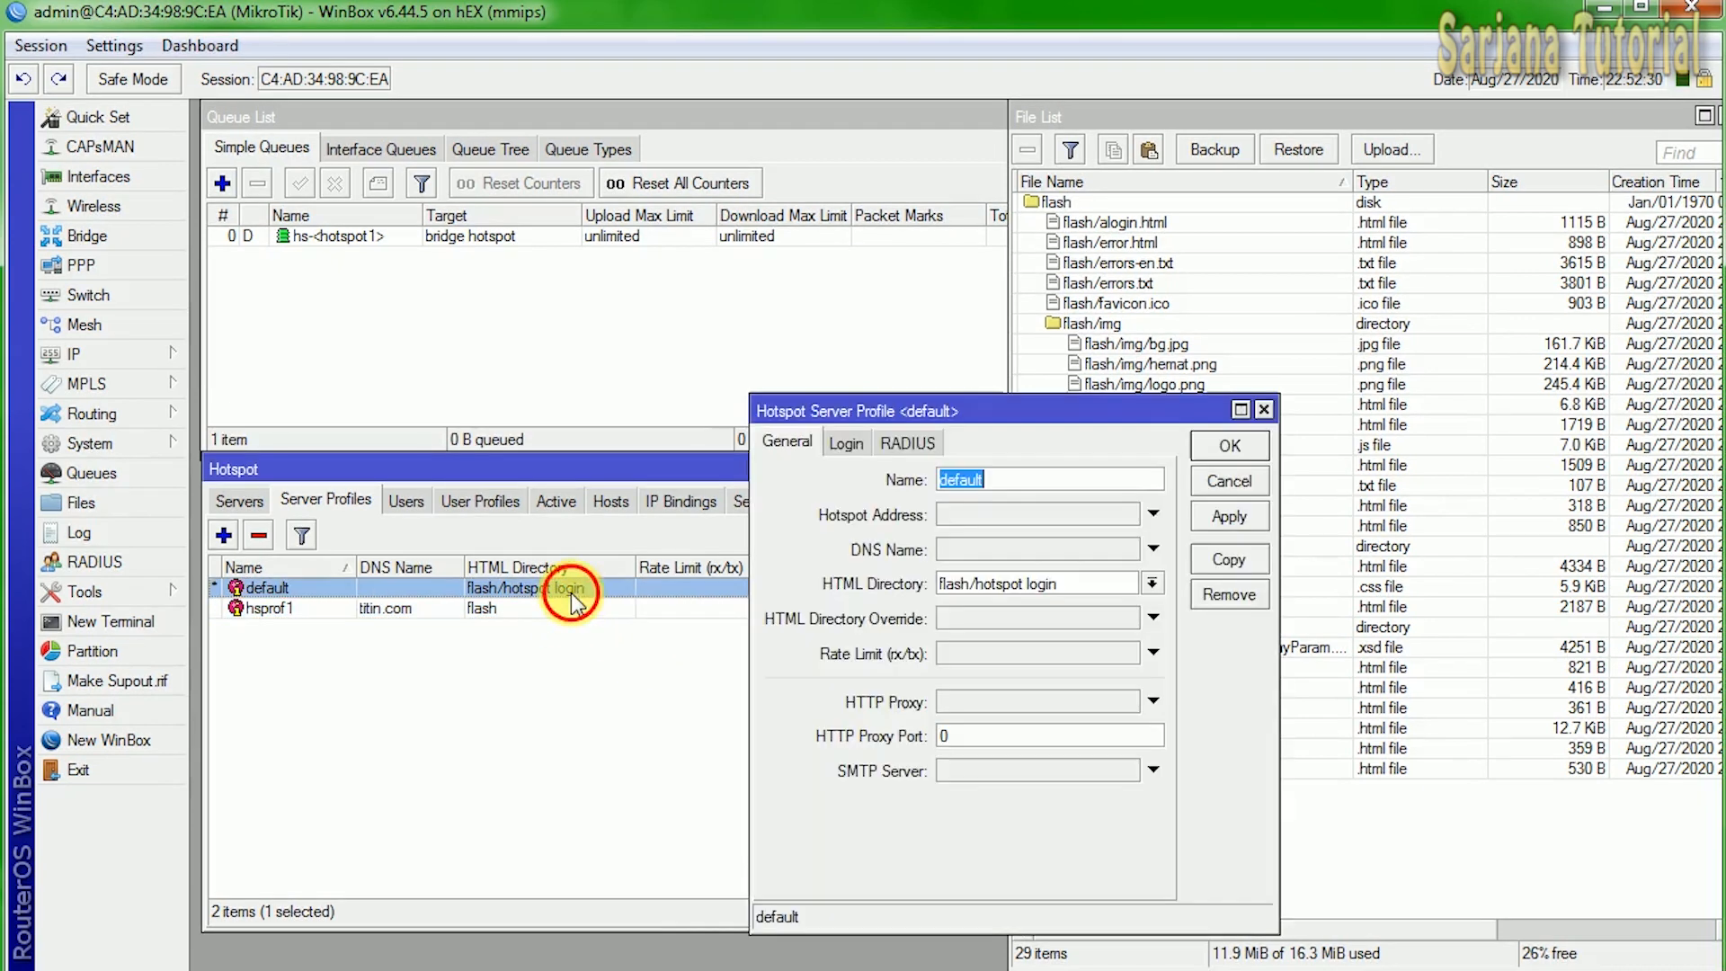
left_click(1153, 584)
left_click(1027, 605)
left_click(1228, 445)
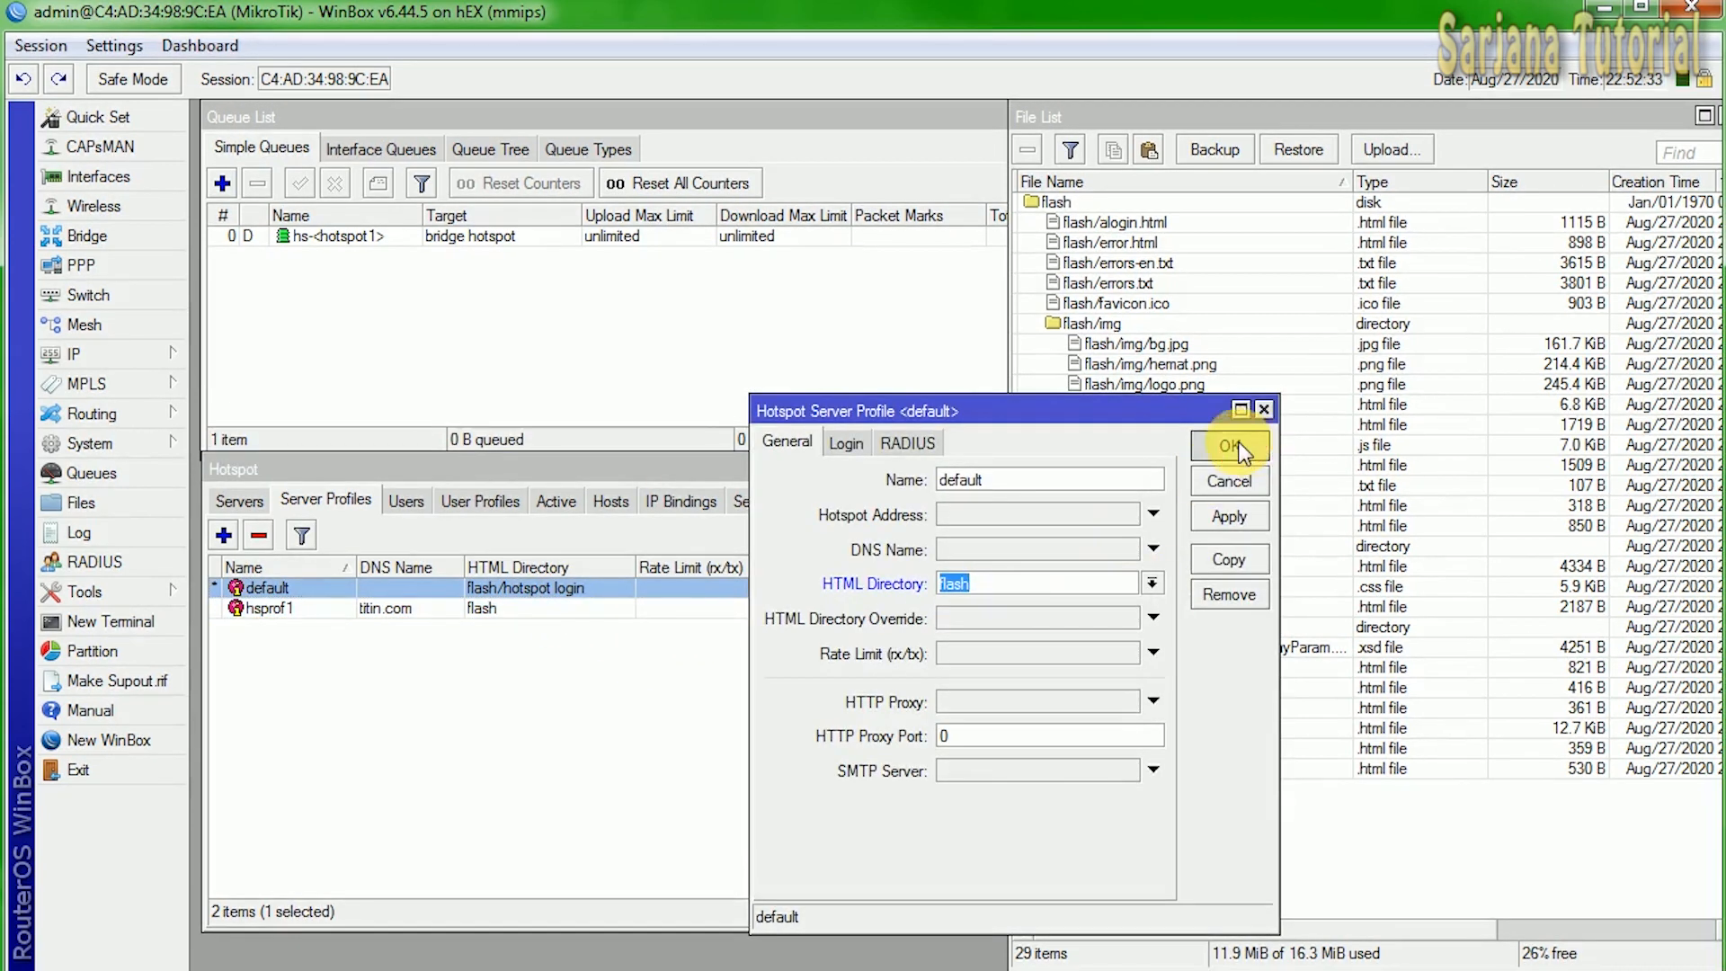
left_click_drag(1247, 107, 1219, 110)
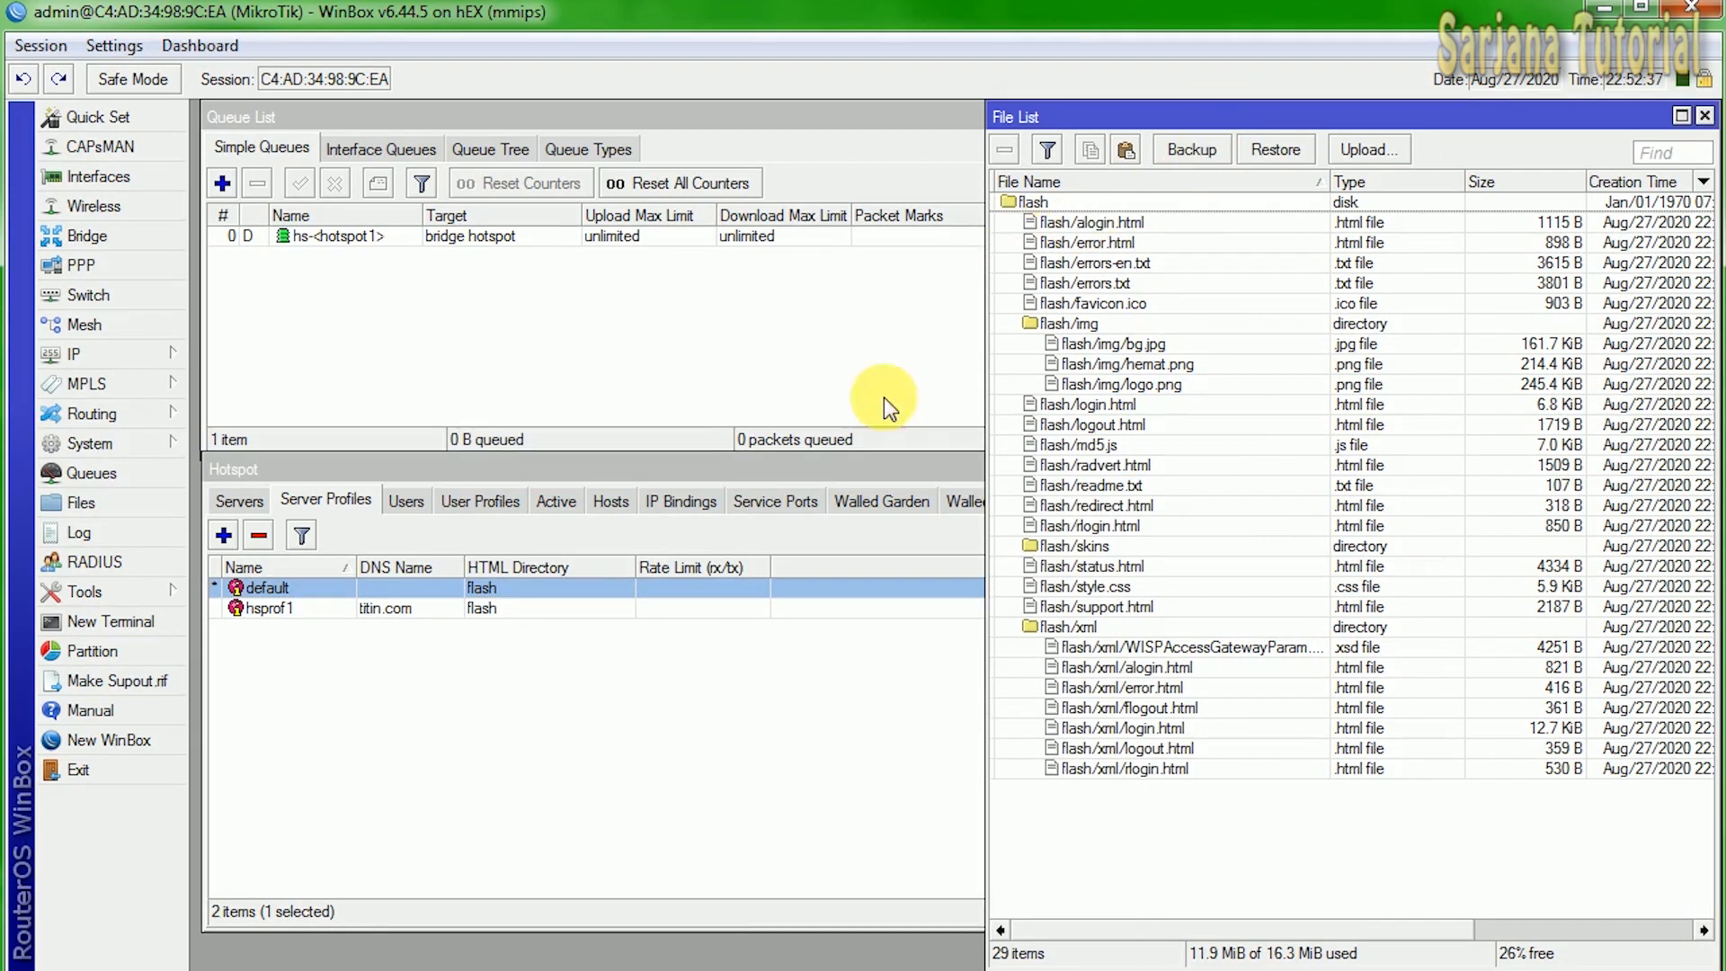
left_click(1044, 200)
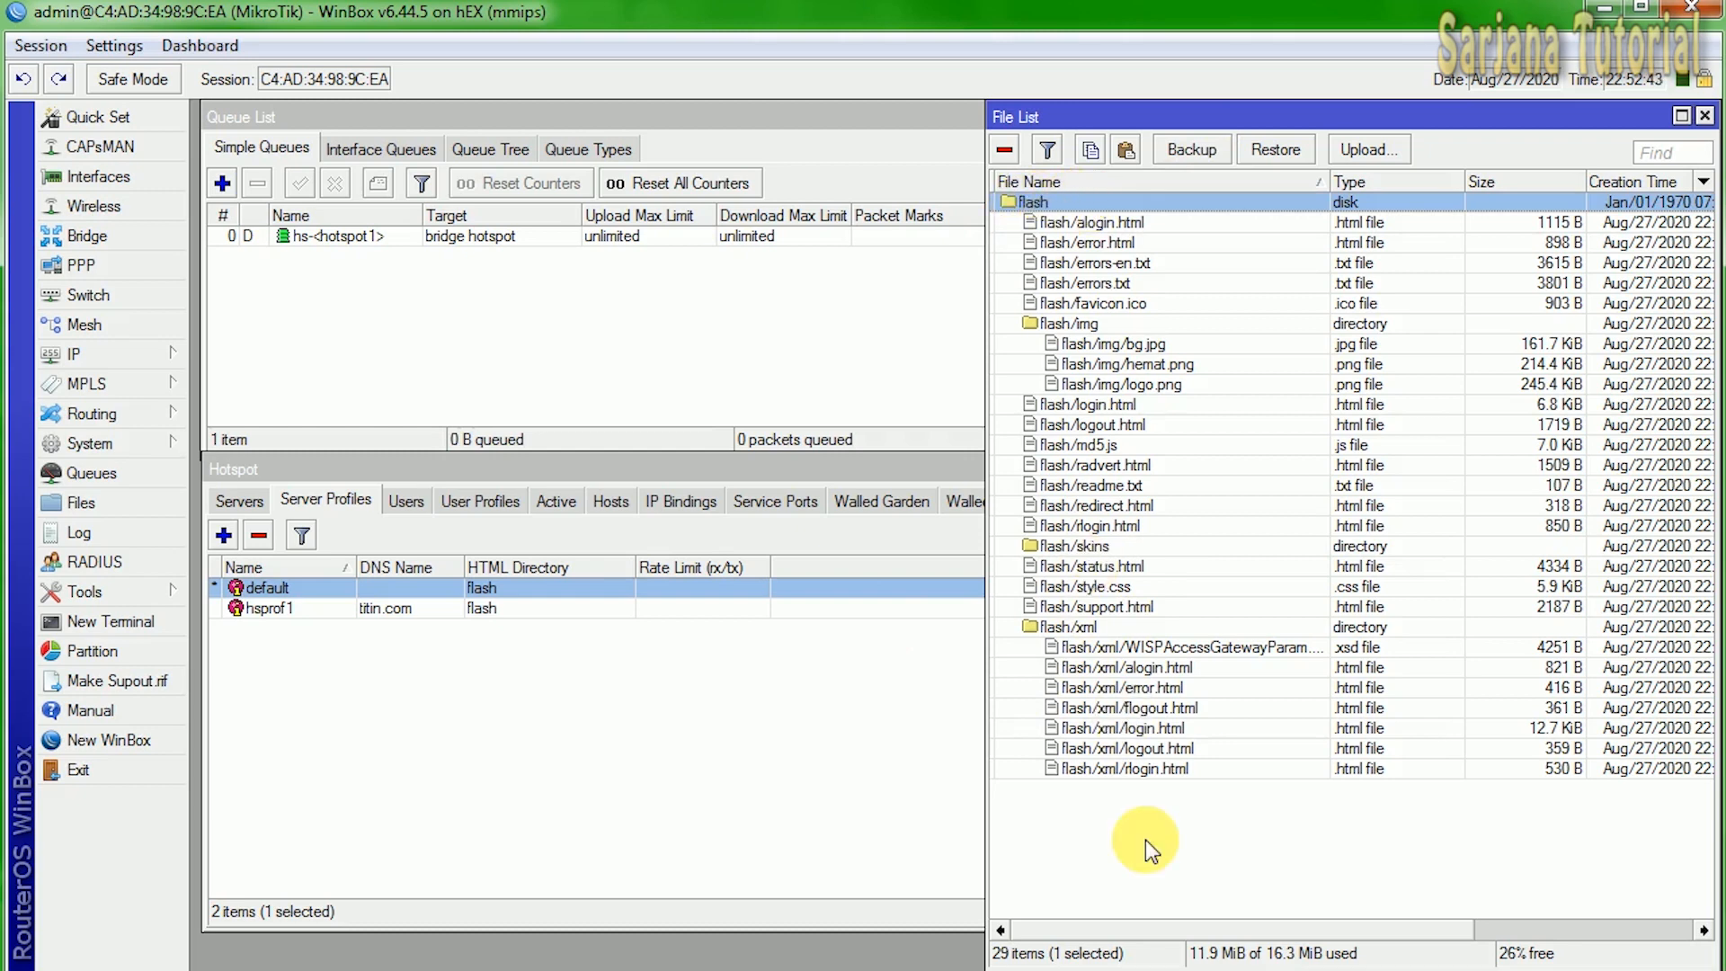
left_click_drag(1075, 115, 1055, 115)
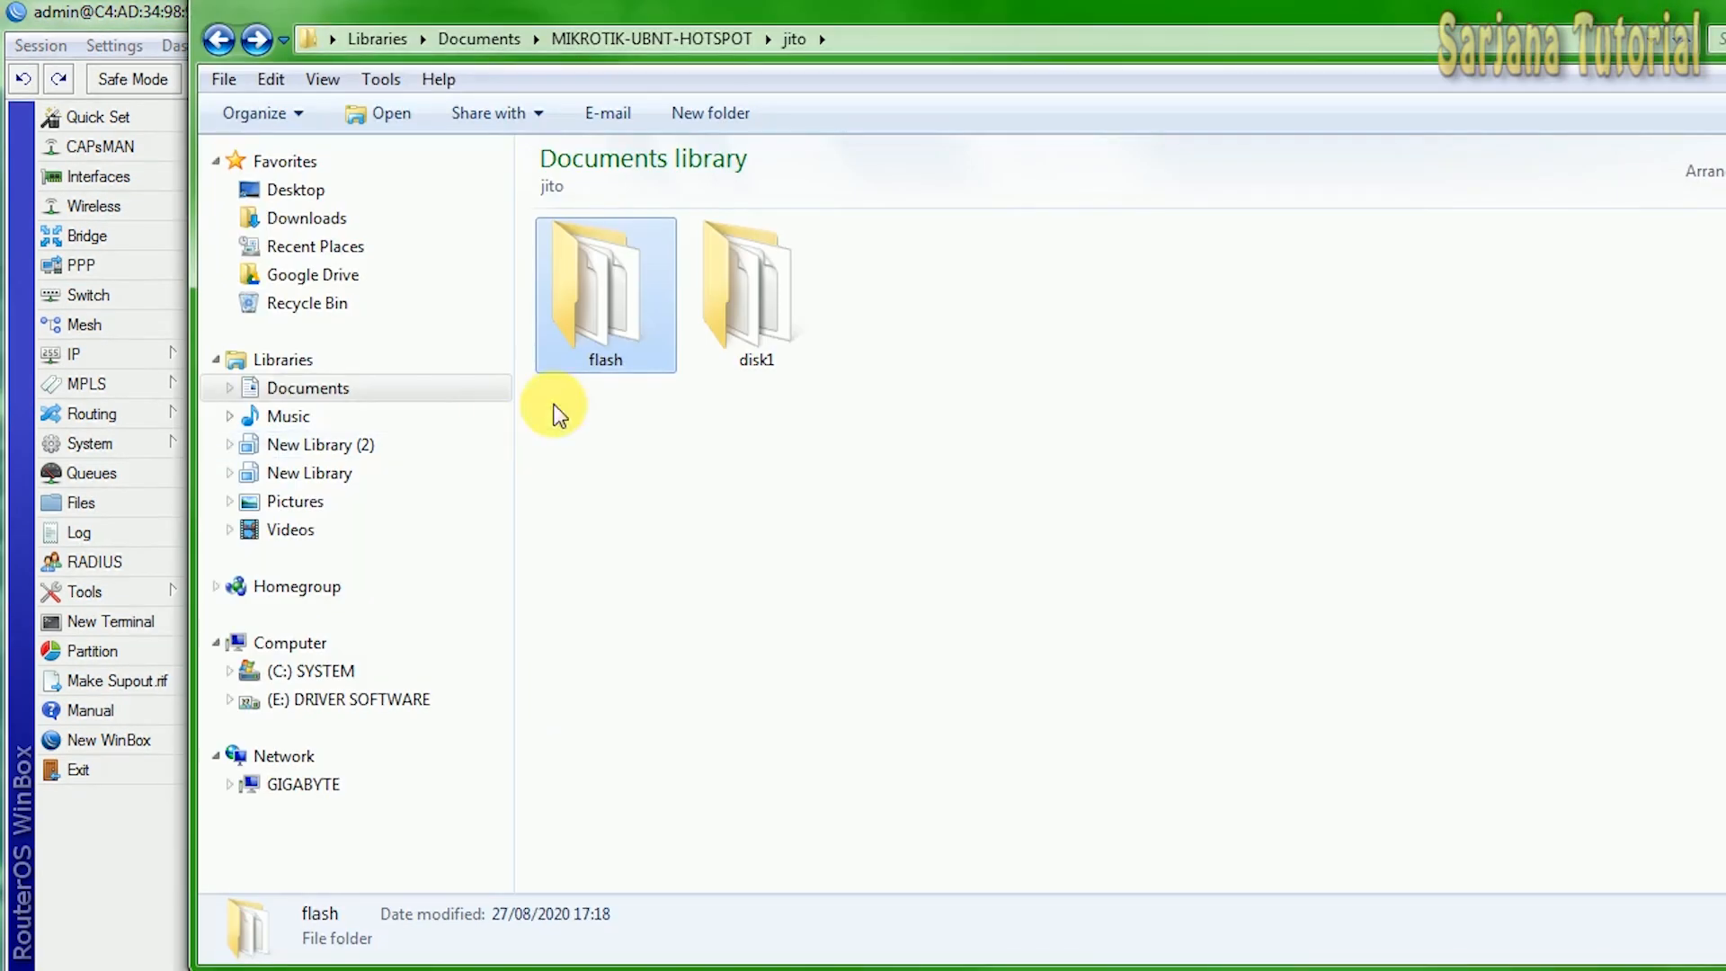
left_click(613, 330)
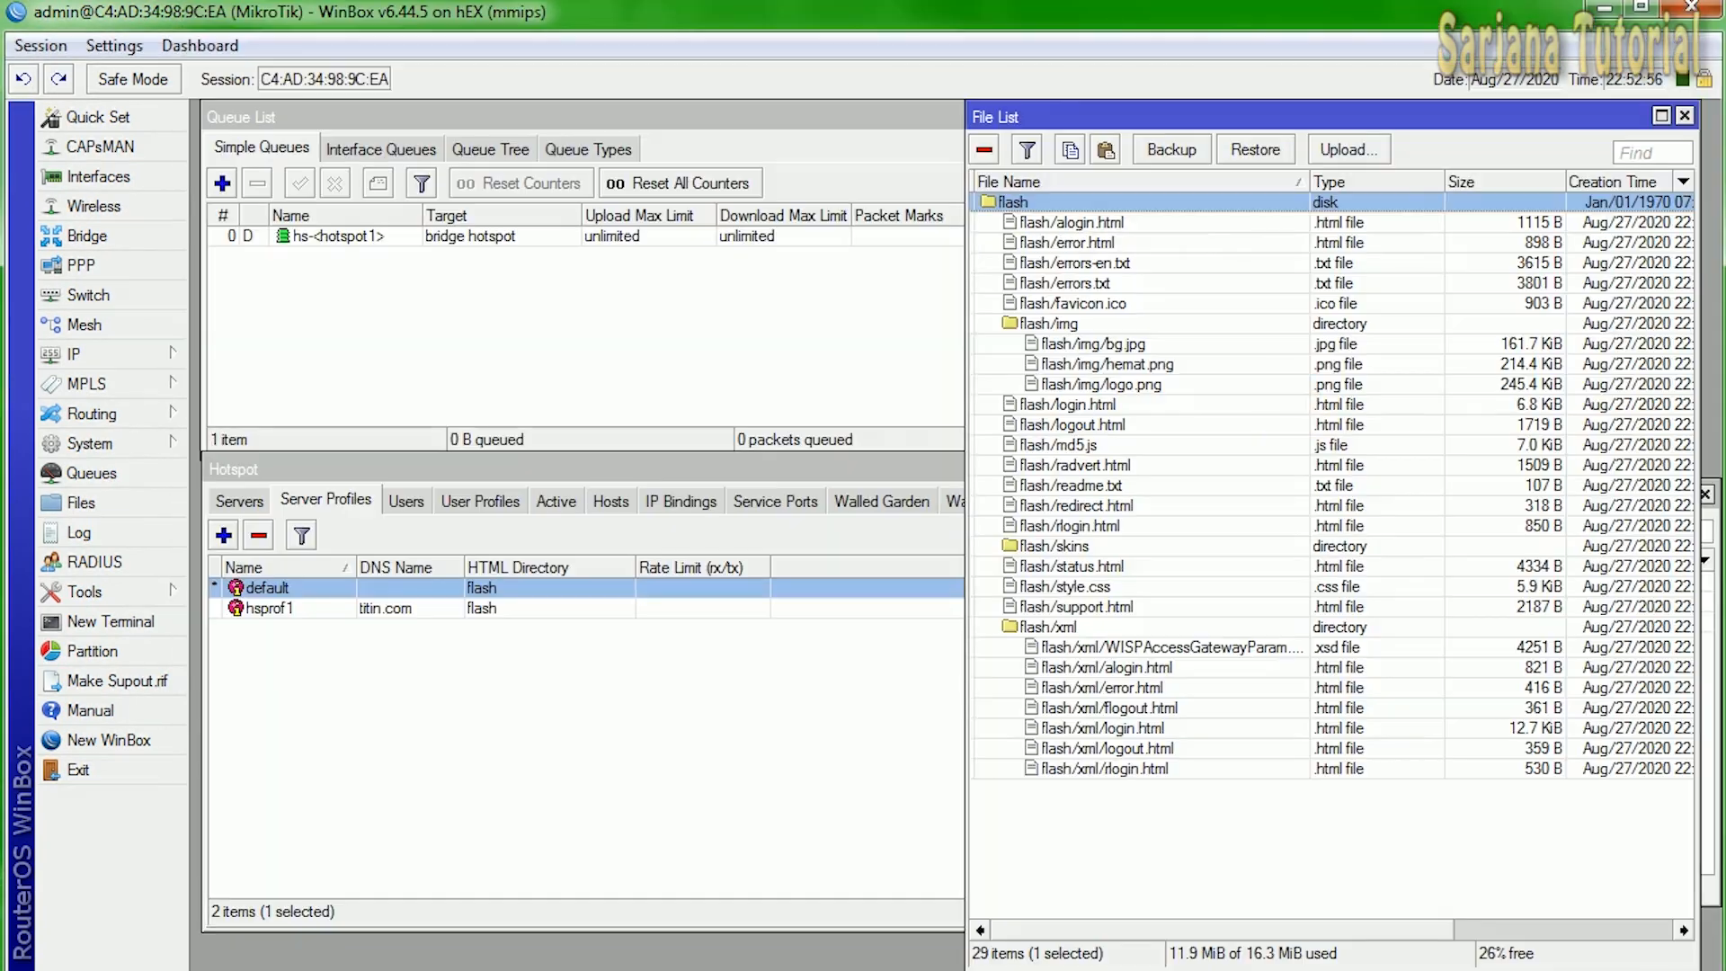
left_click_drag(1076, 112, 995, 112)
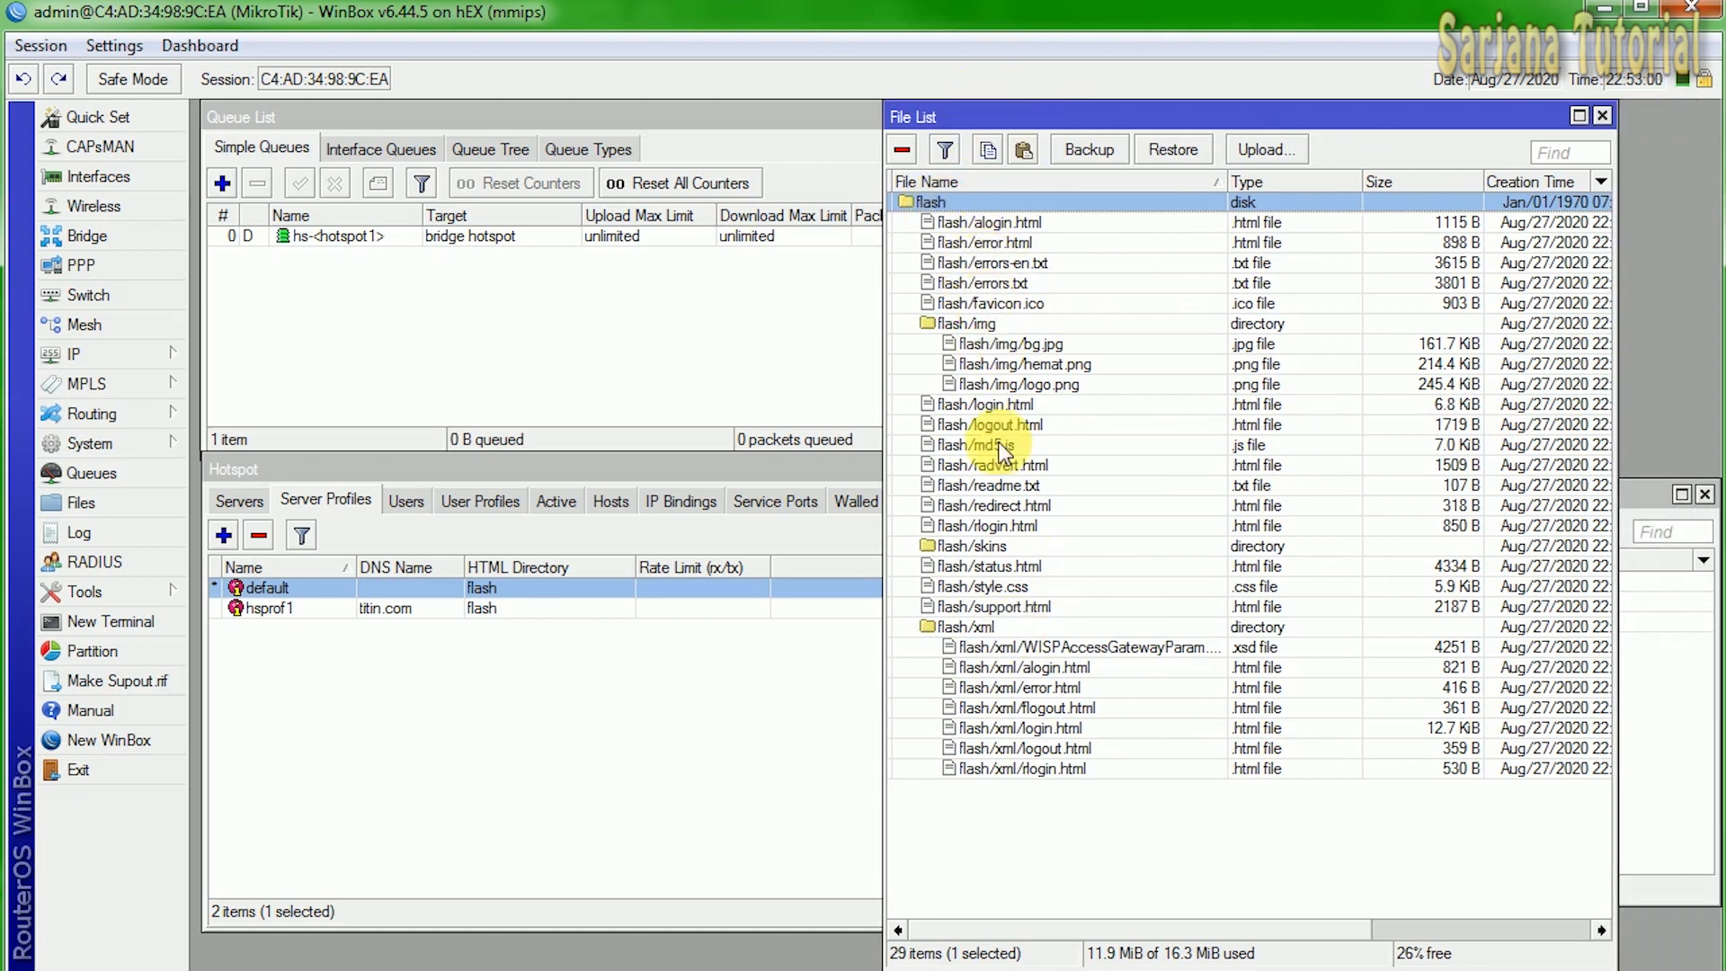
left_click(986, 227)
left_click(936, 203)
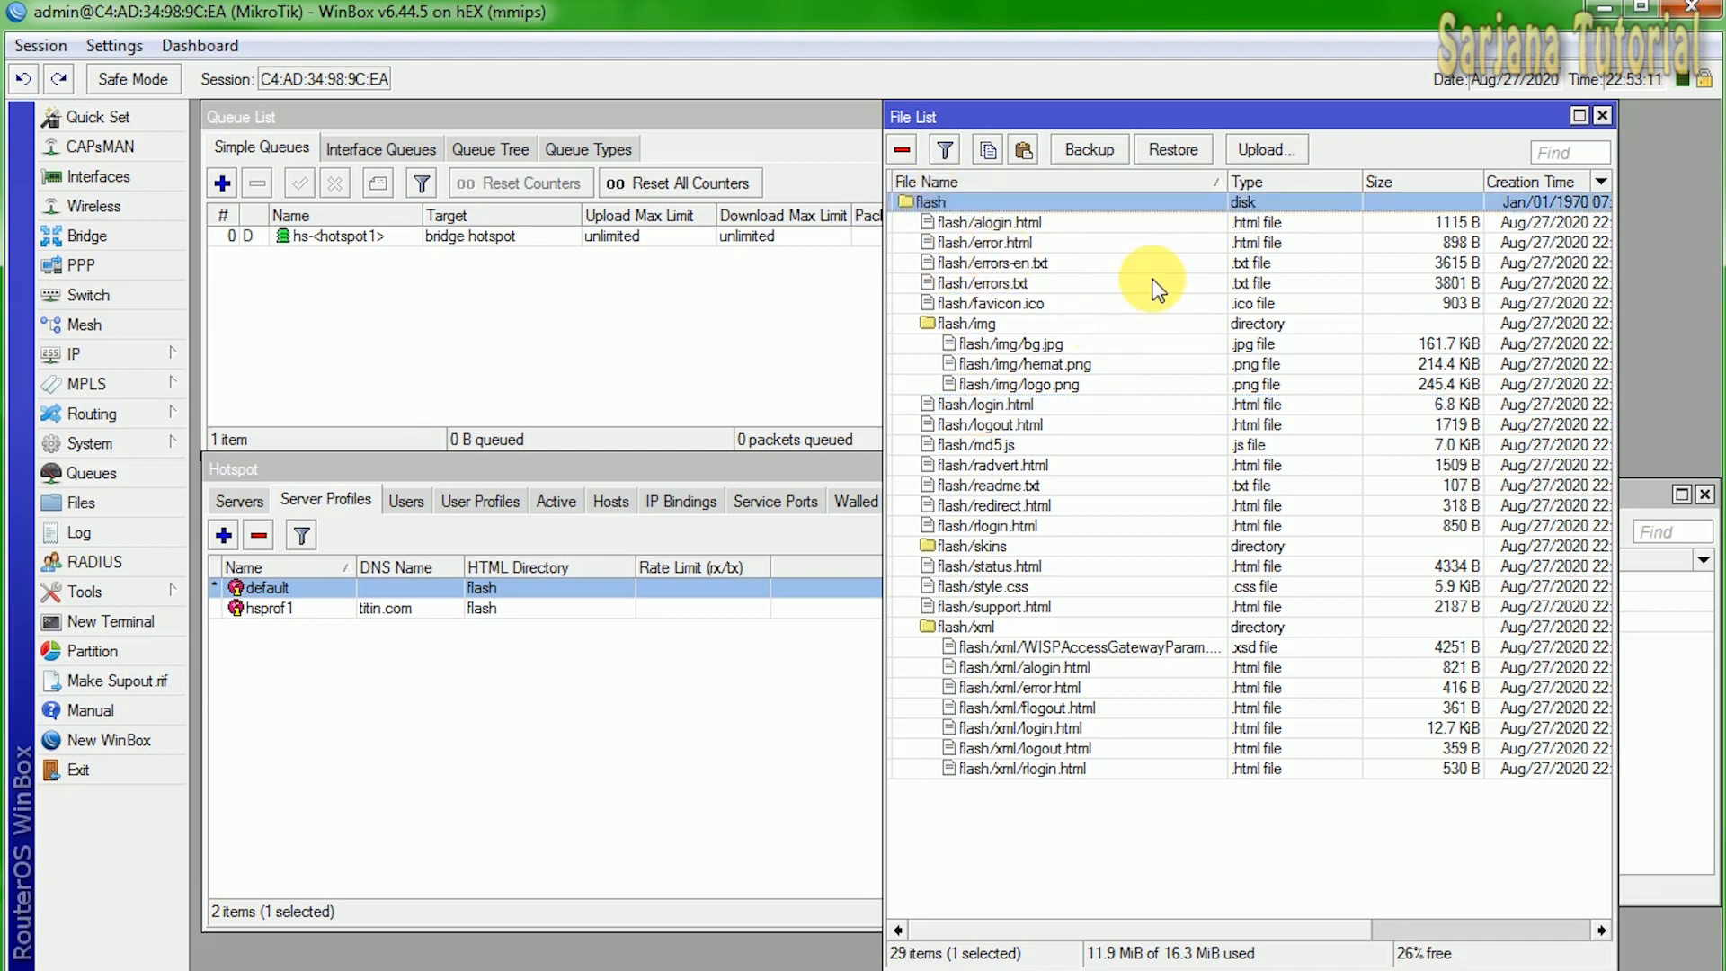
left_click(1055, 343)
left_click(1027, 220)
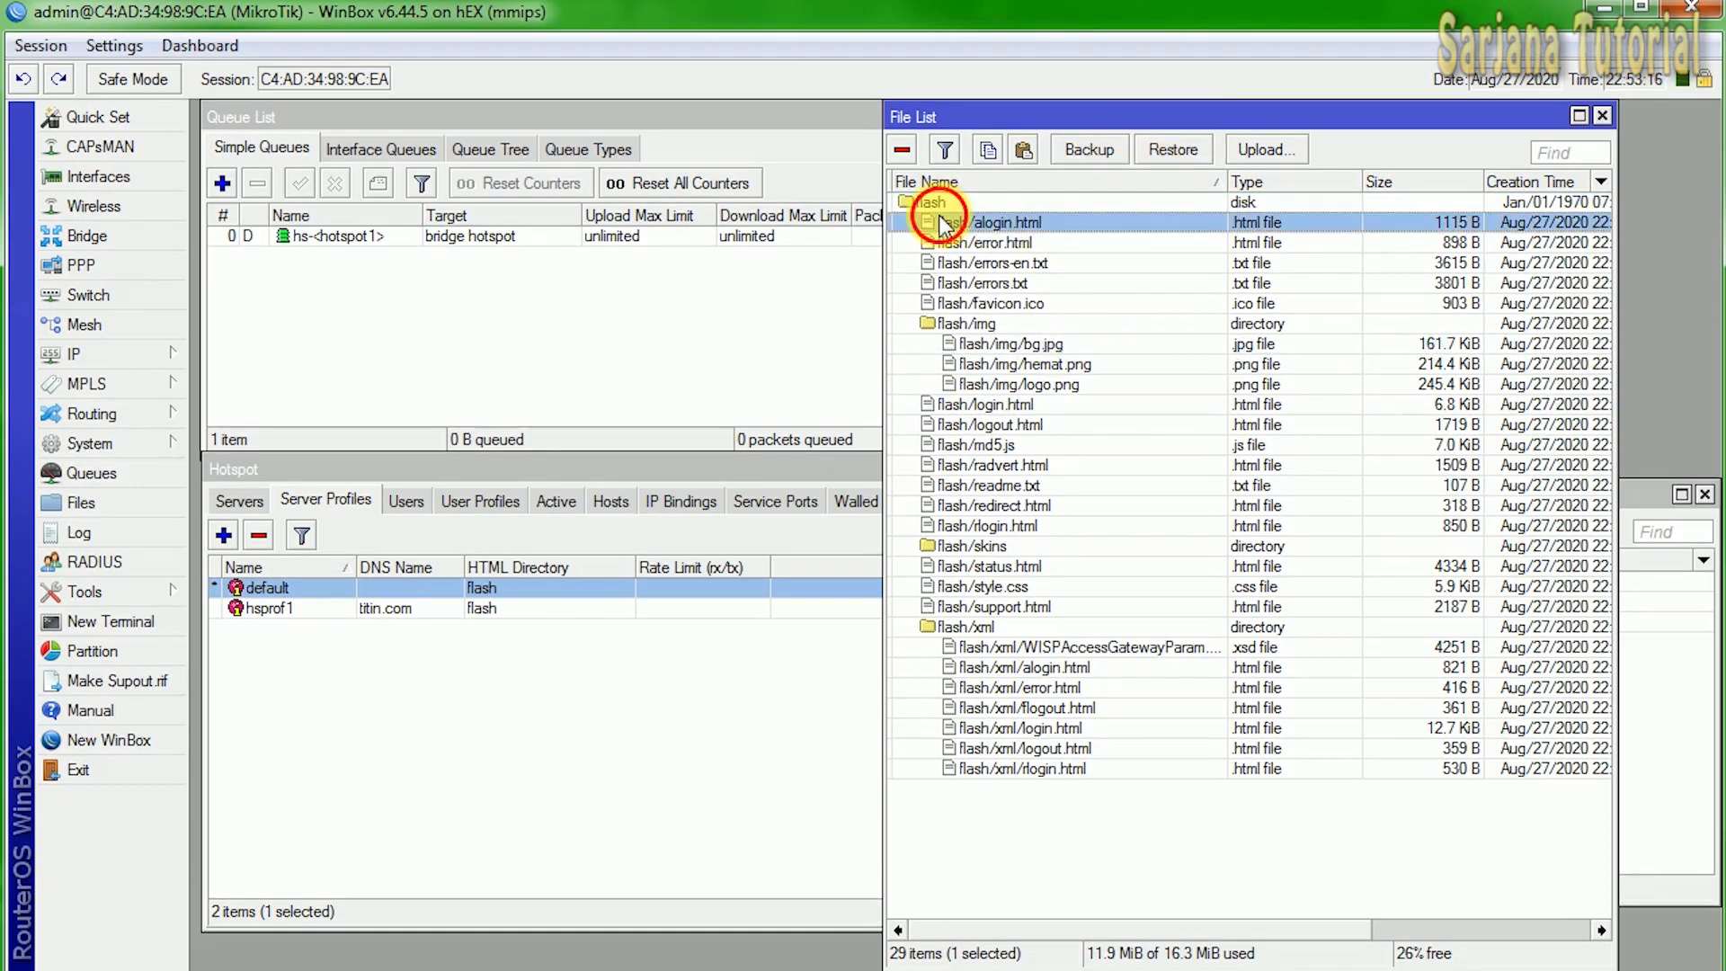
left_click(940, 203)
left_click(762, 604)
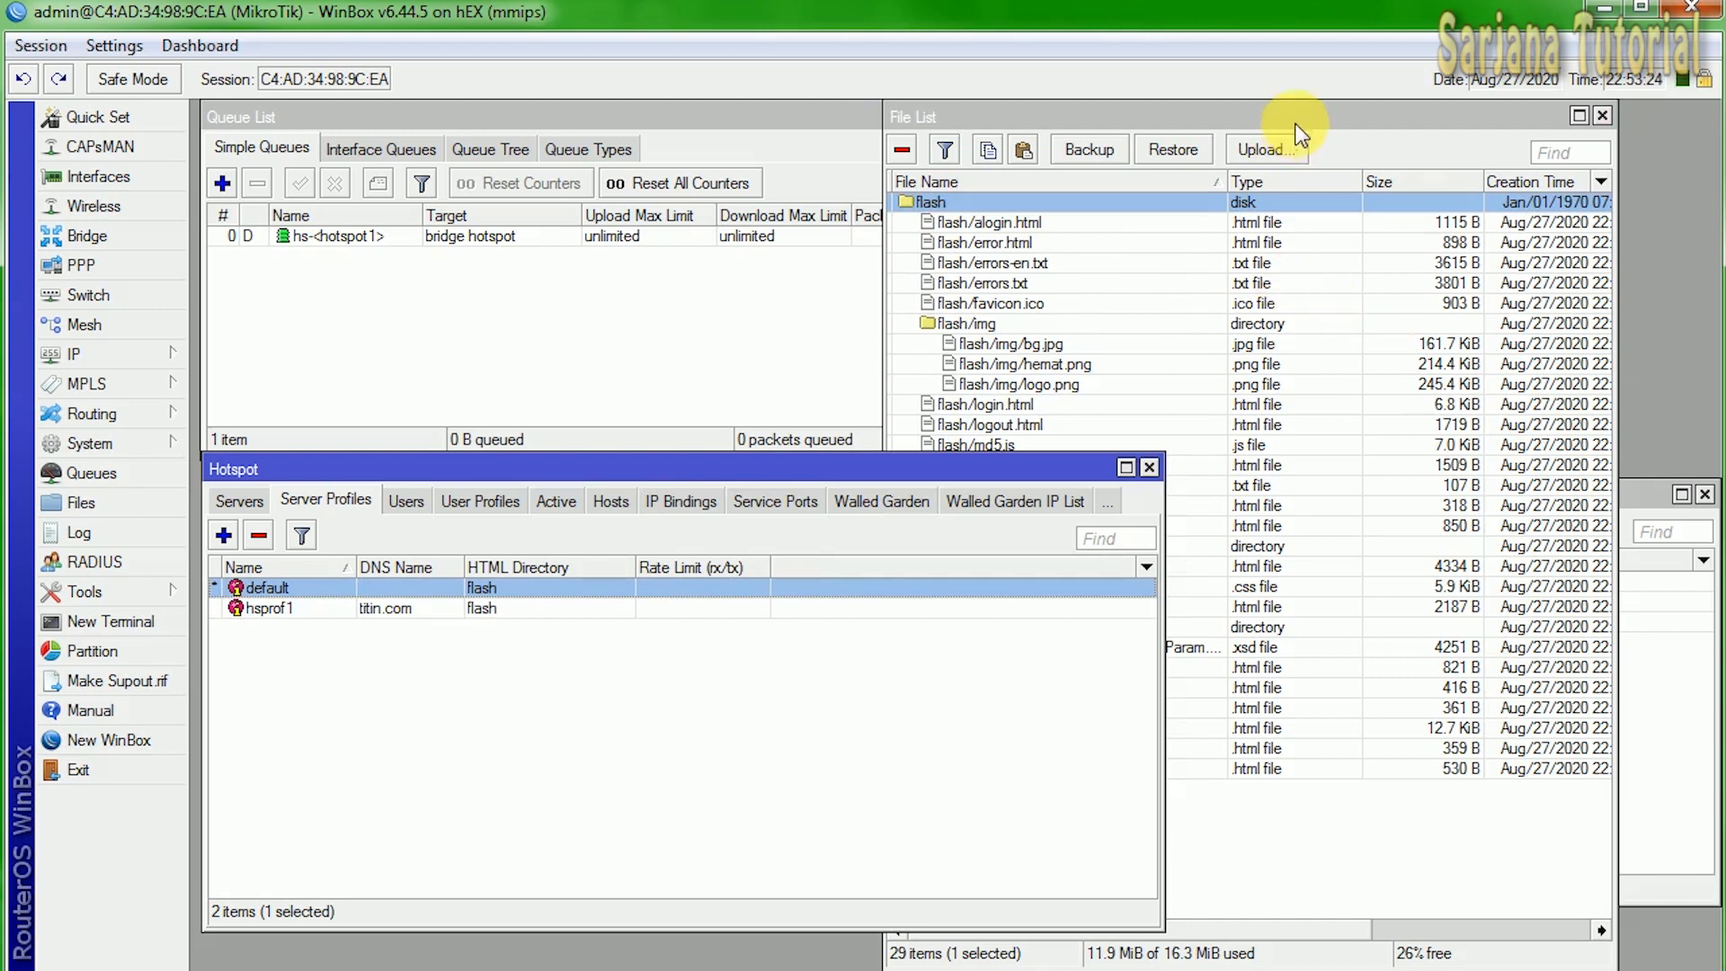
left_click_drag(1302, 116, 1323, 116)
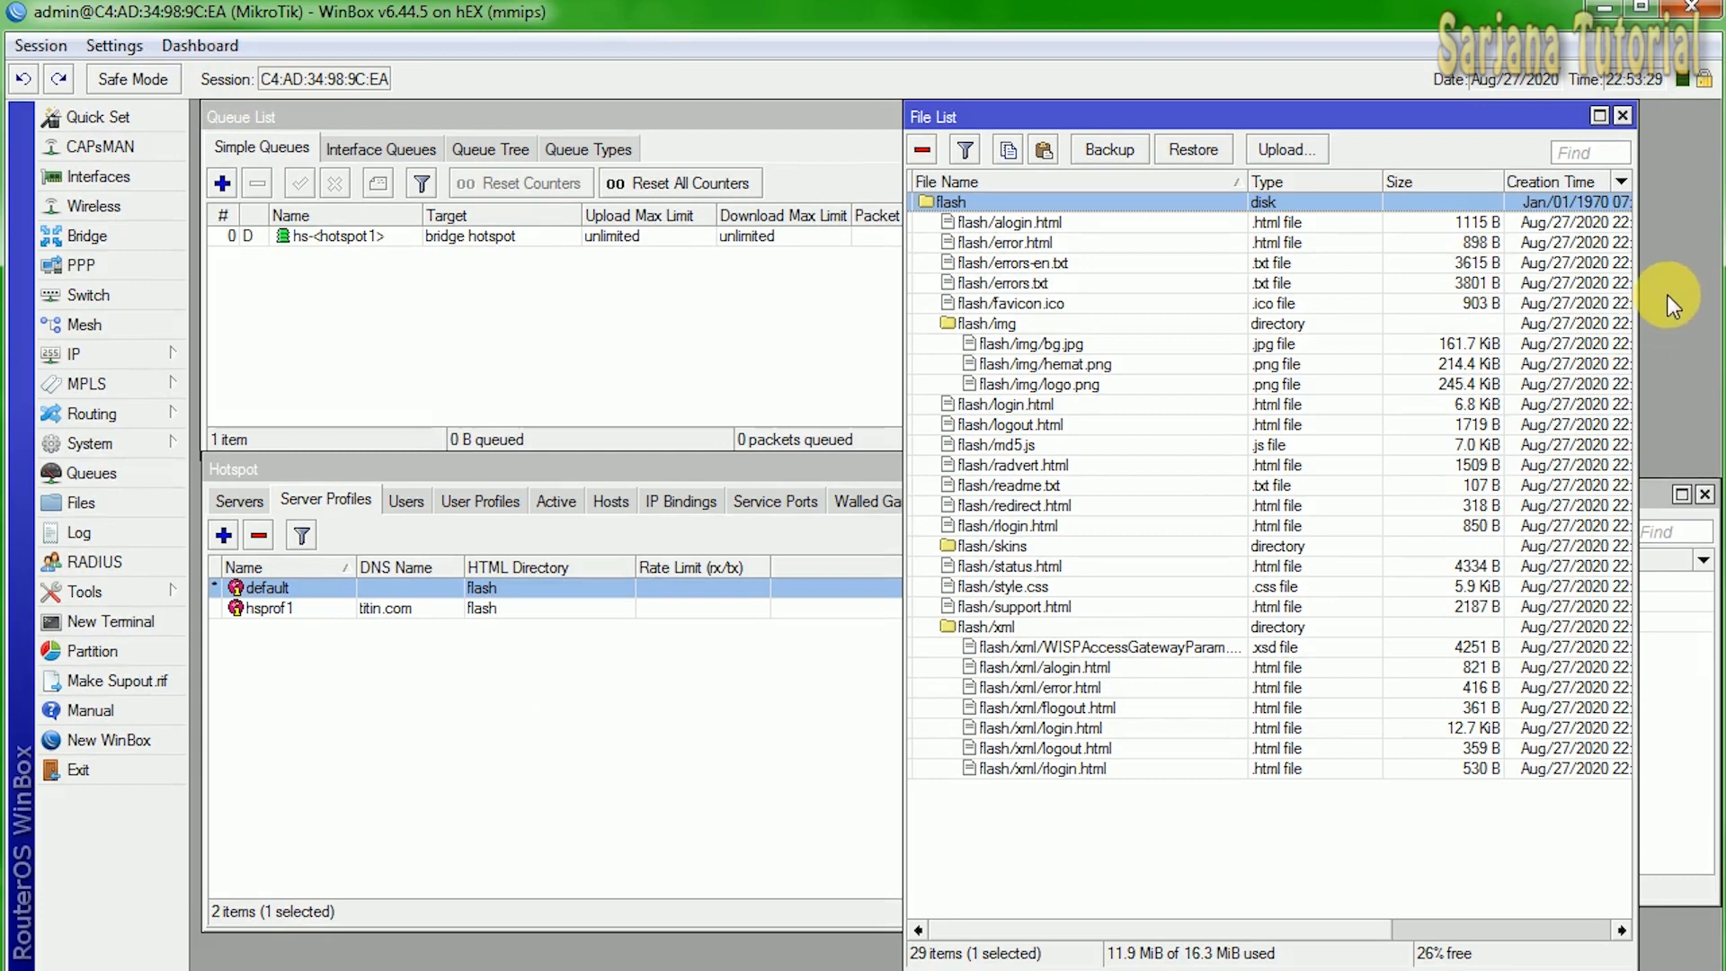
left_click_drag(905, 115, 1008, 115)
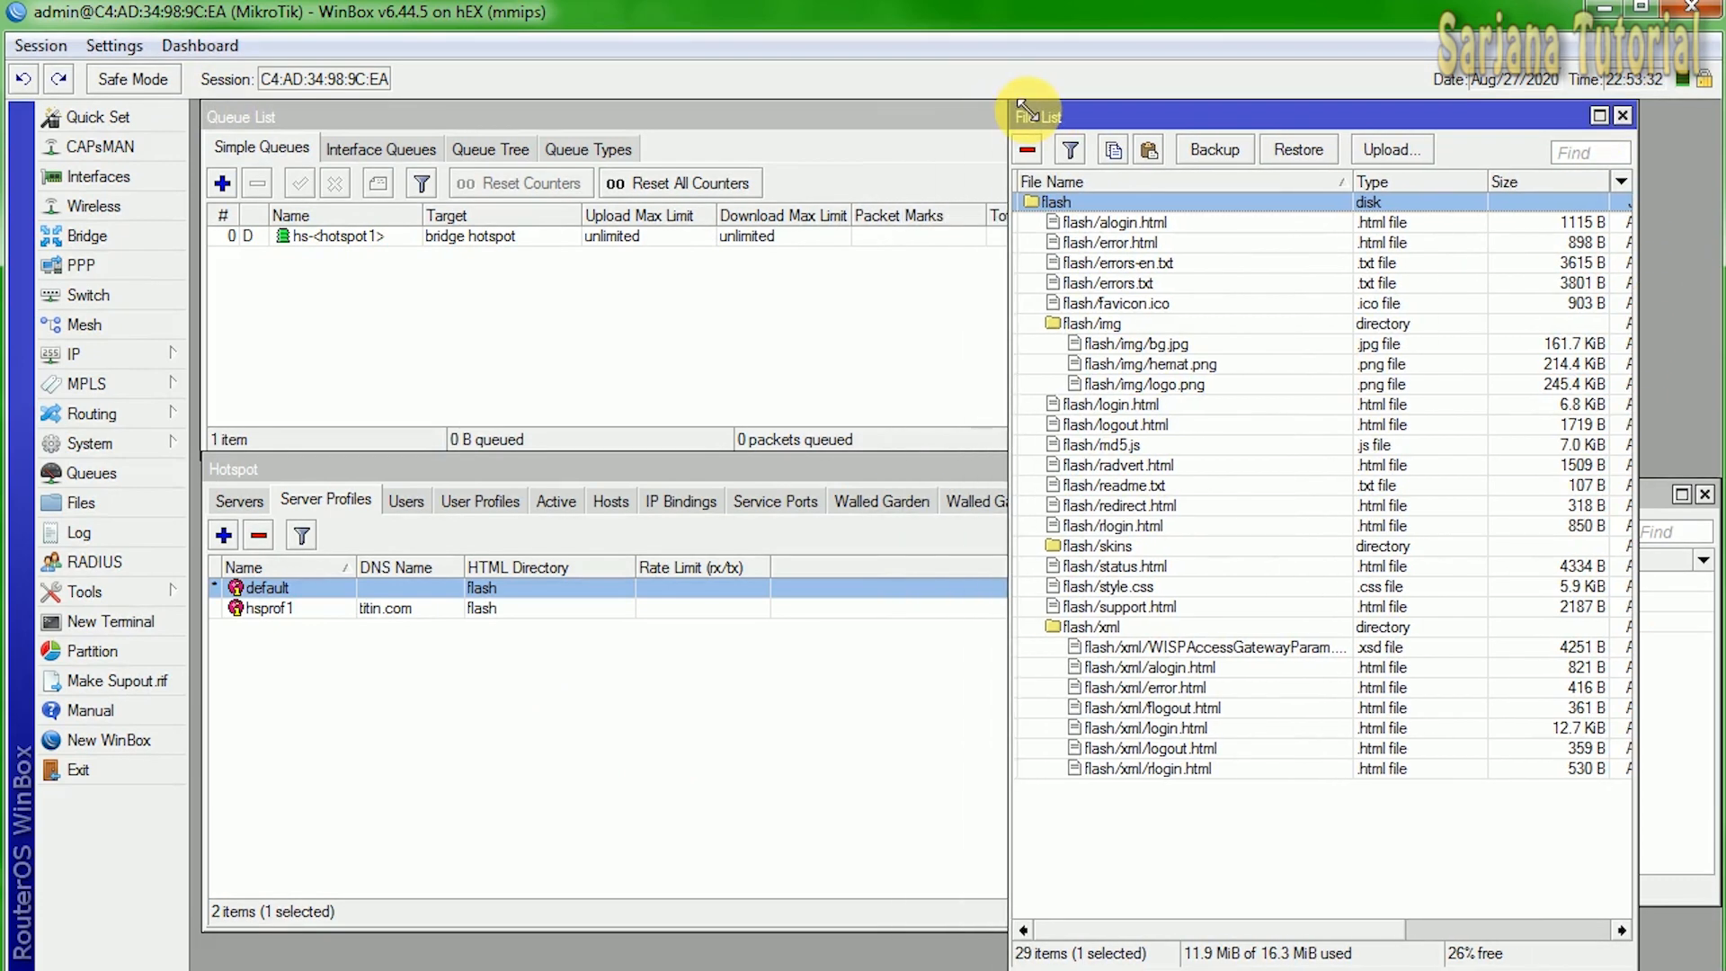
Open the router's User List from the System menu.
left_click(133, 352)
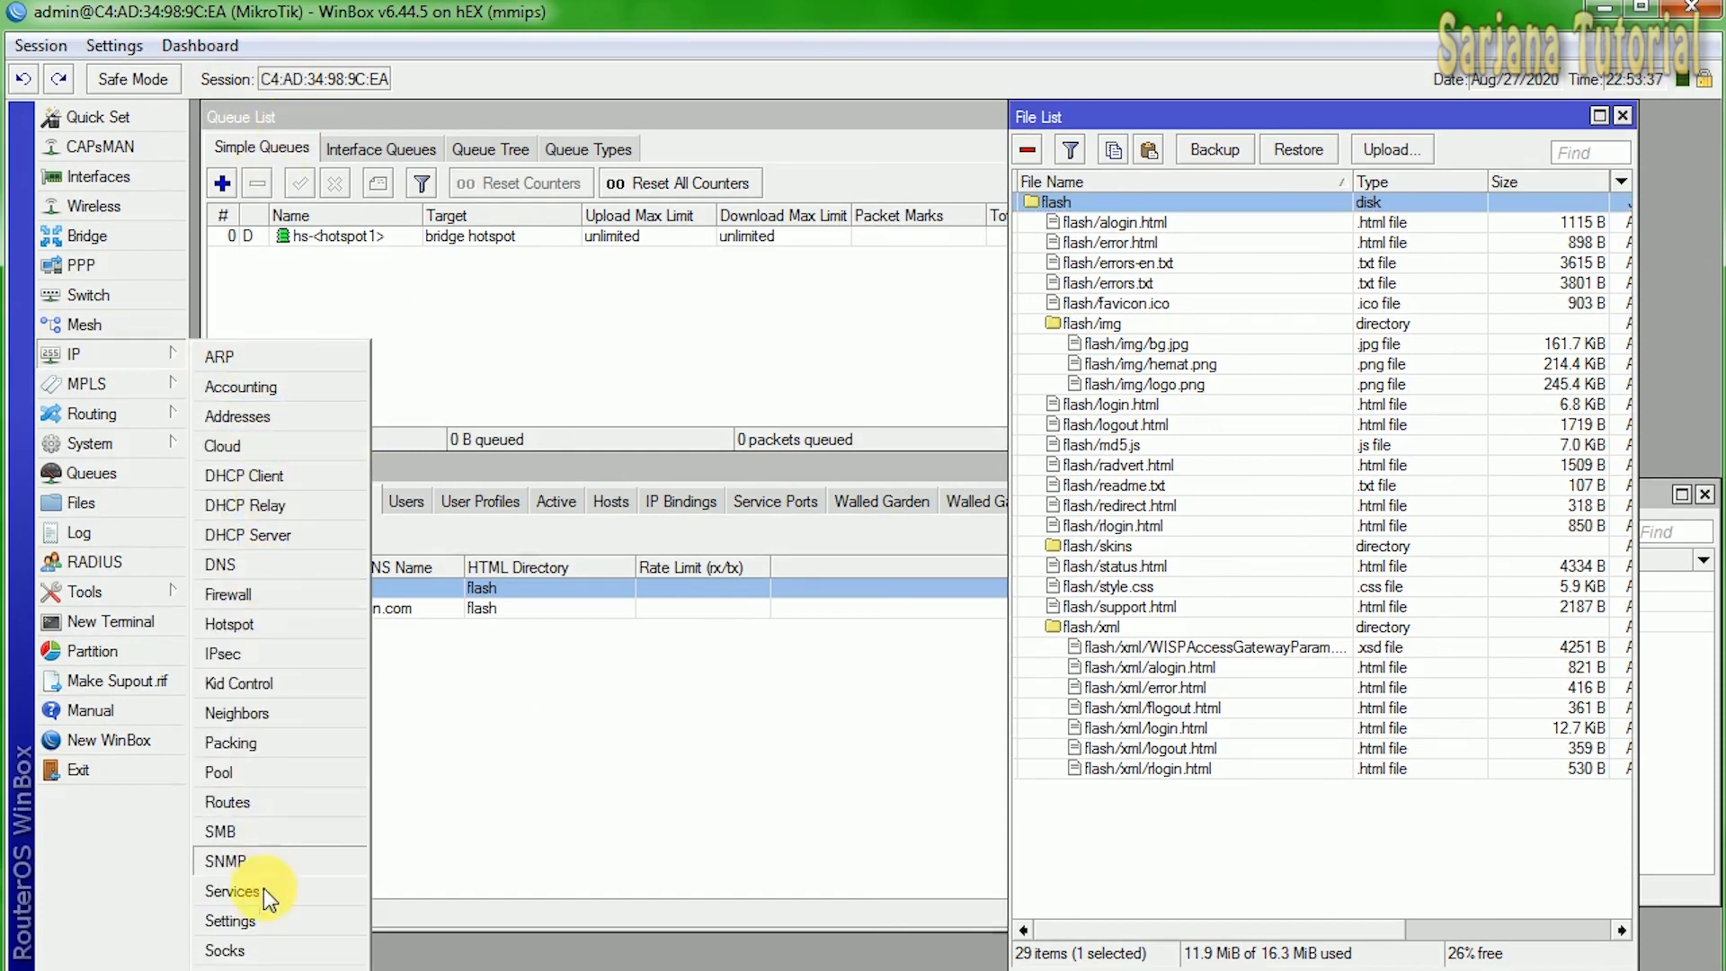
left_click(124, 454)
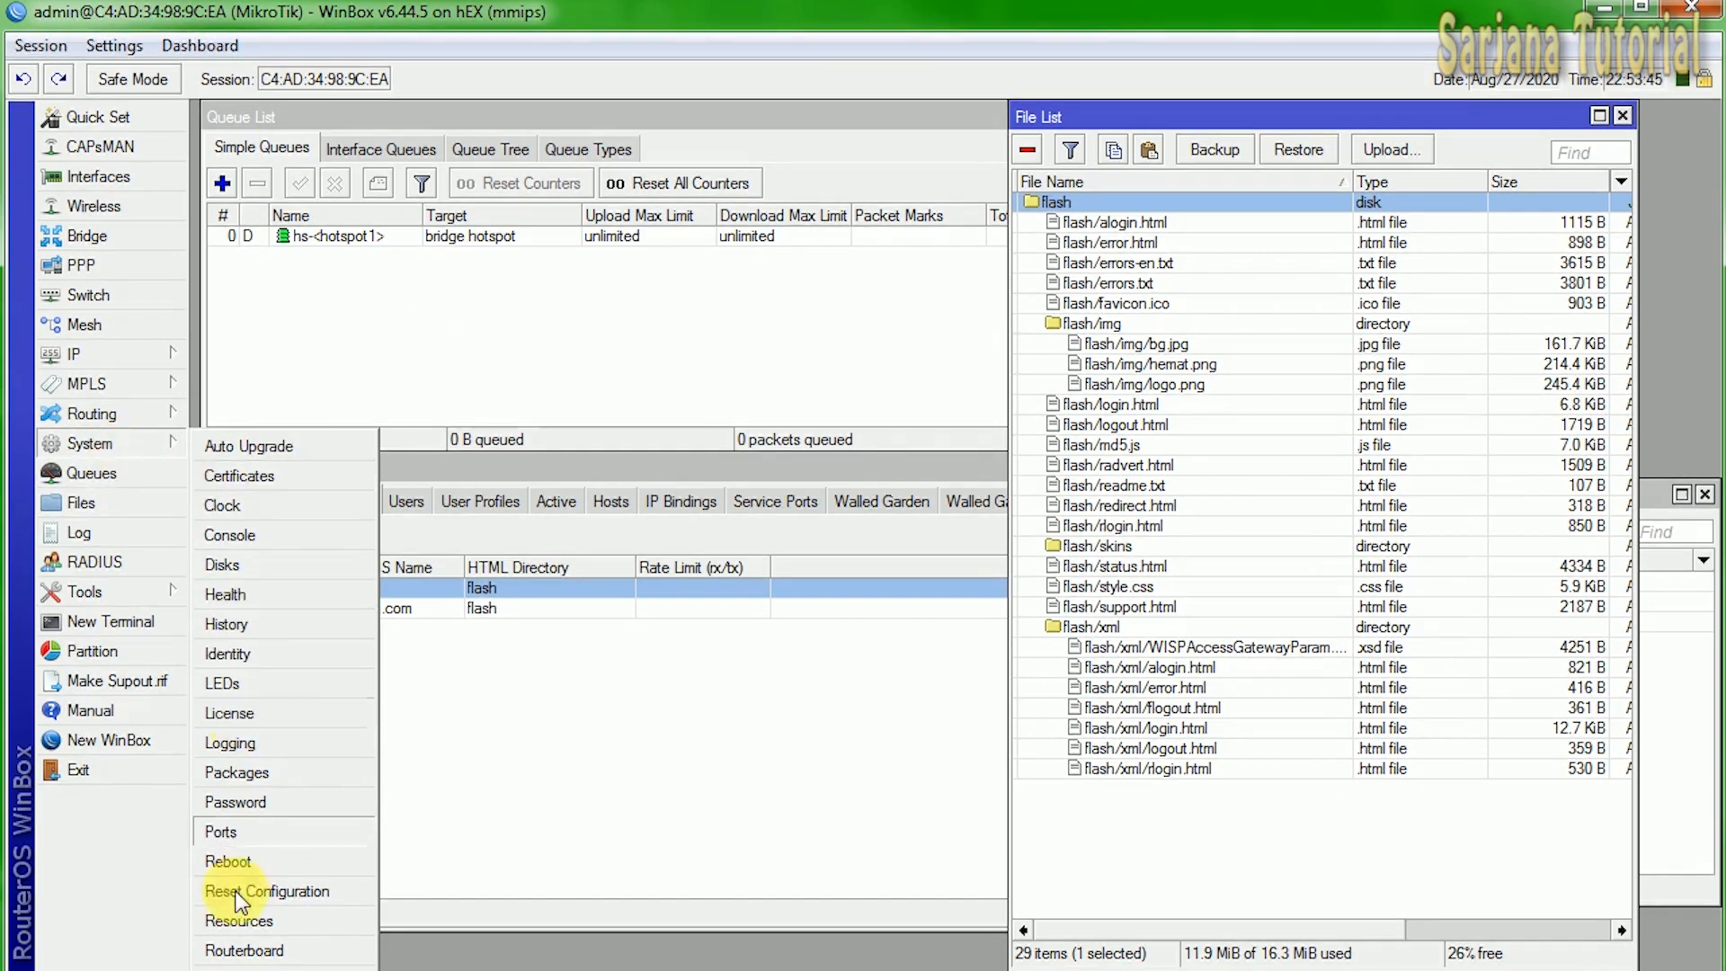
left_click(270, 970)
left_click_drag(1038, 382, 390, 277)
left_click(345, 392)
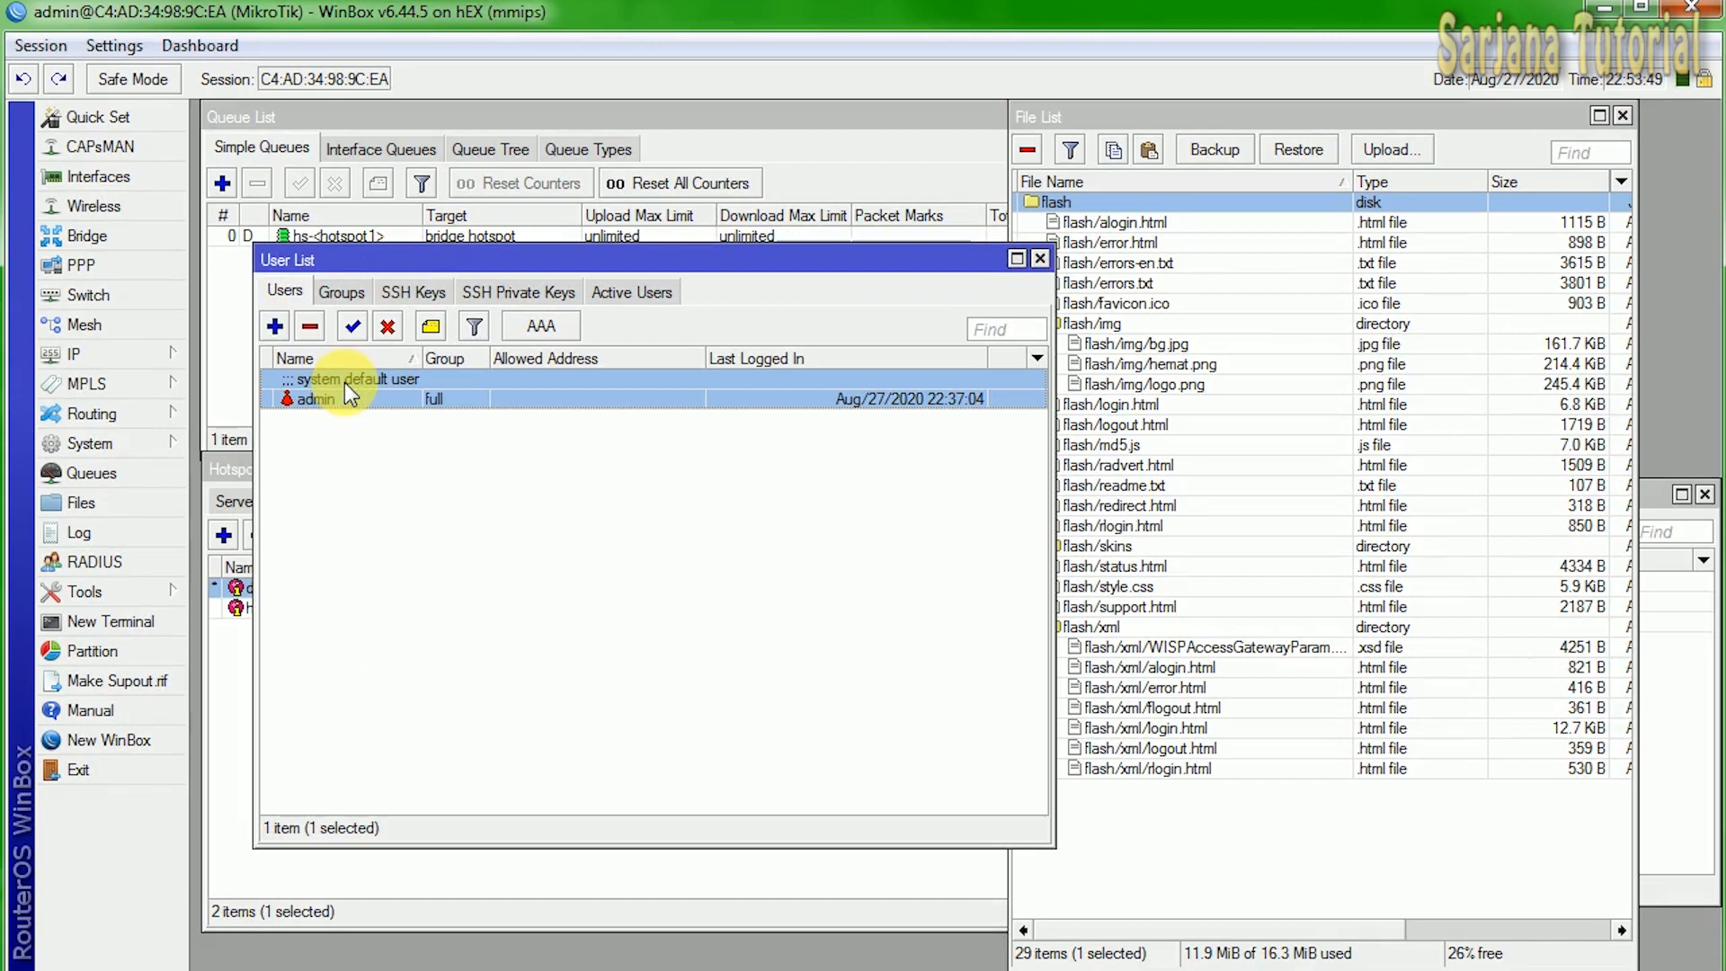
Add a new user named user1 in the full group, ready to enter its password.
left_click(275, 327)
left_click_drag(1228, 674, 821, 503)
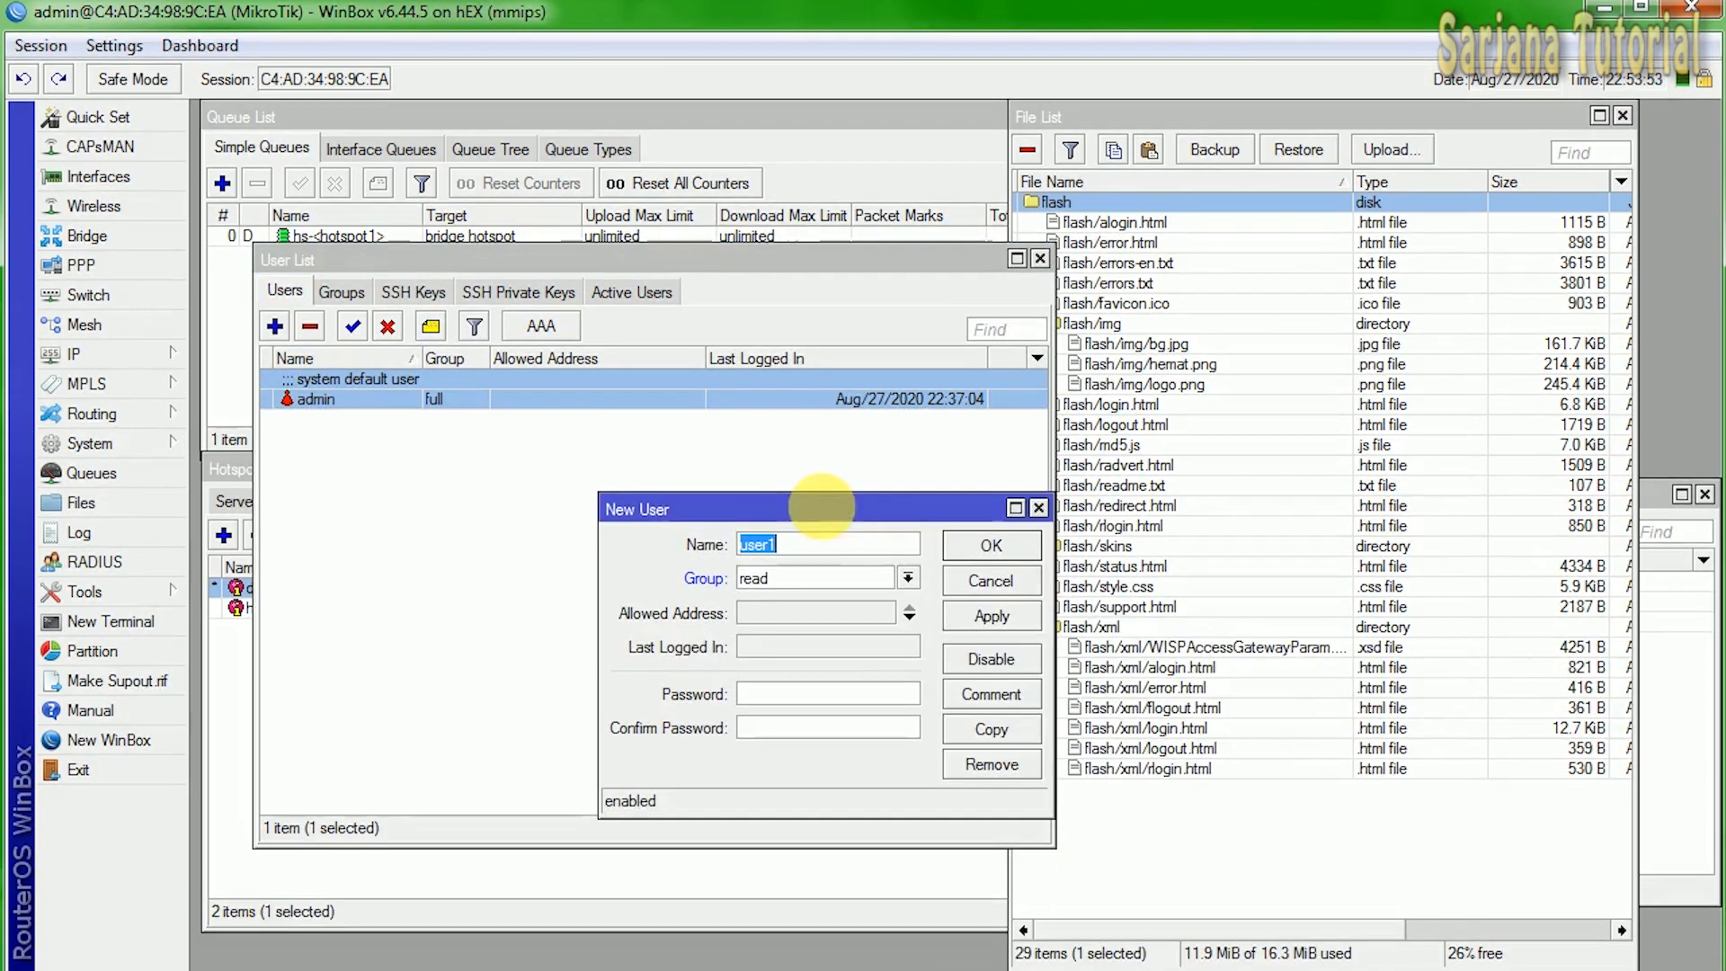
left_click(825, 550)
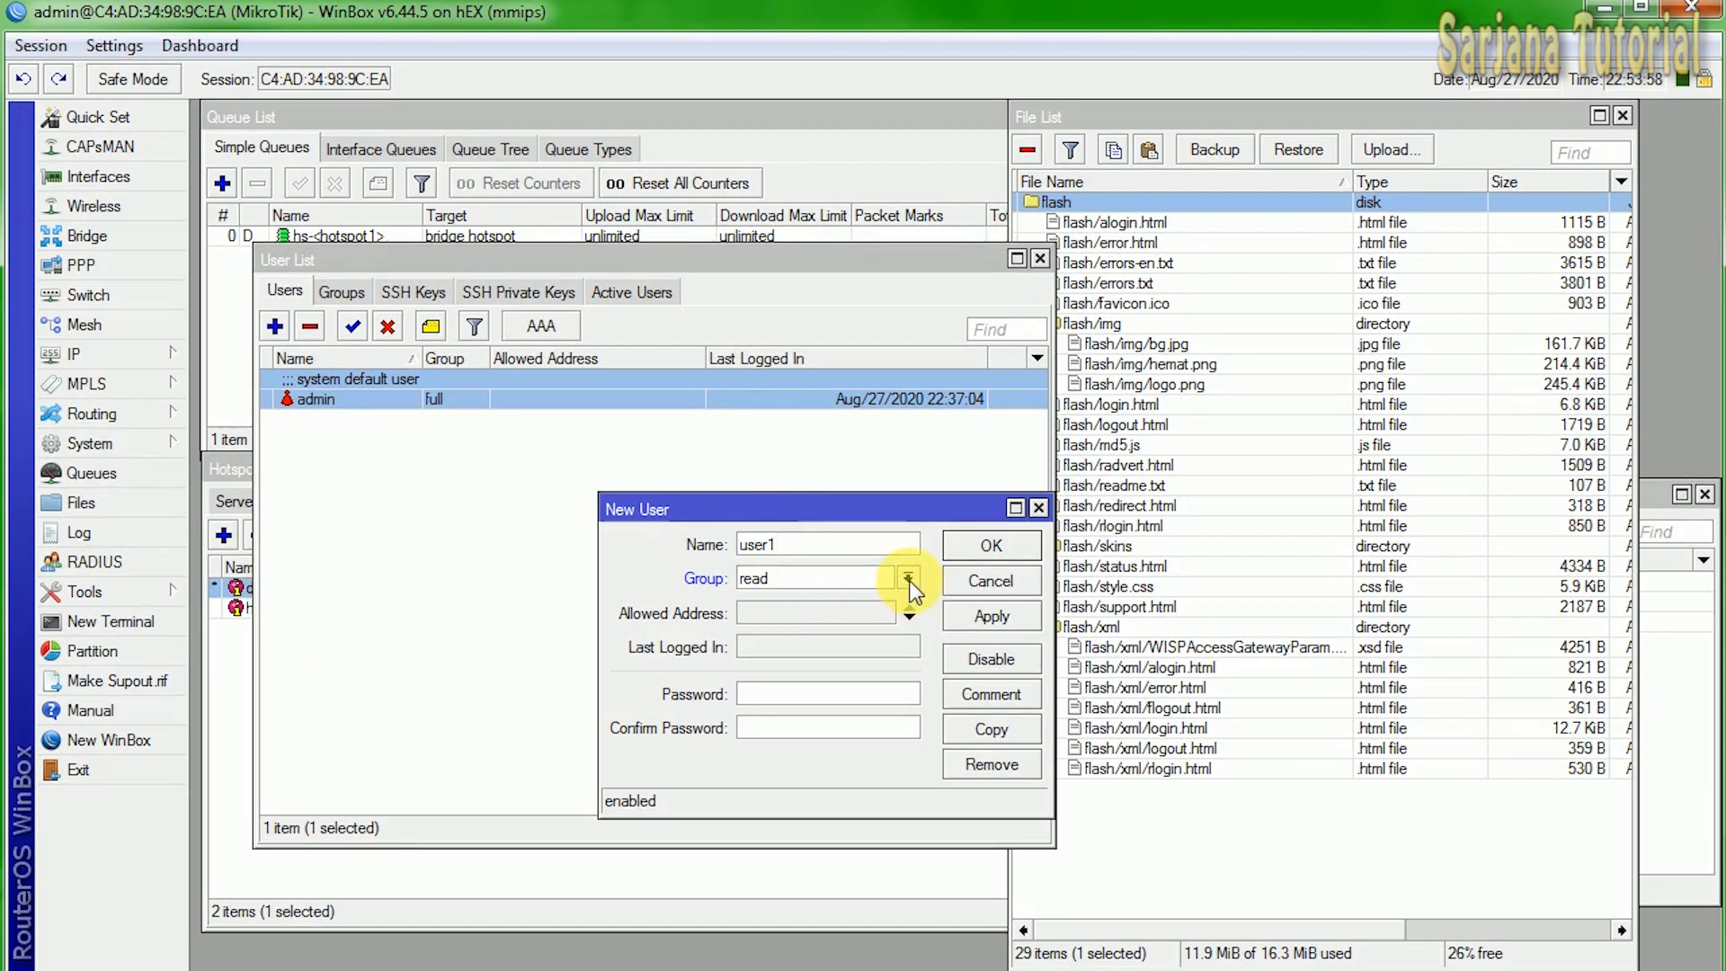
left_click(910, 580)
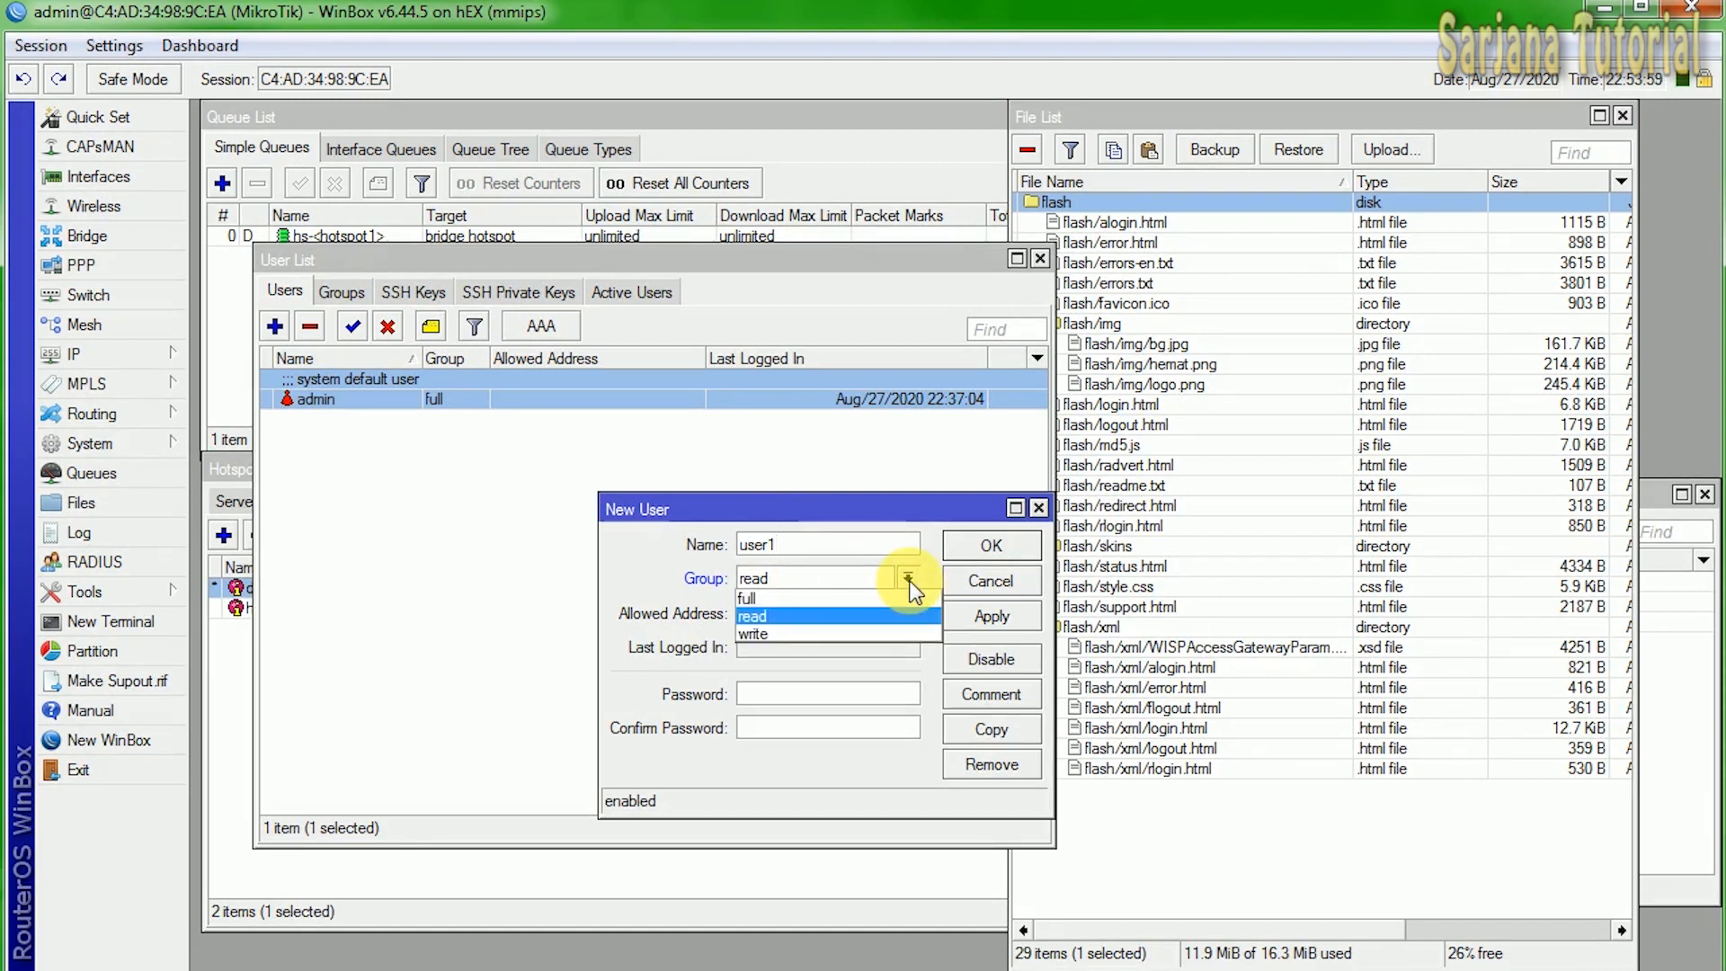
left_click(845, 591)
left_click(801, 699)
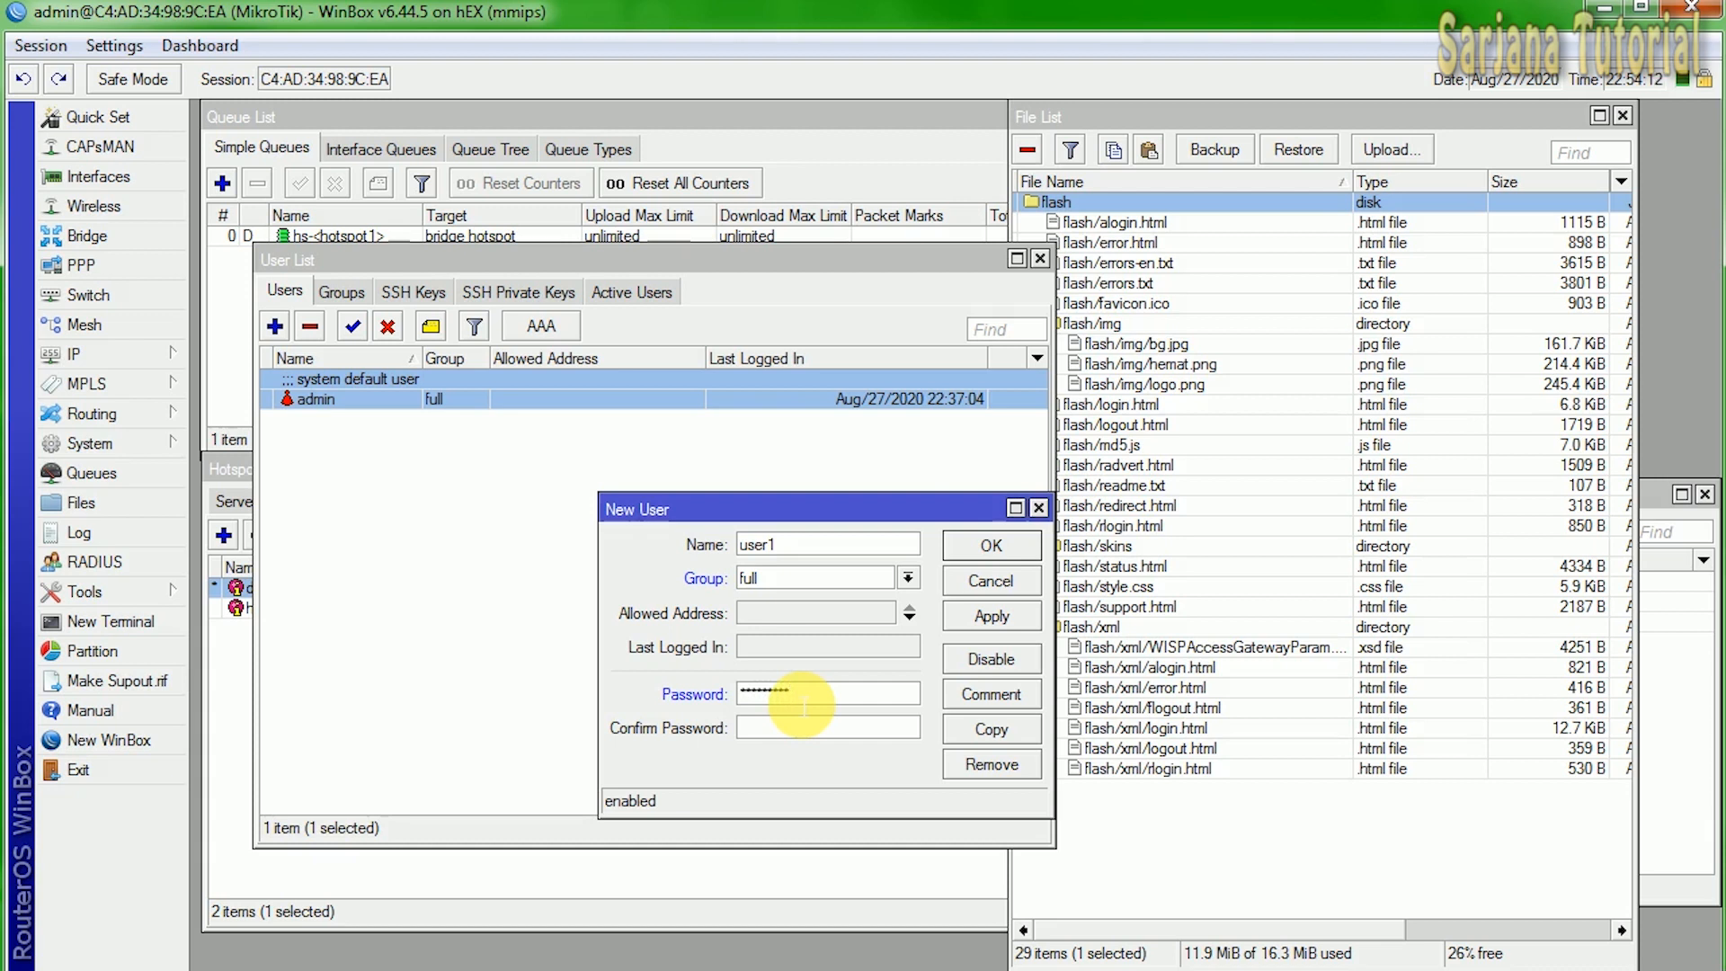
Confirm the password and add user1 to the full group, listed alongside admin.
key("Tab")
type("*********")
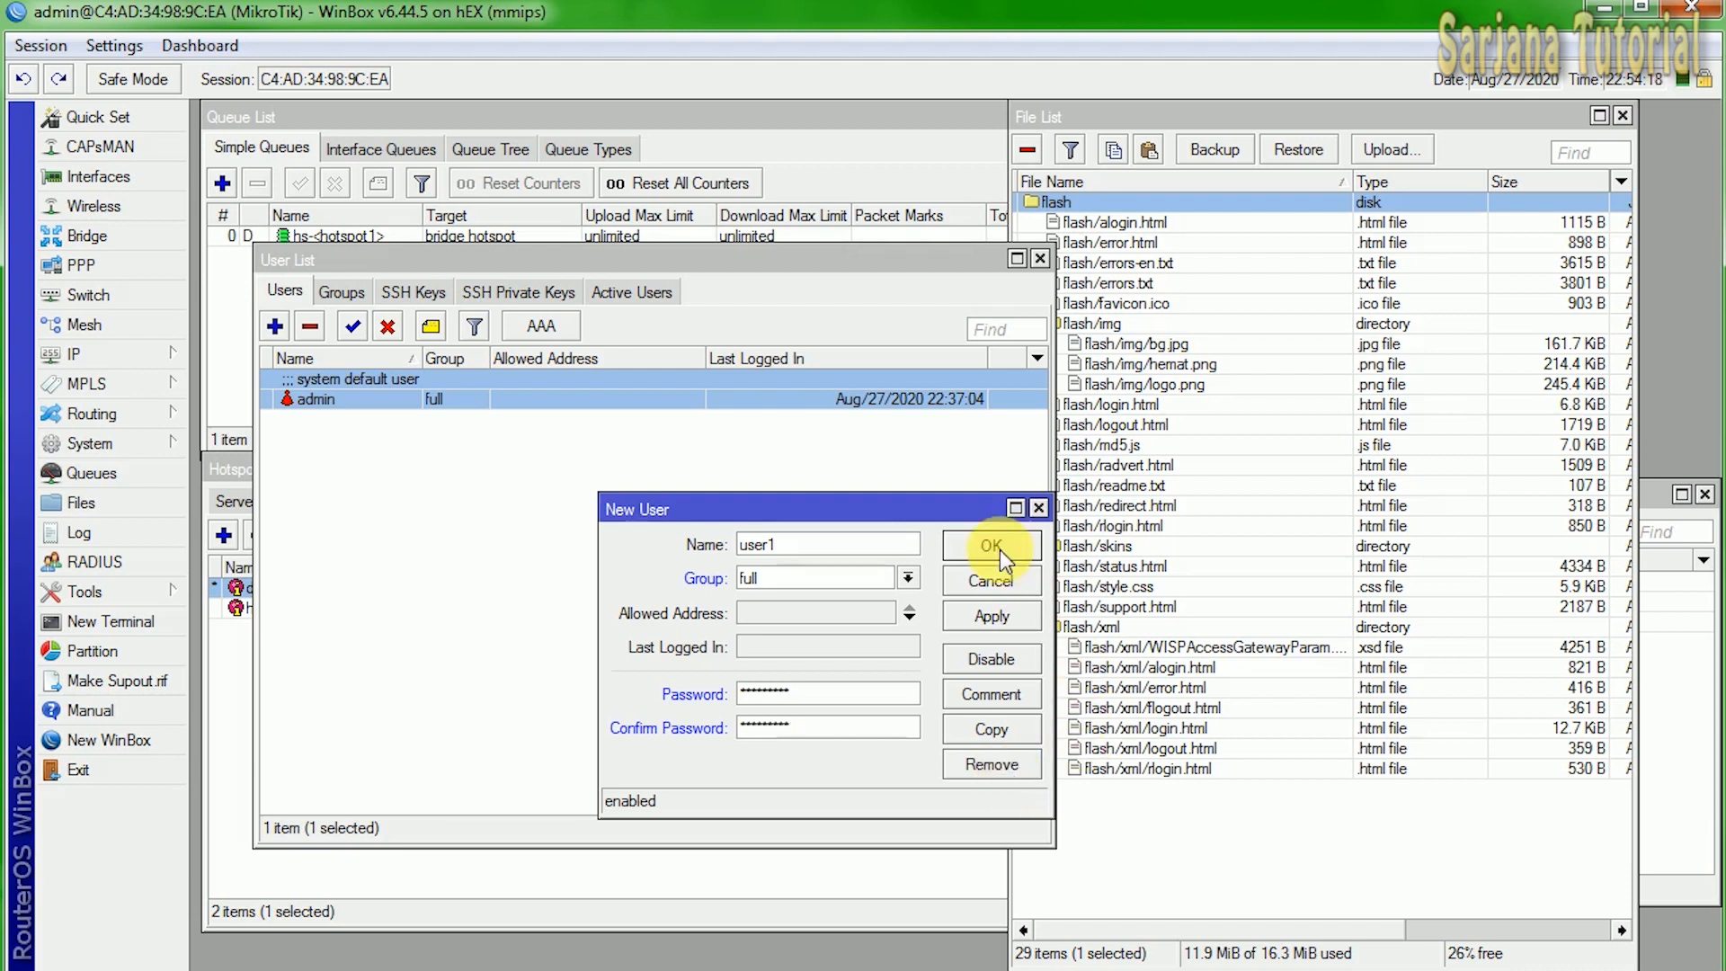
left_click(993, 545)
left_click(429, 416)
left_click(340, 376)
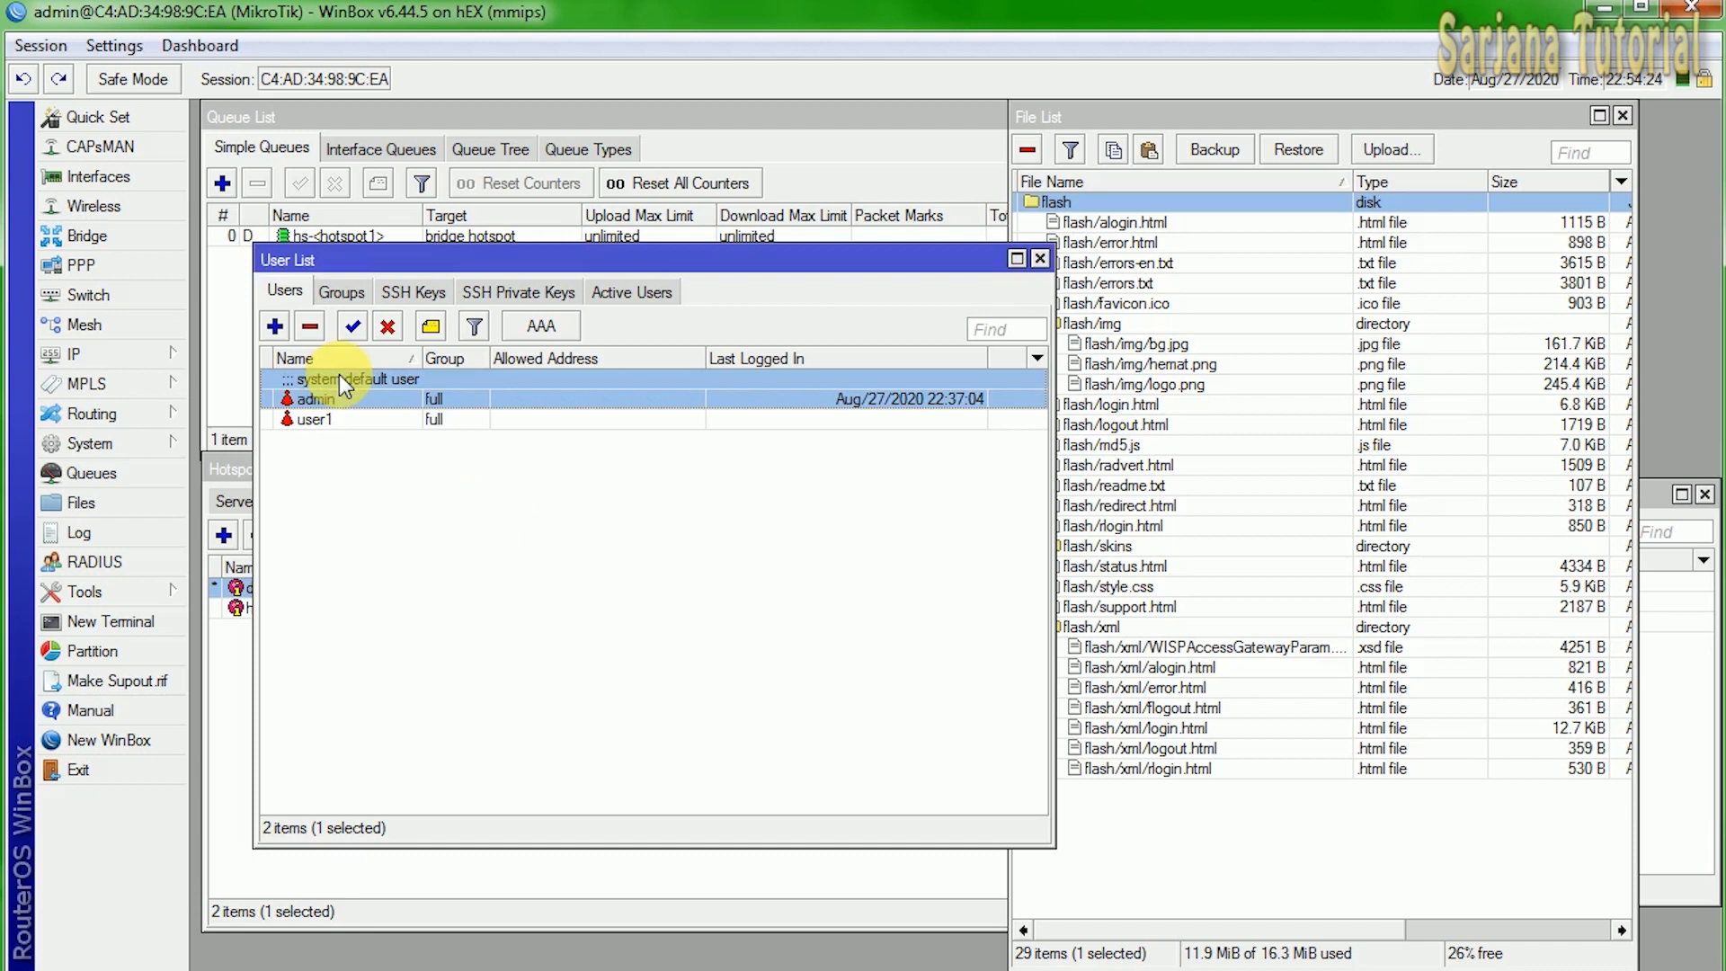
left_click_drag(689, 270, 726, 284)
Inspect the www IP service settings to check it uses port 80.
left_click(121, 349)
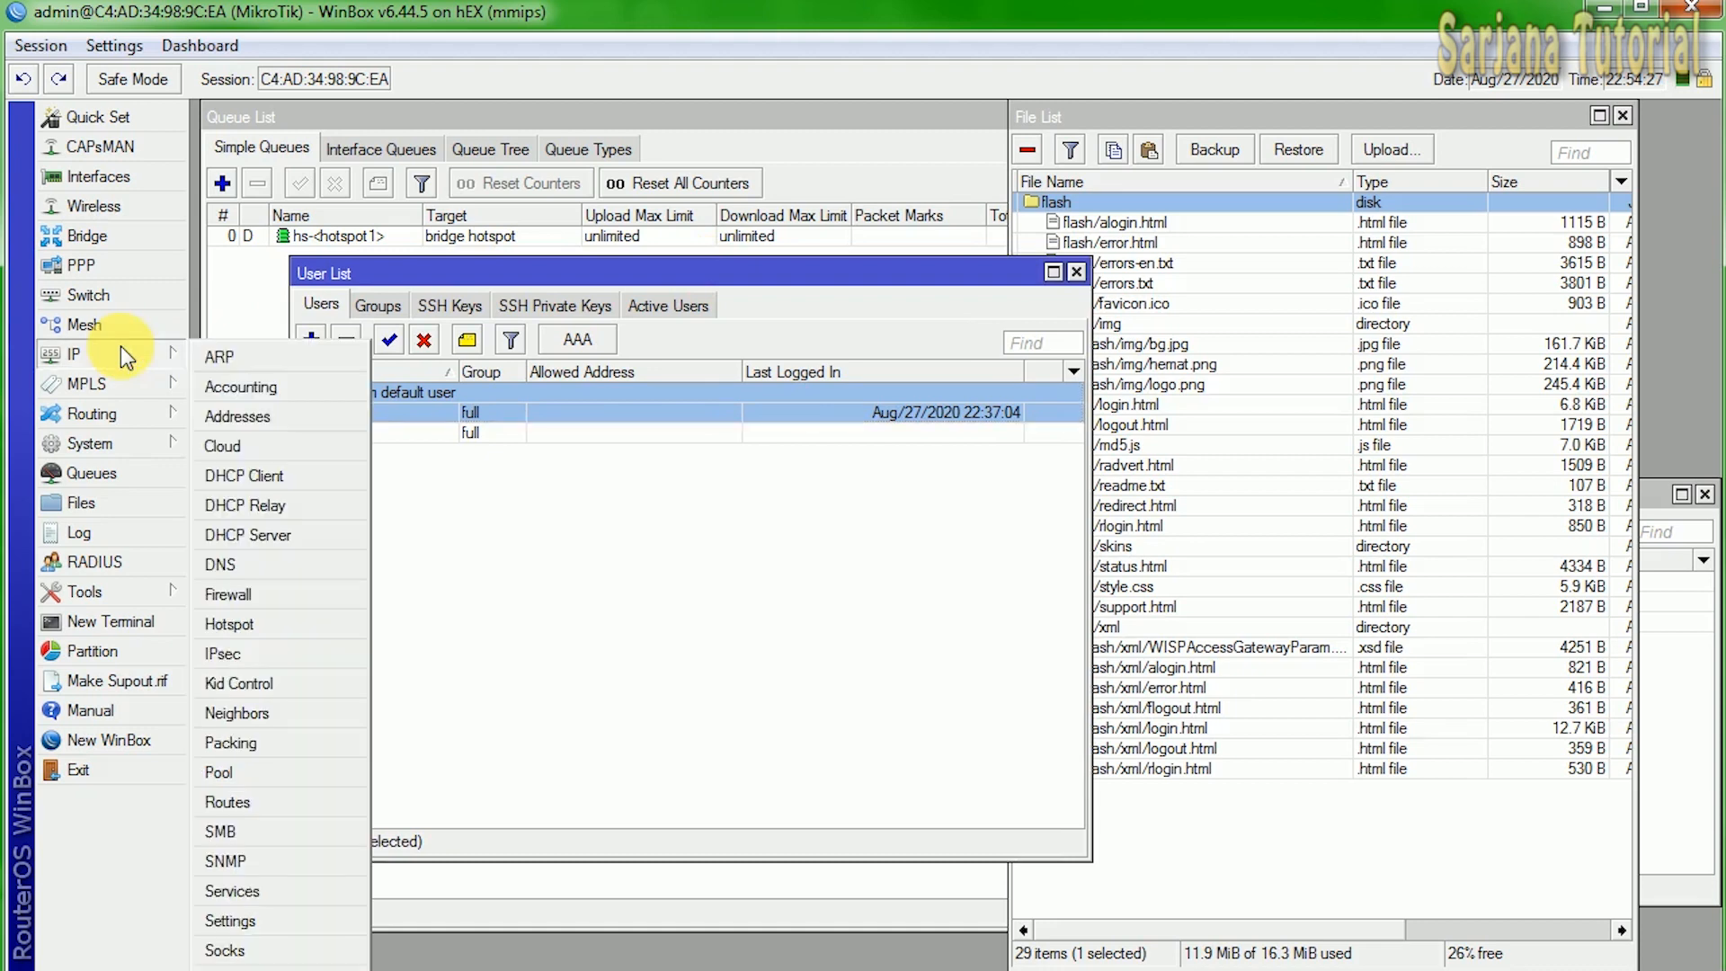
left_click(233, 891)
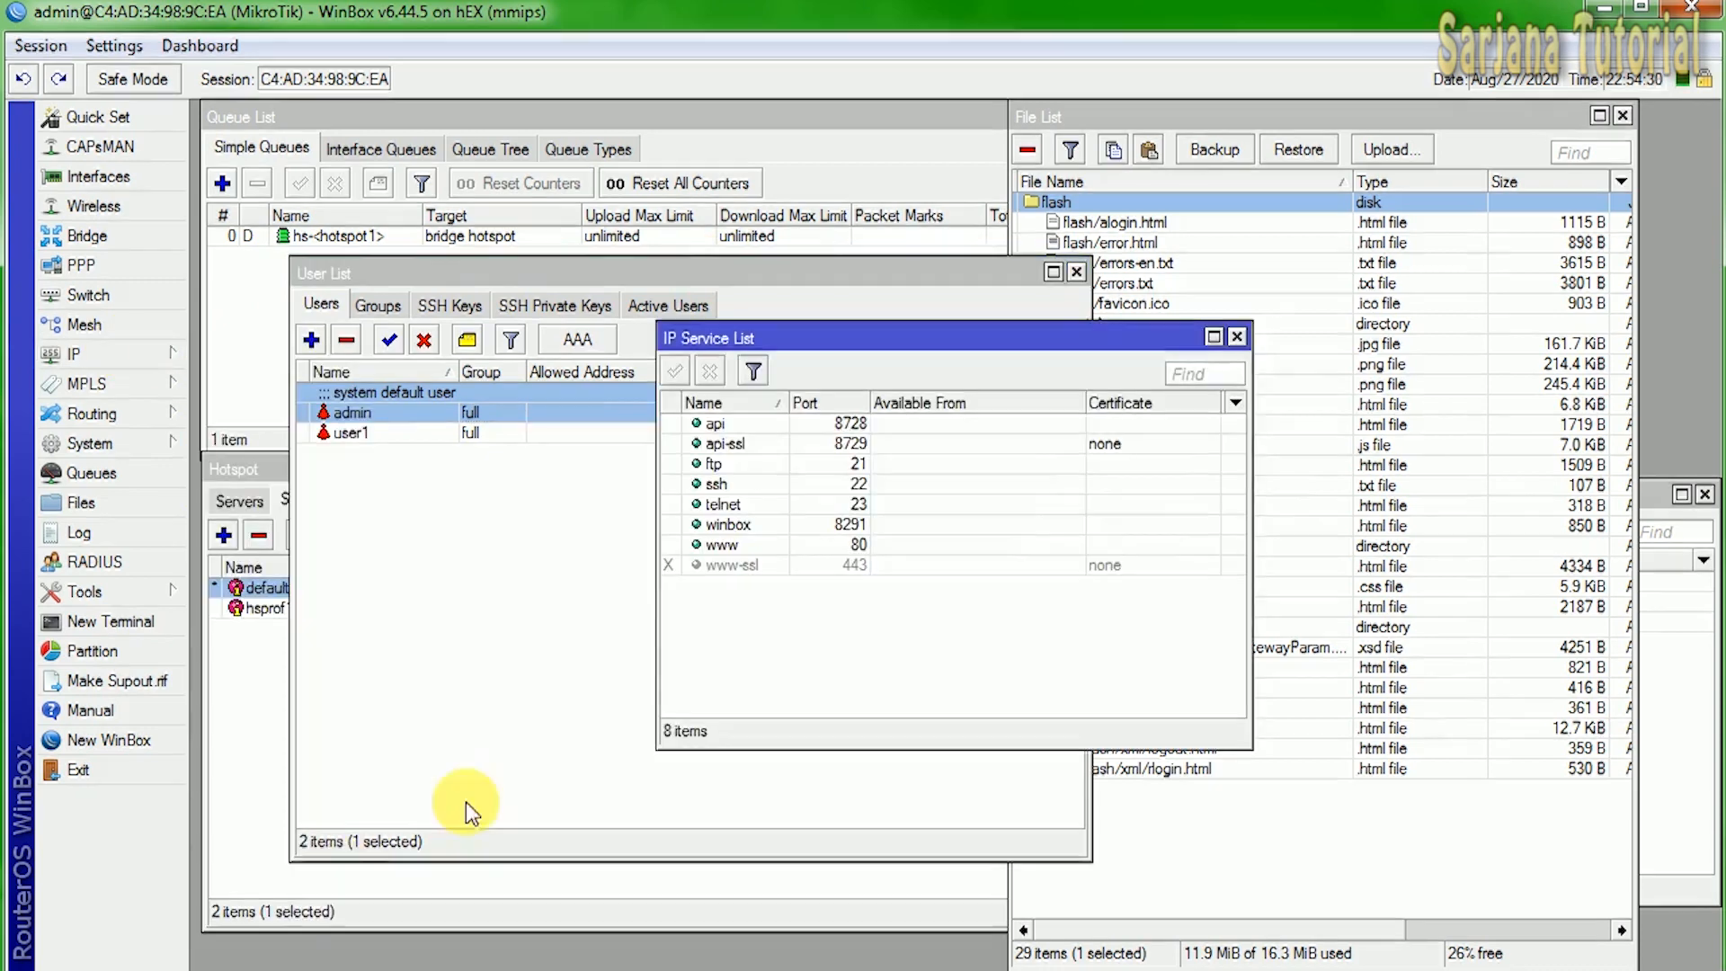
left_click_drag(855, 336, 857, 293)
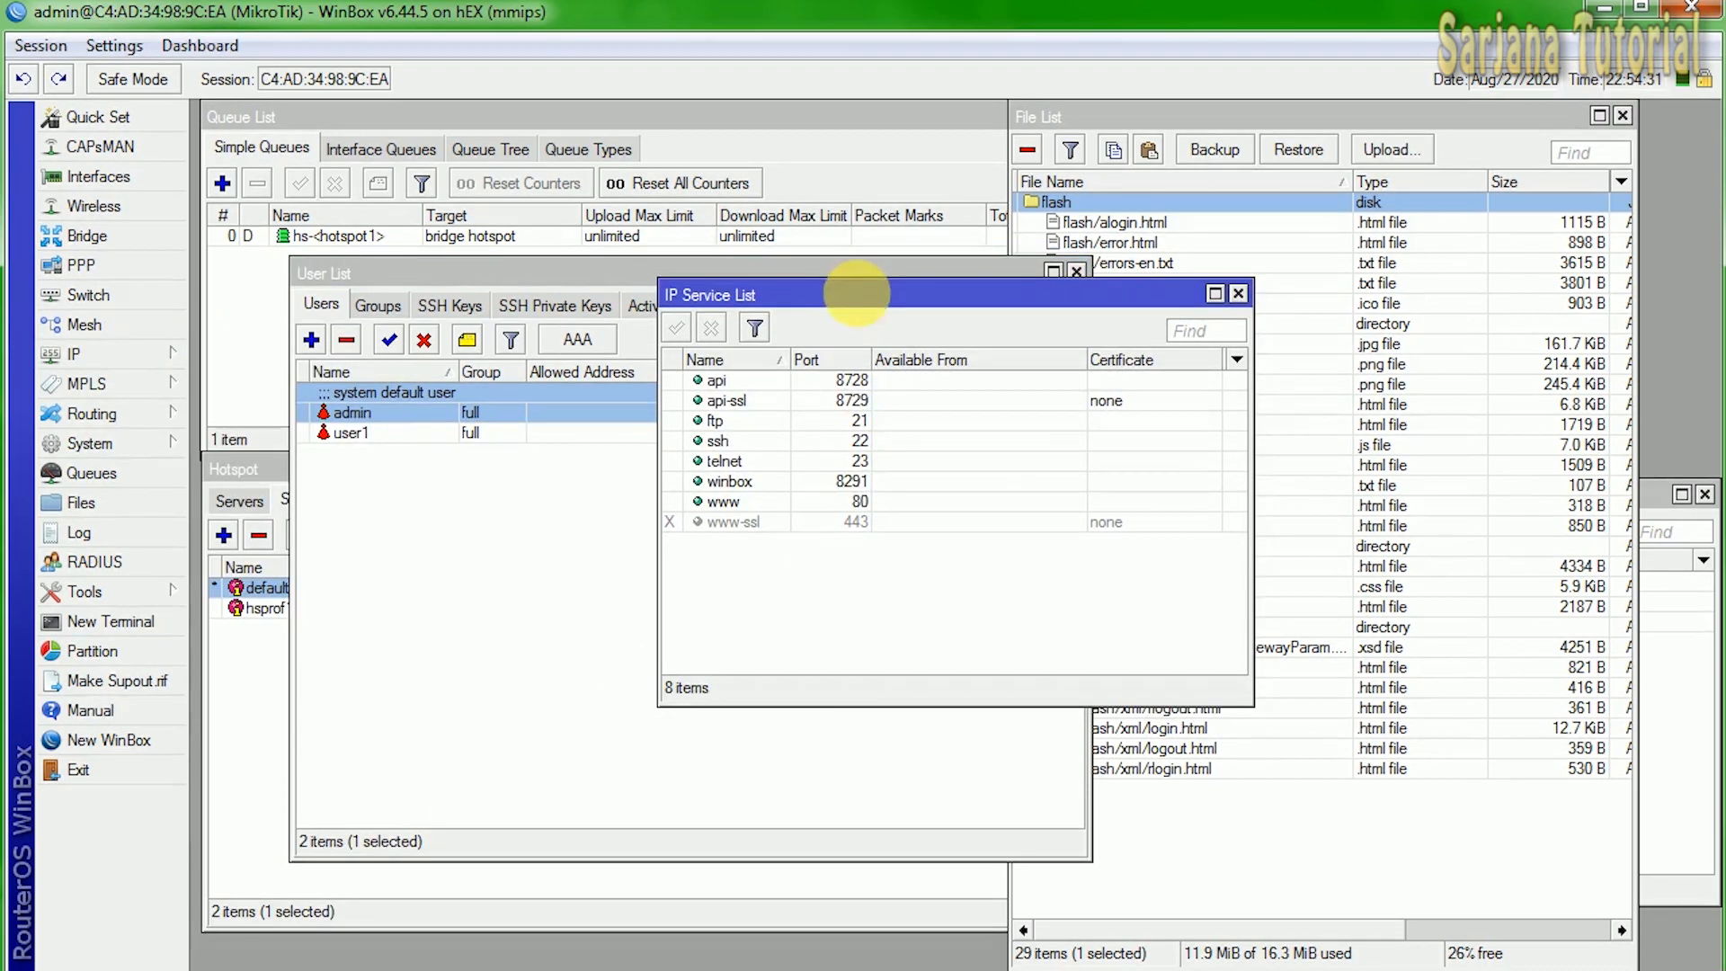
left_click(853, 503)
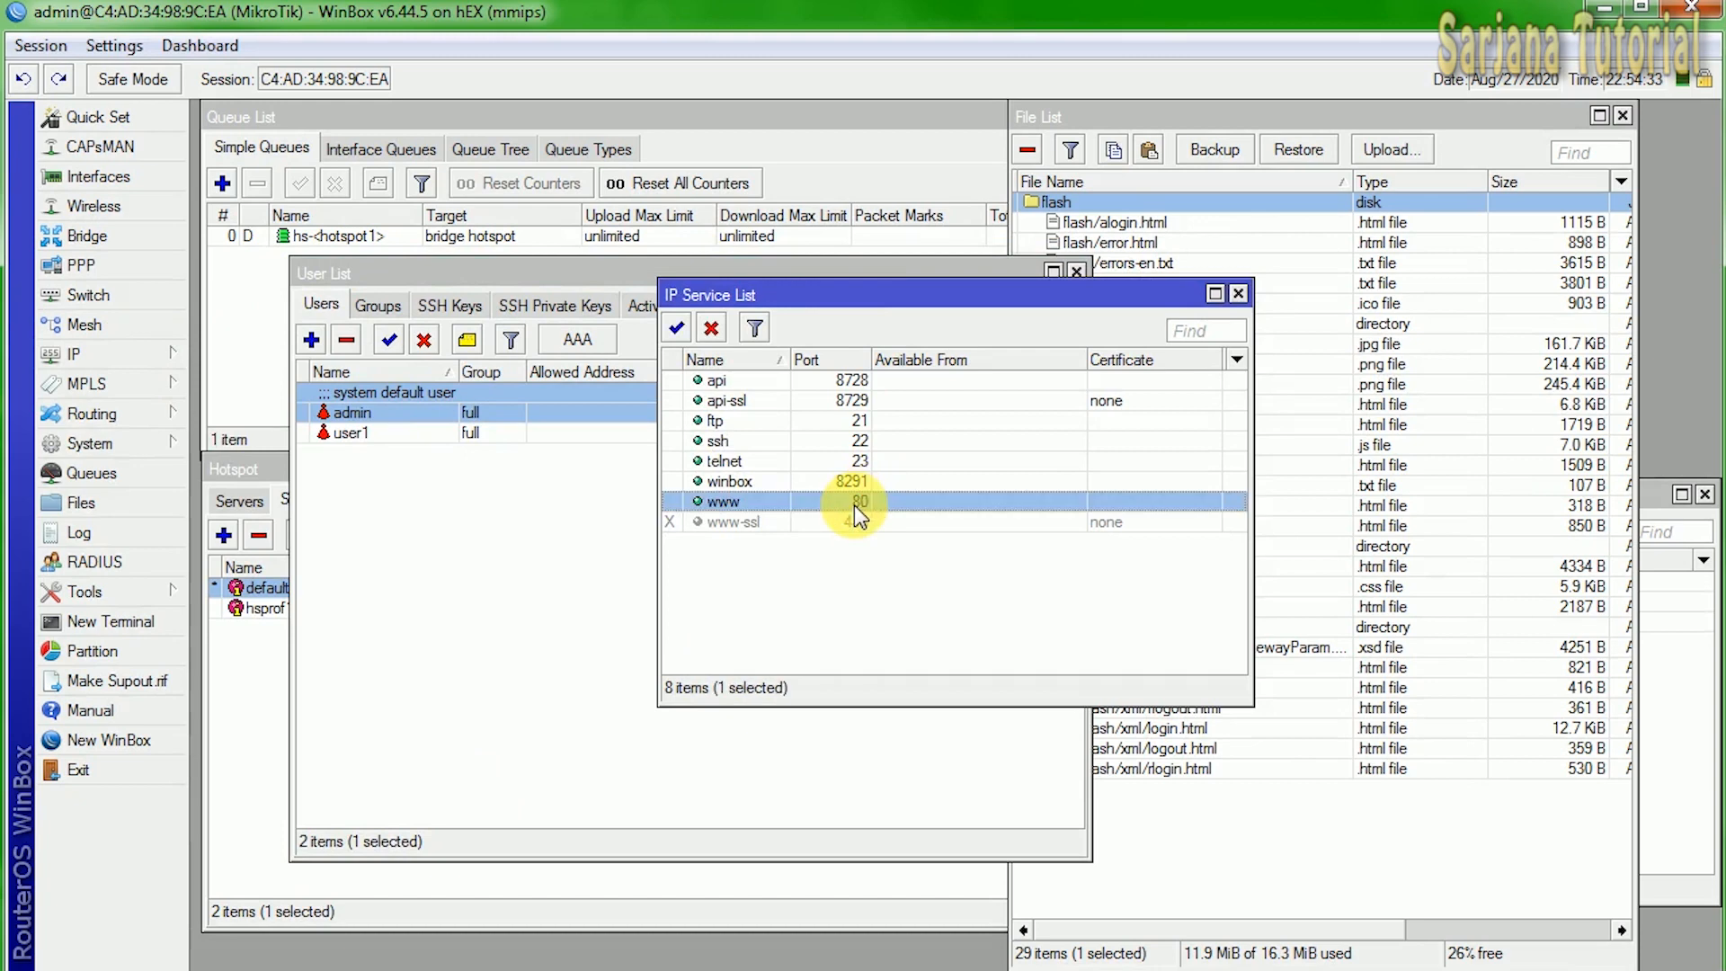
double_click(836, 501)
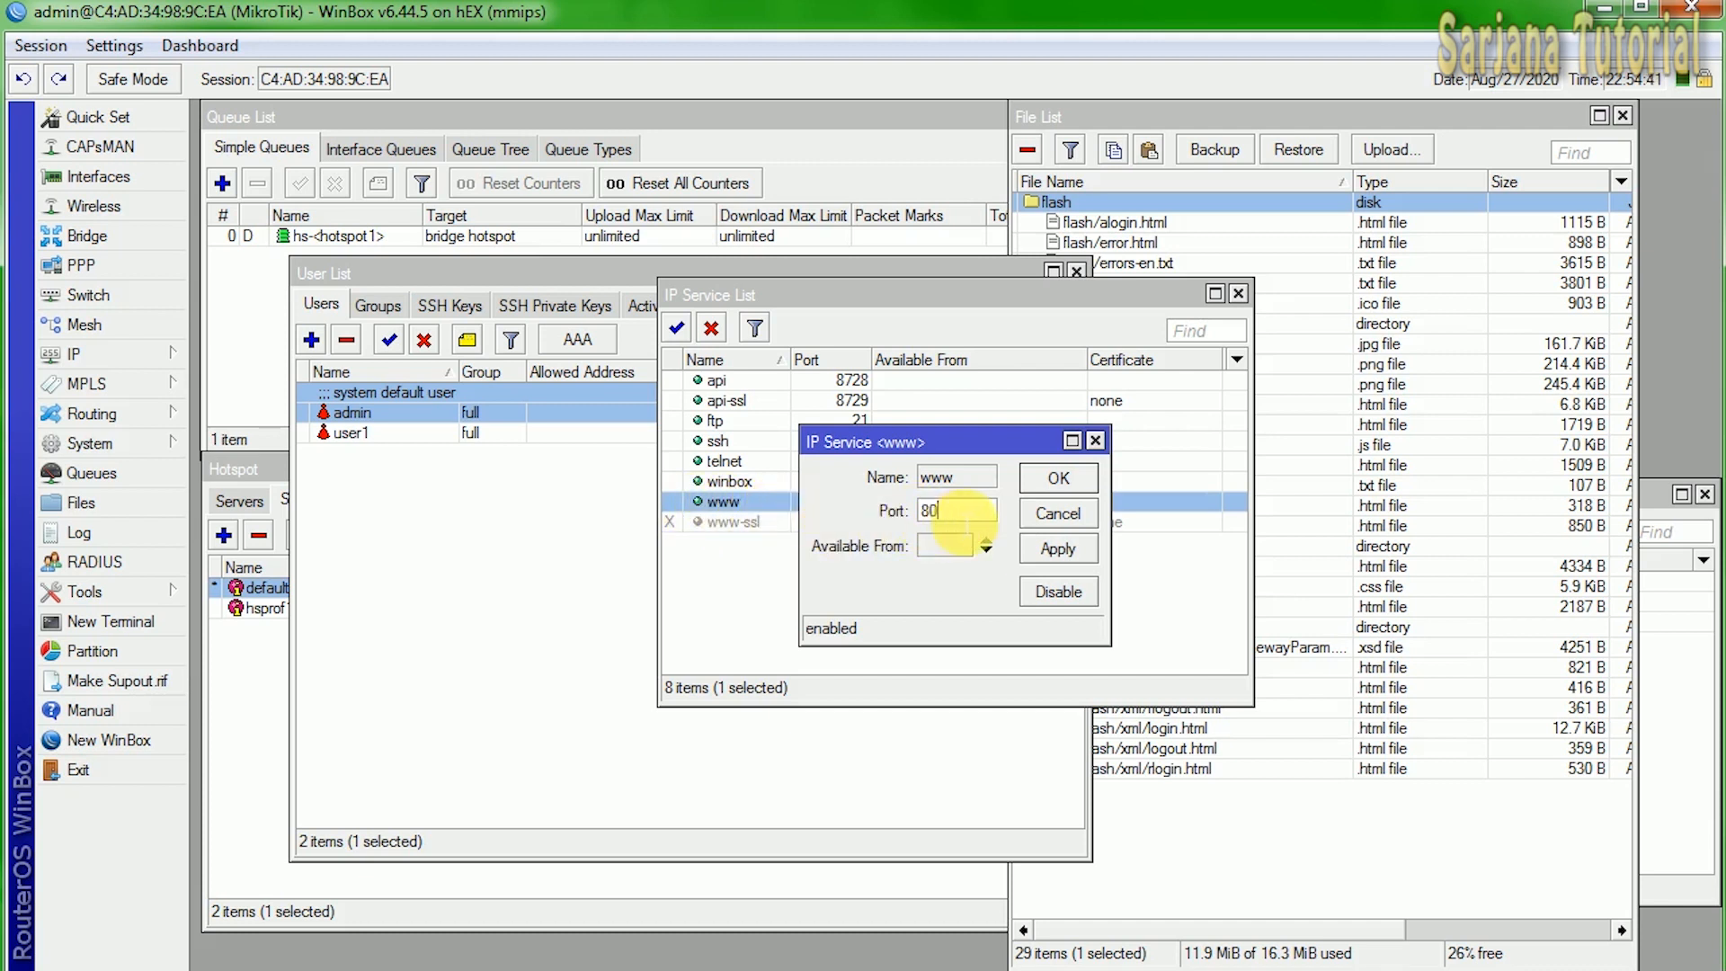
Close the service windows and select the hotspot router in the Neighbors list.
left_click(1095, 441)
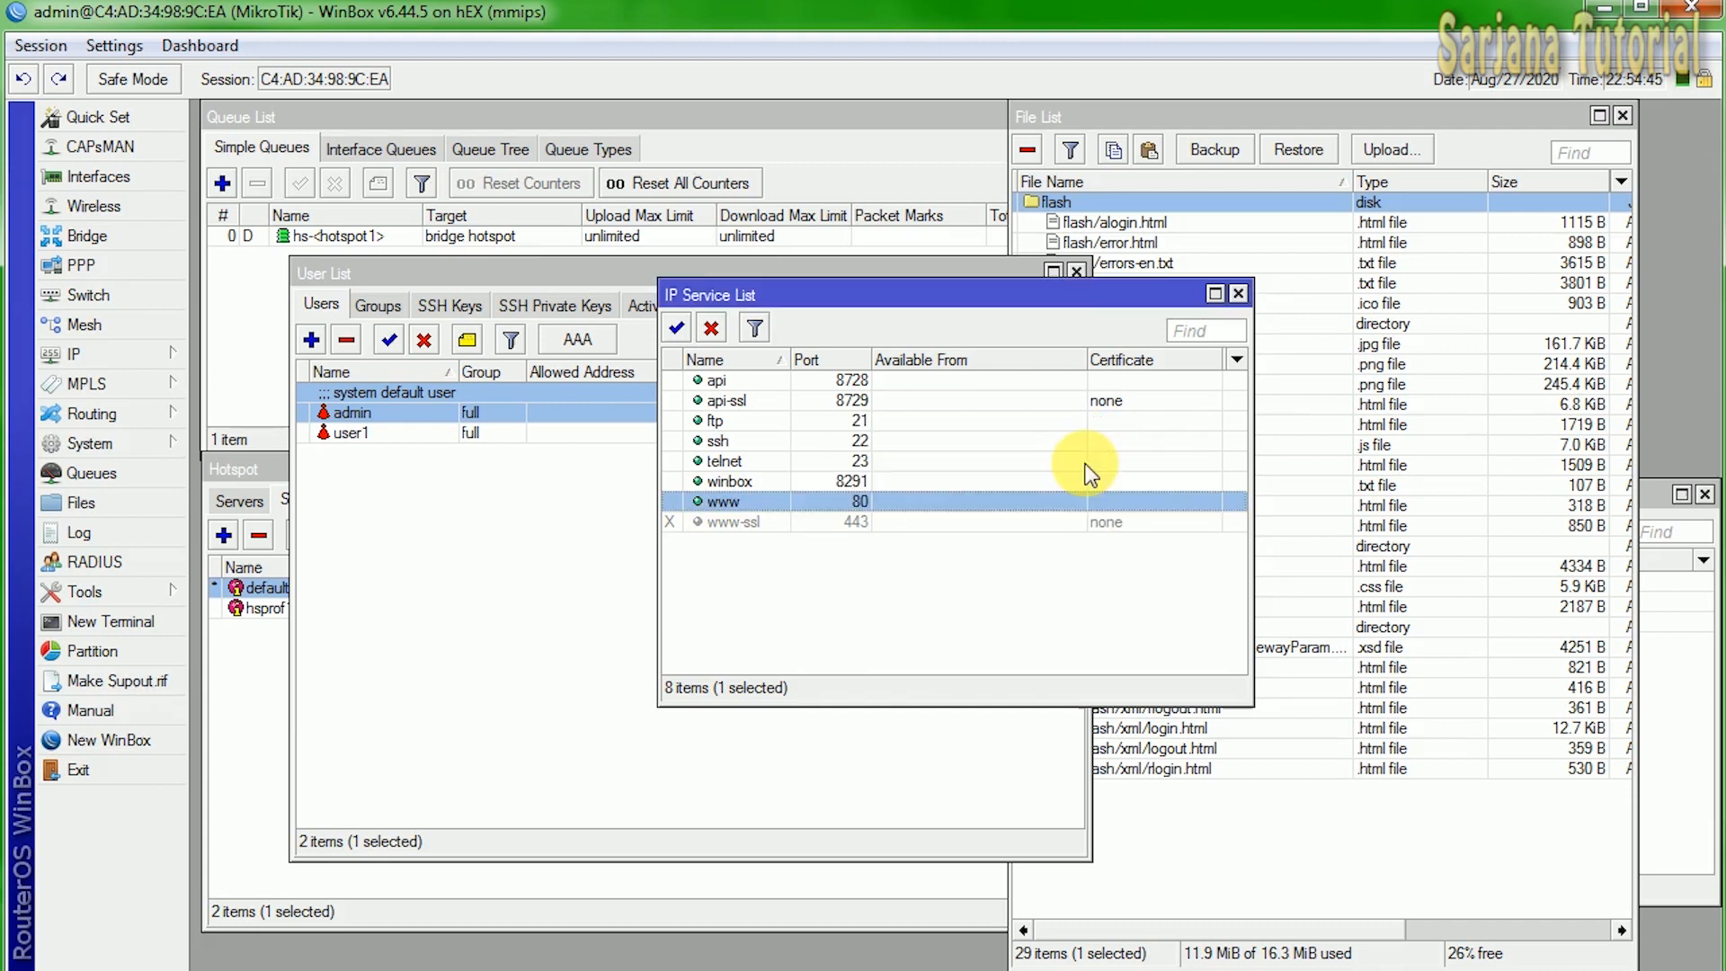
left_click(1237, 293)
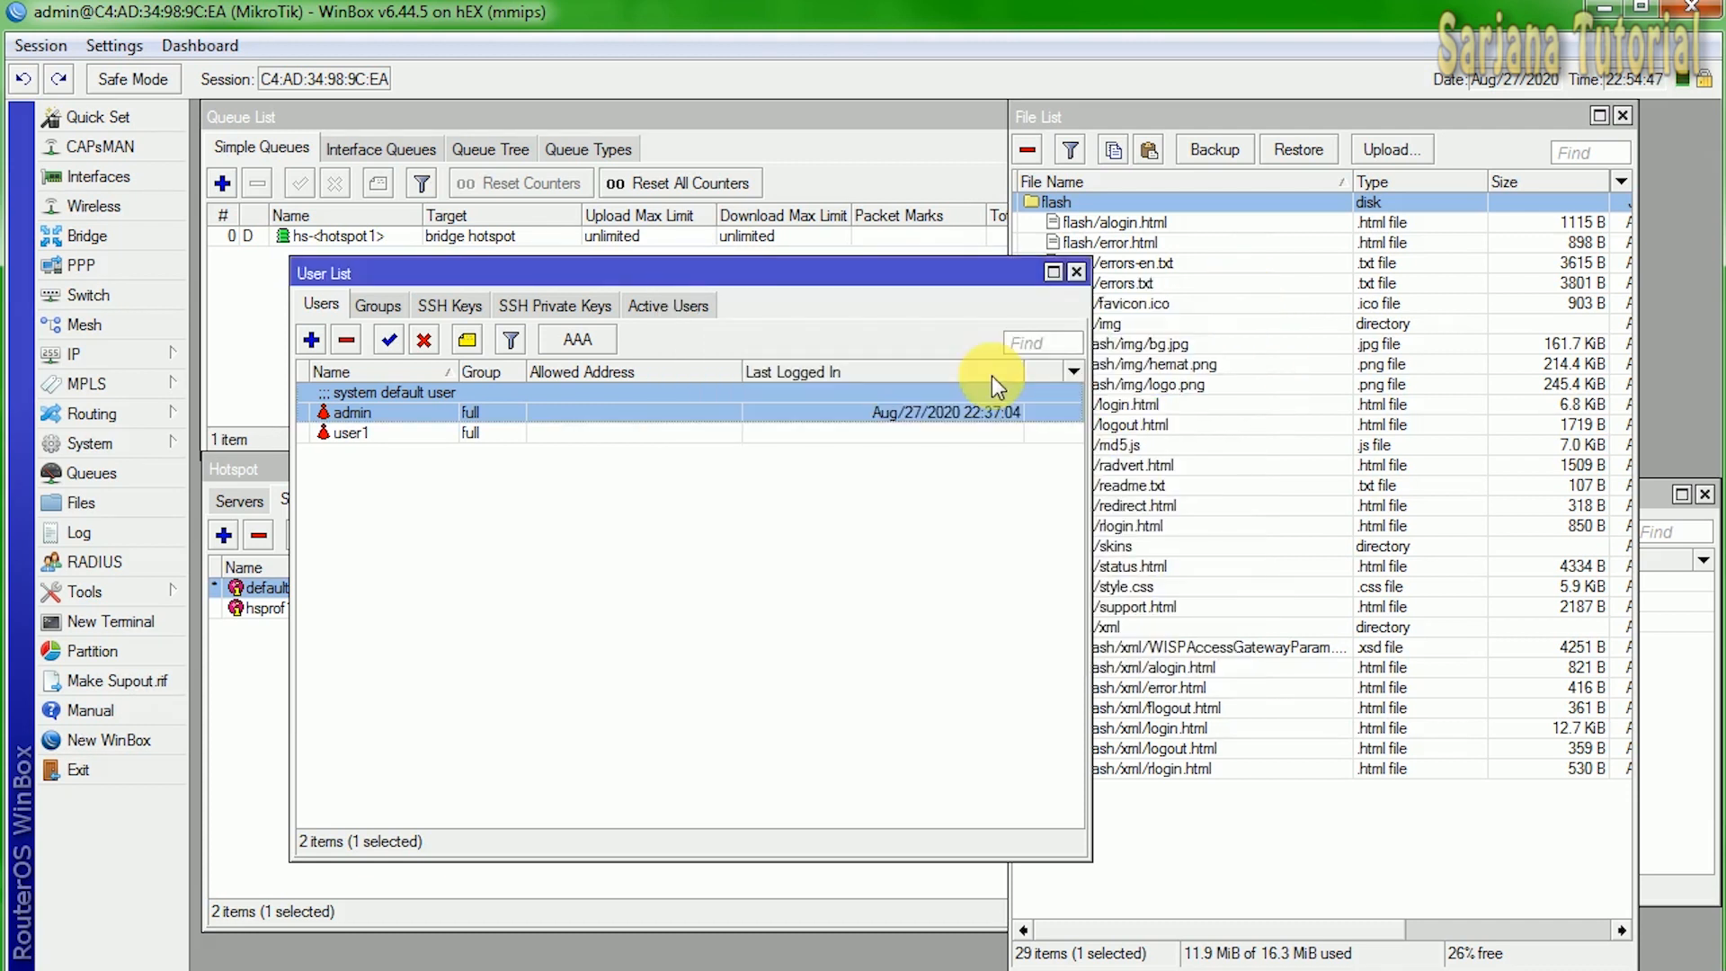
left_click_drag(988, 260, 993, 385)
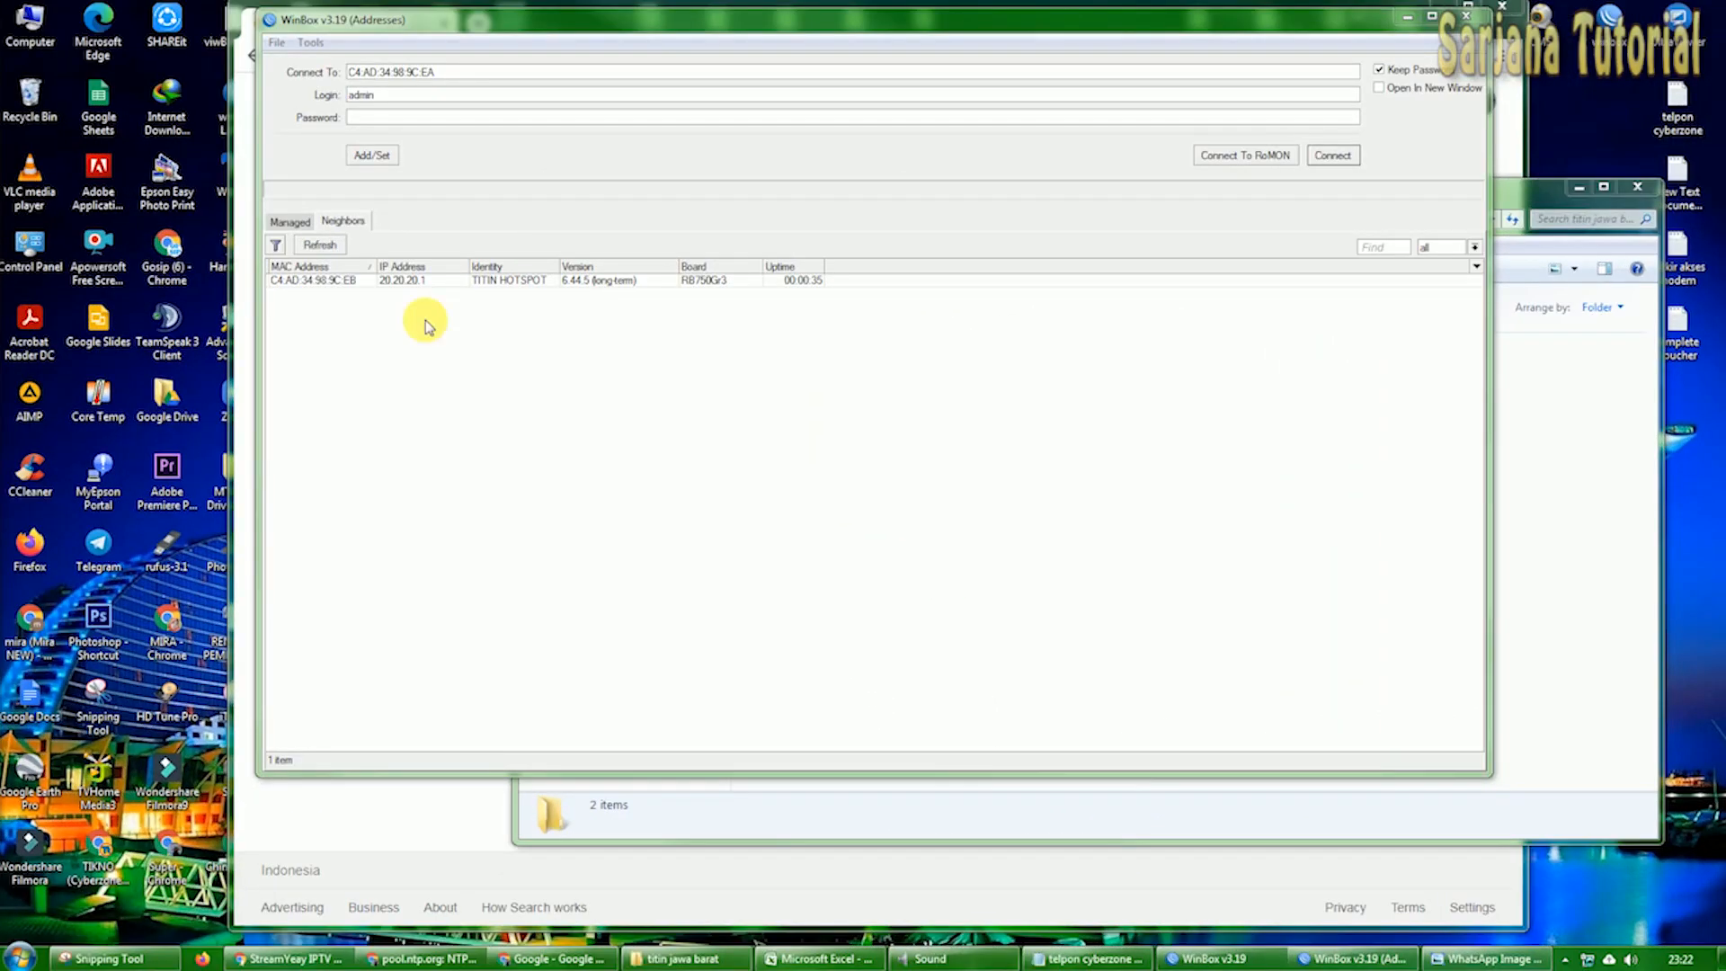
left_click(340, 281)
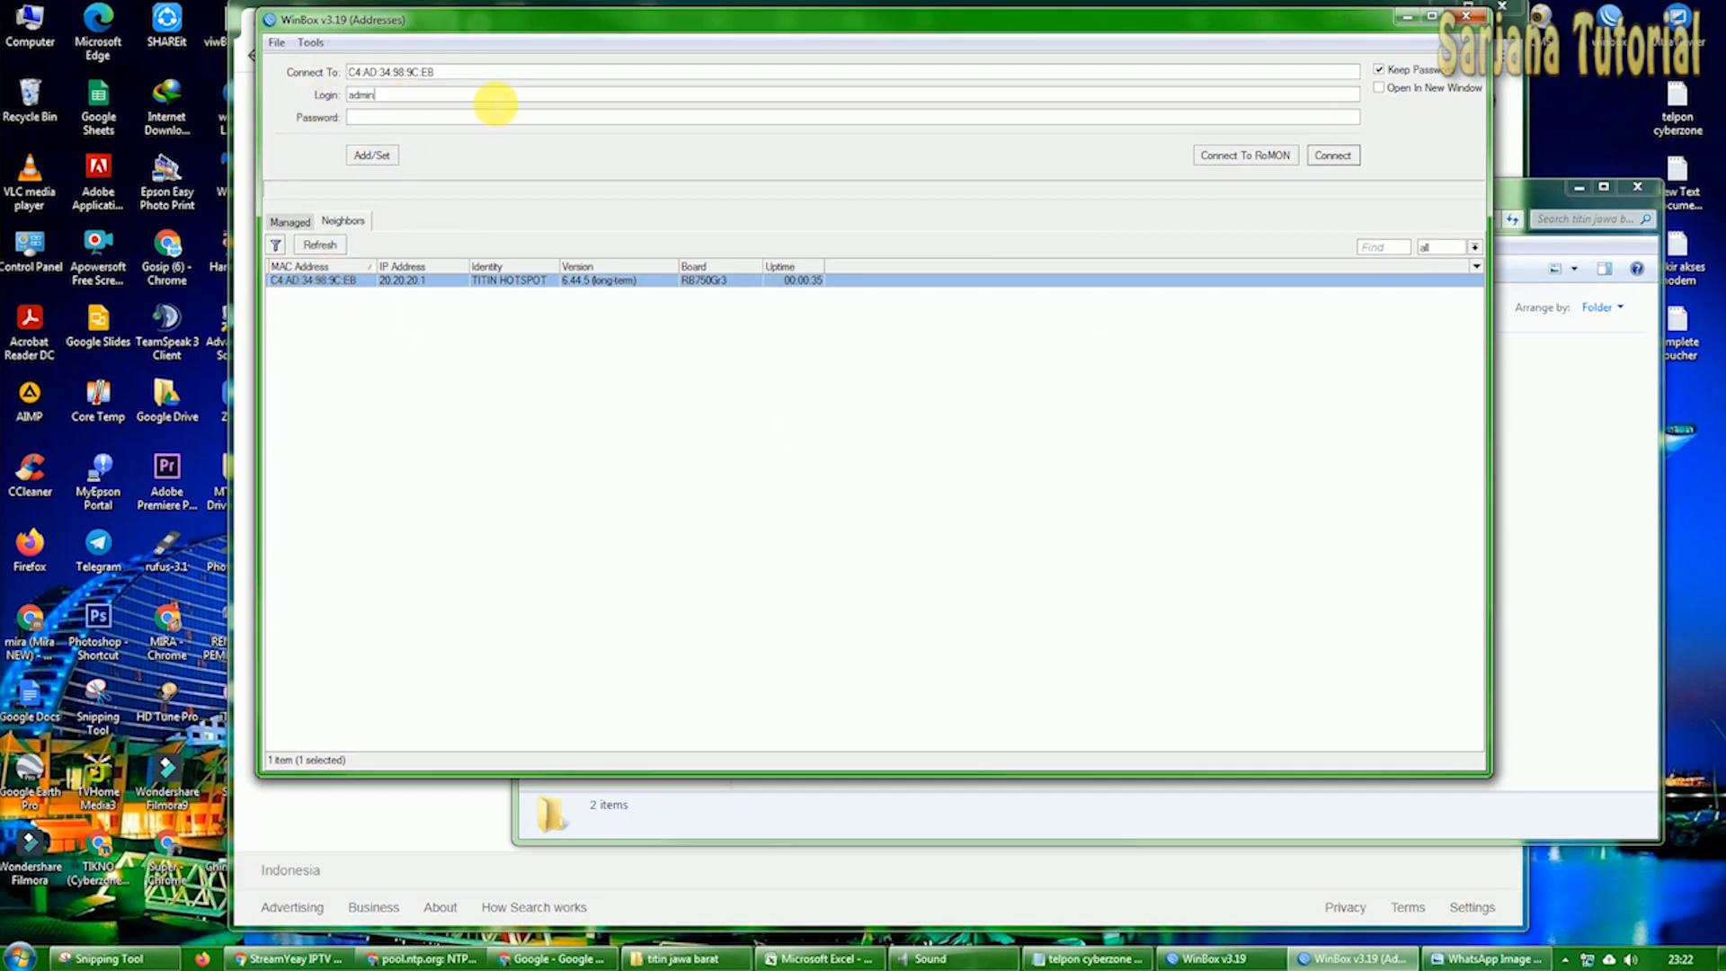
Connect WinBox to the selected hotspot router.
left_click_drag(290, 105, 585, 106)
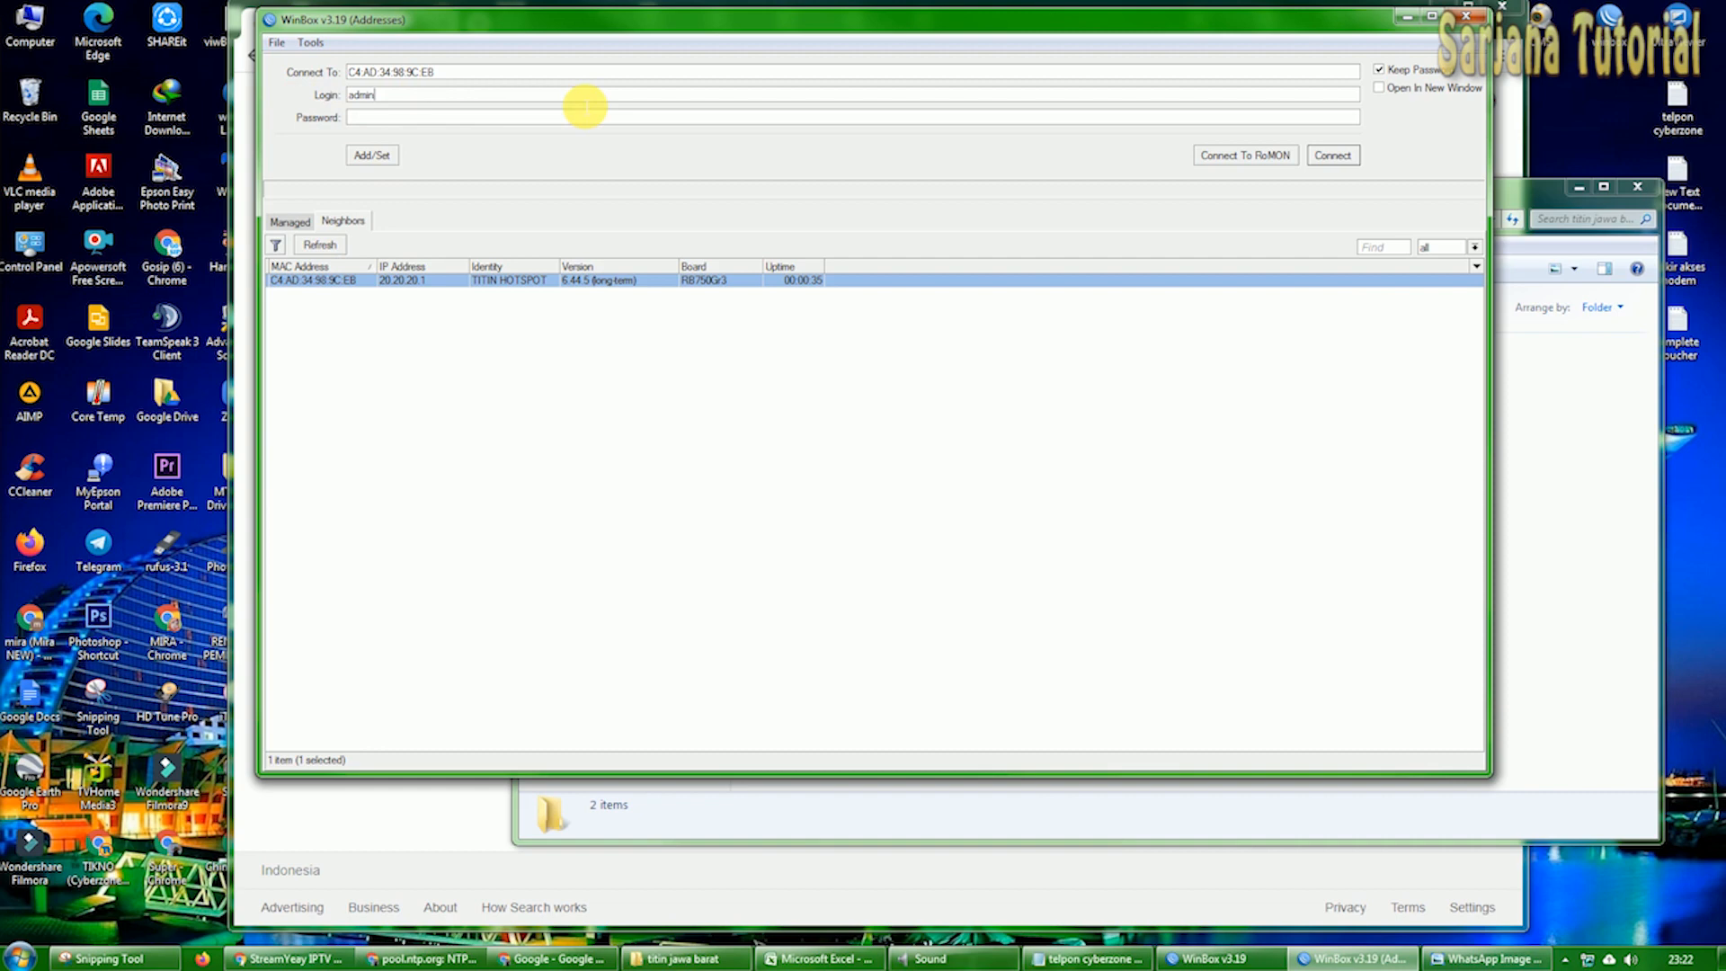
left_click(1334, 157)
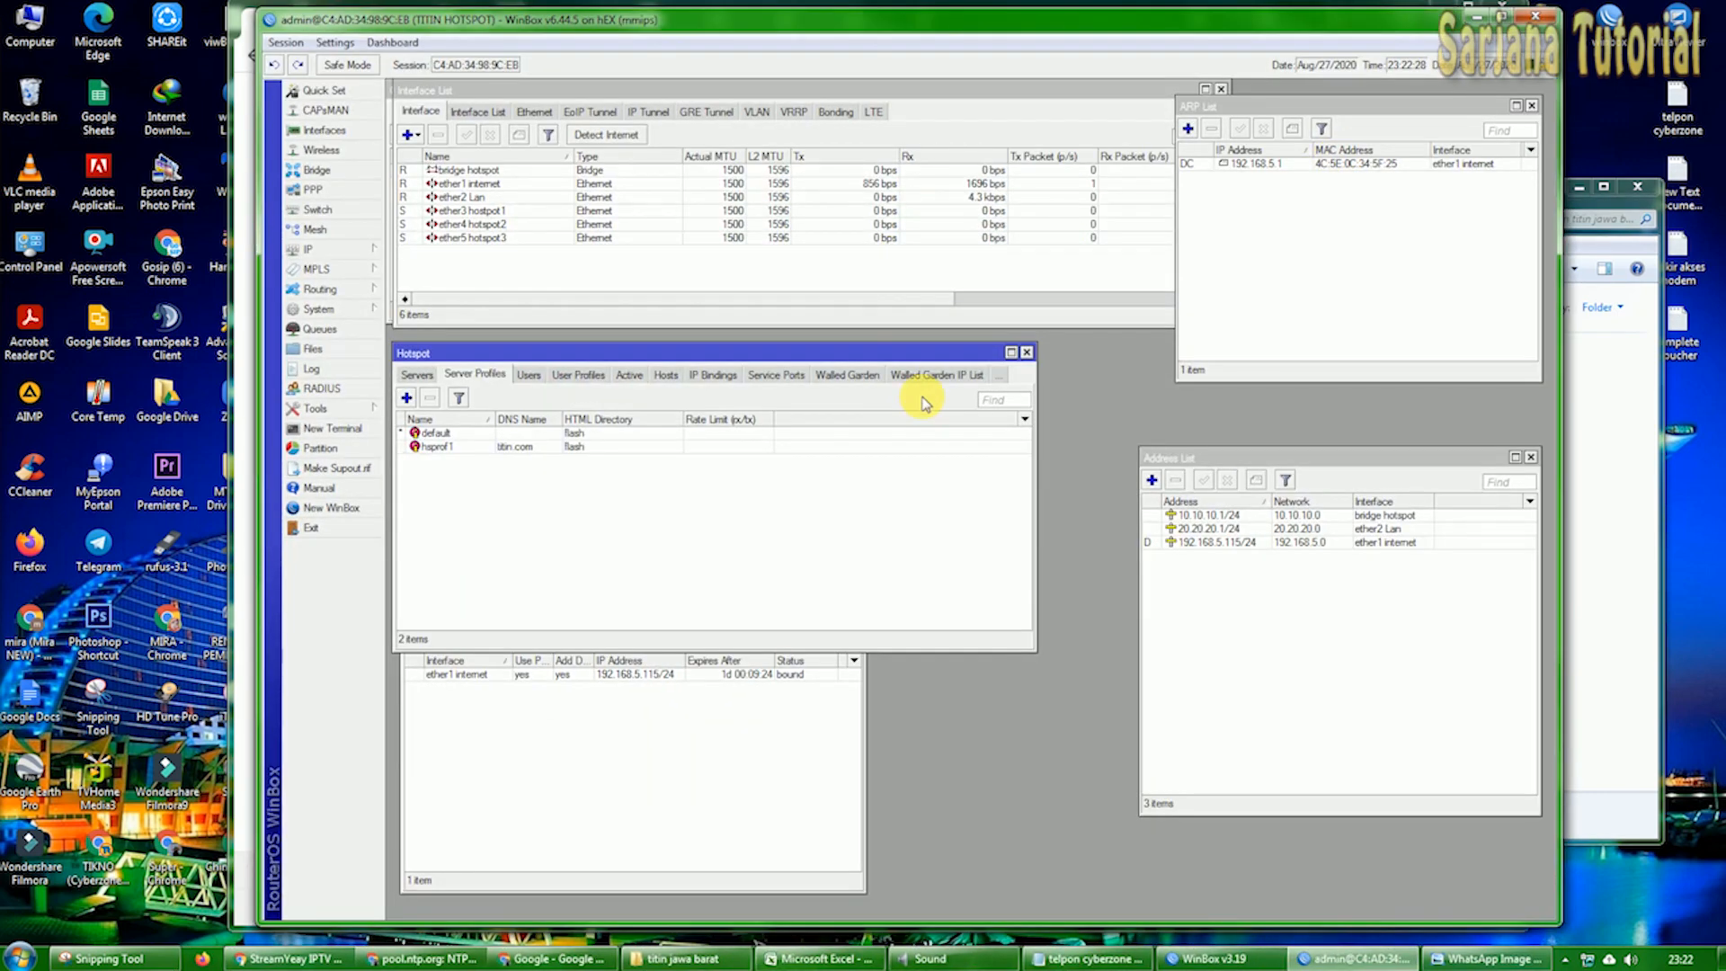
left_click_drag(764, 355, 820, 361)
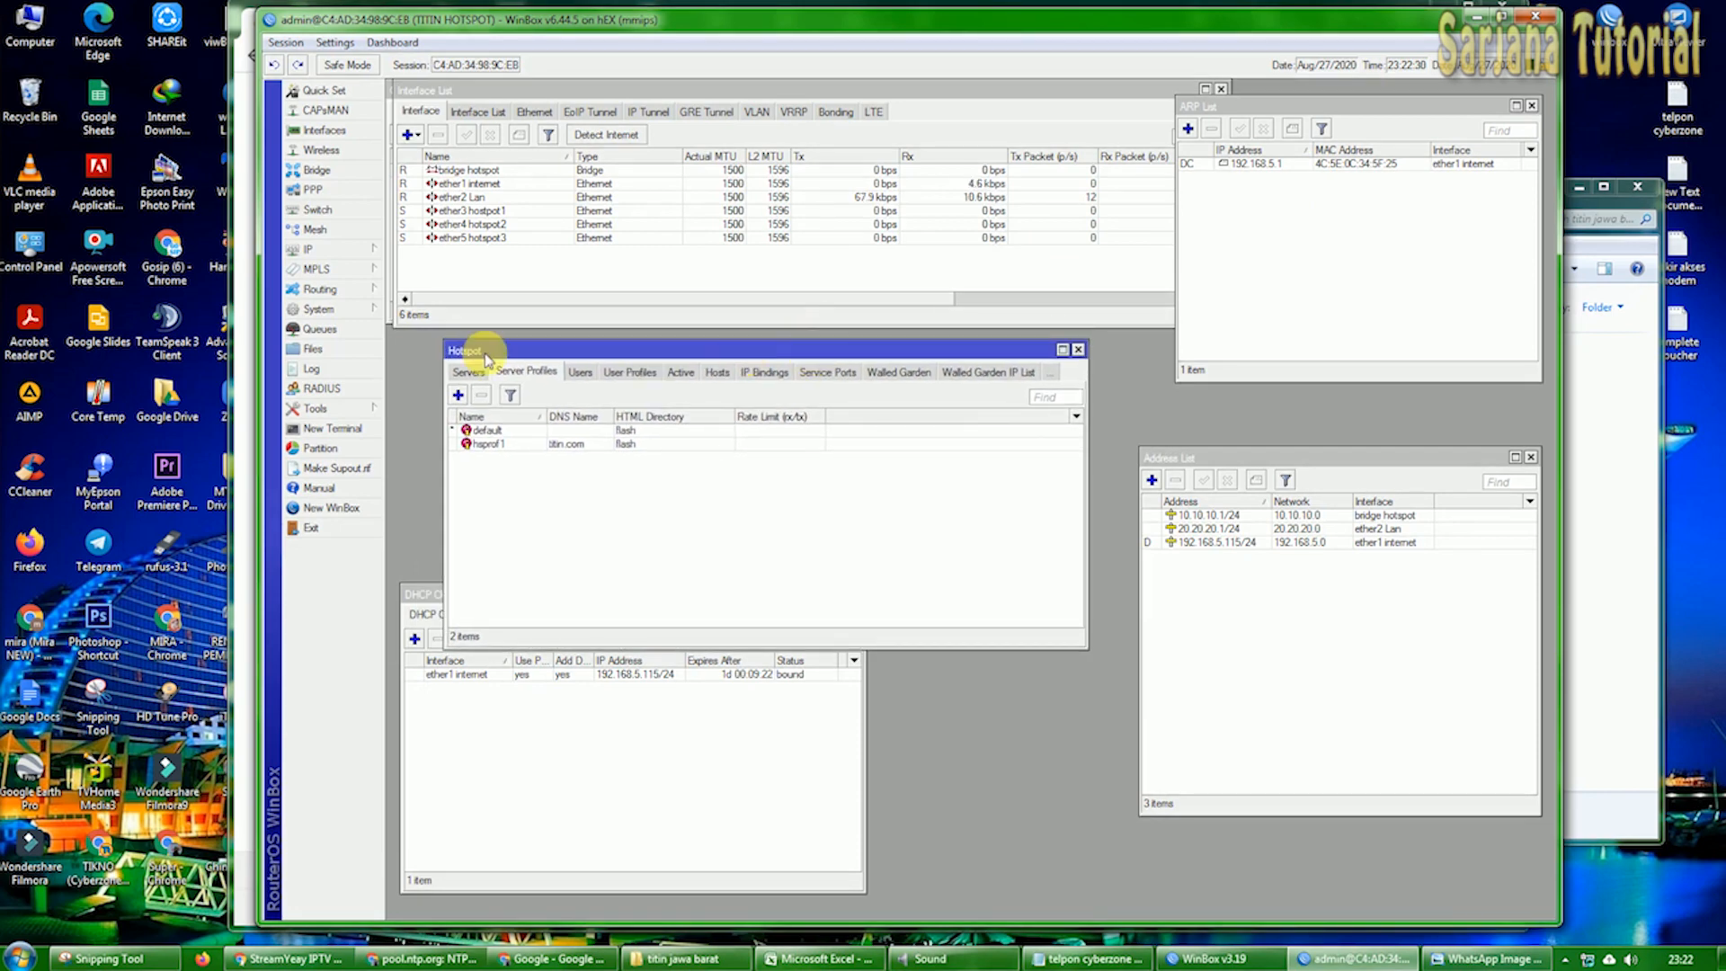
View the router identity TITIN HOTSPOT, then close it and the Hotspot window.
left_click(345, 315)
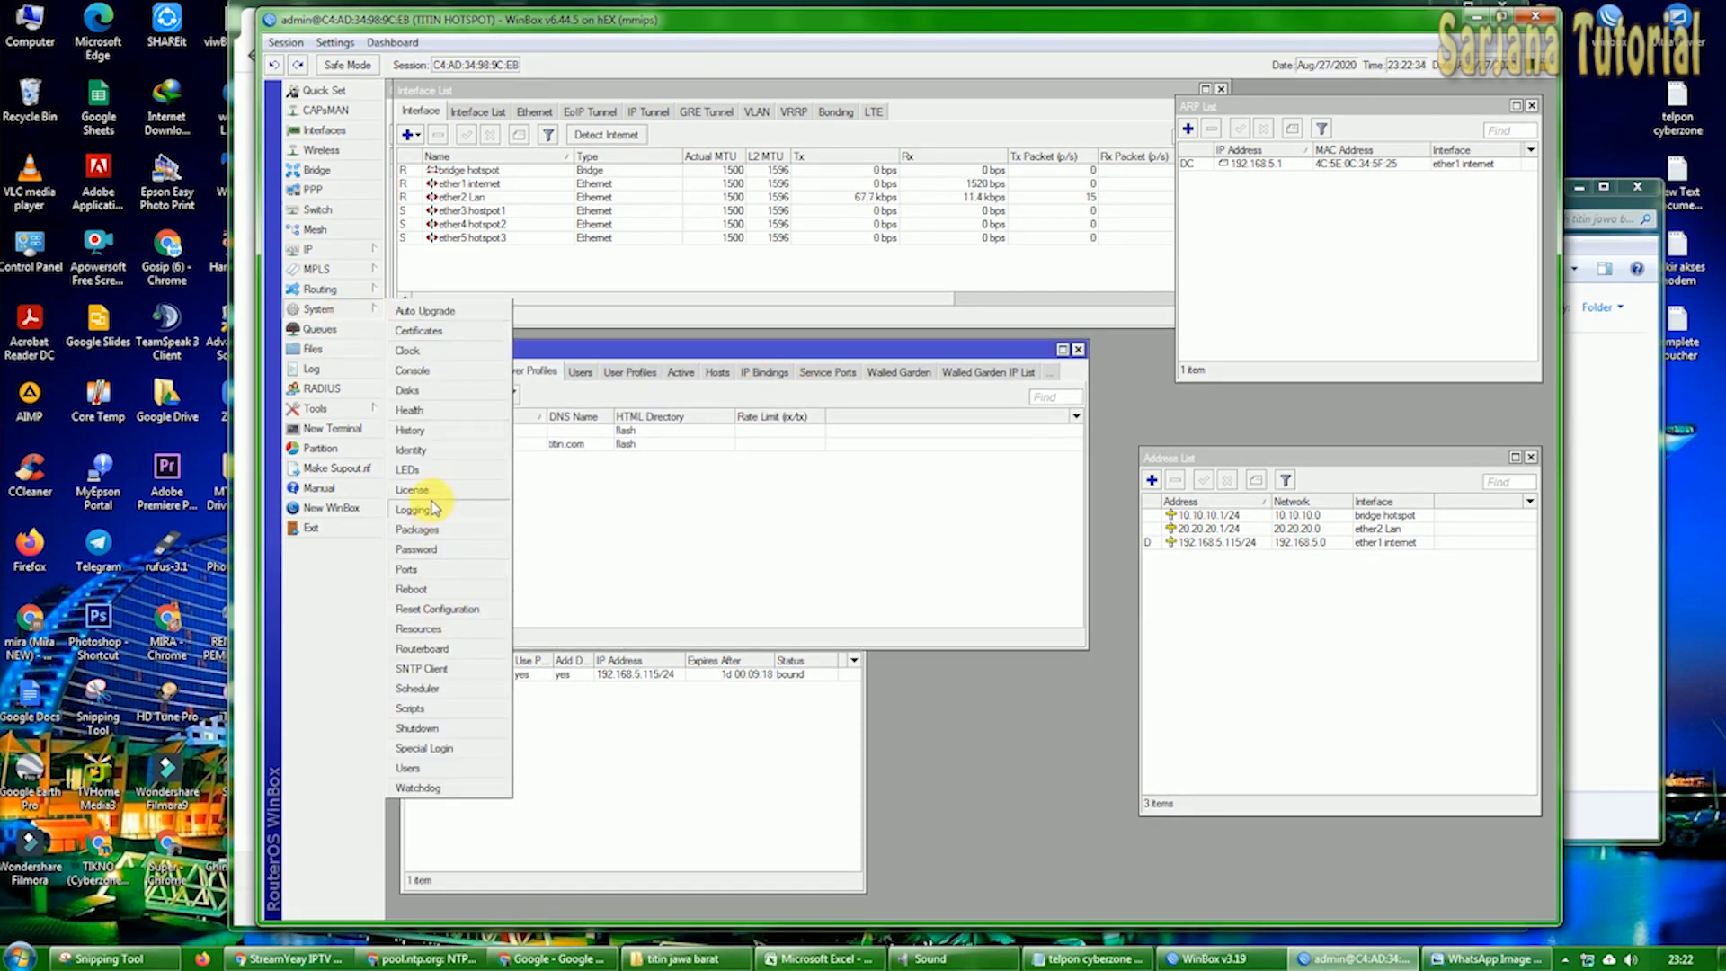
left_click(430, 454)
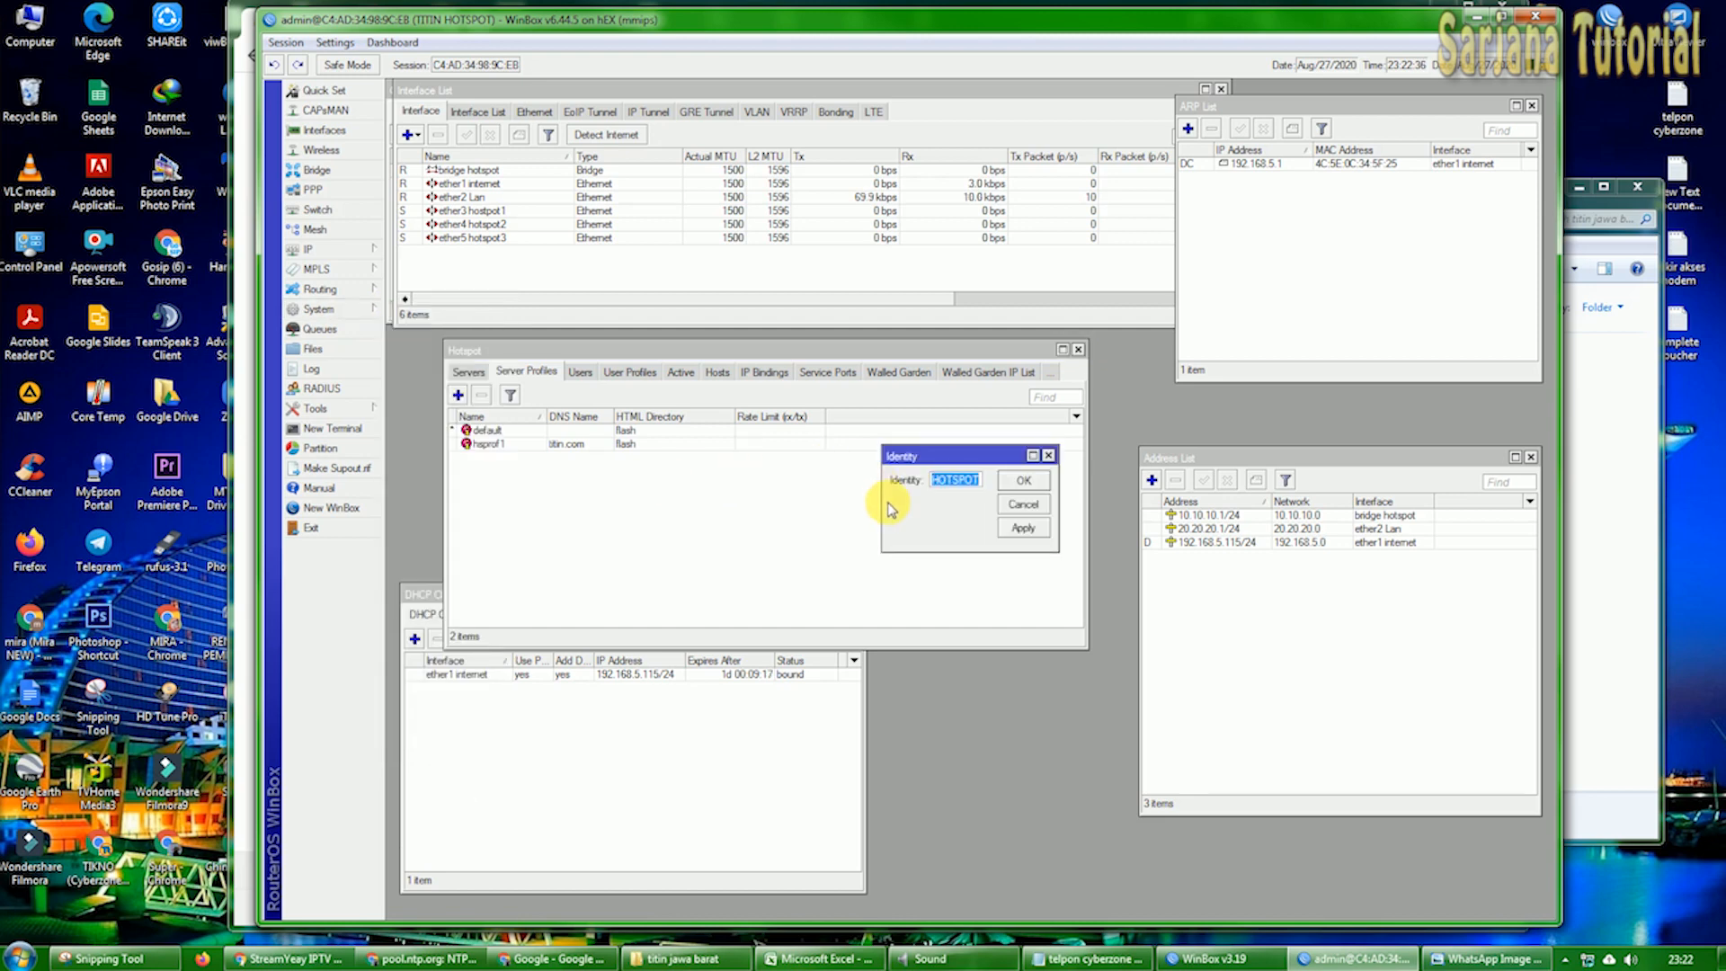
left_click_drag(885, 506, 530, 505)
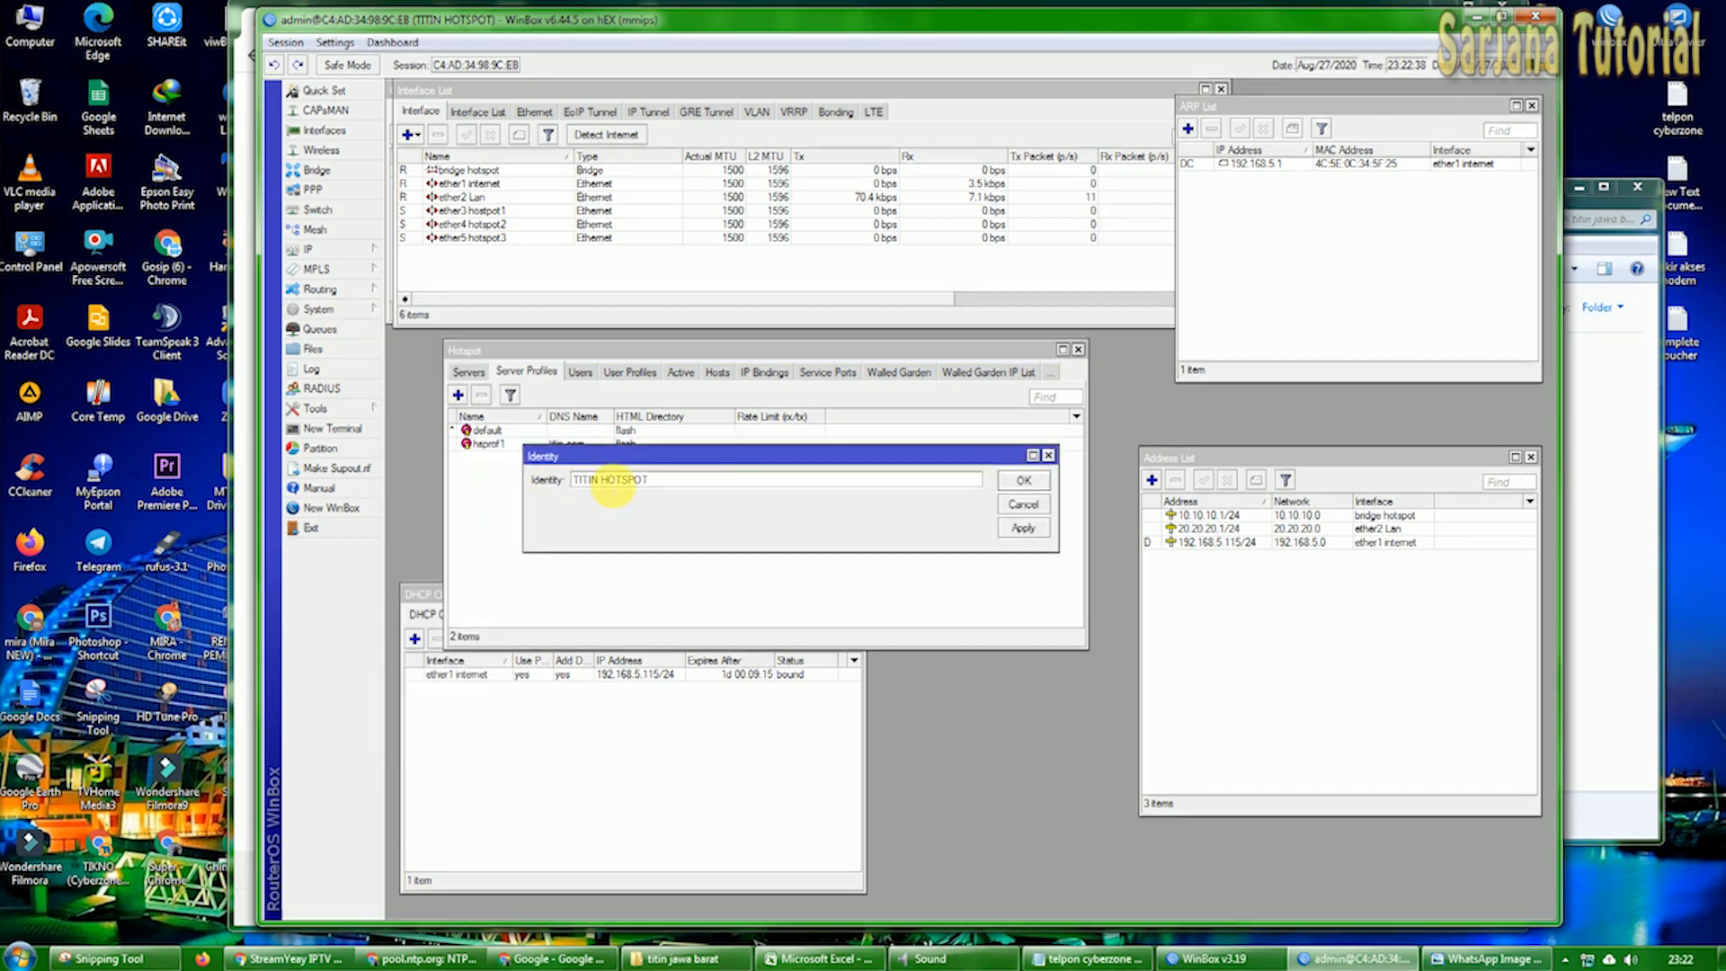
mouse_move(445, 22)
left_mouse_down()
mouse_move(508, 28)
mouse_move(433, 19)
left_mouse_up()
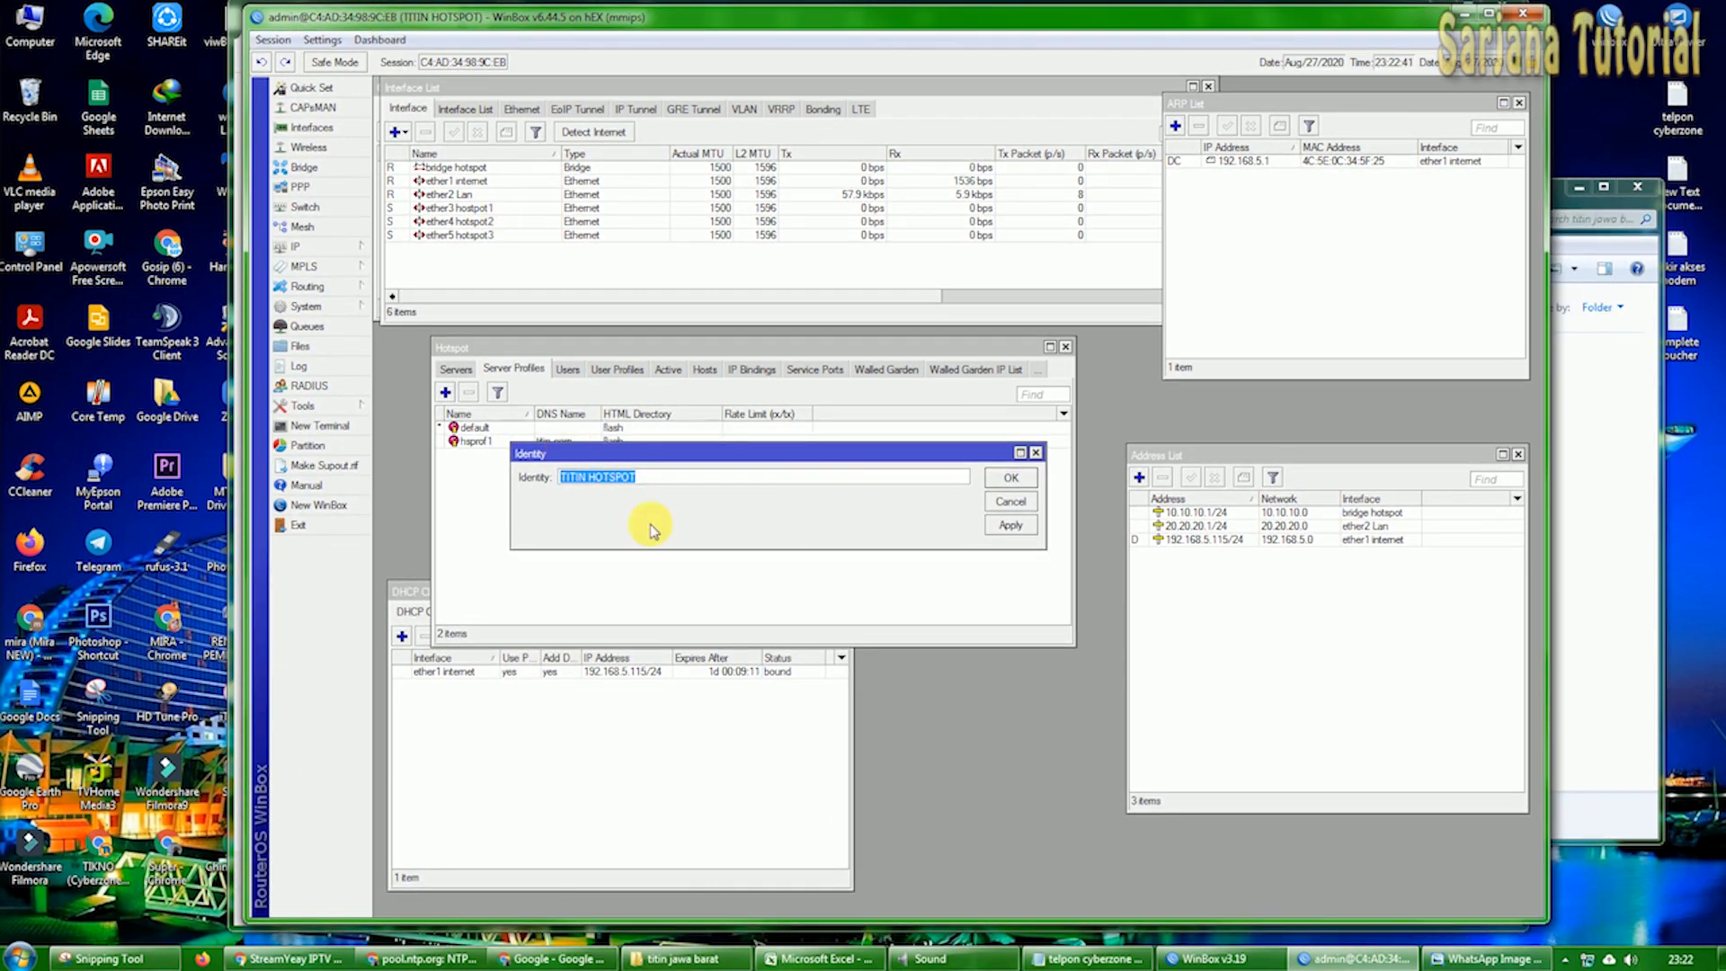
left_click(1036, 453)
left_click(1065, 347)
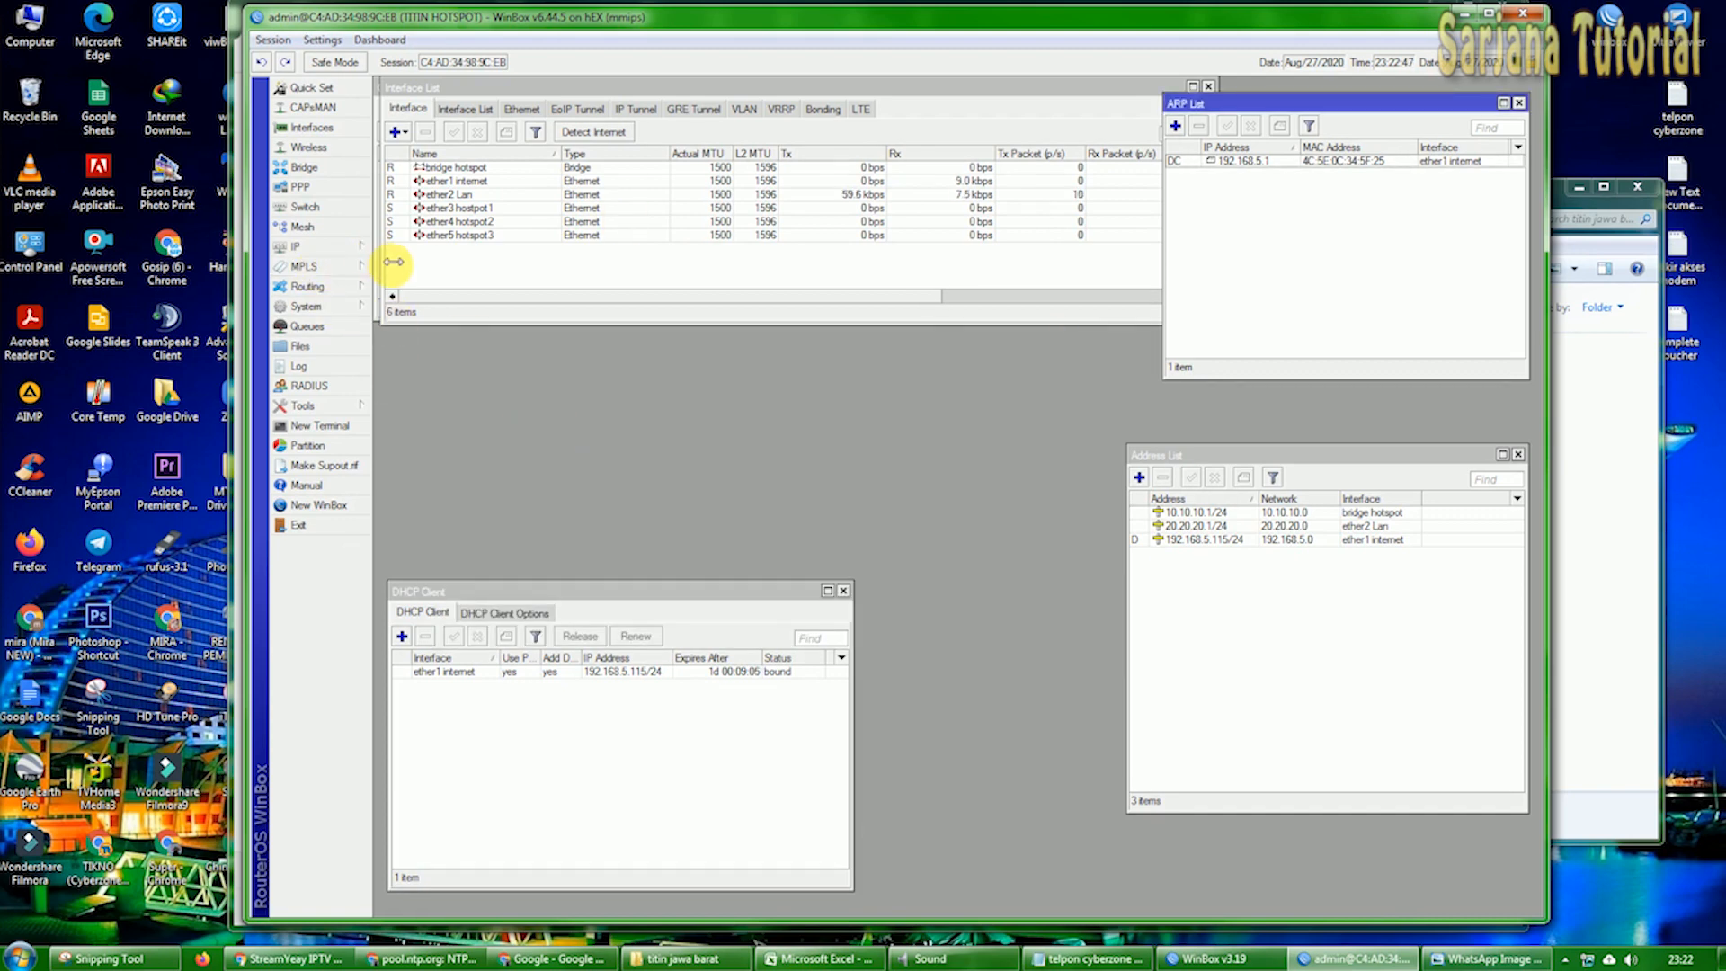
Review the router's user list with admin selected, then close it.
left_click(336, 313)
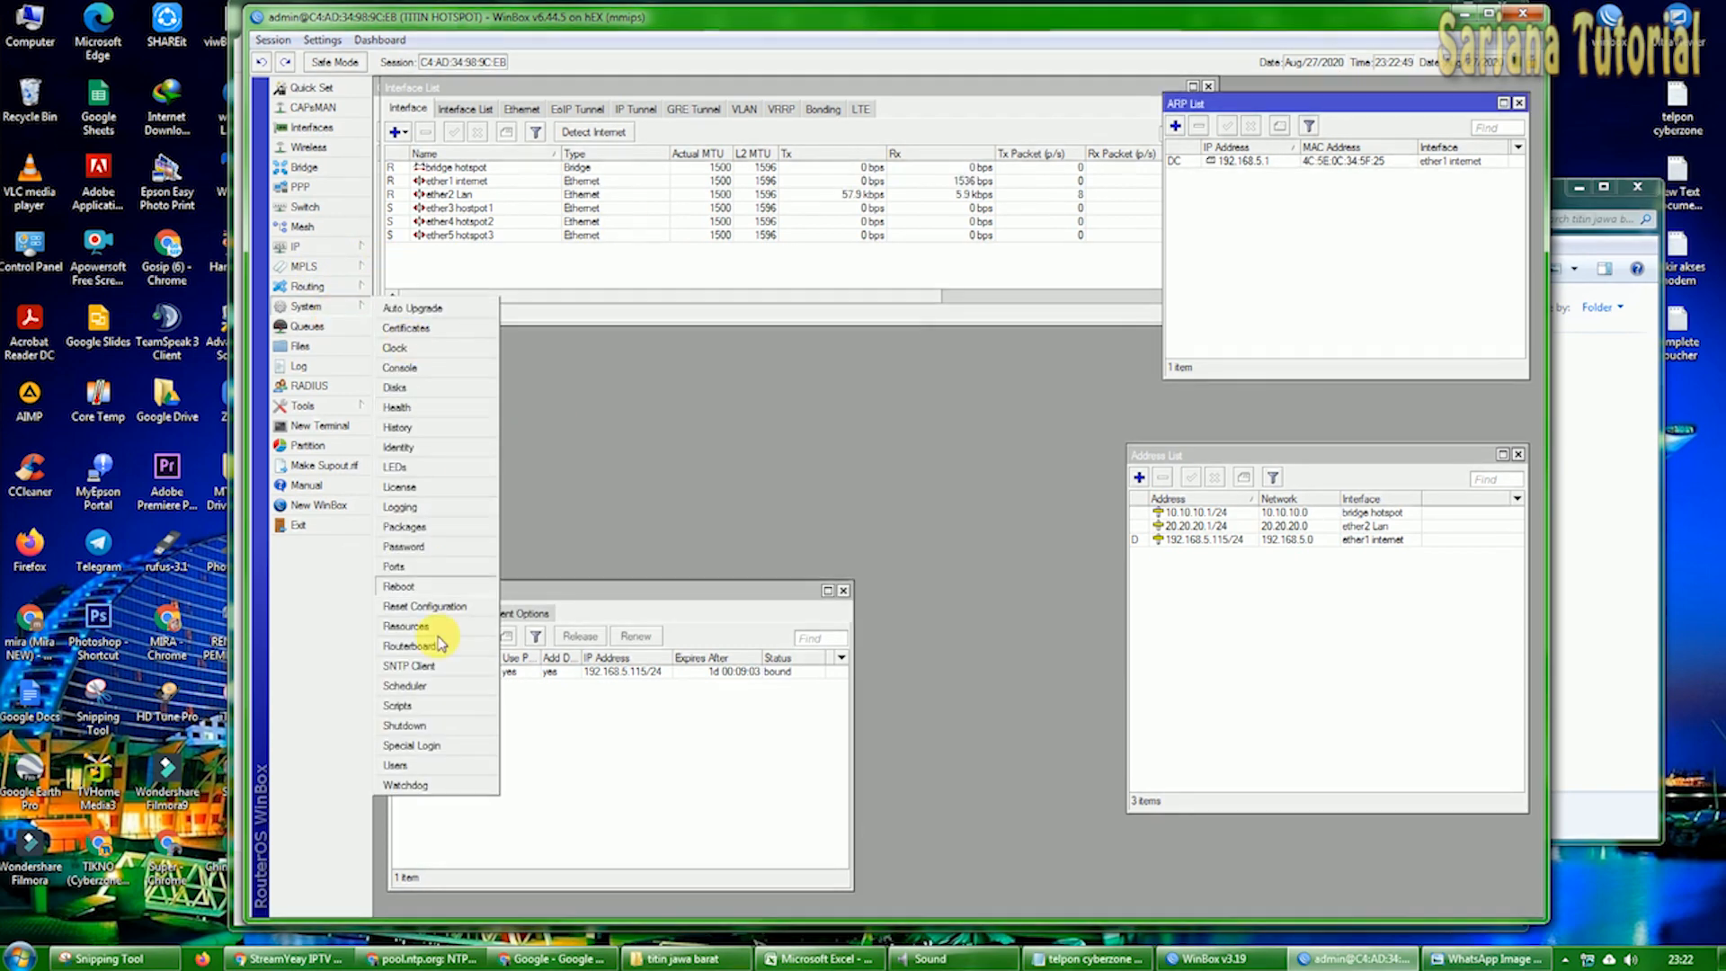
left_click(397, 759)
left_click(726, 446)
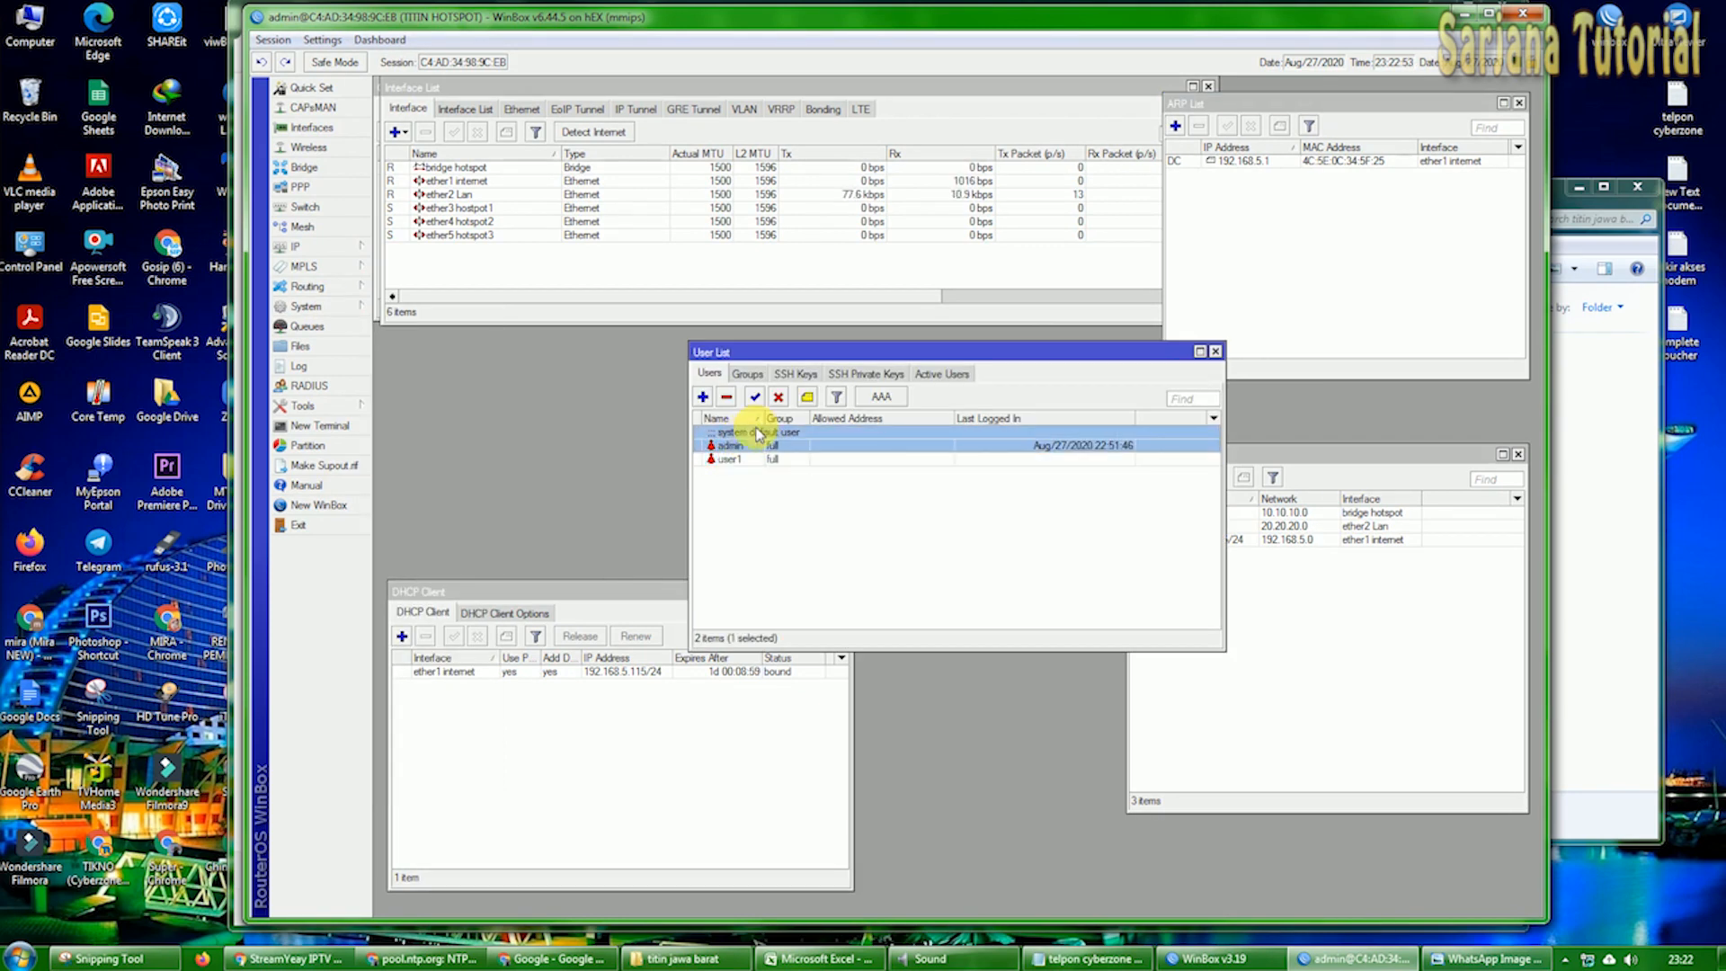
left_click_drag(1142, 357, 1066, 348)
left_click(1137, 342)
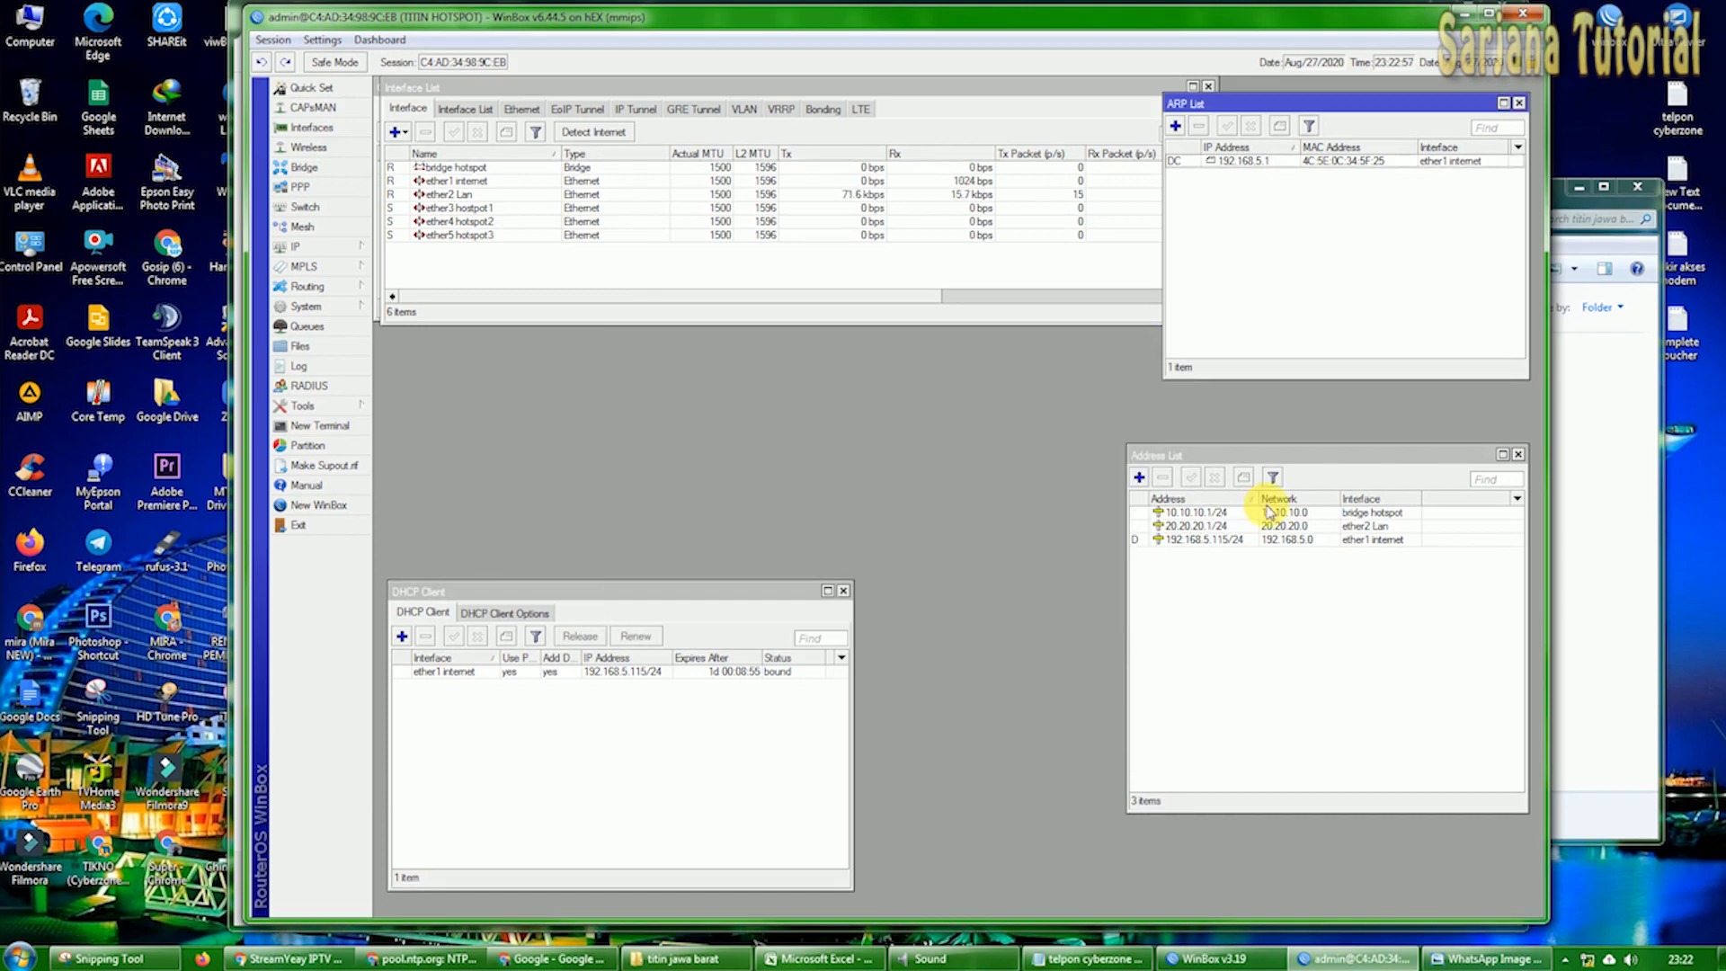
Open the DHCP Server list showing dhcp1 on bridge hotspot and widen it.
left_click(1357, 526)
left_click_drag(1256, 455, 1252, 455)
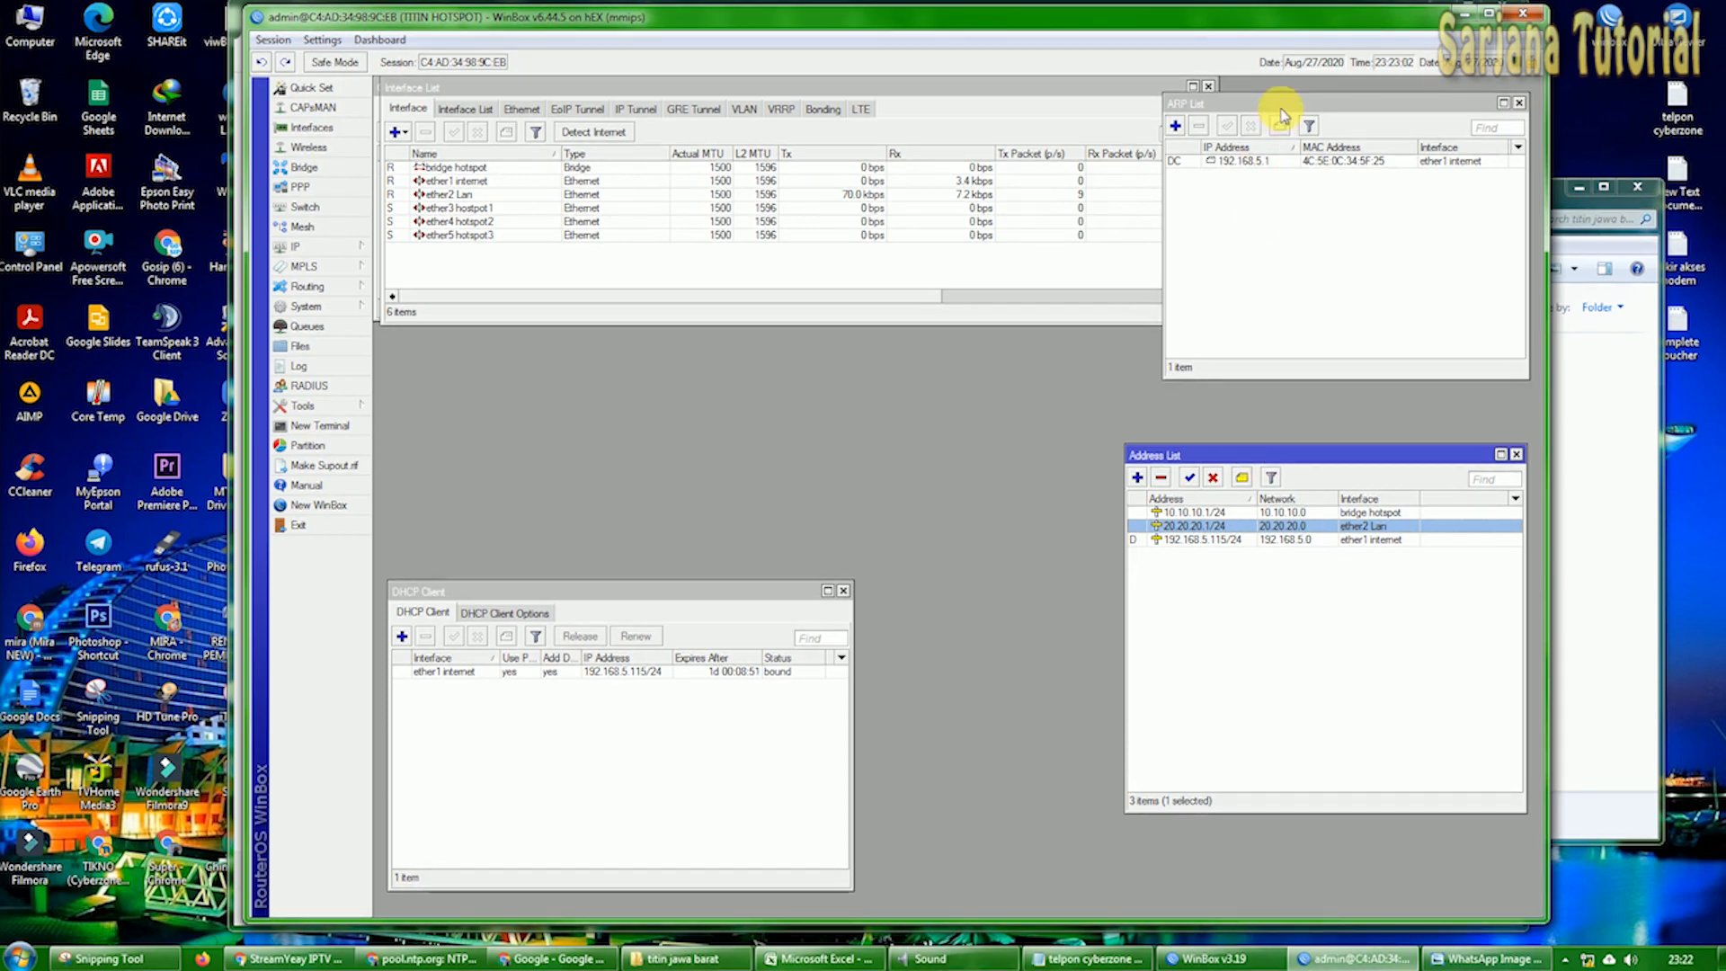
left_click_drag(1287, 102, 1296, 93)
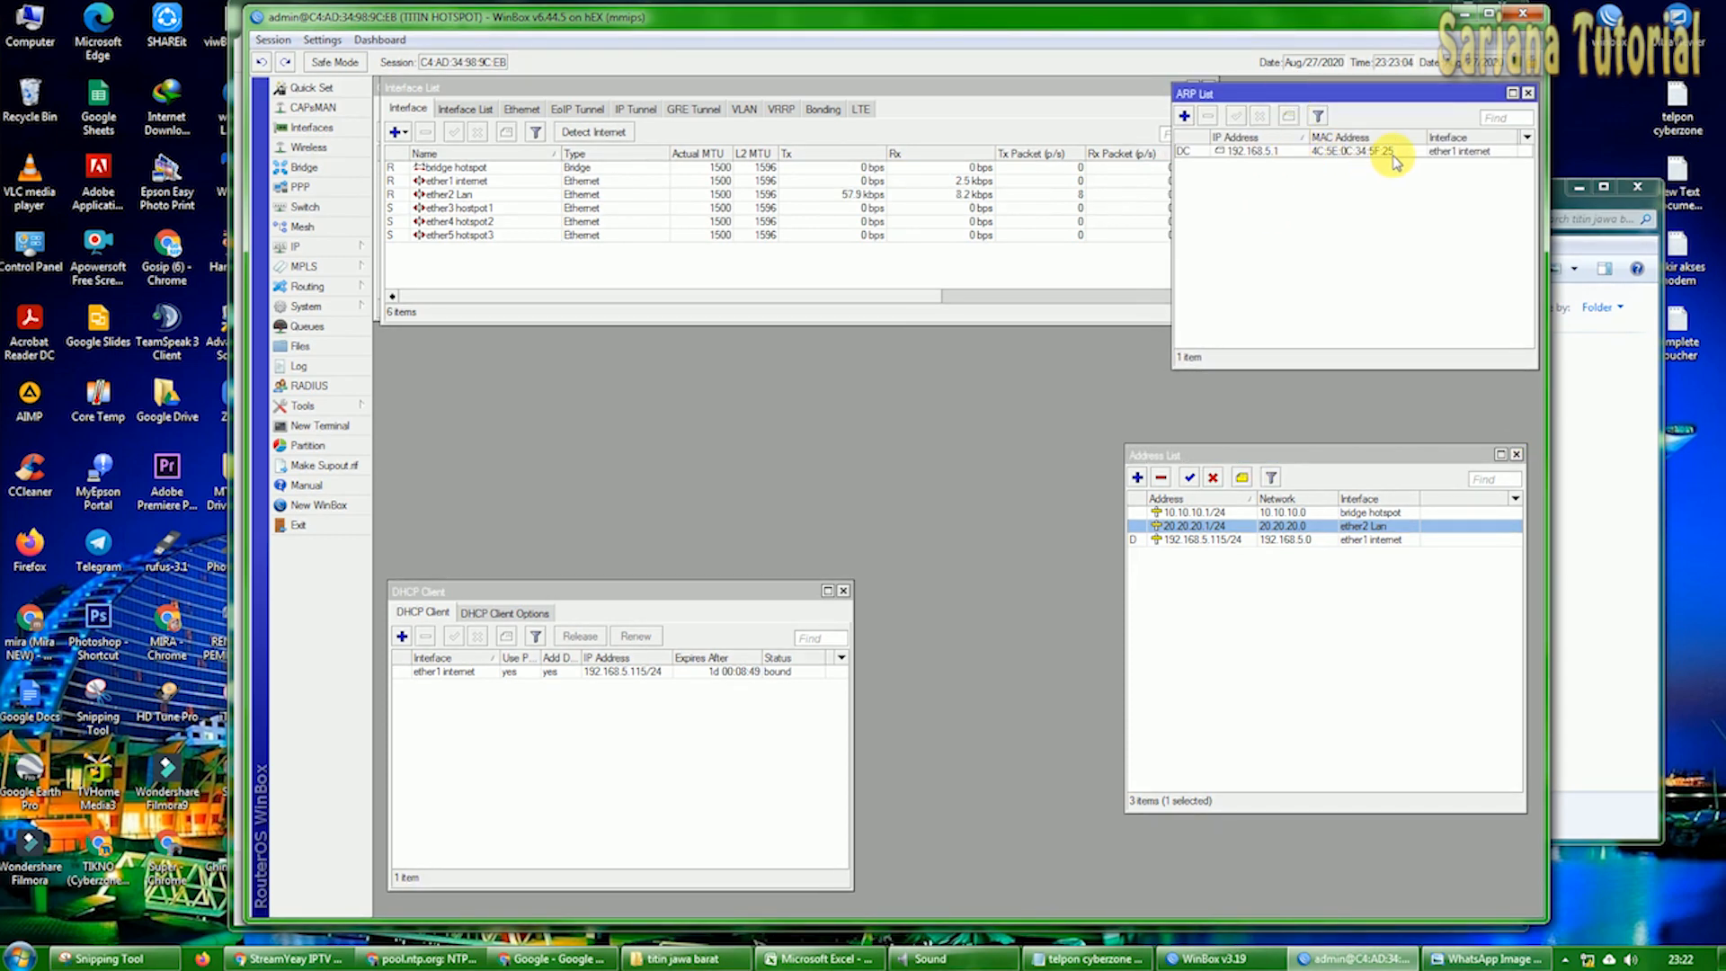
left_click(314, 248)
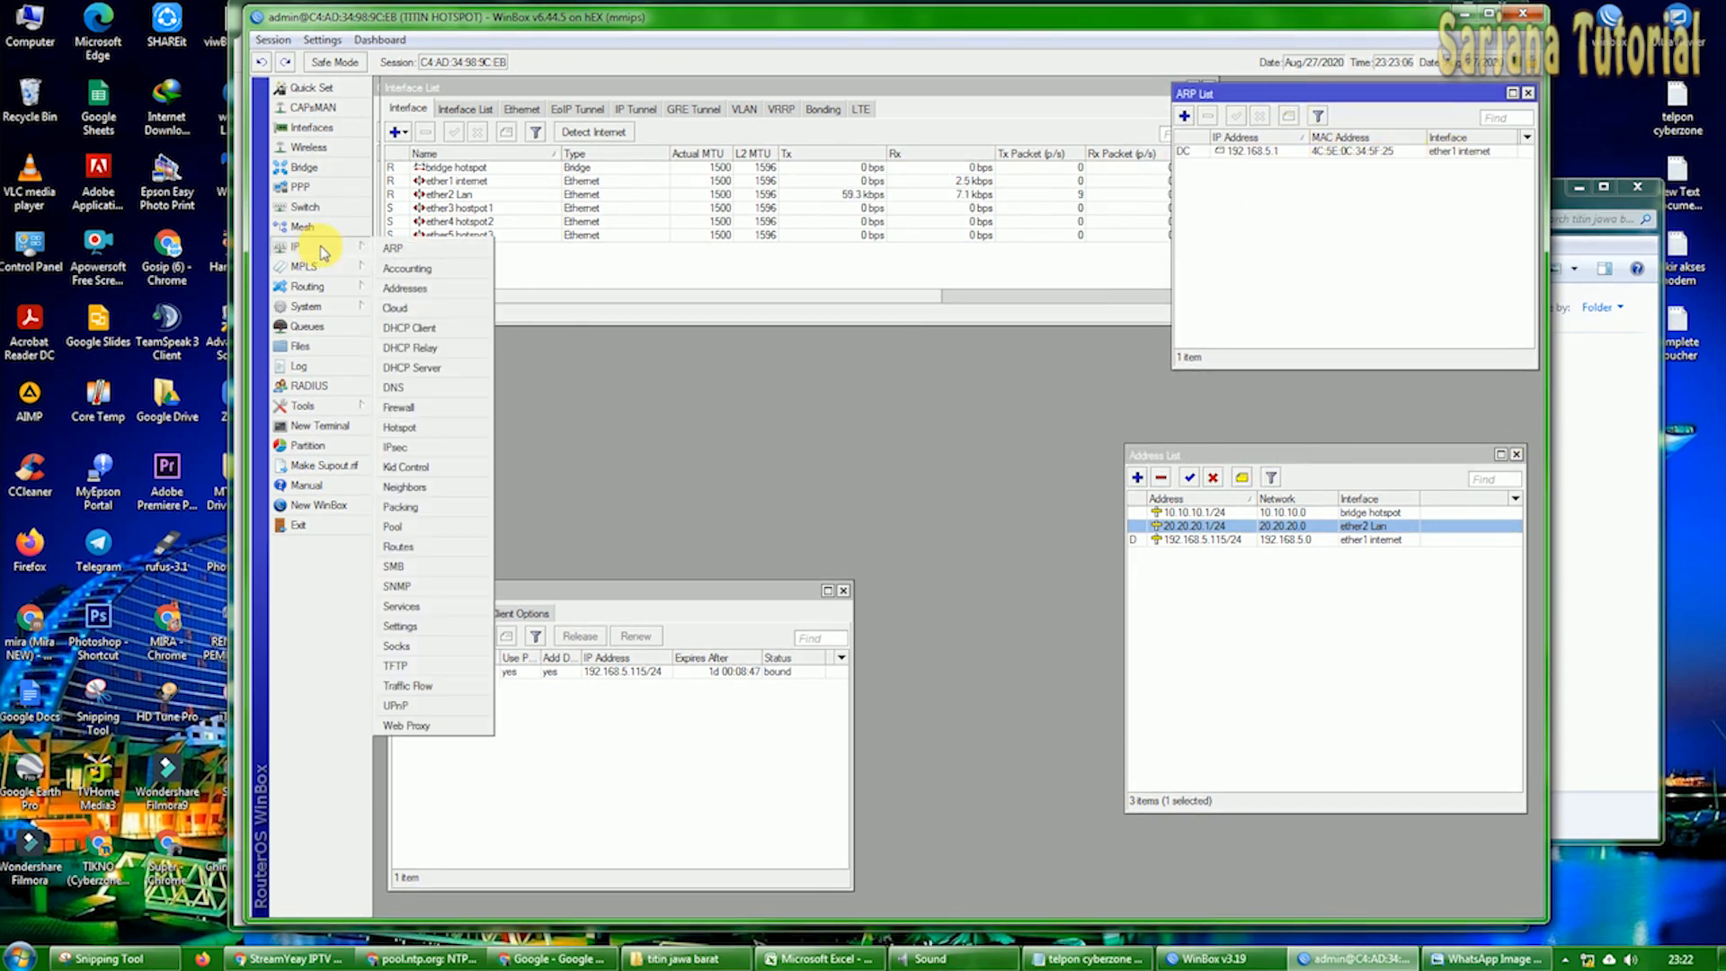
left_click(428, 375)
left_click_drag(575, 444, 516, 447)
Rename the bridge hotspot DHCP server from dhcp1 to 'dhcp hotspot' and apply.
left_click(620, 434)
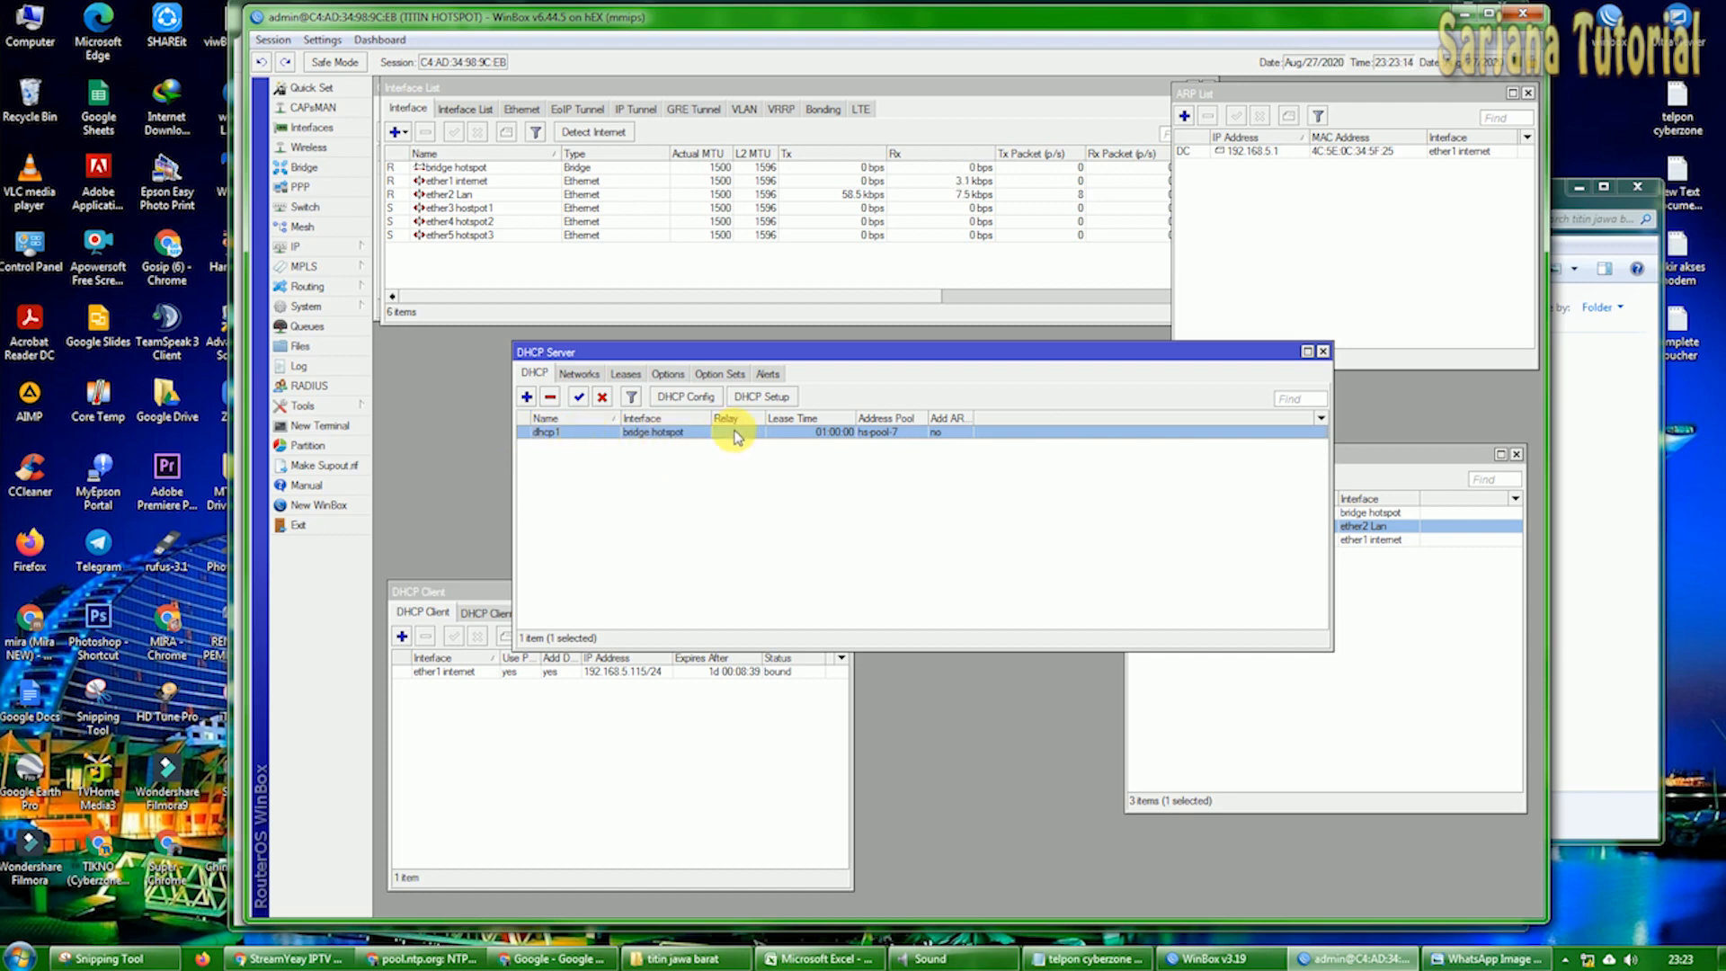
double_click(578, 433)
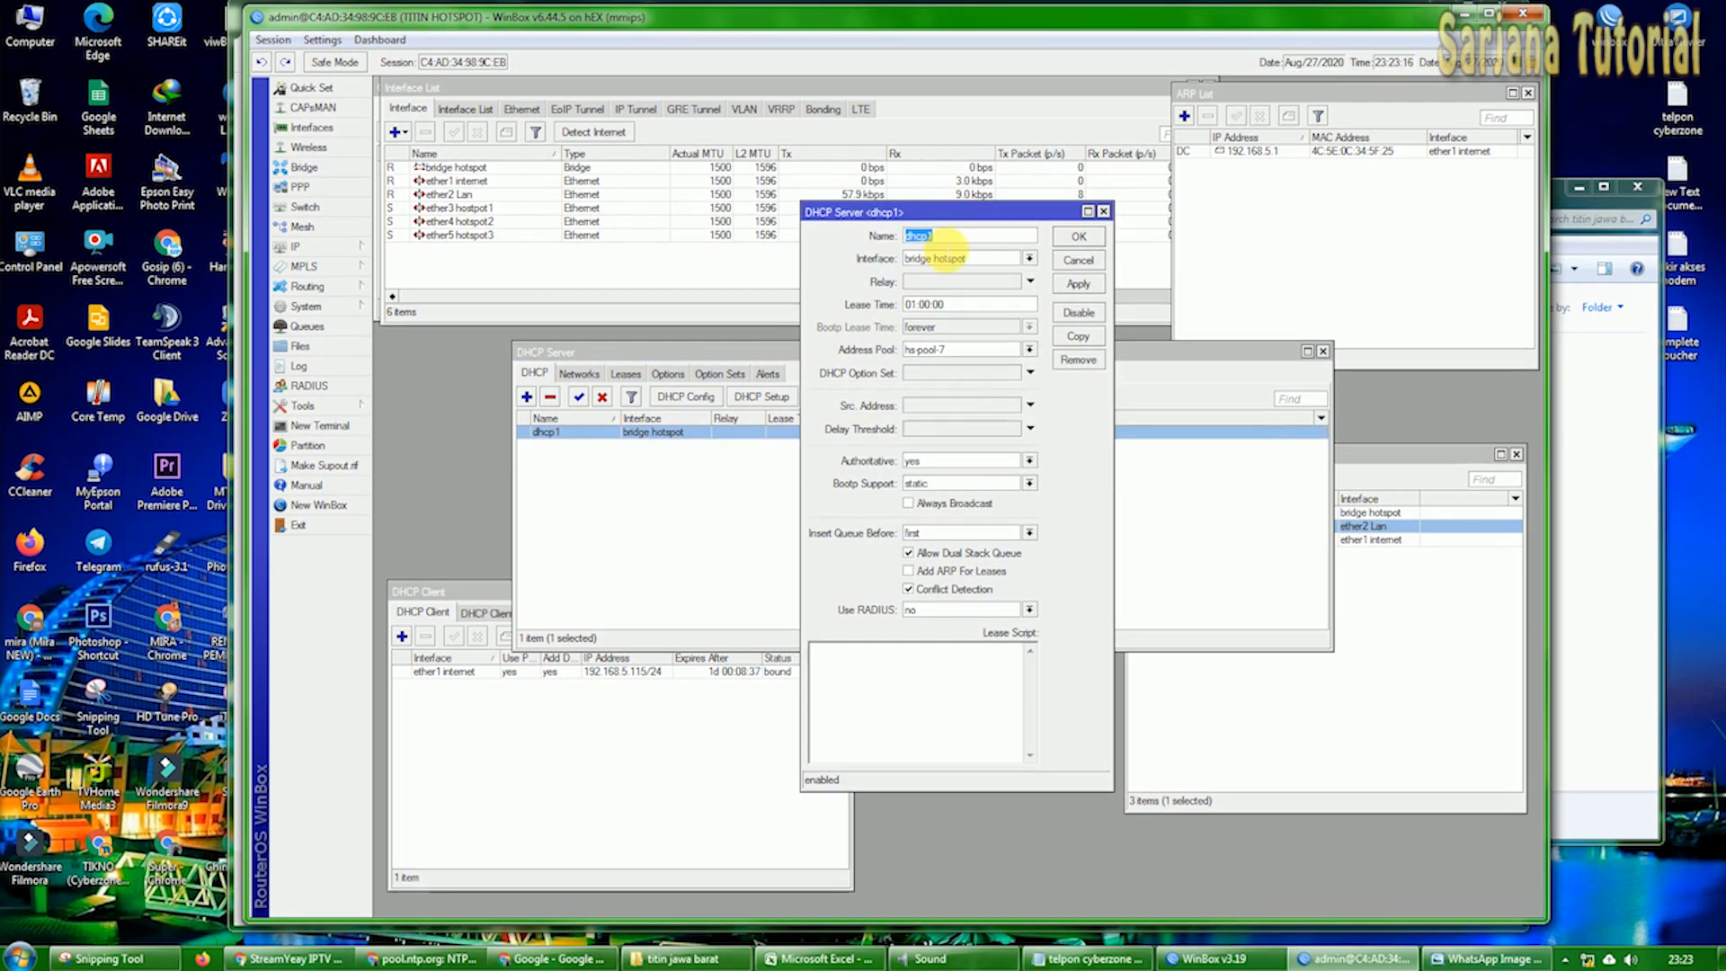
left_click_drag(929, 239, 967, 242)
type("hotspot")
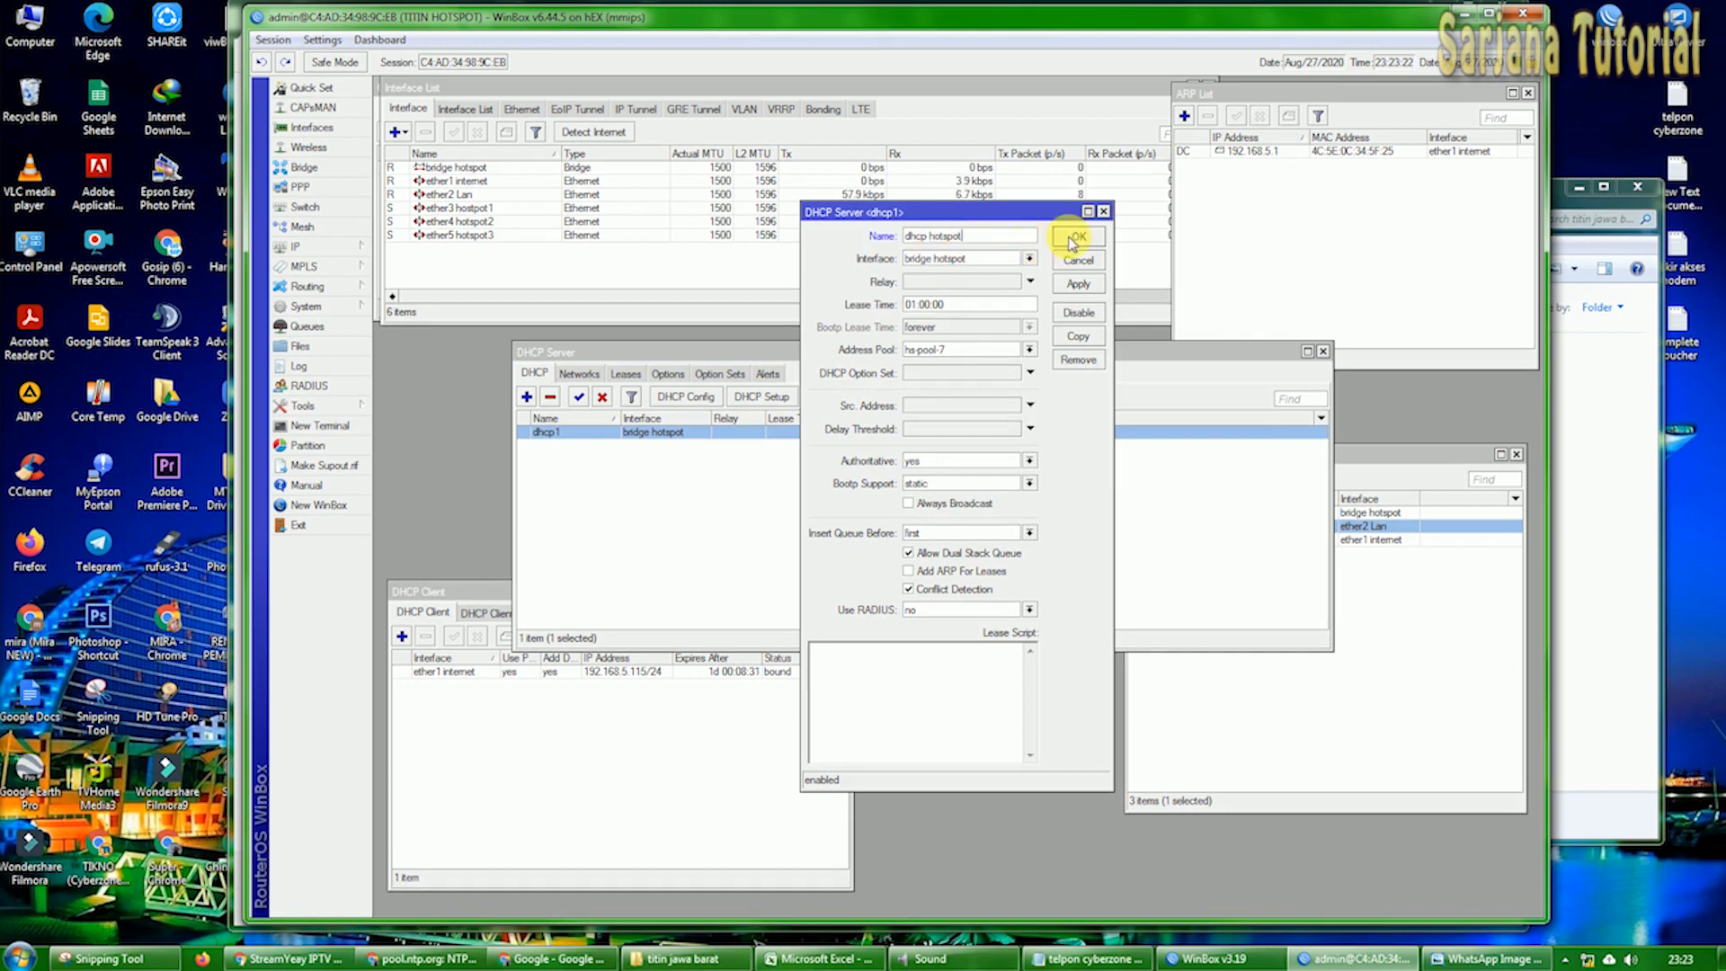
left_click(1076, 237)
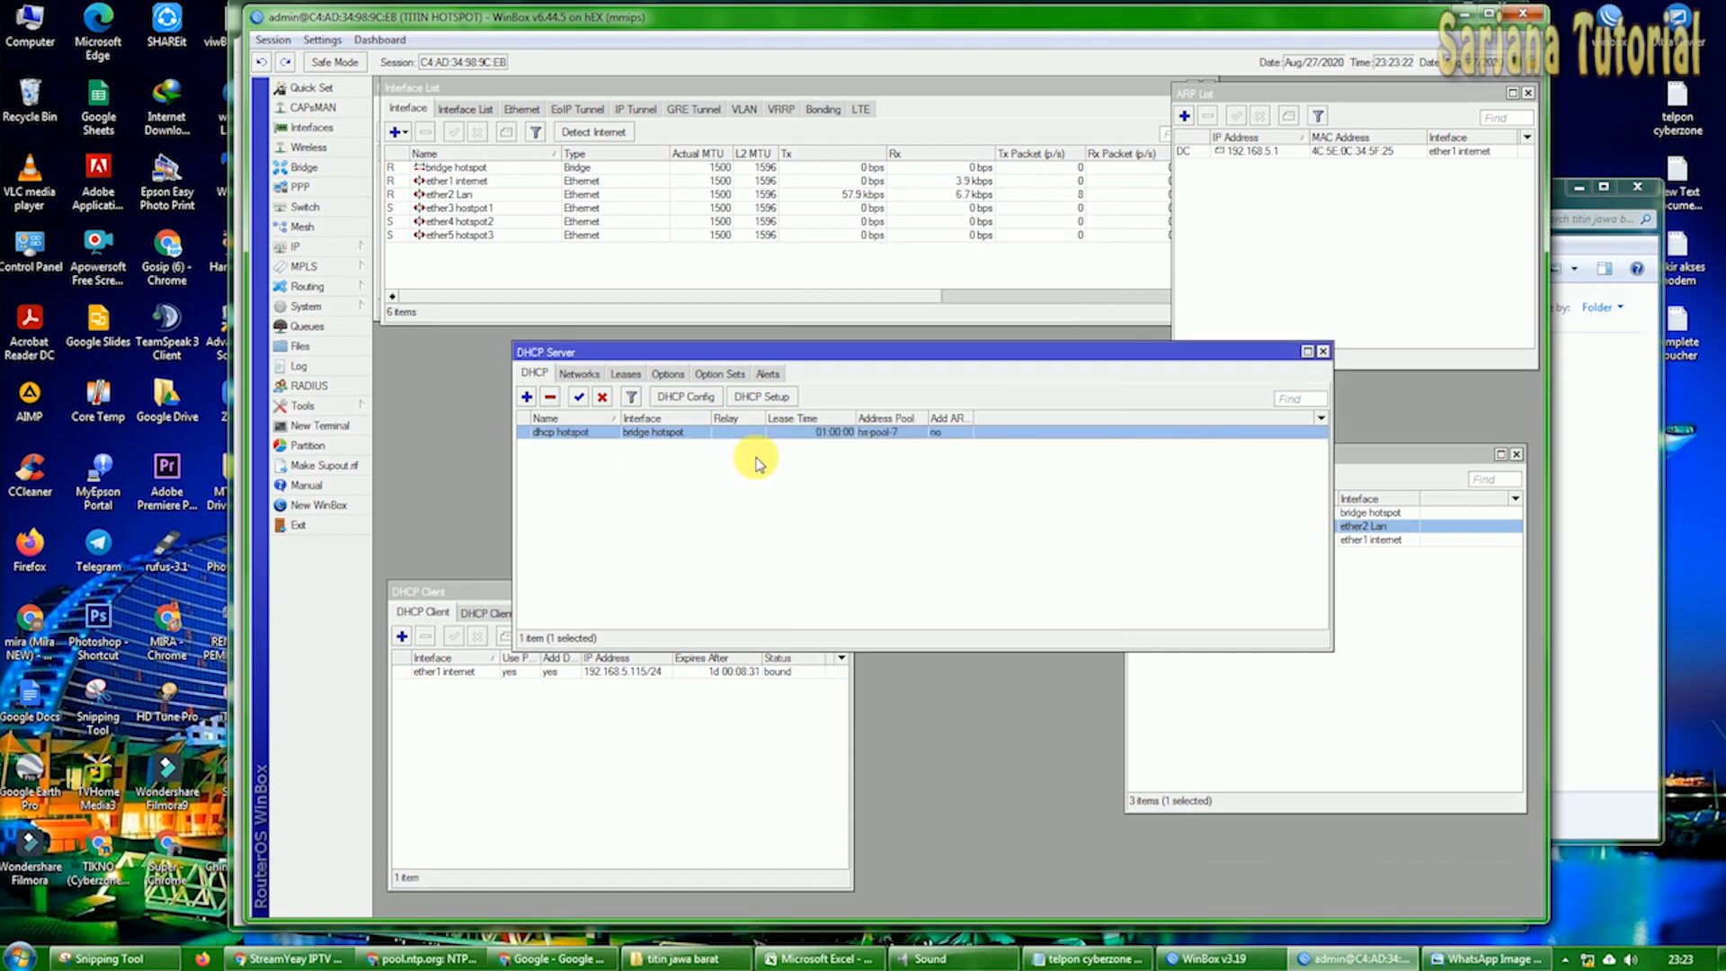
Start DHCP Setup with ether2 Lan as the server interface.
left_click(764, 396)
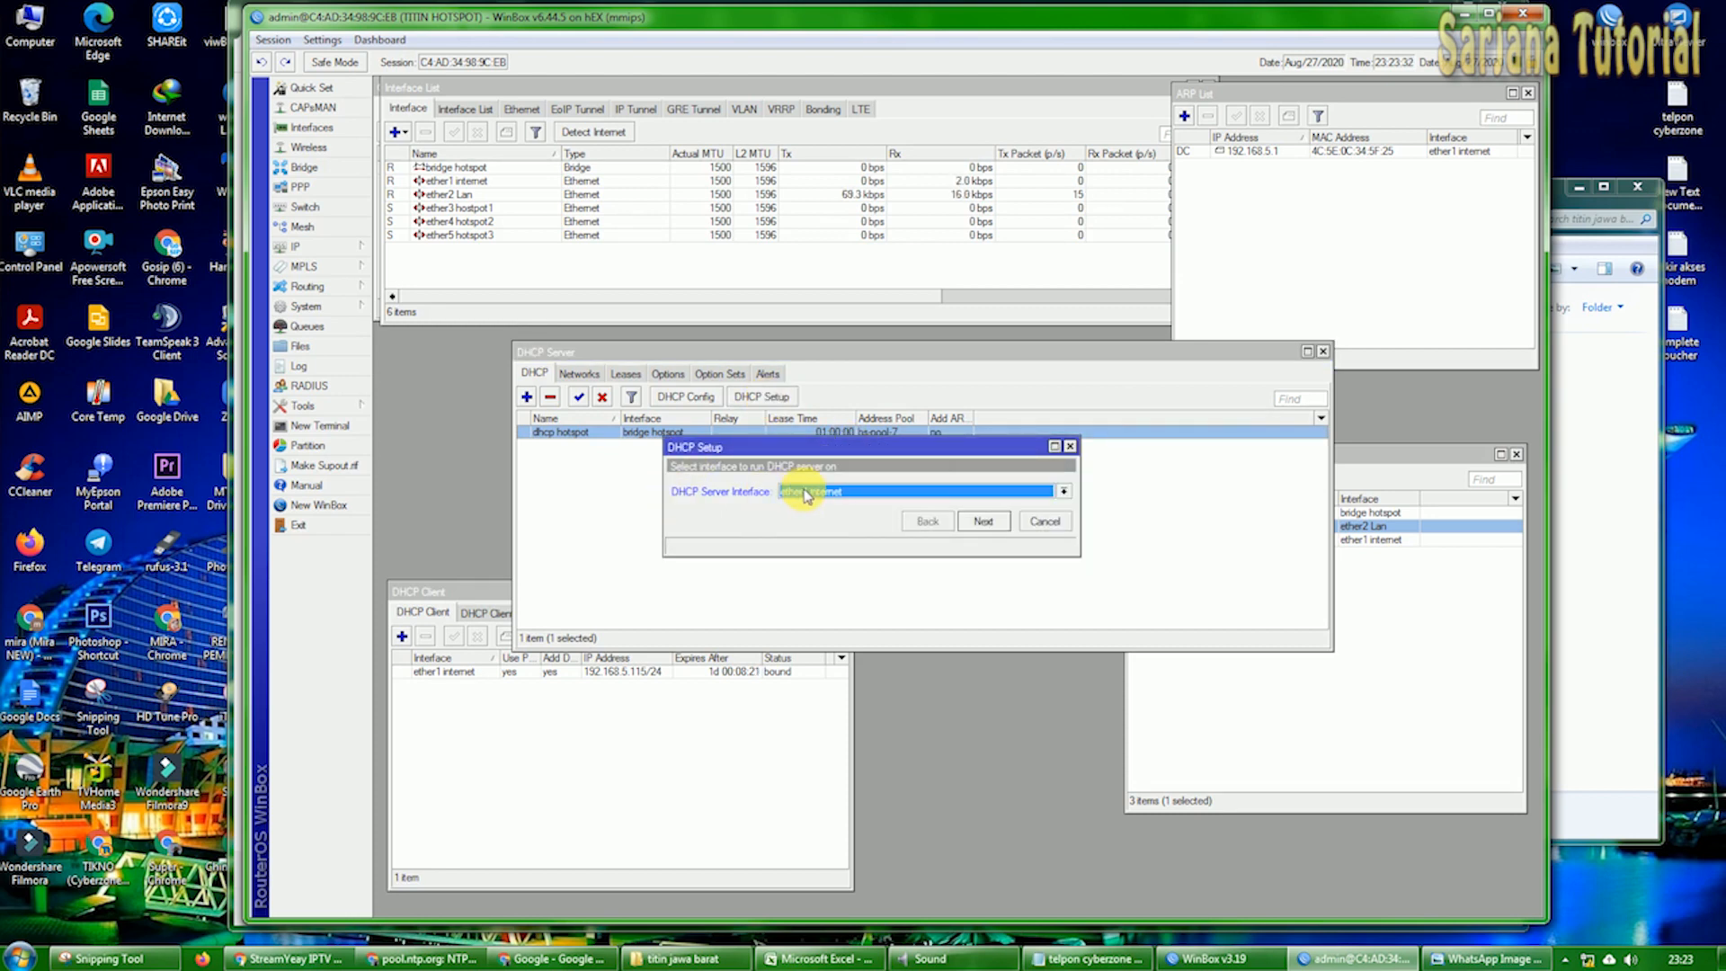
left_click(797, 491)
left_click(809, 527)
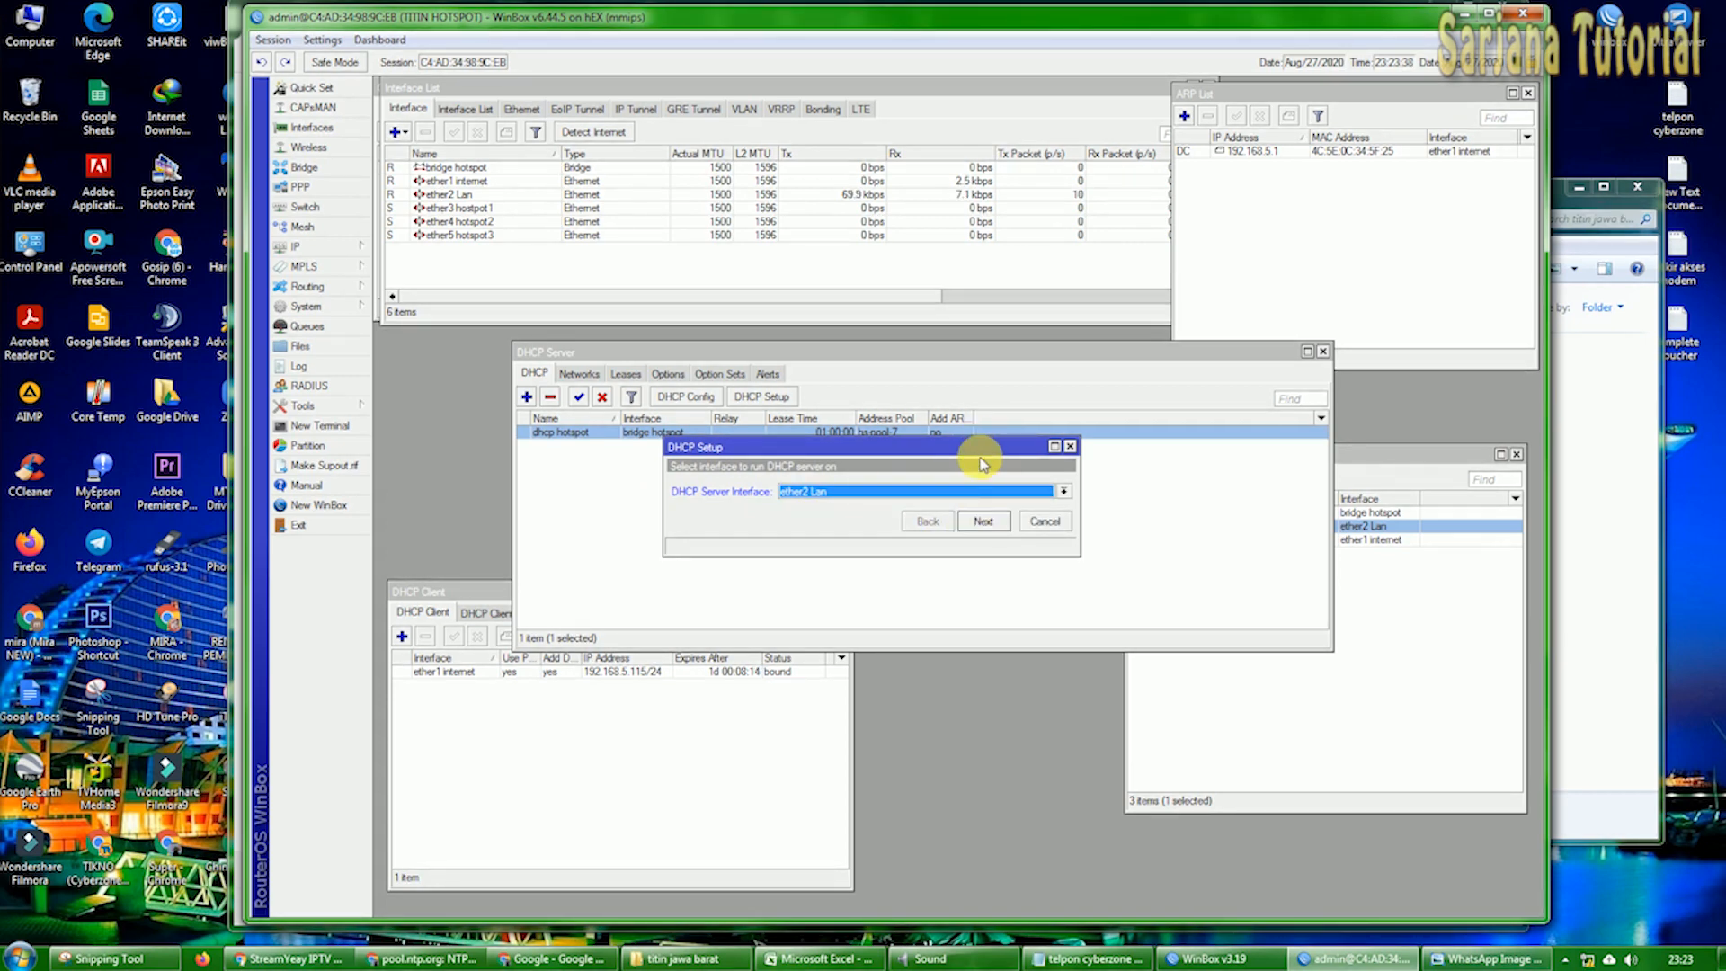
left_click_drag(985, 458, 1000, 449)
left_click(989, 521)
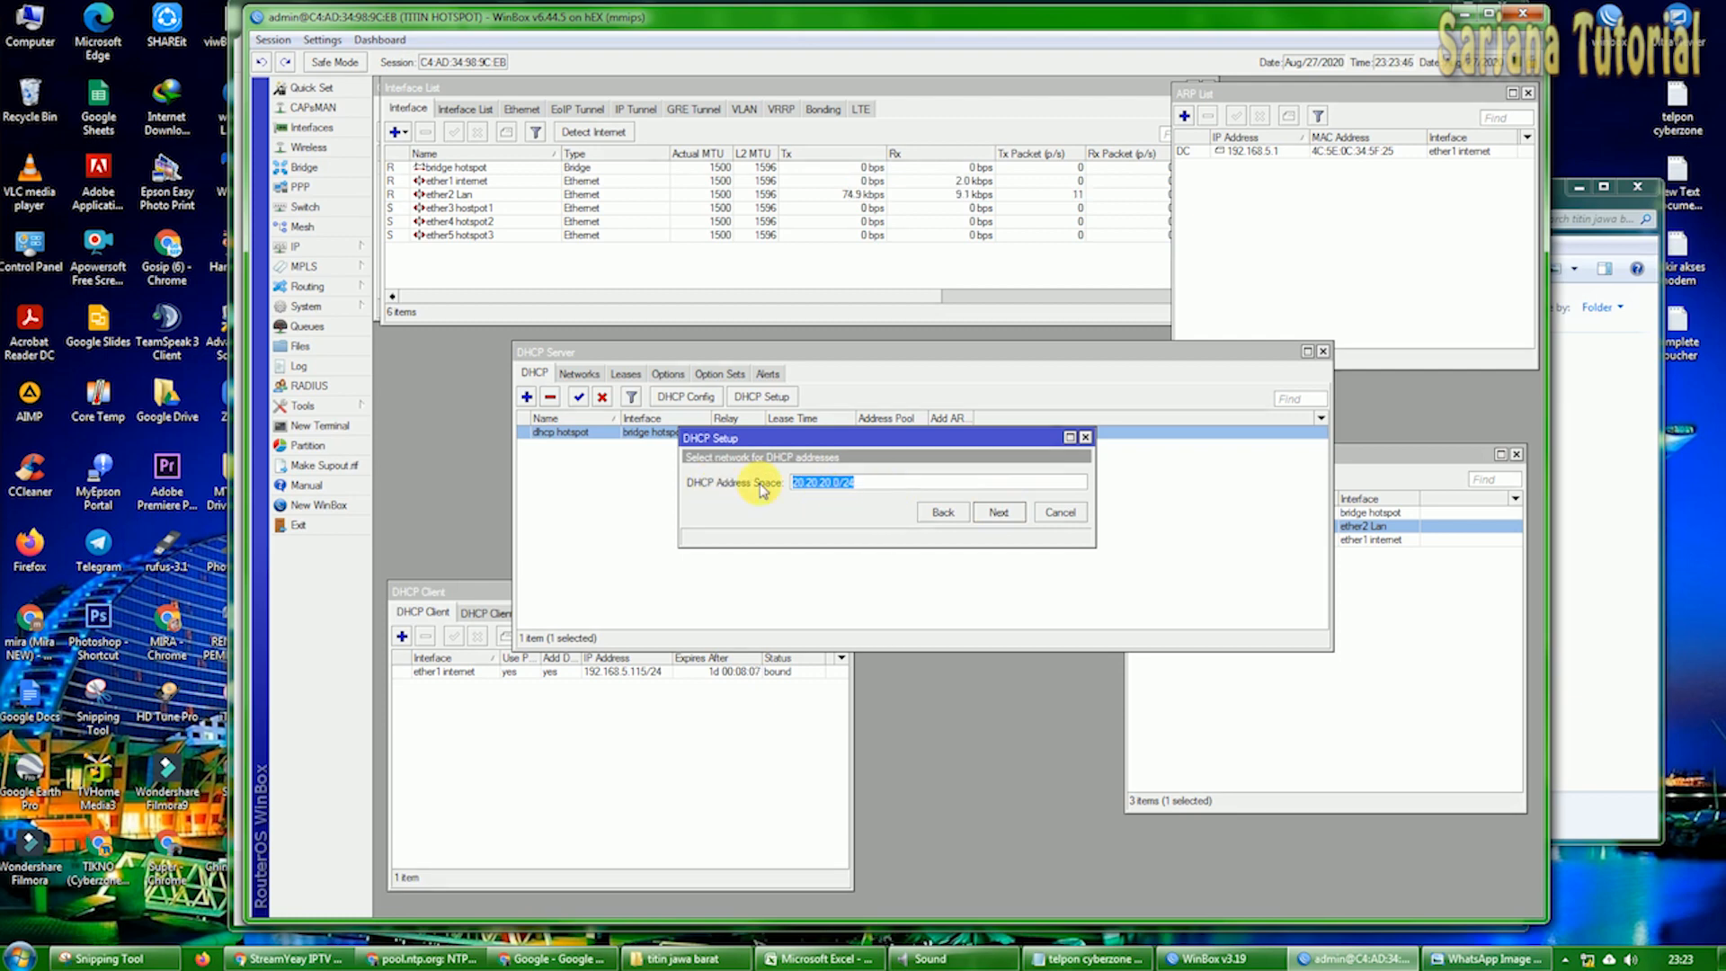
Accept address space 20.20.20.0/24, gateway 20.20.20.1 and the offered address pool.
mouse_move(838, 491)
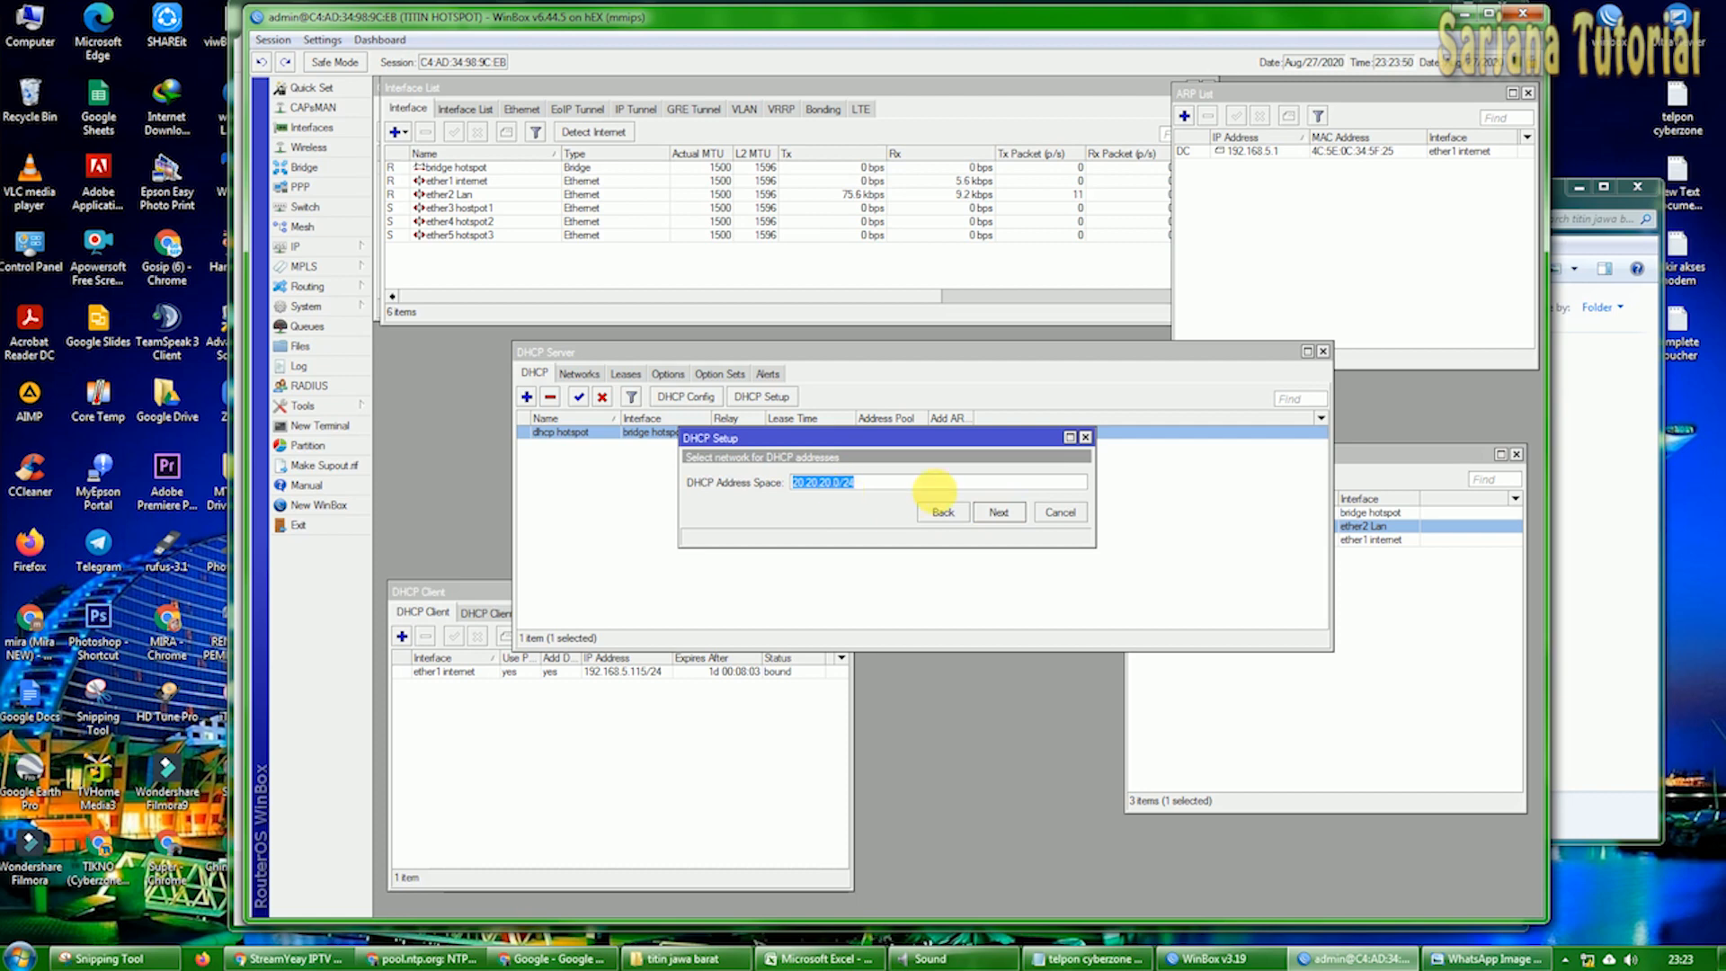
left_click(996, 514)
left_click(885, 486)
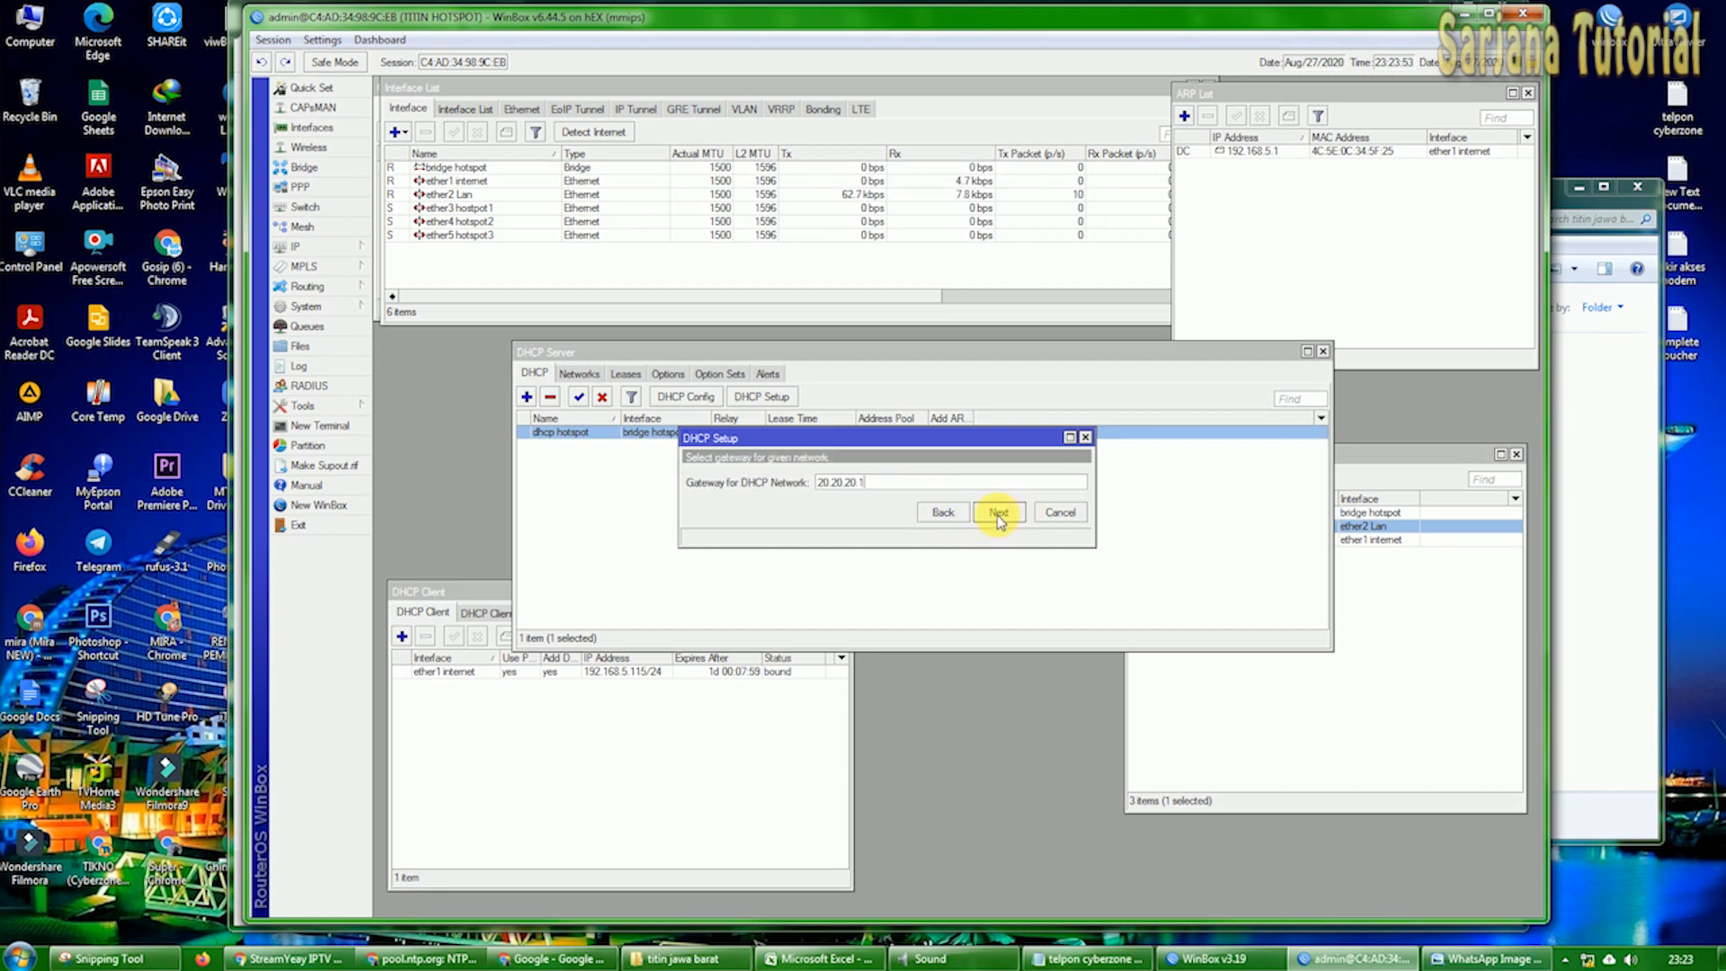
left_click(998, 514)
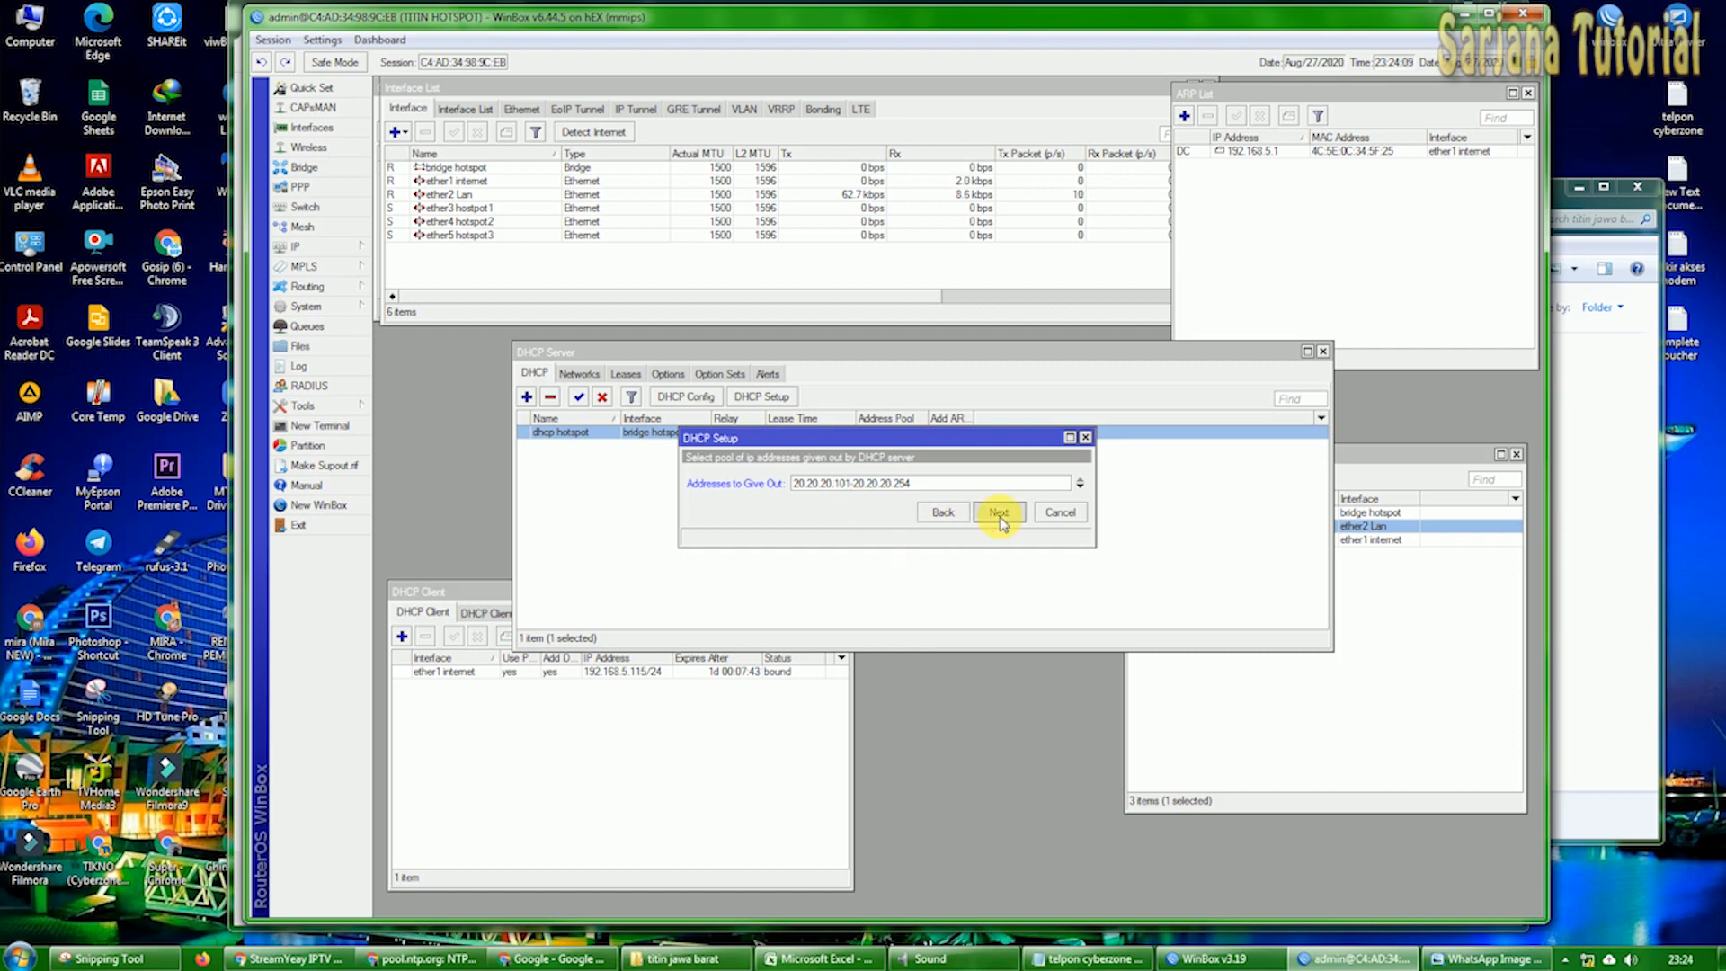
left_click(1000, 514)
Remove DNS server 192.168.5.1, keep the 10:10:00 lease time and finish setup.
left_click_drag(855, 488, 693, 483)
left_click(1080, 484)
left_click(999, 559)
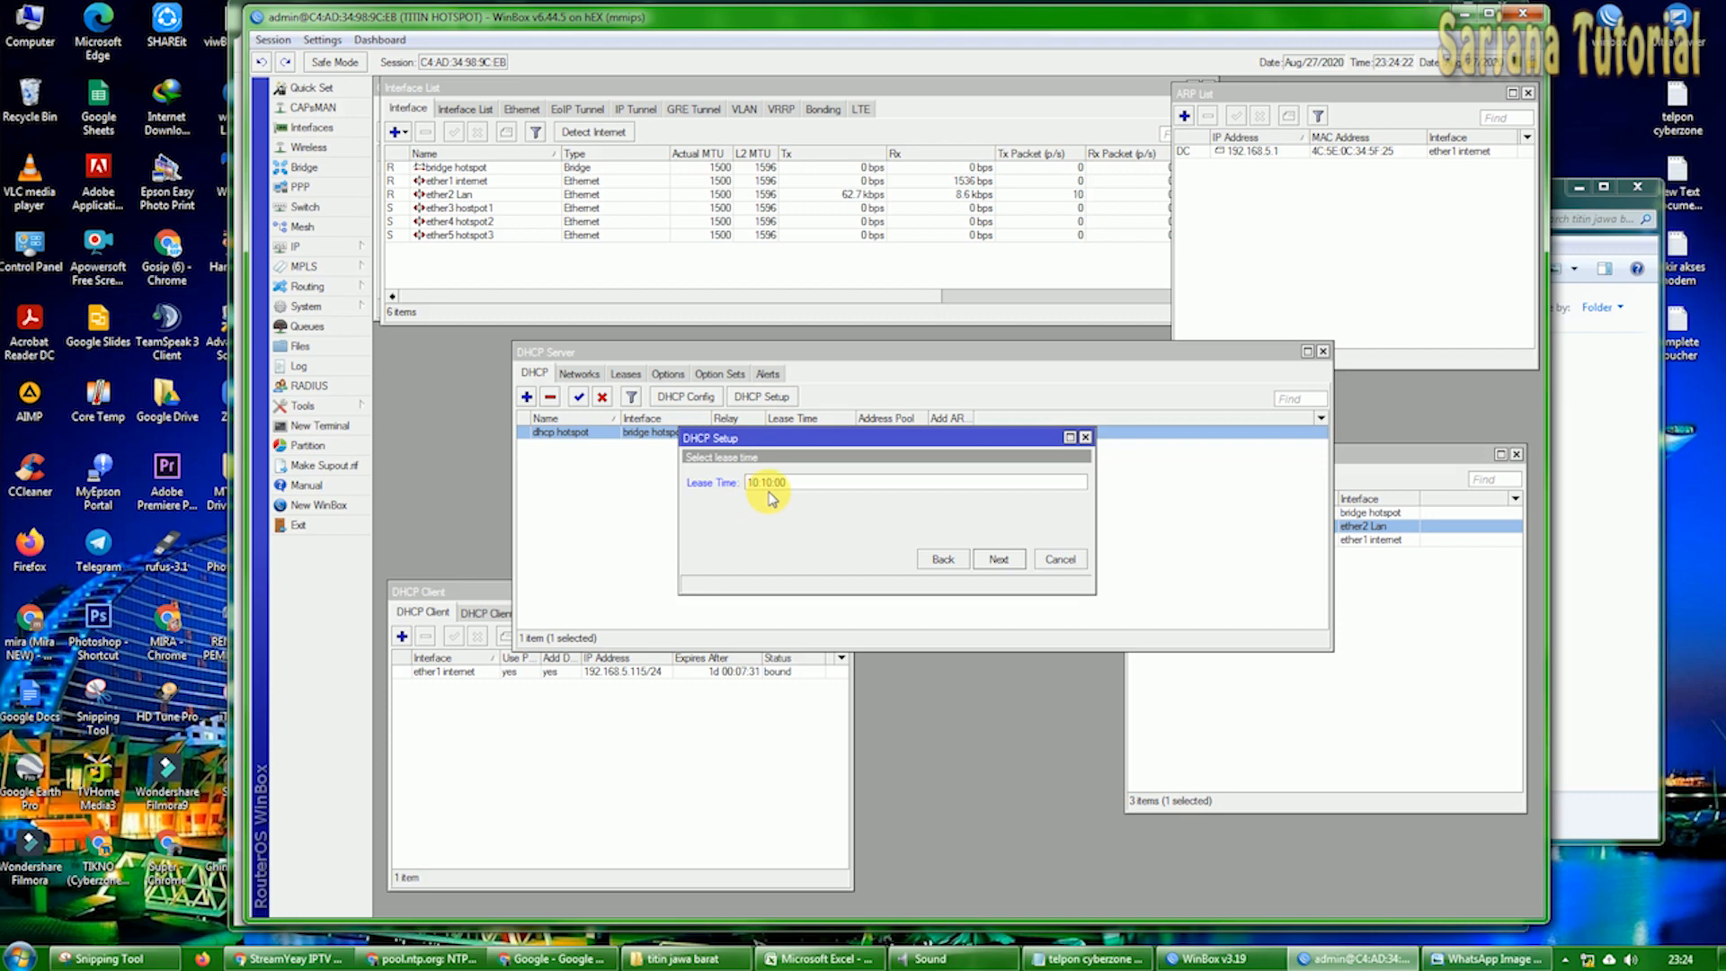
left_click(1002, 563)
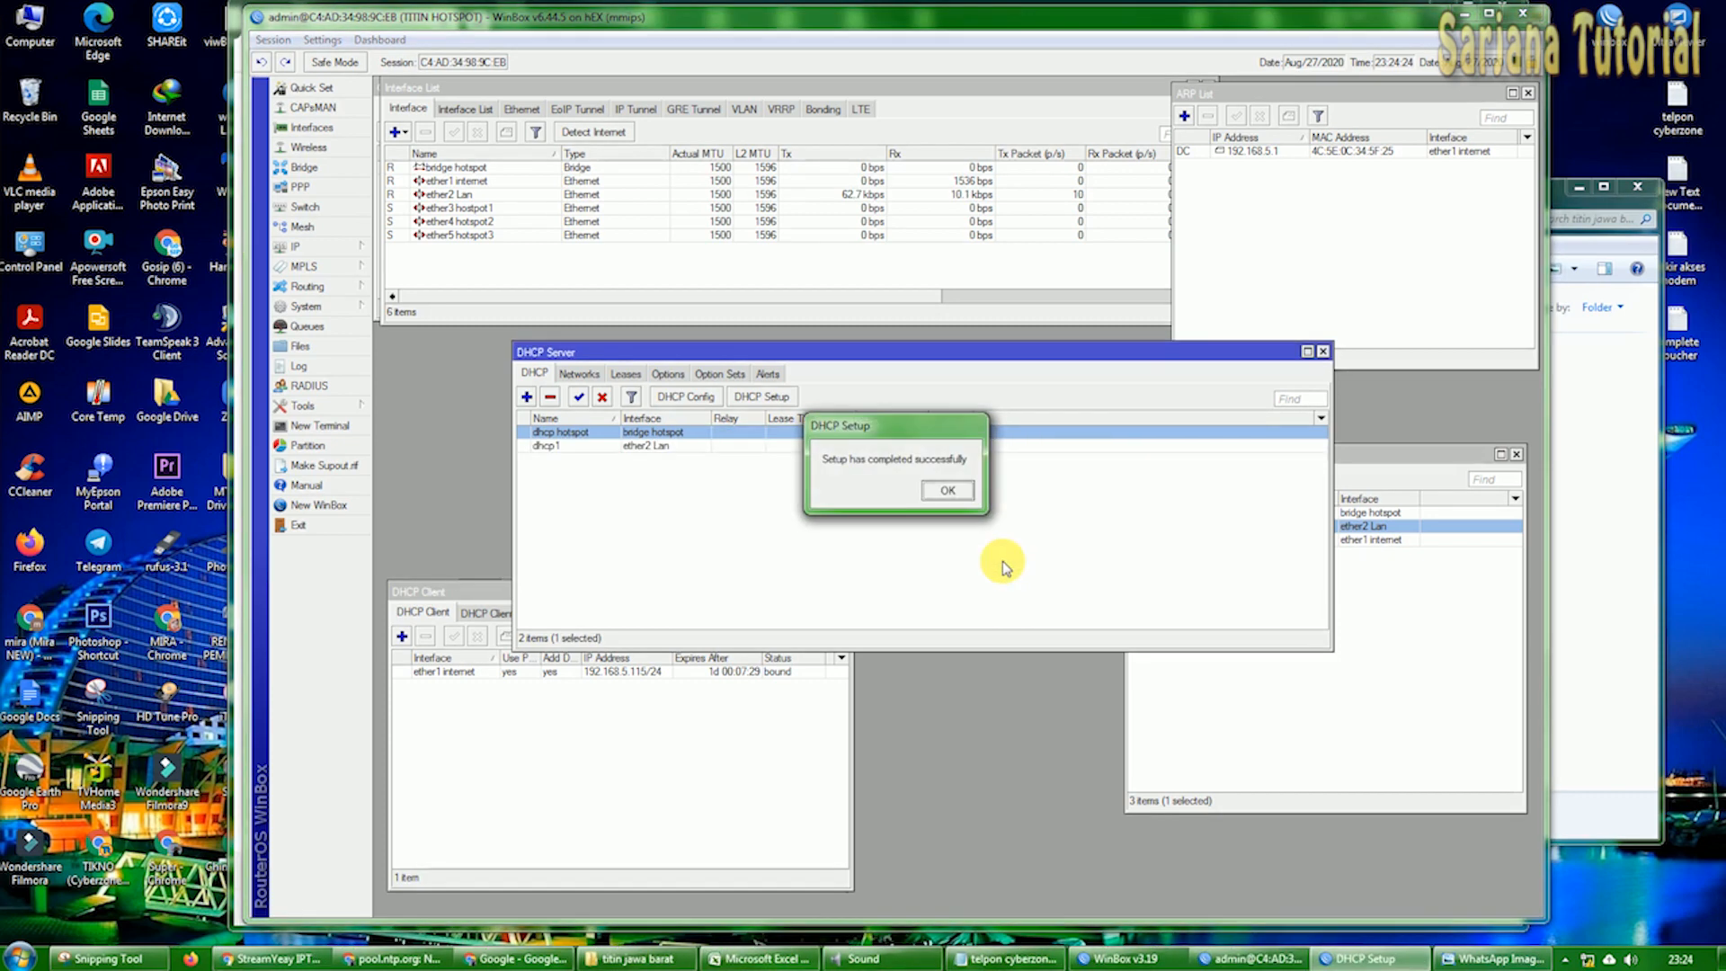
left_click(949, 491)
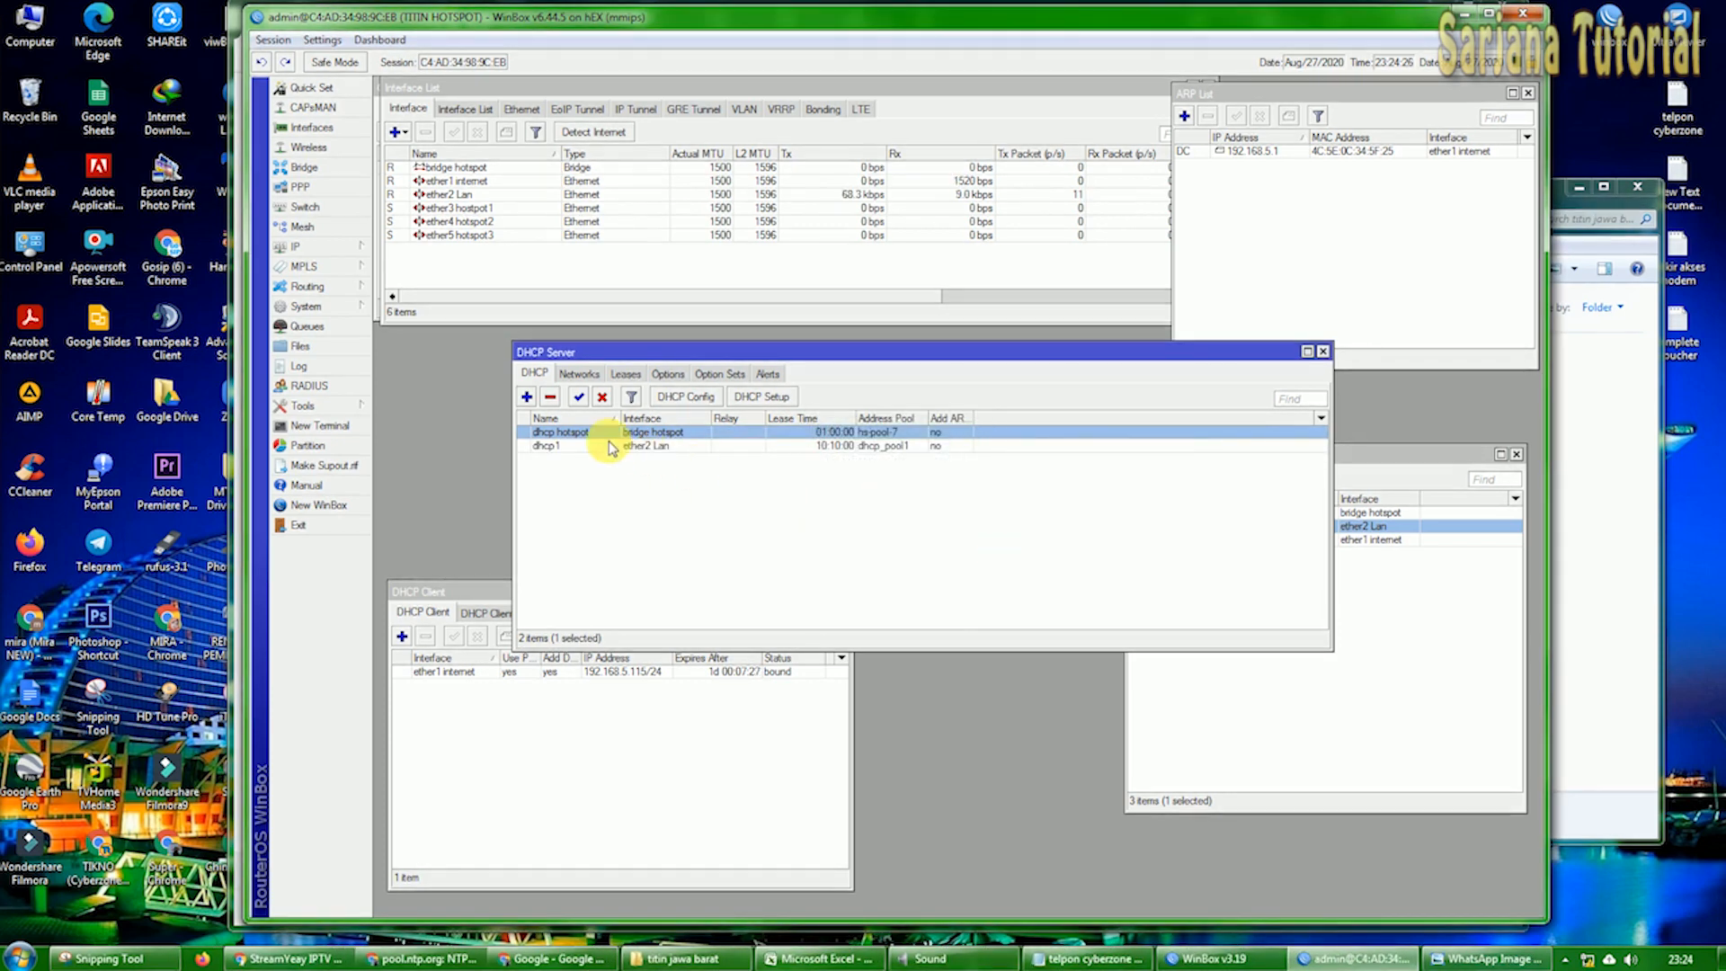
Rename the new DHCP server dhcp1 to 'dhcp LAN'.
left_click(560, 447)
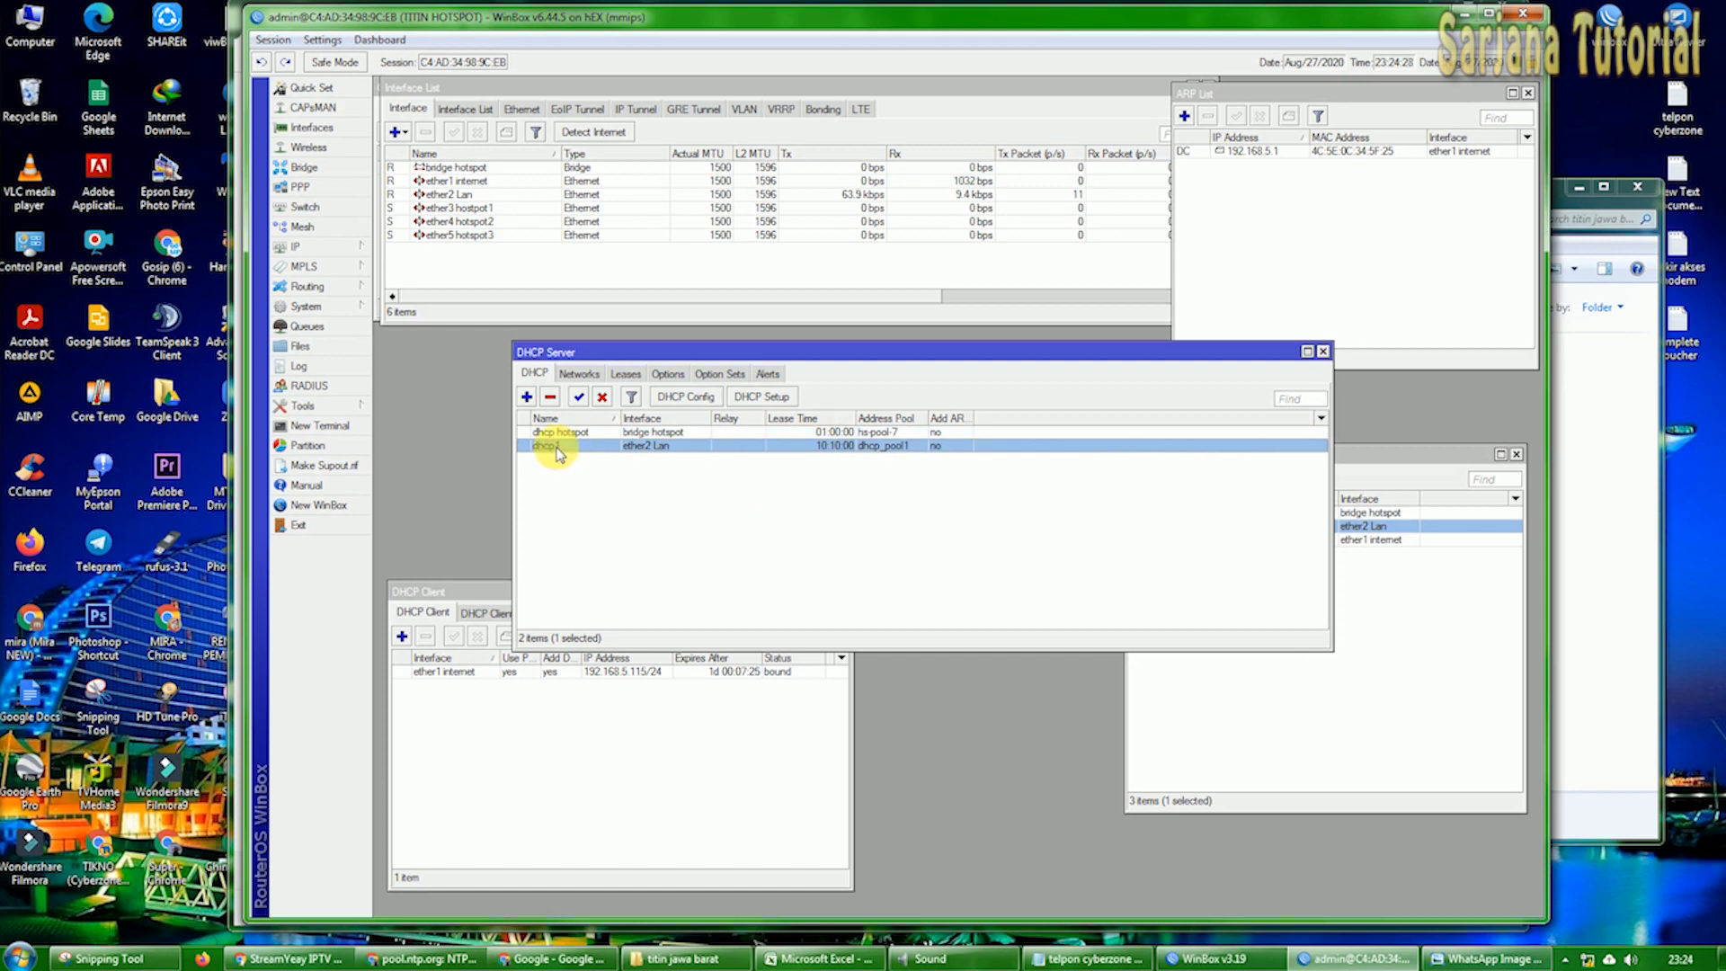
double_click(556, 447)
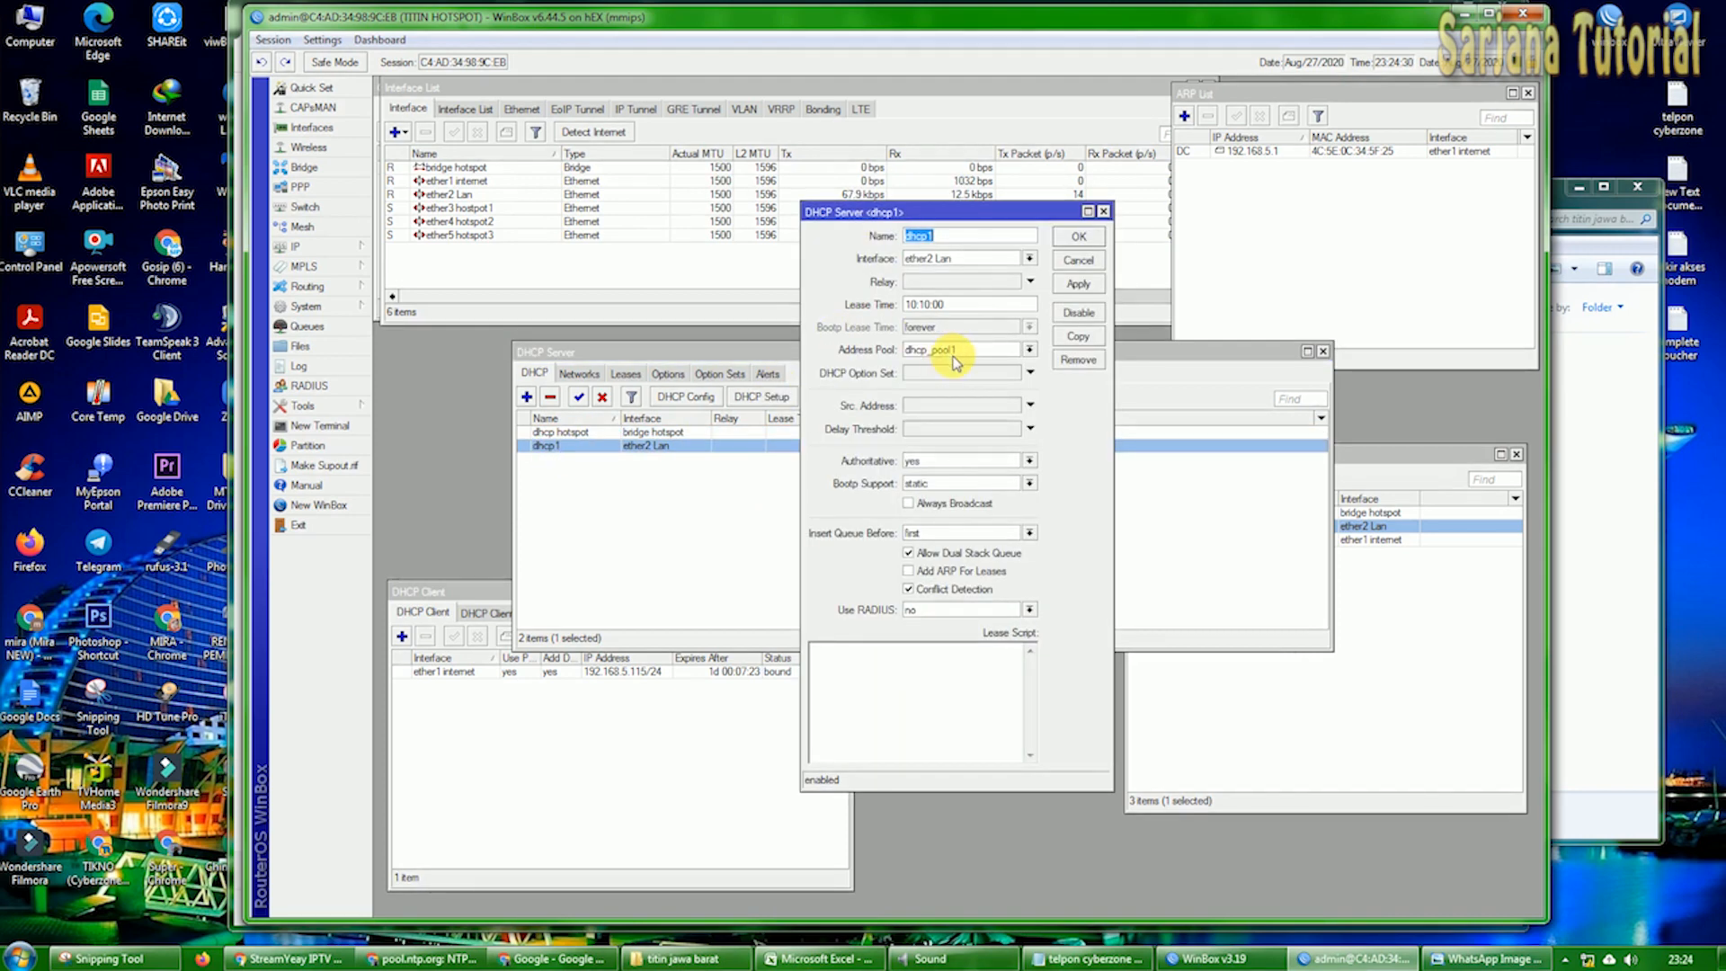
left_click(958, 237)
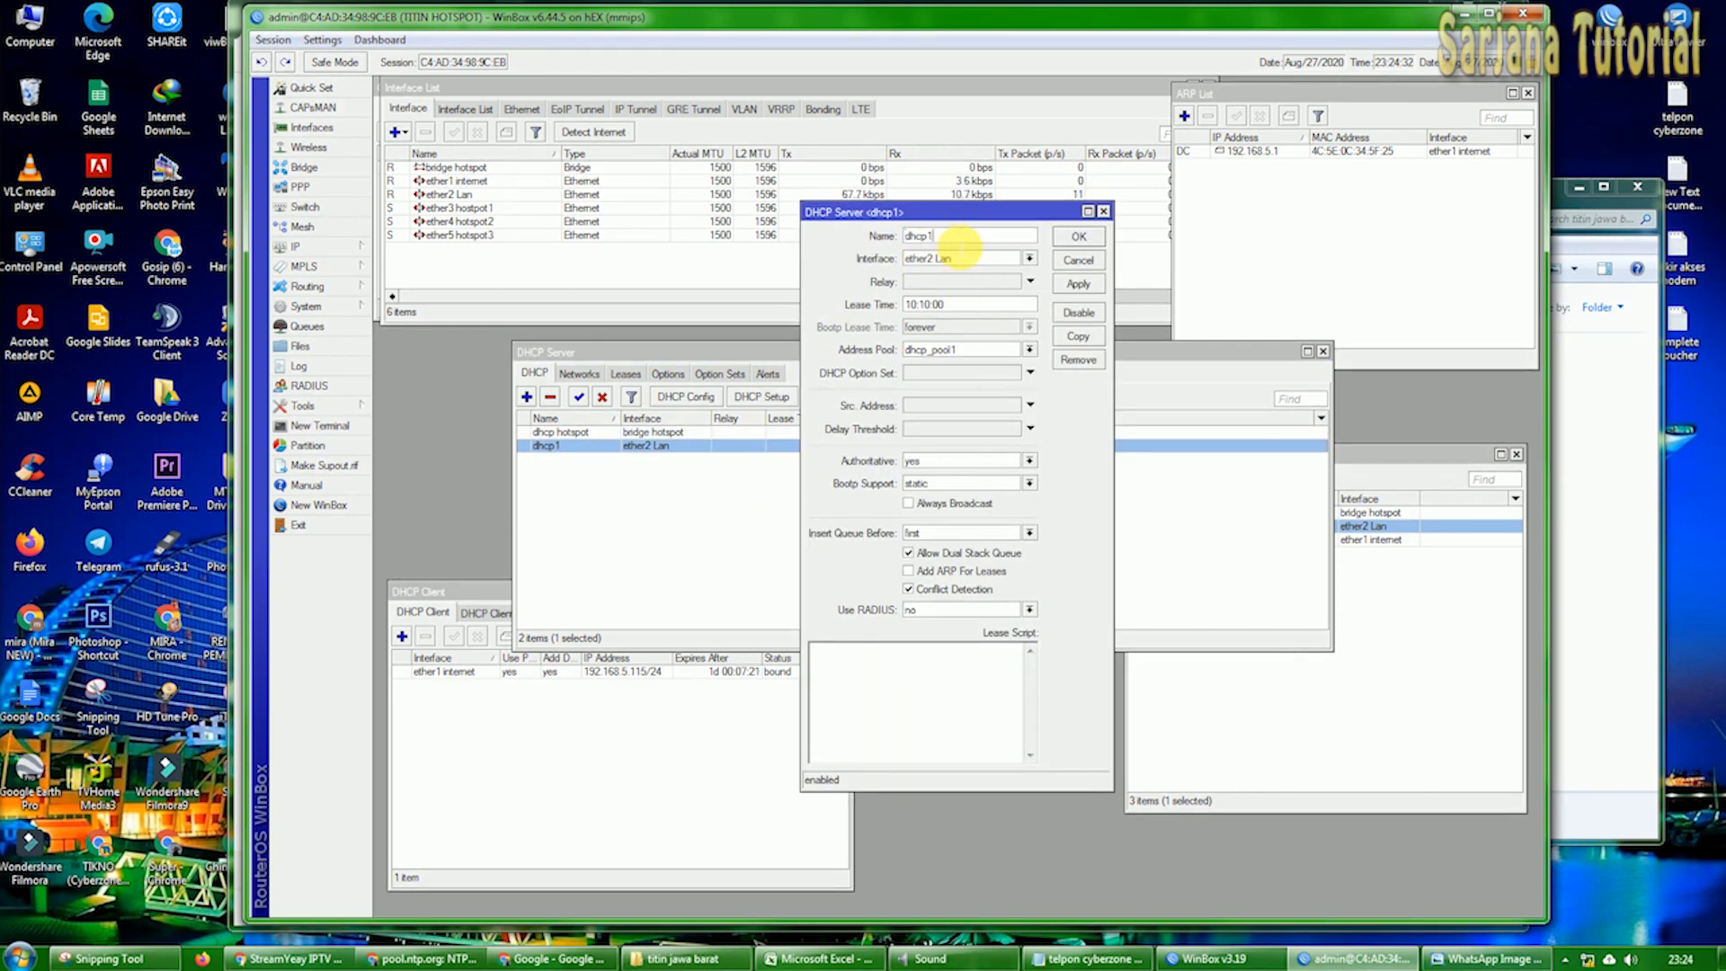
left_click_drag(929, 241, 971, 246)
left_click(1078, 236)
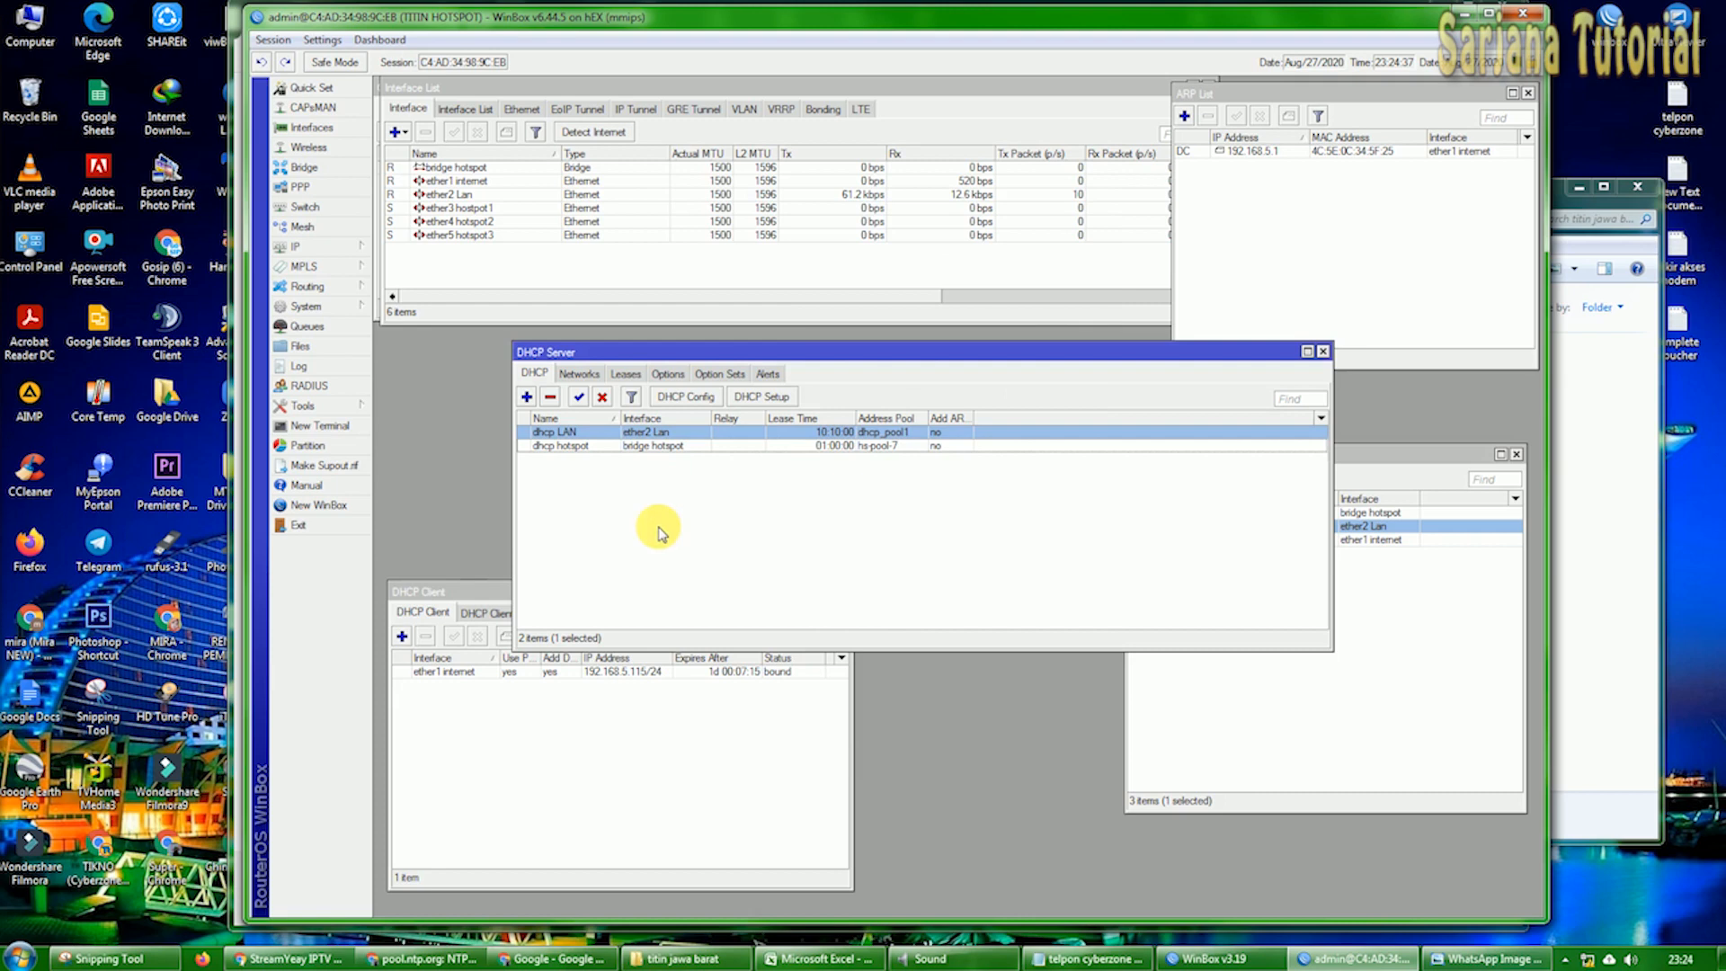
Remove DNS servers 208.67.220.220 and 8.8.8.8 from the 20.20.20.0/24 DHCP network.
left_click(579, 373)
left_click(551, 459)
left_click(575, 440)
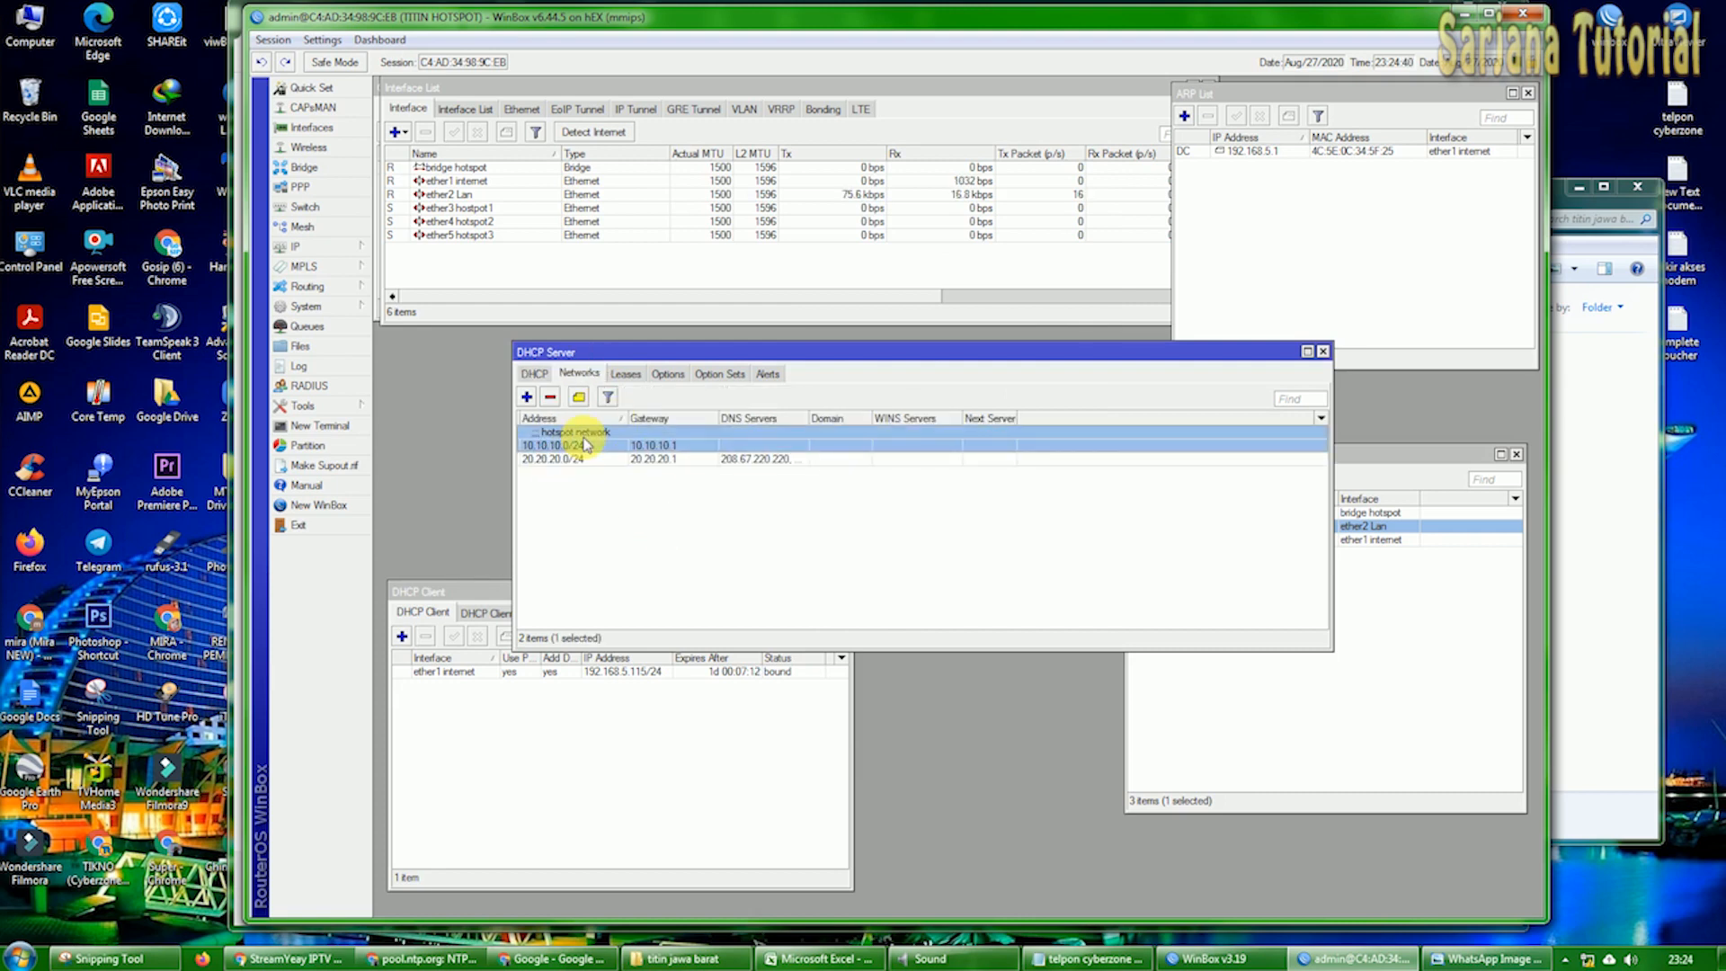
left_click_drag(807, 418, 861, 419)
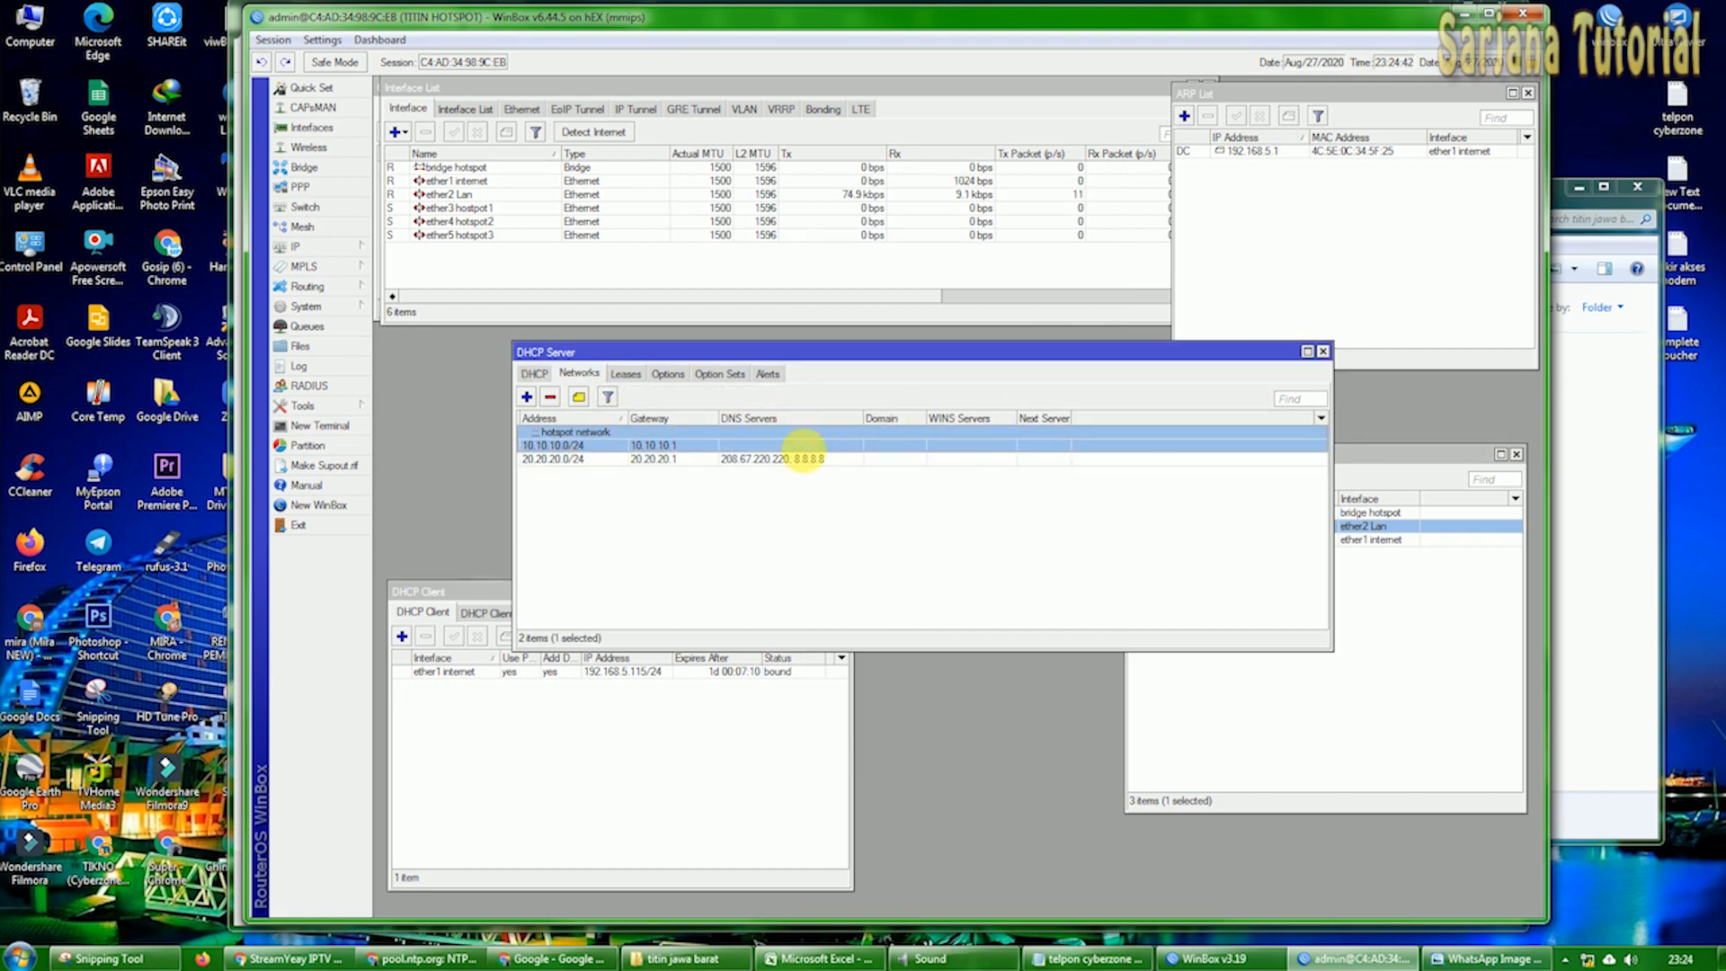
double_click(790, 459)
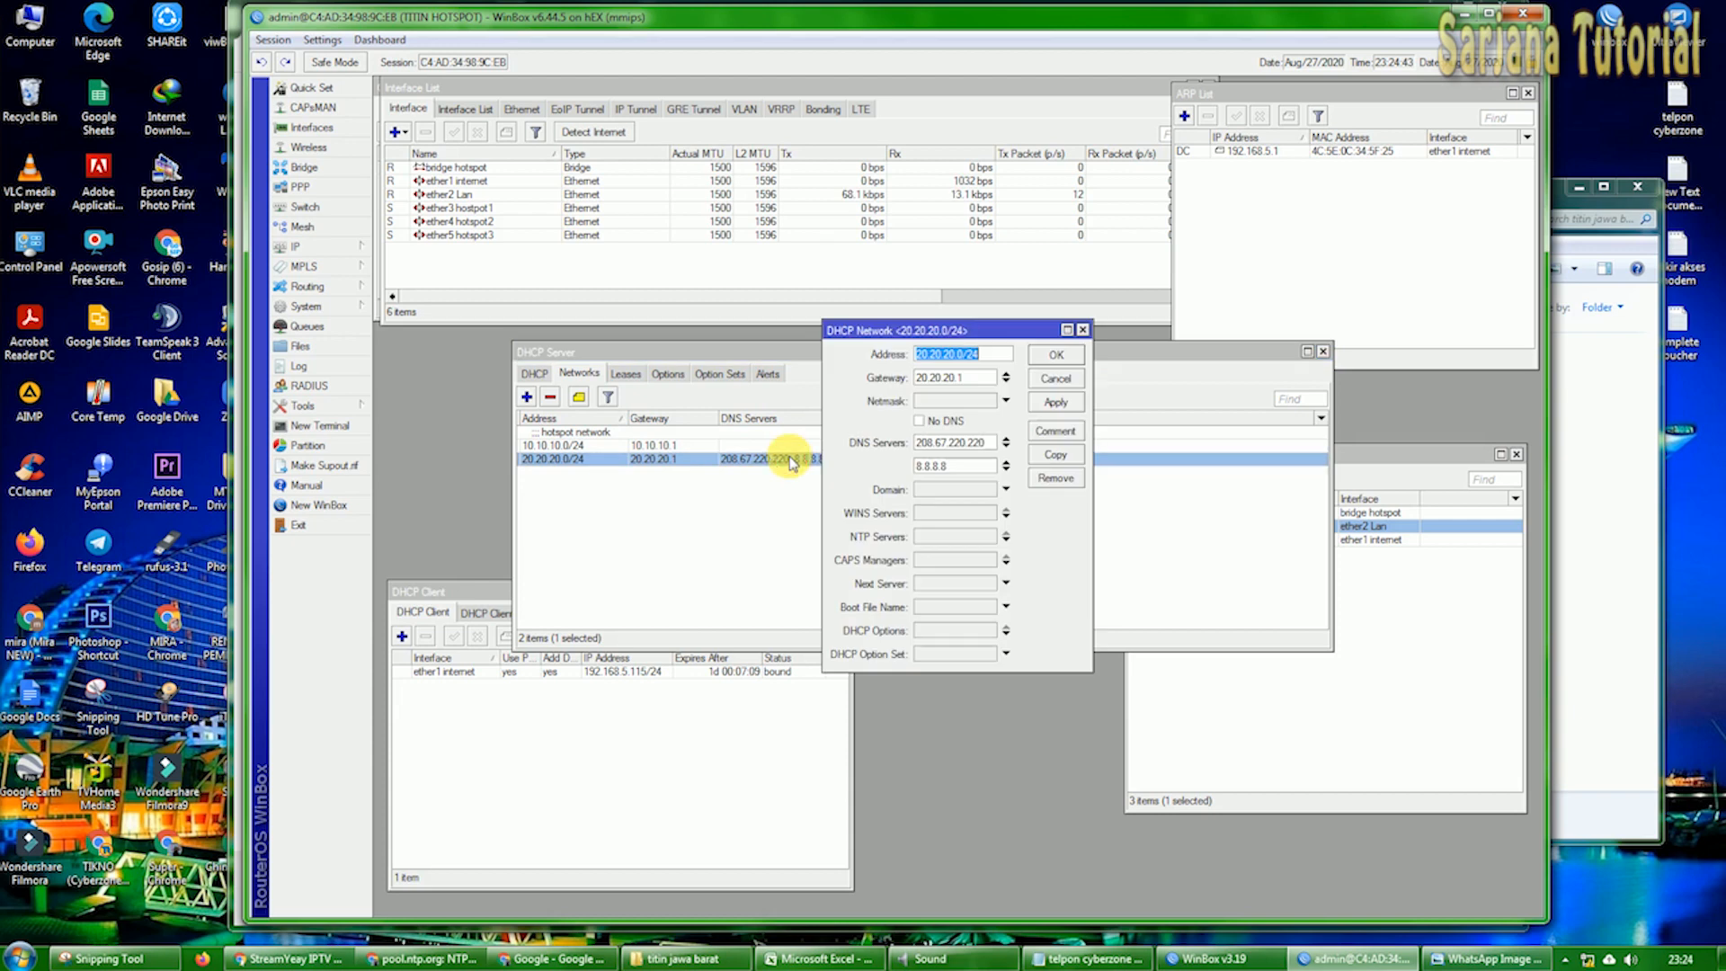
left_click(1007, 440)
left_click(1007, 440)
left_click(1060, 355)
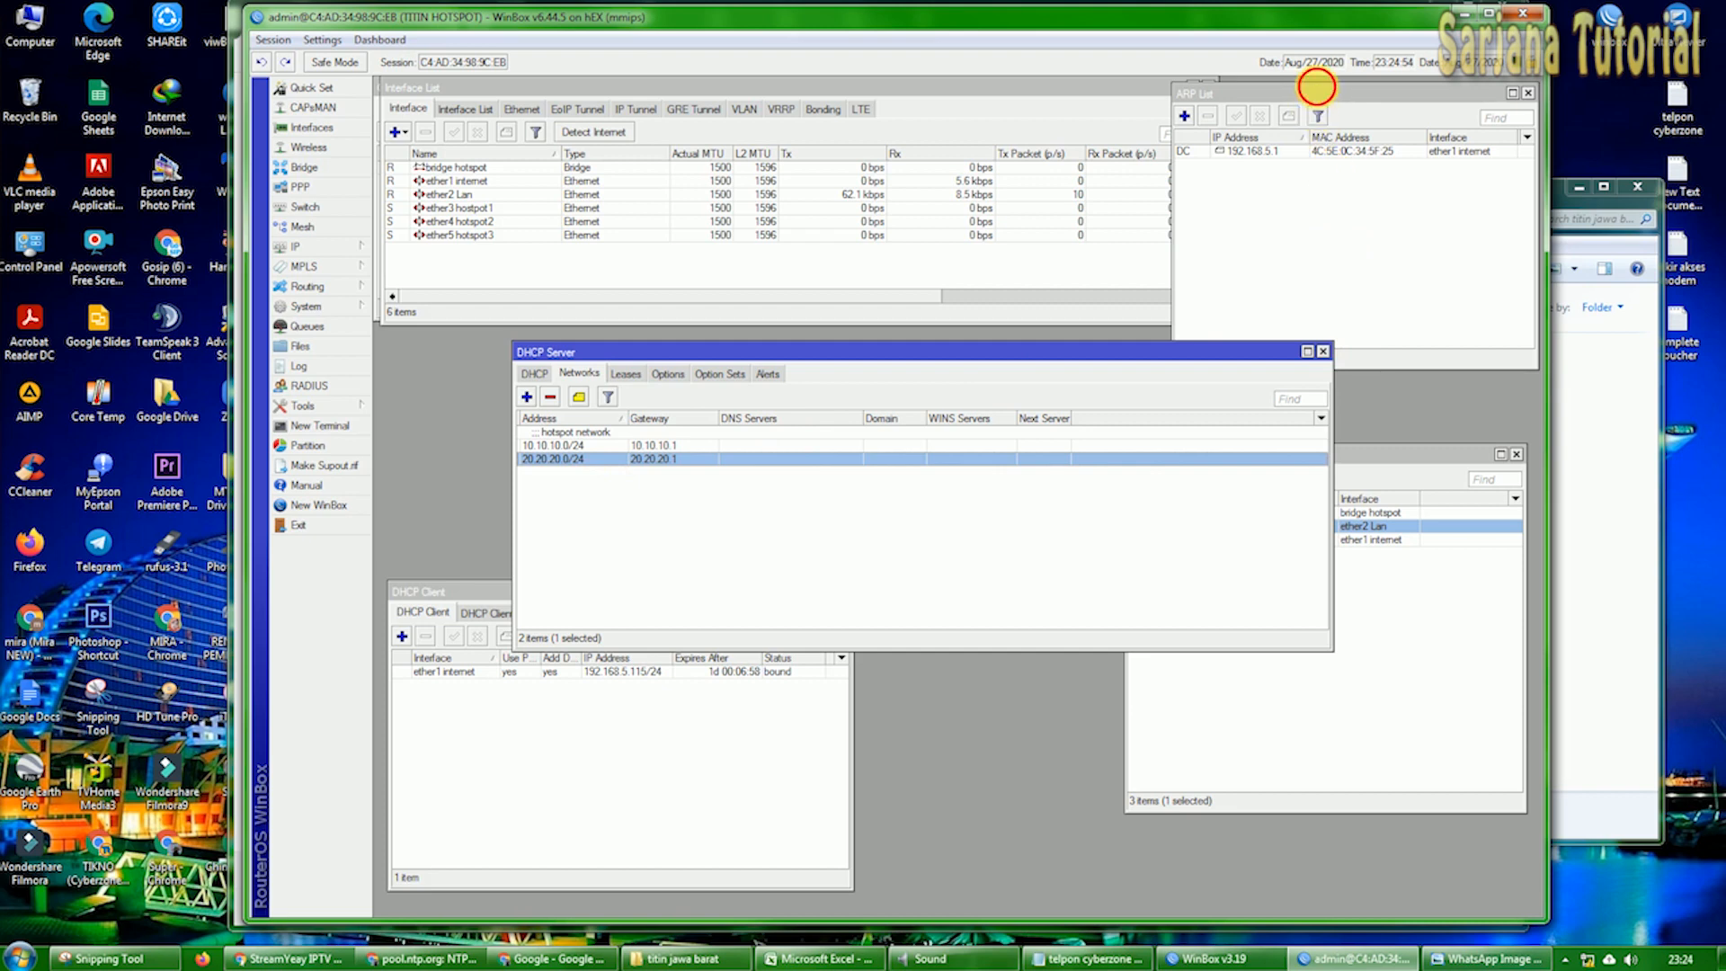
left_click(1320, 88)
left_click(1281, 151)
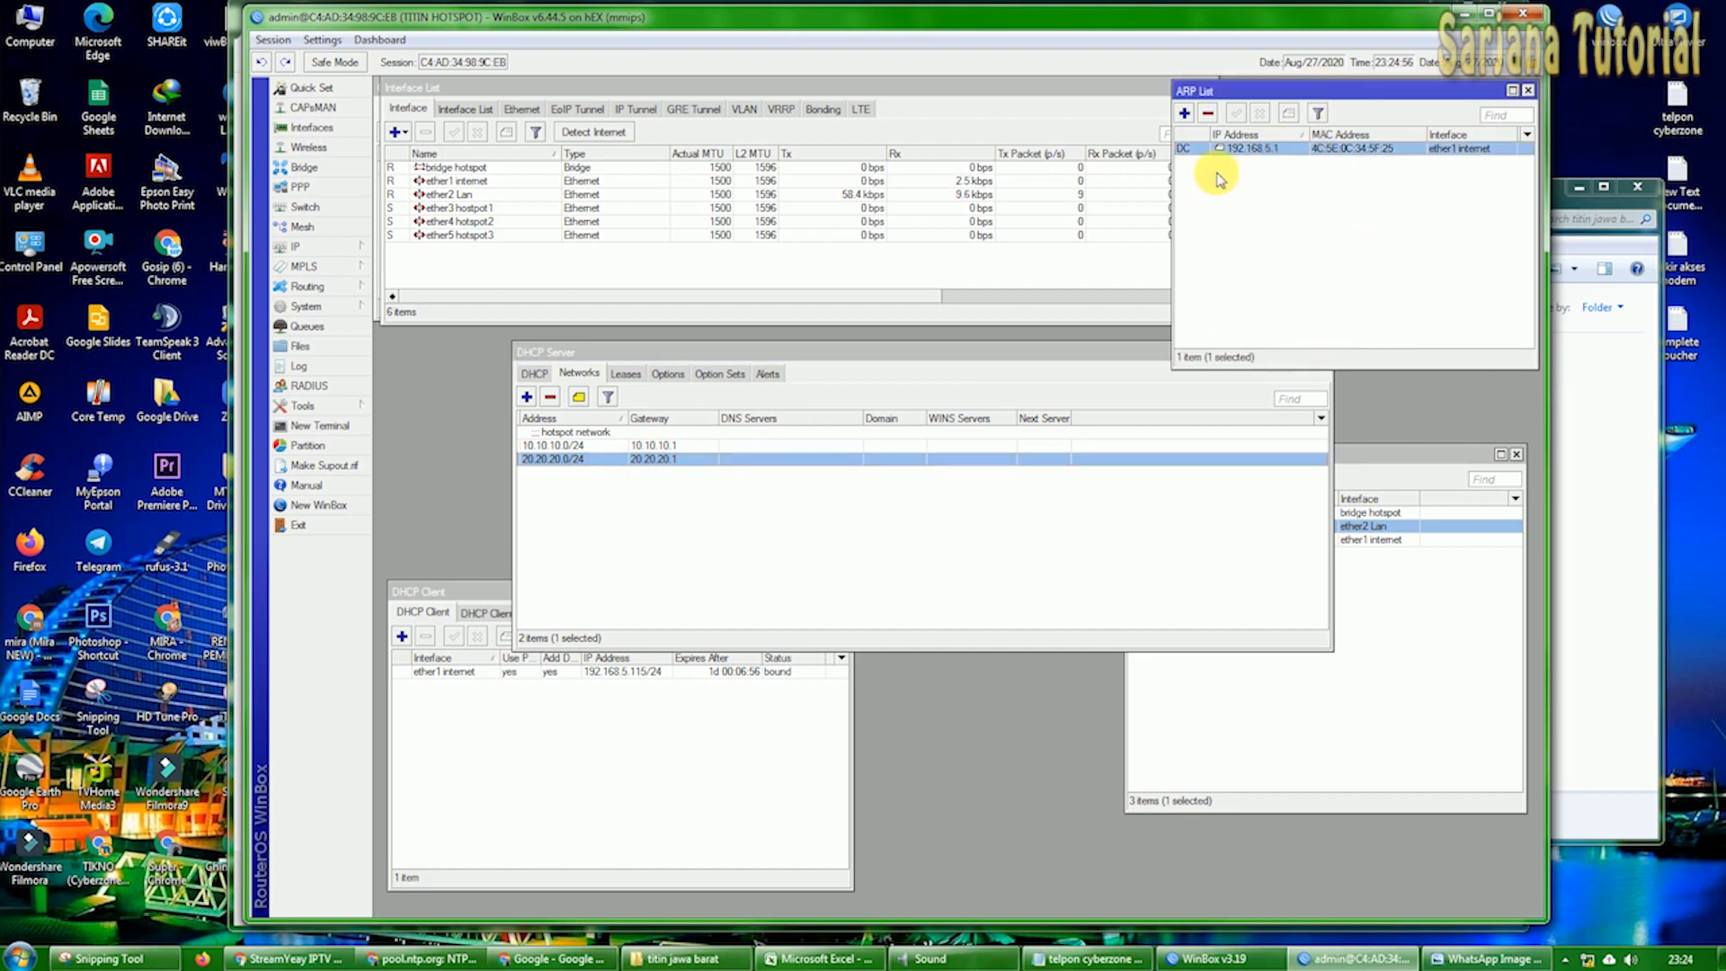
Reboot the router from the System menu and confirm with Yes.
left_click(306, 307)
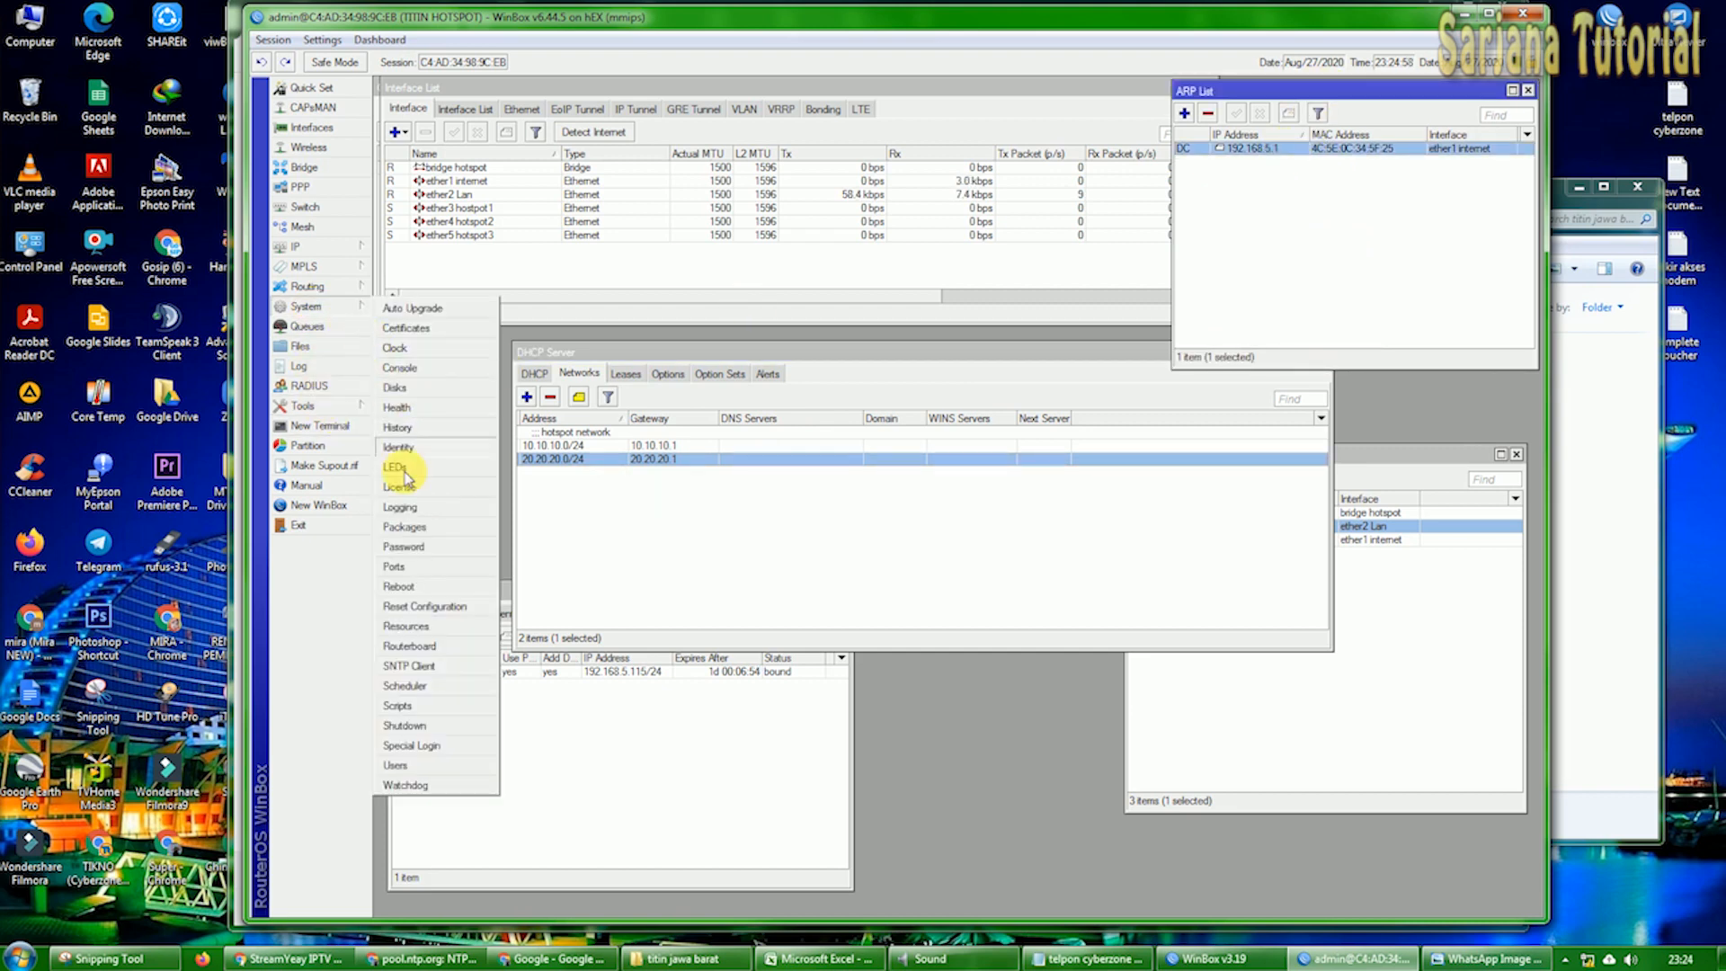
left_click(405, 587)
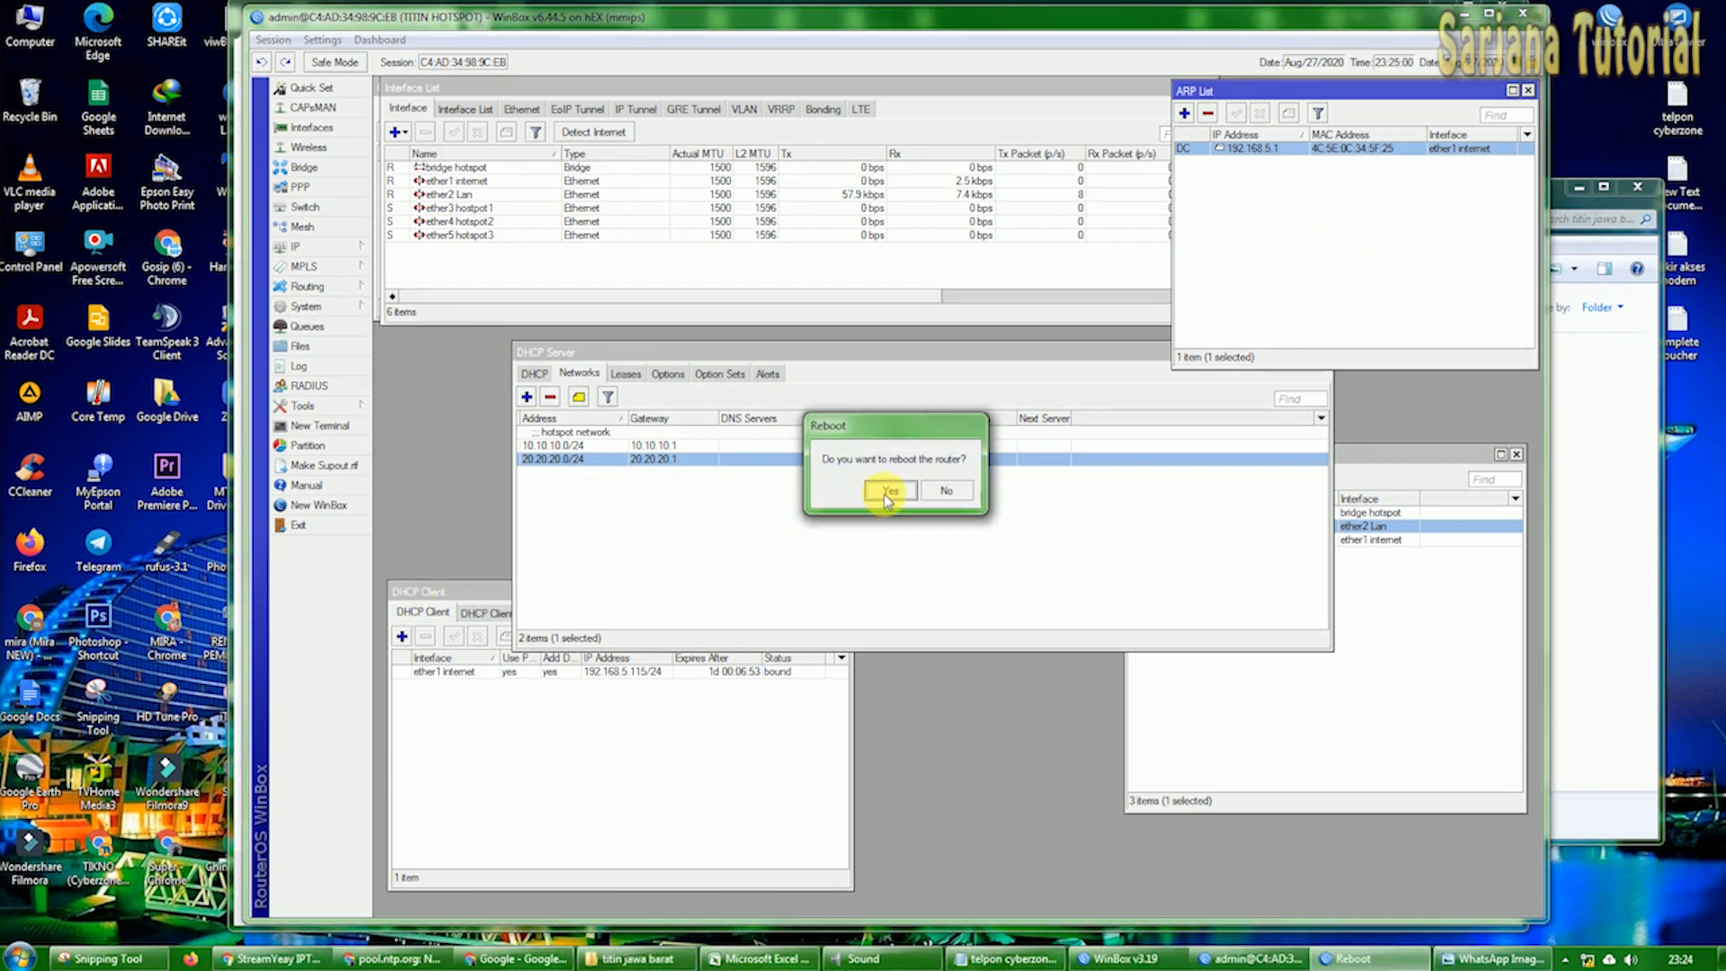
left_click(882, 596)
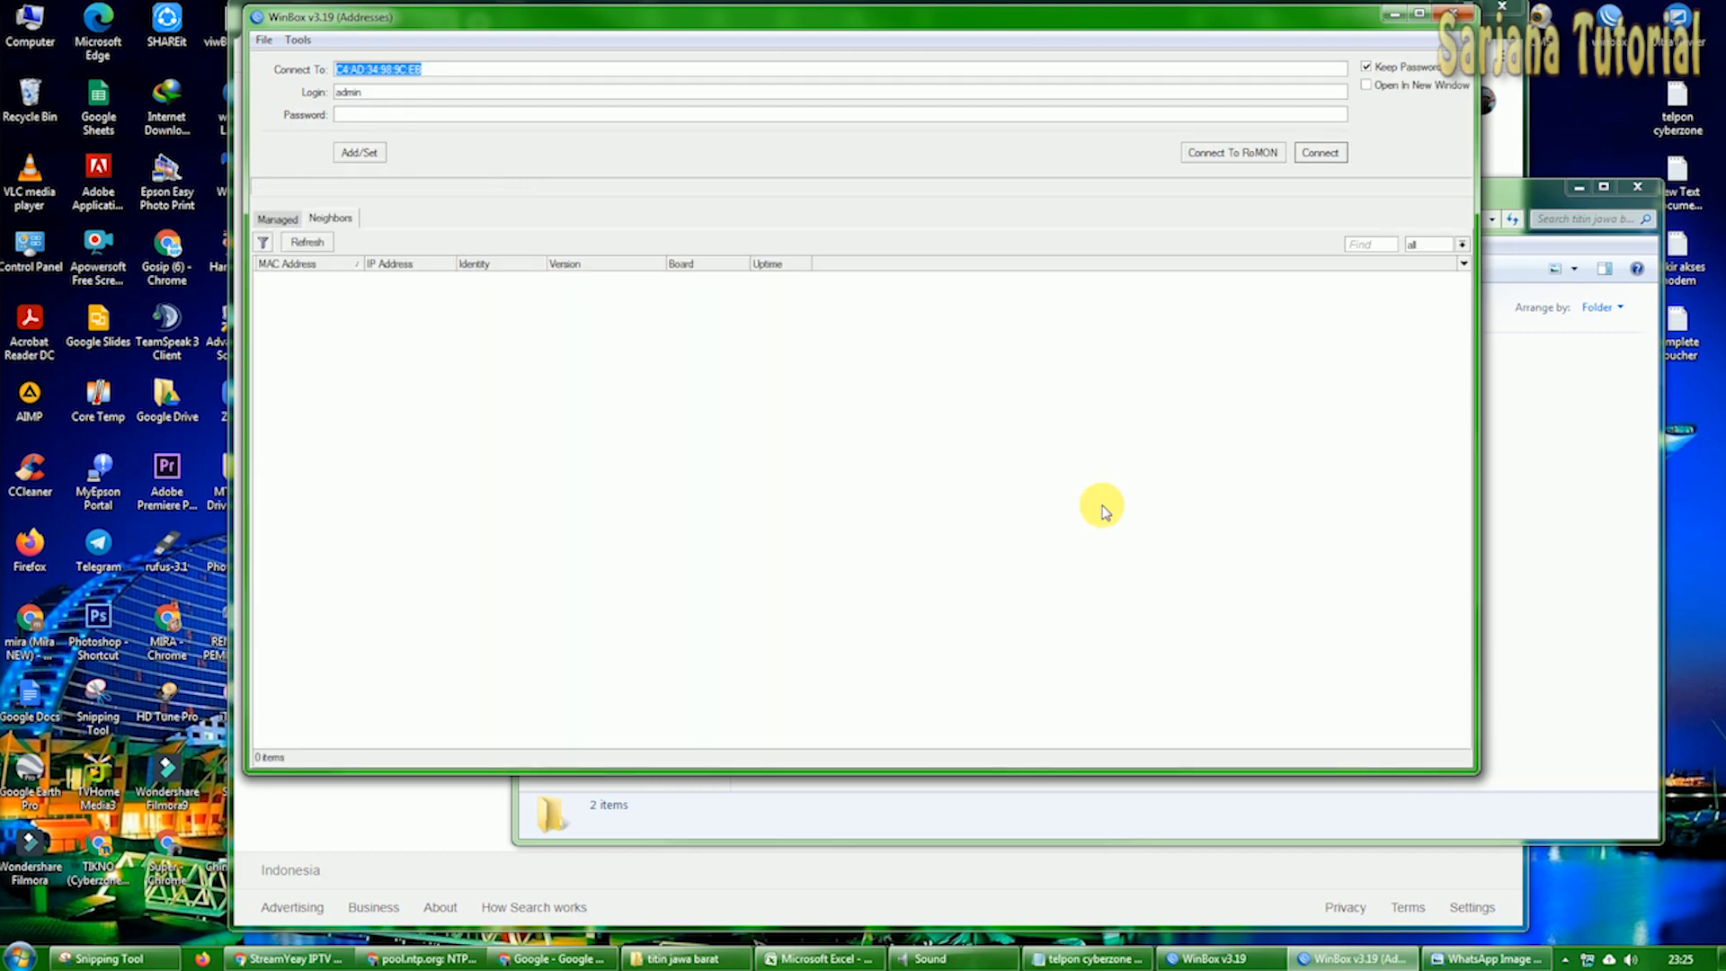
Refresh Neighbors, select TITIN HOTSPOT and try connecting by IP 20.20.20.1.
left_click(306, 243)
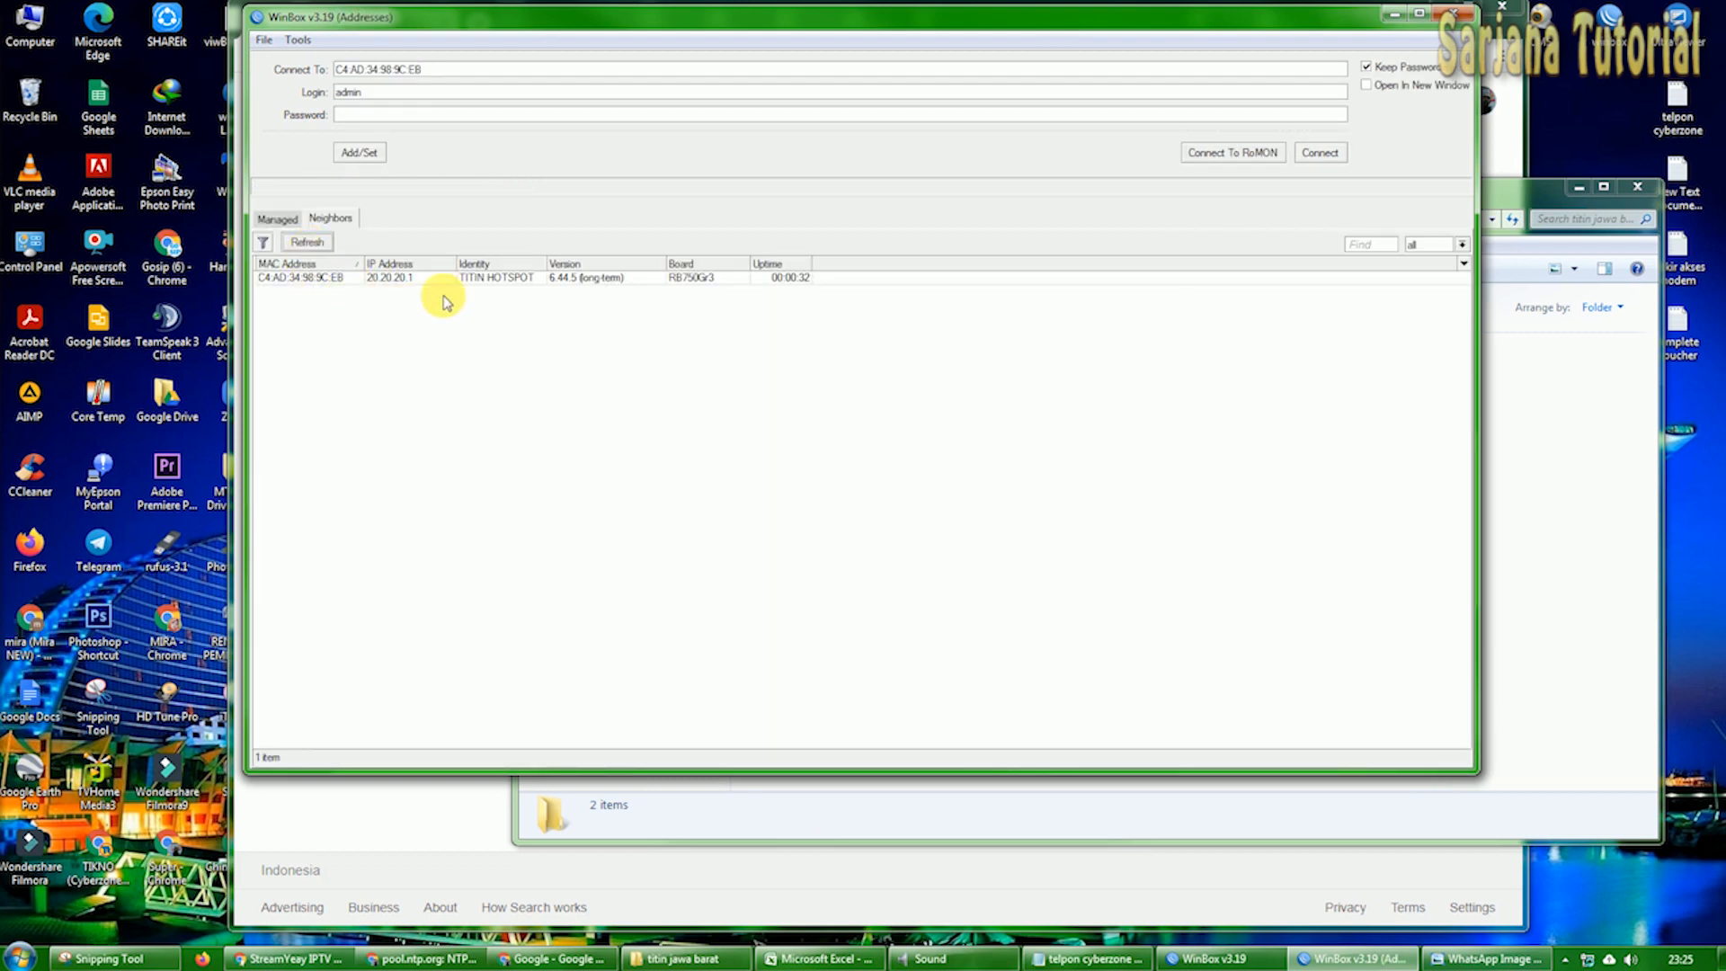
left_click(317, 280)
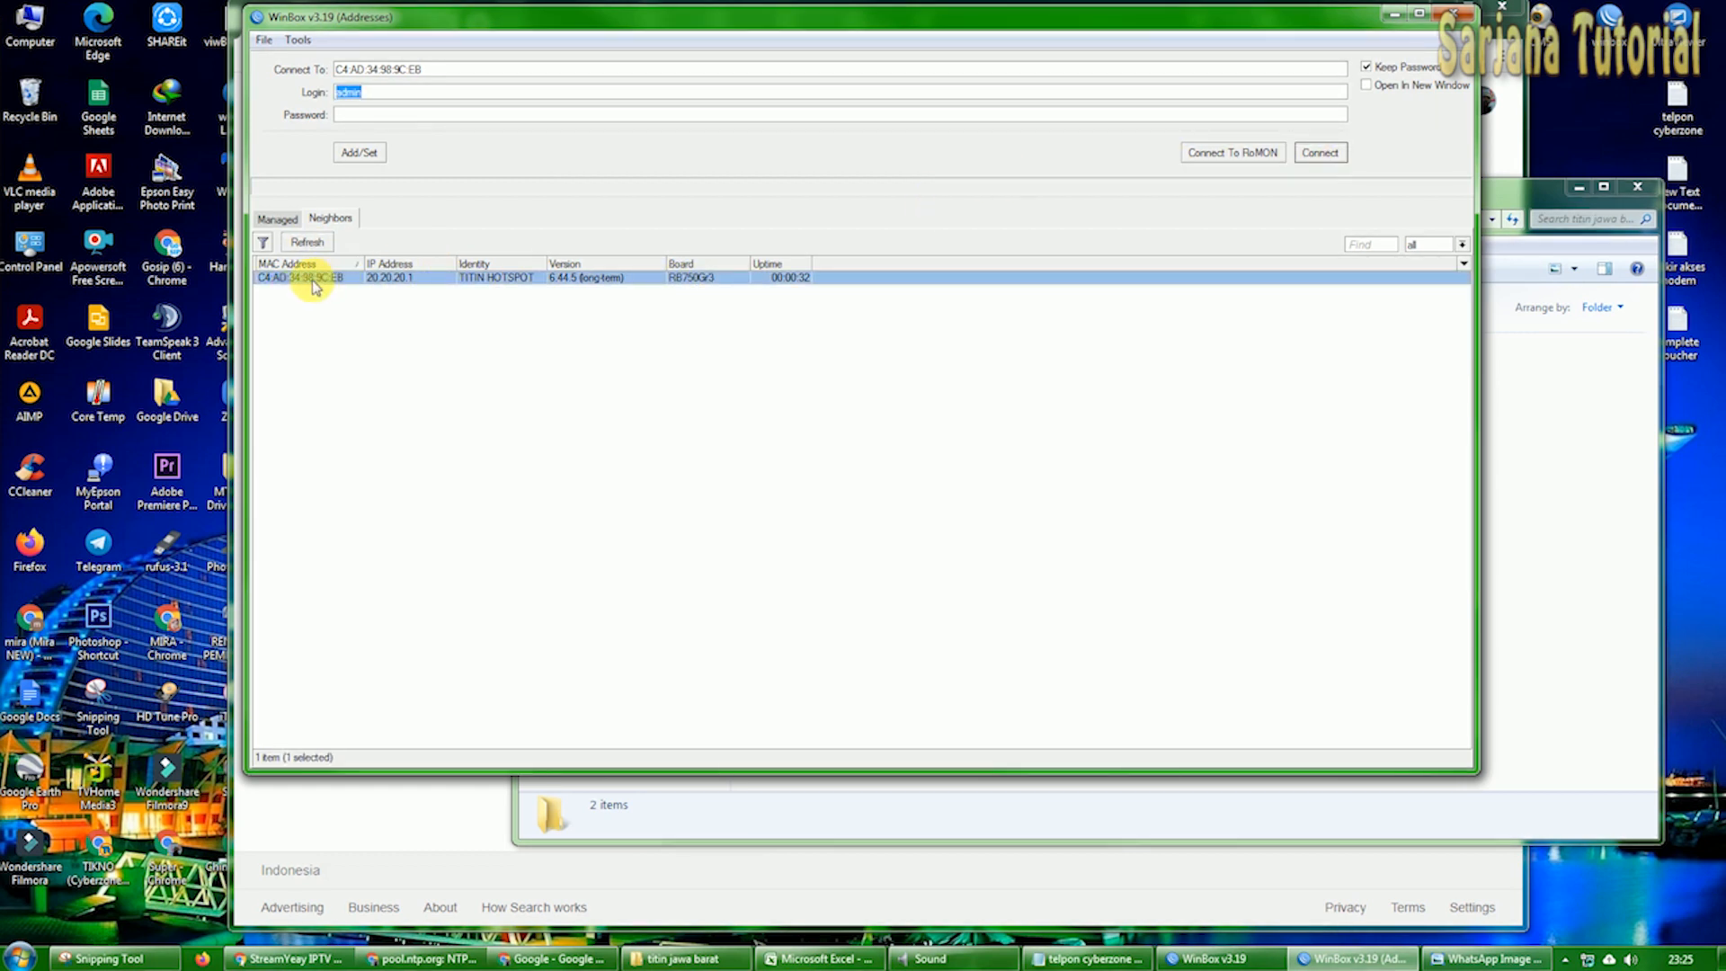
left_click(395, 280)
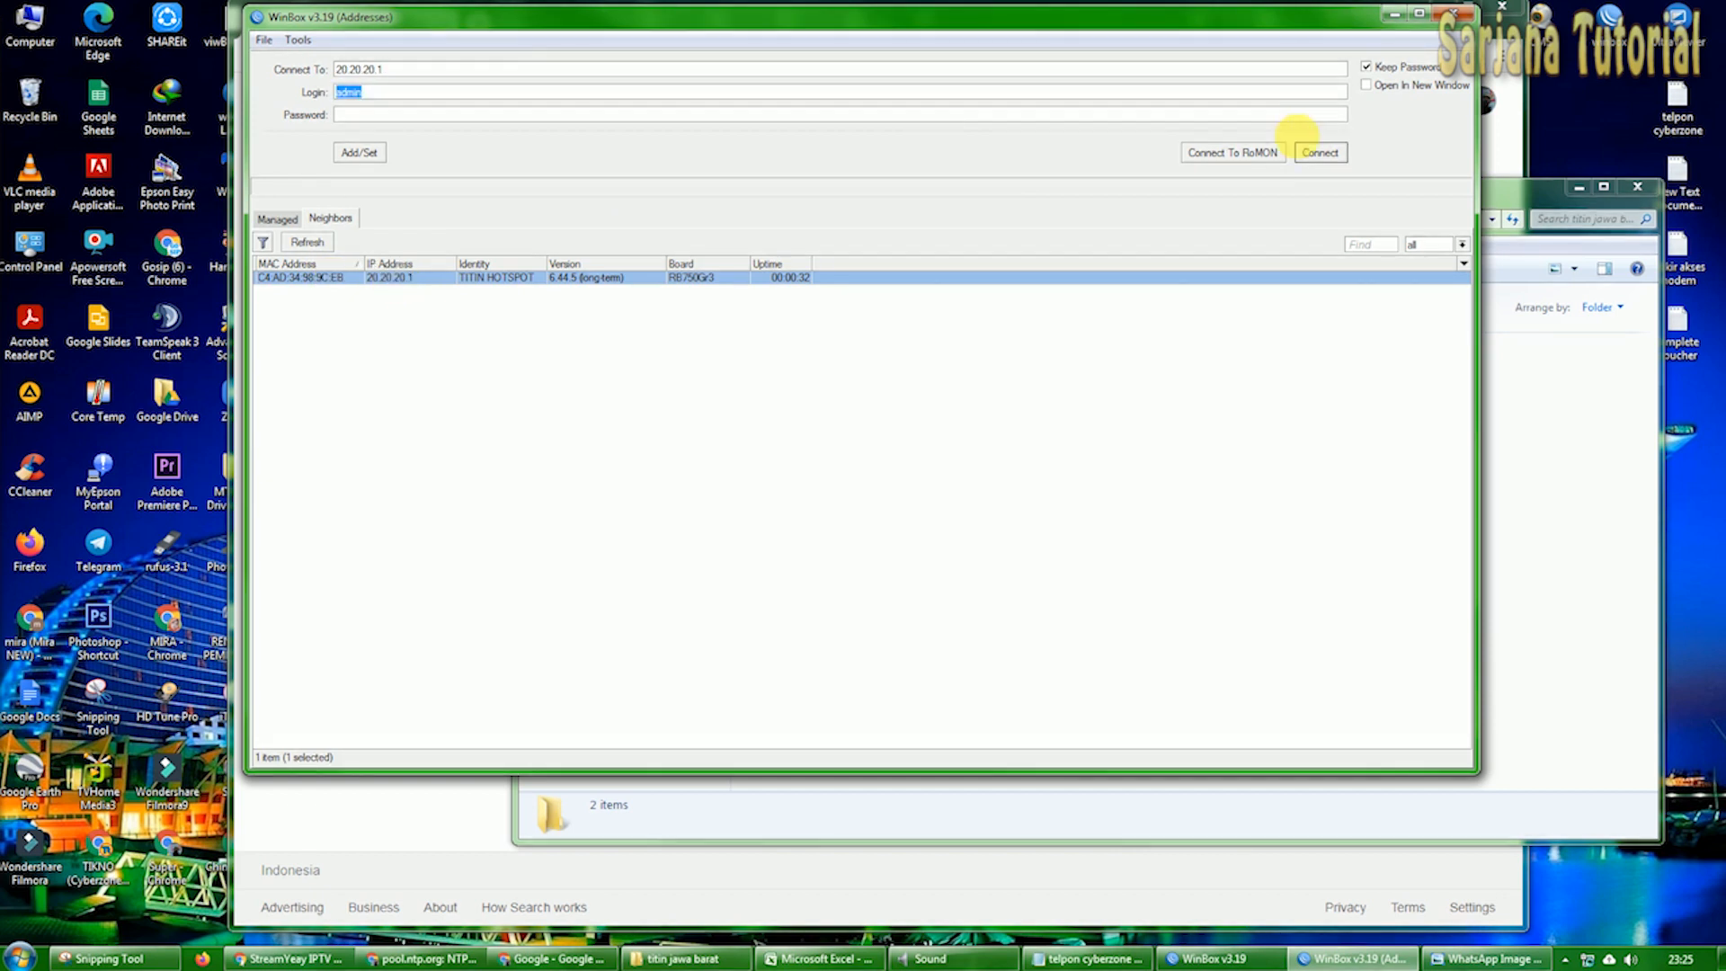
left_click(449, 70)
left_click(319, 279)
left_click(411, 280)
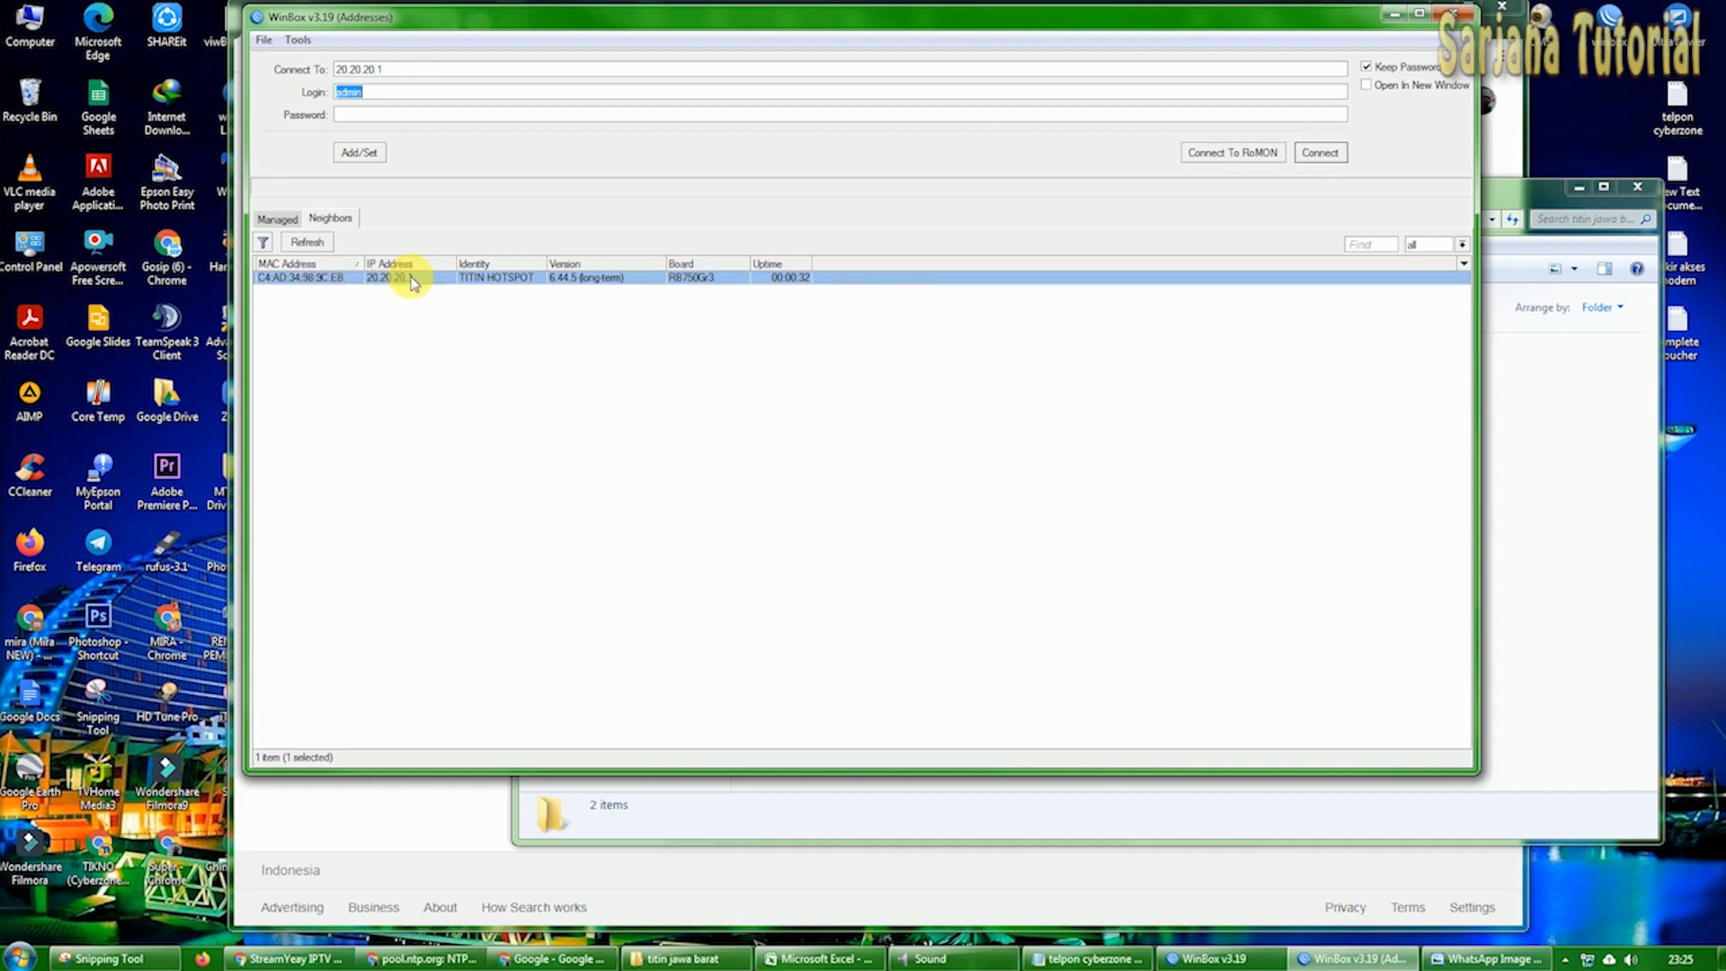
left_click(412, 68)
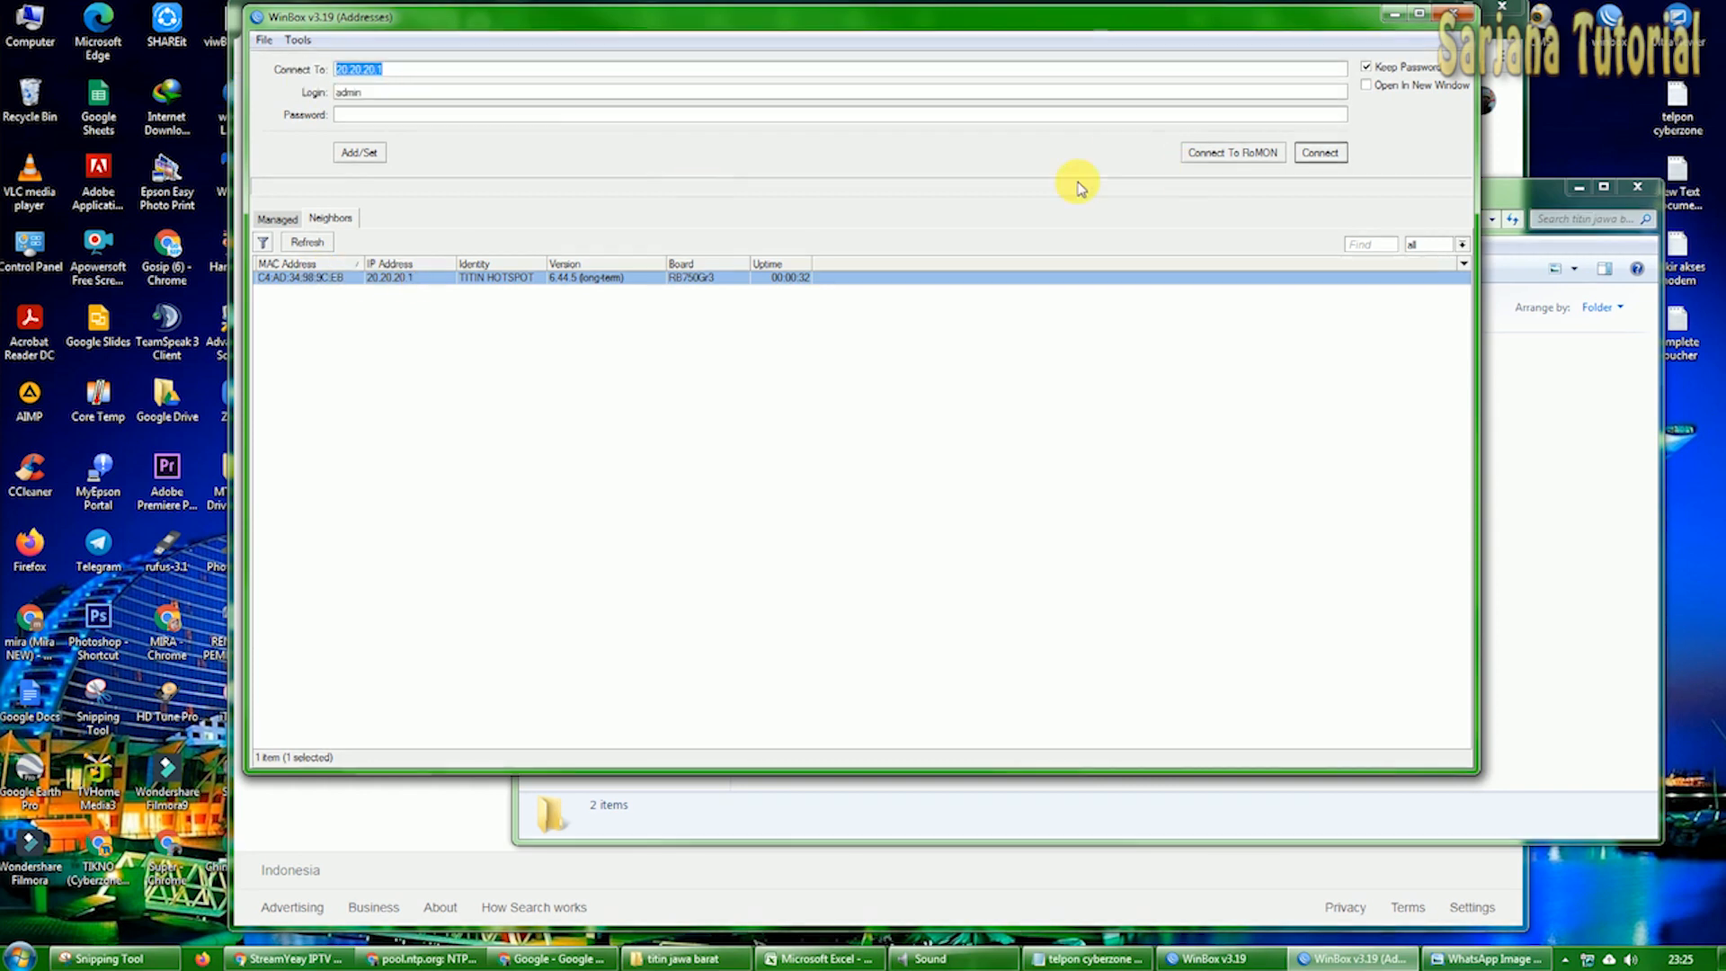
left_click_drag(513, 96, 239, 104)
left_click_drag(426, 97, 482, 108)
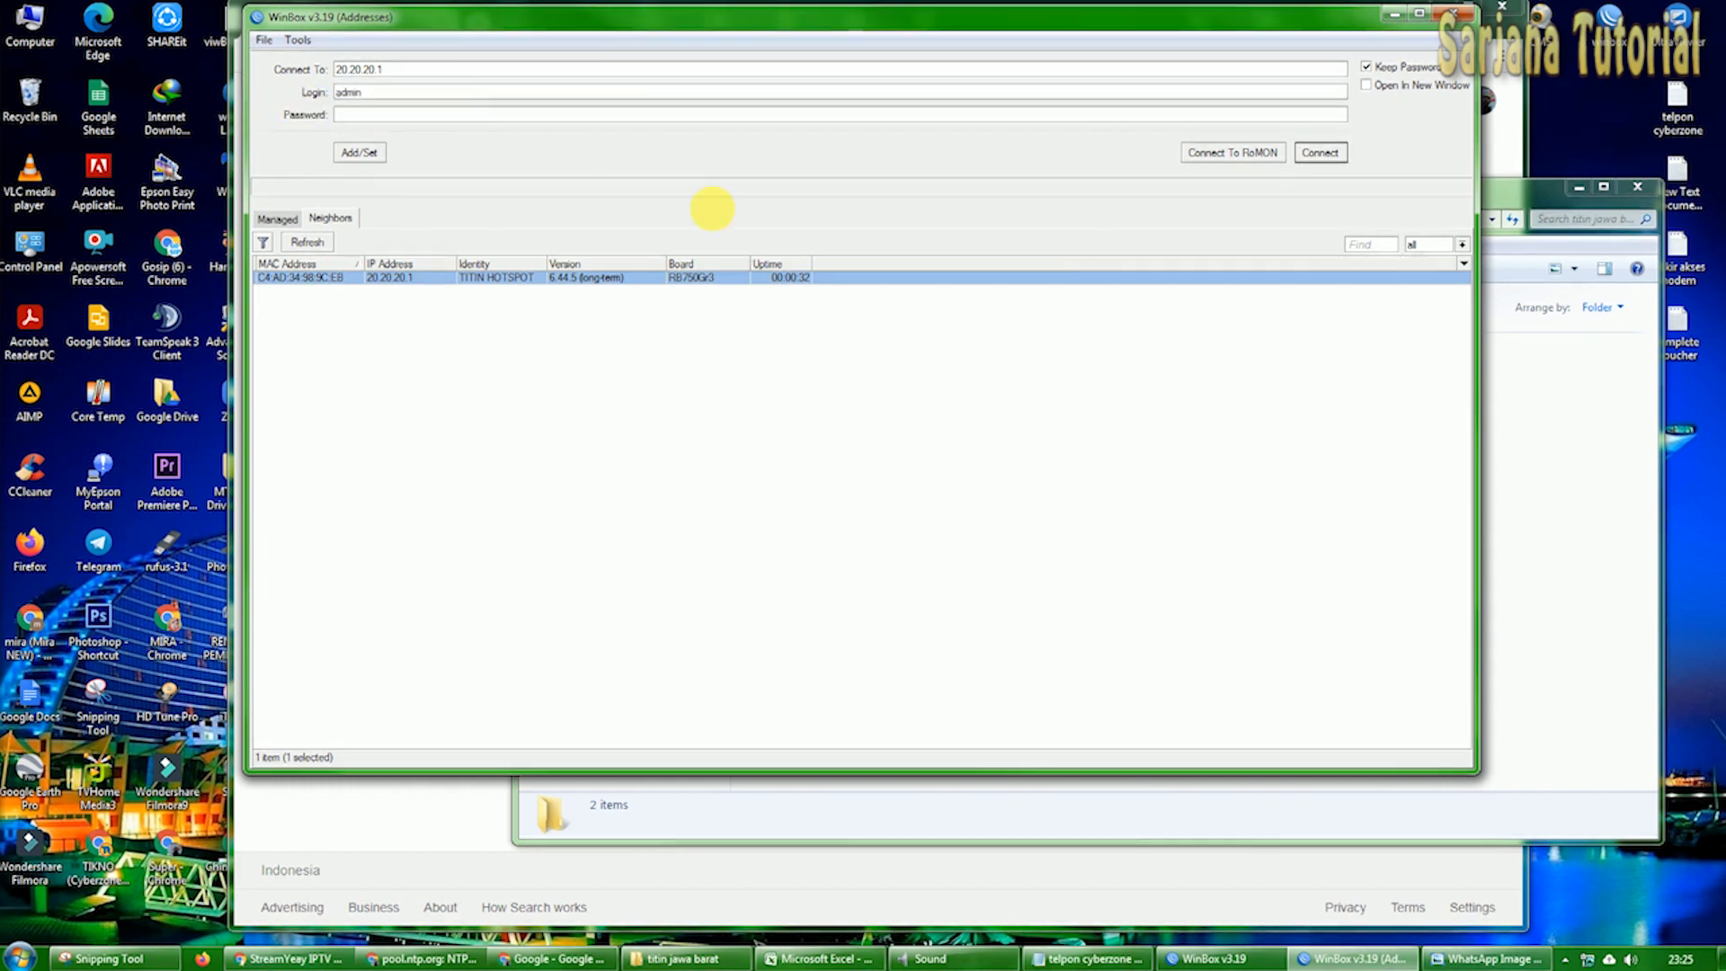
left_click(1319, 155)
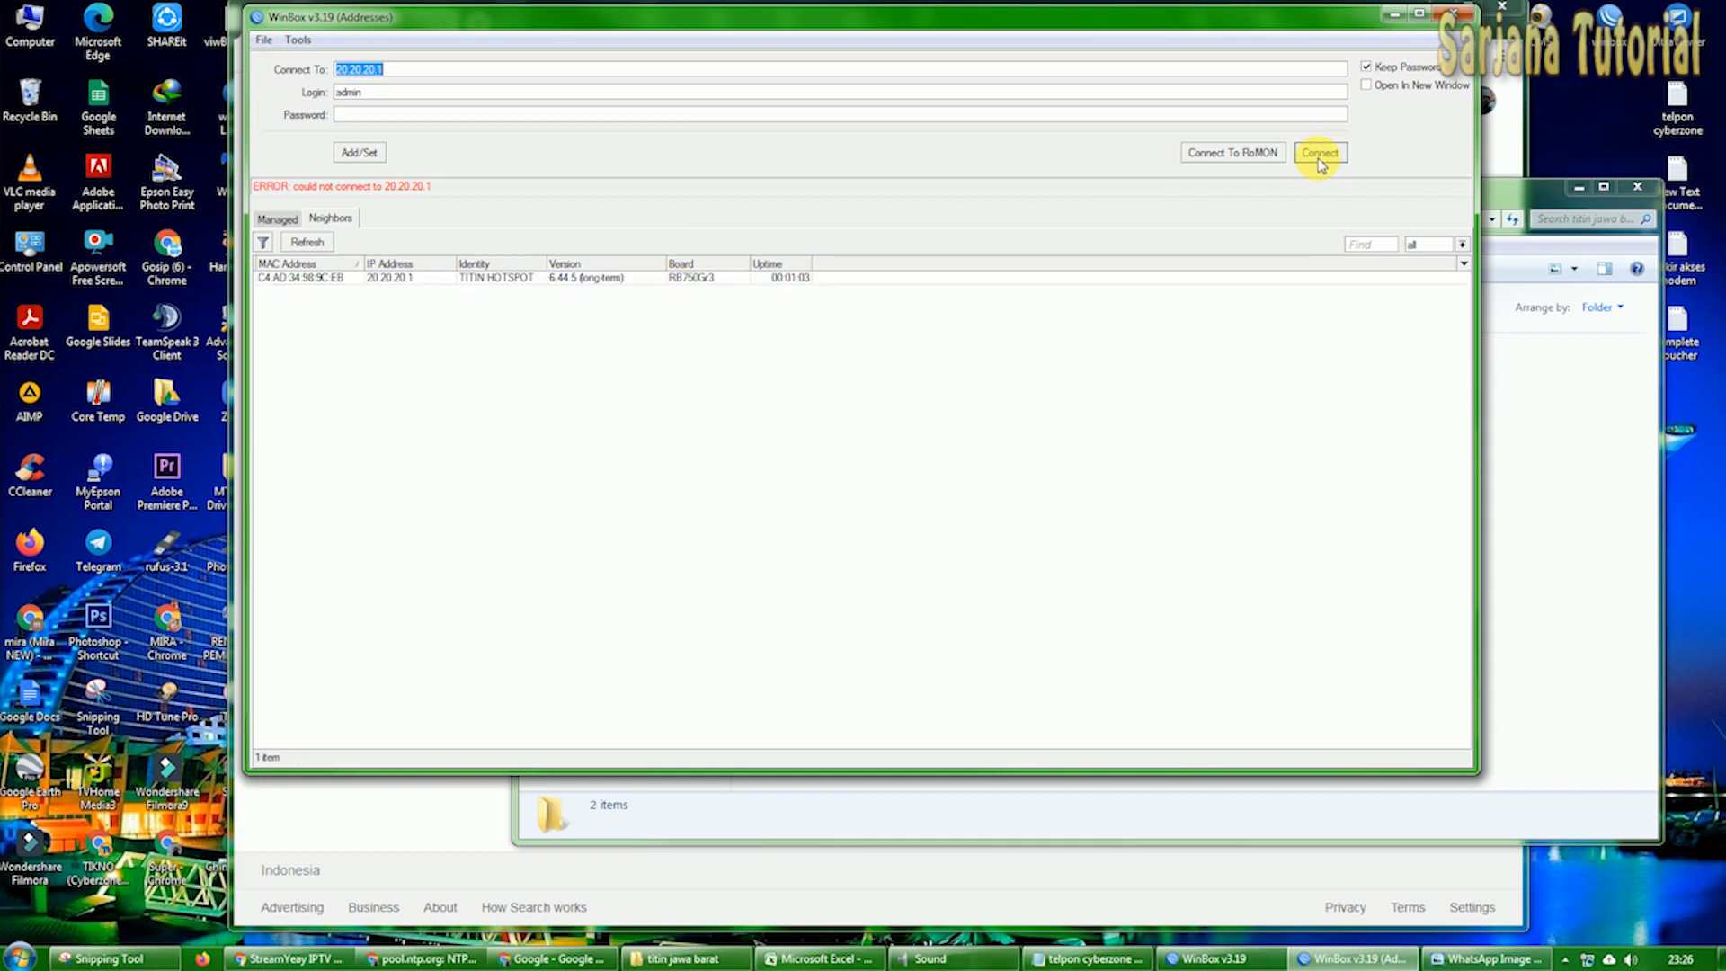
Connect to TITIN HOTSPOT by its MAC address instead.
left_click(309, 277)
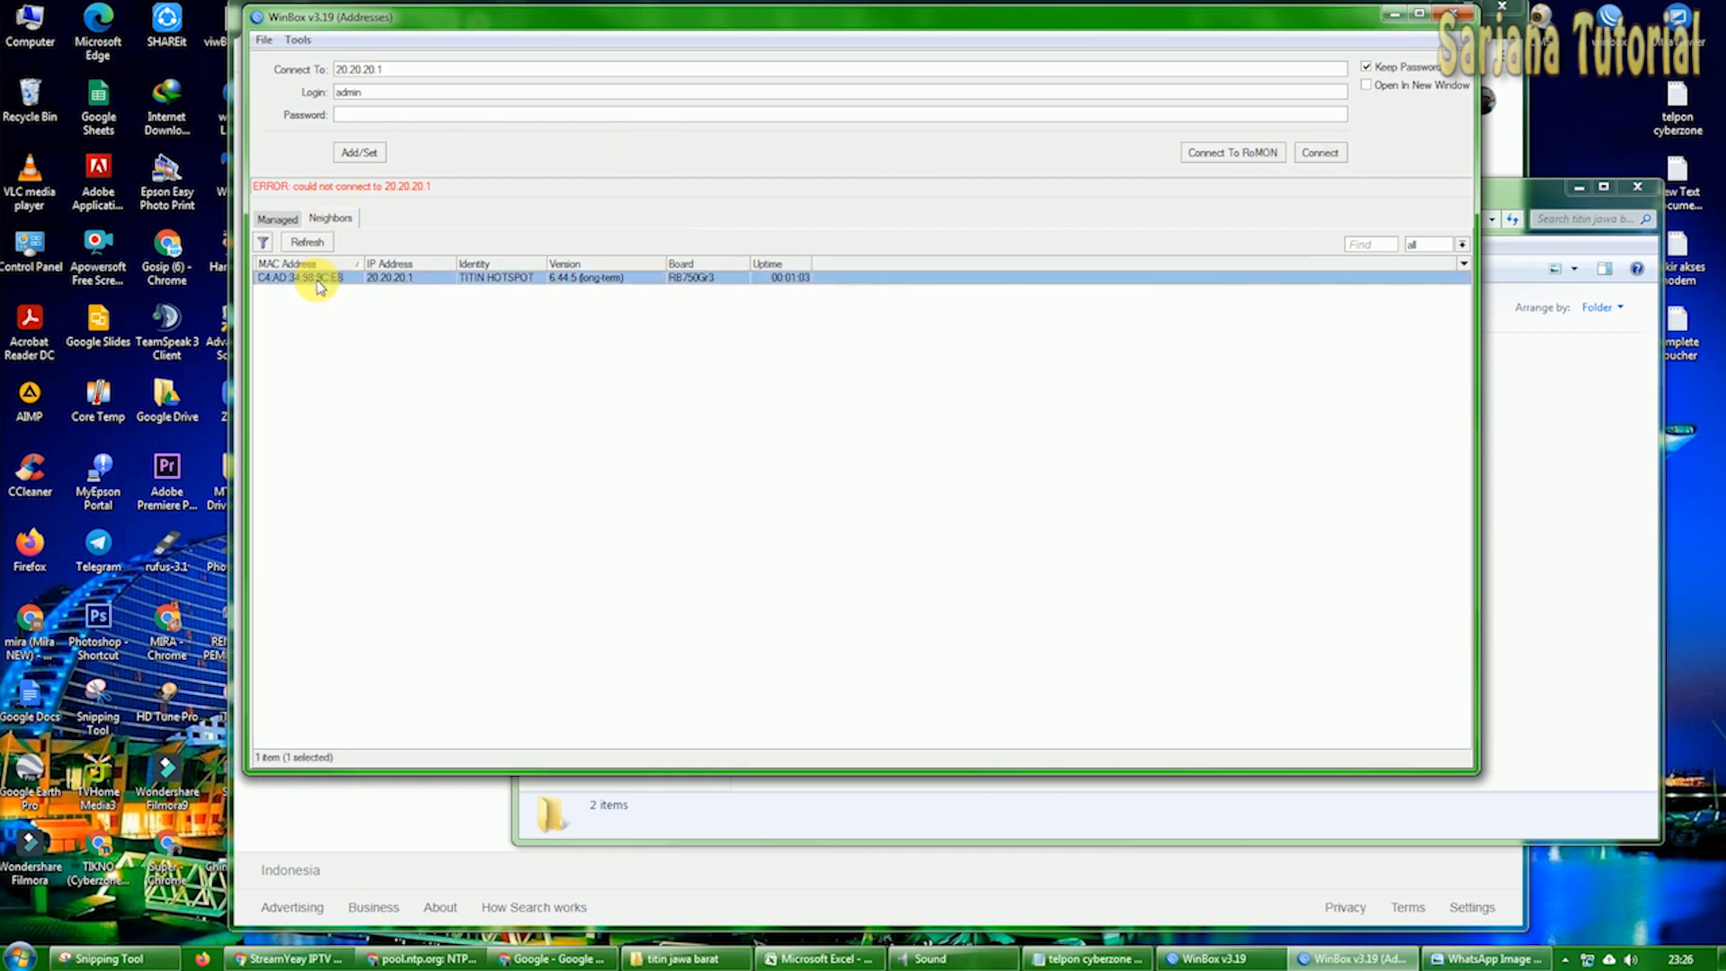
left_click(1319, 155)
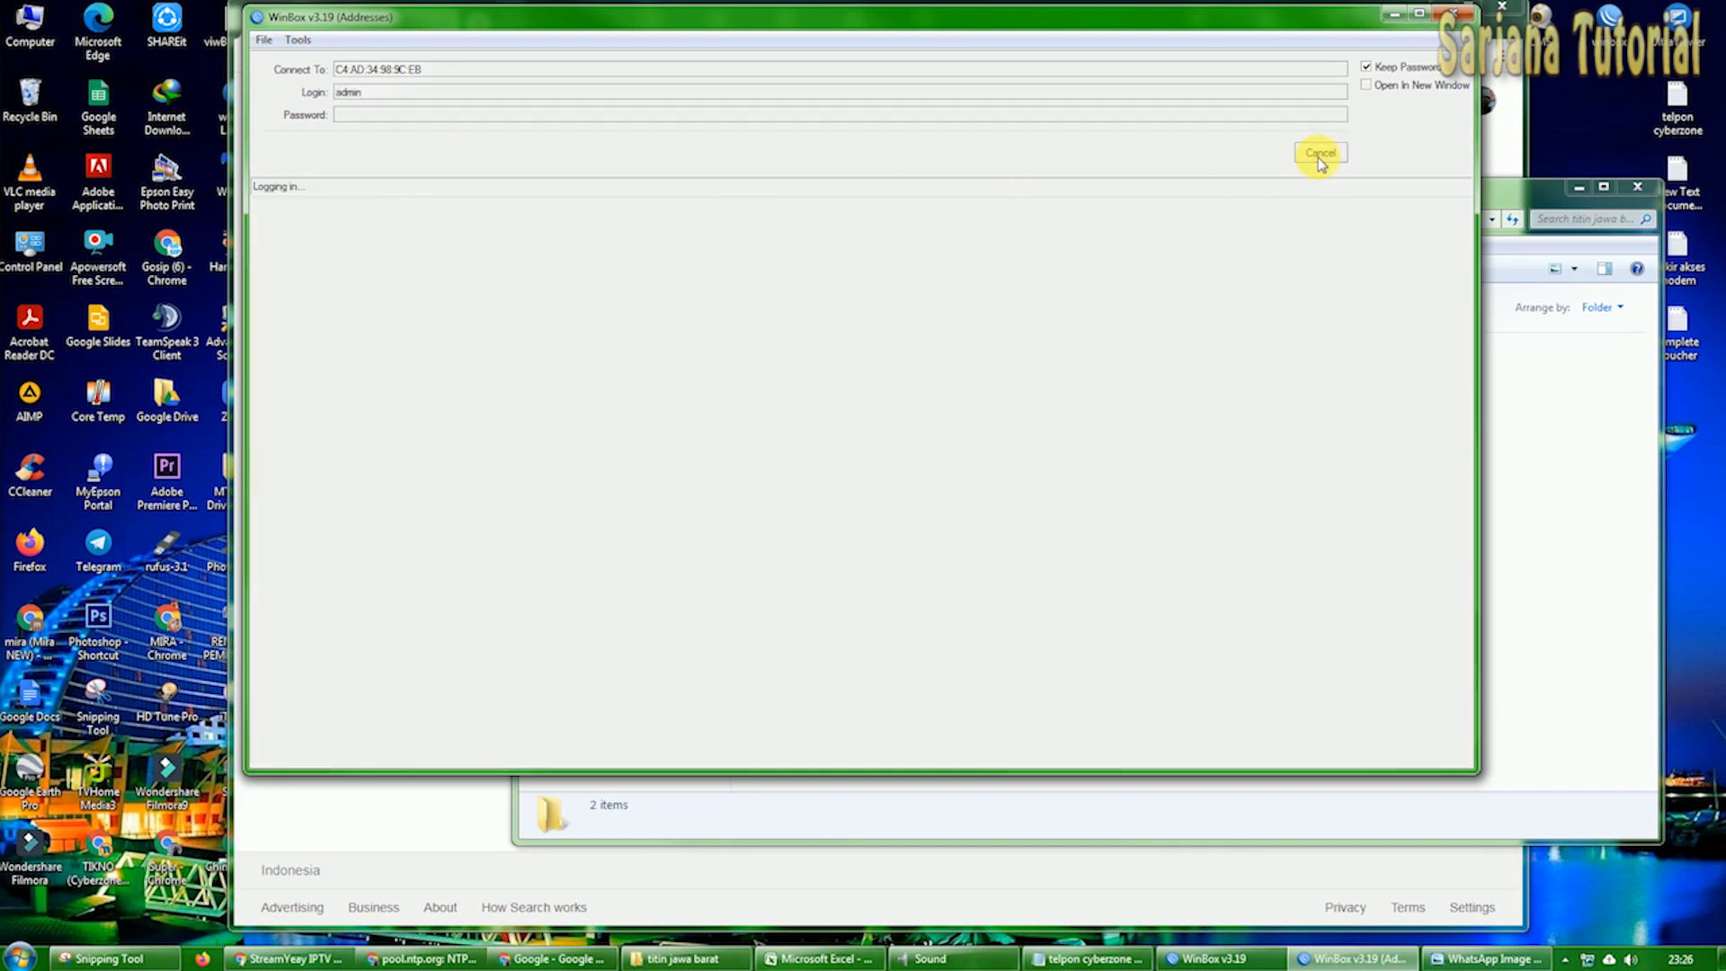
left_click_drag(1140, 364, 1010, 353)
left_click_drag(1306, 95, 1295, 93)
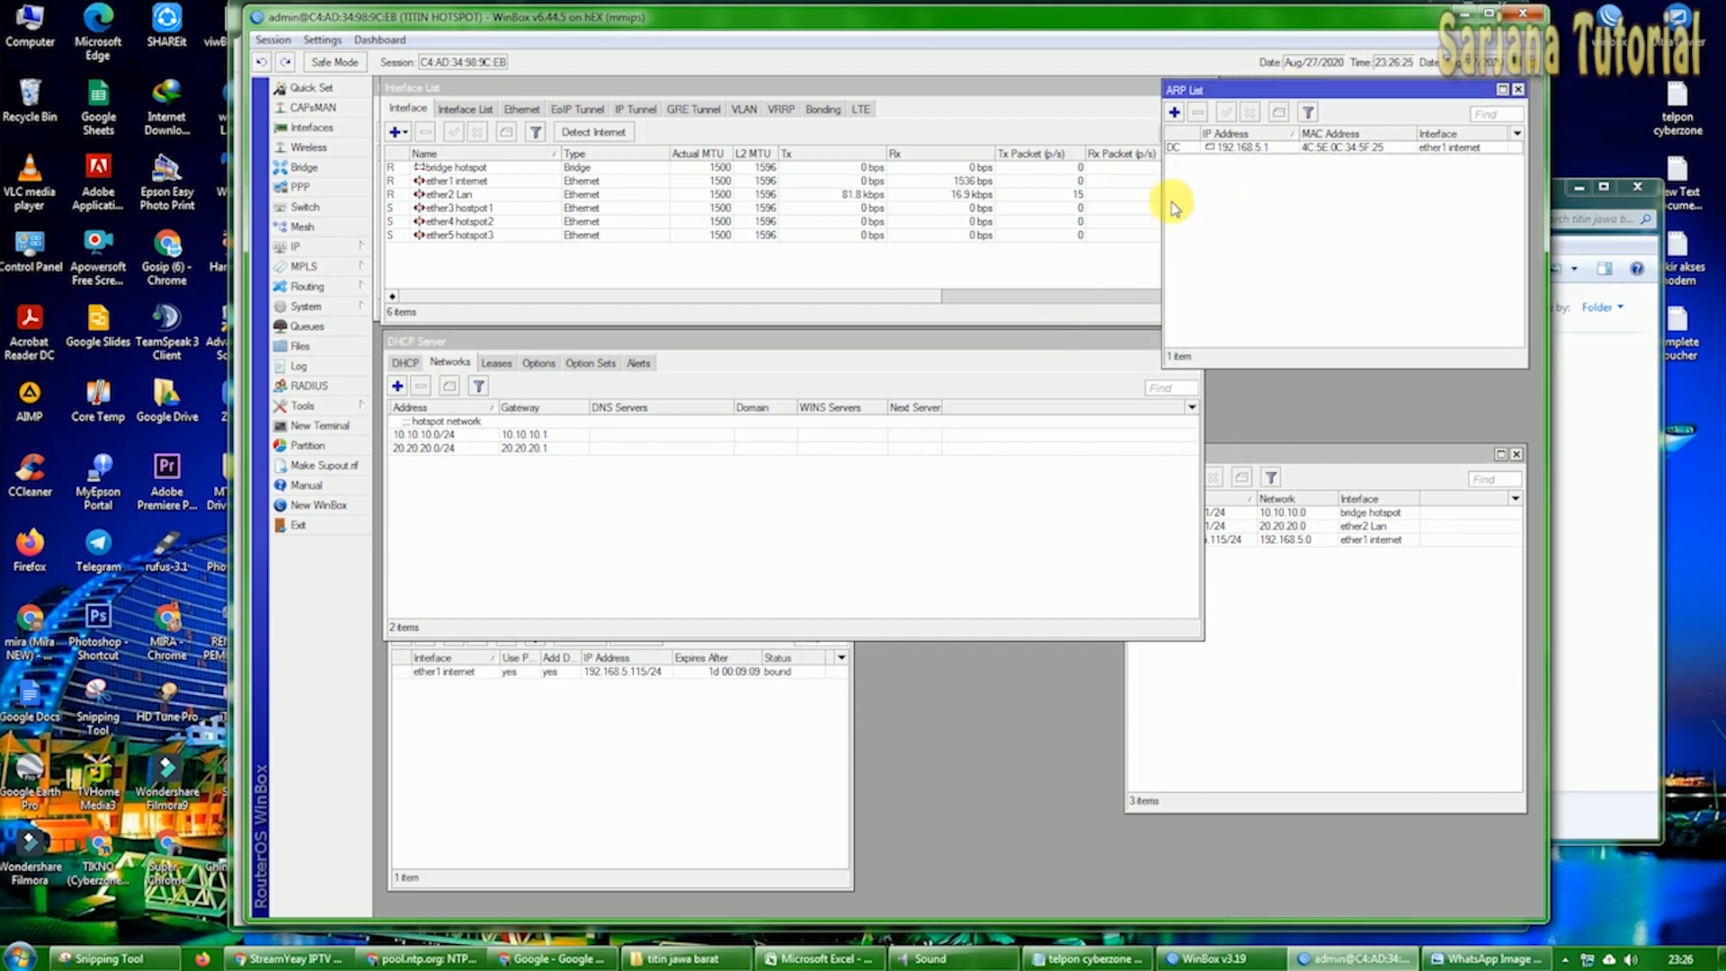
Check the empty DHCP Leases list, then open Windows Network and Sharing Center.
left_click(316, 259)
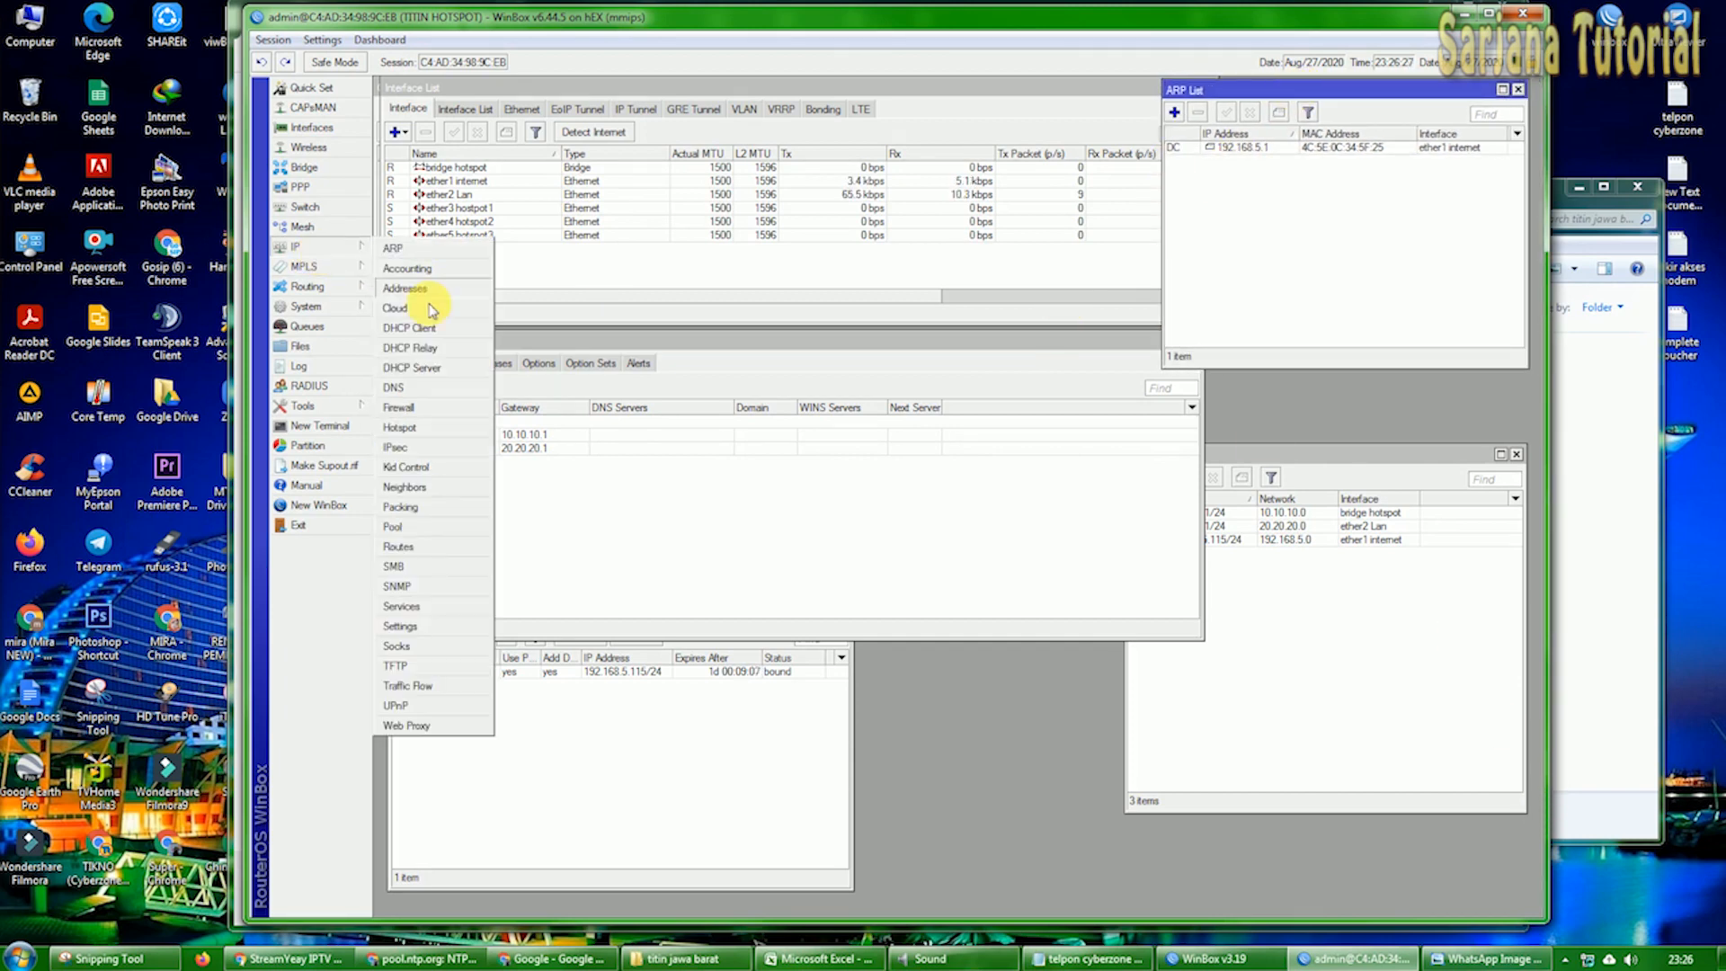
left_click(415, 364)
left_click(497, 364)
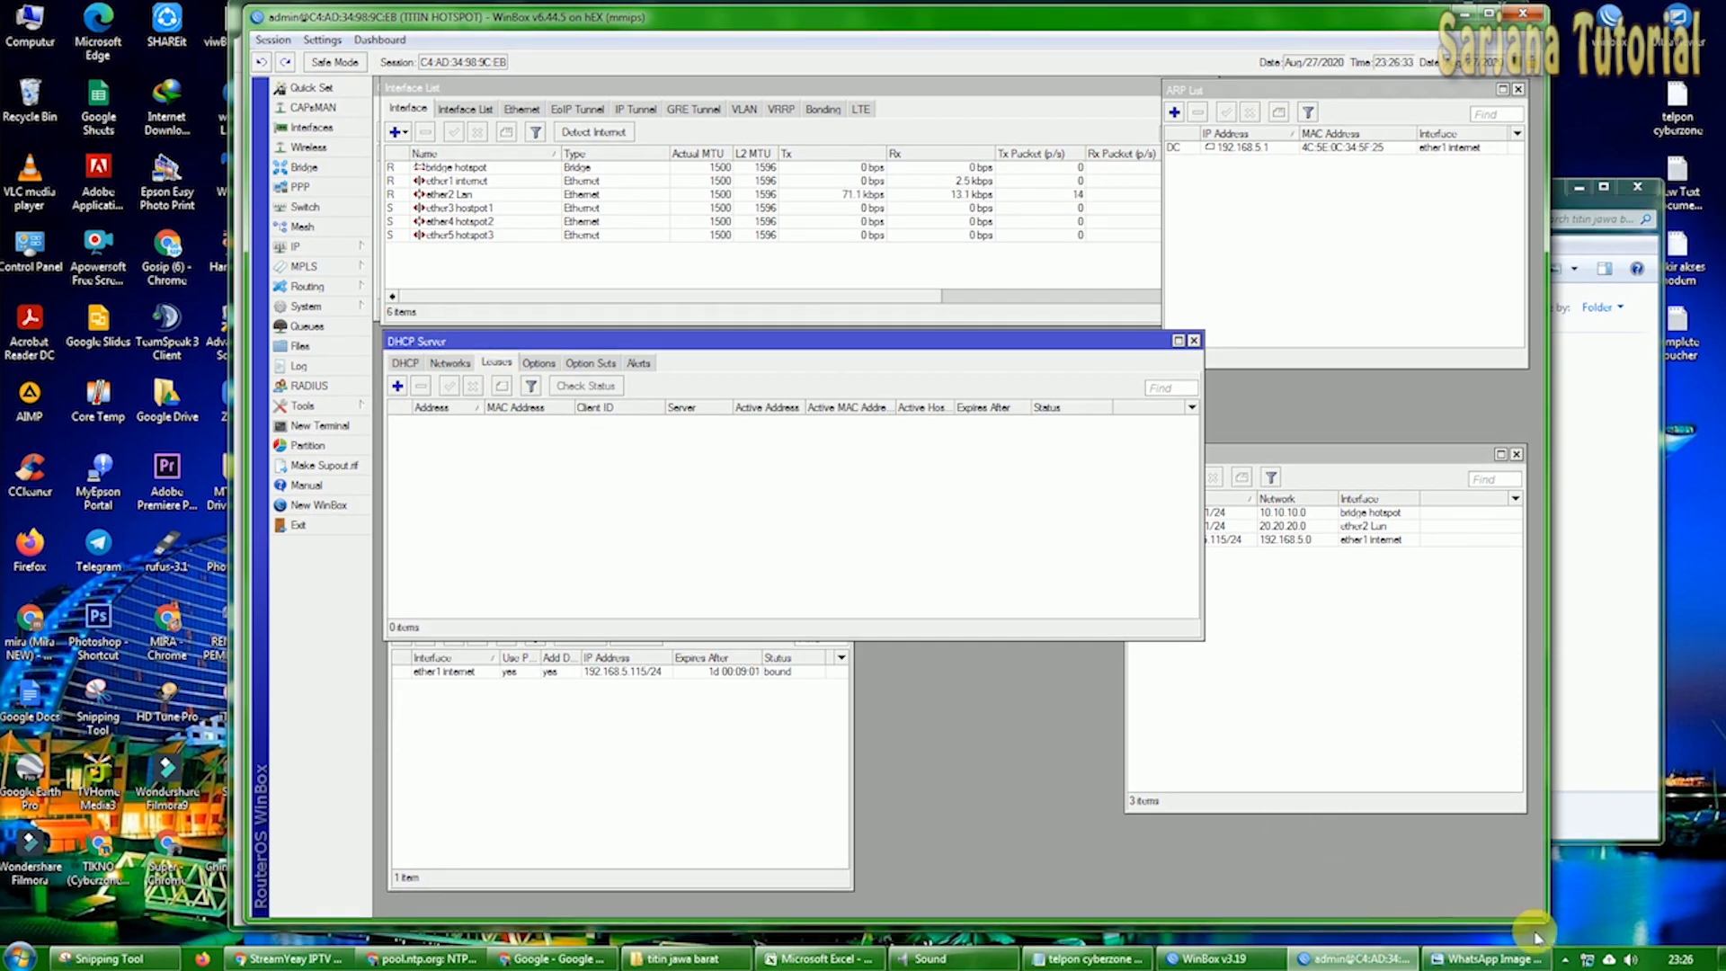
left_click(1587, 958)
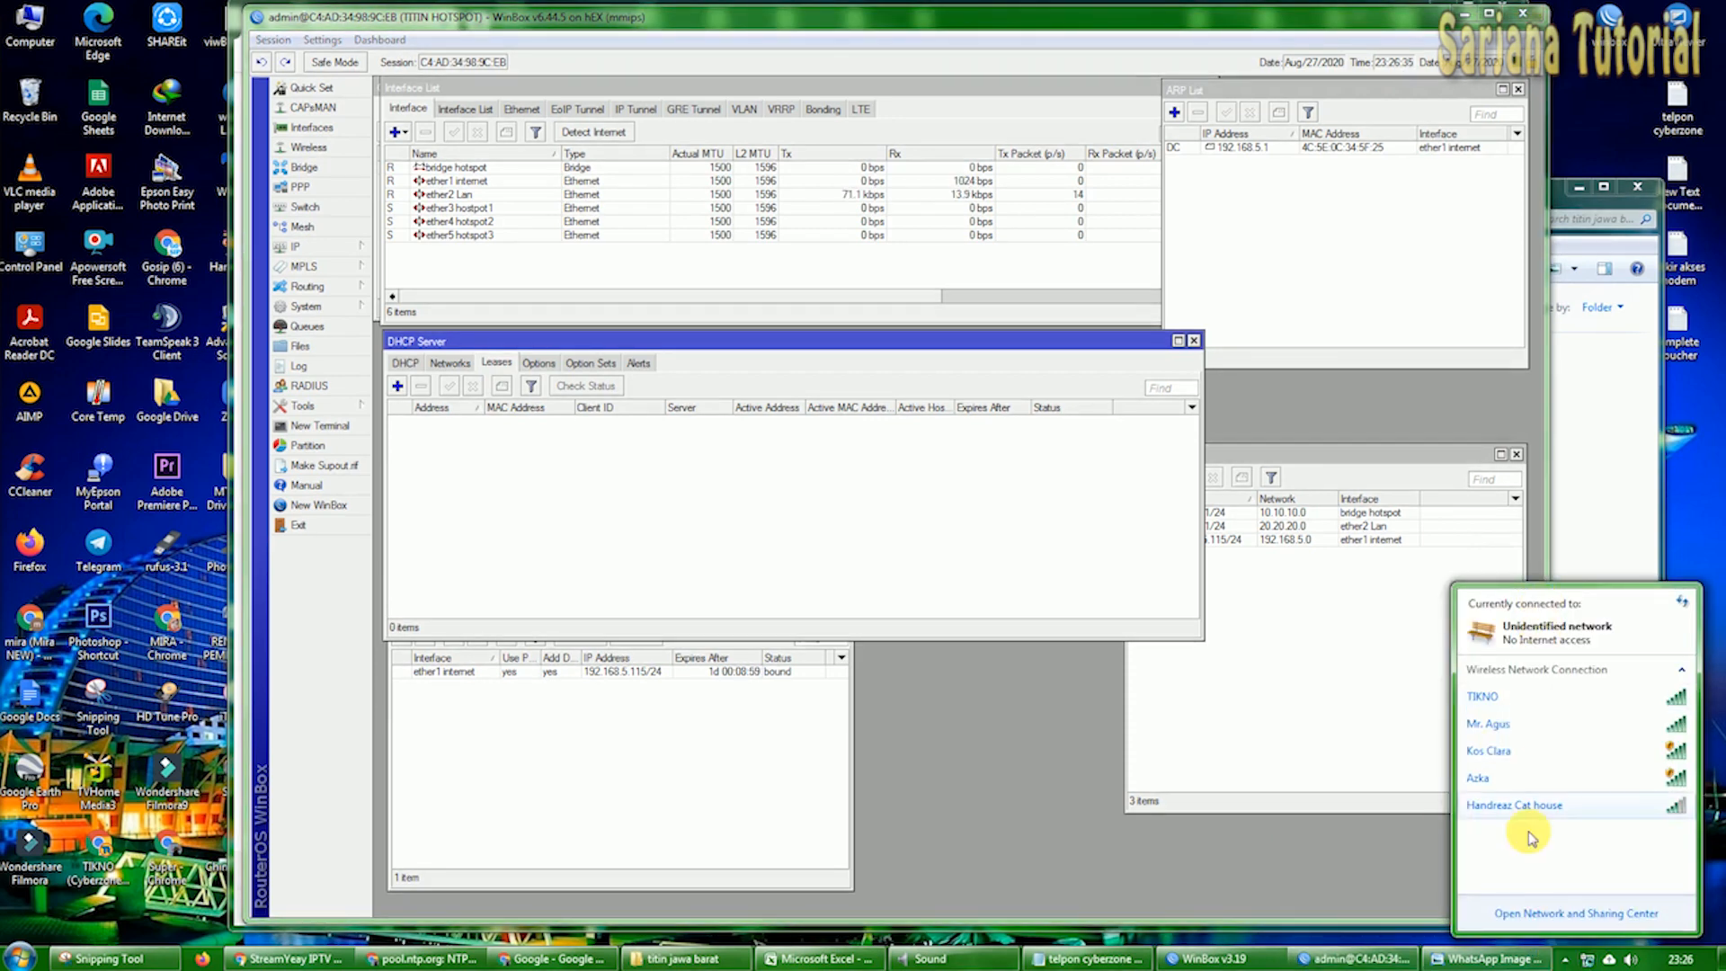
left_click(1578, 913)
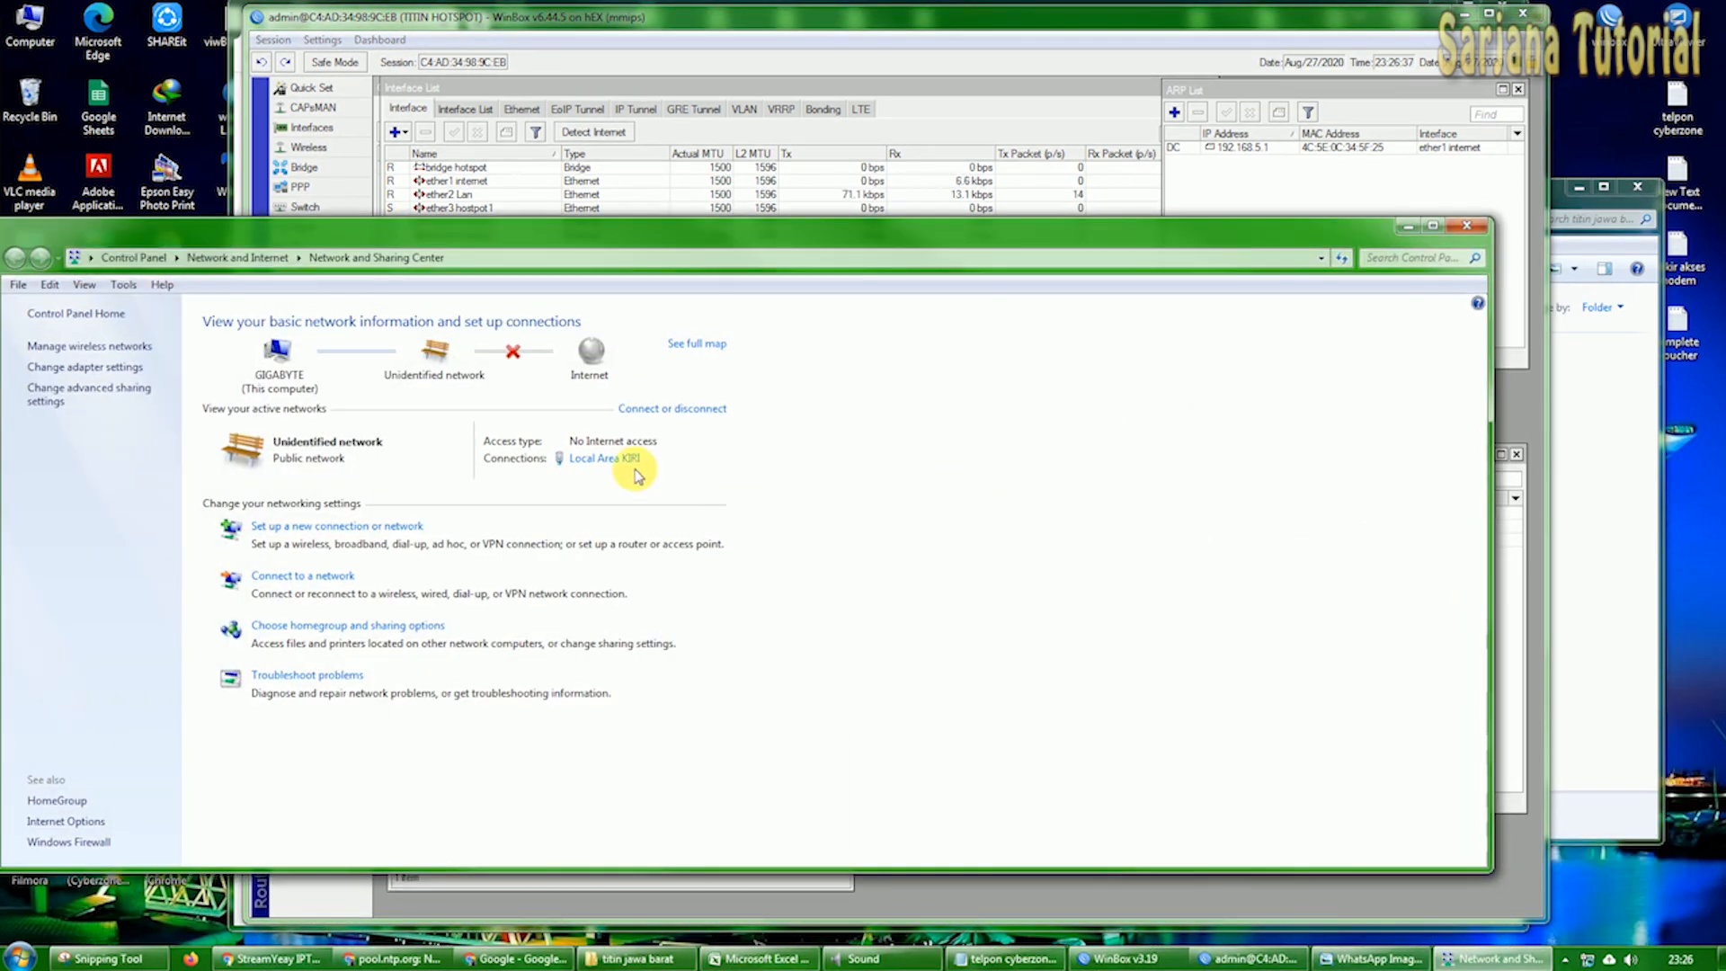
Set the Local Area KIRI adapter's IPv4 to obtain the IP address and DNS automatically.
left_click(611, 459)
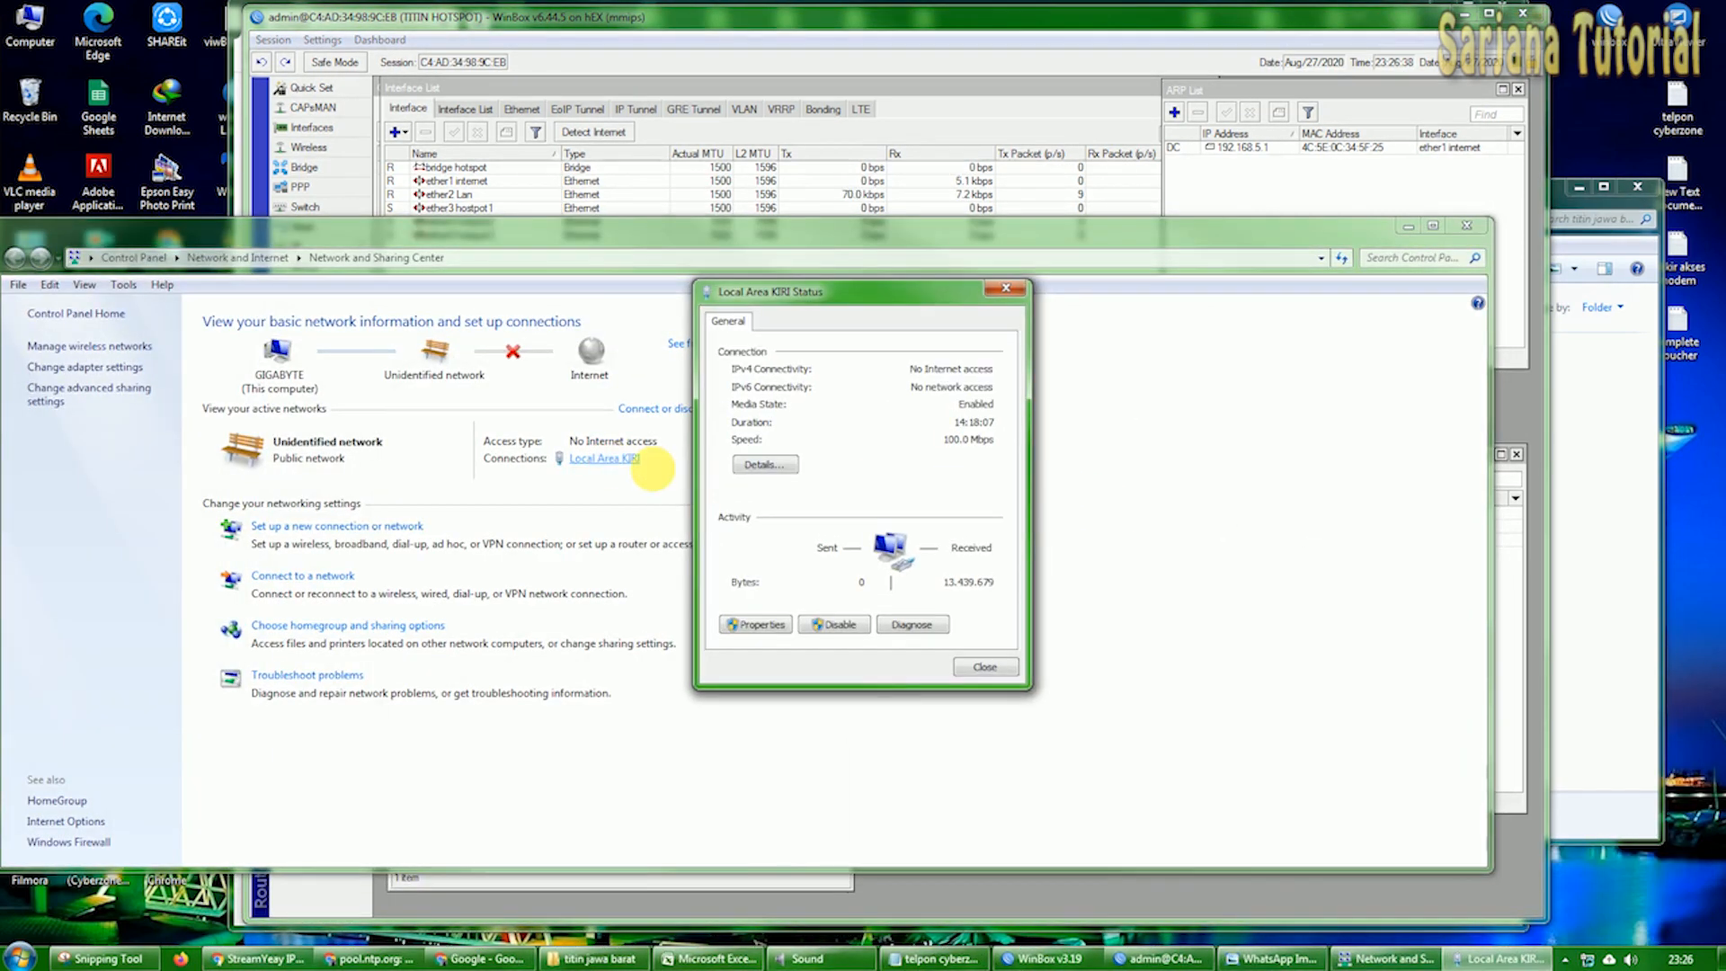
left_click(779, 624)
double_click(886, 511)
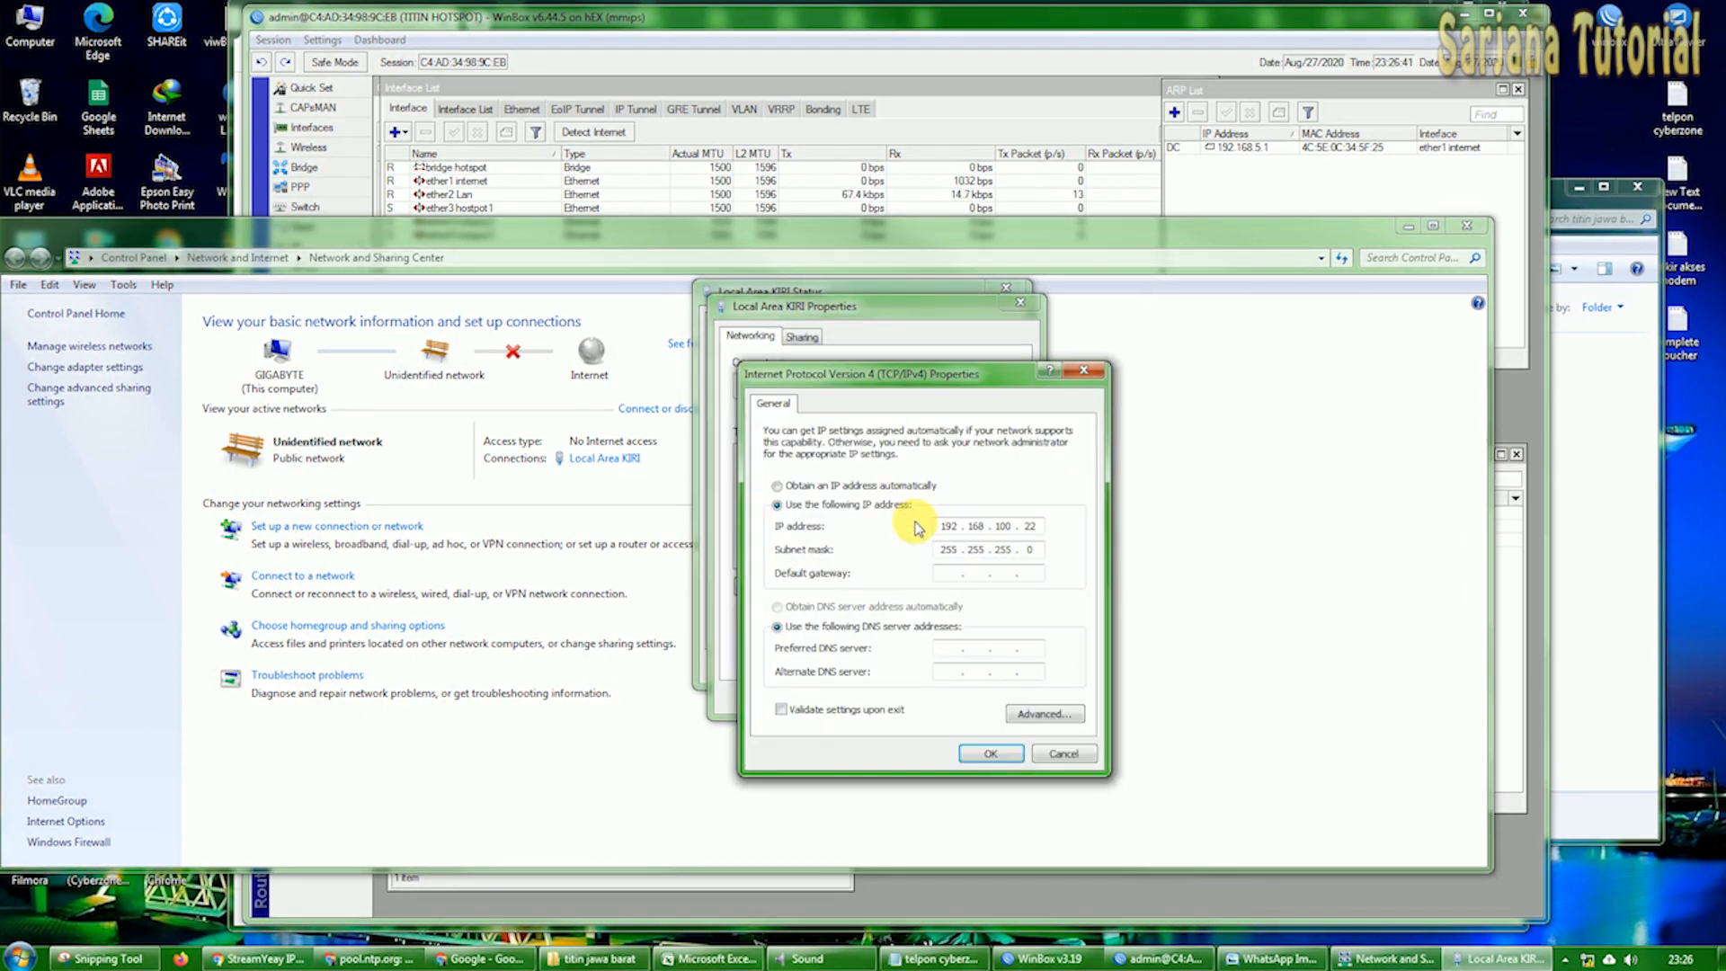
left_click(821, 488)
left_click(803, 608)
left_click(991, 751)
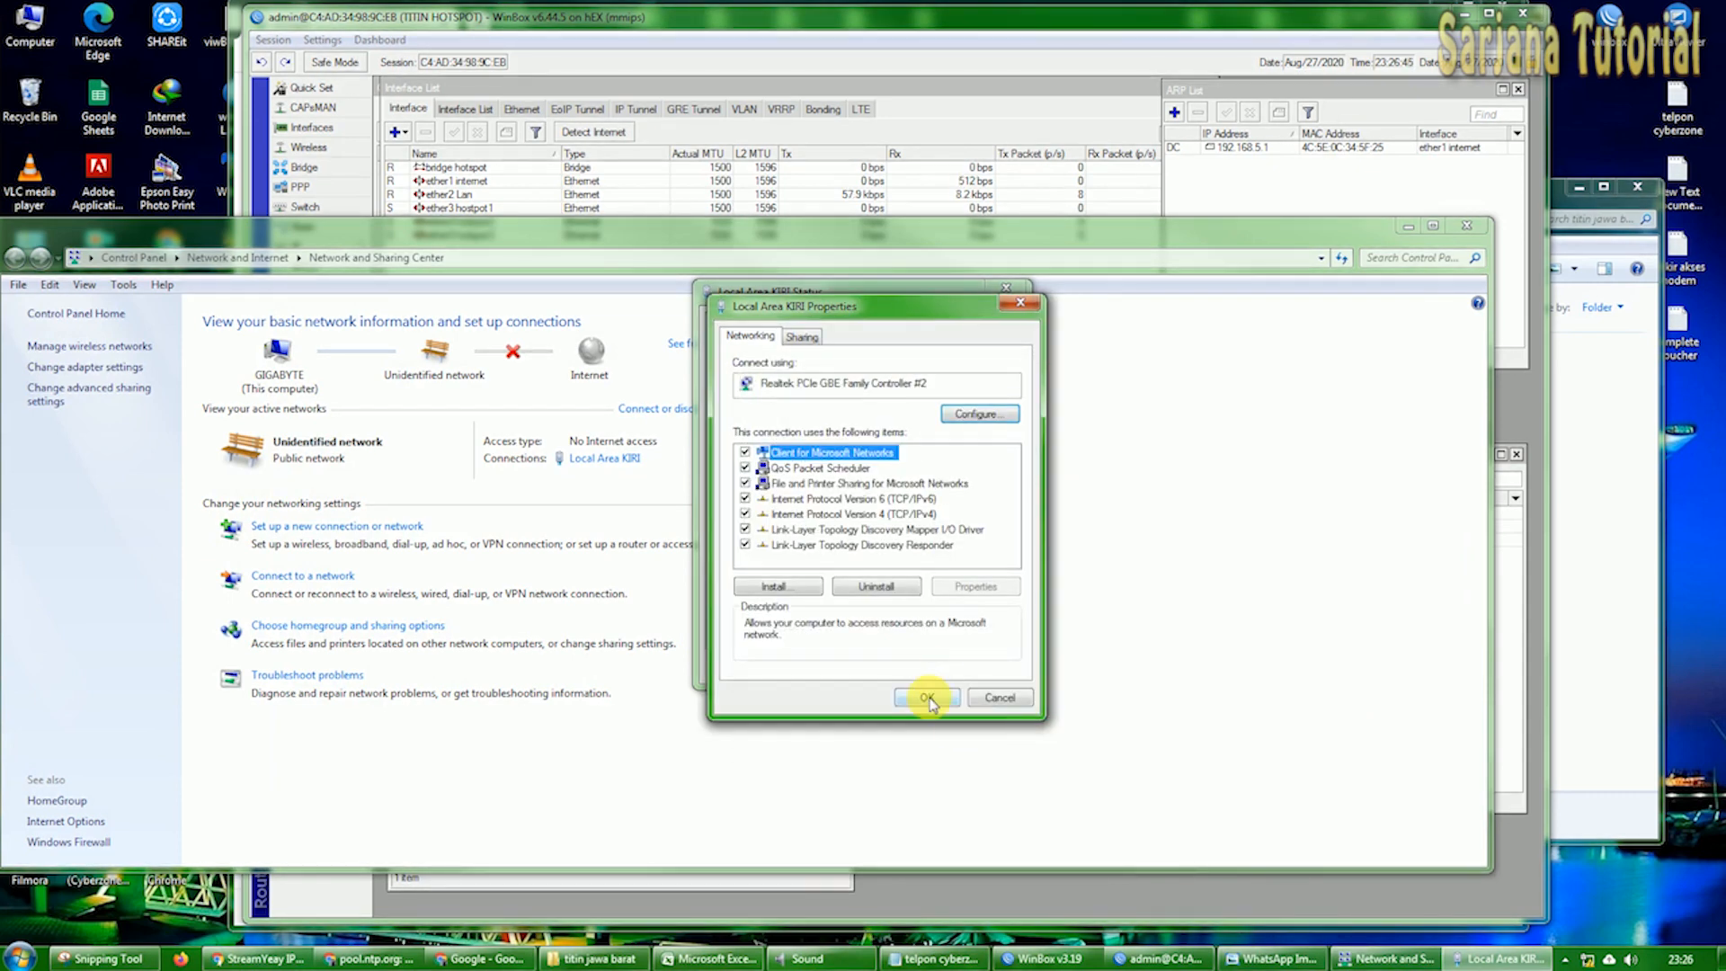
left_click(927, 698)
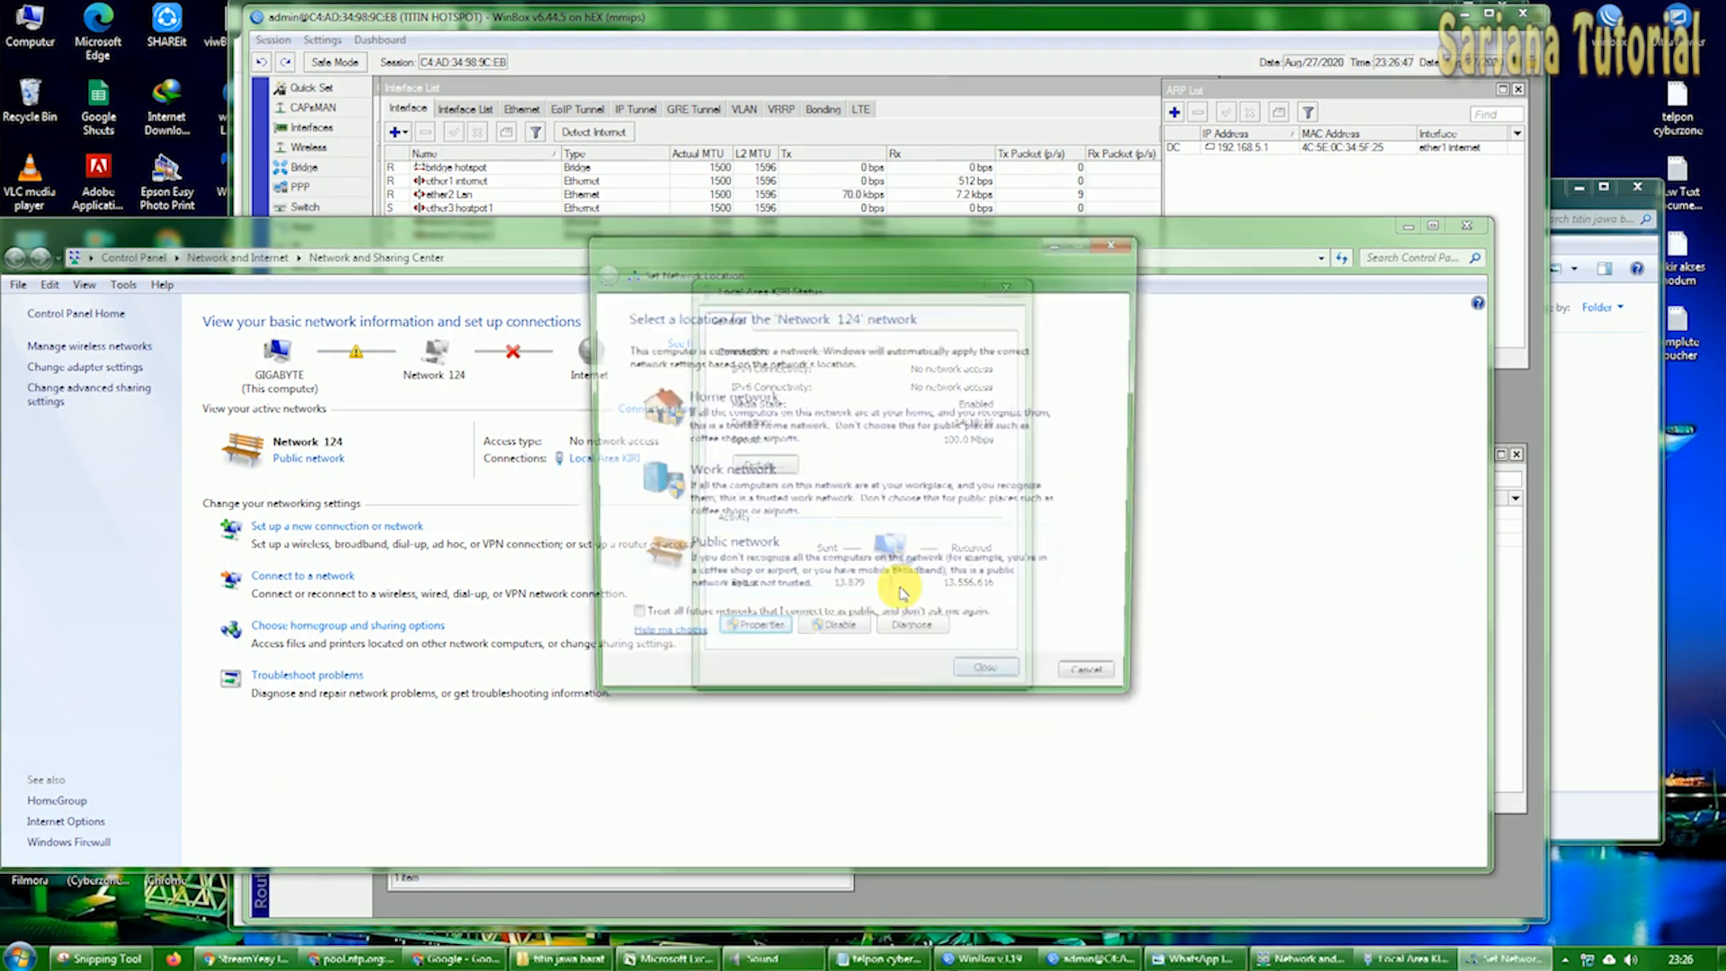
Confirm the new 20.20.20.254 address in the connection details, then close Network and Sharing Center.
left_click(1119, 239)
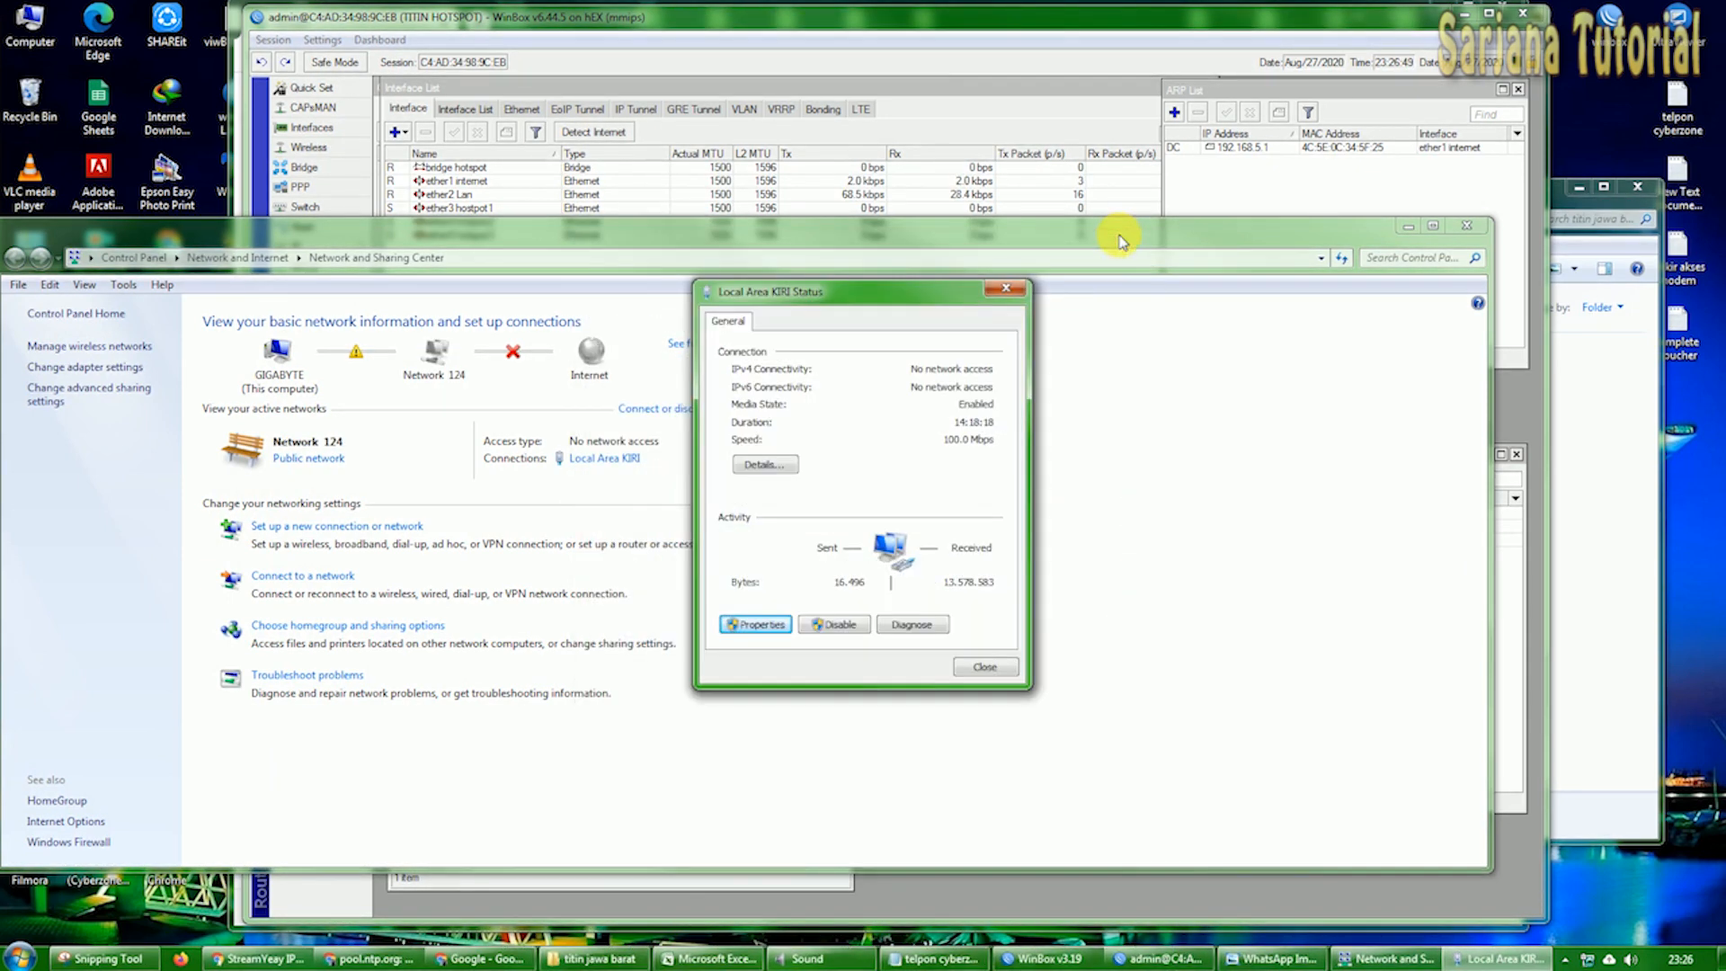
left_click(763, 463)
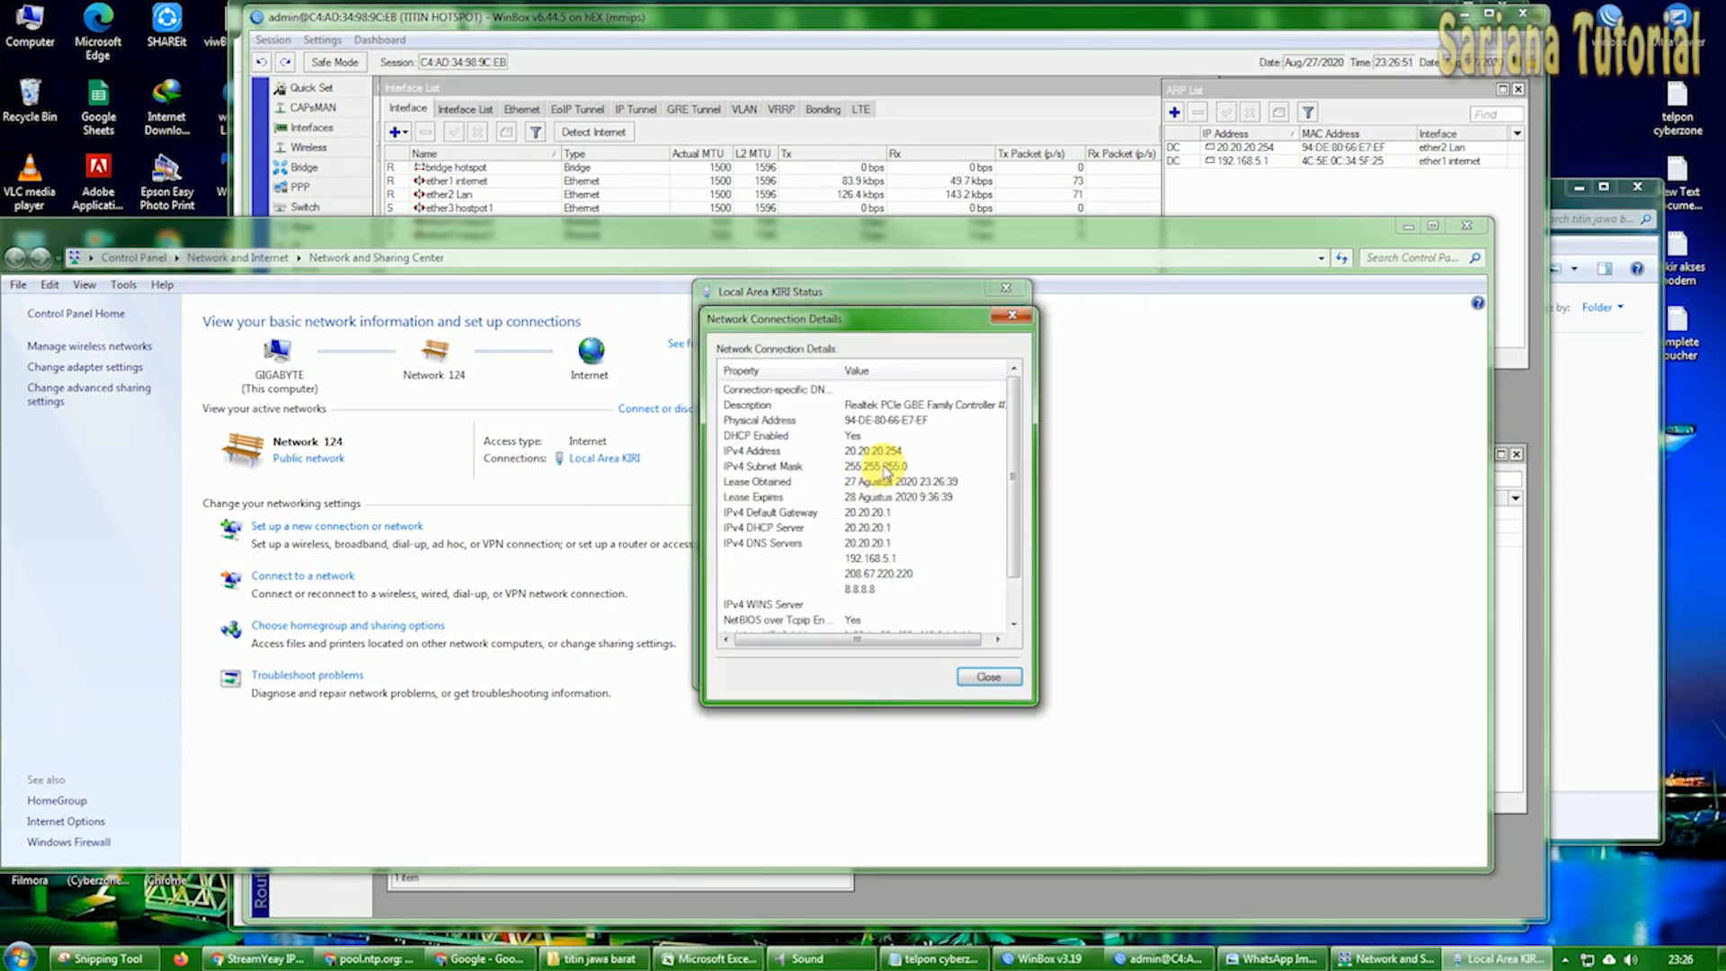
left_click(865, 452)
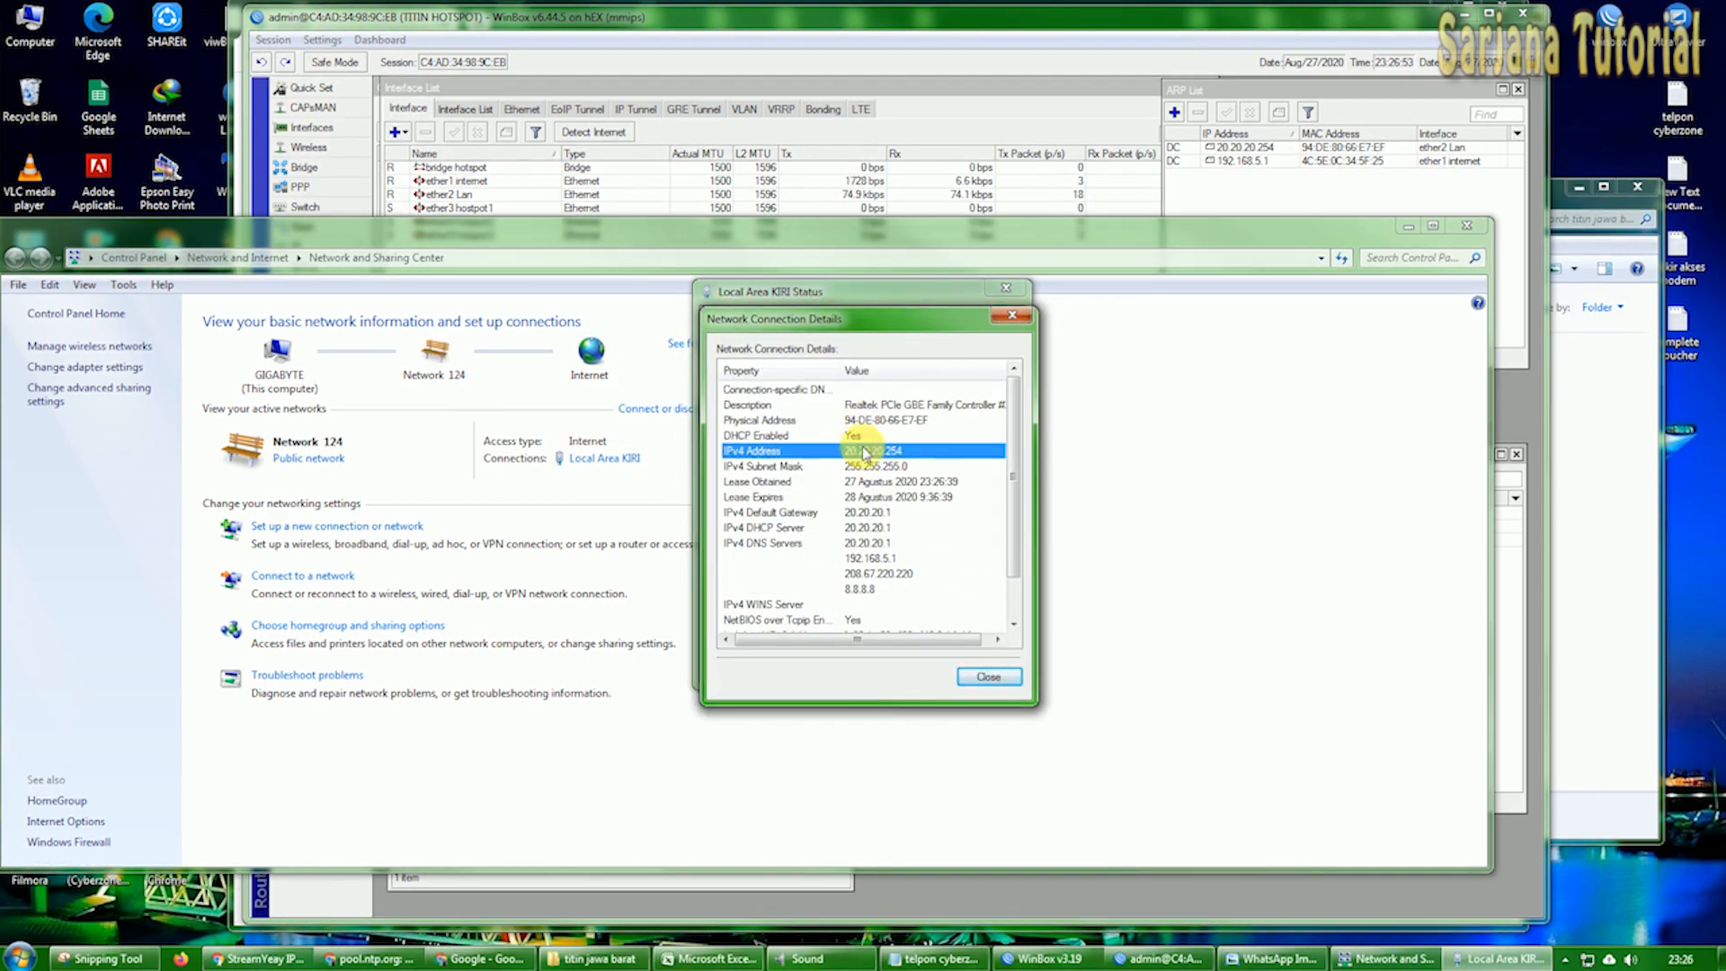
left_click(1012, 315)
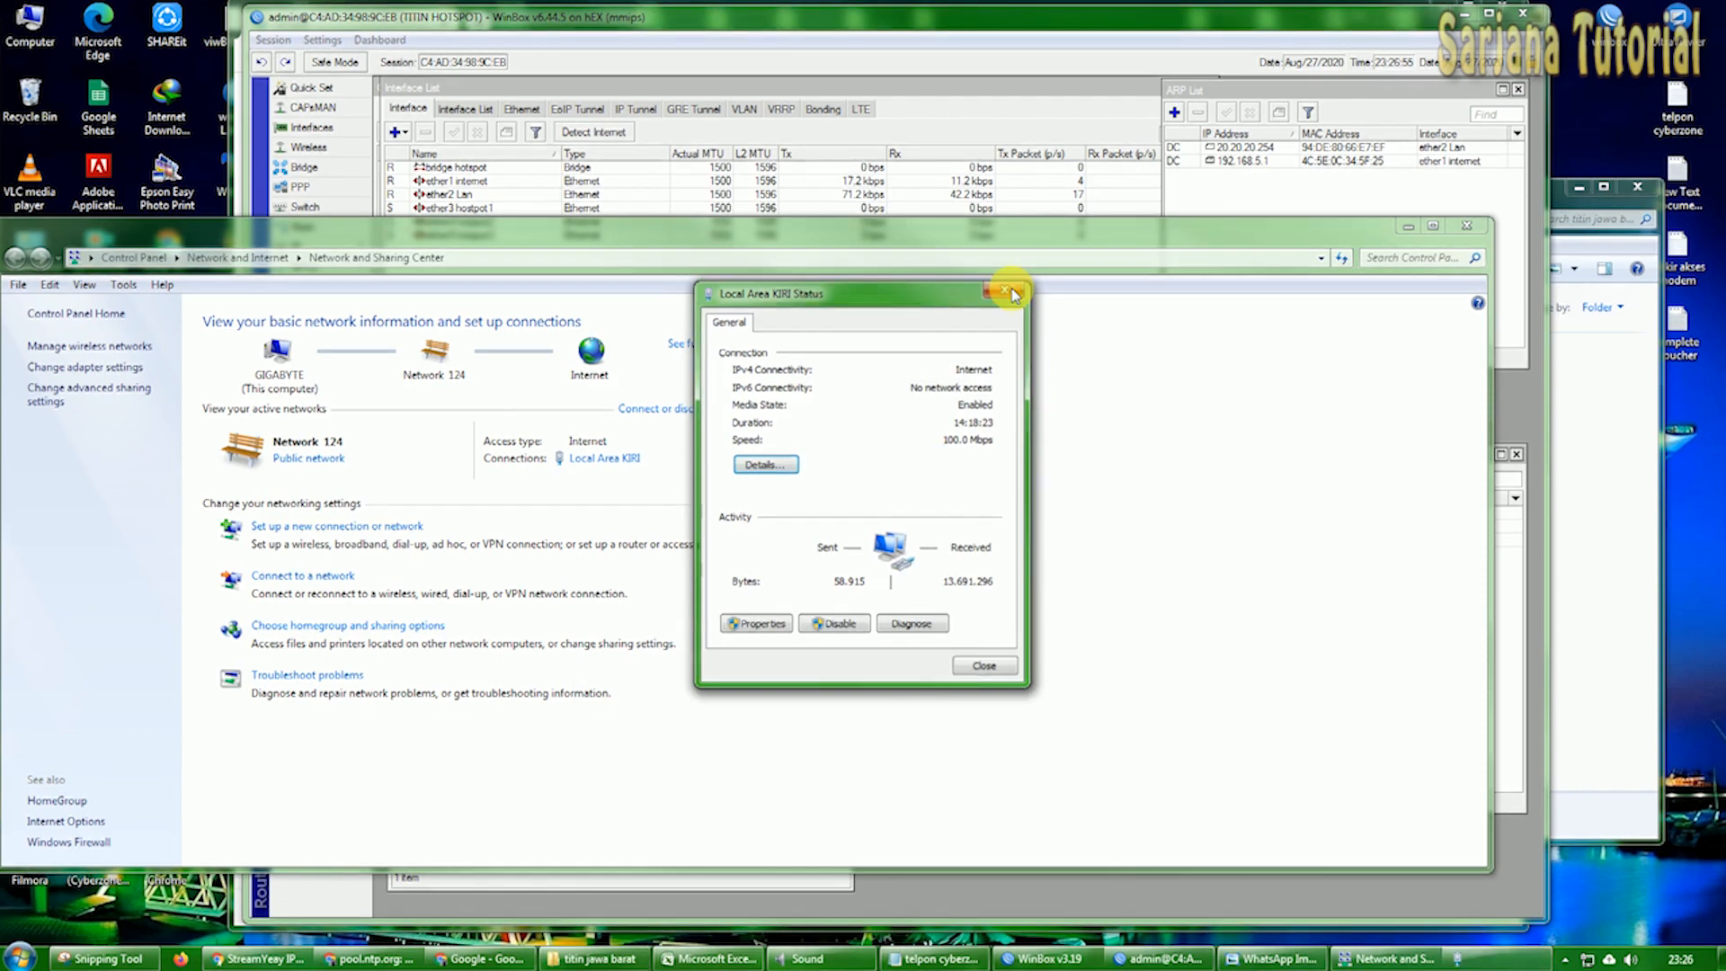
left_click(1011, 295)
left_click(1467, 224)
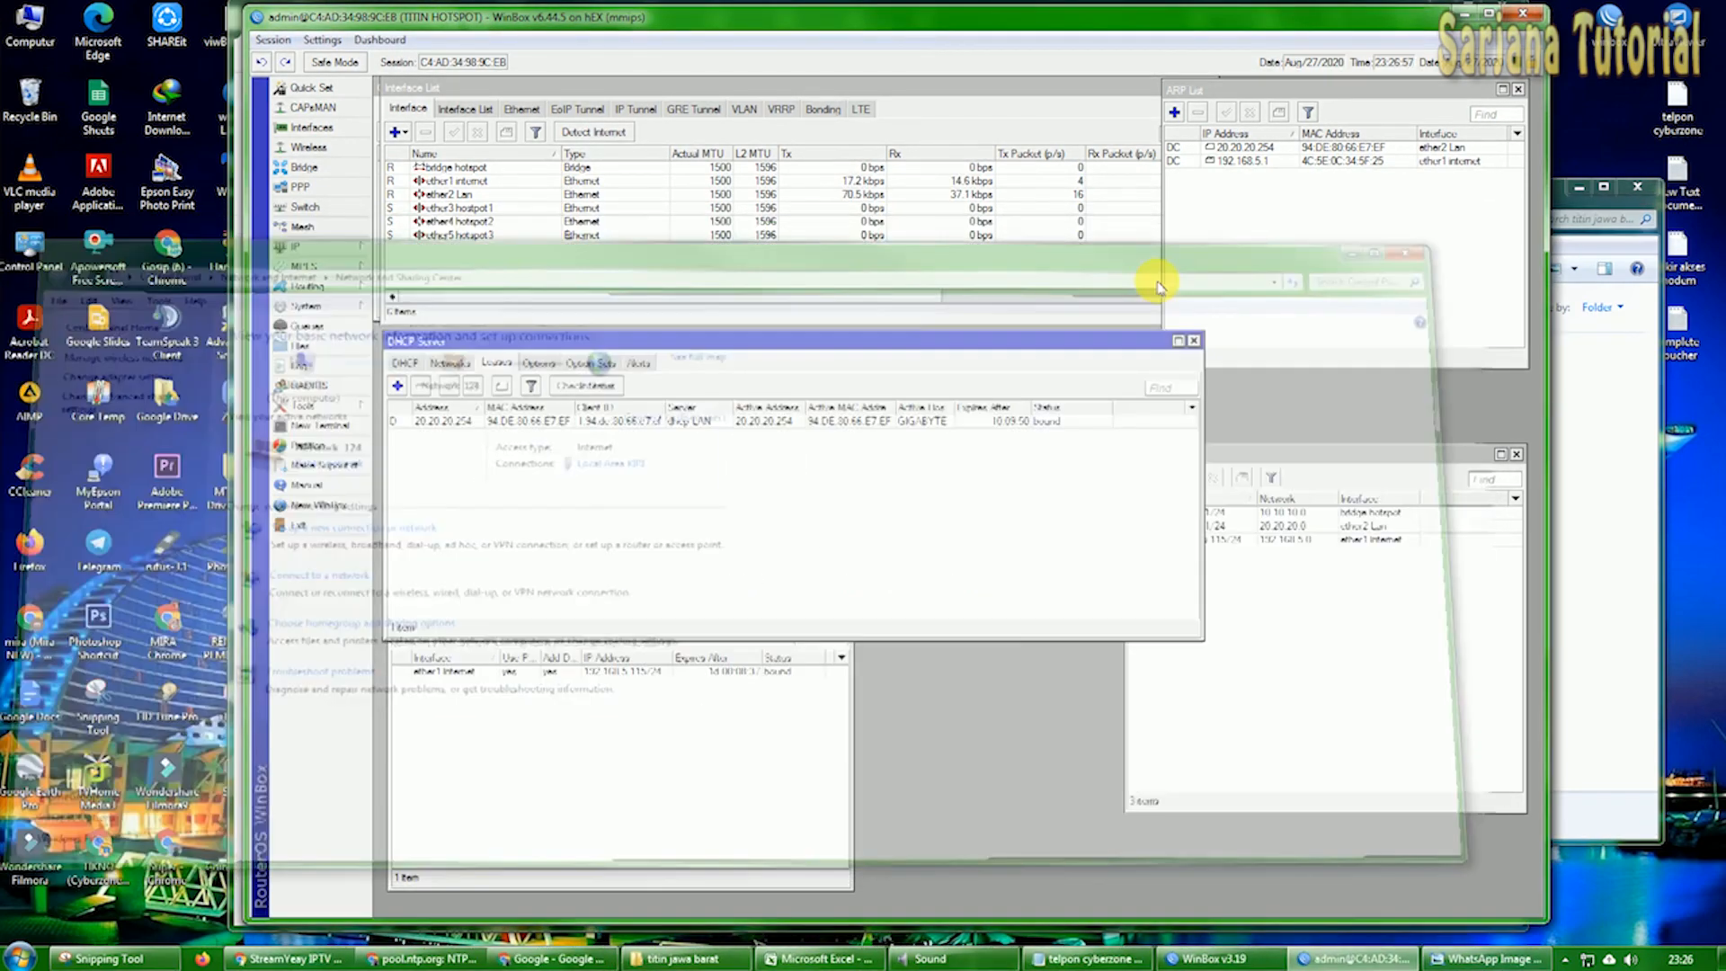
left_click(321, 505)
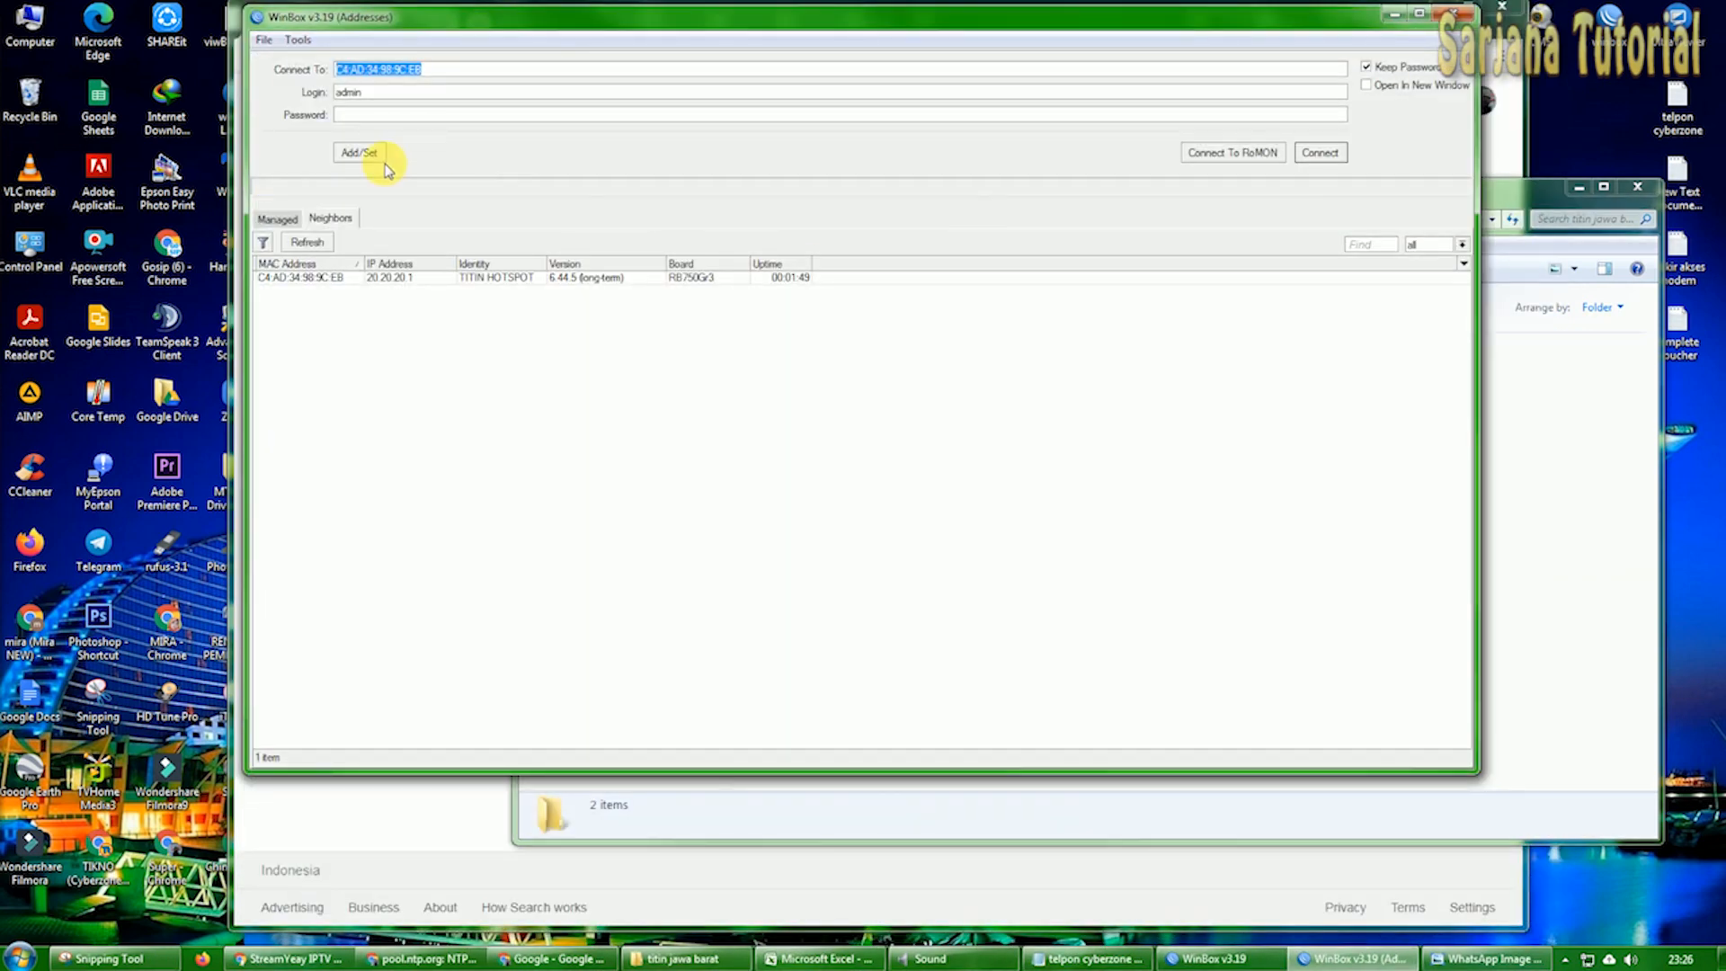
Connect to the router at 20.20.20.1 and open its ARP list to find 20.20.20.254.
left_click(400, 279)
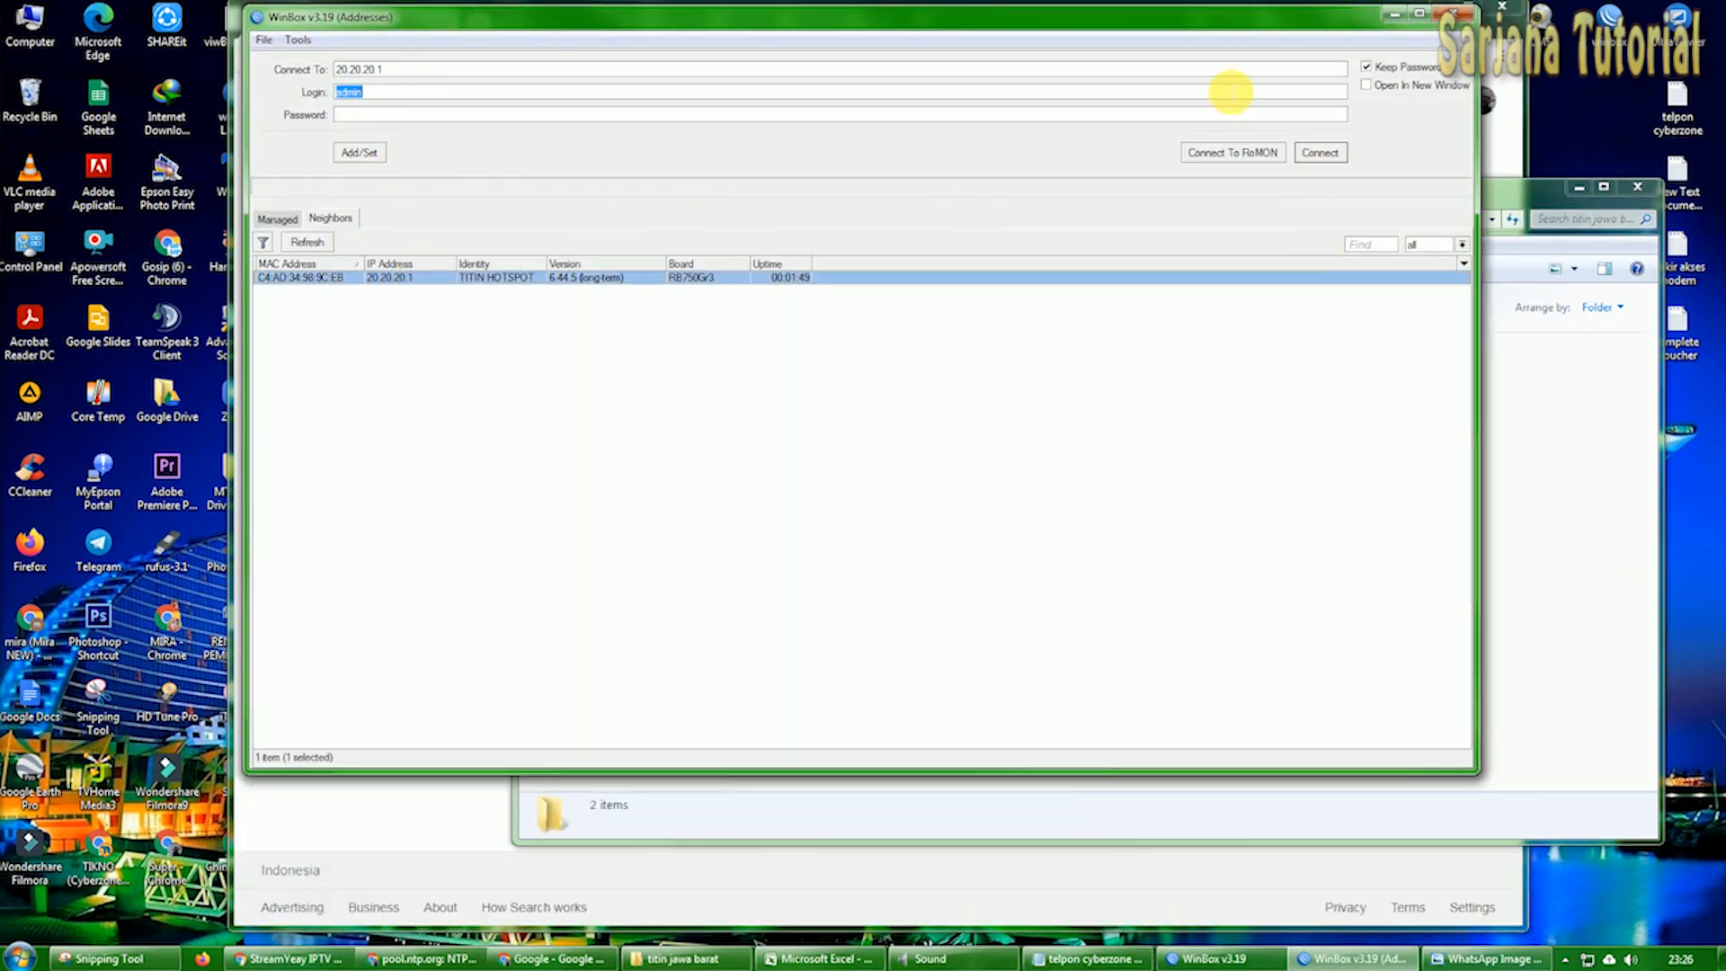
left_click(1326, 157)
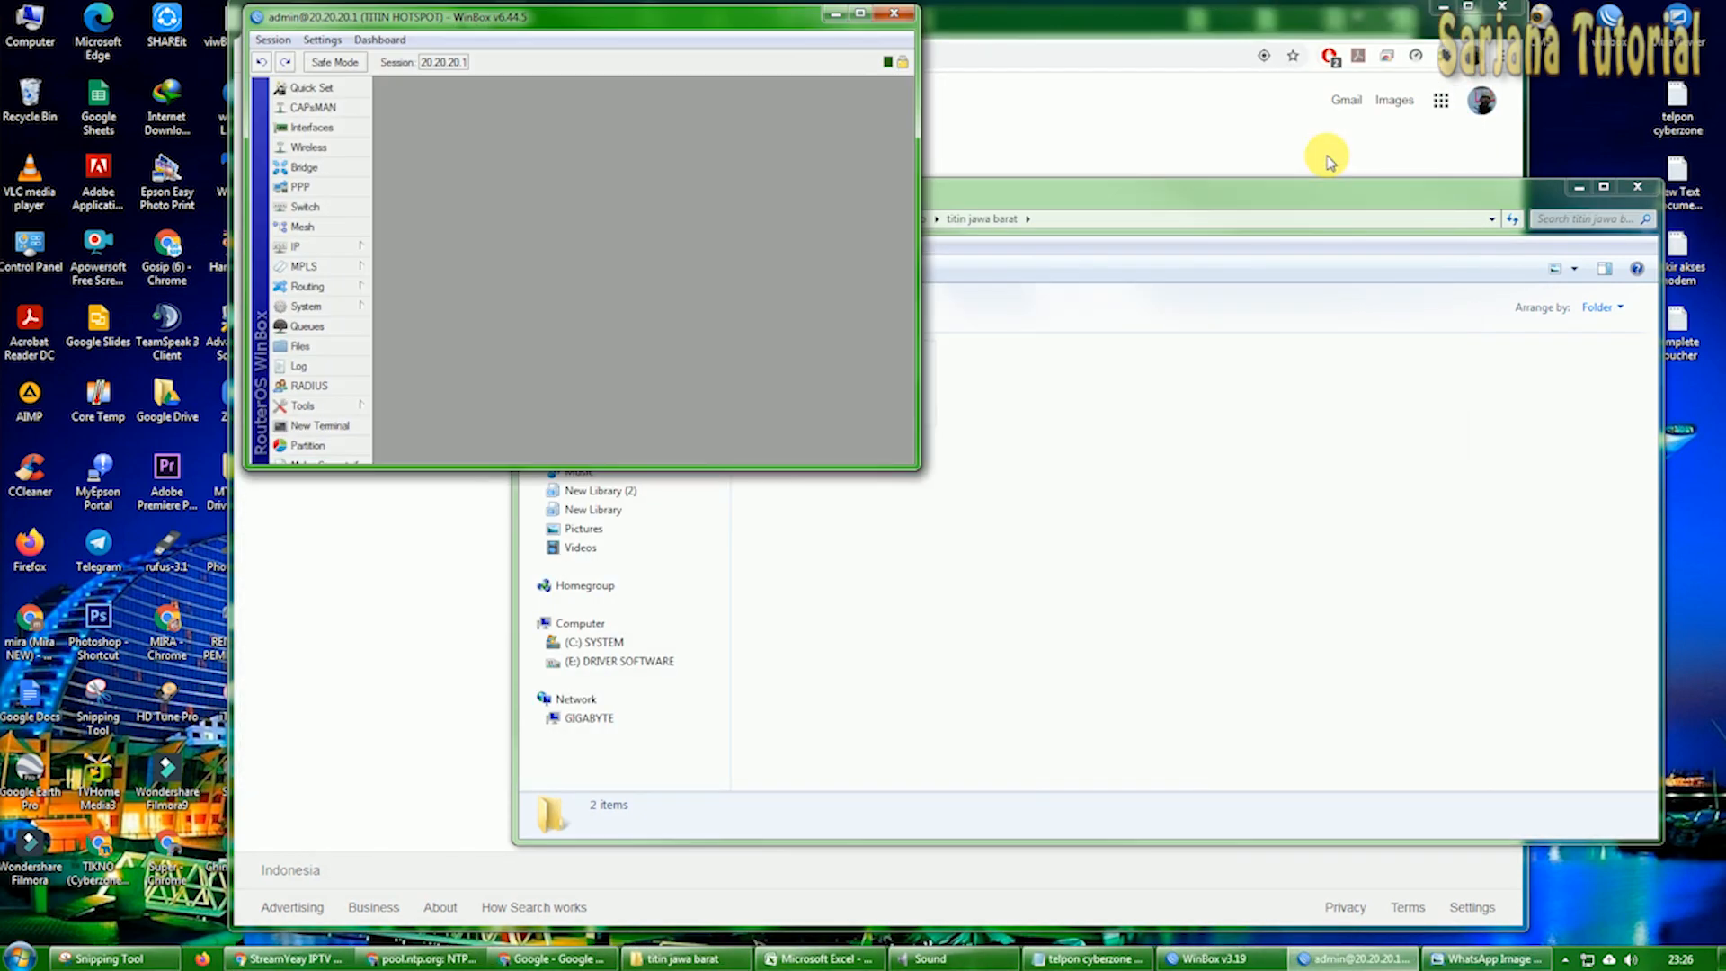
left_click_drag(919, 470, 1703, 915)
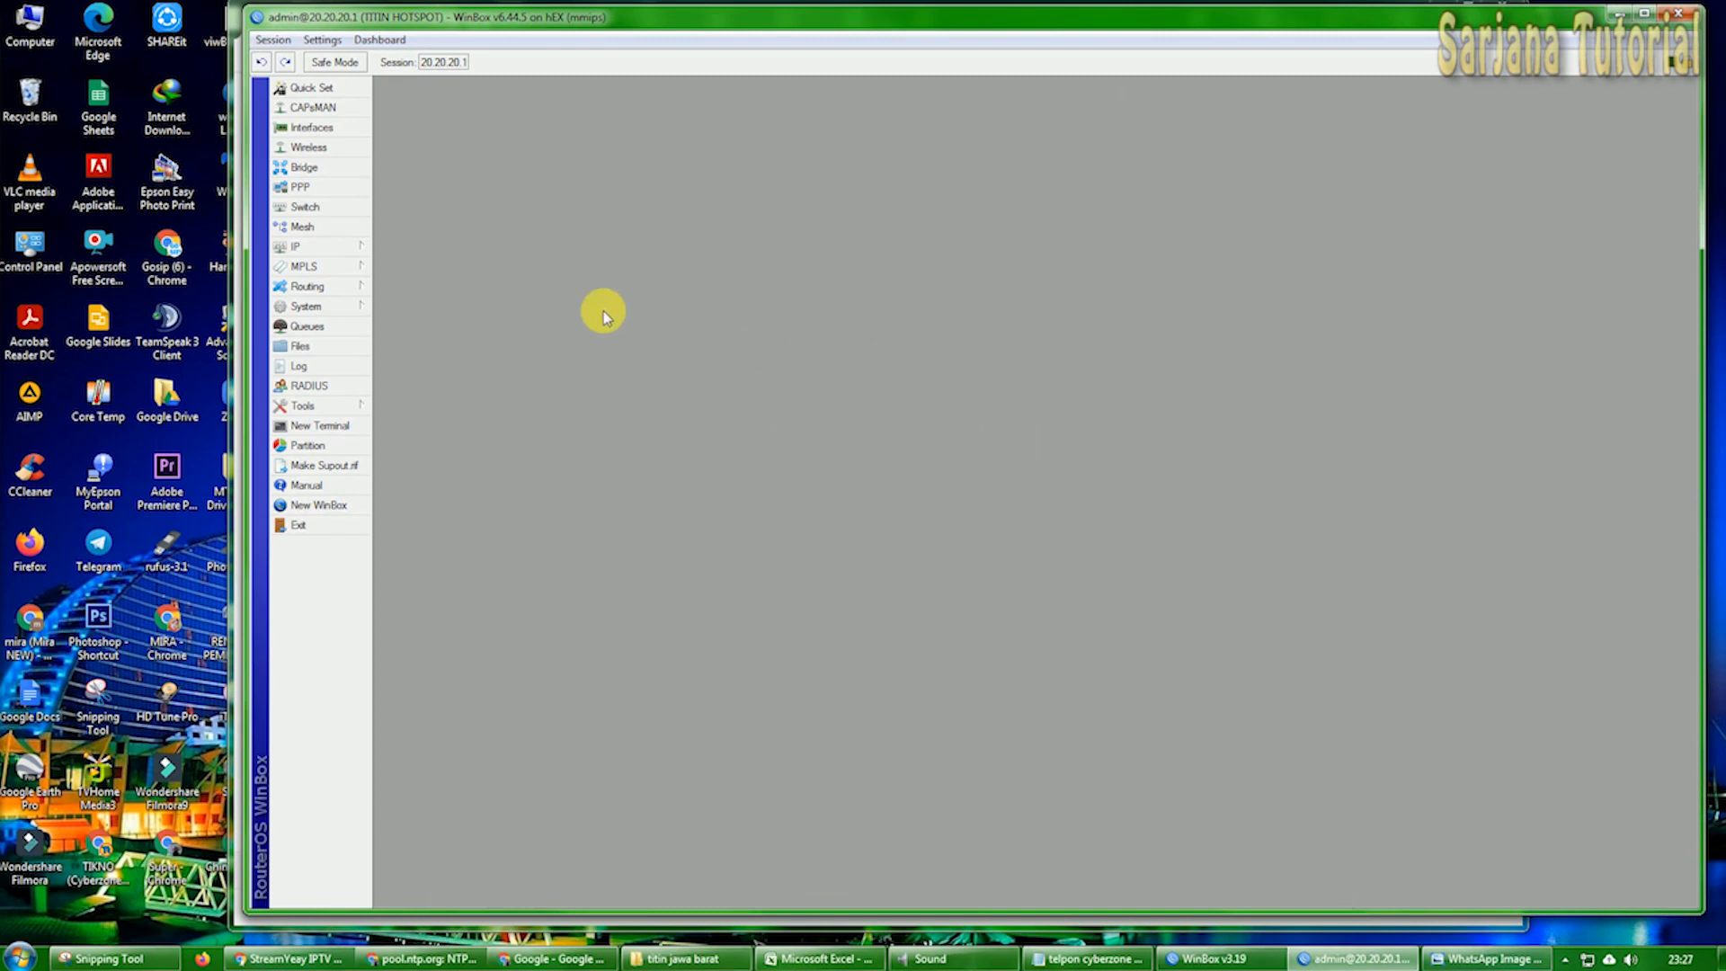
left_click(315, 247)
left_click(393, 248)
left_click_drag(1025, 354, 1482, 89)
left_click(1353, 145)
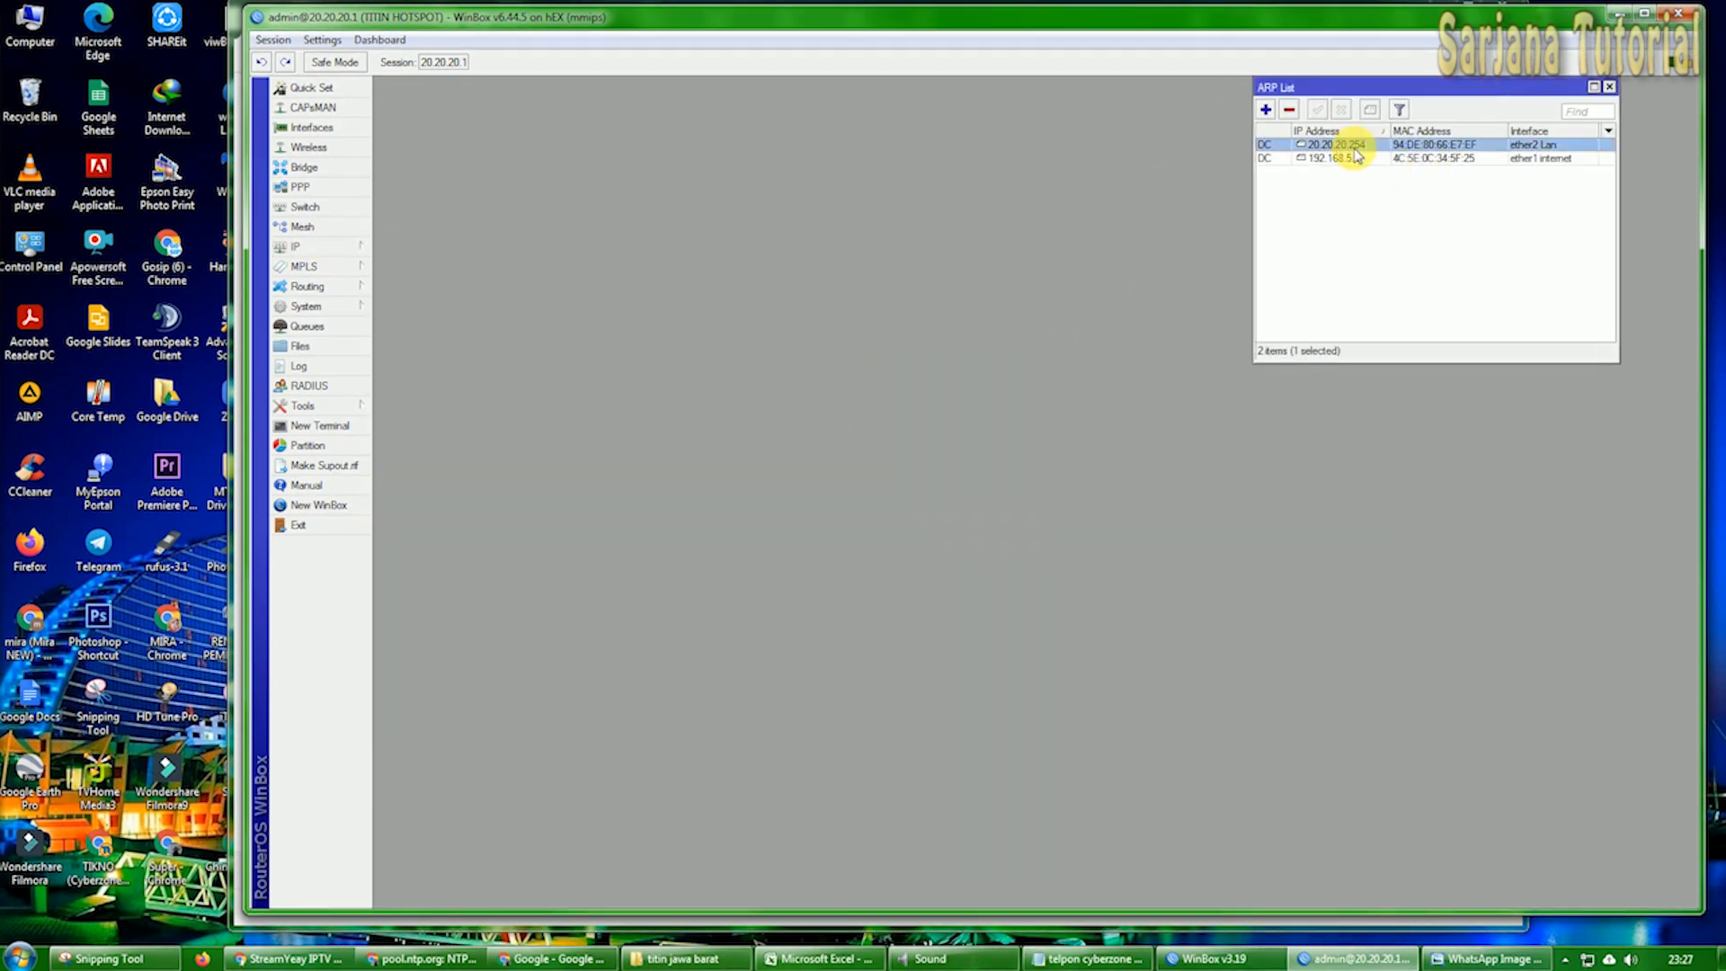
Check the DHCP Server leases for the 20.20.20.254 entry, then close DHCP Server.
left_click(314, 246)
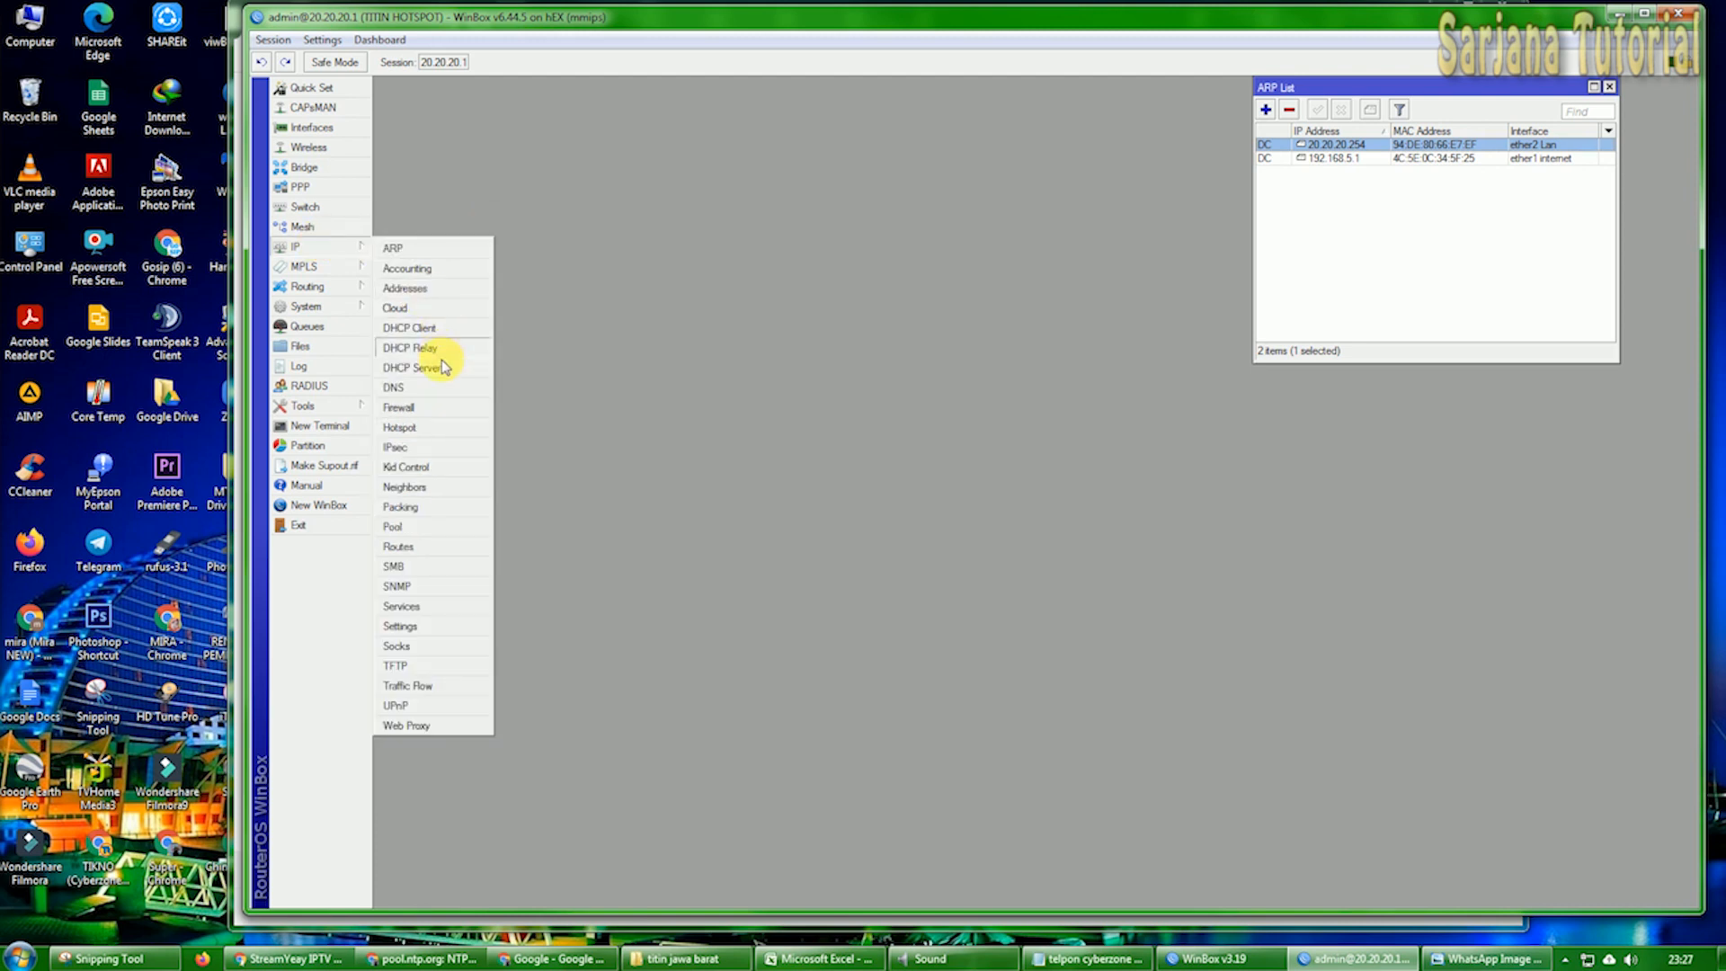
left_click(443, 373)
left_click(770, 368)
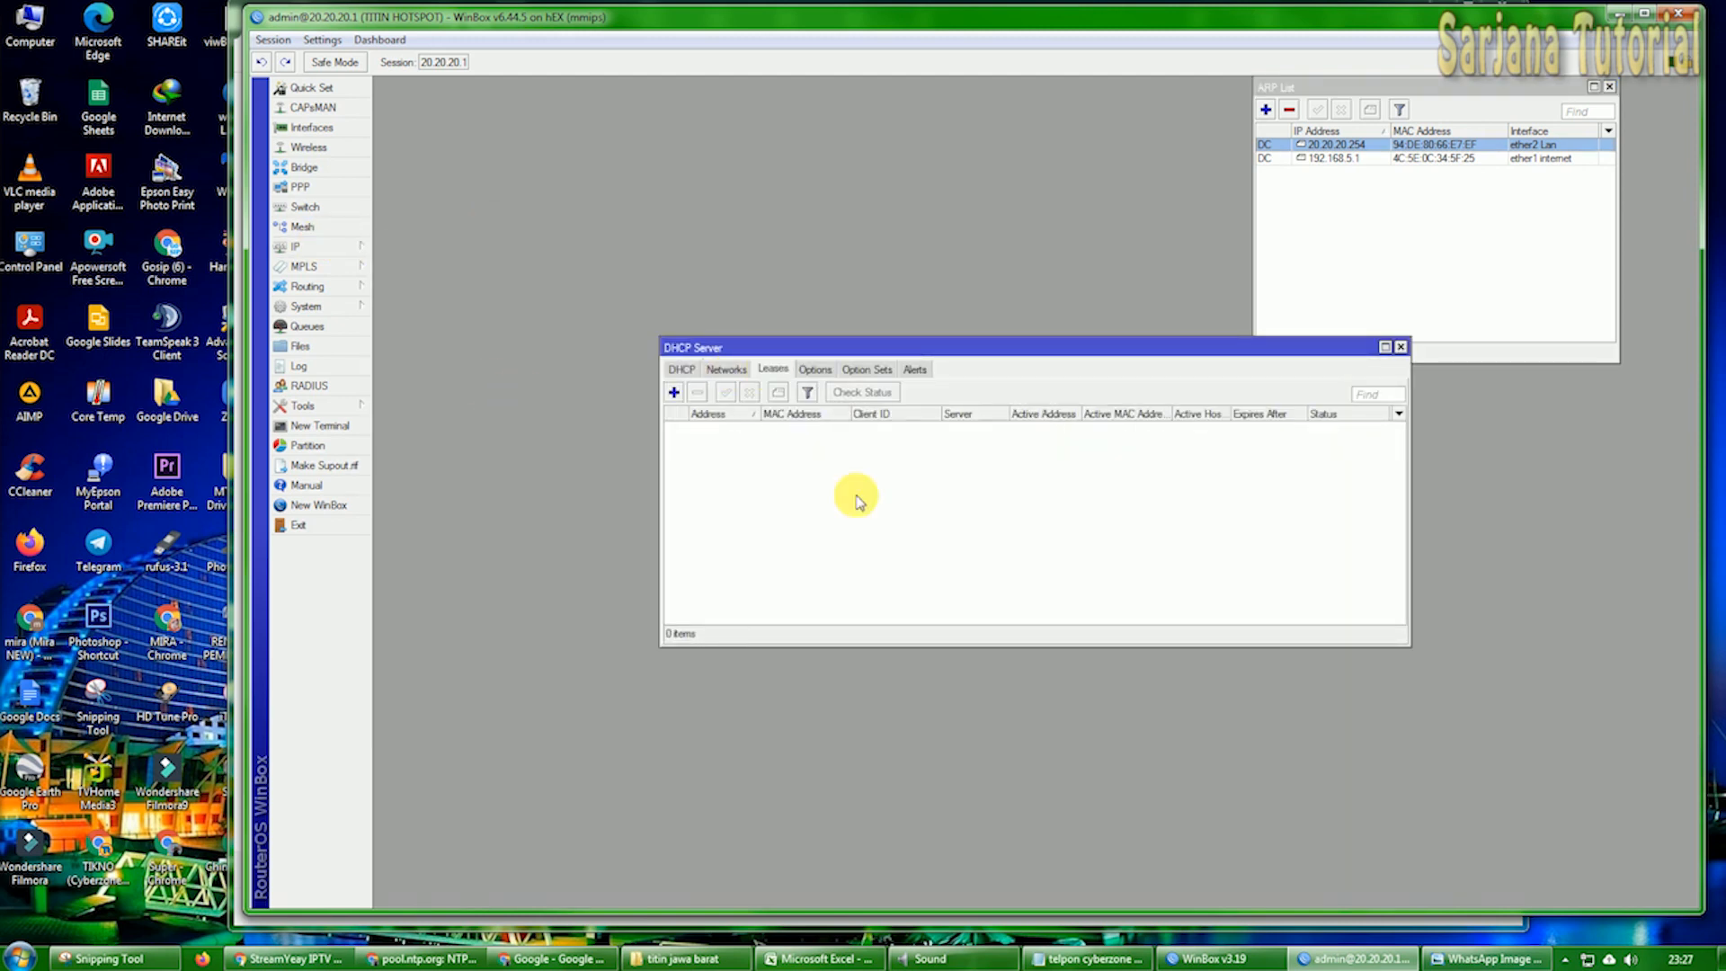
left_click(812, 430)
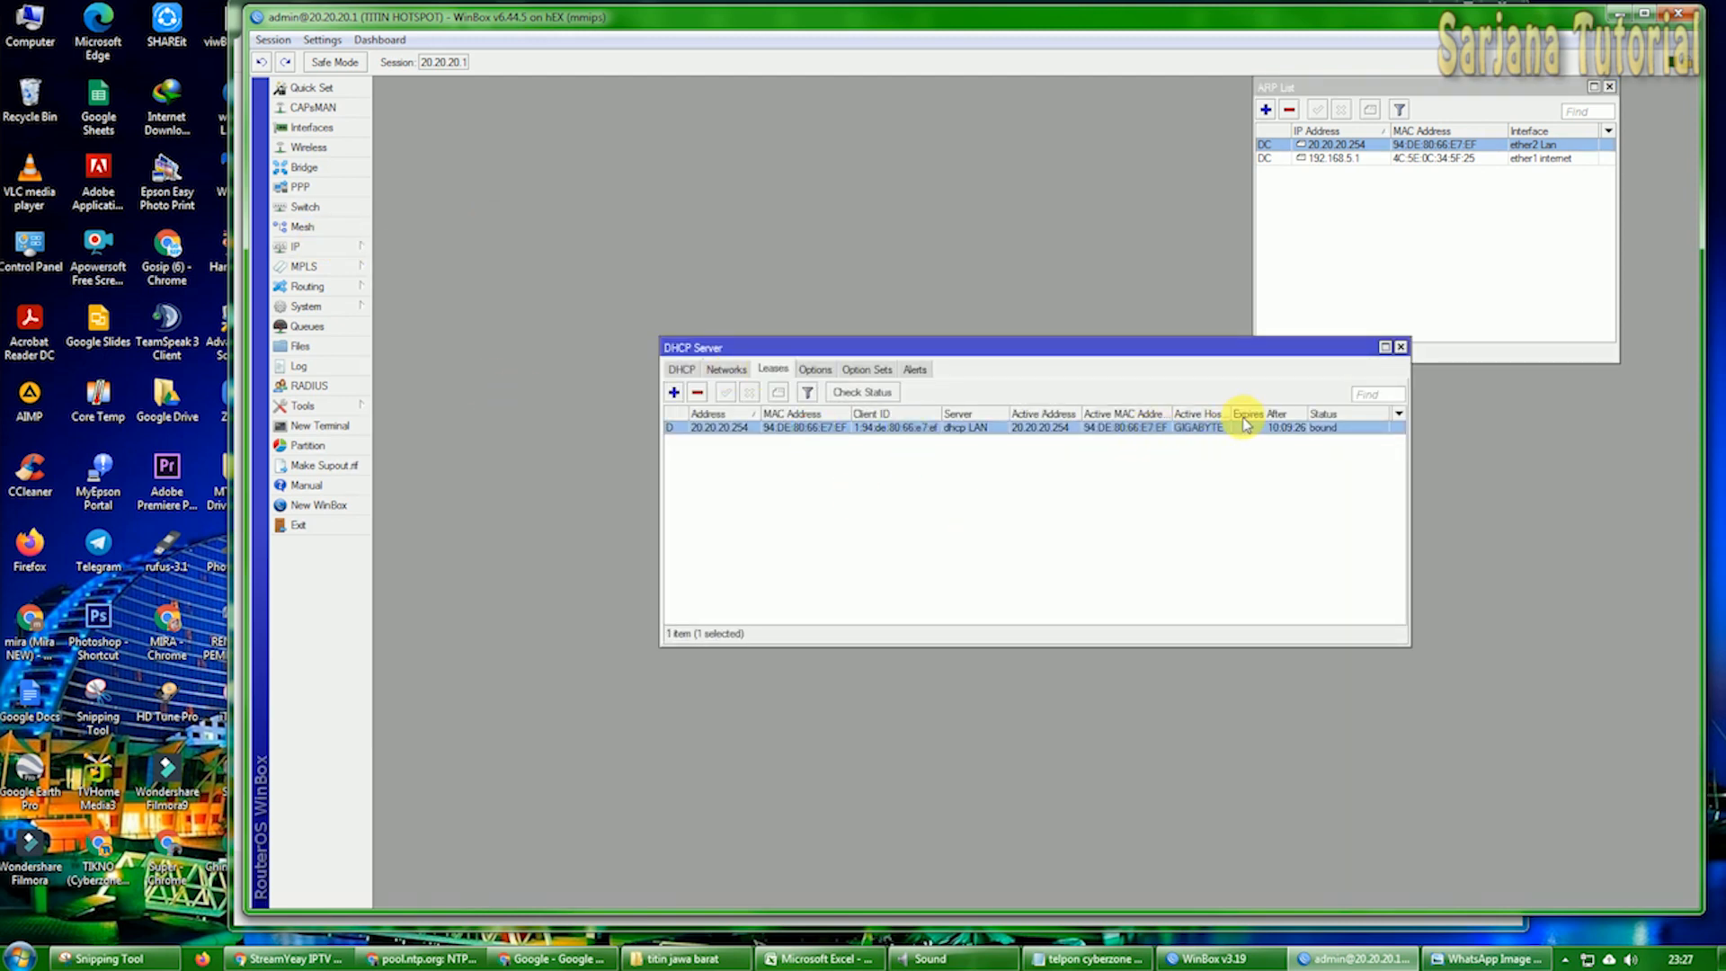
left_click_drag(1233, 415, 1131, 411)
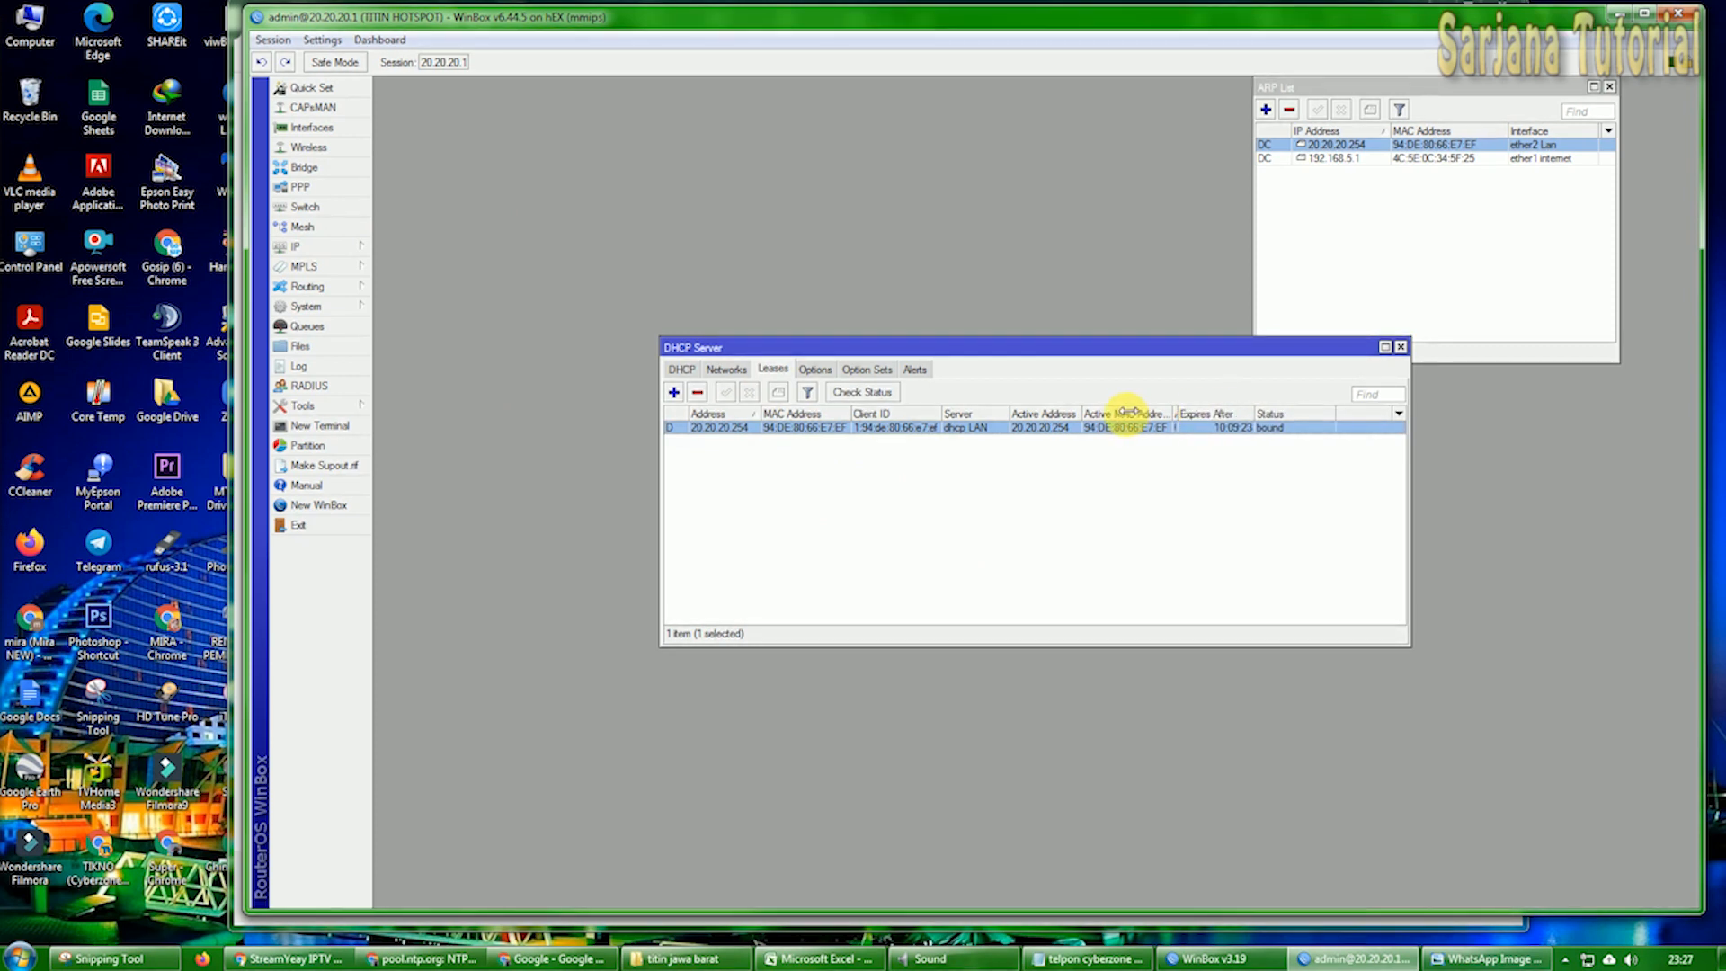
left_click(1400, 348)
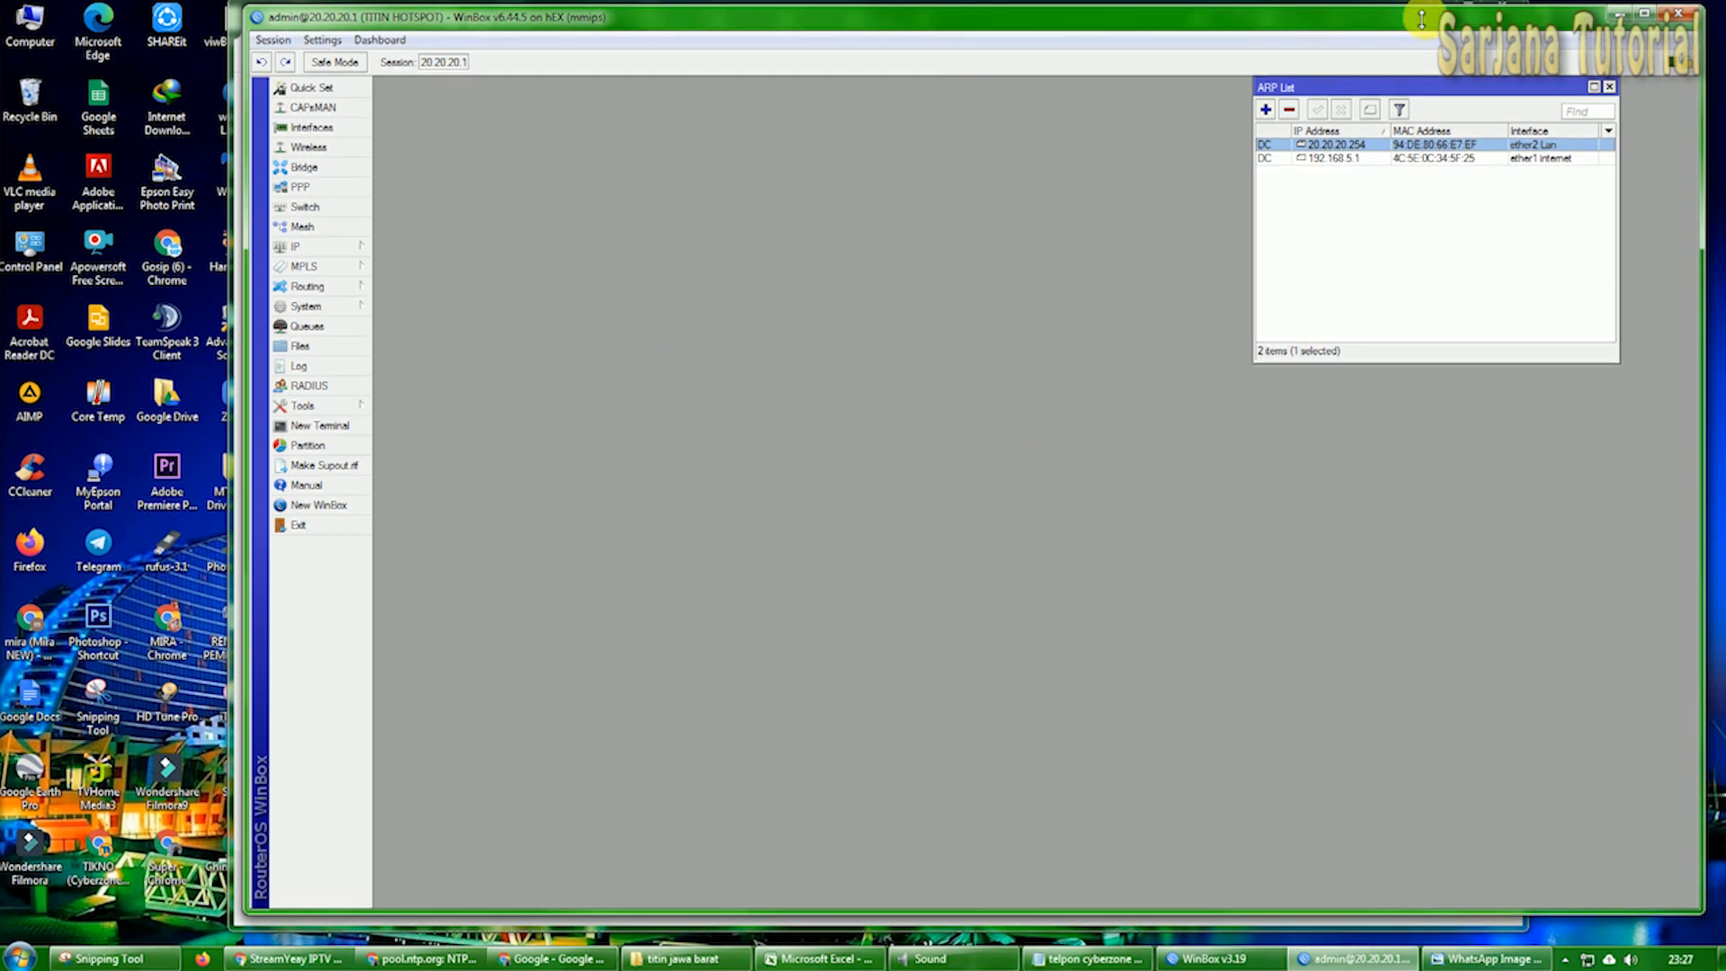
Open the router's simple Queues list and the IP Hotspot window.
left_click(307, 327)
left_click_drag(831, 340, 467, 72)
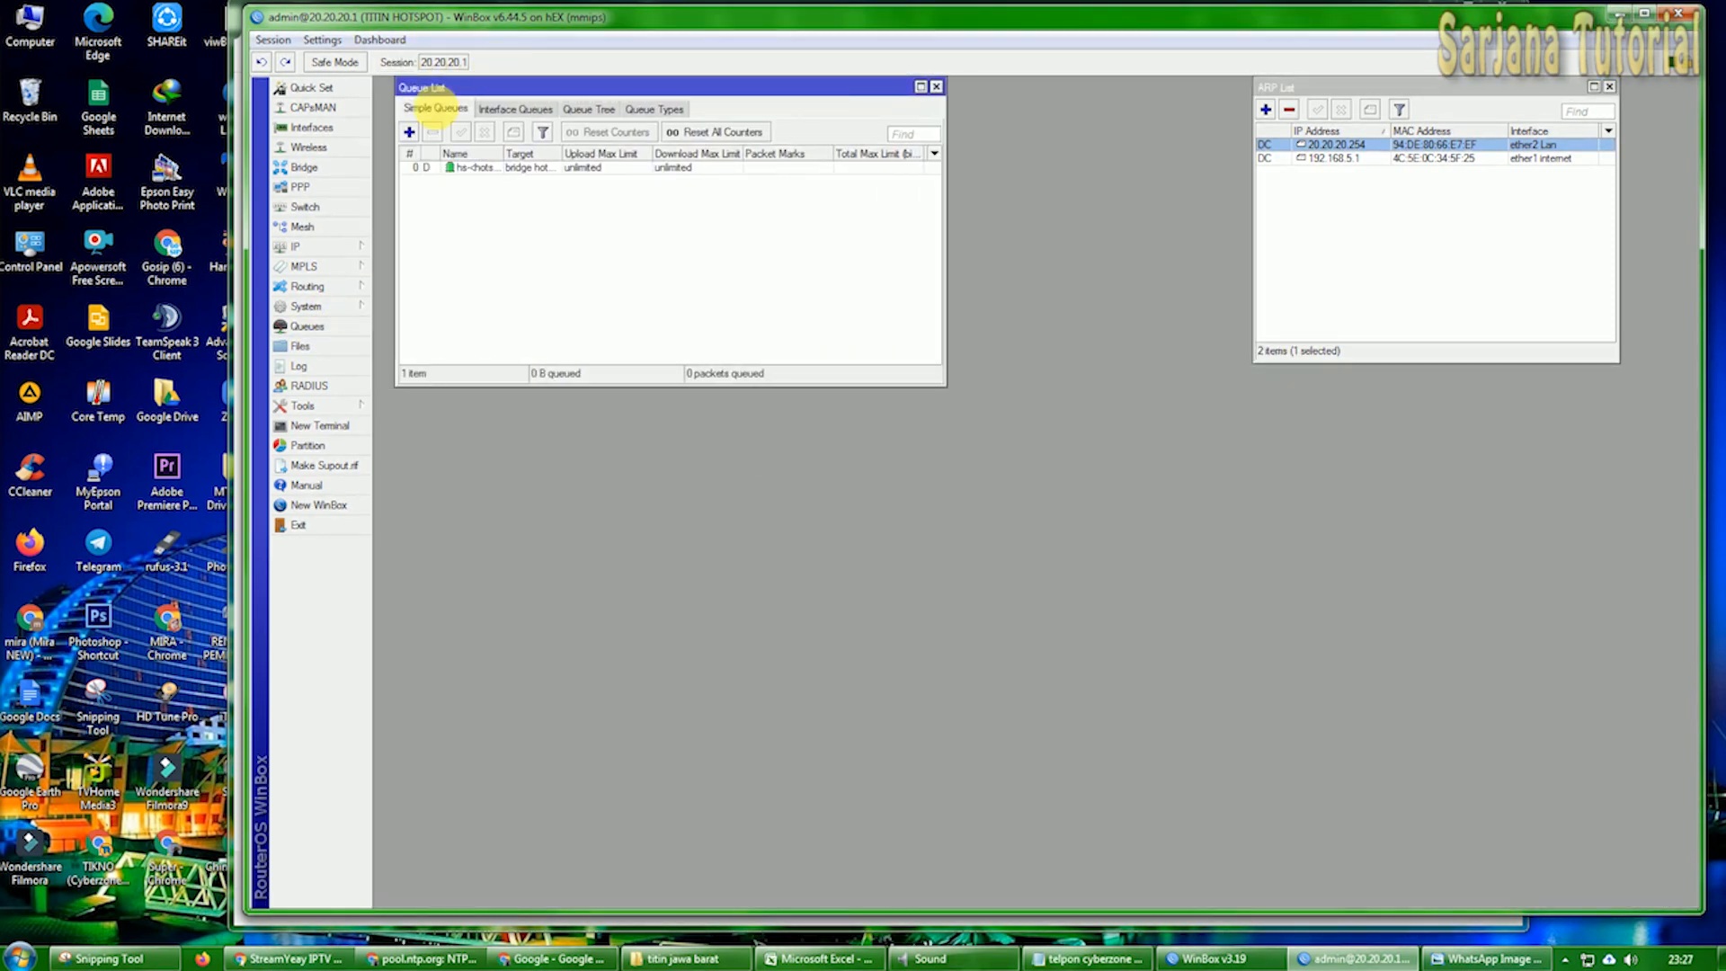
left_click(297, 246)
left_click(445, 429)
left_click_drag(818, 347, 553, 488)
Review the hotspot User Profiles and Users tabs and select the existing user.
left_click(625, 501)
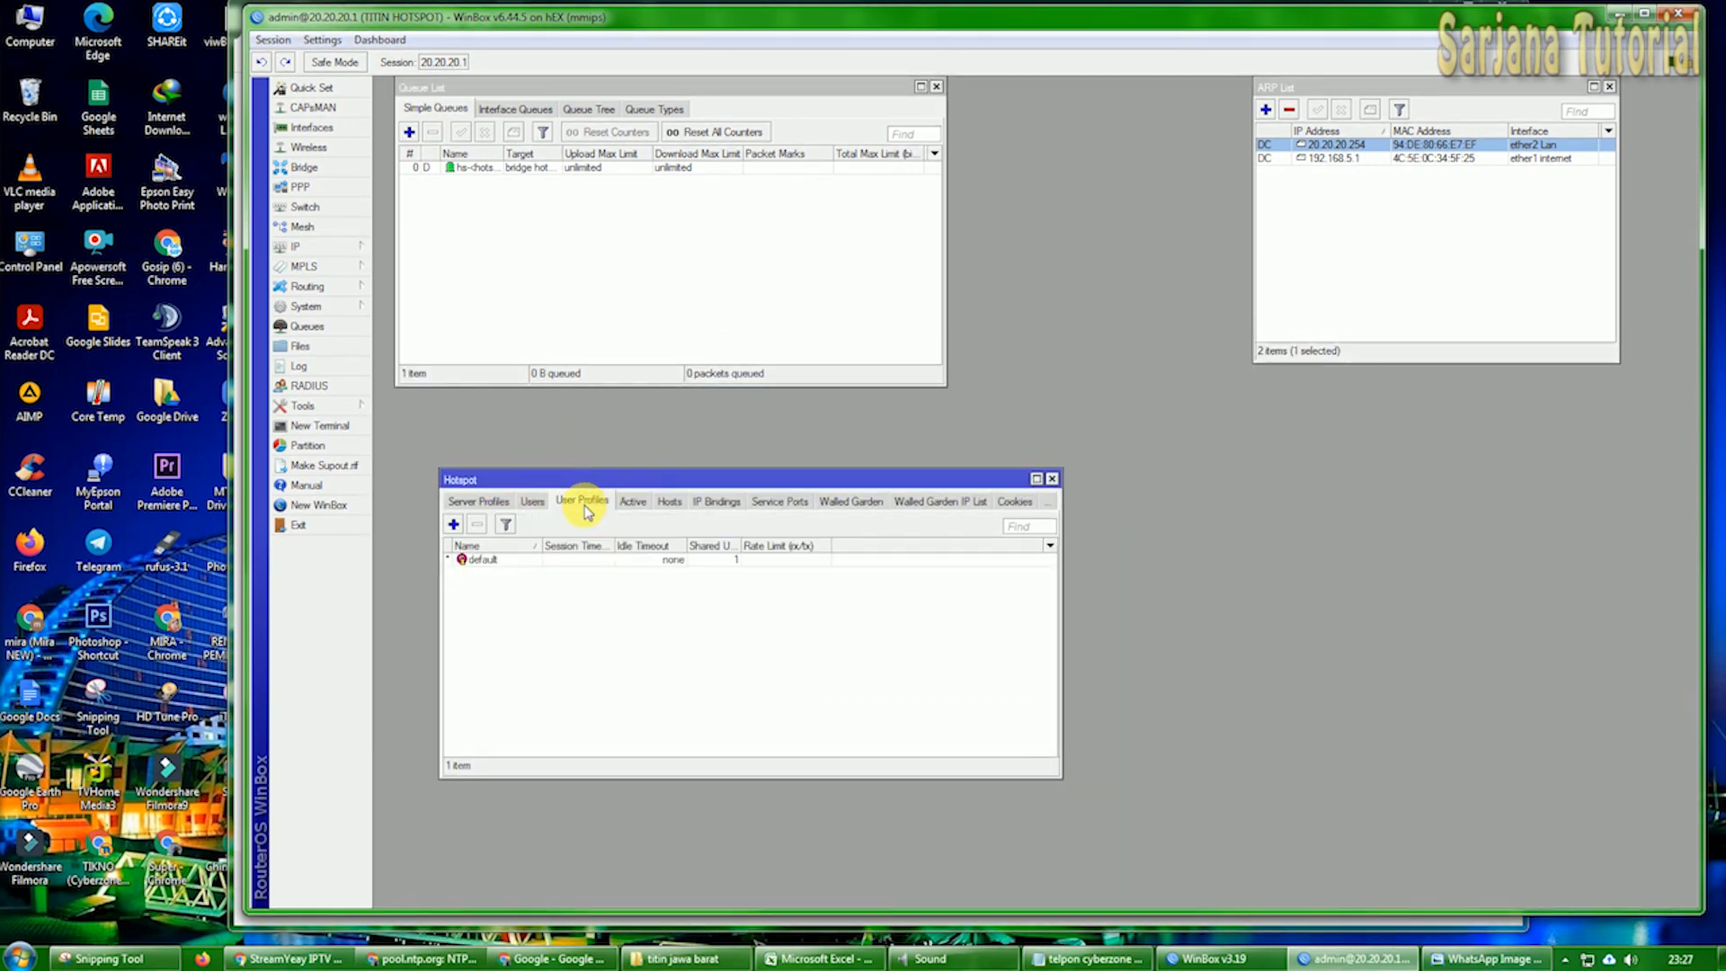
left_click(539, 506)
left_click(585, 505)
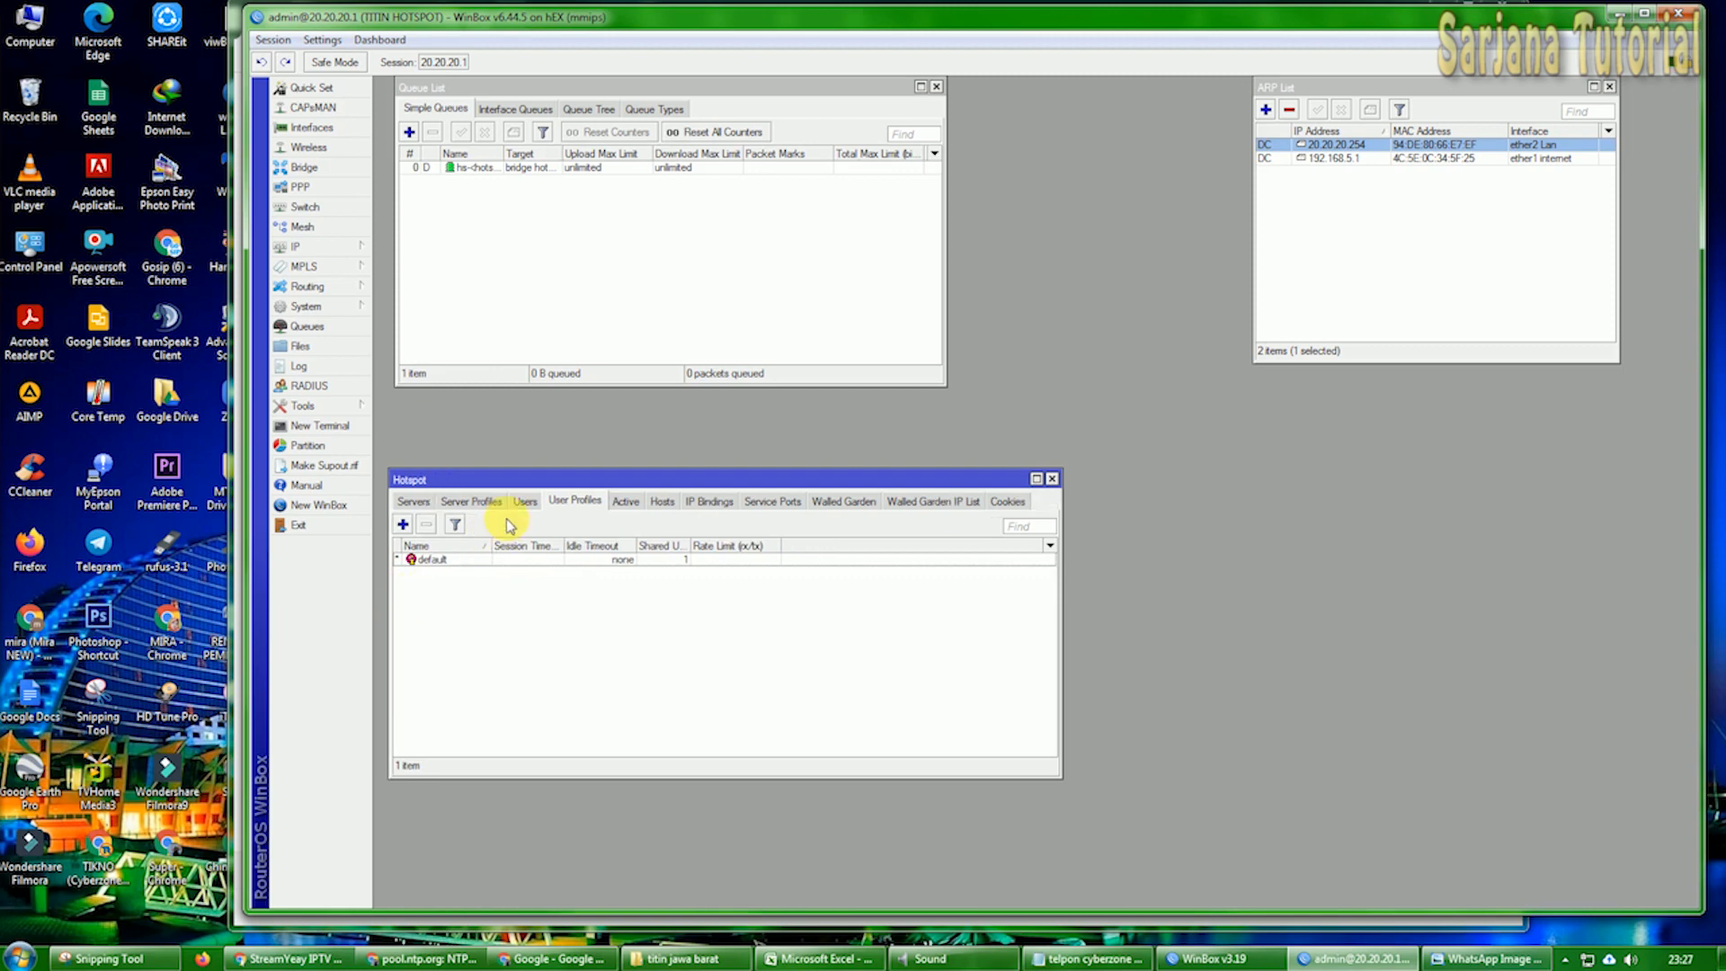
left_click(525, 502)
left_click_drag(770, 477, 790, 374)
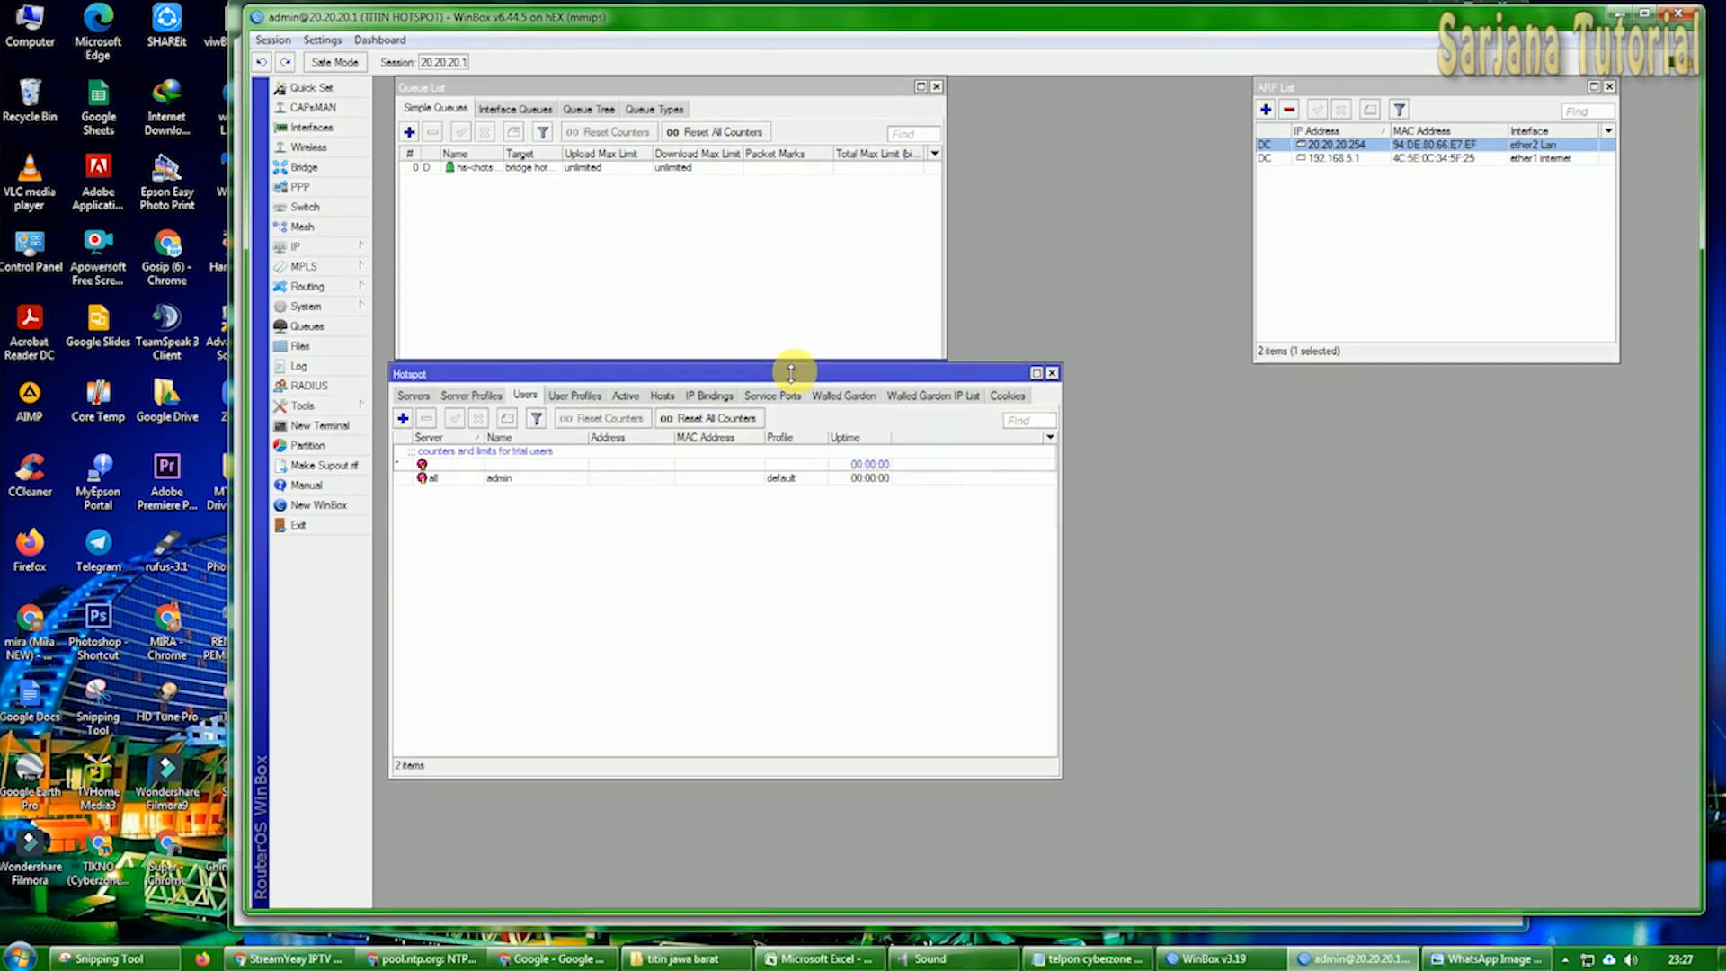
left_click(483, 481)
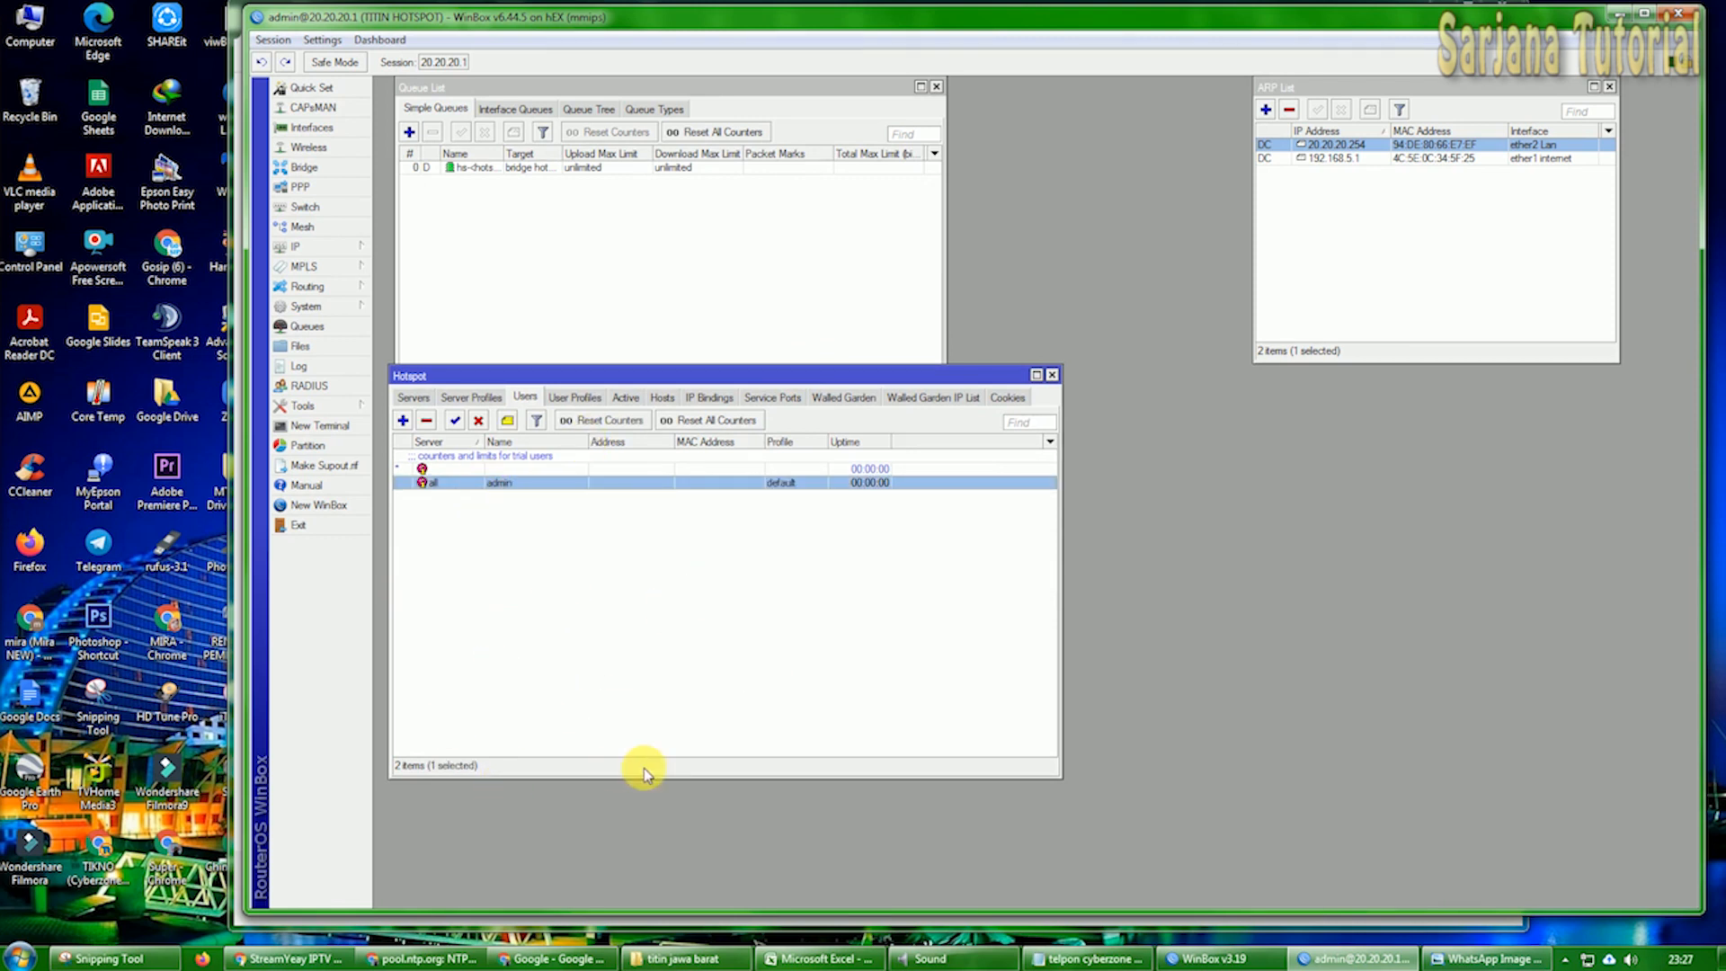
left_click_drag(659, 778, 661, 845)
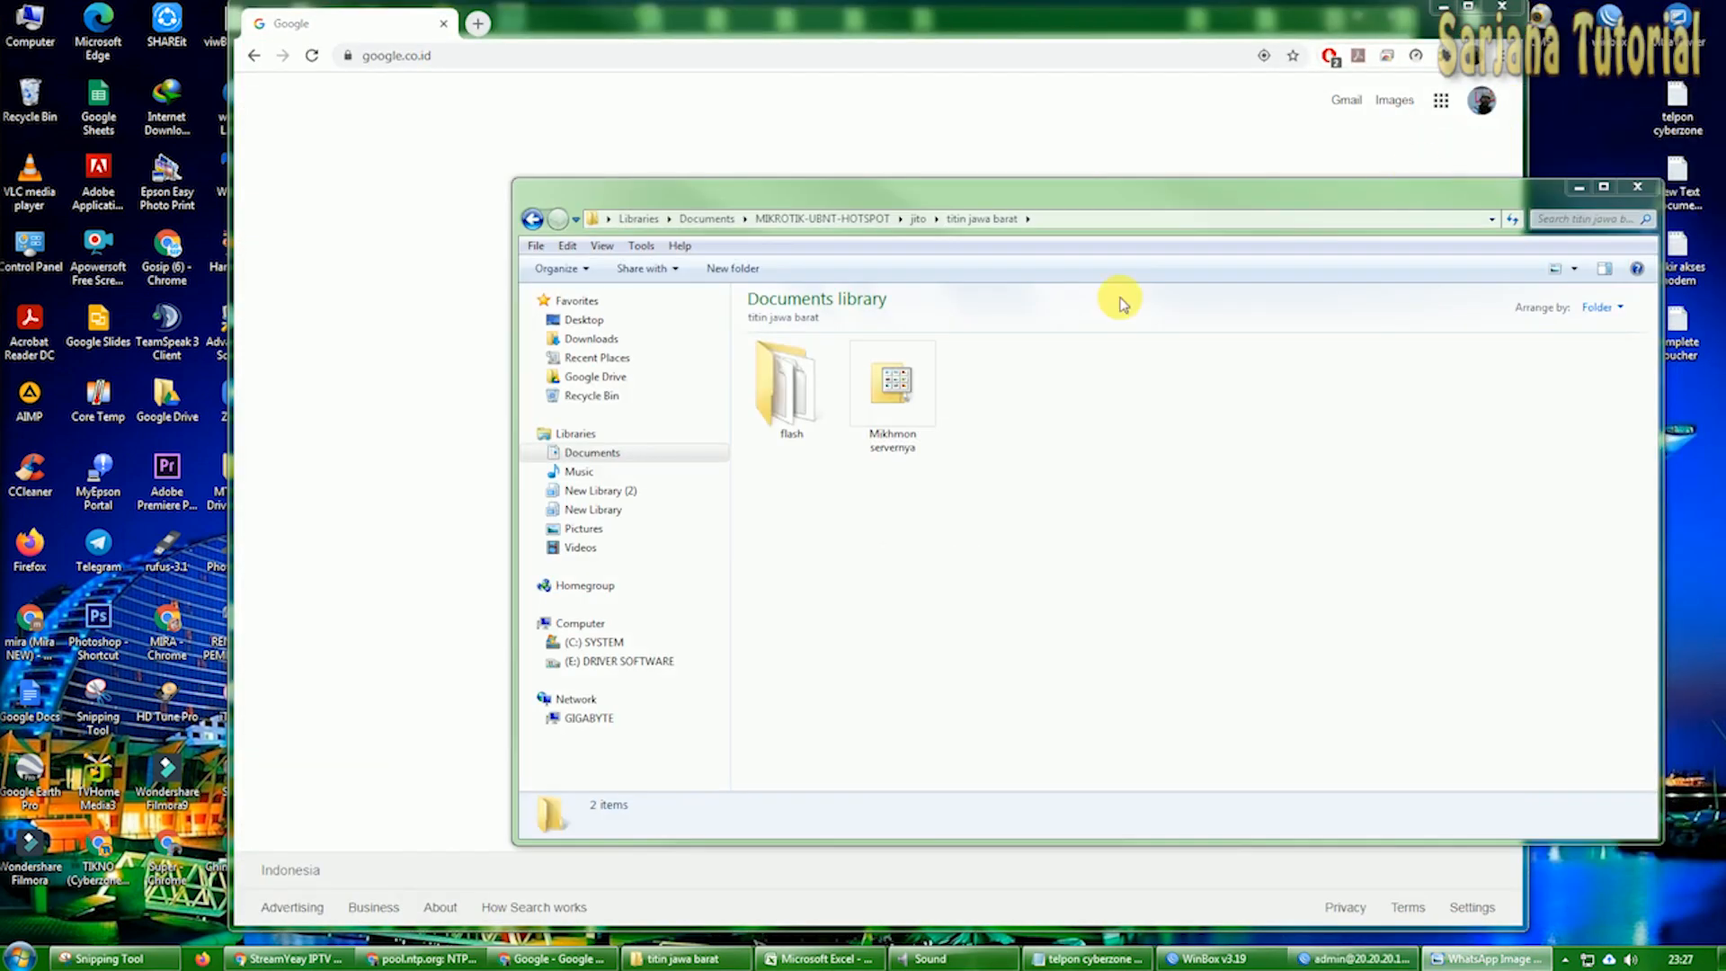
Extract the Mikhmon servernya archive into the current folder.
double_click(887, 423)
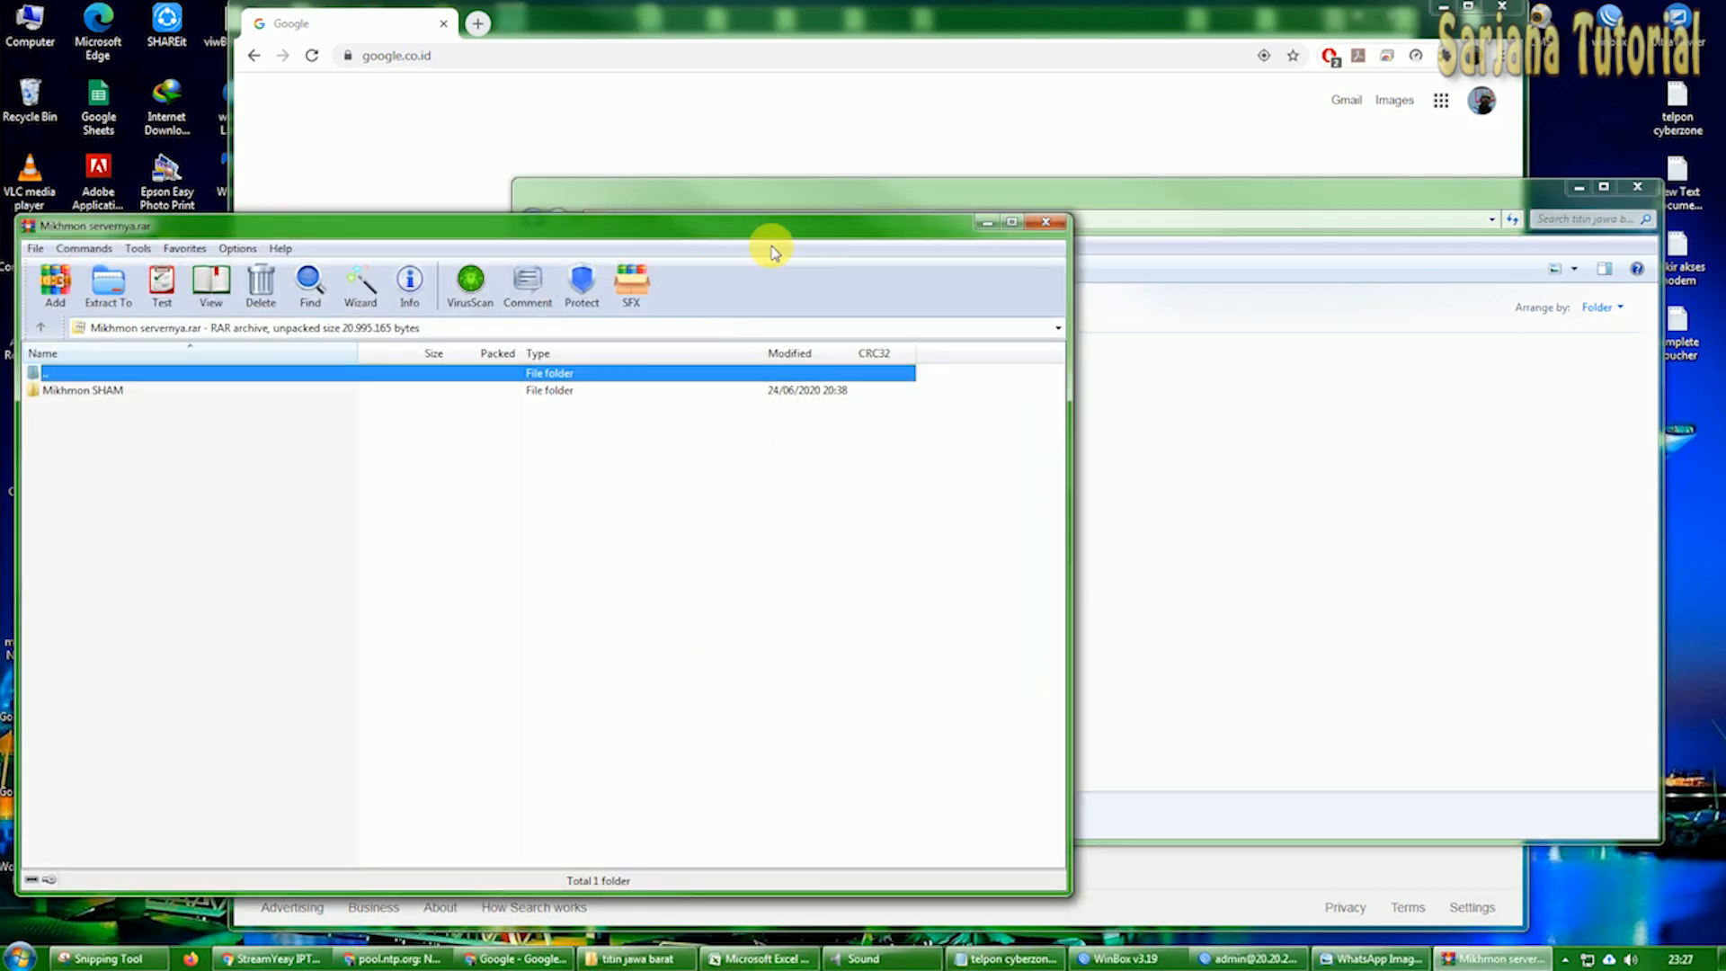
left_click(99, 389)
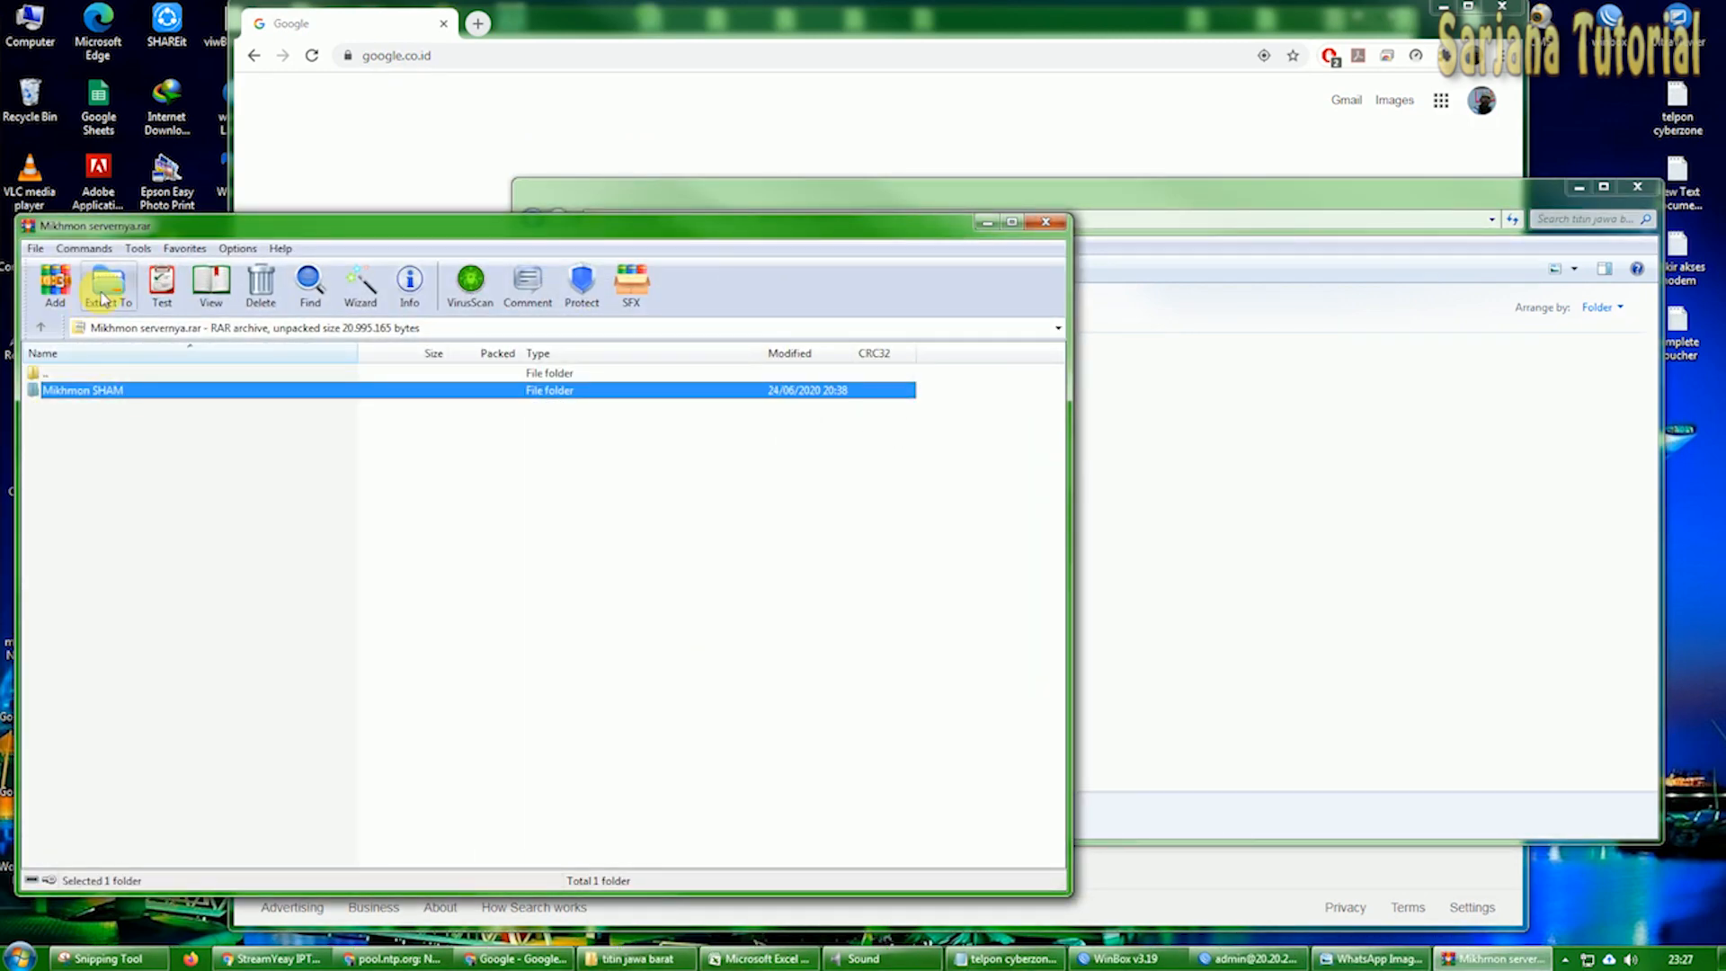
left_click(1046, 222)
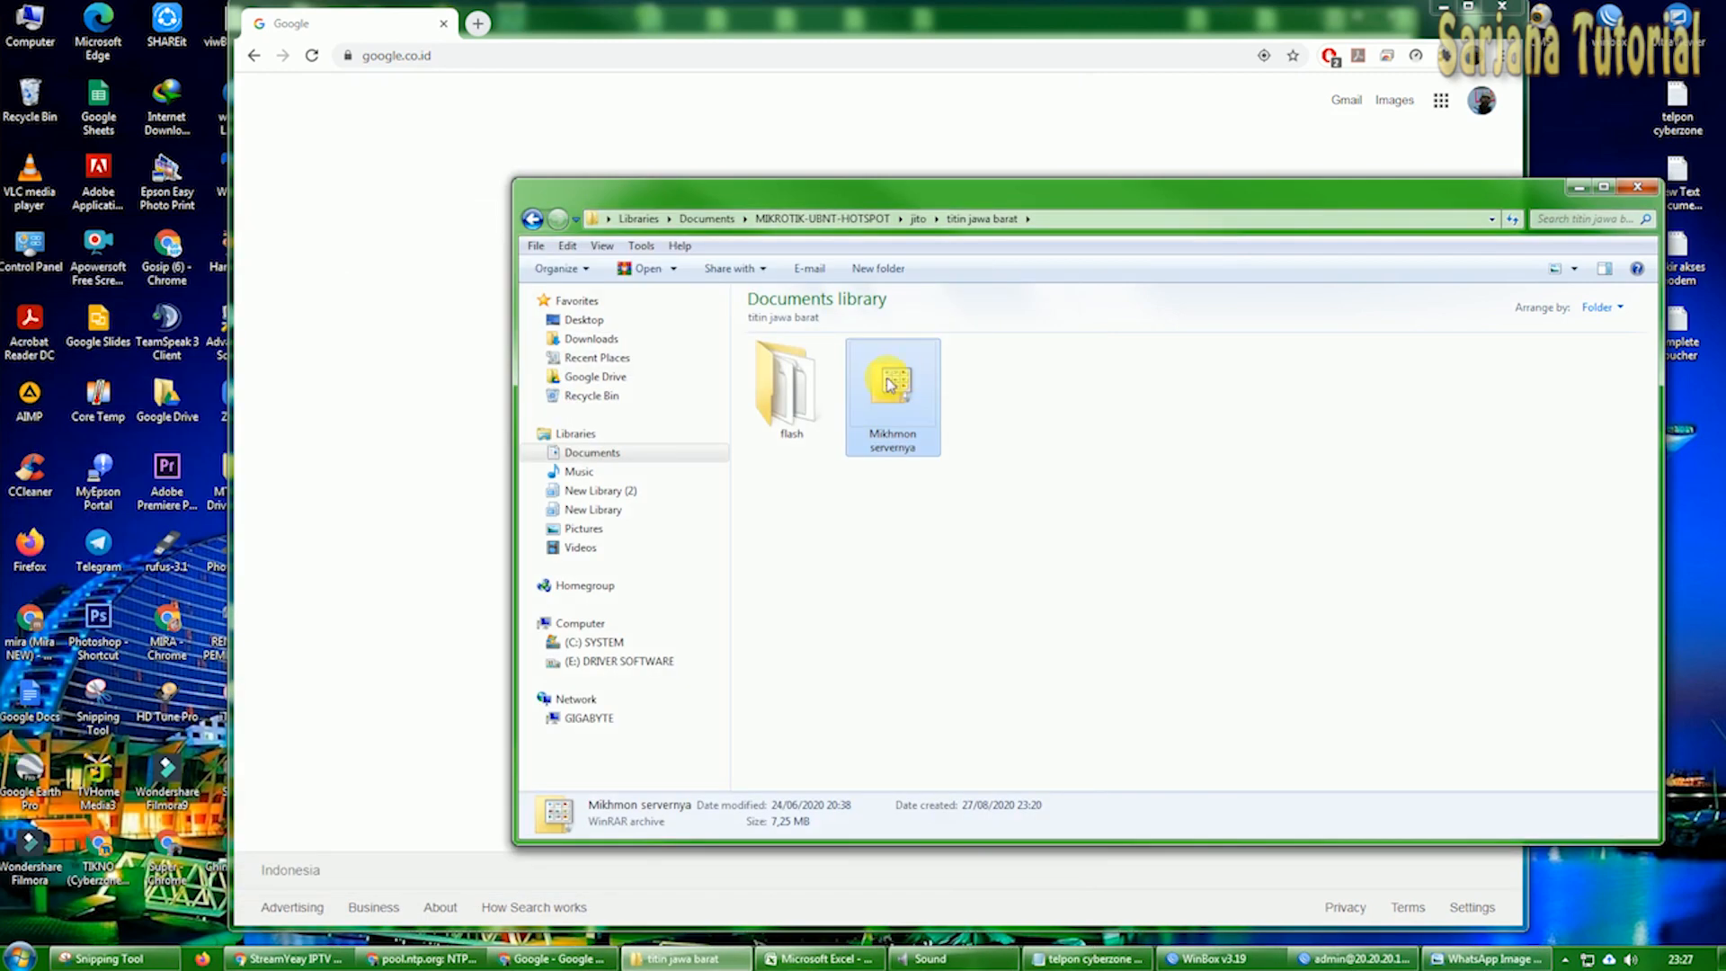
right_click(887, 389)
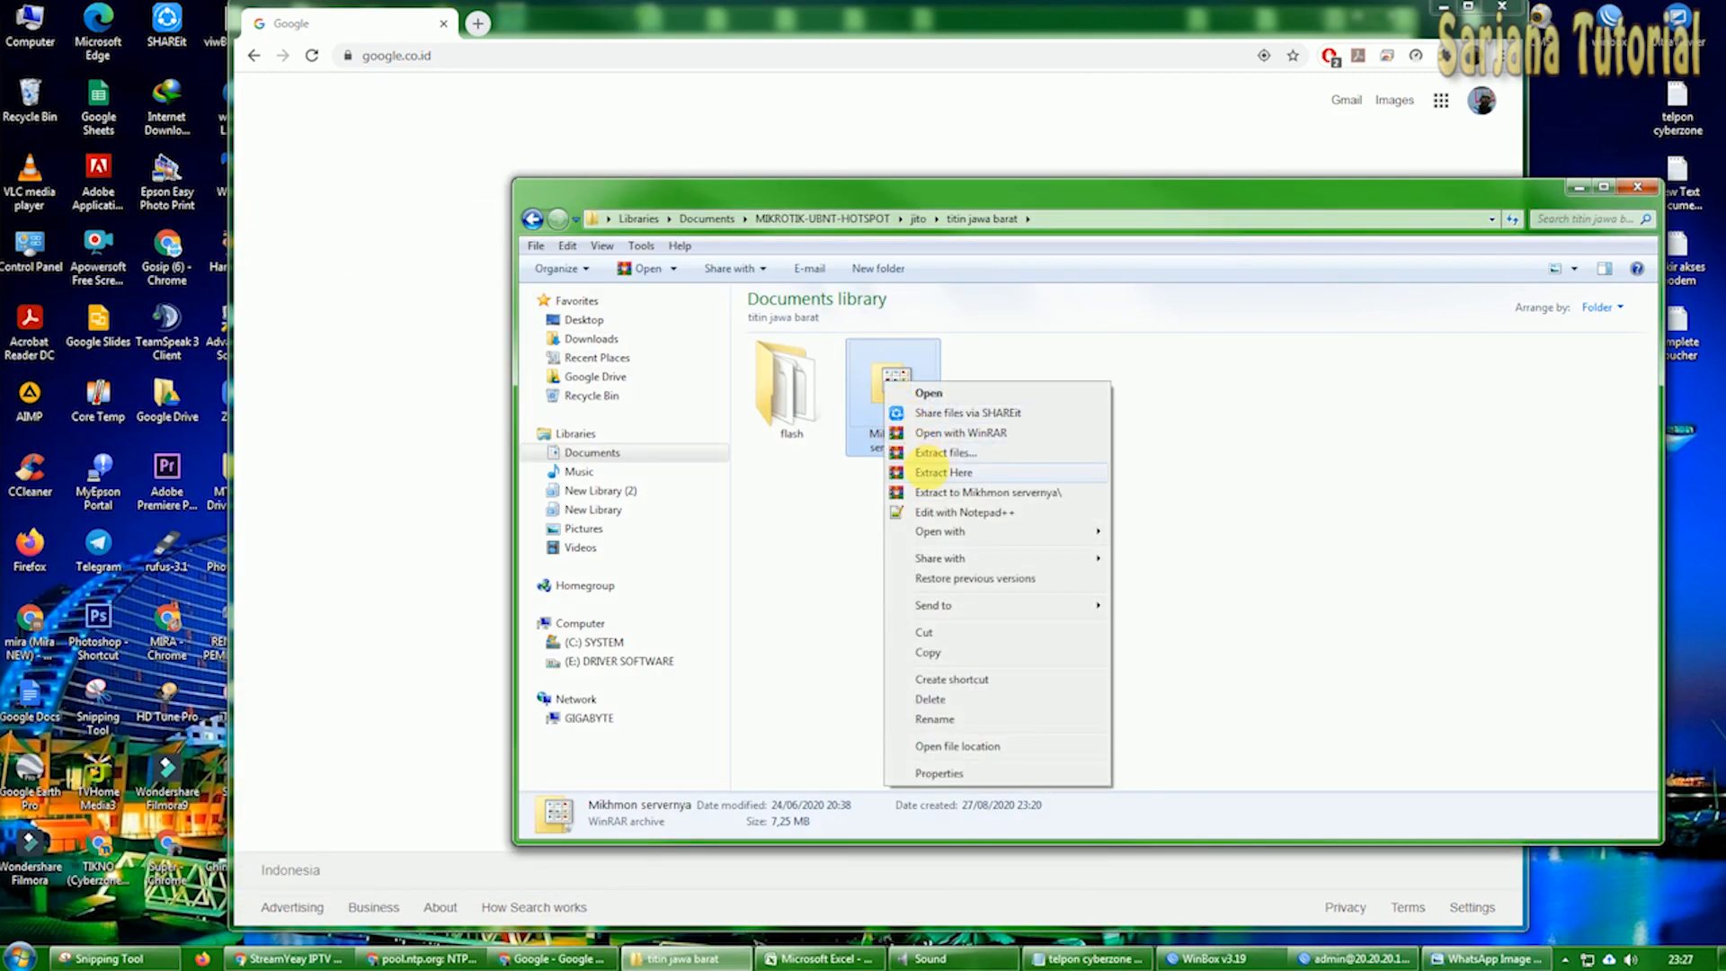
left_click(940, 469)
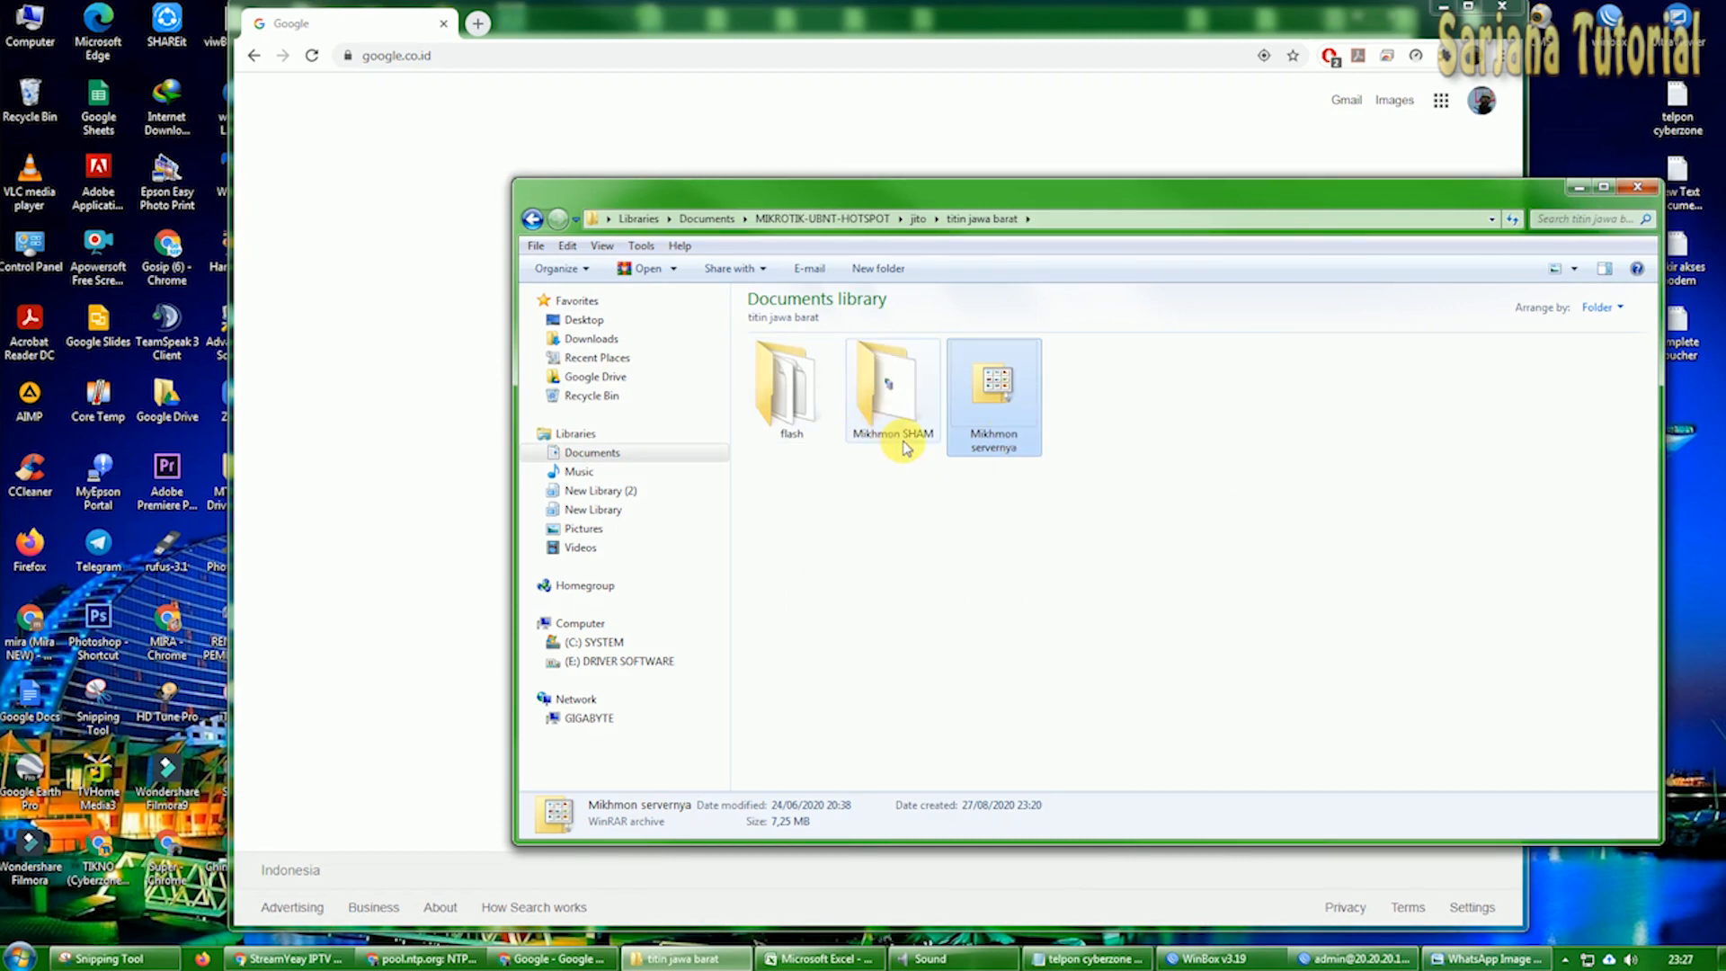
left_click(905, 446)
Rename the extracted Mikhmon SHAM folder to Mikhmon Servernya.
left_click(916, 443)
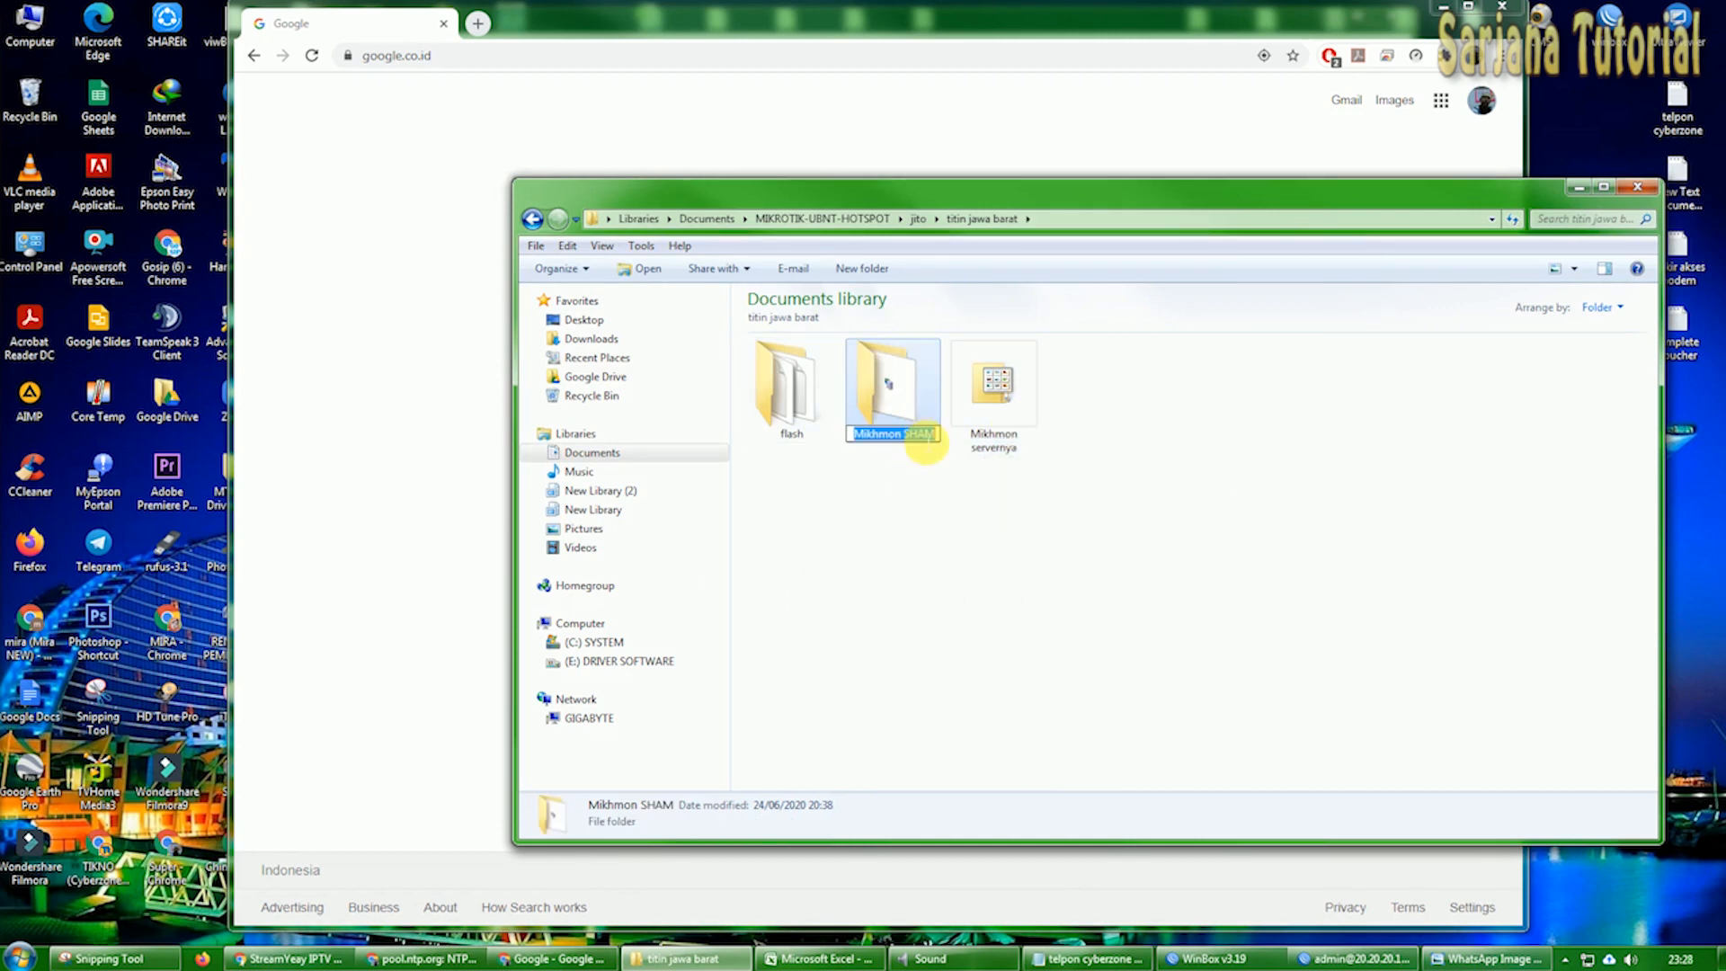
left_click_drag(907, 434, 957, 445)
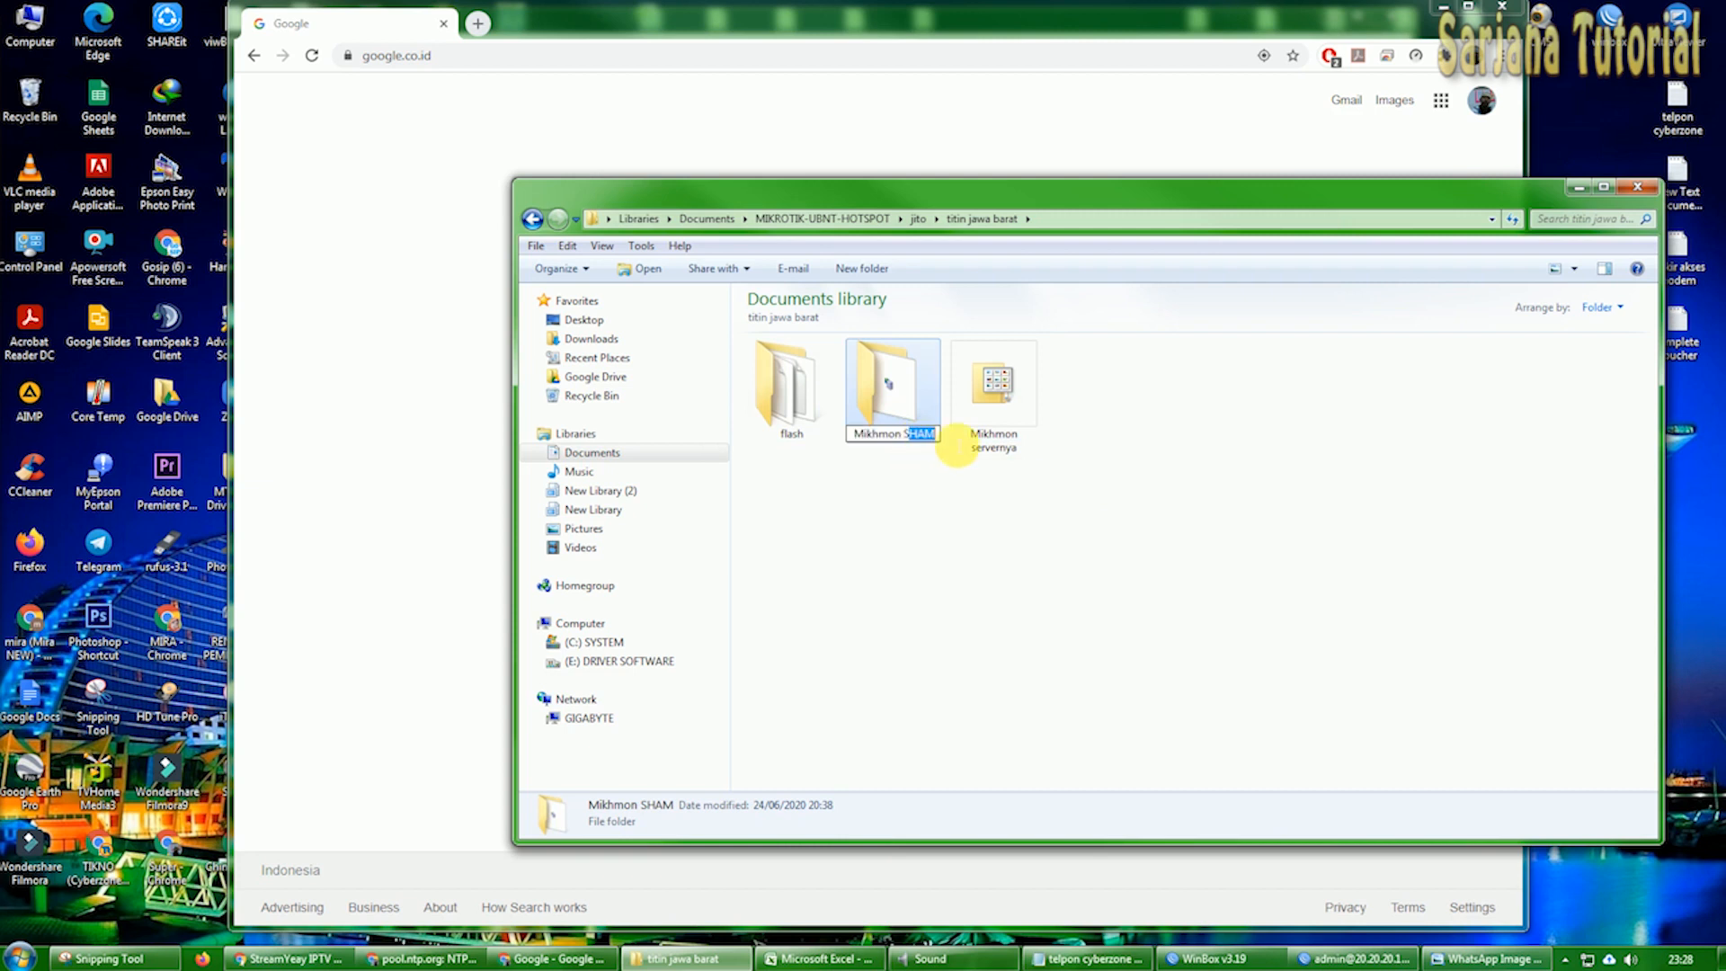
type("erver")
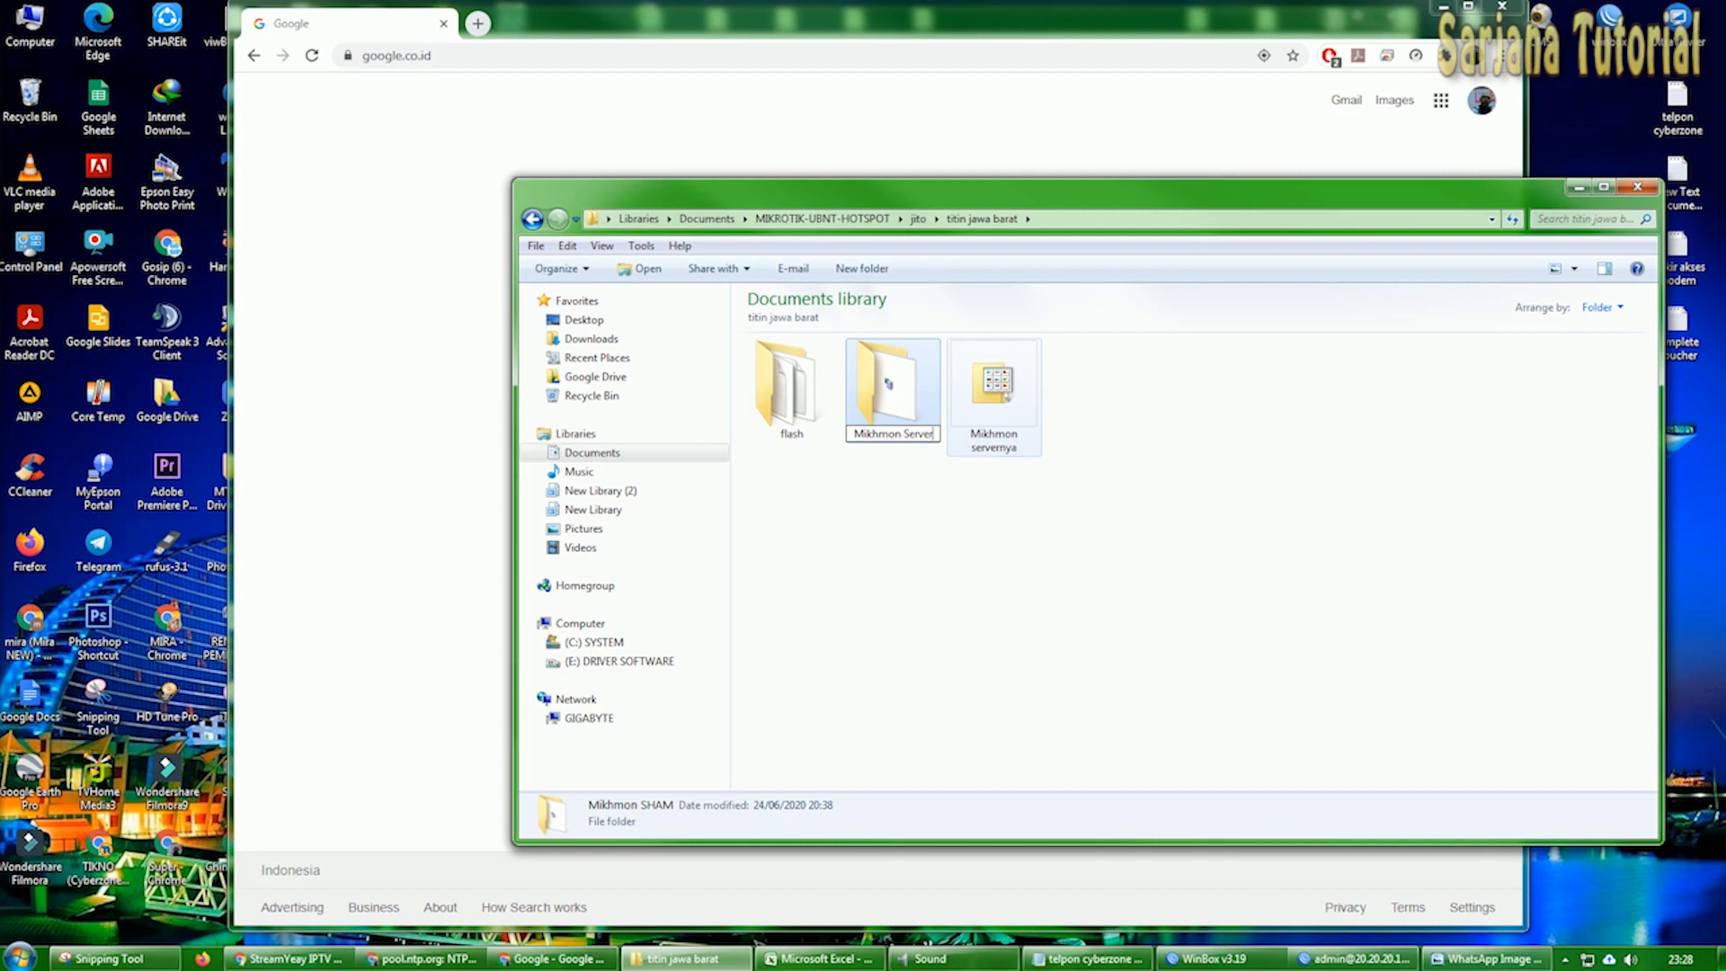
type("nya")
left_click(1005, 543)
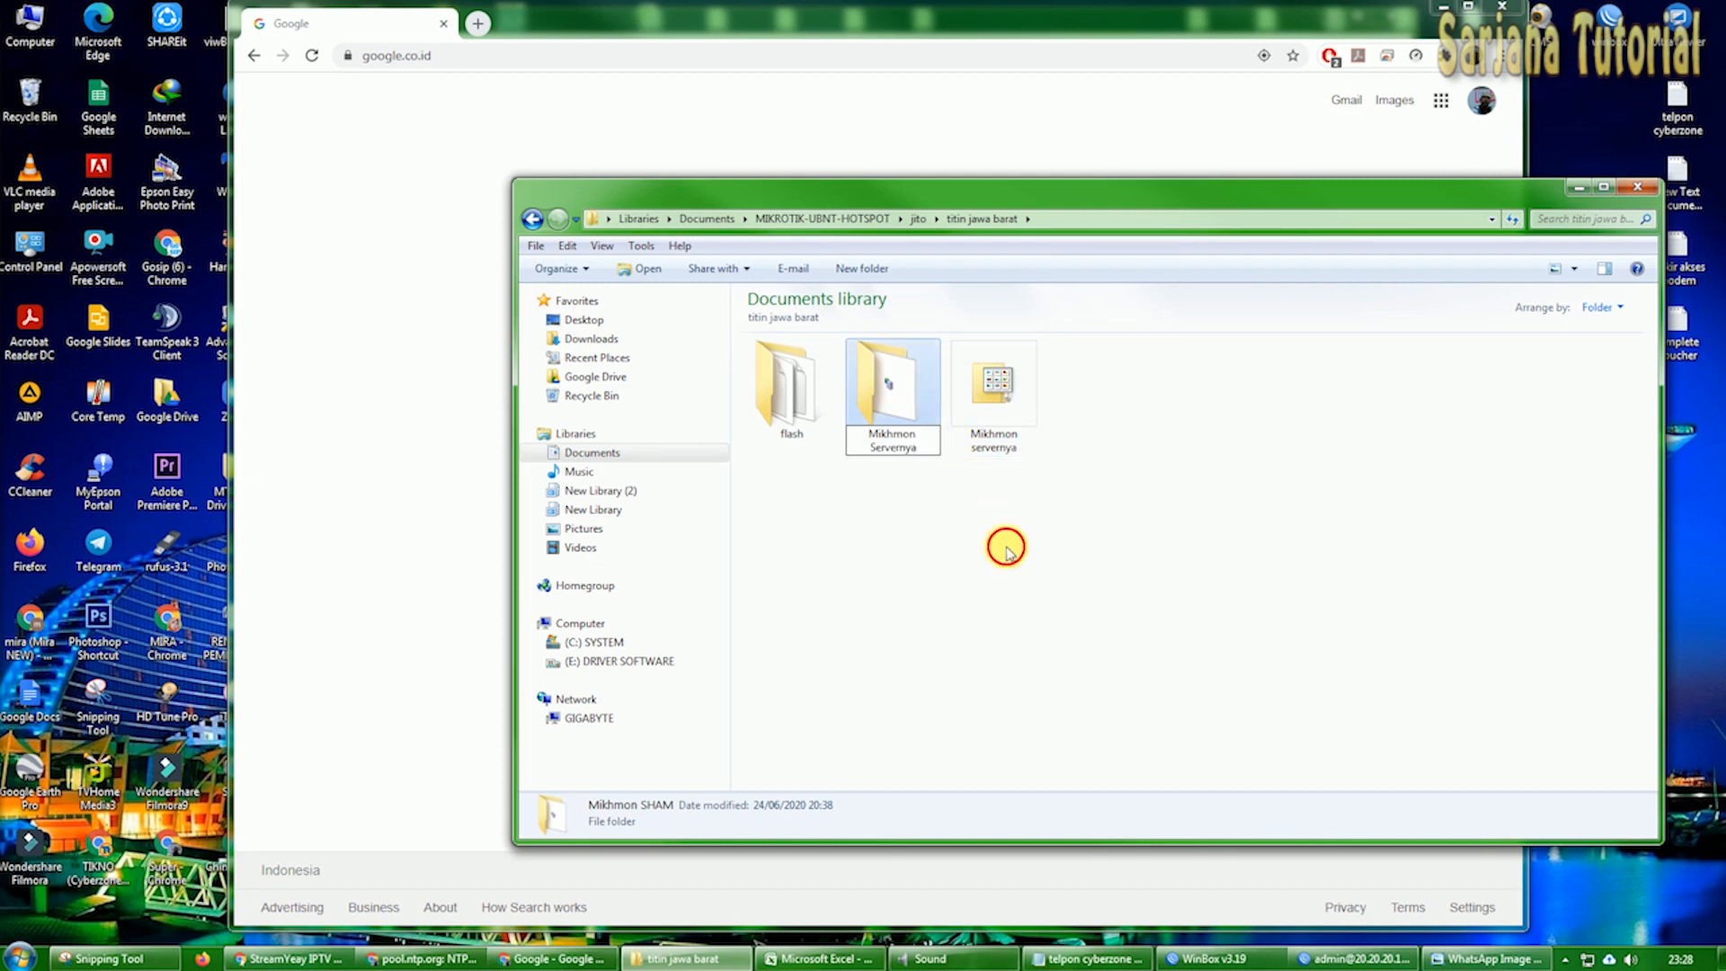
left_click(994, 388)
left_click(890, 413)
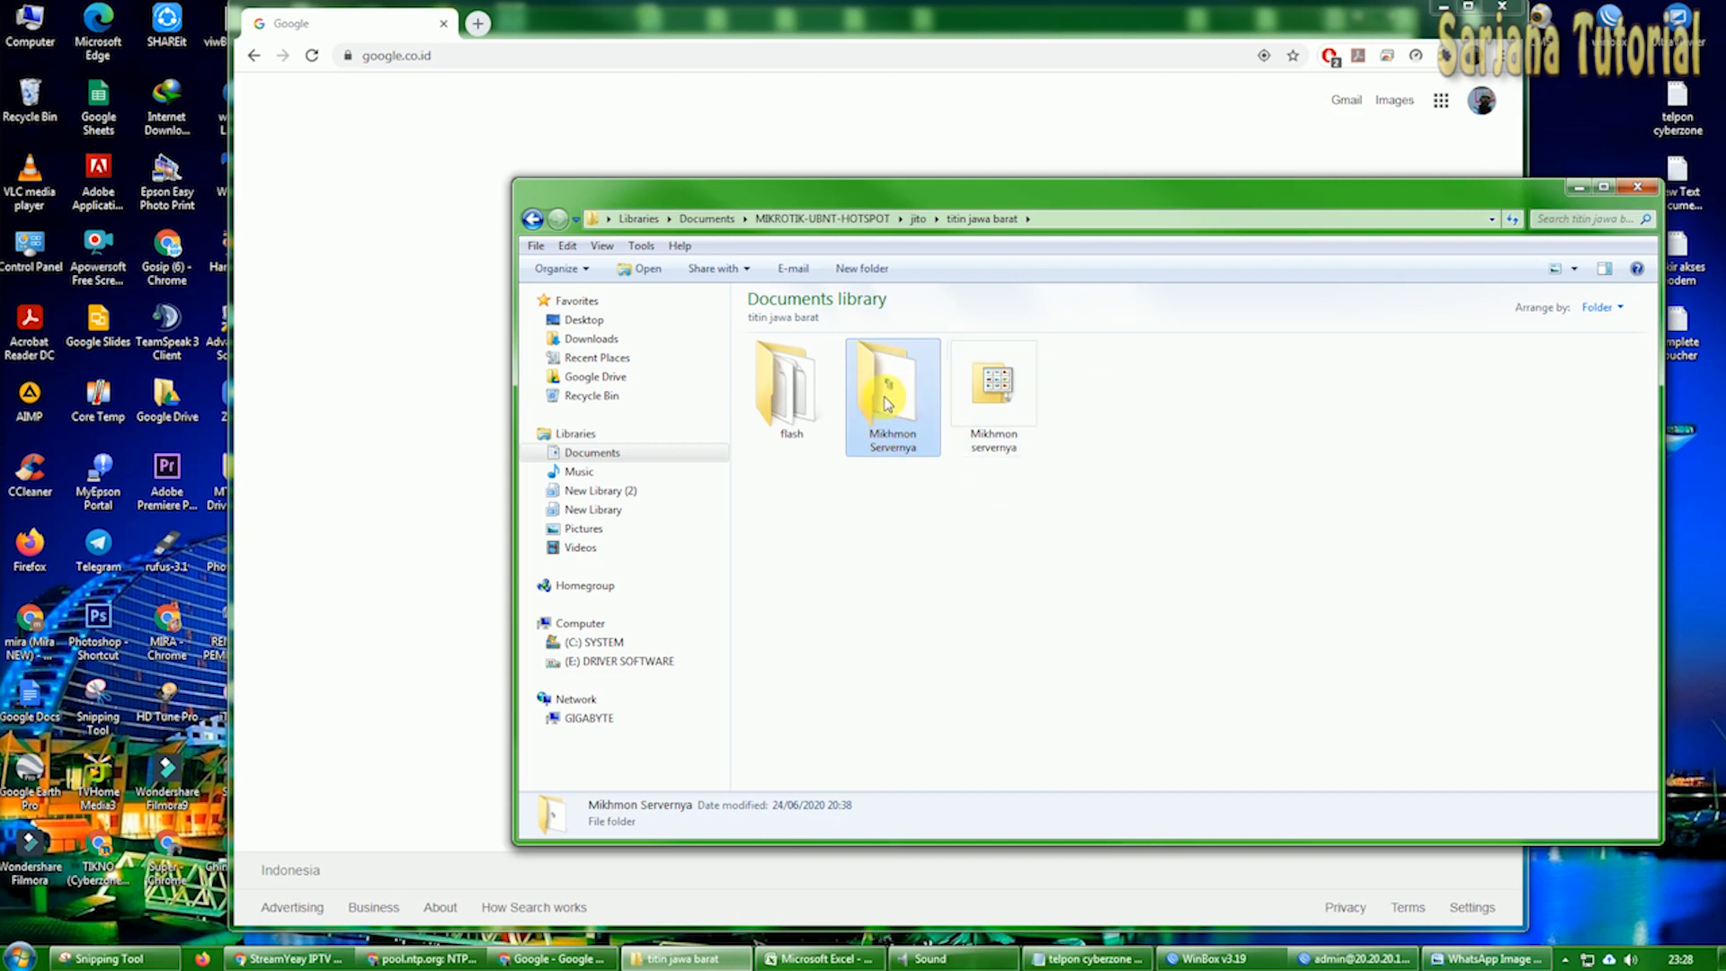
Launch MikhmonServer from Mikhmon Servernya, allow firewall access, and open the Mikhmon login page.
double_click(887, 403)
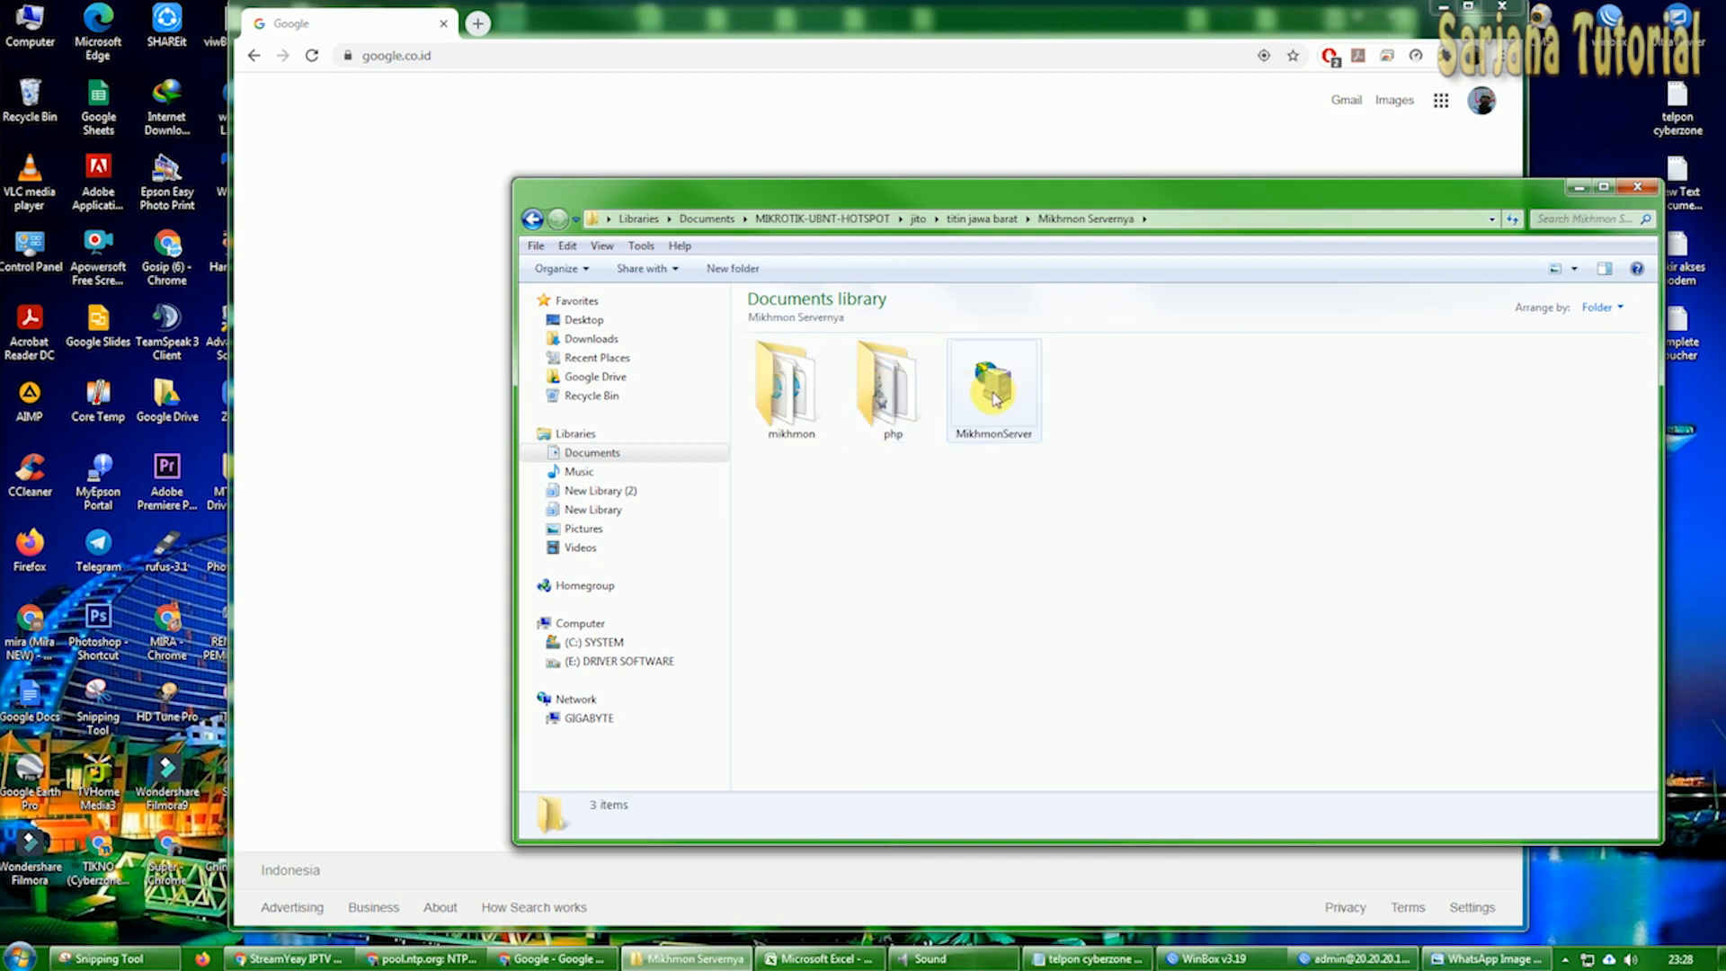
mouse_move(989, 388)
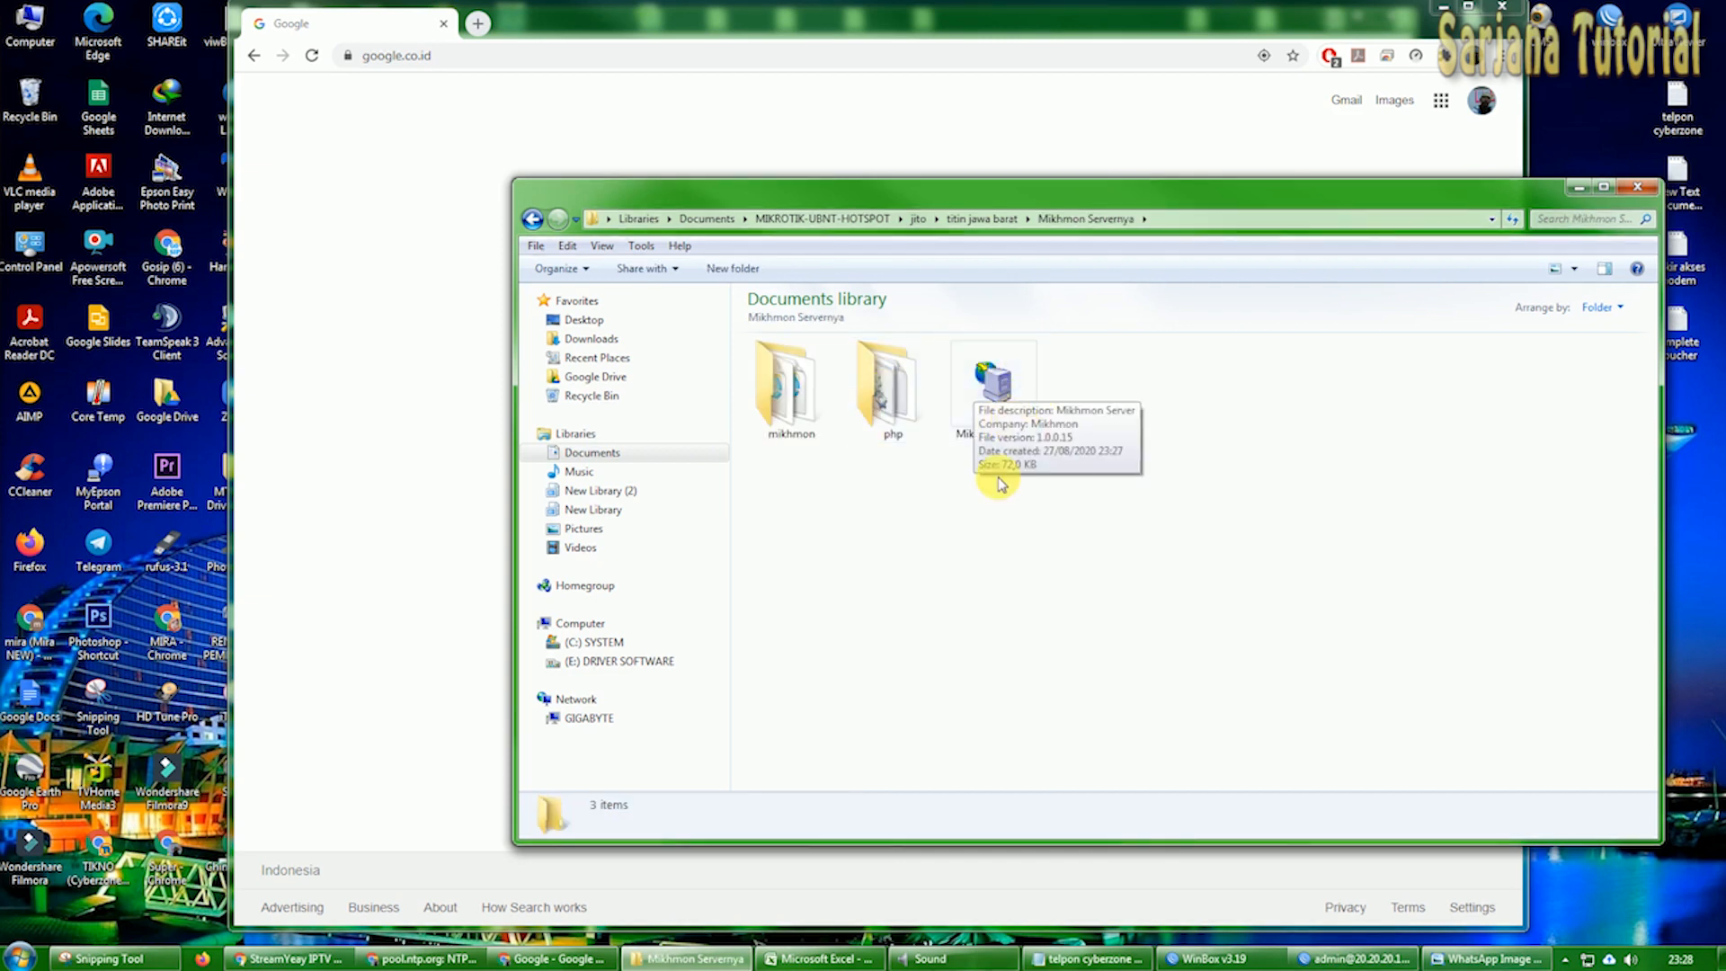
double_click(1014, 391)
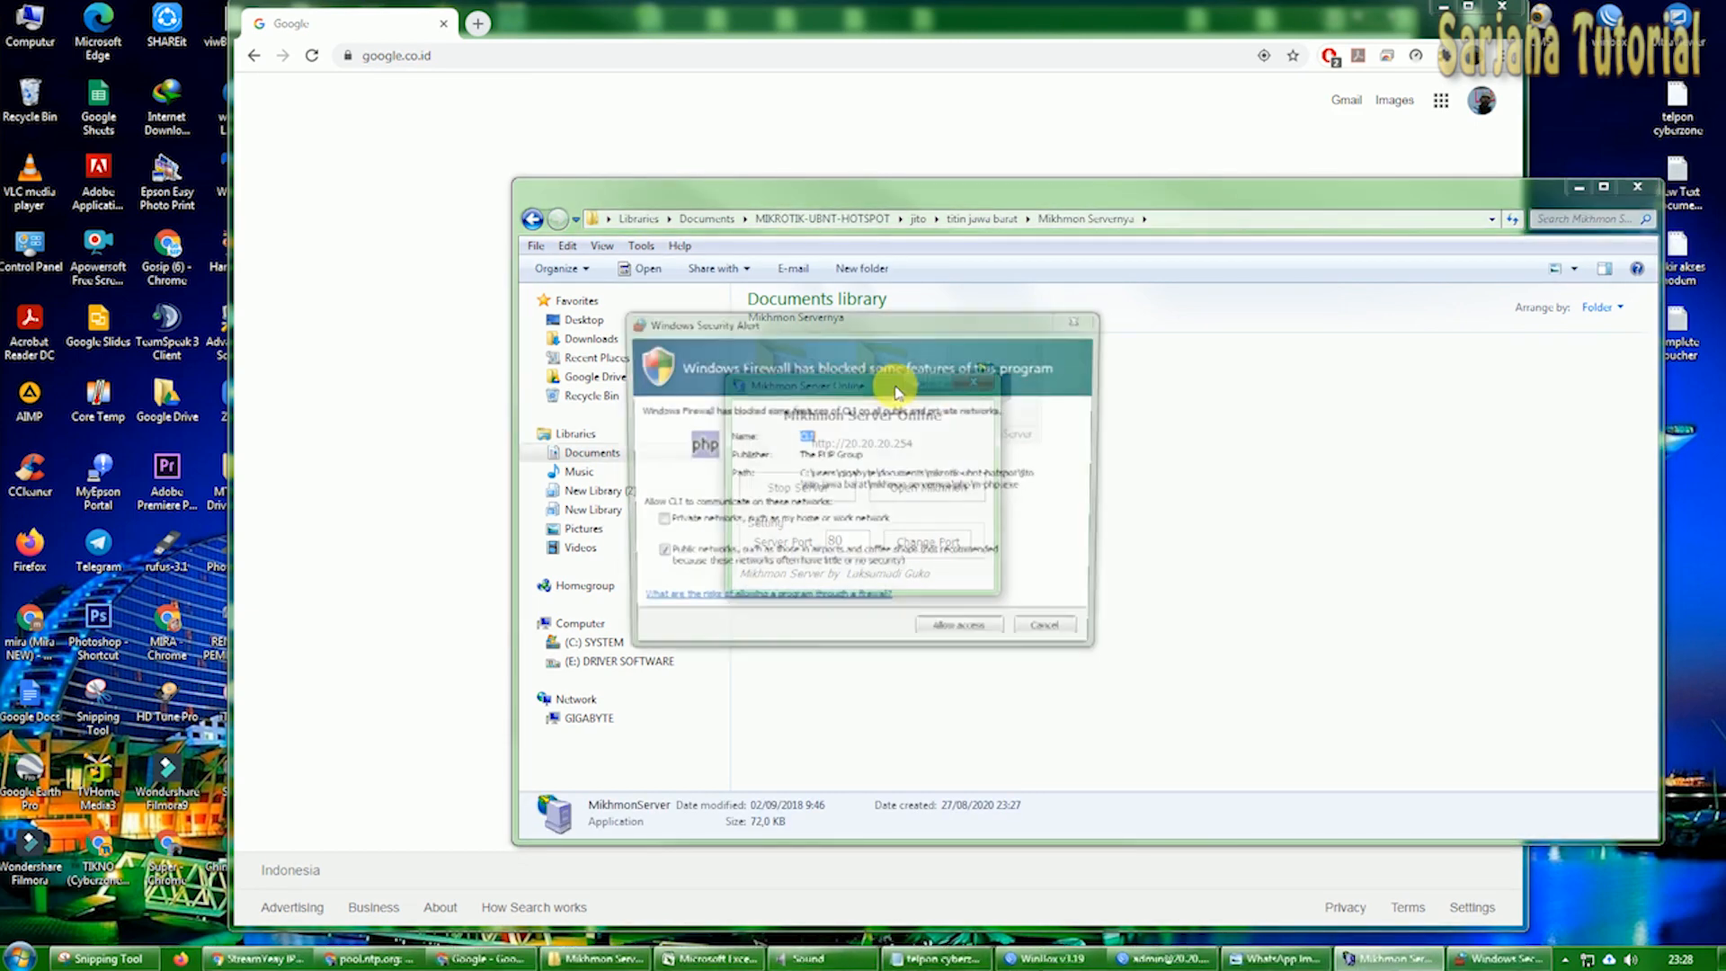
left_click(960, 636)
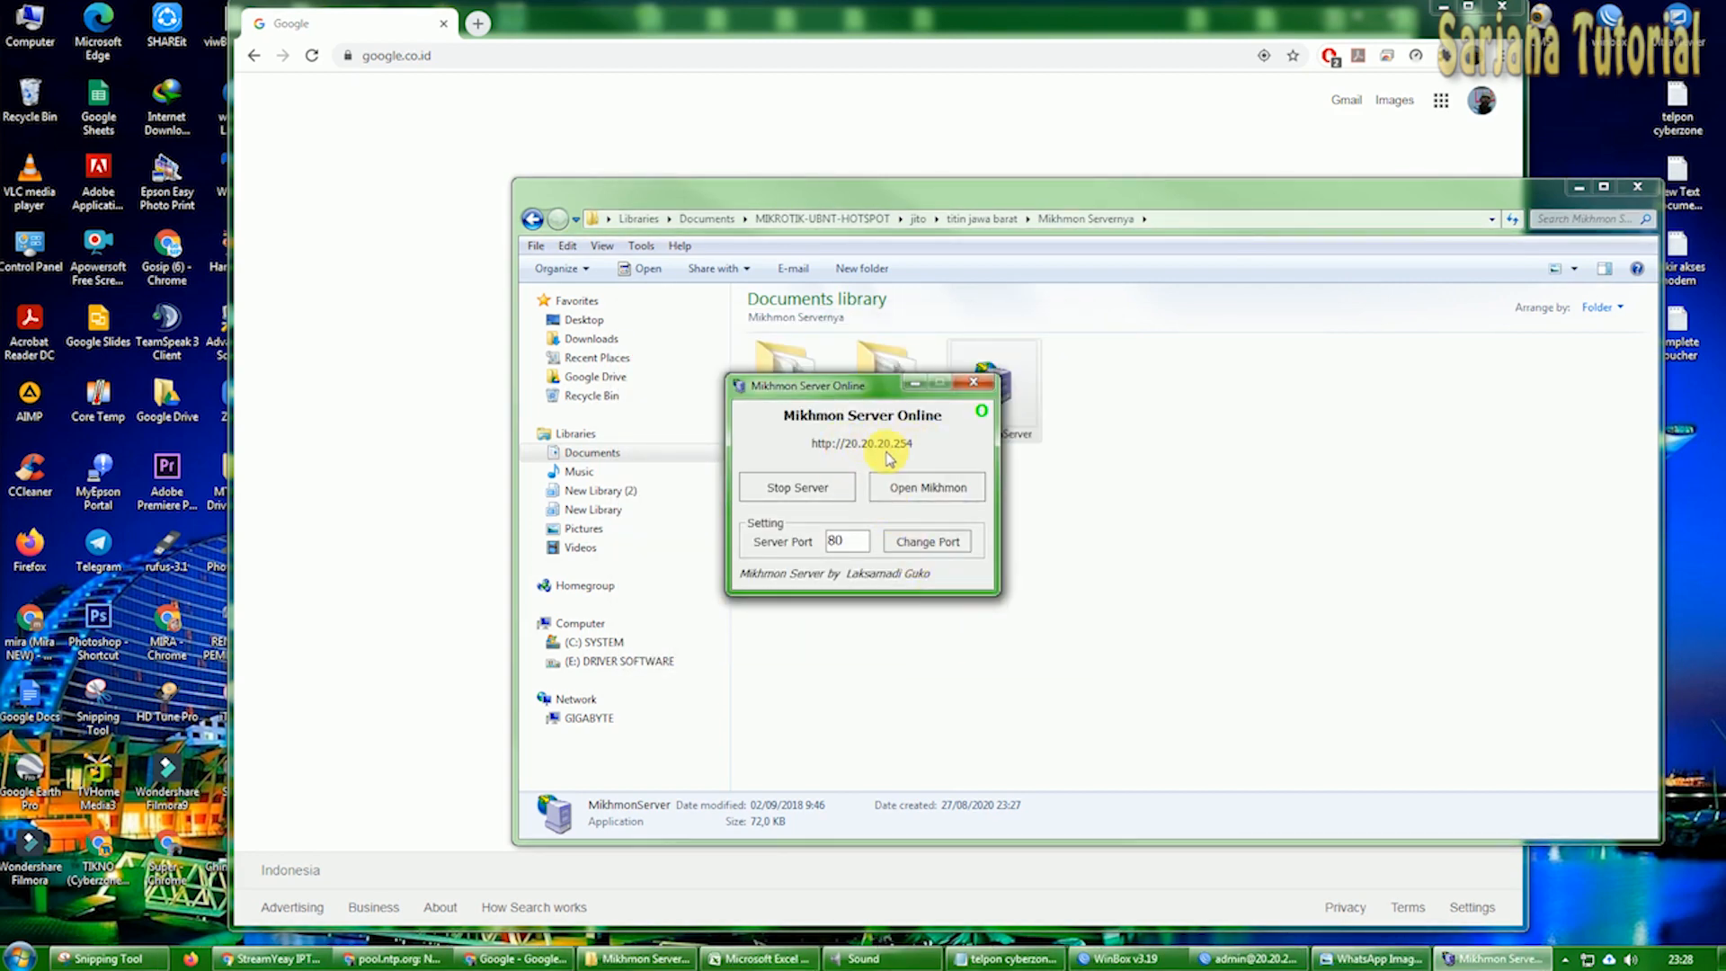
left_click(926, 492)
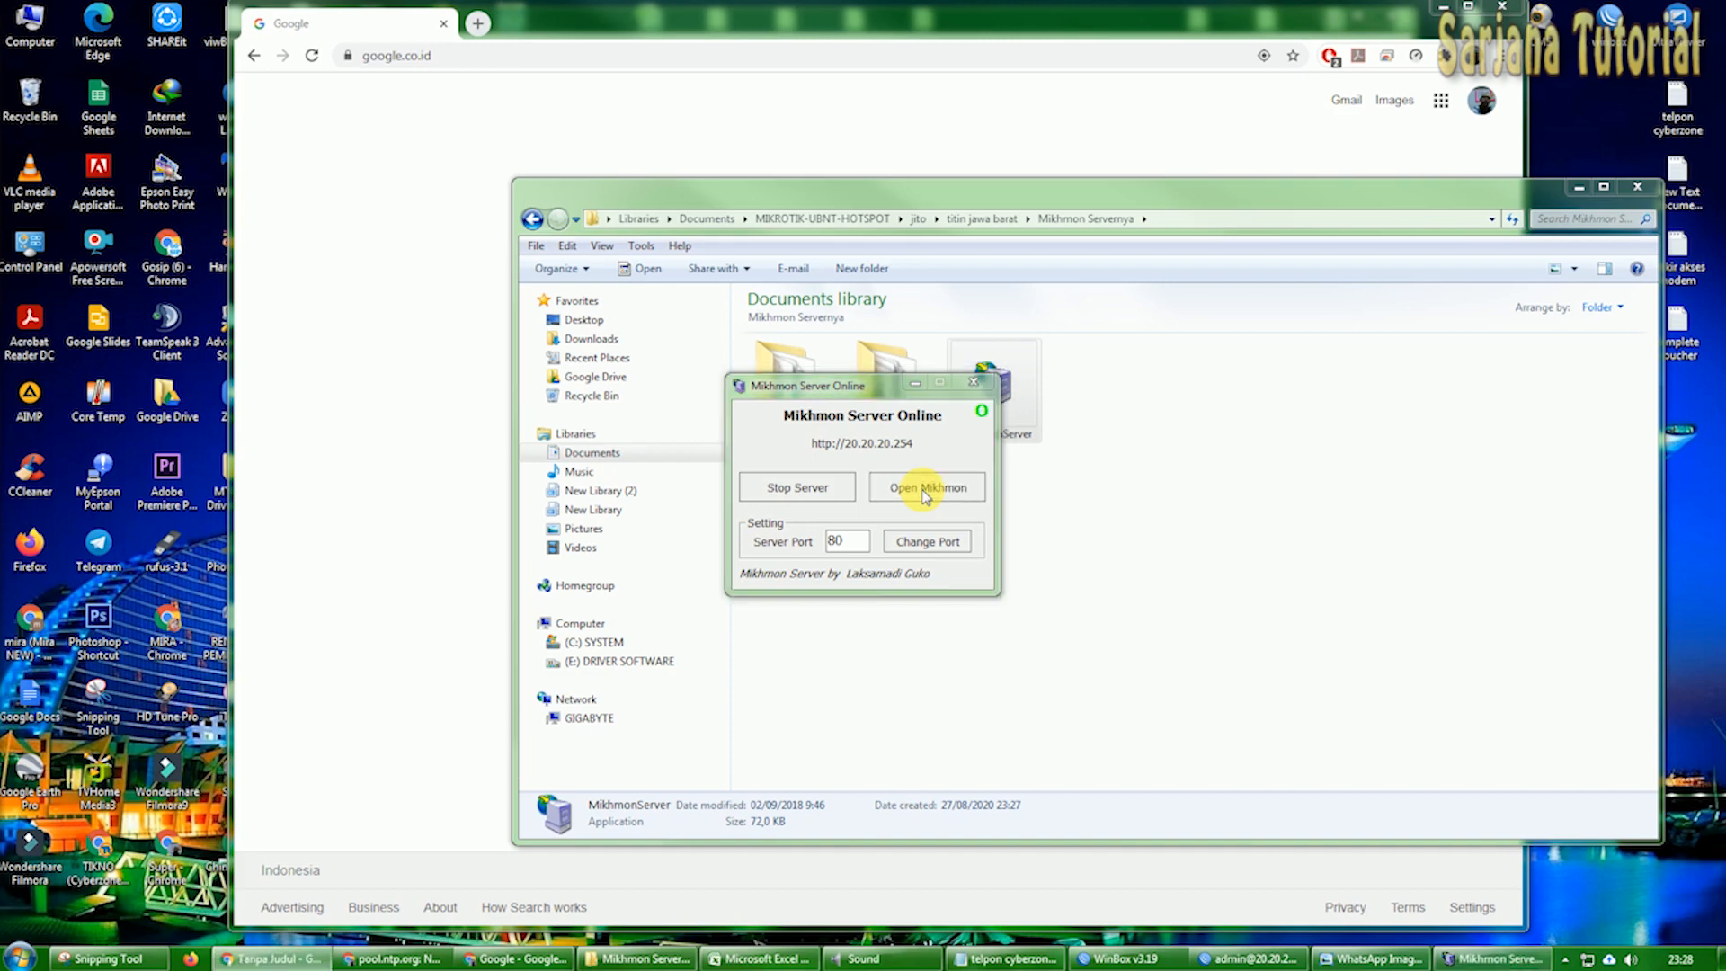
left_click_drag(267, 88, 547, 34)
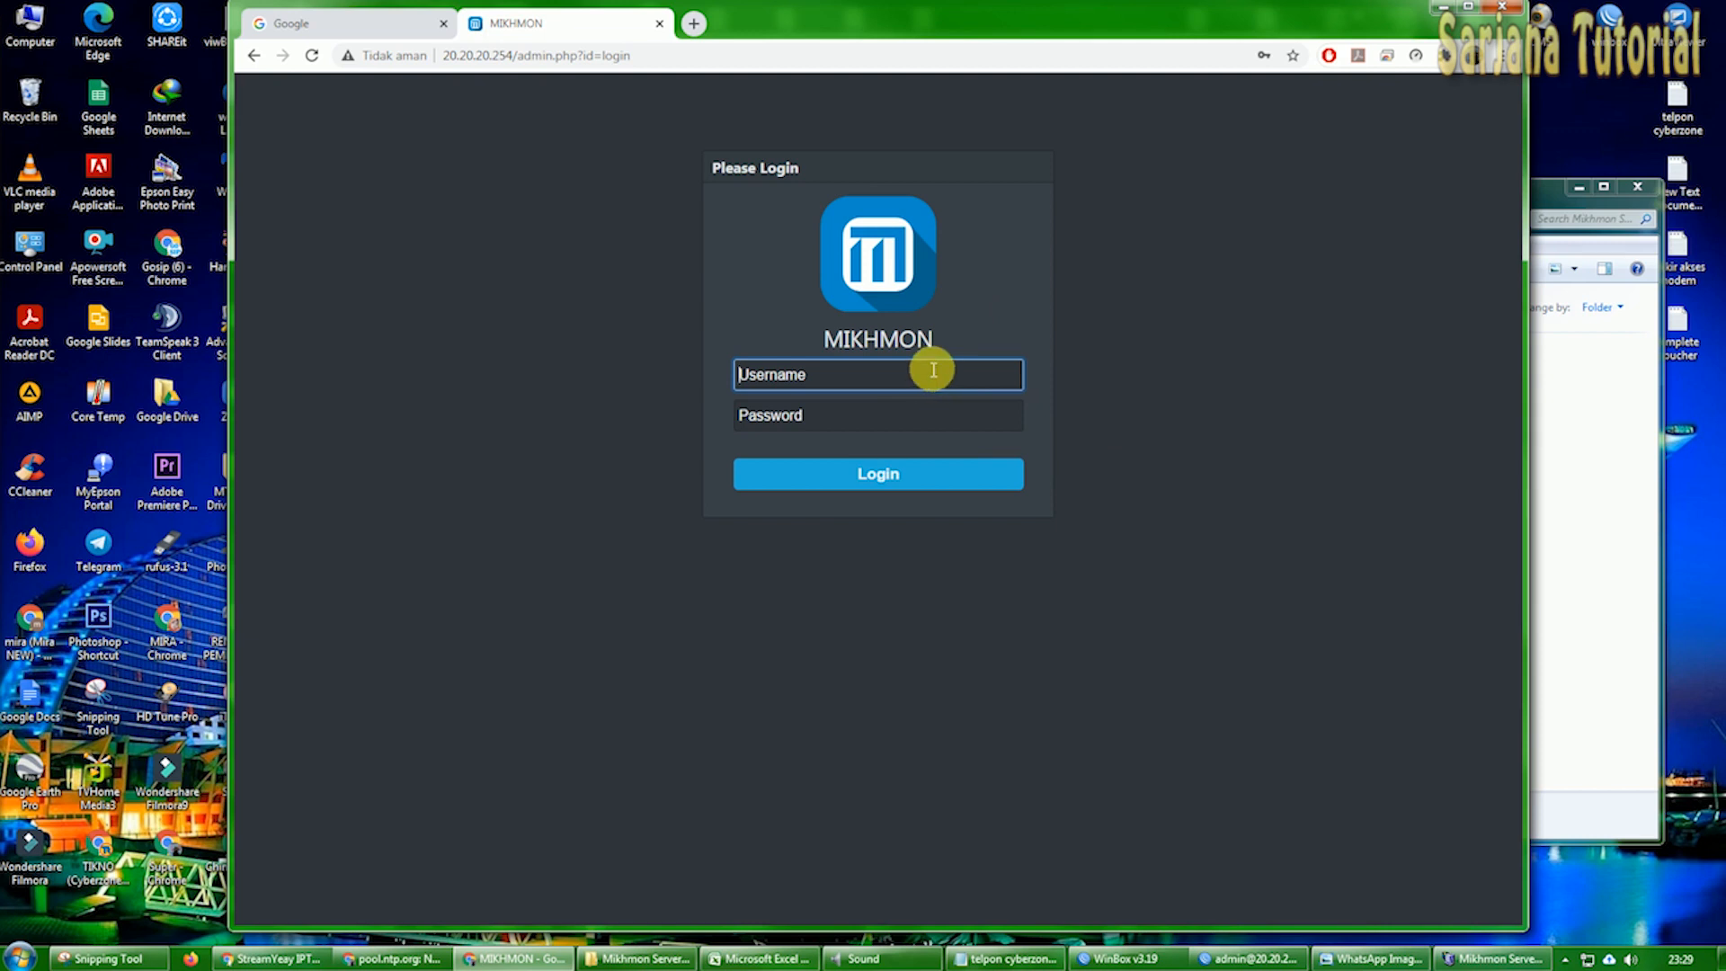
Log in to Mikhmon with the admin username and password.
key("Tab")
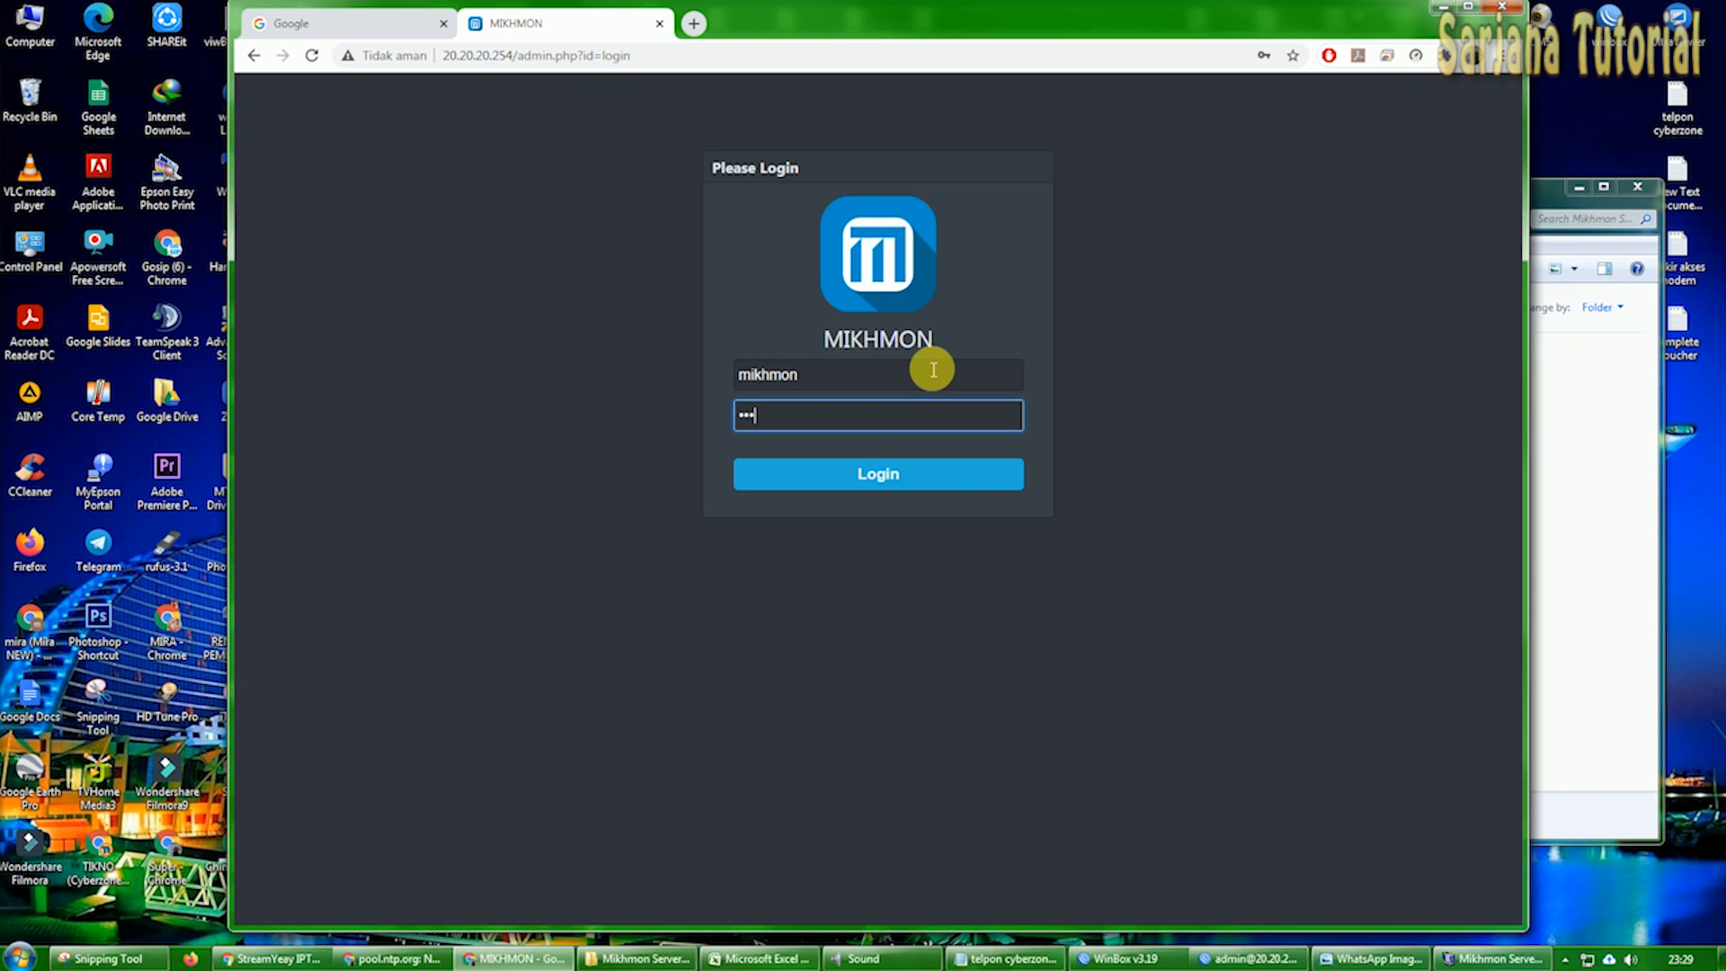
left_click(881, 471)
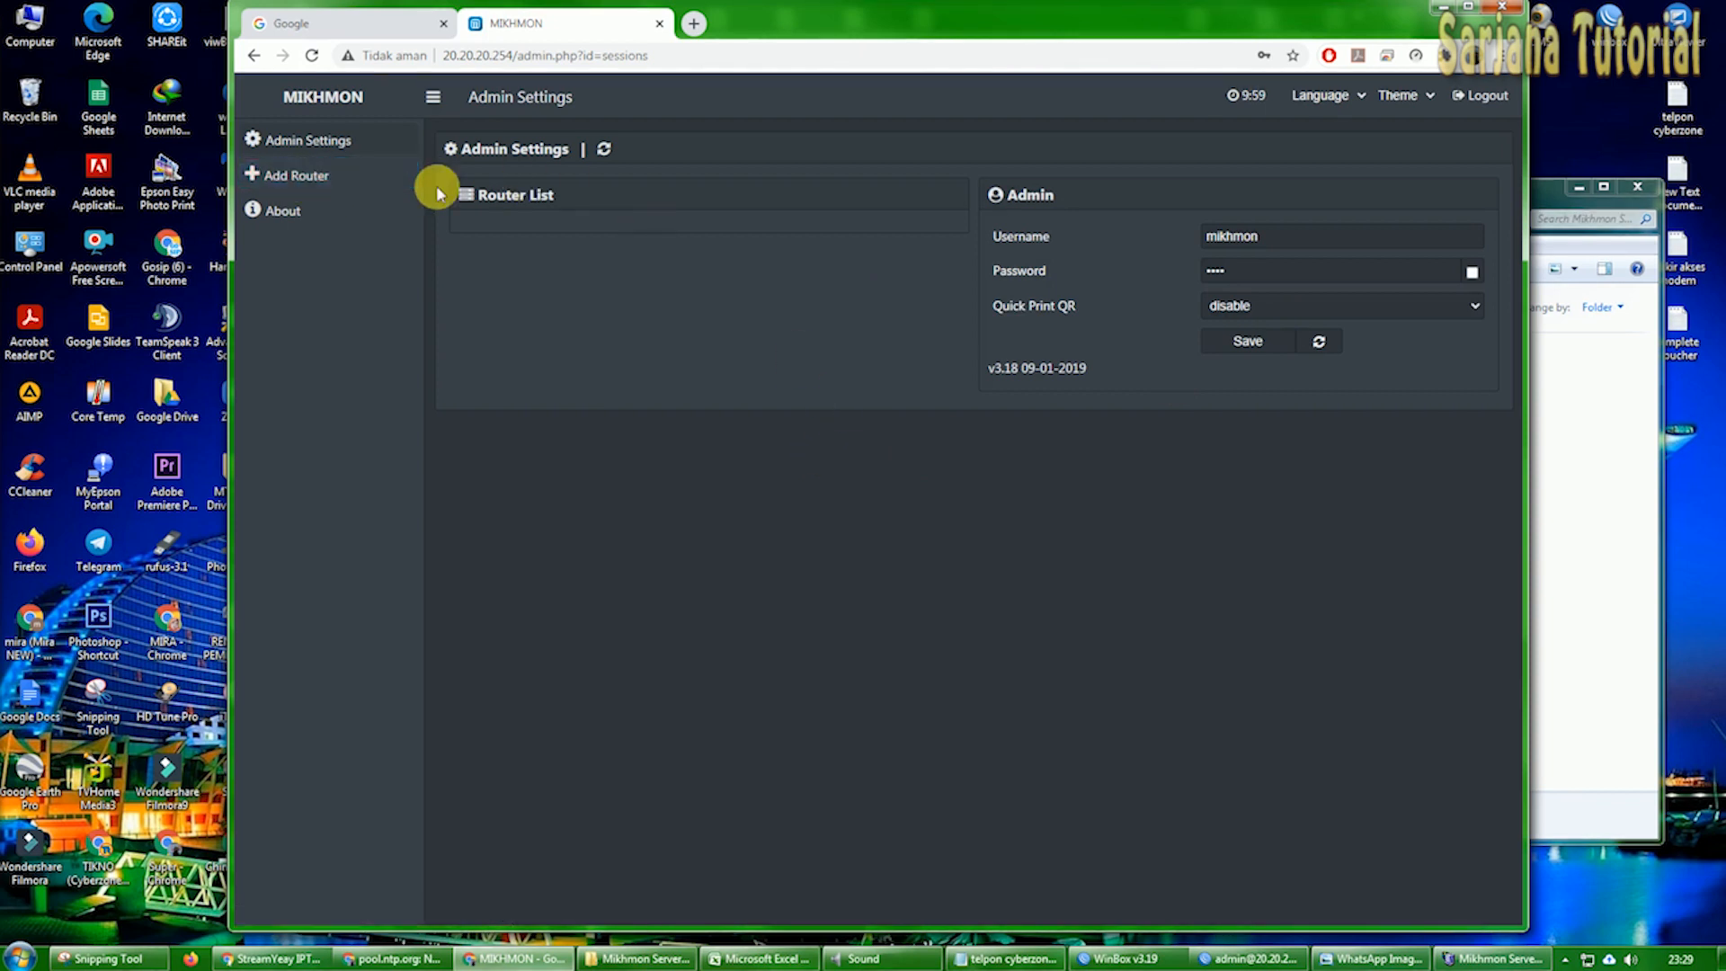
Add a router session named HOTSPOT with hotspot name TITIN HOTSPOT and DNS titin.com.
left_click(306, 185)
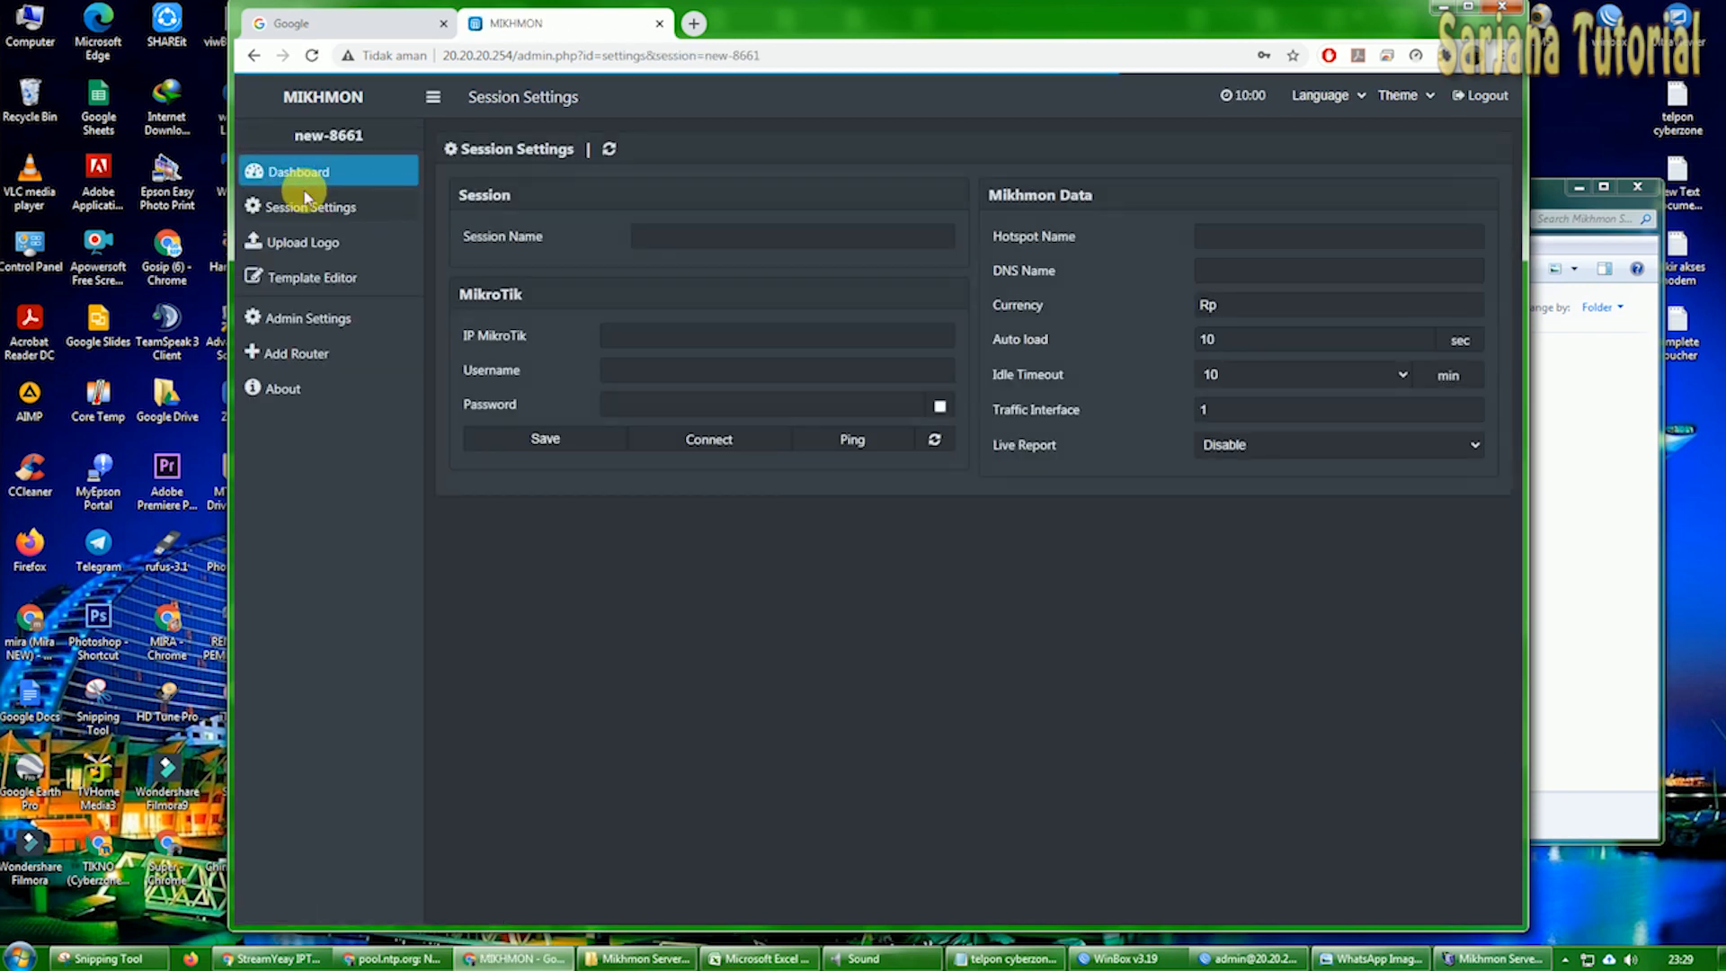
left_click(715, 253)
left_click(1251, 237)
left_click(698, 239)
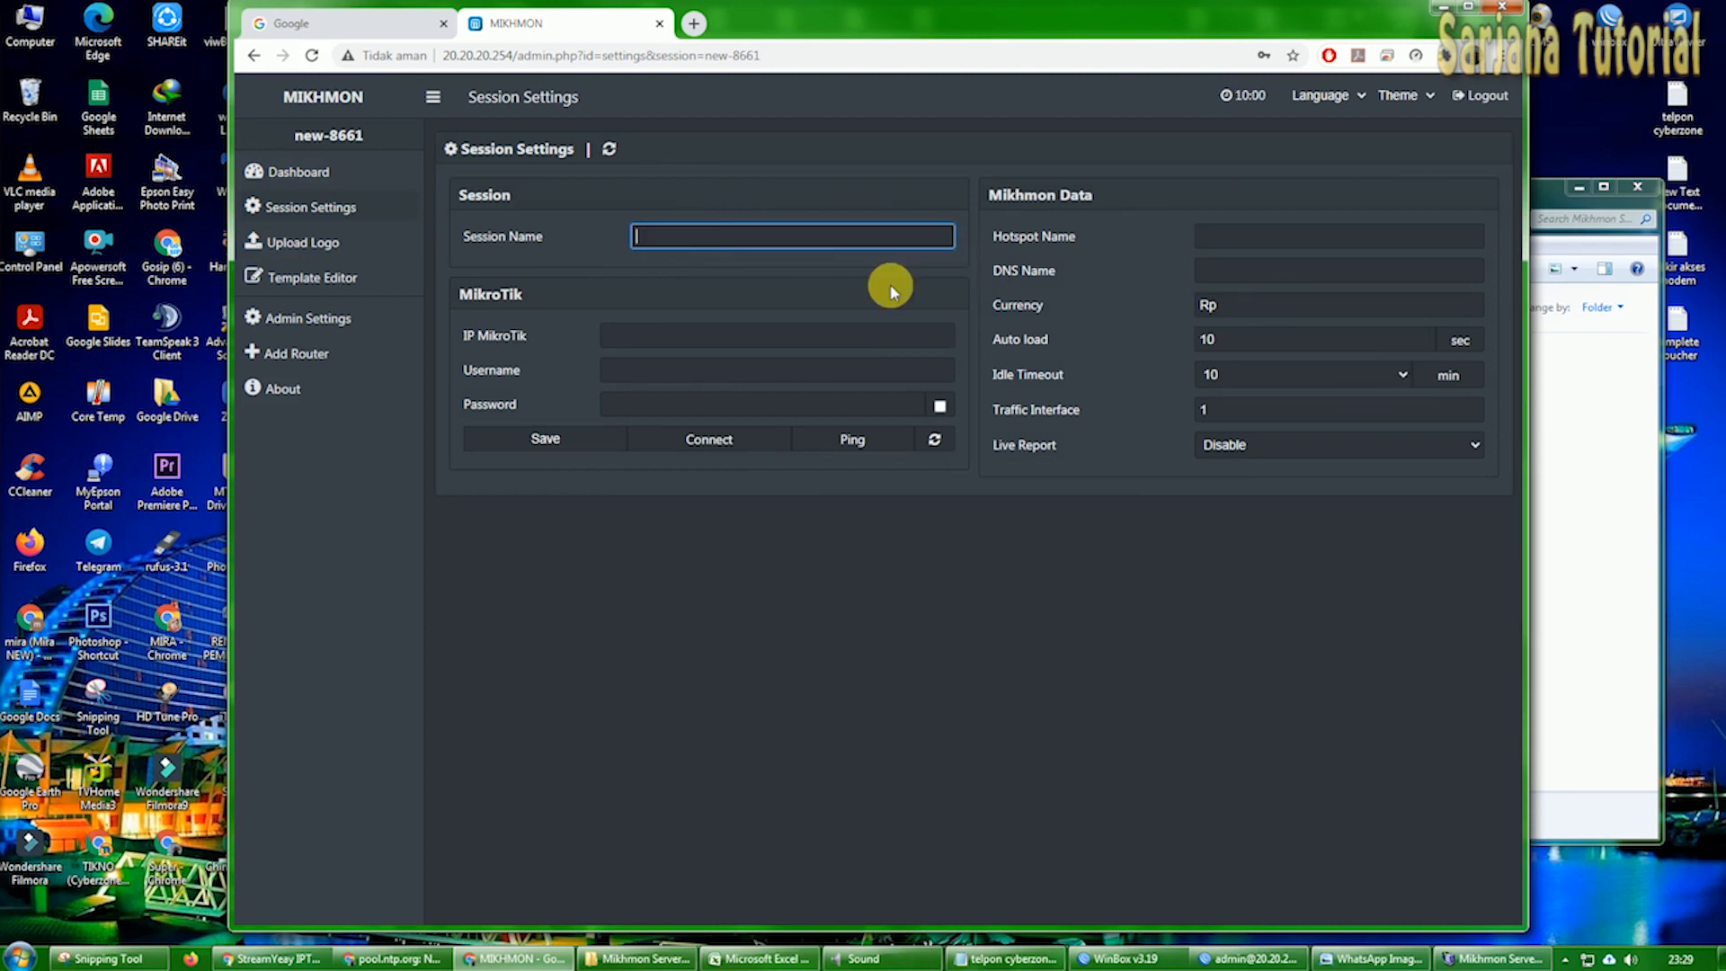
type("HOTSPOT")
left_click(1234, 237)
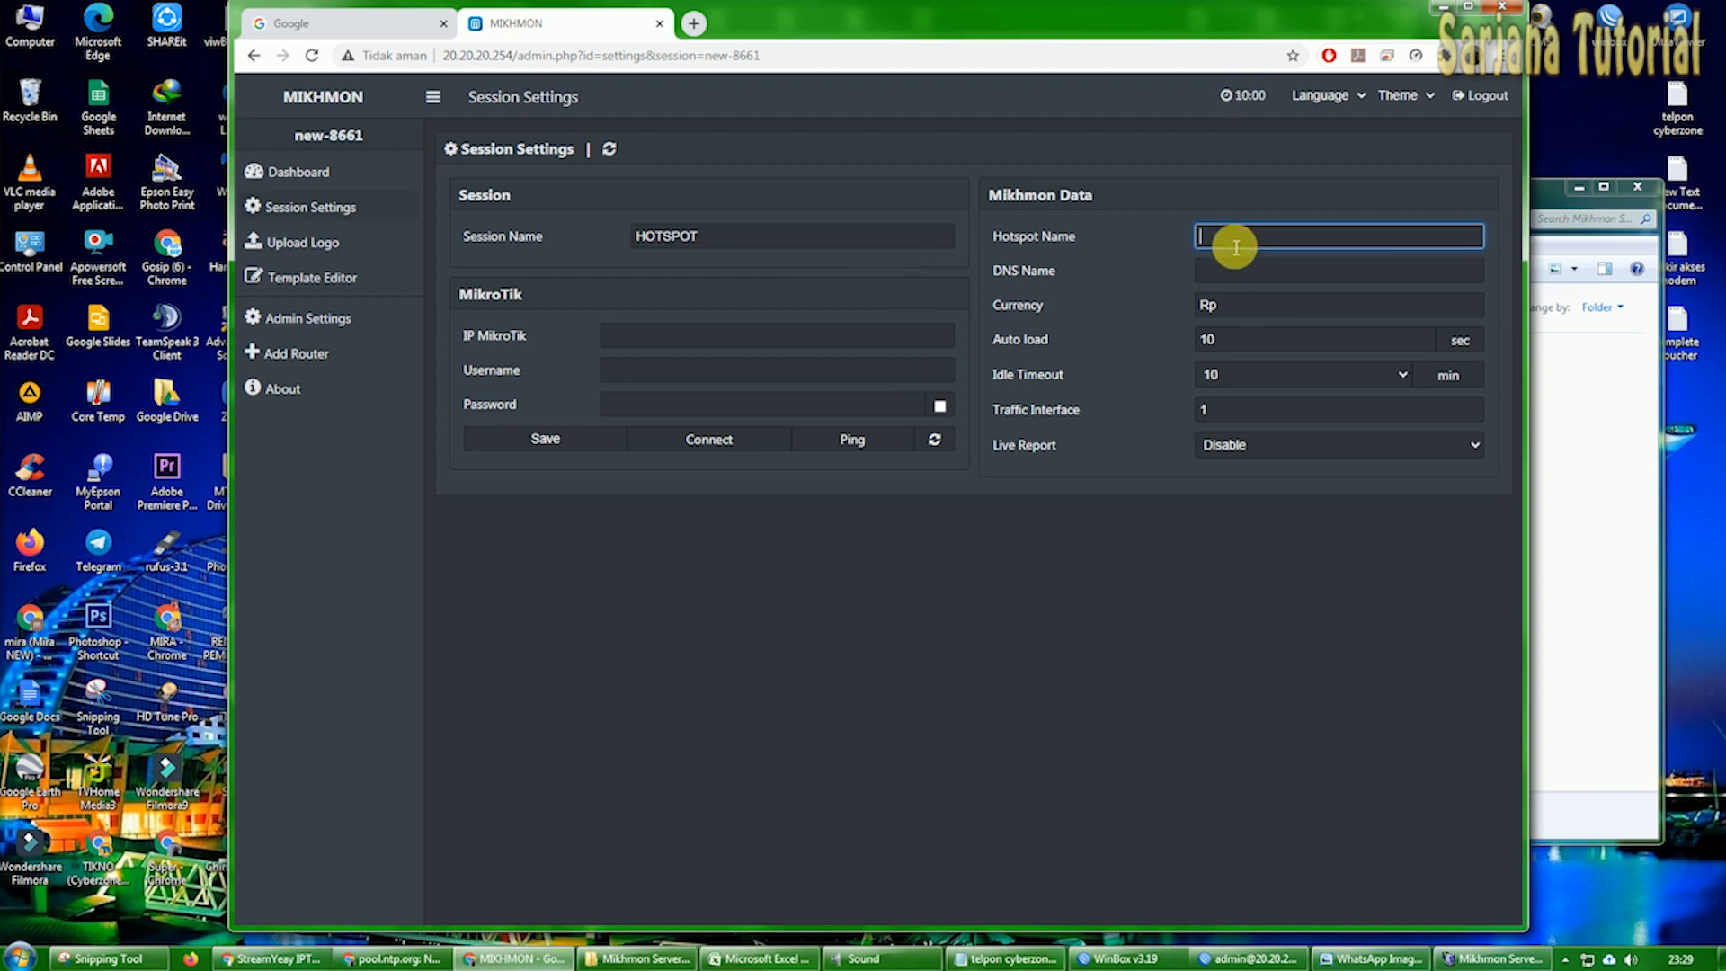
type("TITIN")
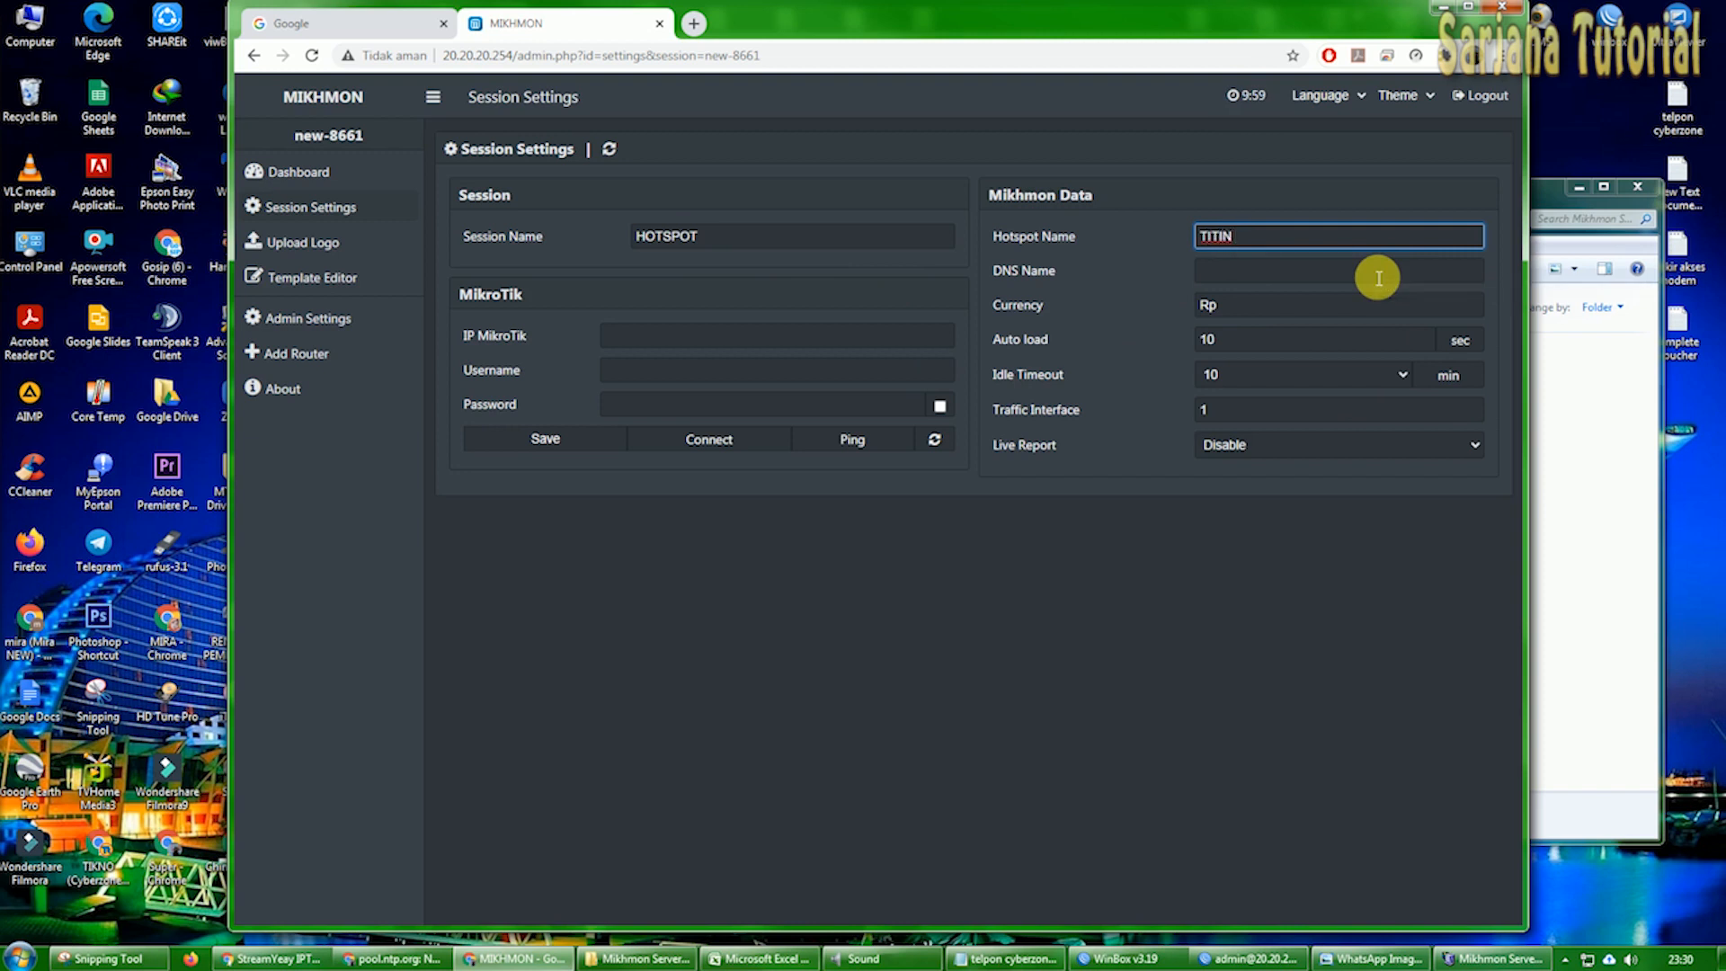
type(" HOTSPOT")
left_click(1220, 281)
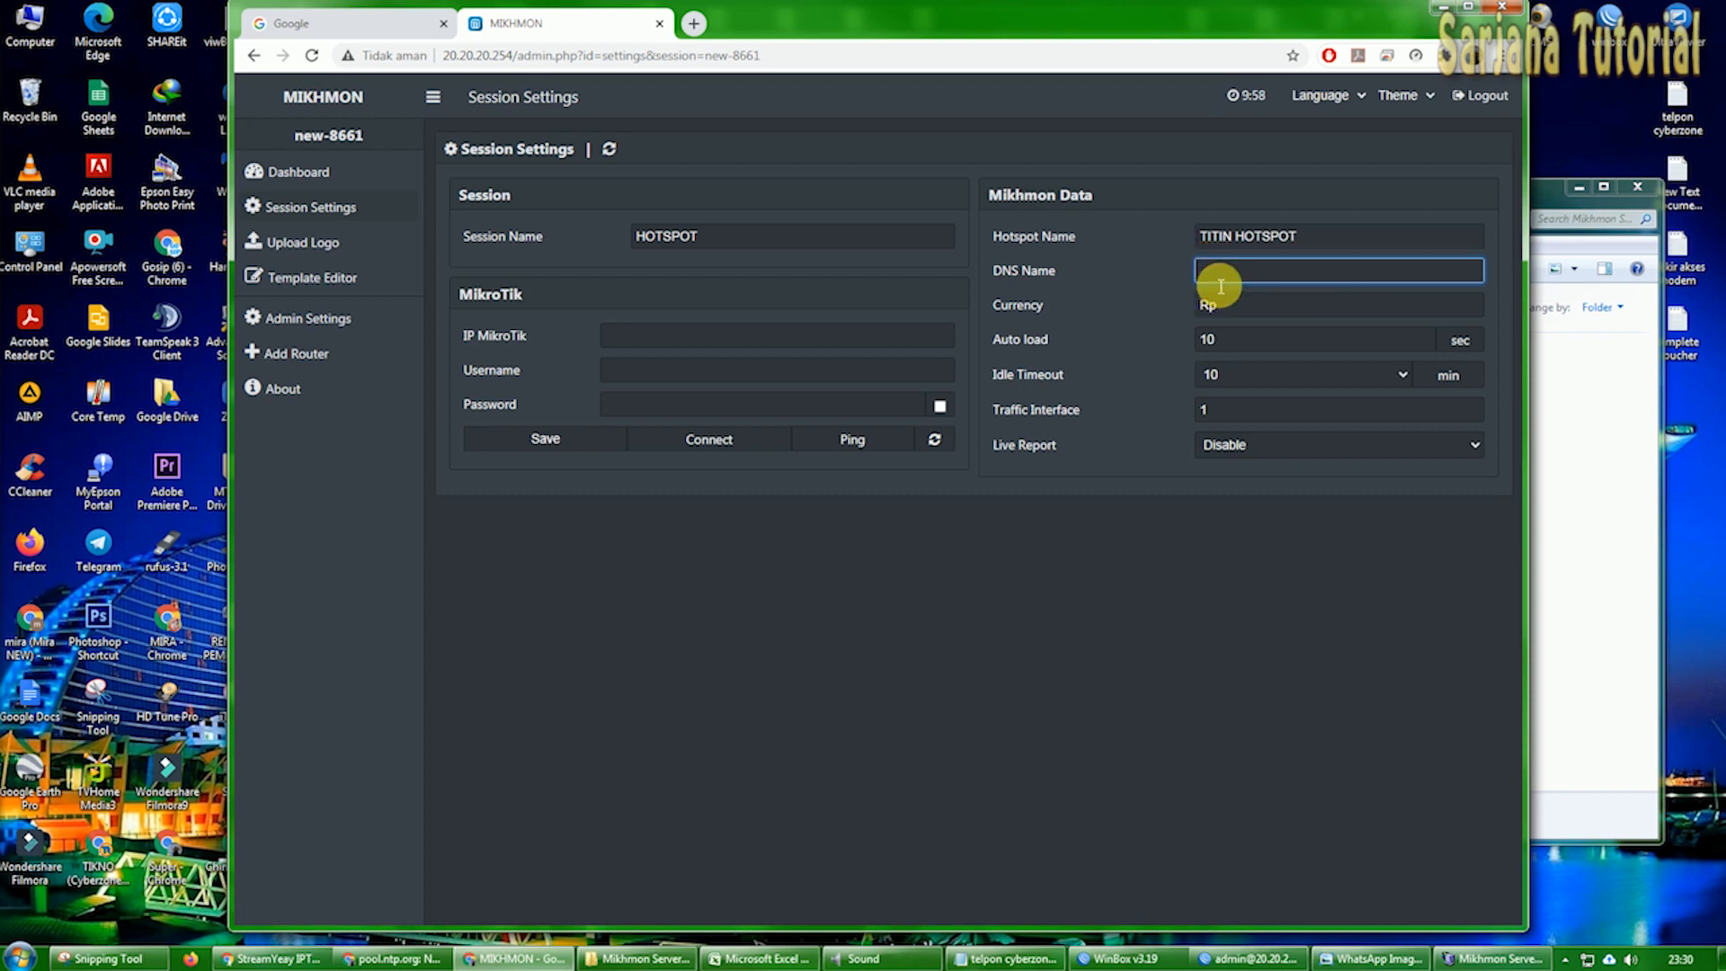
type("titin.com")
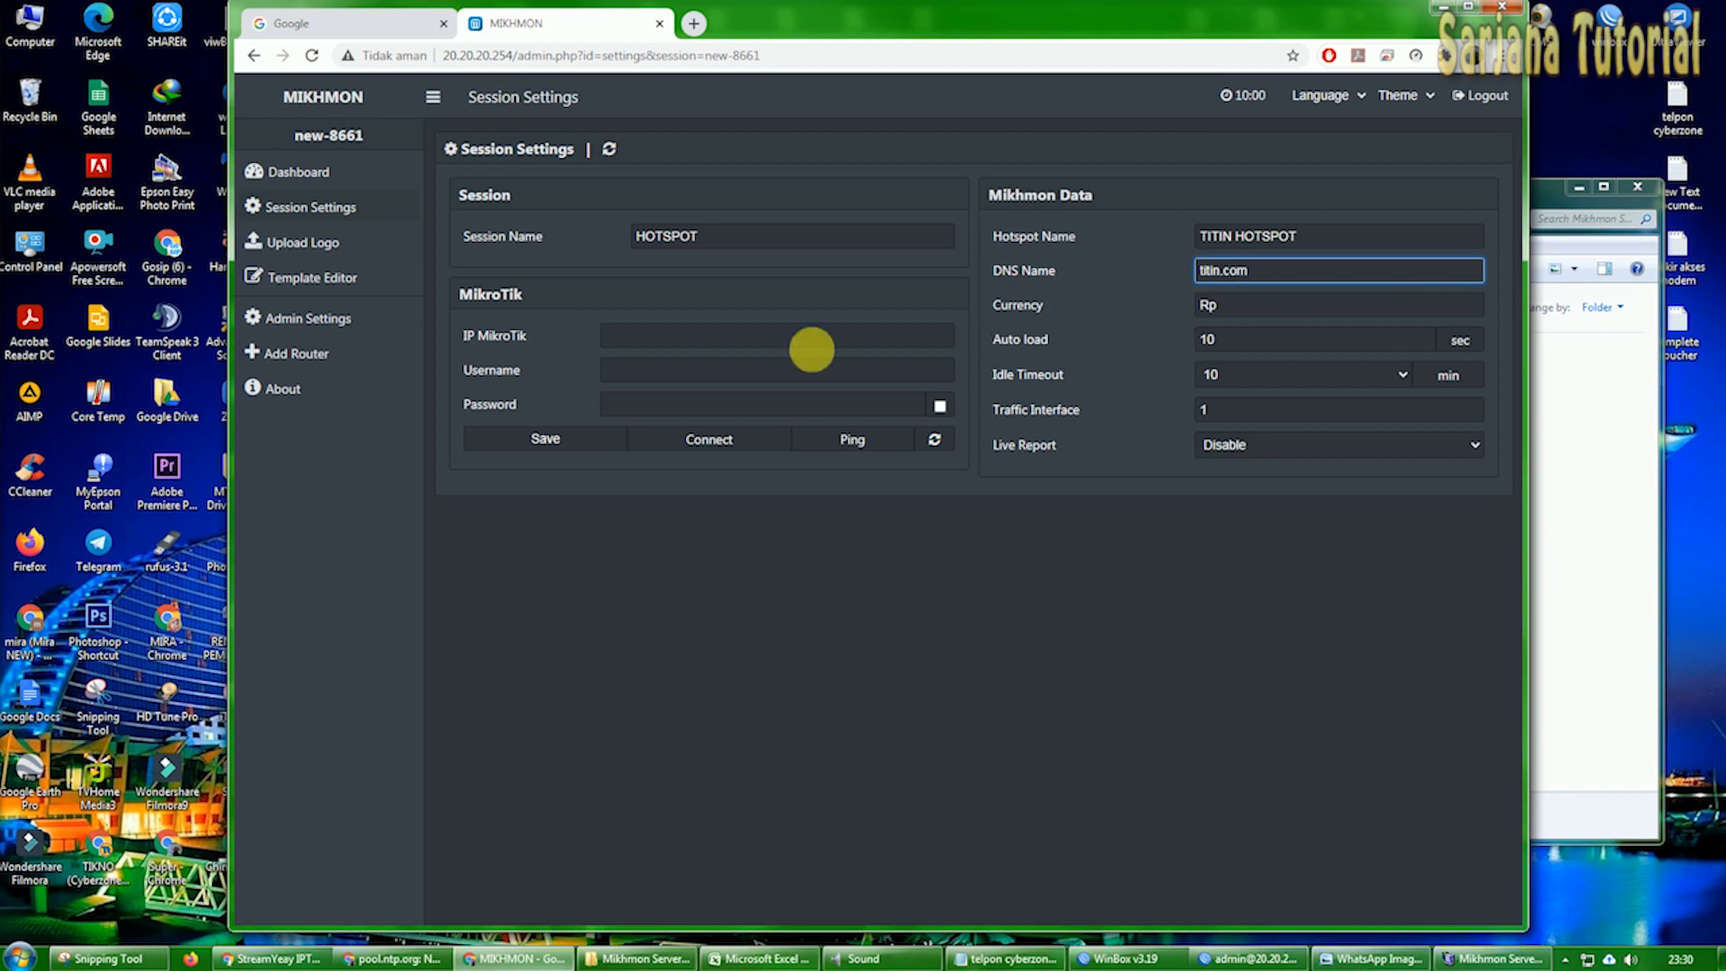
Enter router IP 20.20.20.1 with the router's username and password, and save the session.
left_click(660, 339)
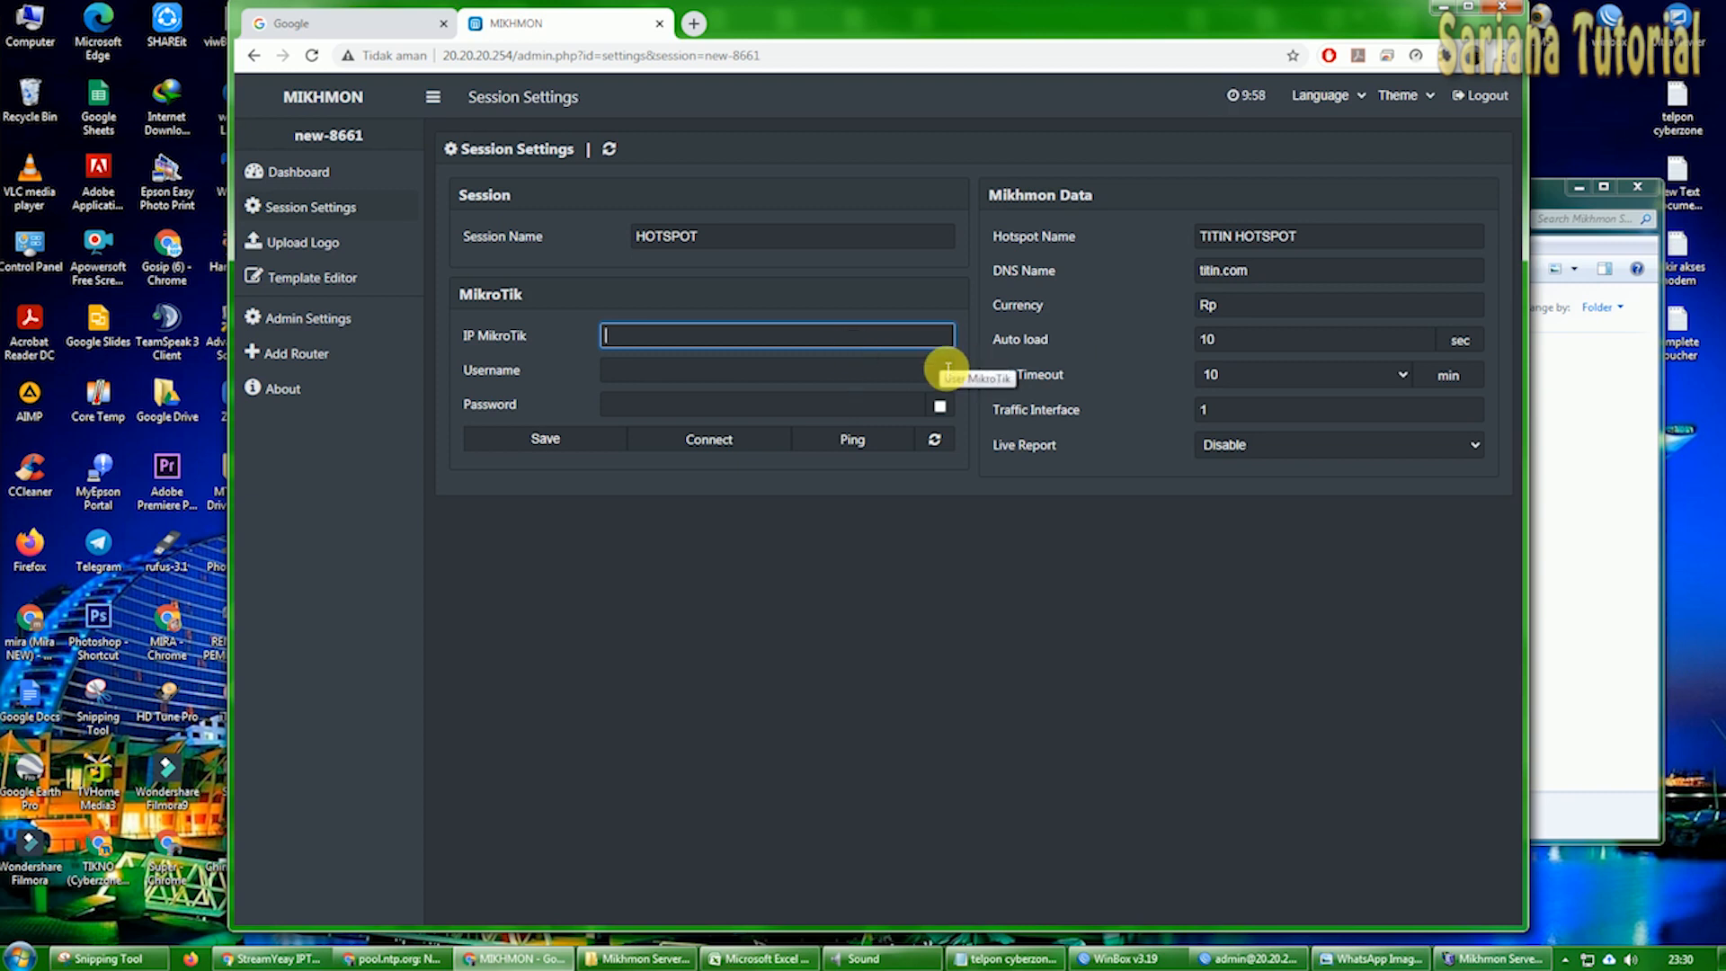
type("20.20.20.1")
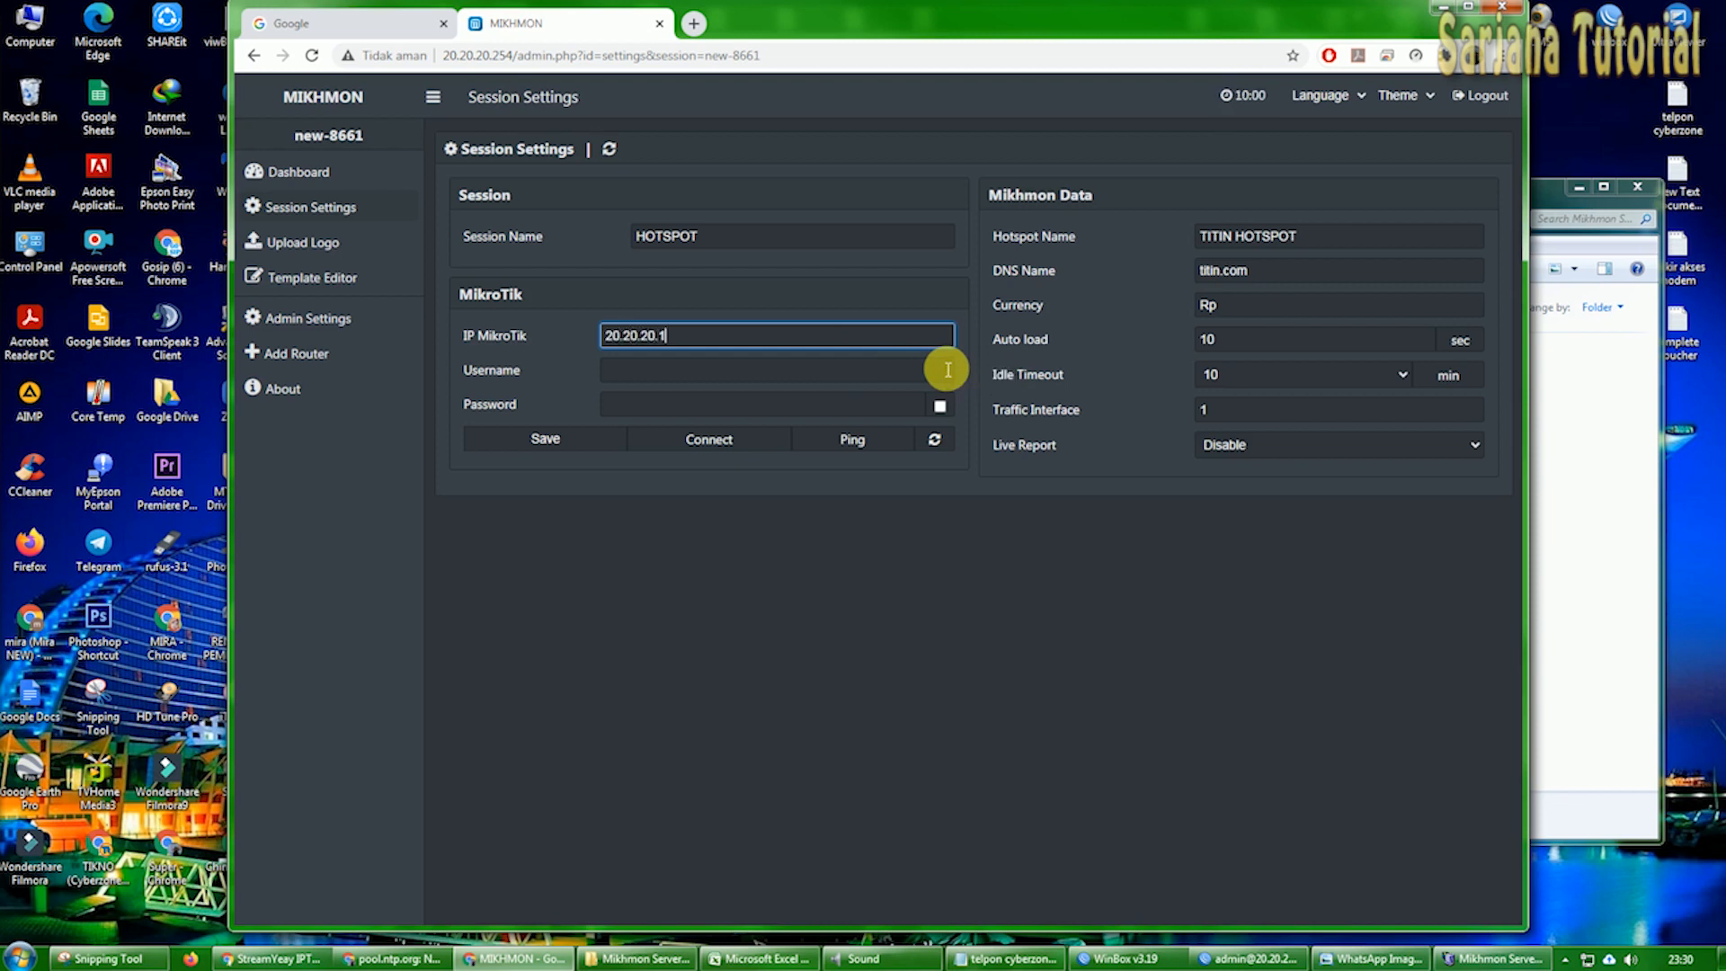
left_click(870, 370)
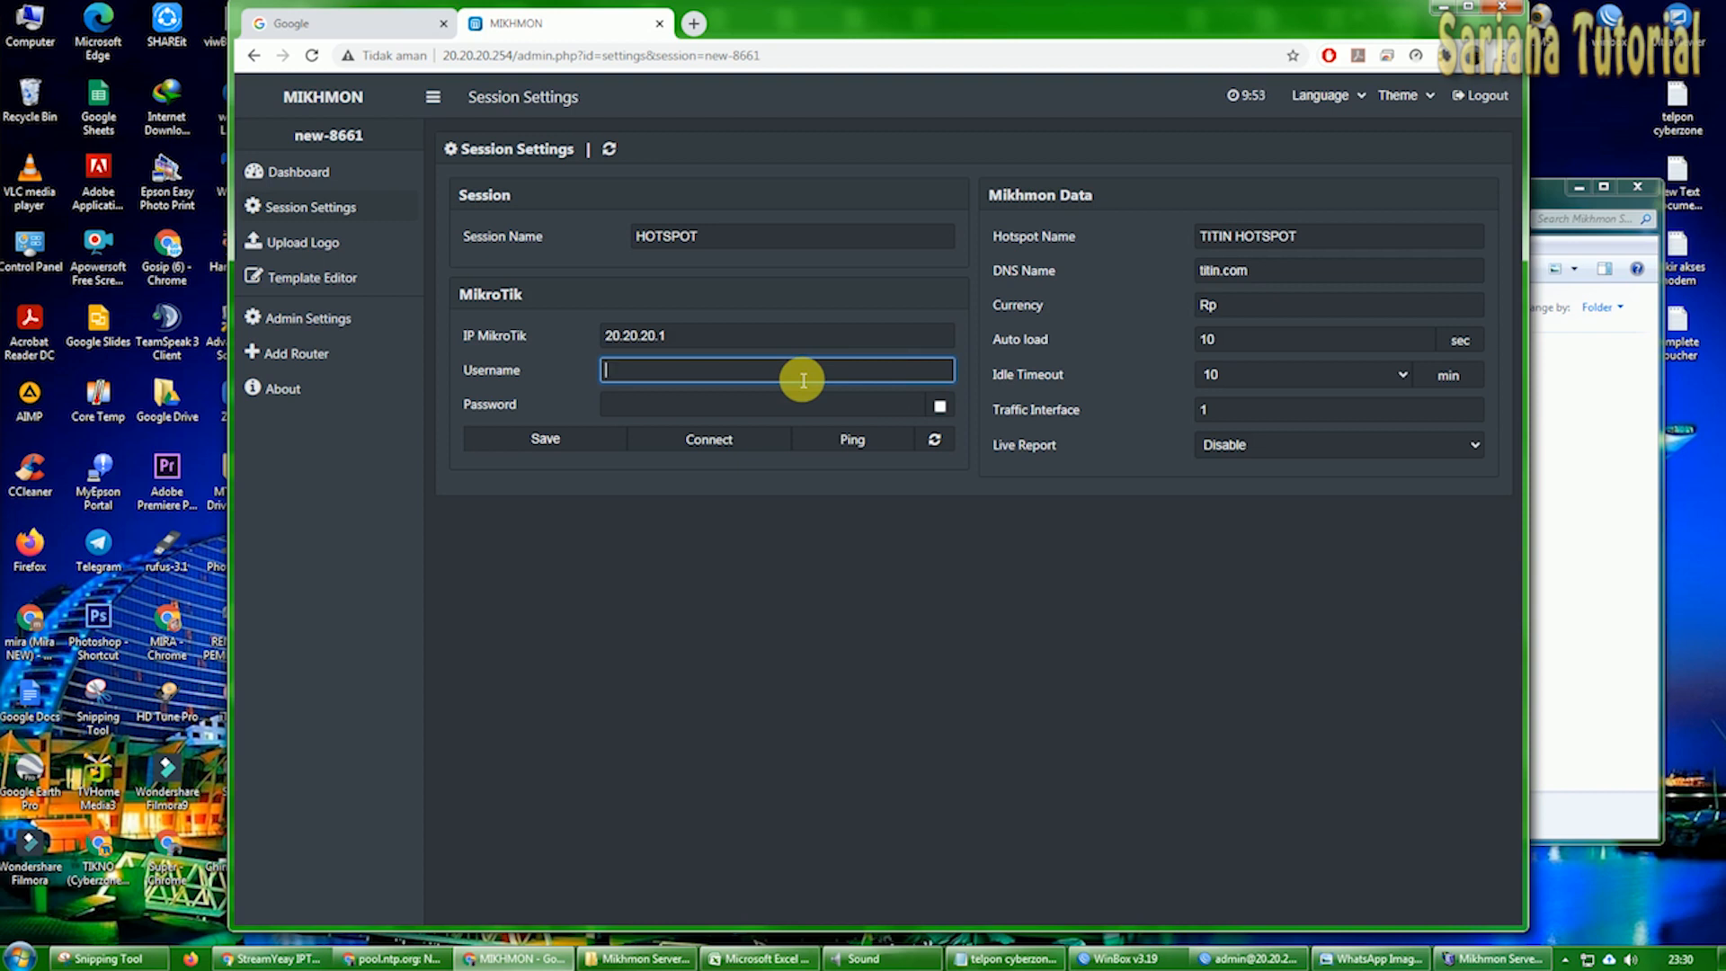
type("user1")
left_click(790, 404)
type("*********")
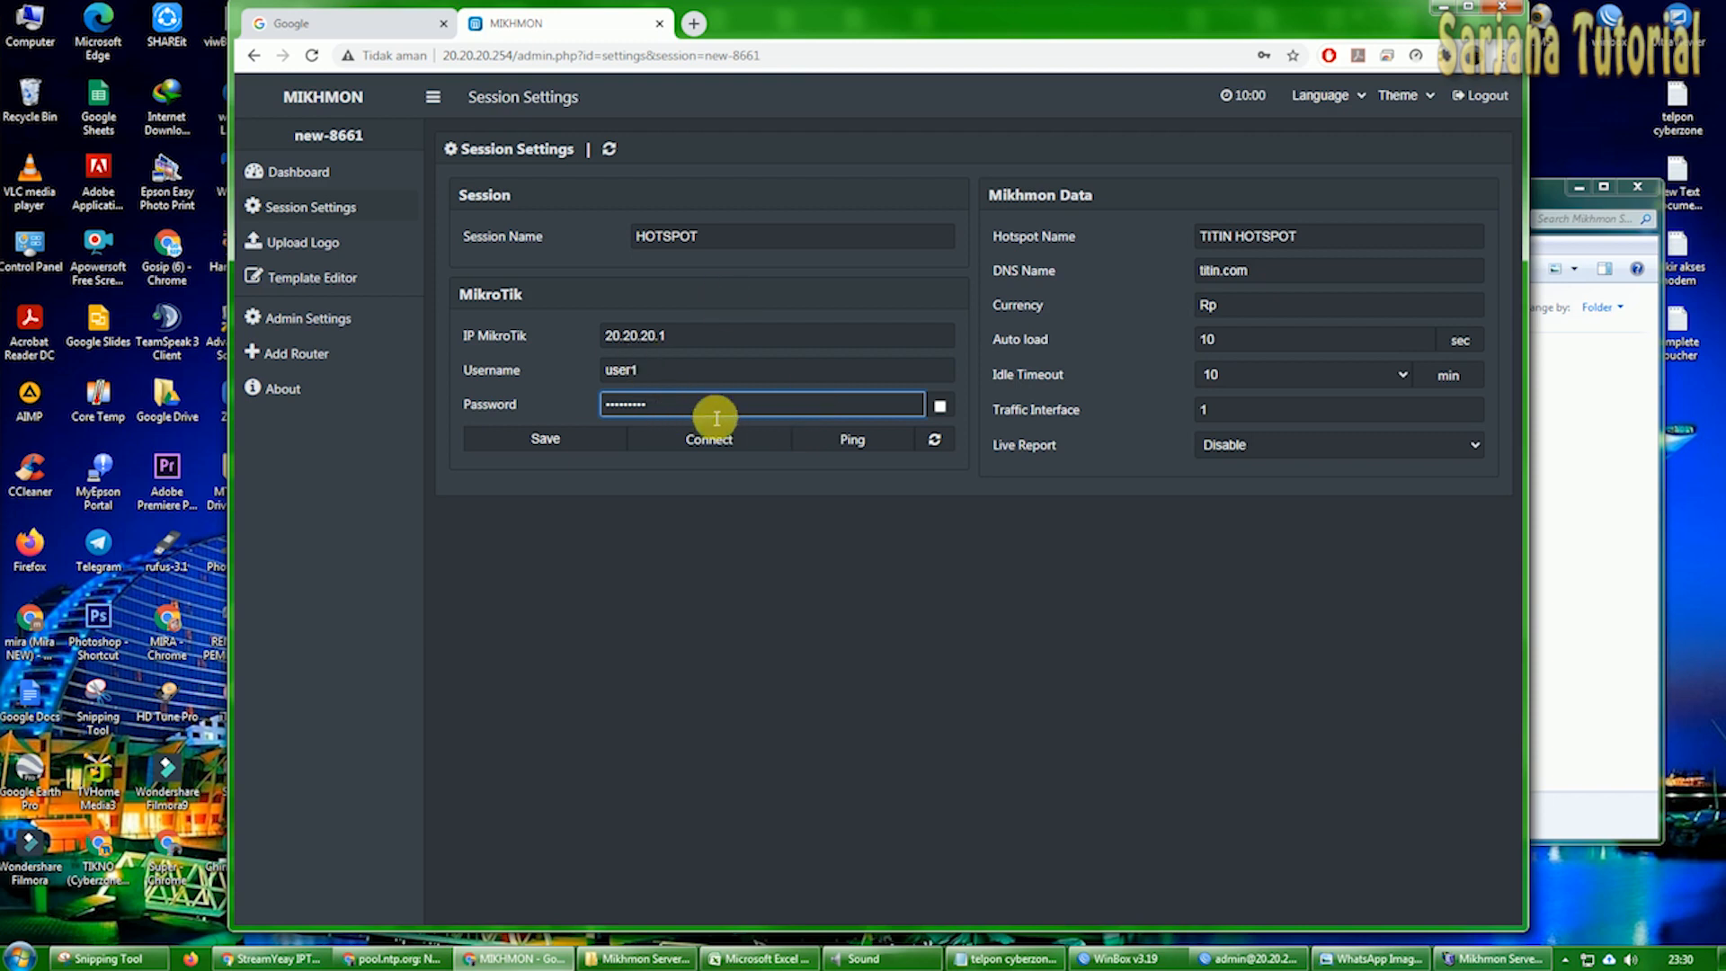
left_click(548, 439)
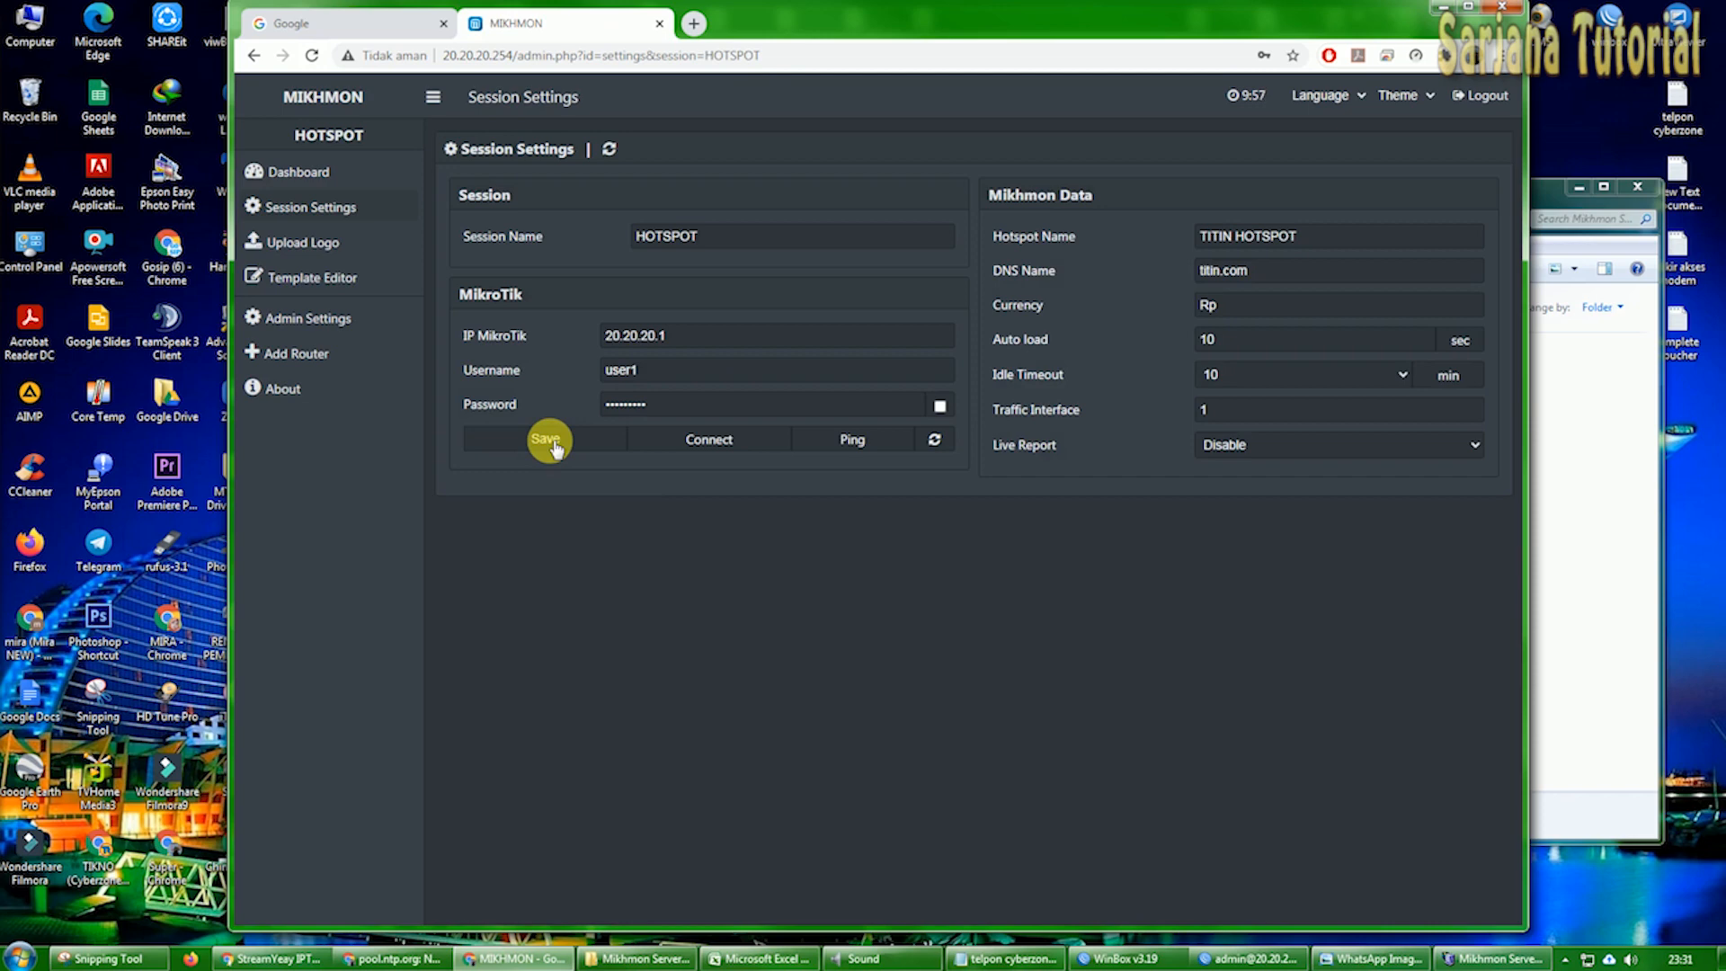
Connect to the HOTSPOT router, then log out and back into Mikhmon.
left_click(706, 449)
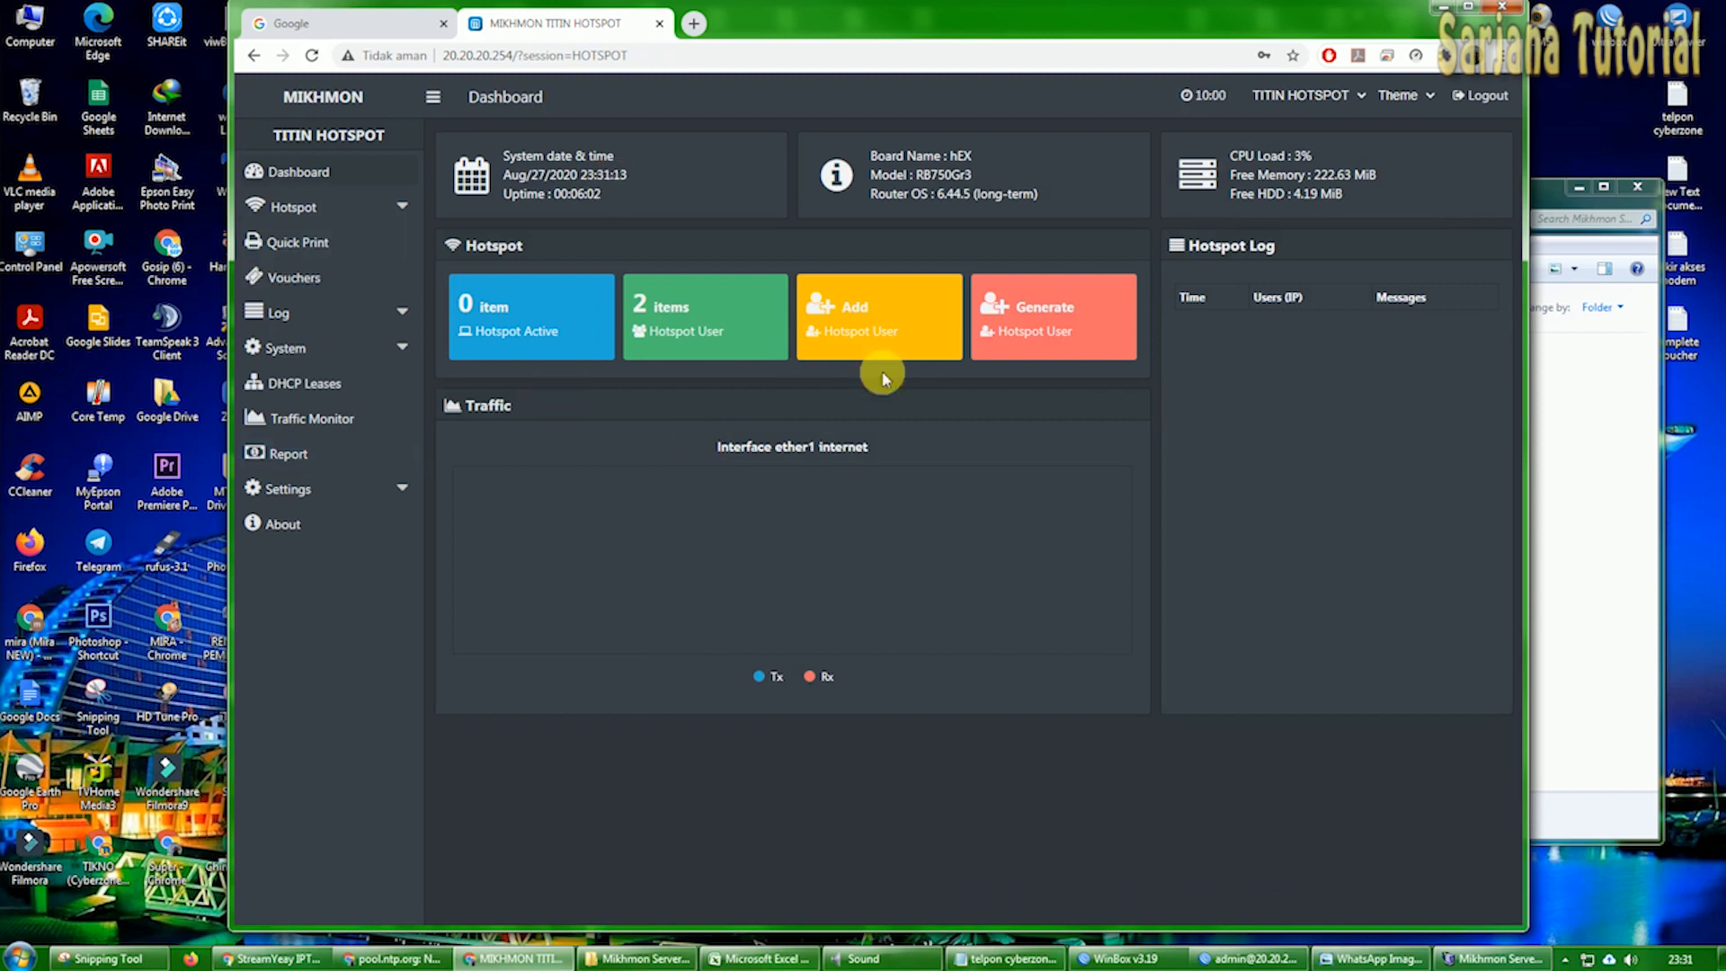
left_click(1481, 96)
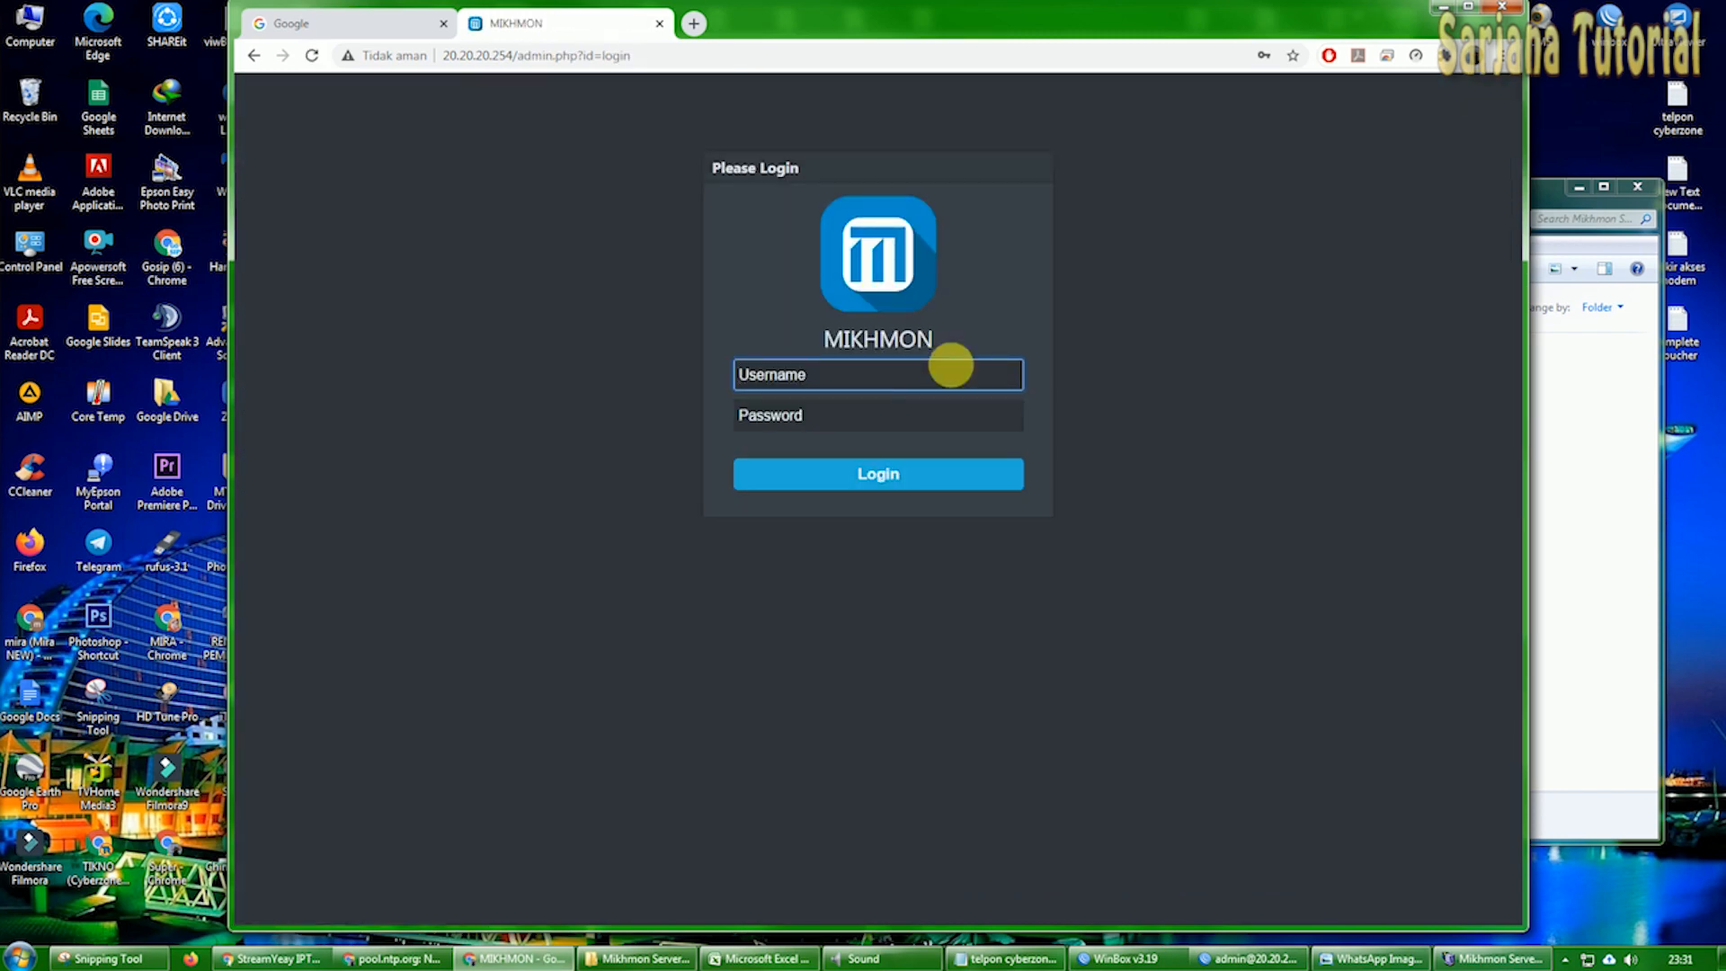
type("mikhmon")
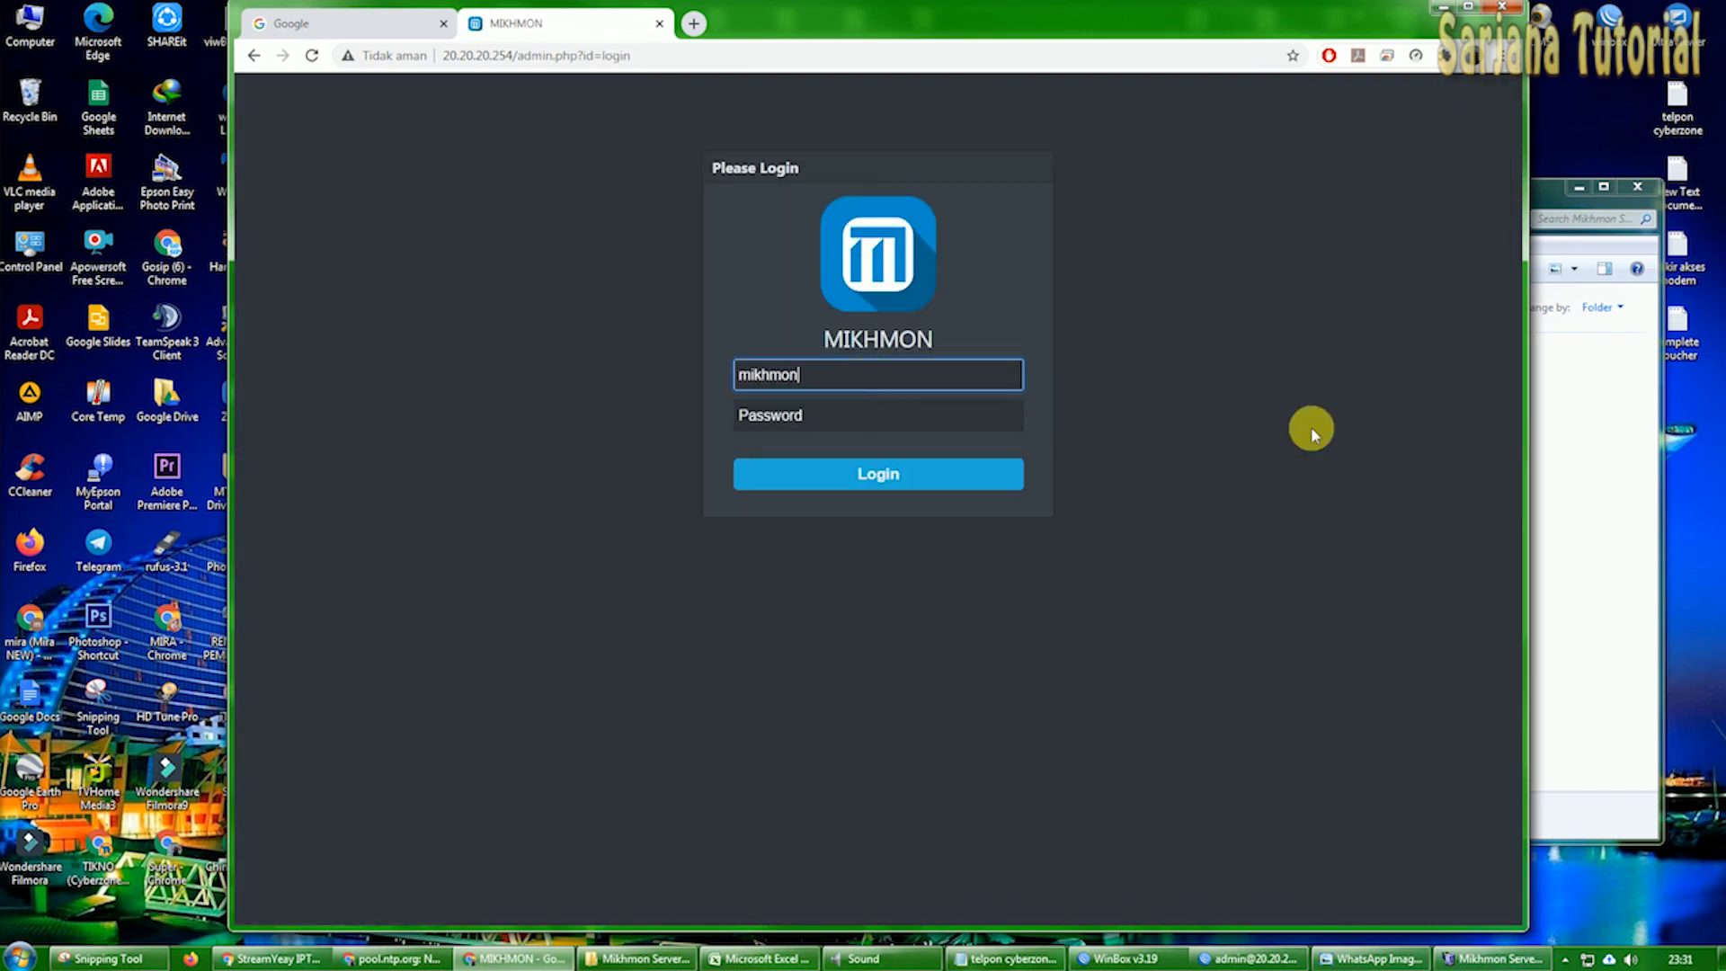
key("Tab")
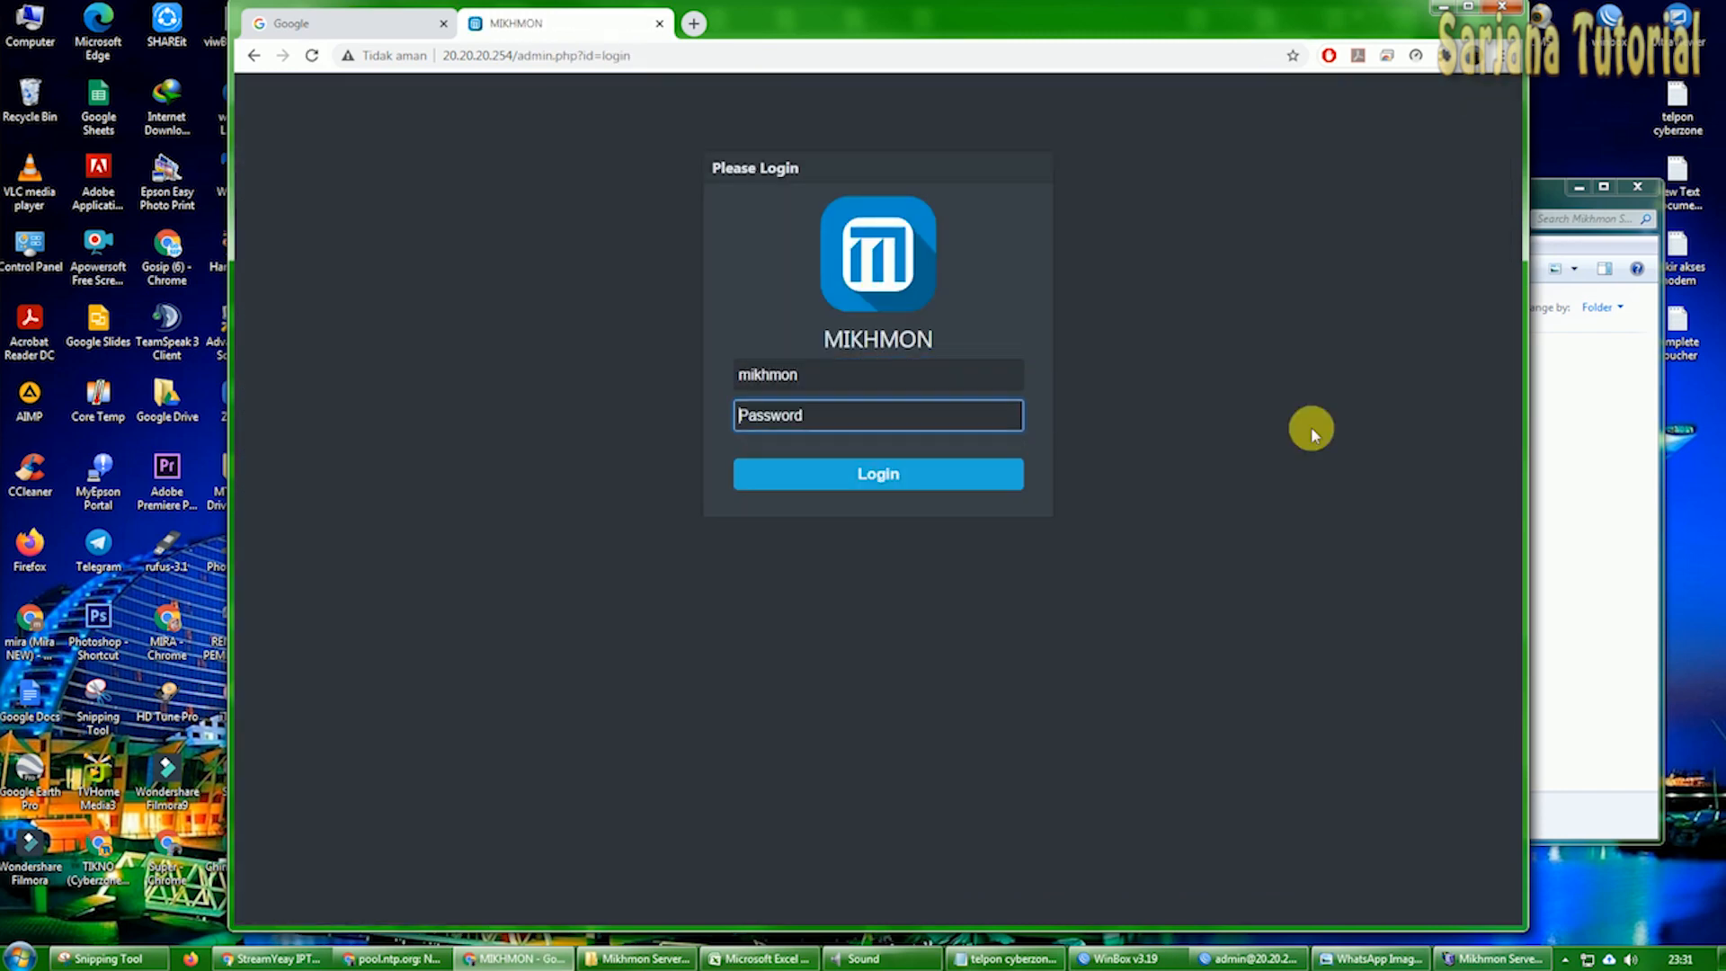
type("1")
left_click(926, 473)
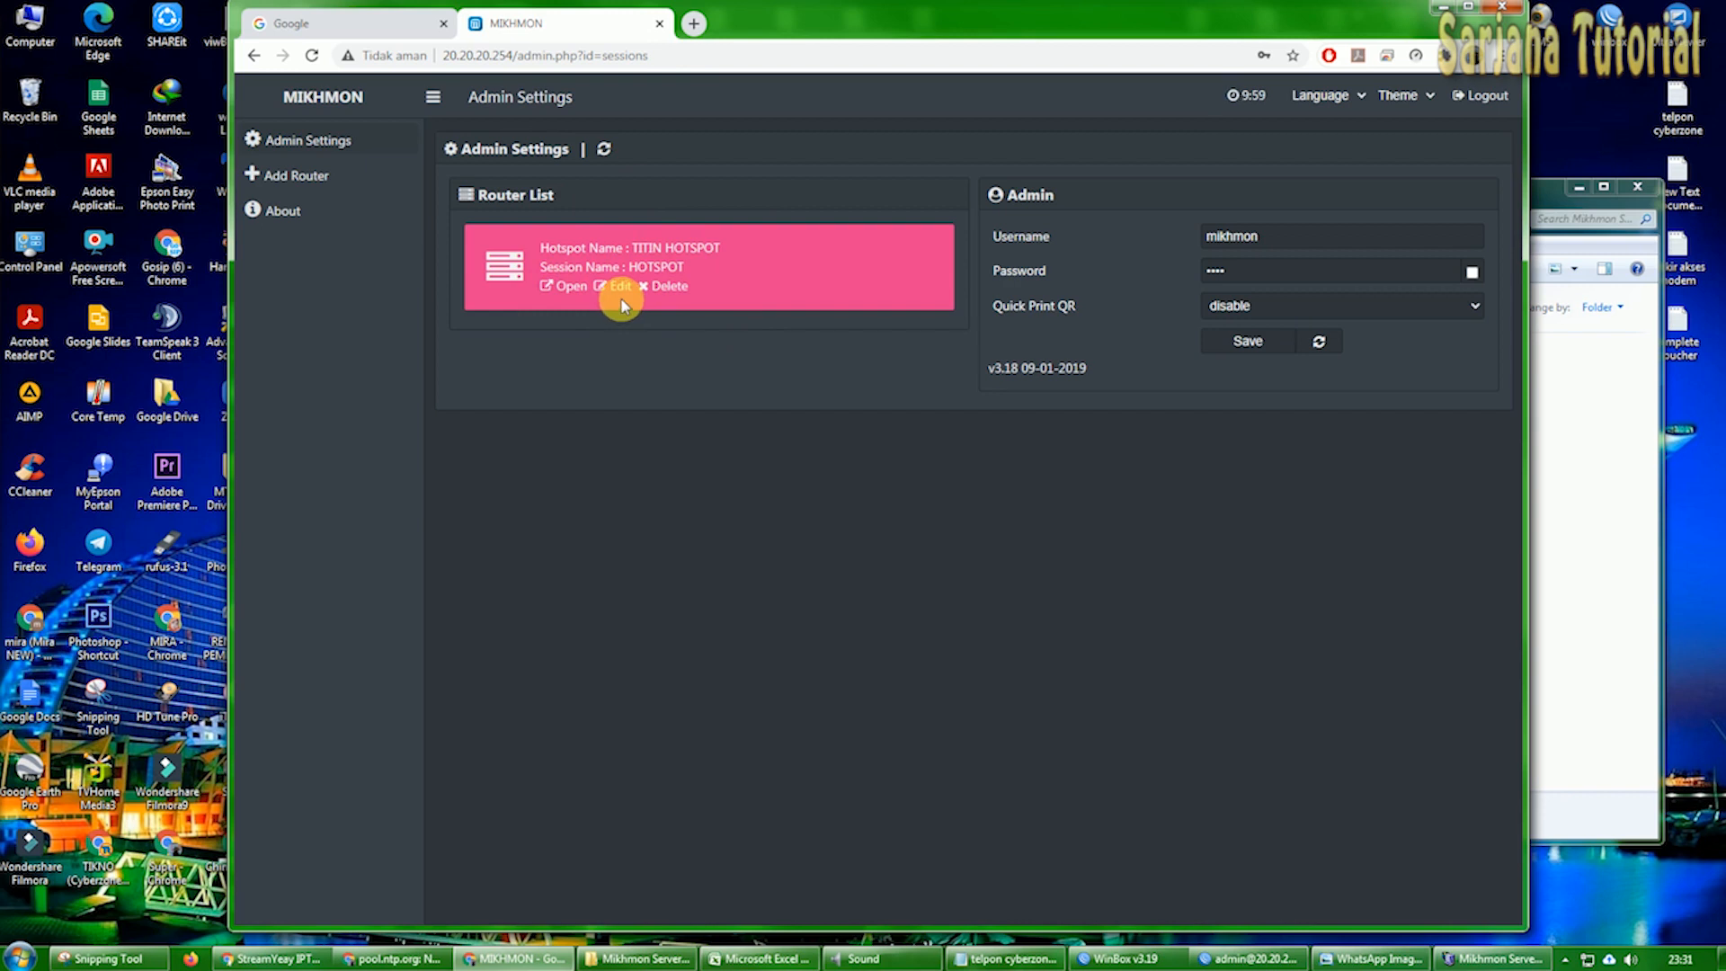
Open the TITIN HOTSPOT dashboard and expand Hotspot > User Profile.
left_click(565, 287)
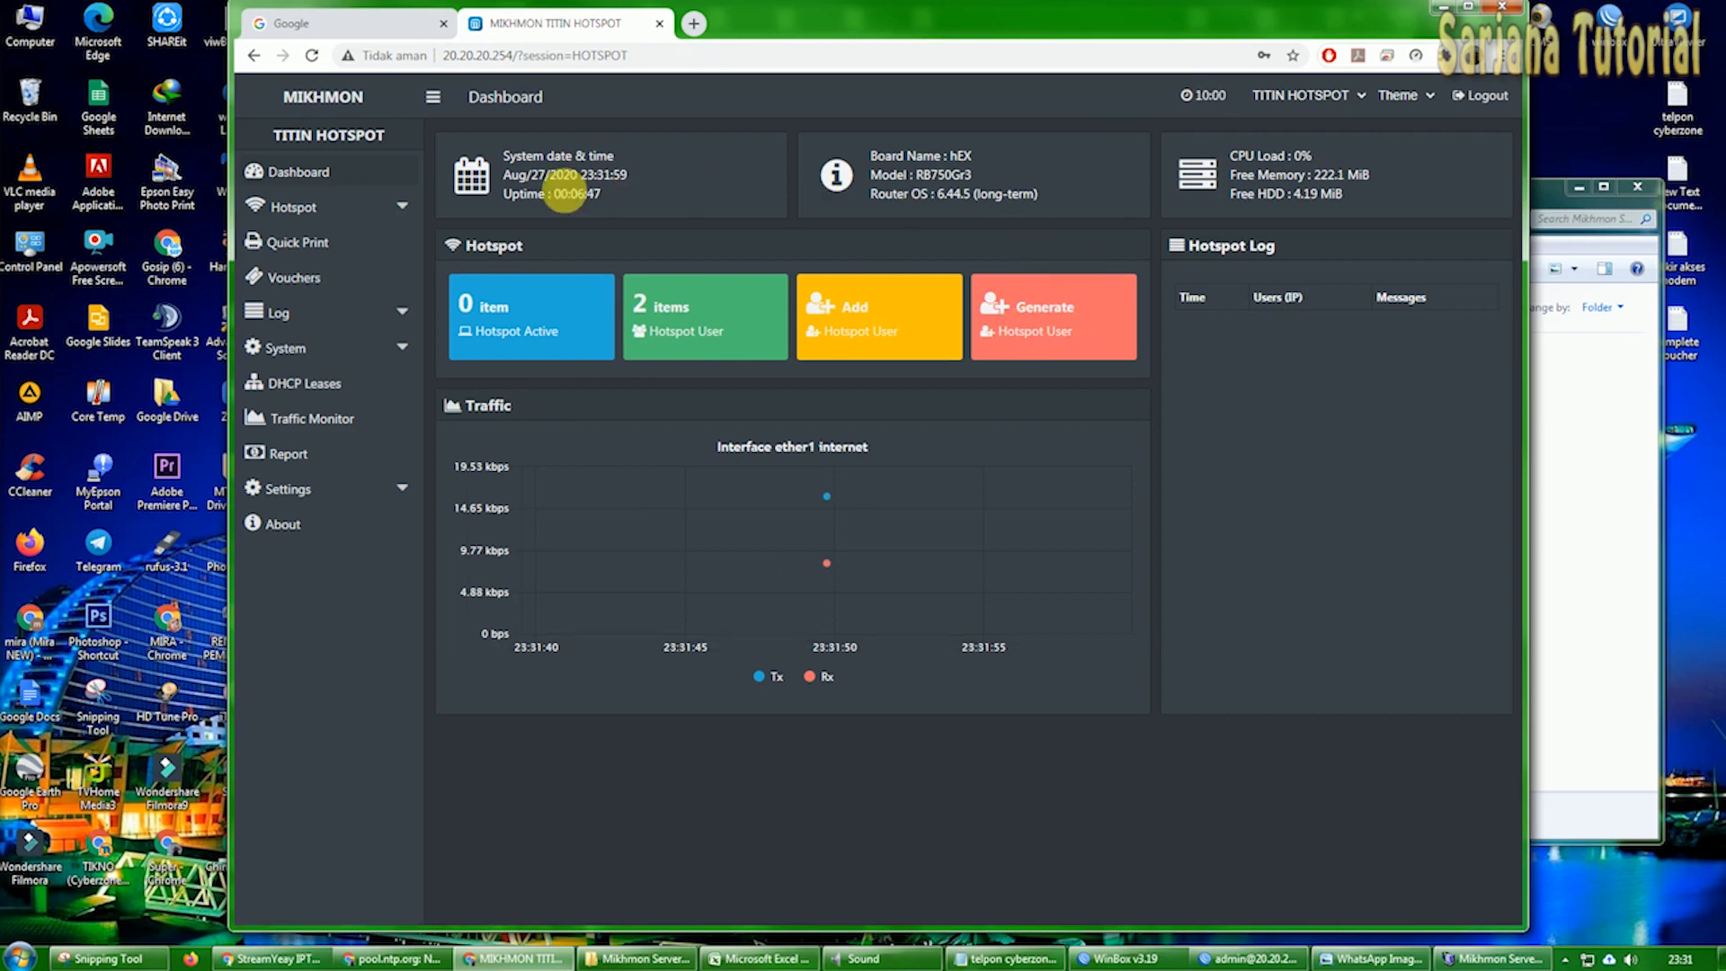
left_click(400, 209)
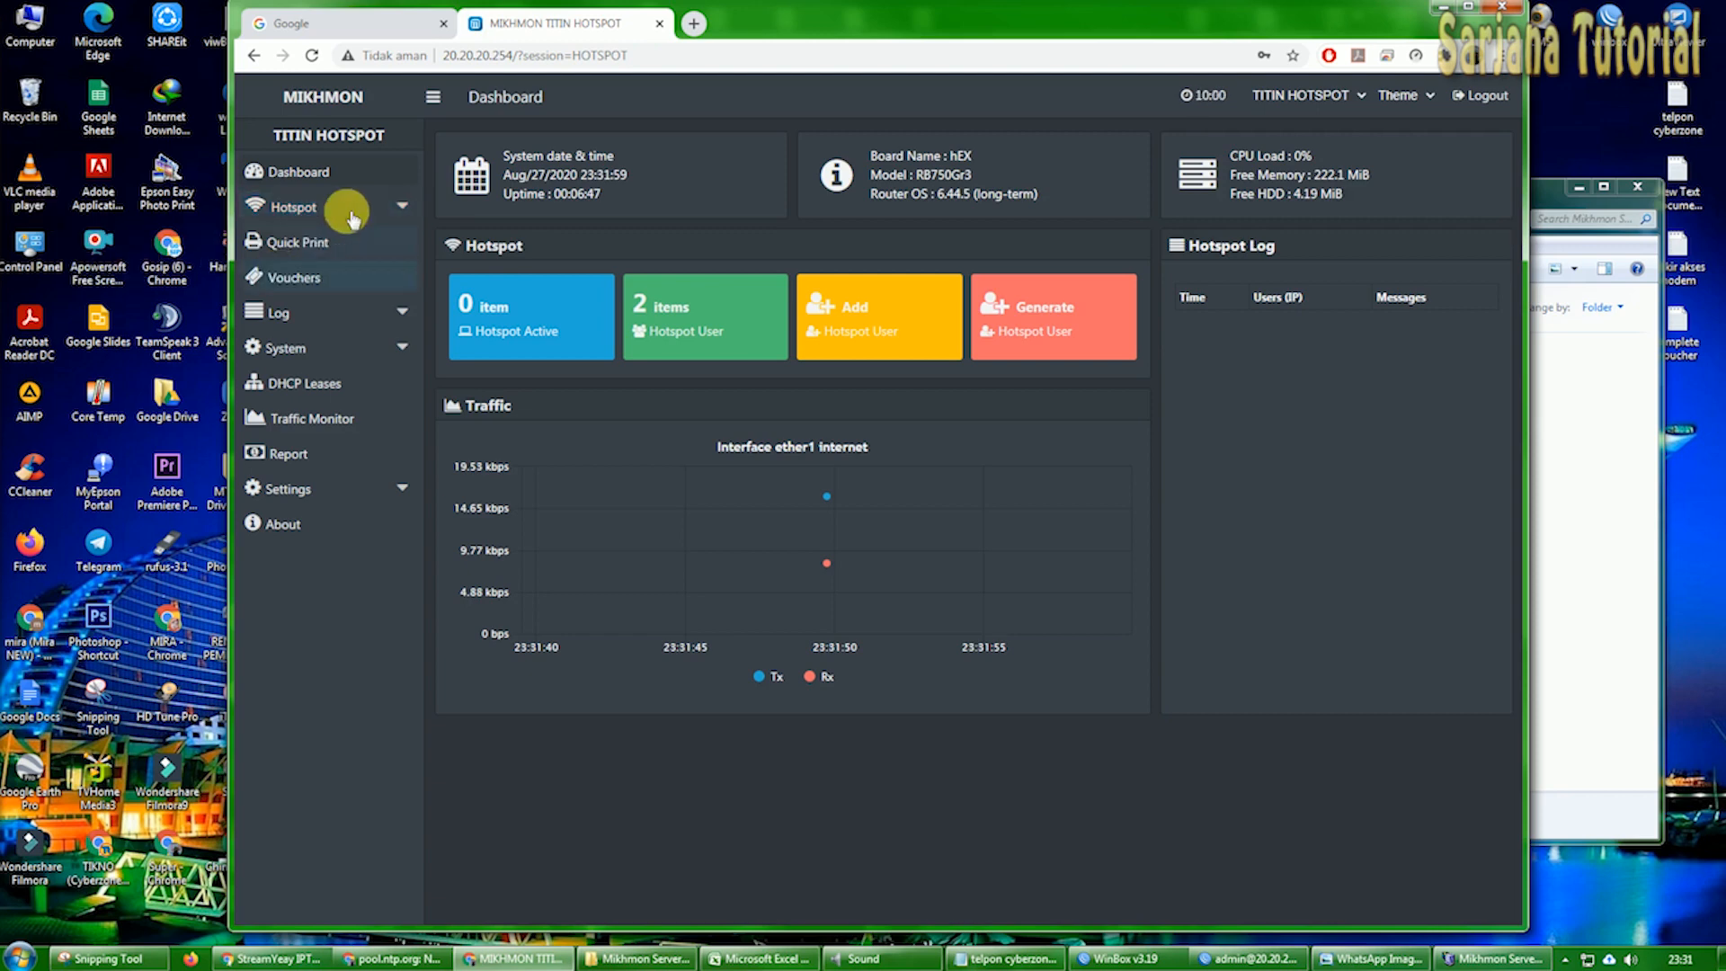
left_click(355, 212)
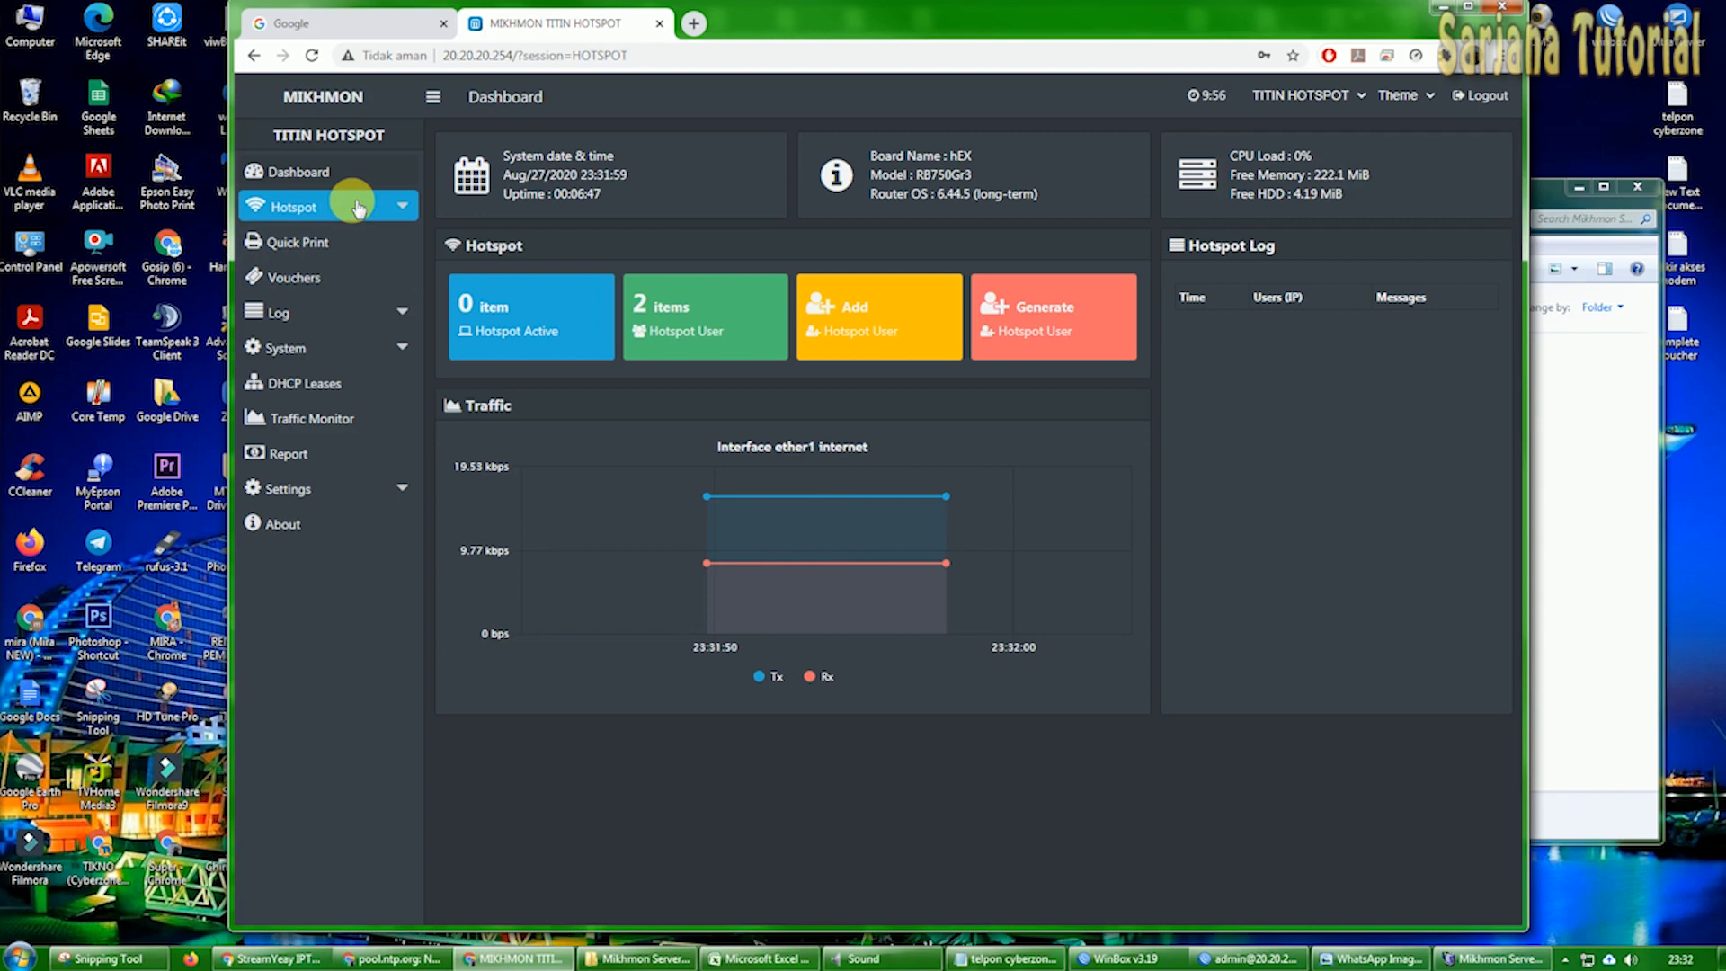
left_click(368, 212)
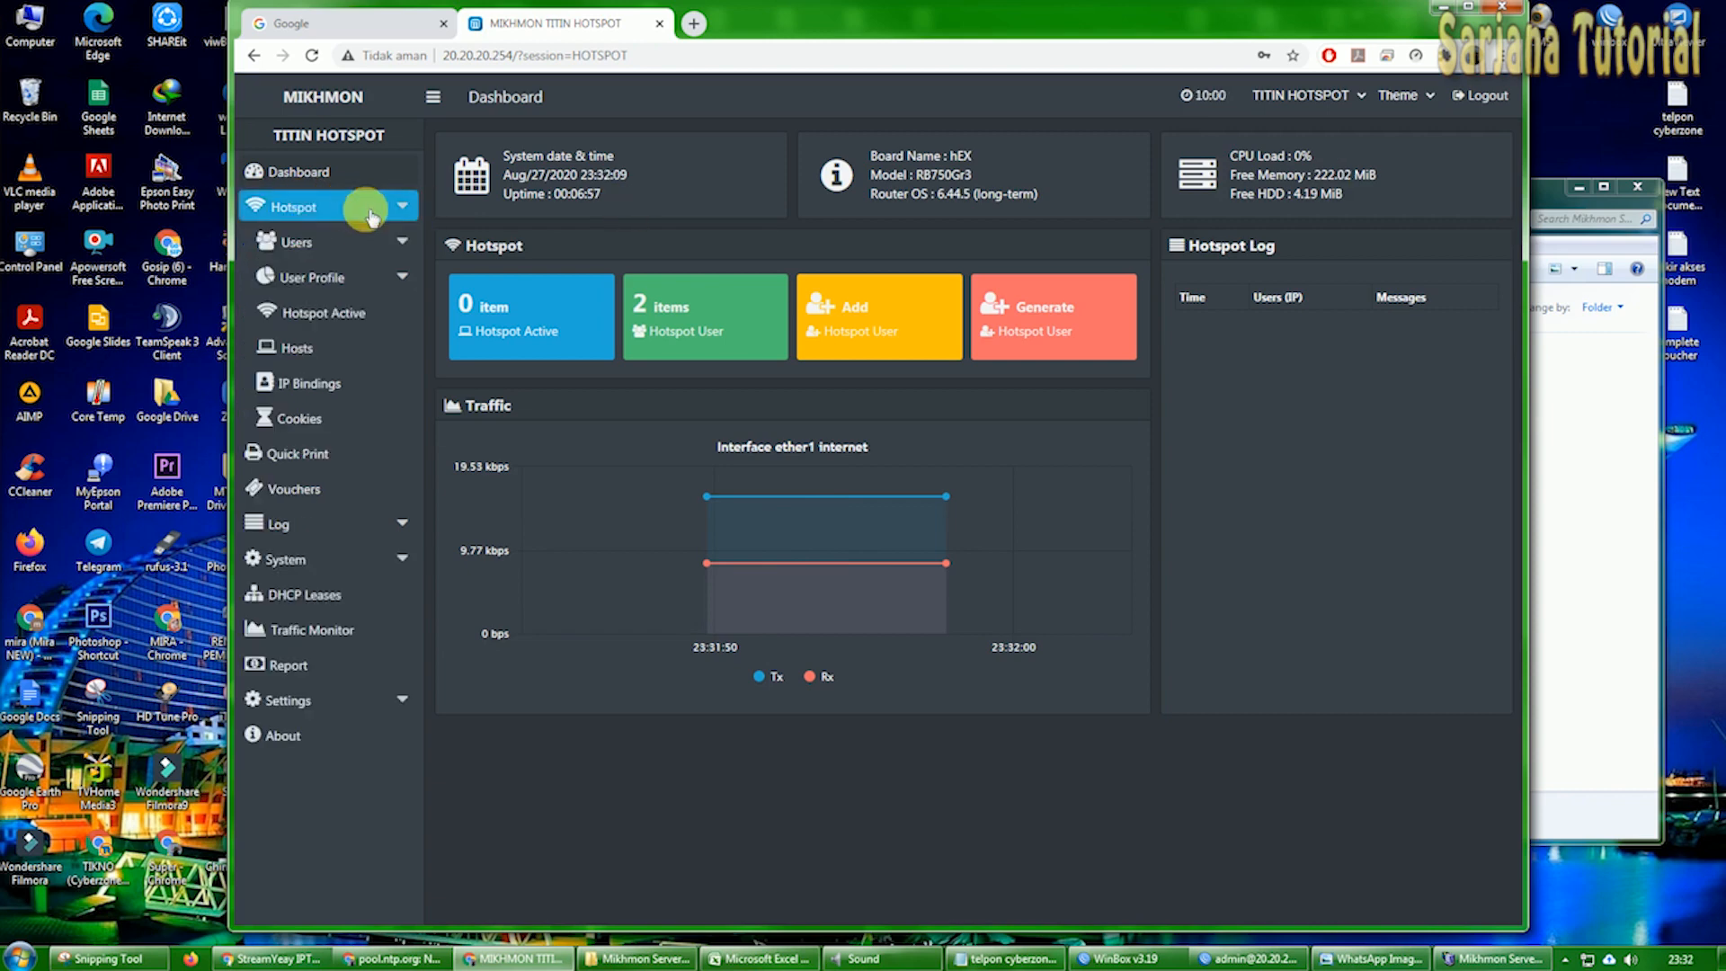
left_click(380, 283)
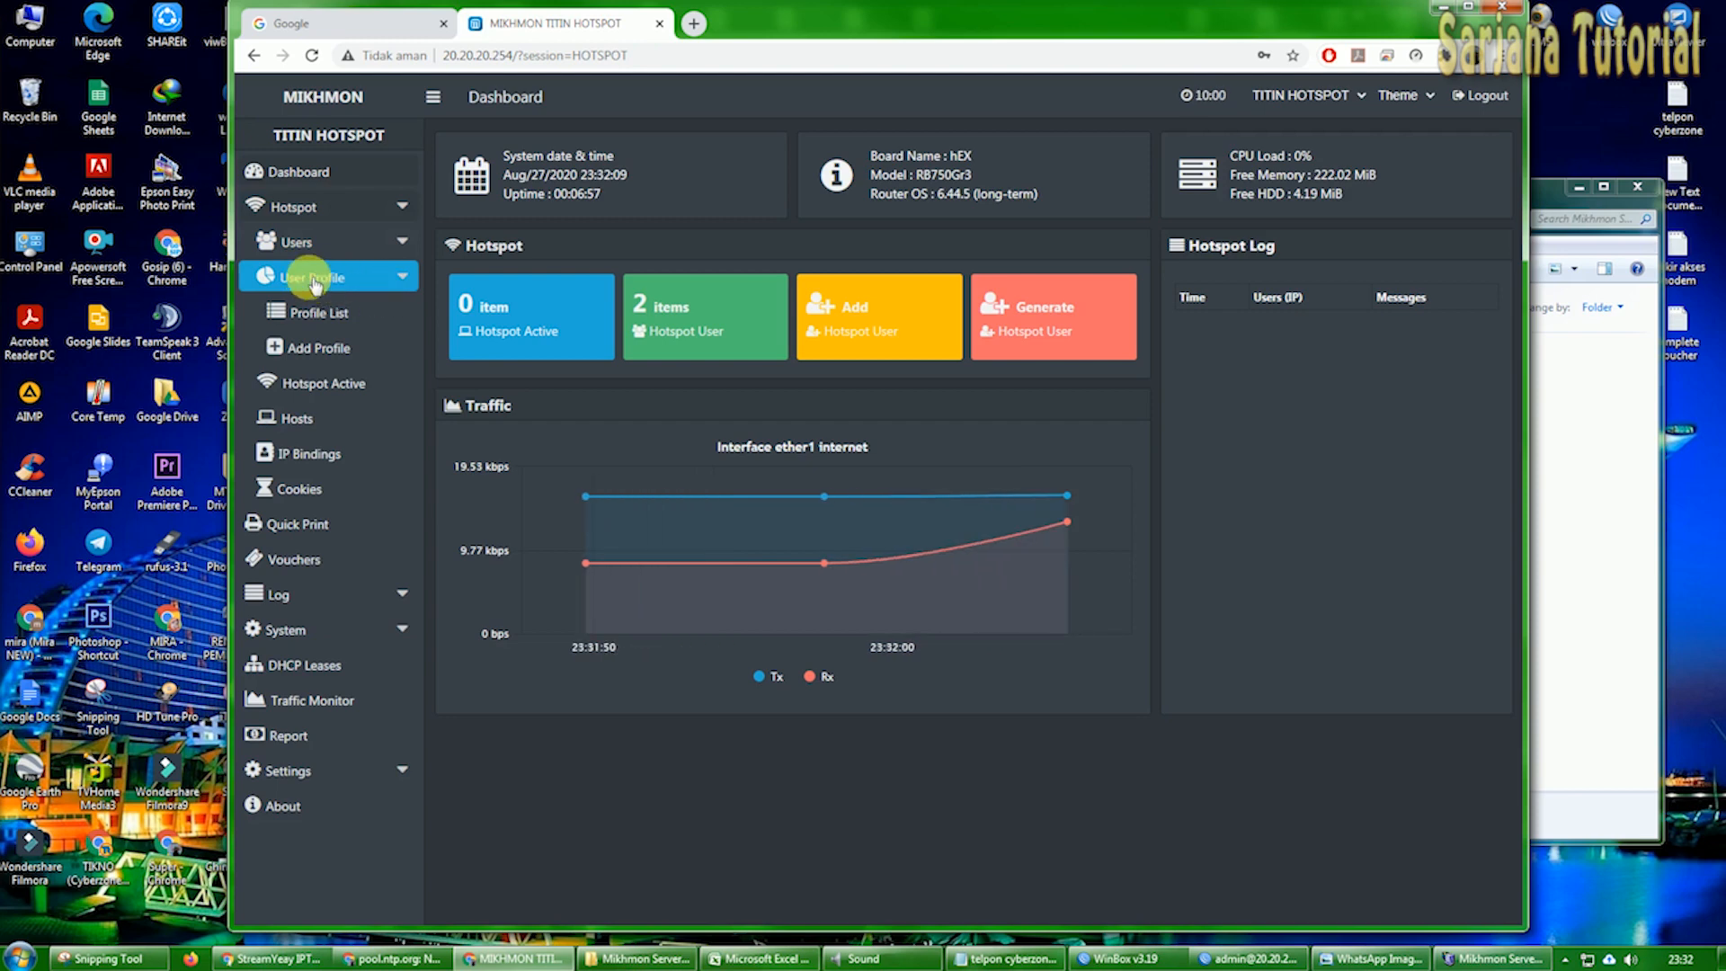
Start a new user profile named Harian with the address pool left at none.
left_click(323, 352)
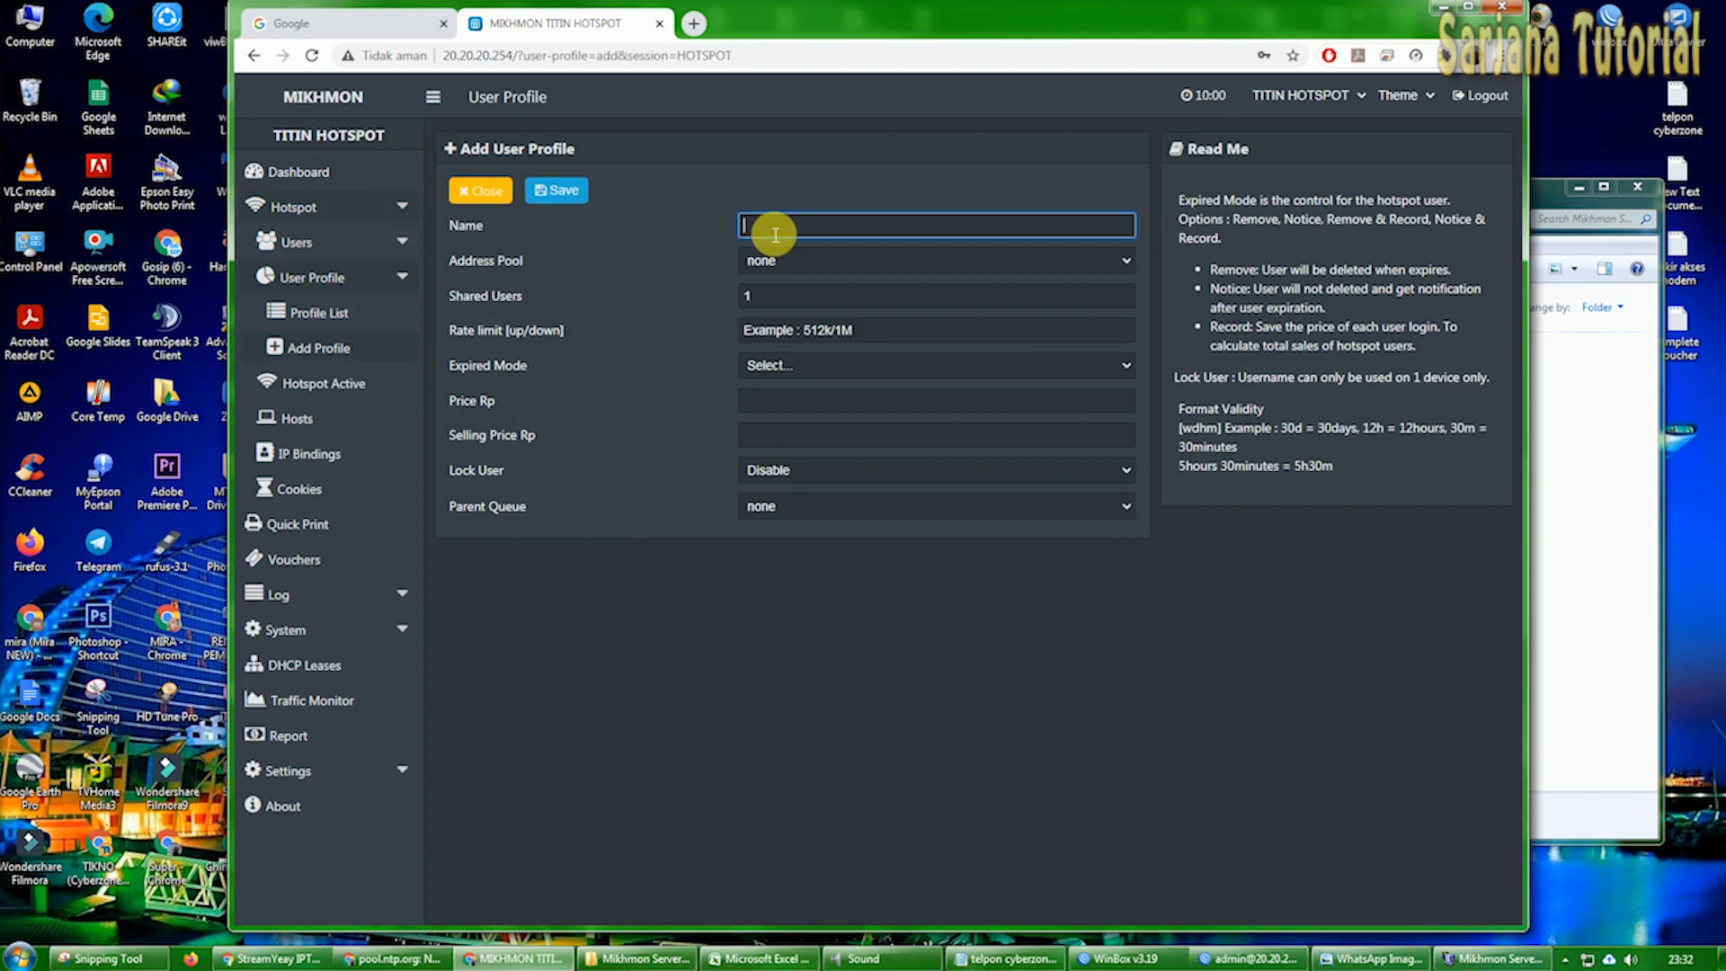
left_click(775, 234)
left_click(803, 208)
left_click(791, 227)
type("Harian")
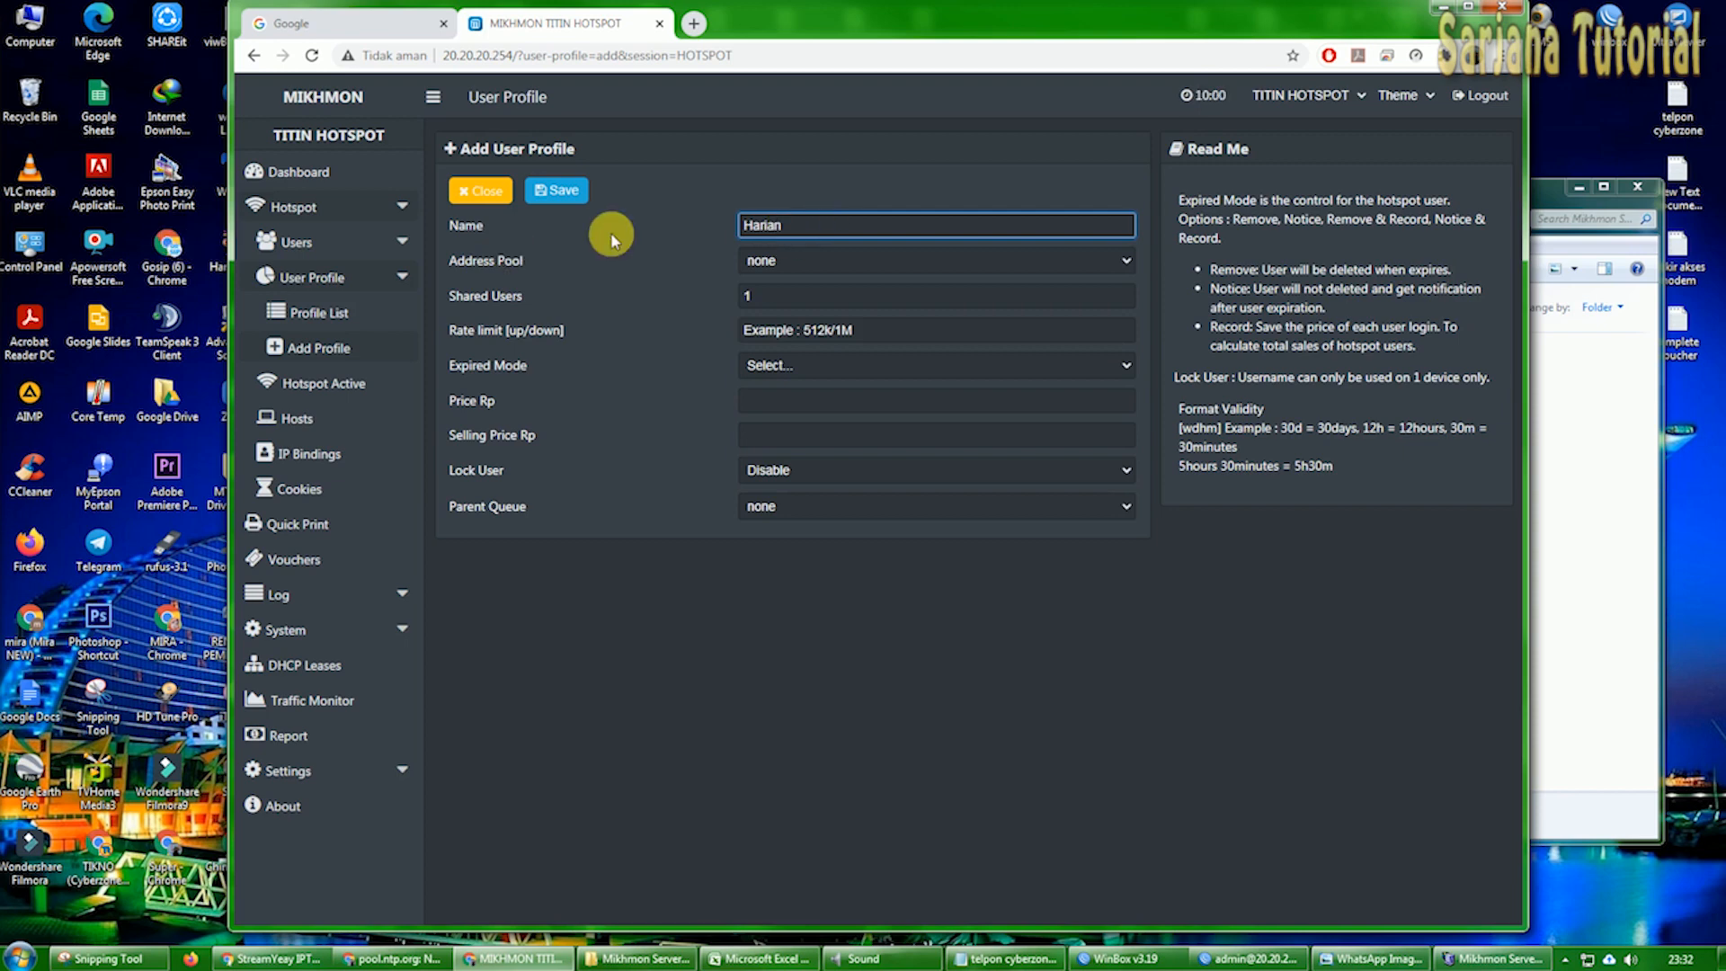
left_click(817, 260)
left_click(817, 261)
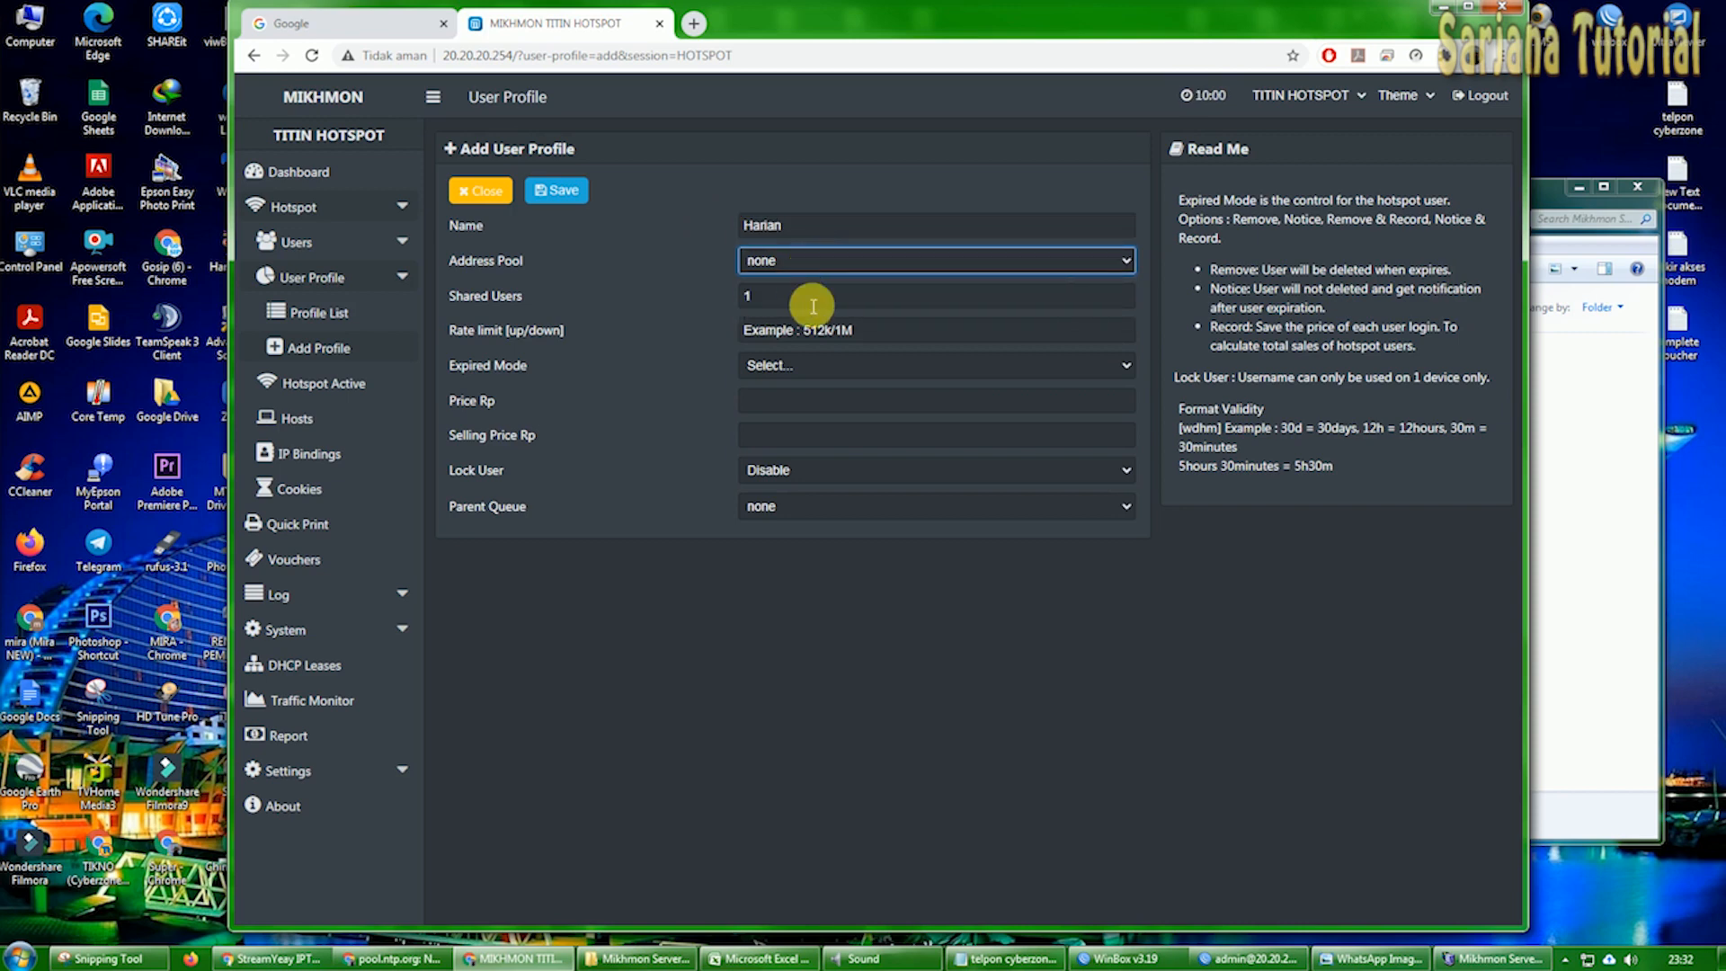
left_click(809, 261)
left_click(770, 260)
left_click(783, 305)
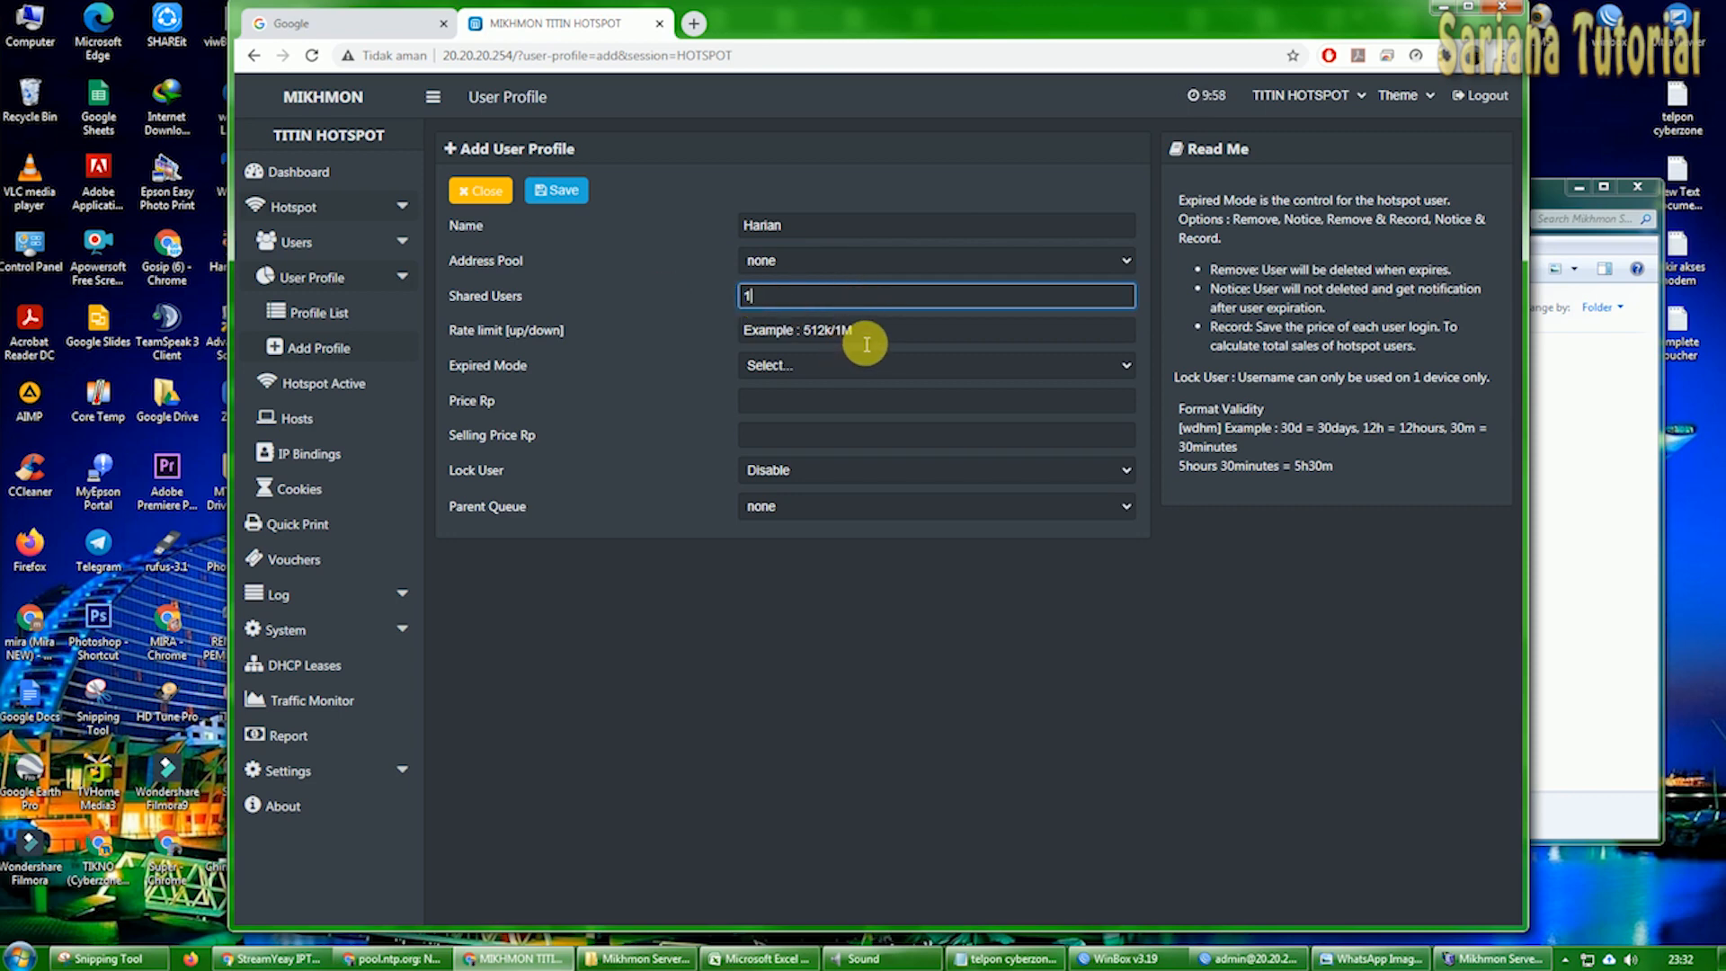
Give it rate limit 512k/1500k, Remove & Record expiry and 24h validity.
left_click(868, 339)
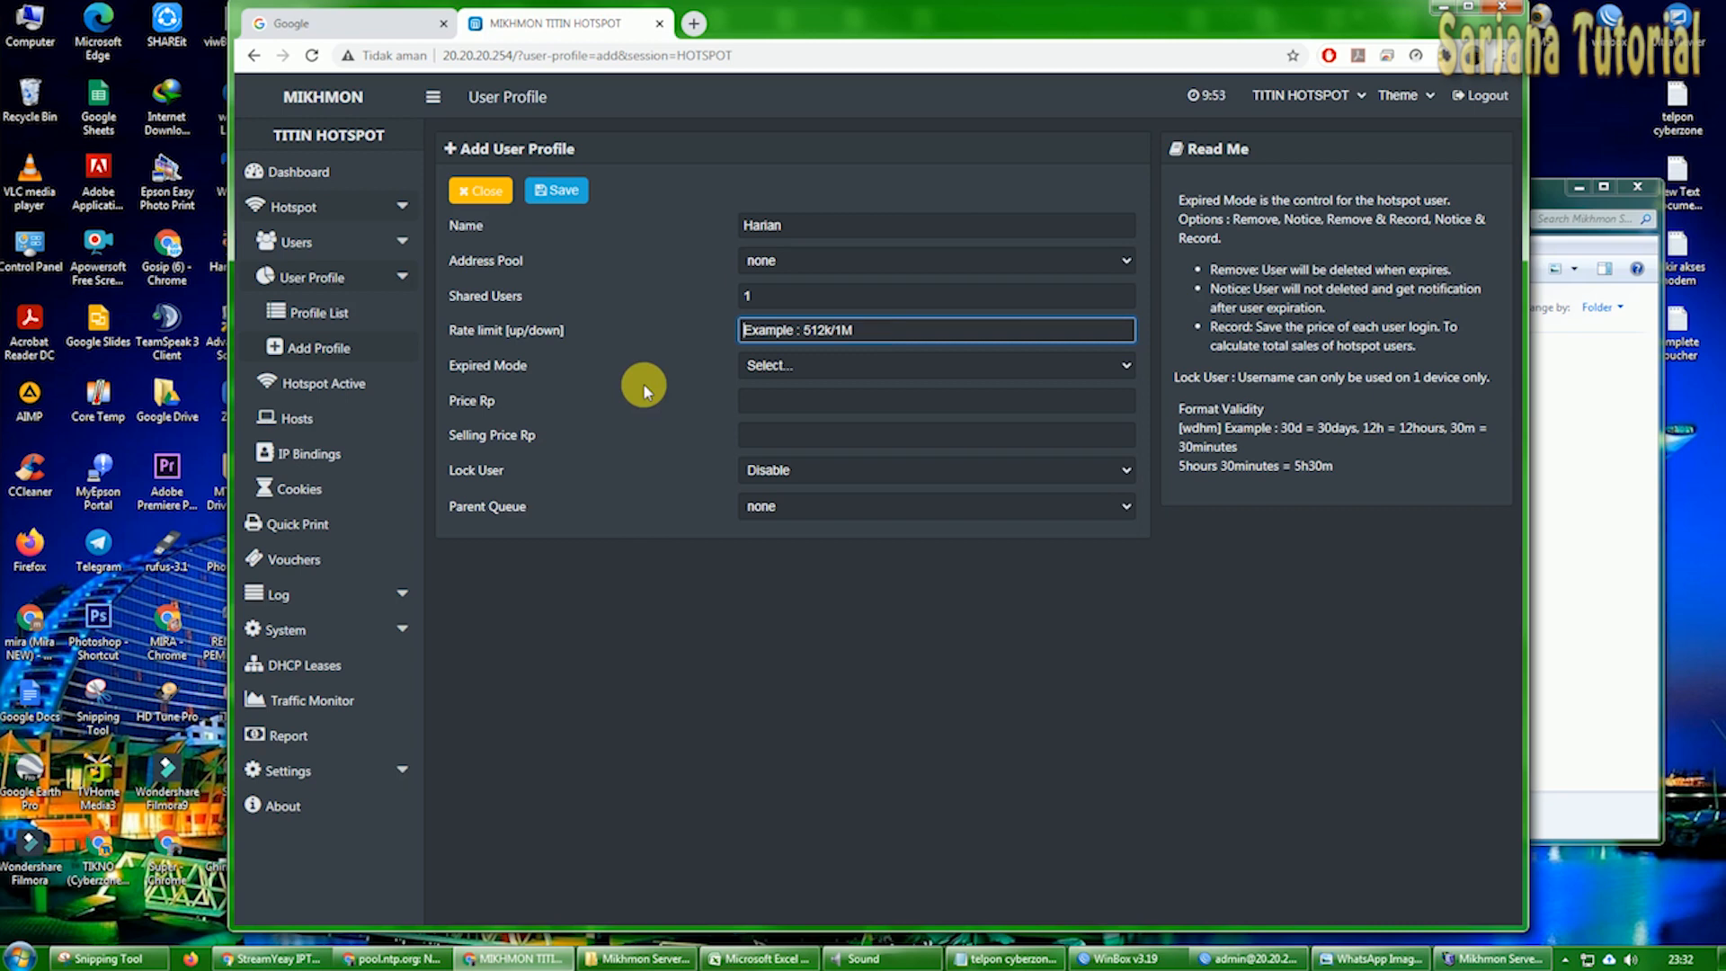
type("512k/1500k")
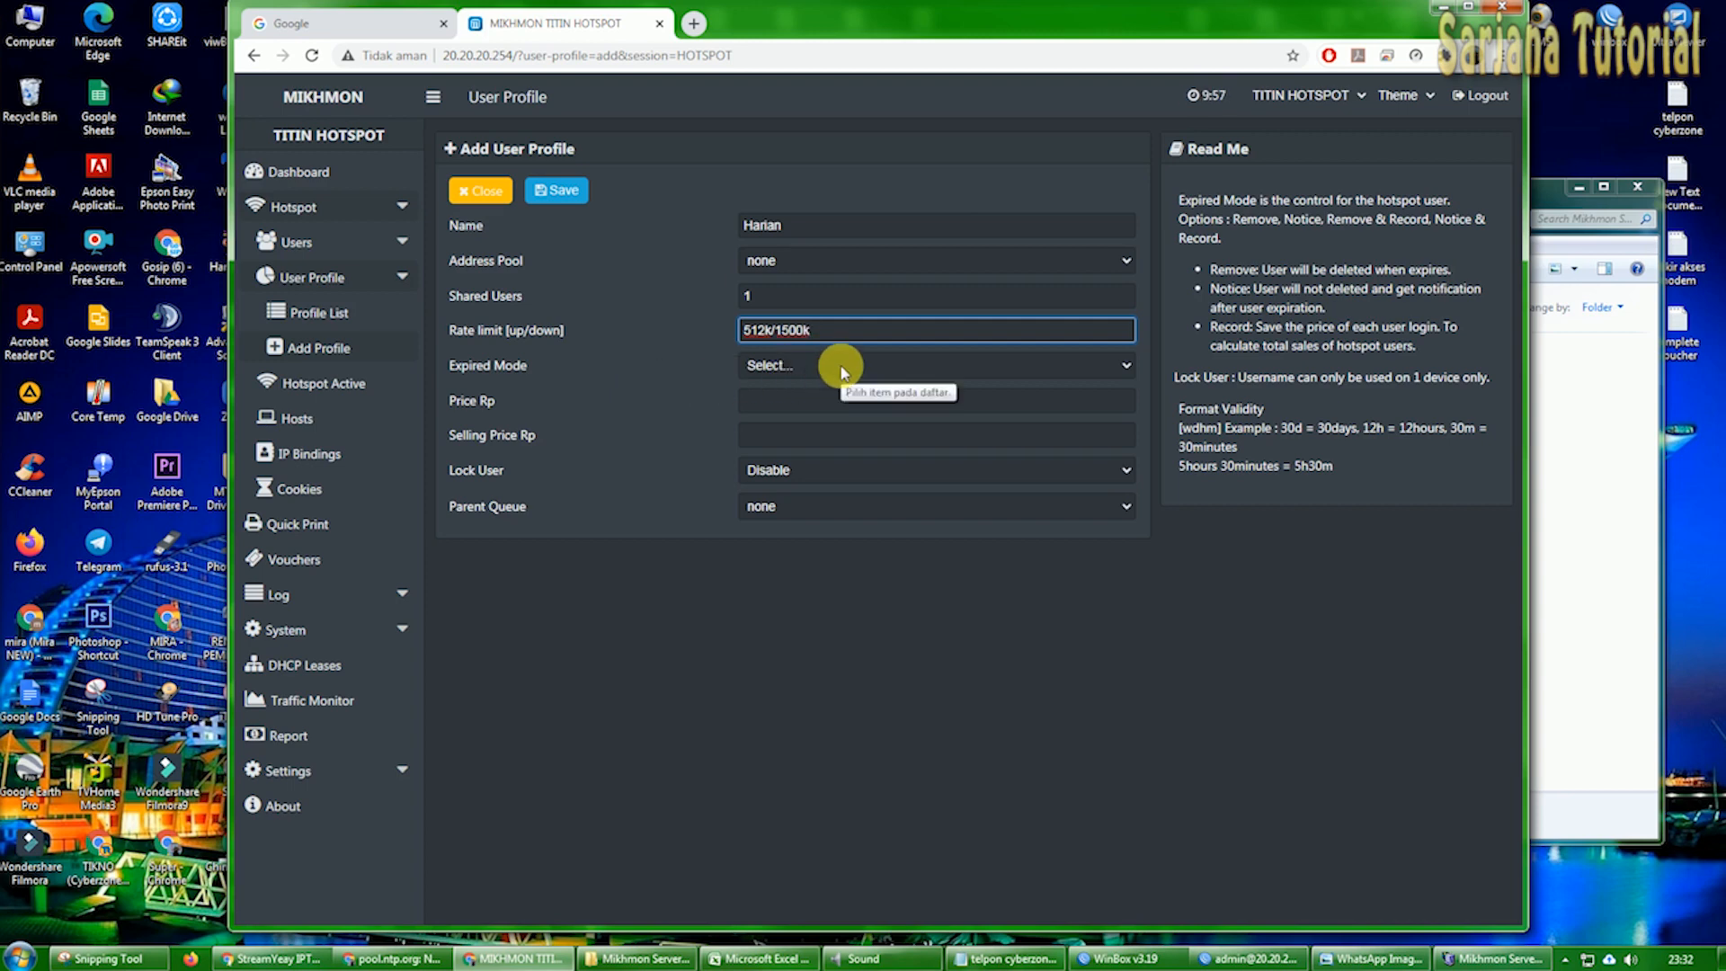
left_click(843, 365)
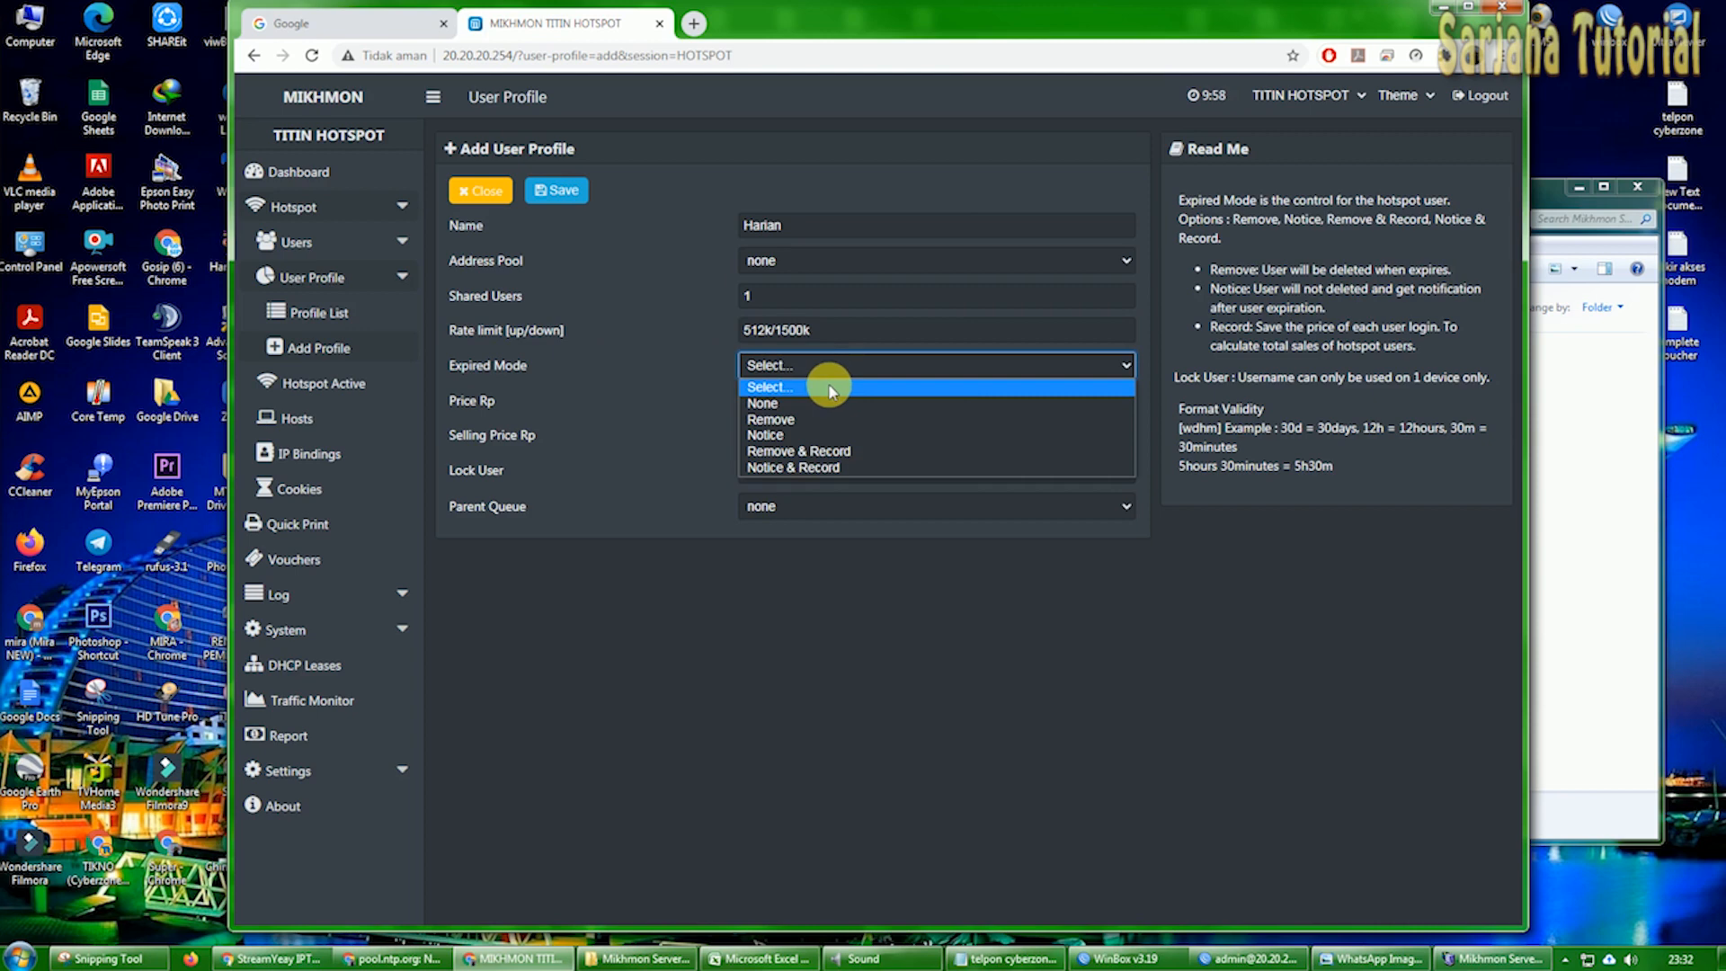
left_click(820, 457)
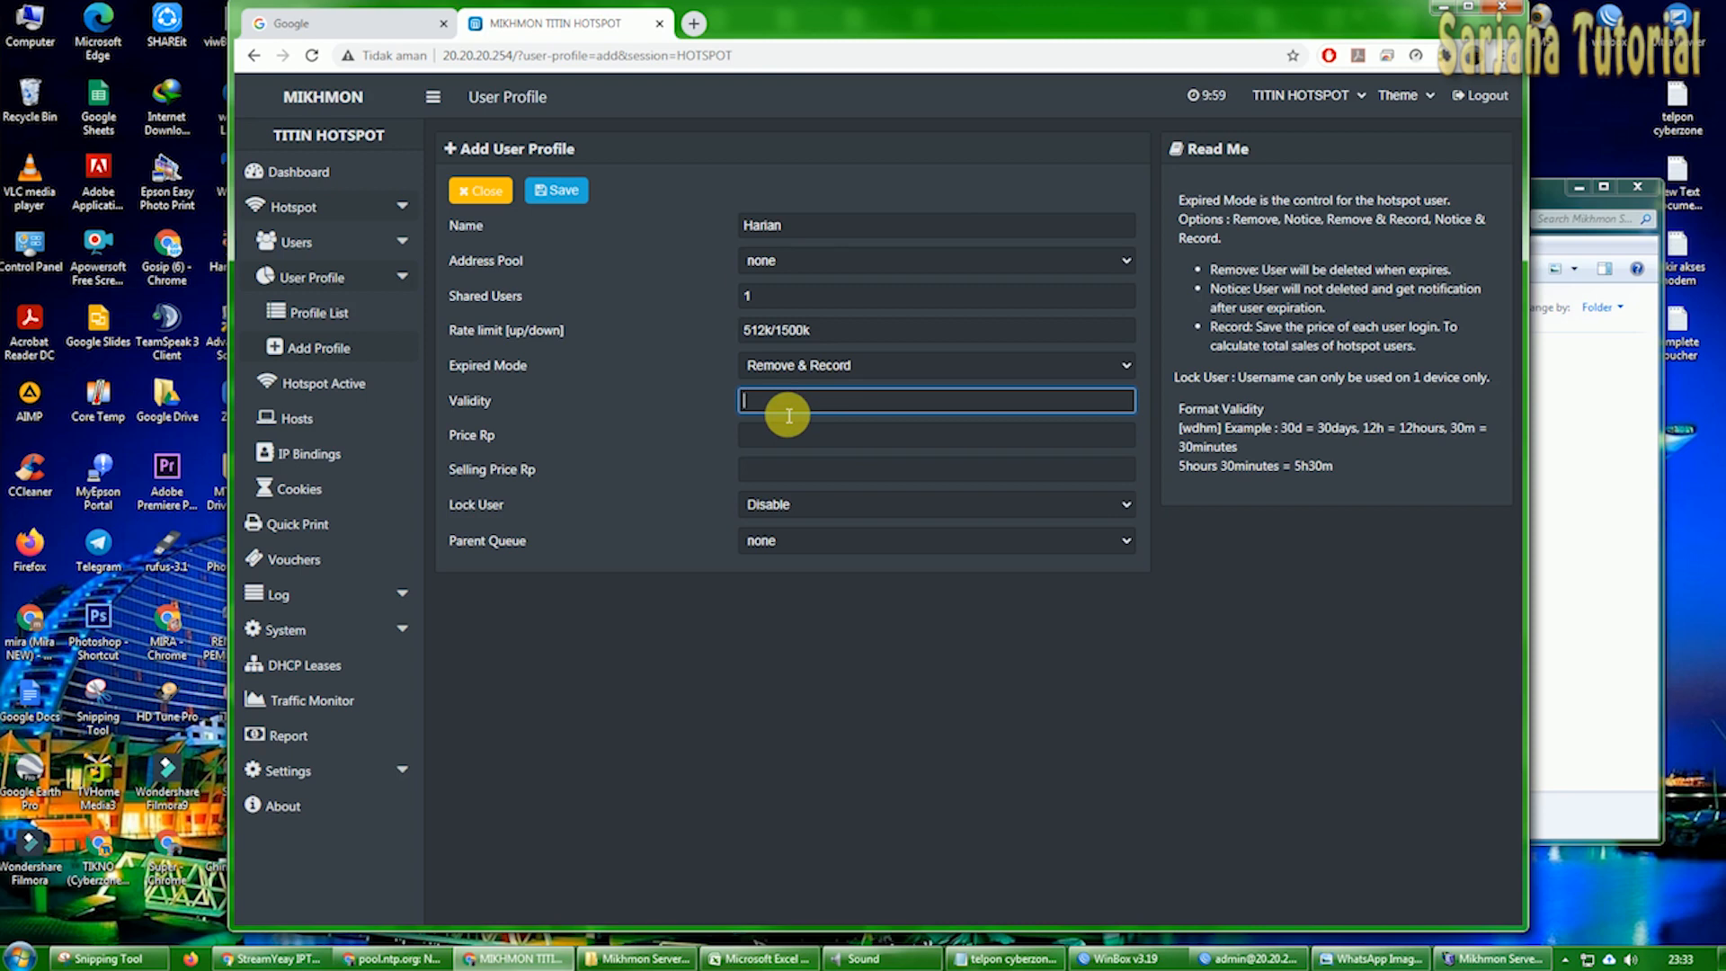
type("24h")
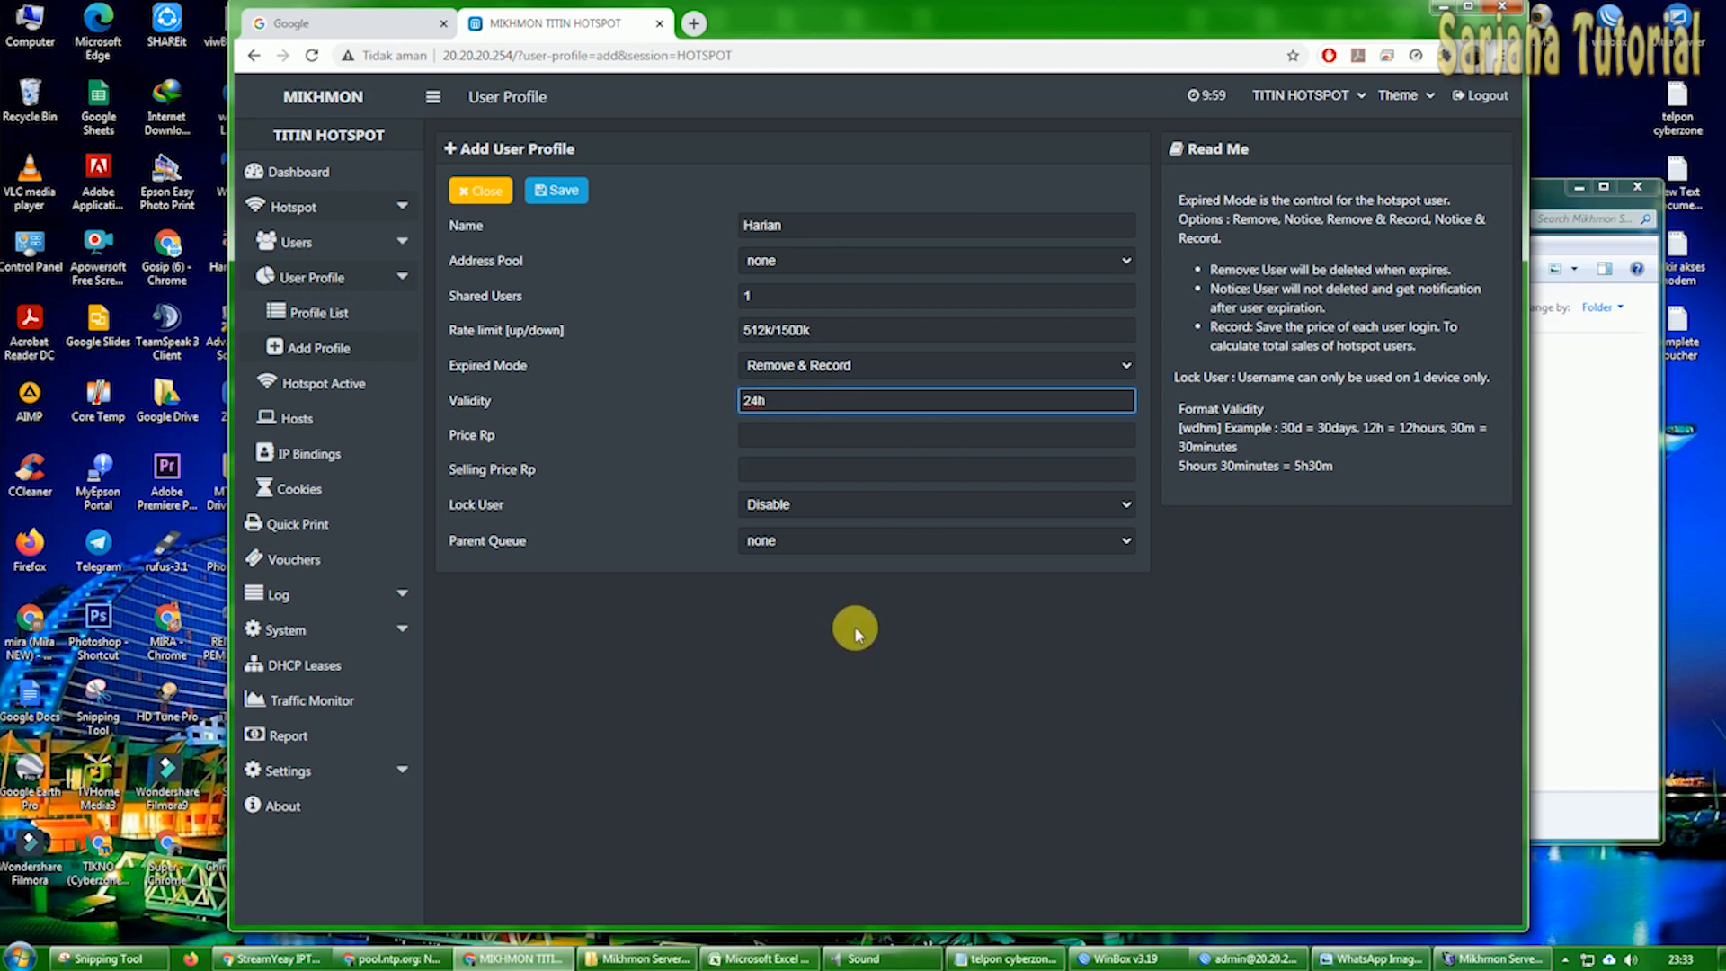
Set price and selling price to 3000, leaving lock user disabled.
left_click(811, 448)
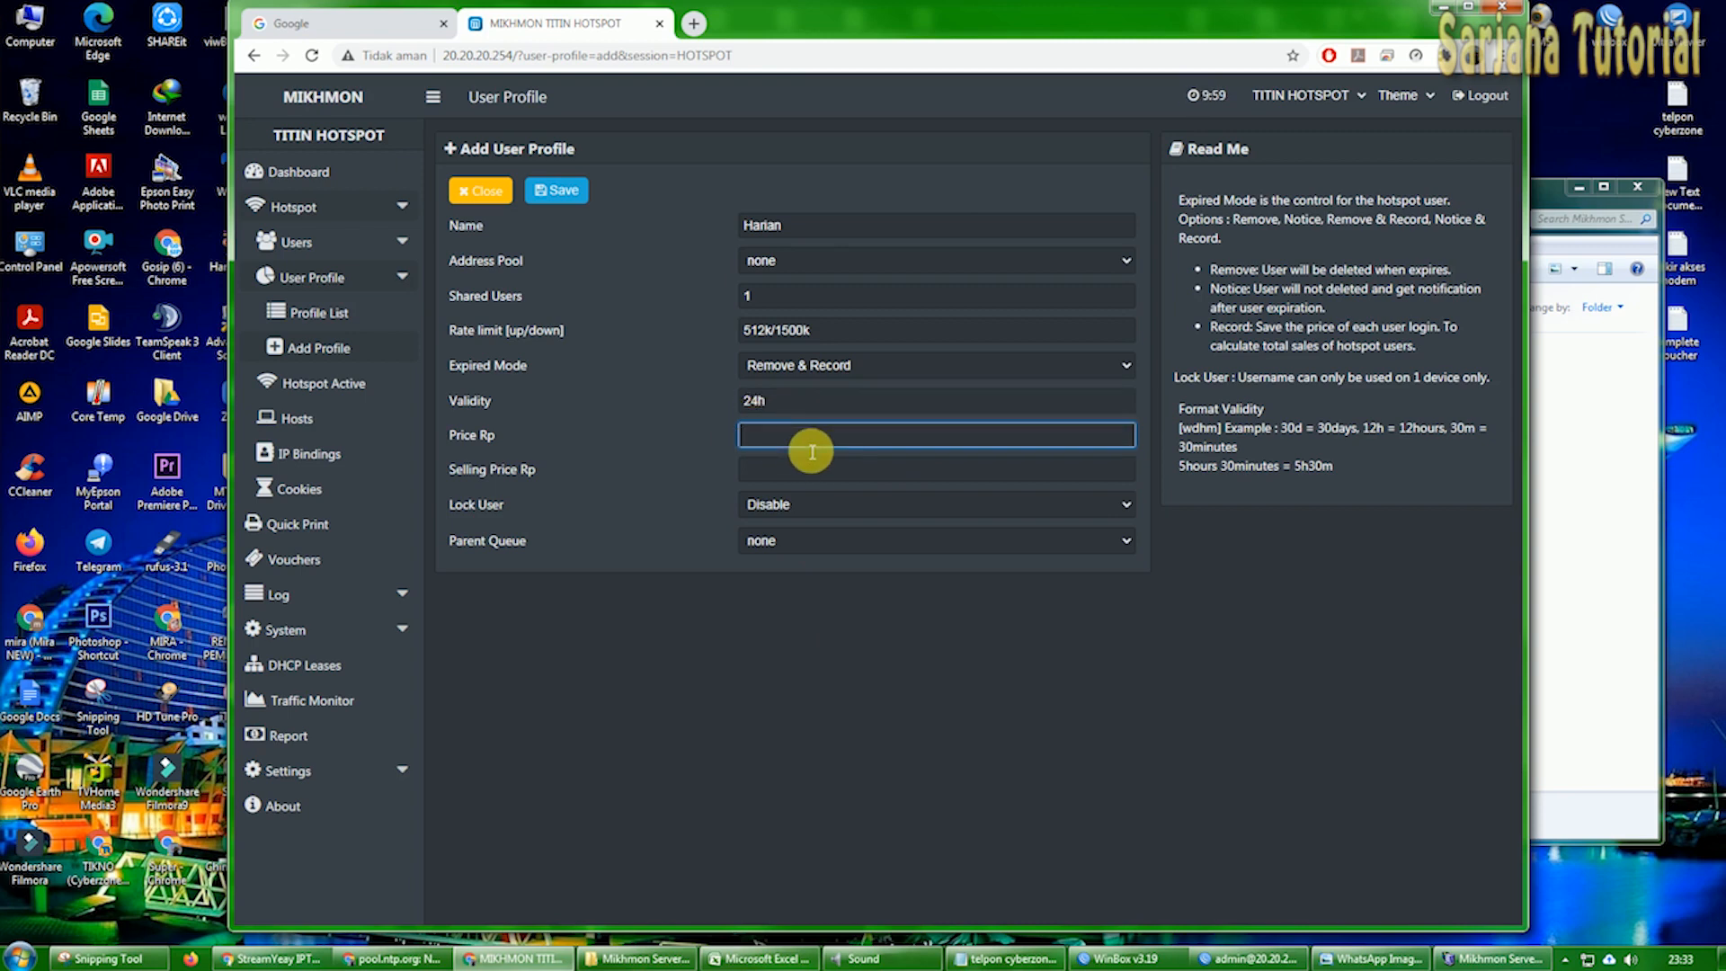
left_click(1, 485)
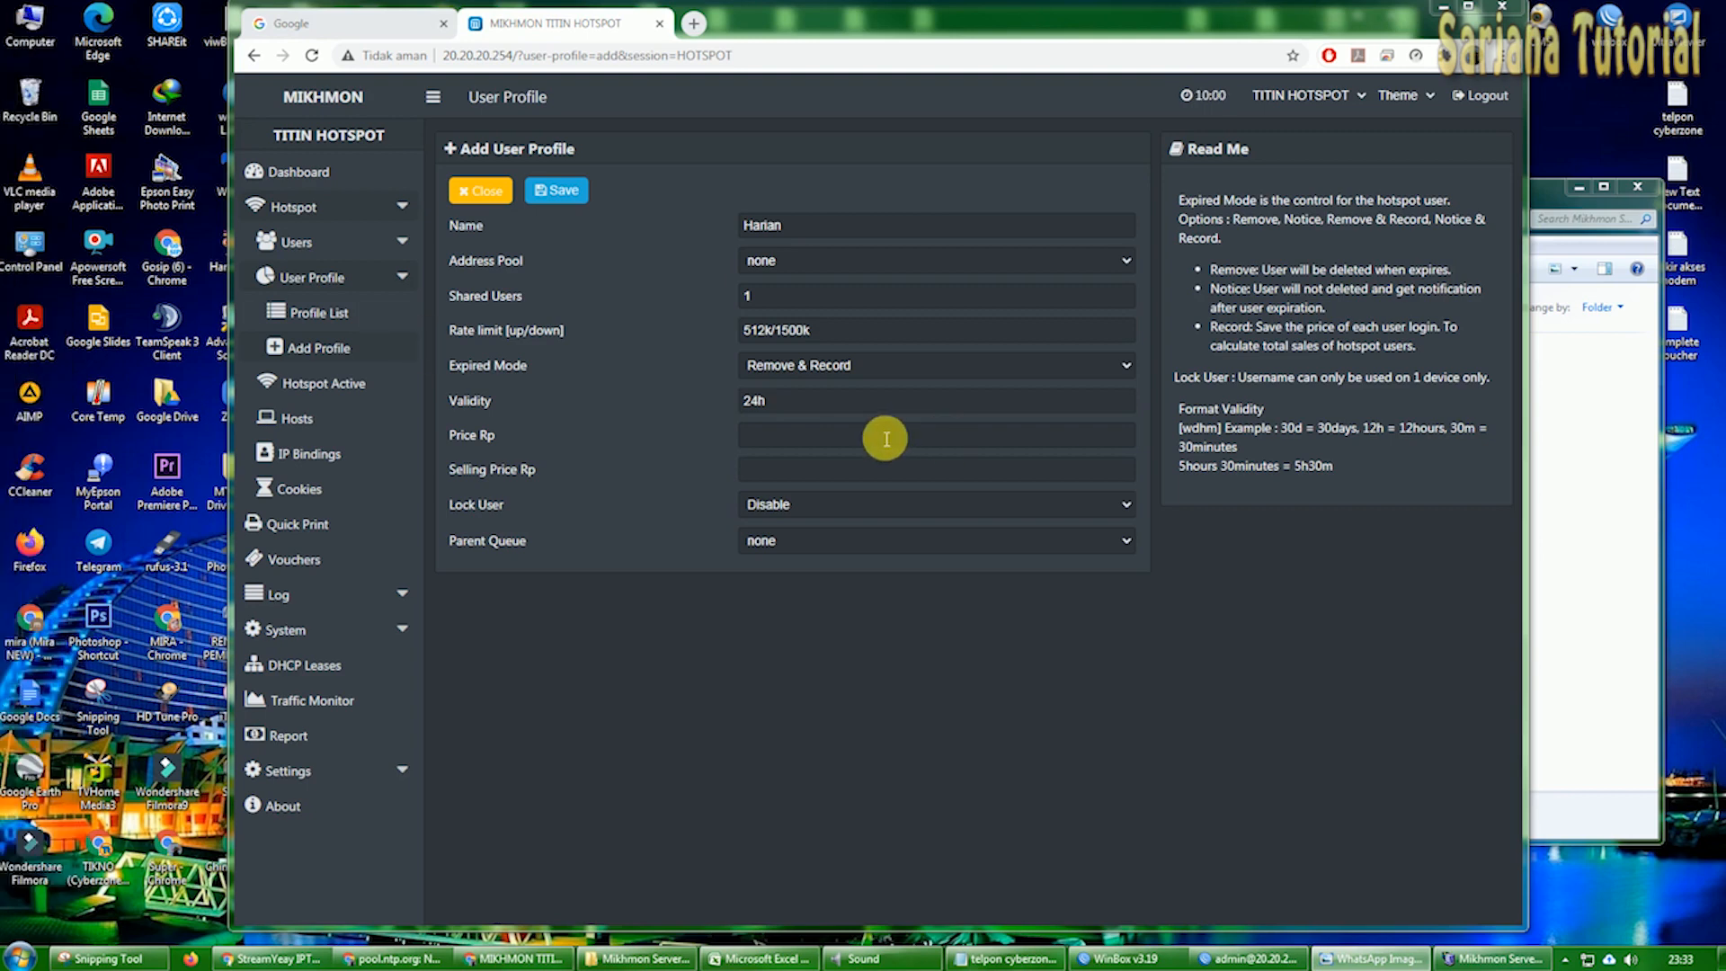
left_click(840, 439)
type("30000")
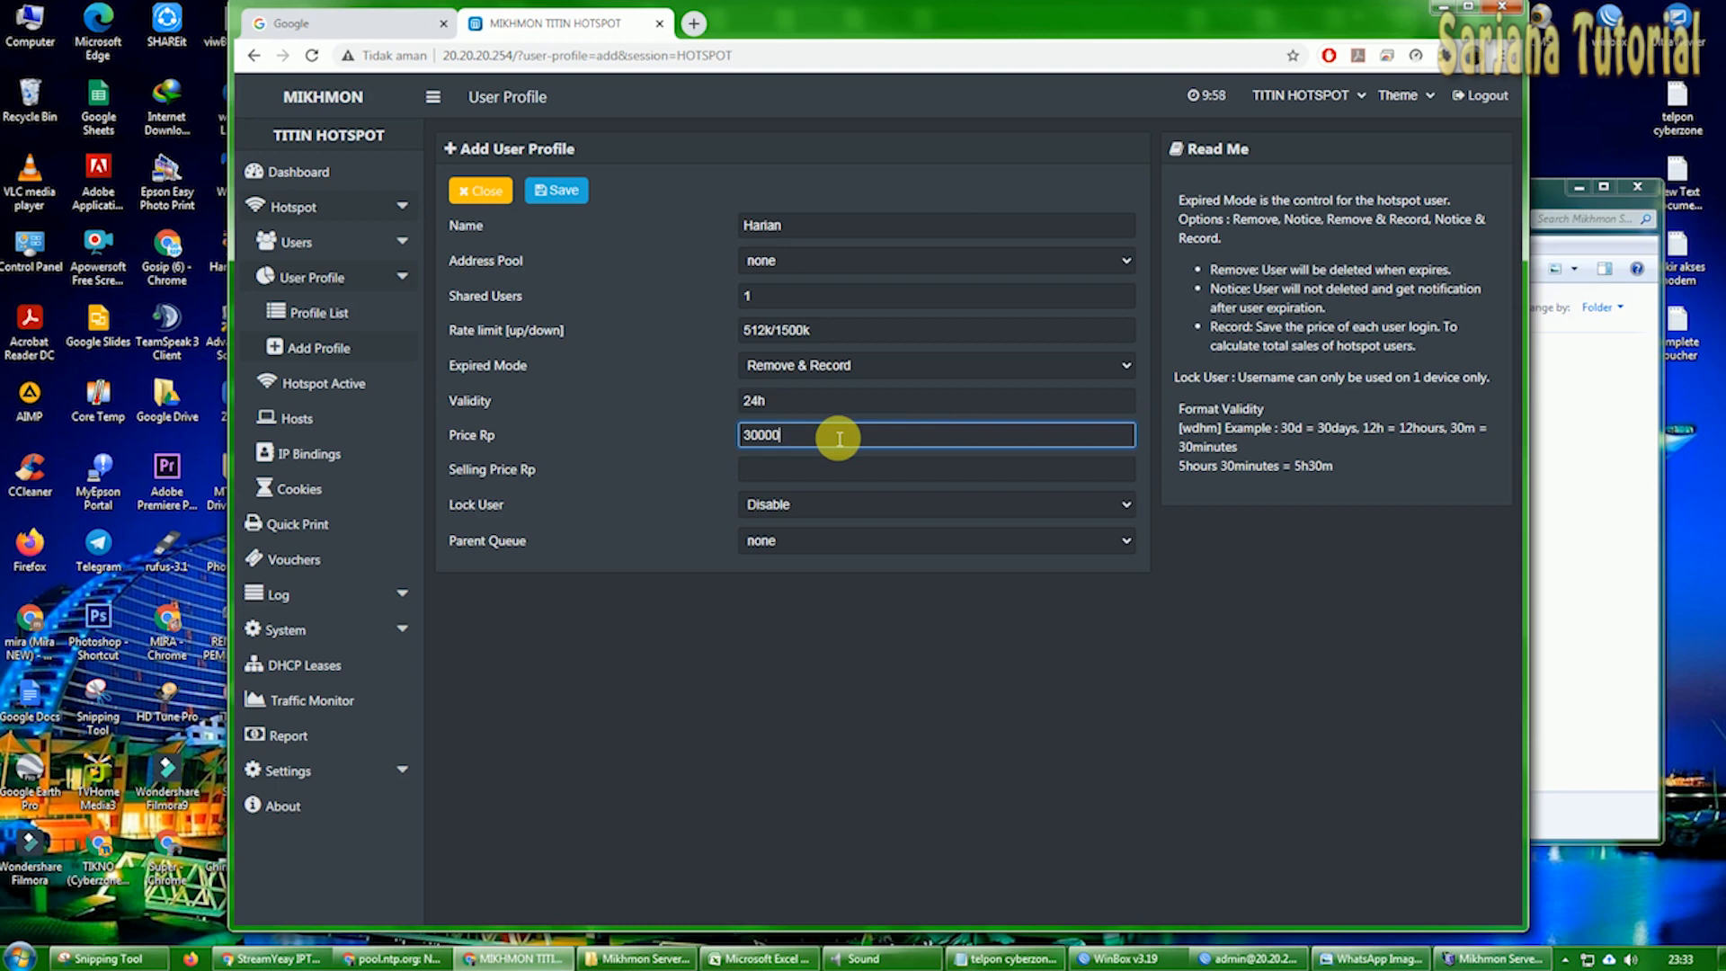
key("BackSpace")
left_click(820, 470)
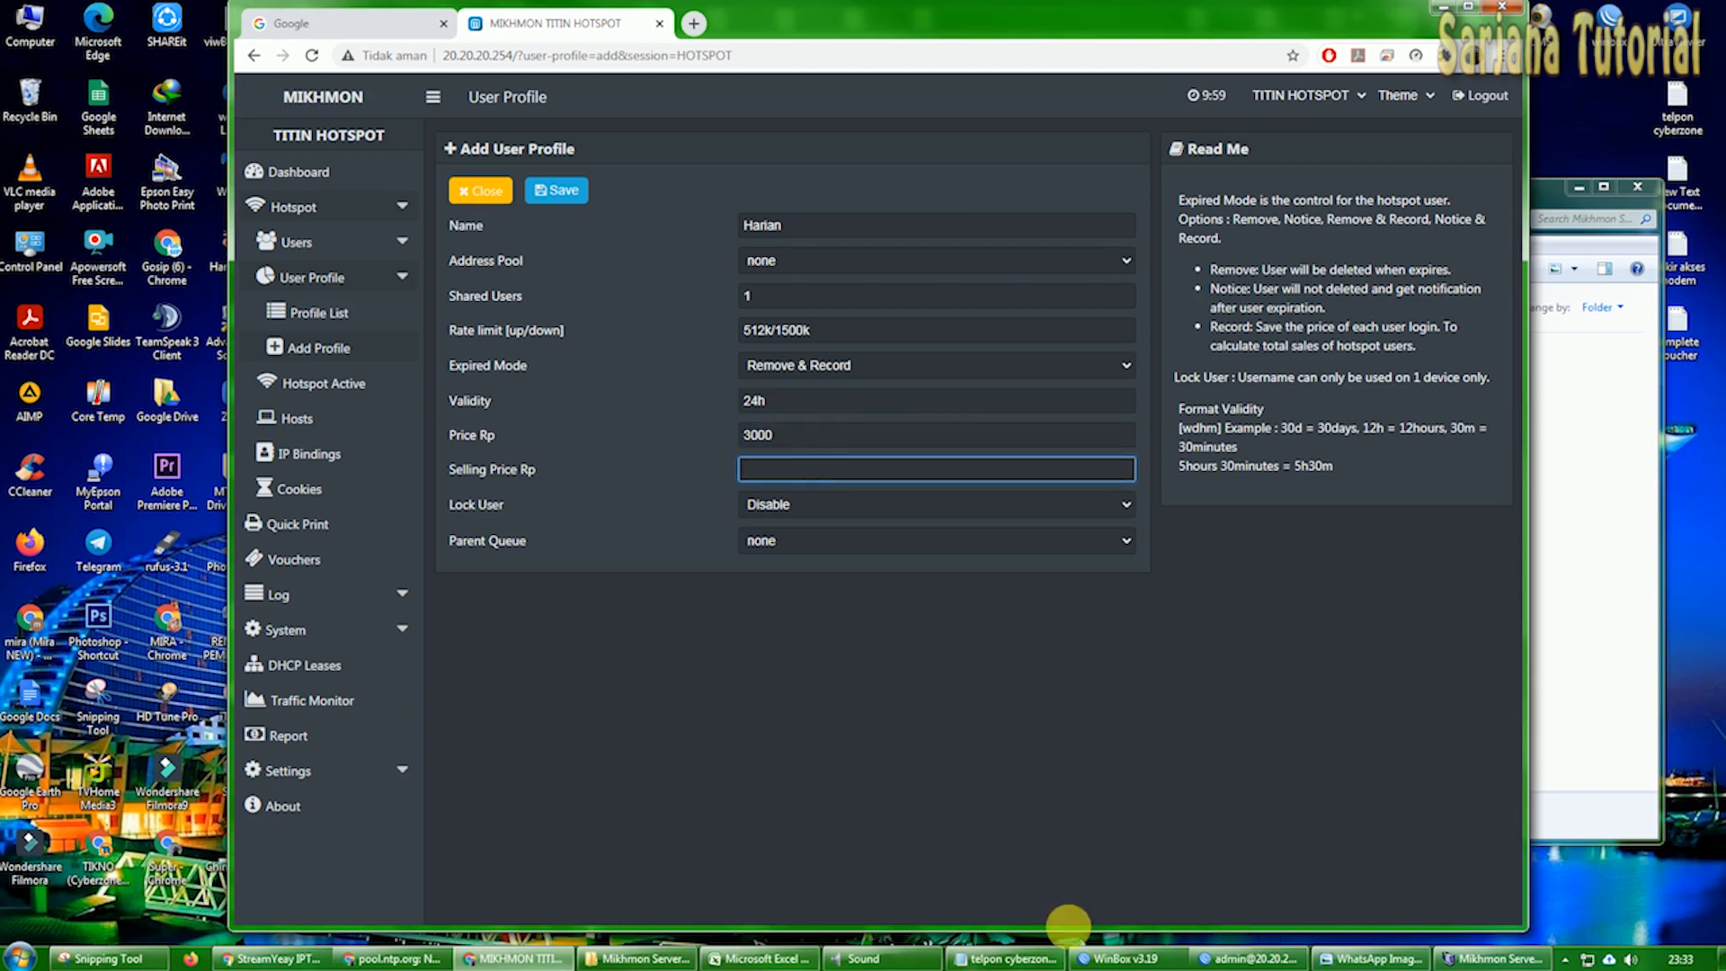
type("3000")
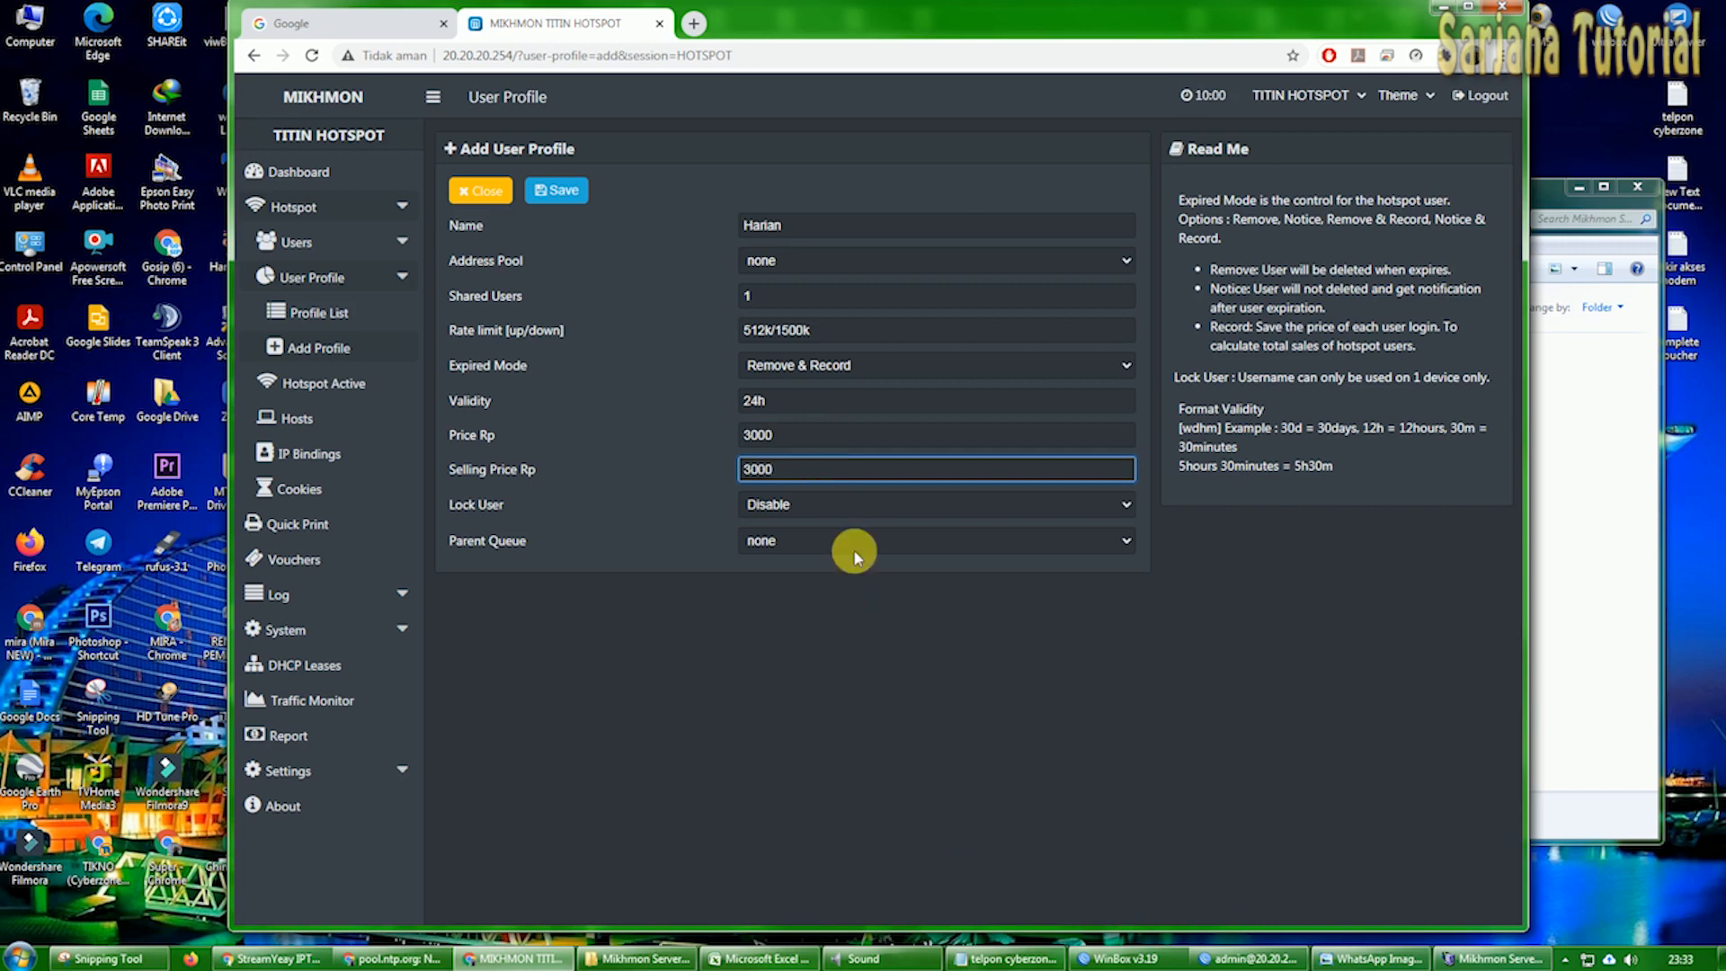
left_click(847, 506)
left_click(847, 506)
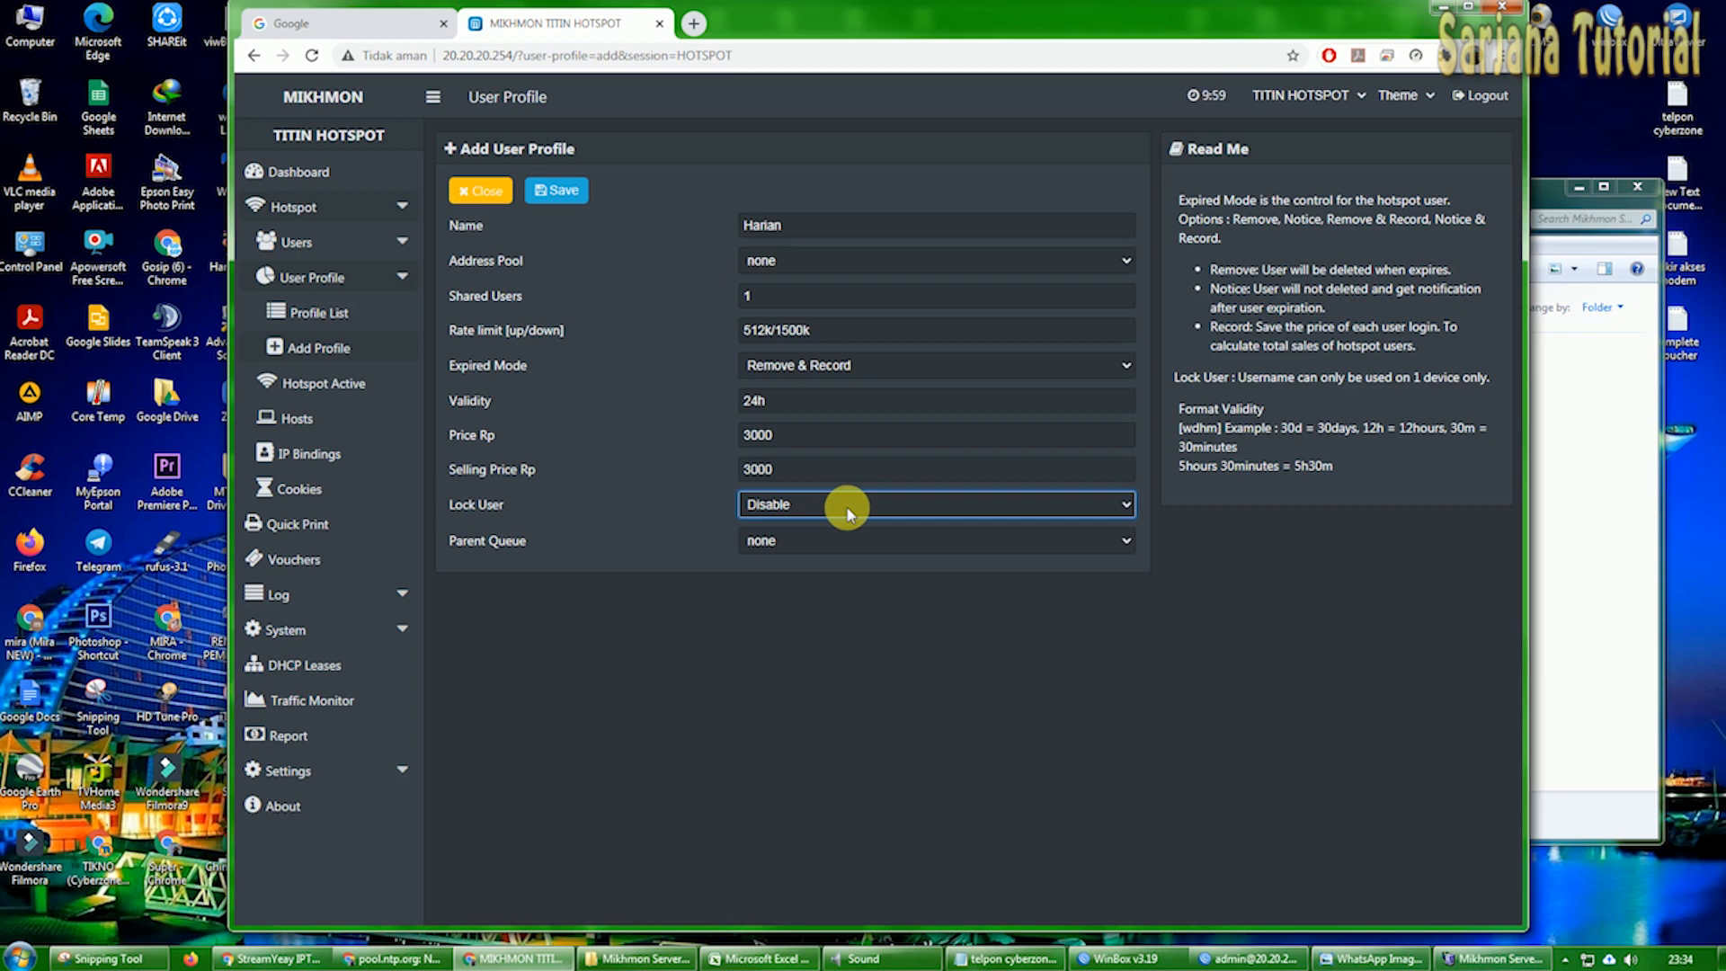
left_click(846, 509)
left_click(840, 504)
Save the Harian profile and start a Mingguan profile with rate limit 512k/1500k.
left_click(567, 196)
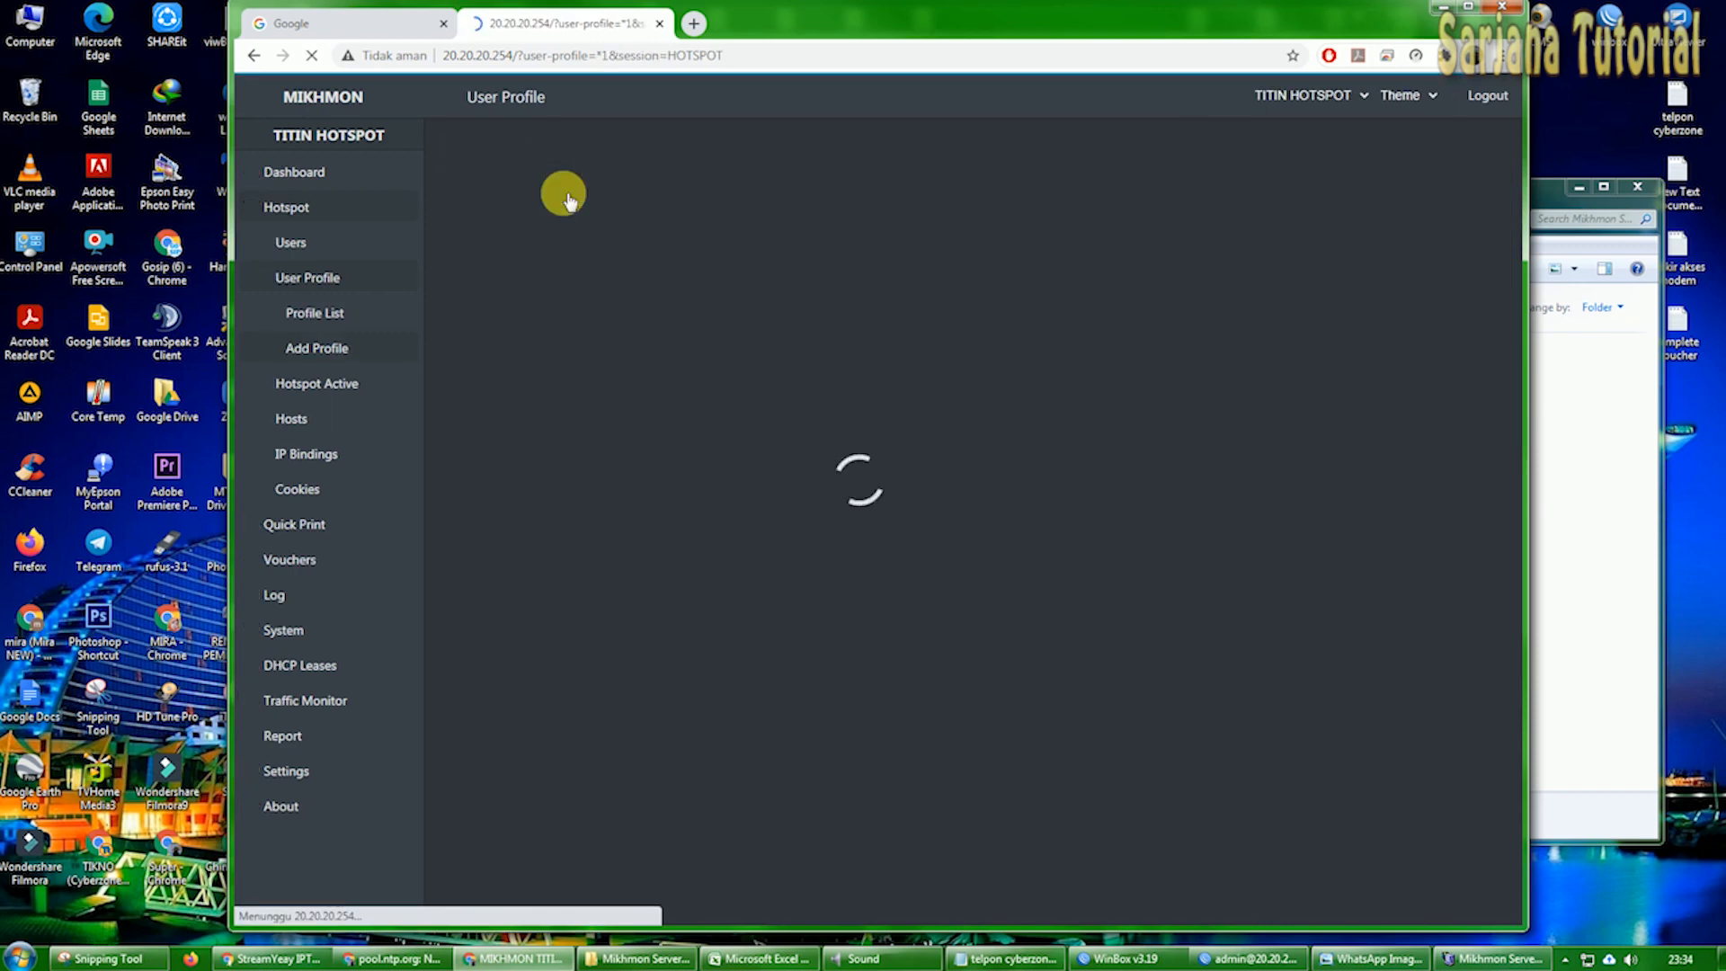
left_click(320, 350)
type("Mingguan")
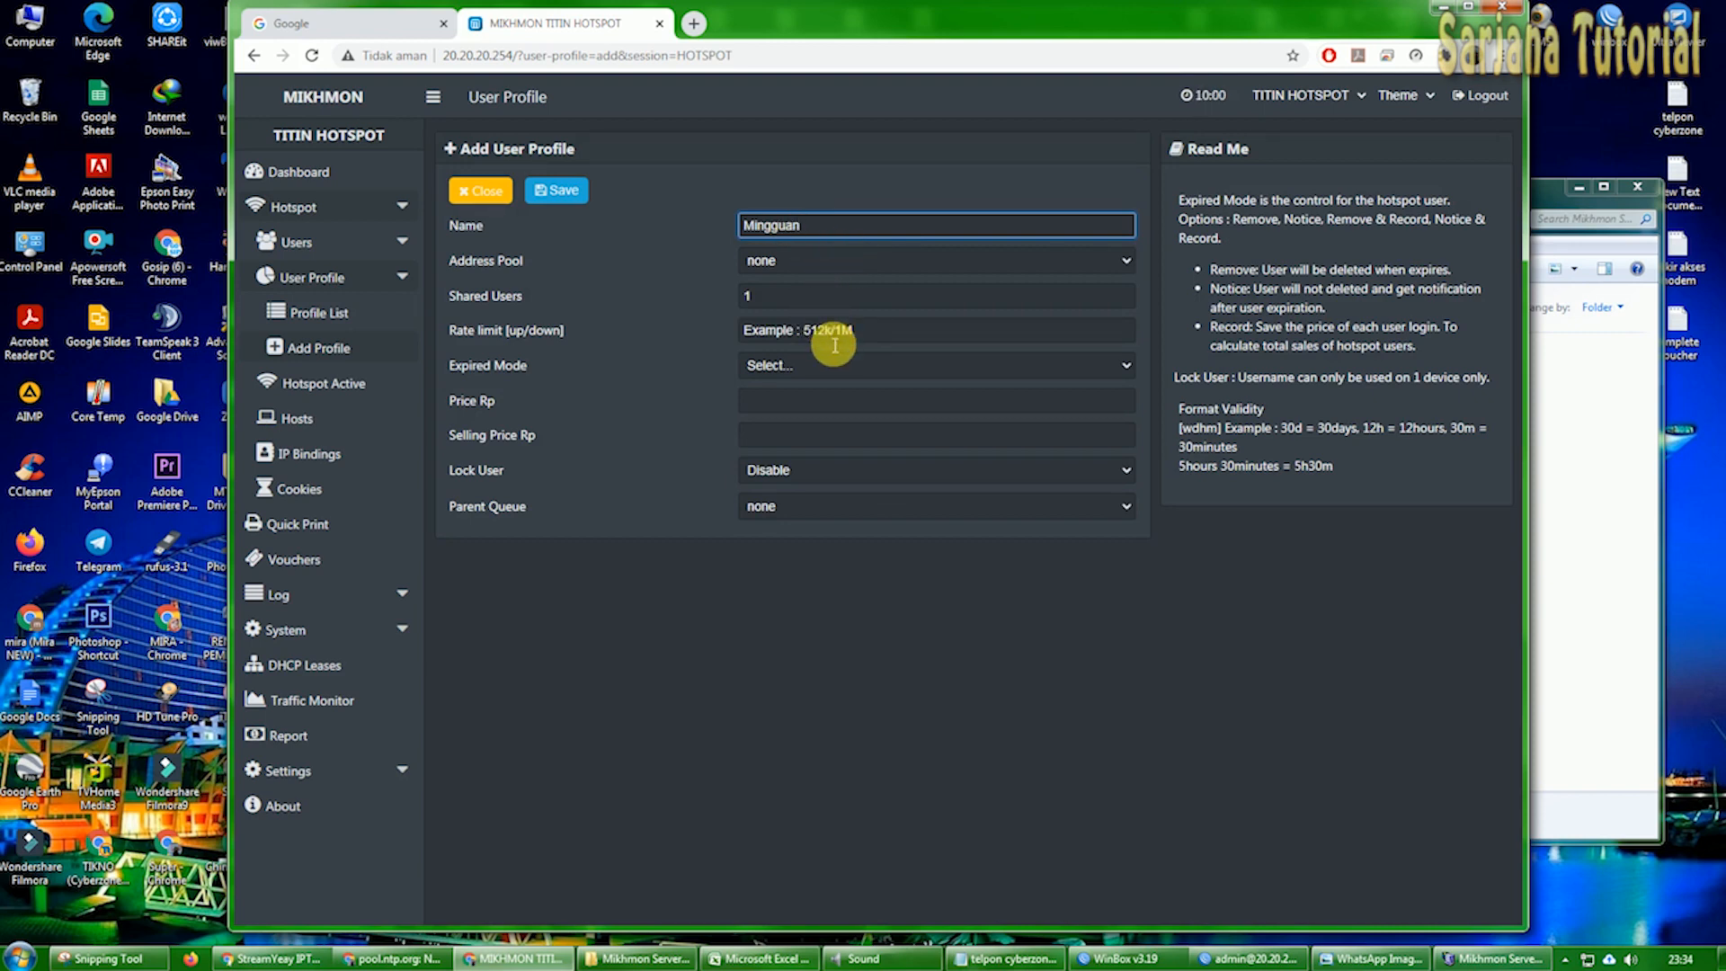
left_click(909, 340)
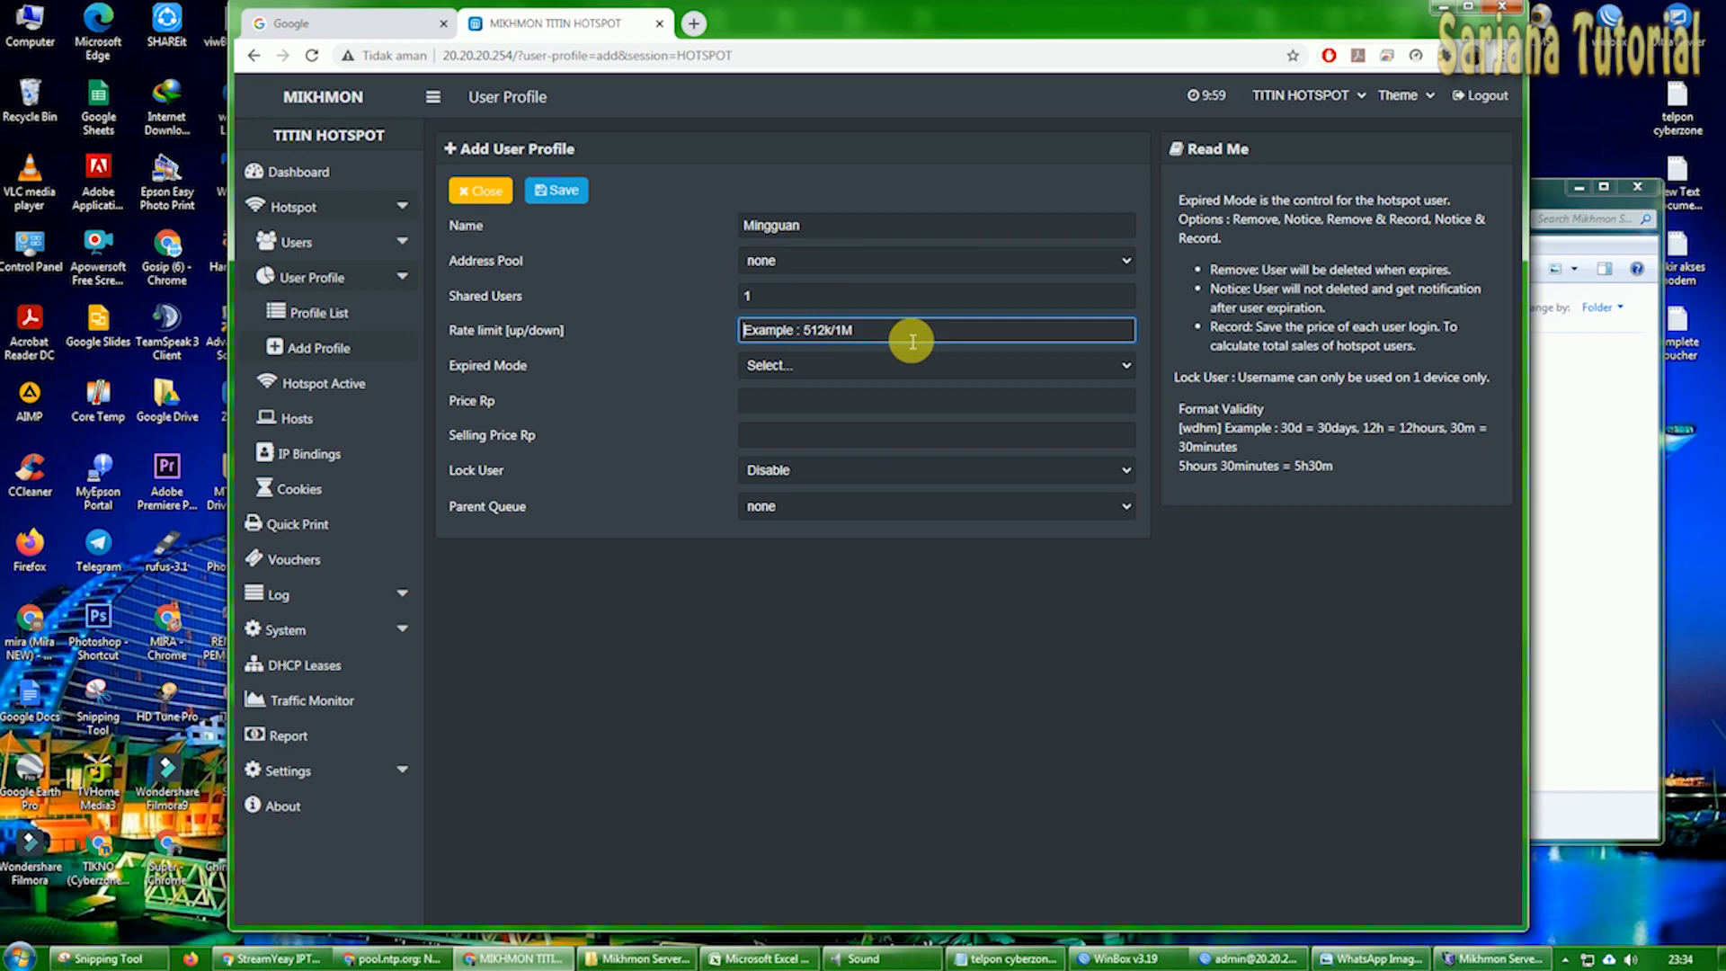
type("512k/1500k")
Set Remove & Record expiry, 7d validity, and price and selling price 15000.
left_click(883, 366)
left_click(825, 457)
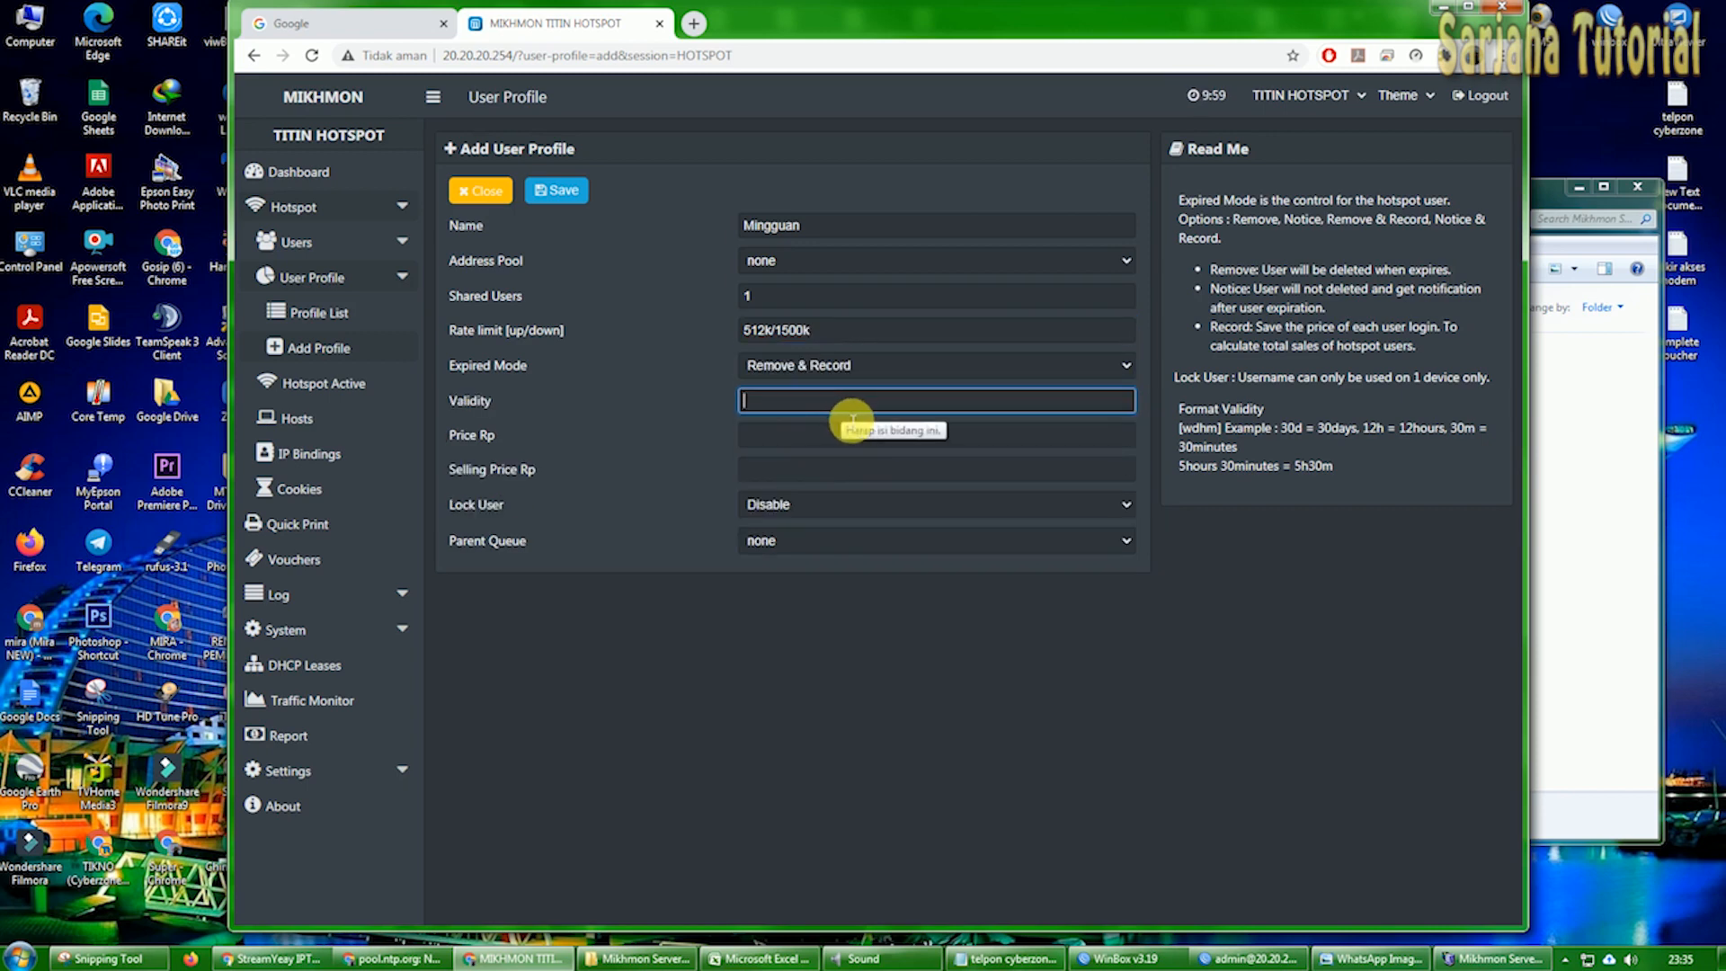
type("7d")
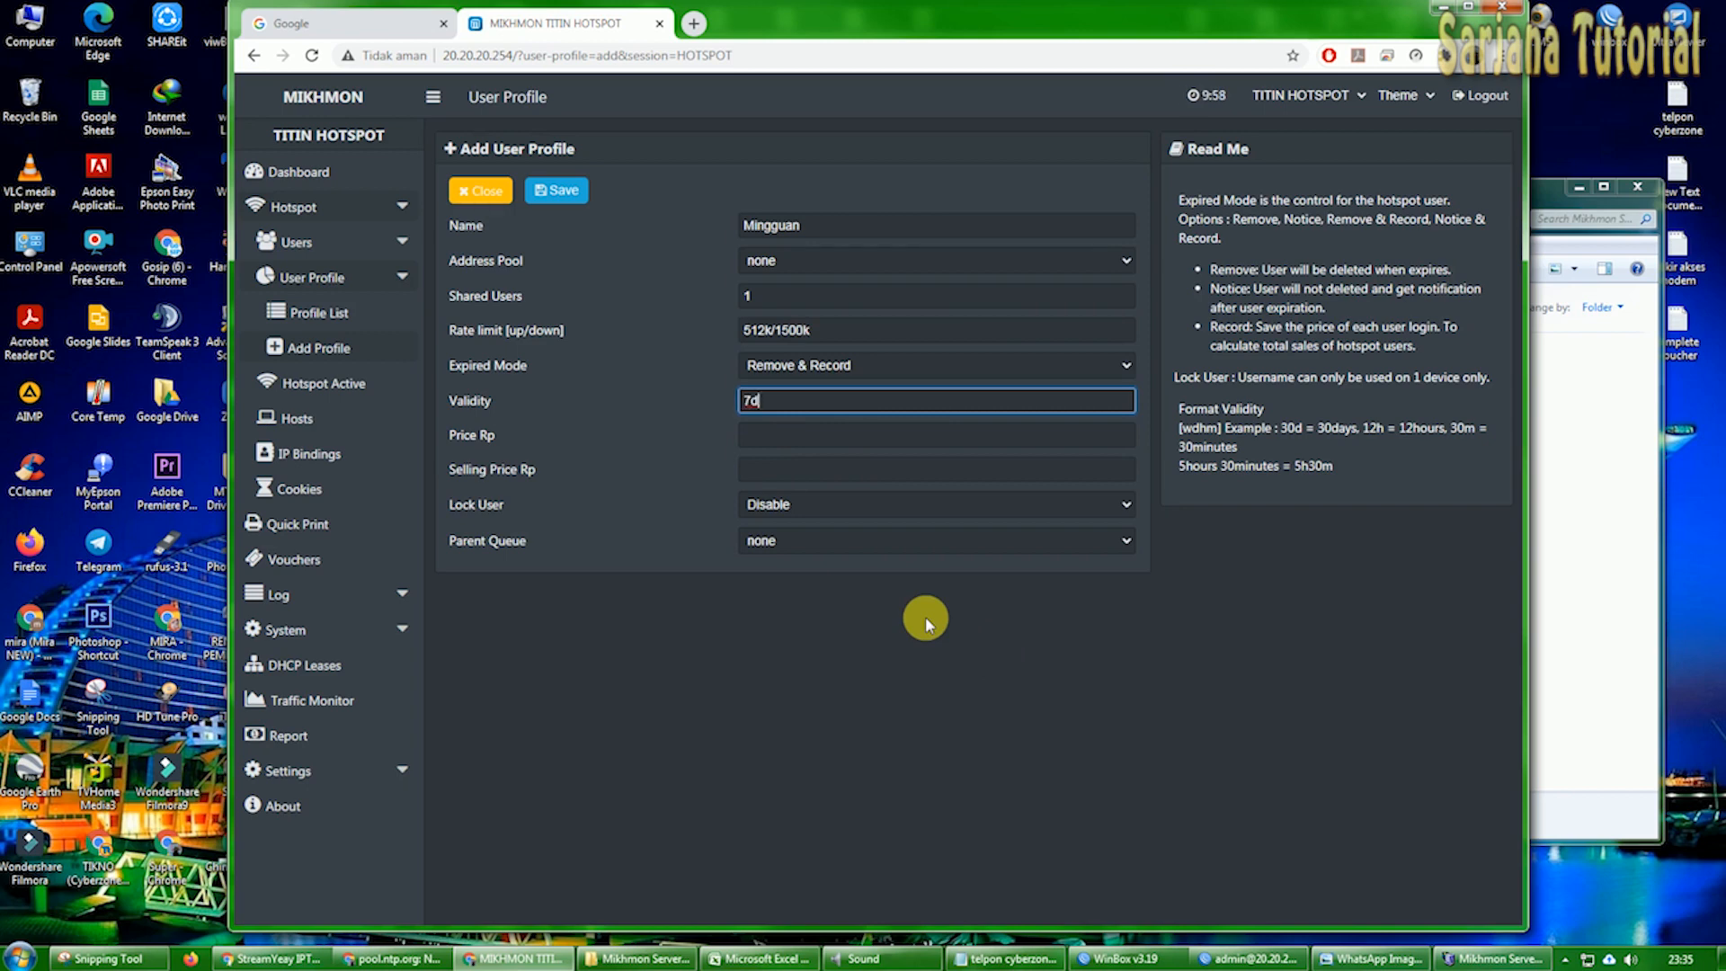
left_click(756, 437)
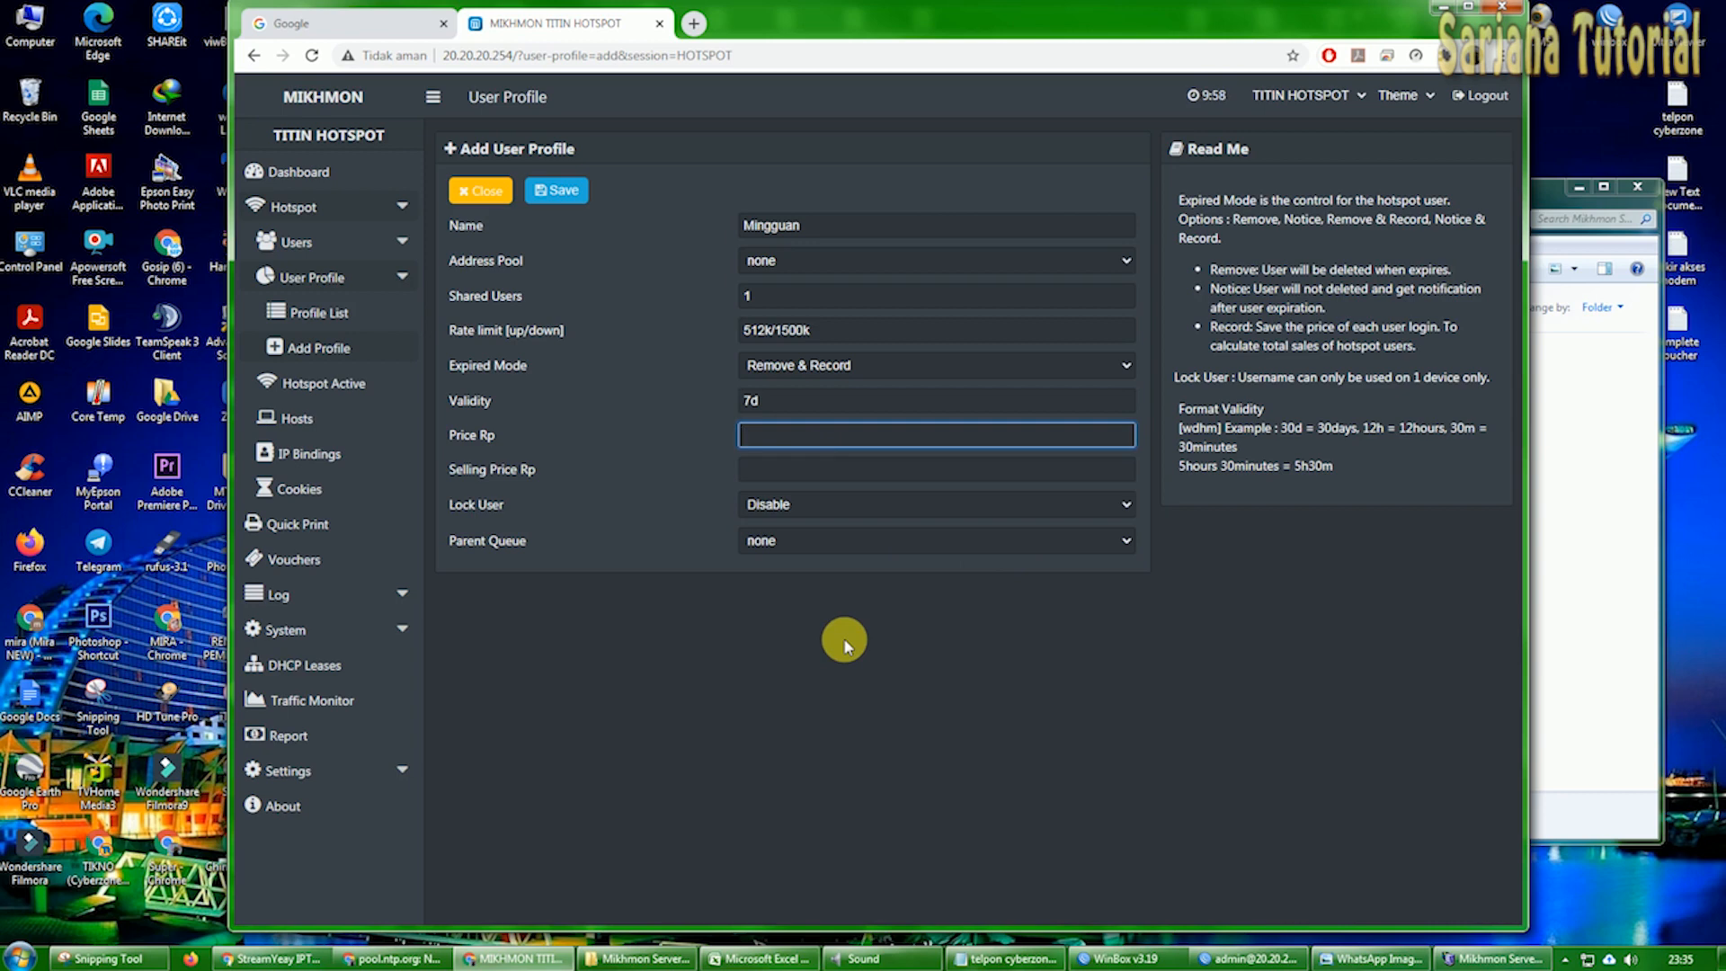
type("15000")
key("Tab")
type("1")
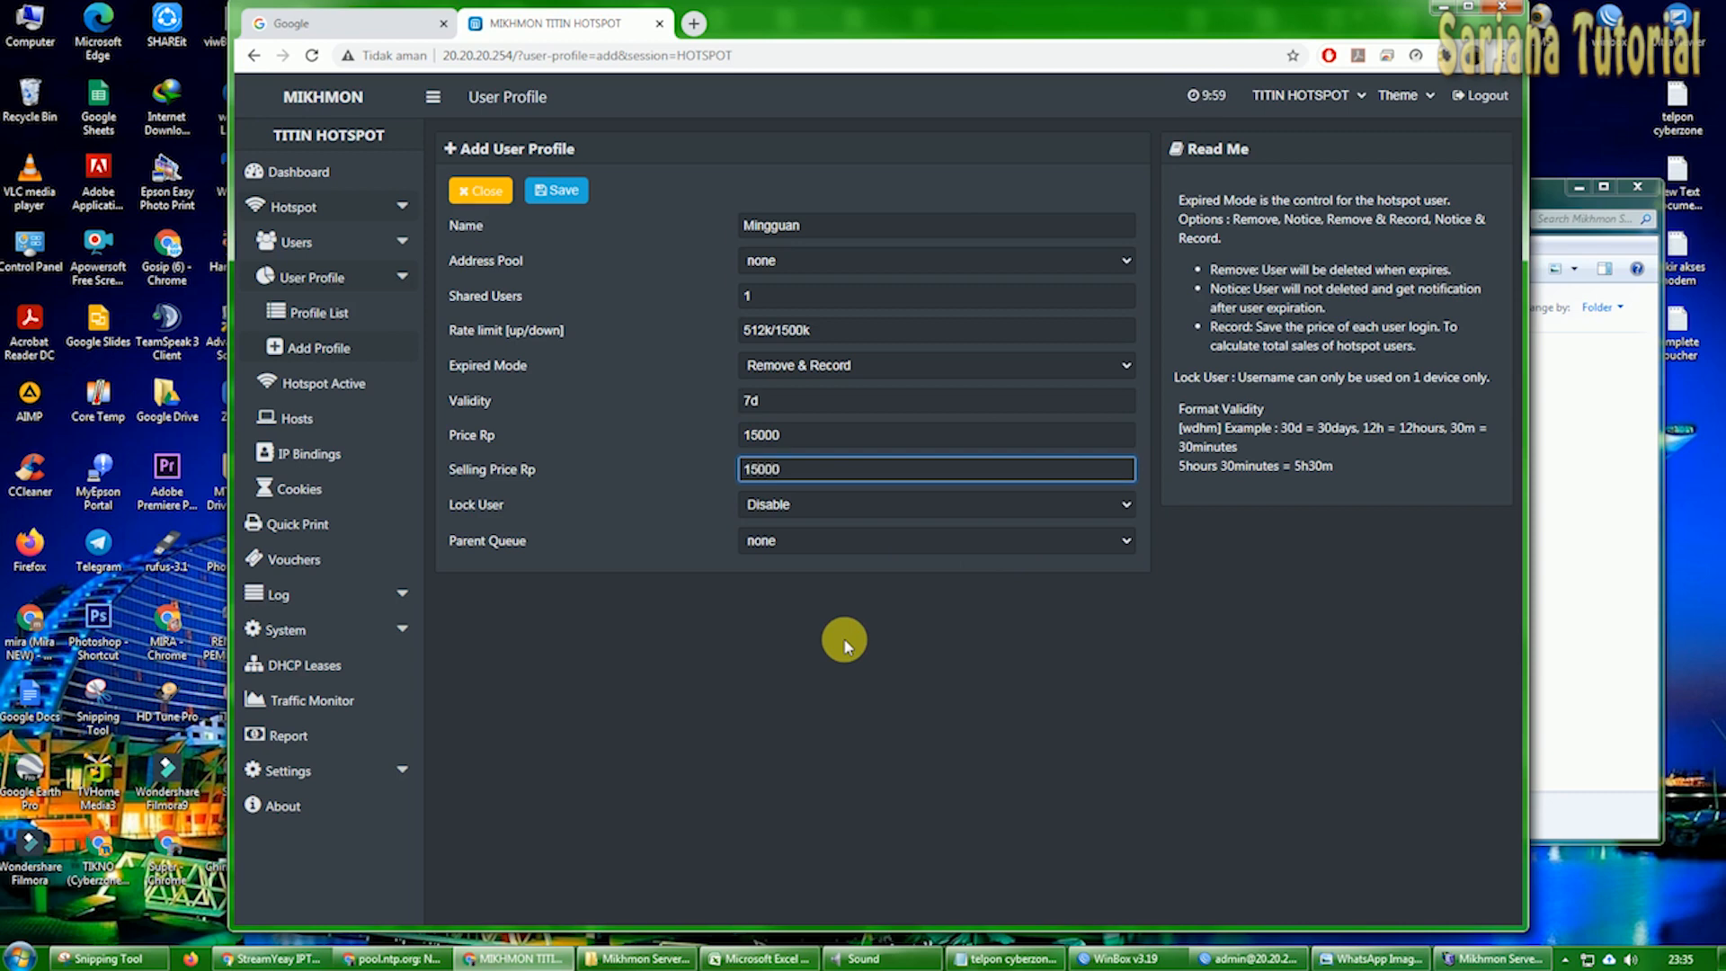
Keep lock user disabled and parent queue none, then save the Mingguan profile.
left_click(844, 501)
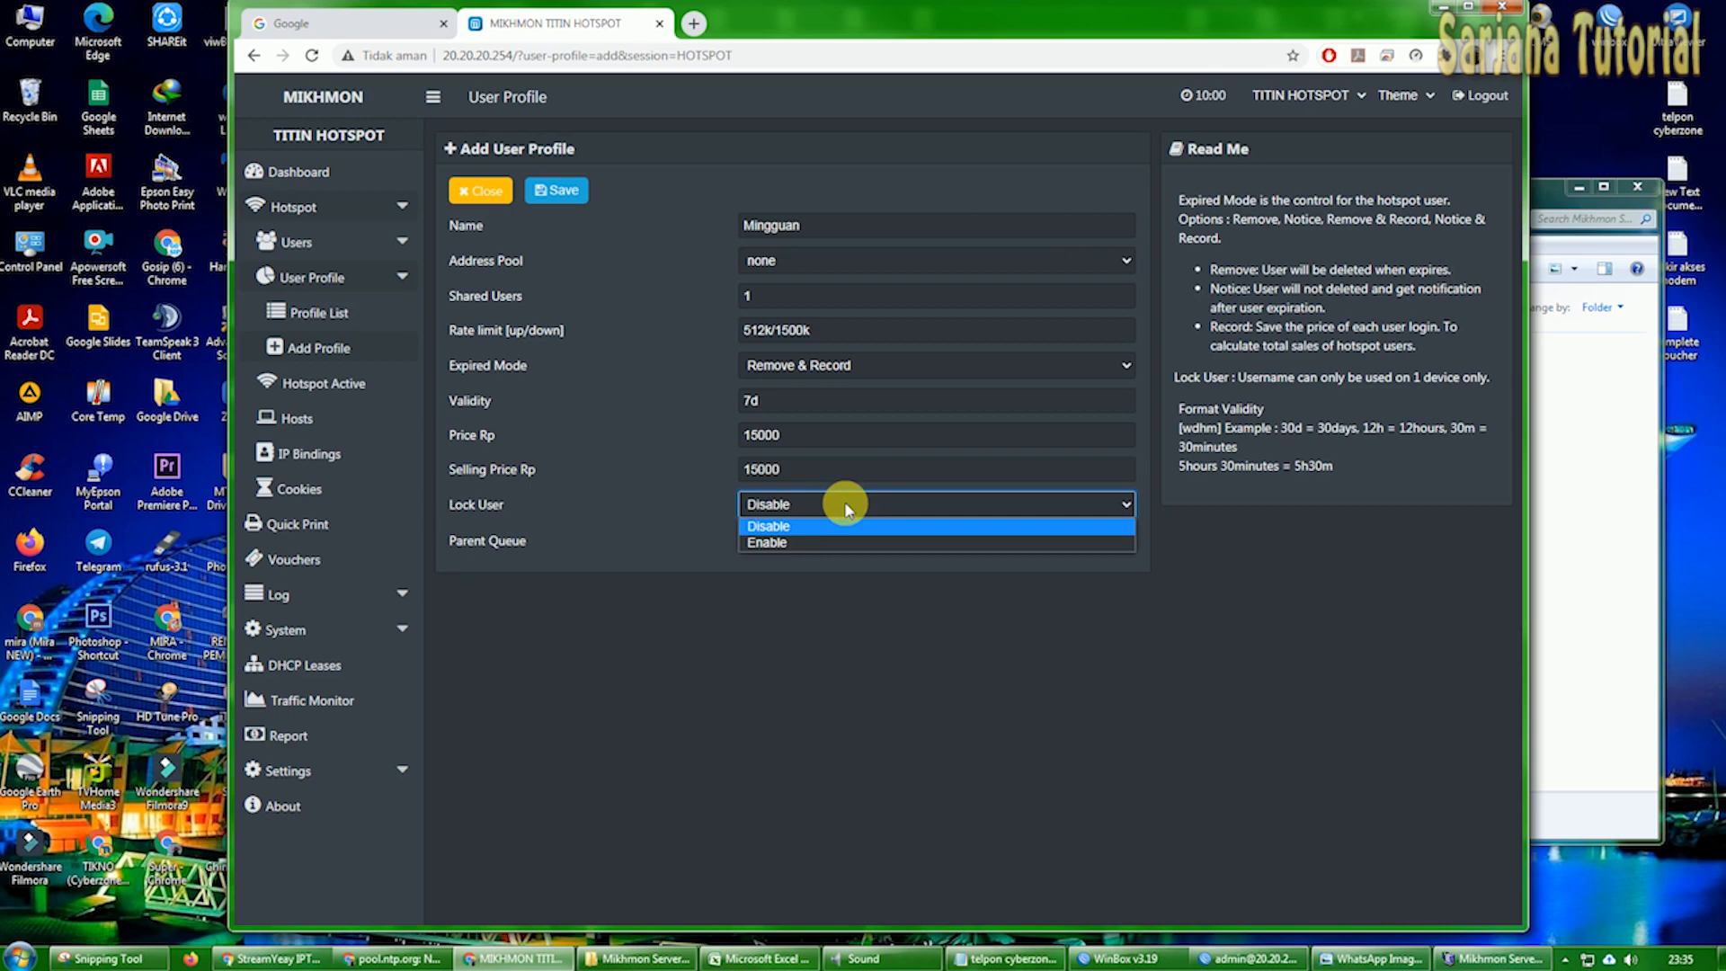
left_click(799, 545)
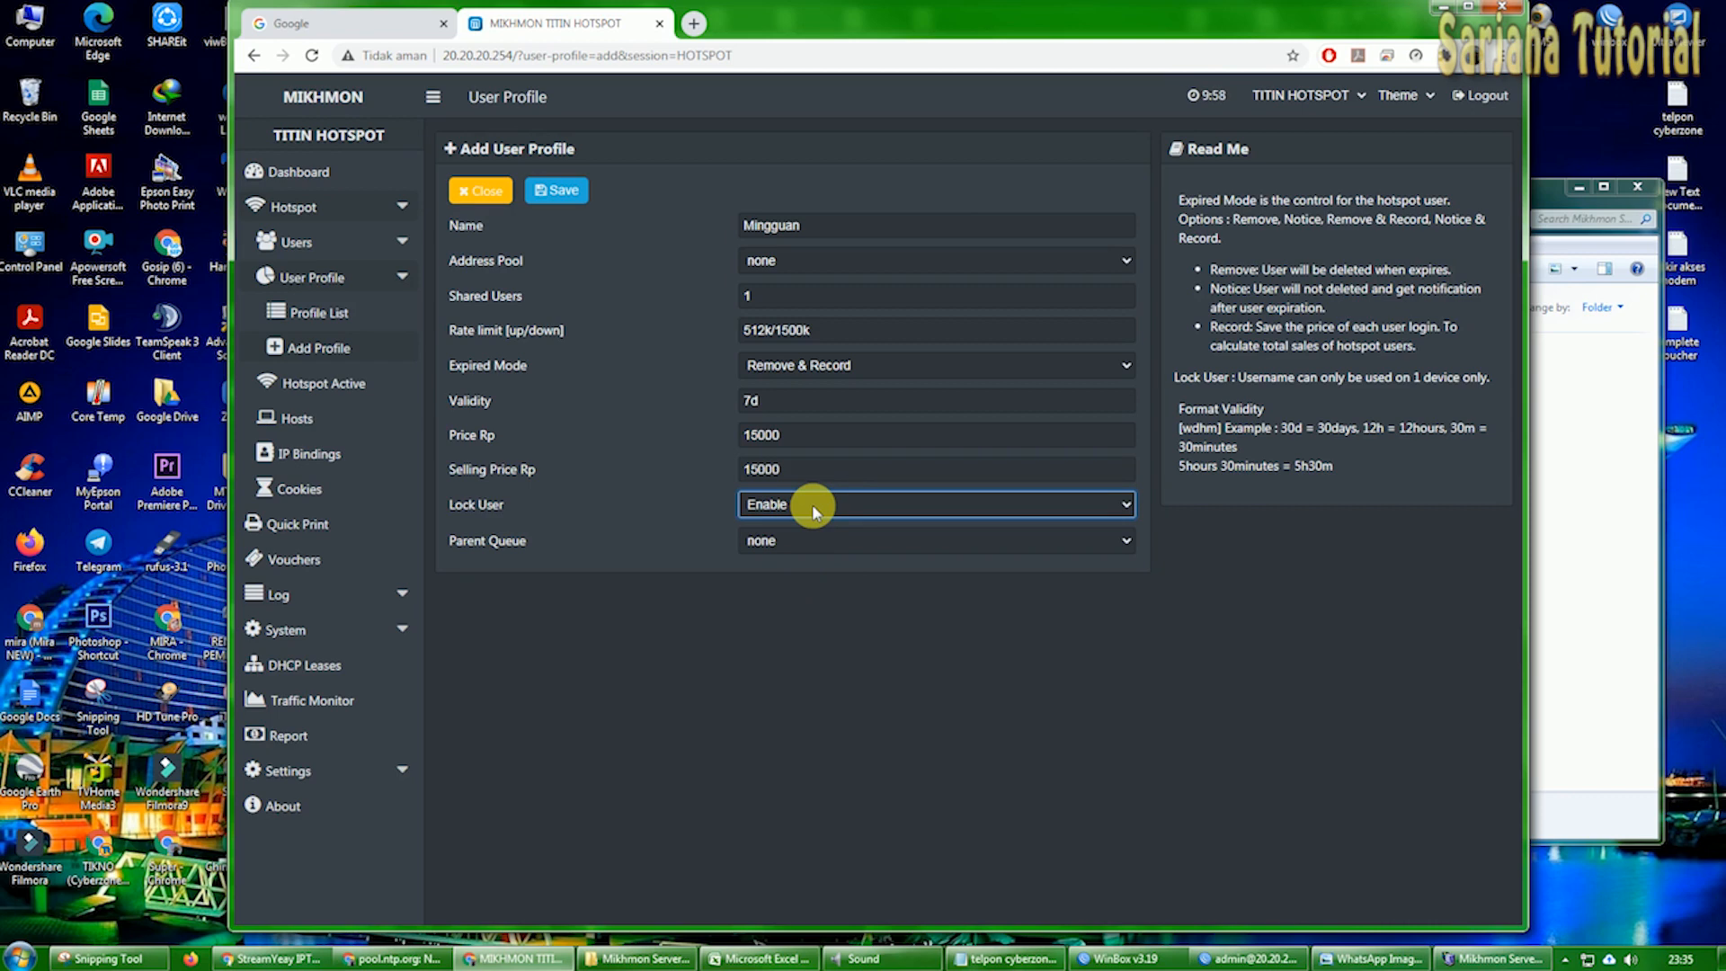
left_click(812, 504)
left_click(805, 520)
left_click(806, 512)
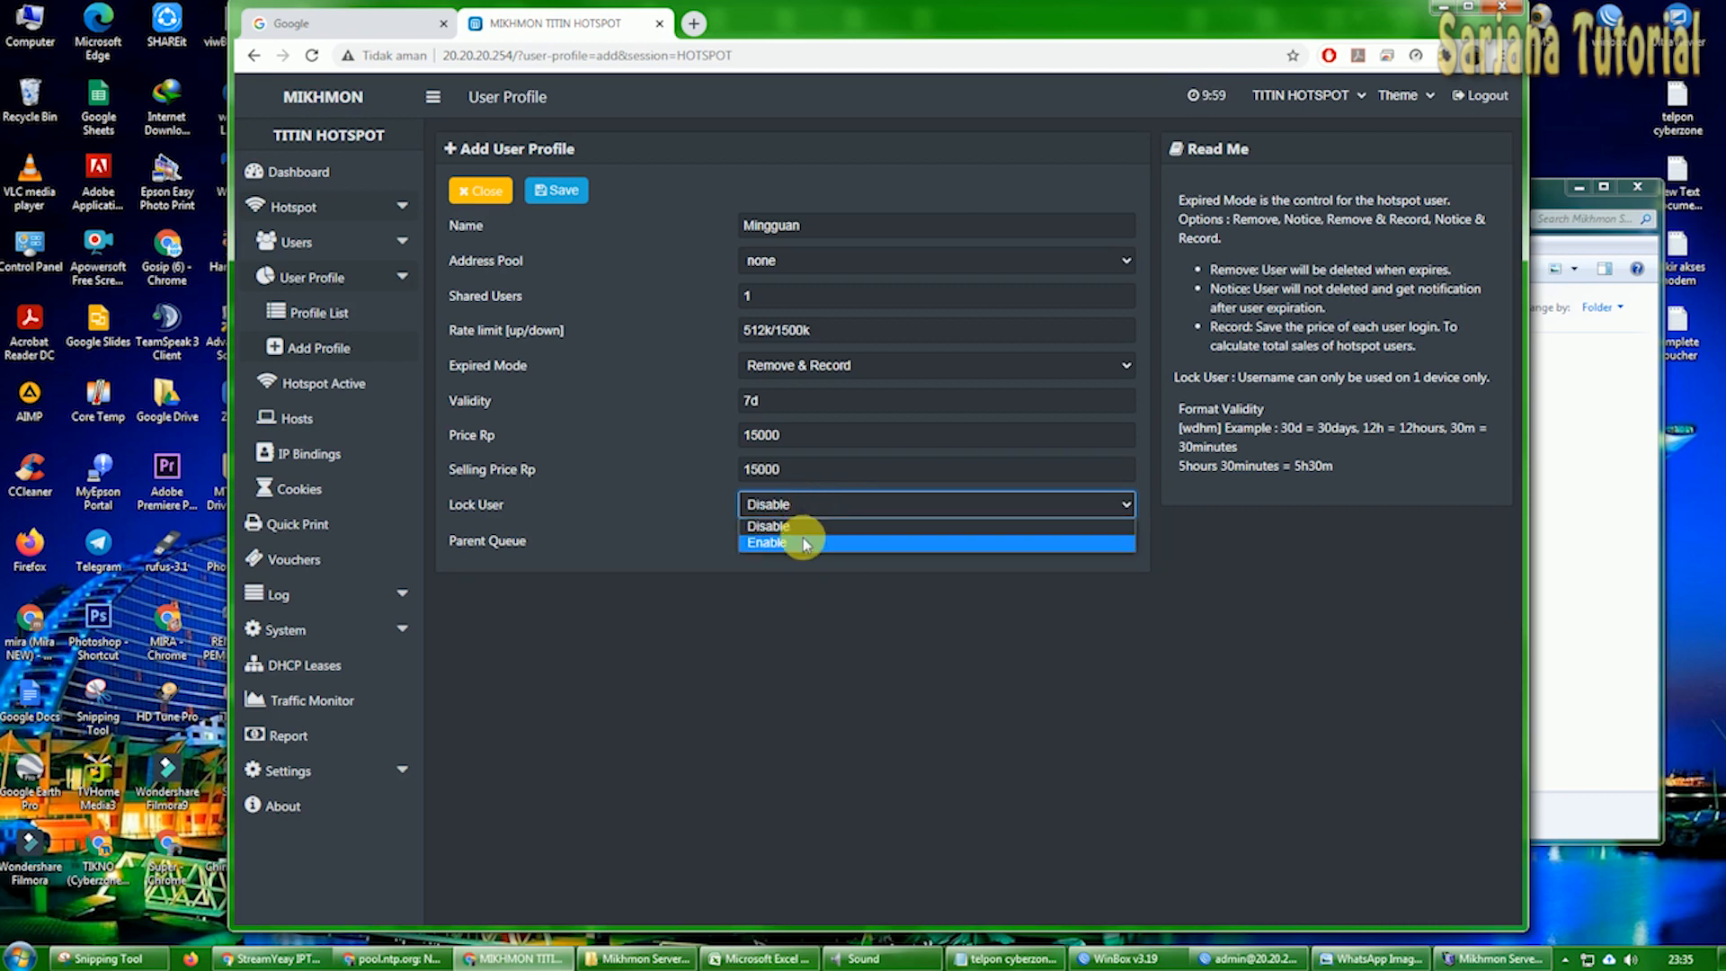
left_click(803, 528)
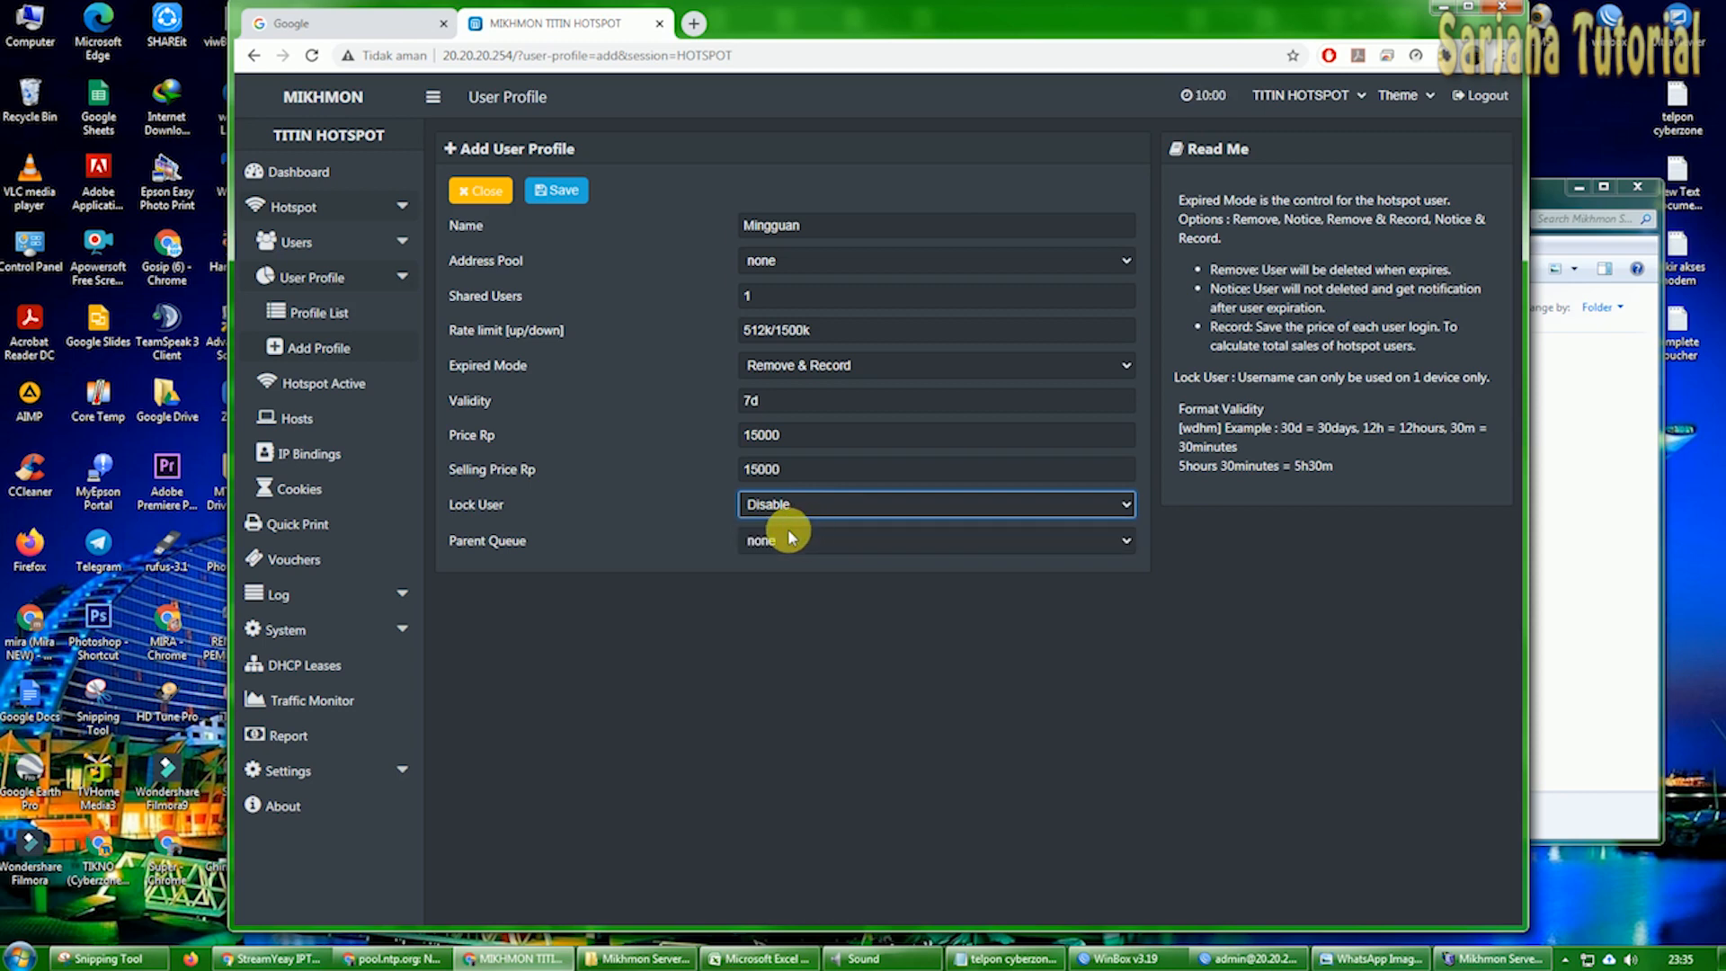
left_click(789, 542)
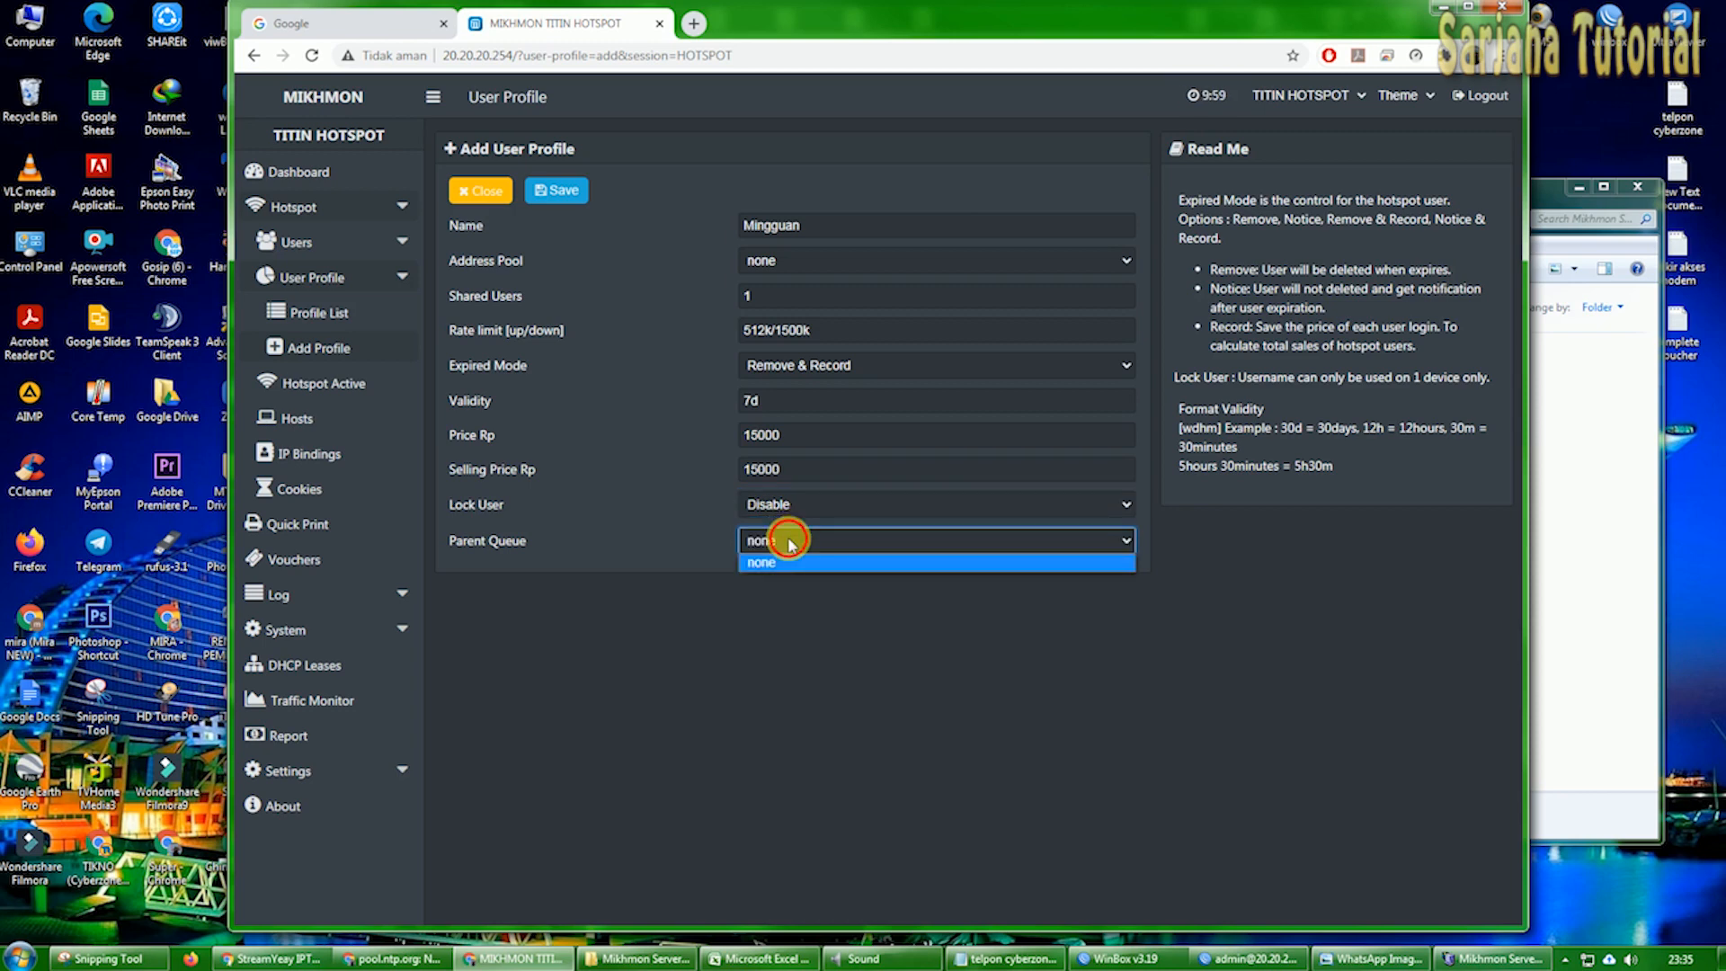
left_click(793, 532)
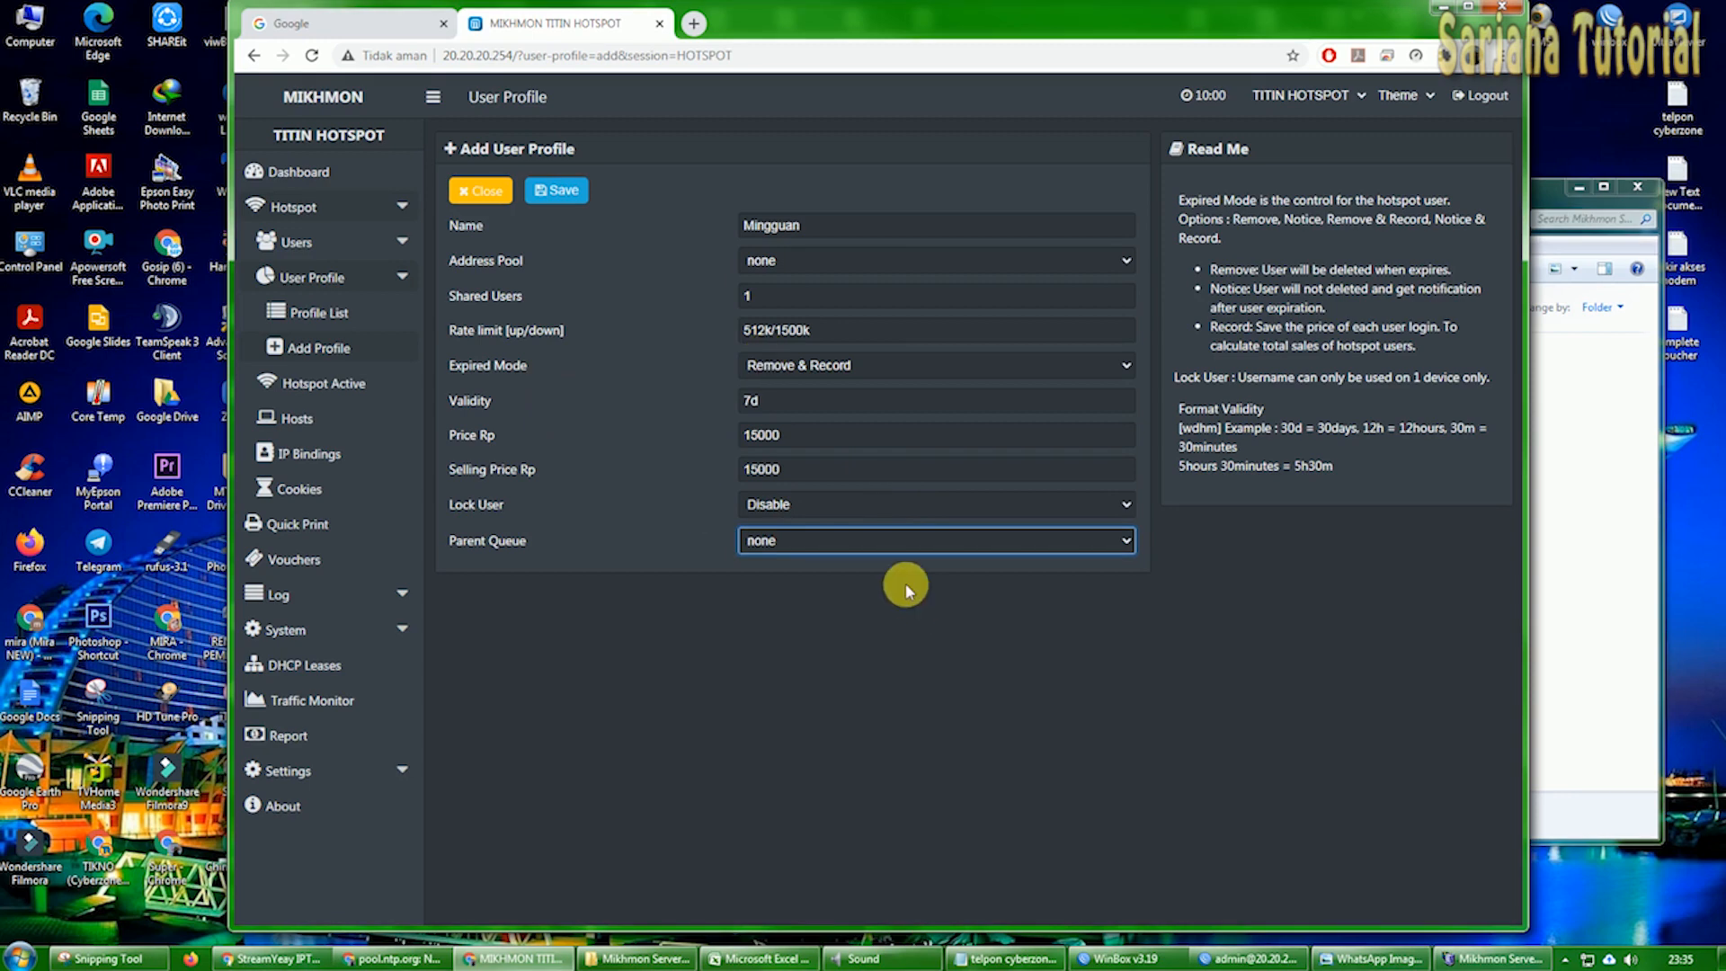
left_click(559, 191)
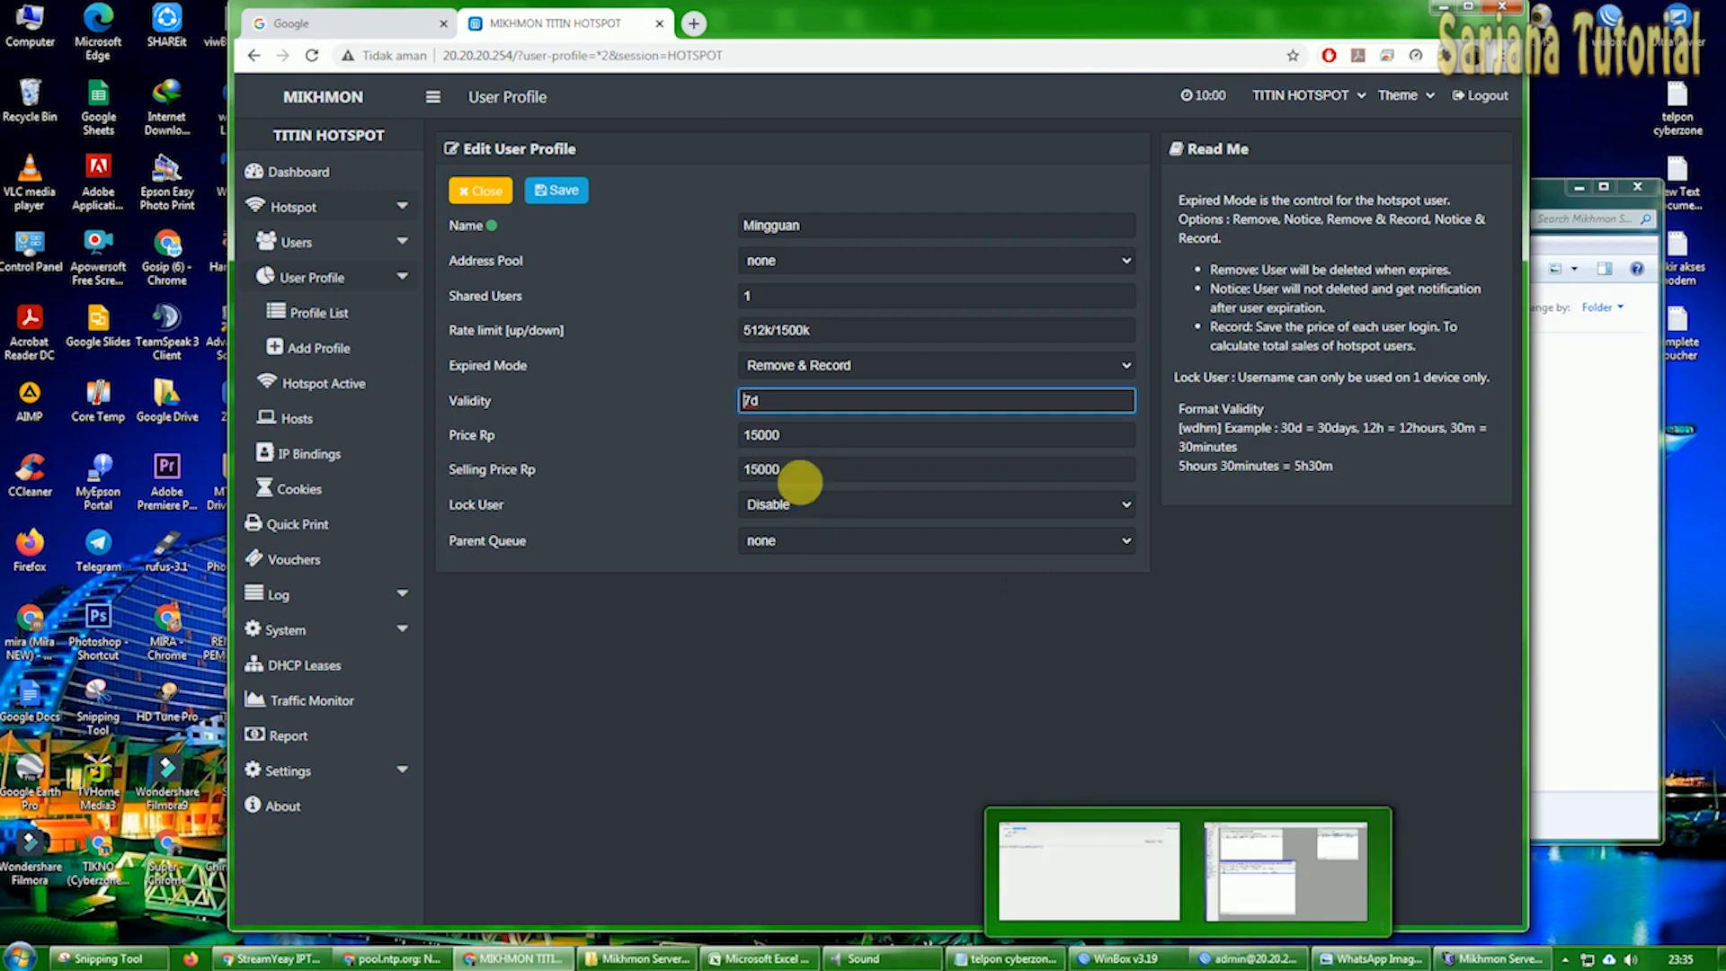
In WinBox, confirm Harian and Mingguan both show 512k/1500k rate limits, then minimize WinBox.
left_click(1244, 913)
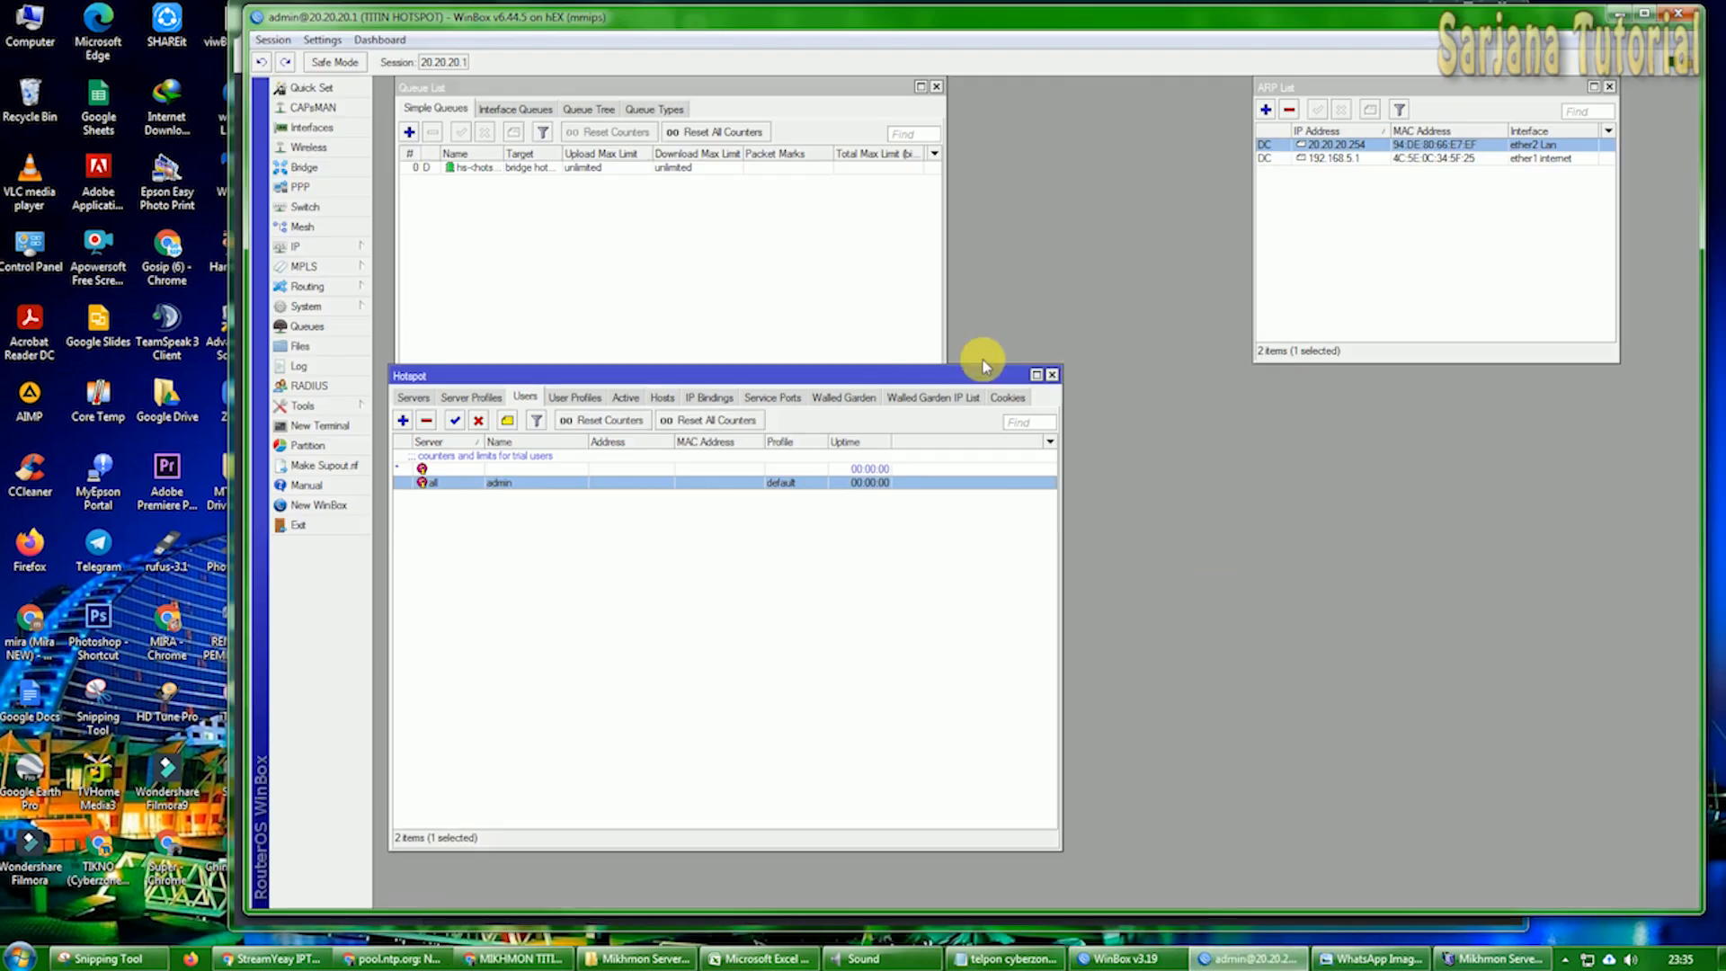
left_click(575, 398)
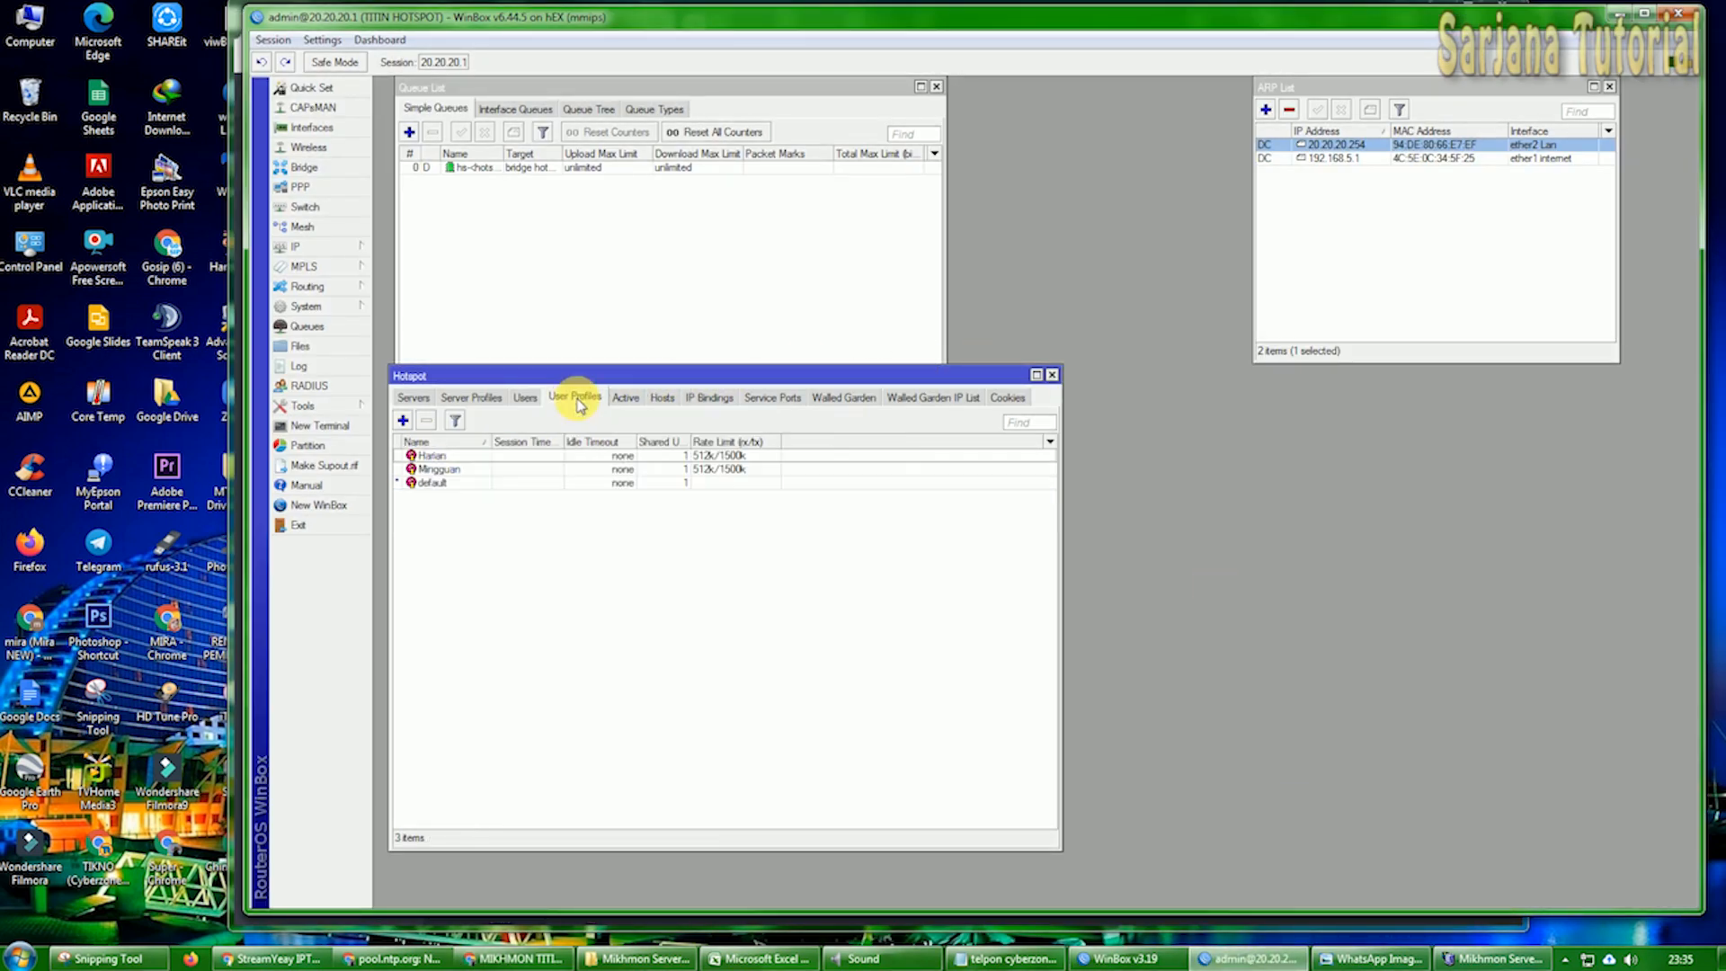
left_click_drag(1127, 598, 1308, 598)
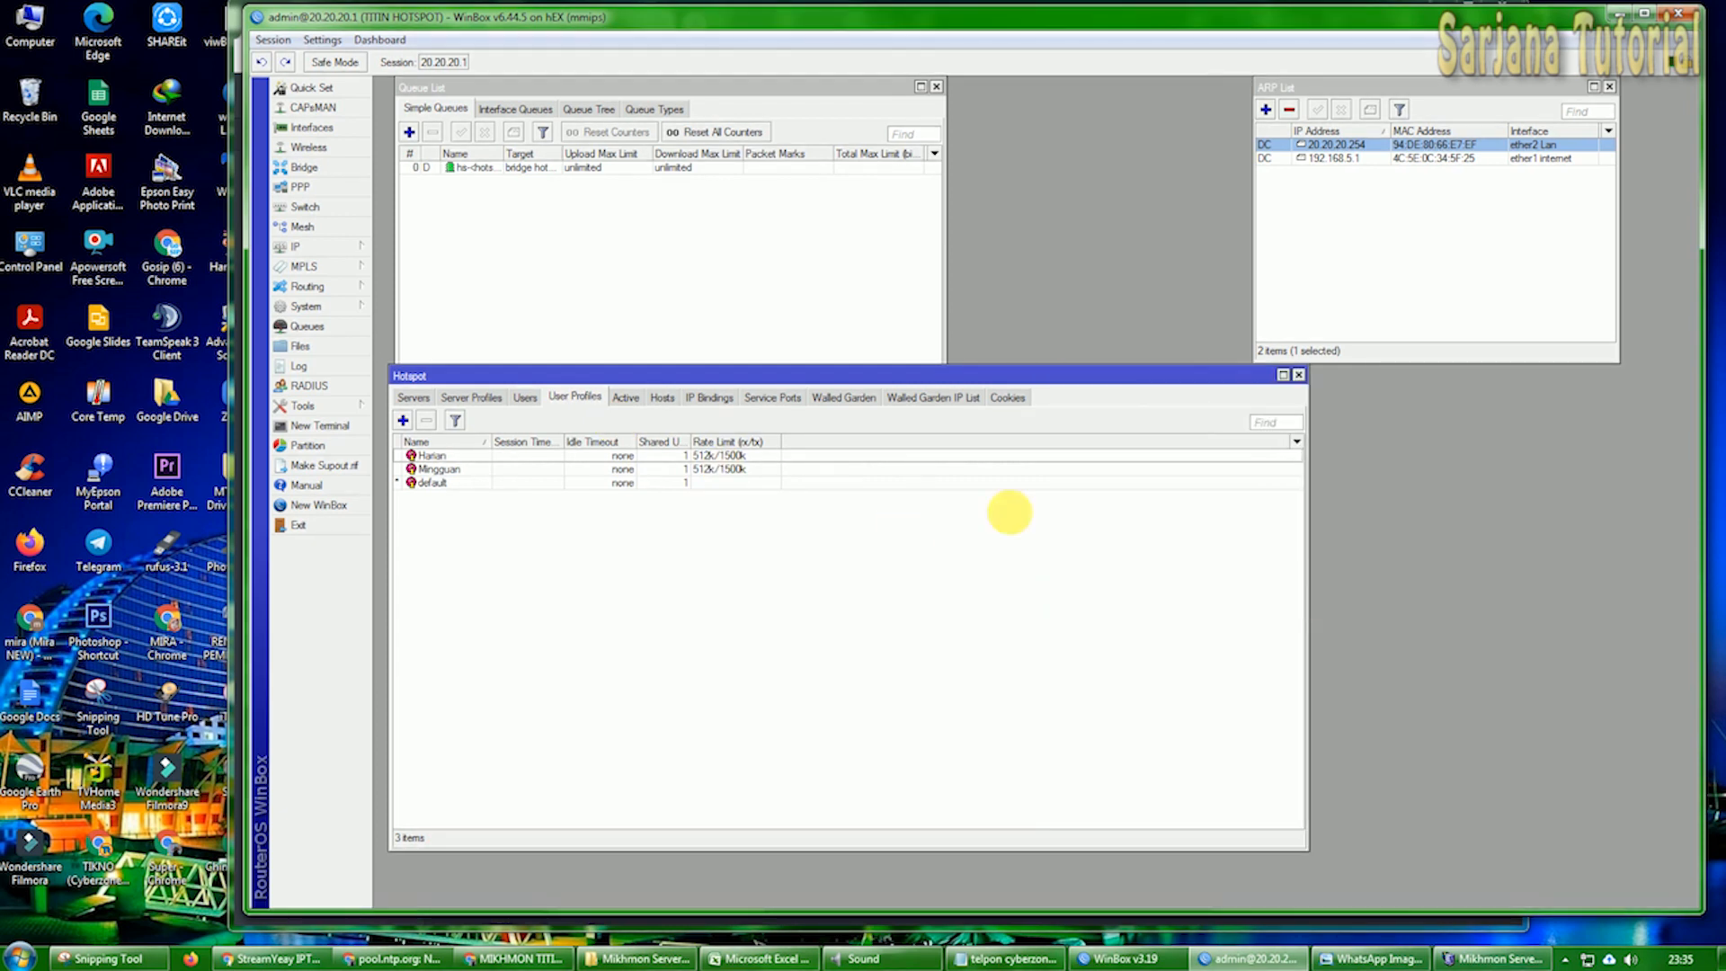
left_click_drag(689, 441, 708, 441)
left_click(440, 470)
left_click(454, 456)
left_click(530, 470)
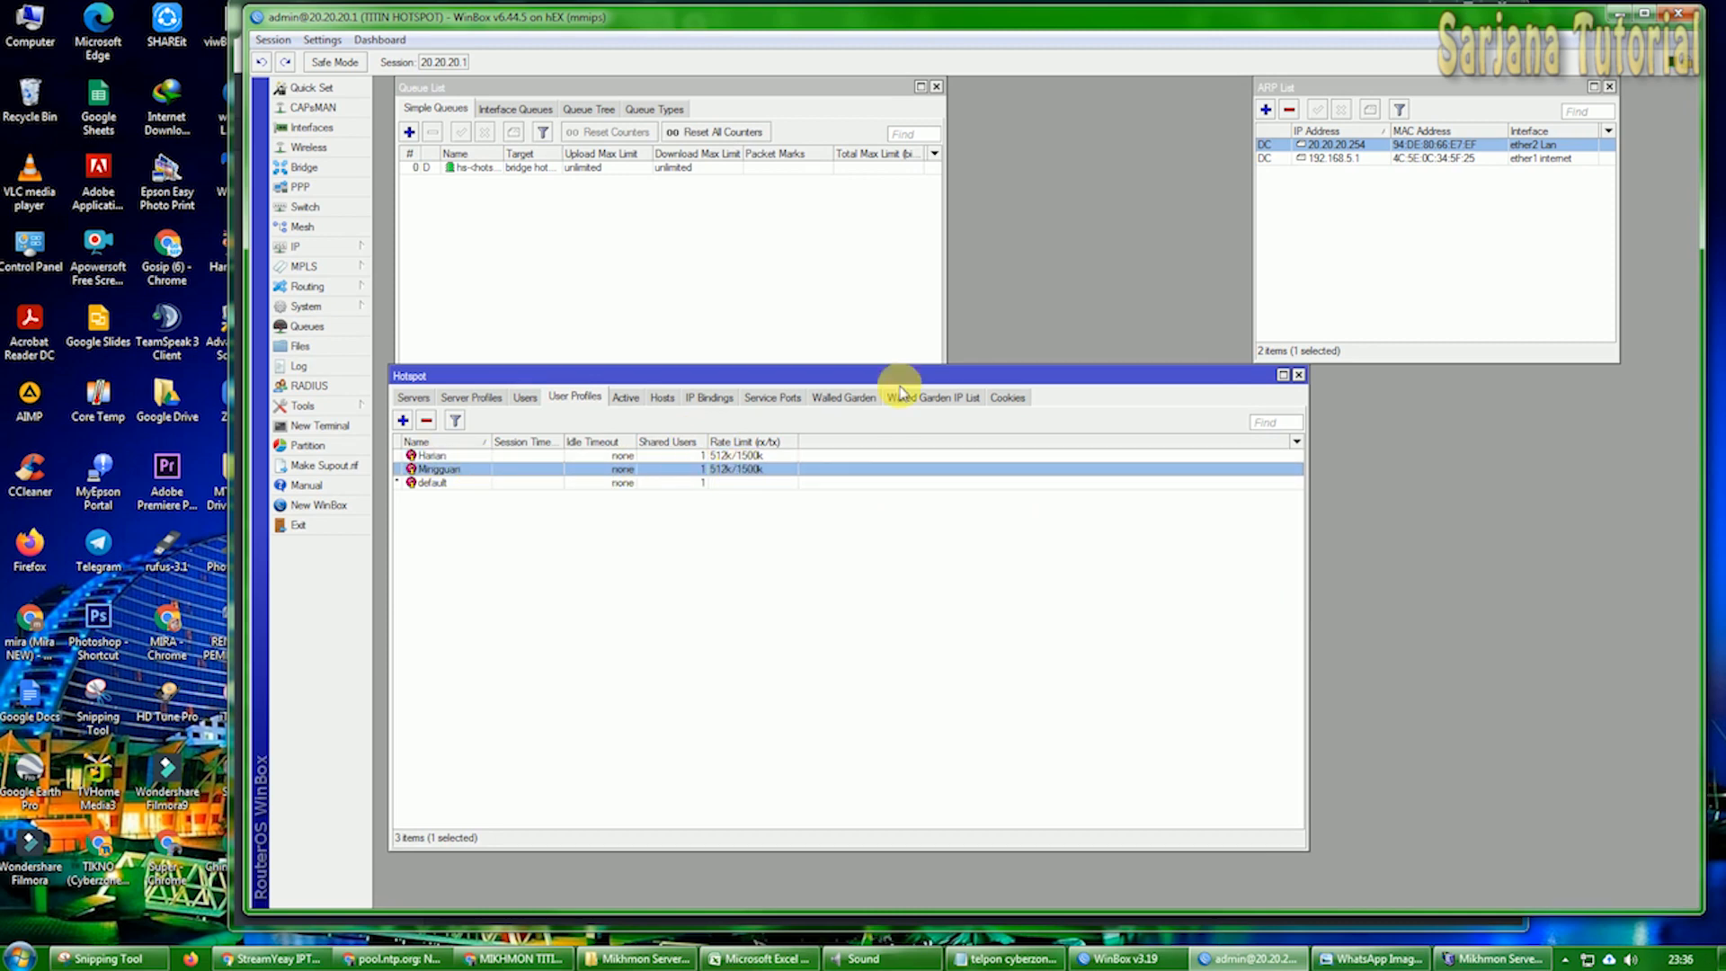
left_click(1616, 15)
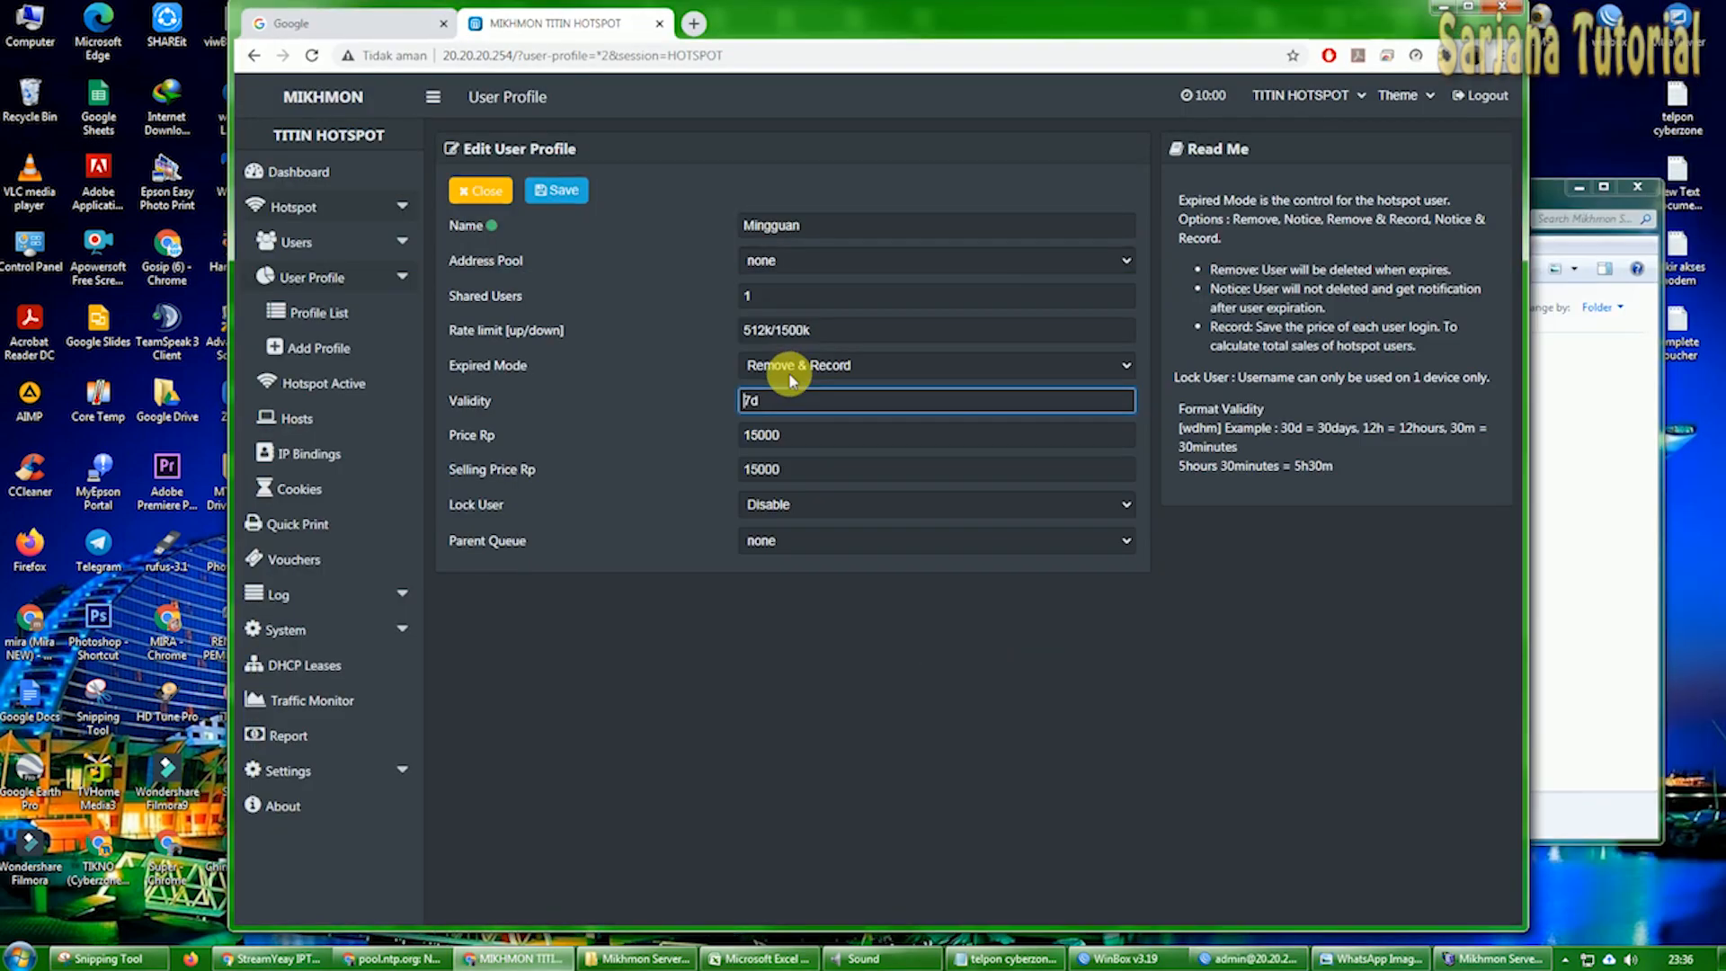
Start a new profile named Bulanan with a 512k/1500k rate limit and Remove & Record expiry.
left_click(340, 346)
left_click(784, 231)
type("Bulanan")
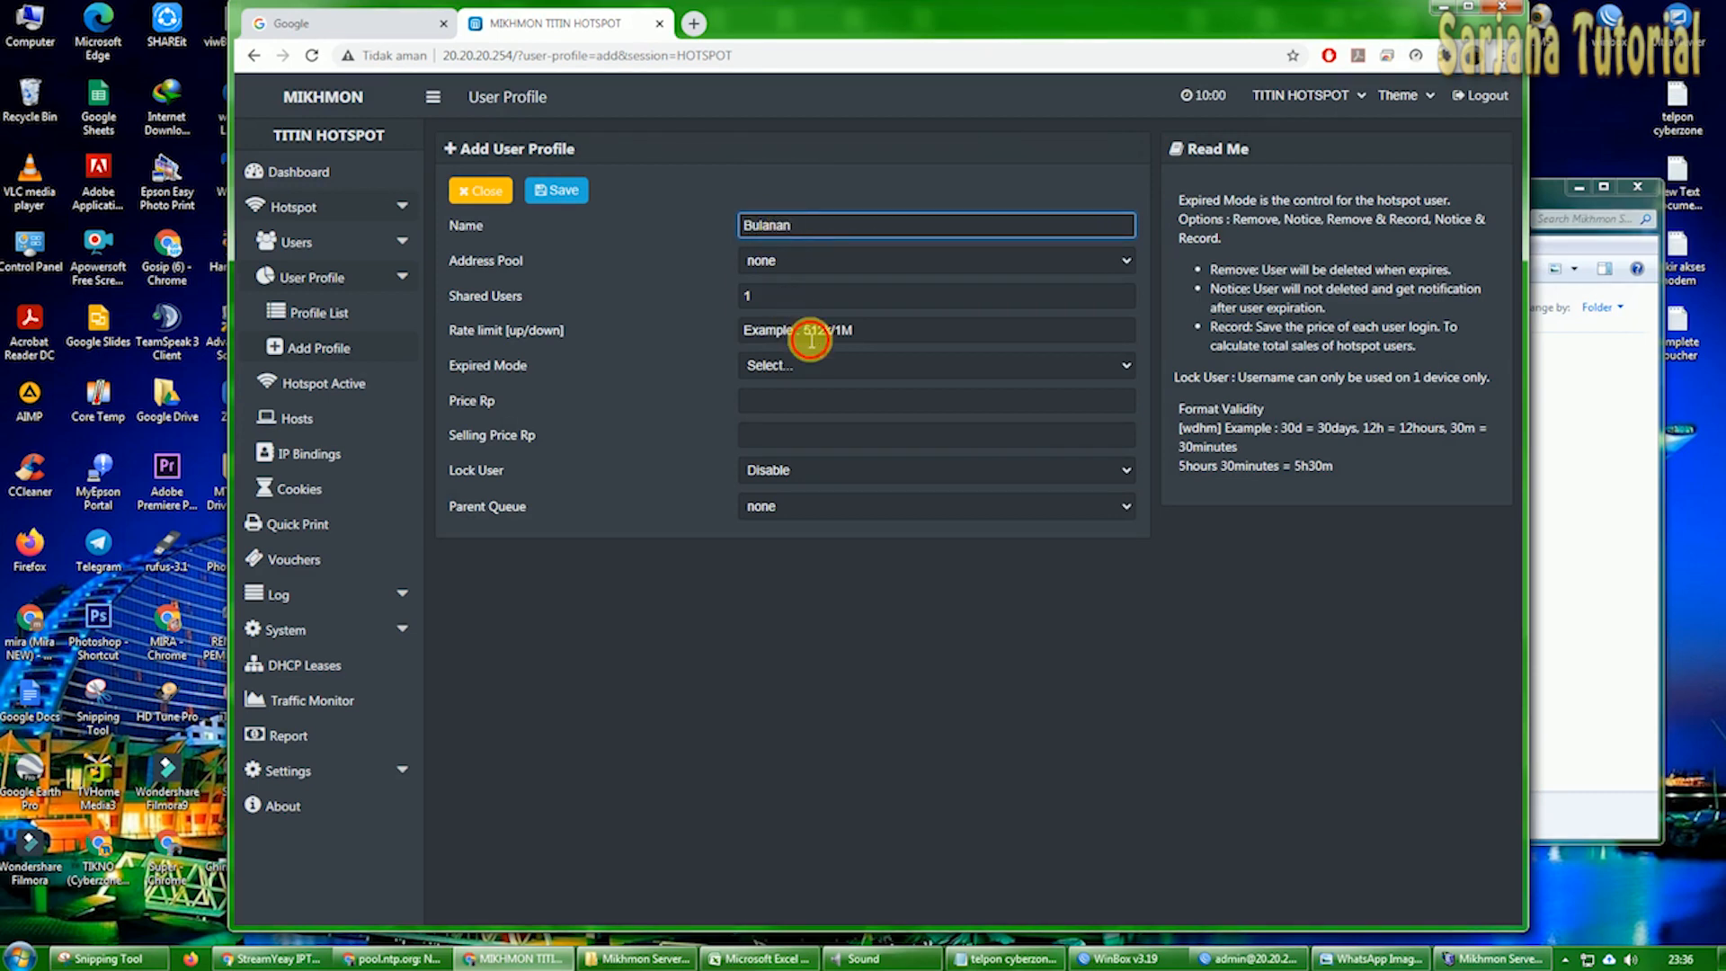
left_click(886, 344)
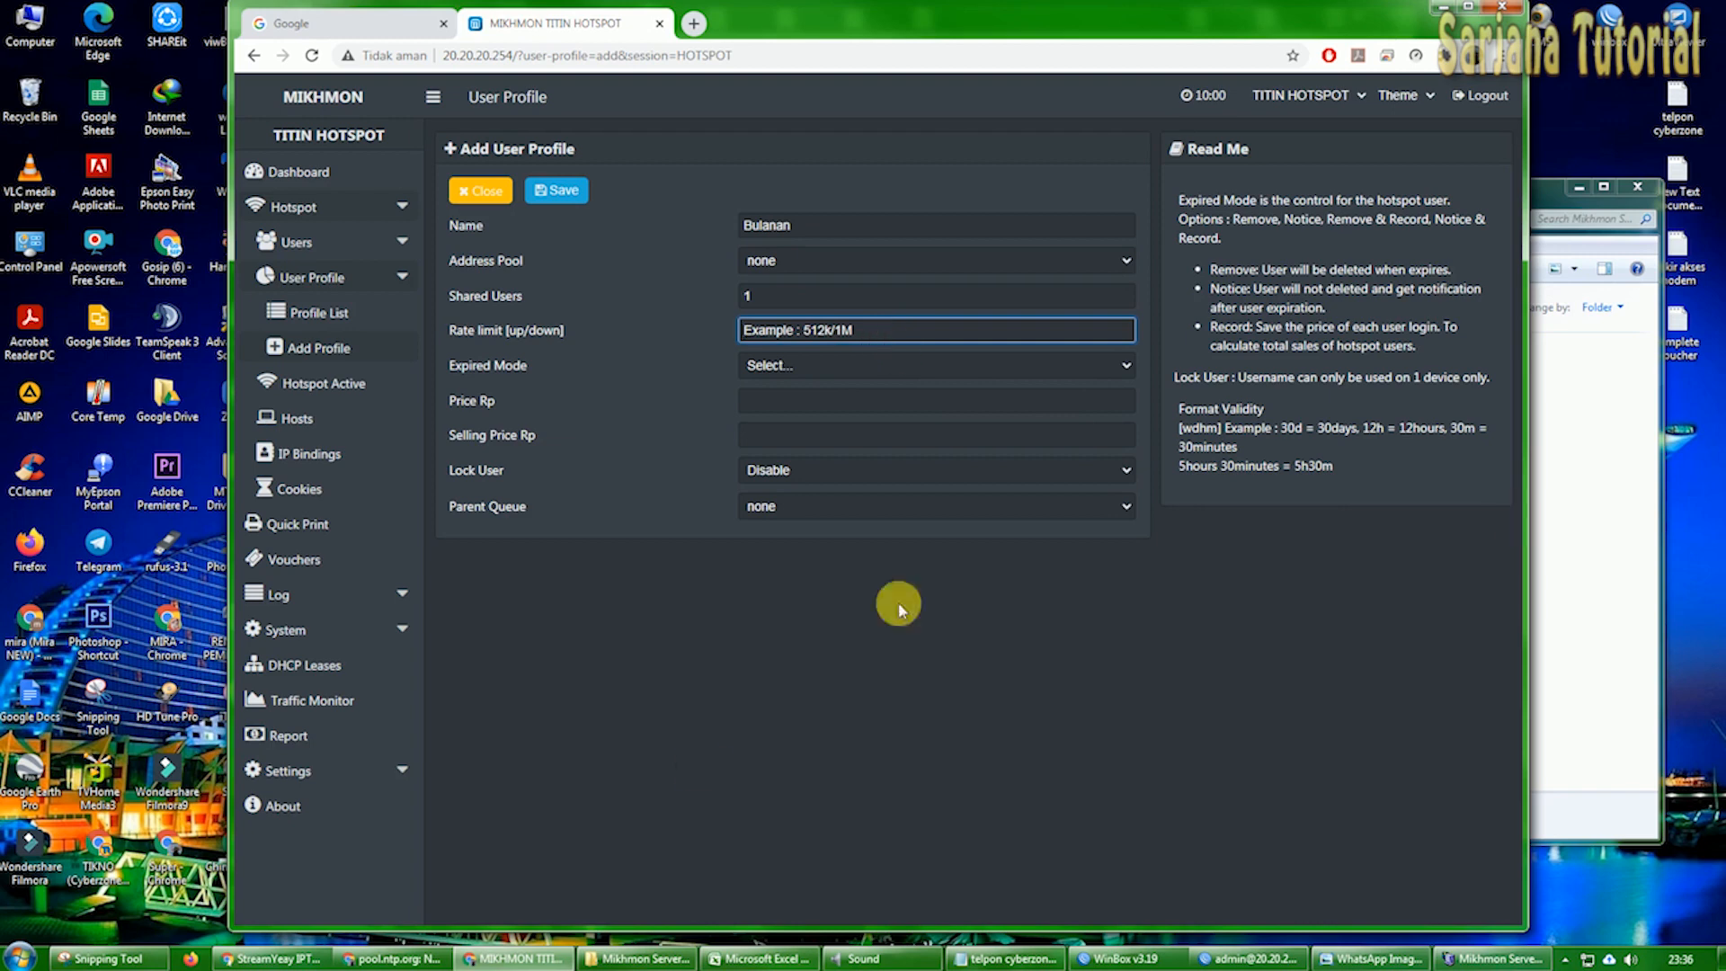
type("512k/1500k")
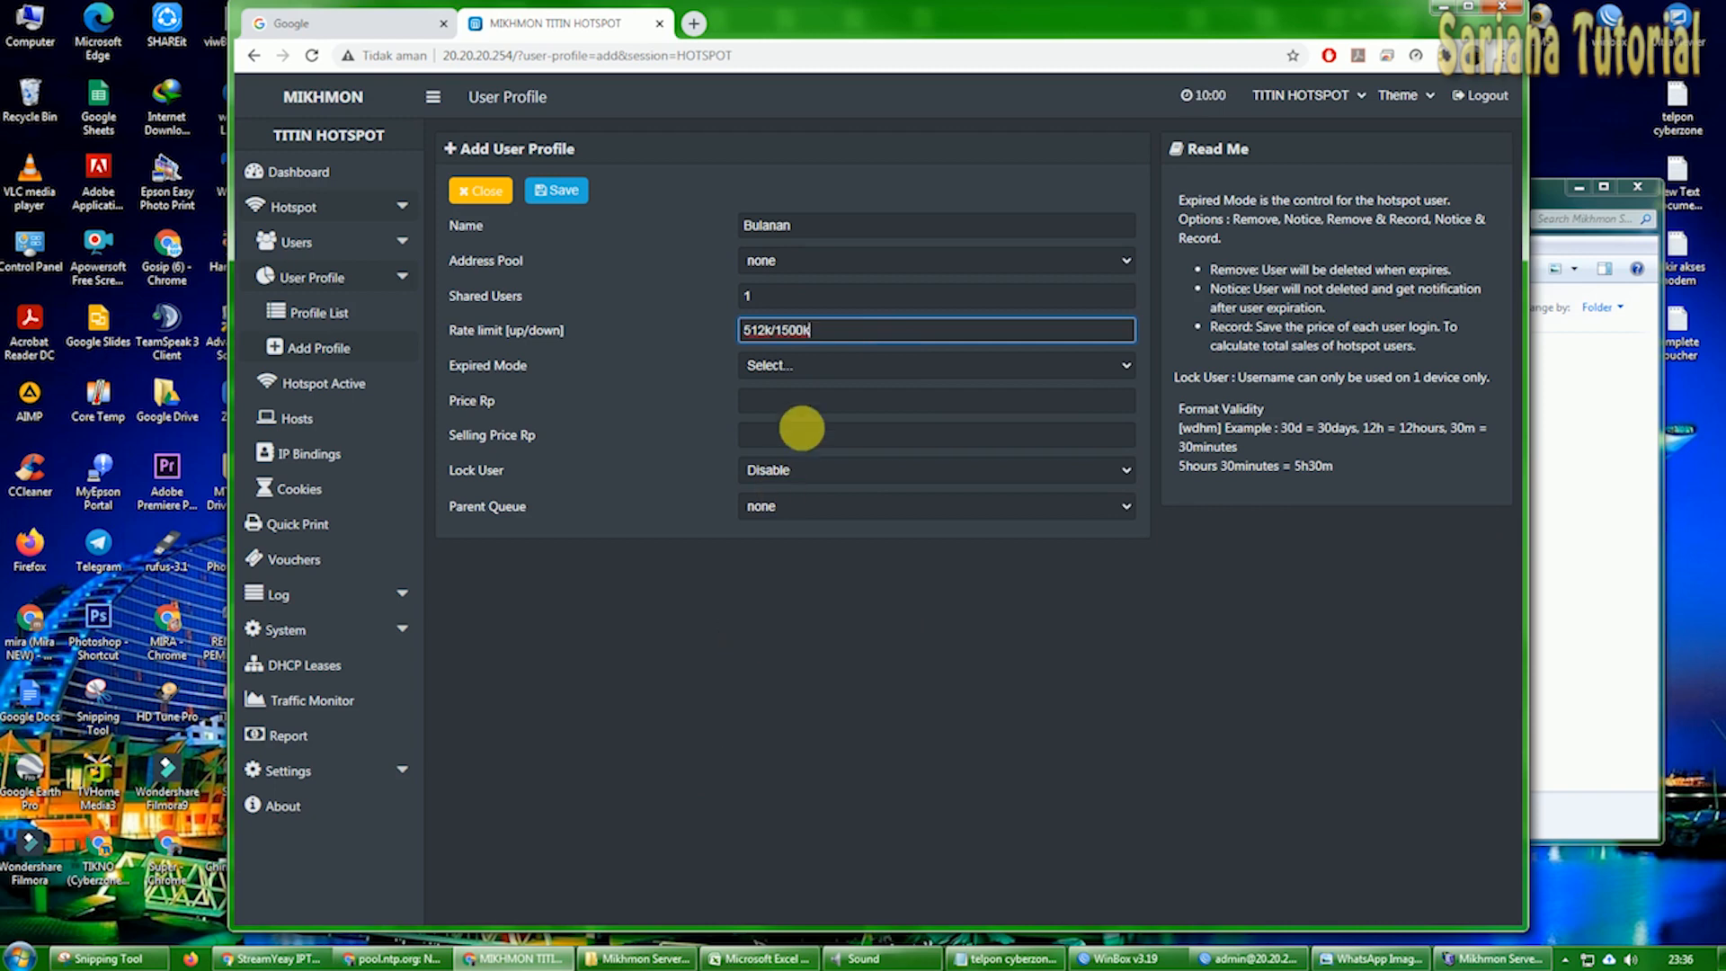
left_click(800, 365)
left_click(802, 452)
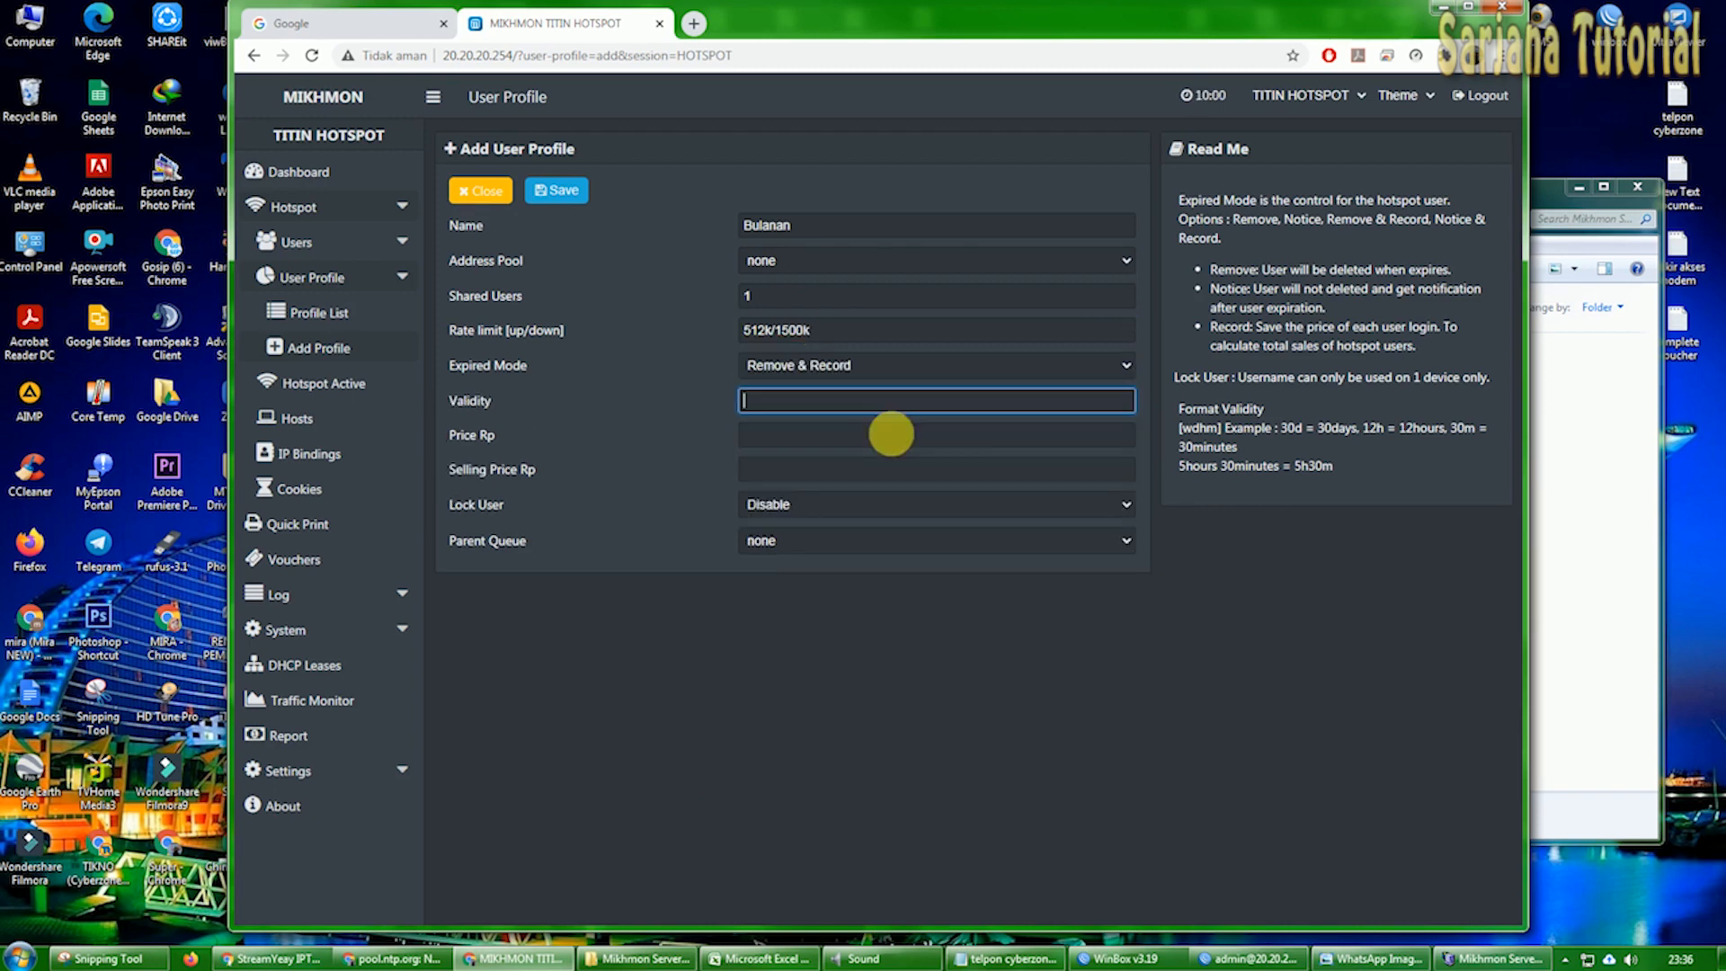
Set 30d validity, price and selling price 50000, enable Lock User, and save the profile.
left_click(790, 406)
type("30d")
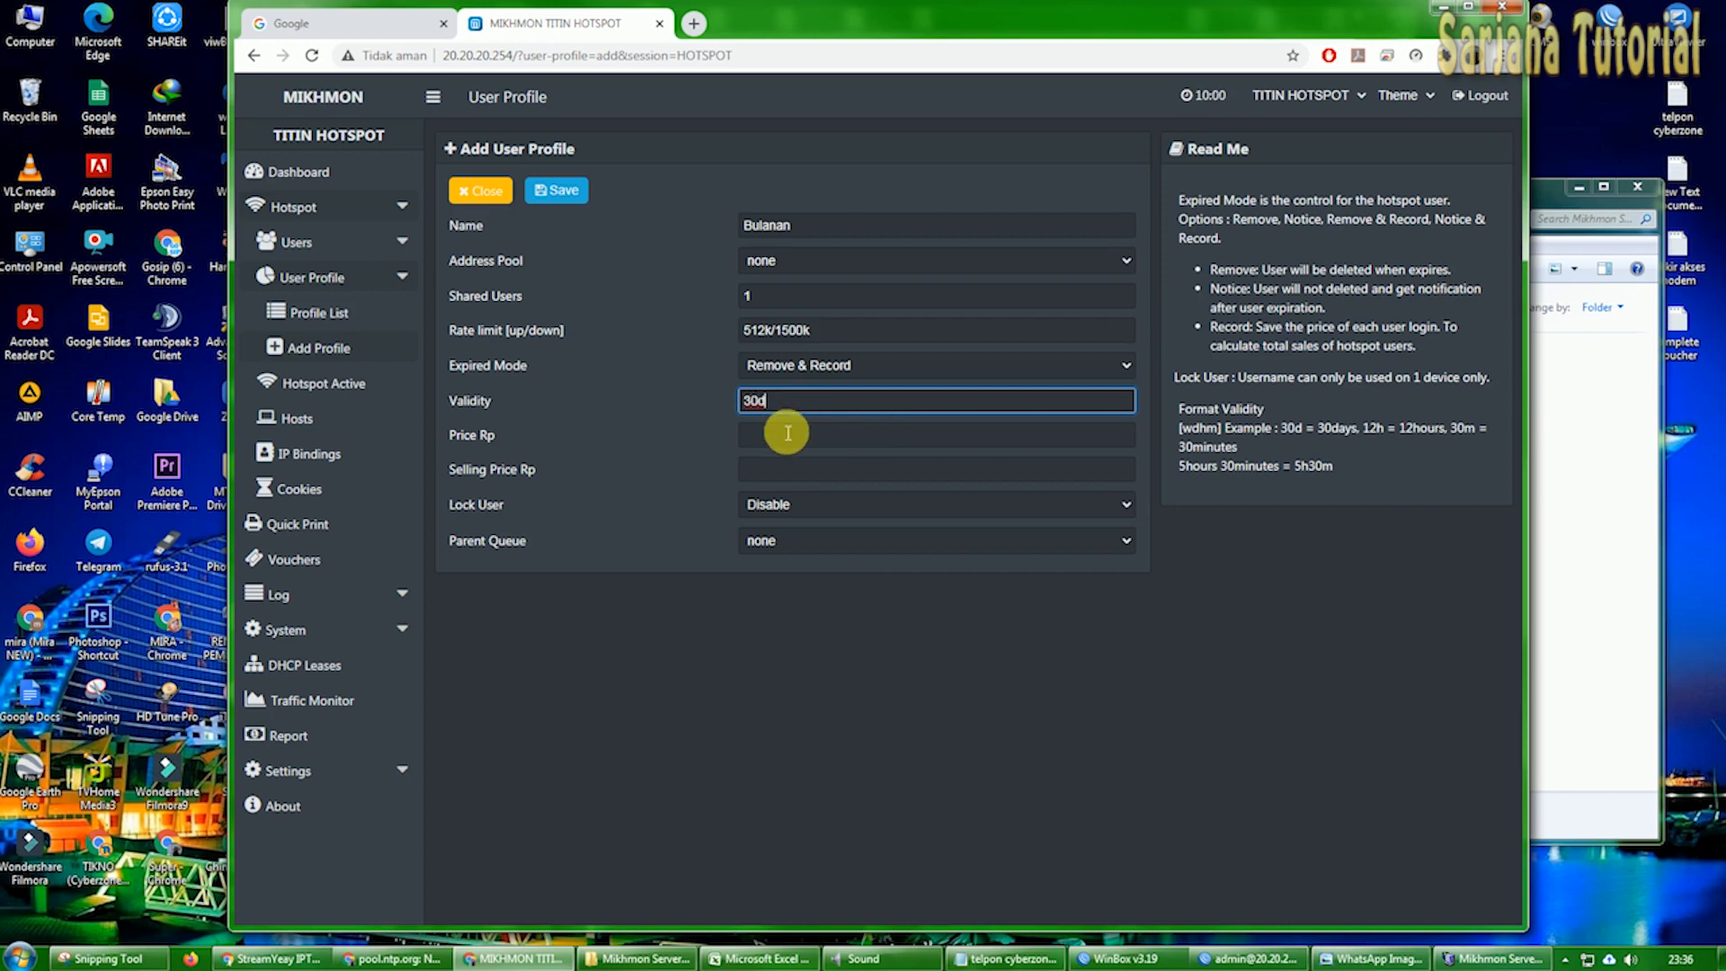
left_click(787, 440)
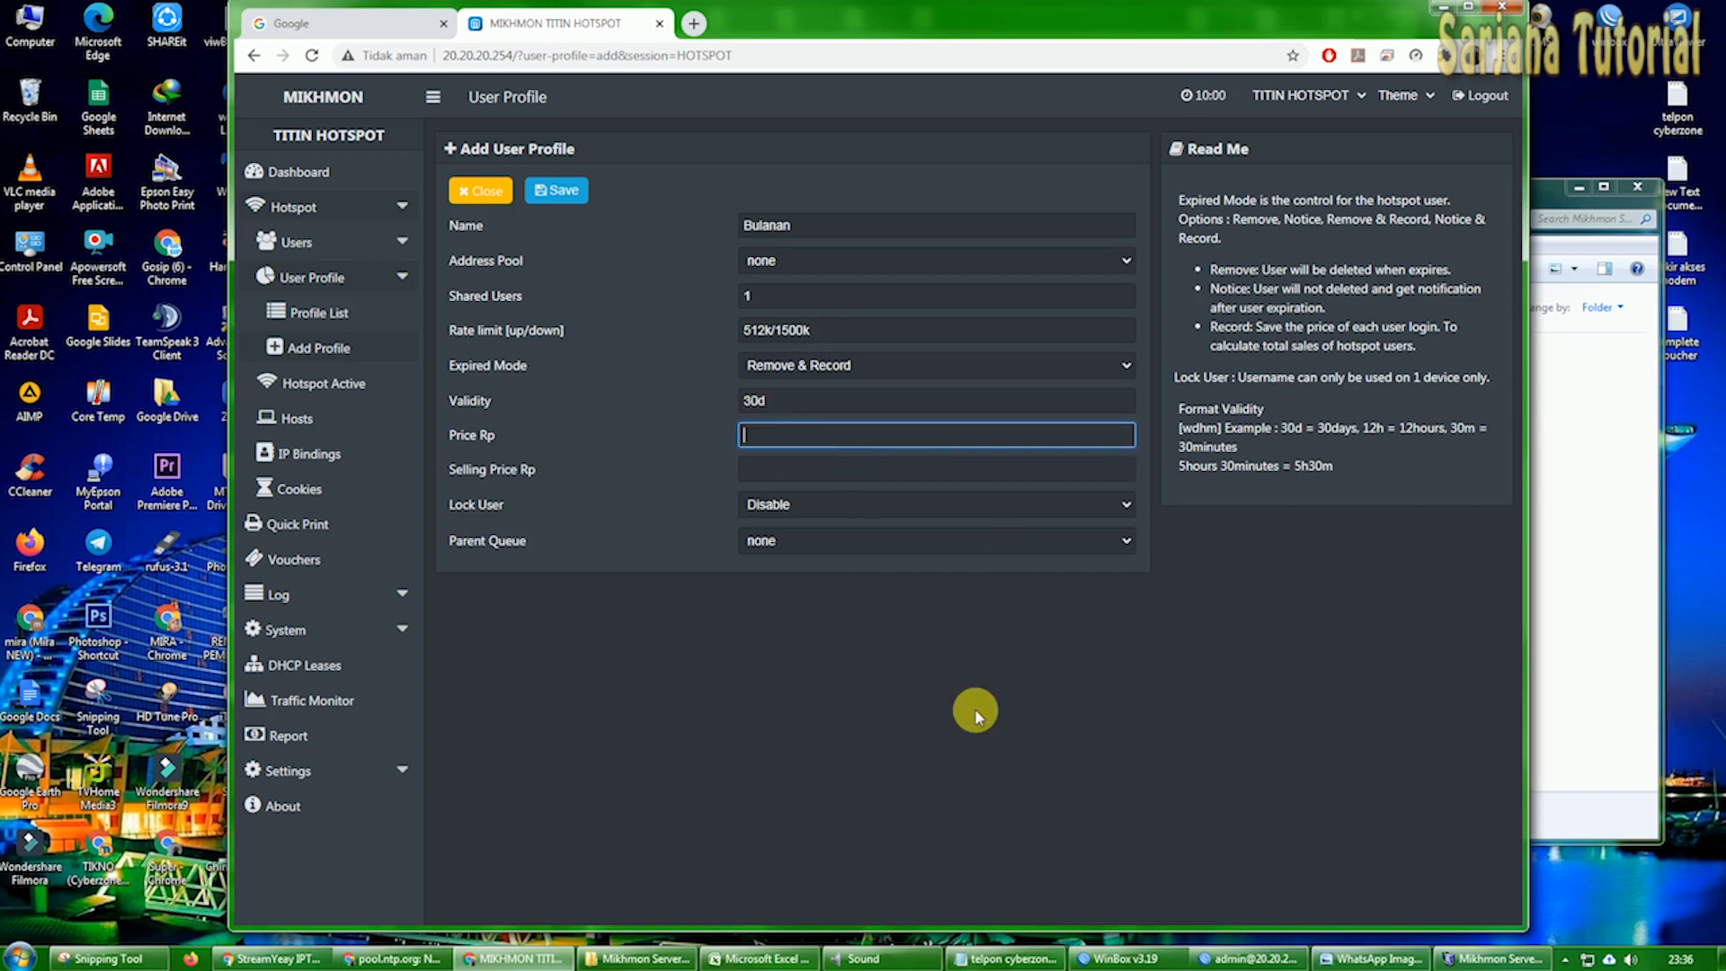
type("50000")
key("Tab")
type("500")
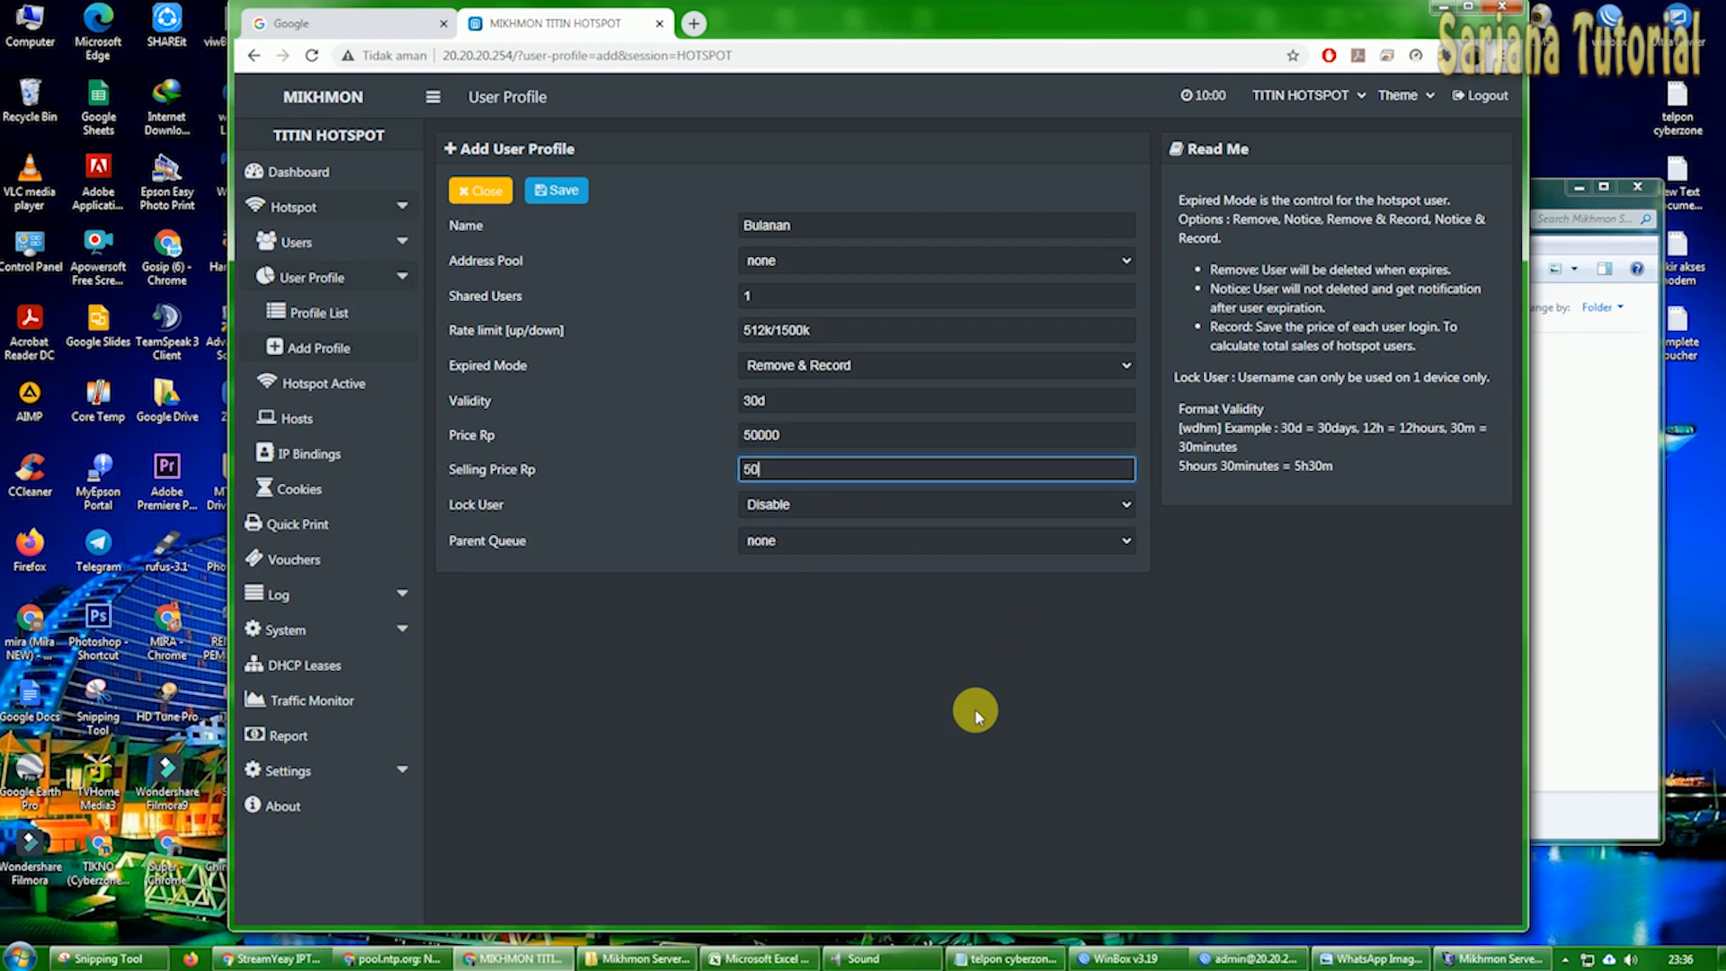
type("00")
left_click(791, 507)
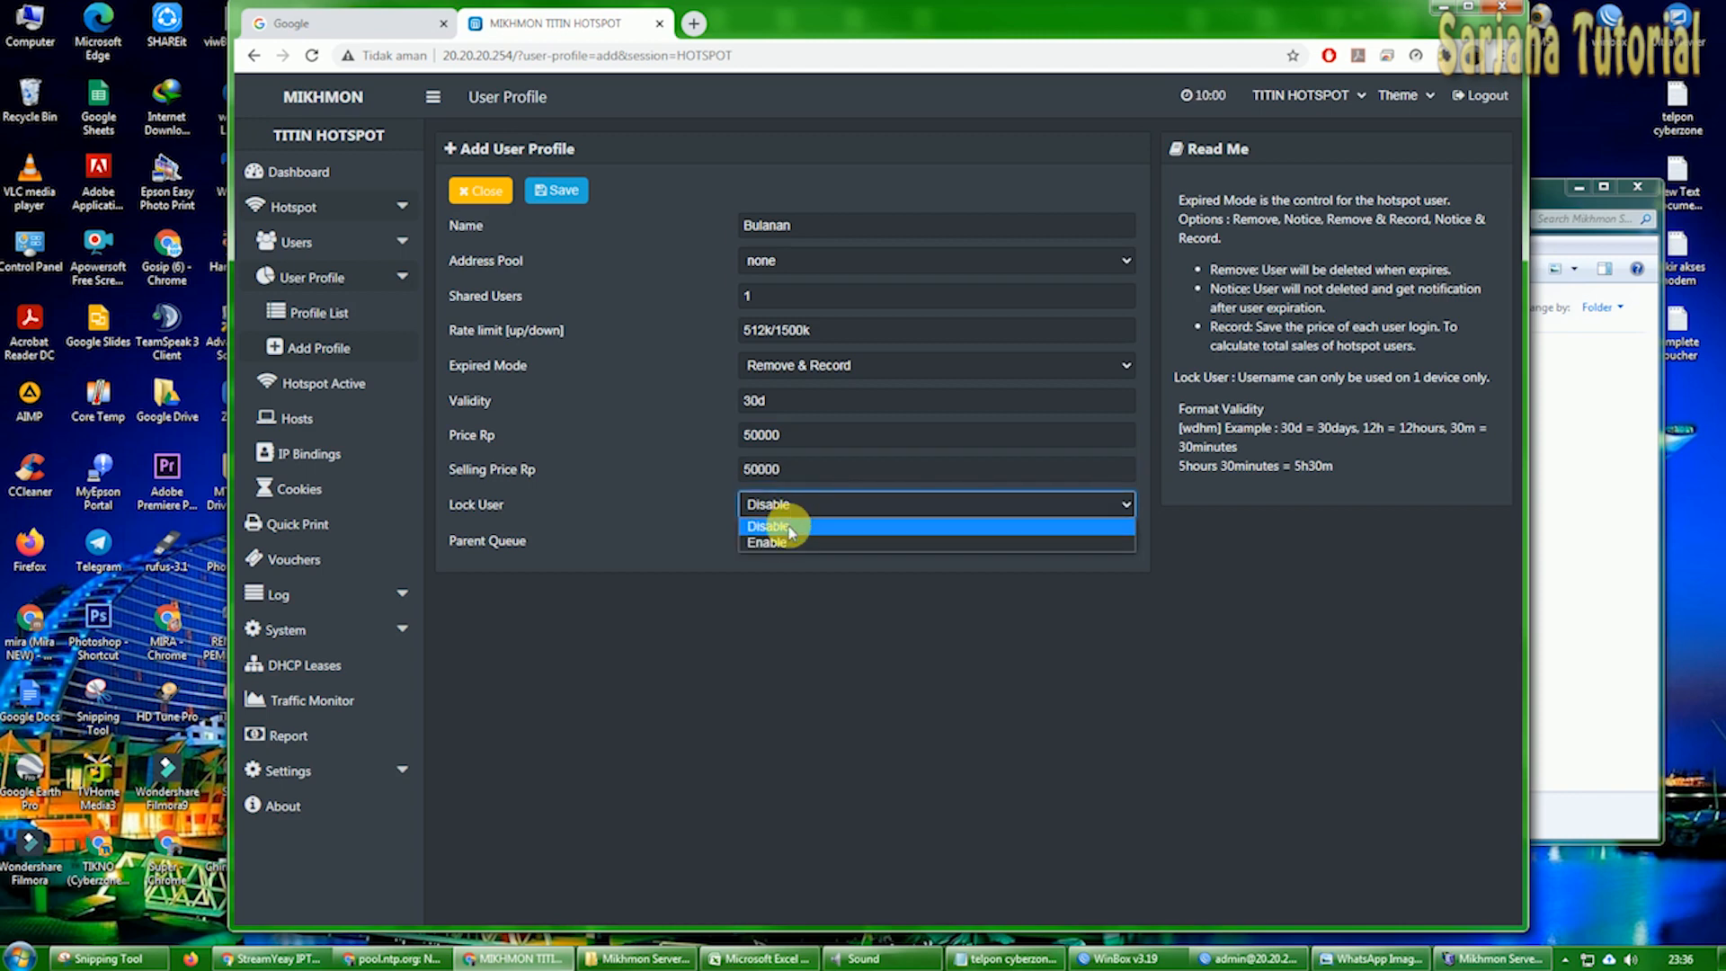
left_click(787, 540)
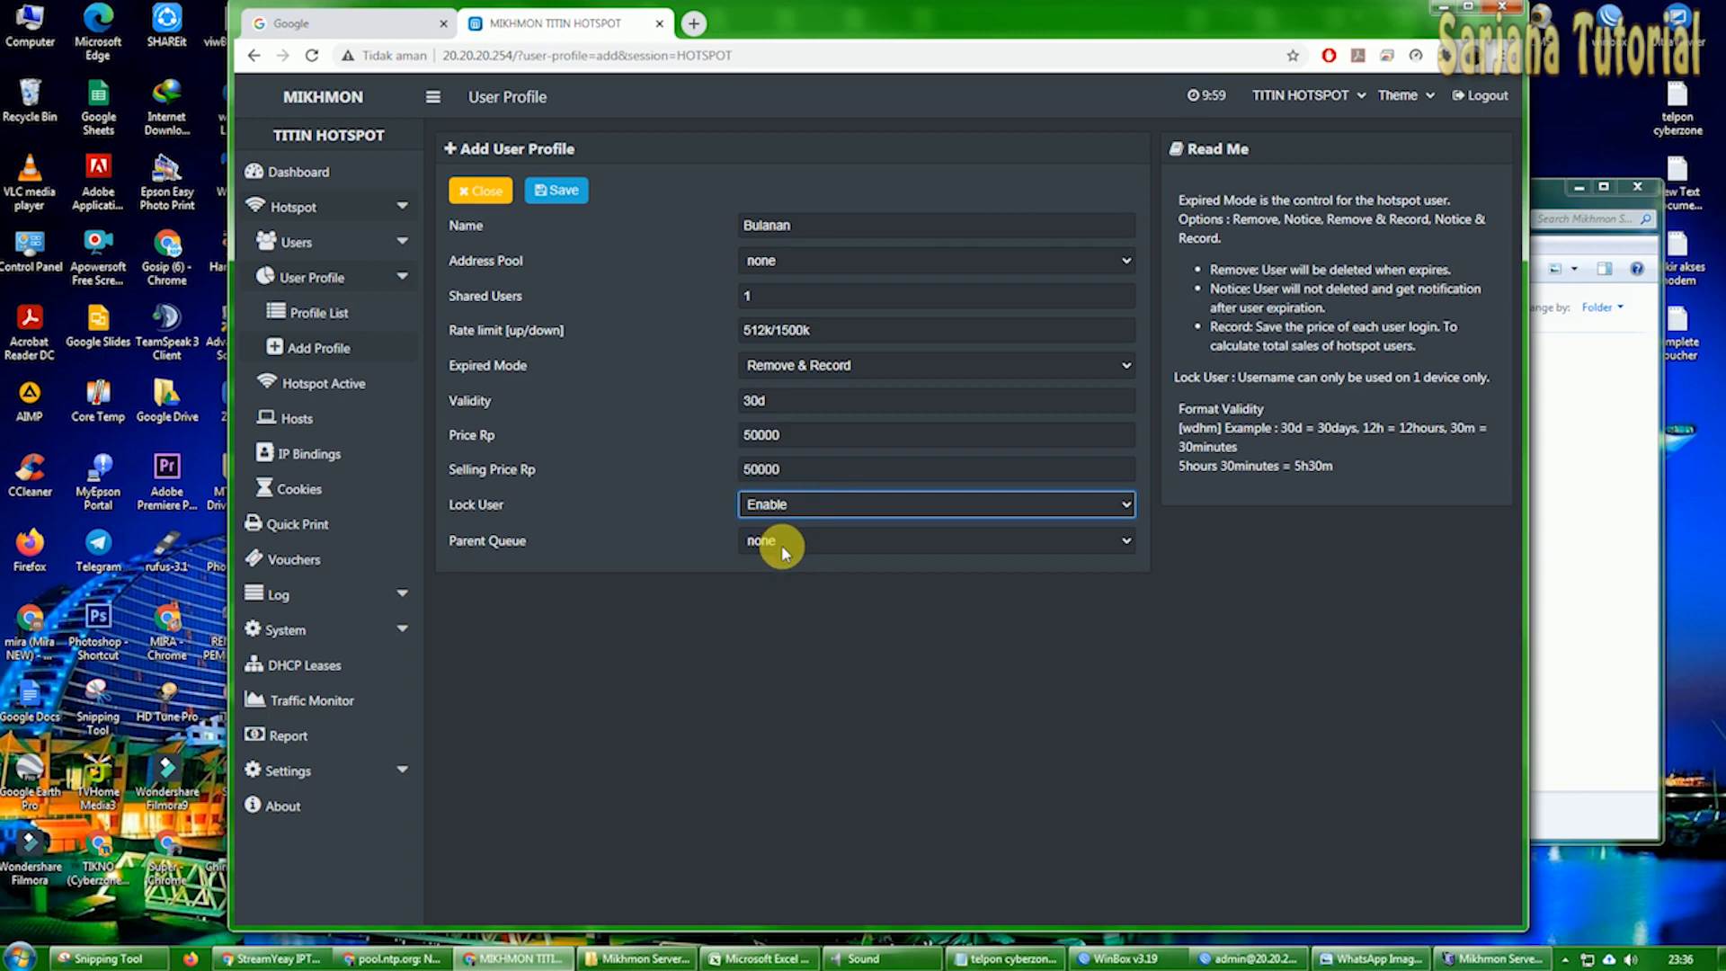
left_click(561, 196)
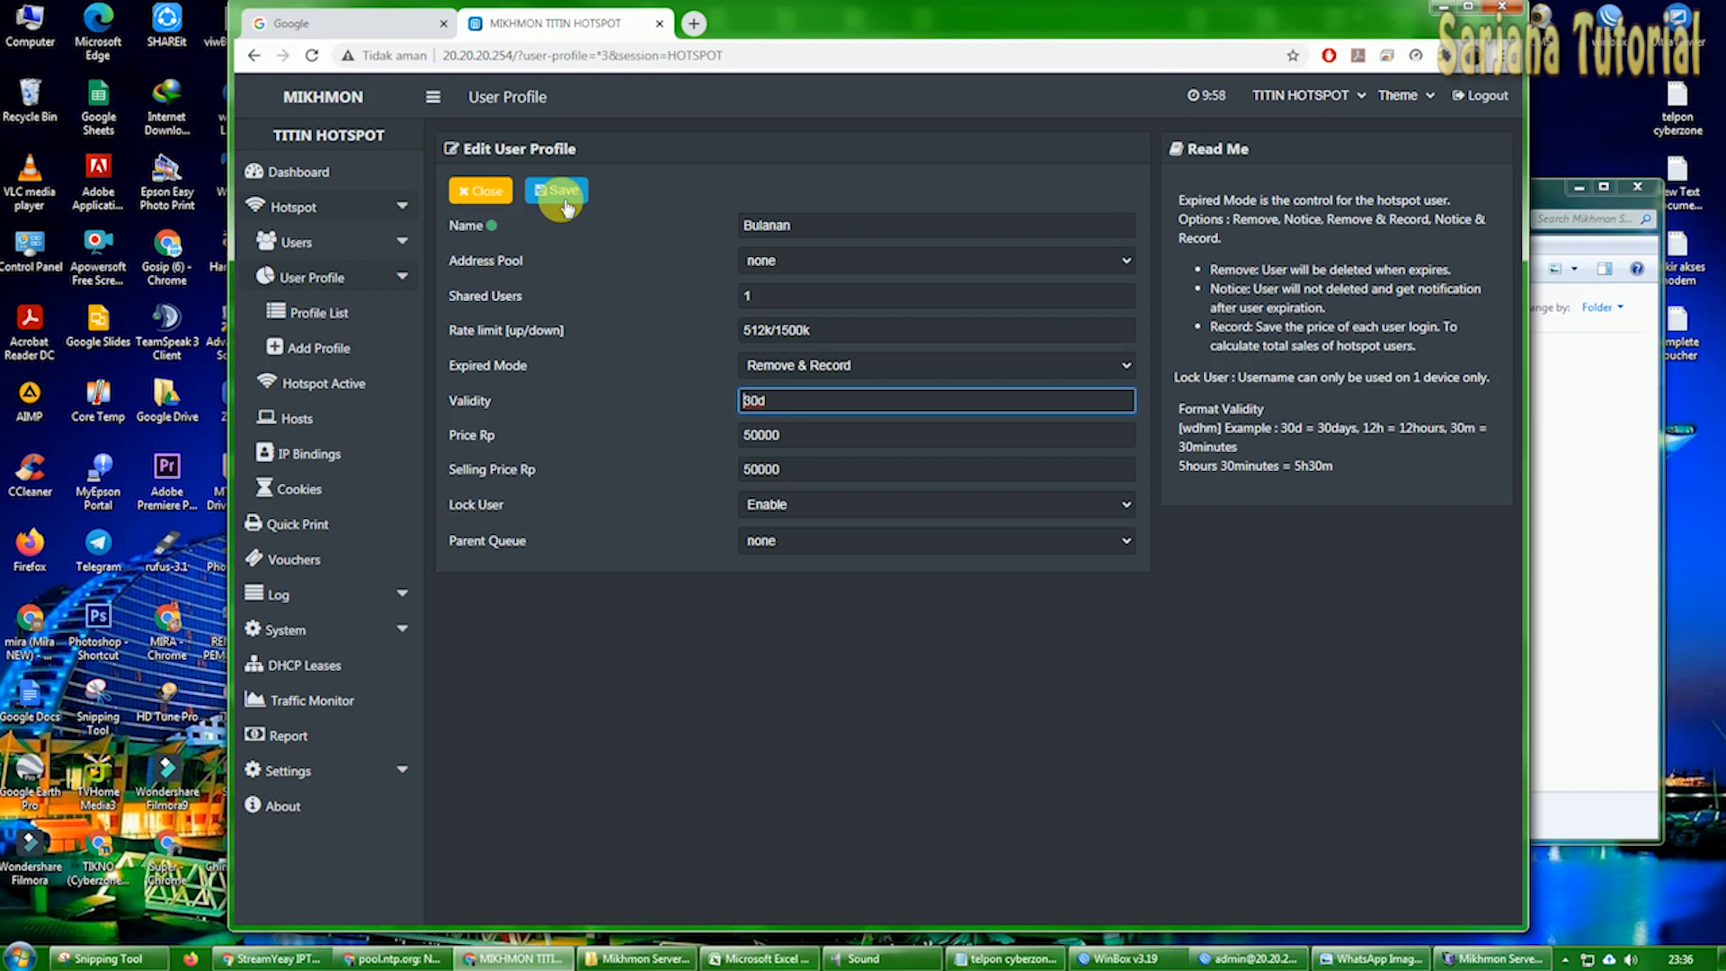
Start a new Ngebut-harian profile with a 2m/4m rate limit and Remove & Record expiry.
left_click(315, 348)
type("Ngebu")
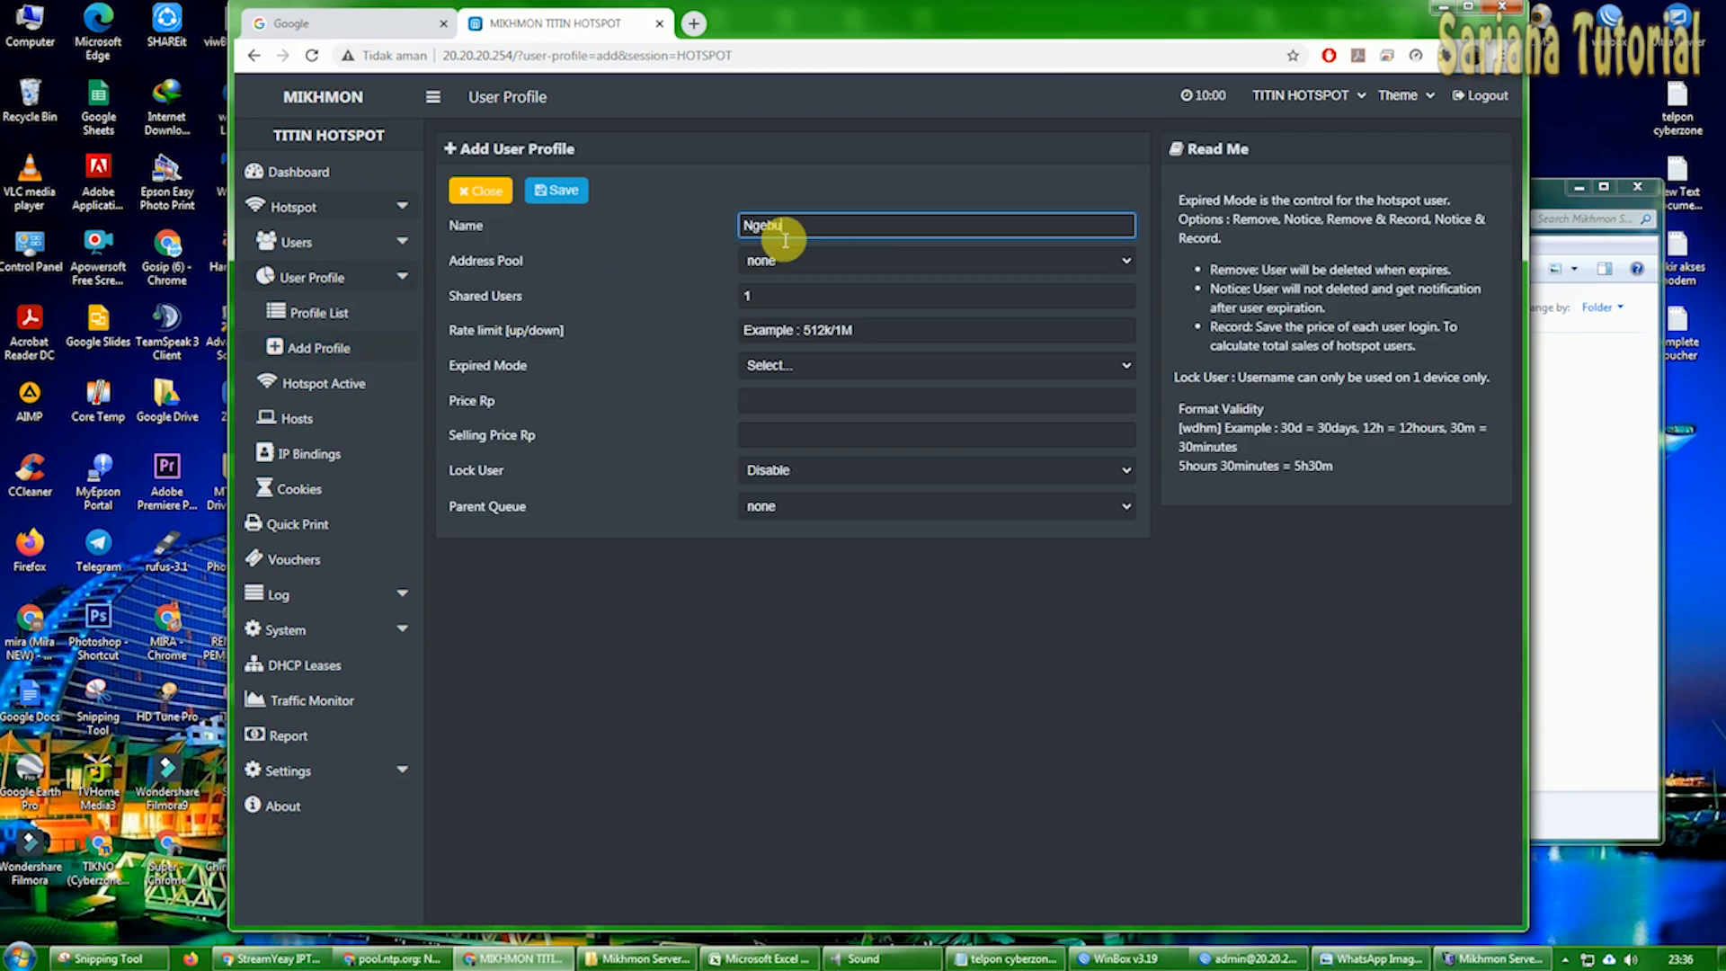
type("t harian")
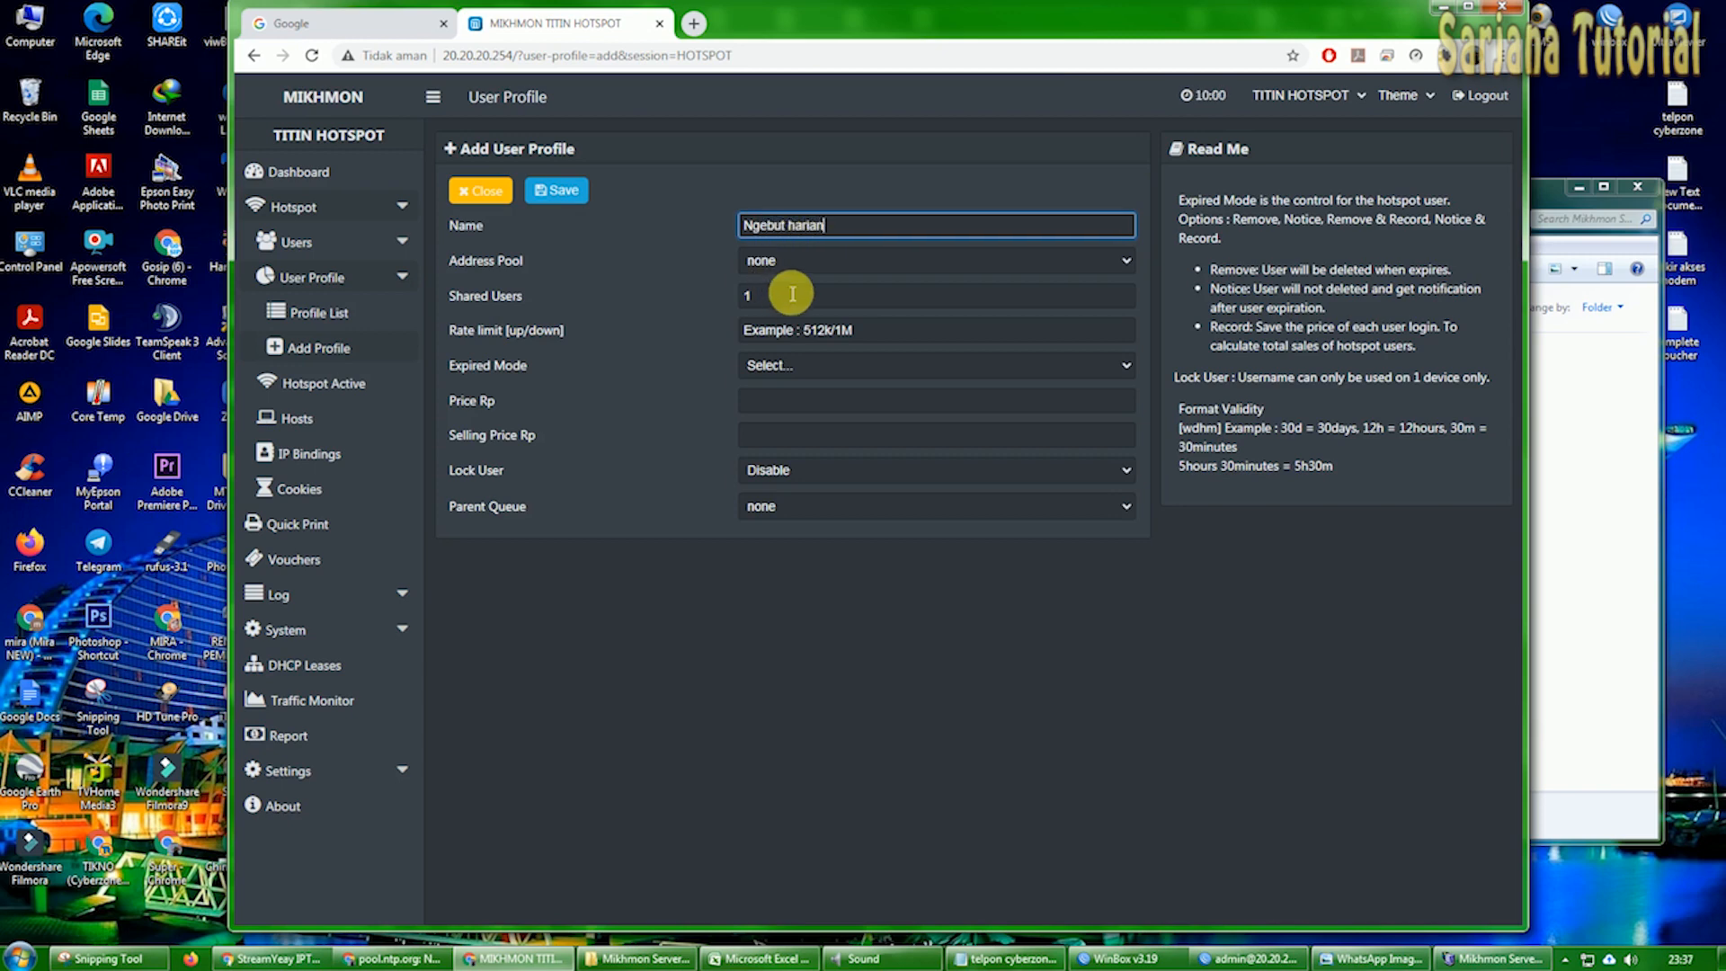
left_click(854, 338)
left_click(912, 335)
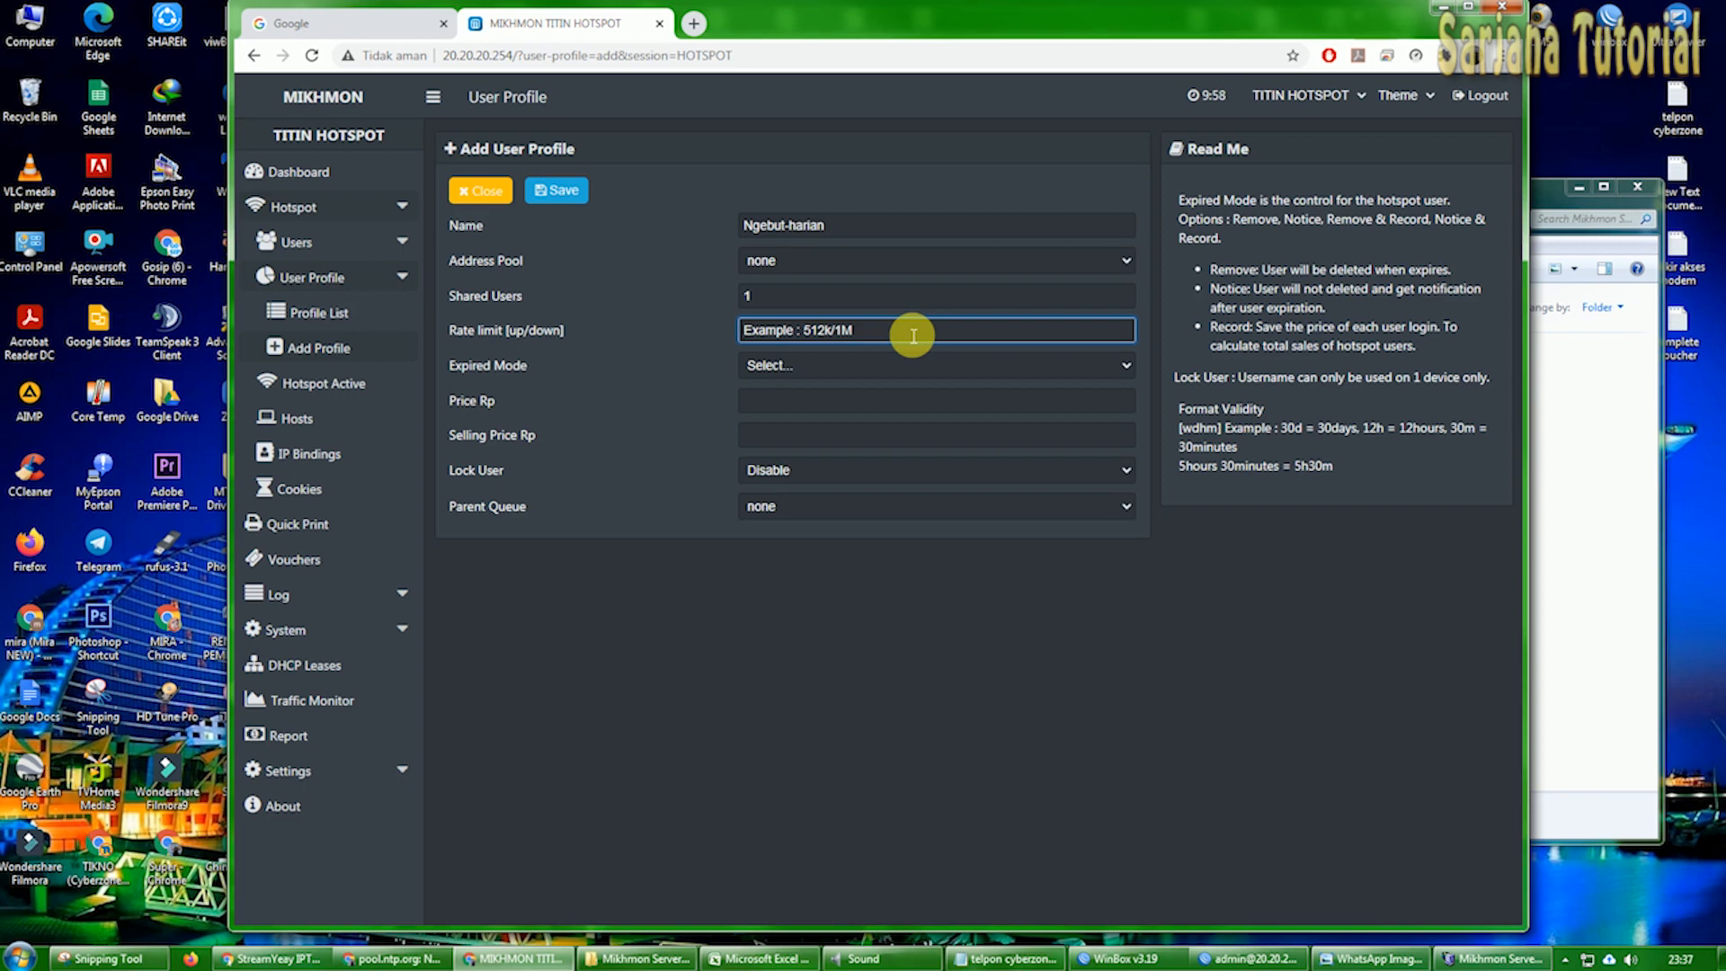
type("2m/4m")
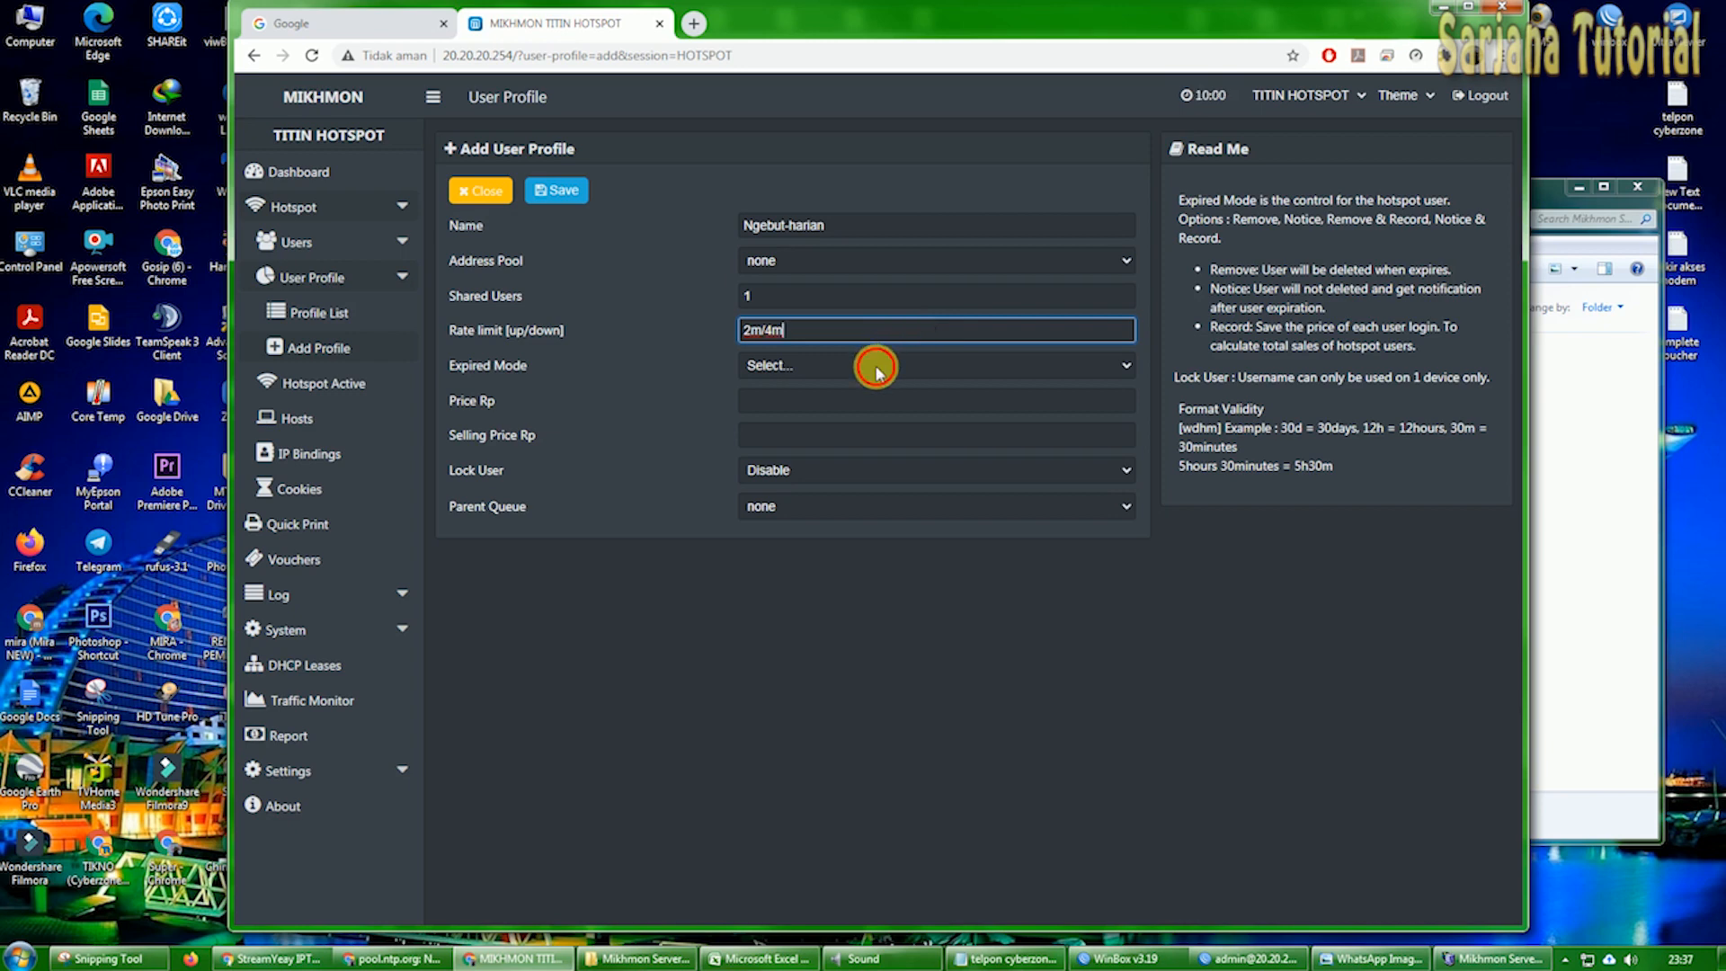
left_click(879, 364)
left_click(841, 452)
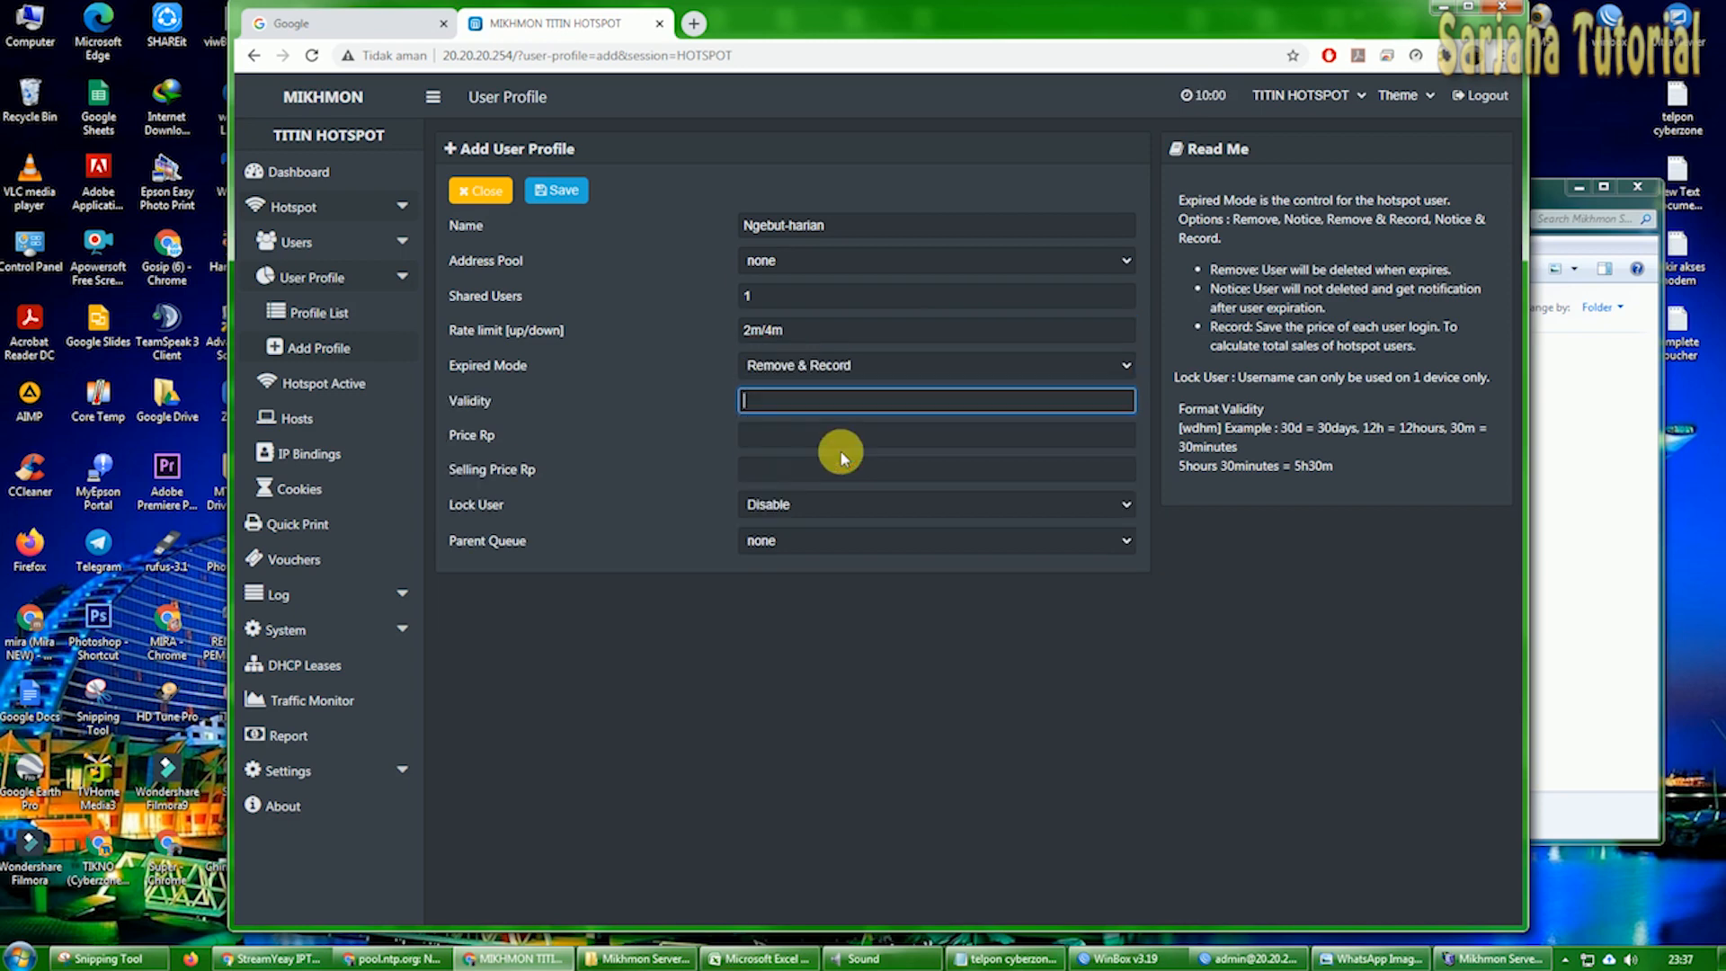
Give it 24h validity, price and selling price 5000, keep Lock User disabled, and save.
left_click(794, 407)
type("24h")
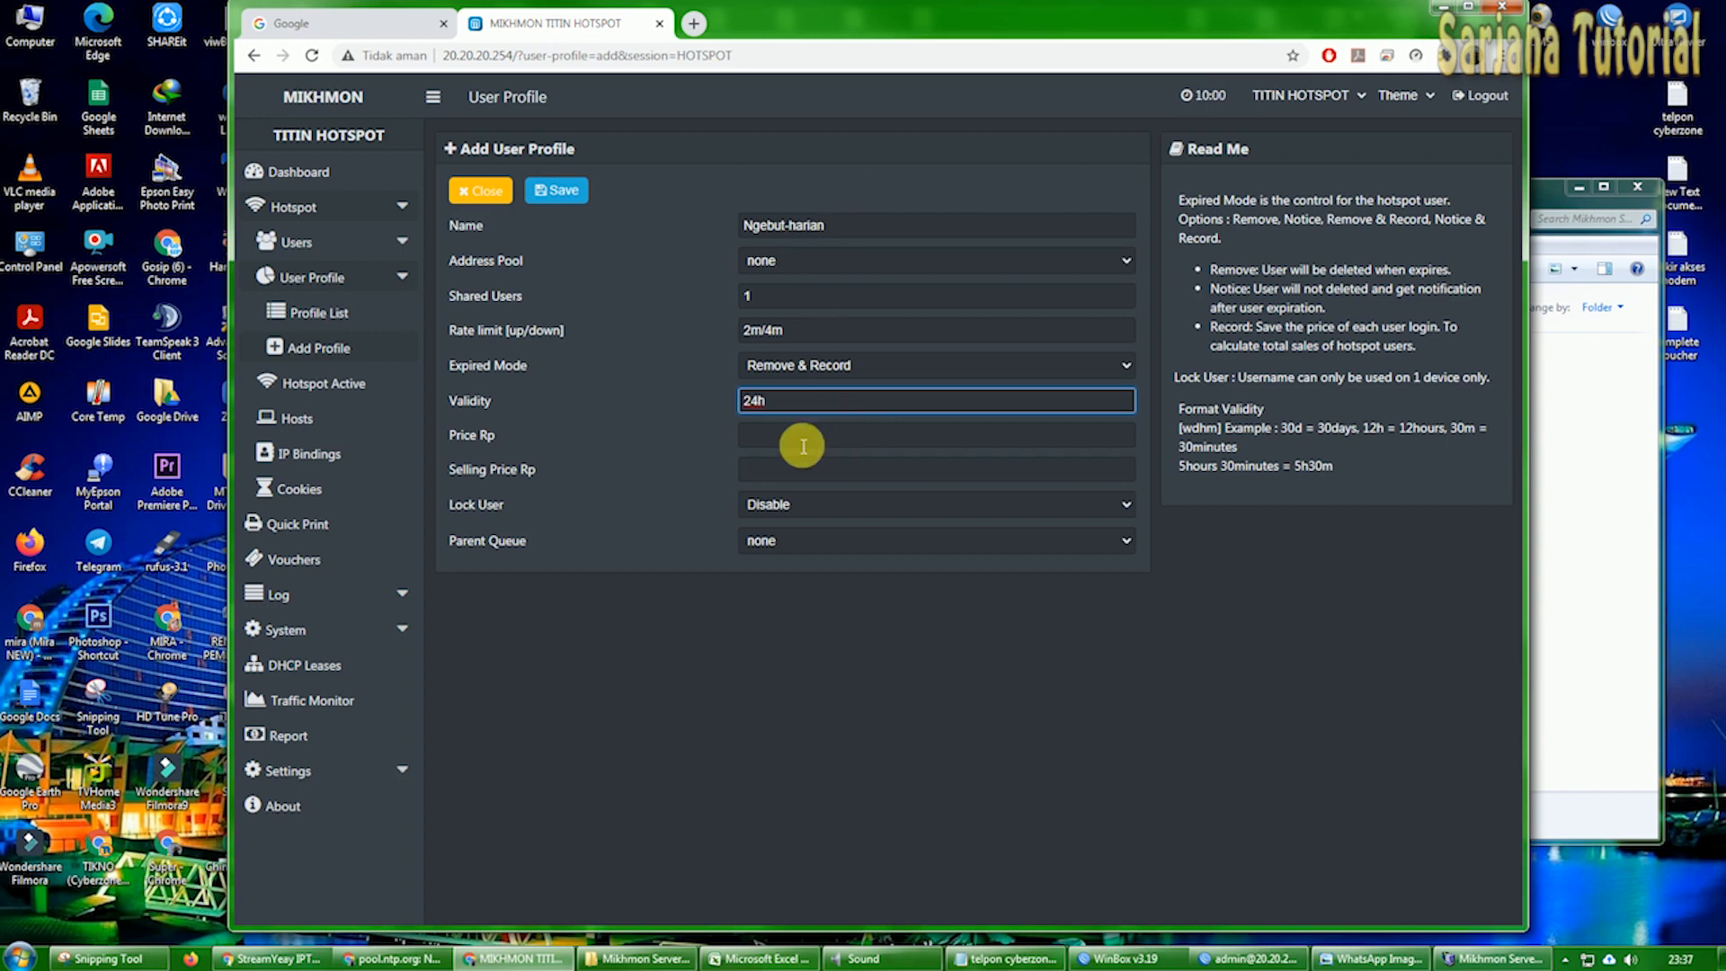
left_click(802, 445)
type("5000")
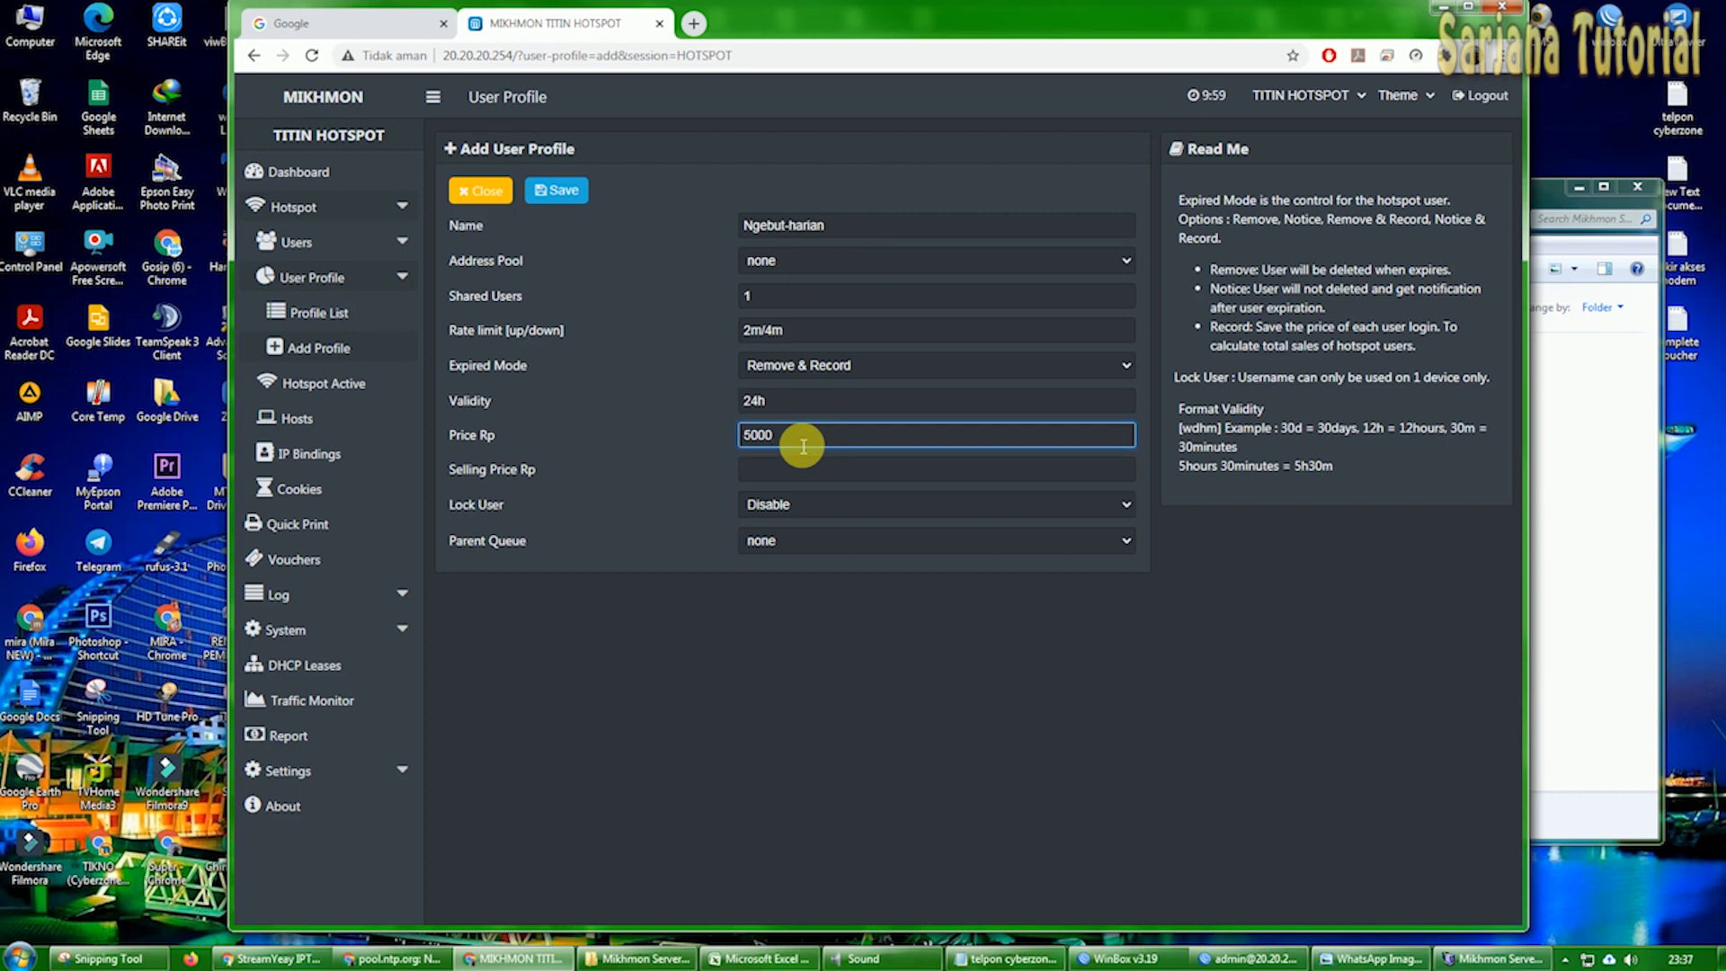
key("Tab")
type("5")
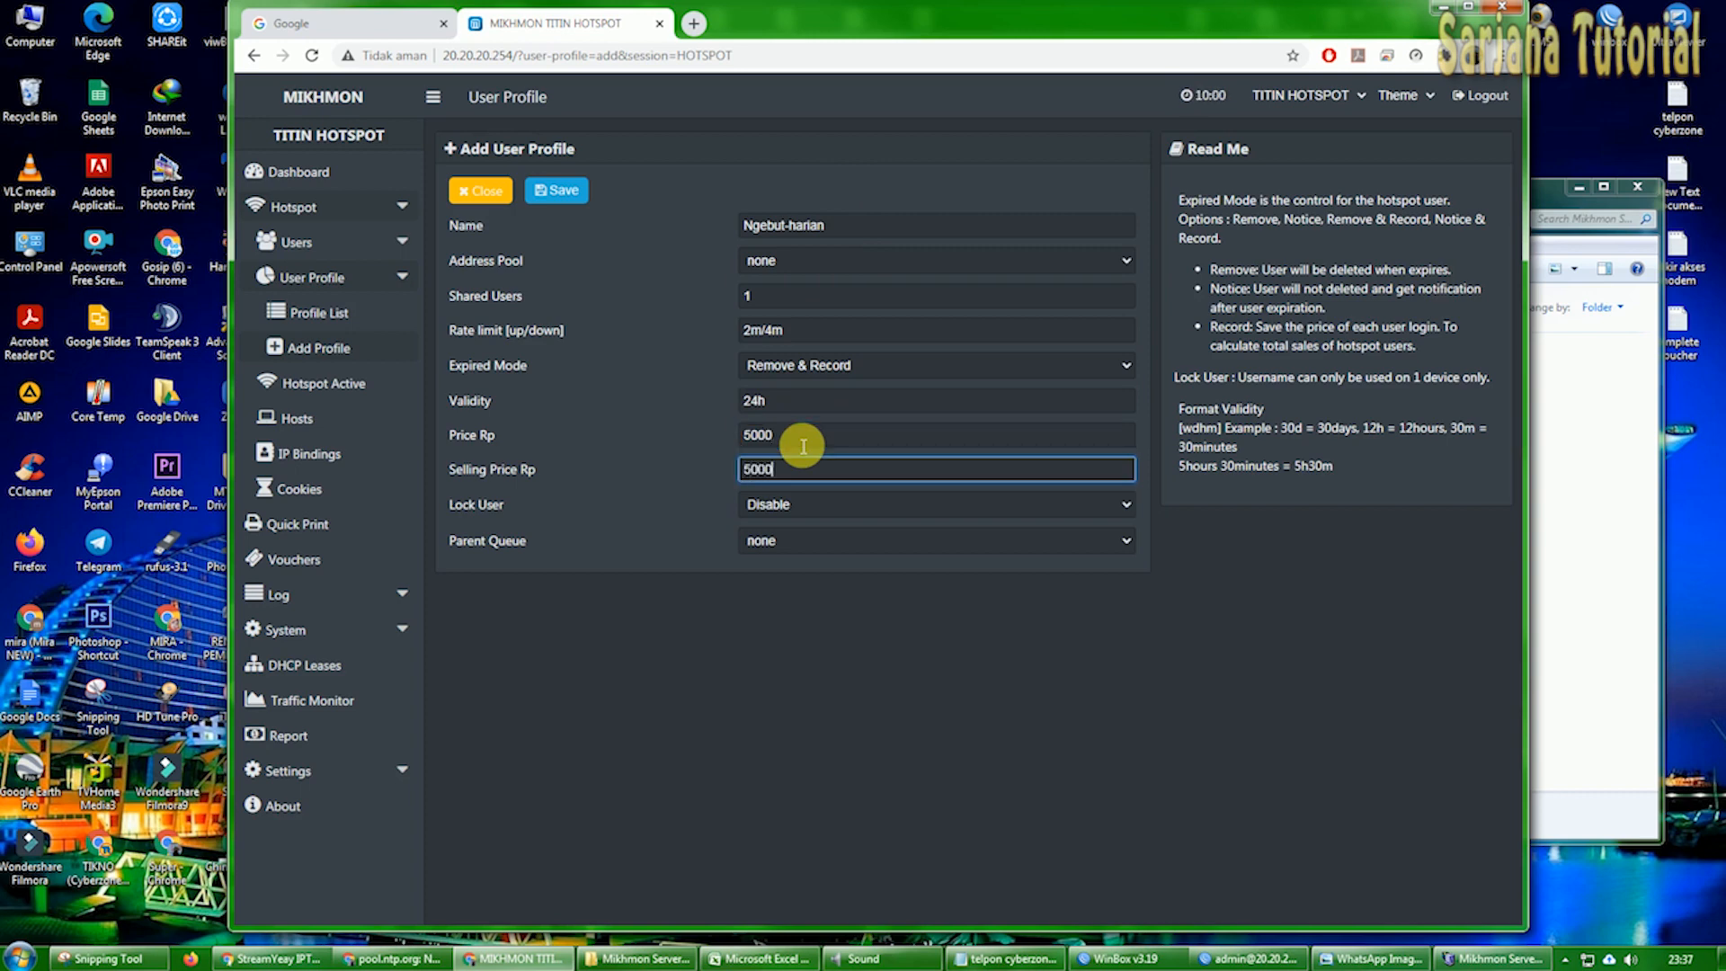
left_click(773, 502)
left_click(773, 502)
left_click(566, 191)
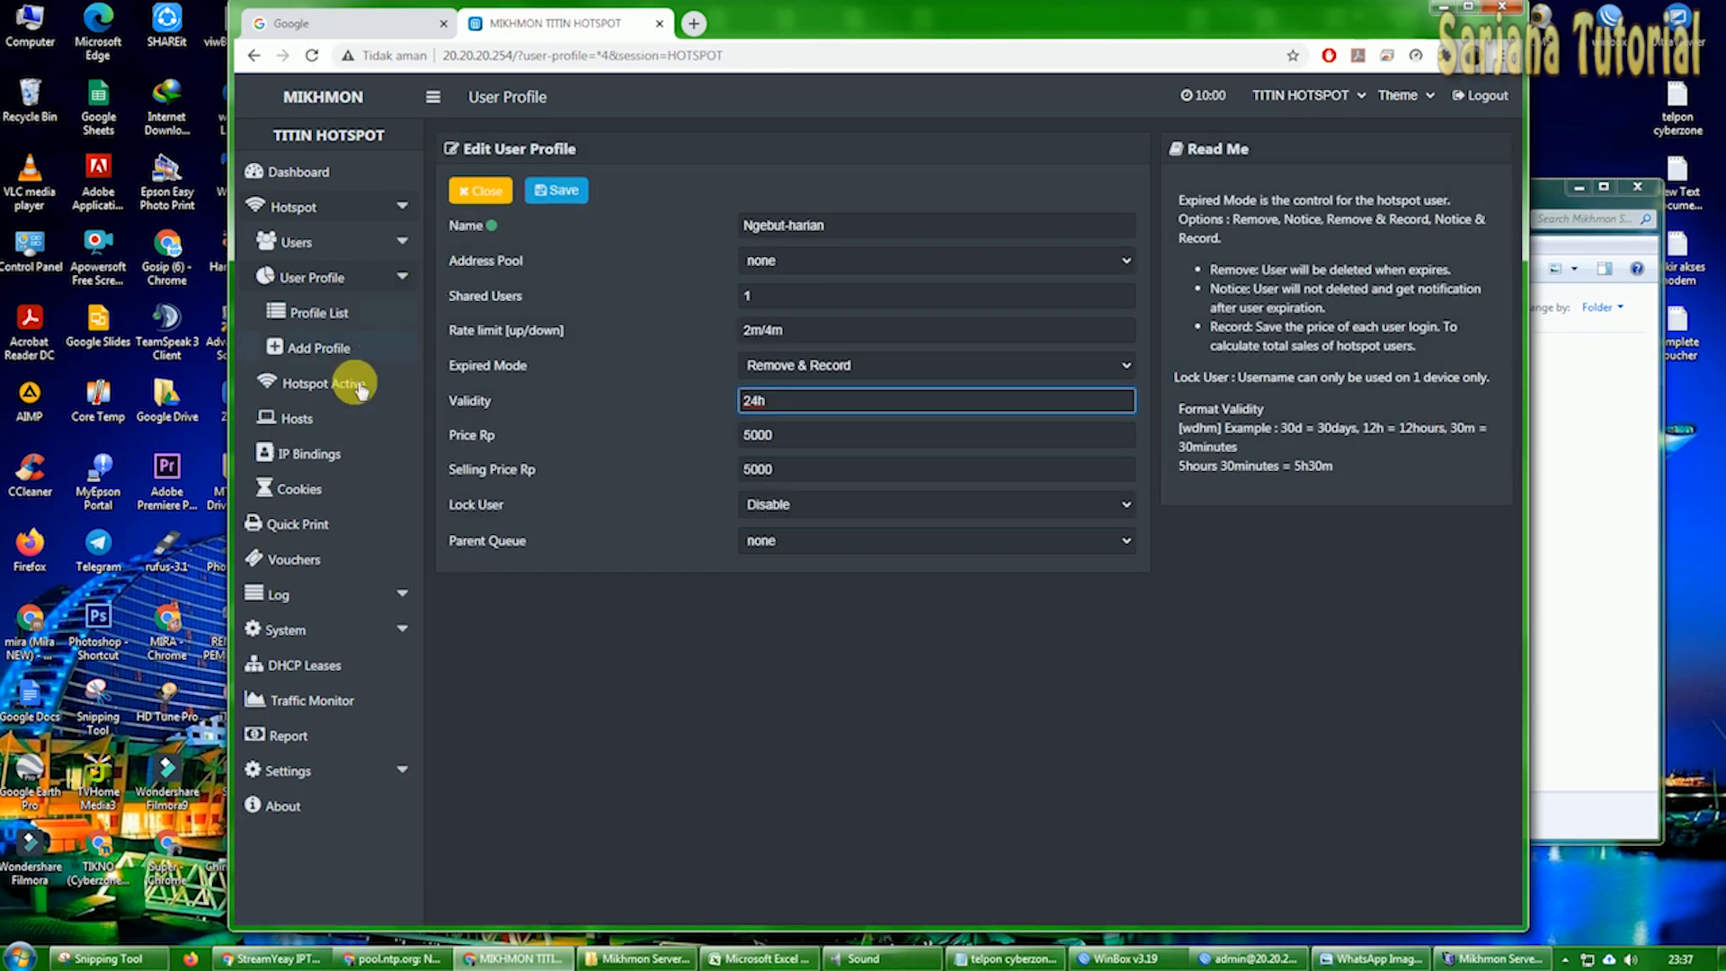
Start a new Ngebut-mingguan profile with a 2m/4m rate limit and Remove & Record expiry.
left_click(319, 347)
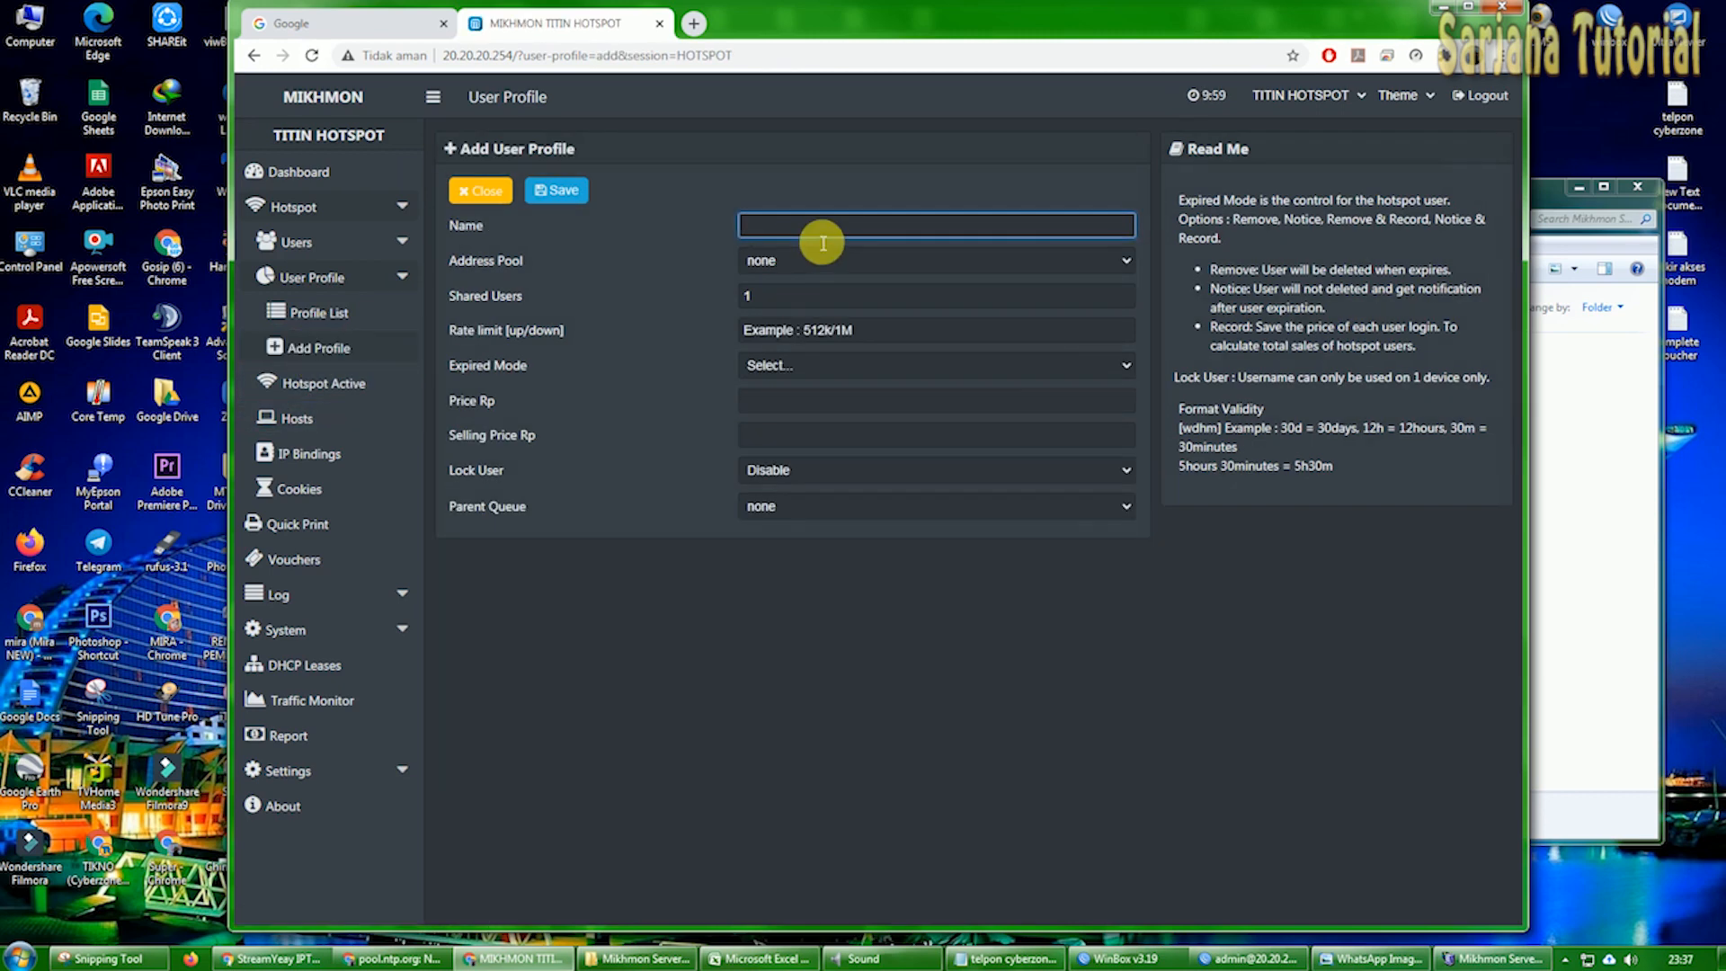
type("Ngebut mingguan")
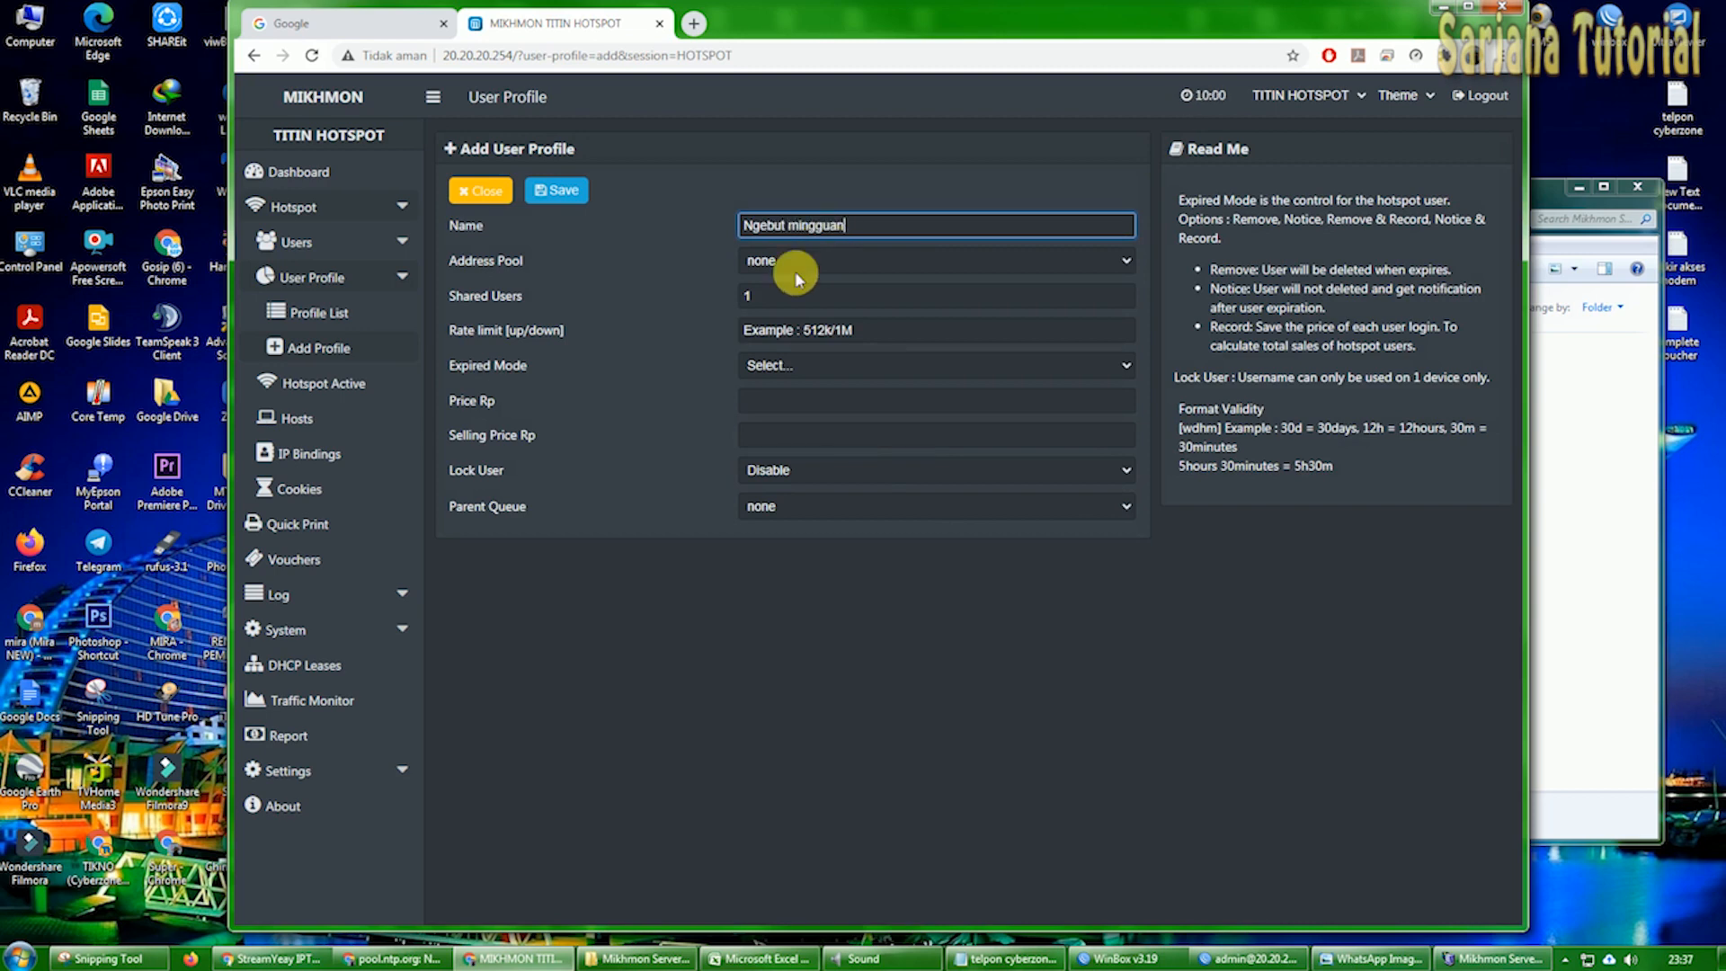
left_click(895, 341)
left_click(895, 340)
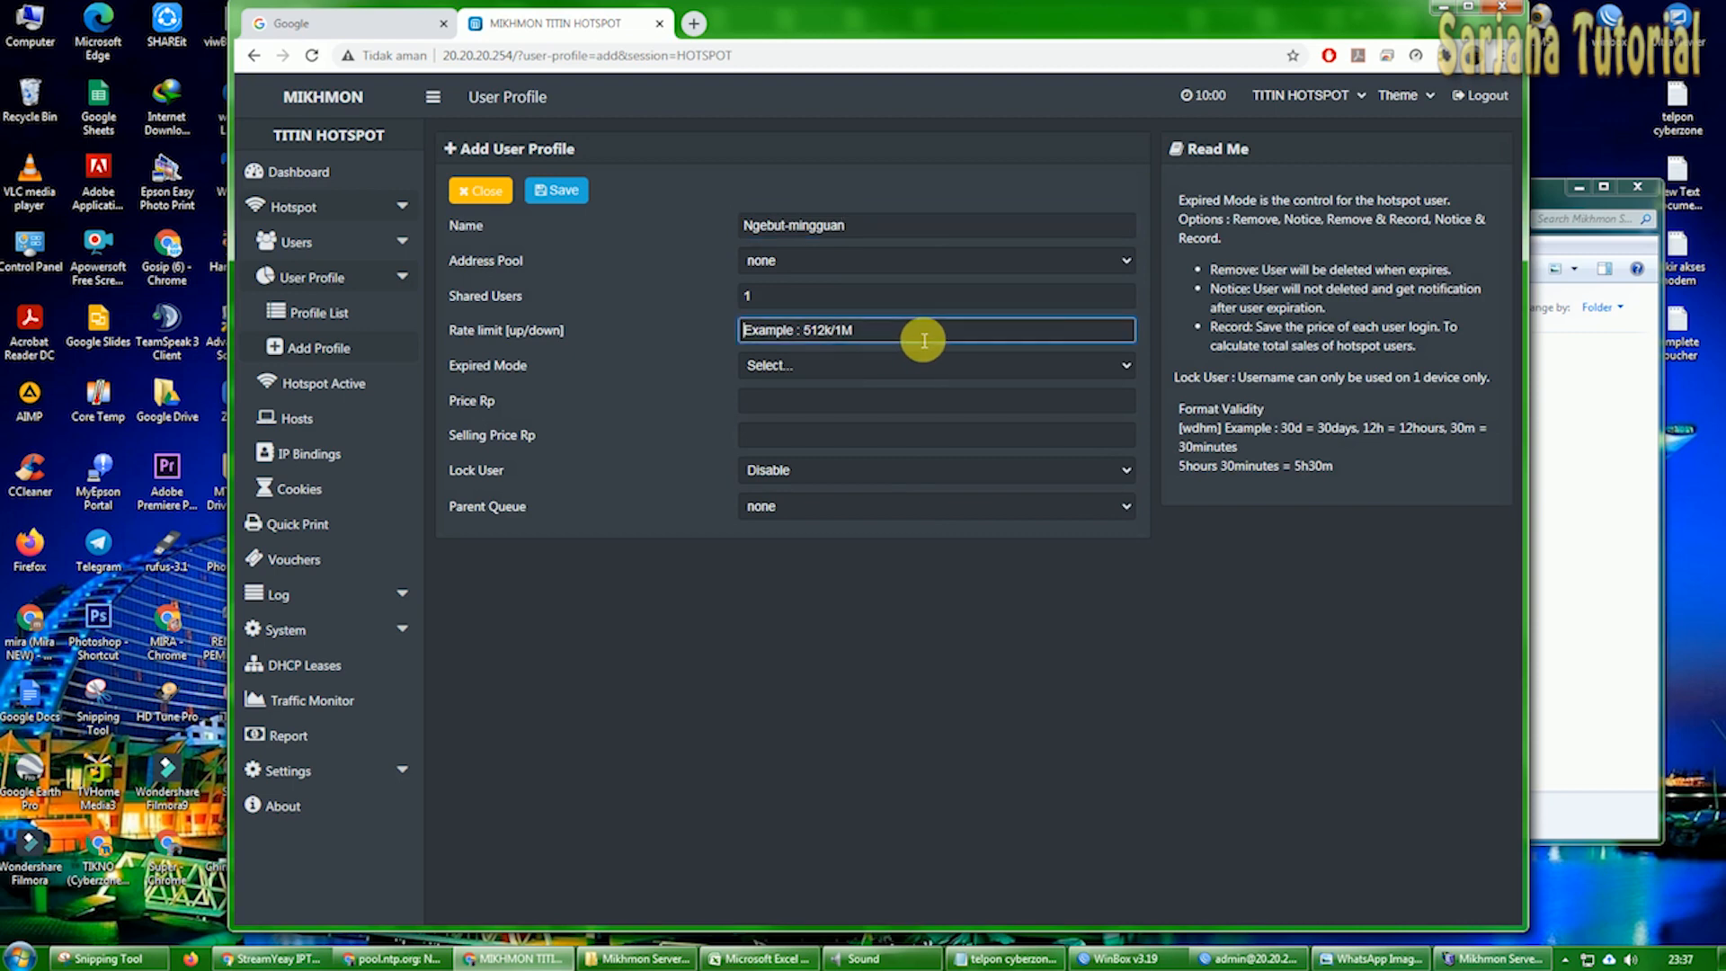
type("2")
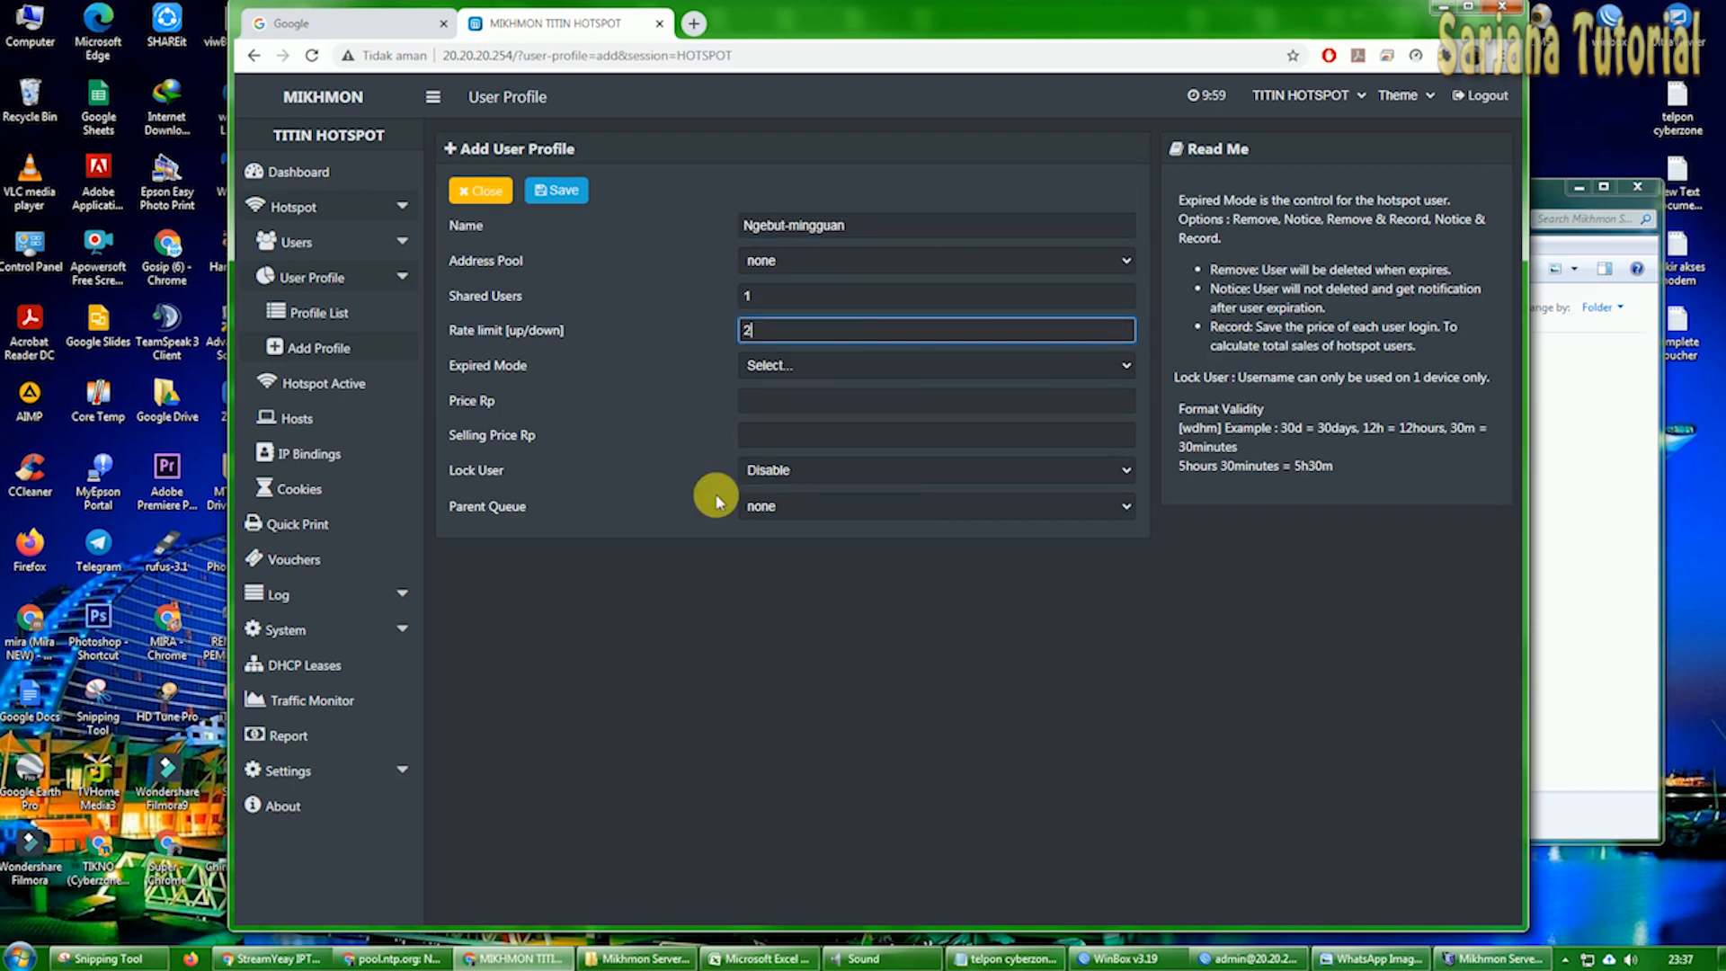
type("m/4m")
left_click(887, 364)
left_click(870, 450)
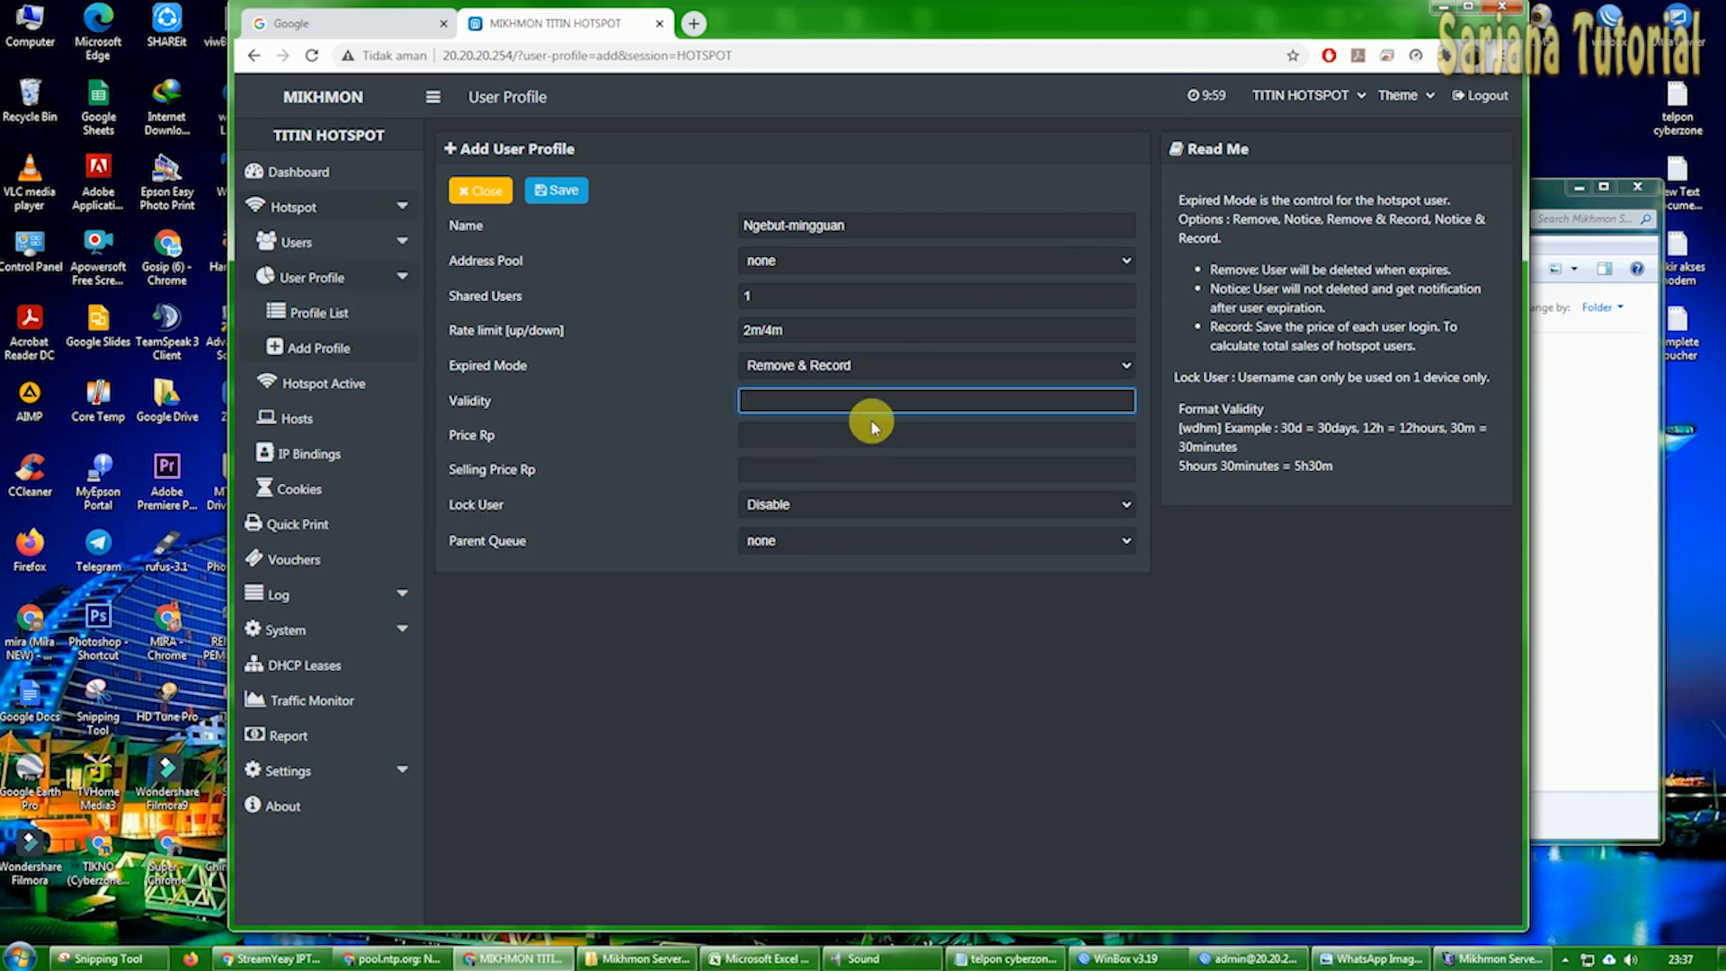
Enter 7d validity, set price and selling price to 30000, keep Lock User disabled, and save.
type("7d")
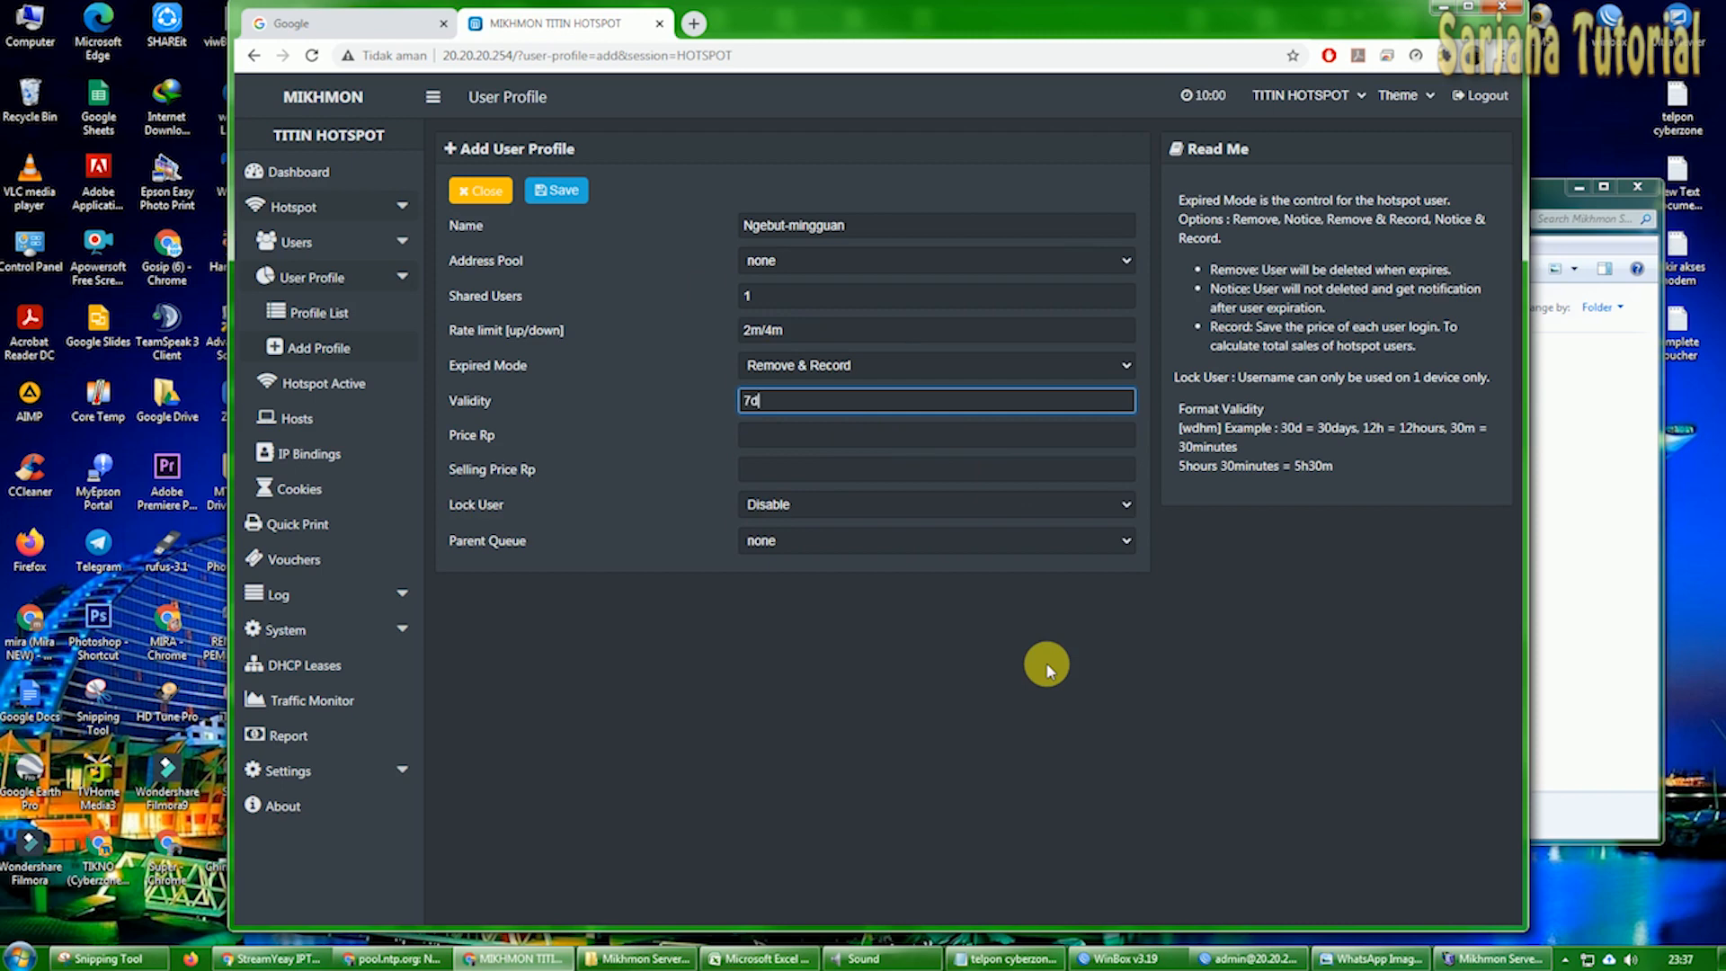
left_click(825, 435)
type("7d")
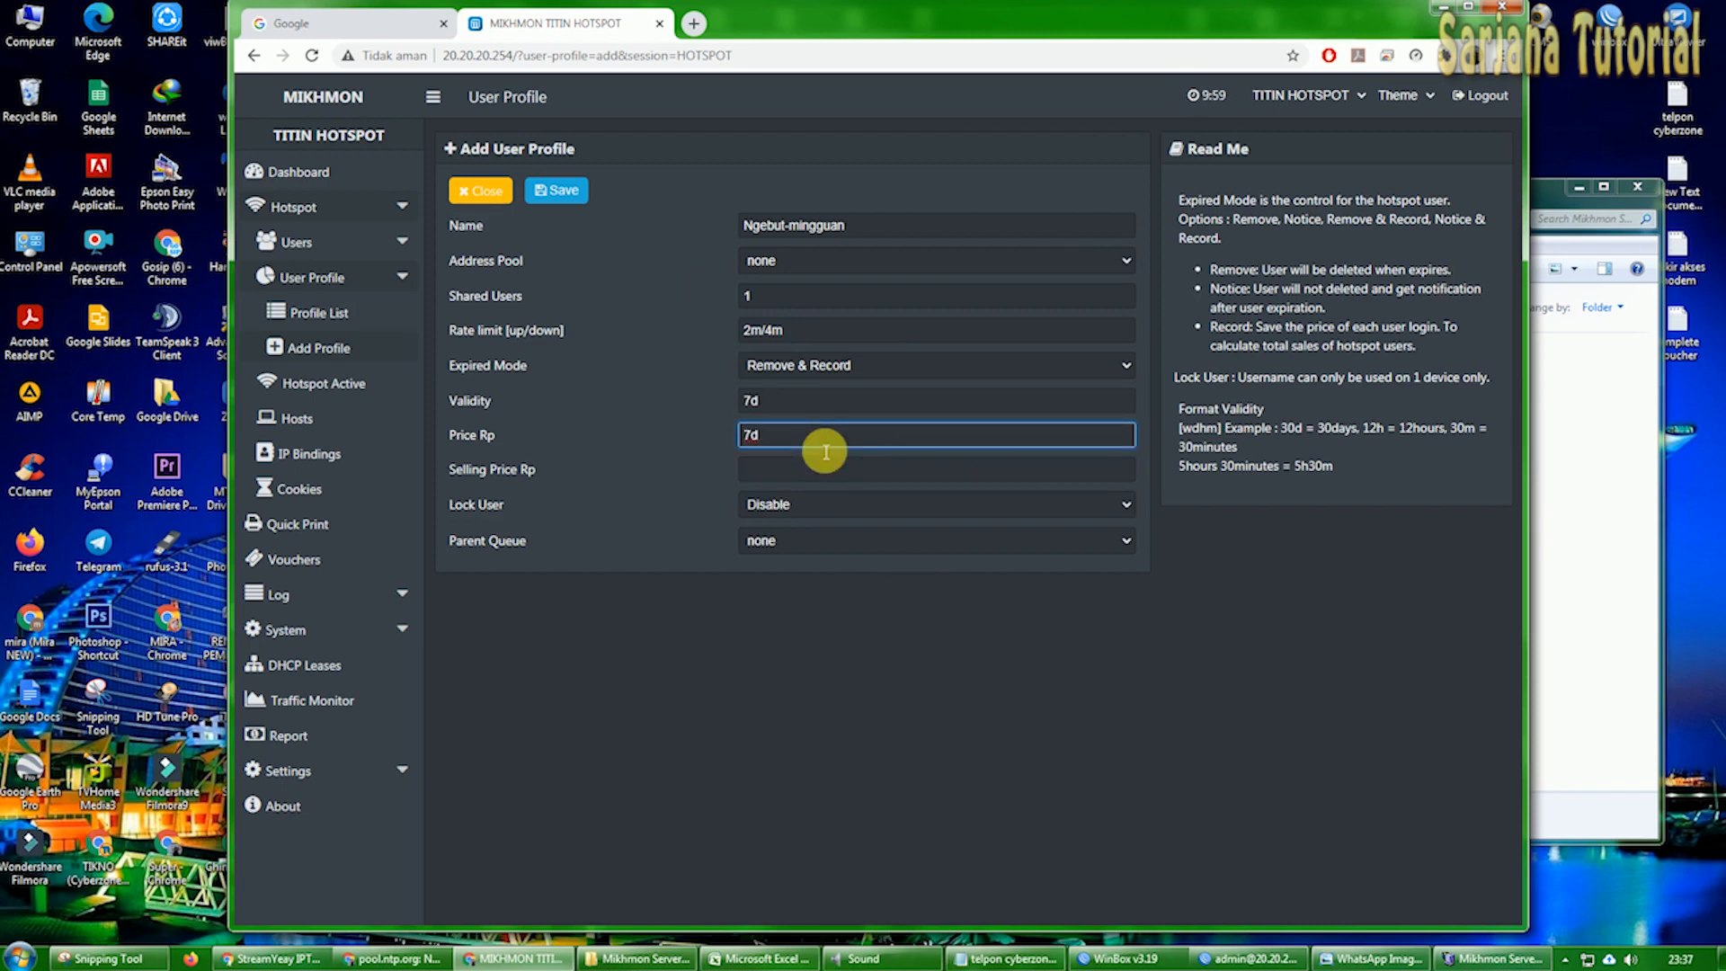
left_click(814, 470)
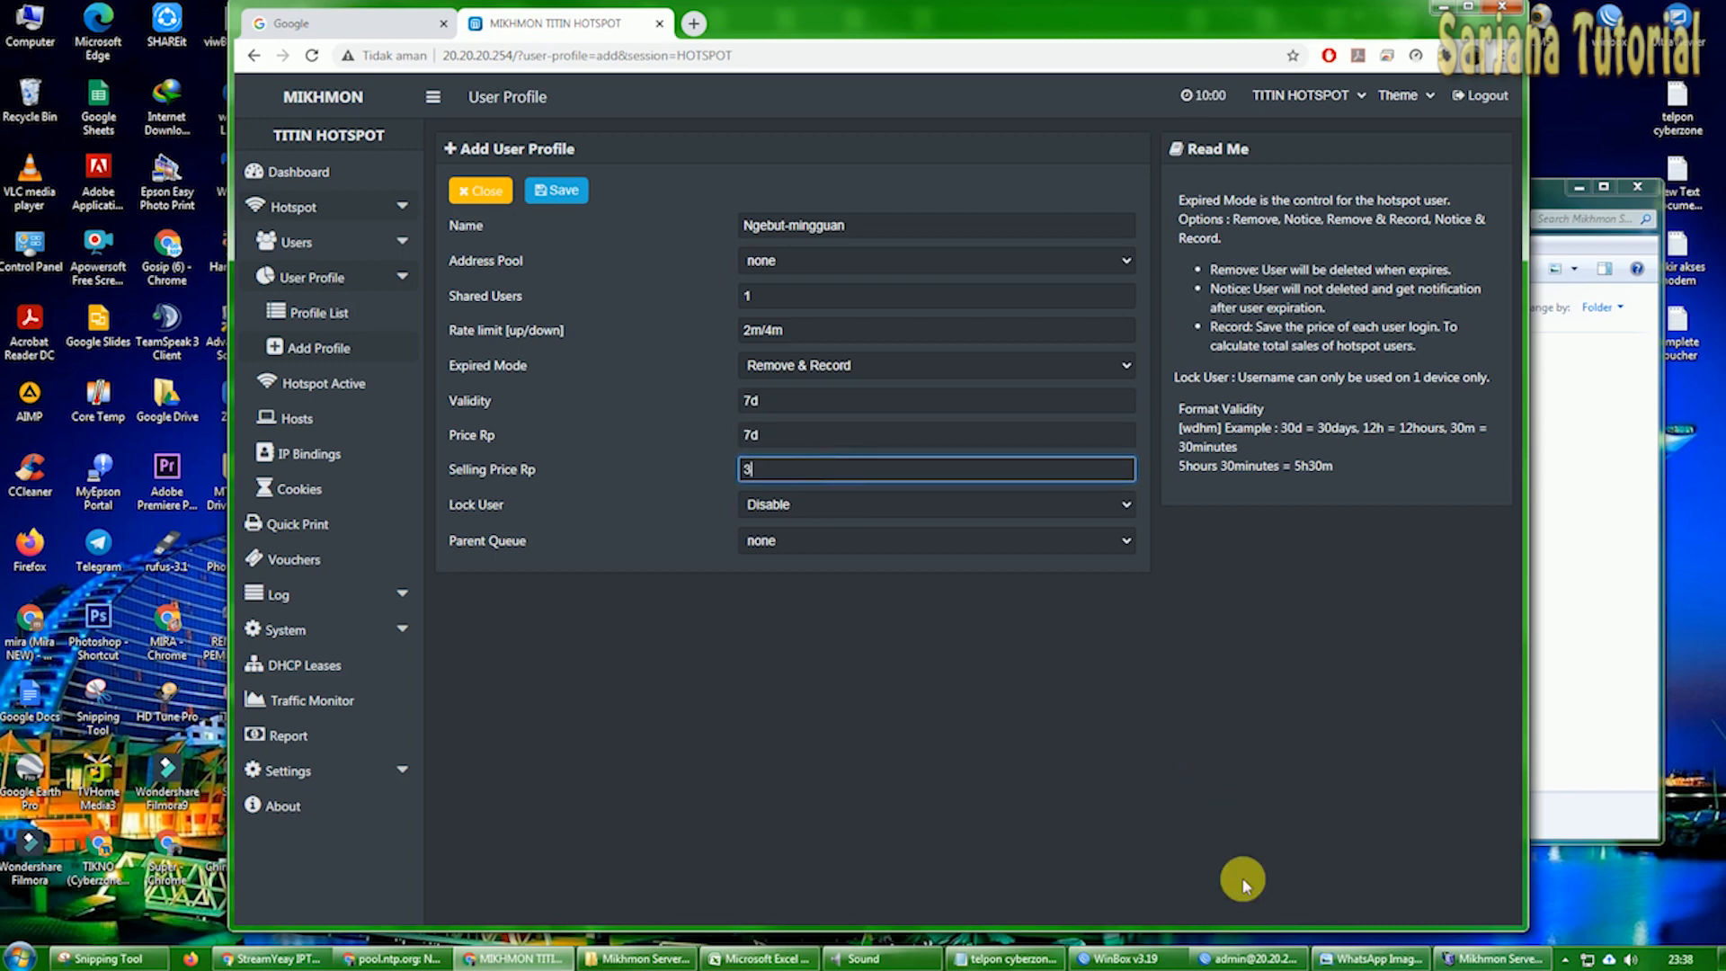
type("30000")
left_click_drag(769, 435, 697, 423)
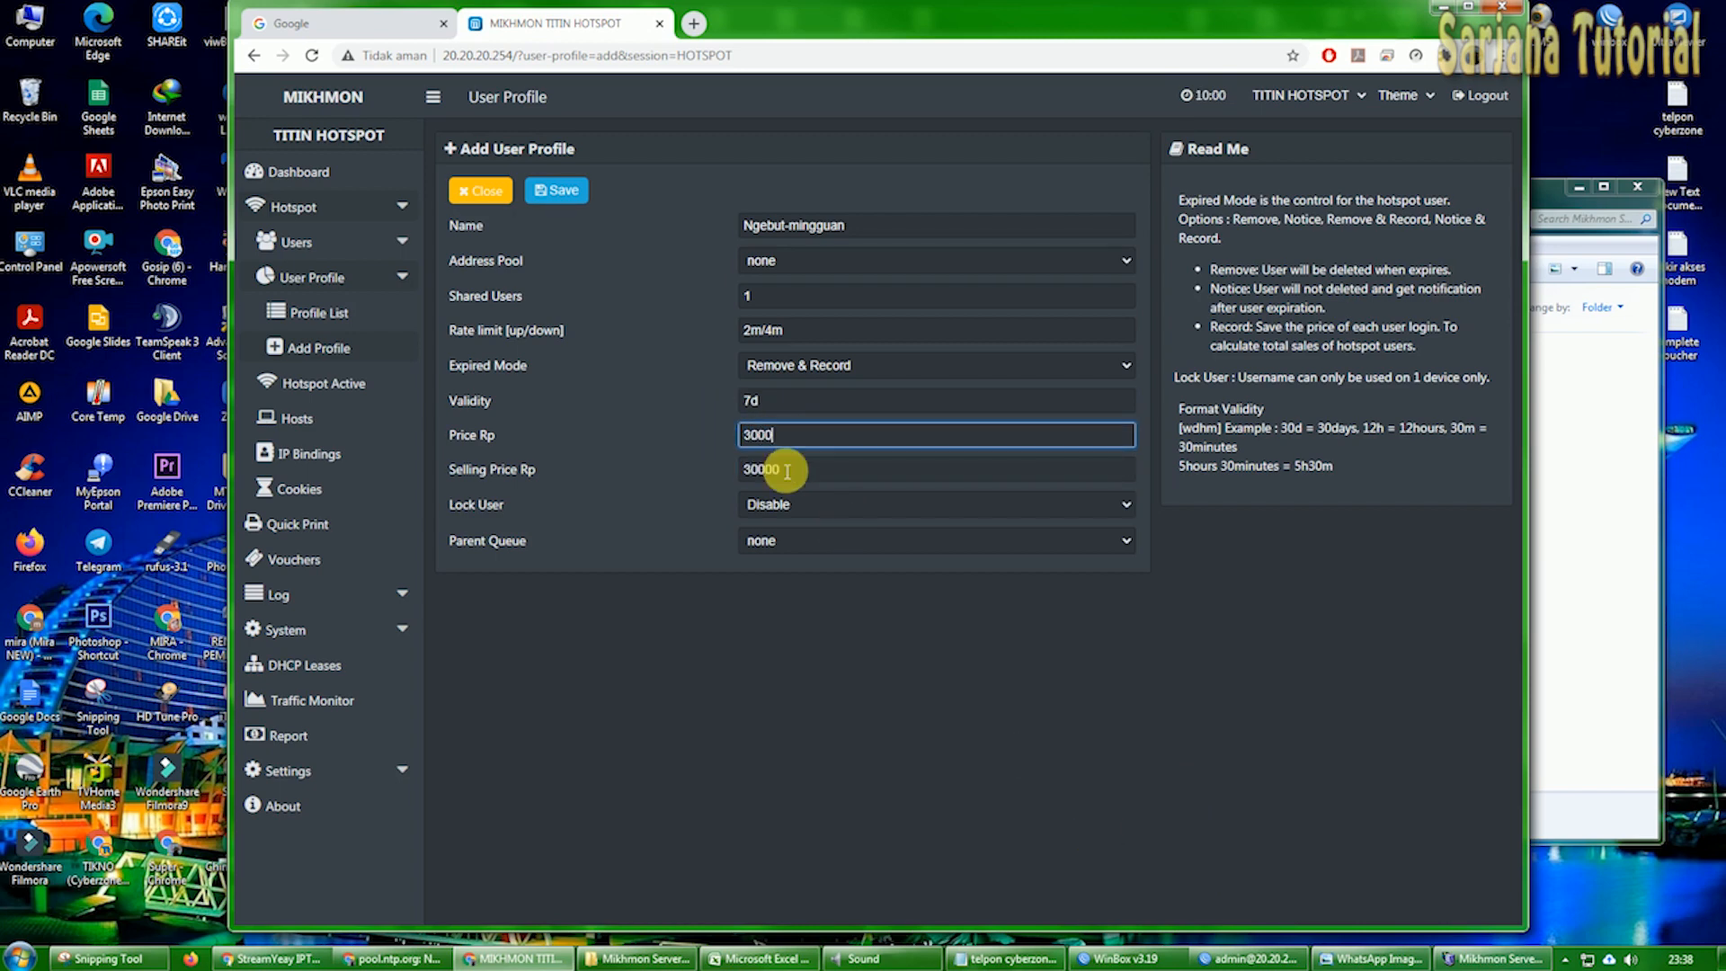
type("0")
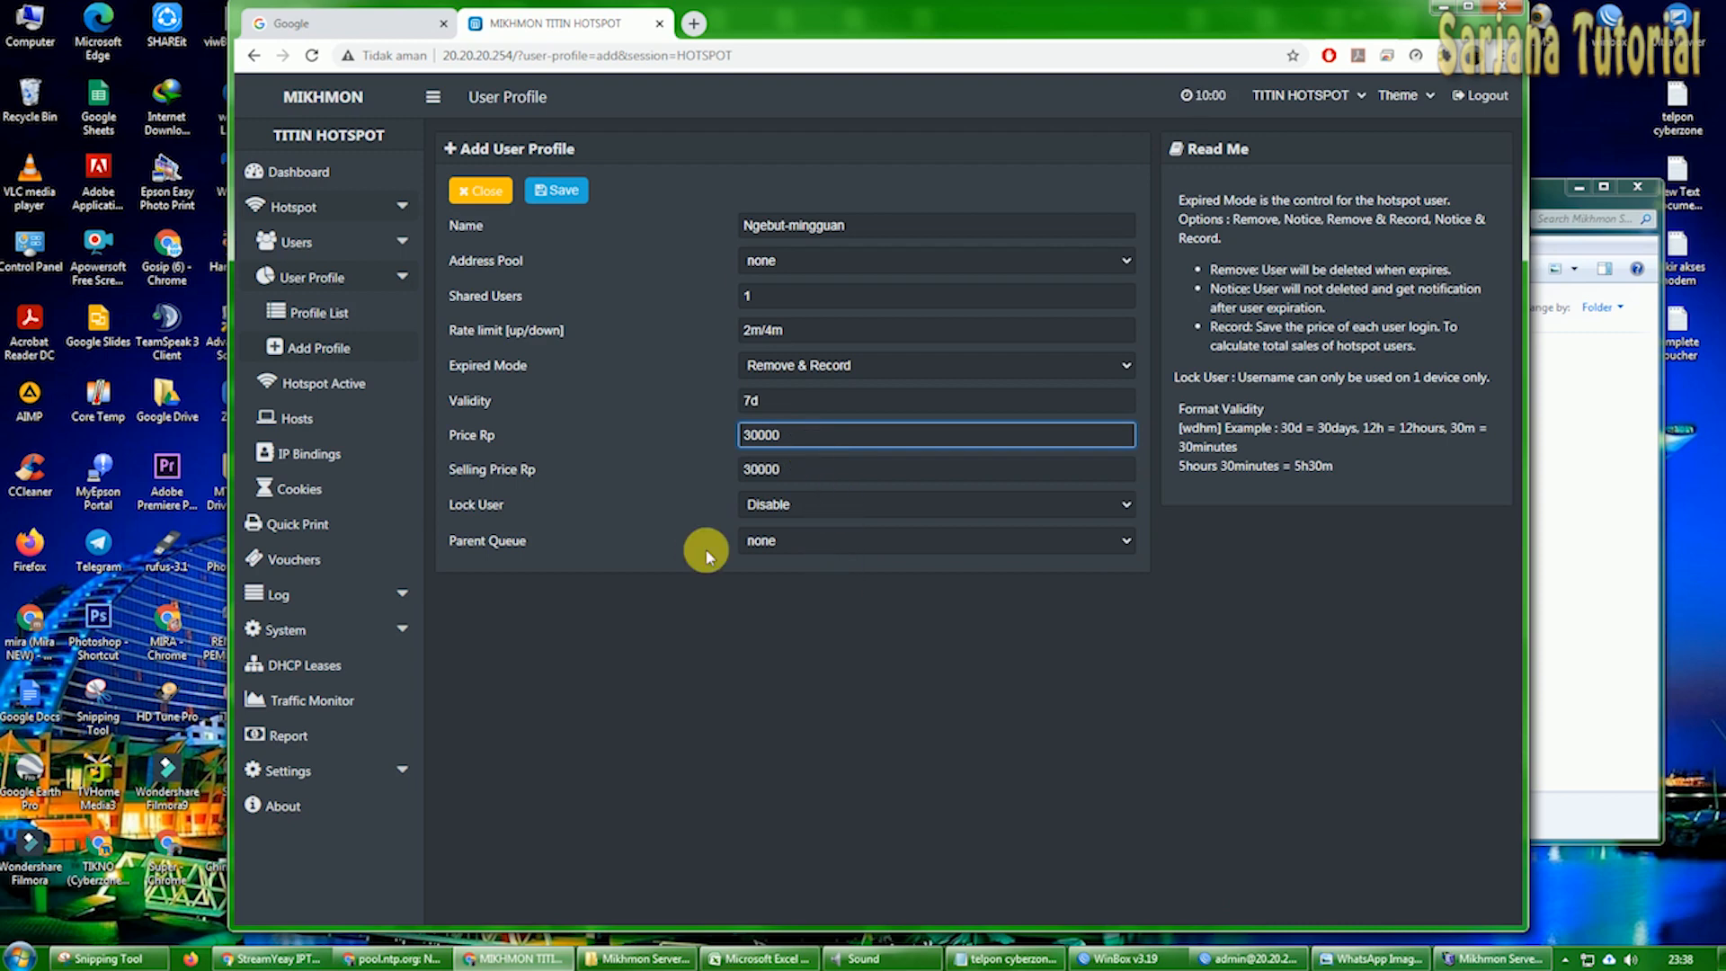
left_click(800, 505)
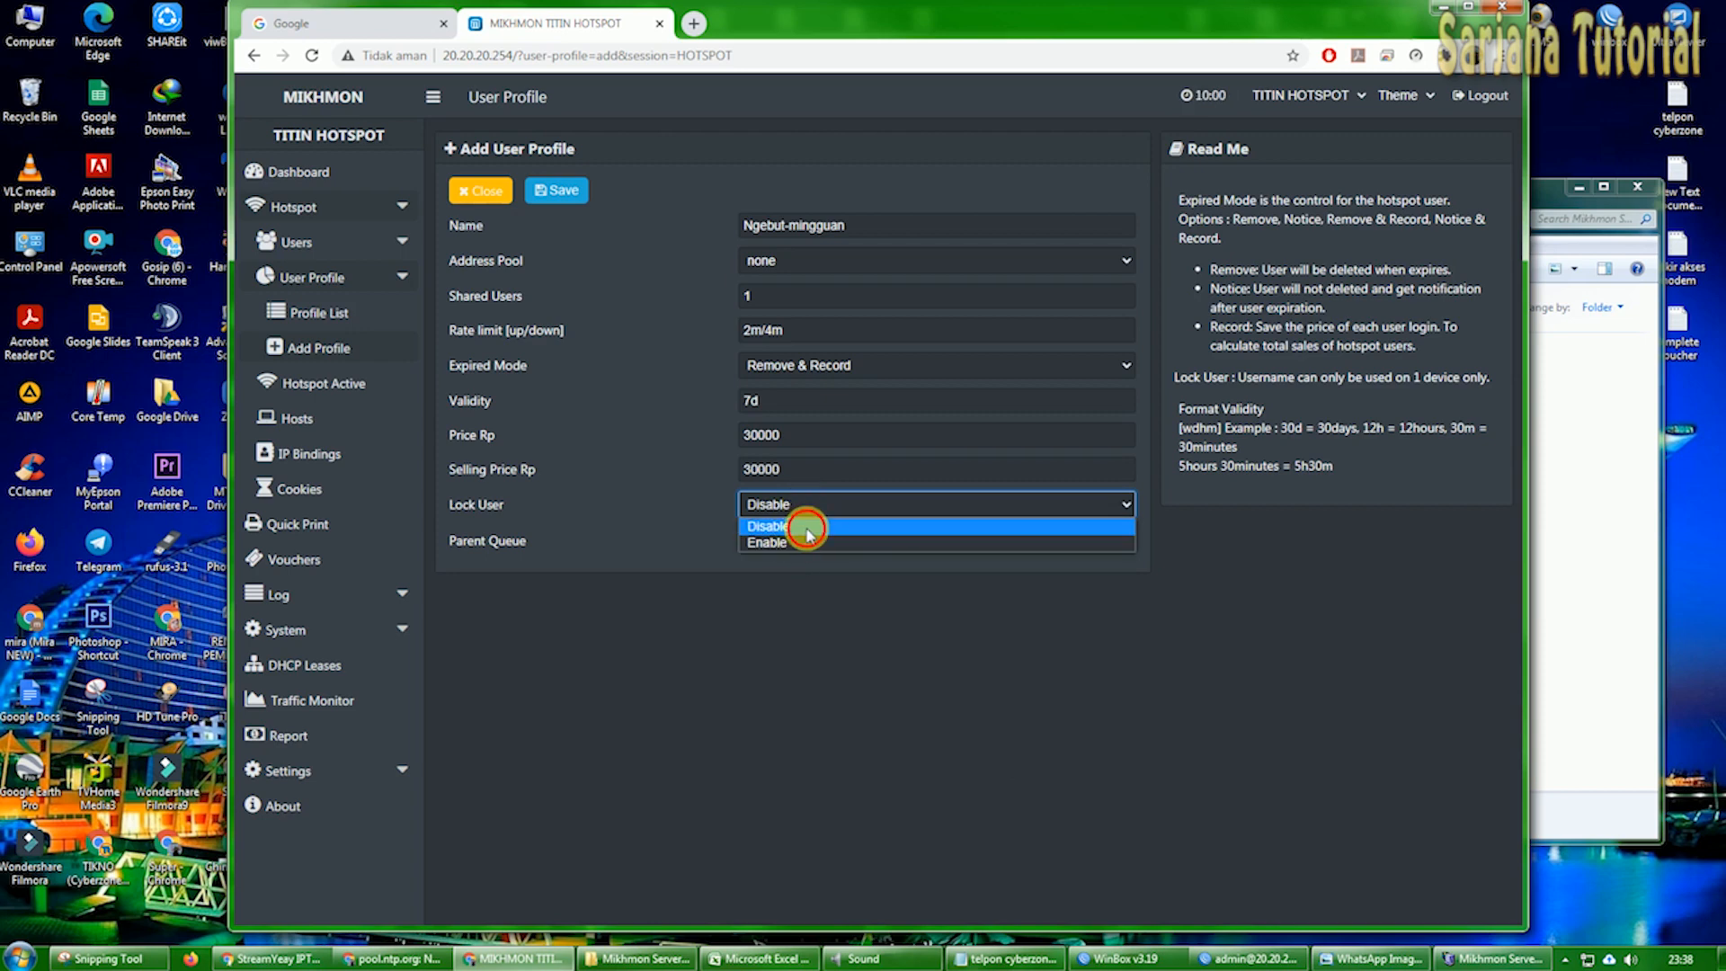
left_click(809, 526)
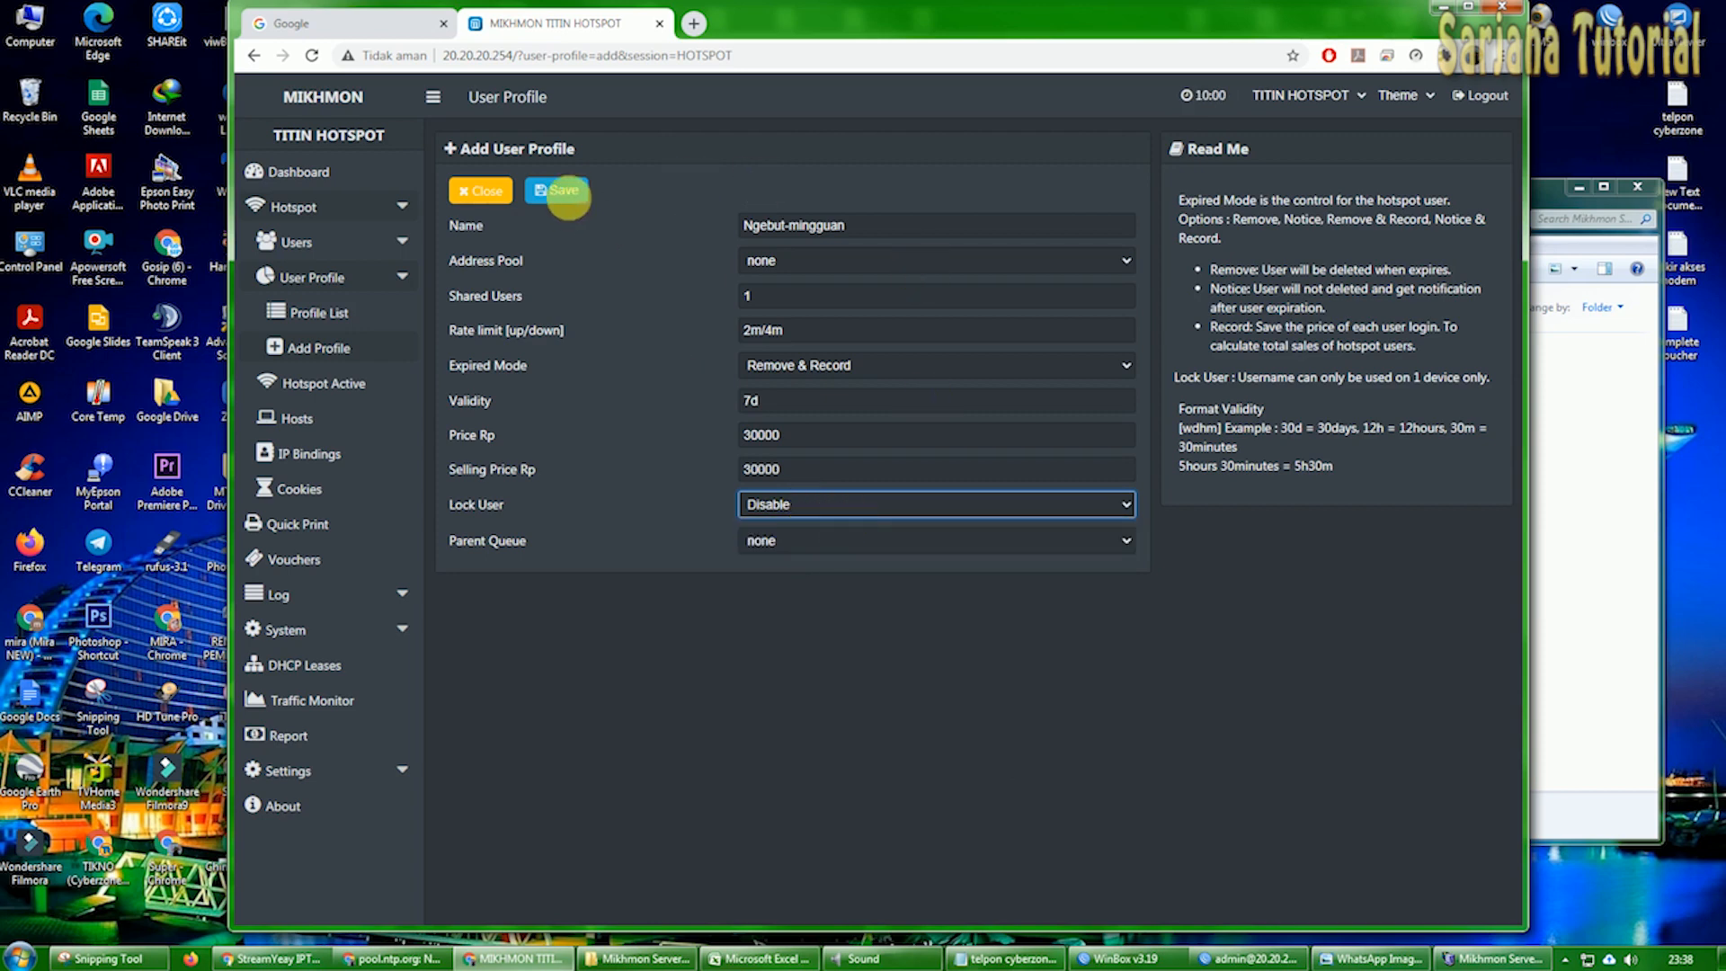
left_click(568, 192)
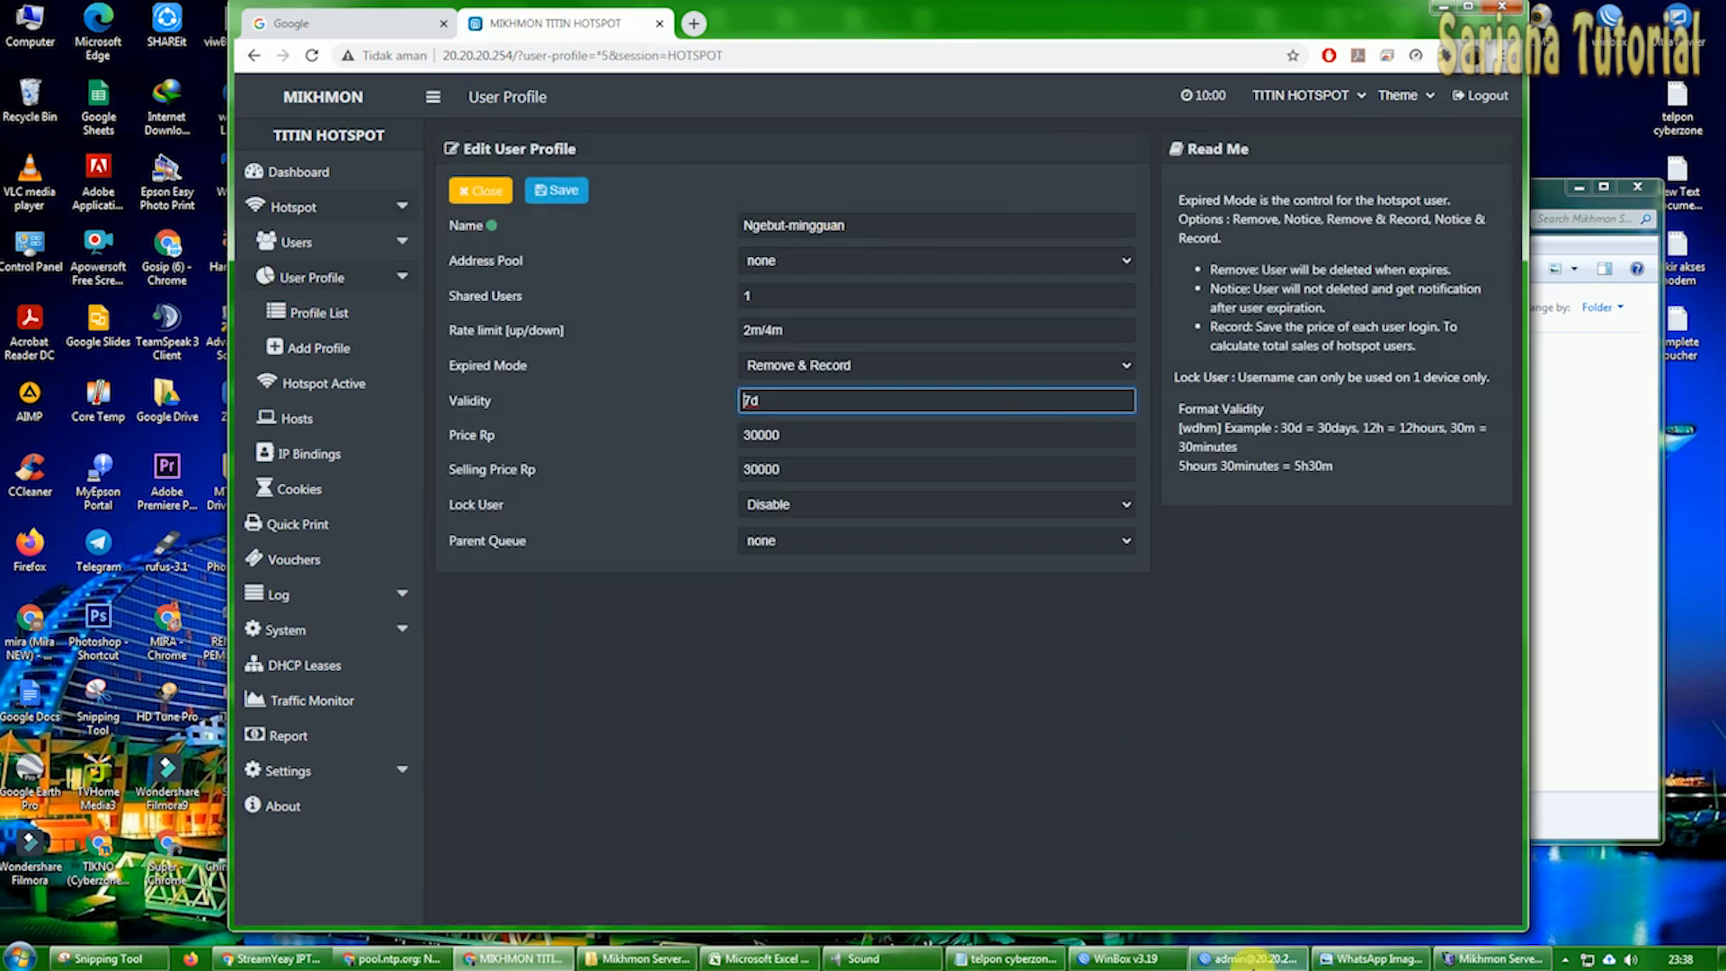
In WinBox, review the Bulanan, Harian, Mingguan and Ngebut profiles in the User Profiles list.
left_click(1252, 960)
left_click(1286, 870)
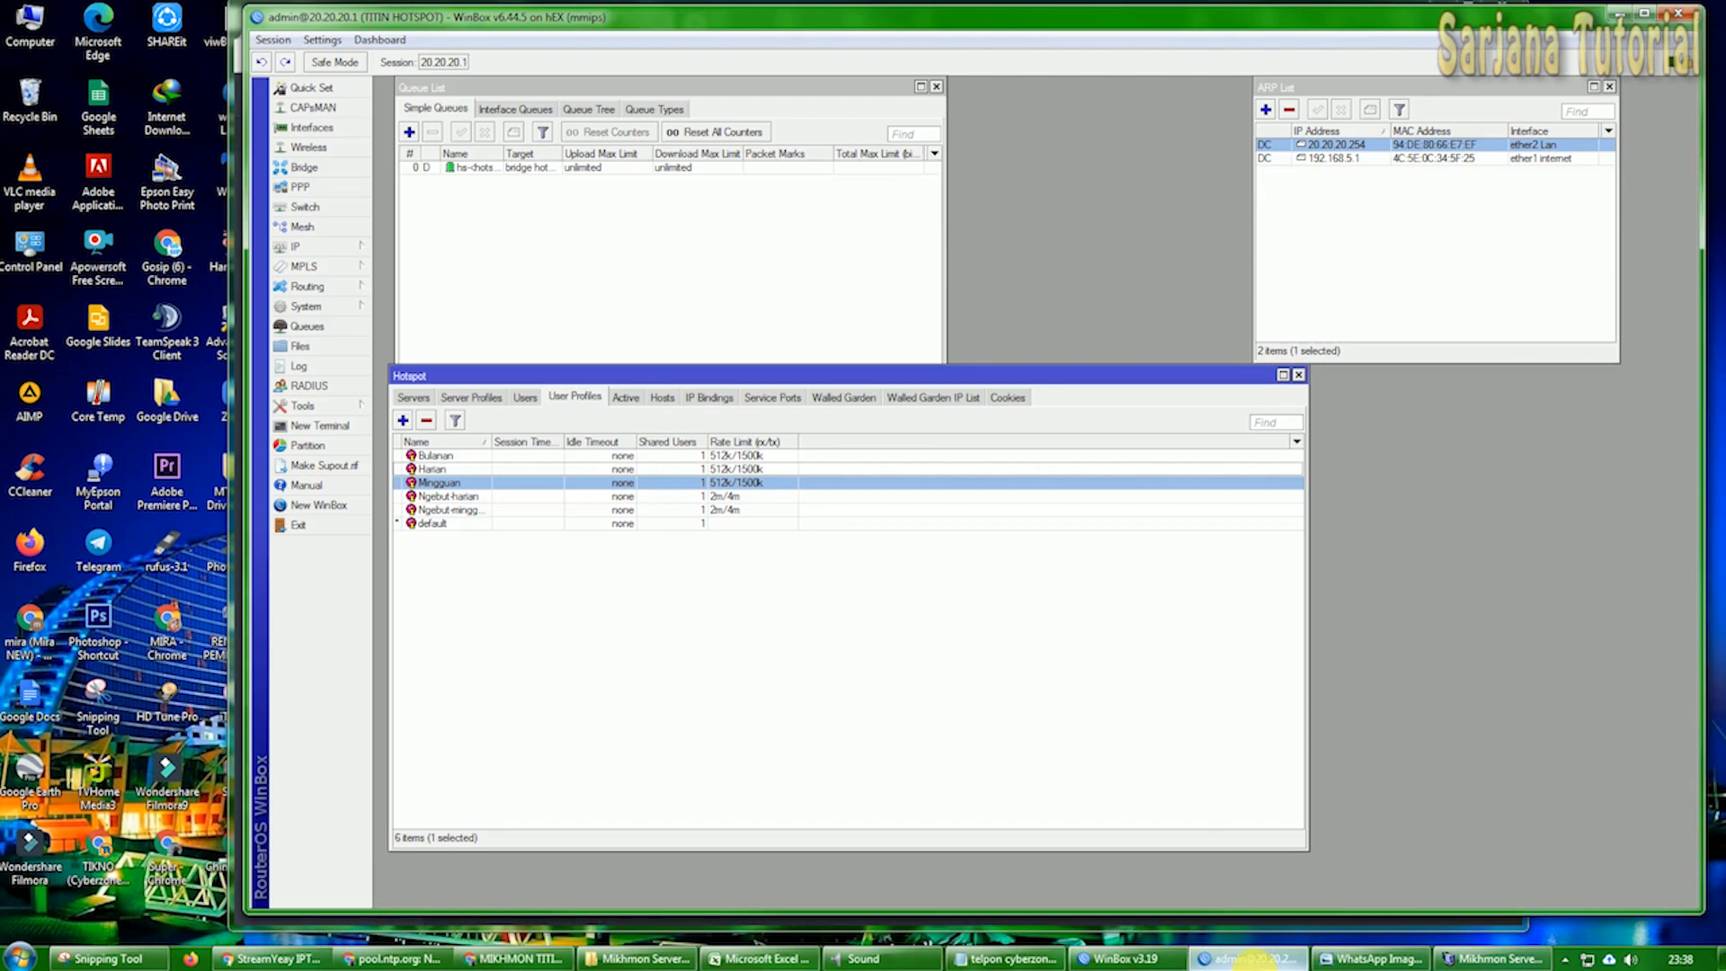
left_click(464, 509)
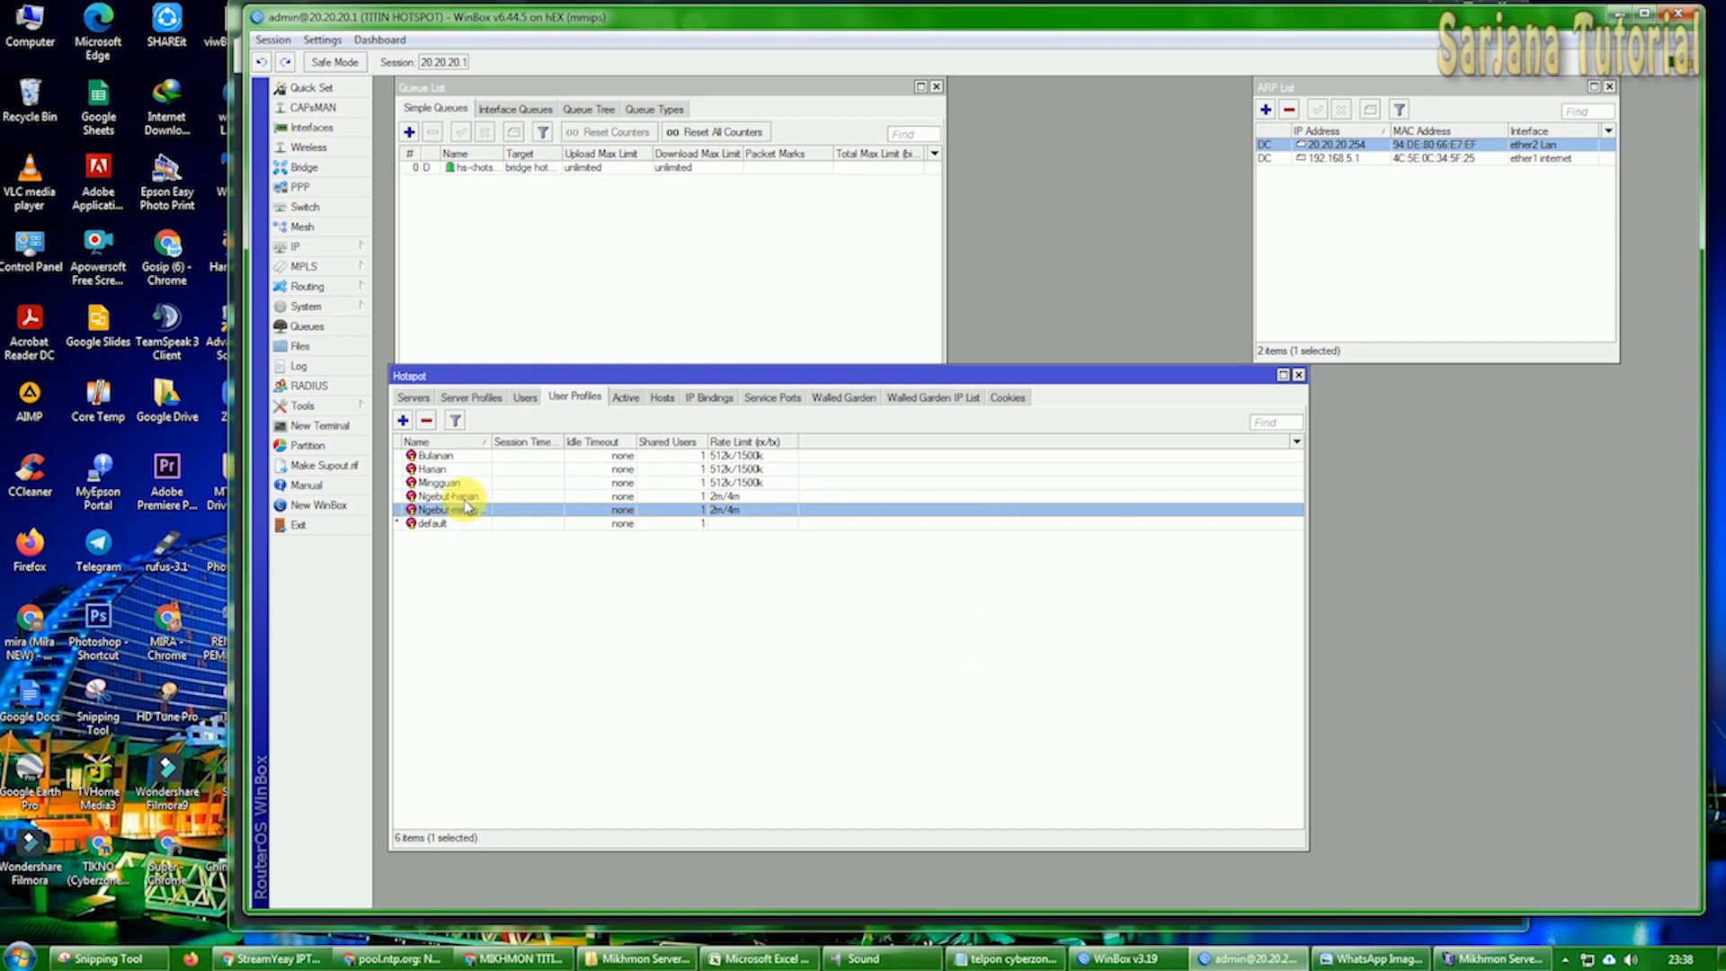
left_click(466, 499)
left_click_drag(492, 442, 526, 445)
left_click(443, 455)
left_click(443, 469)
left_click(443, 482)
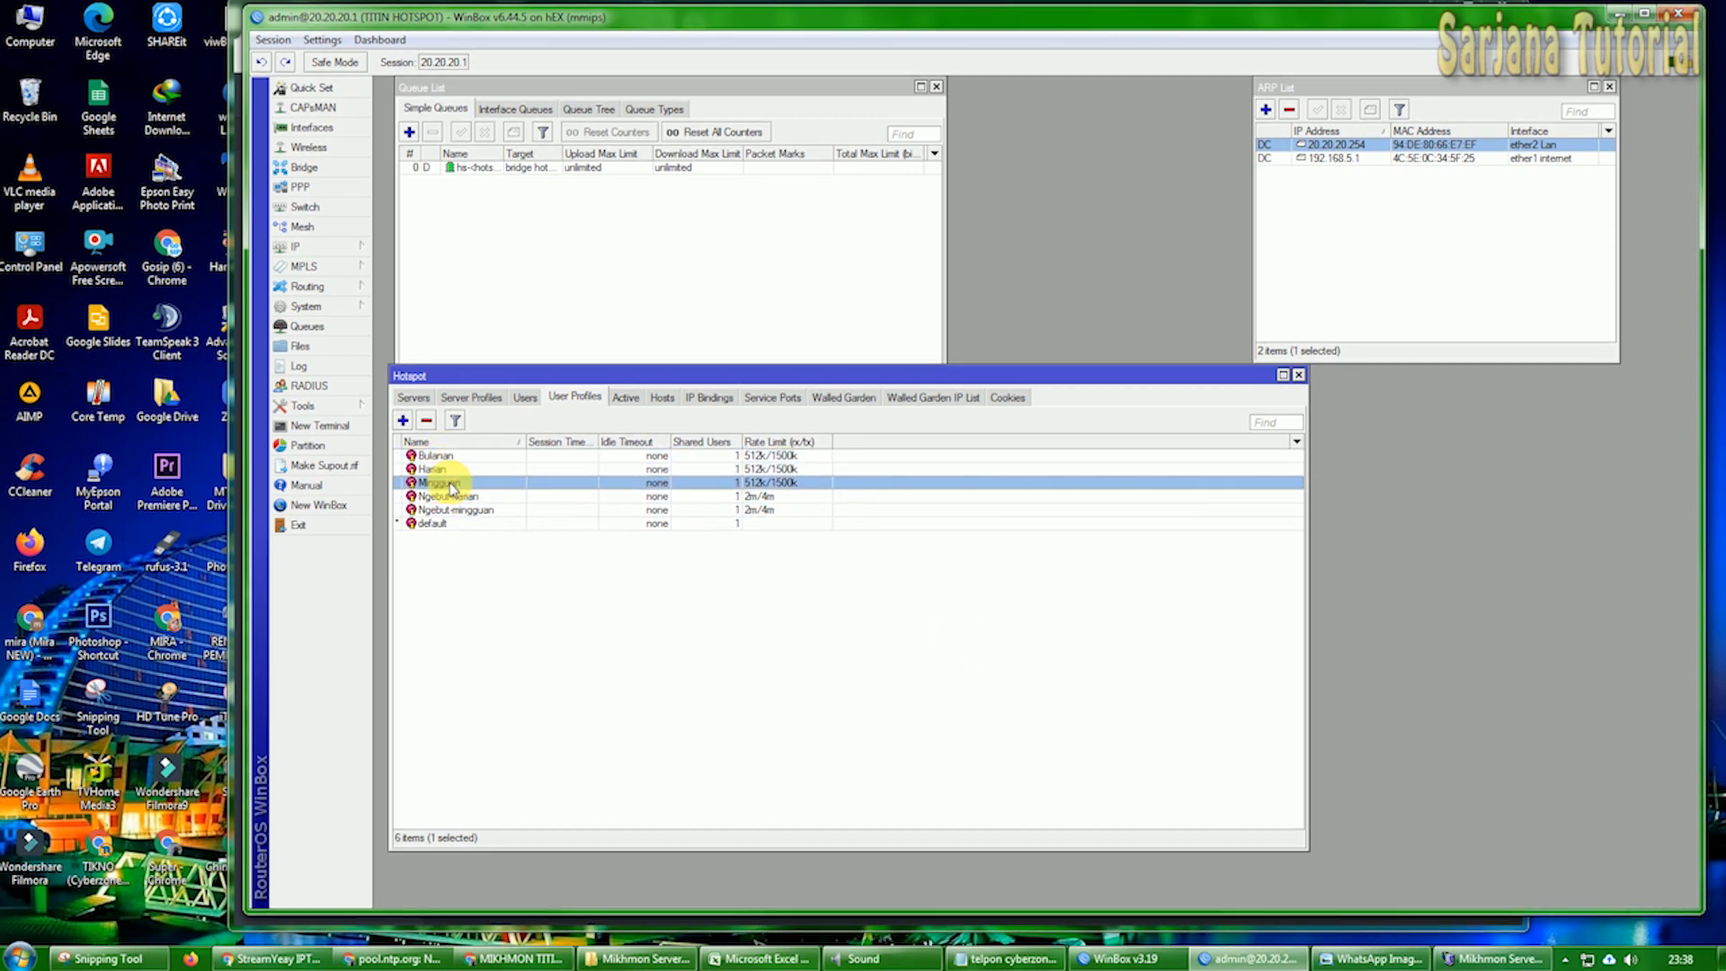
left_click(452, 497)
left_click(454, 509)
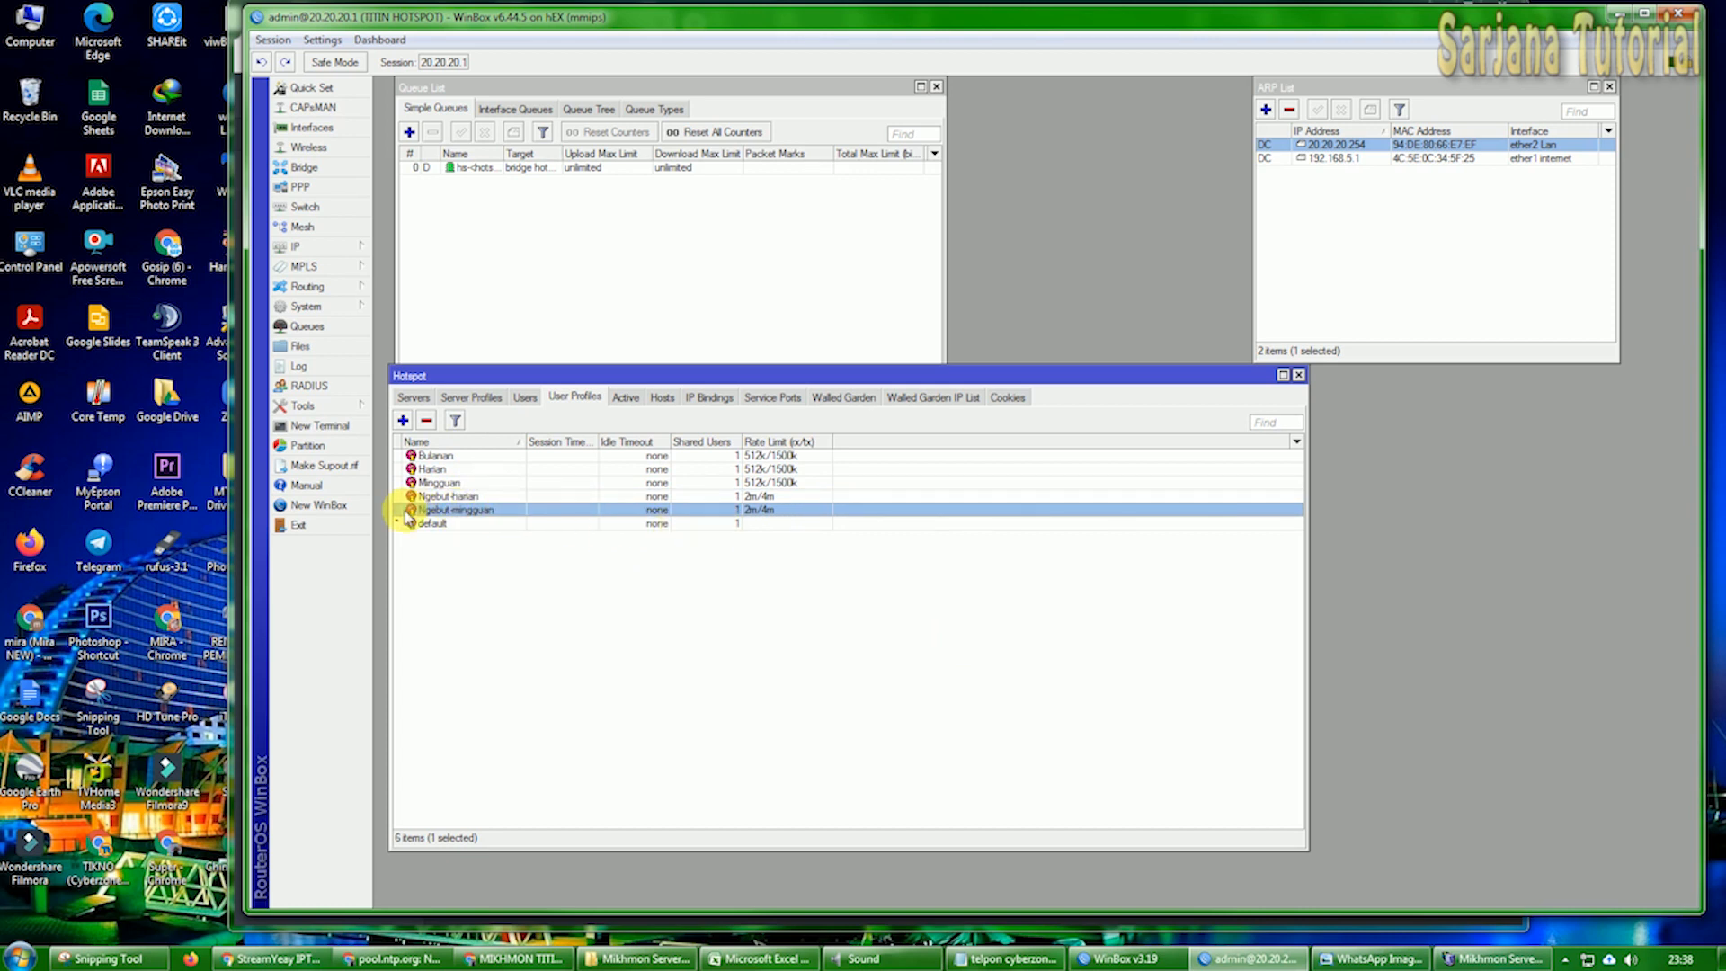
Set the default profile's rate limit to 3m/3m, check the Users list, and minimize WinBox.
left_click(457, 525)
double_click(751, 524)
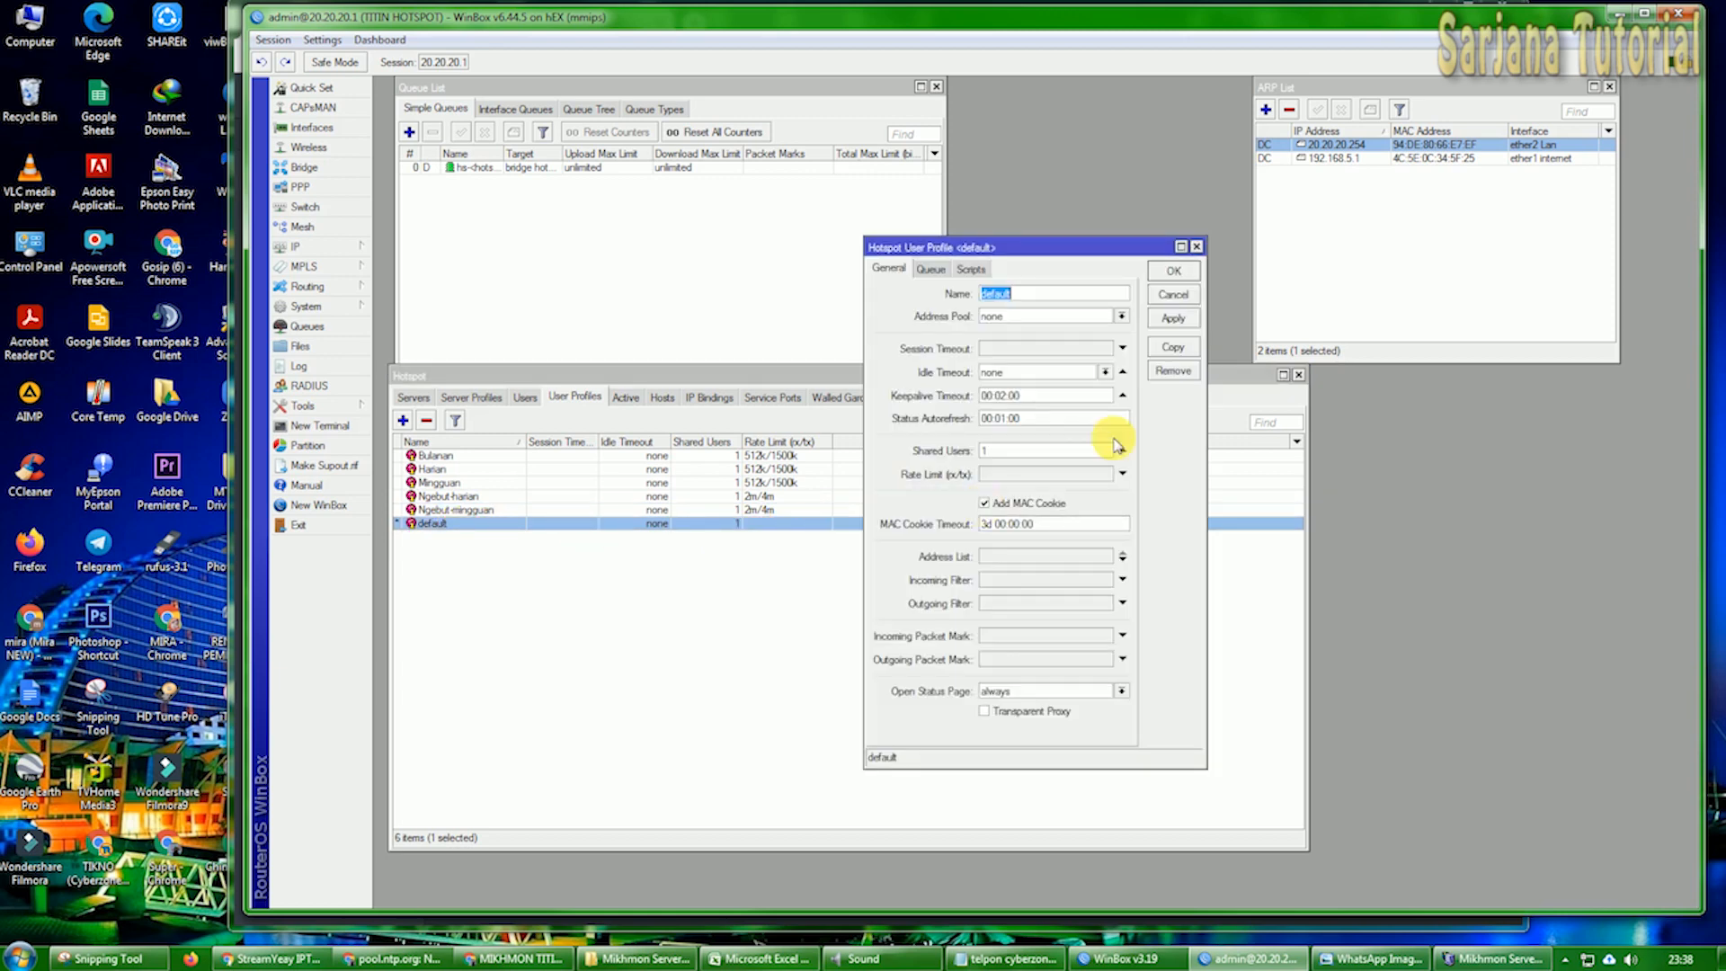
left_click(1001, 472)
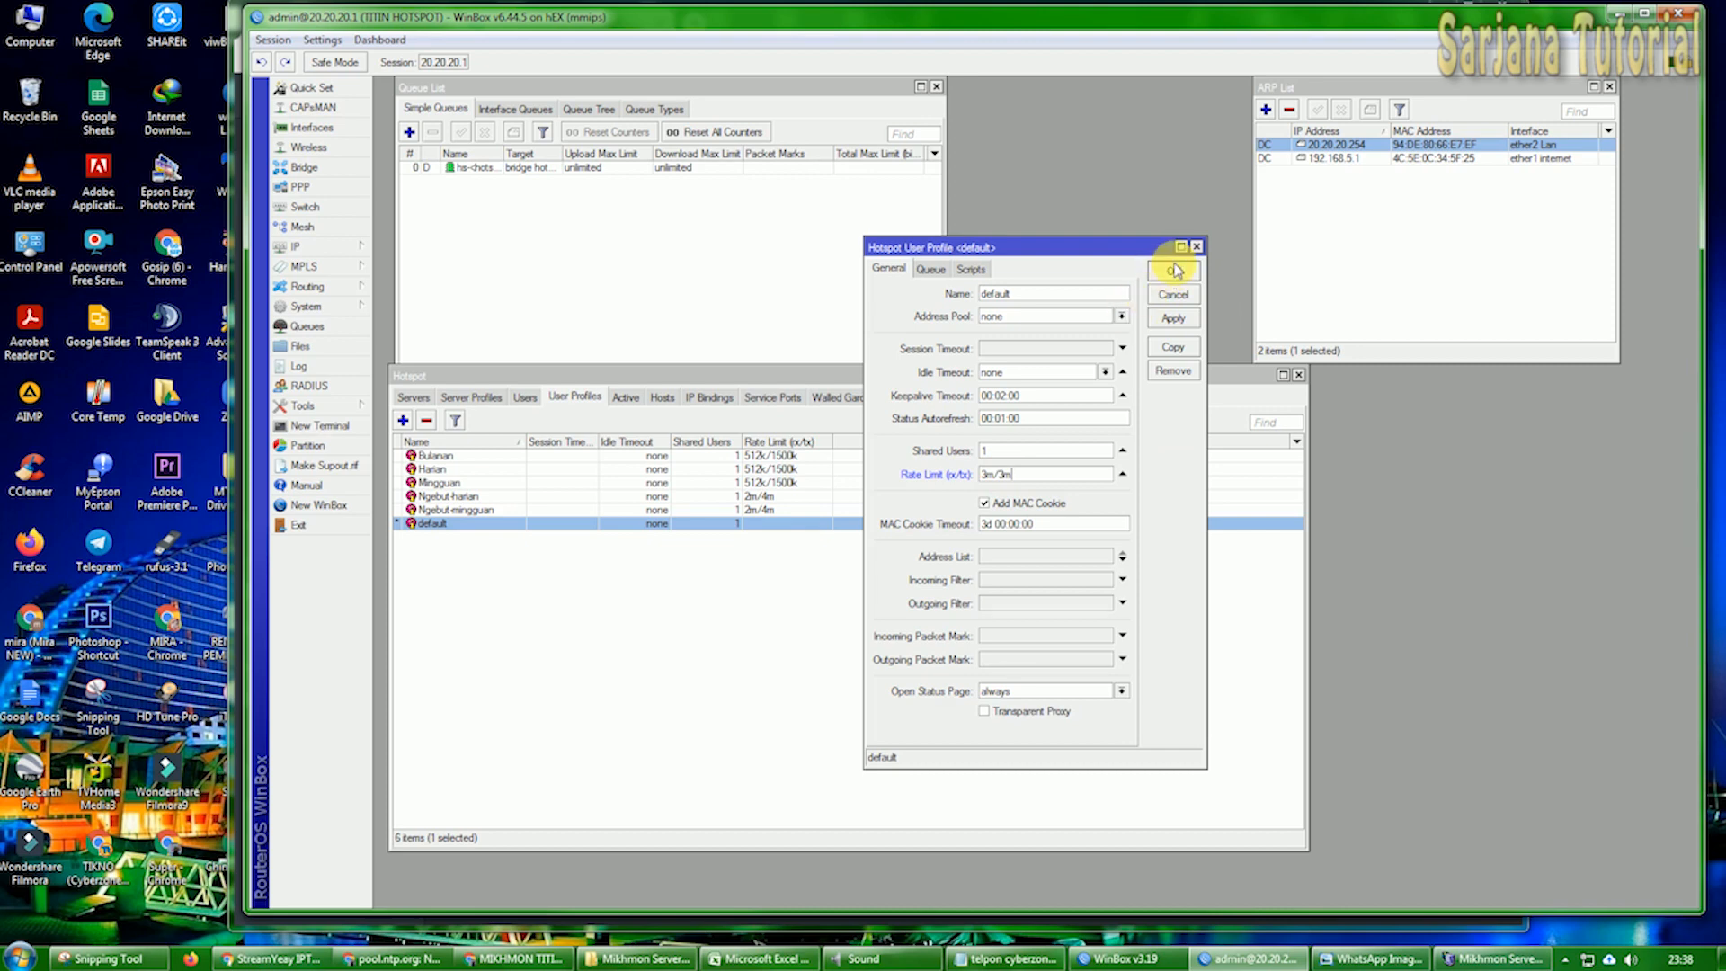
left_click(1175, 272)
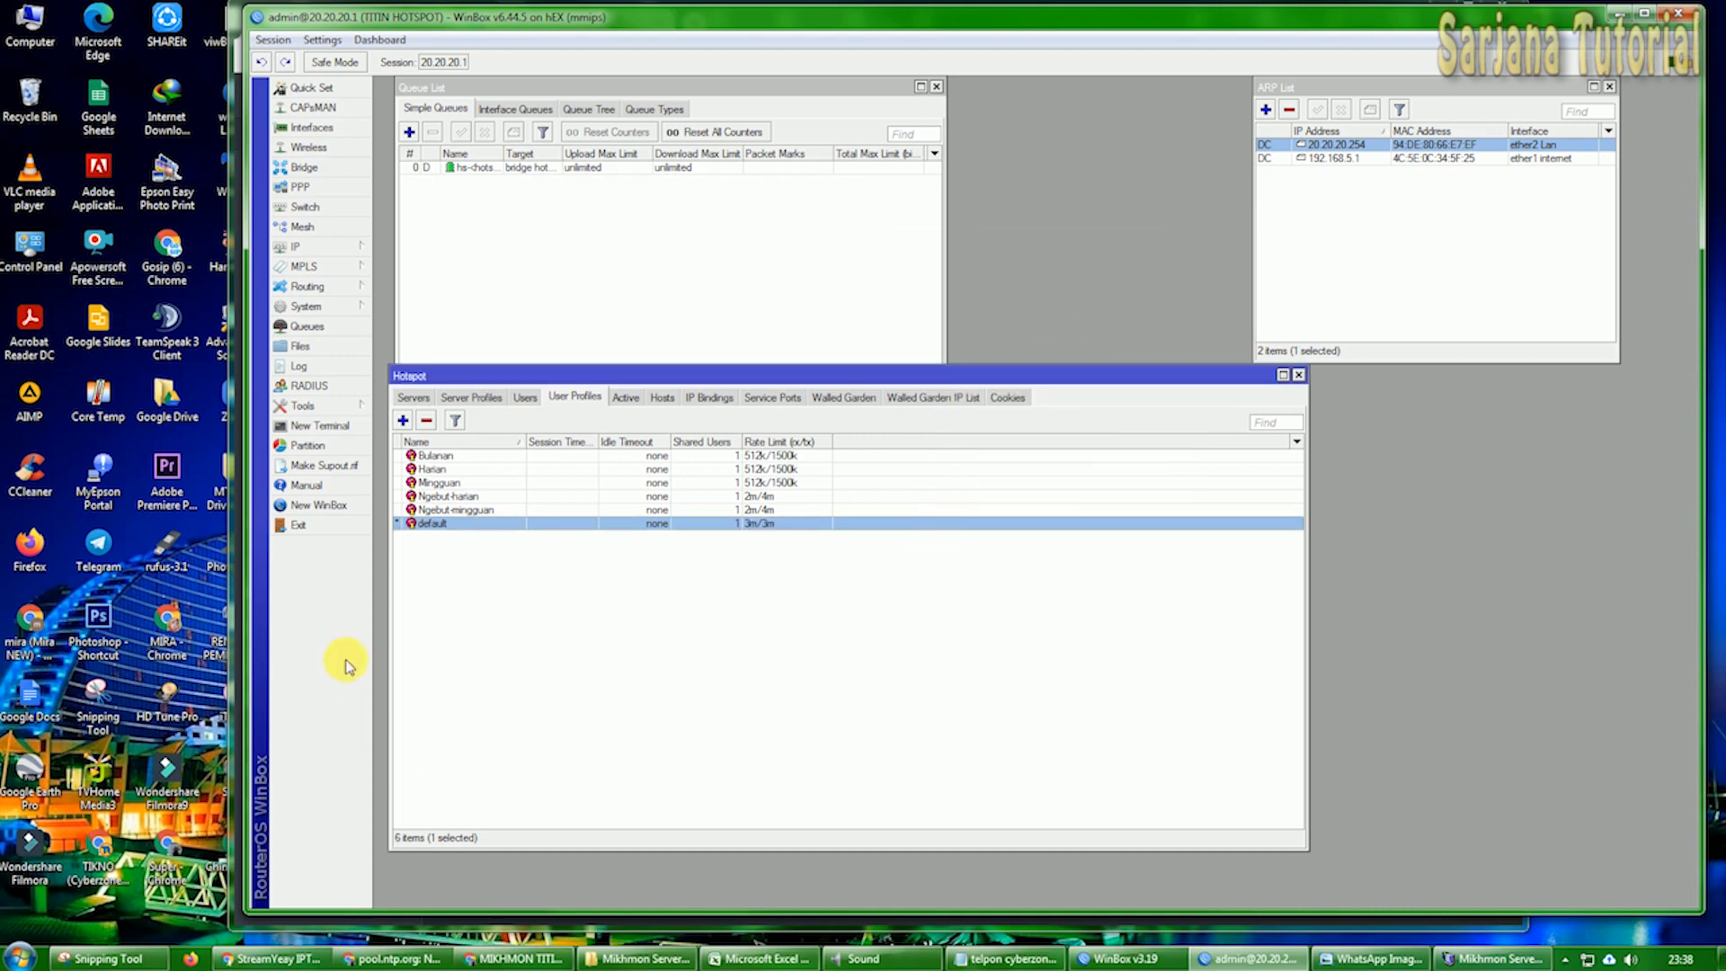
left_click(524, 399)
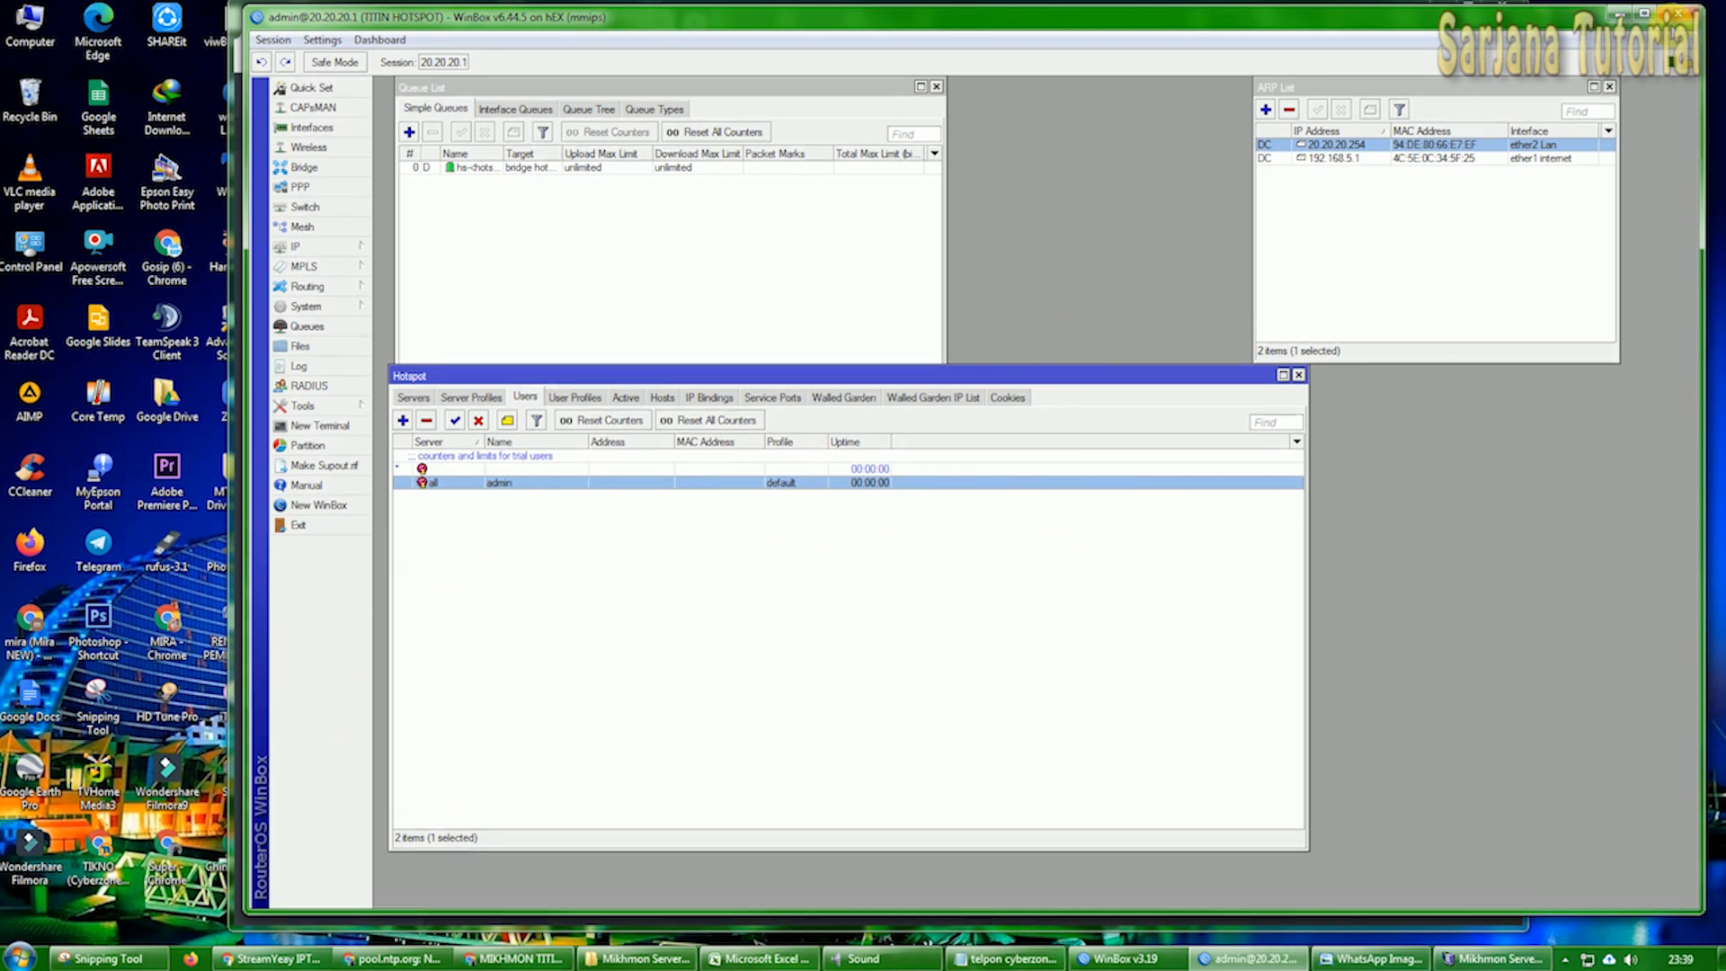
left_click(1619, 14)
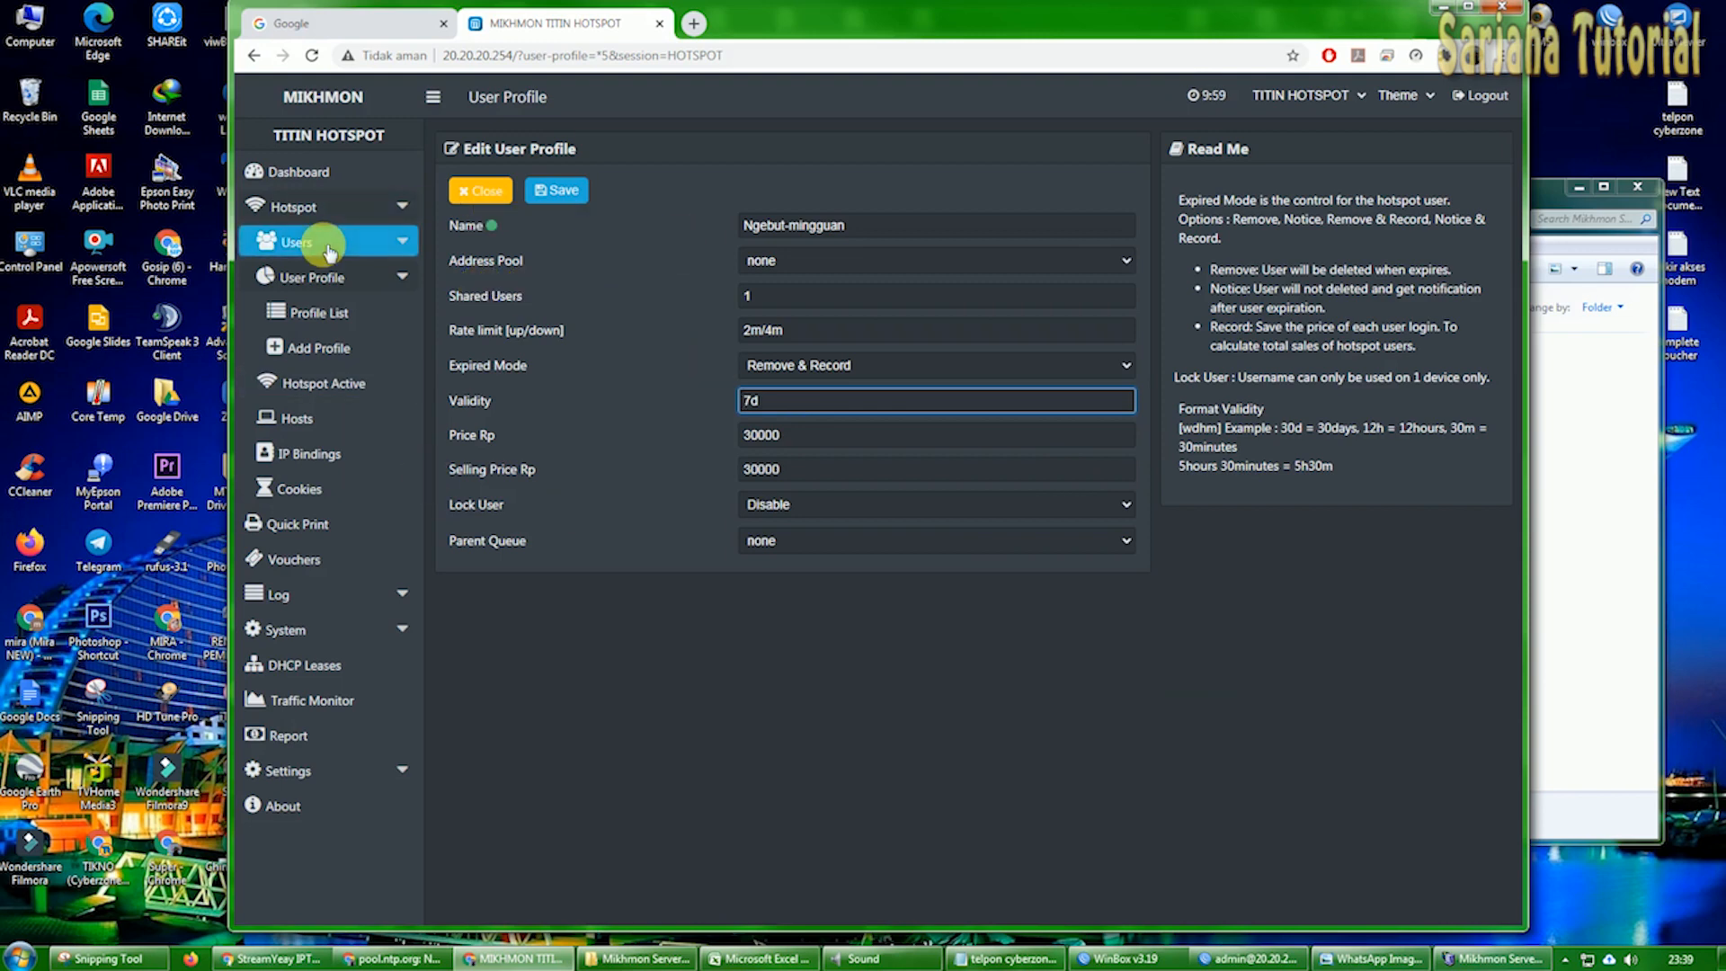
Open the voucher generation form from the dashboard and set the quantity to 500.
left_click(313, 172)
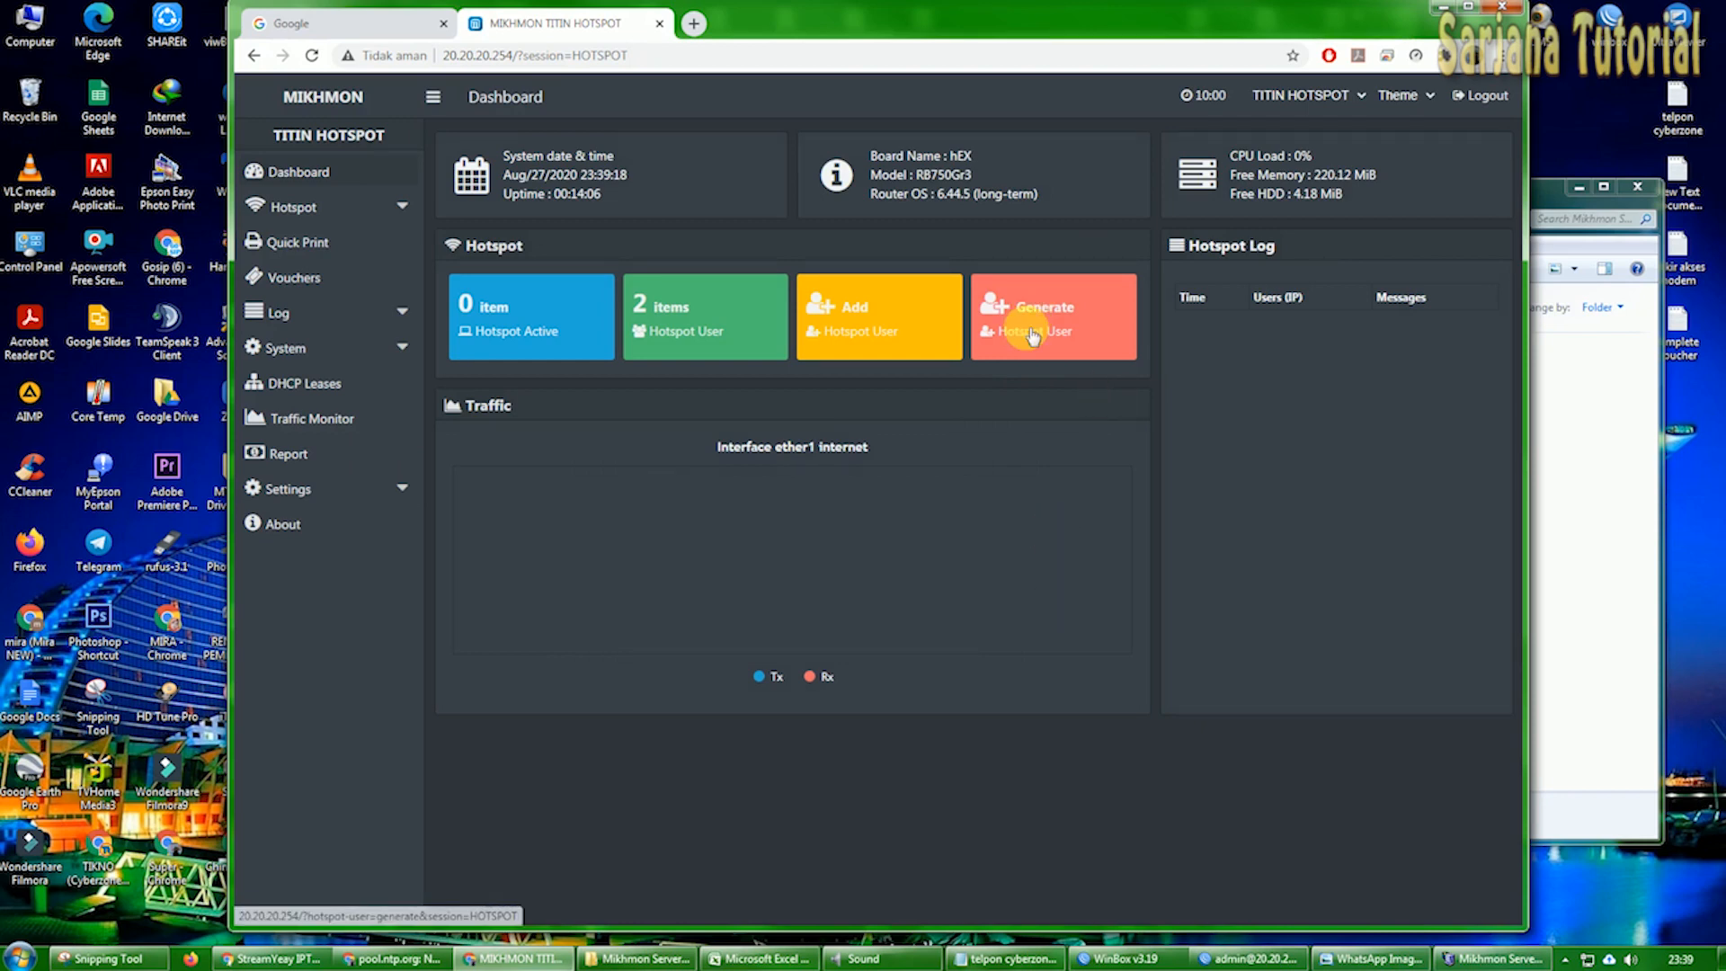
left_click(1061, 325)
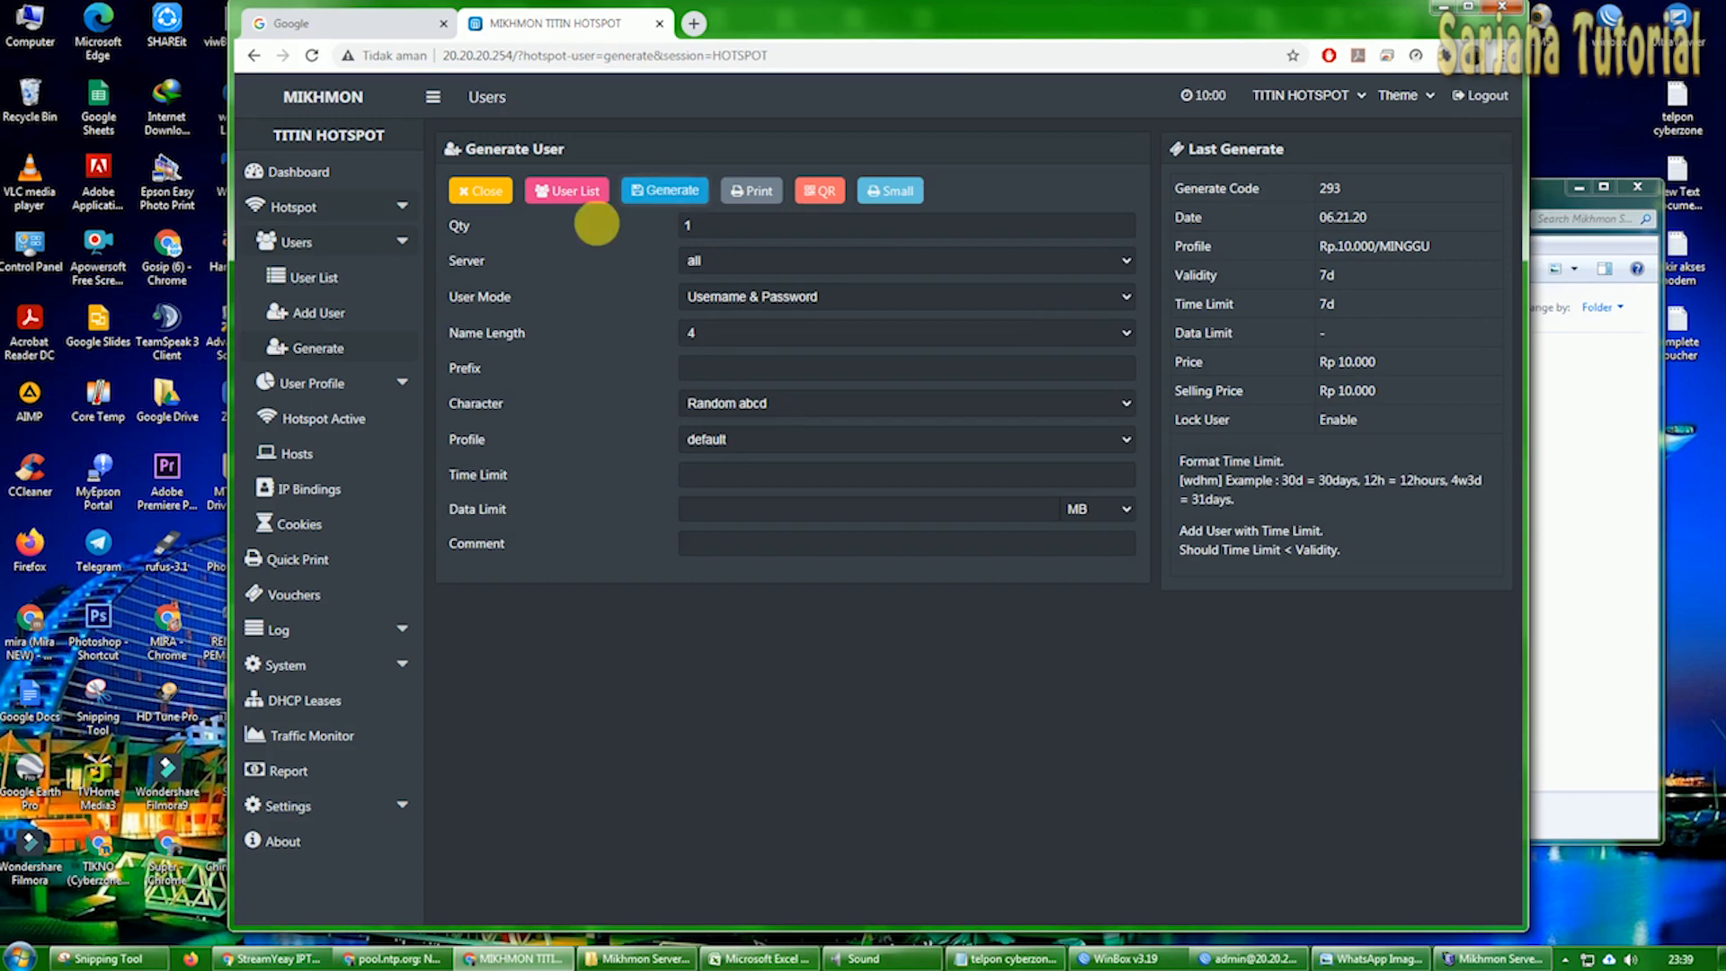
double_click(719, 224)
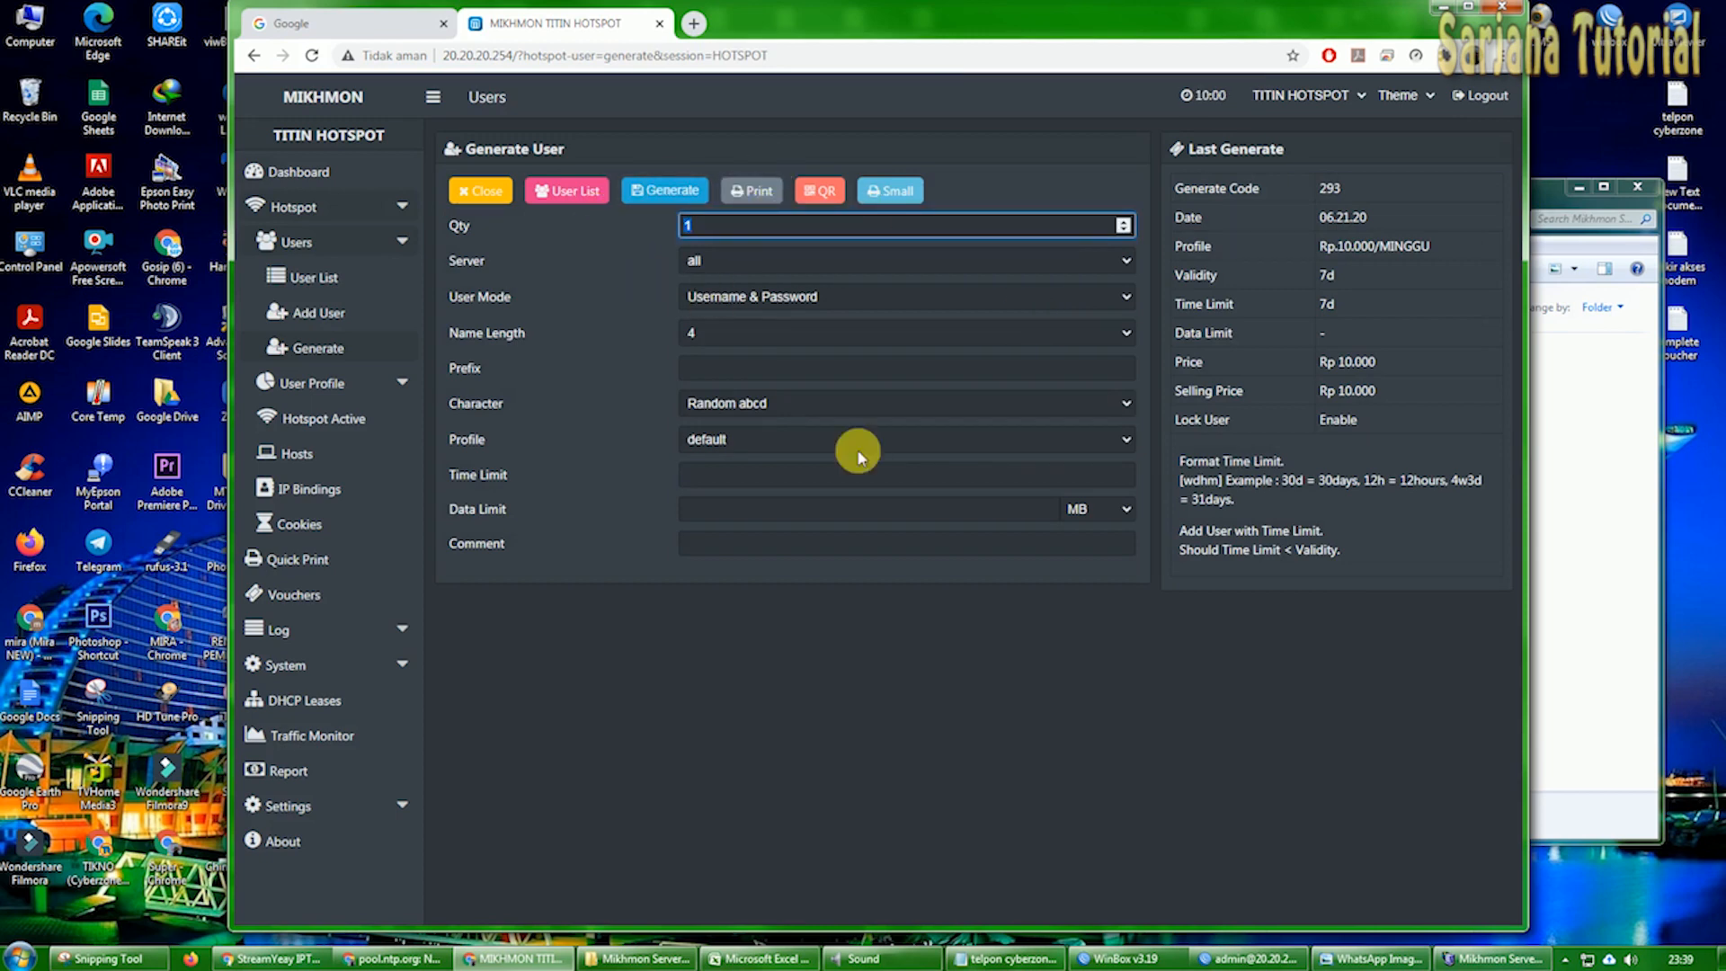
type("500")
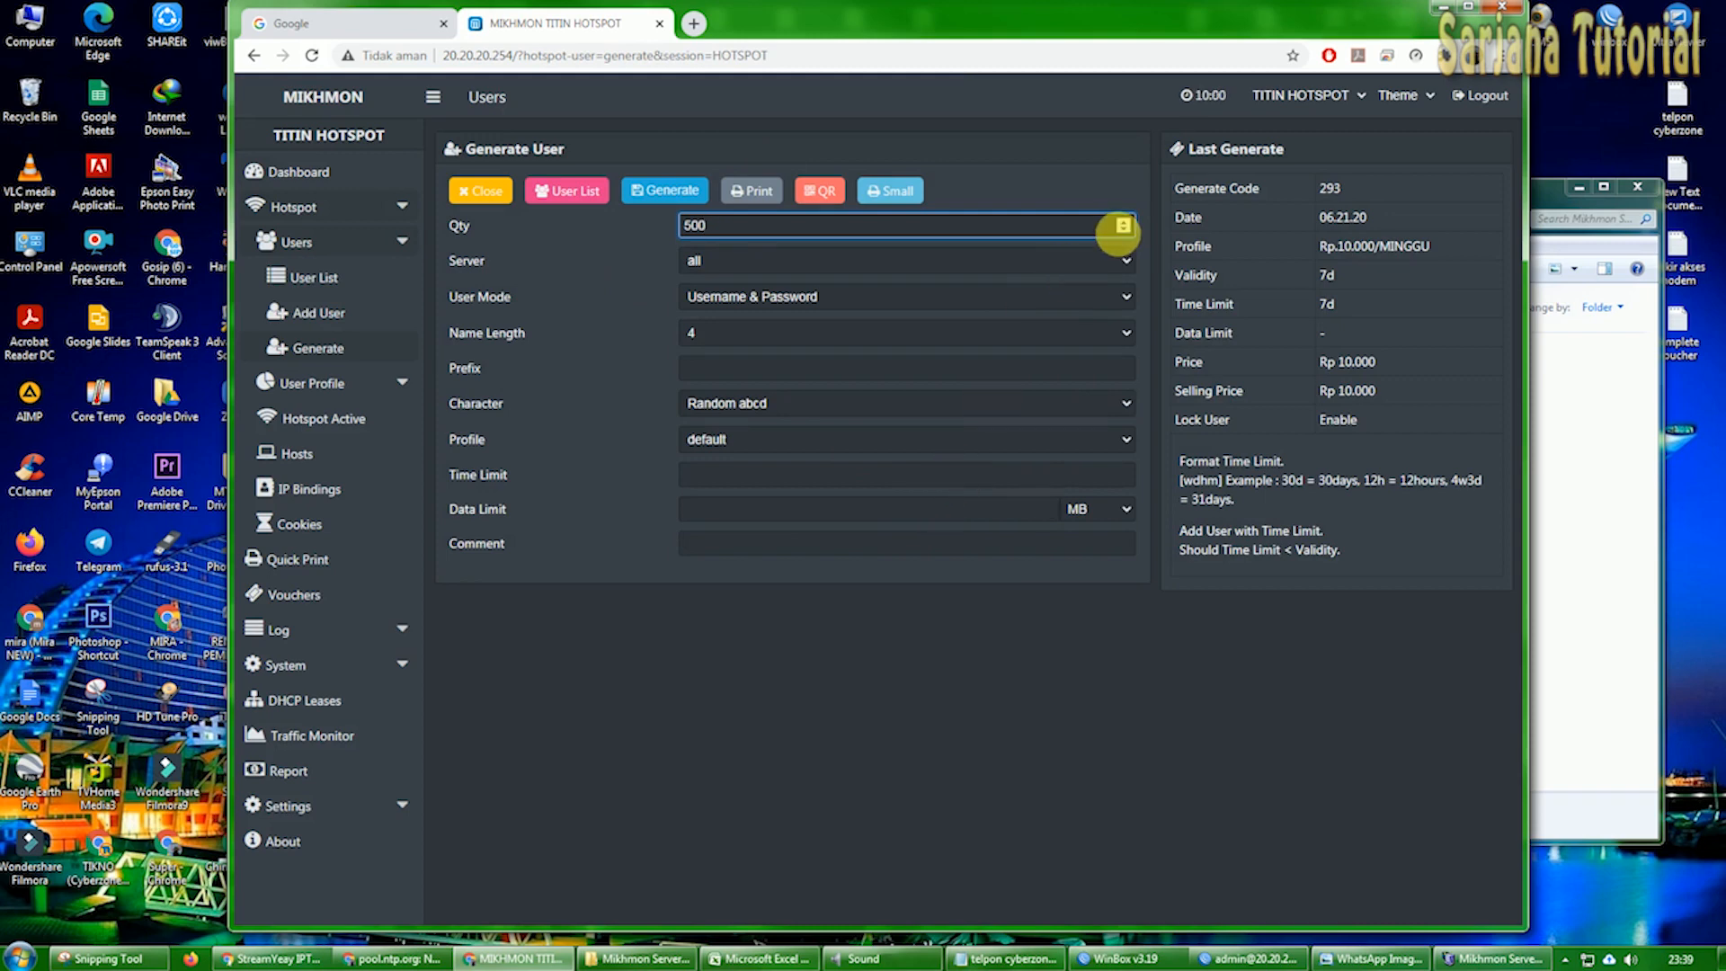
left_click(1124, 220)
left_click(1126, 231)
left_click(1127, 222)
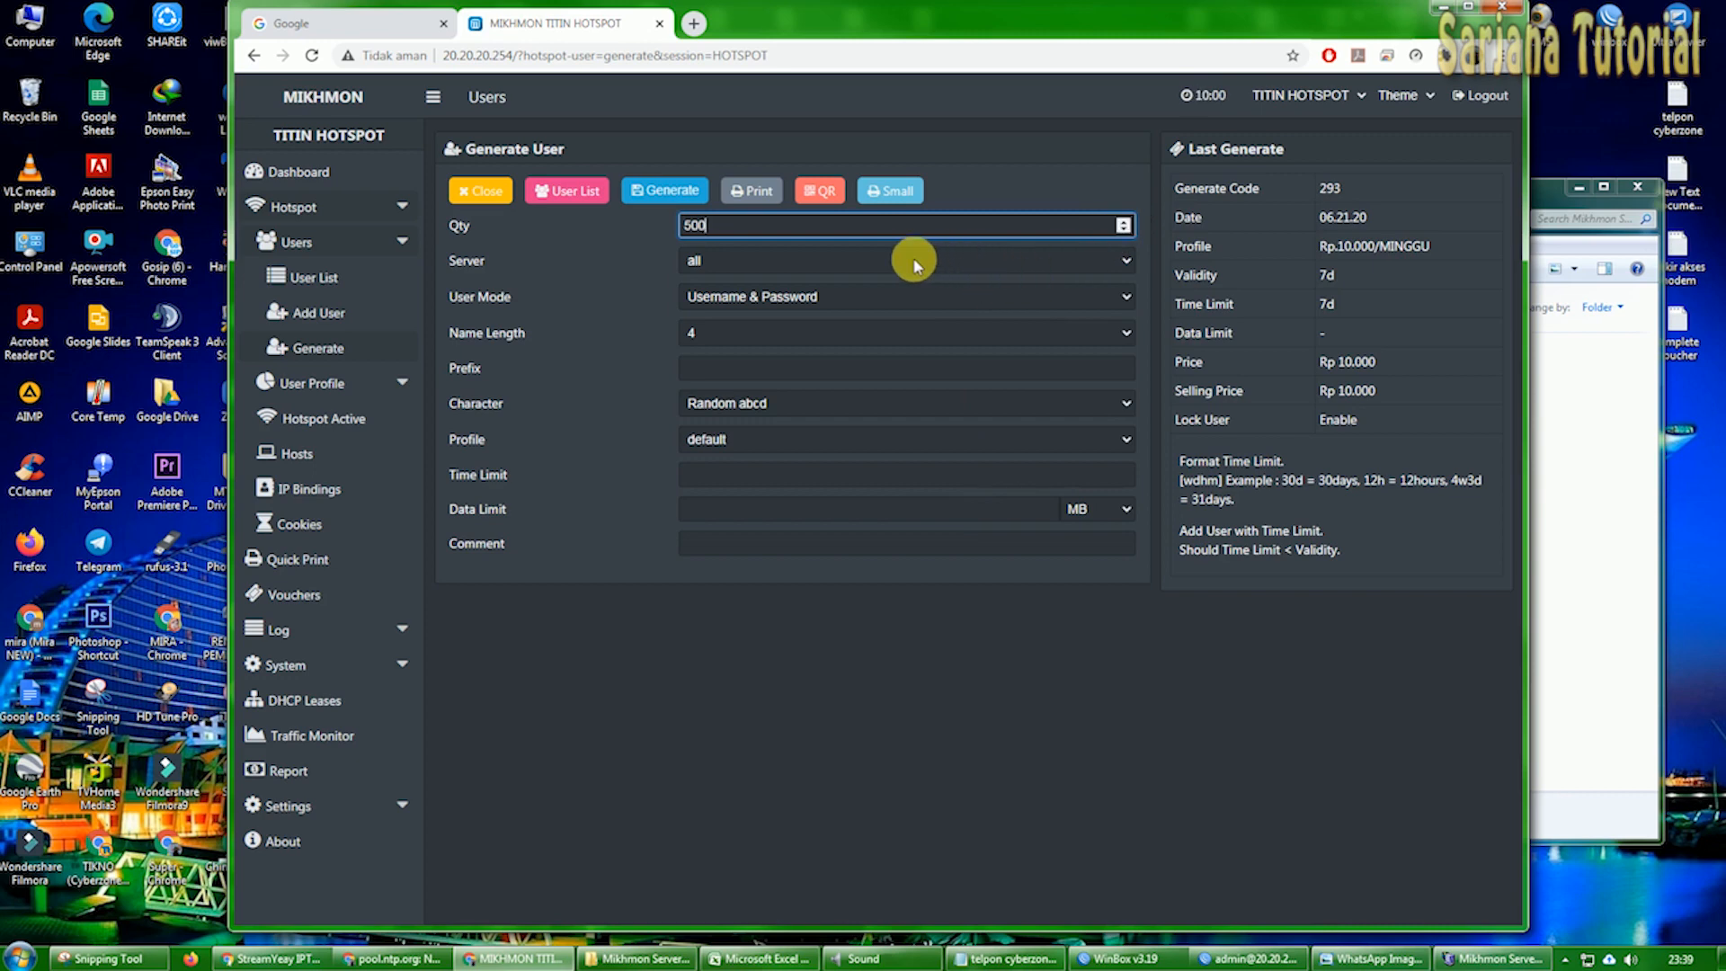
Choose the 'Username = Password' user mode and a name length of 7.
left_click_drag(423, 292, 731, 308)
left_click(833, 288)
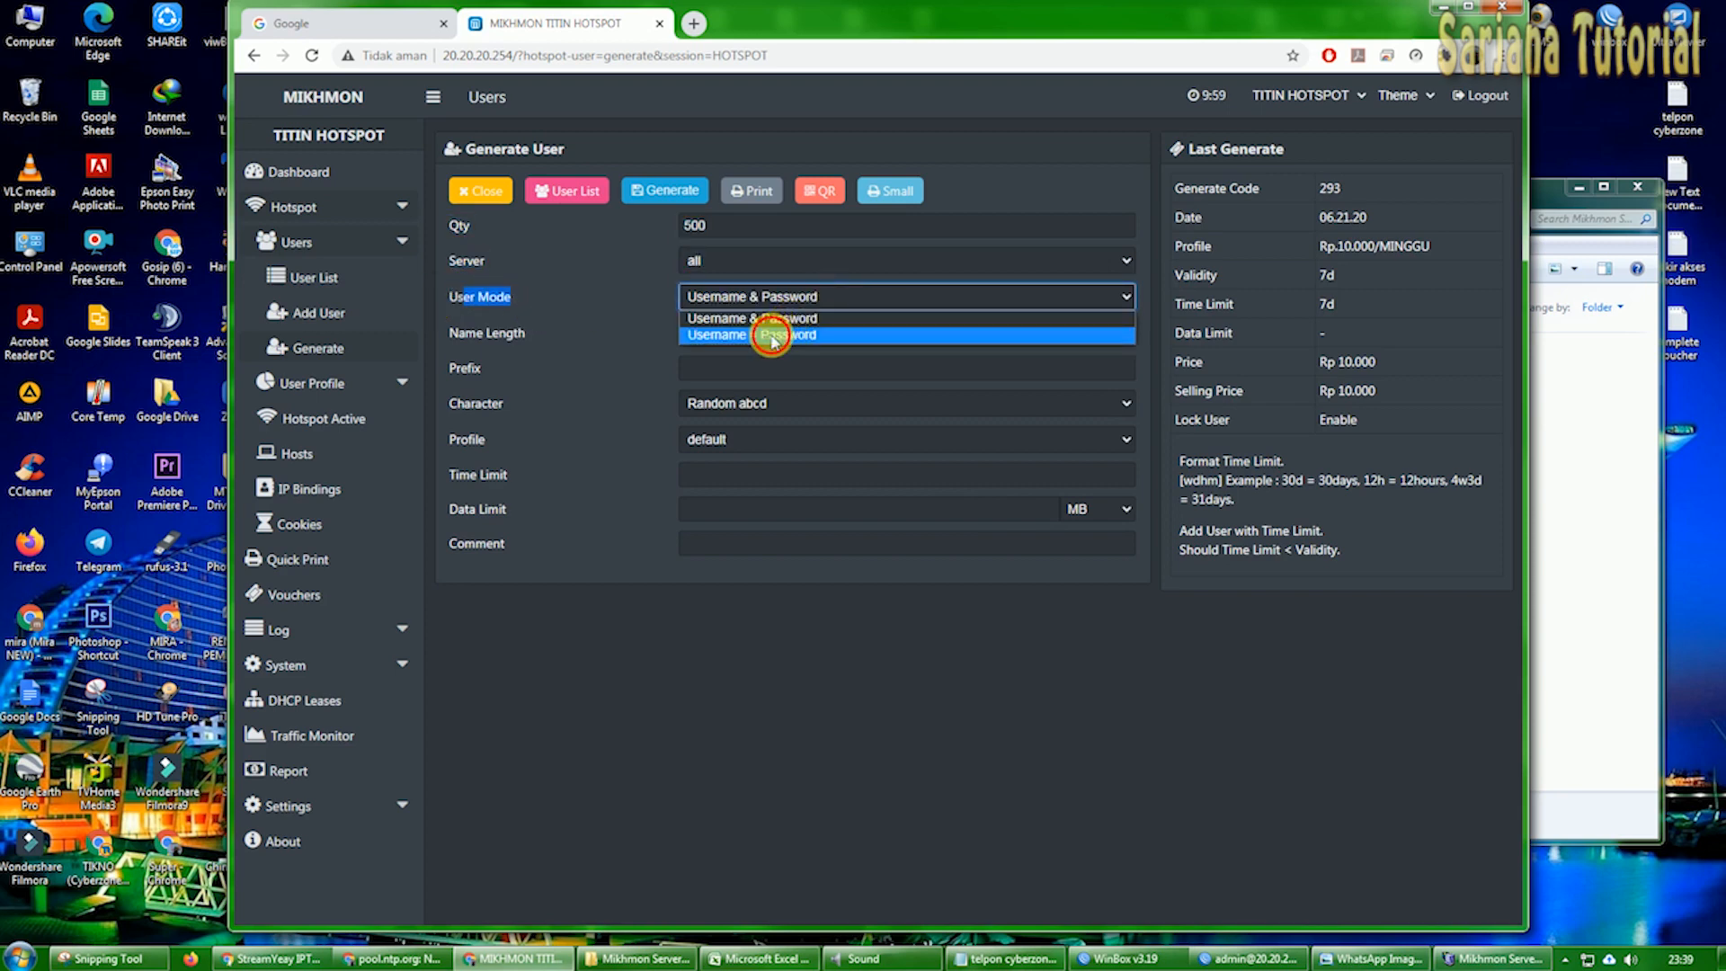
left_click(773, 336)
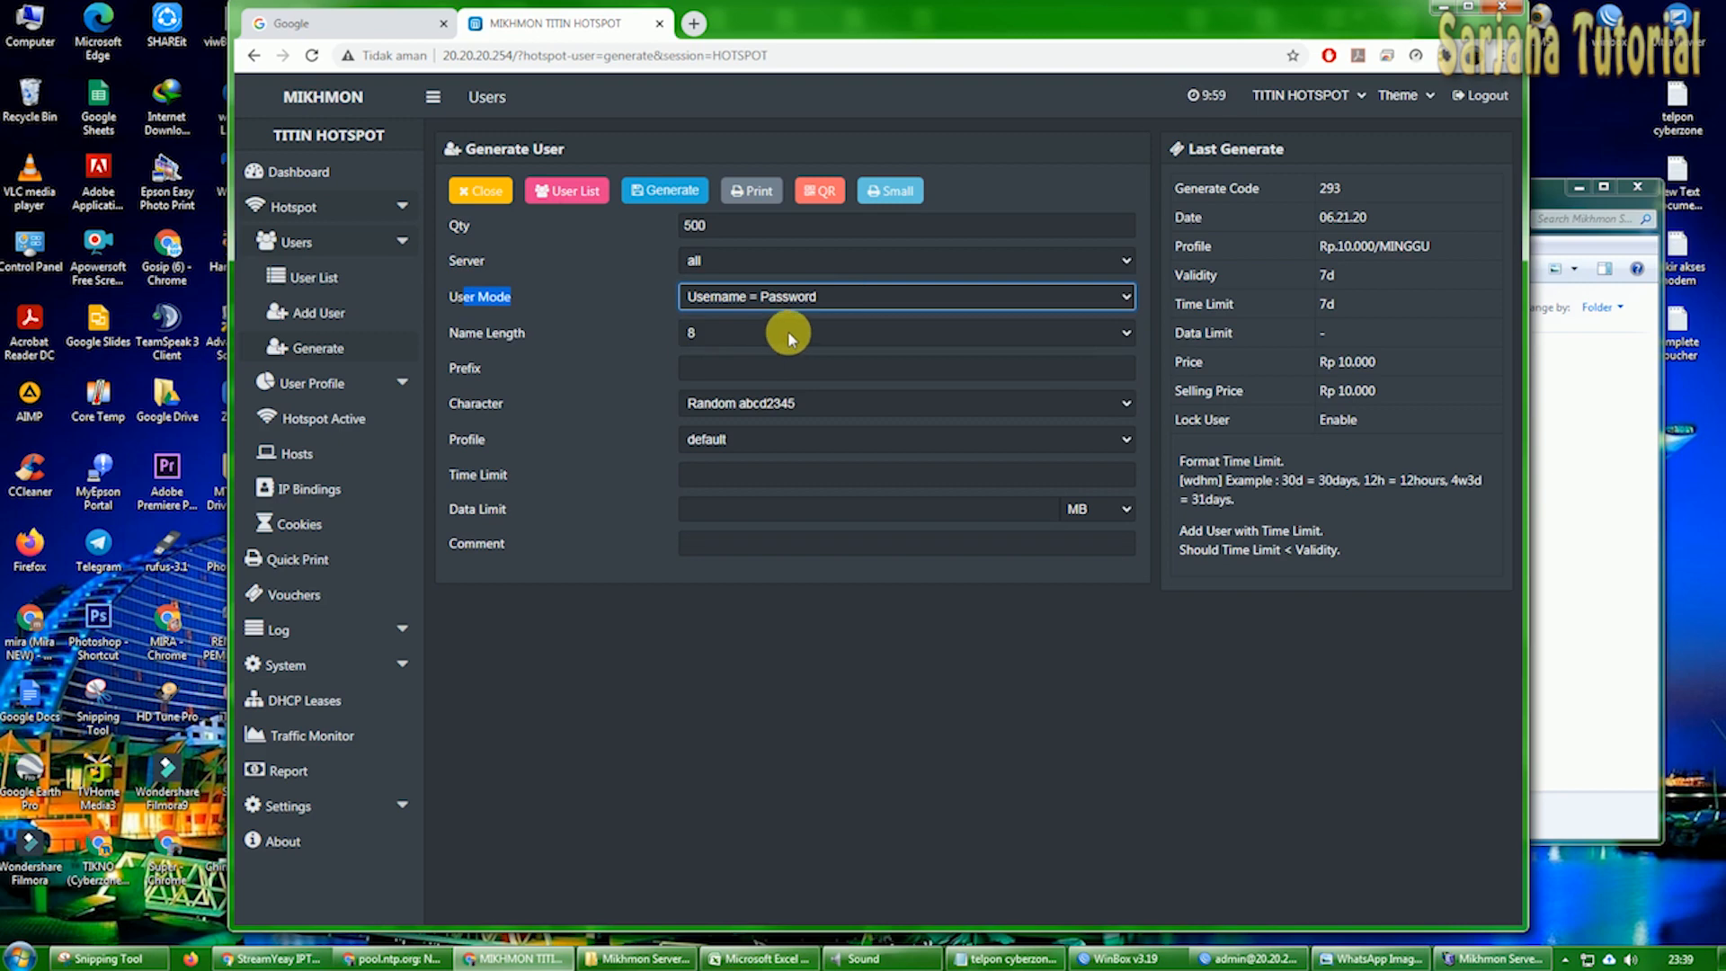
left_click(787, 332)
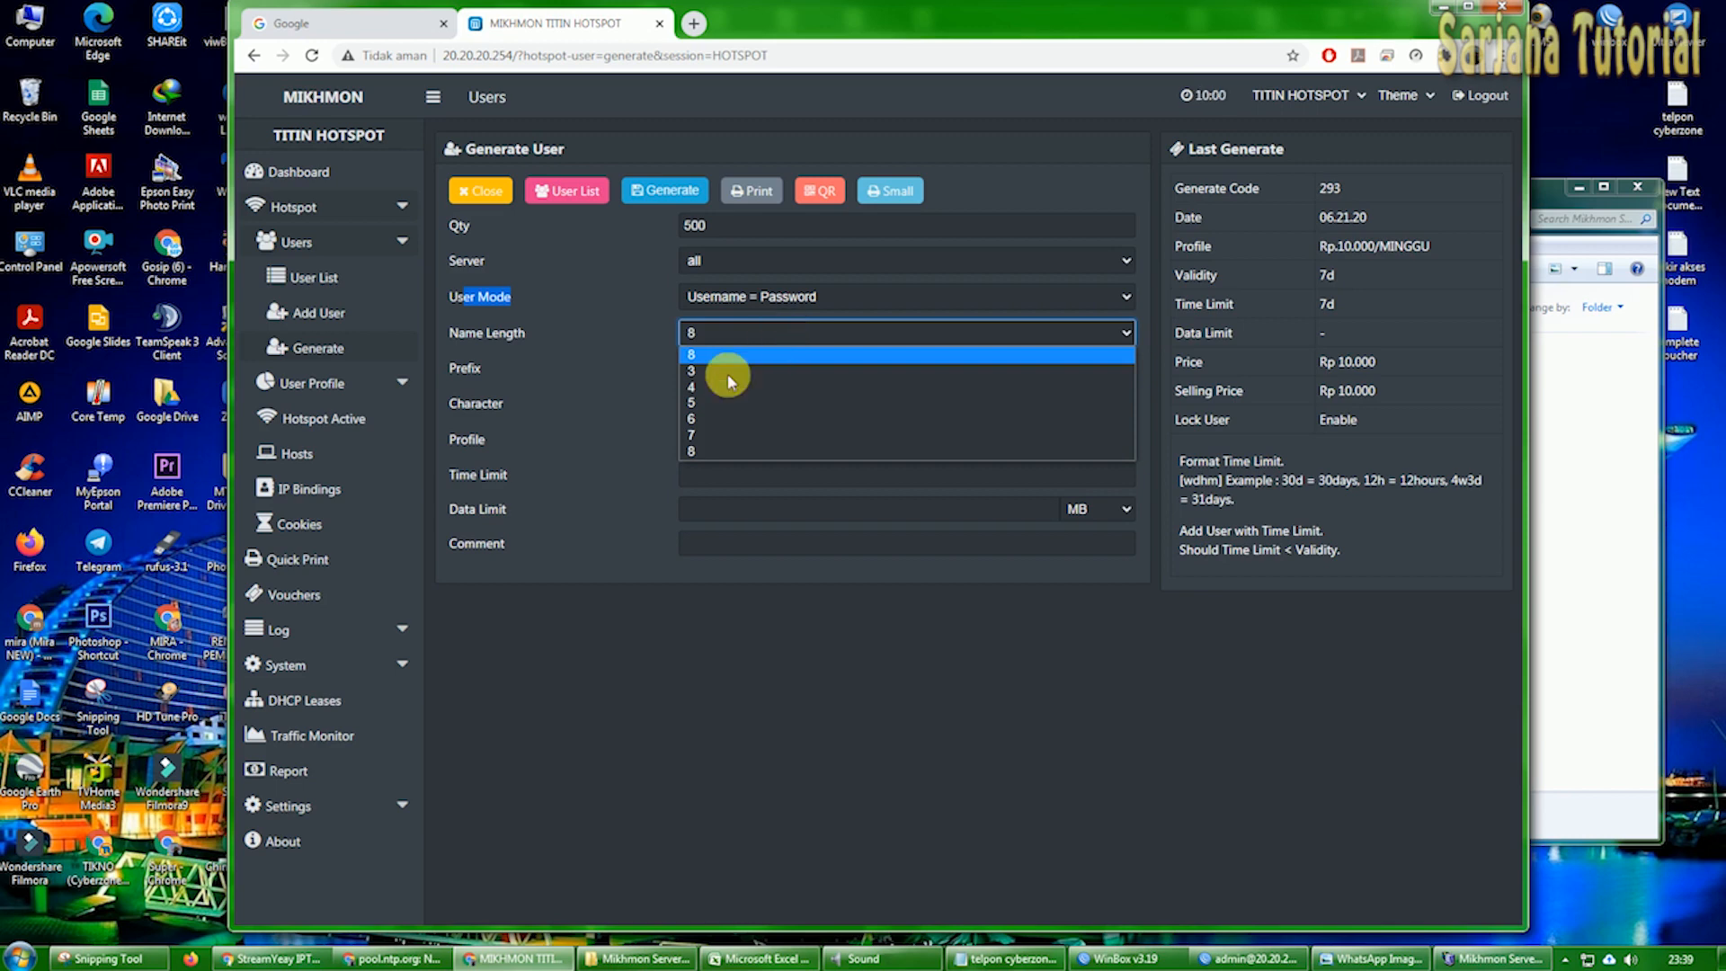
left_click(693, 437)
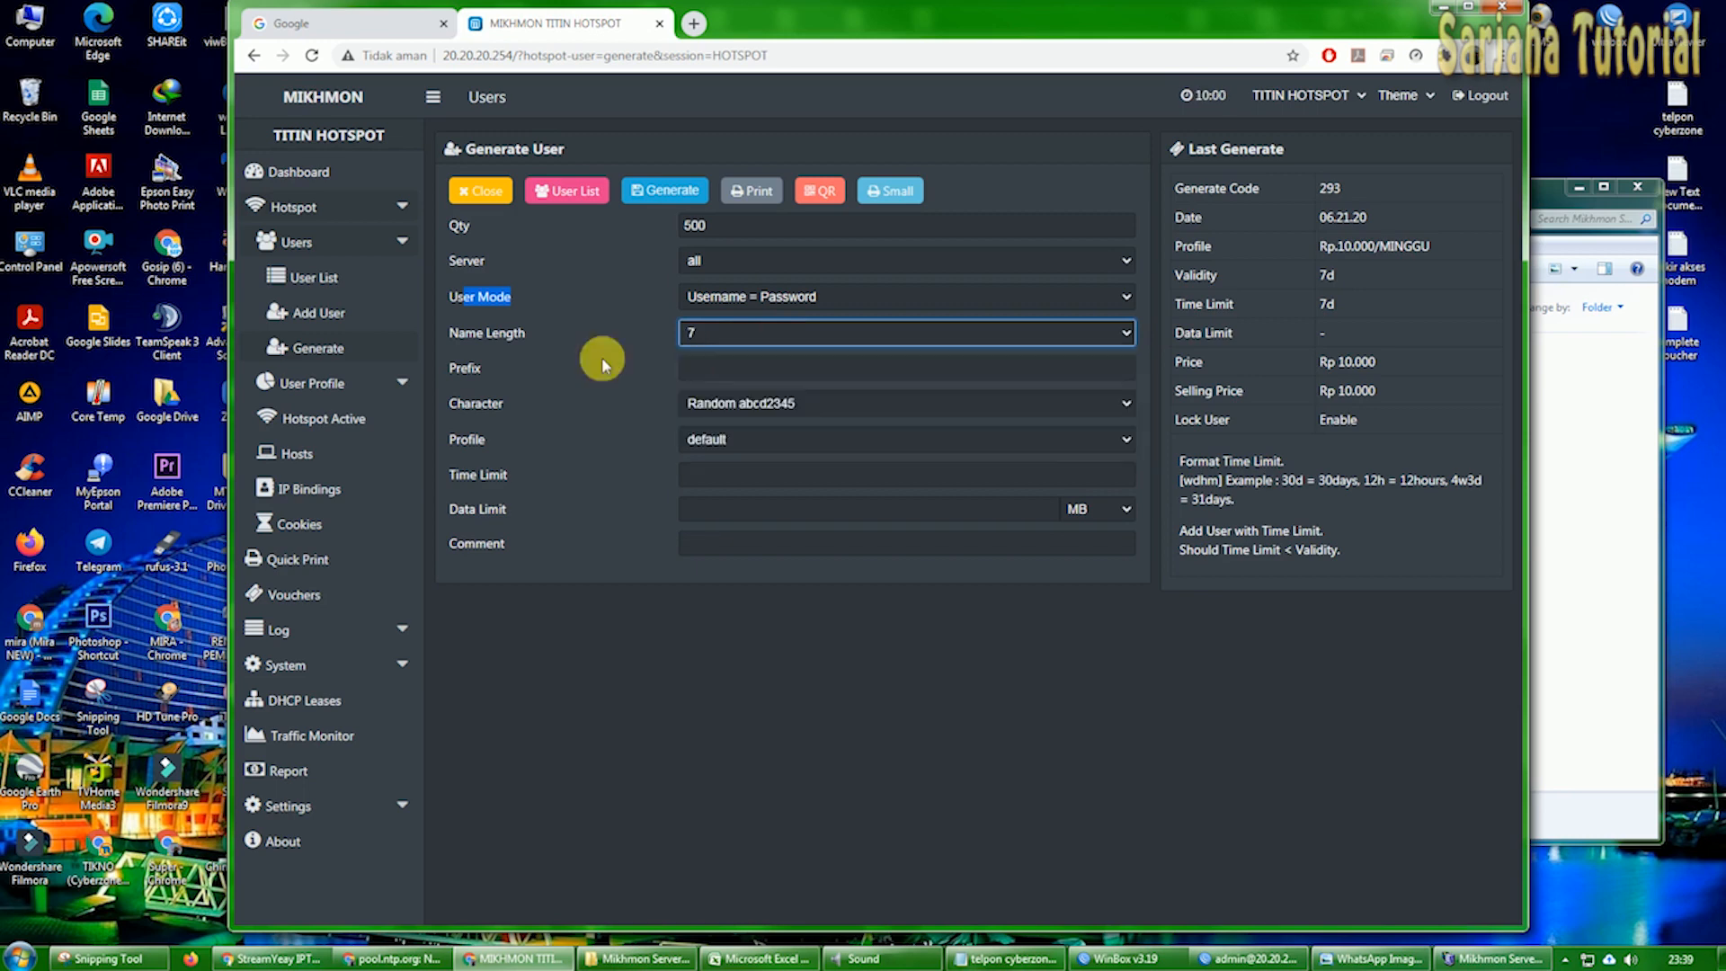
Enter the prefix 3RB and change the name length to 5.
left_click(749, 369)
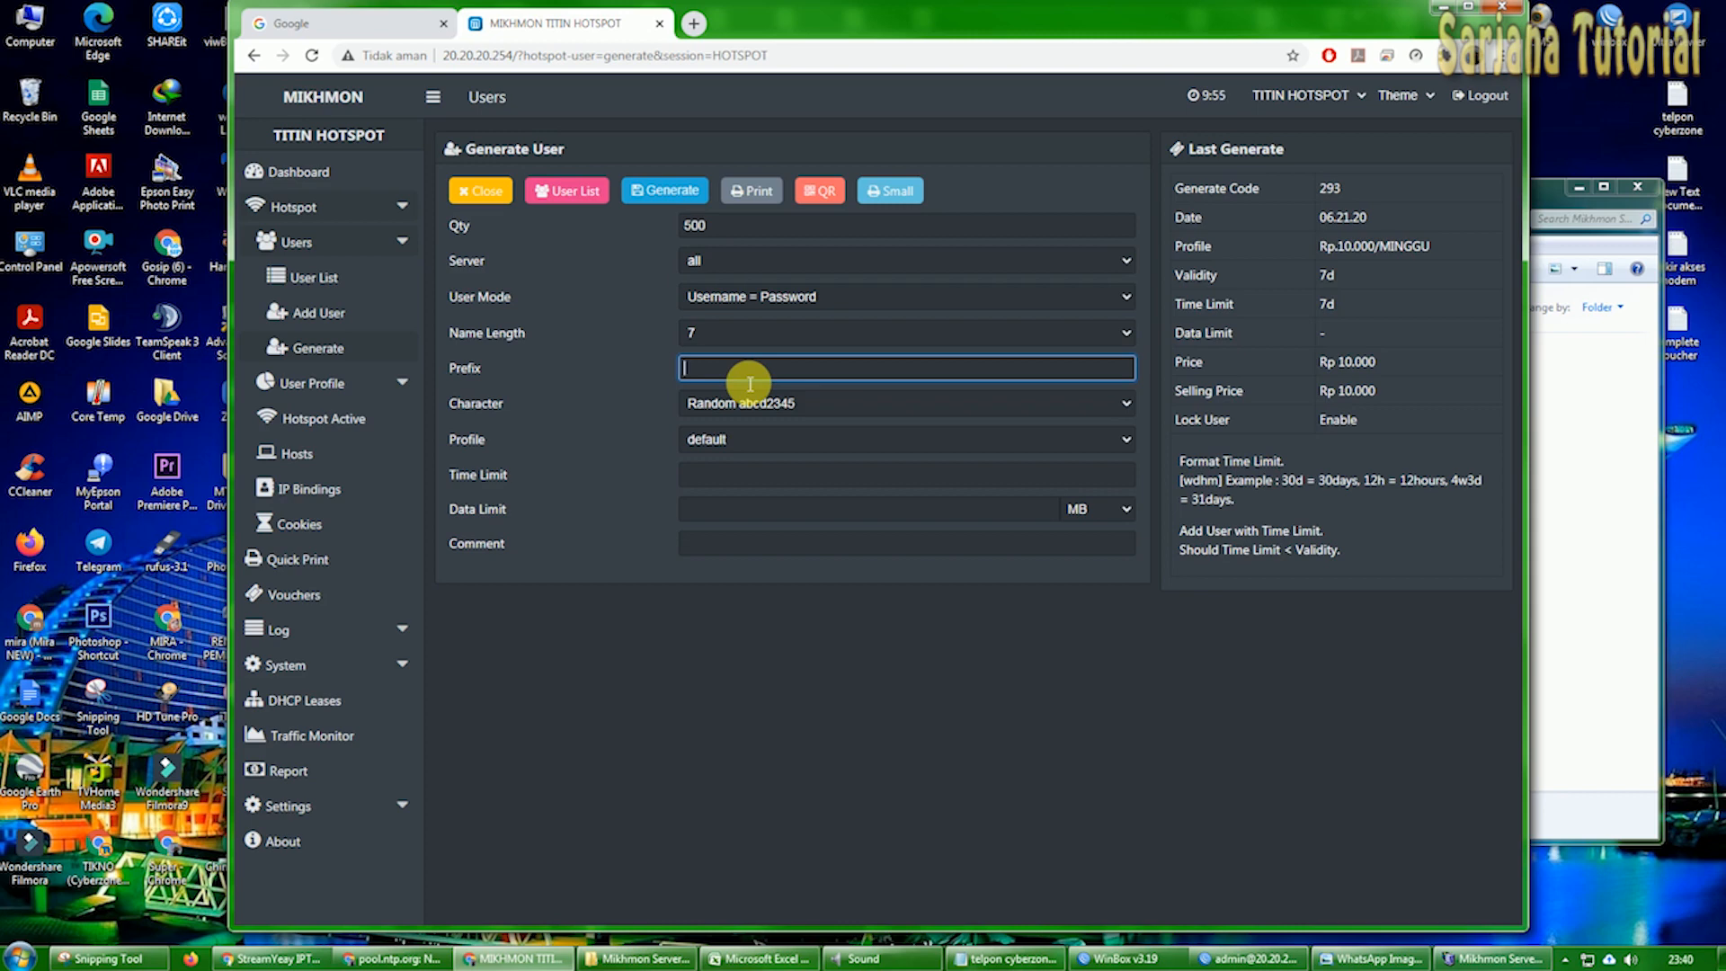
type("3RB")
left_click(742, 334)
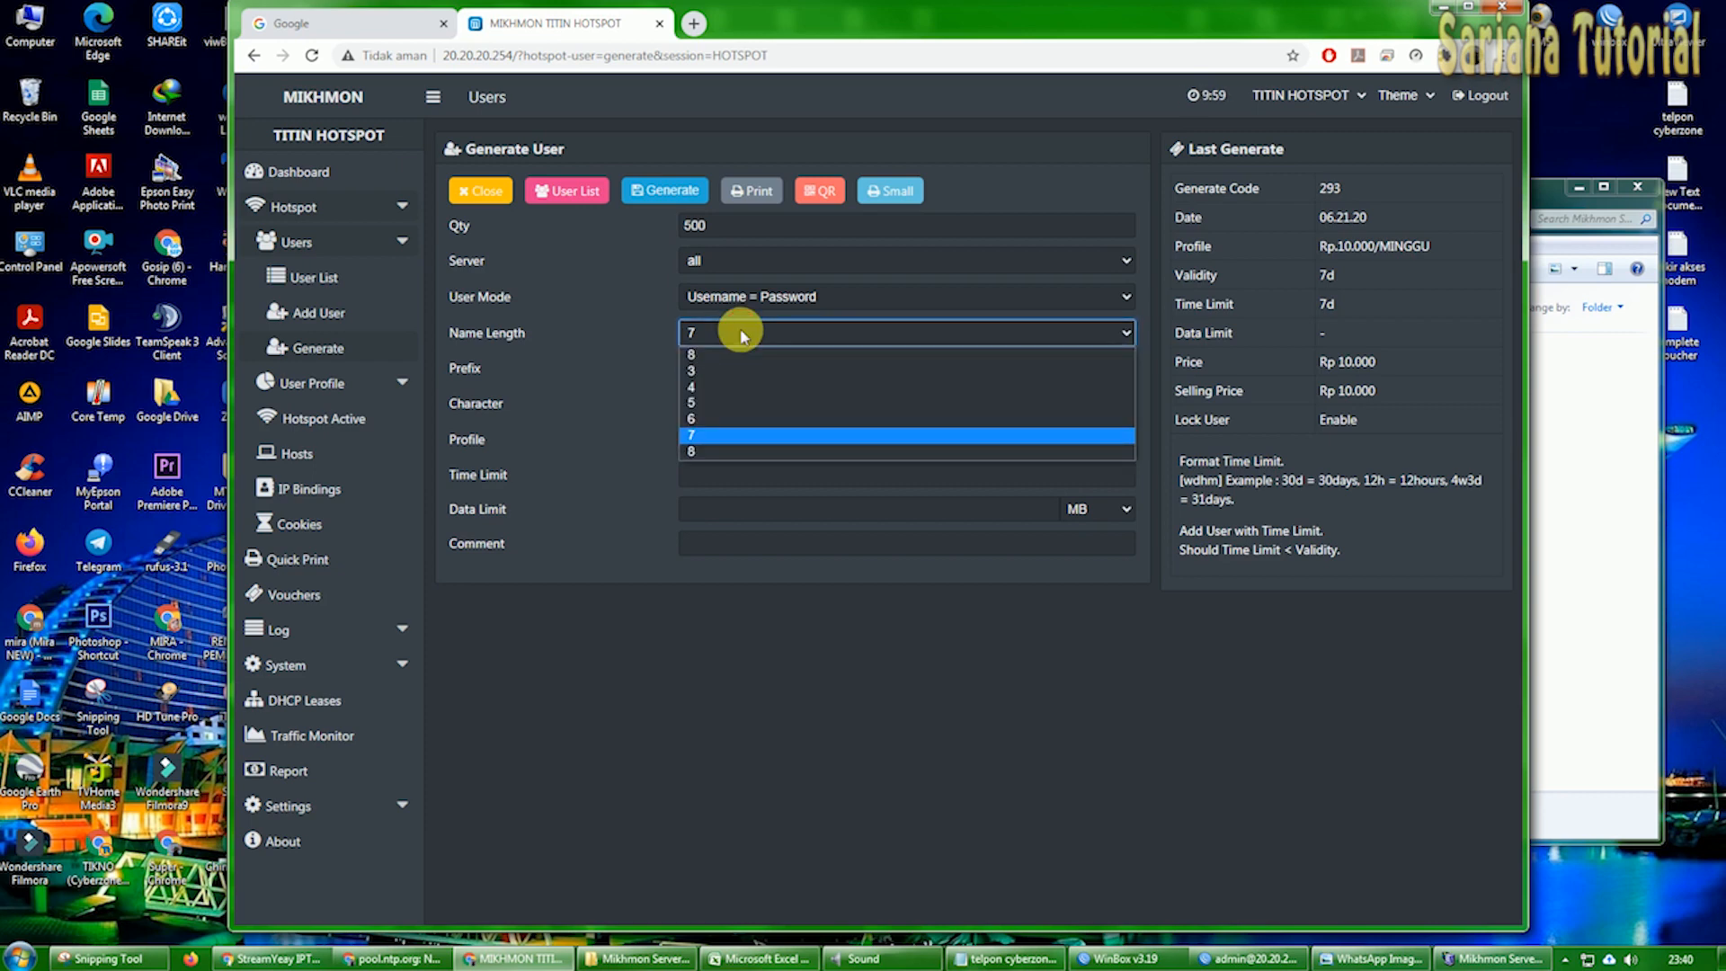
left_click(712, 403)
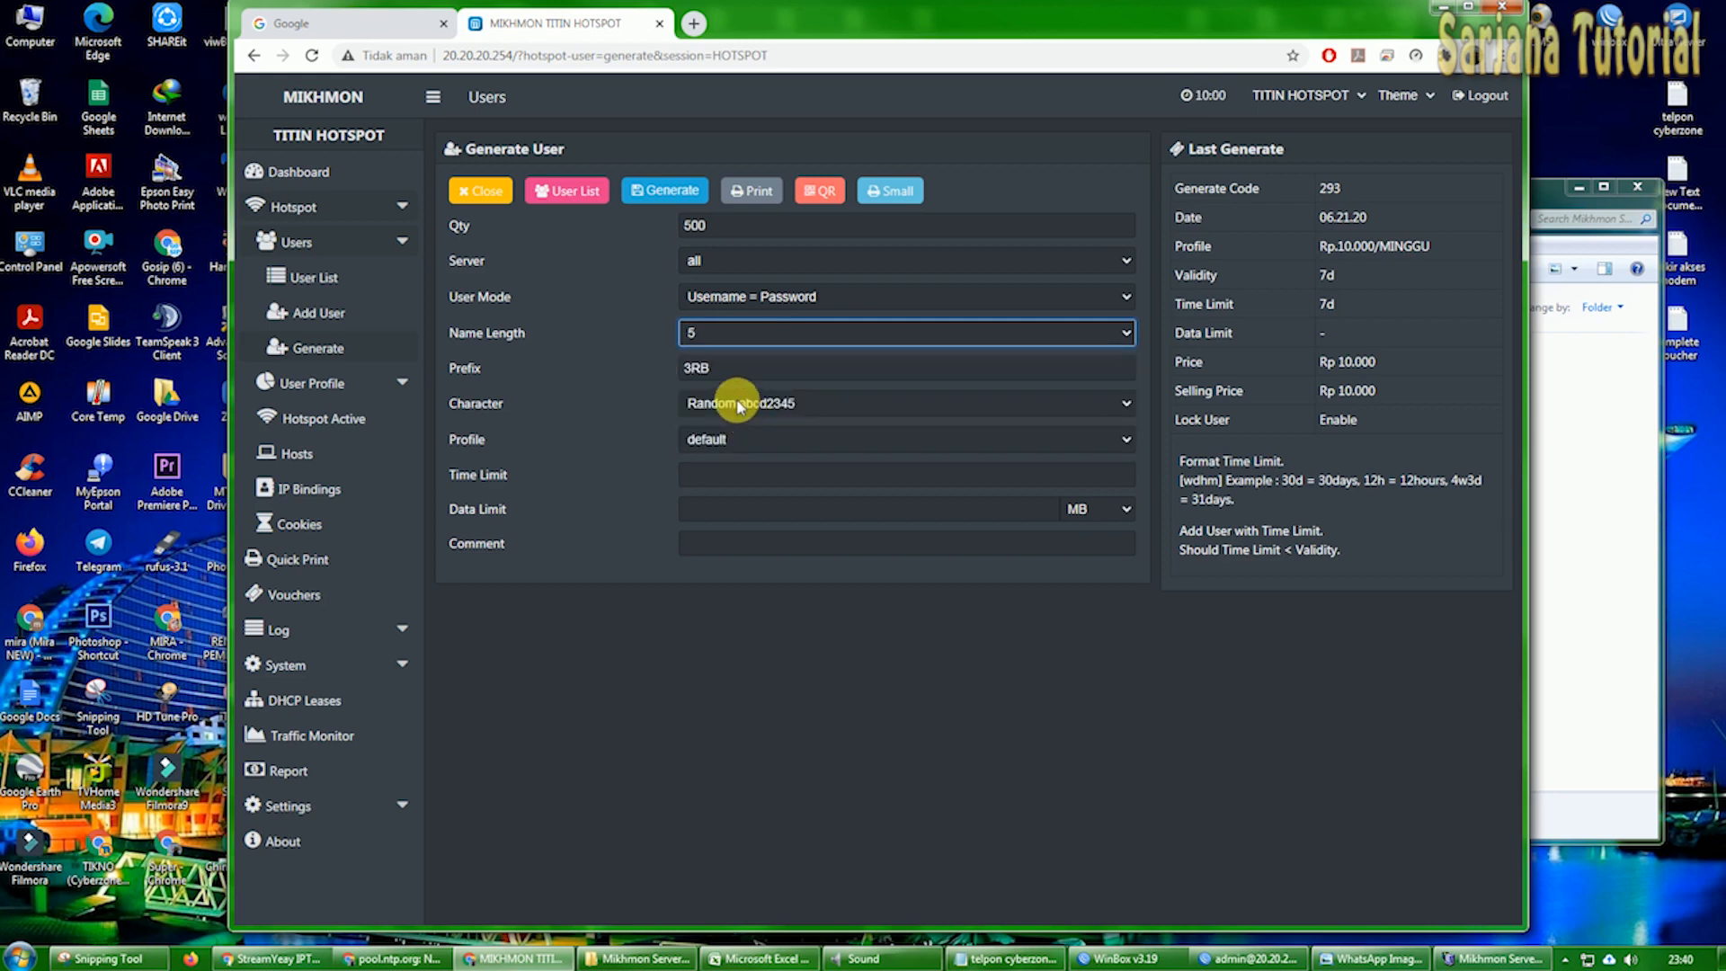
key("Tab")
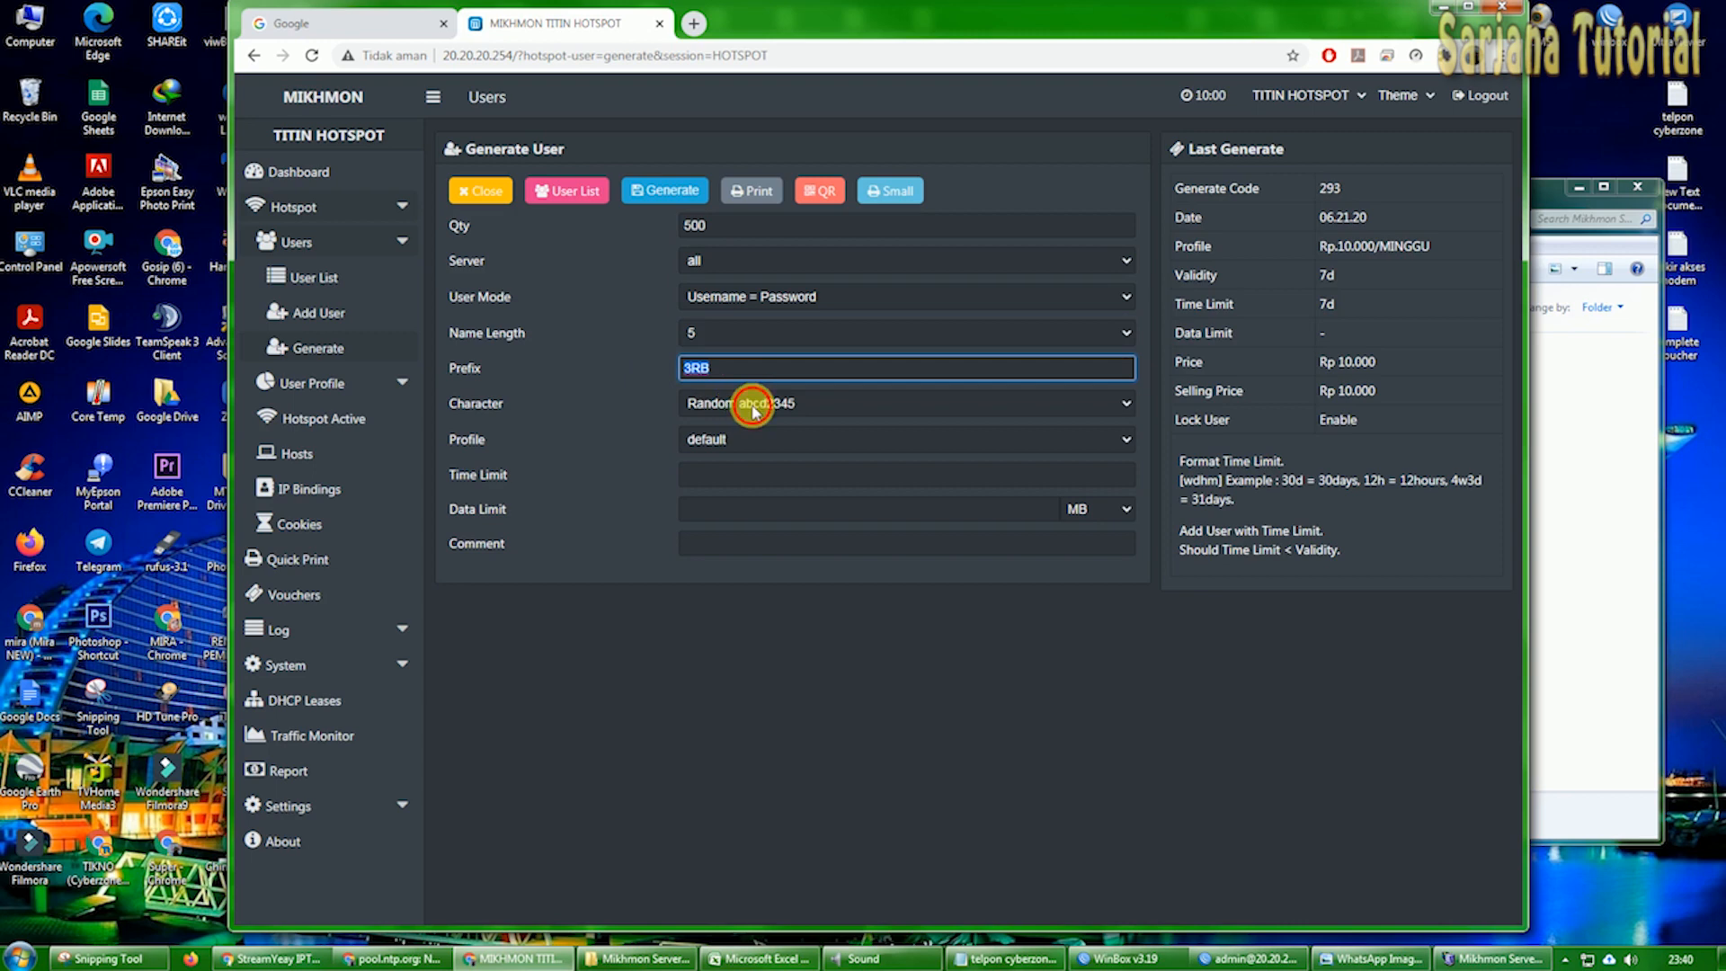
Use the Random 1234 character set and assign the Harian profile to the vouchers.
left_click(753, 404)
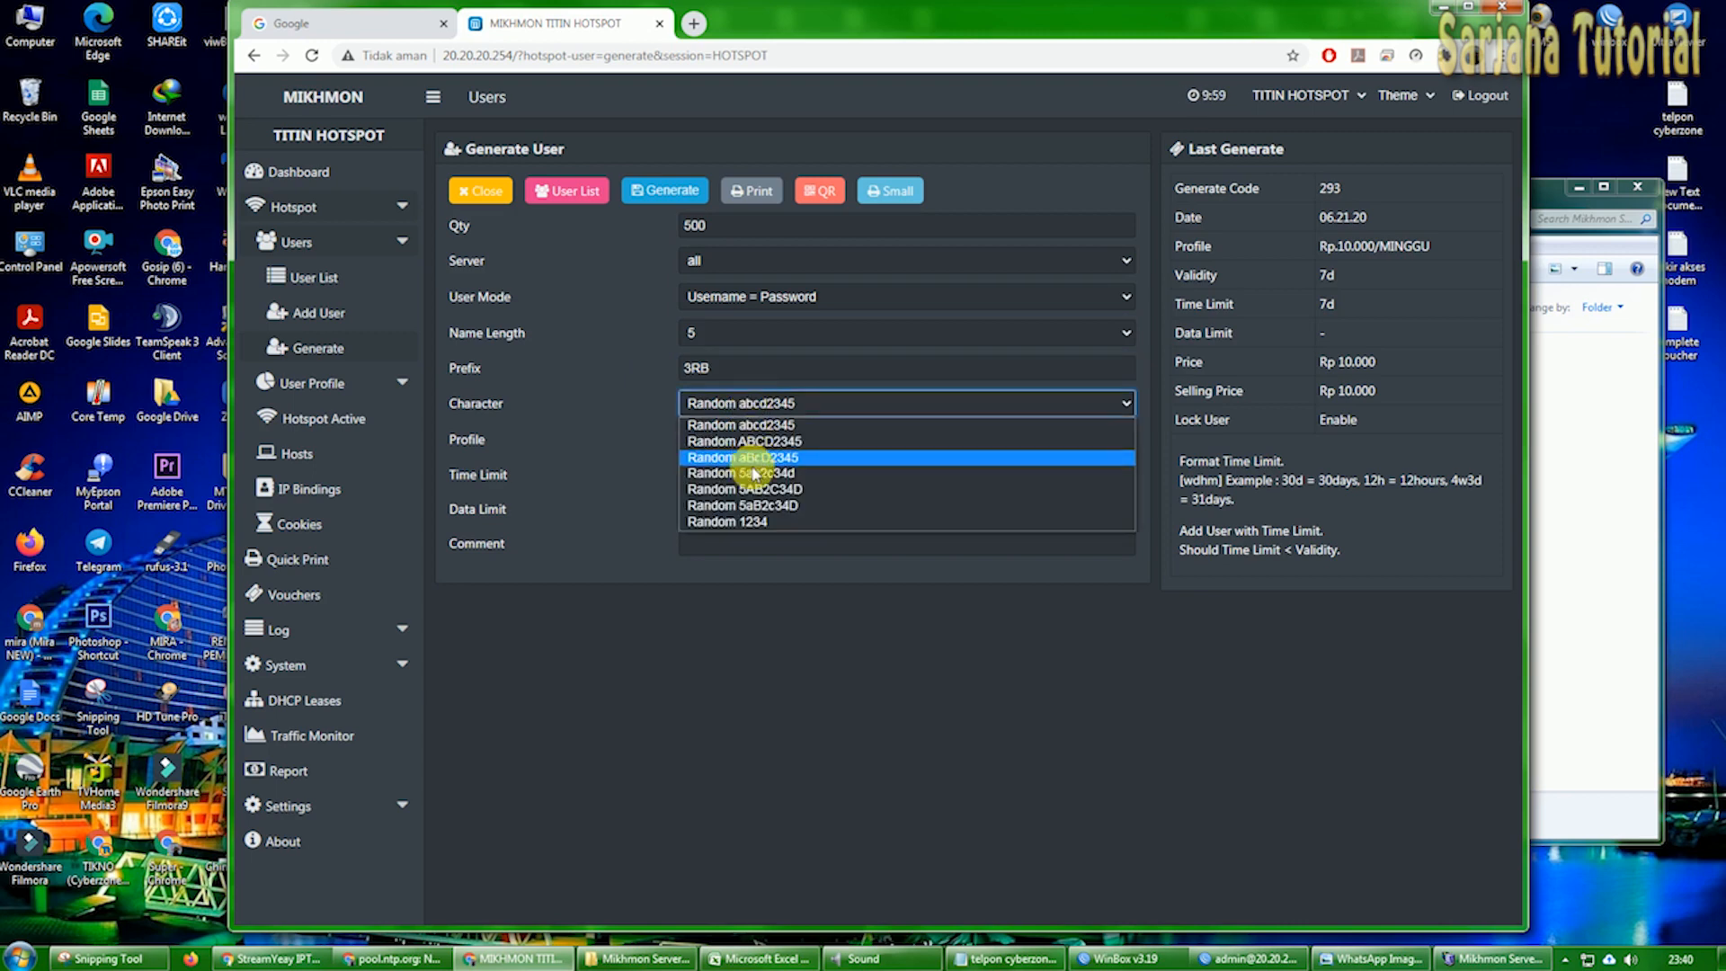
left_click(736, 523)
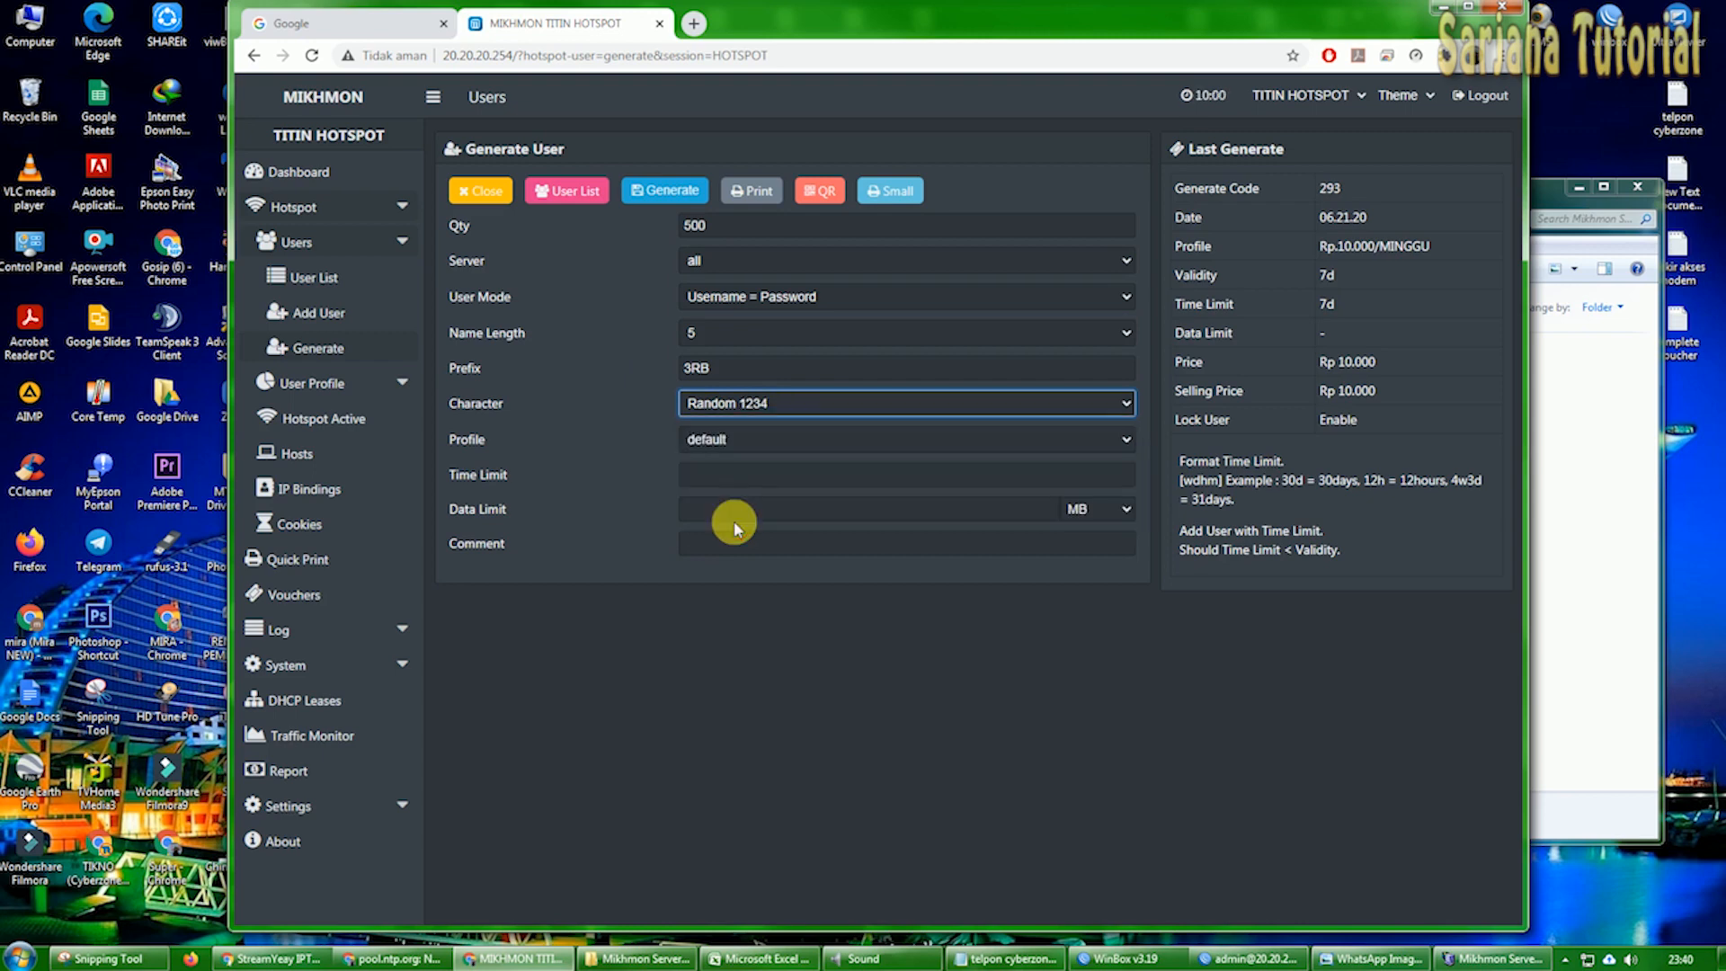
left_click(744, 443)
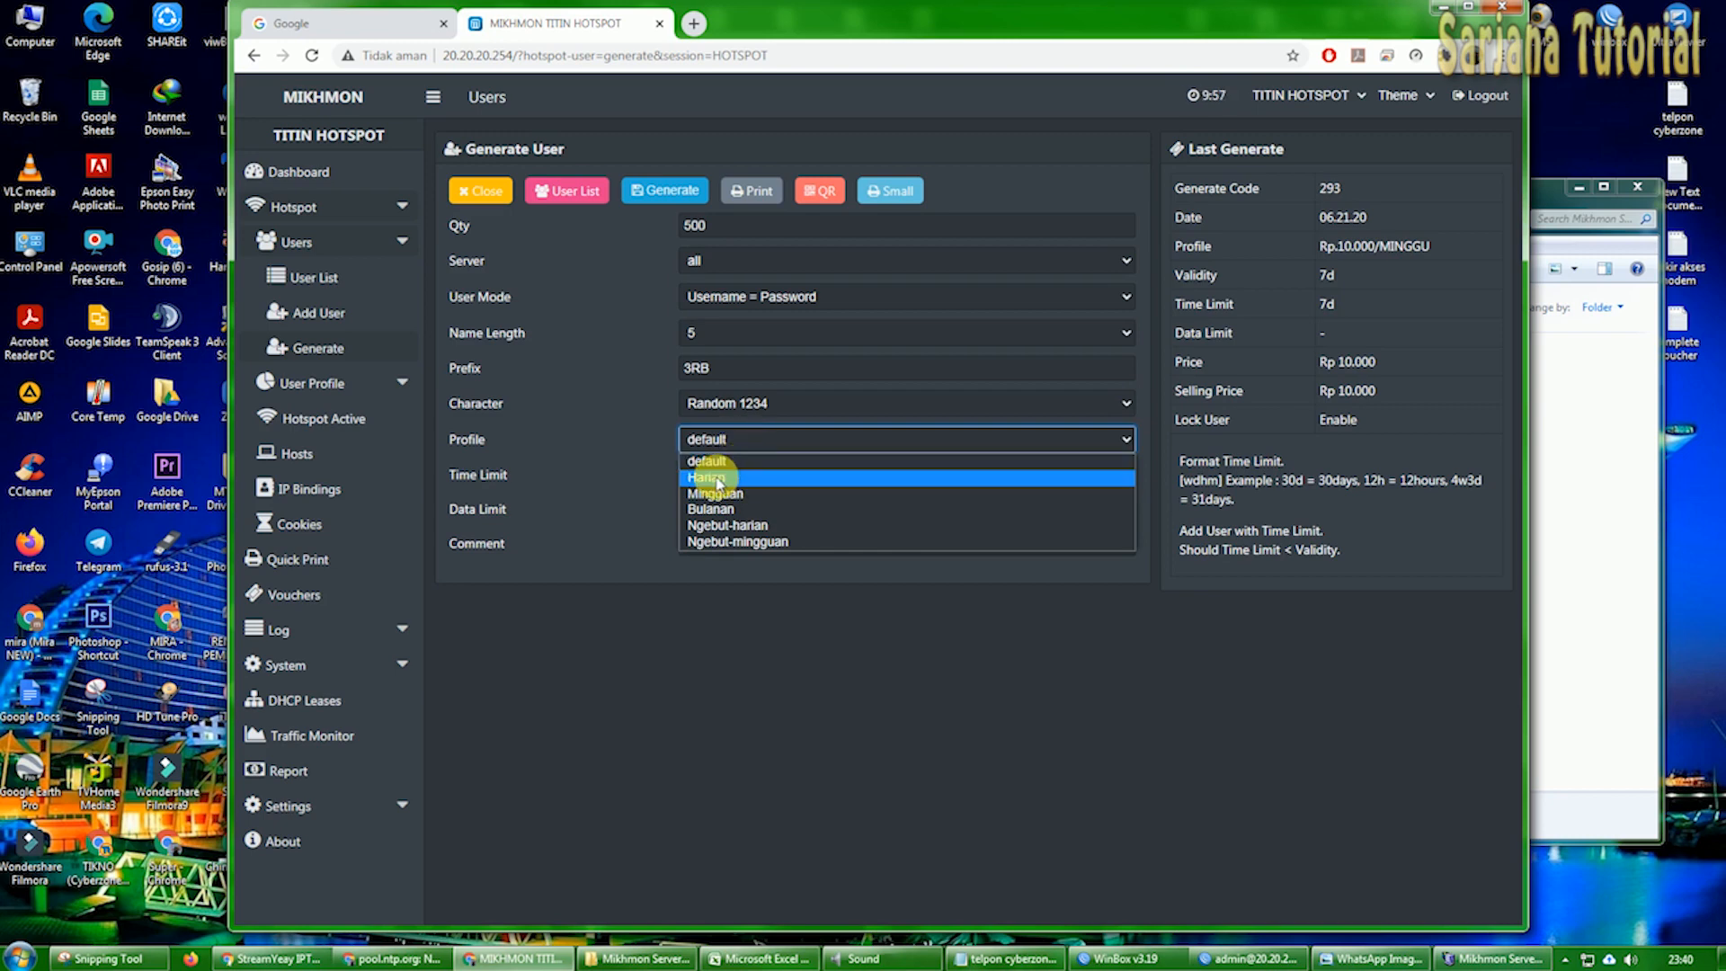
left_click(719, 482)
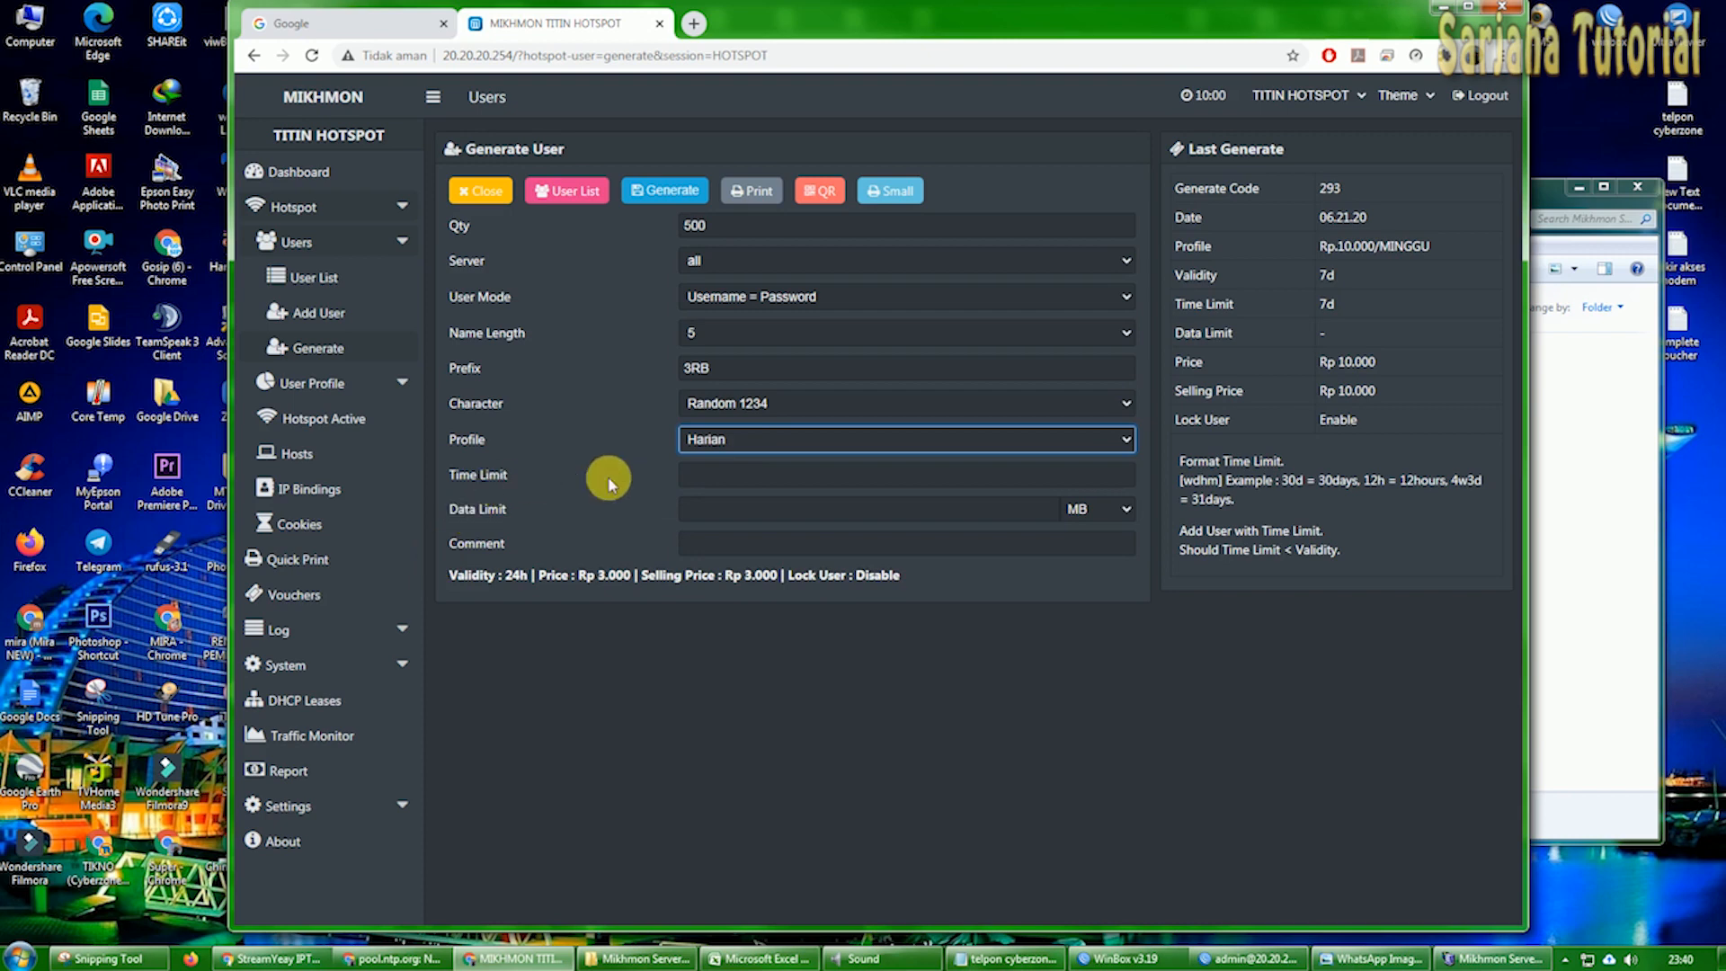
left_click(698, 478)
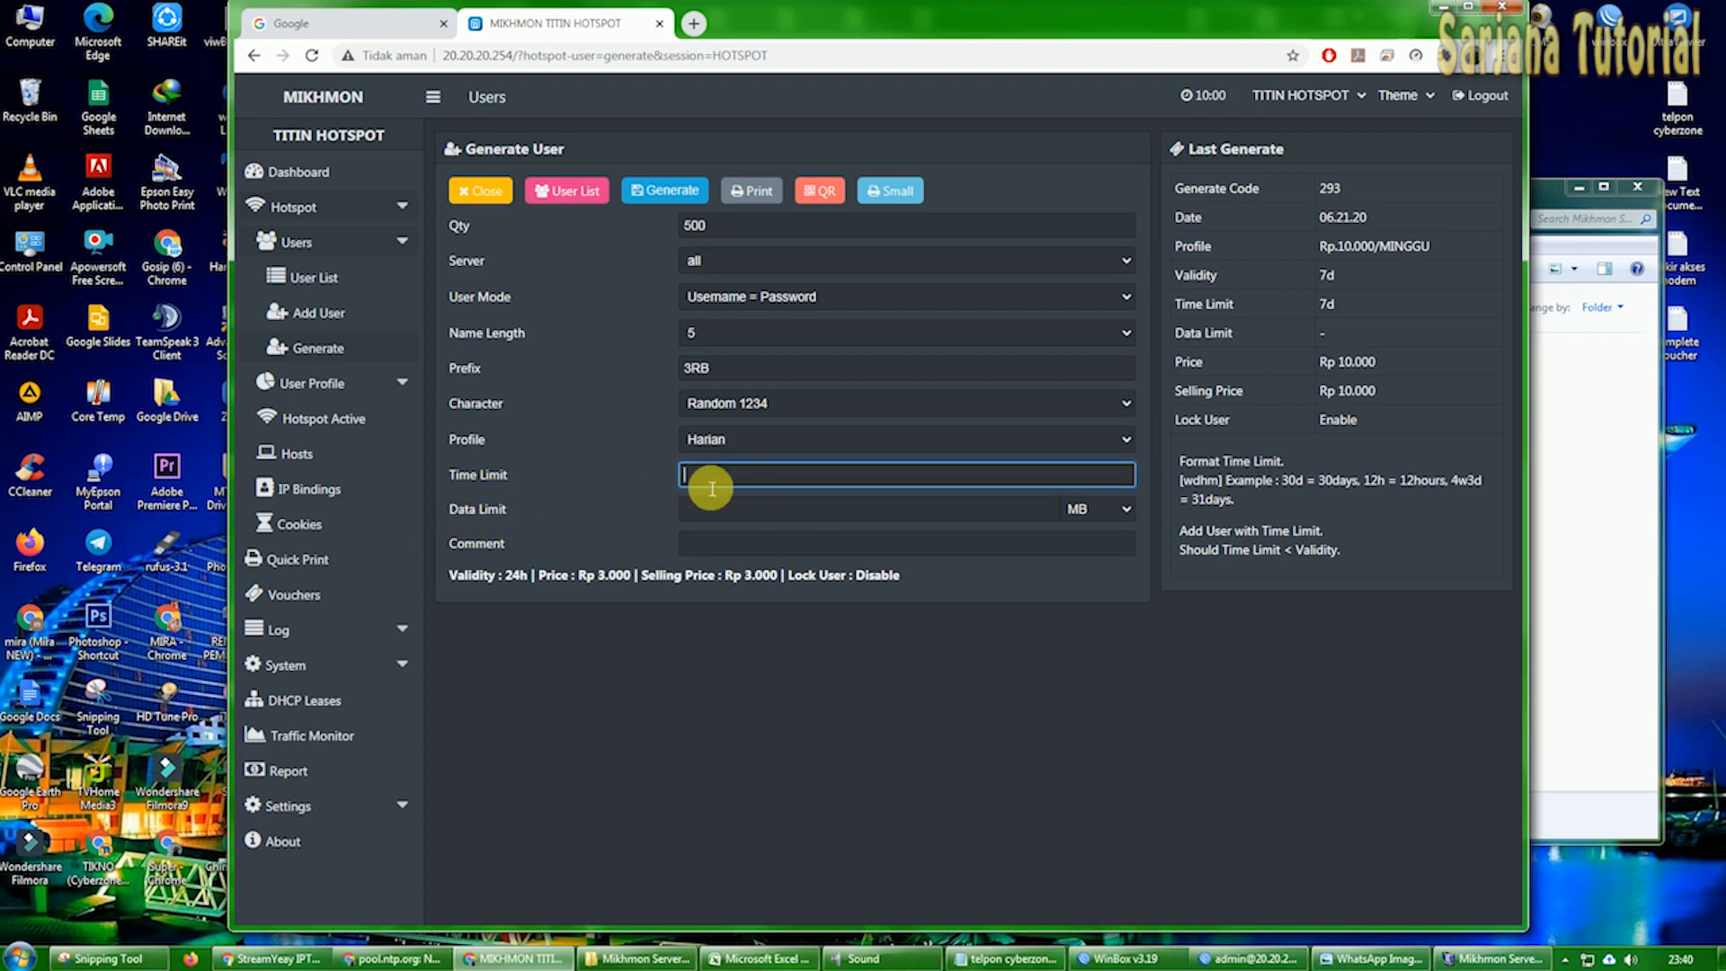
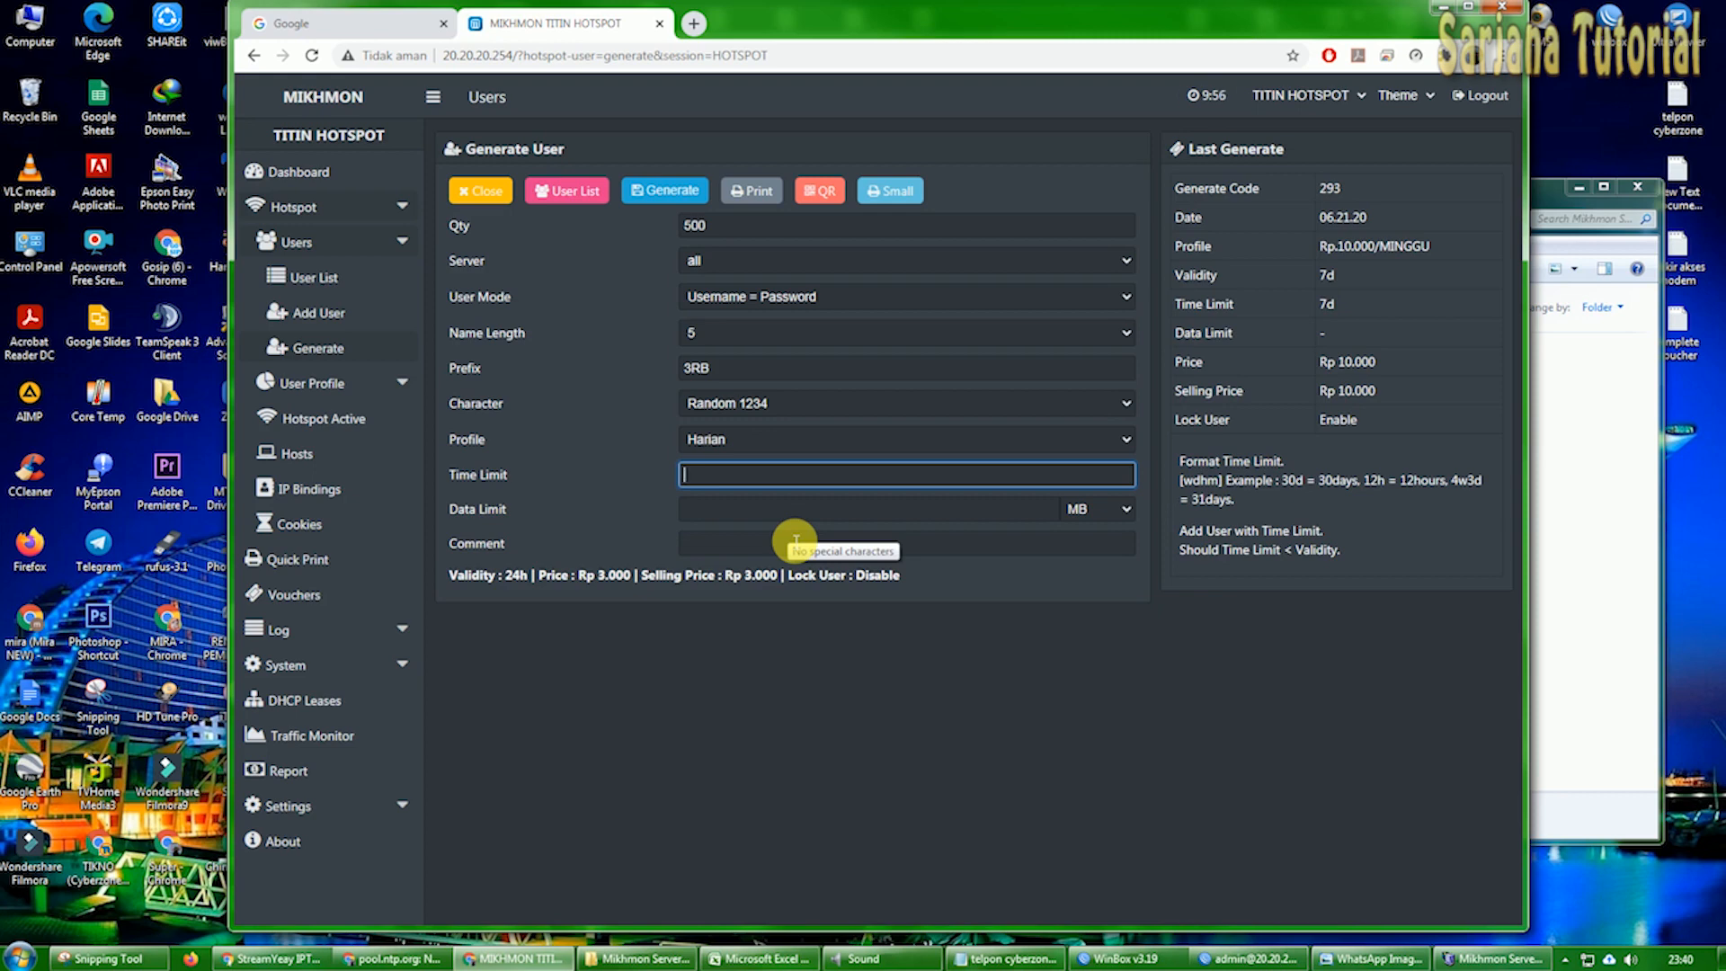
Set a 24h time limit, generate the 500 Harian vouchers, then switch to WinBox.
type("24h")
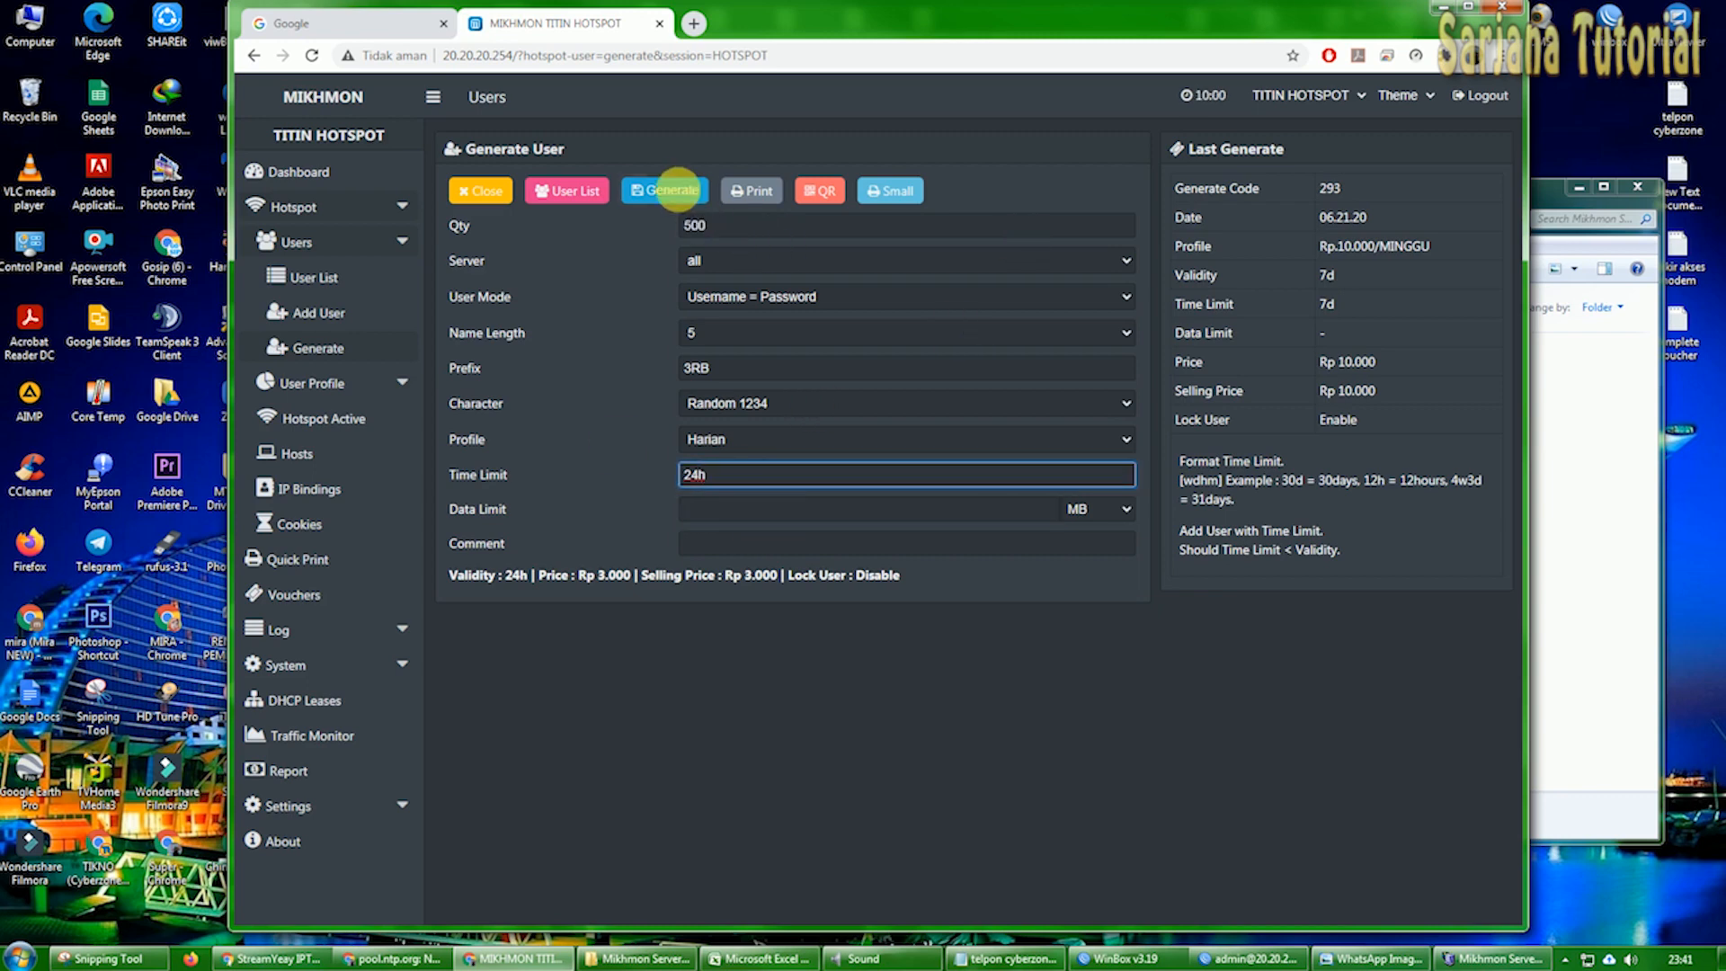
left_click(676, 191)
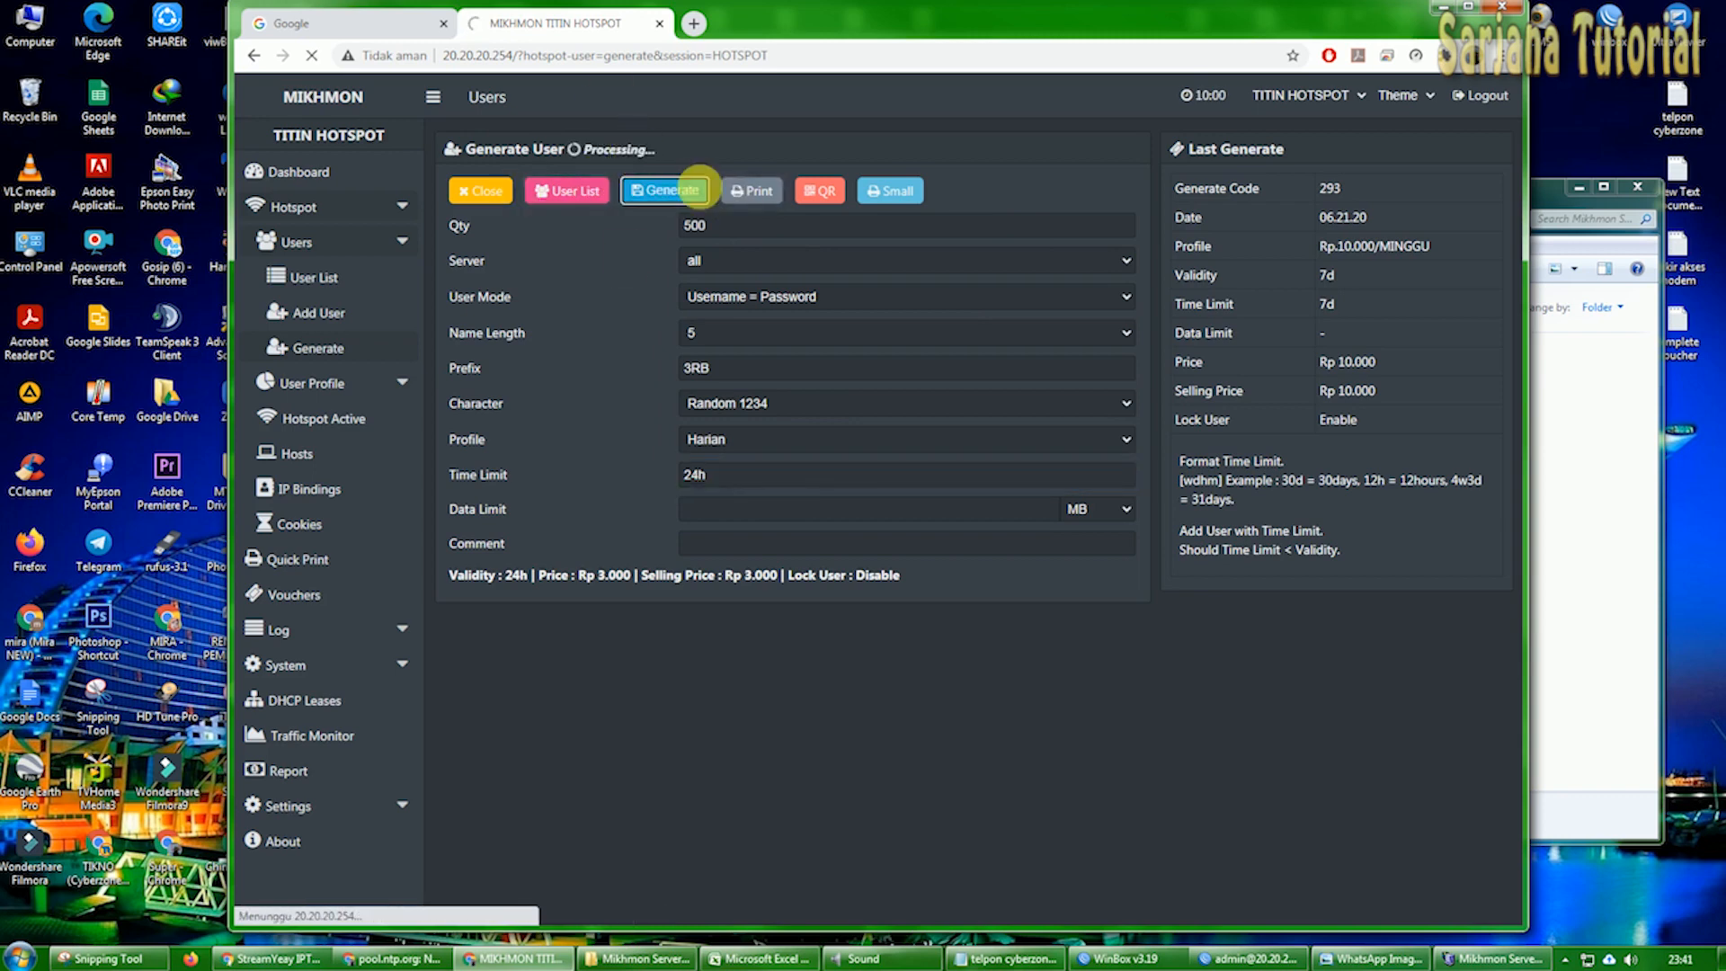
mouse_move(1276, 960)
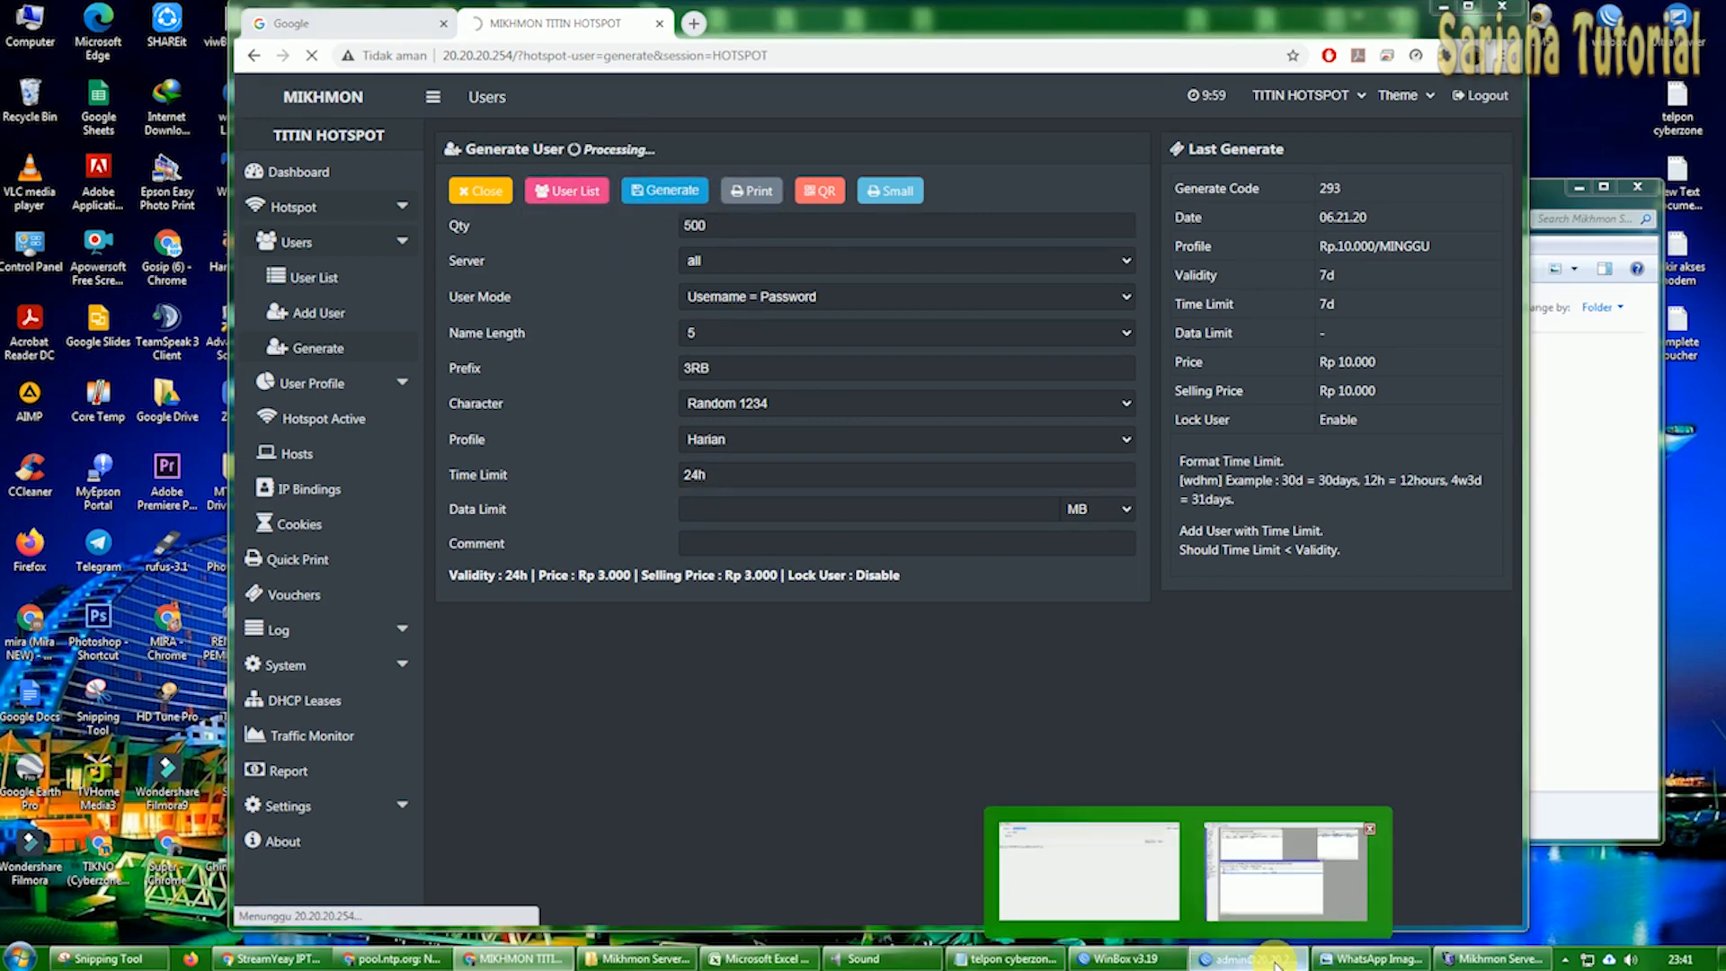
left_click(1217, 845)
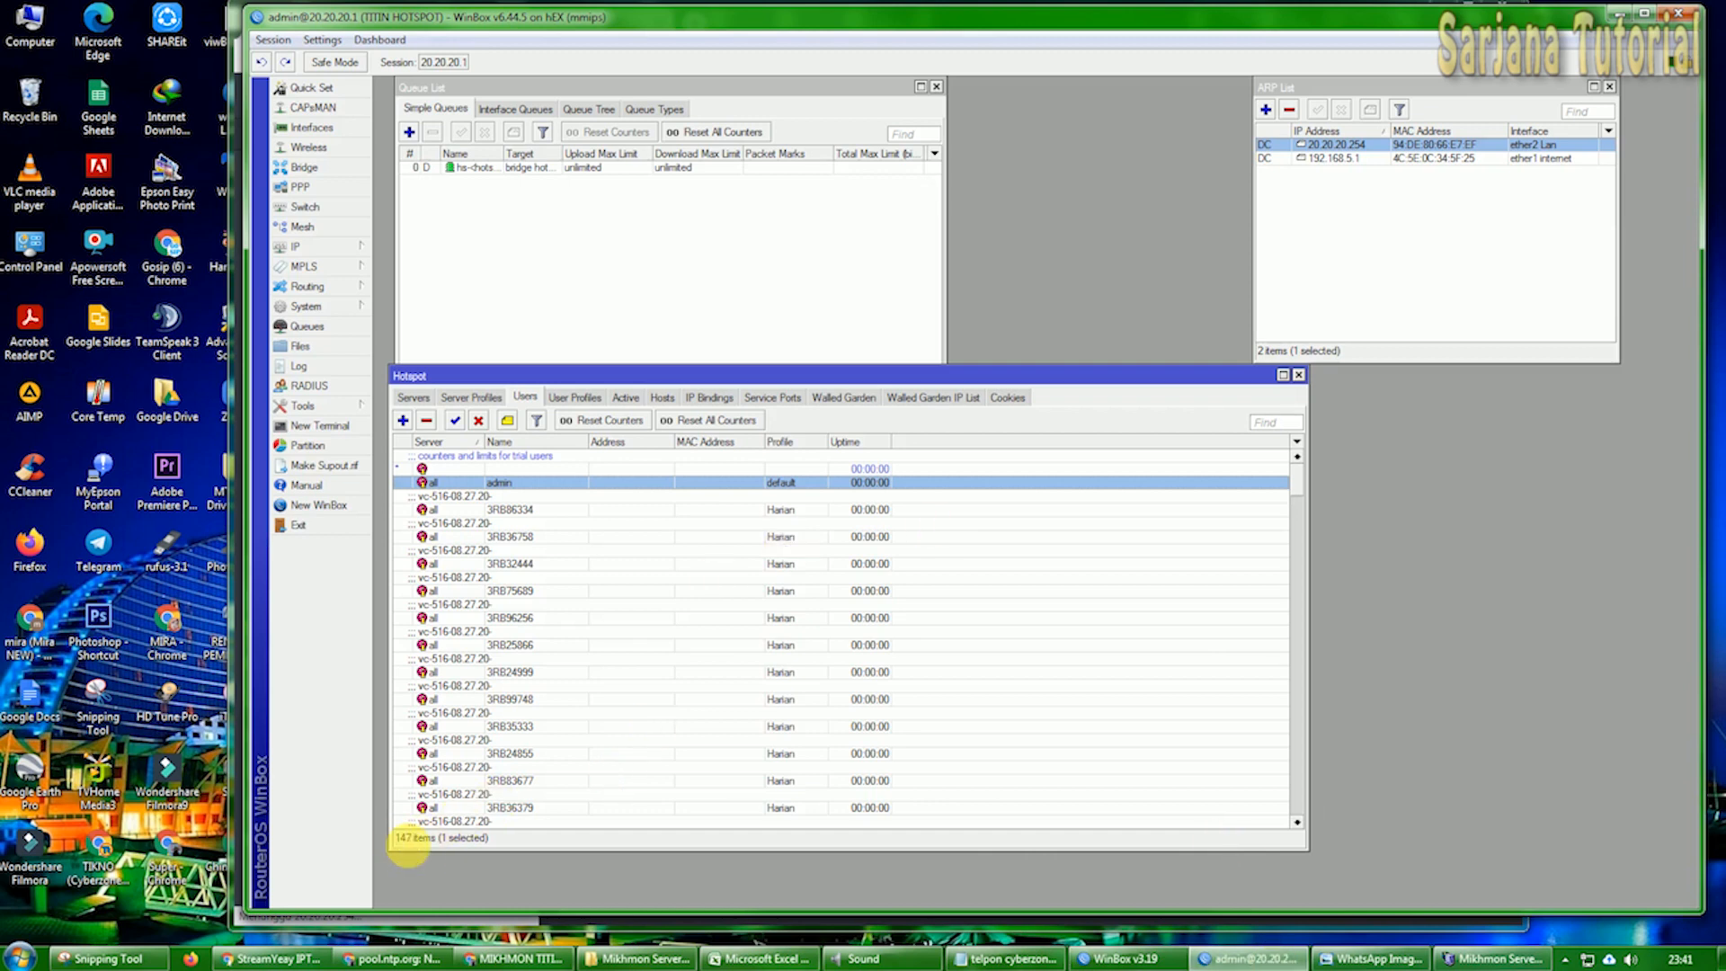
Scroll the hotspot users list to confirm 501 Harian entries, then minimize WinBox.
left_click_drag(1297, 467, 1277, 848)
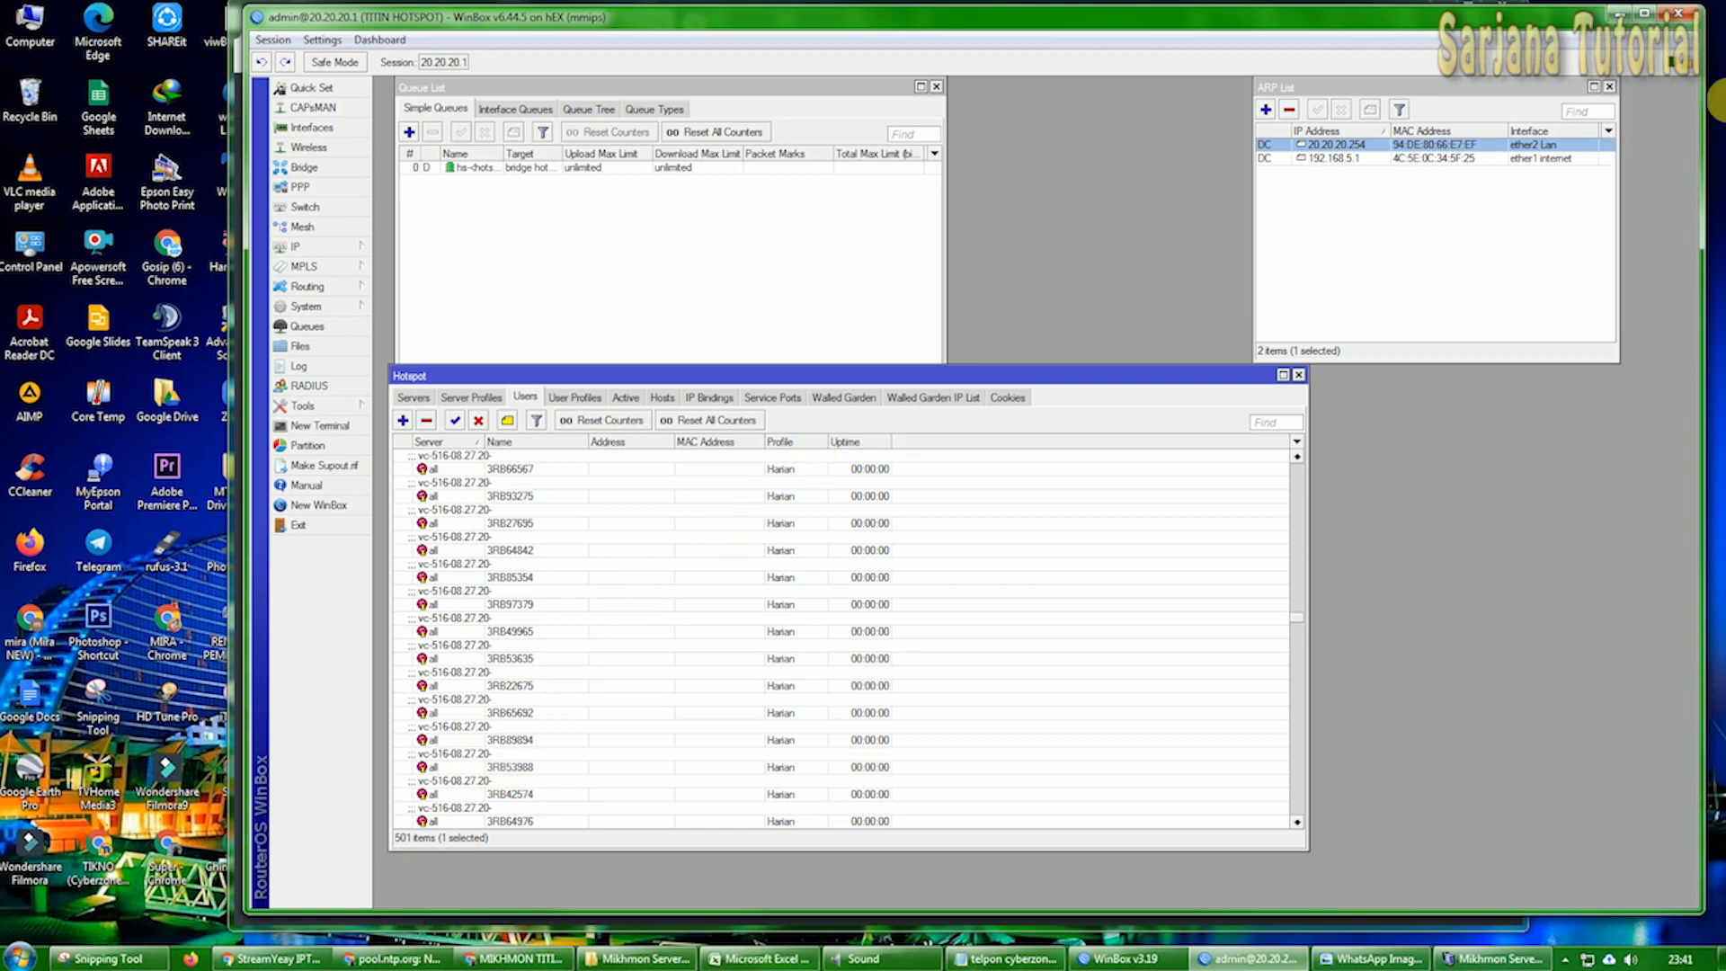
left_click(1627, 16)
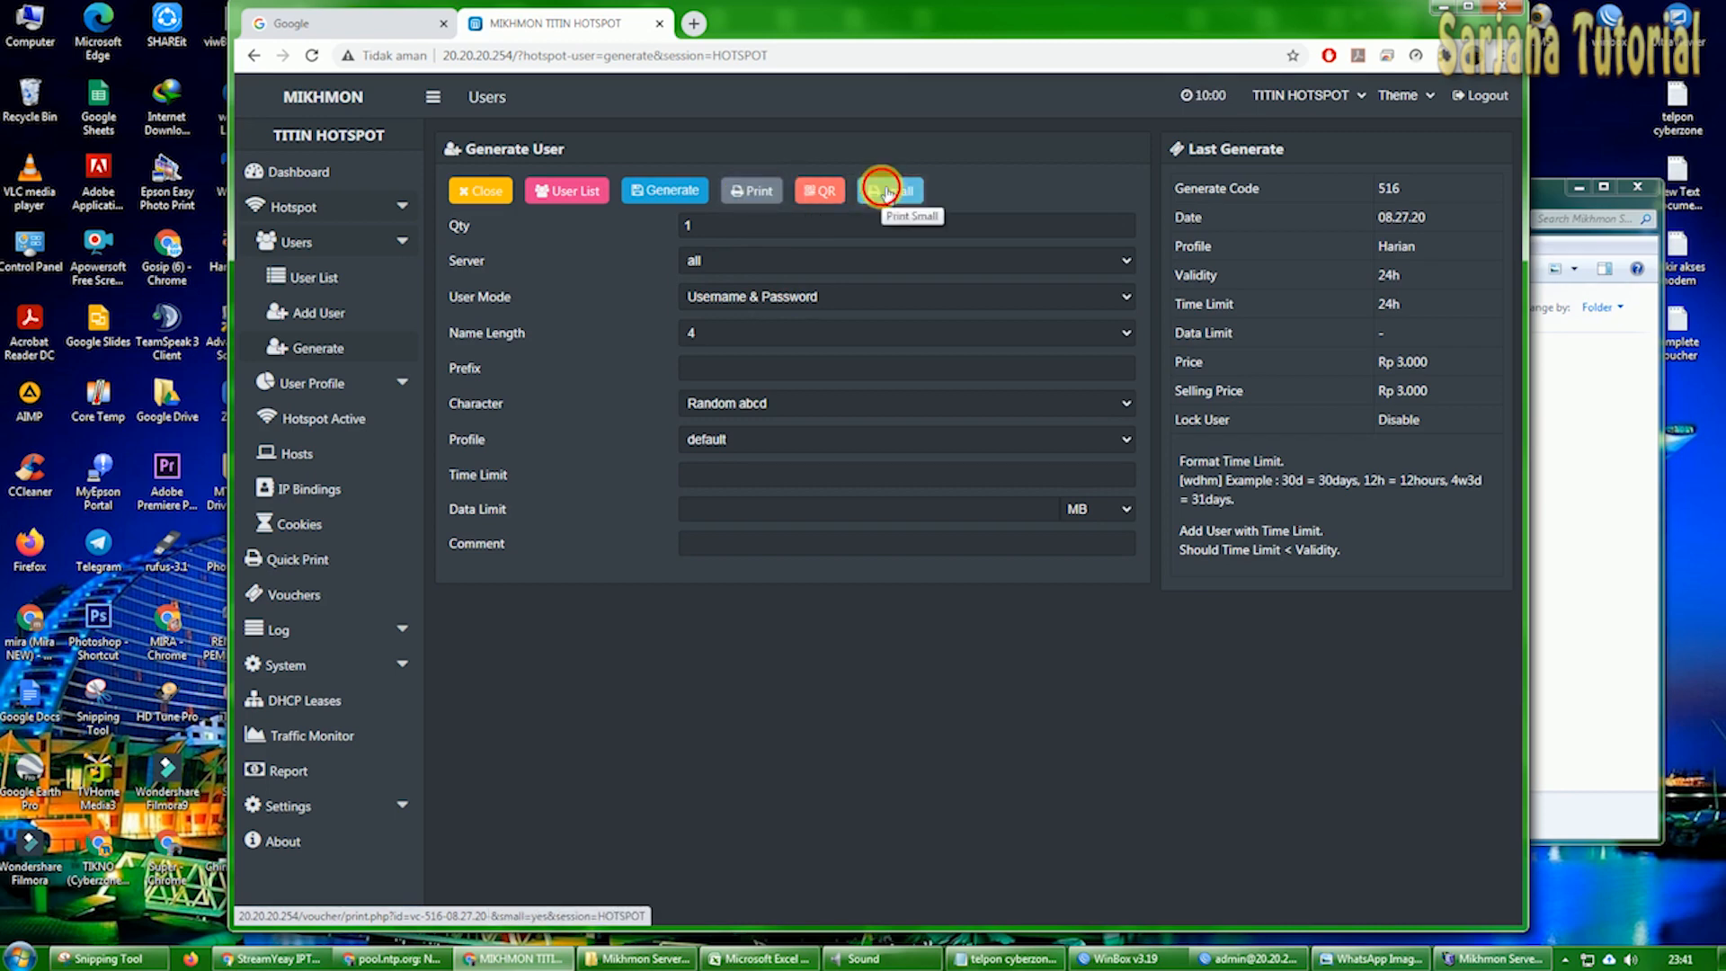
Open batch 516 in the Small print layout, dismiss printing, and return to the generator.
left_click(887, 193)
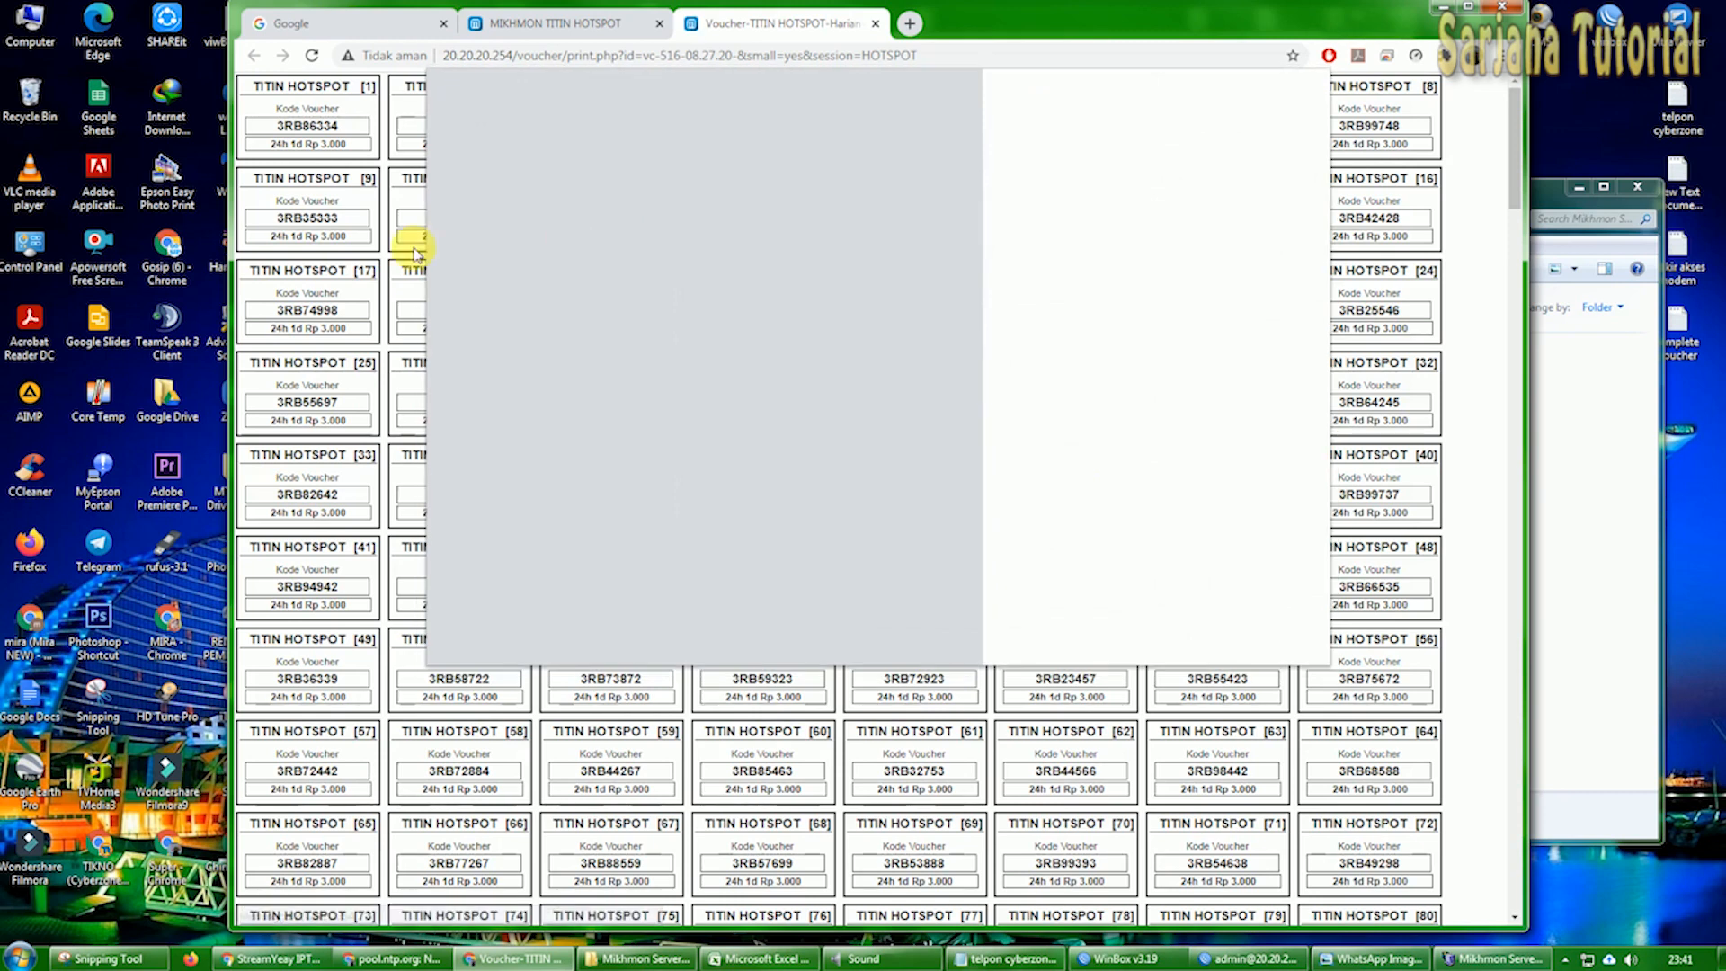
left_click(1276, 638)
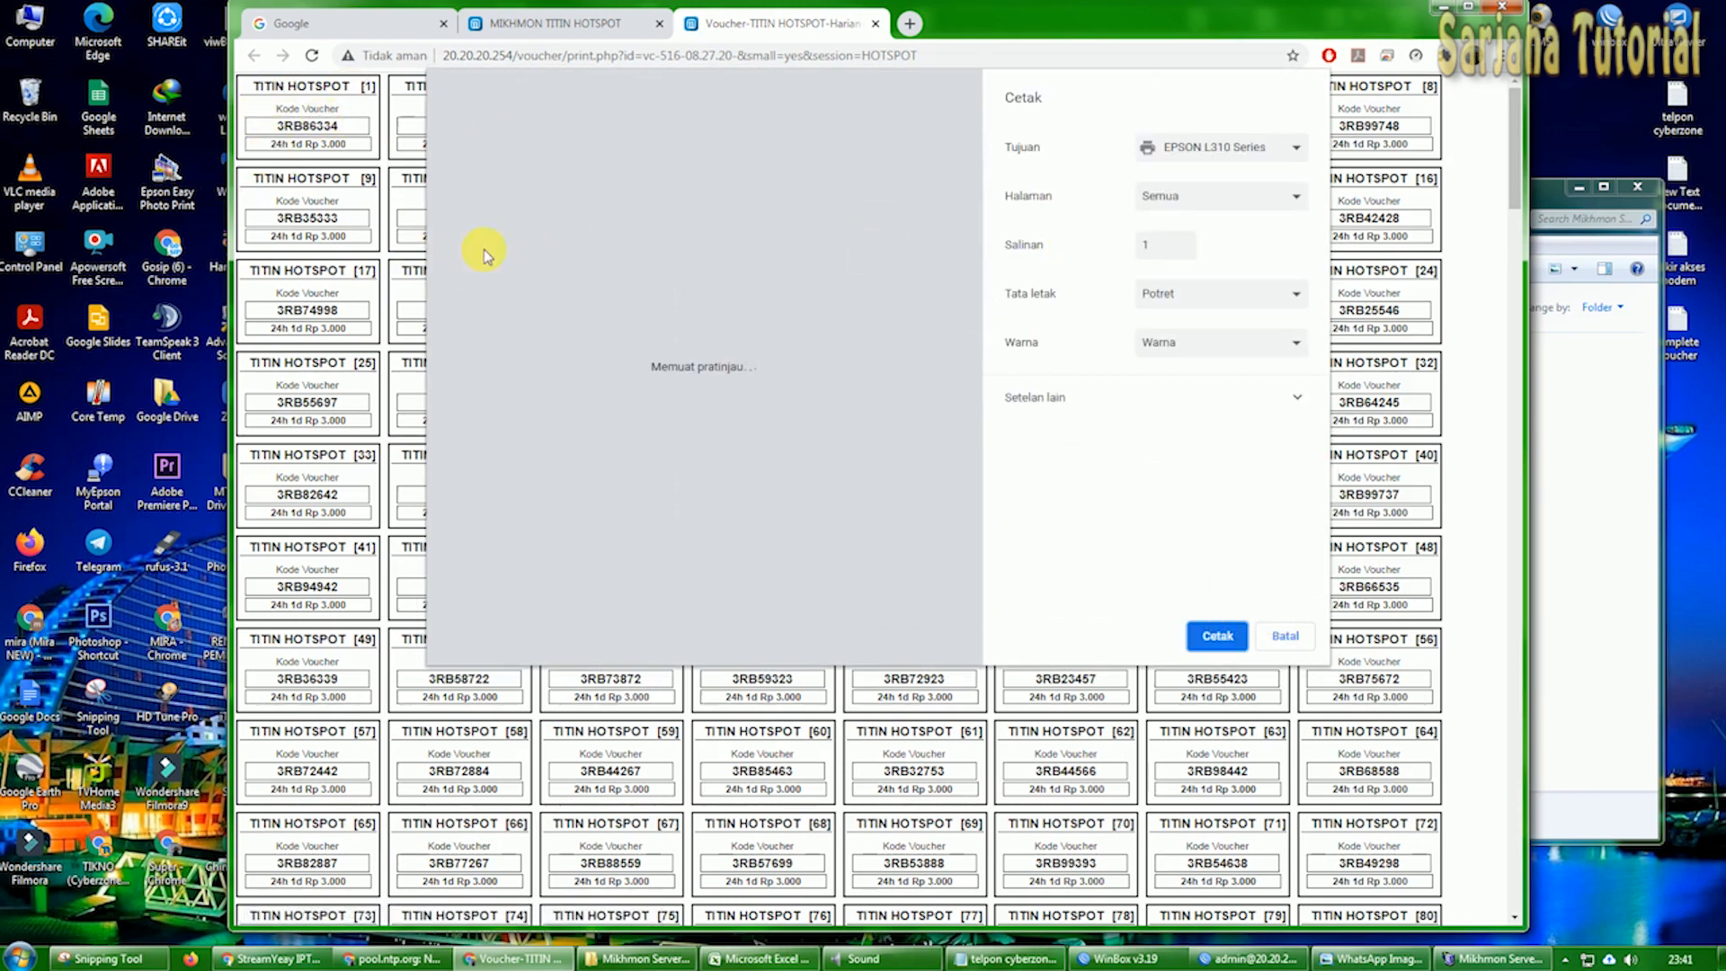
left_click(1277, 639)
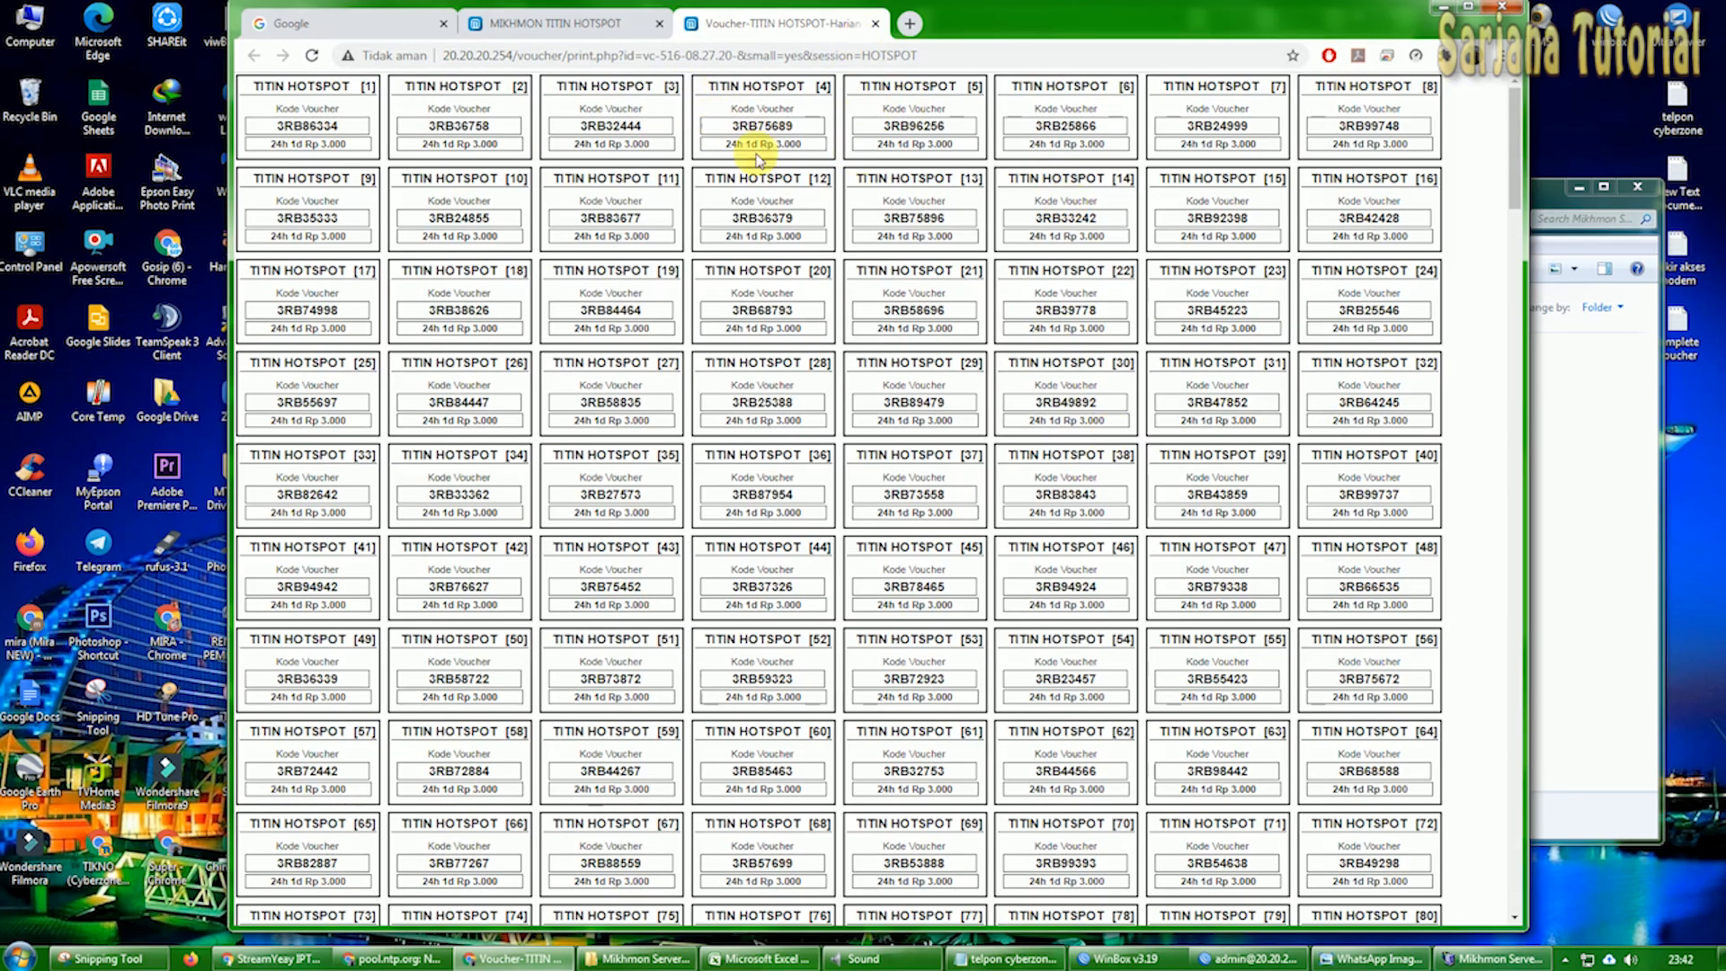
scroll(1227, 462, "down", 20)
scroll(1236, 517, "up", 20)
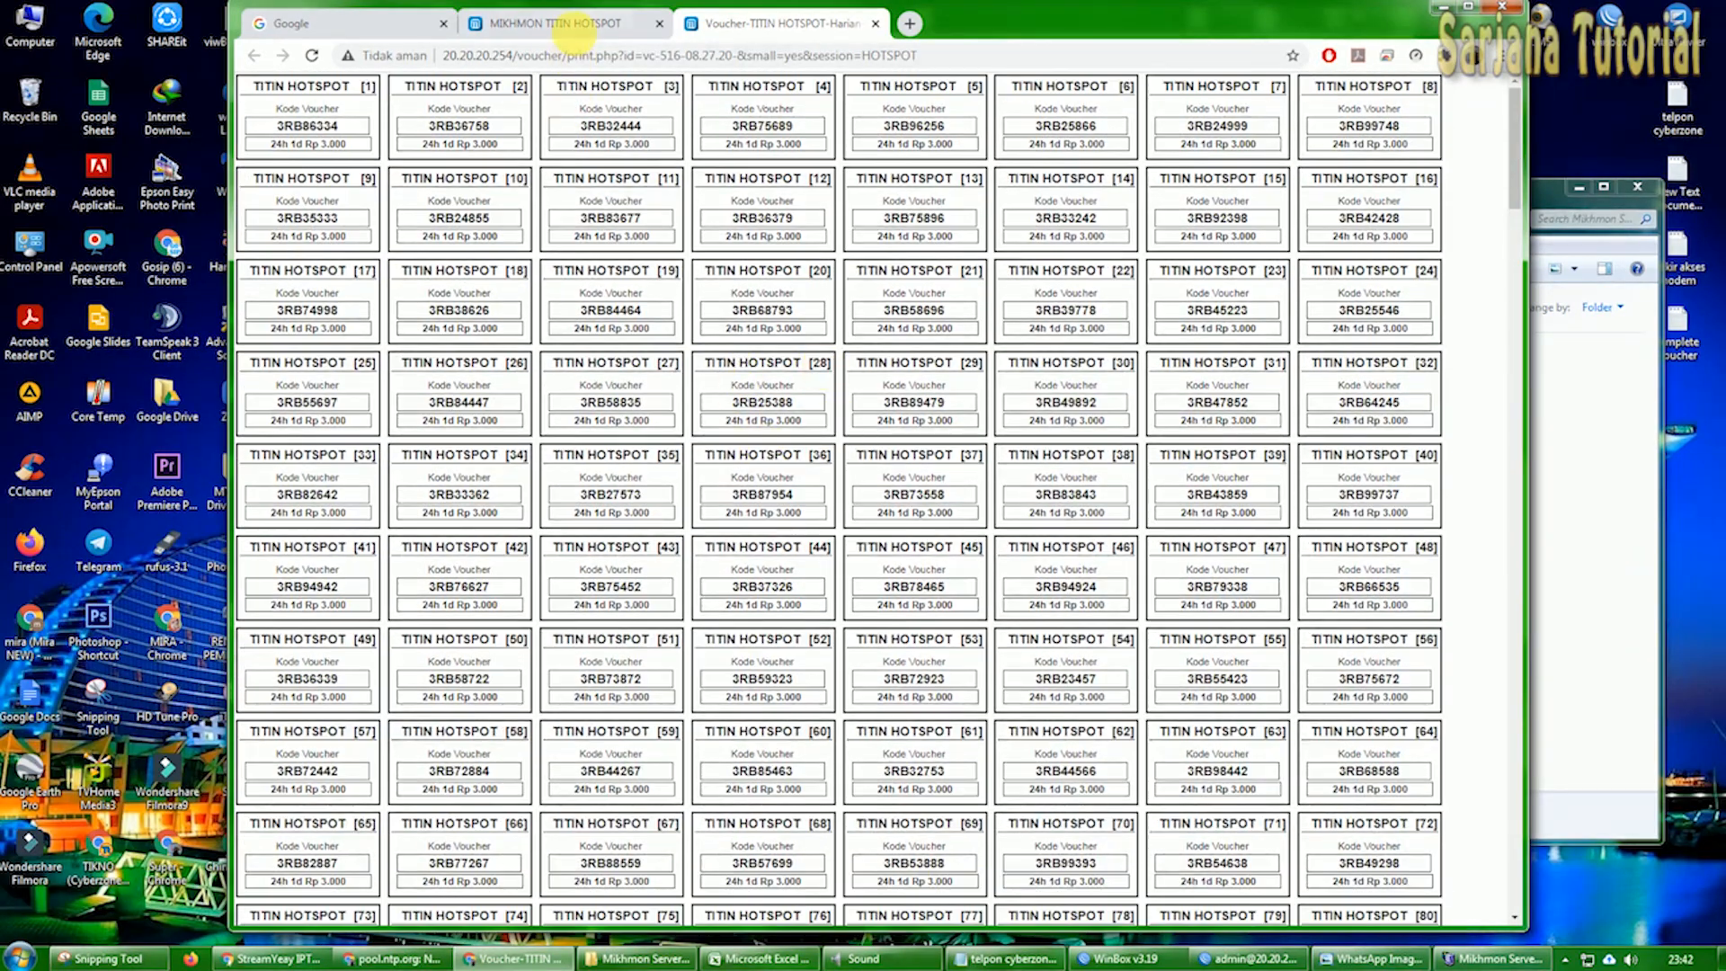
left_click(557, 22)
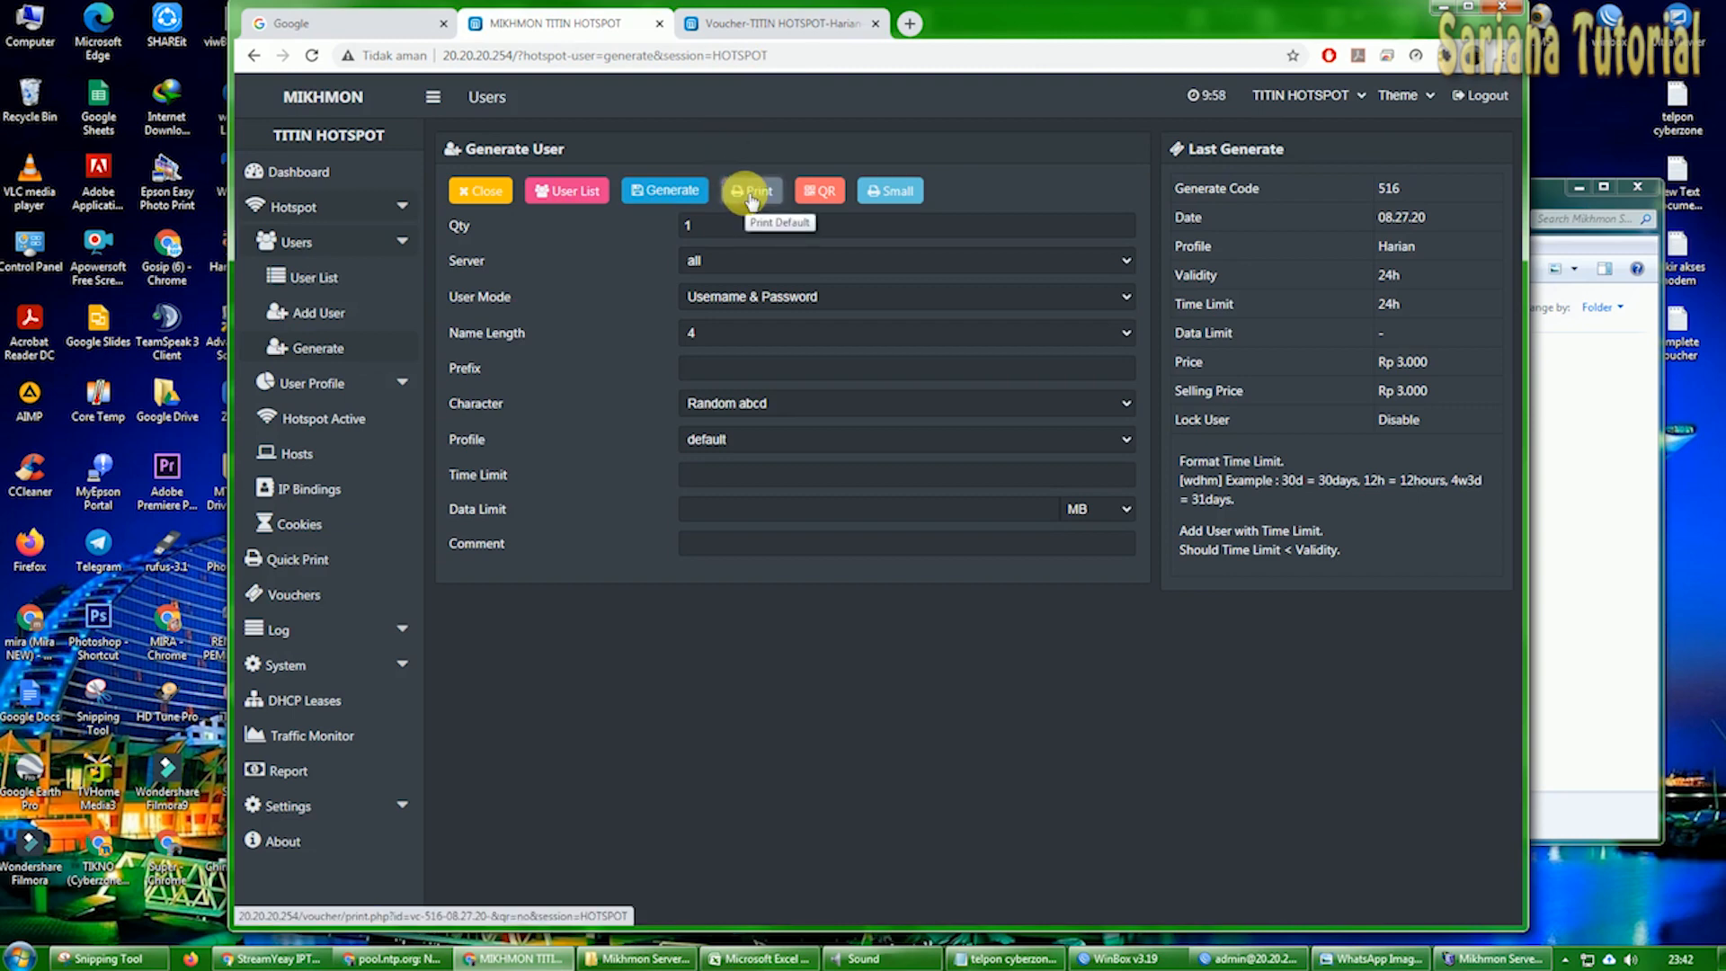
Open the default QR-code voucher layout for printing and scroll through it.
left_click(751, 193)
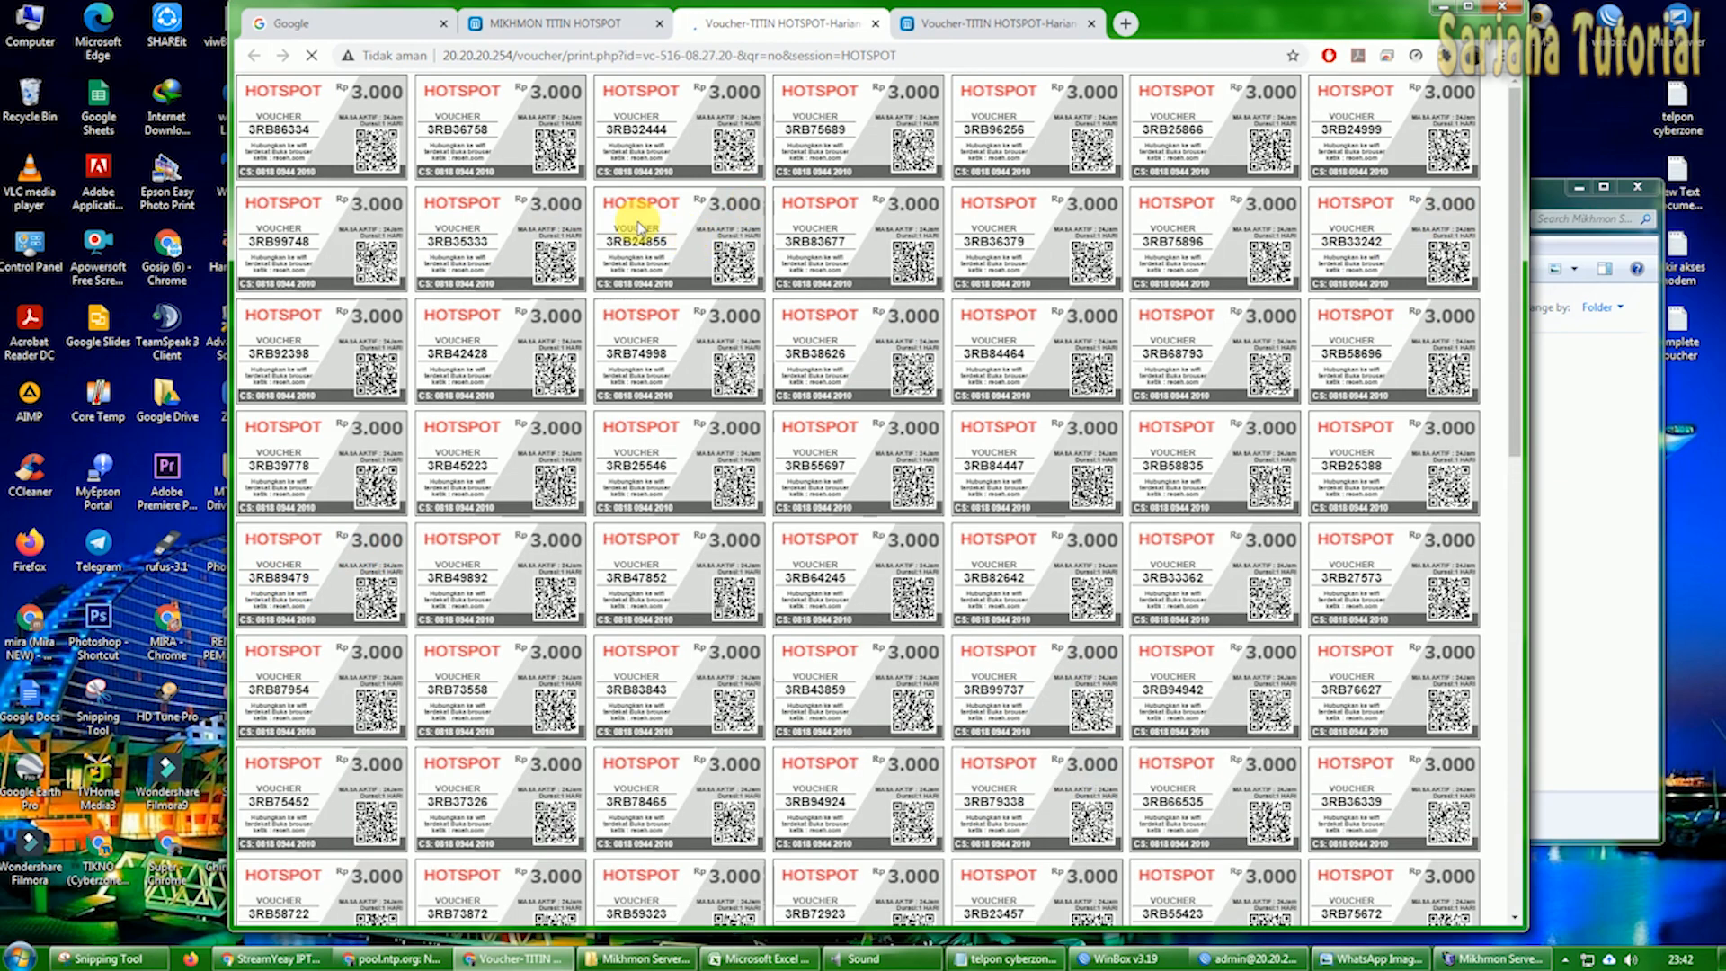
scroll(575, 323, "down", 15)
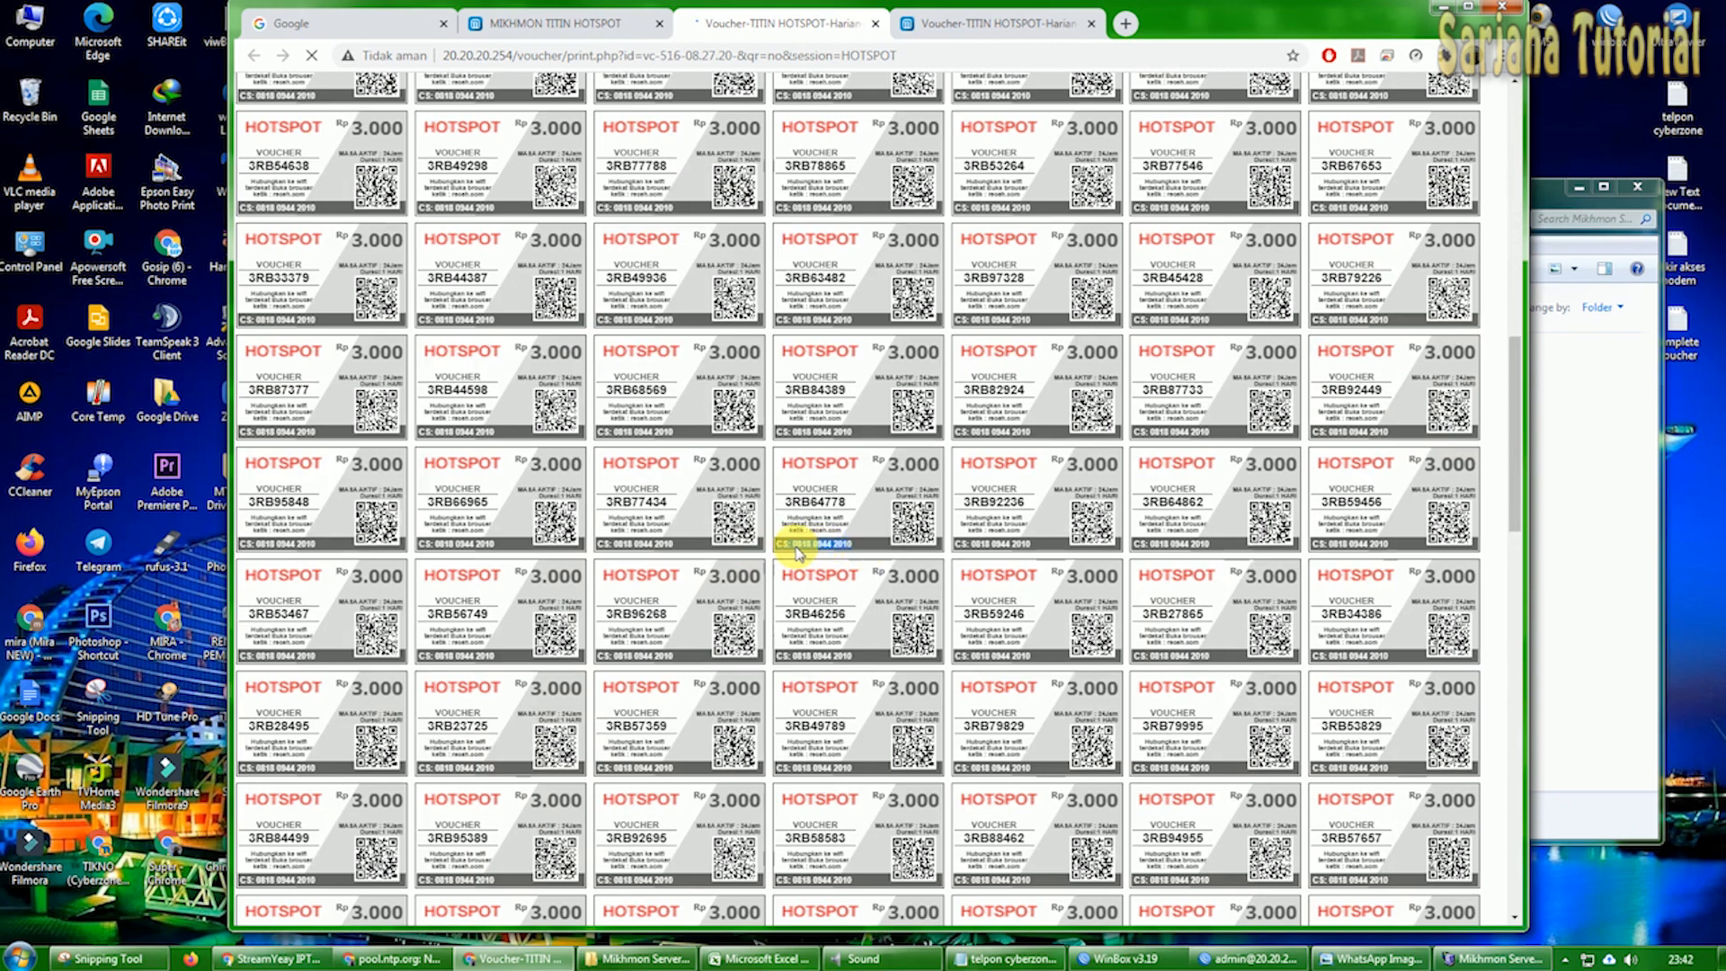
scroll(630, 216, "up", 10)
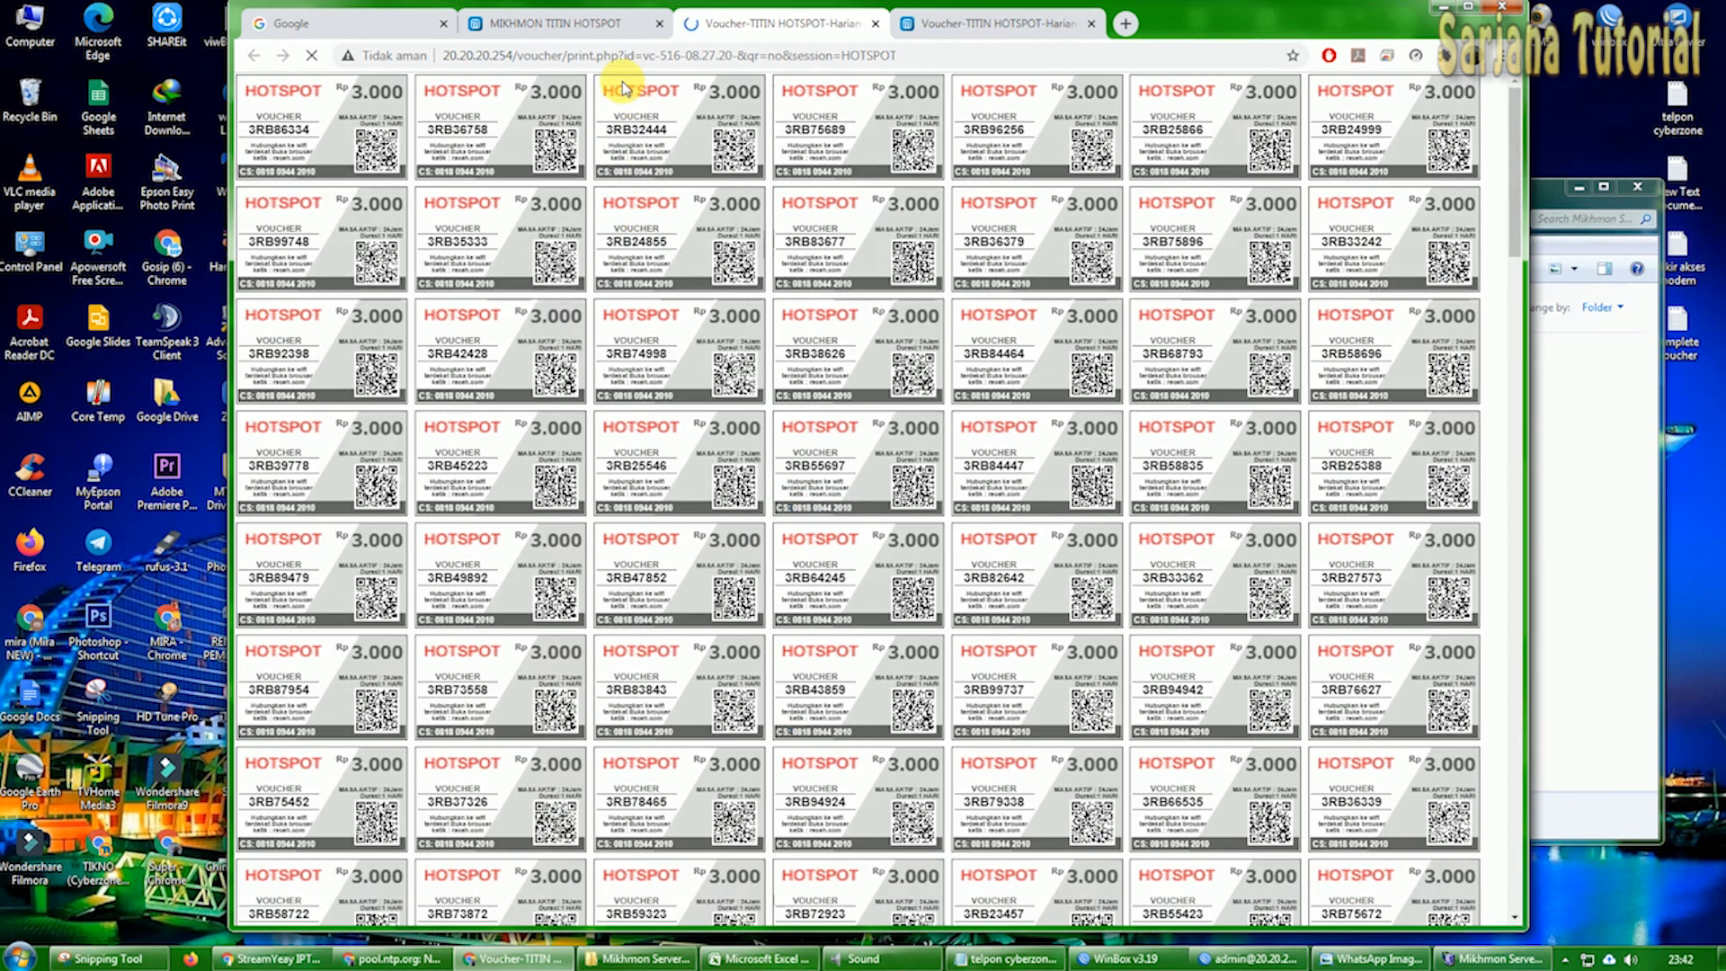
Close the duplicate small-format voucher tab and expand Settings in the Mikhmon sidebar.
left_click(1038, 29)
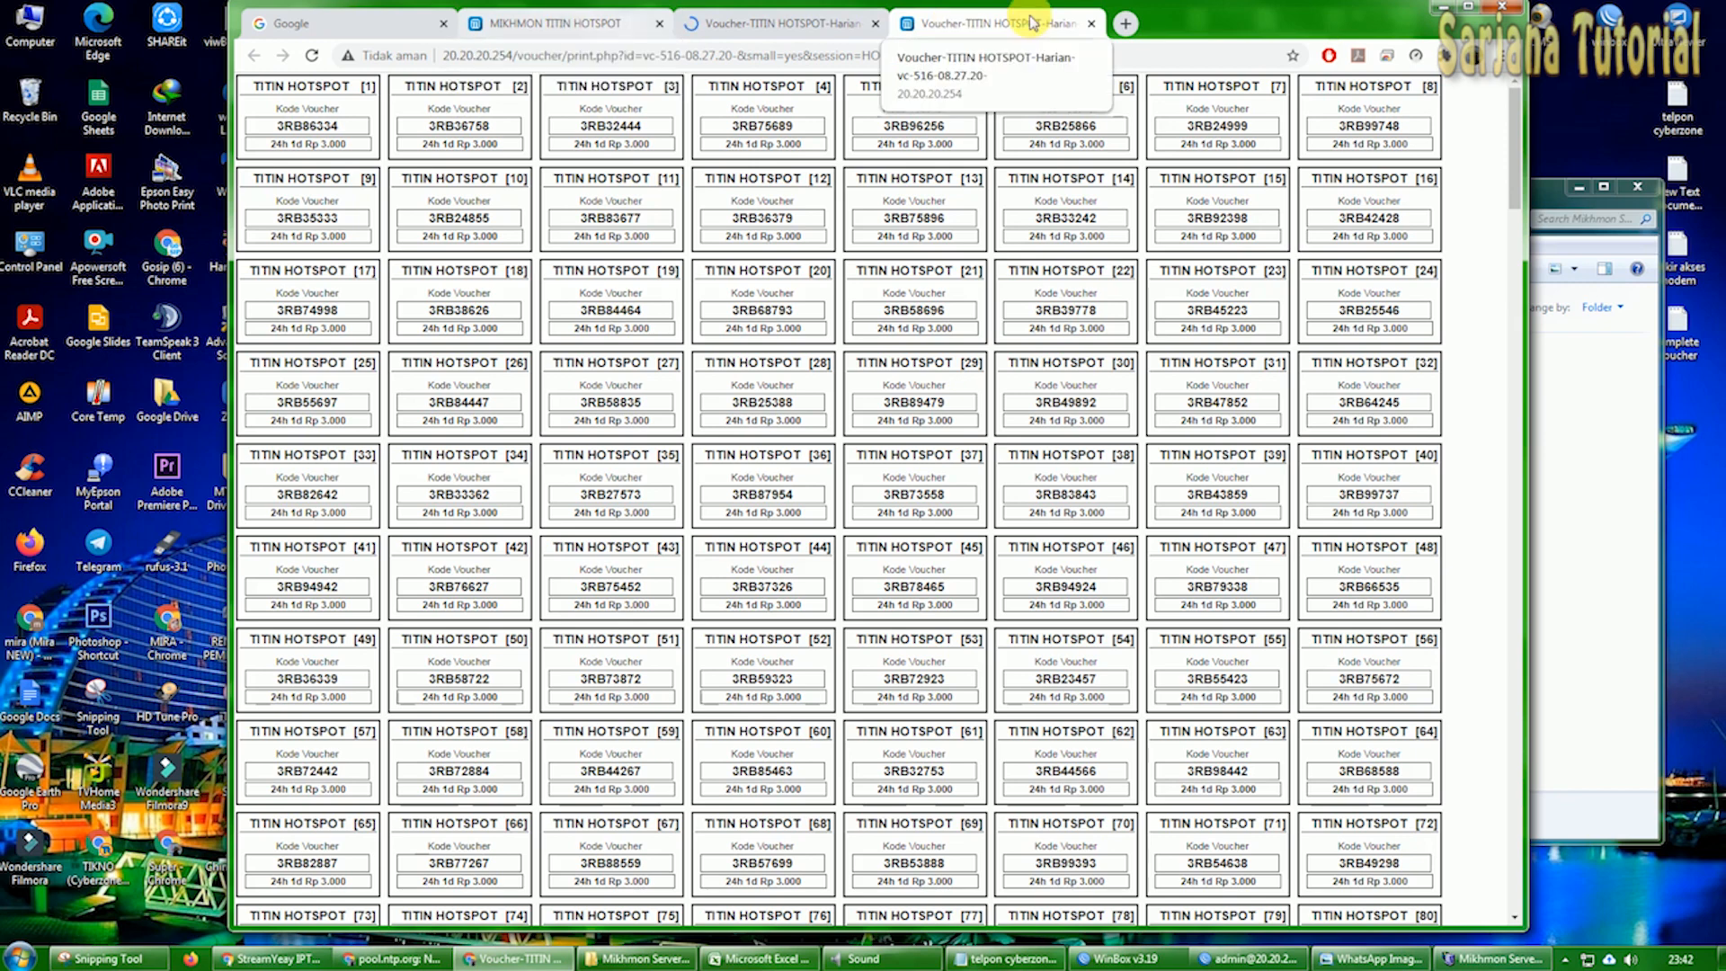
left_click(1091, 23)
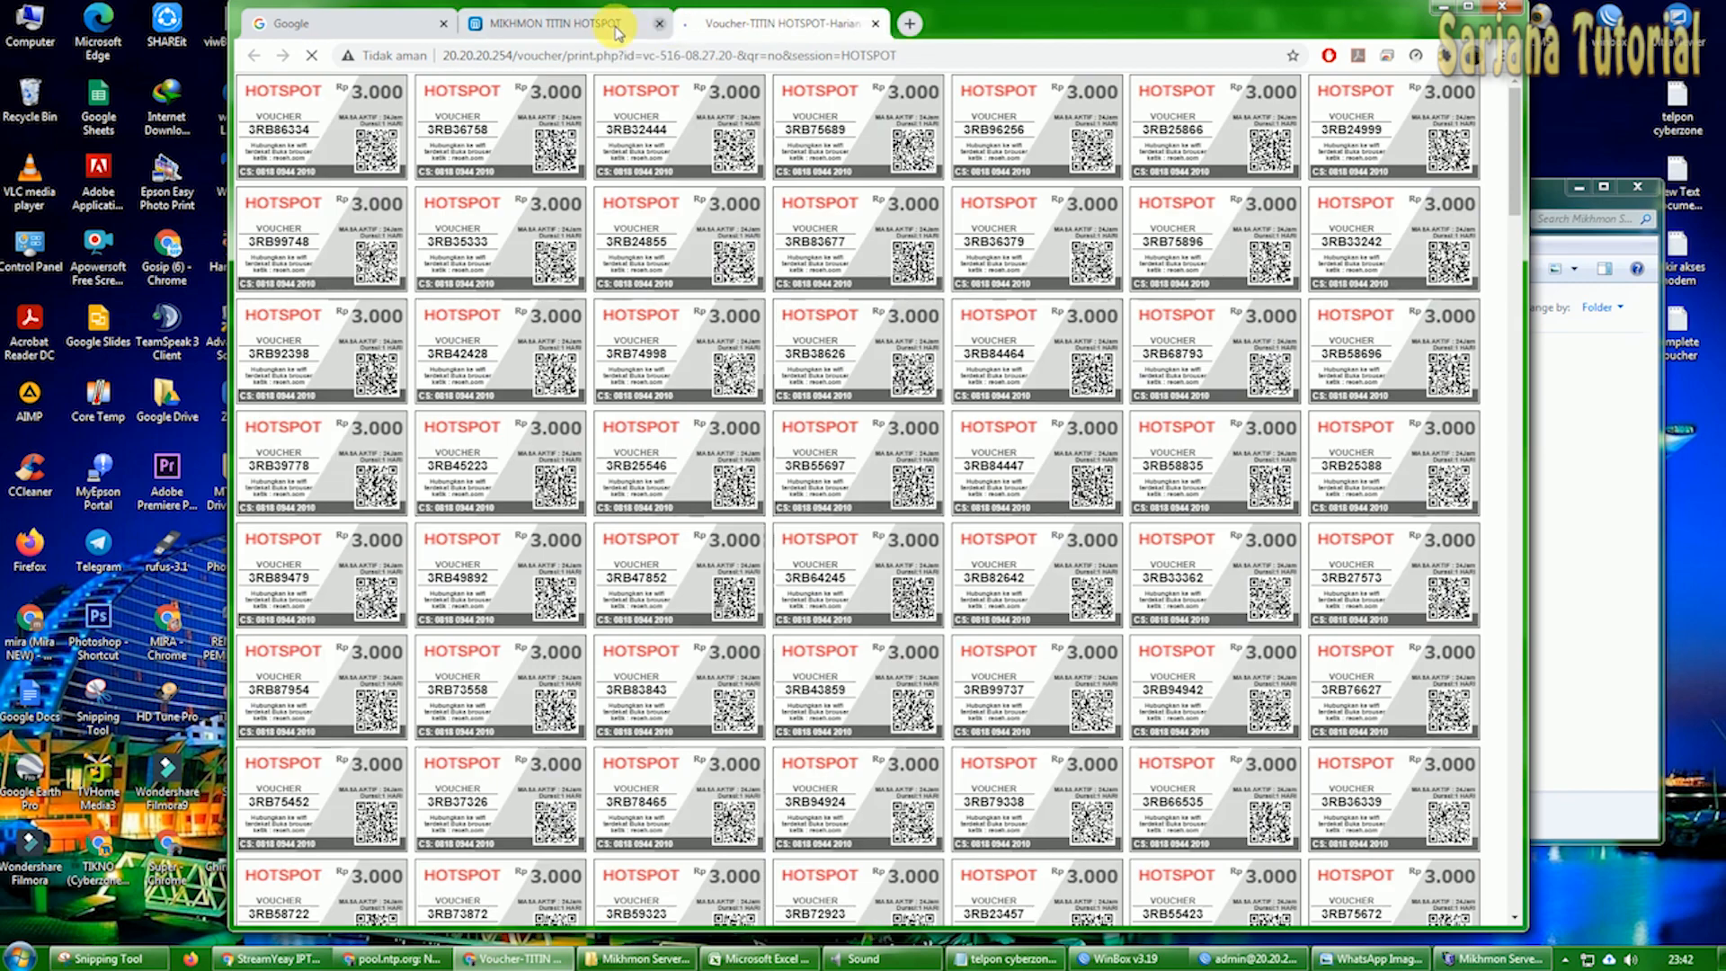
left_click(616, 25)
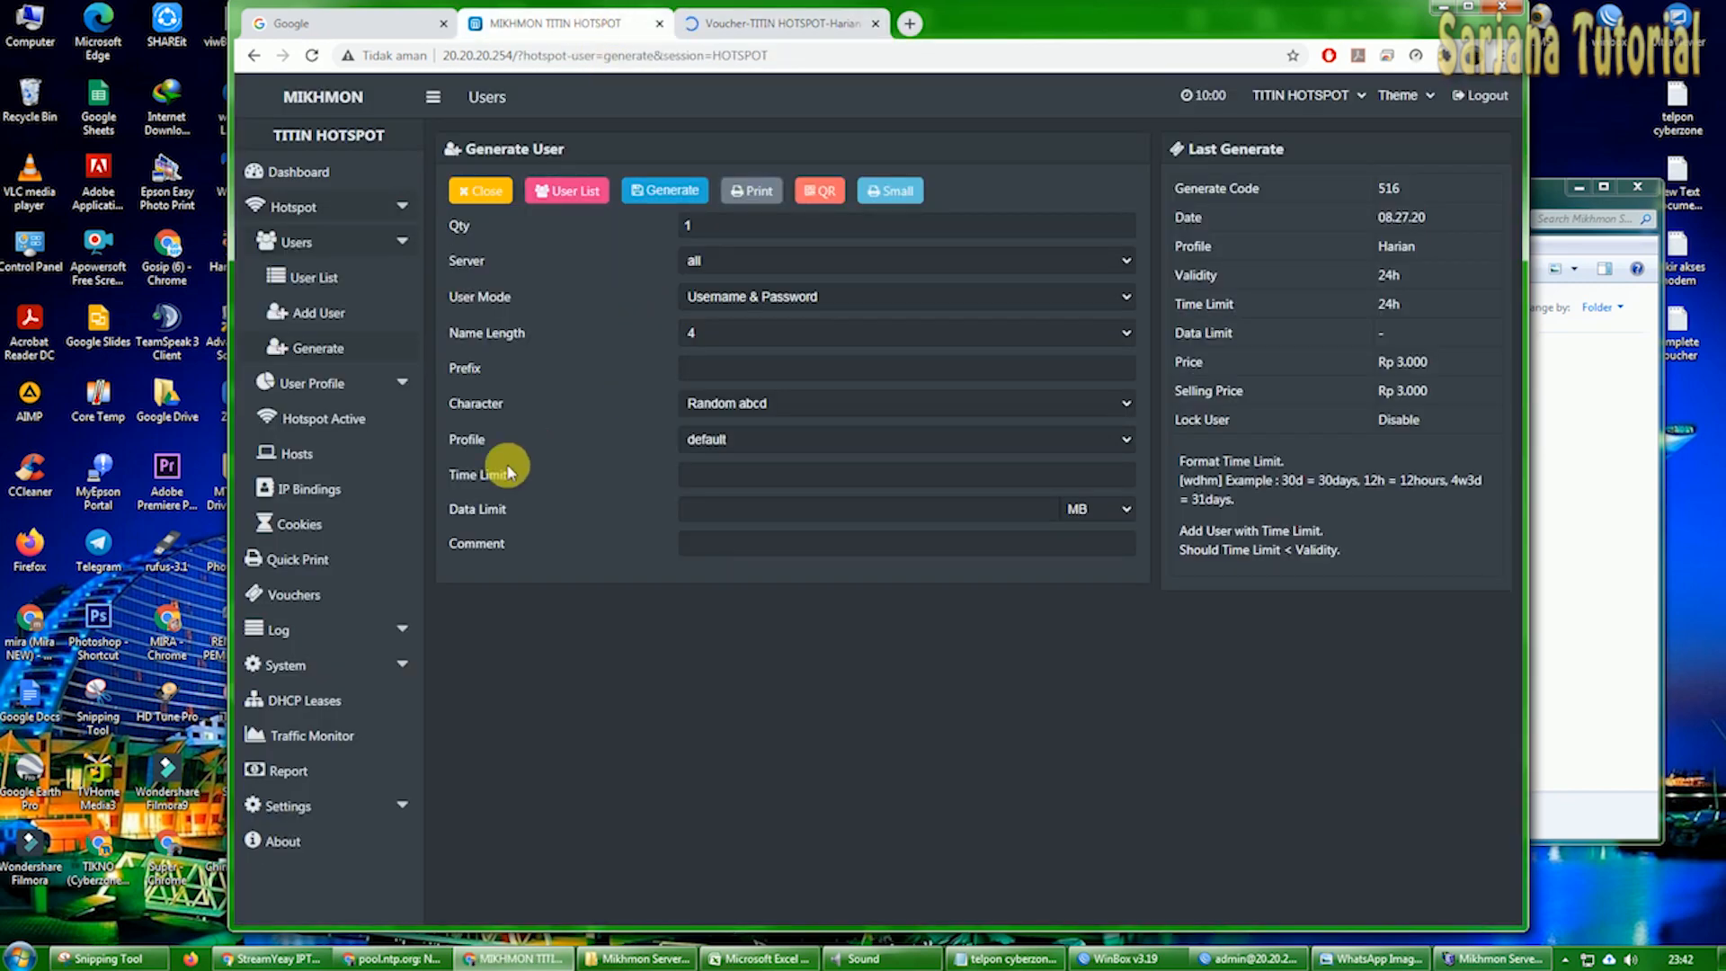
left_click(342, 807)
scroll(332, 818, "down", 1)
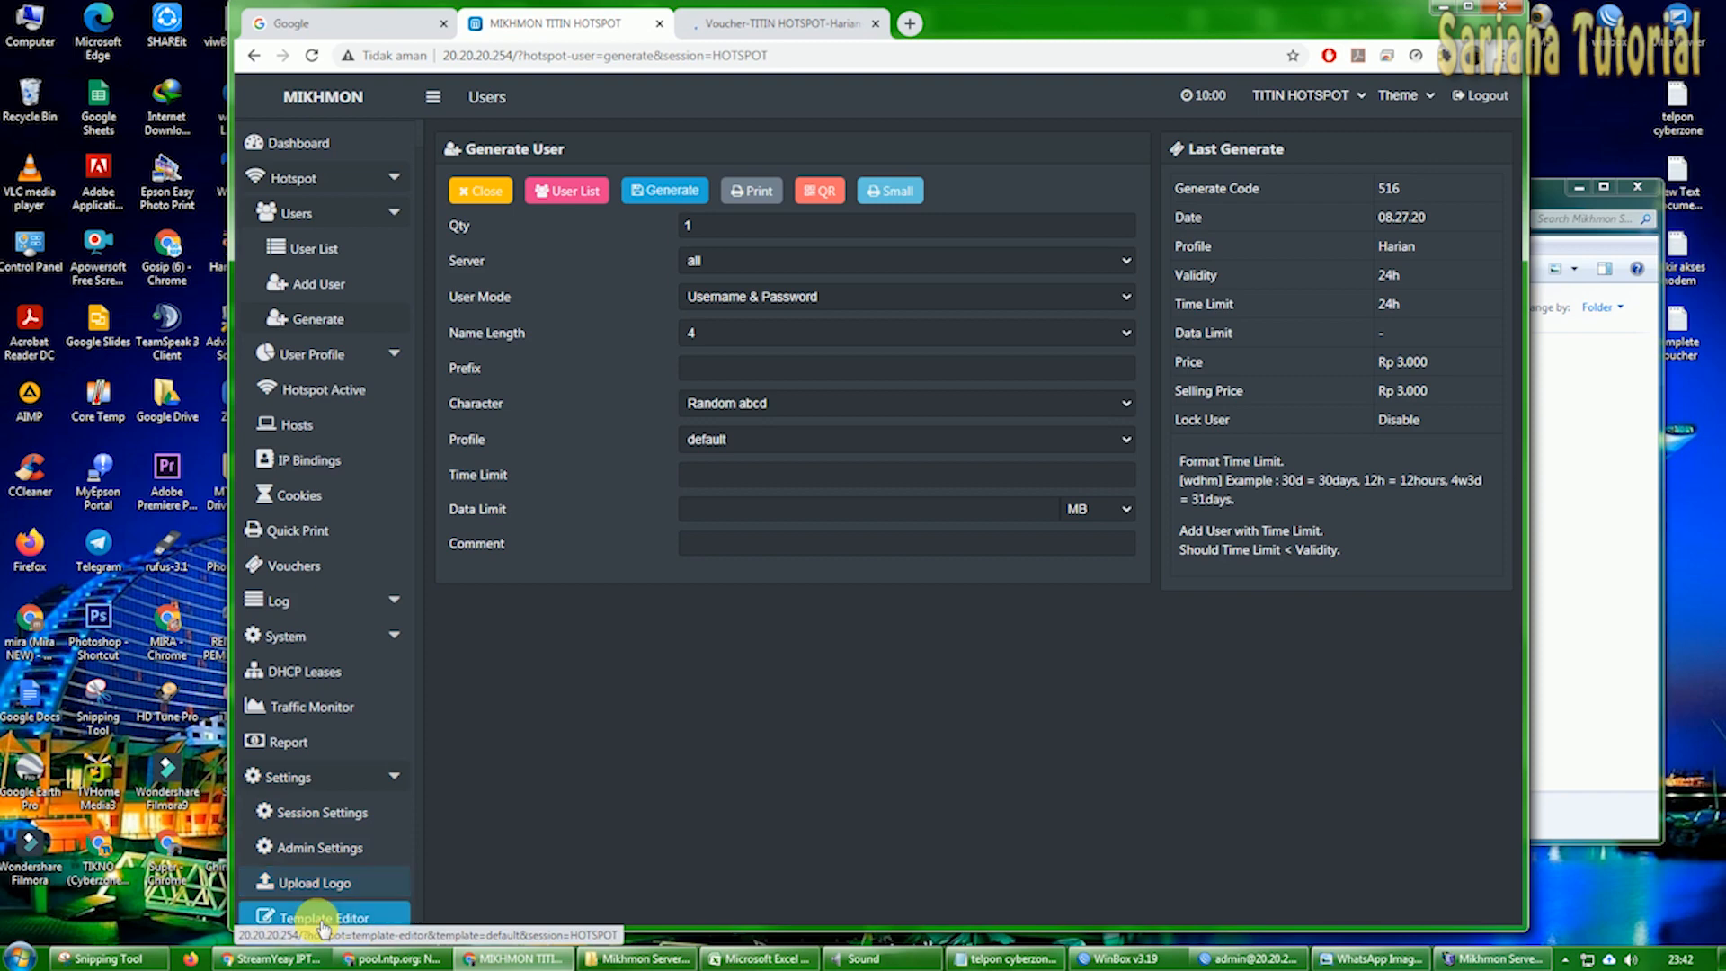
Open the Template Editor with the Default template, checking the voucher sheet's print preview meanwhile.
left_click(370, 918)
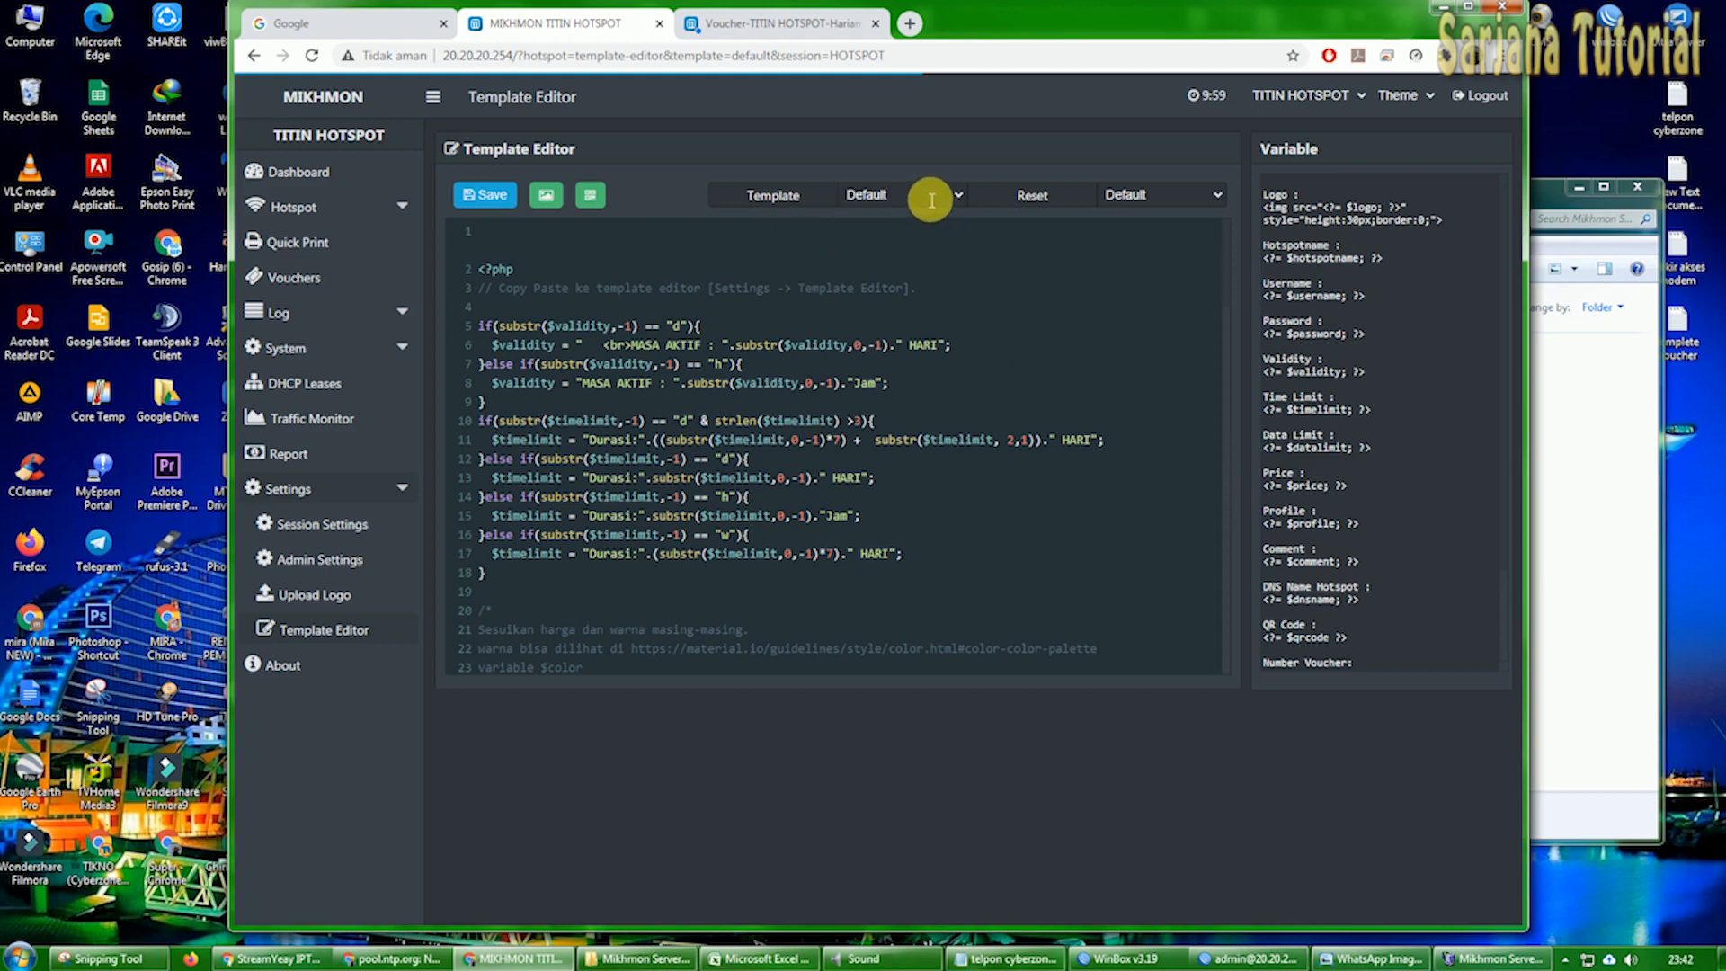
left_click(913, 203)
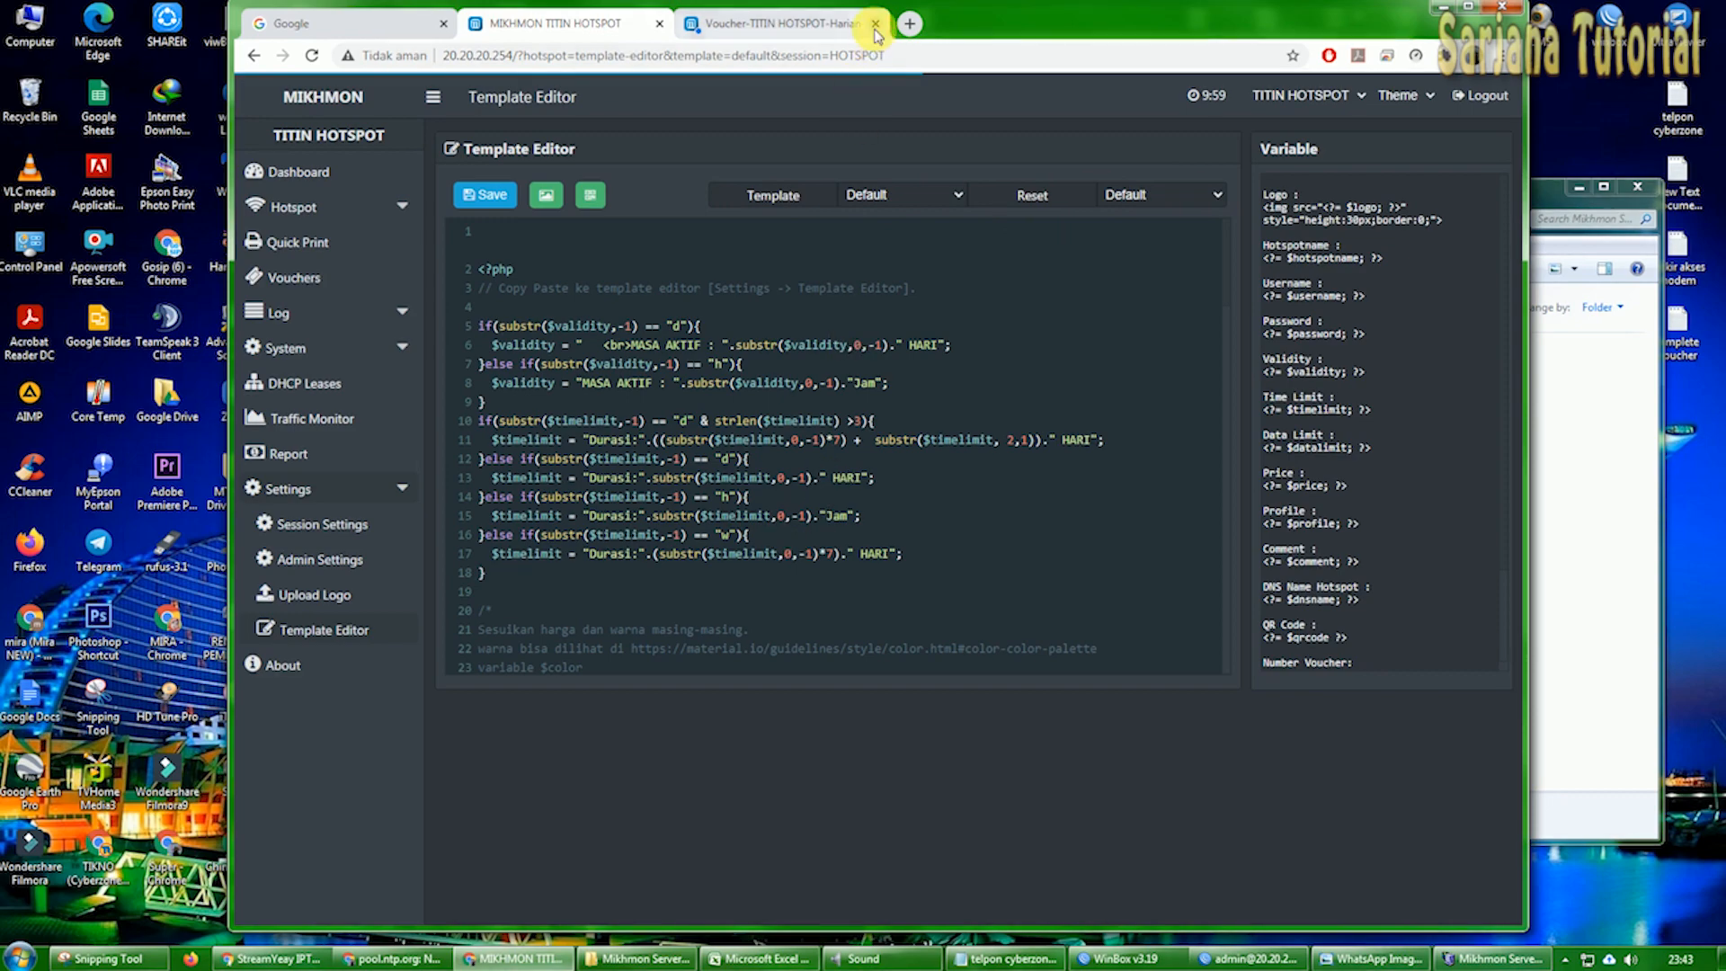
left_click(806, 23)
key("ctrl+p")
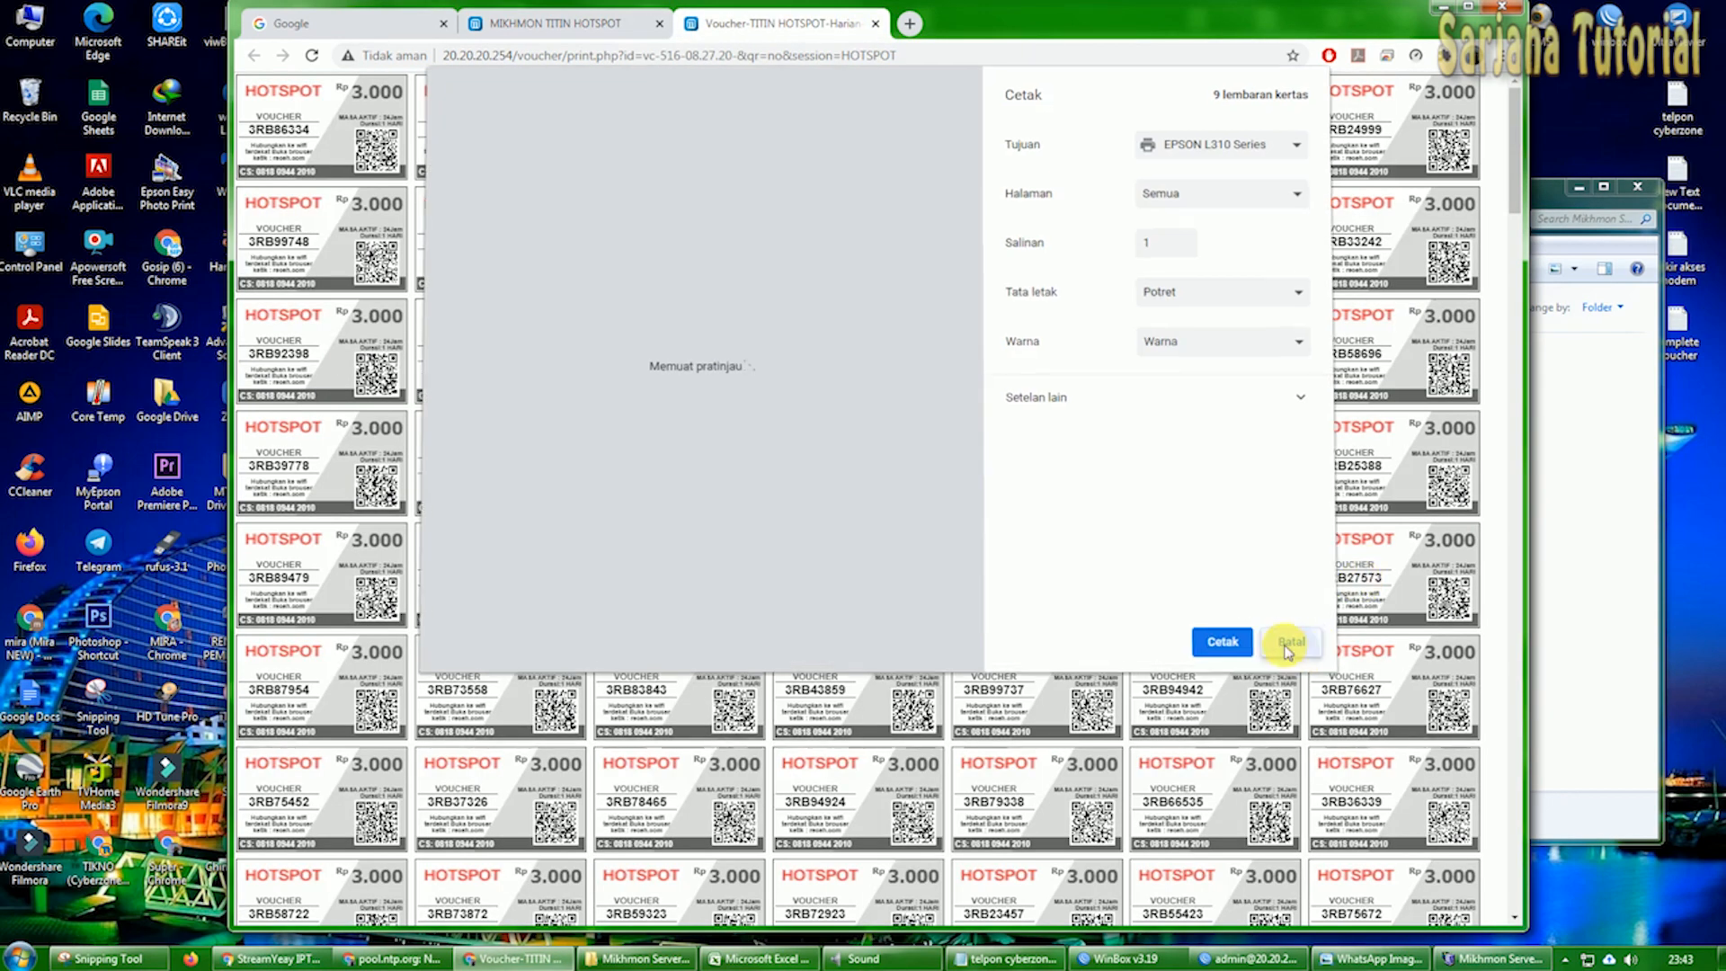
left_click(1273, 640)
left_click(547, 24)
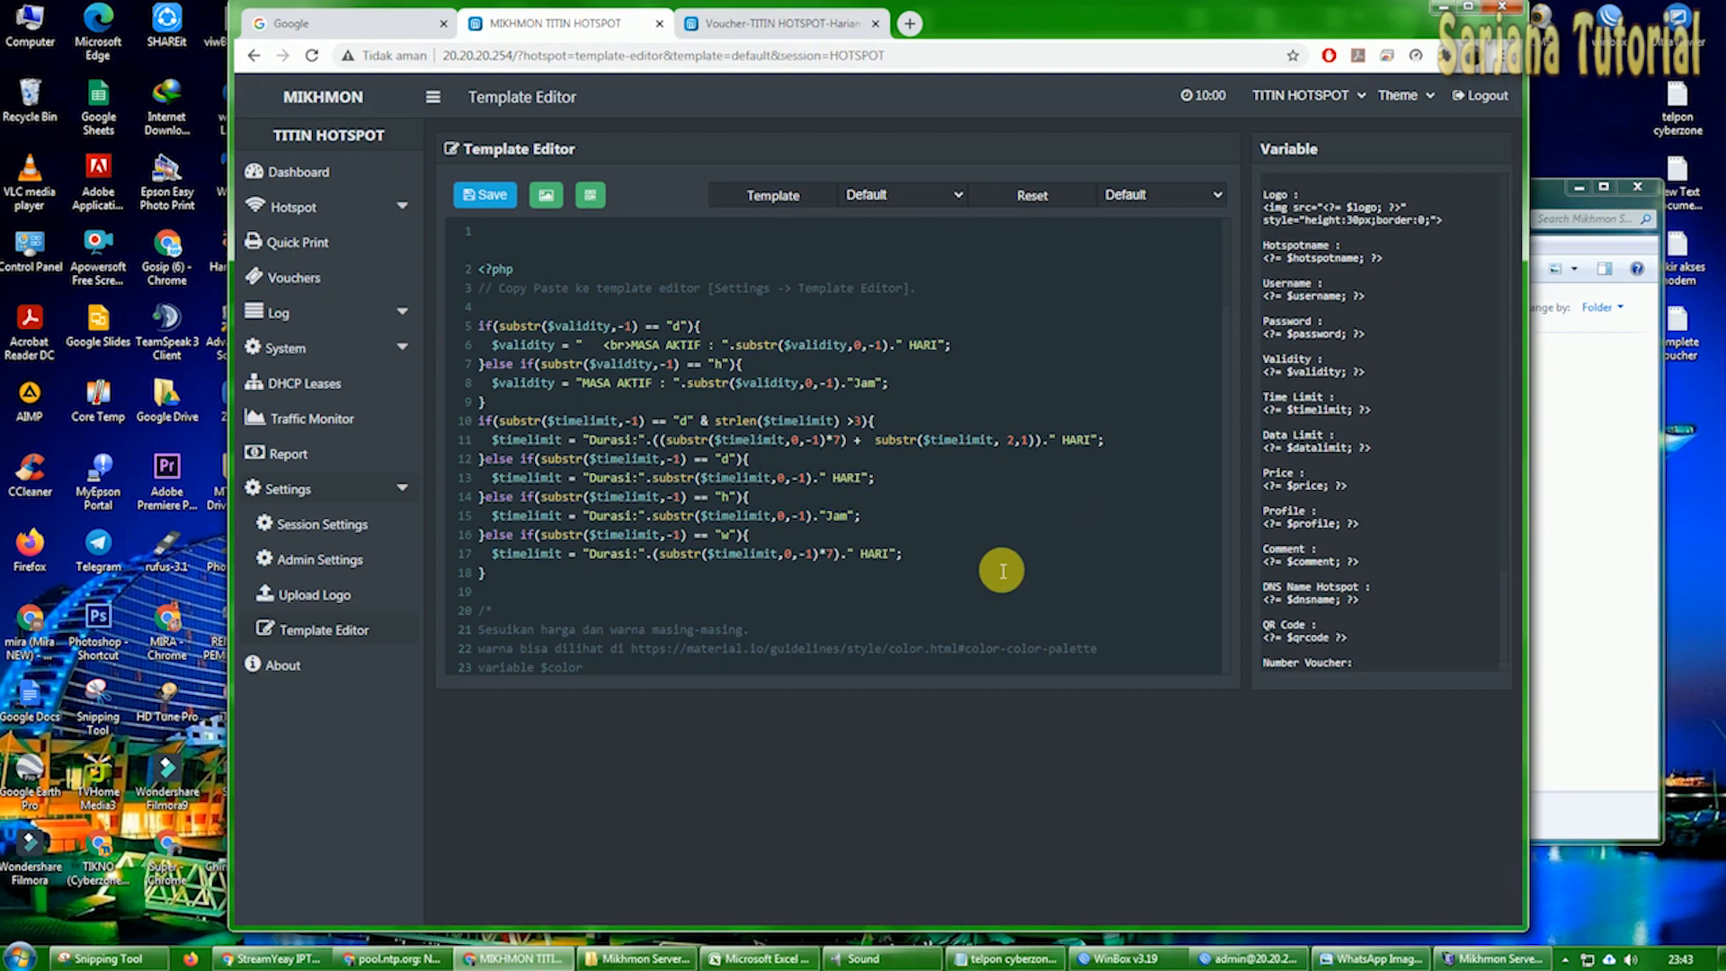
Replace receh.com with titin.com in the Default template code.
scroll(934, 534, "down", 1)
scroll(935, 534, "down", 15)
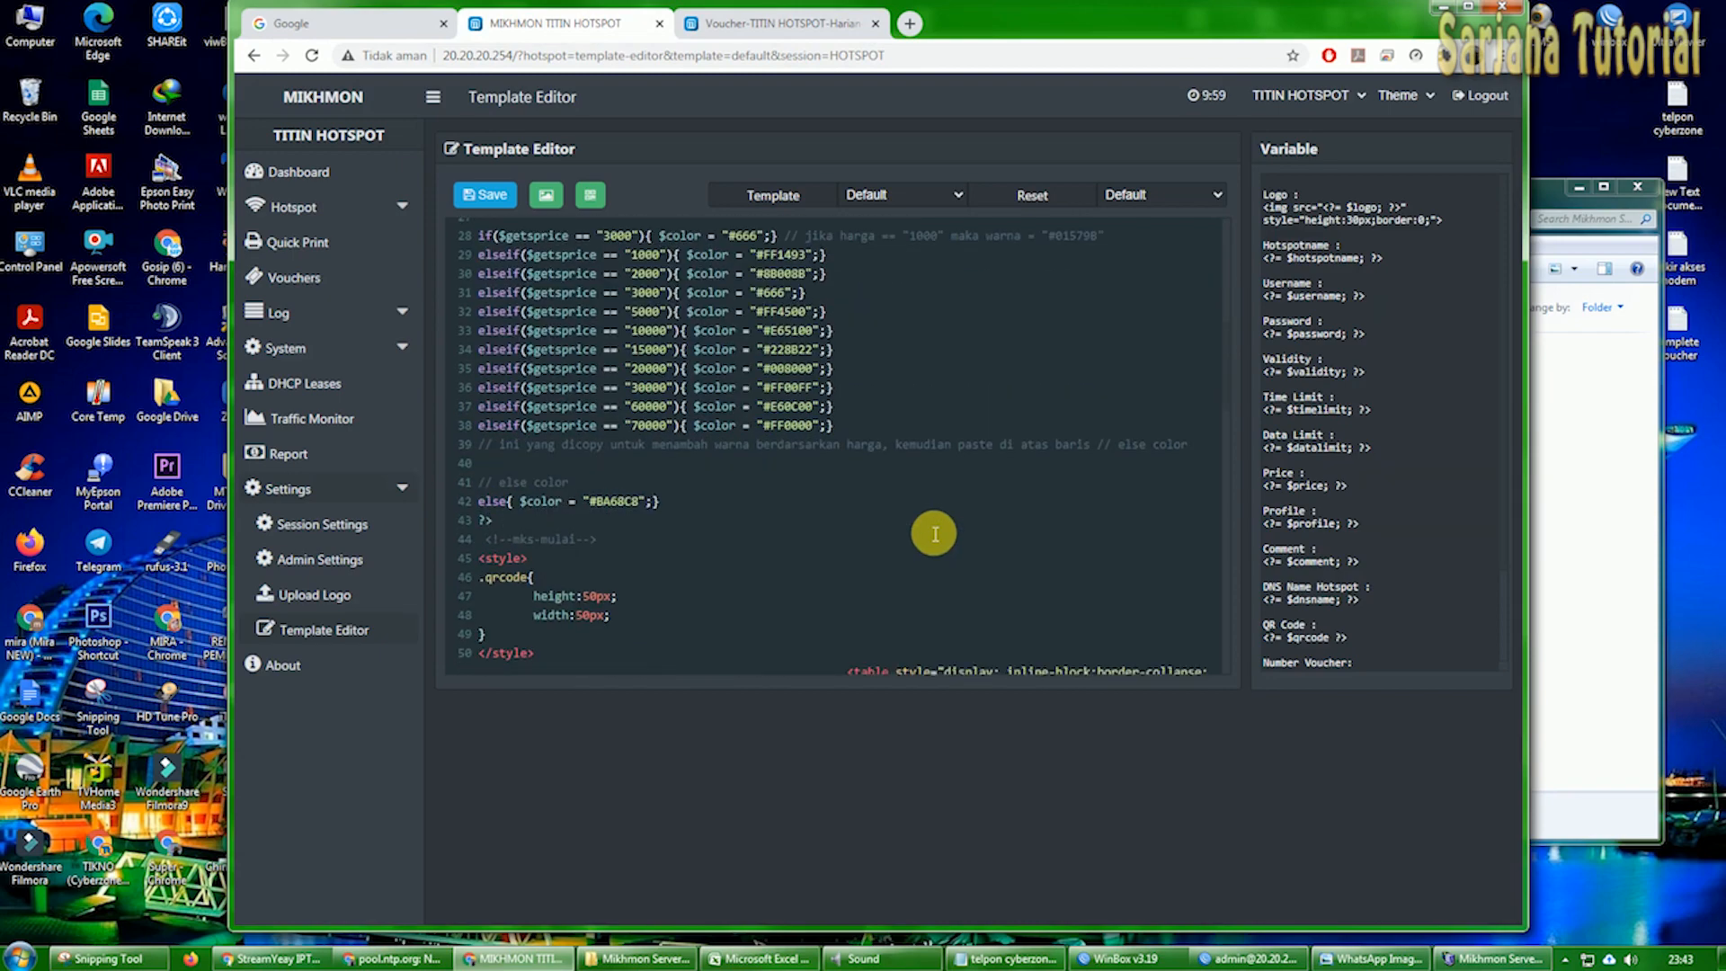
scroll(935, 534, "down", 7)
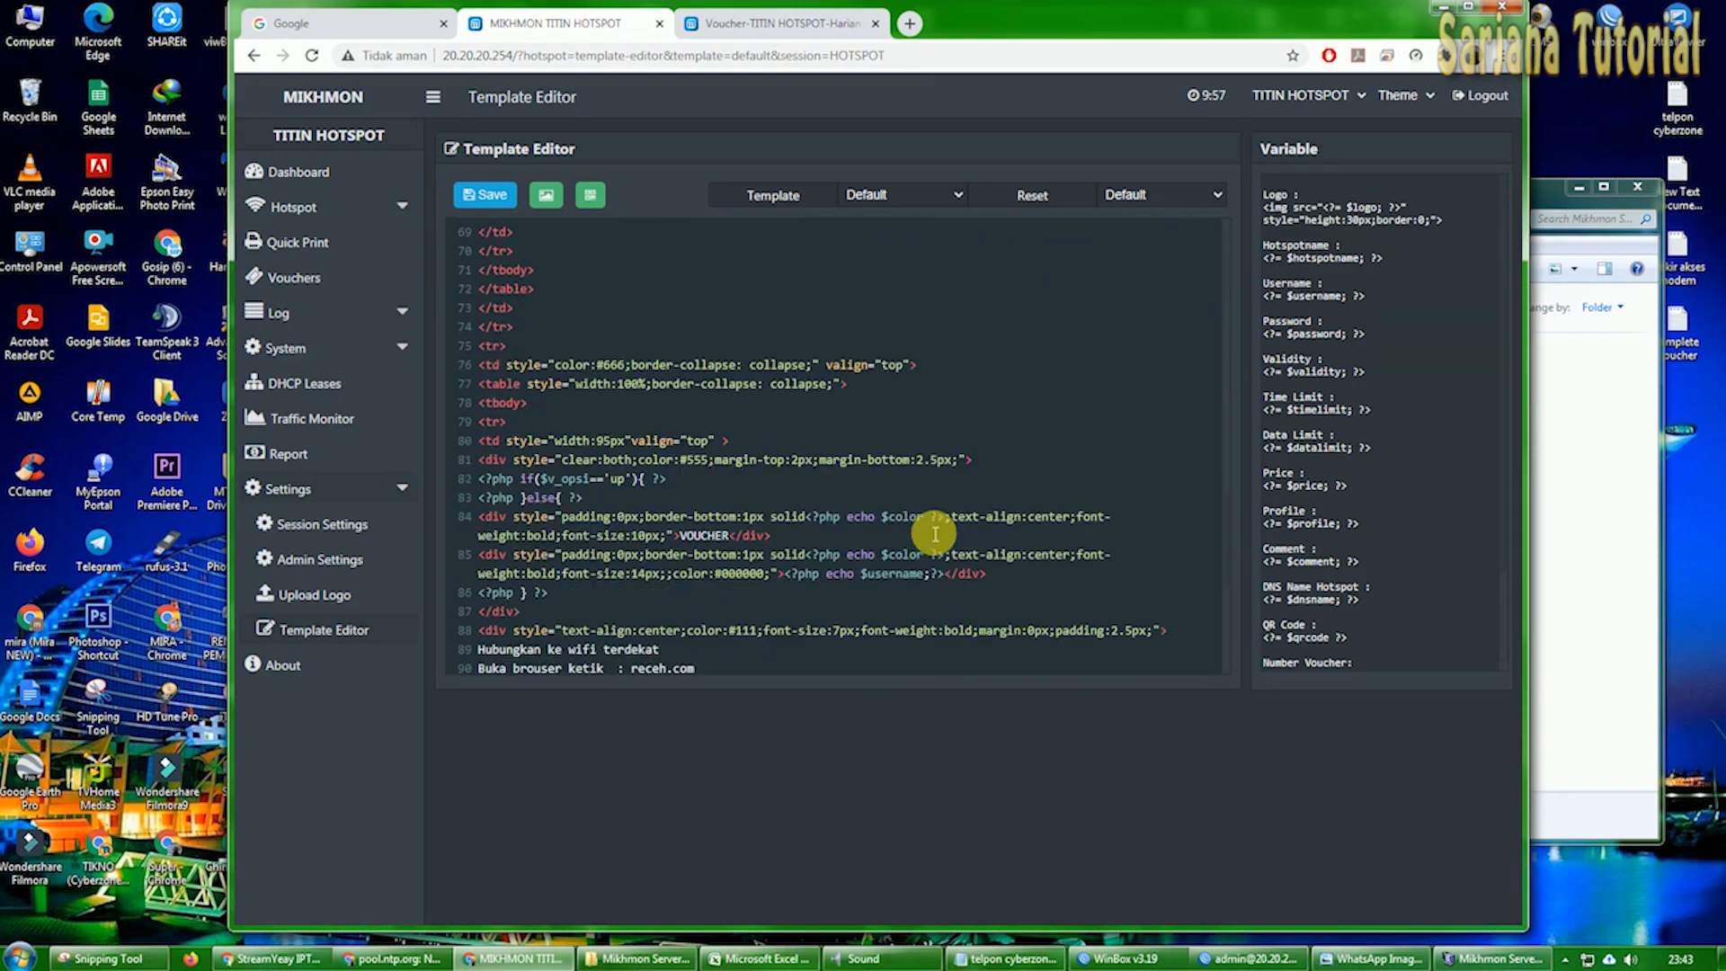
scroll(899, 560, "down", 2)
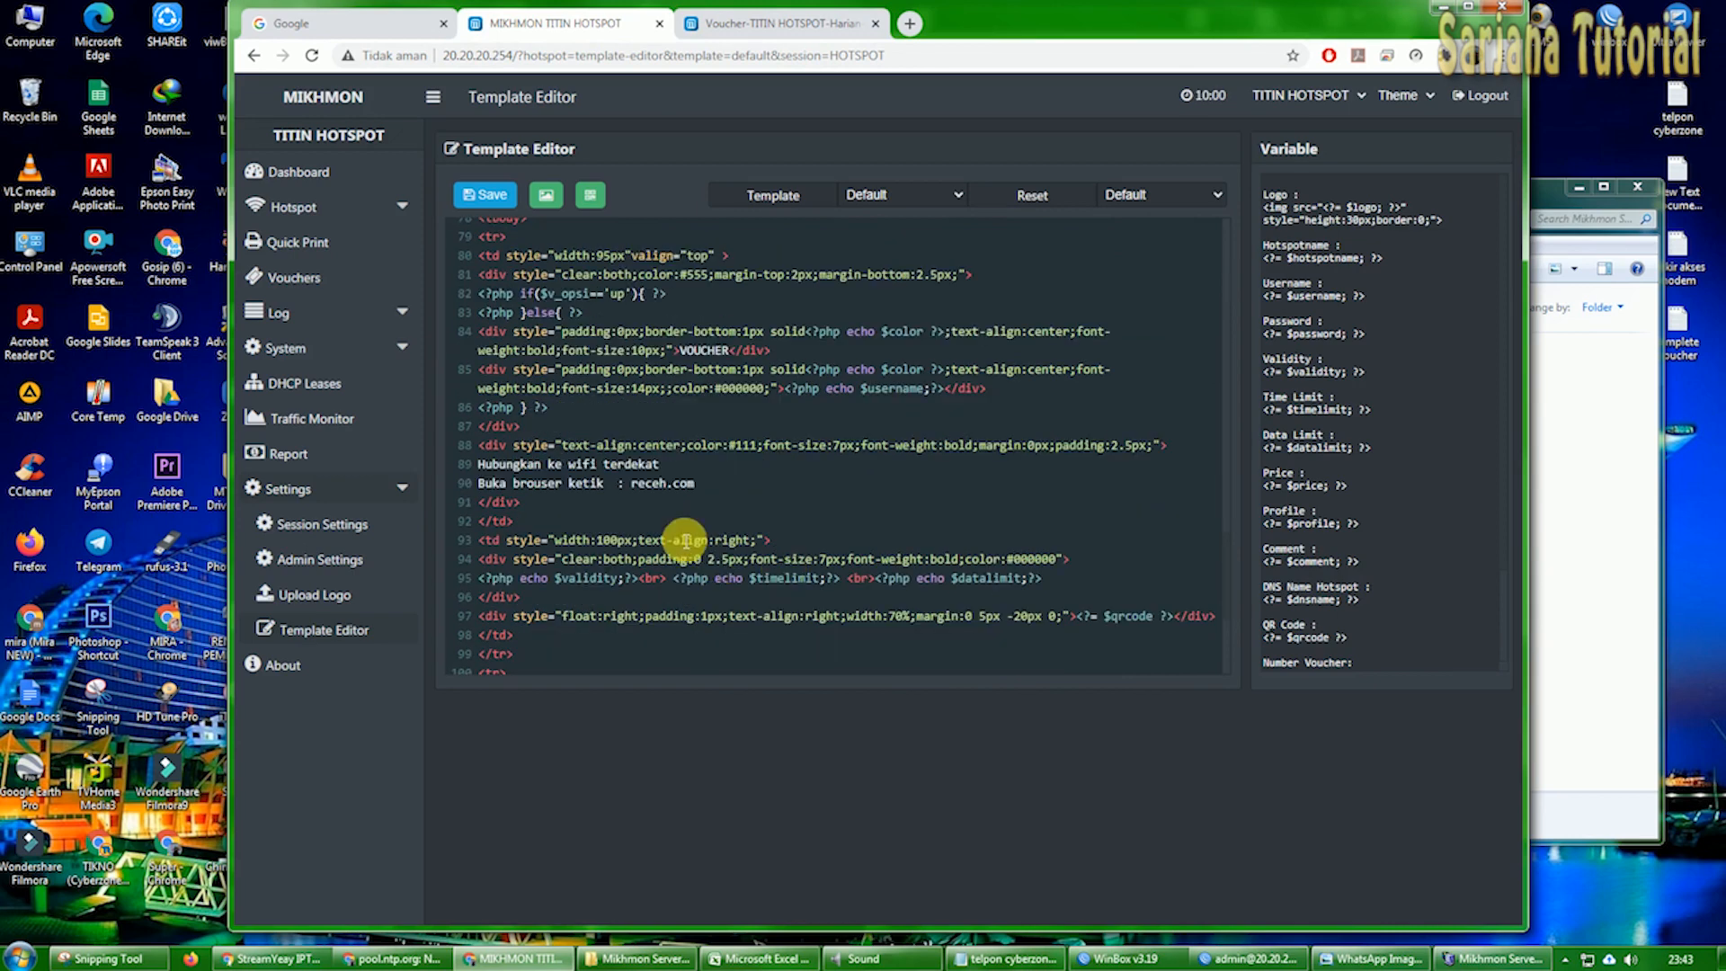
left_click_drag(642, 494, 670, 492)
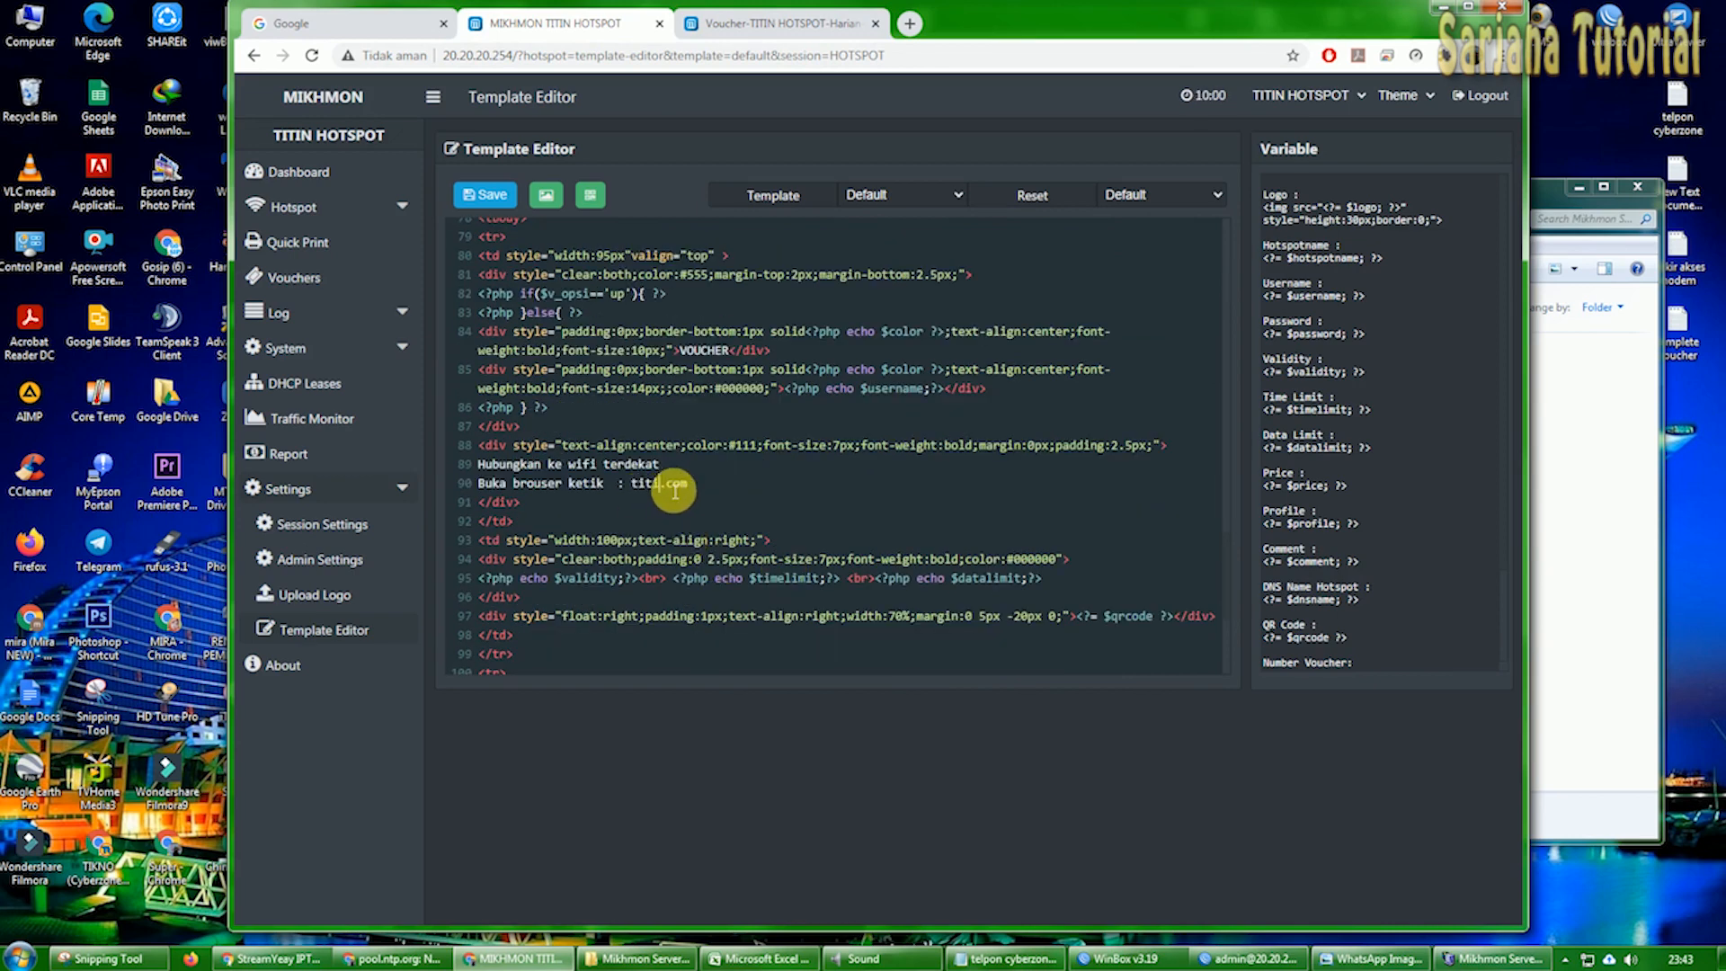
Enter the new customer-service phone number on the CS line and save the template.
scroll(731, 608, "down", 4)
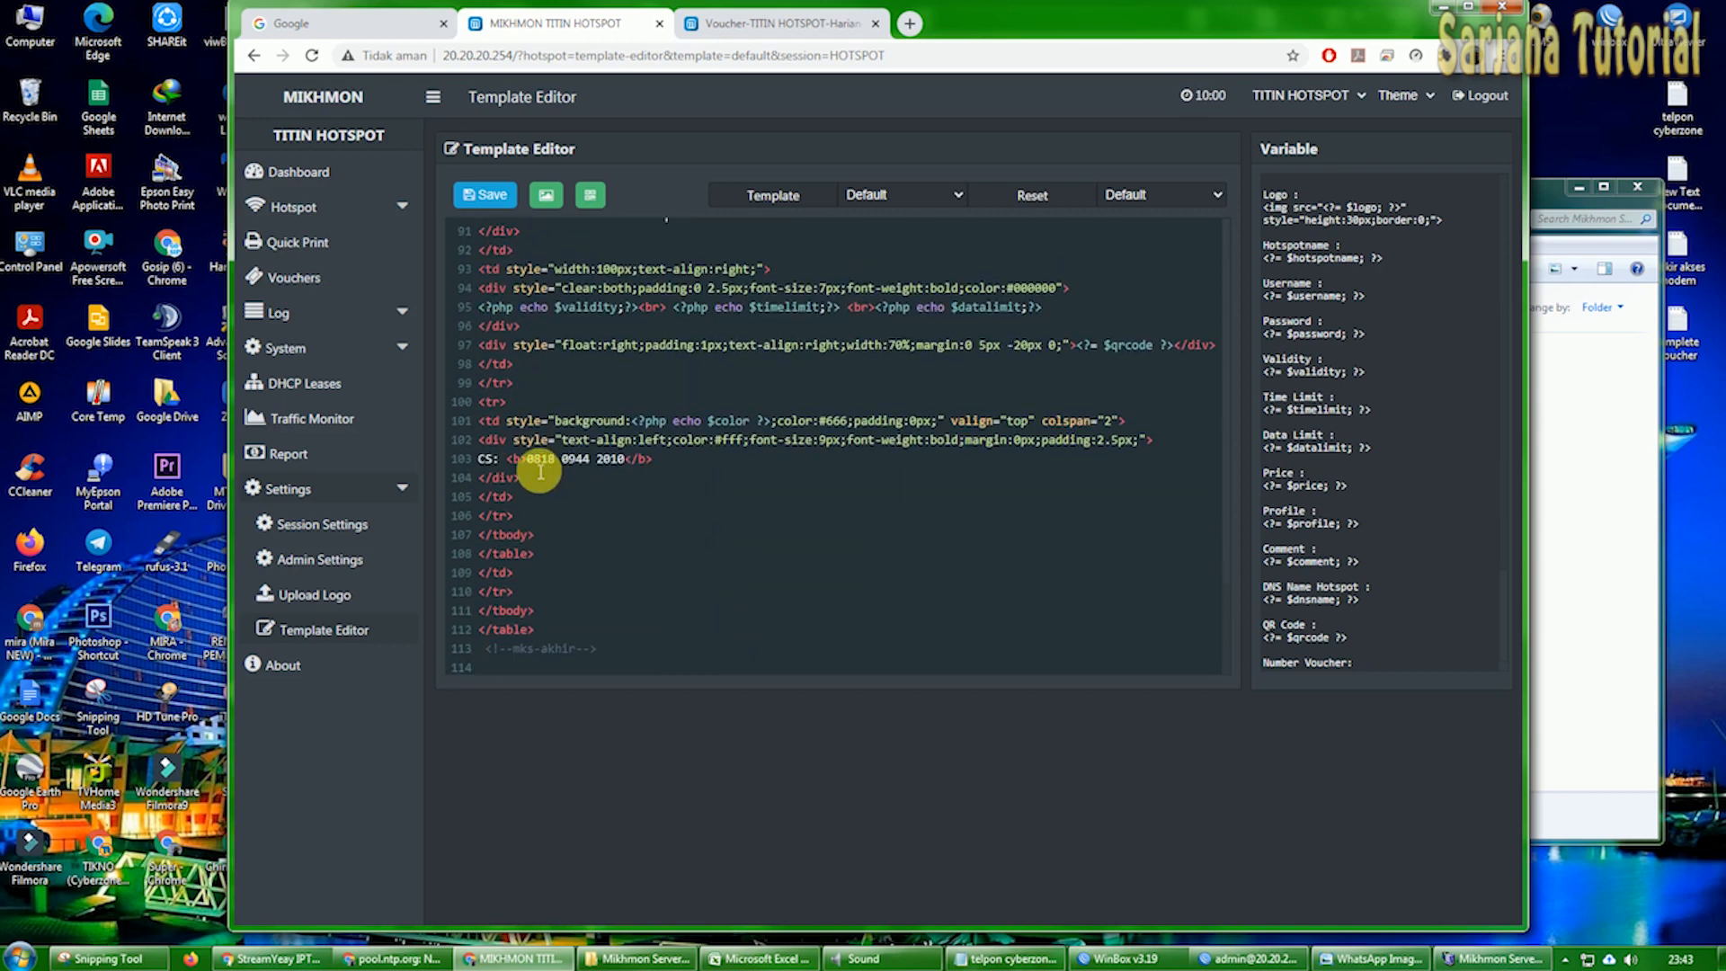
left_click_drag(552, 470, 615, 474)
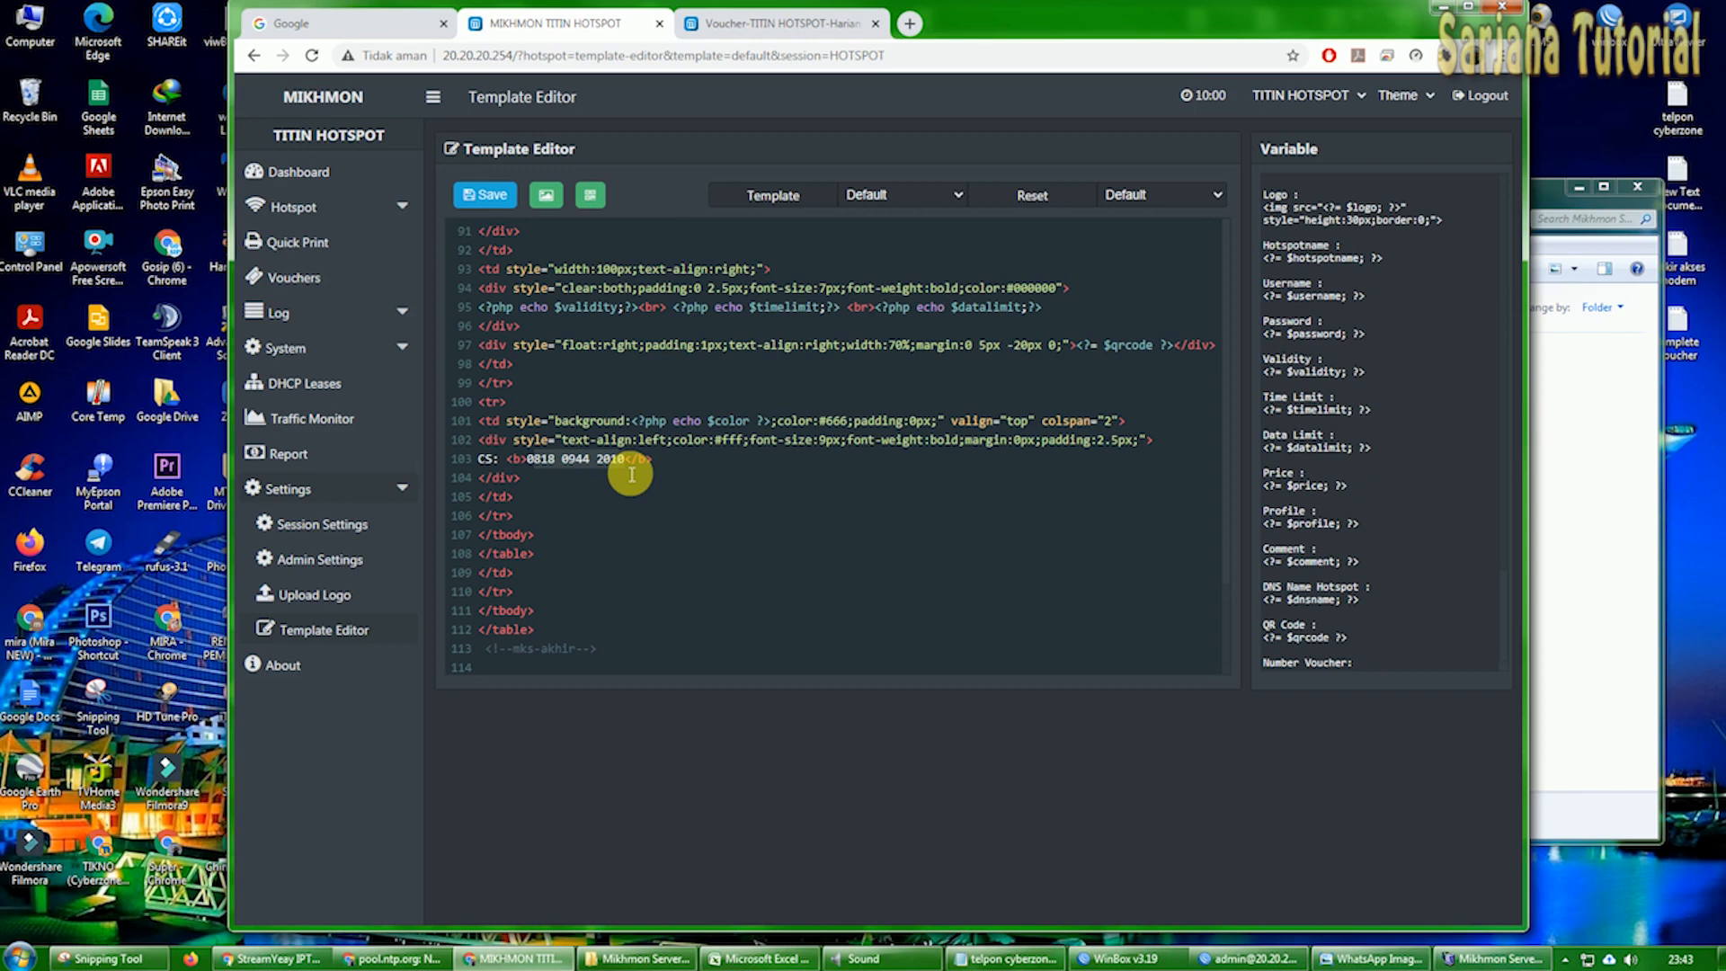
type("0")
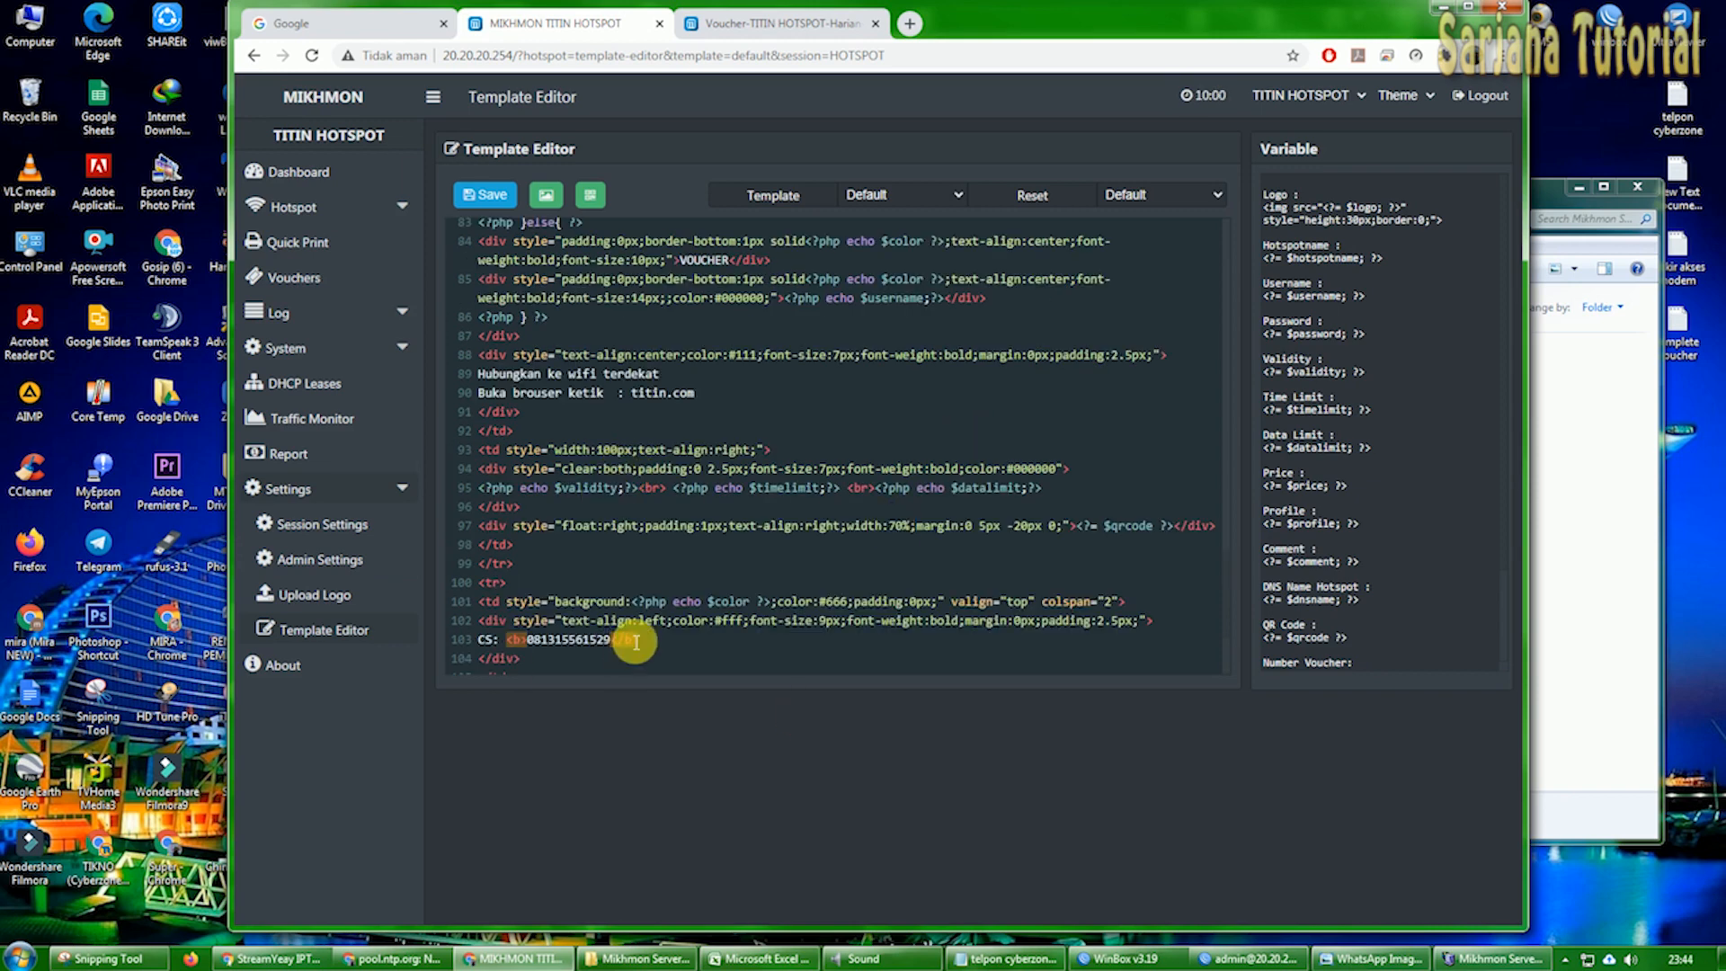
left_click(517, 631)
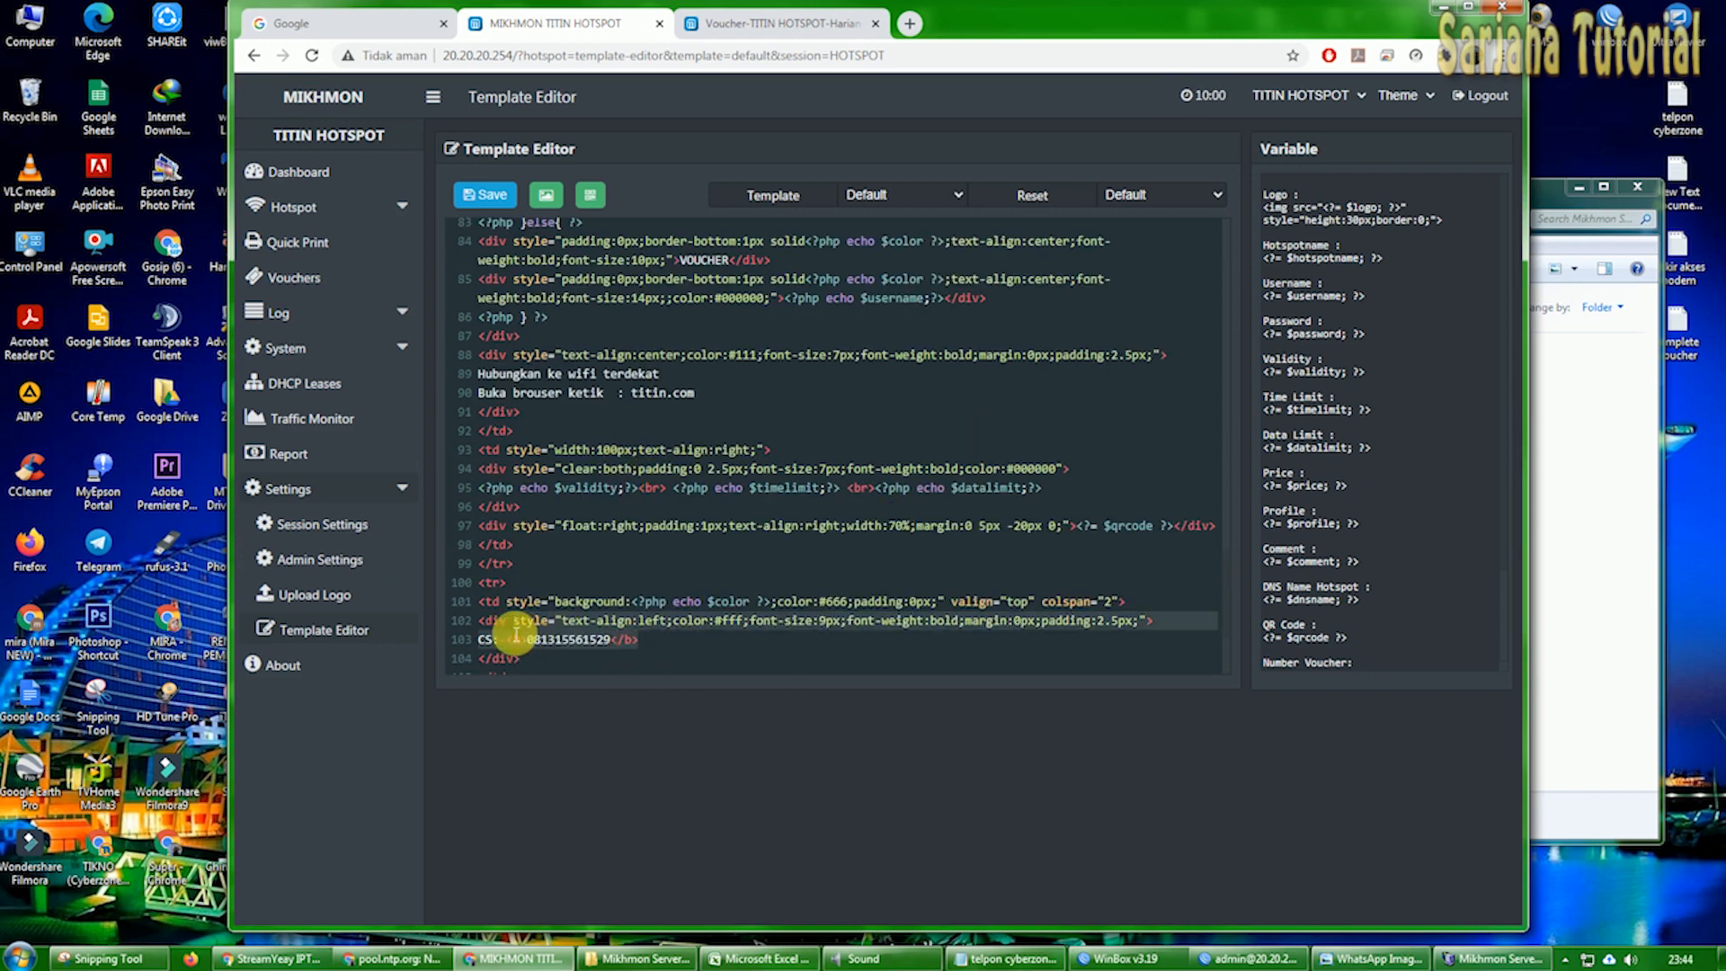
scroll(732, 604, "up", 7)
scroll(738, 575, "up", 5)
left_click(489, 198)
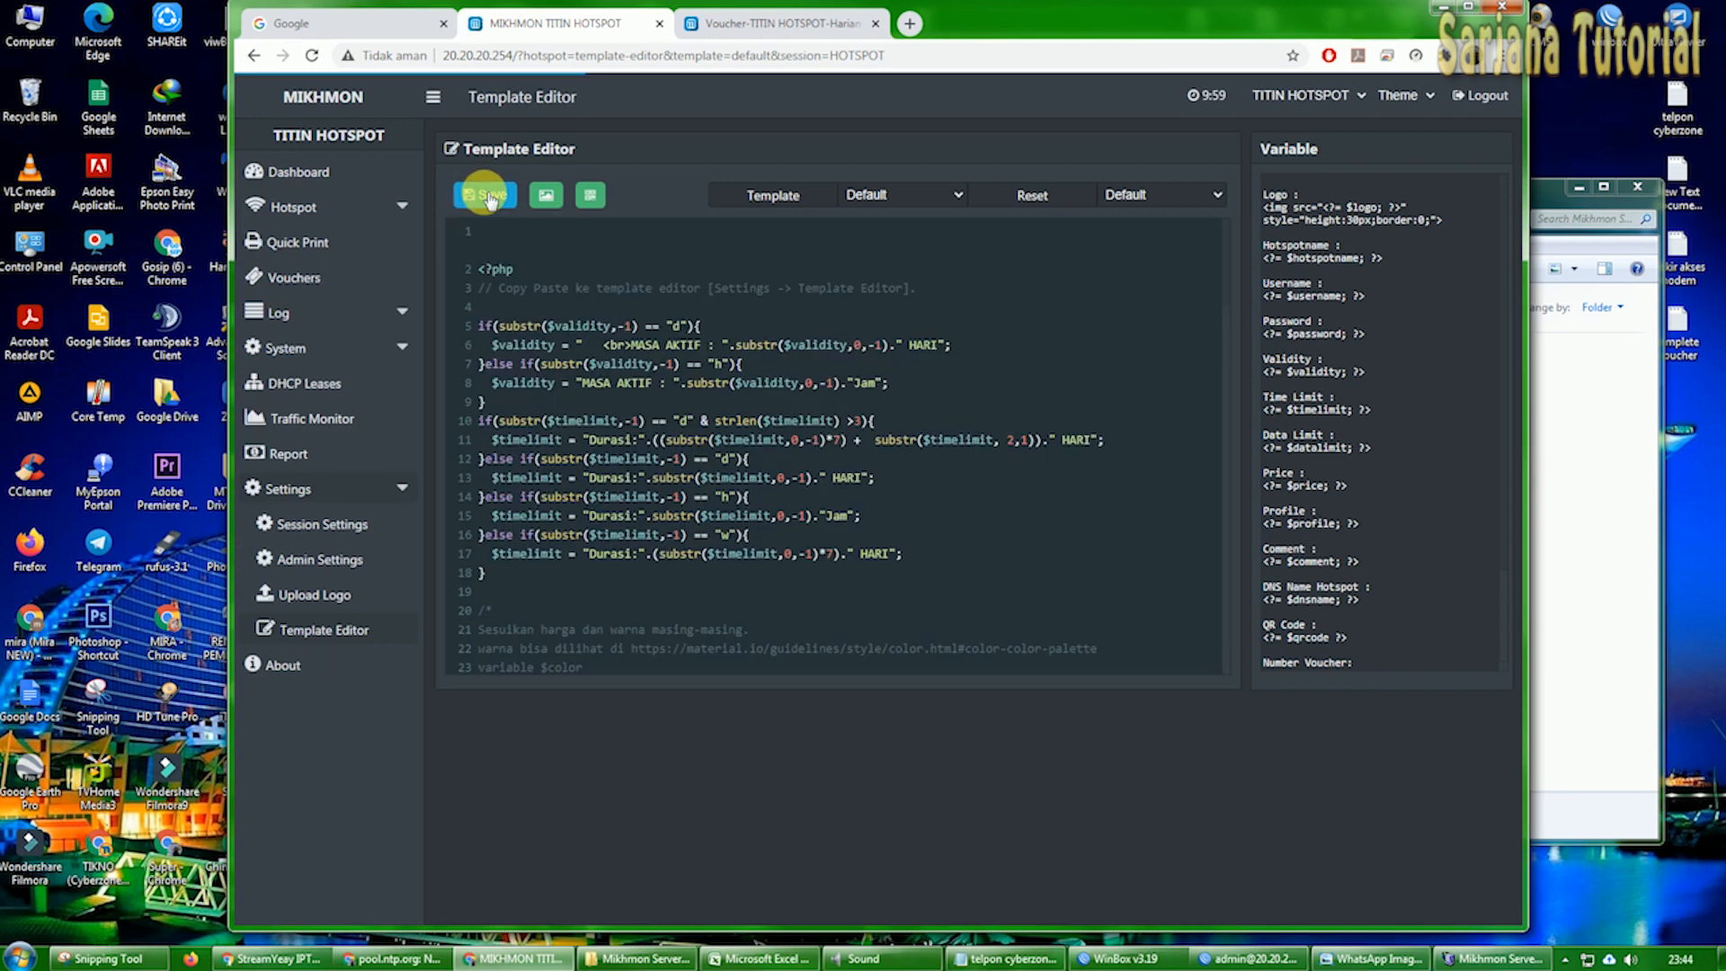
Reload the voucher sheet with F5 and check it shows the updated contact number.
left_click(730, 27)
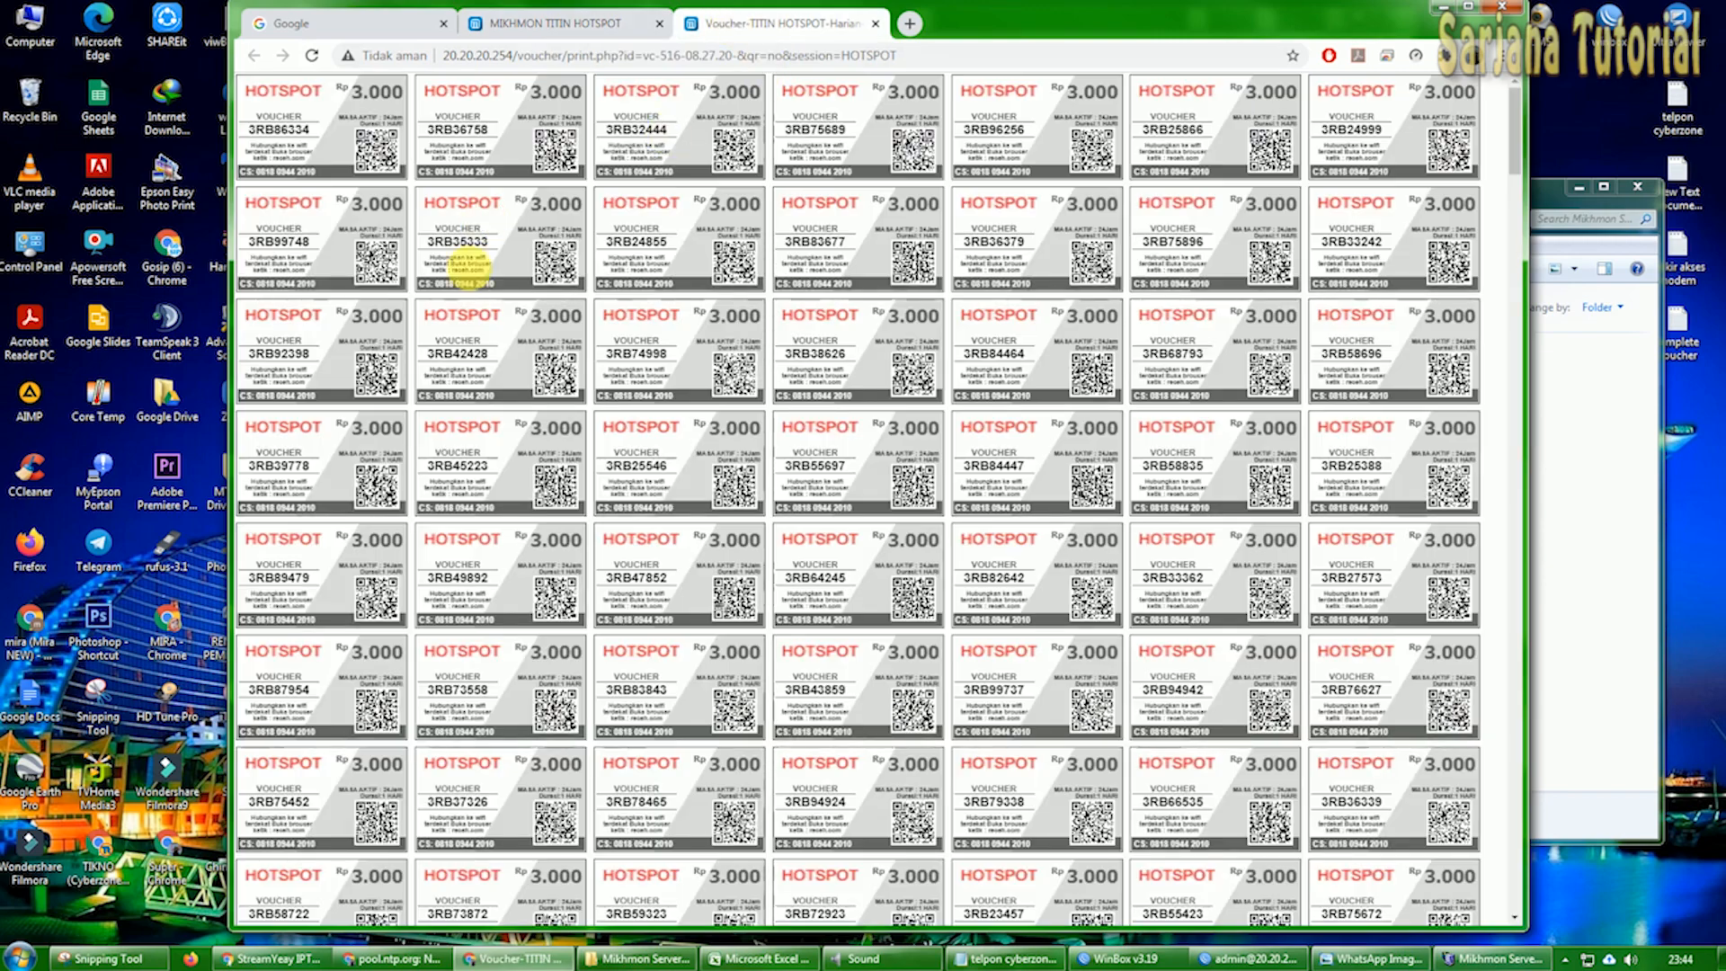
left_click_drag(434, 284, 495, 284)
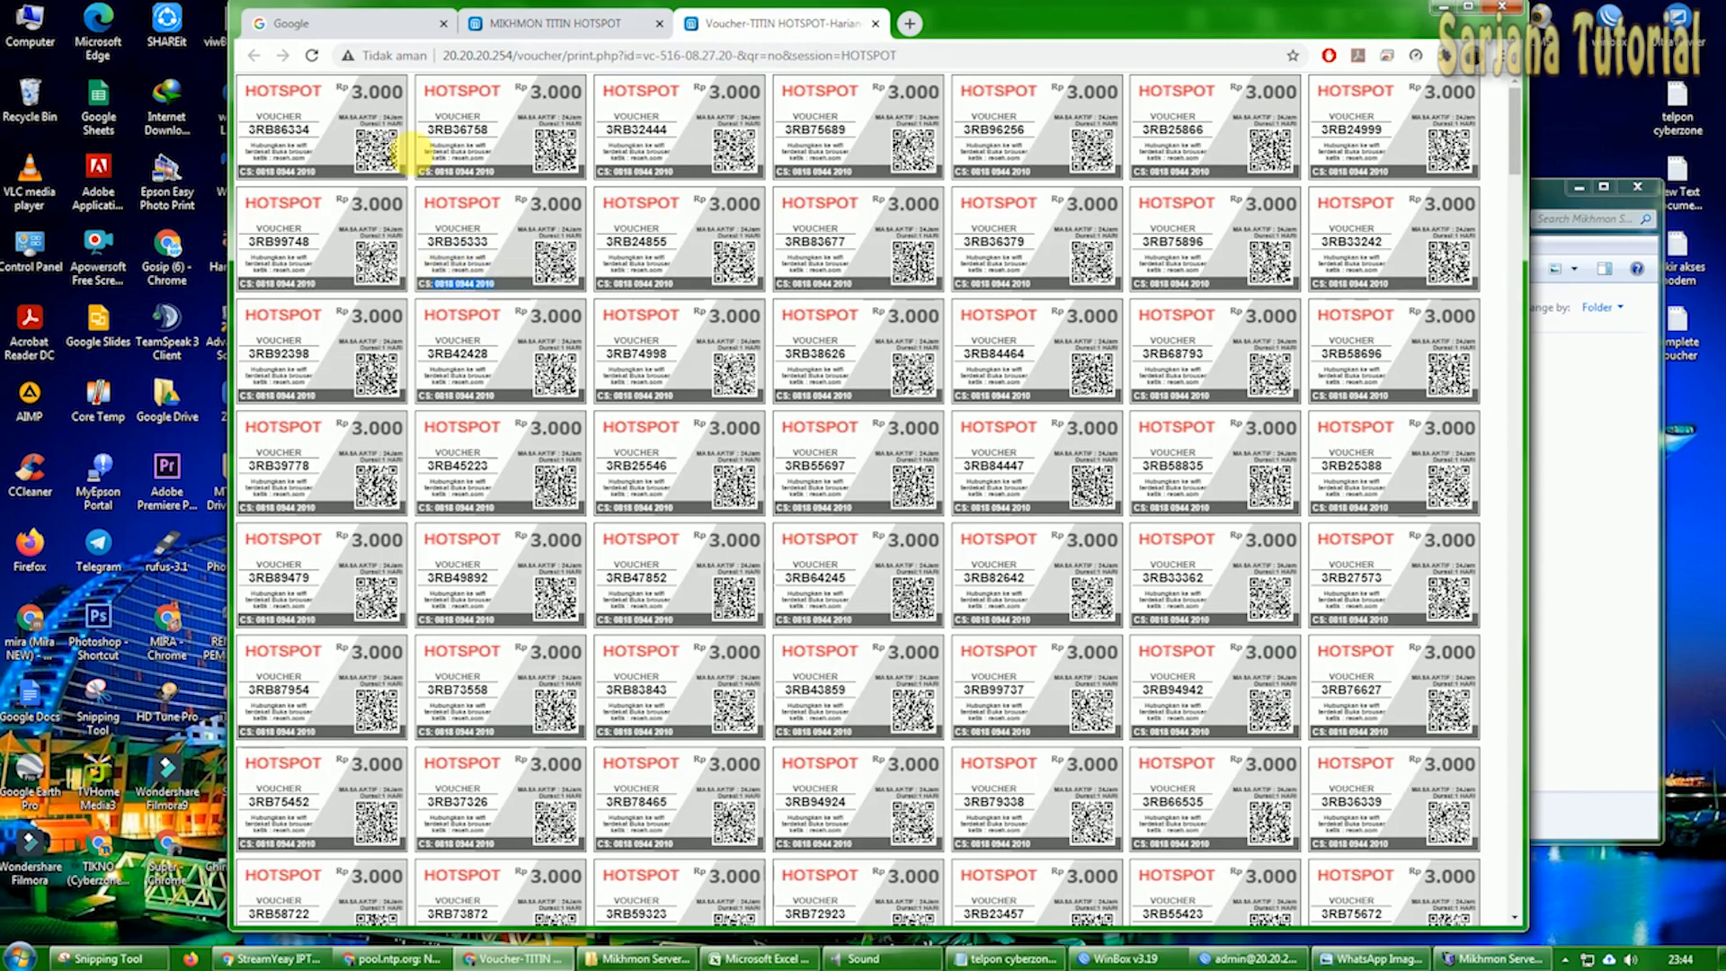
key("F5")
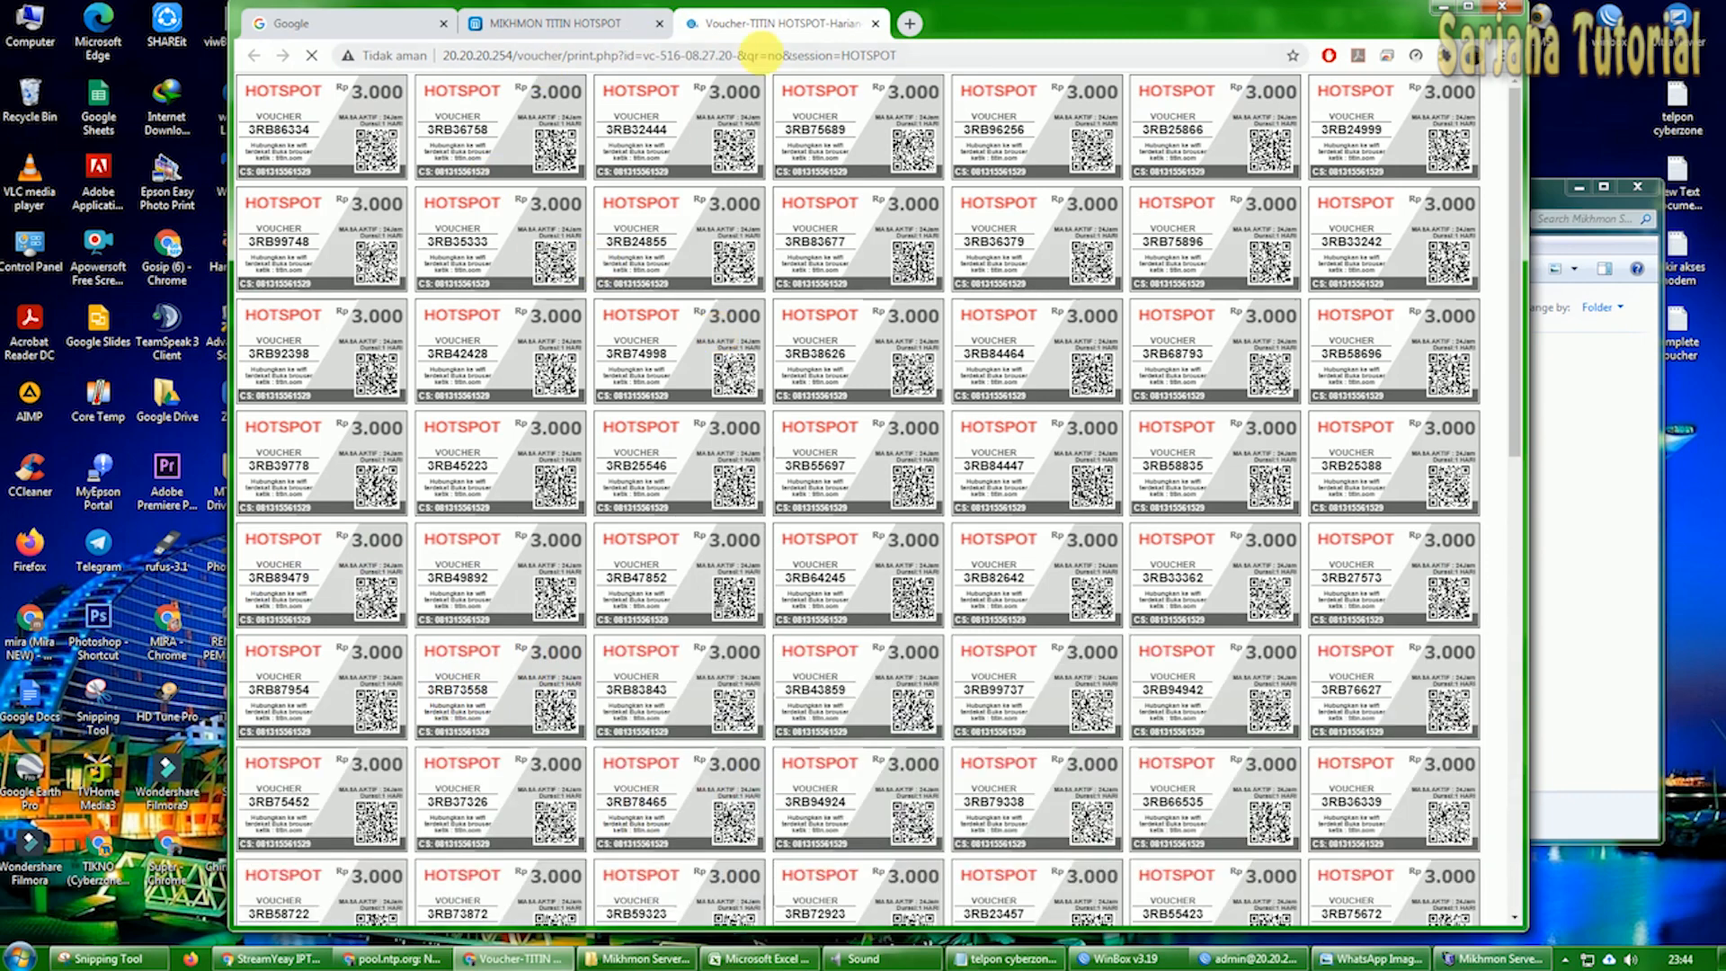
left_click(609, 27)
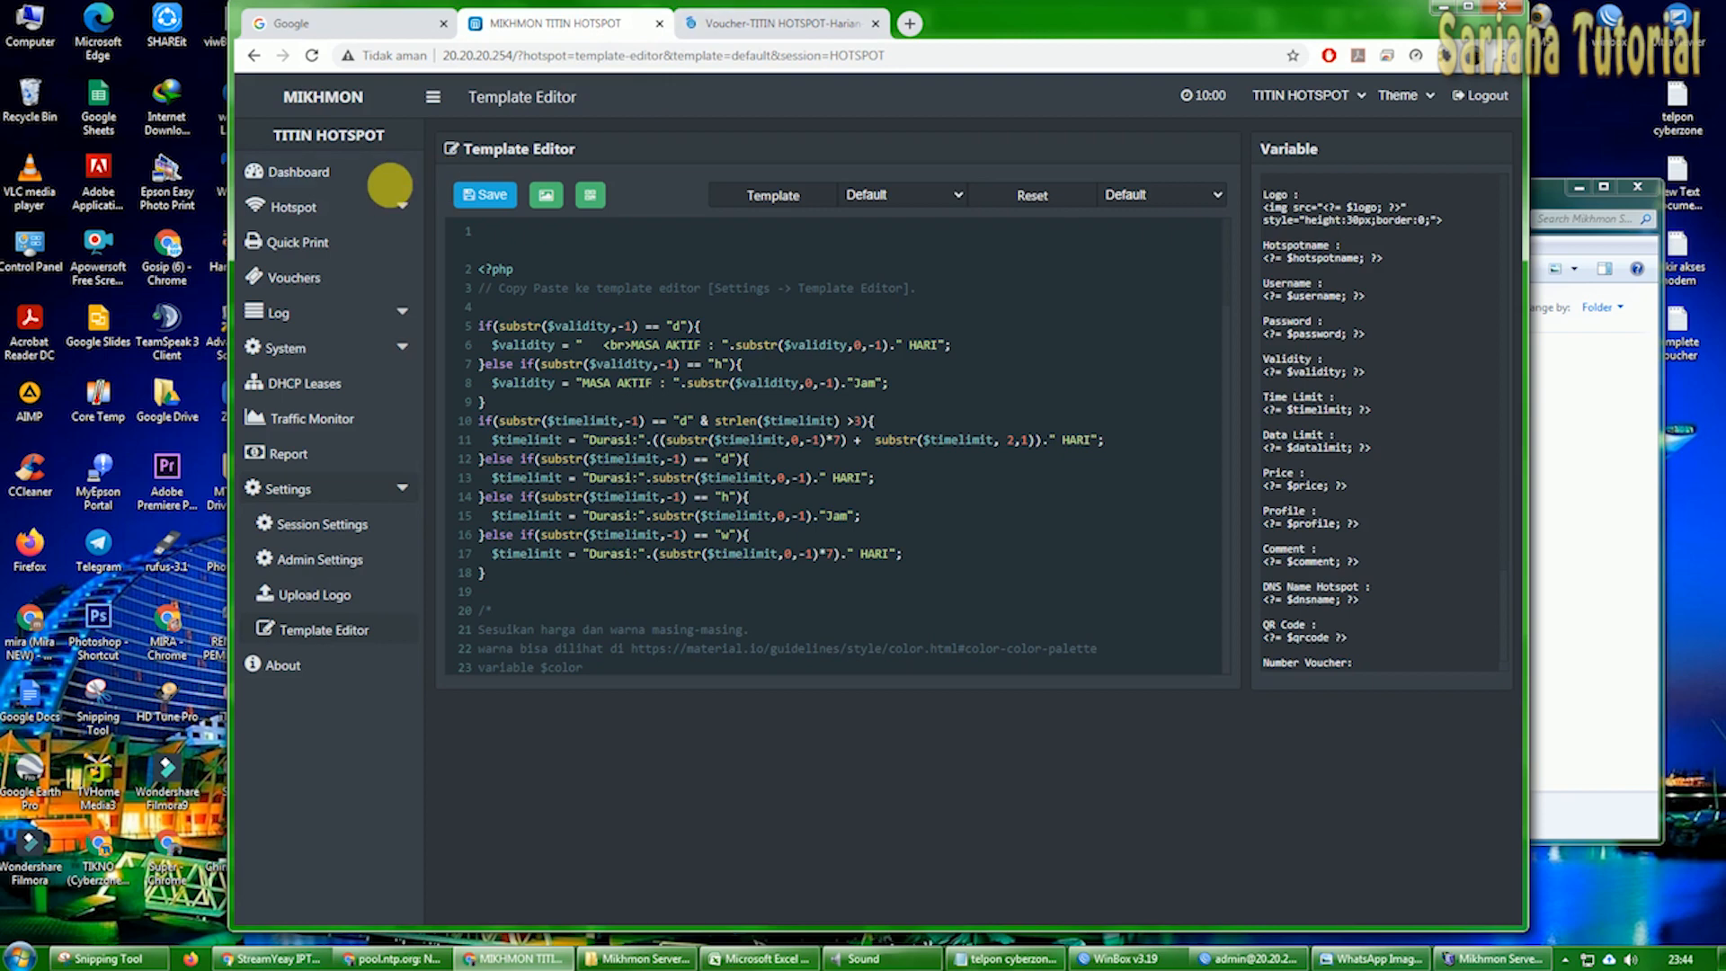
left_click(322, 171)
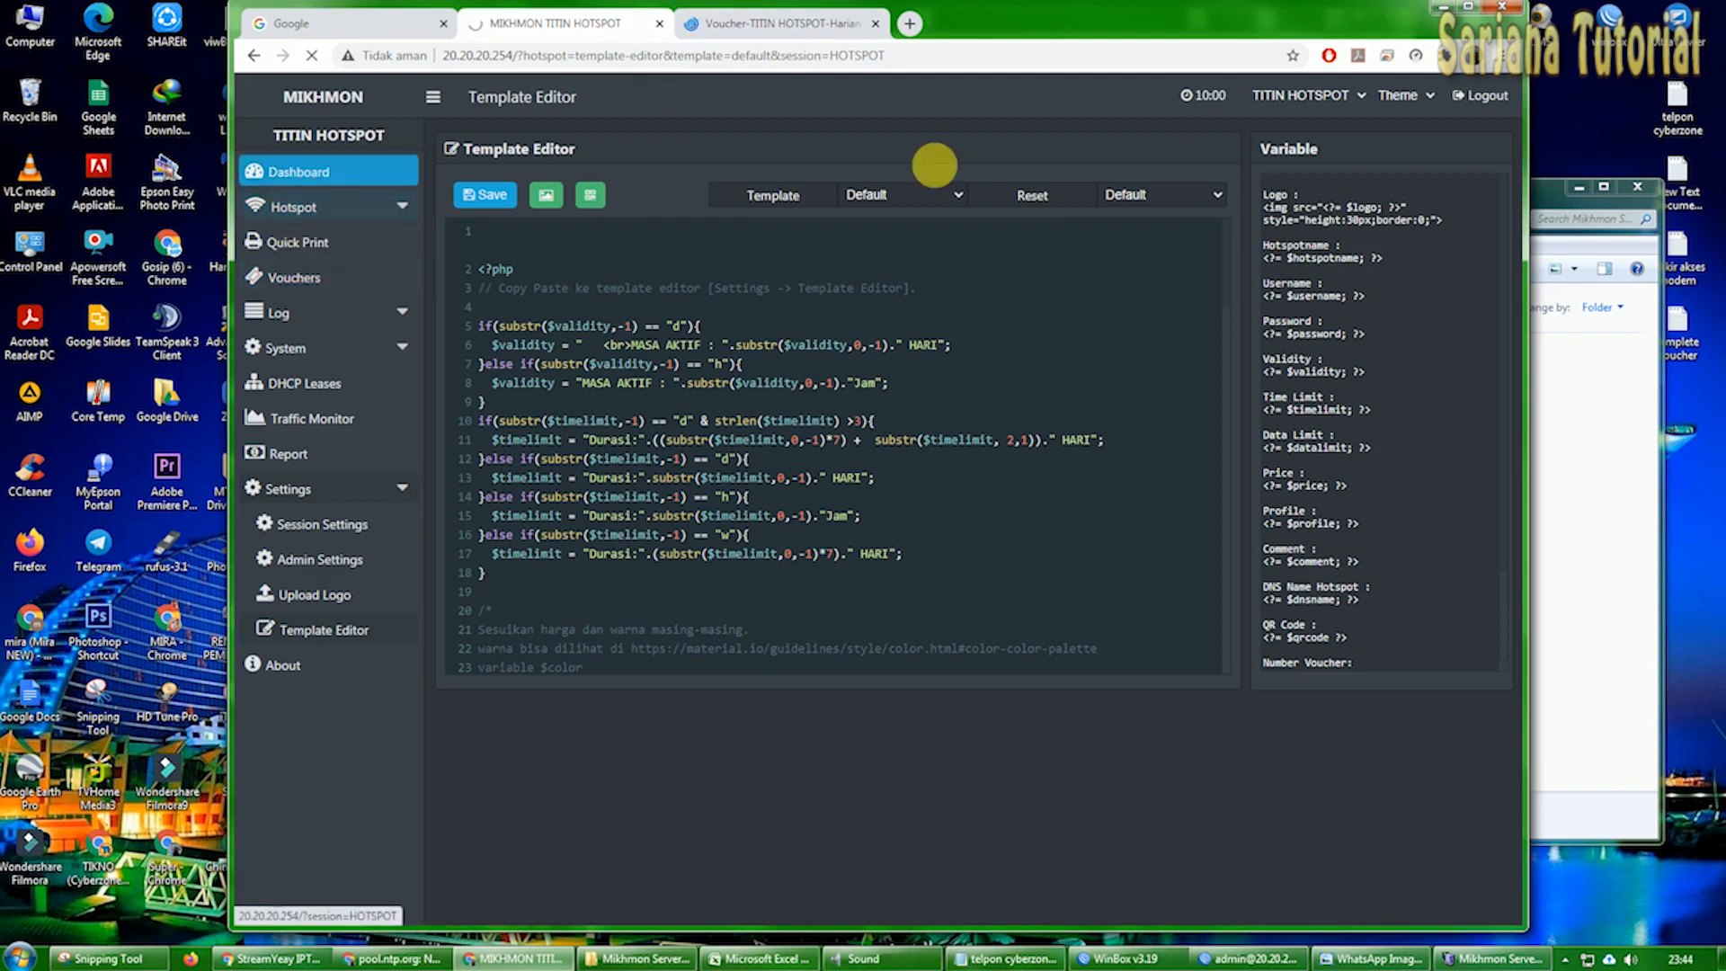
left_click(775, 24)
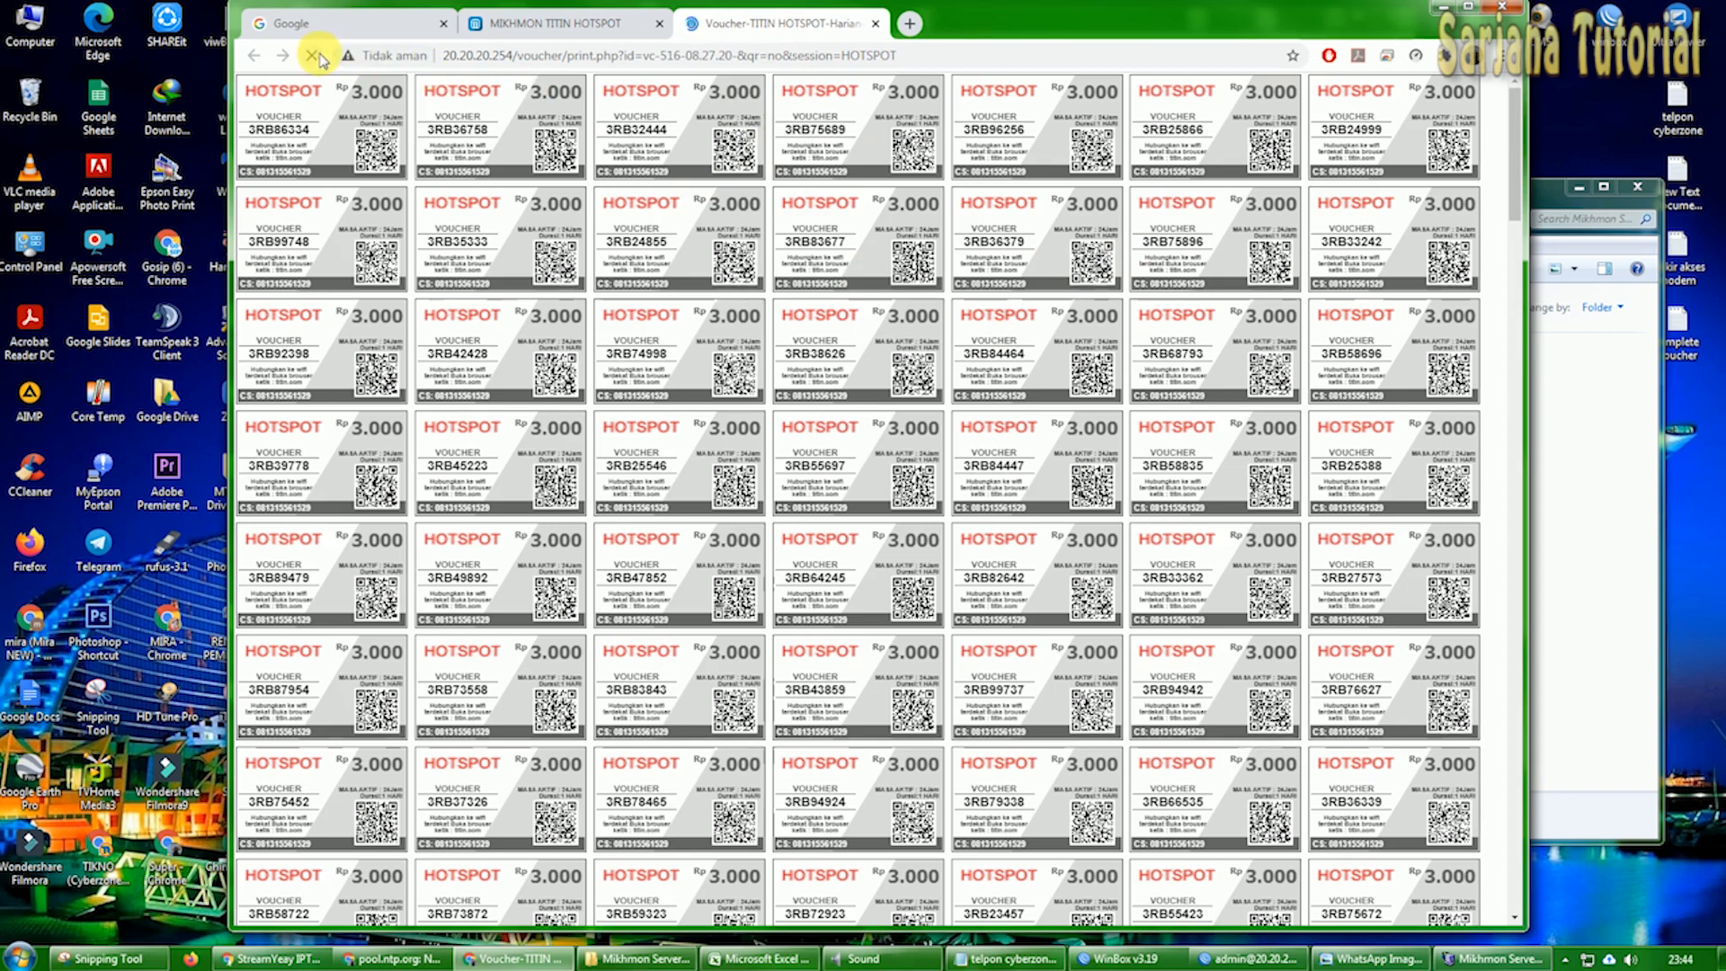
scroll(1066, 539, "down", 5)
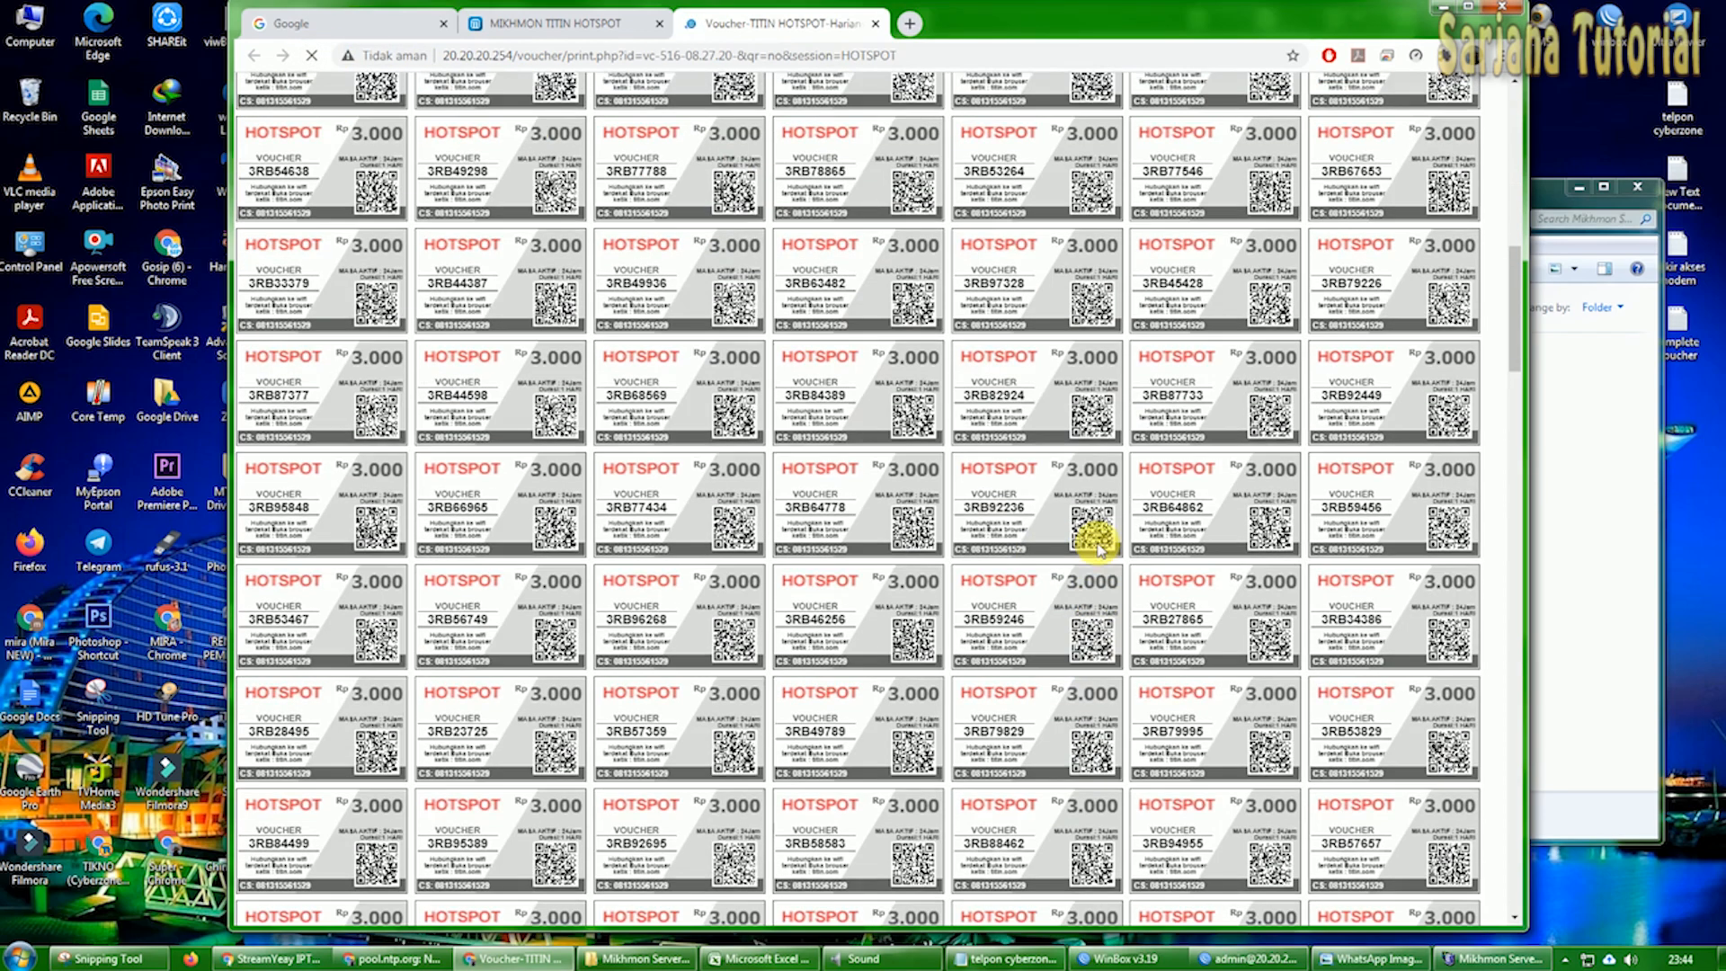
scroll(1098, 548, "down", 7)
scroll(1098, 548, "up", 6)
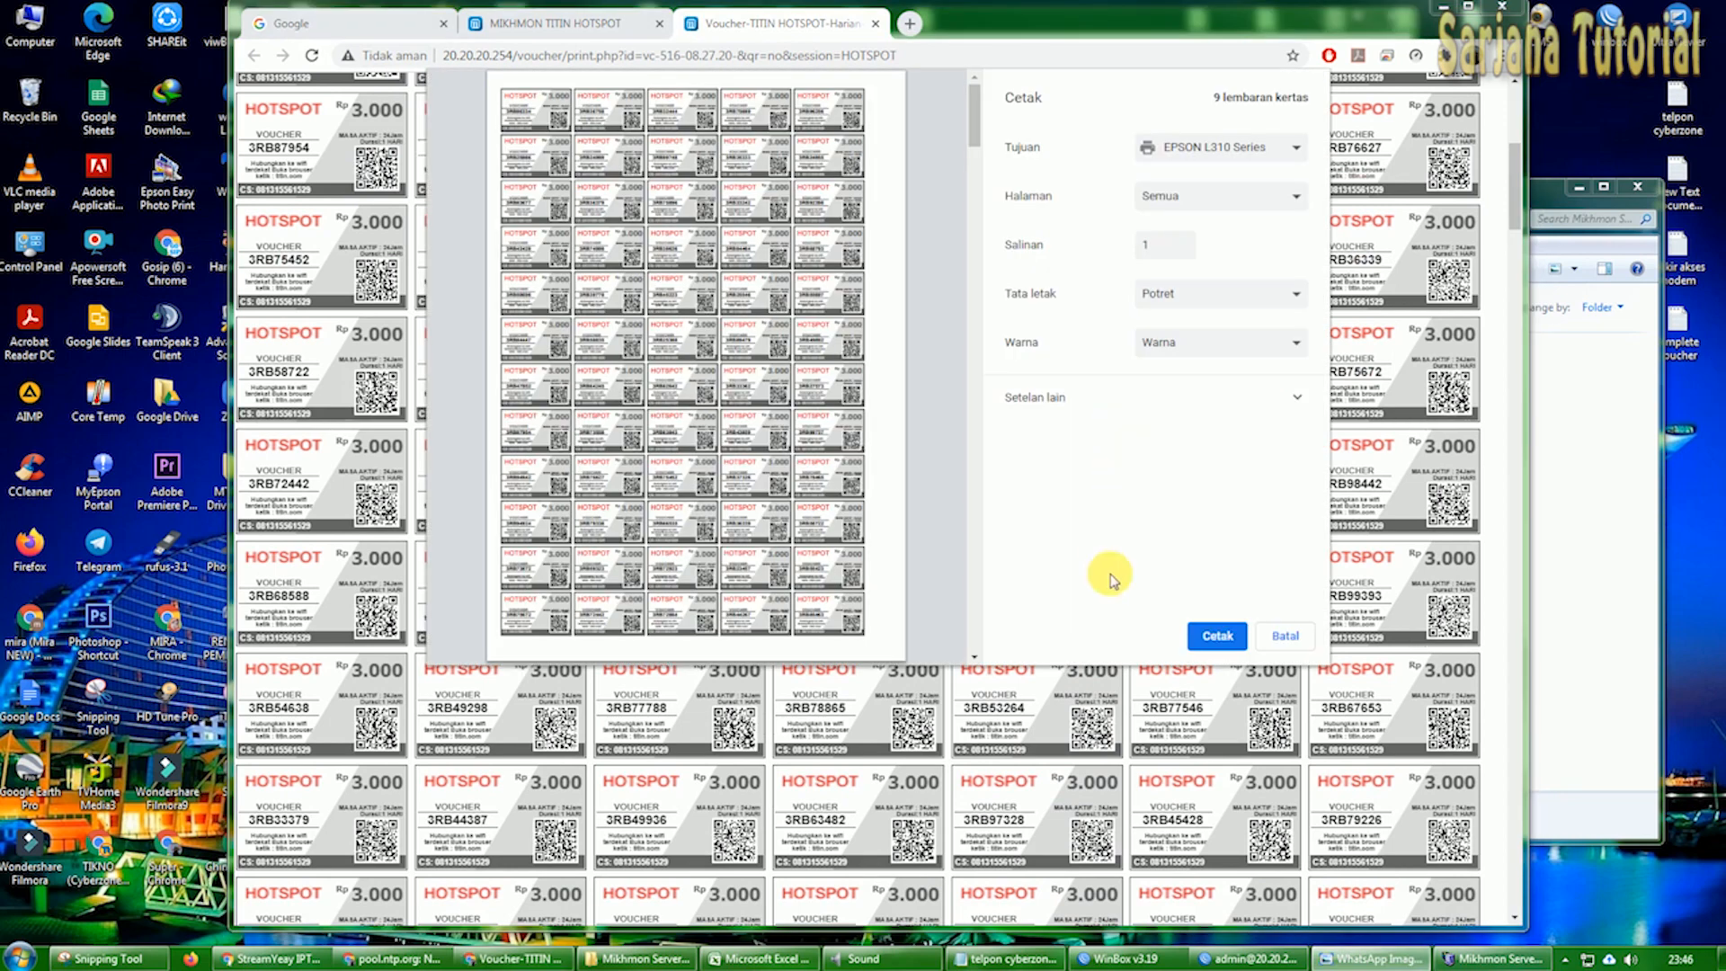
Under Setelan lain, set the print Skala to Sesuaikan at 100.
left_click_drag(969, 134, 935, 640)
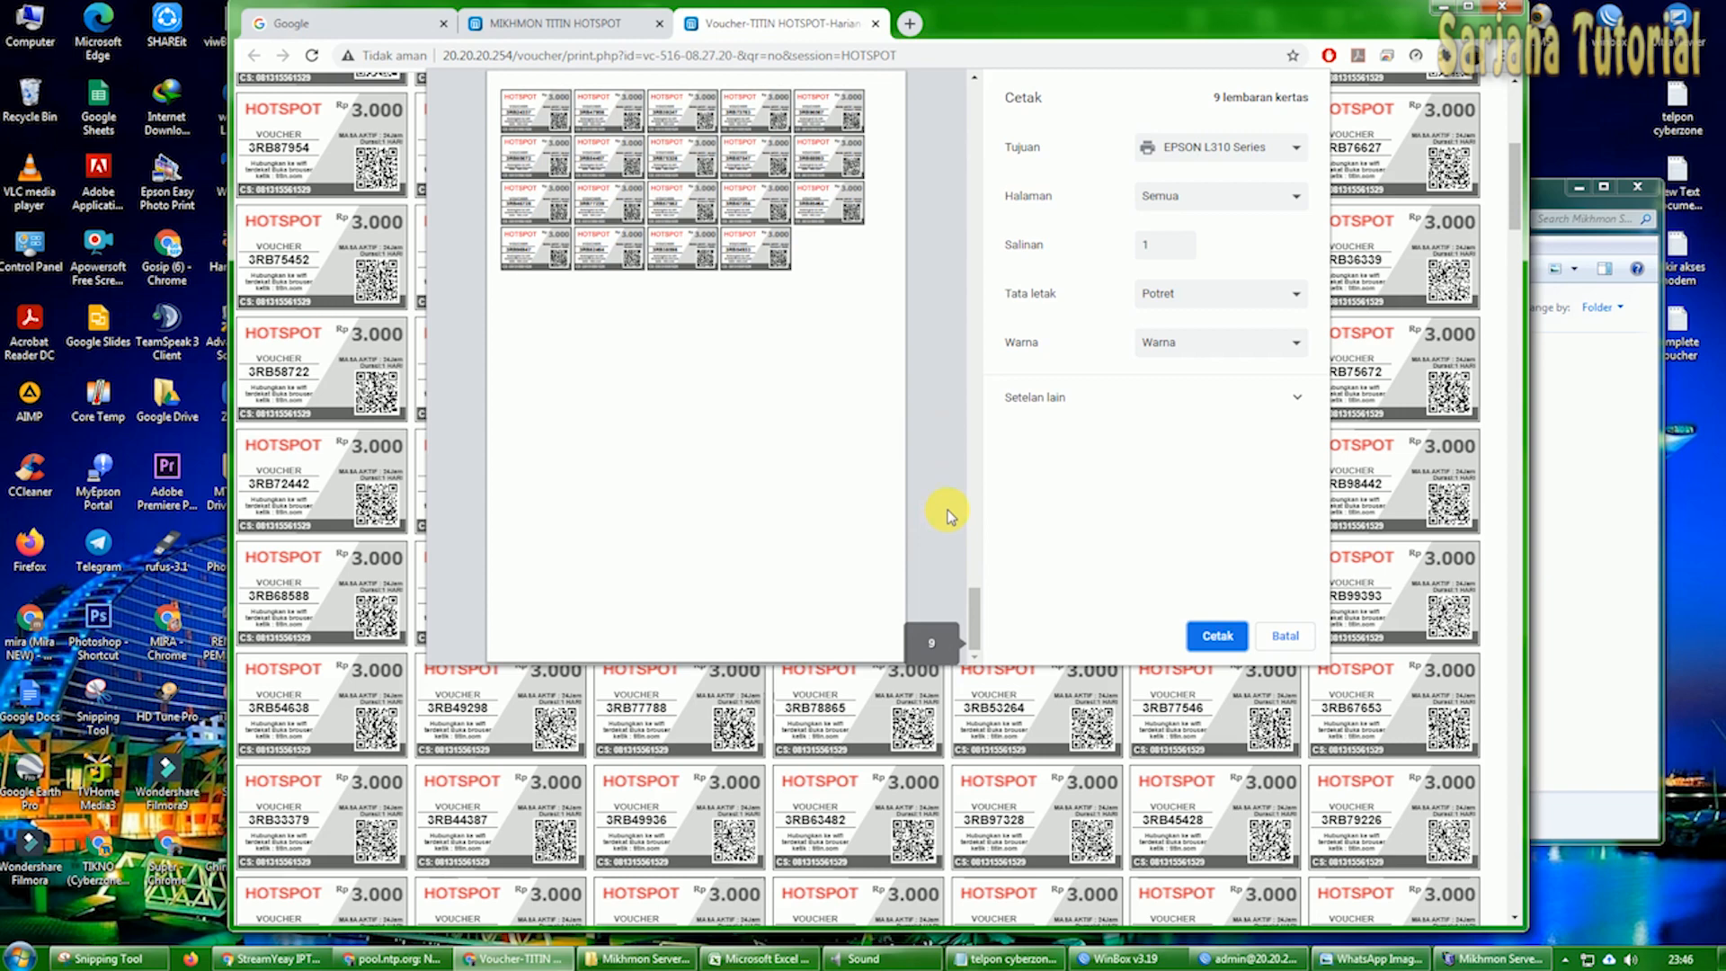
scroll(946, 515, "up", 4)
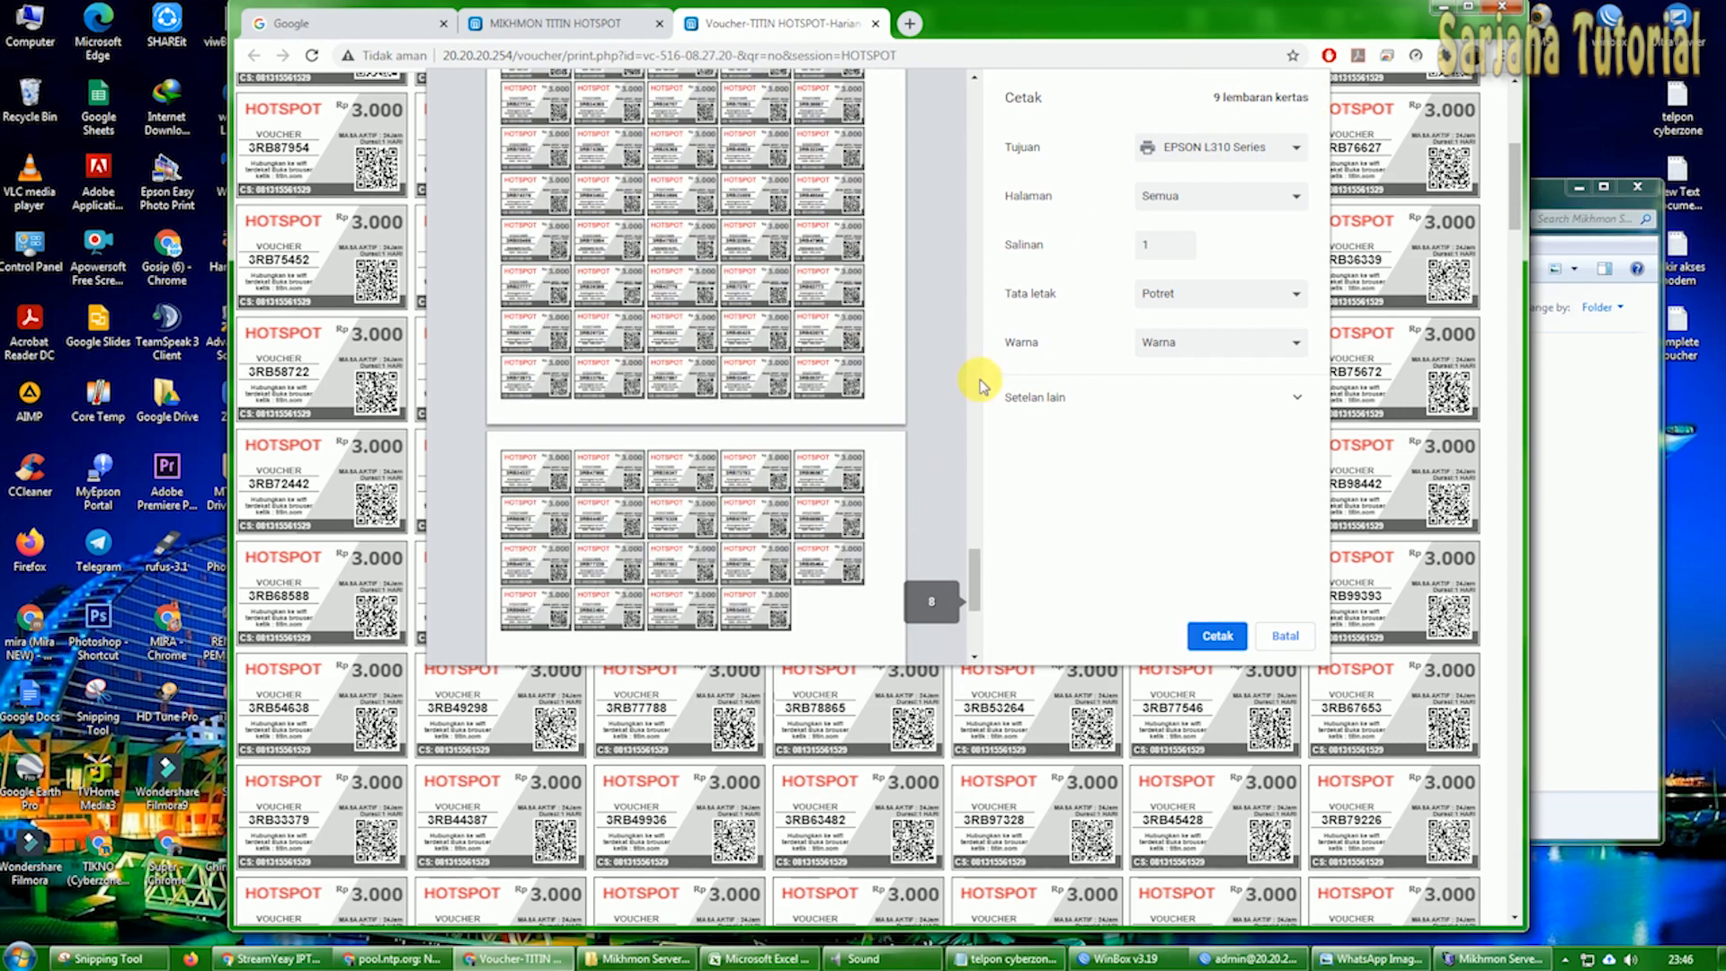
scroll(980, 385, "up", 7)
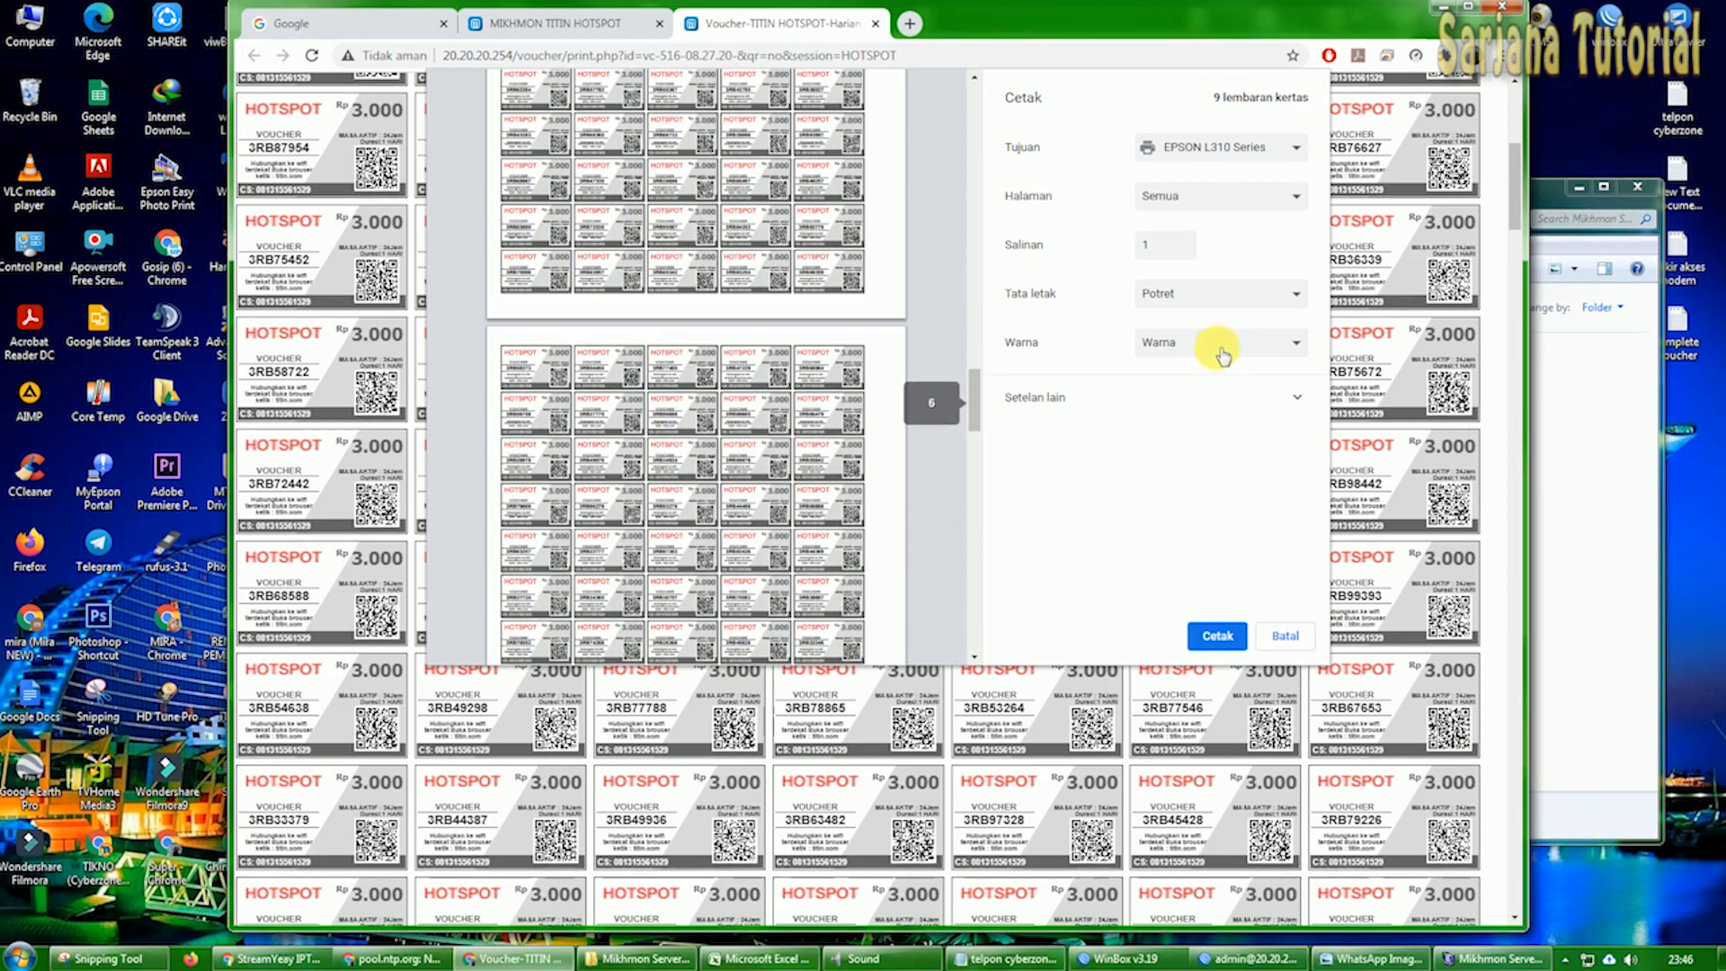
left_click(1224, 398)
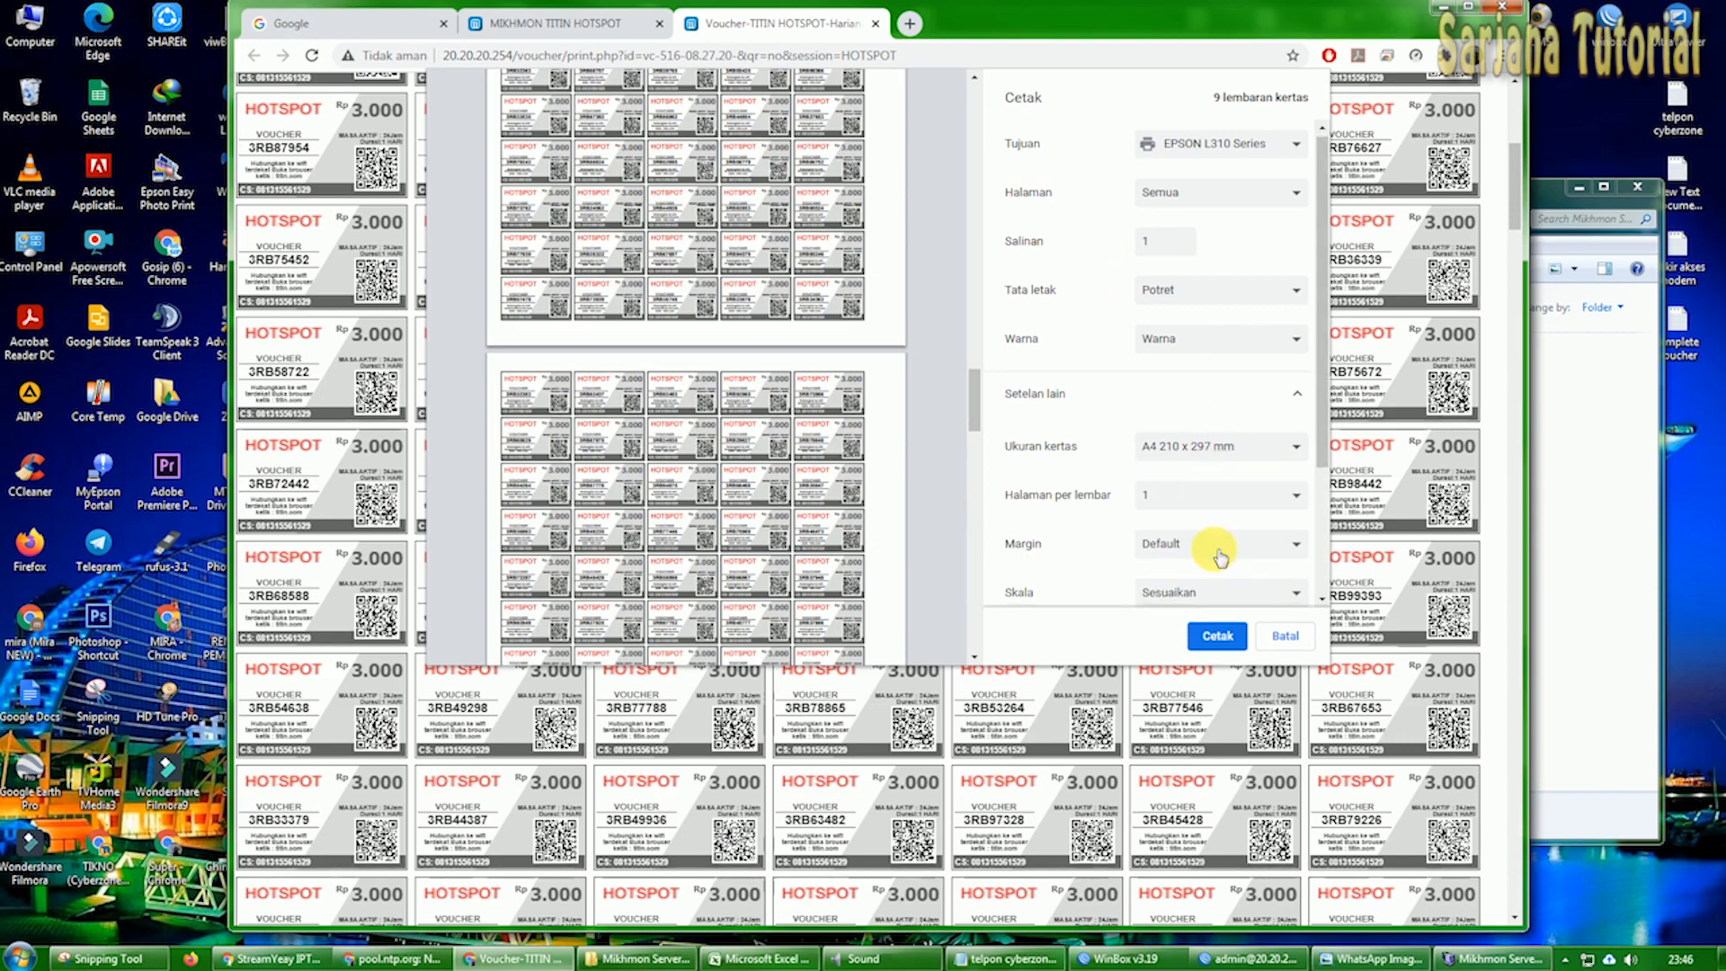
scroll(1213, 547, "down", 2)
left_click(1180, 451)
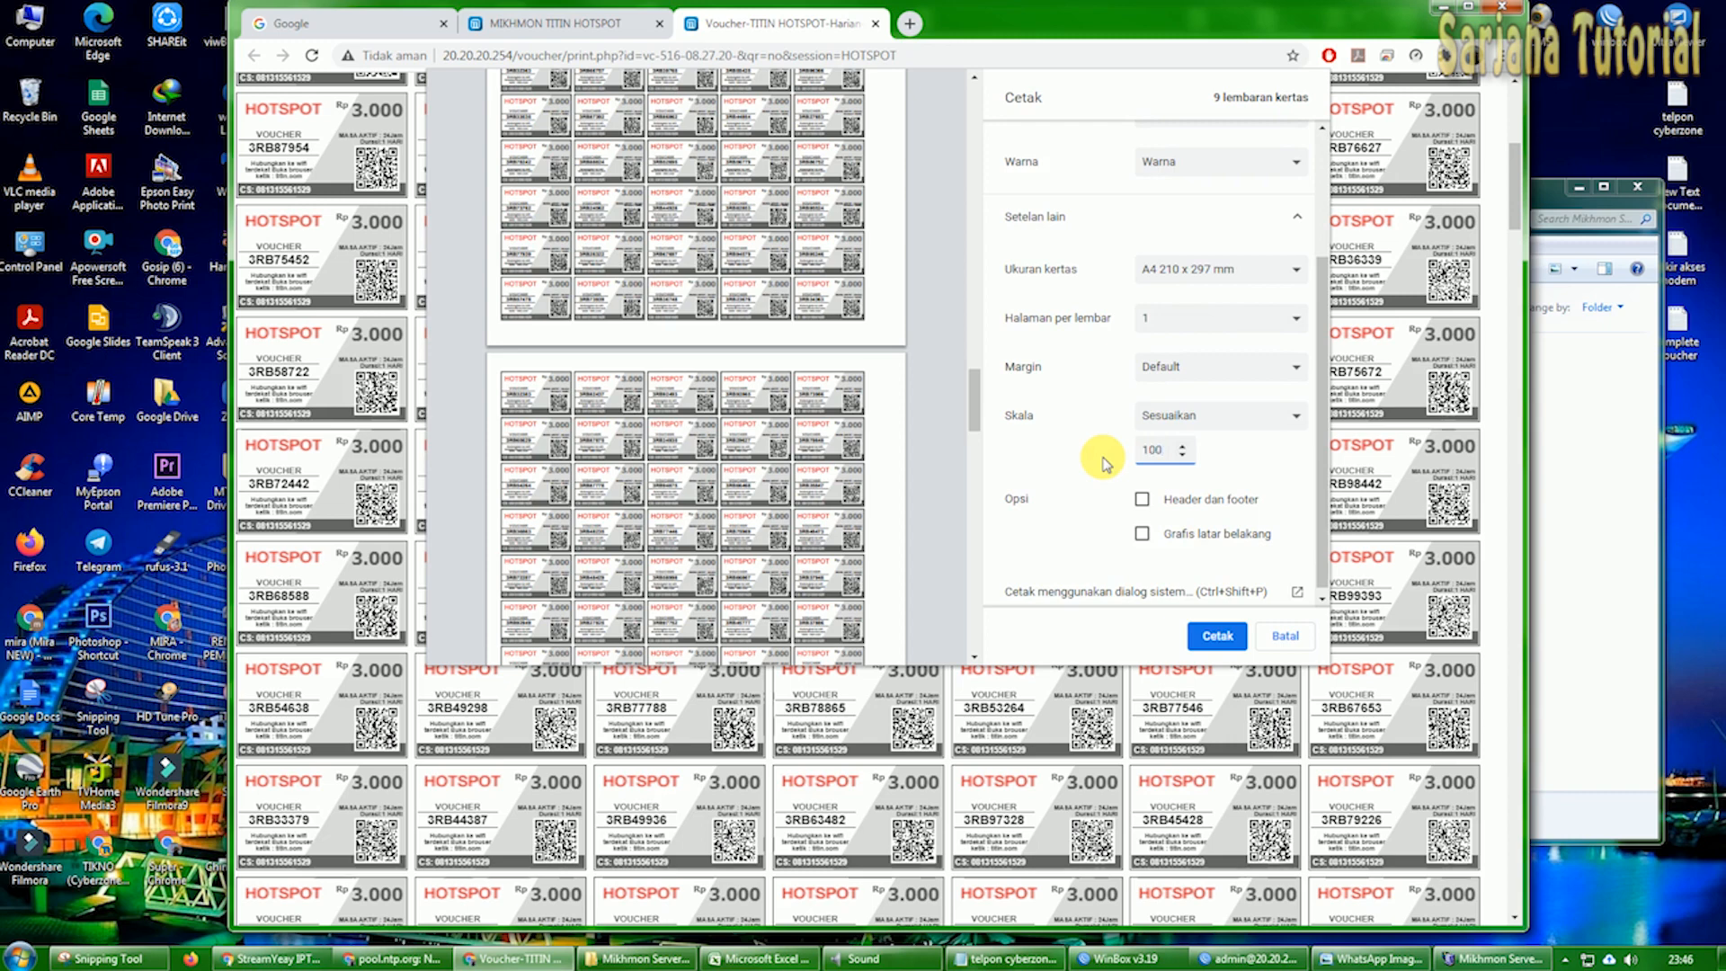
left_click(1050, 493)
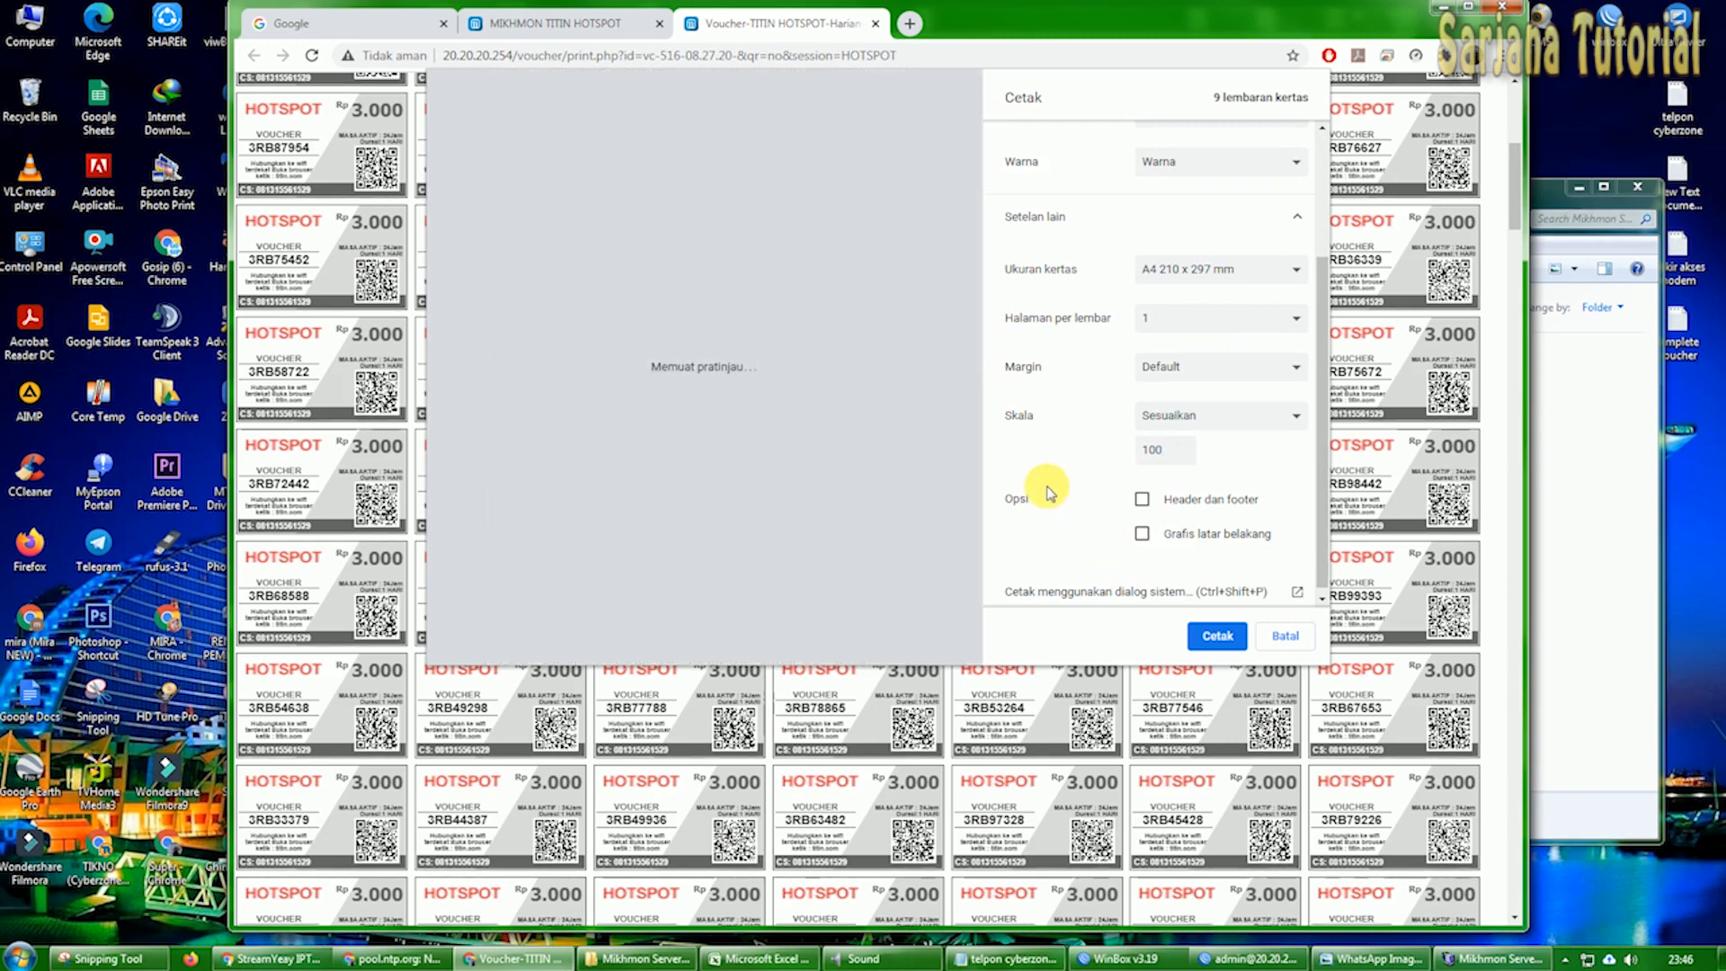
Scroll the print preview to check the 21 A4 voucher sheets.
scroll(1042, 496, "up", 3)
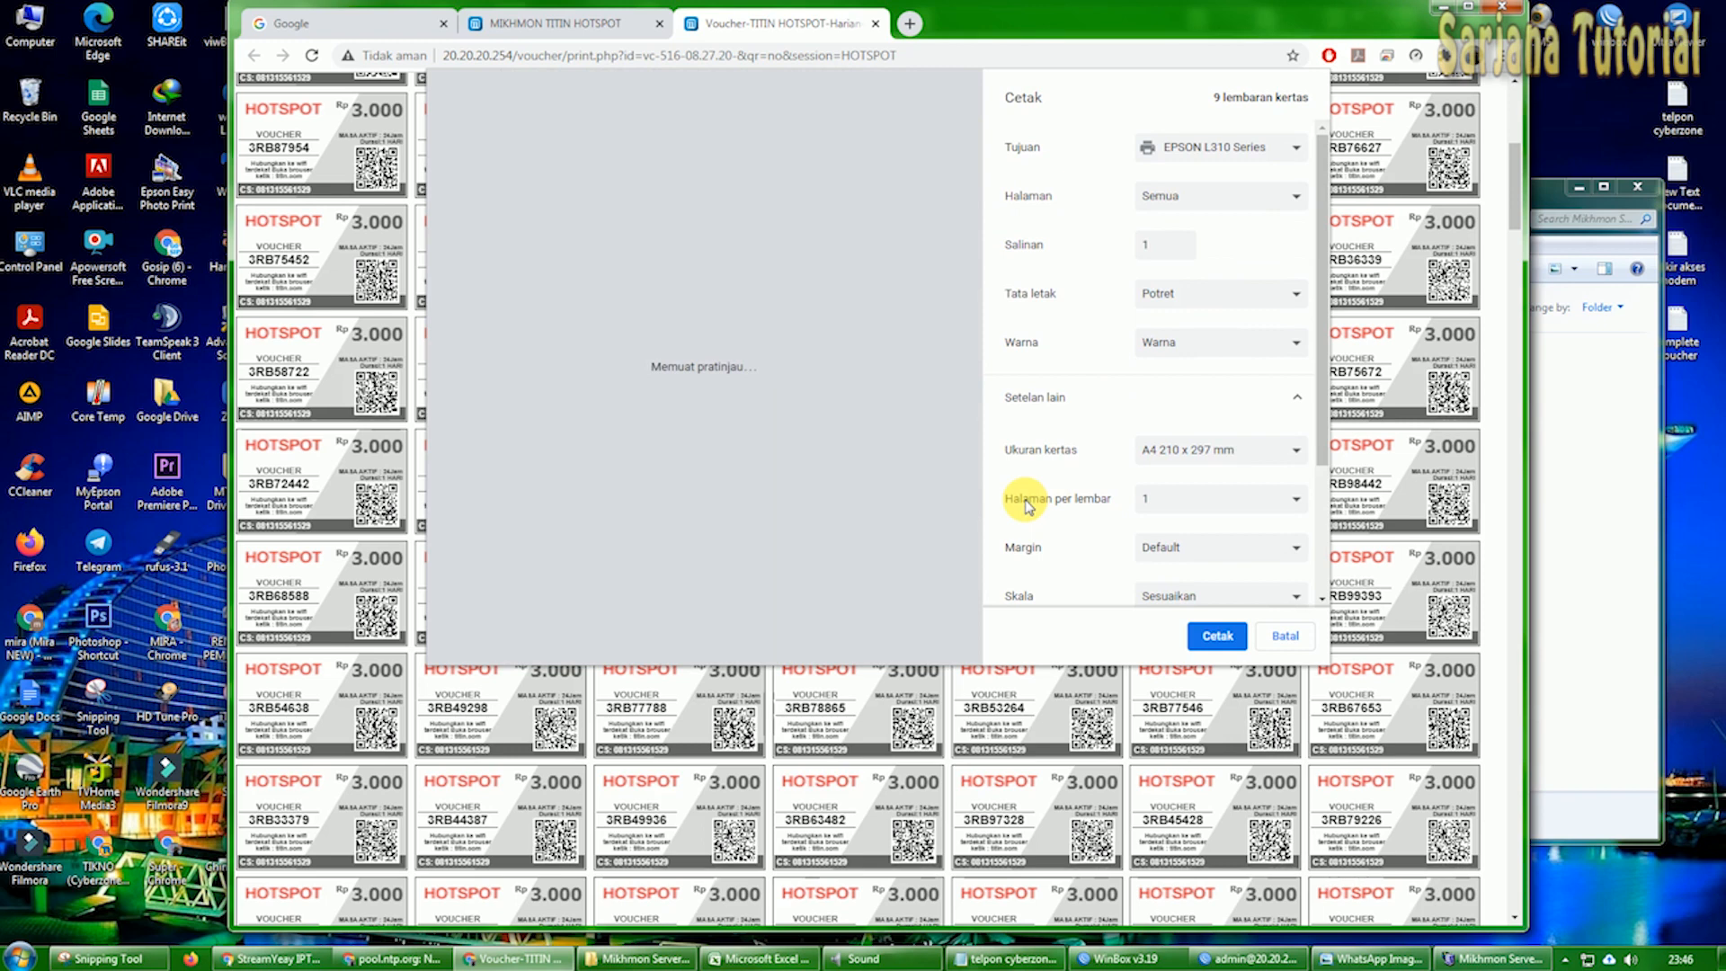
scroll(1027, 503, "down", 3)
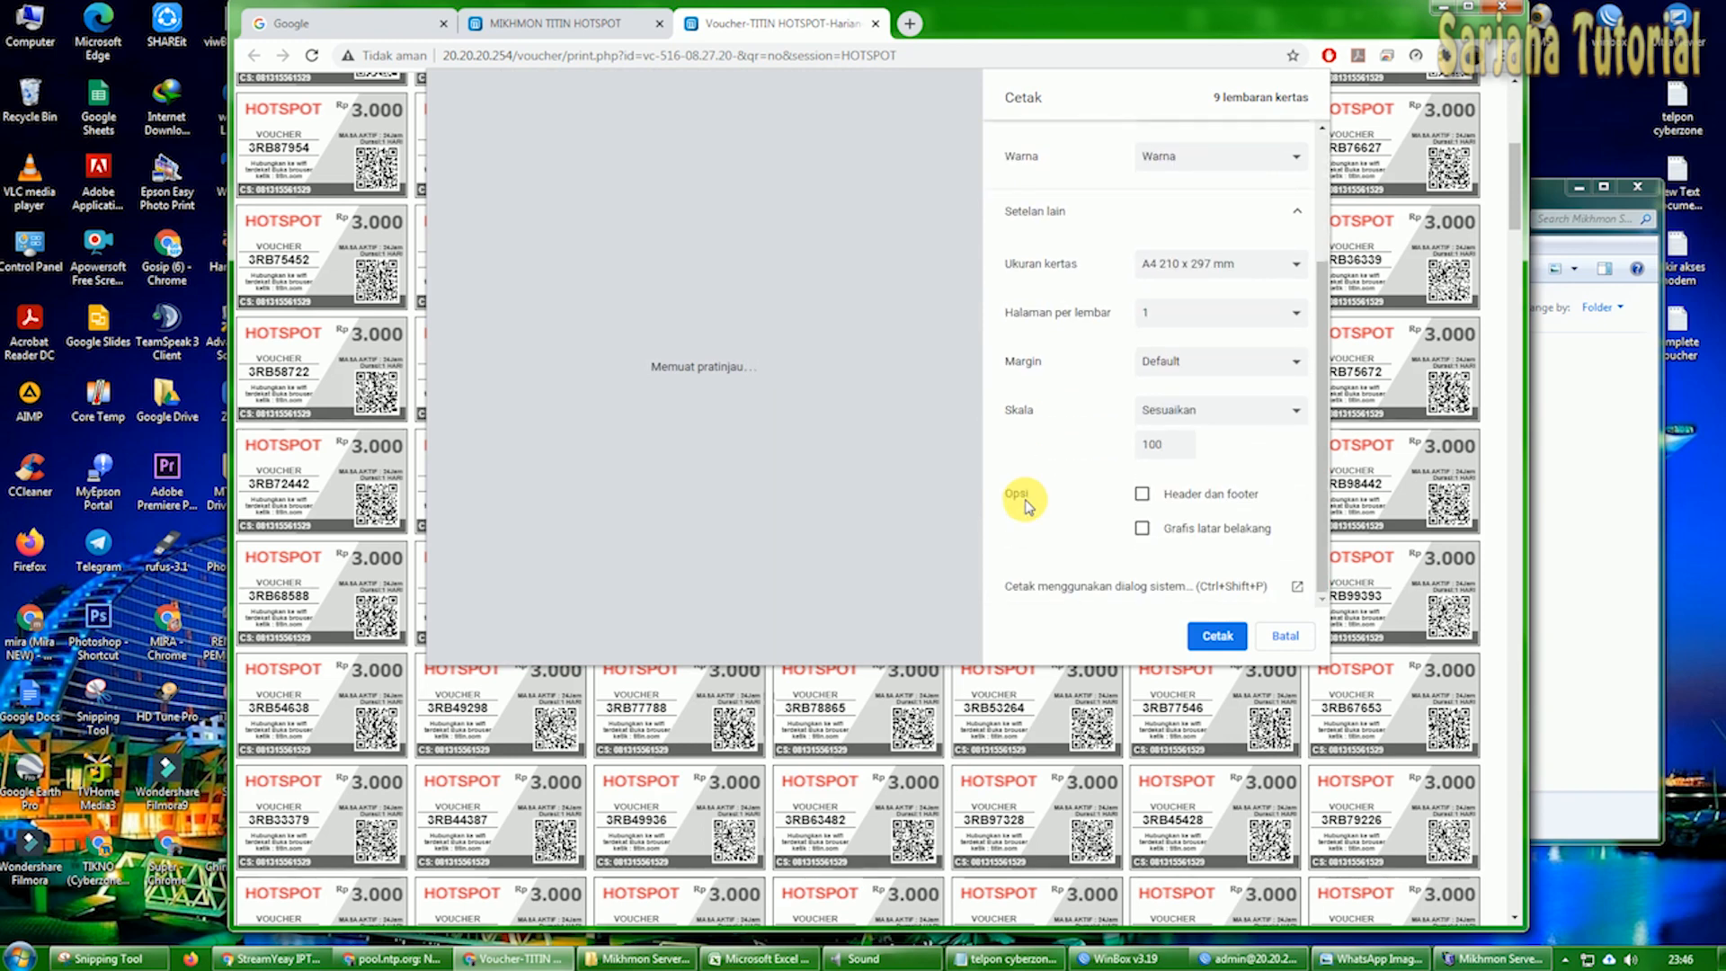
scroll(1027, 502, "up", 3)
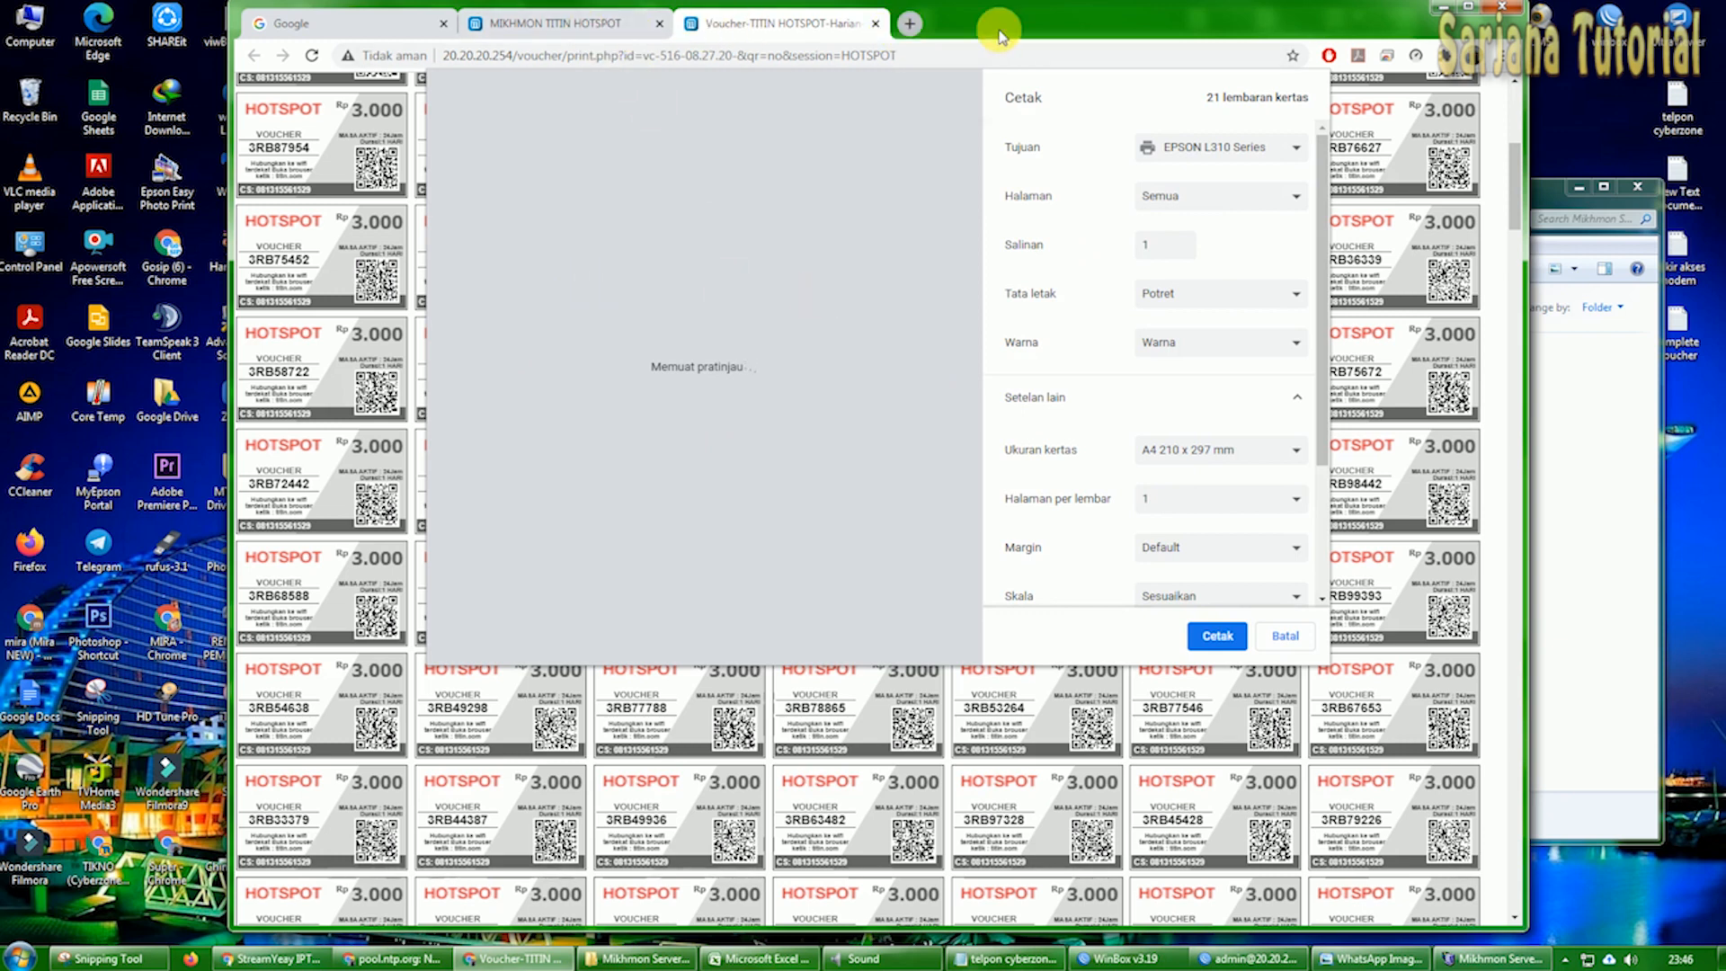
left_click_drag(1109, 10, 1109, 16)
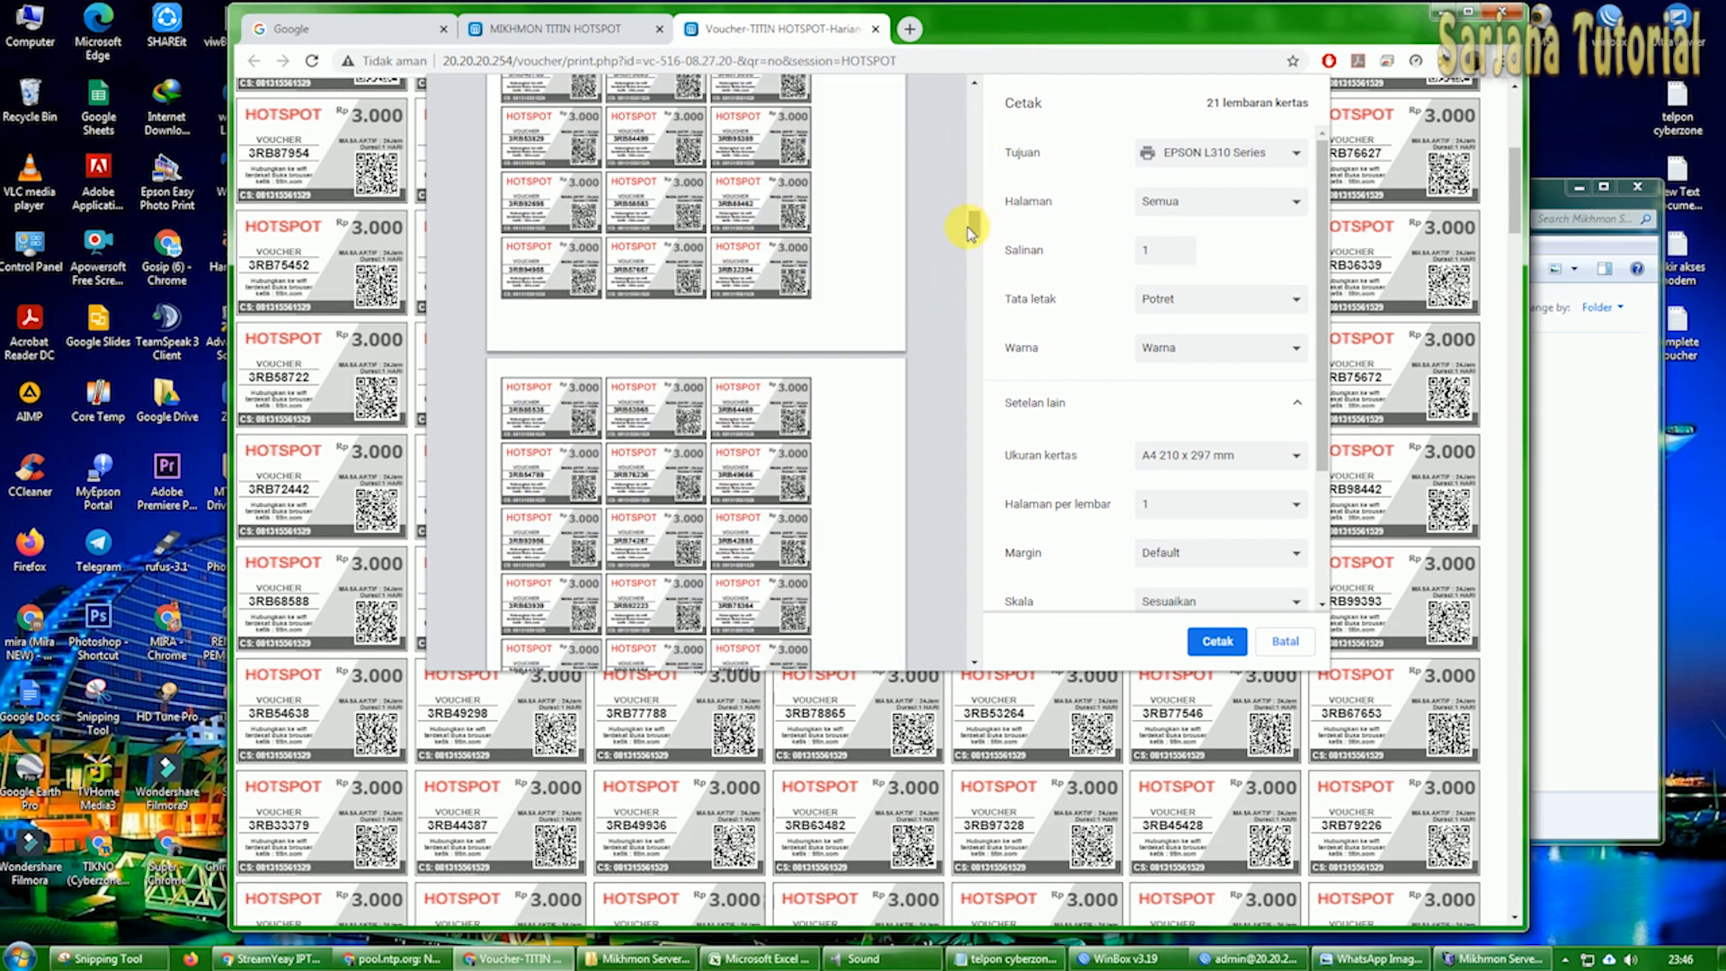
left_click_drag(967, 226, 962, 104)
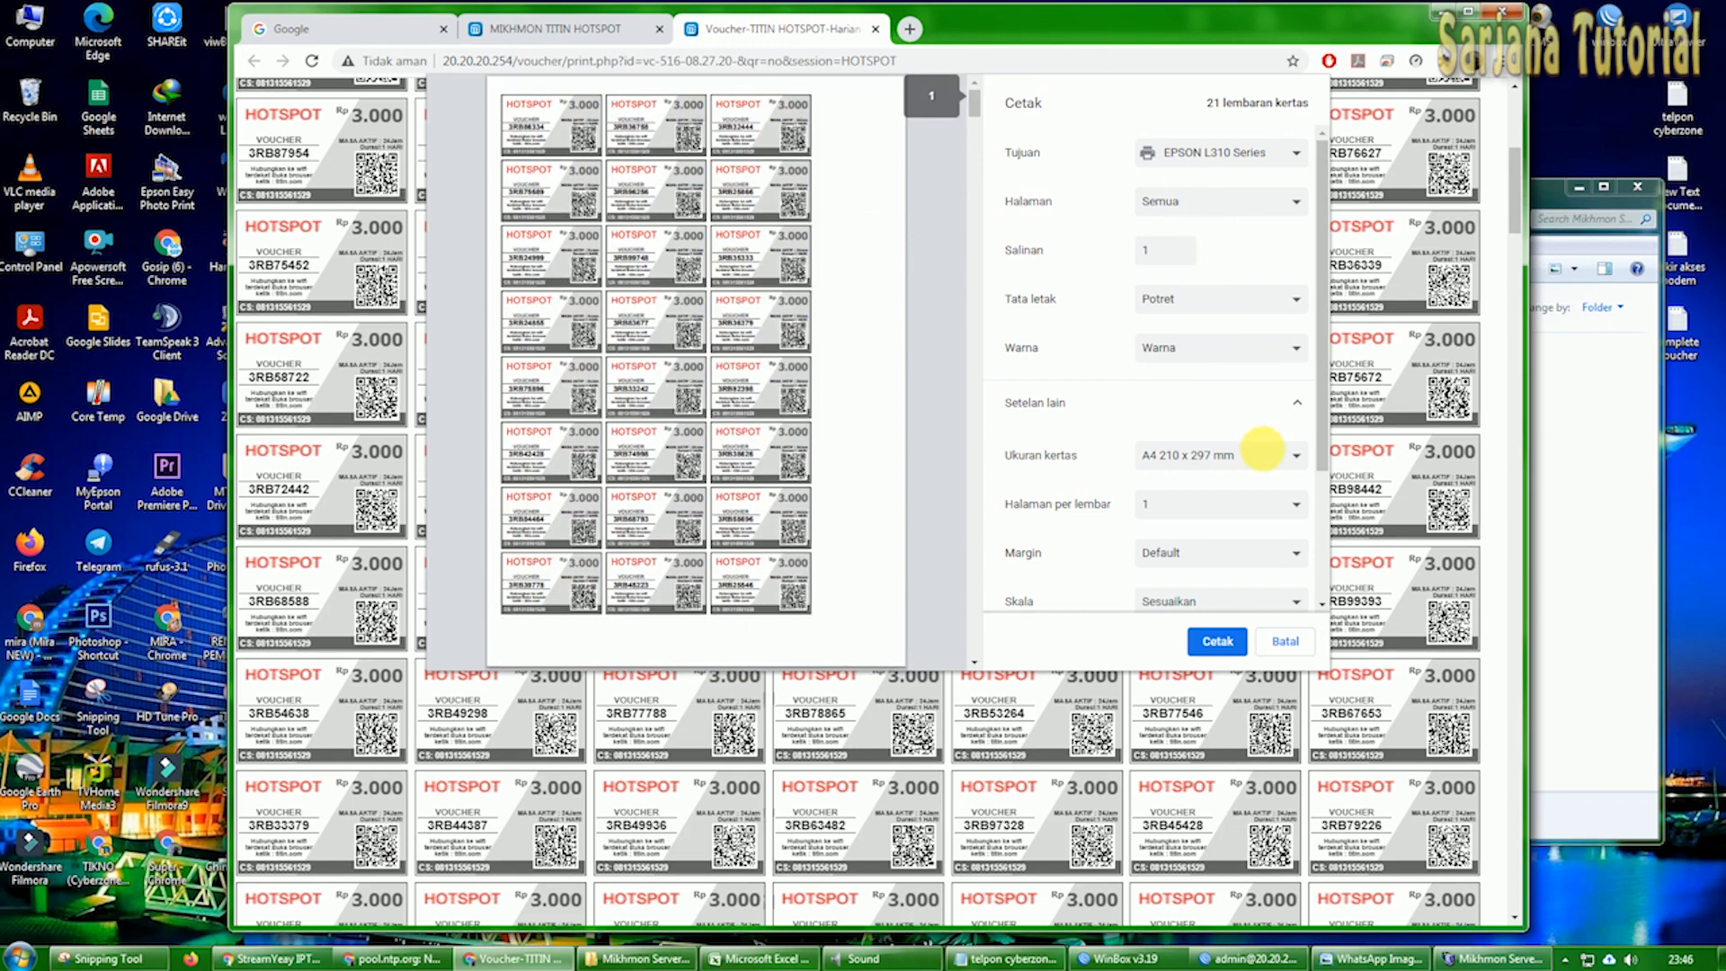
scroll(1256, 506, "down", 4)
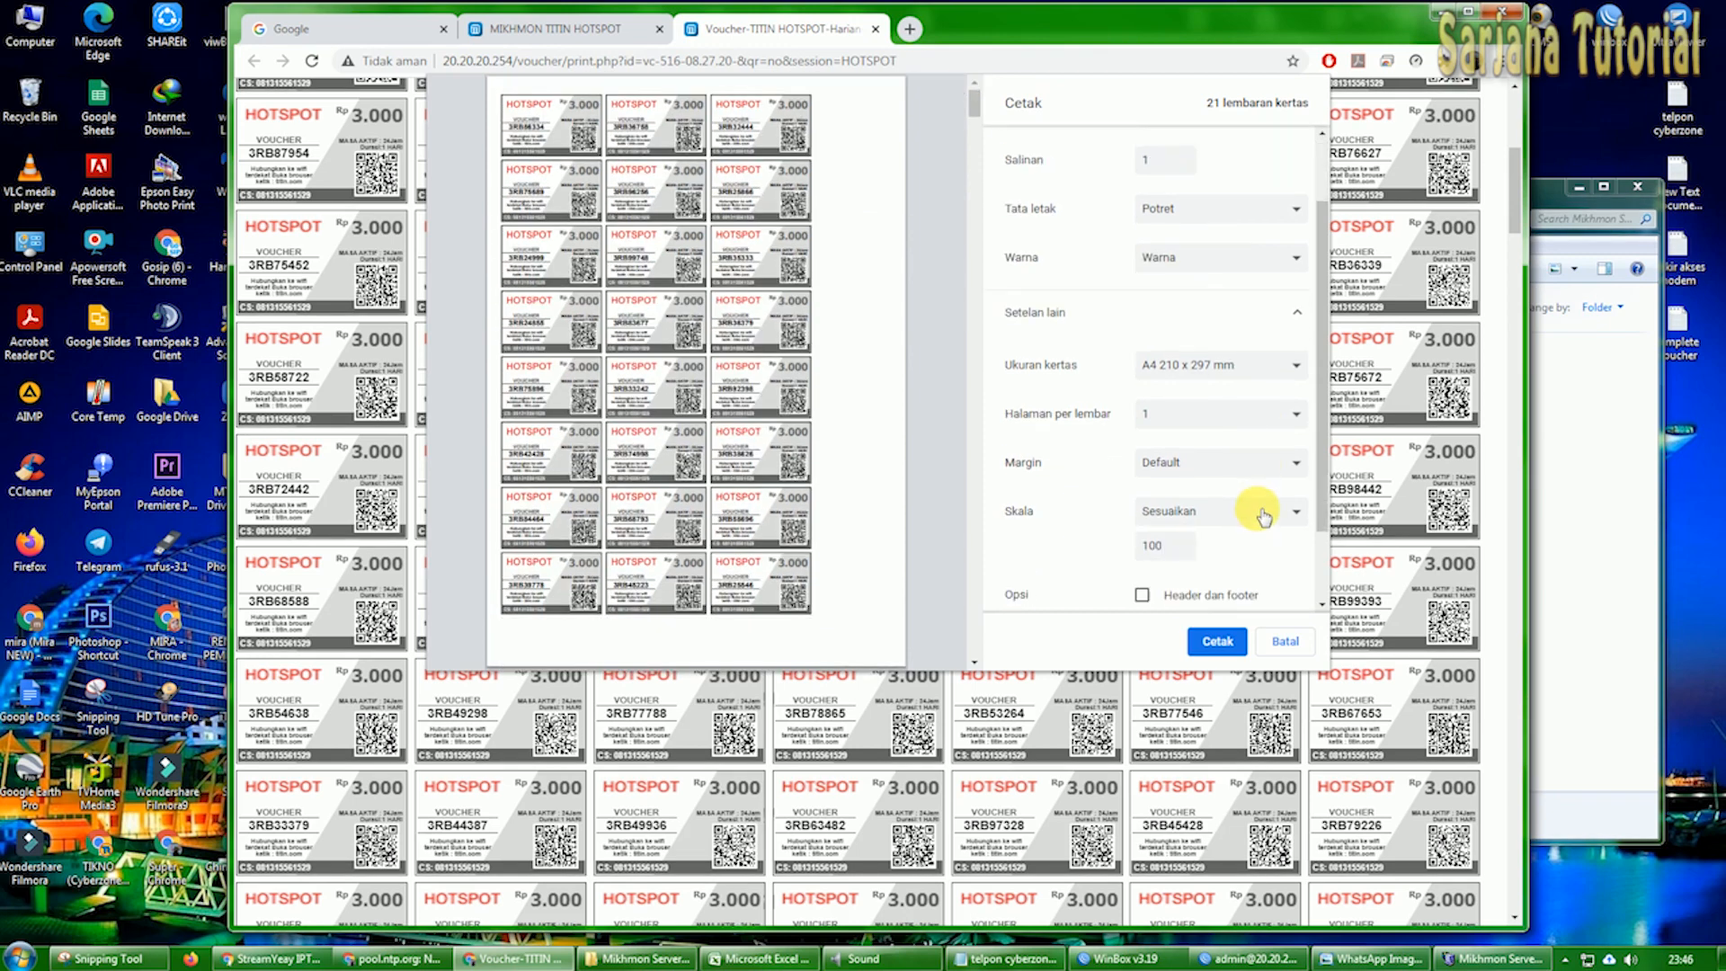
scroll(1248, 504, "up", 2)
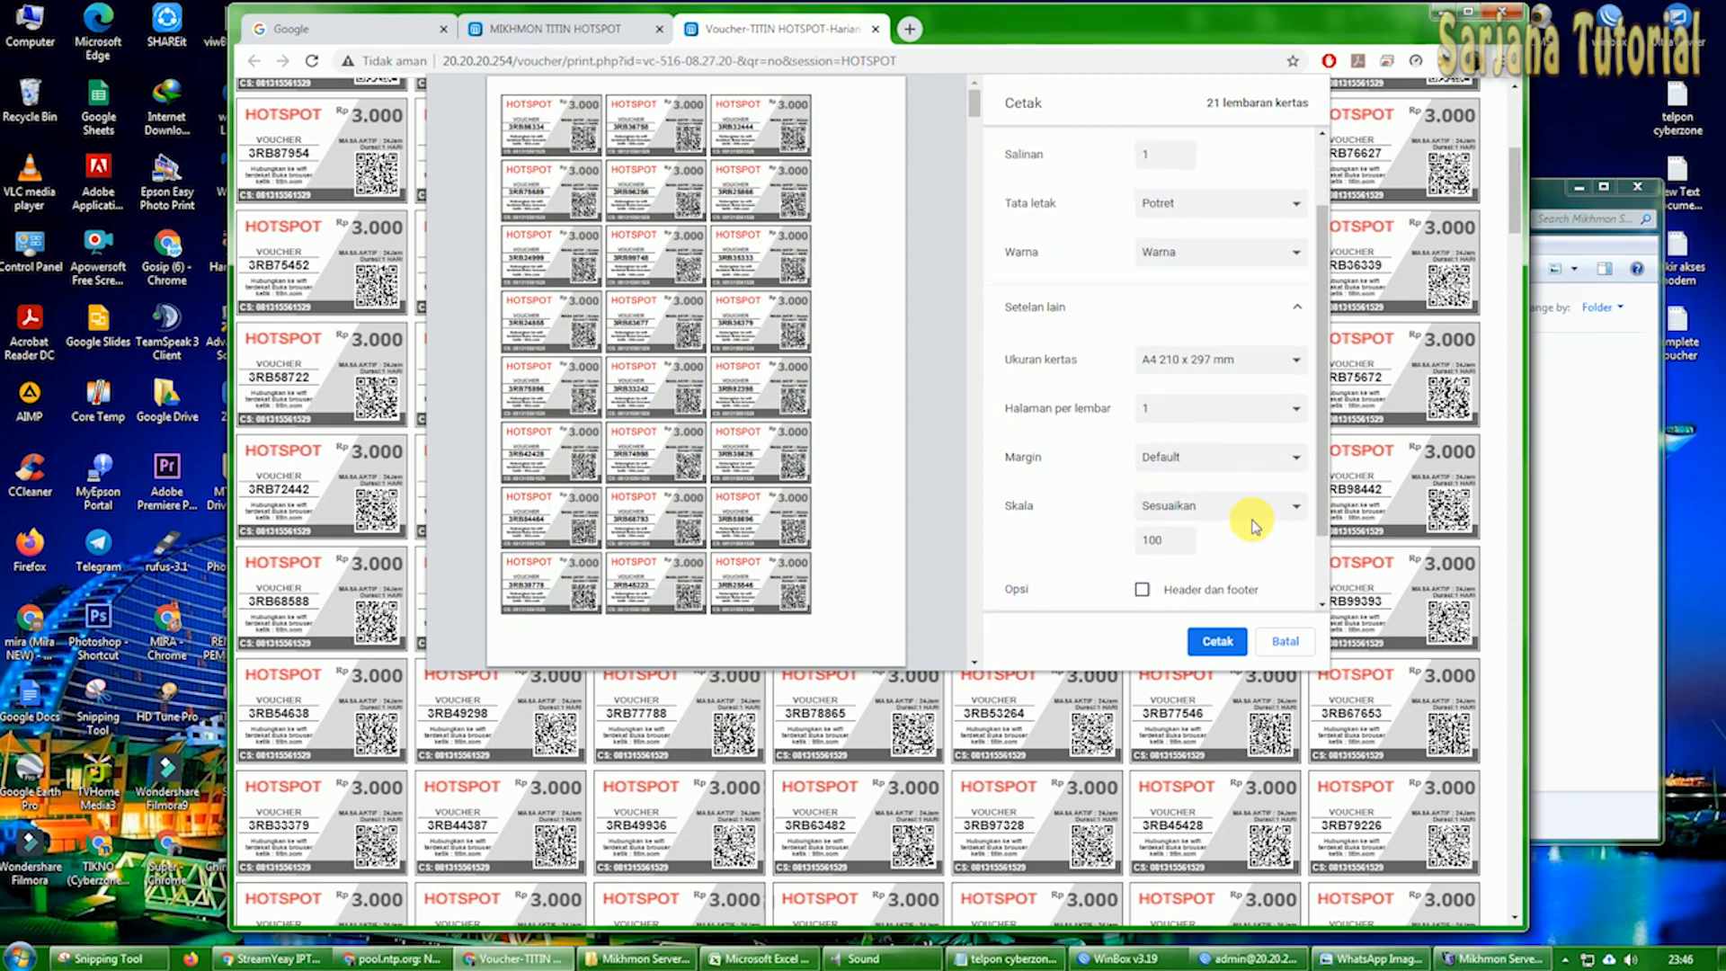
Set print margins to Tidak ada and check the preview, now 14 A4 sheets.
left_click(1247, 465)
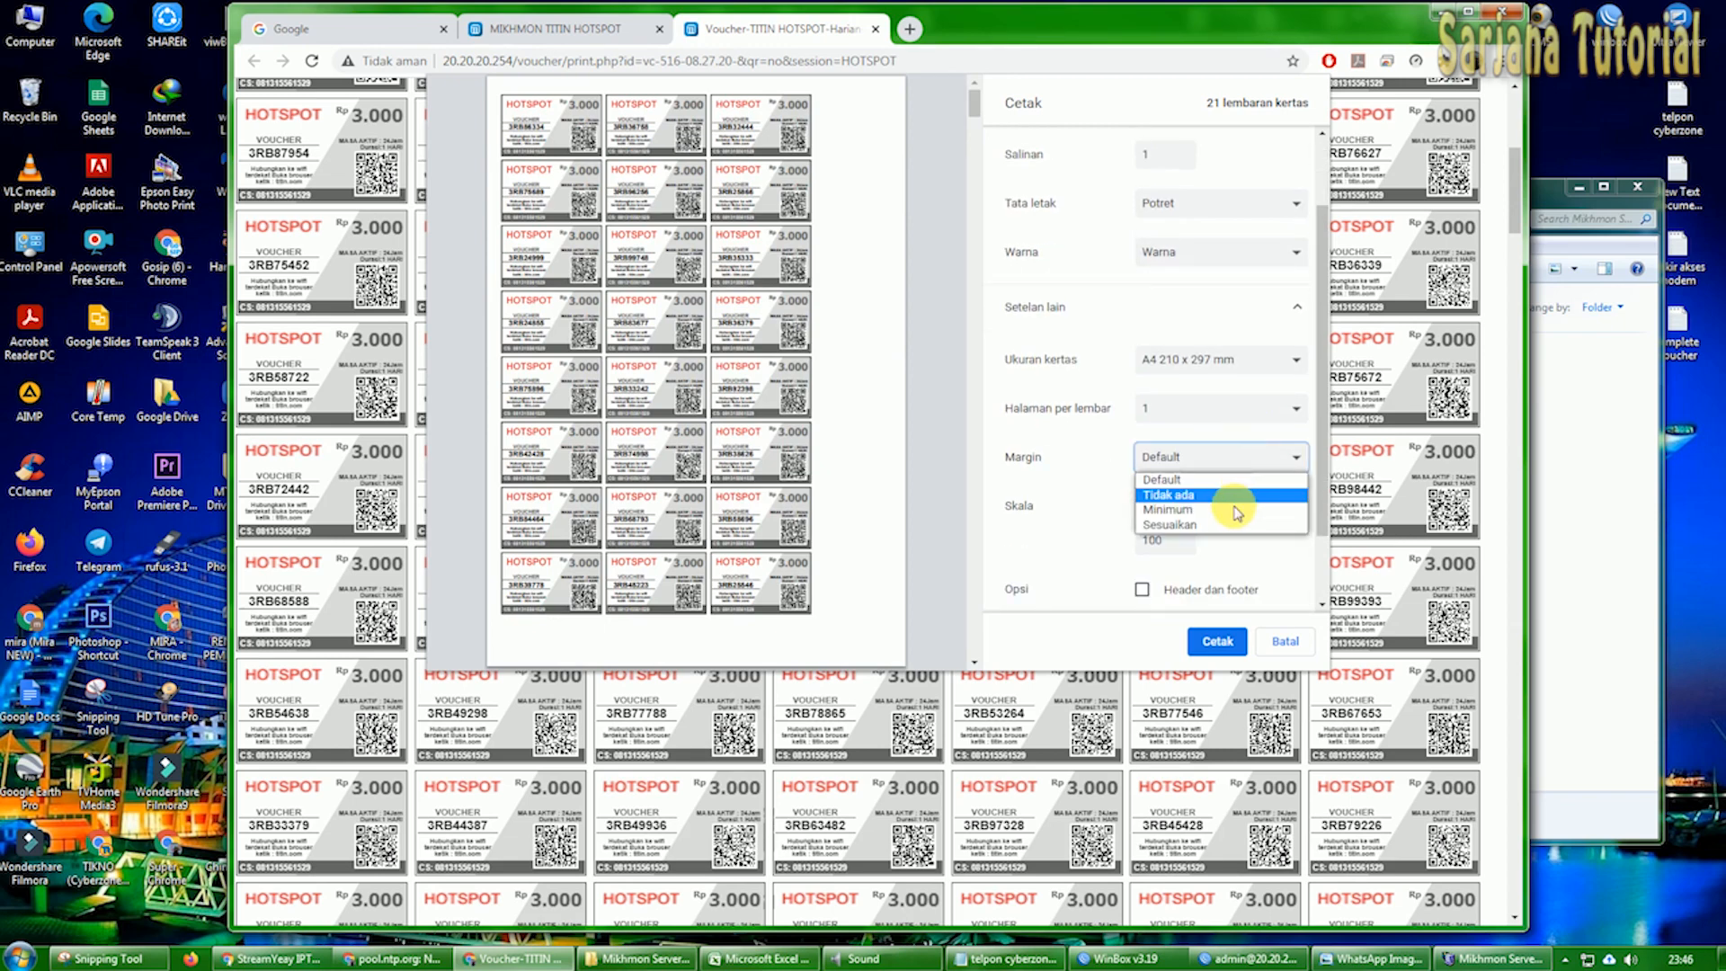
left_click(1223, 495)
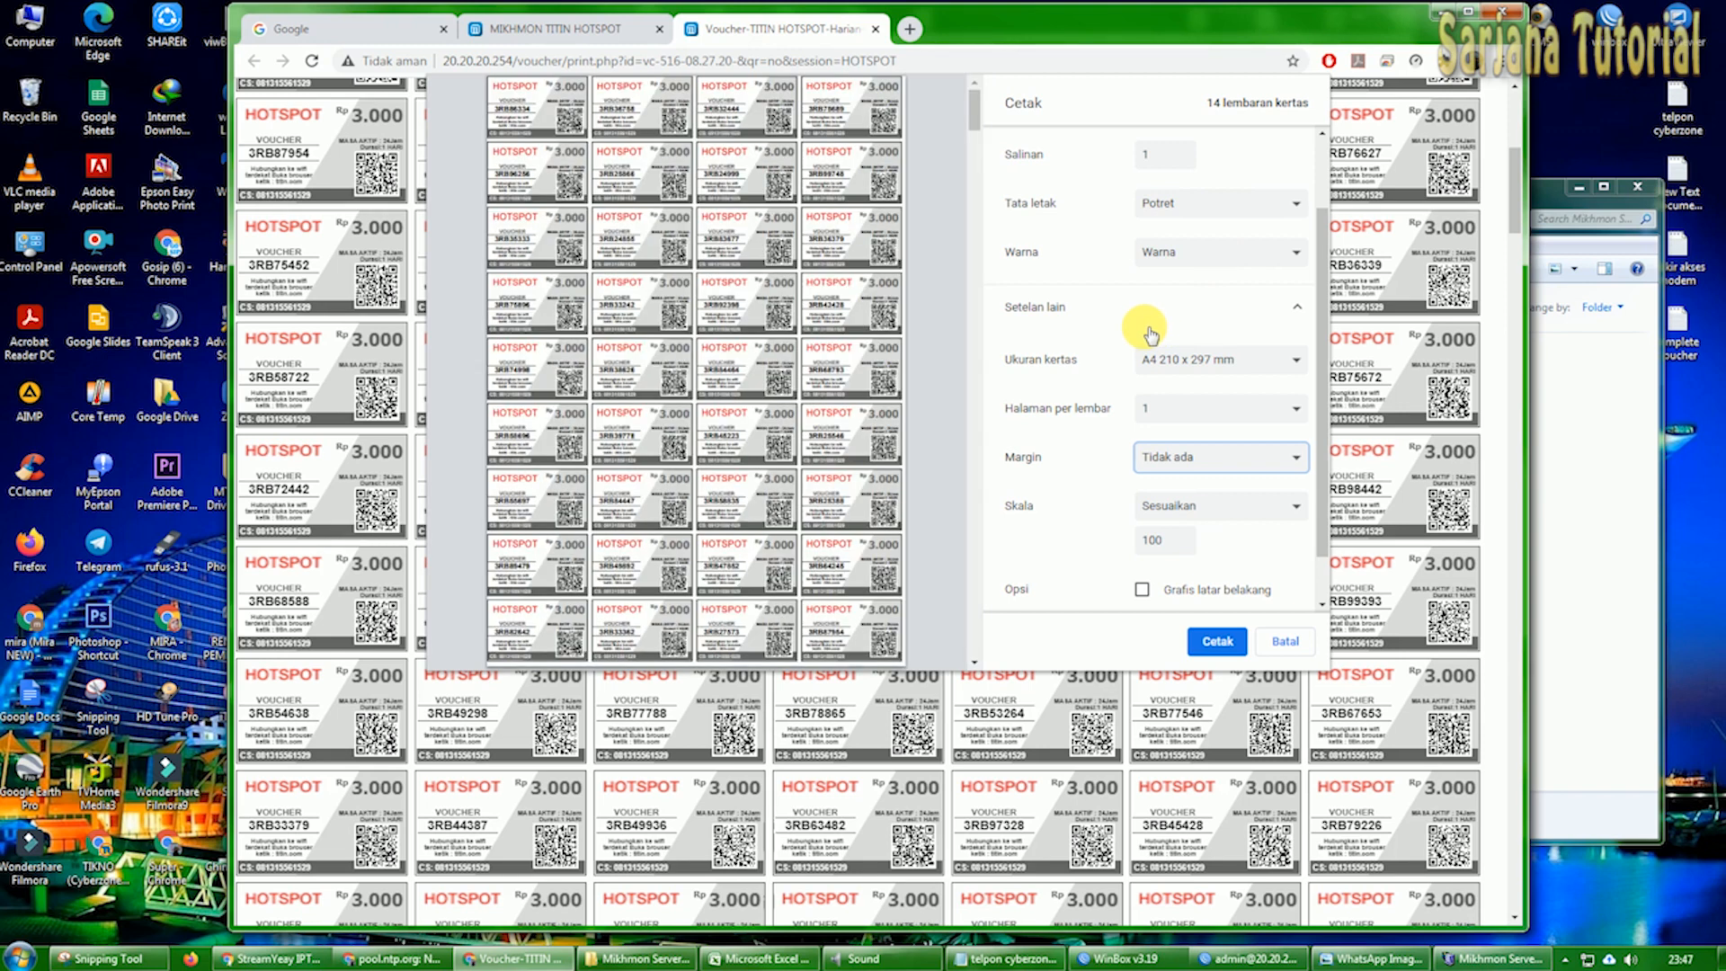
left_click(1206, 101)
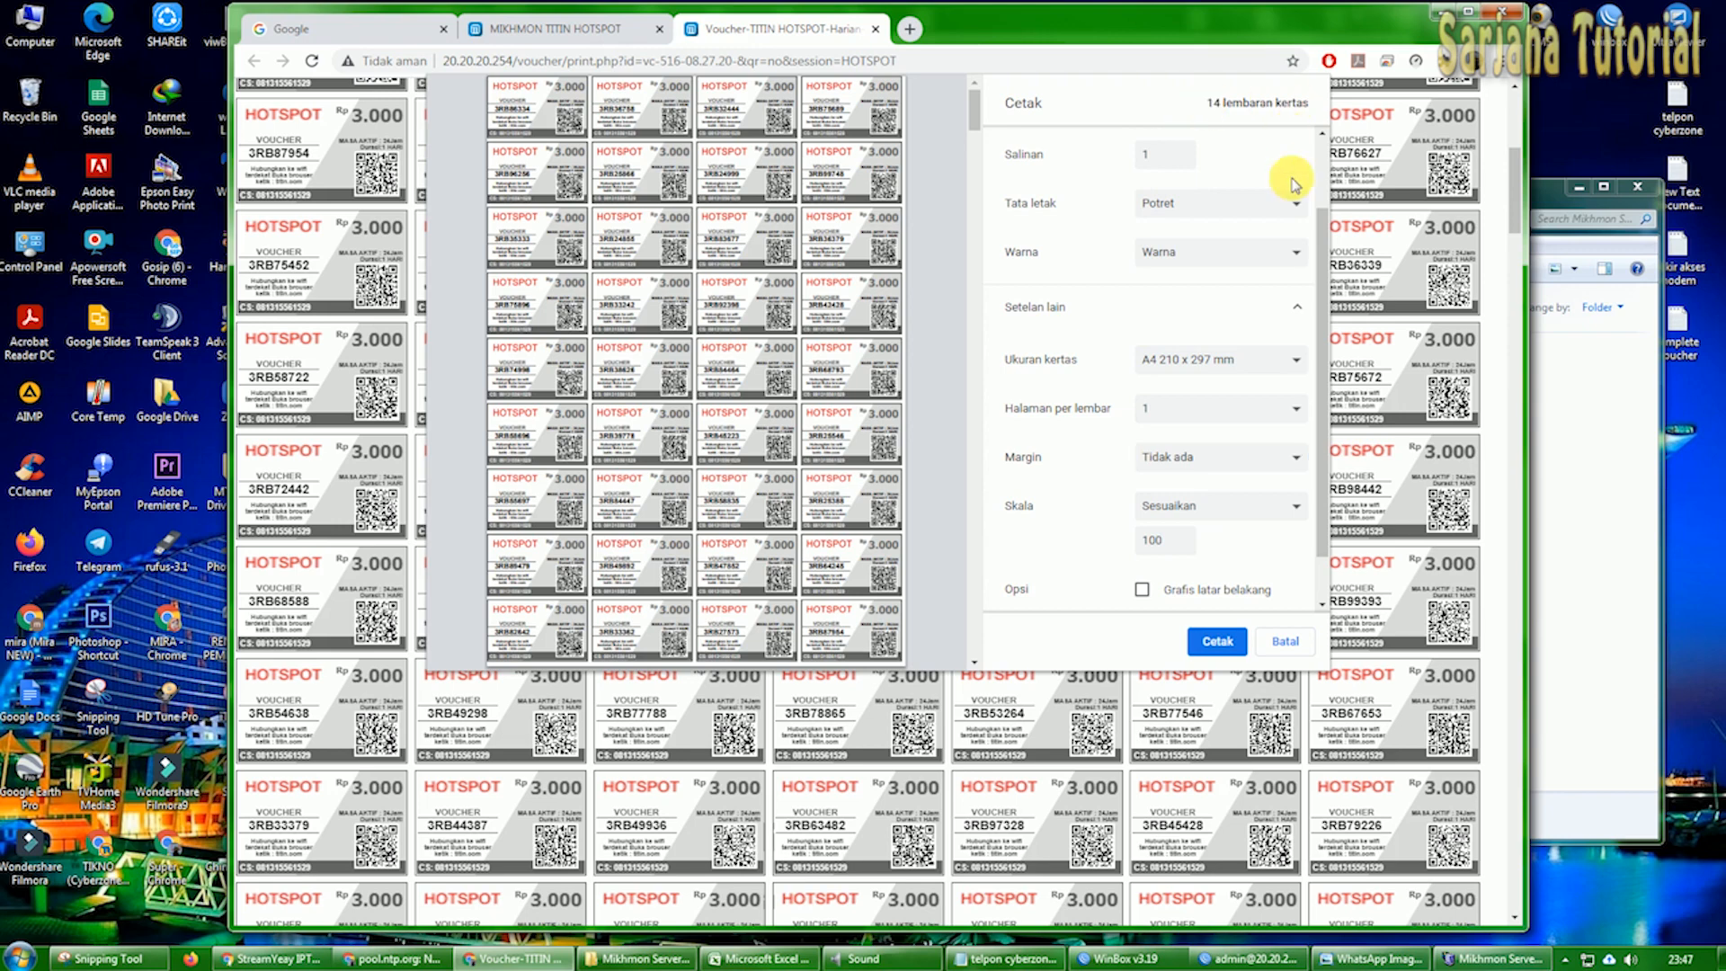
left_click_drag(975, 112, 937, 537)
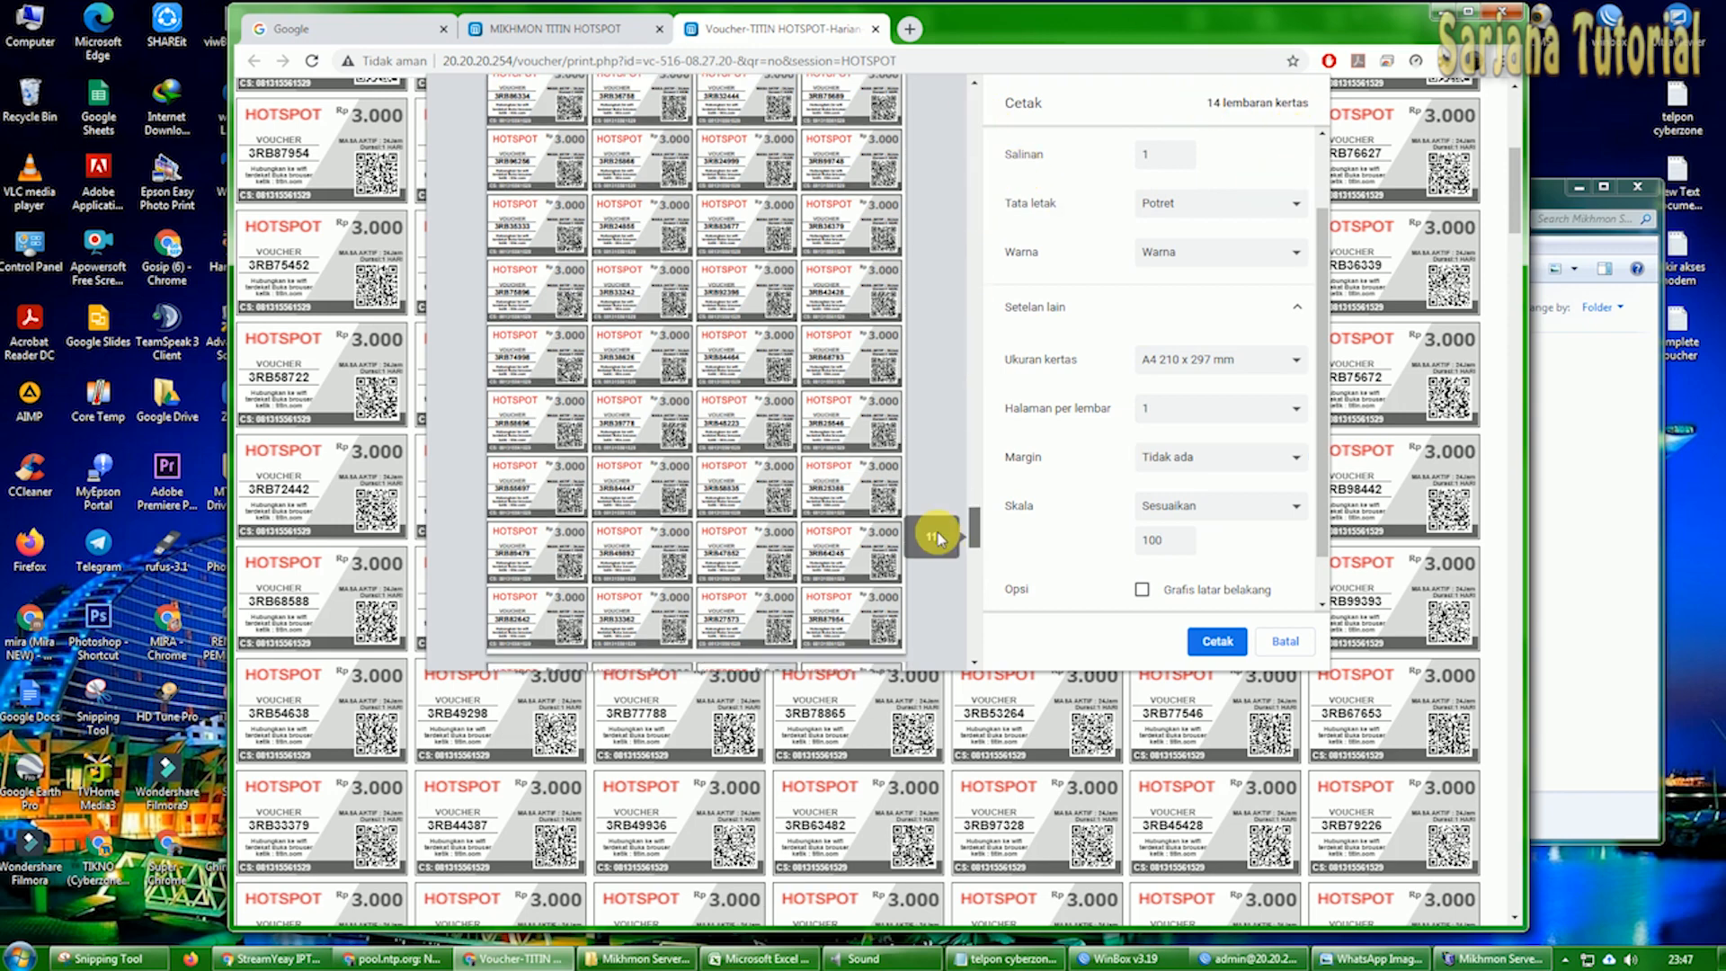
scroll(937, 537, "down", 15)
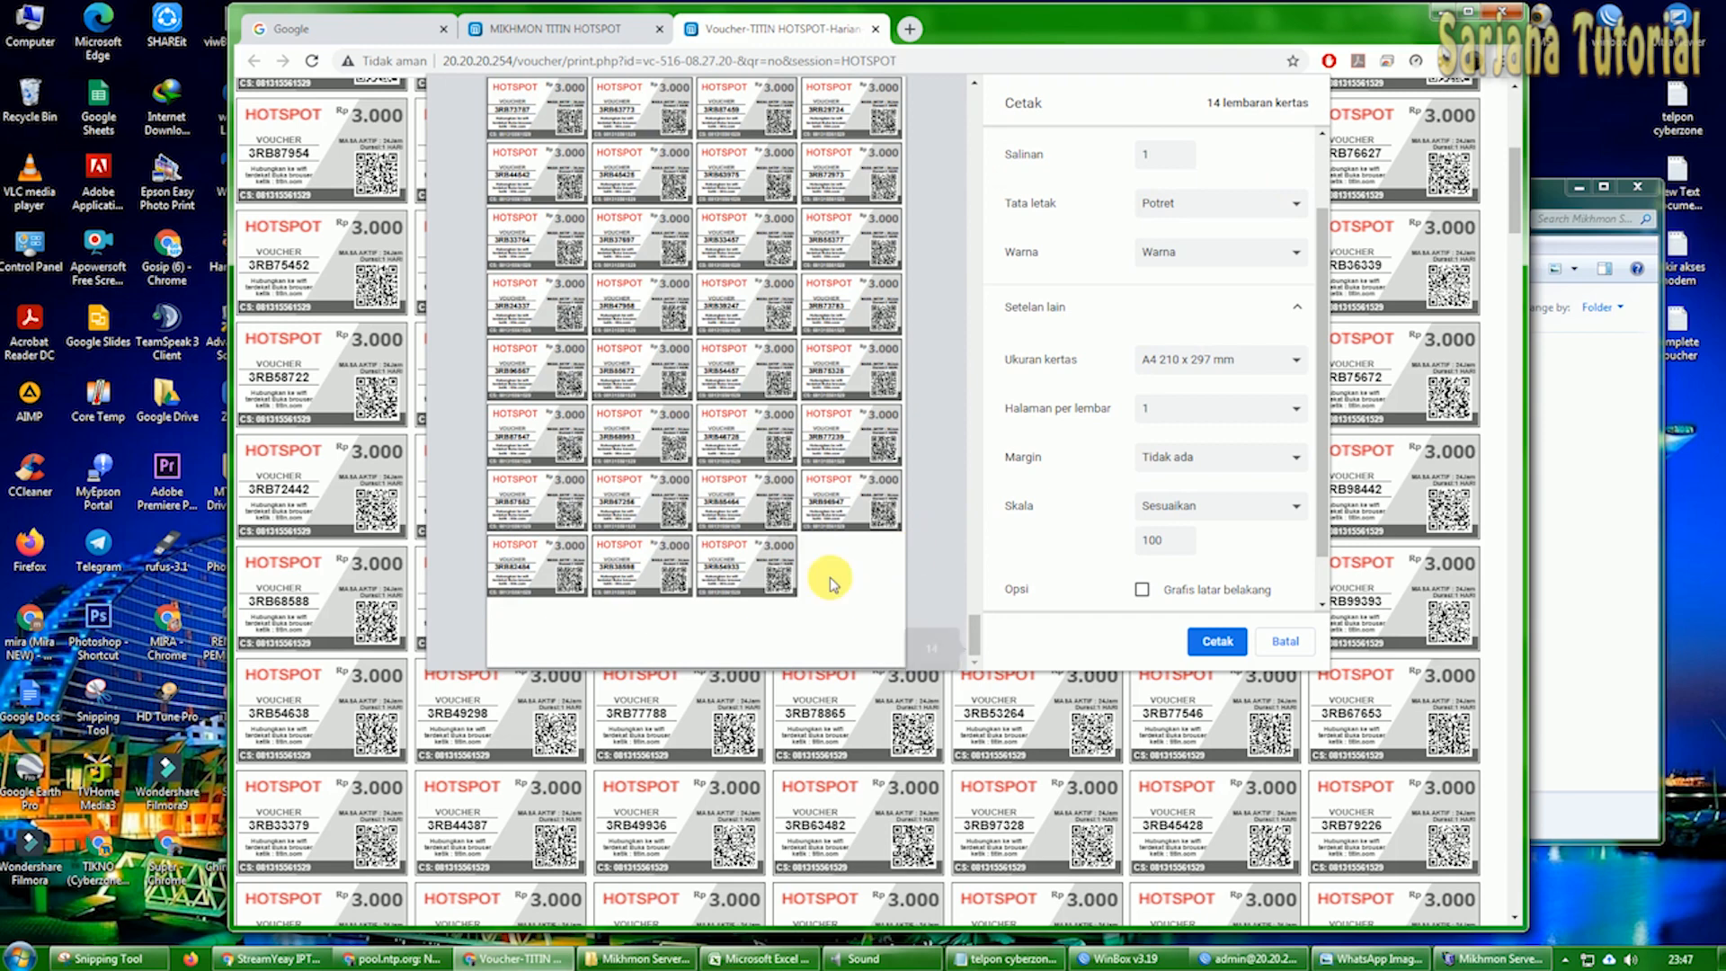
scroll(833, 580, "up", 10)
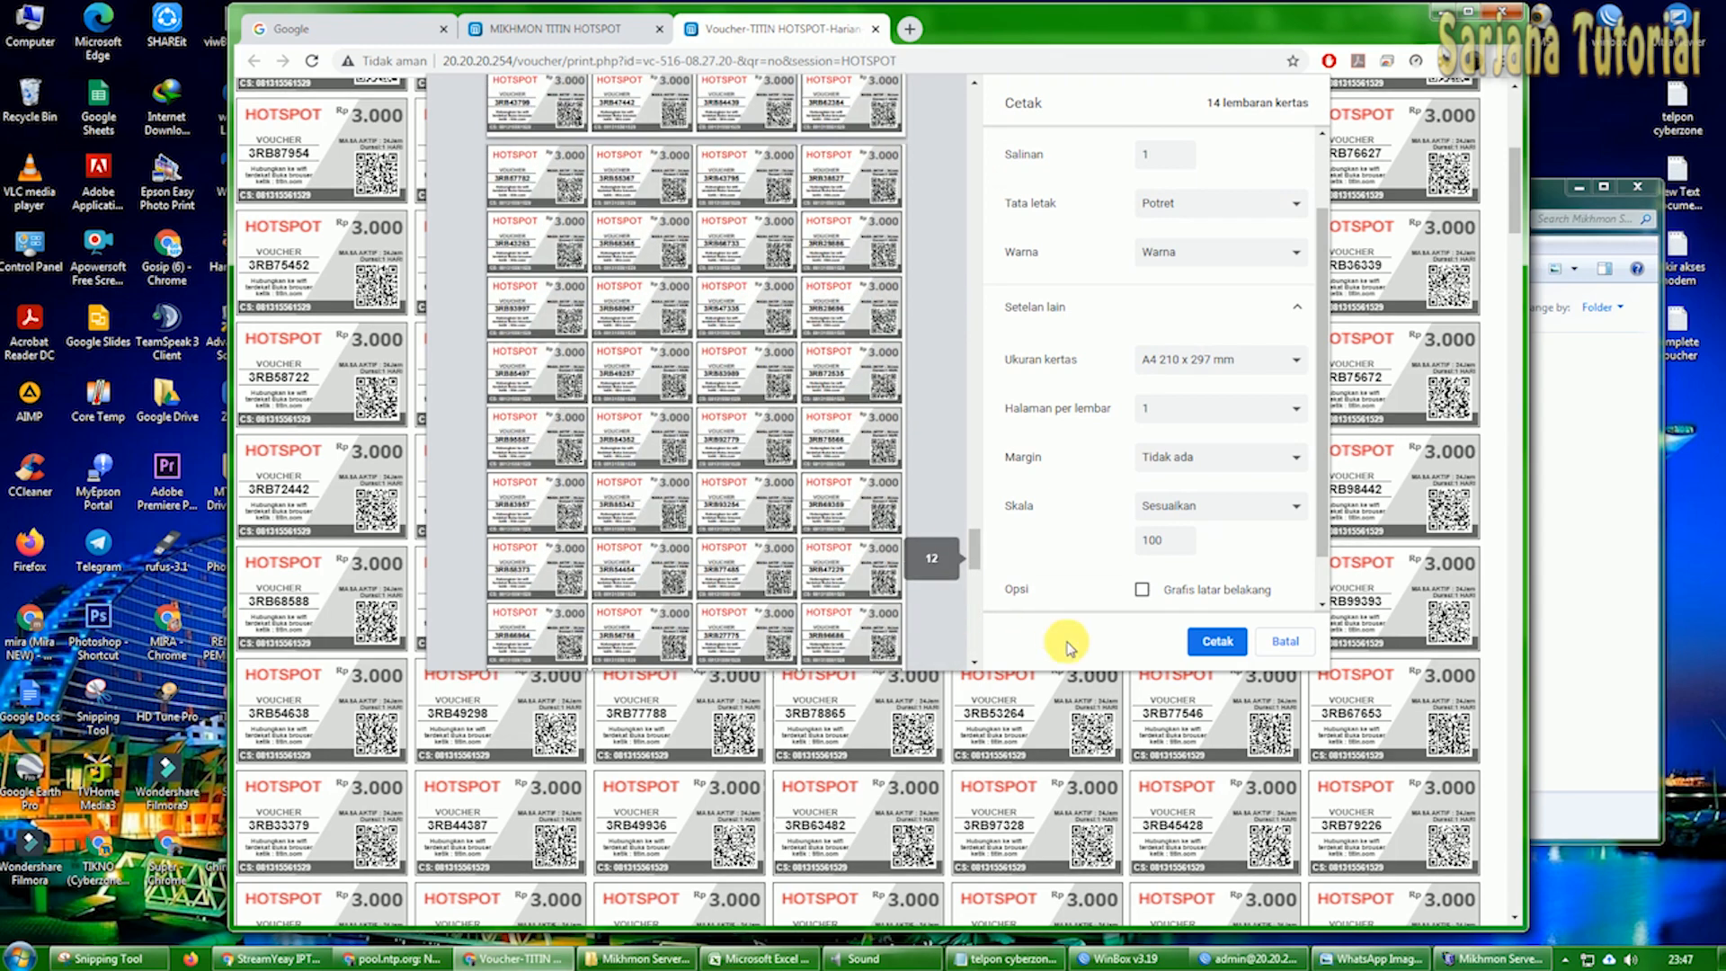
scroll(1317, 575, "down", 1)
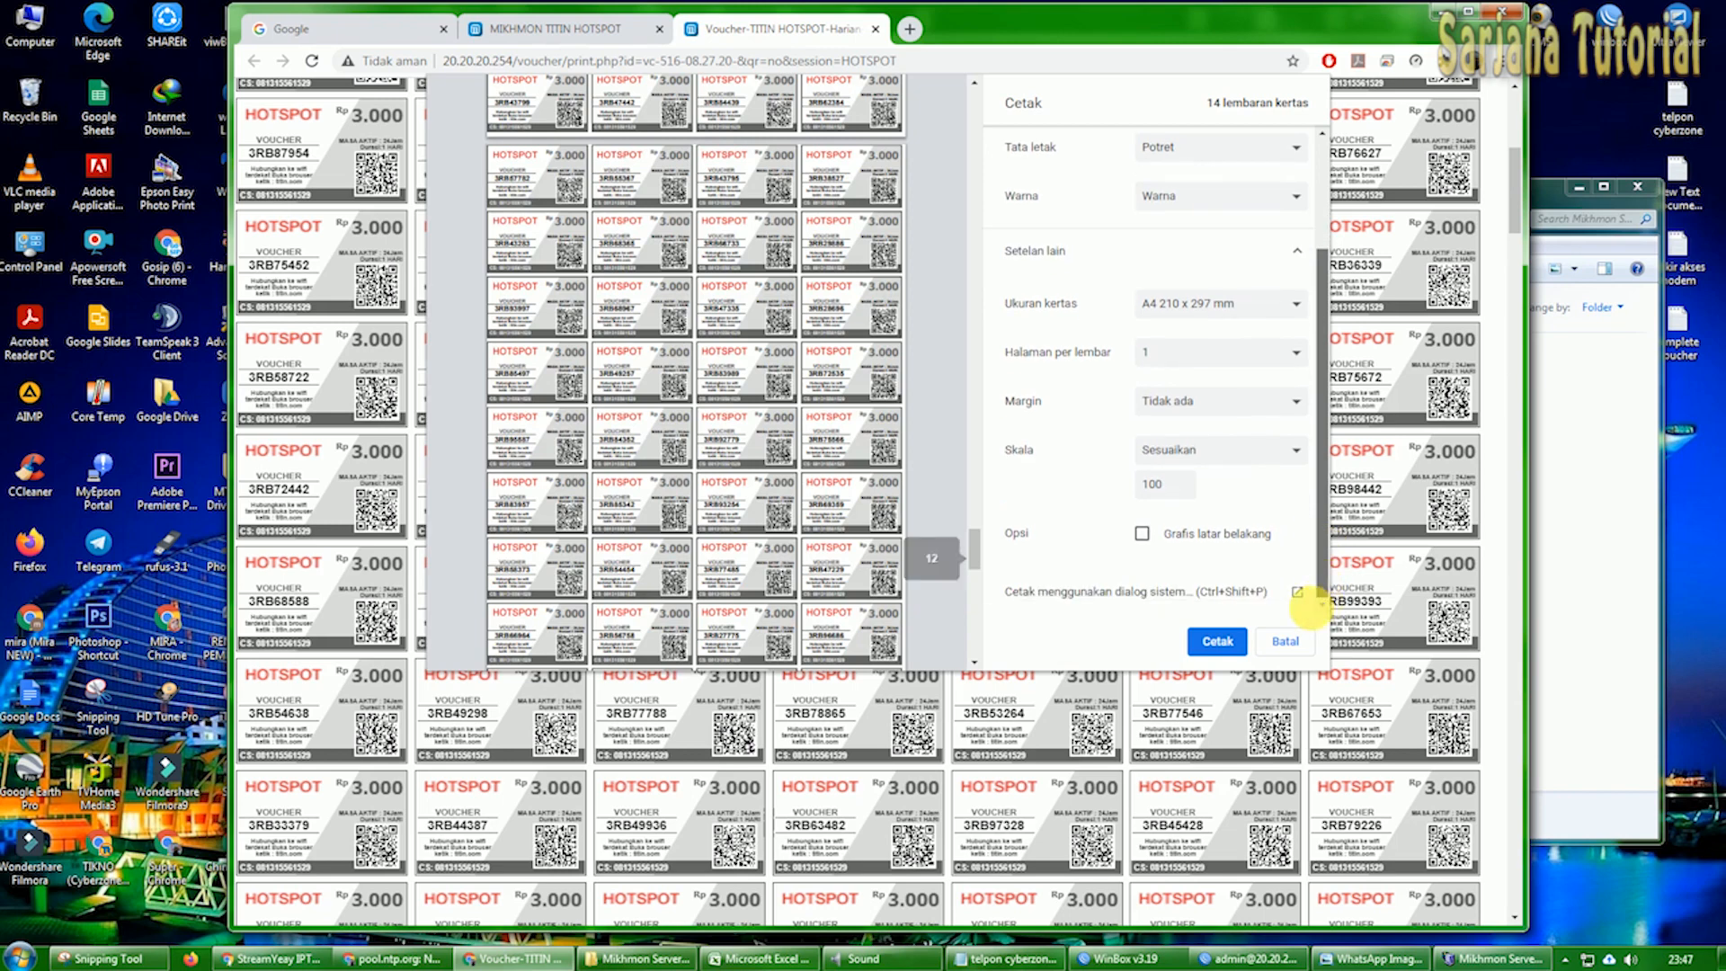
Print the vouchers on the EPSON L310, close the voucher tab, and open Generate Hotspot User.
left_click(1213, 638)
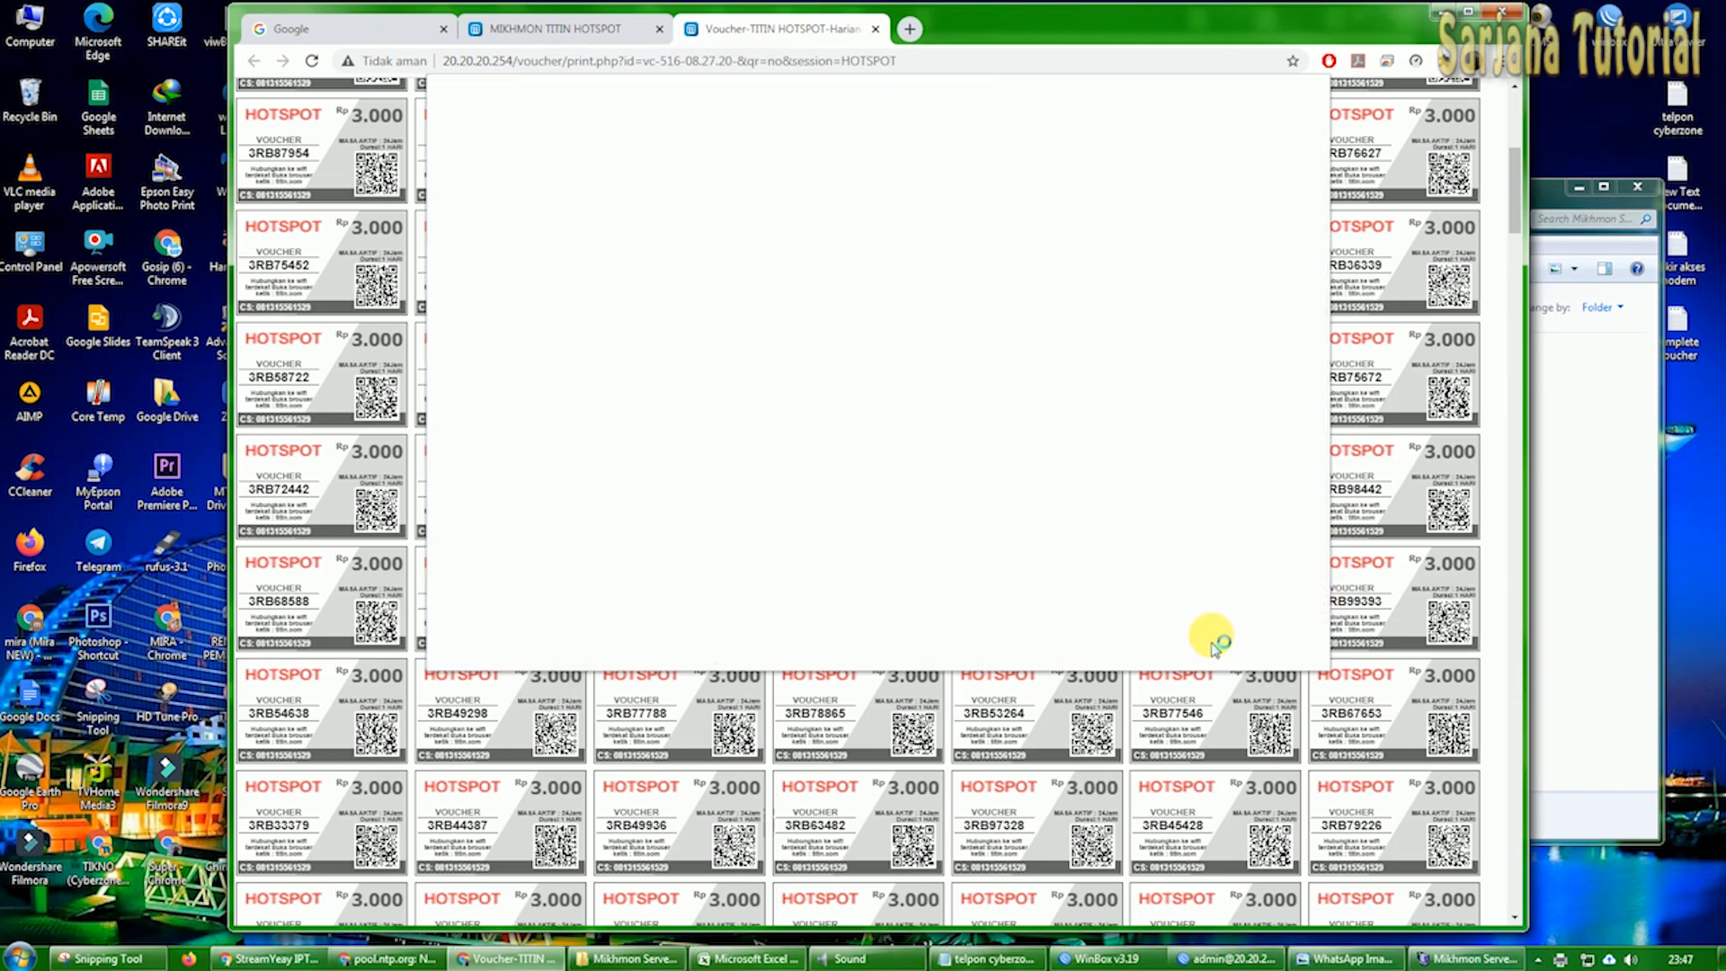
left_click(876, 31)
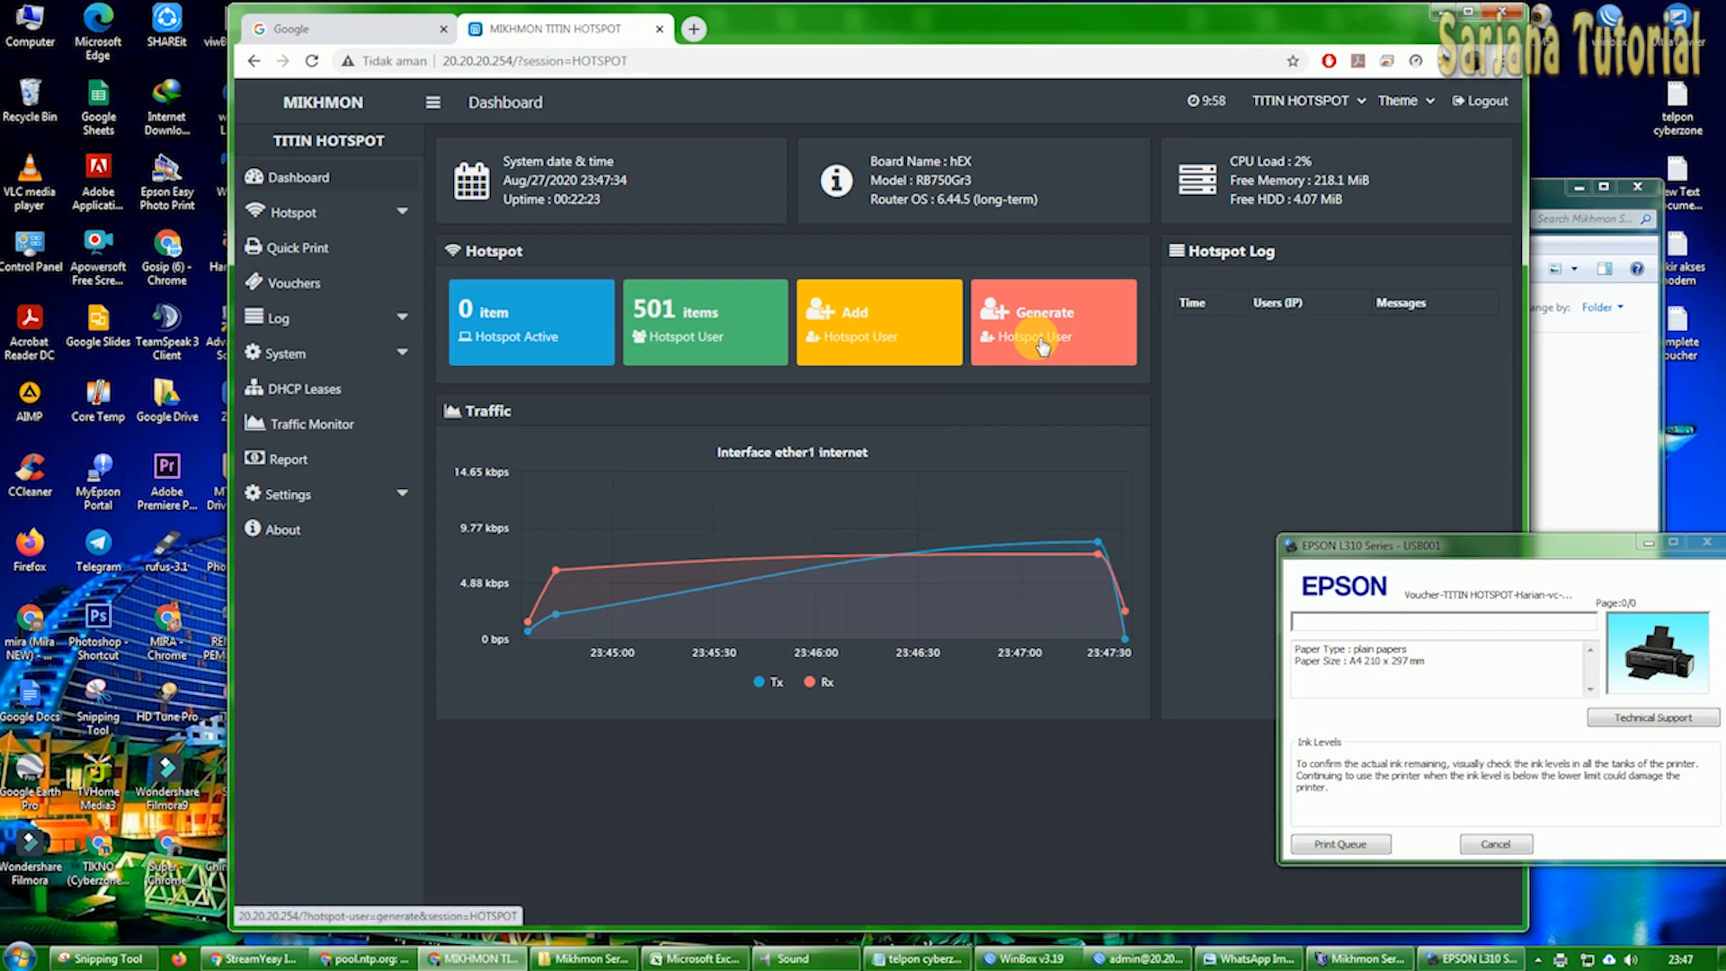
left_click(1040, 345)
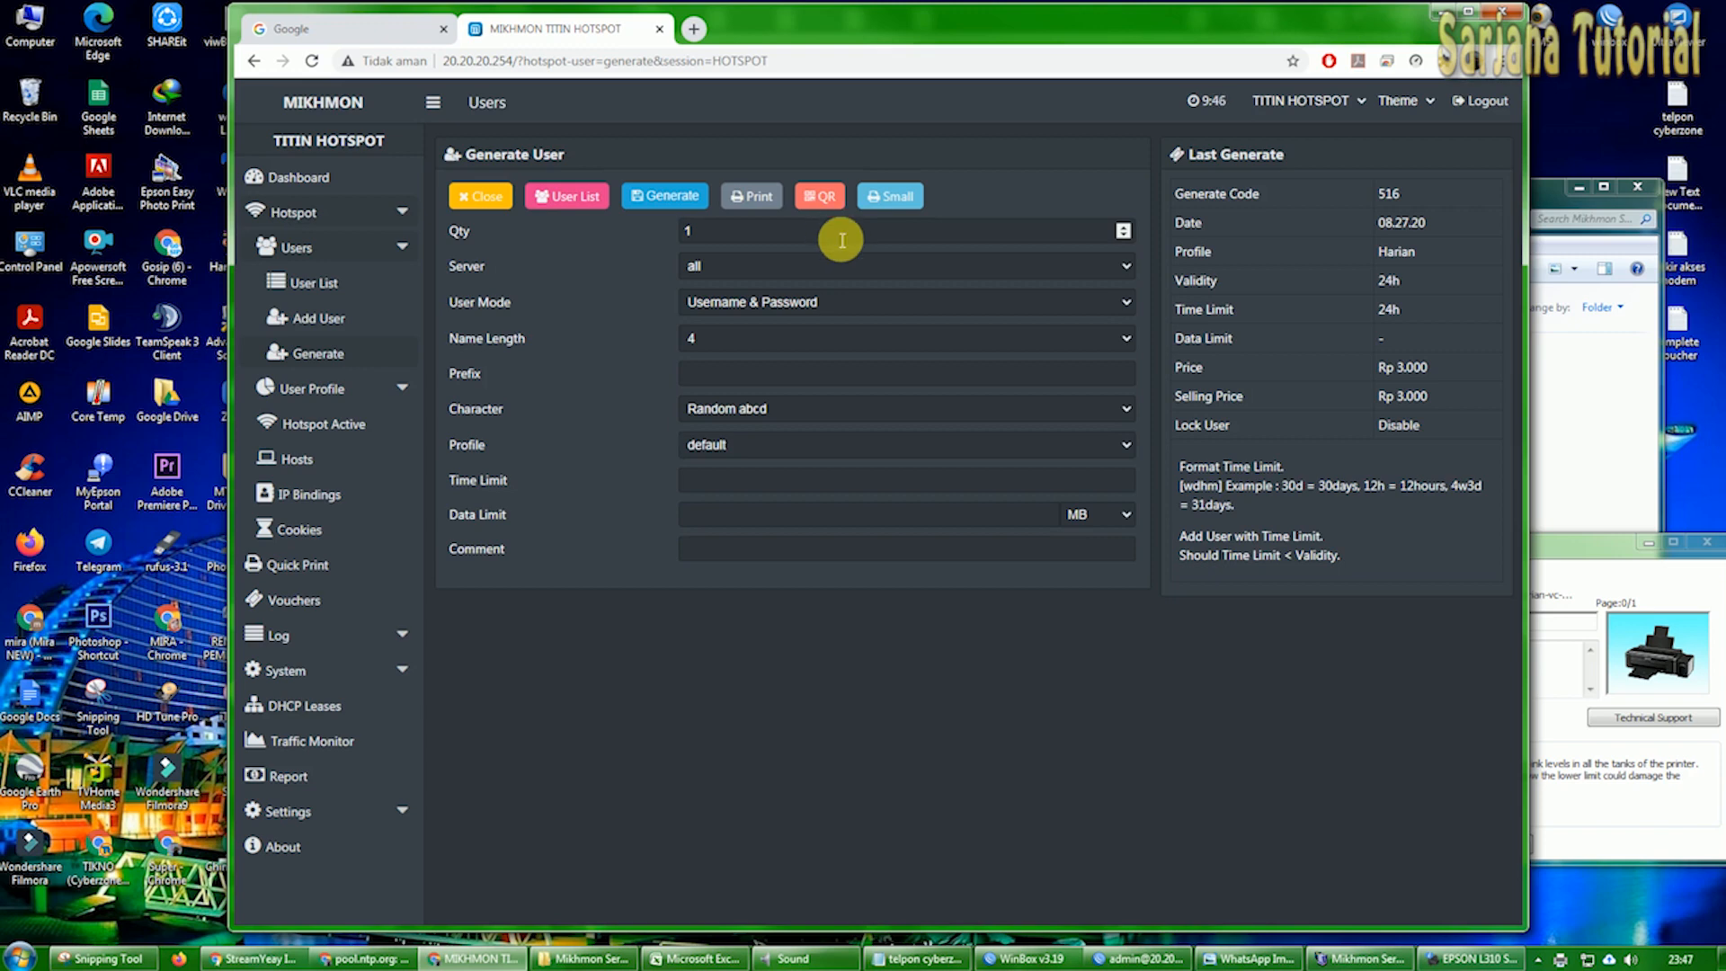
Set the quantity to 200, username equal to password, and name length 8.
left_click_drag(842, 239, 654, 241)
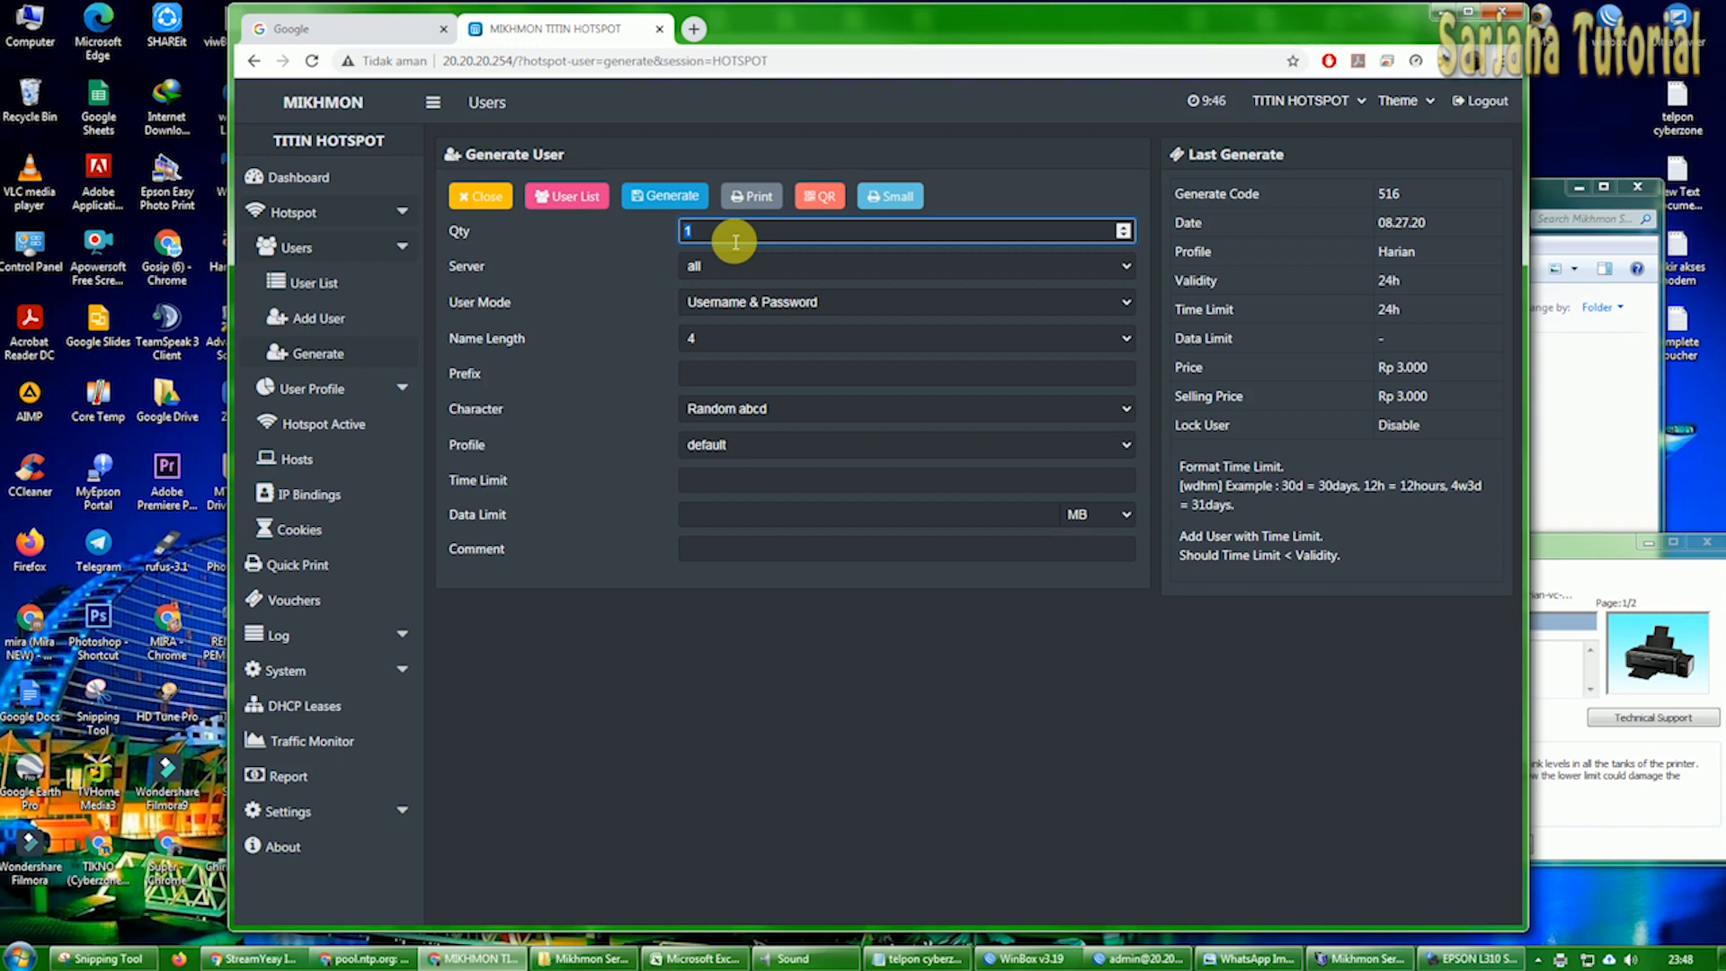
left_click(735, 241)
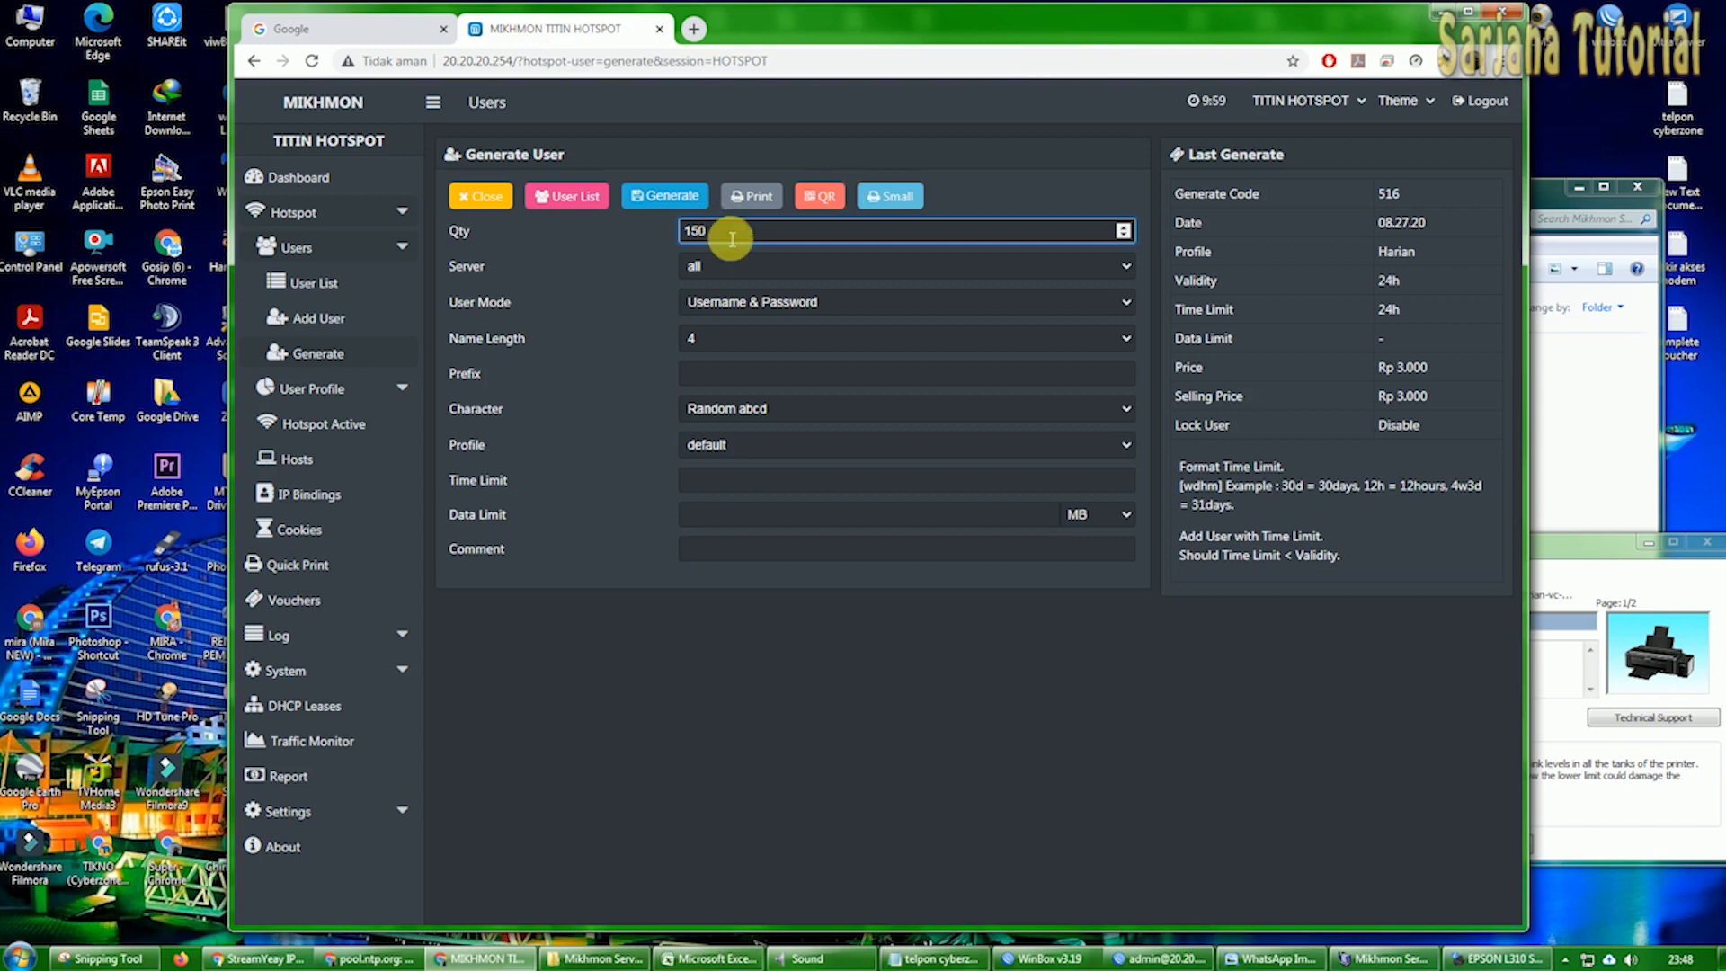
left_click_drag(732, 240, 627, 244)
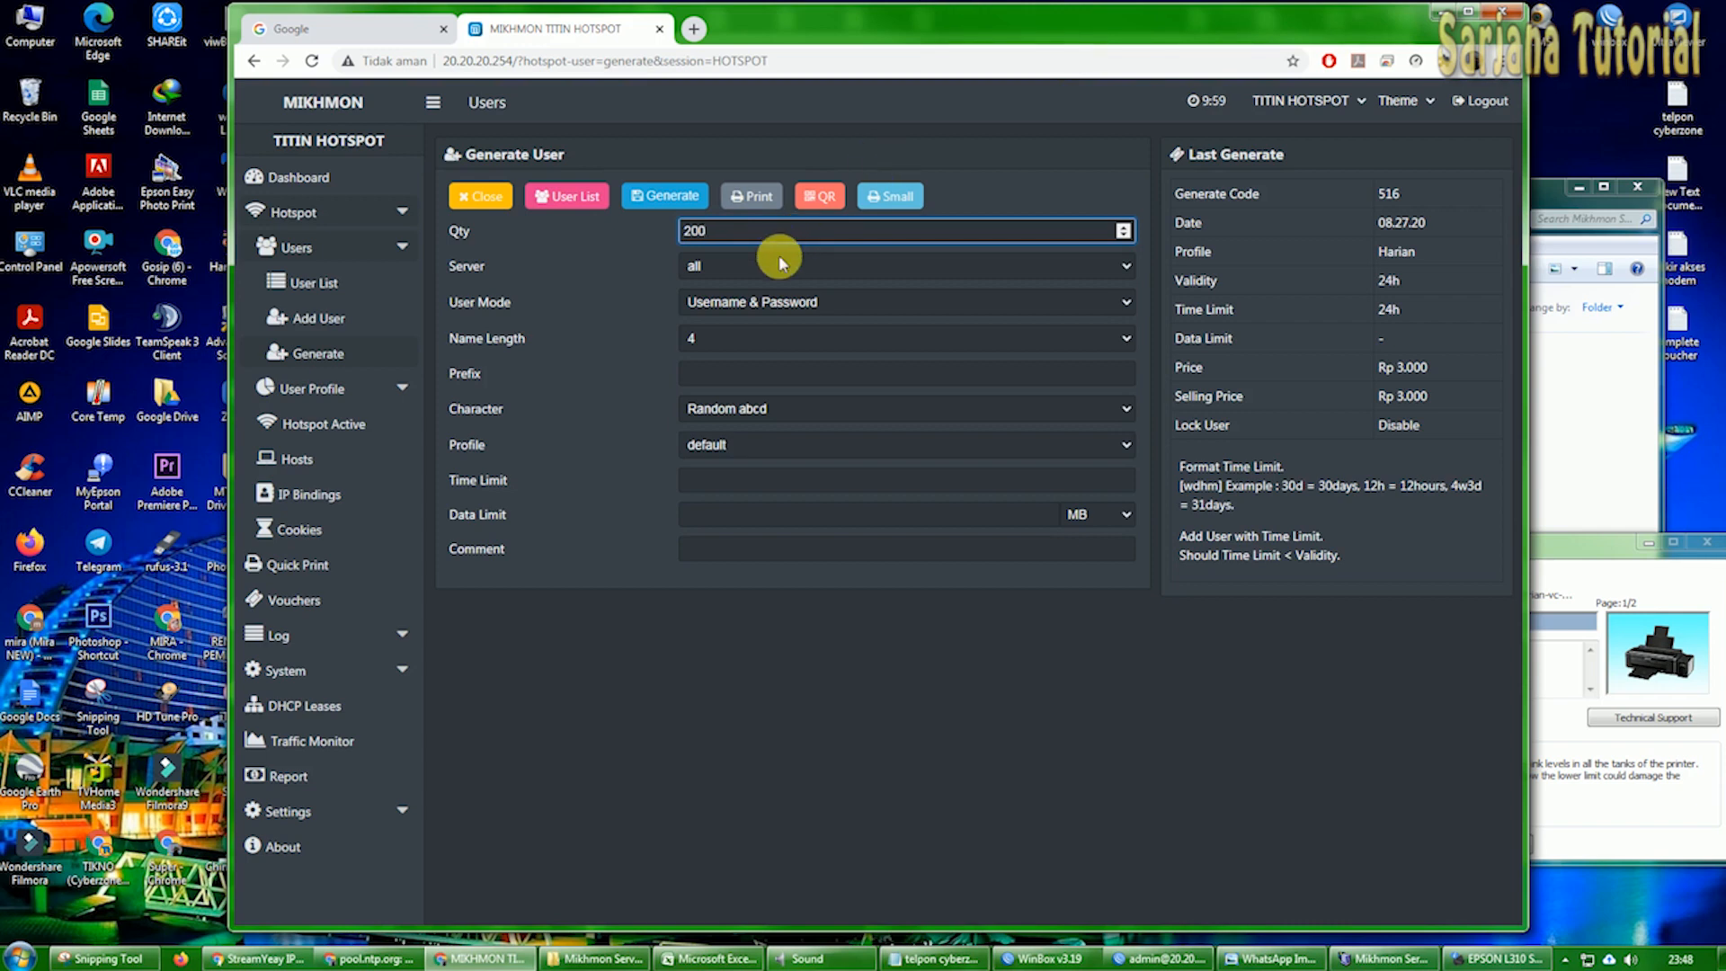
left_click(772, 301)
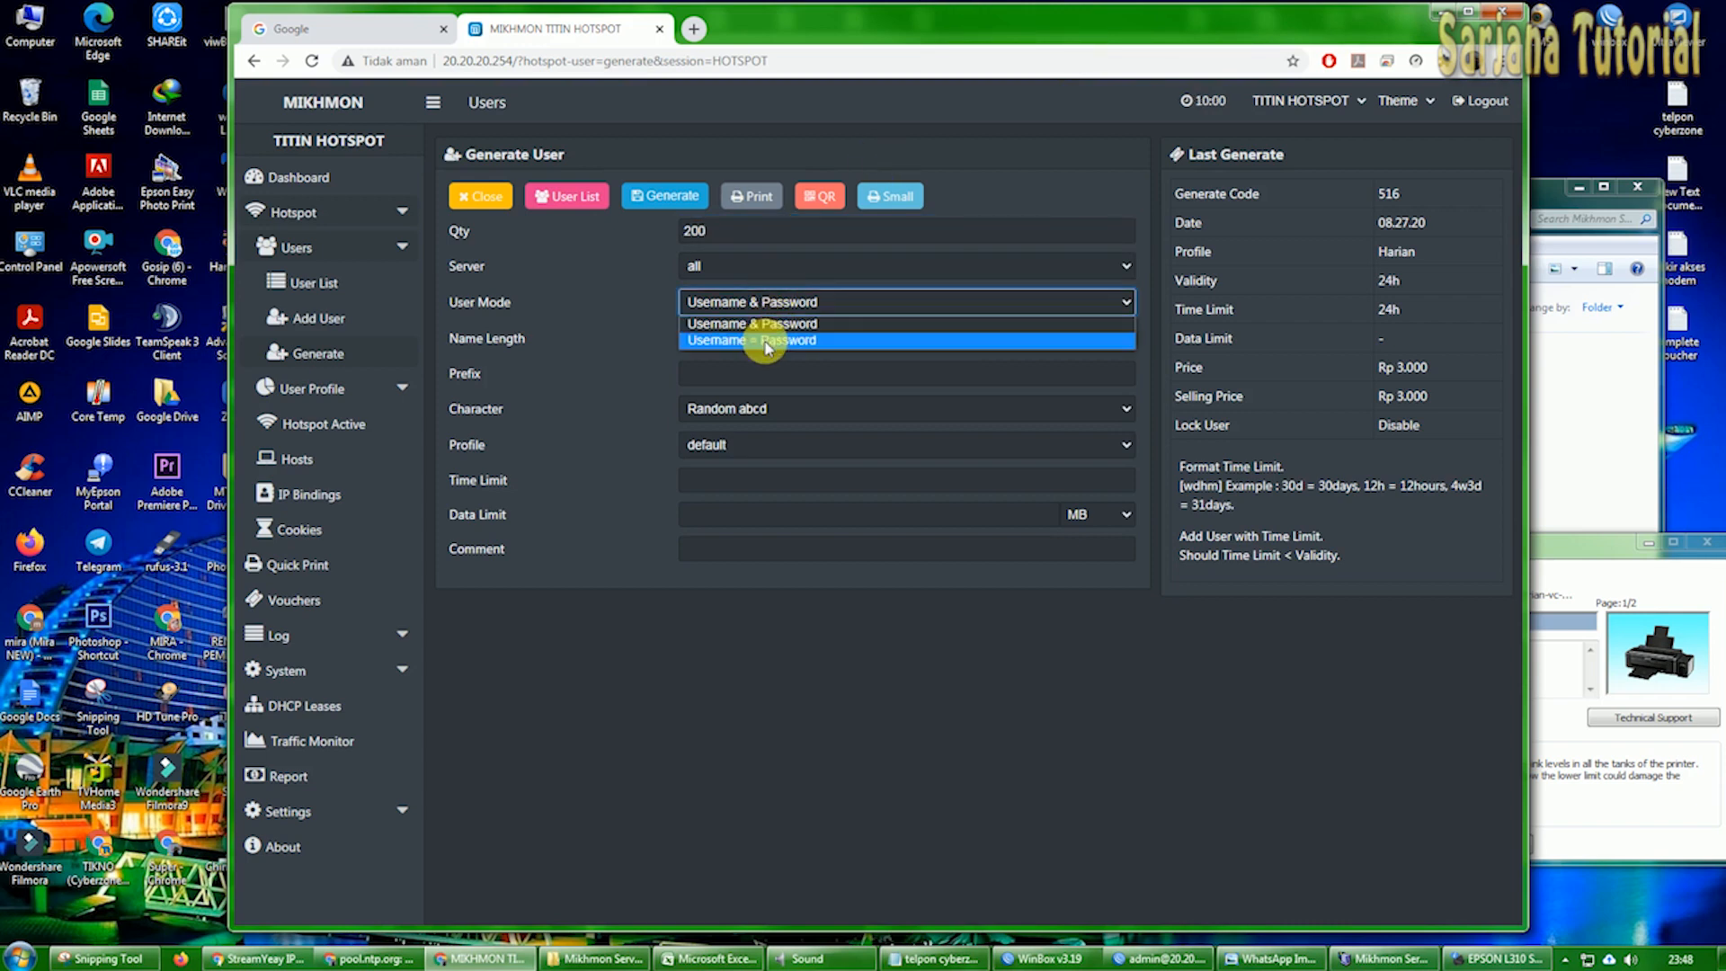
left_click(739, 340)
left_click(737, 340)
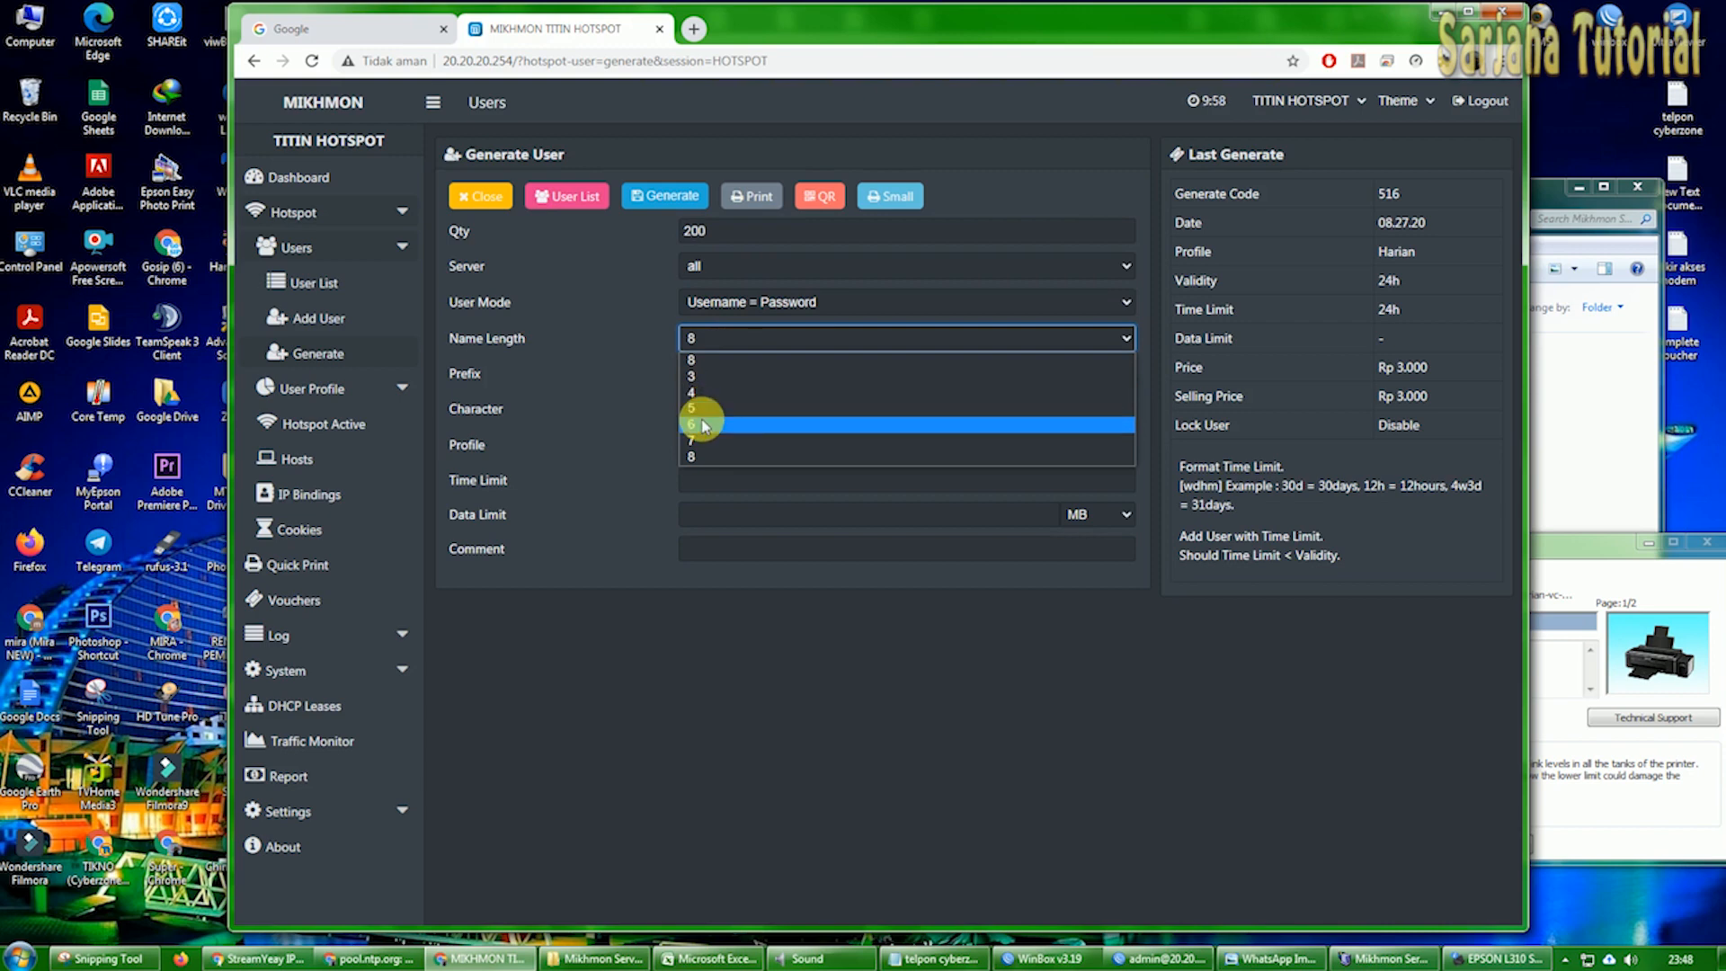
left_click(704, 426)
left_click(744, 383)
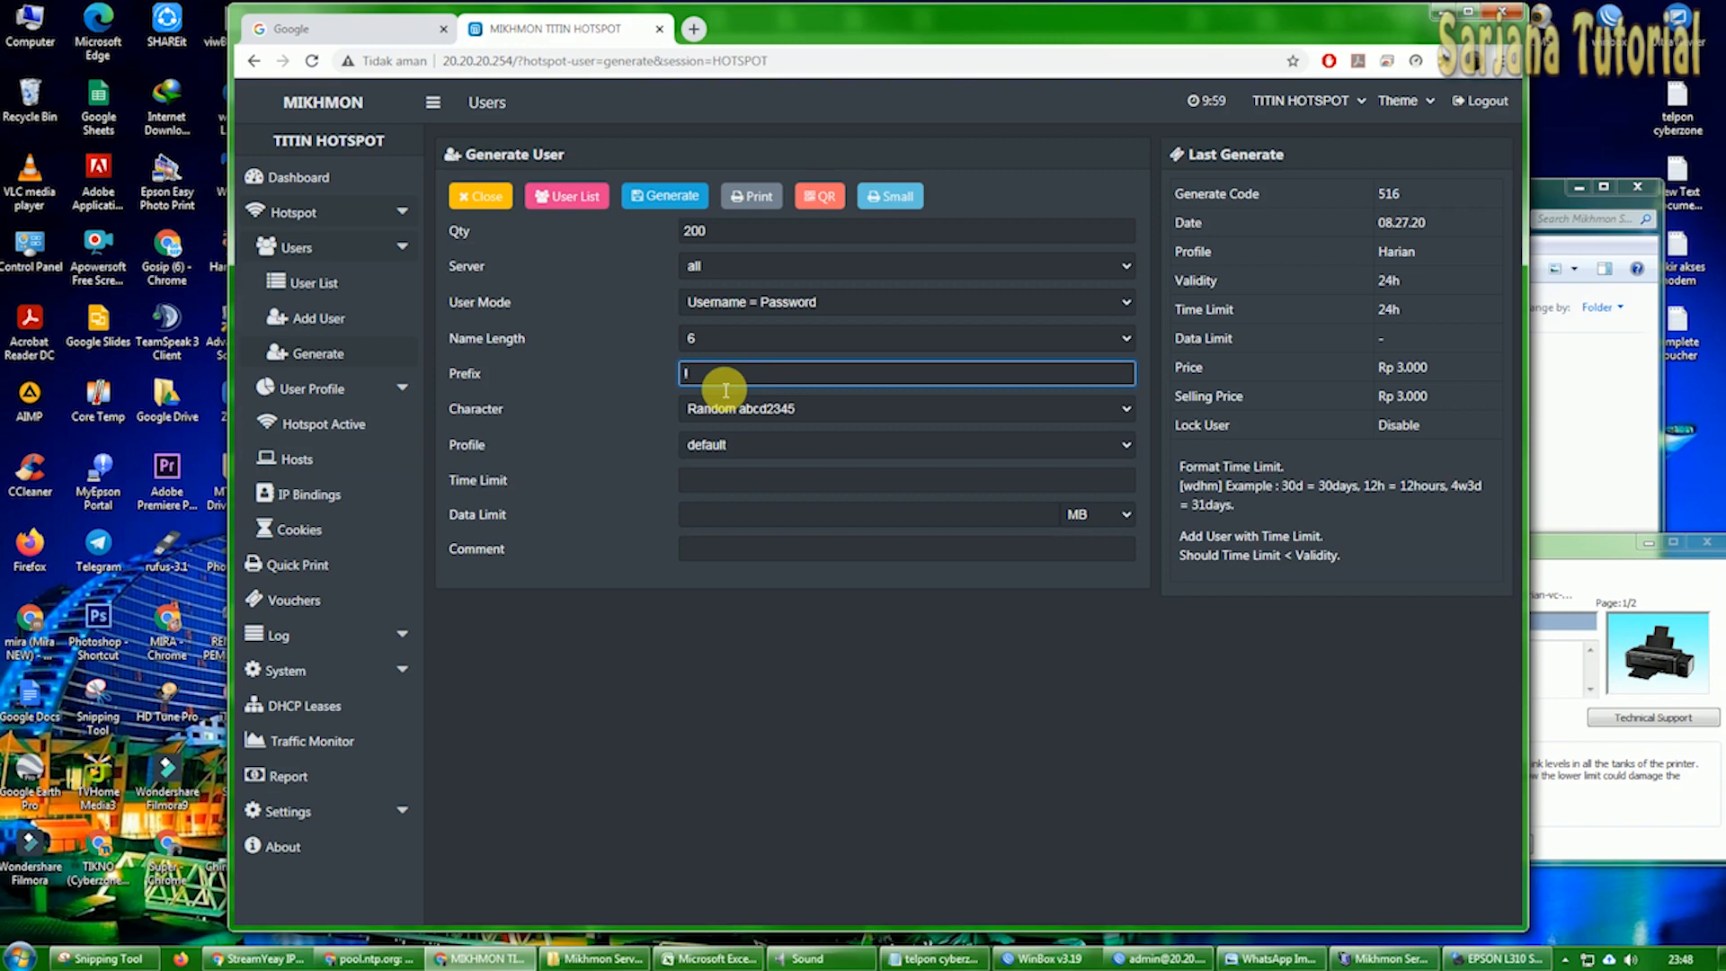
left_click(733, 339)
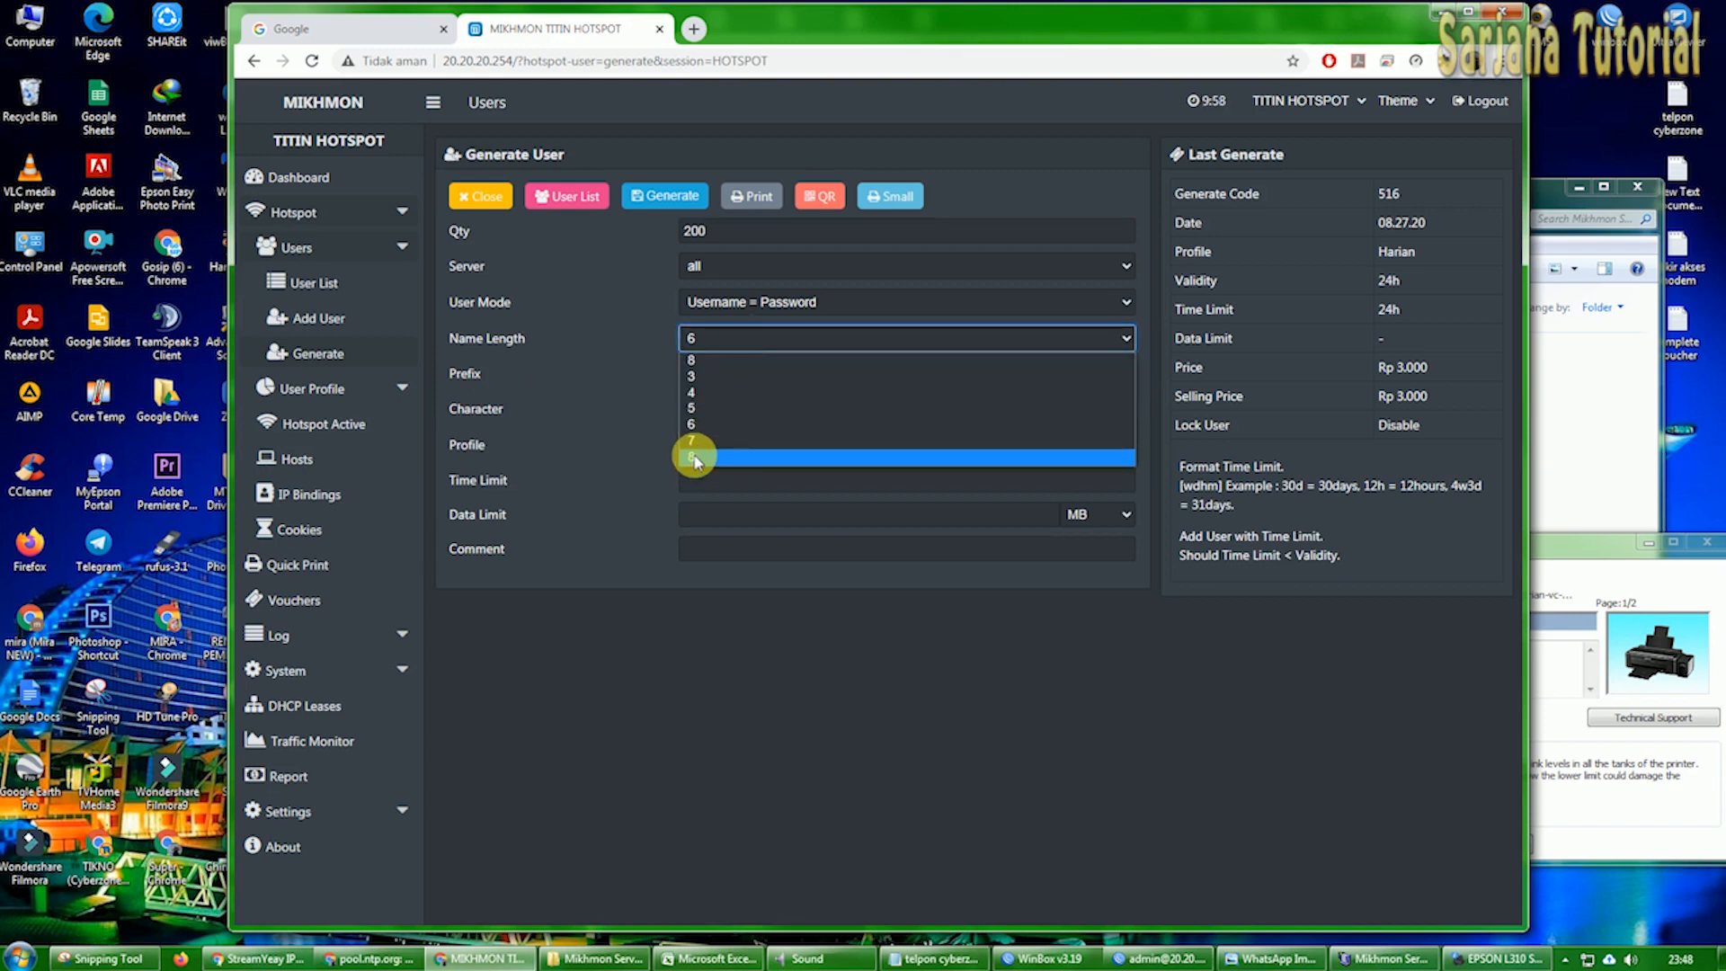
left_click(691, 459)
left_click(730, 379)
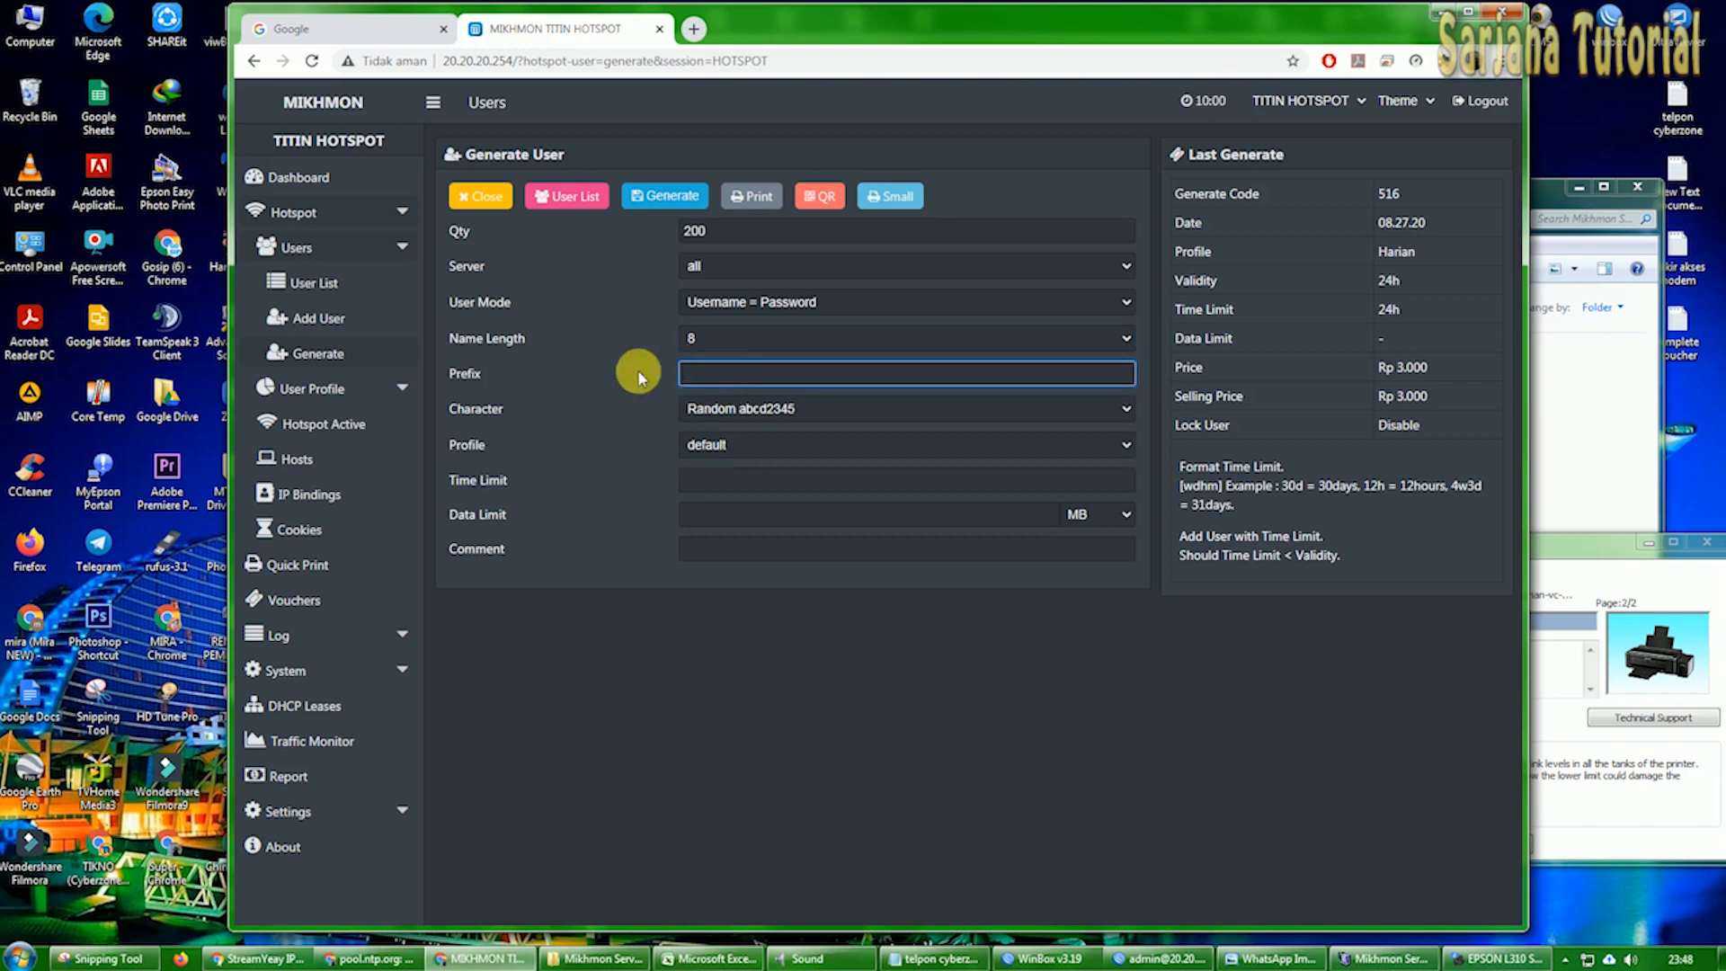
Use Random ABCD2345 characters, the Mingguan profile and a 7d limit, then generate.
left_click(763, 412)
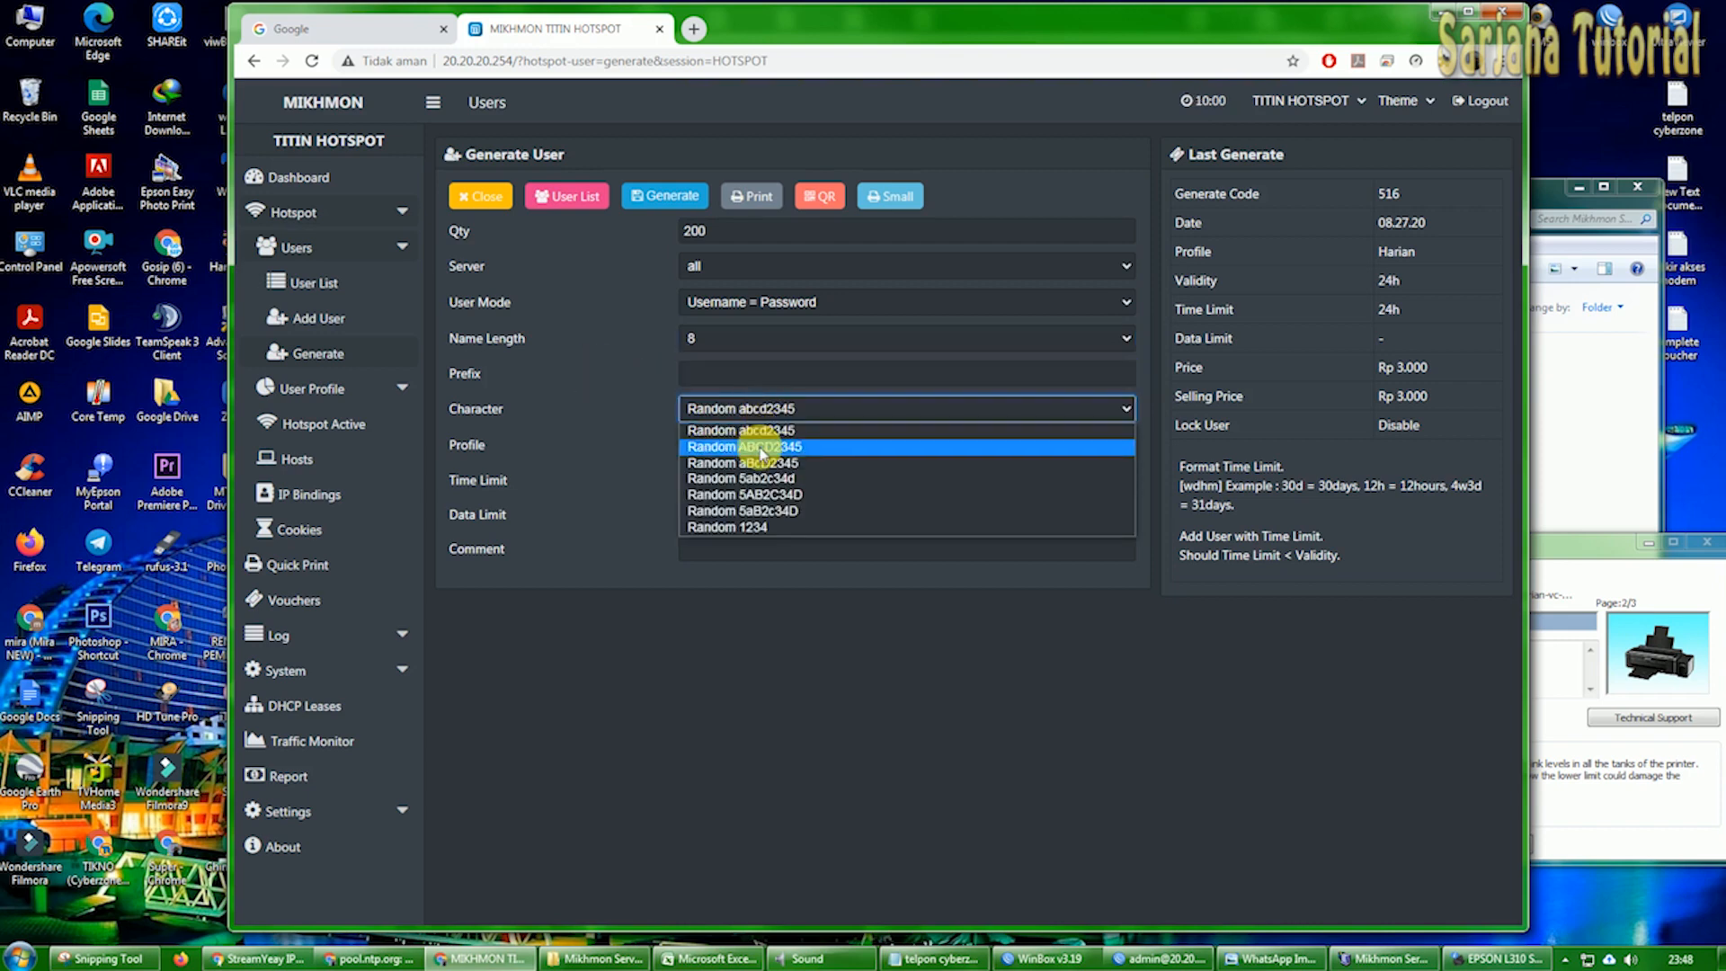
left_click(713, 446)
left_click(709, 444)
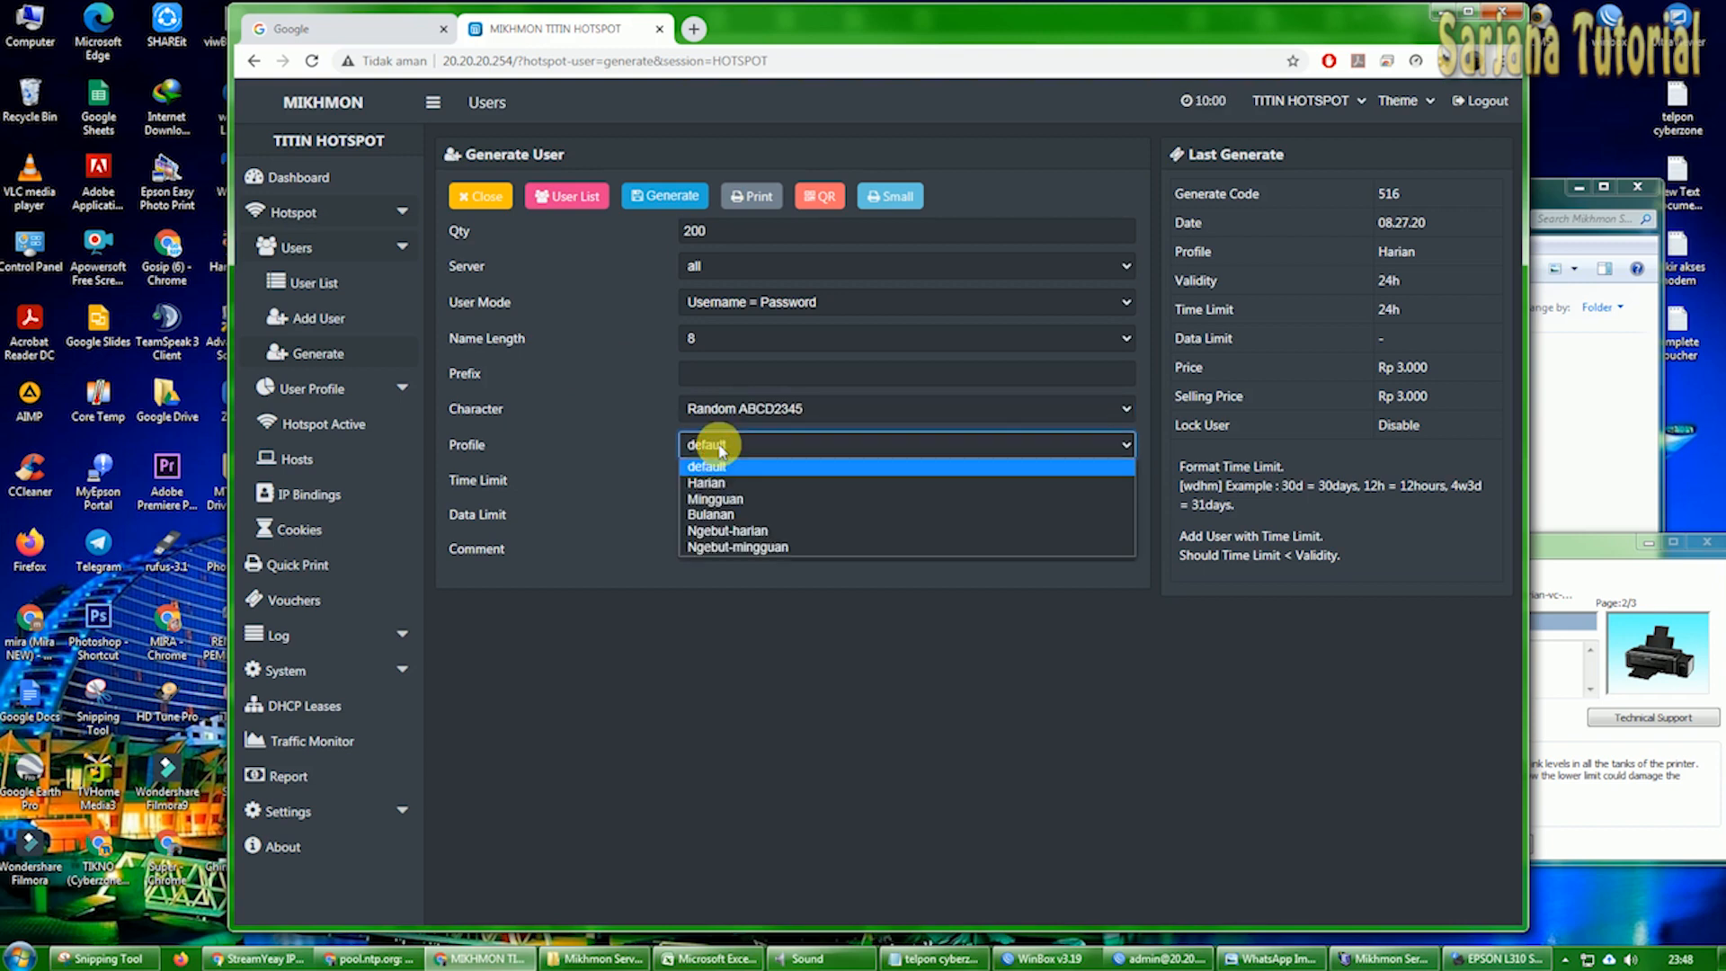
left_click(734, 499)
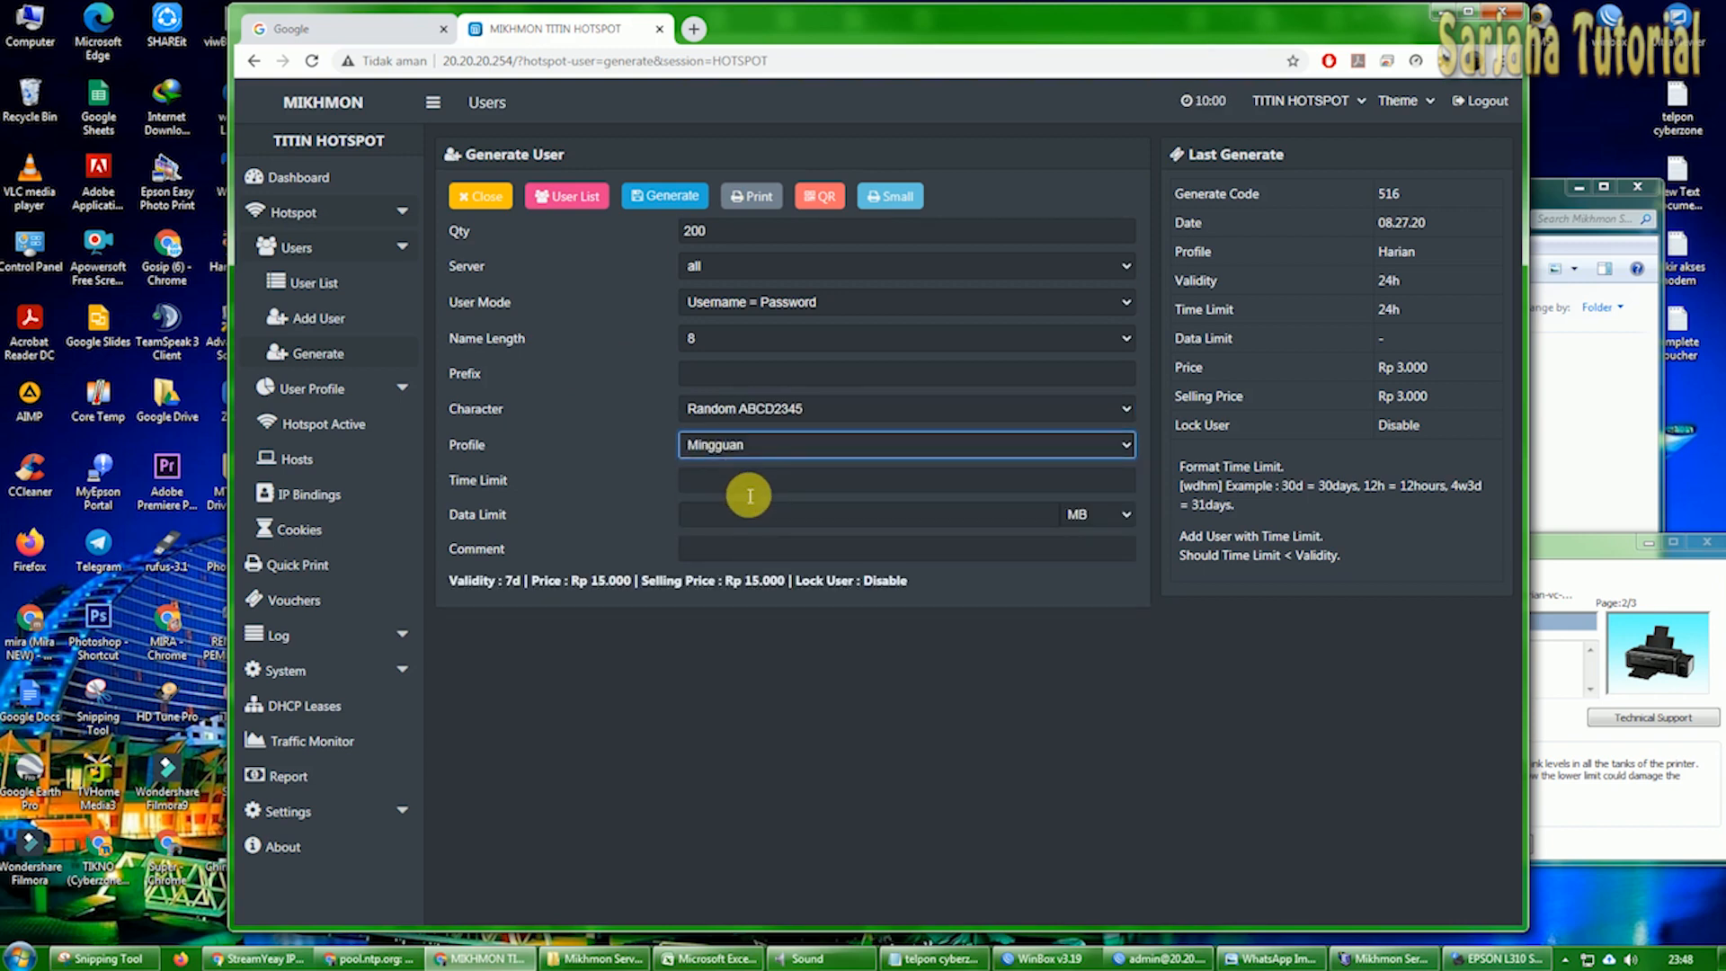
left_click(749, 490)
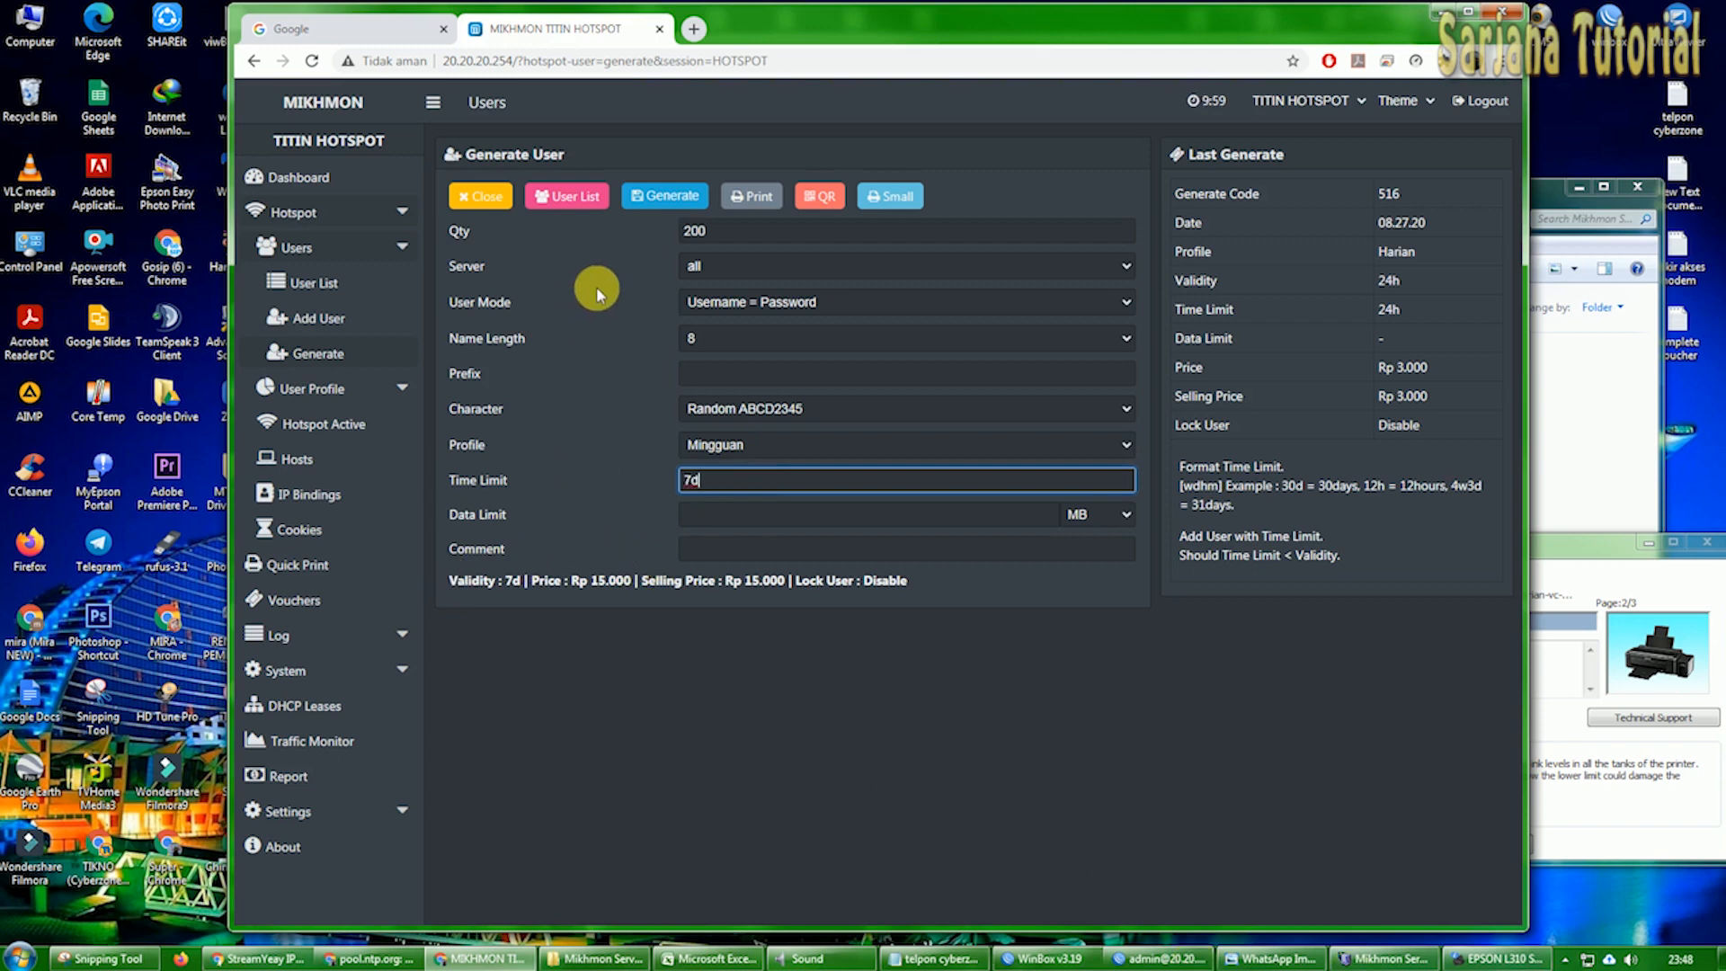
left_click(668, 199)
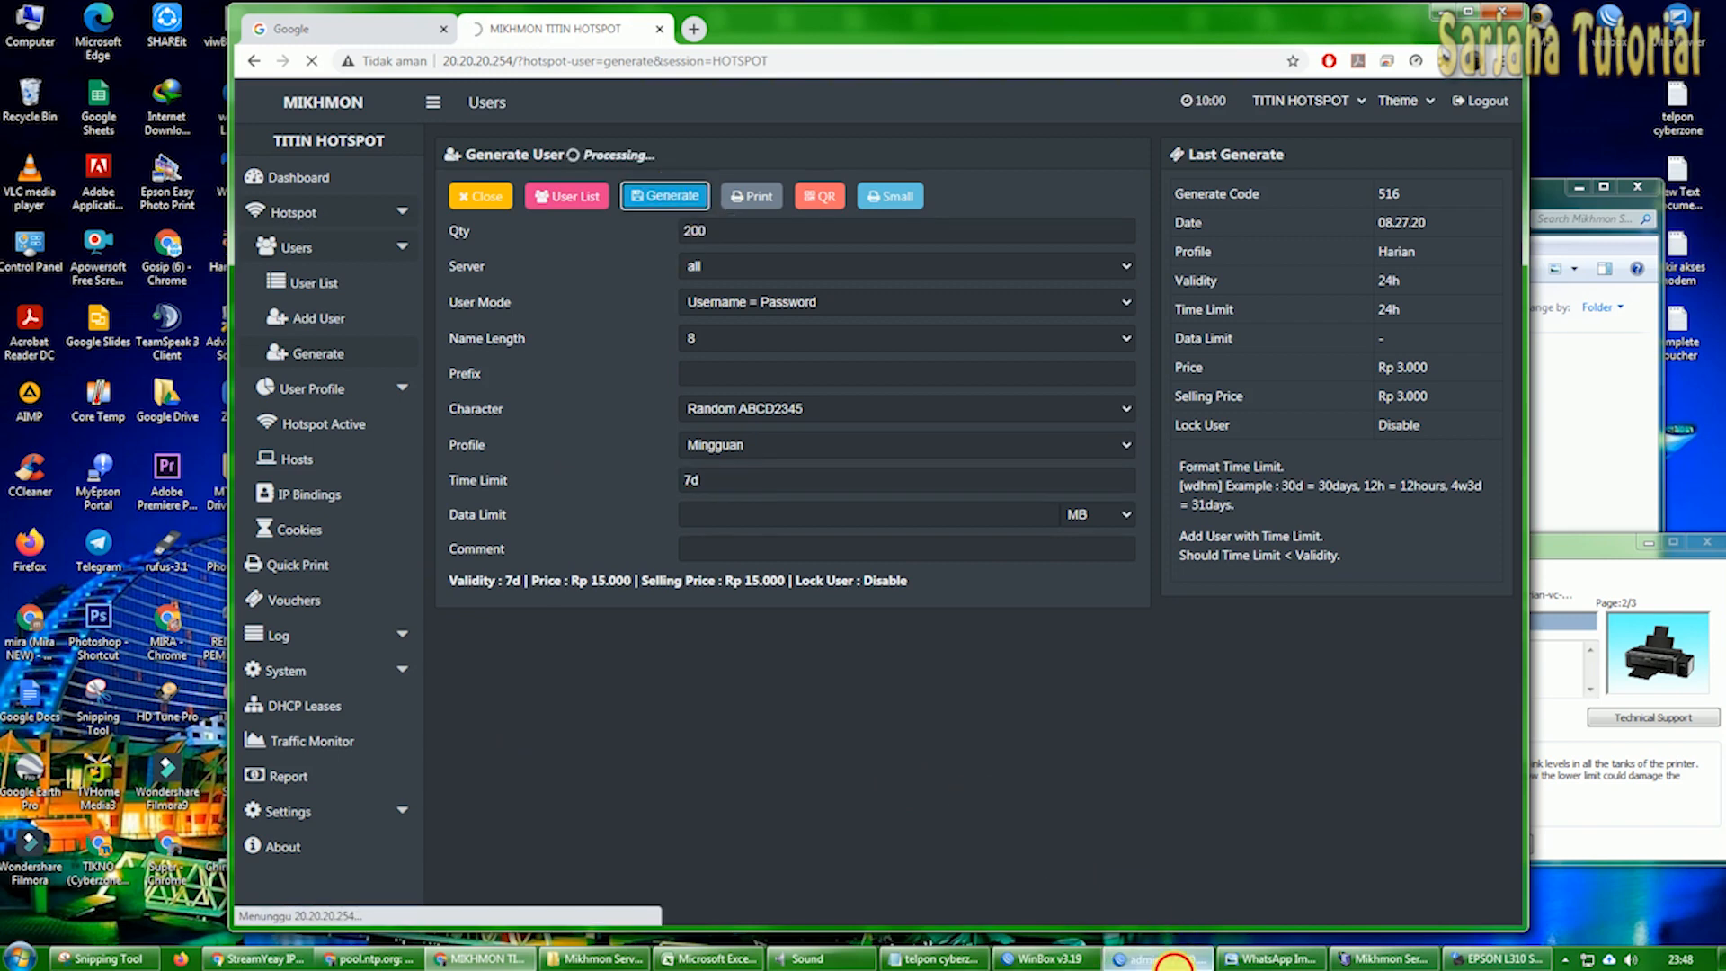
Scroll WinBox's Hotspot Users list down to the new vc-702 entries.
left_click(1160, 958)
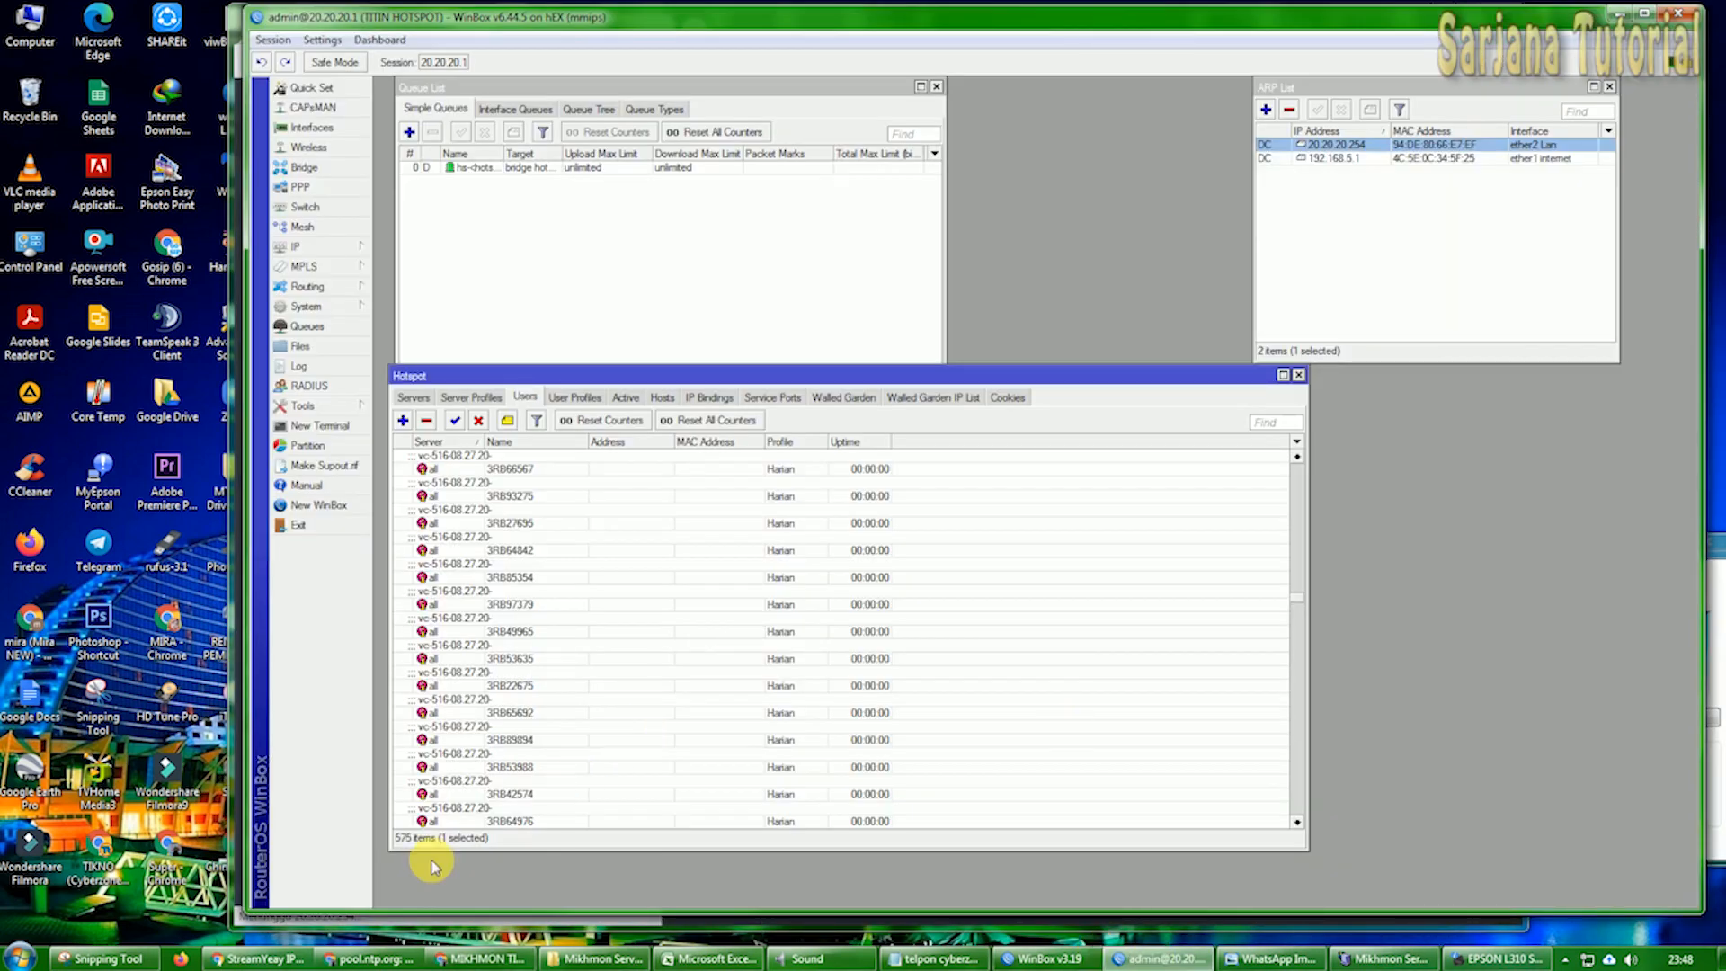
left_click_drag(1297, 578, 1284, 876)
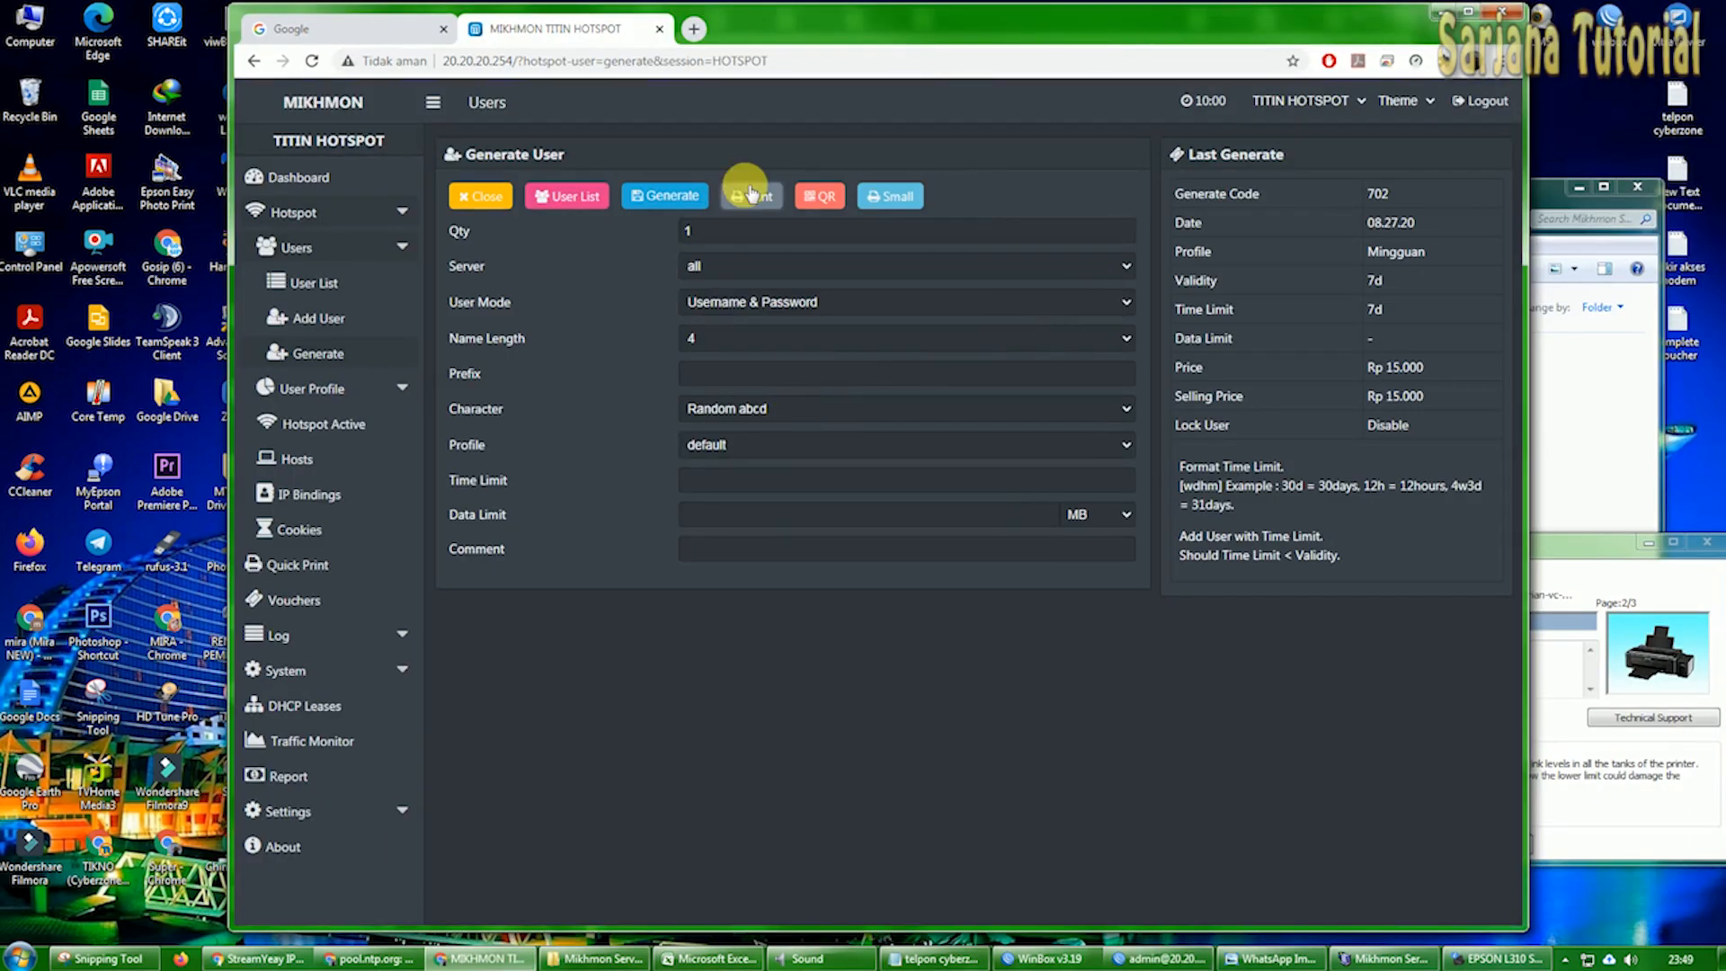
Print the vc-702 Mingguan Rp 15.000 voucher sheet as six pages on the EPSON L310.
left_click(749, 195)
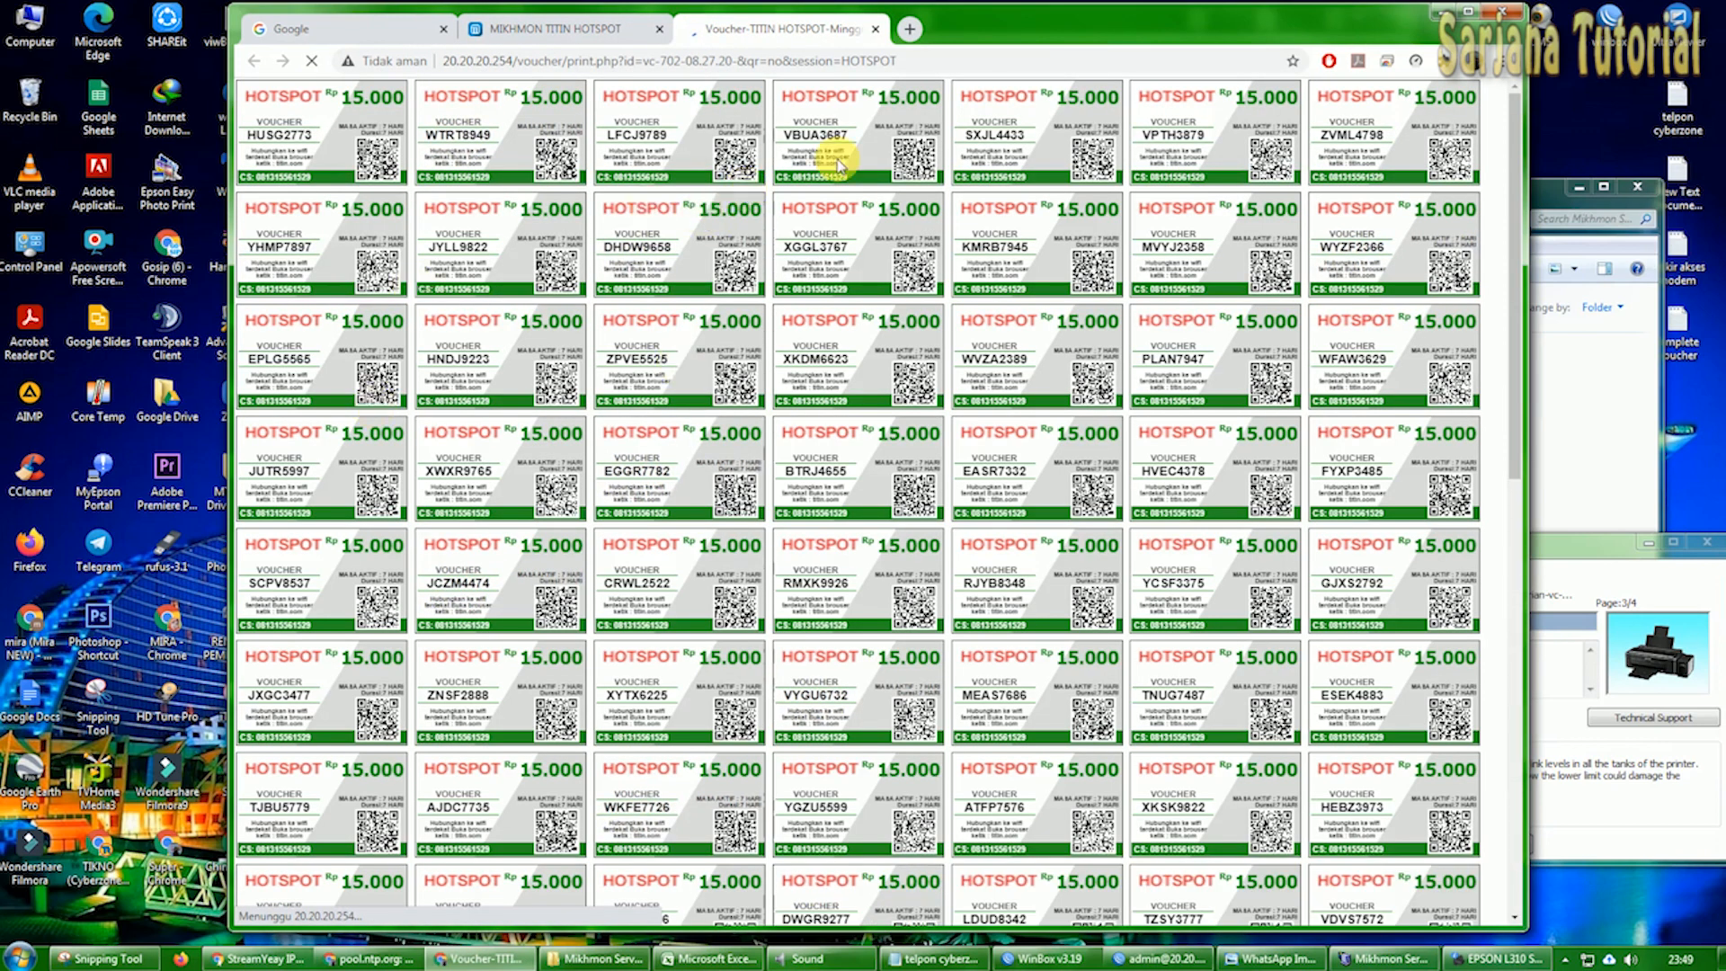
left_click(910, 30)
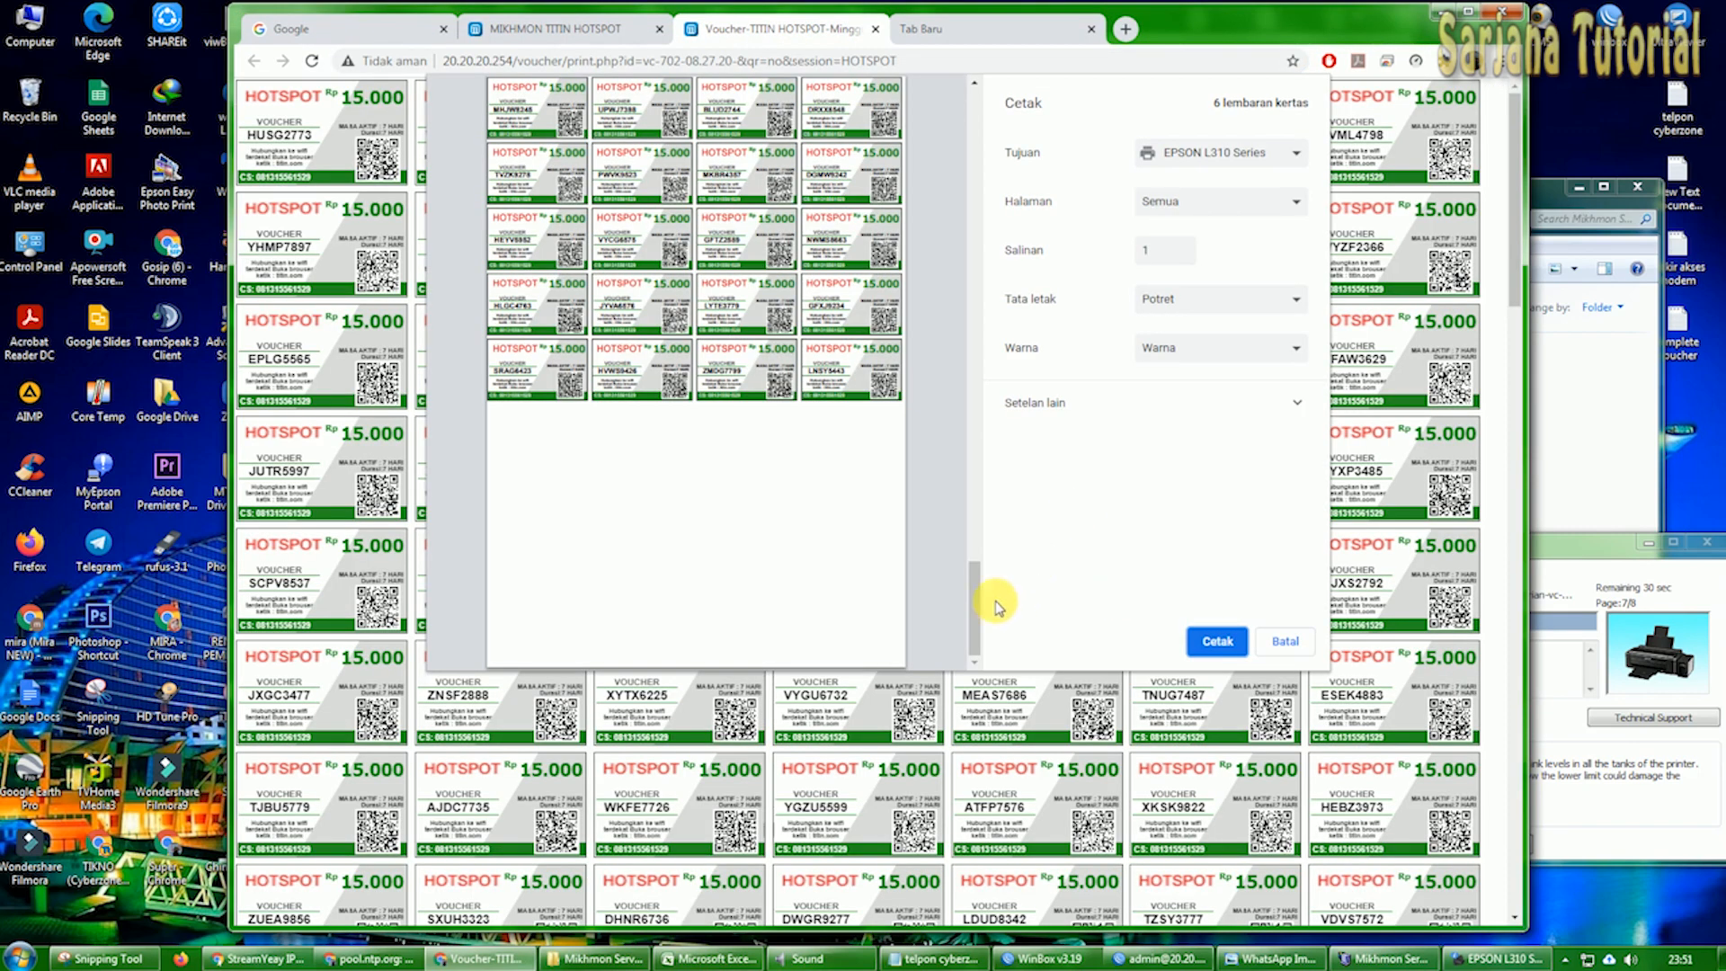
left_click_drag(974, 605, 963, 123)
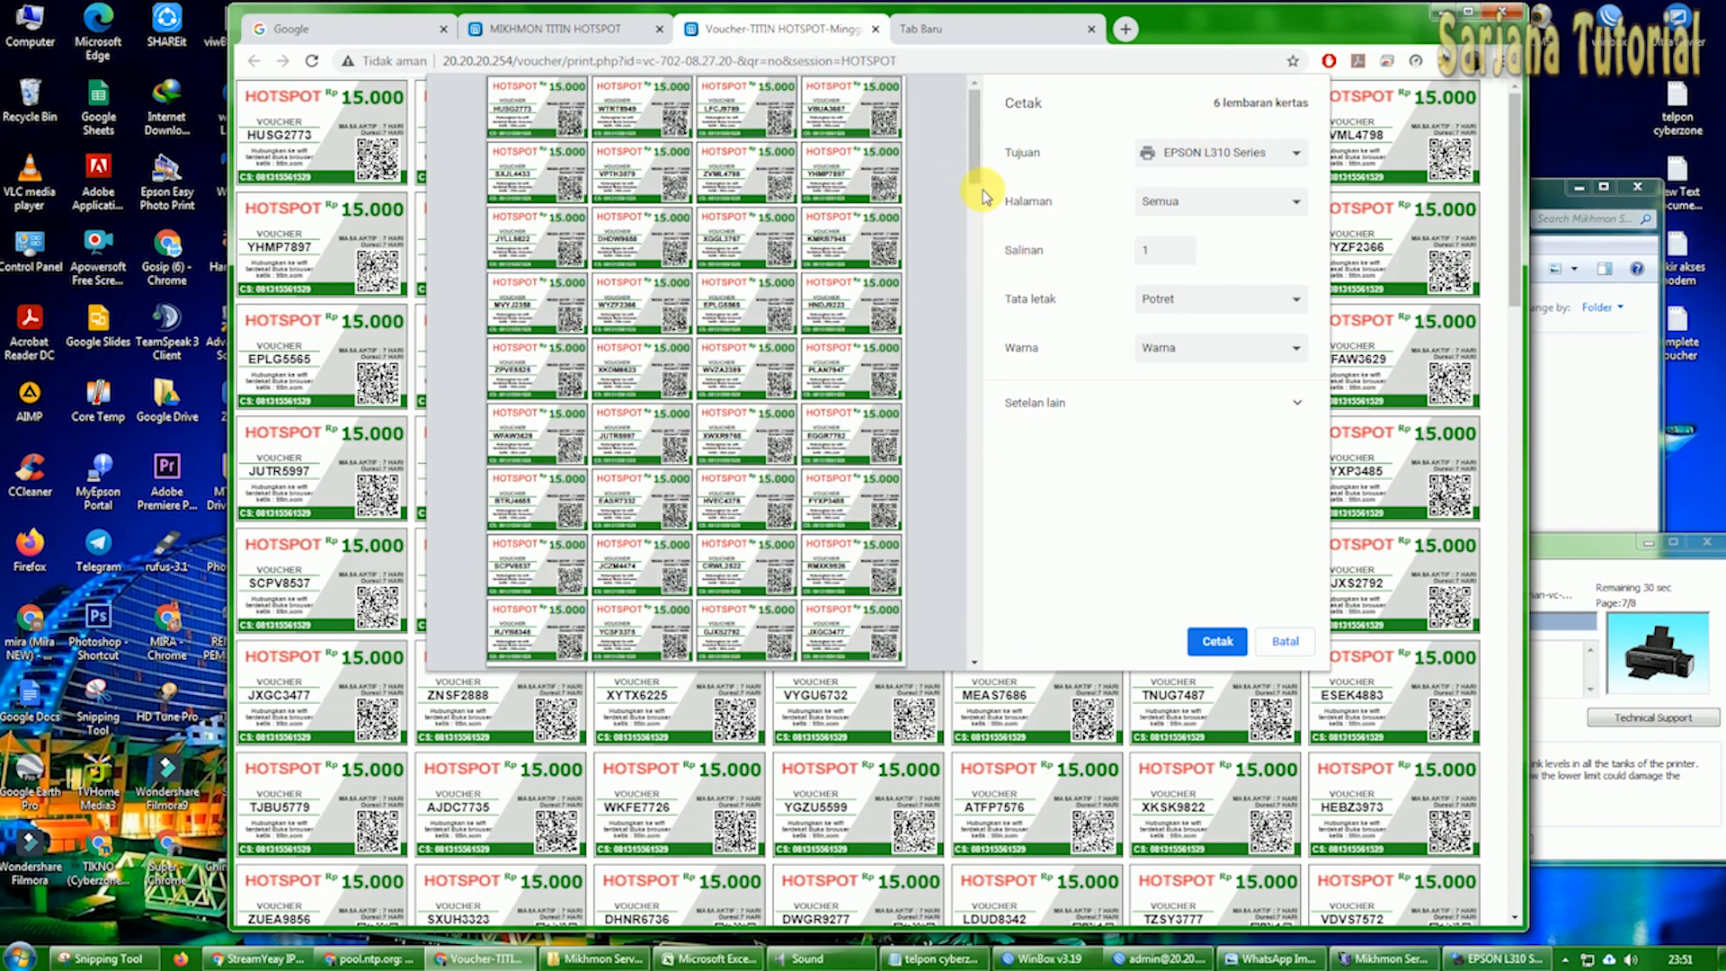
left_click_drag(971, 162, 936, 697)
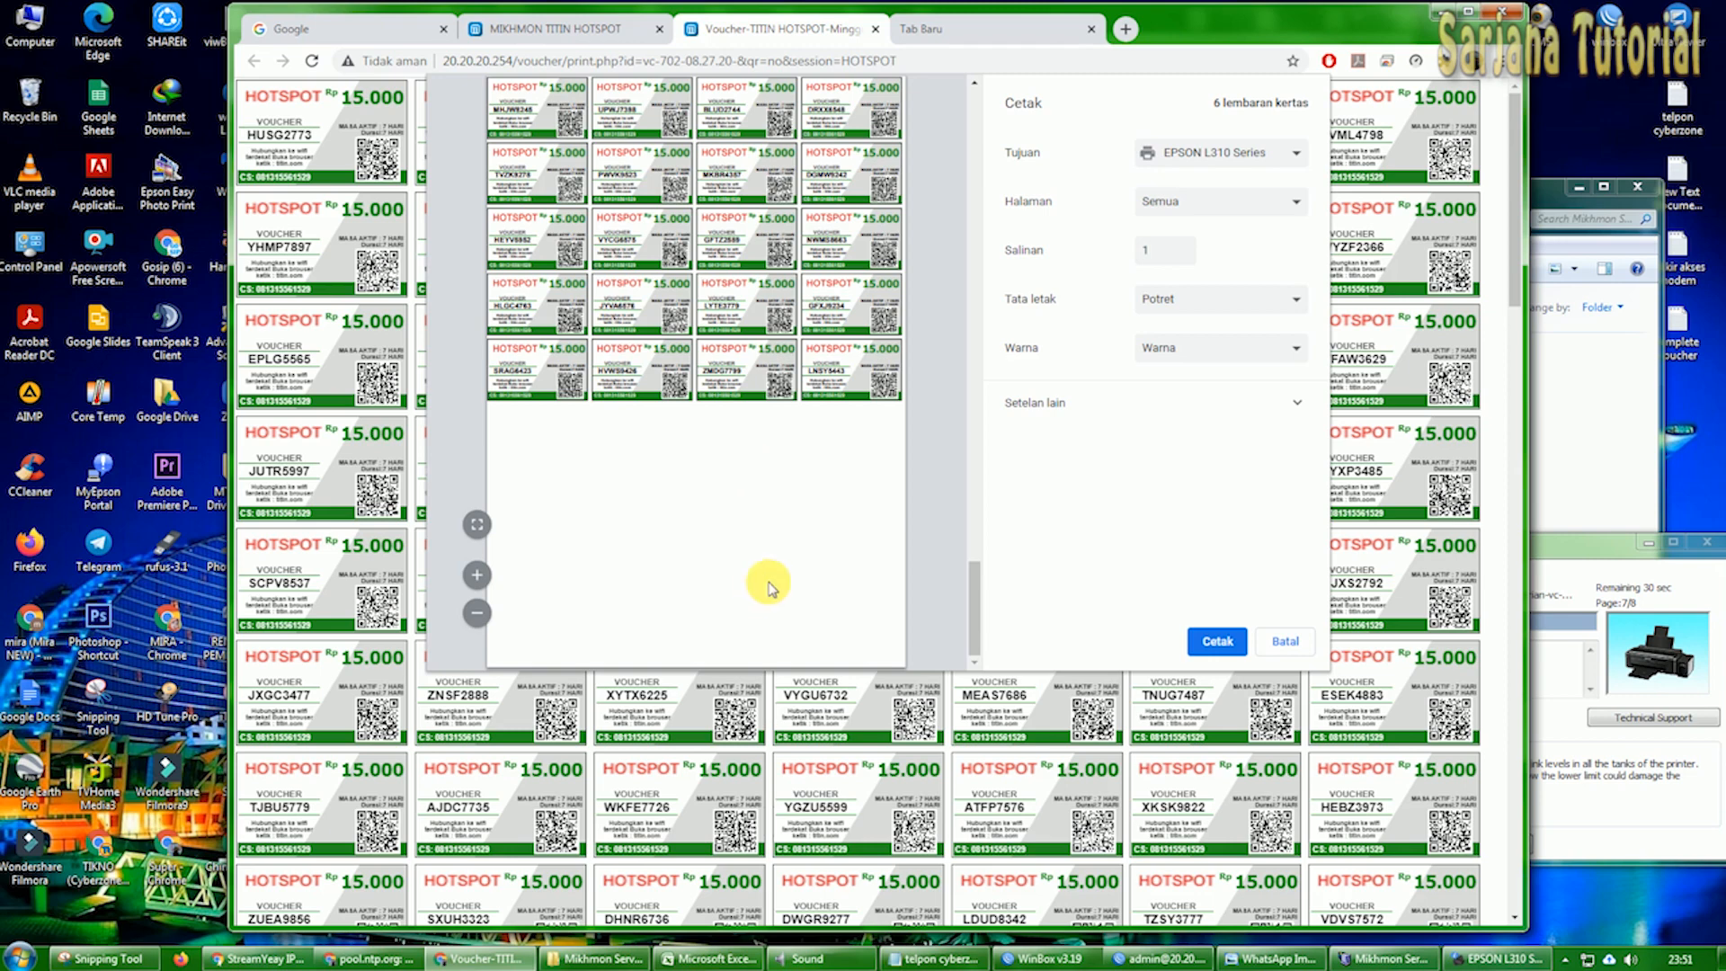
left_click(1215, 641)
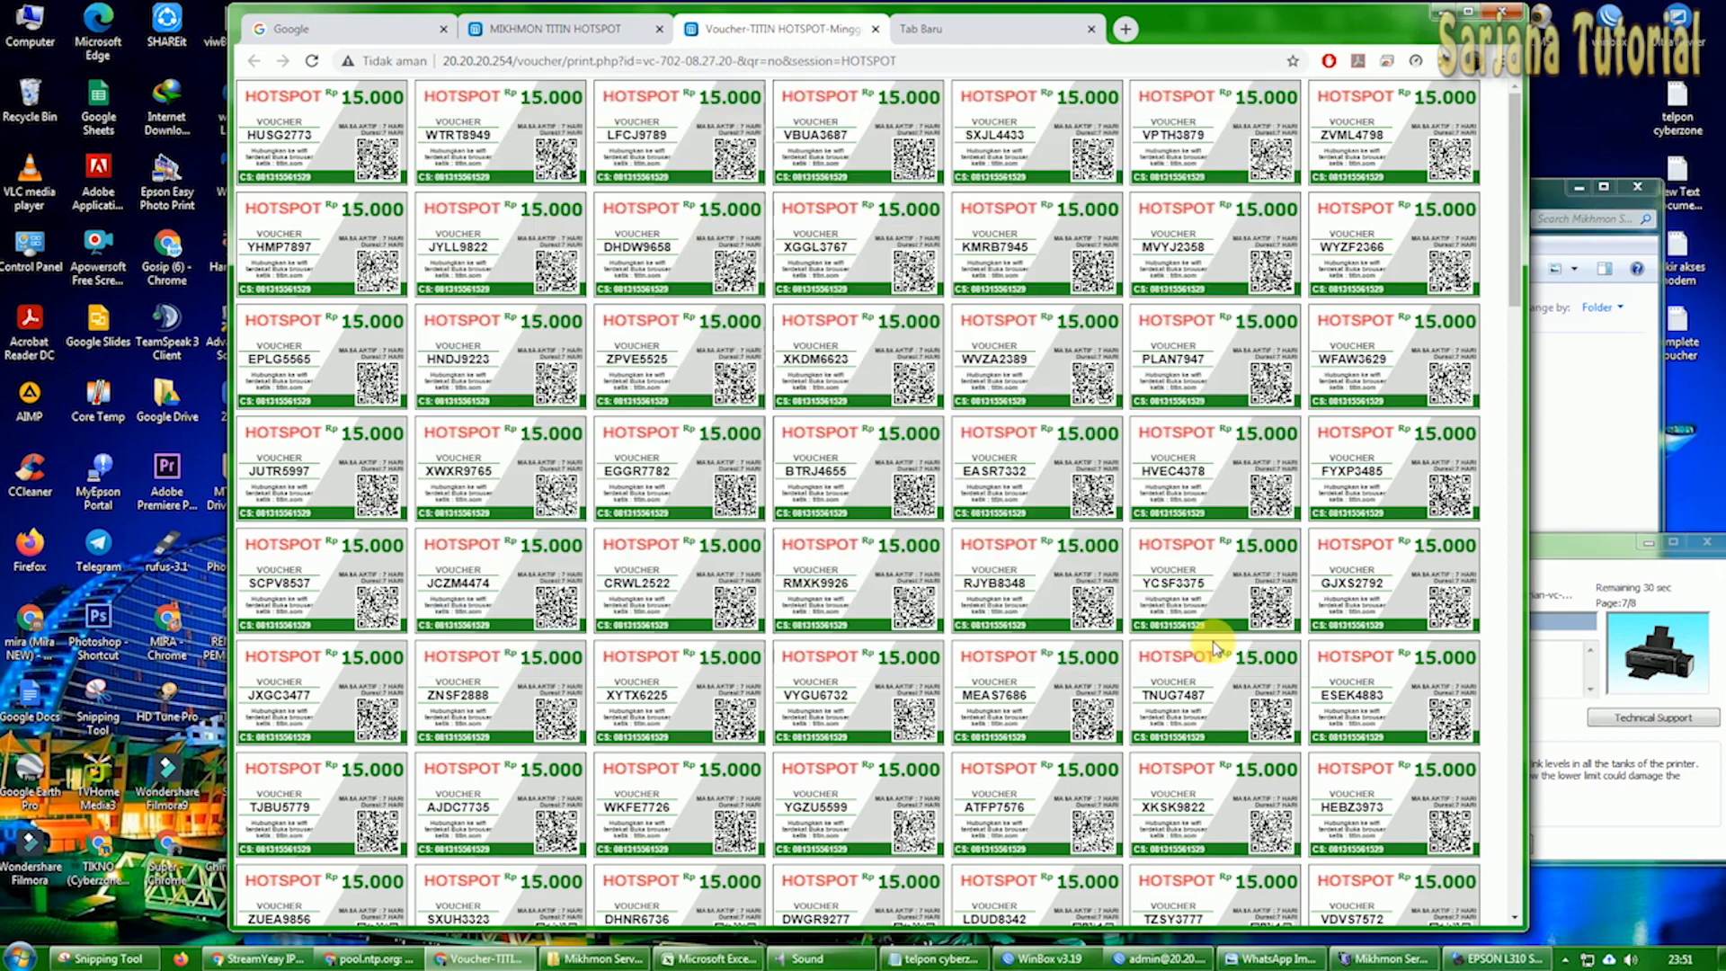
Close the voucher tabs, then set quantity 208, username equal to password, and name length 8.
left_click(877, 29)
left_click(877, 29)
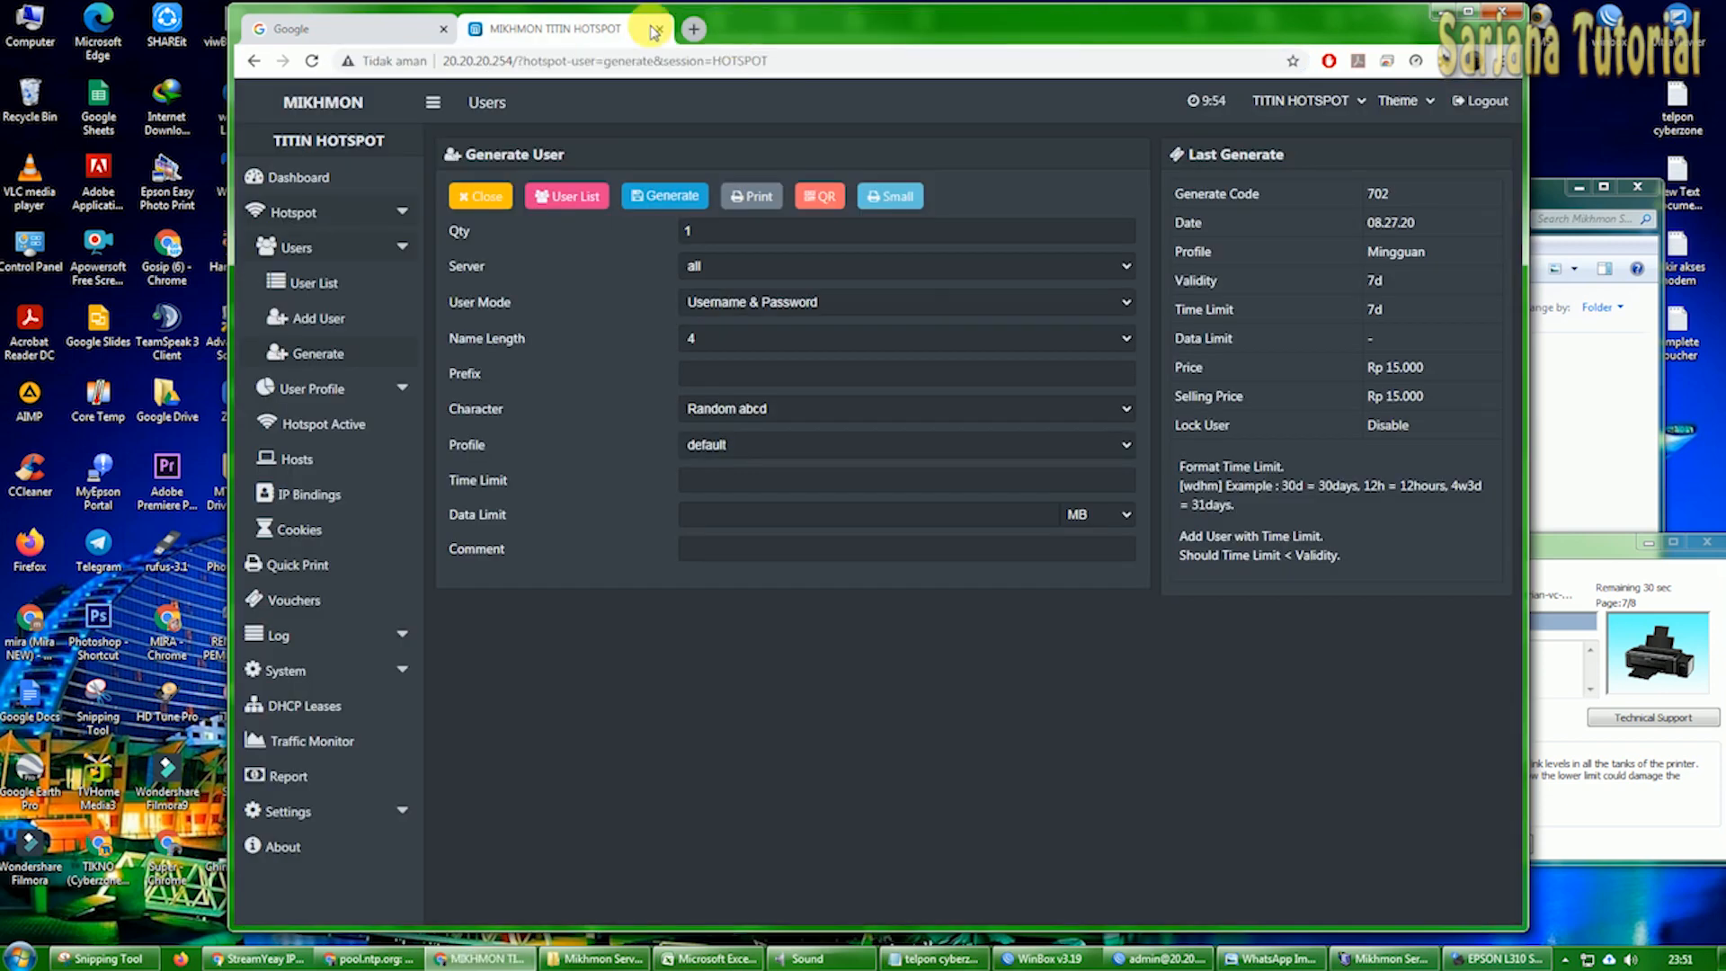
left_click_drag(709, 232, 605, 232)
left_click(299, 187)
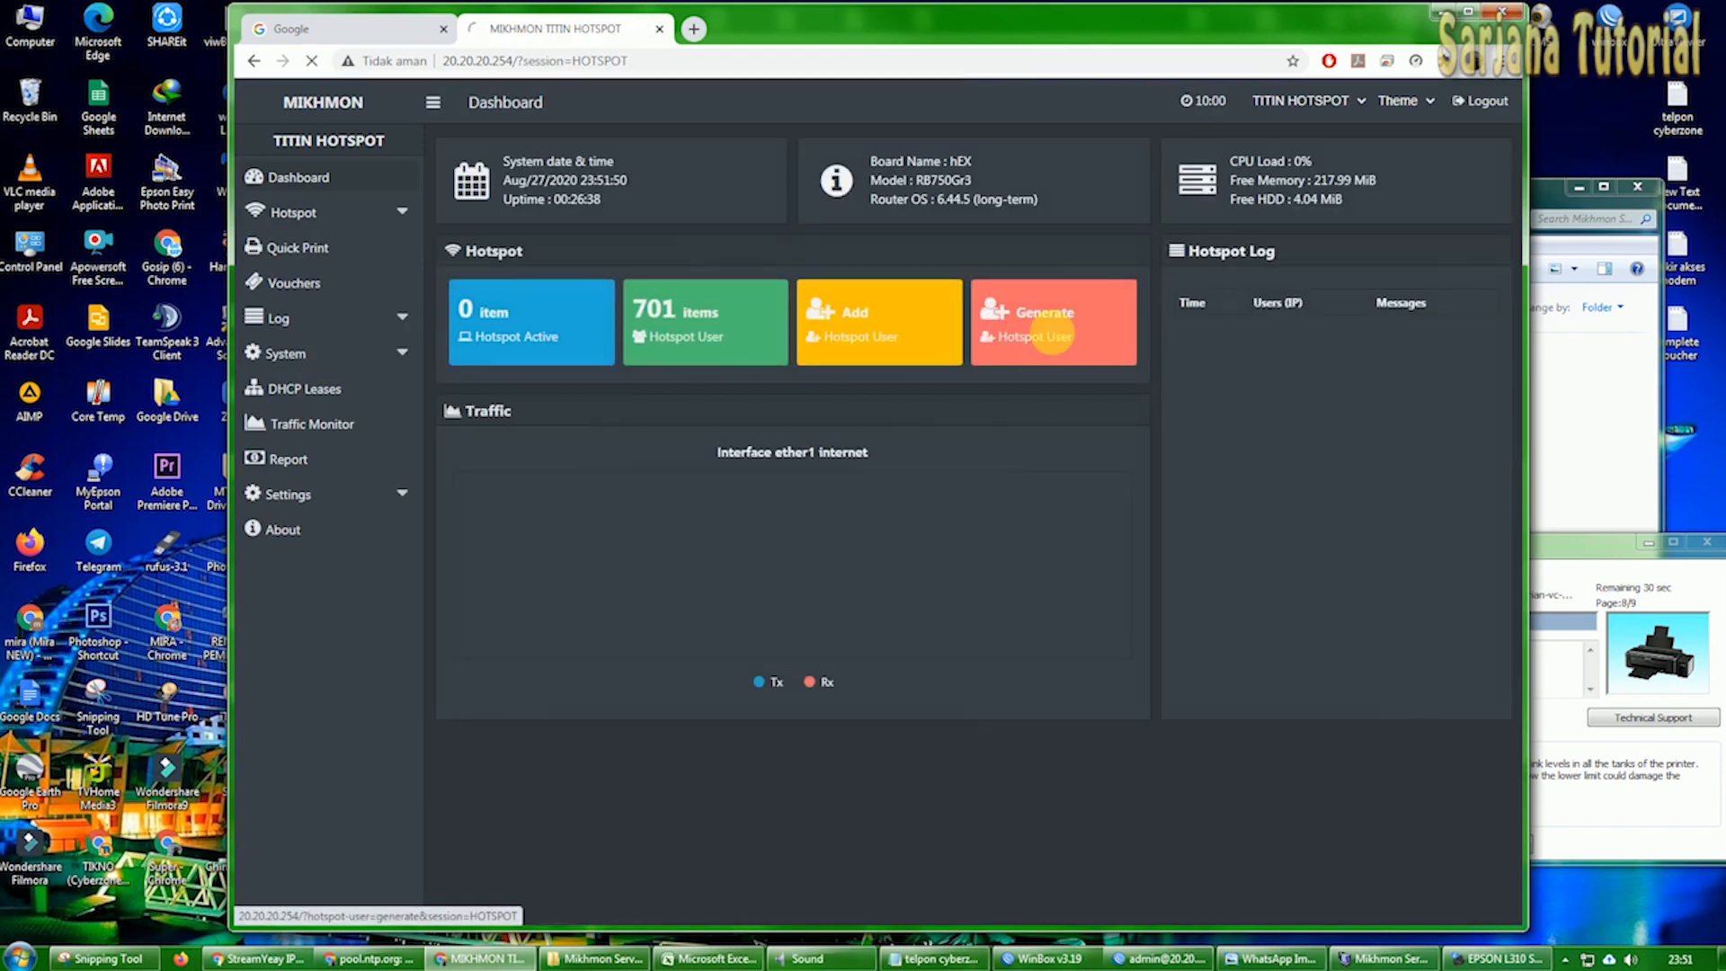
left_click_drag(732, 233, 634, 238)
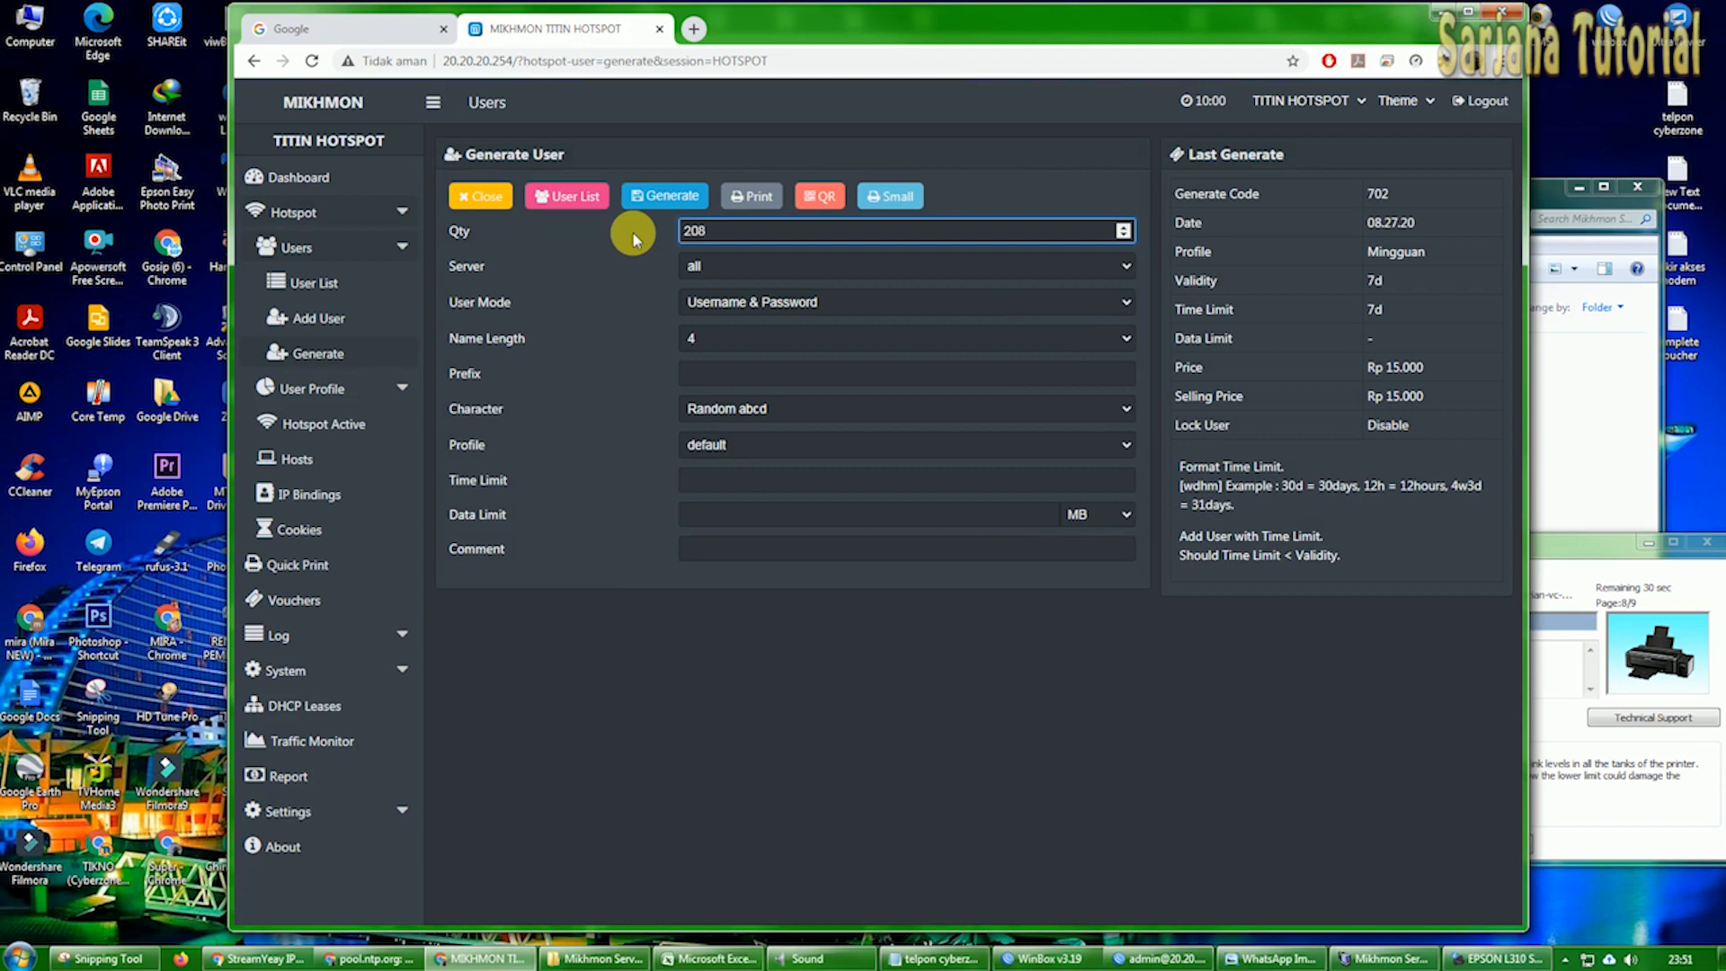
left_click(726, 301)
left_click(733, 339)
left_click(730, 339)
left_click(725, 338)
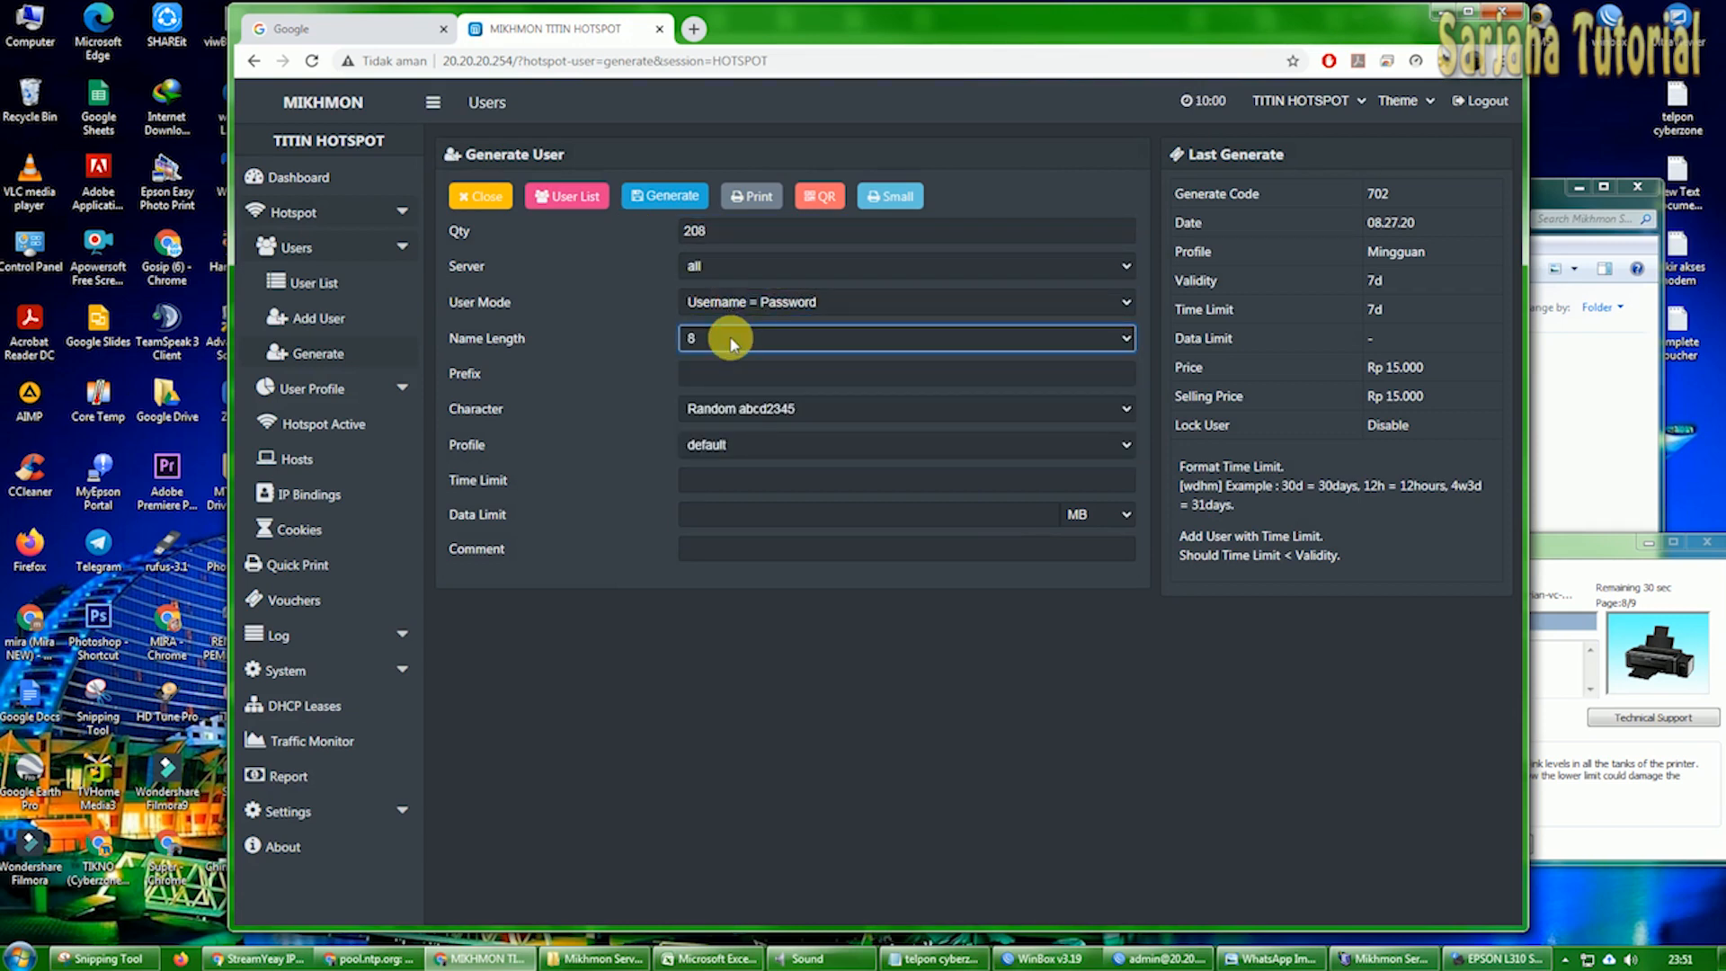
Use Random 5AB2C34D characters, the Bulanan profile and a 30d limit, then generate.
left_click(742, 406)
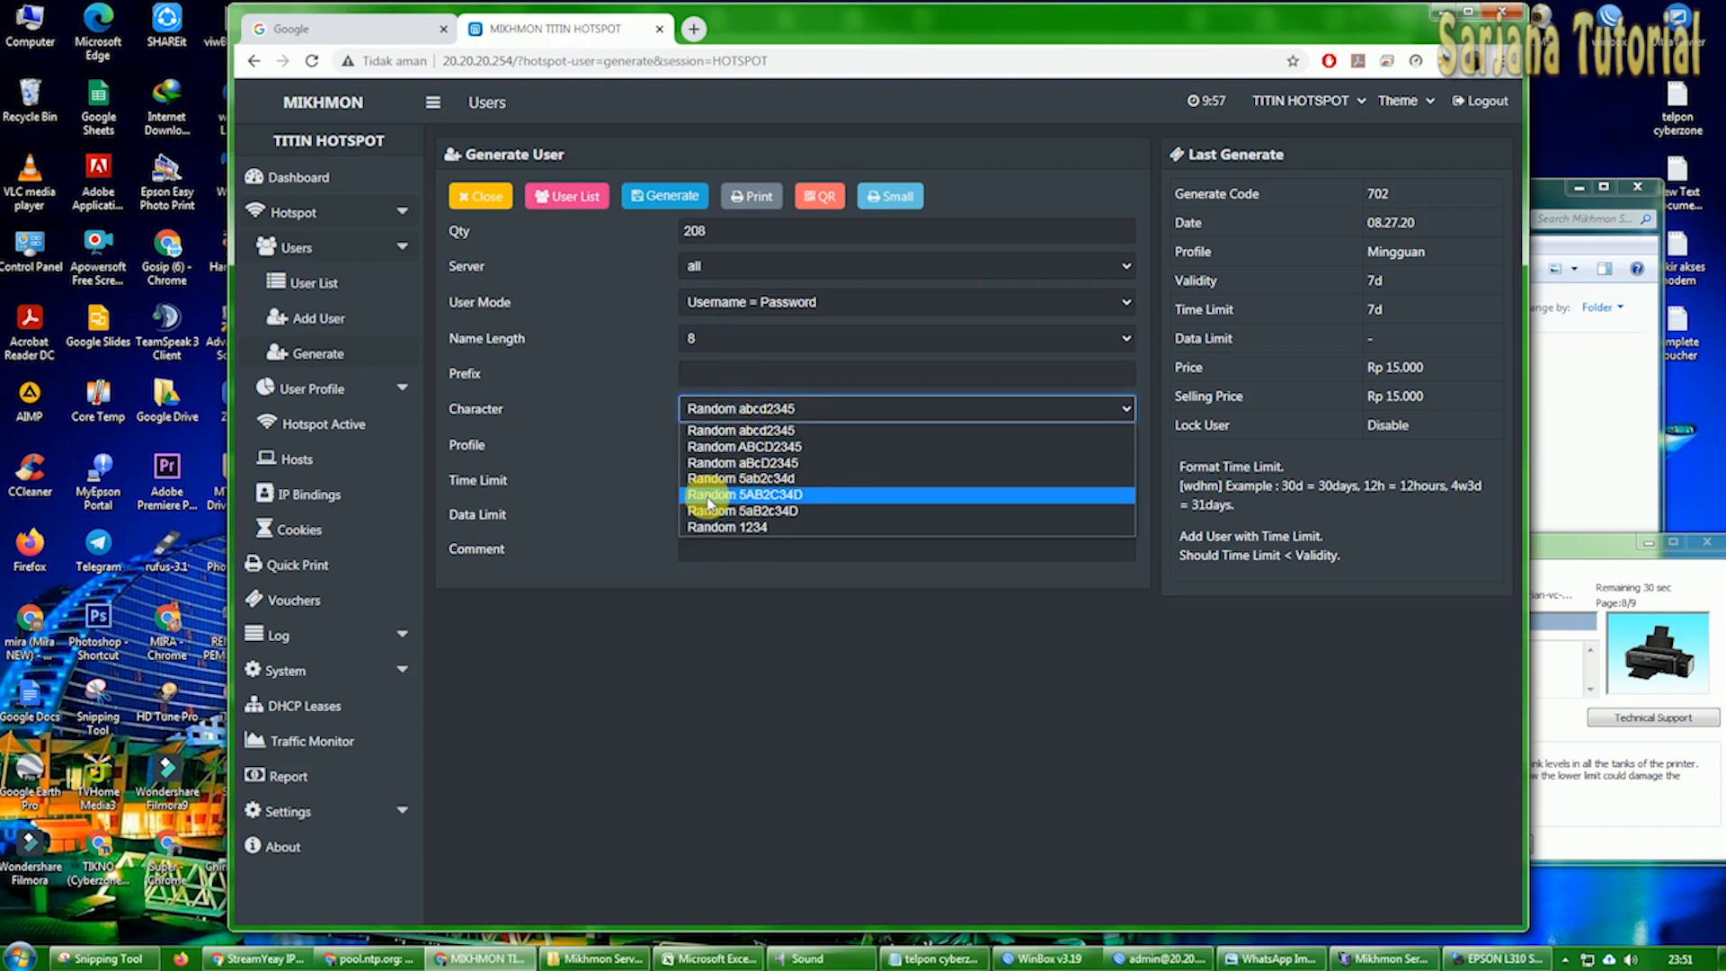
left_click(775, 497)
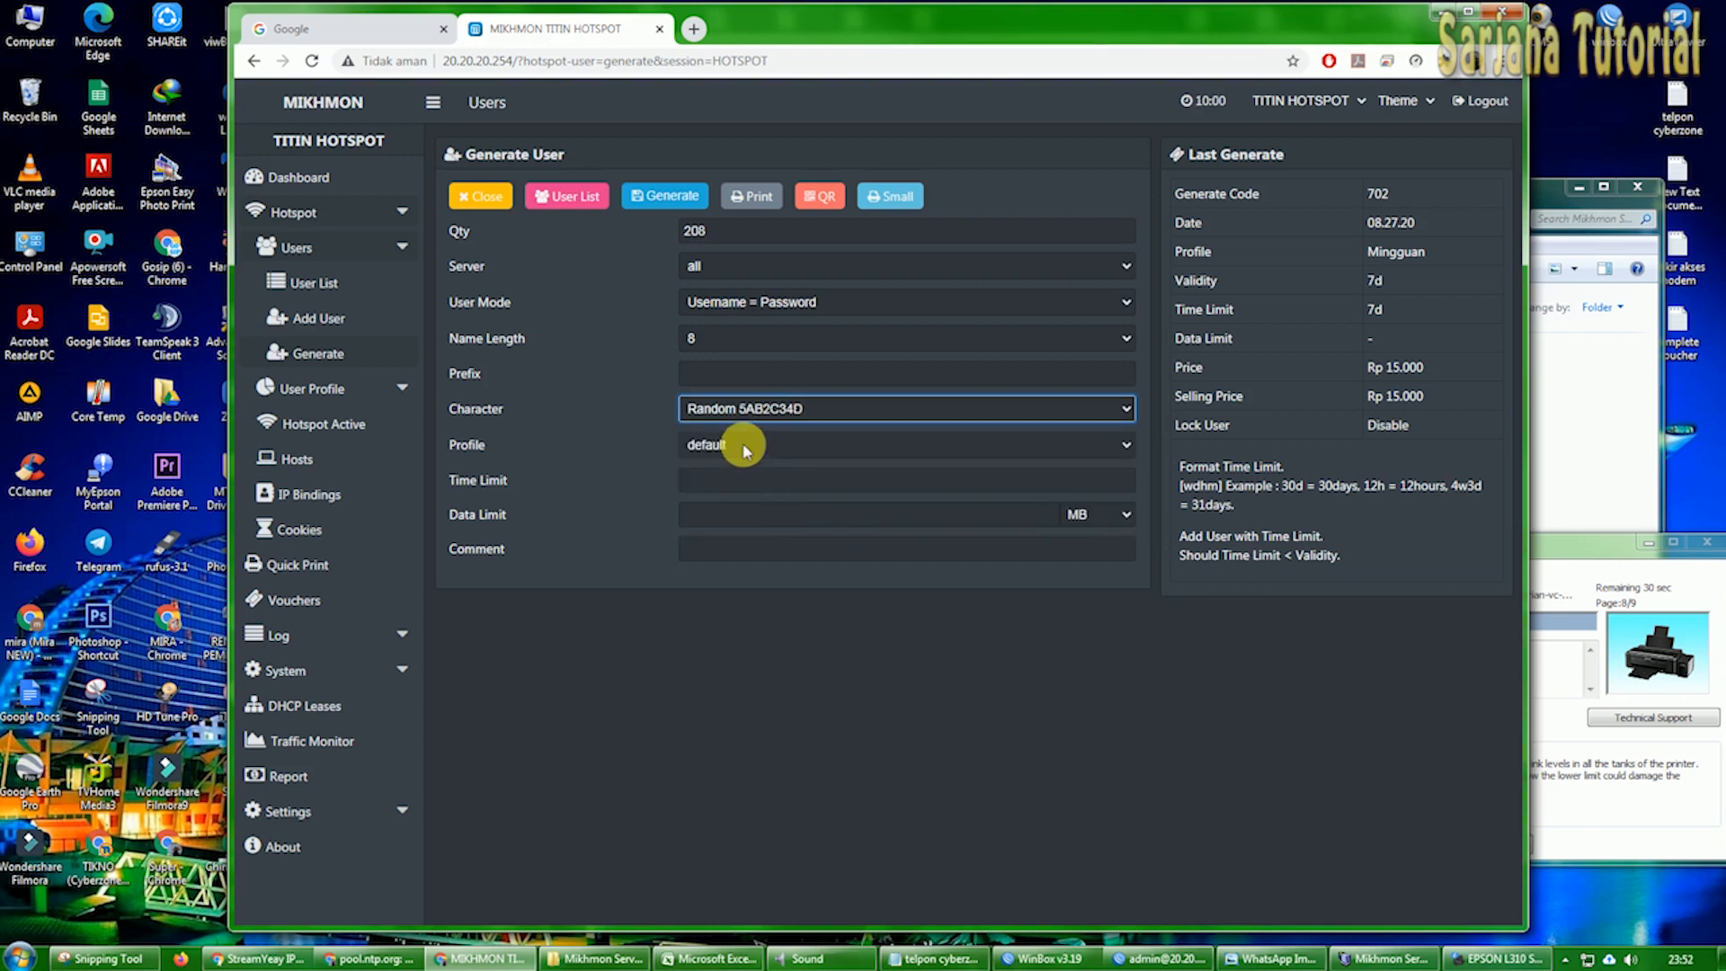
left_click(743, 442)
left_click(742, 514)
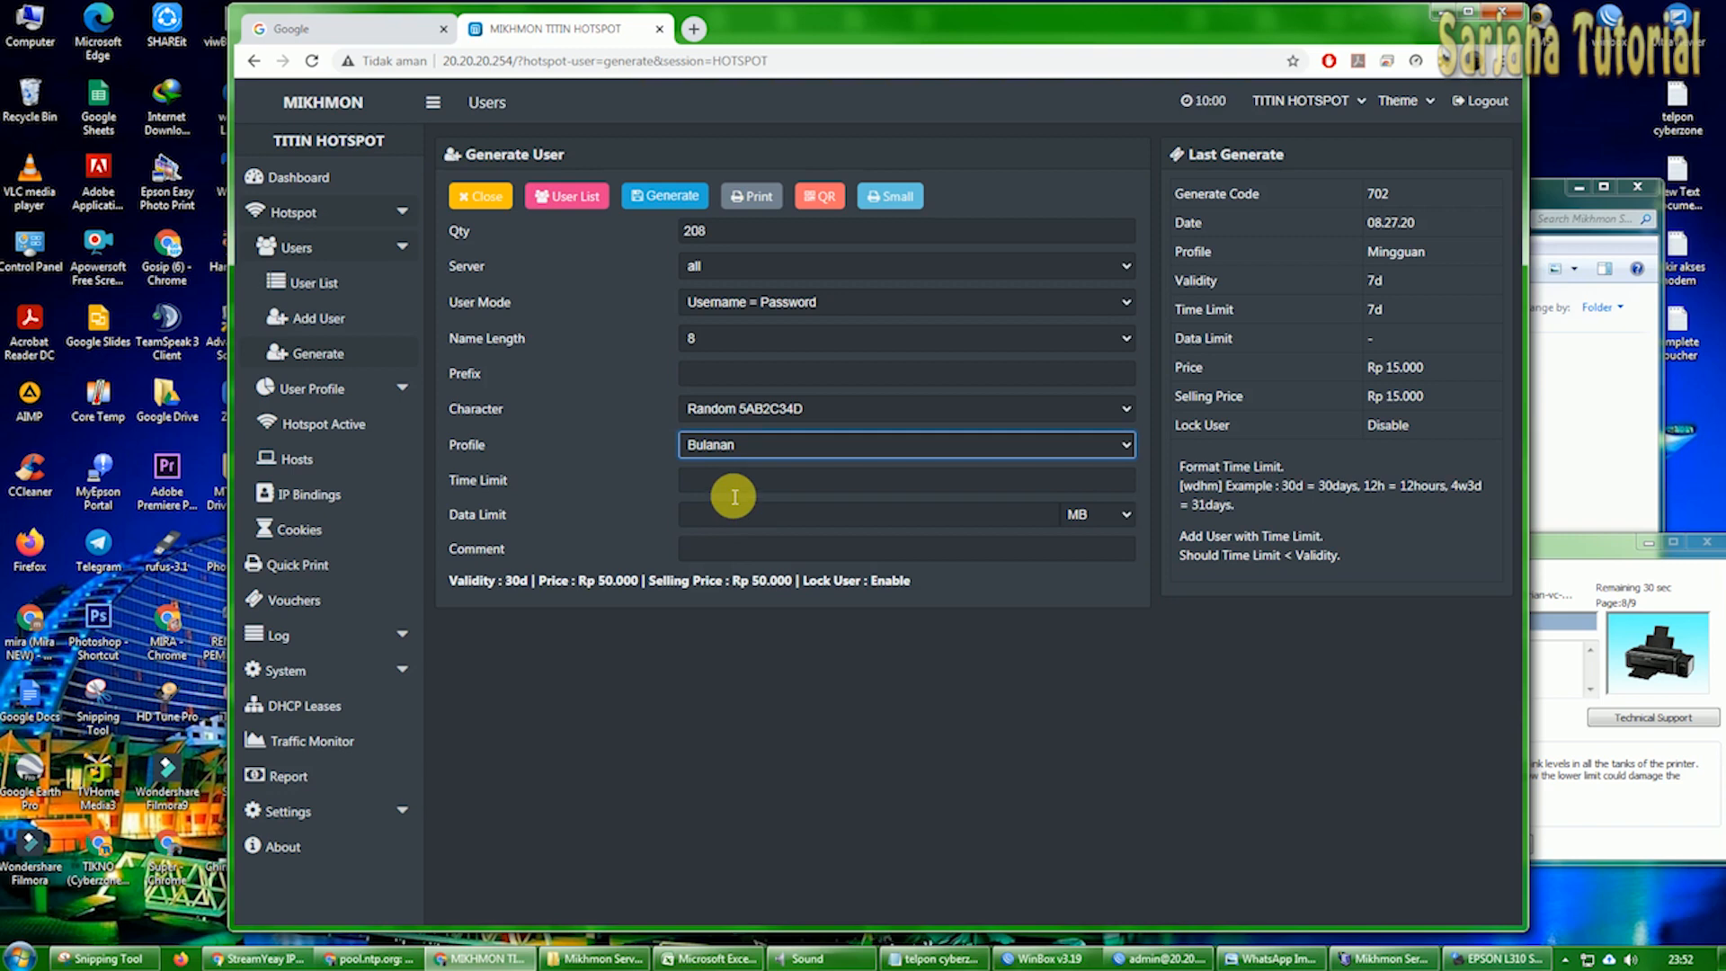
left_click(734, 497)
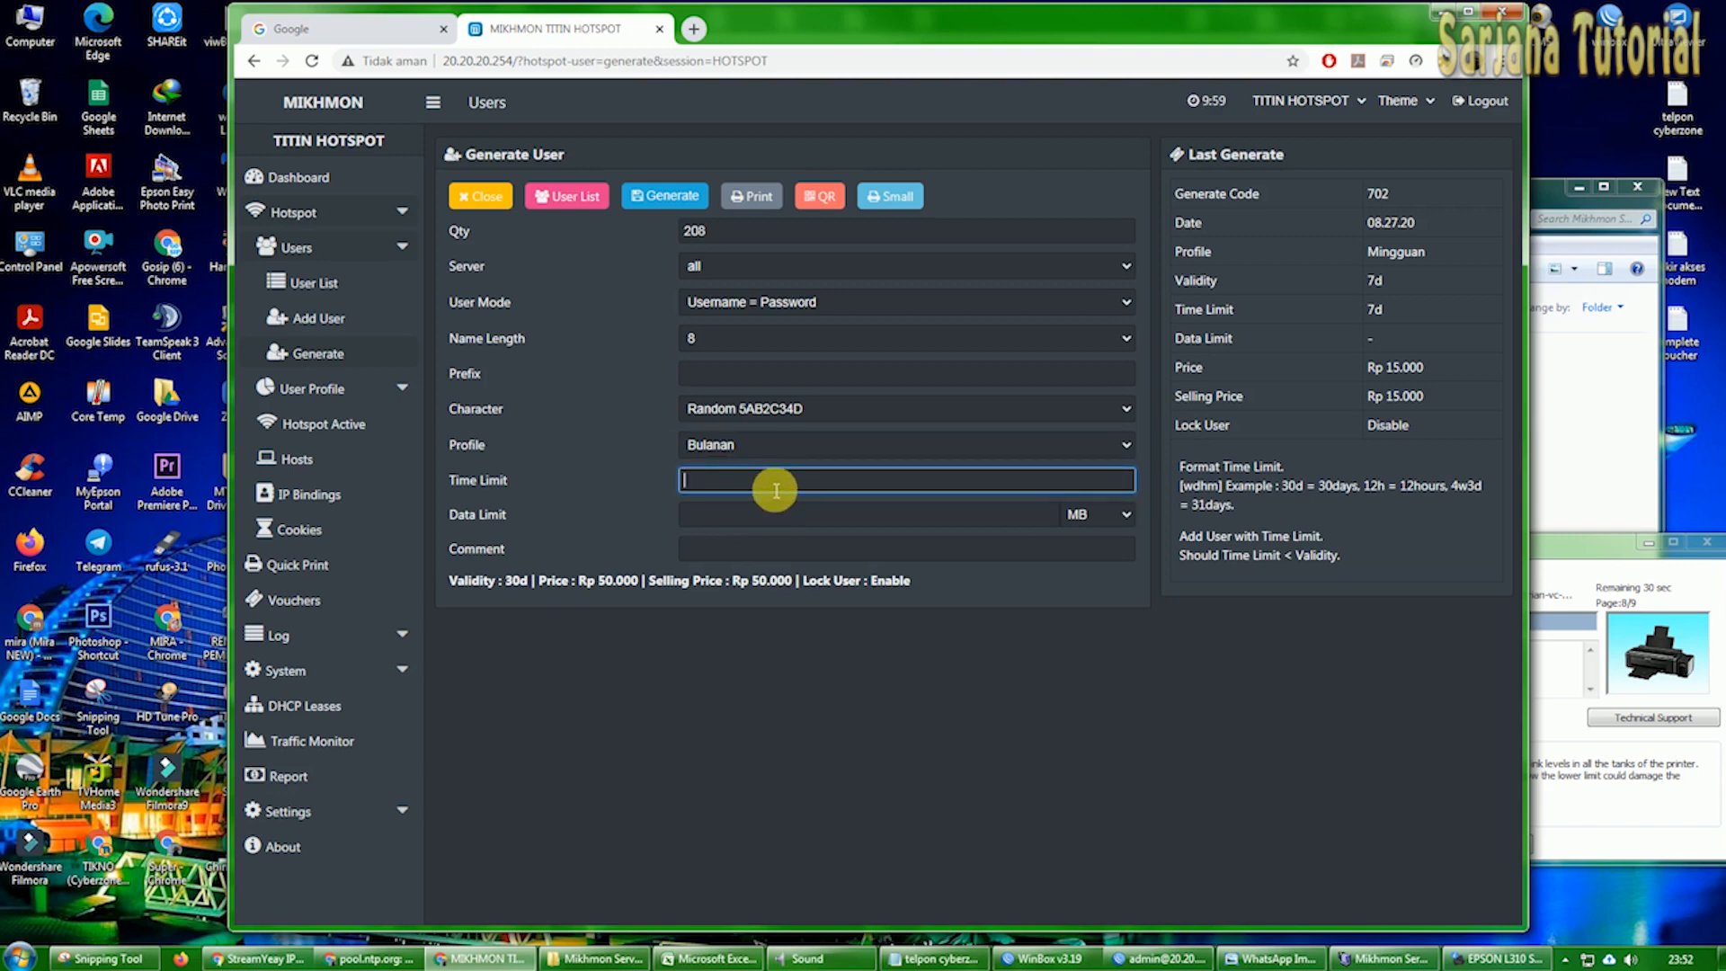
type("30d")
left_click(672, 198)
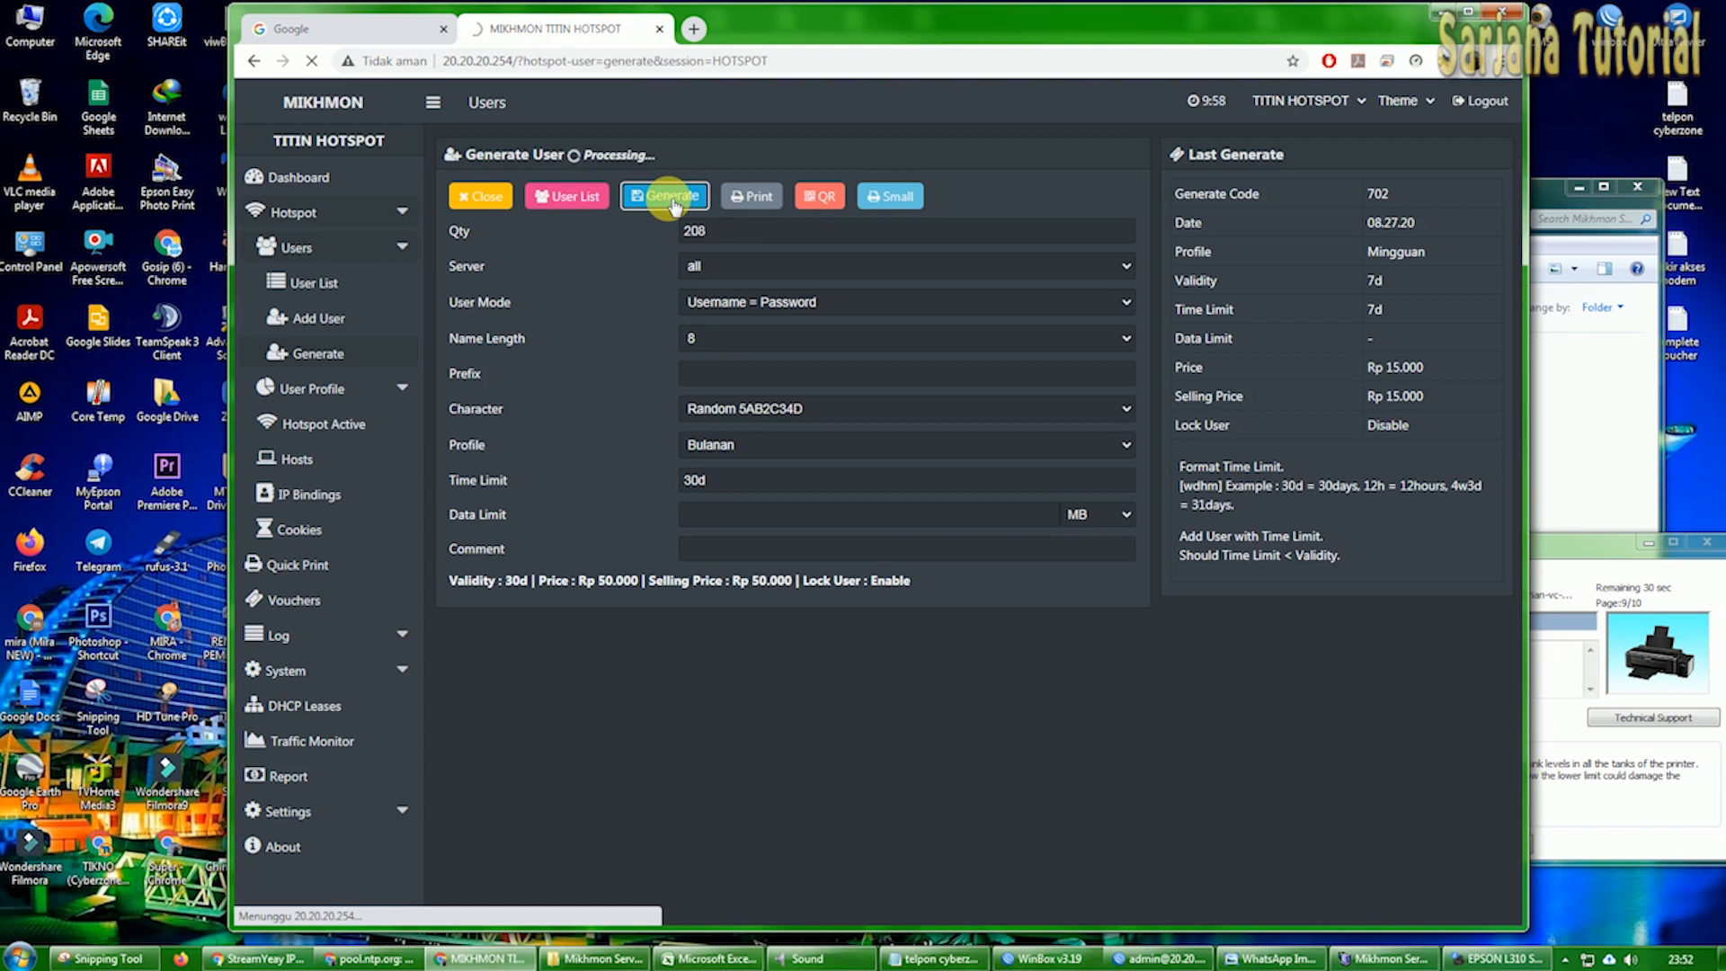
left_click(1160, 958)
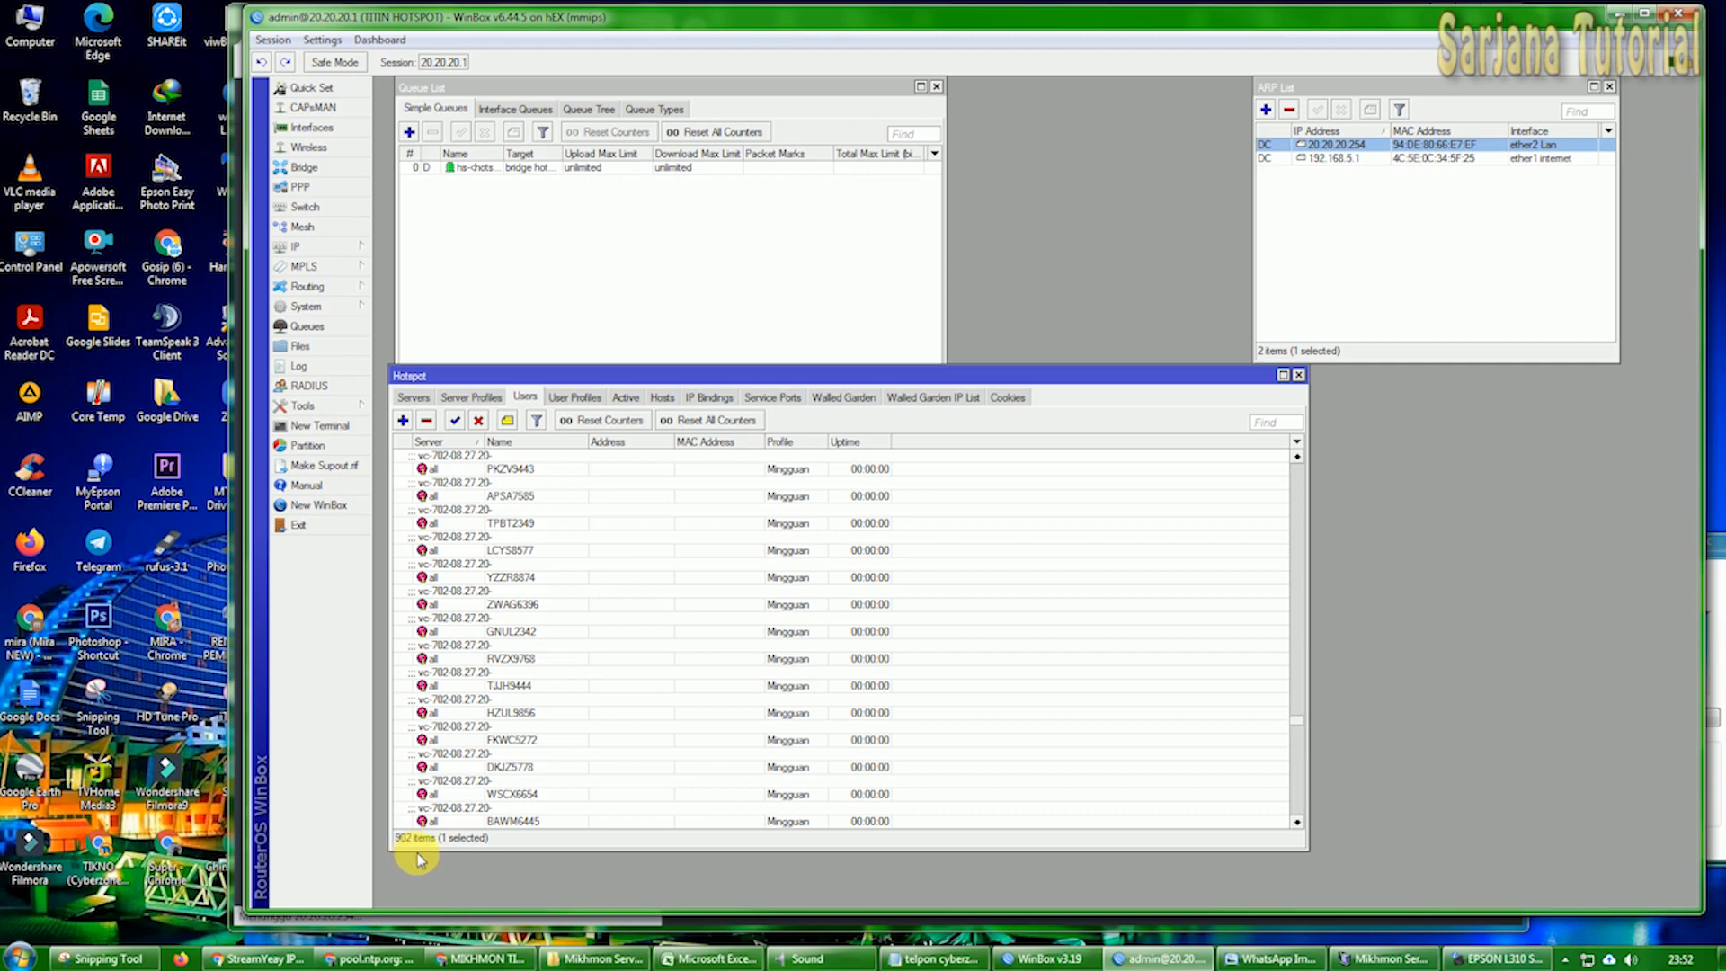
Check the WinBox log for 'hotspot user added' entries, then close it and minimize WinBox.
left_click(306, 365)
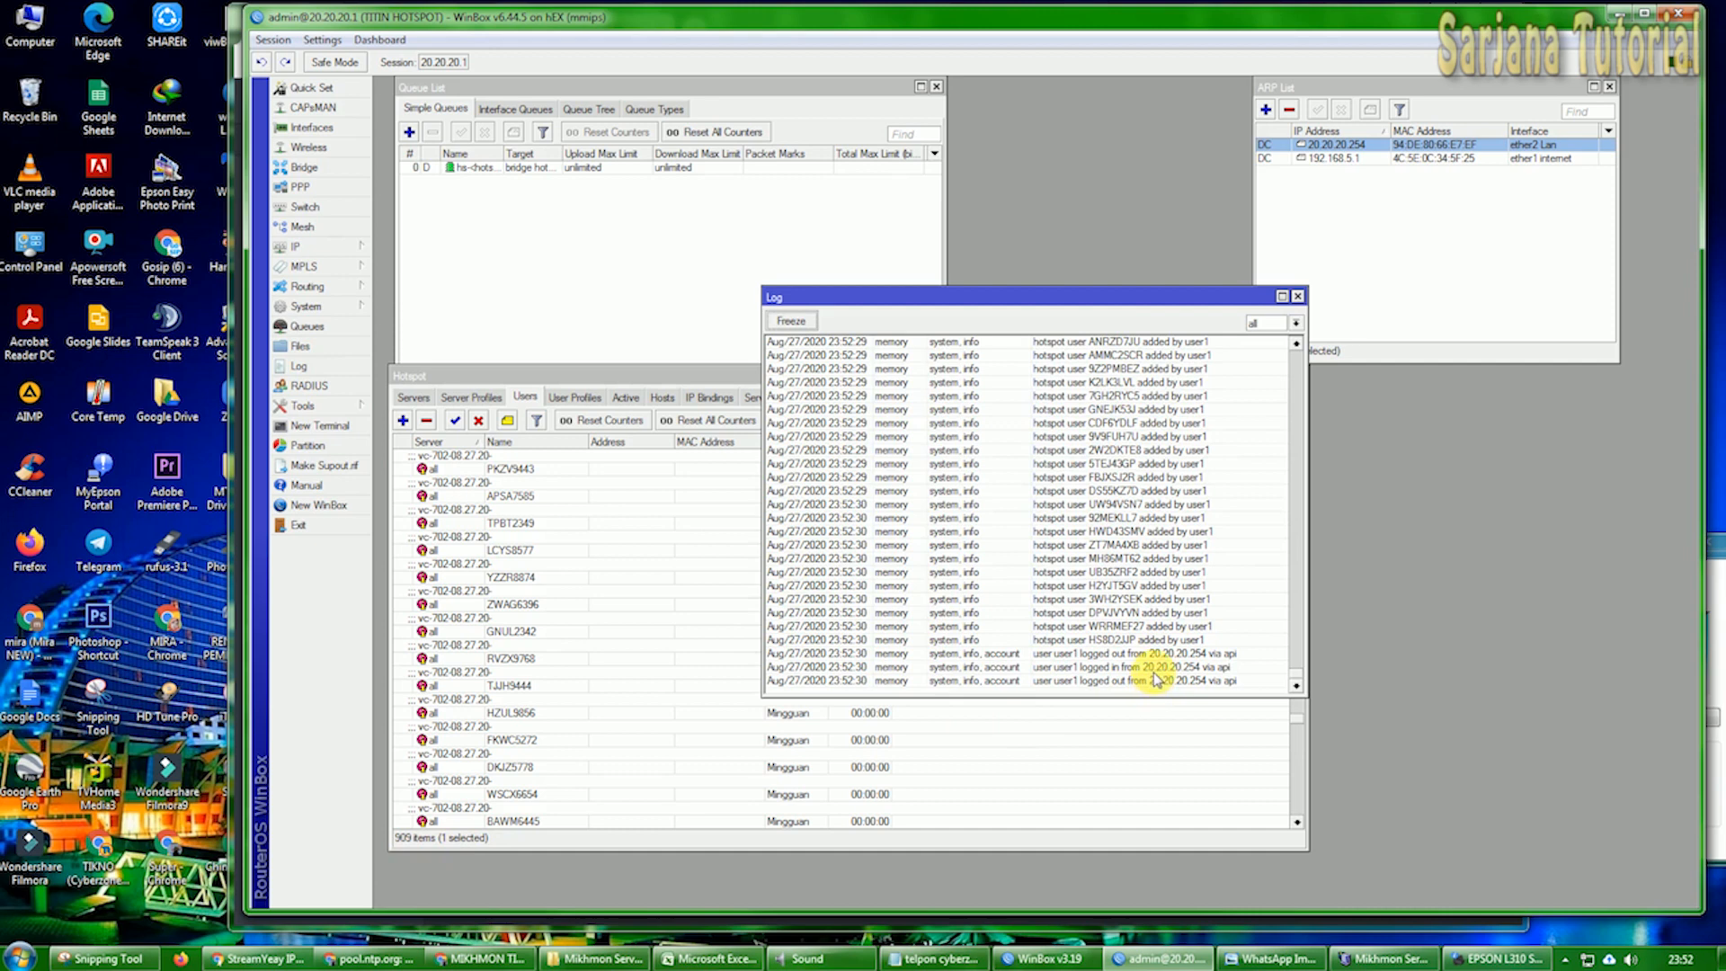
left_click(1297, 296)
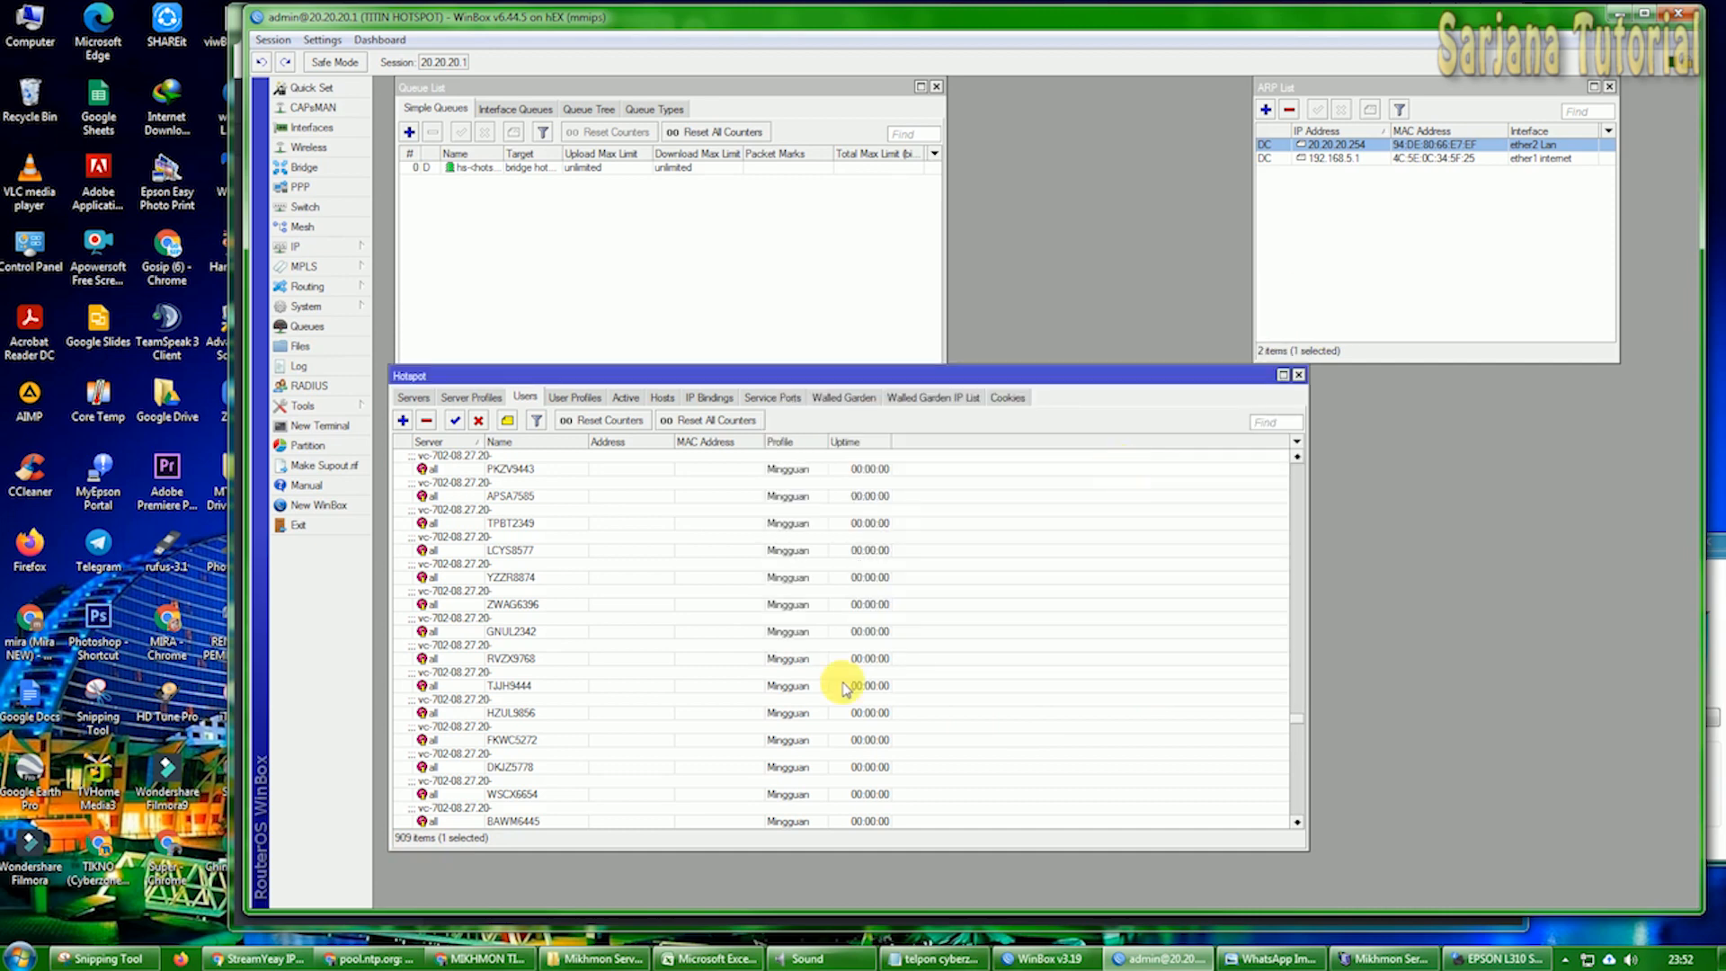
left_click(1620, 20)
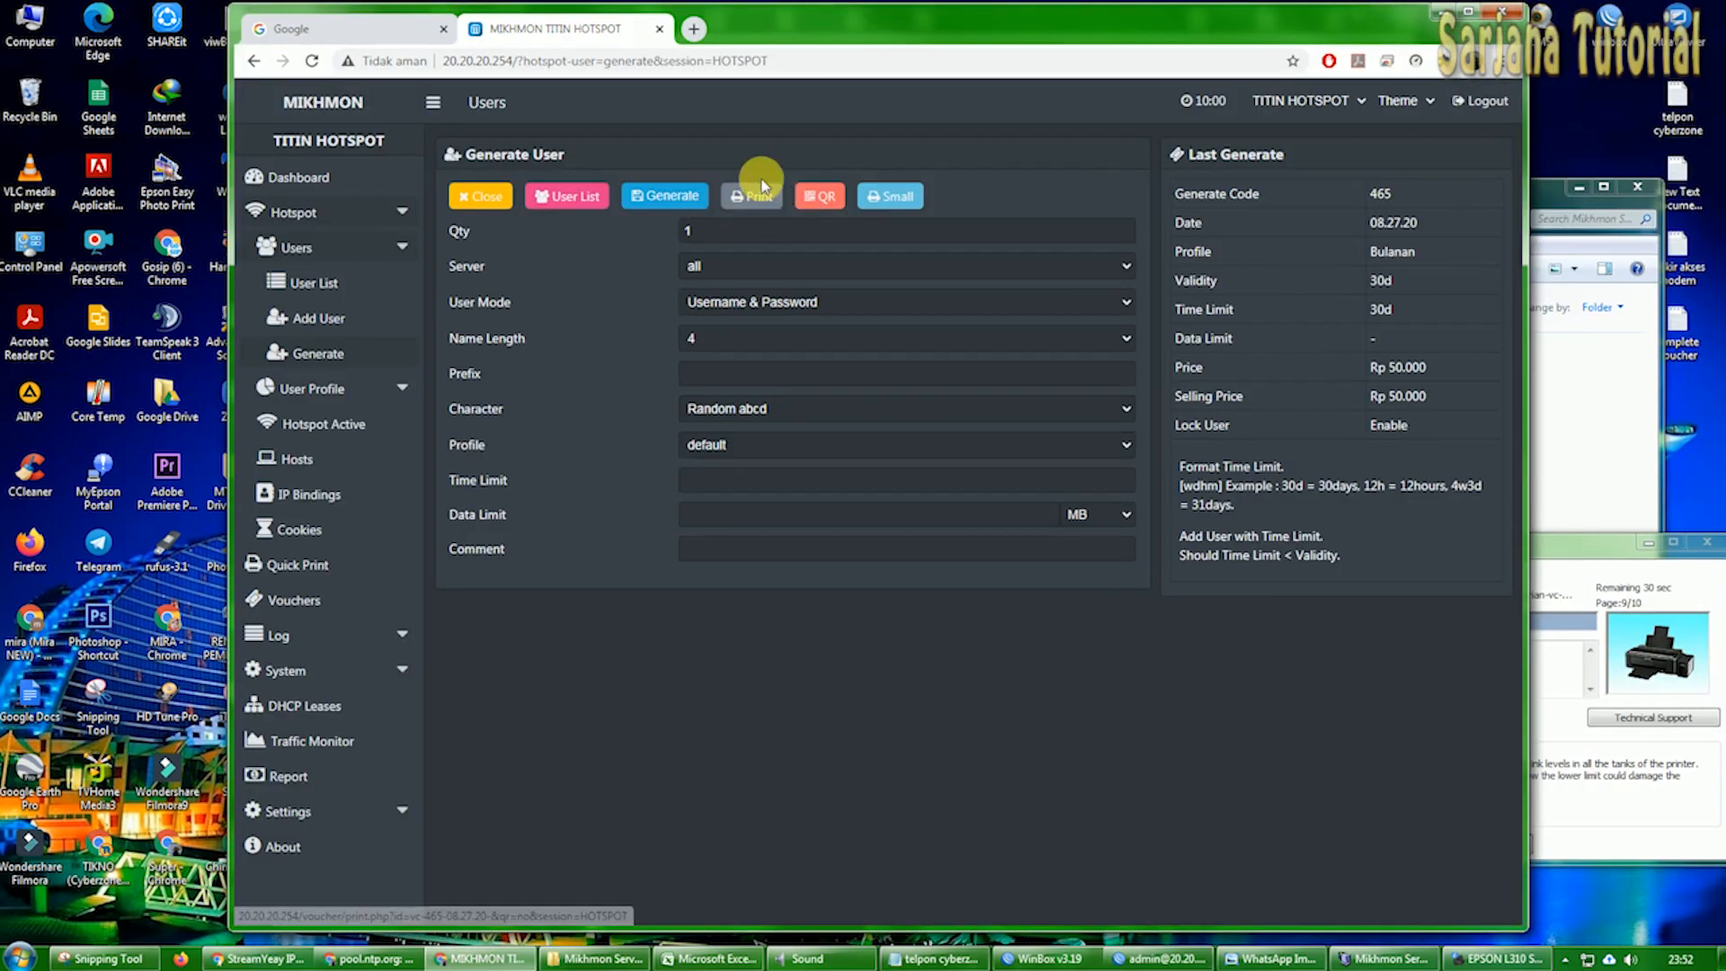
Open the Bulanan voucher print sheet and review its A4 preview for the EPSON L310.
left_click(765, 197)
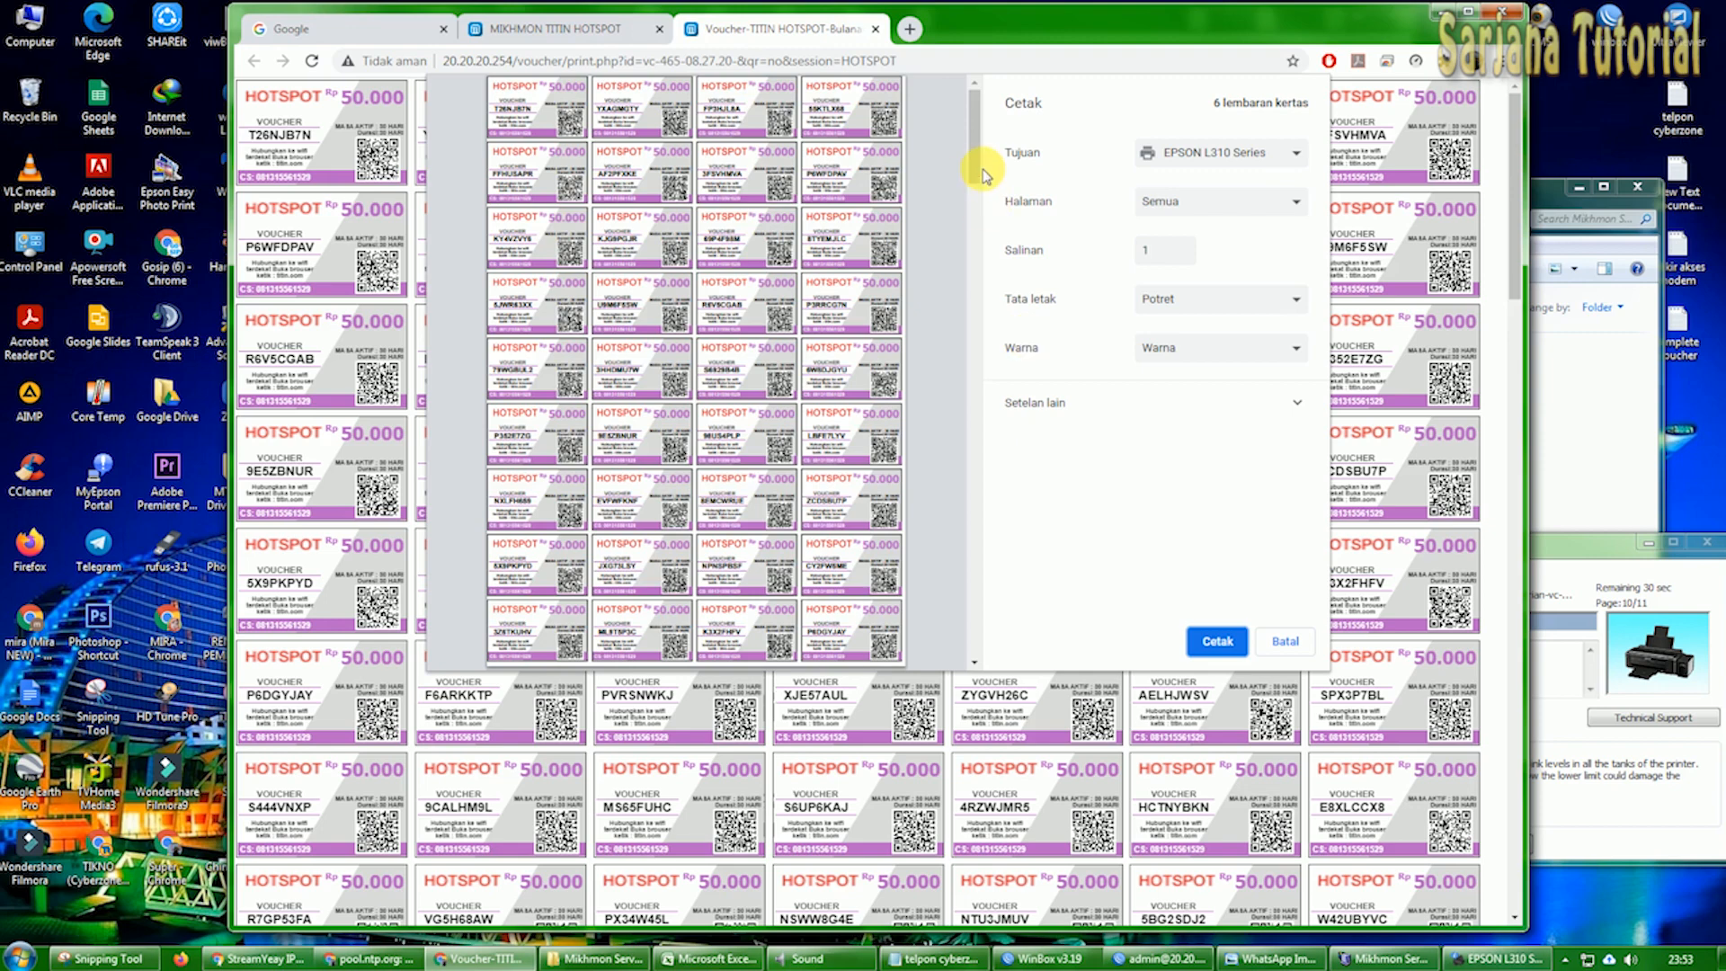
left_click_drag(976, 219, 966, 683)
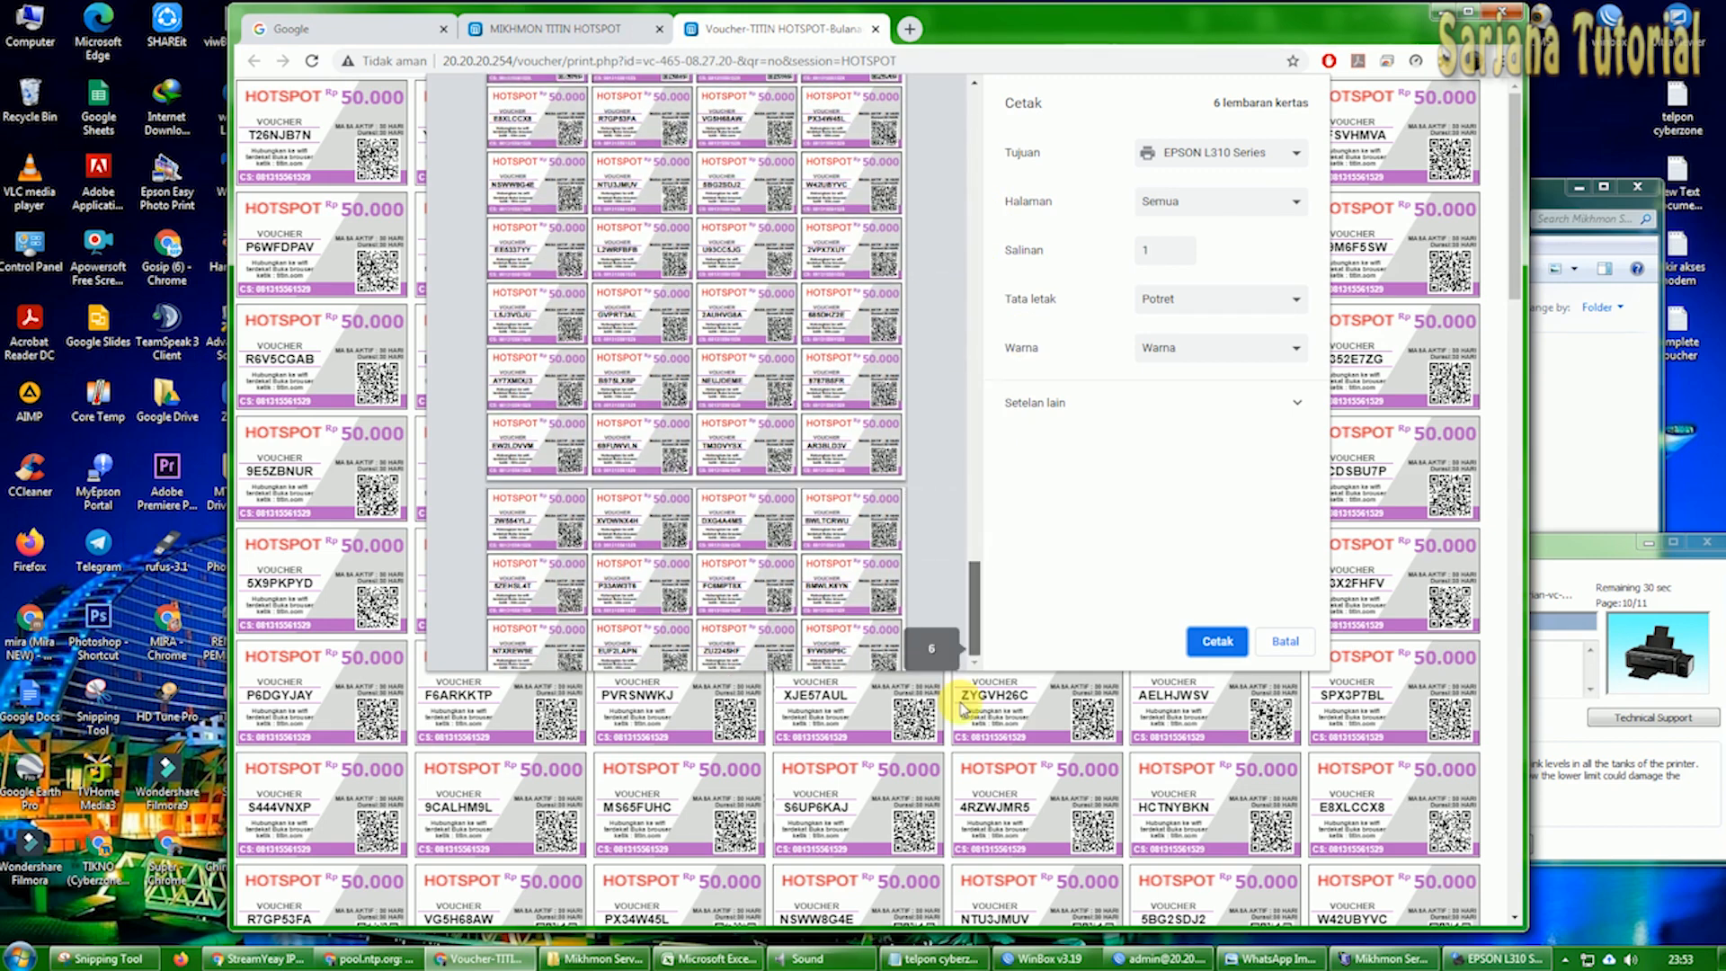
mouse_move(512, 596)
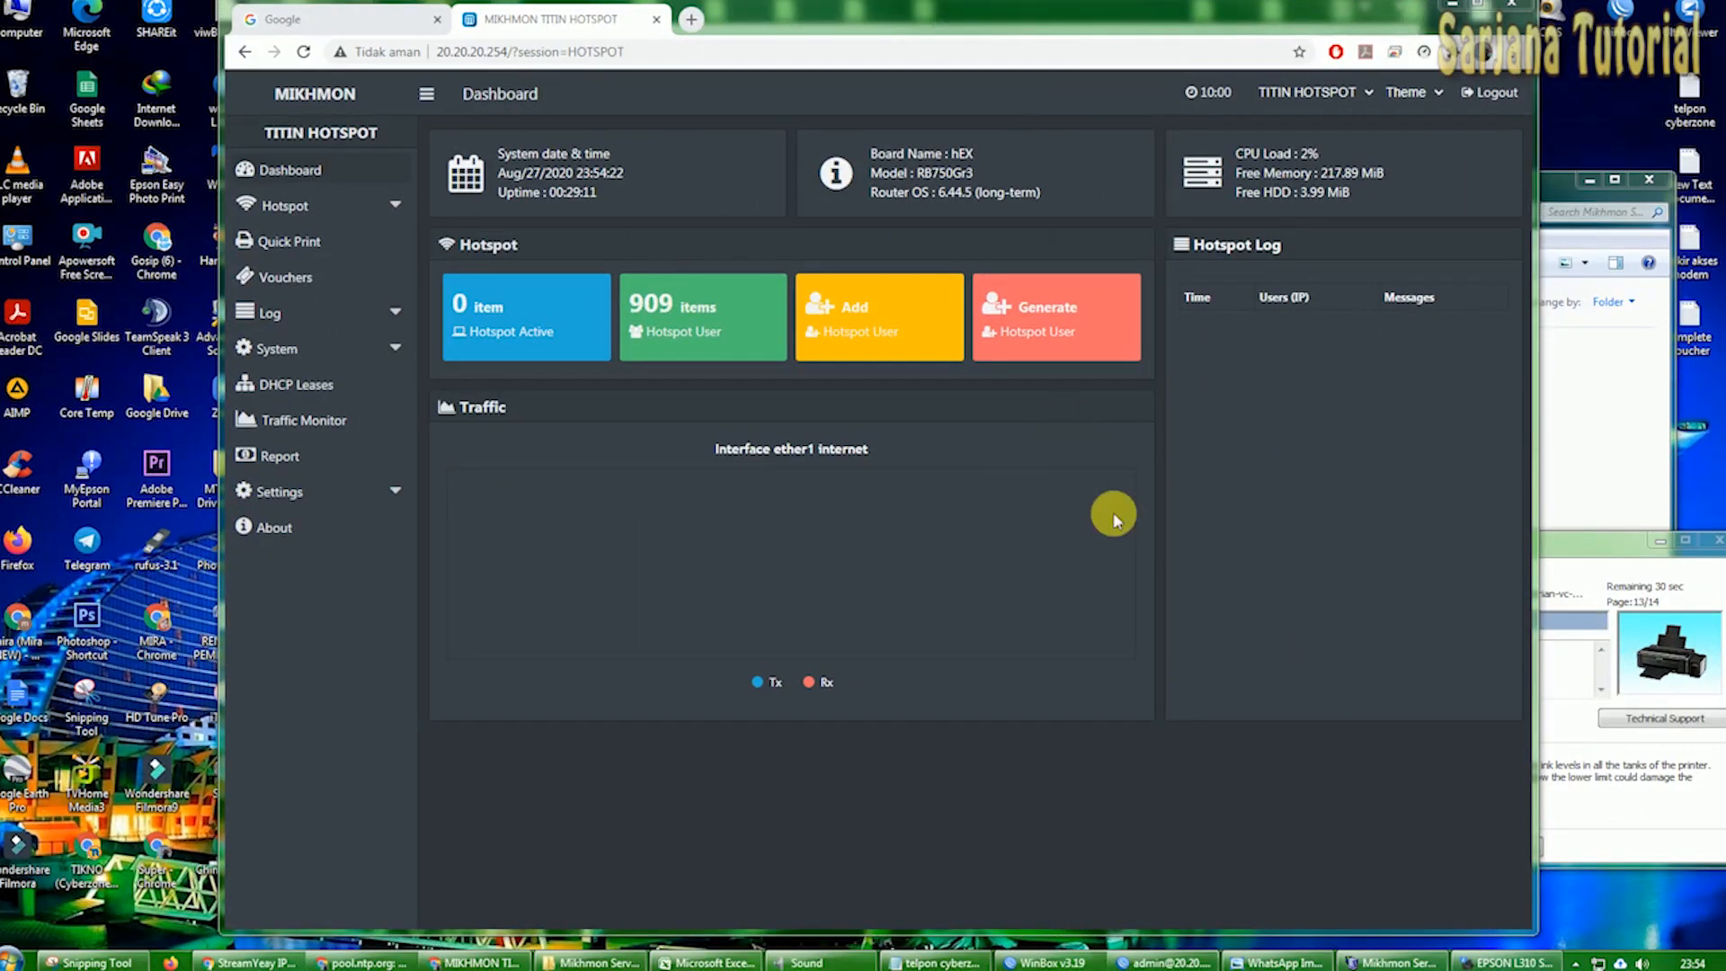
Start a new batch with quantity 106, all servers, username equal to password, and length 8.
left_click(1058, 335)
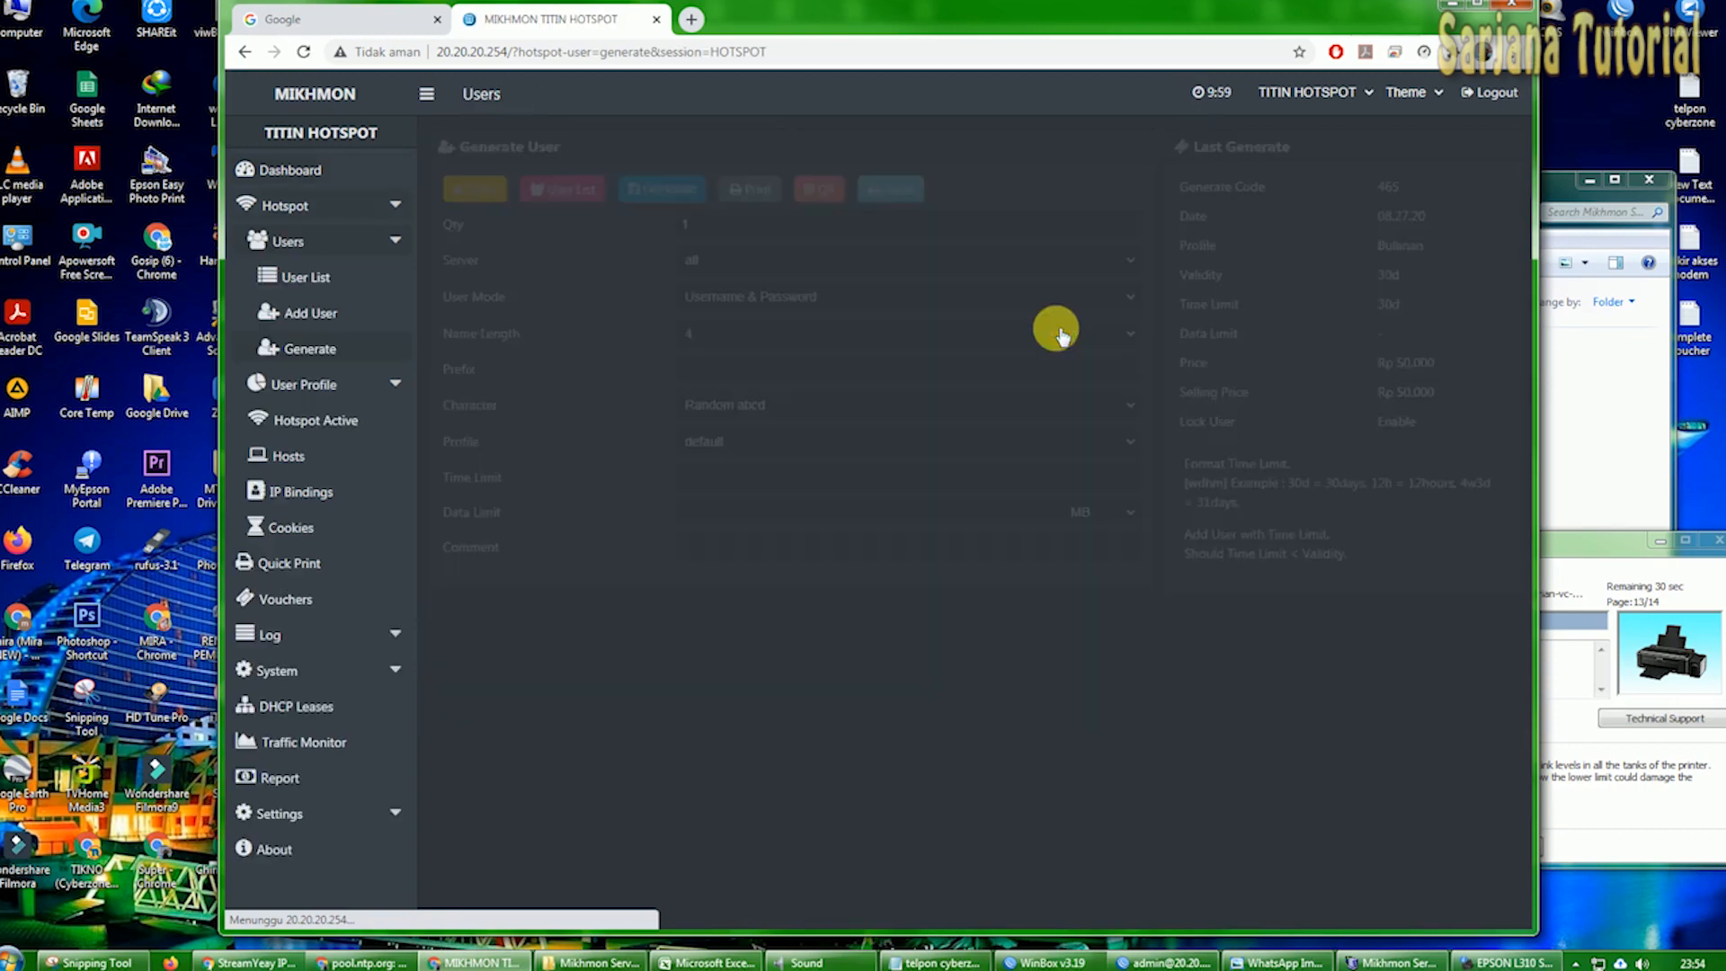
left_click(714, 225)
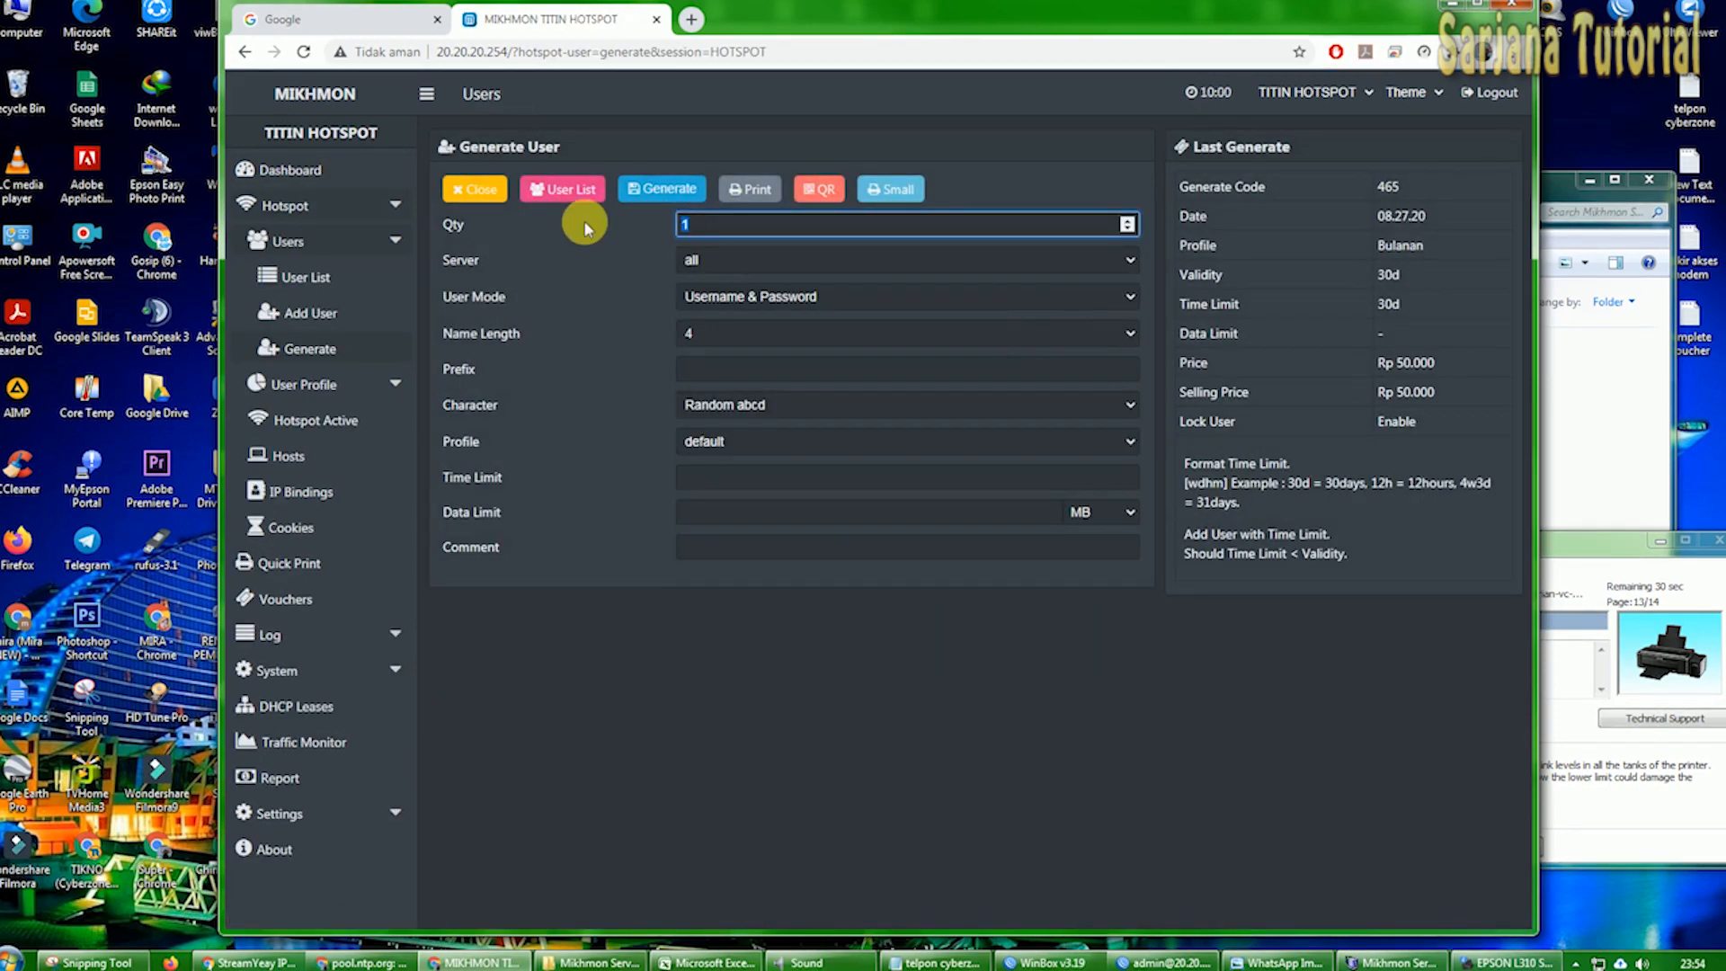
left_click_drag(770, 220, 552, 223)
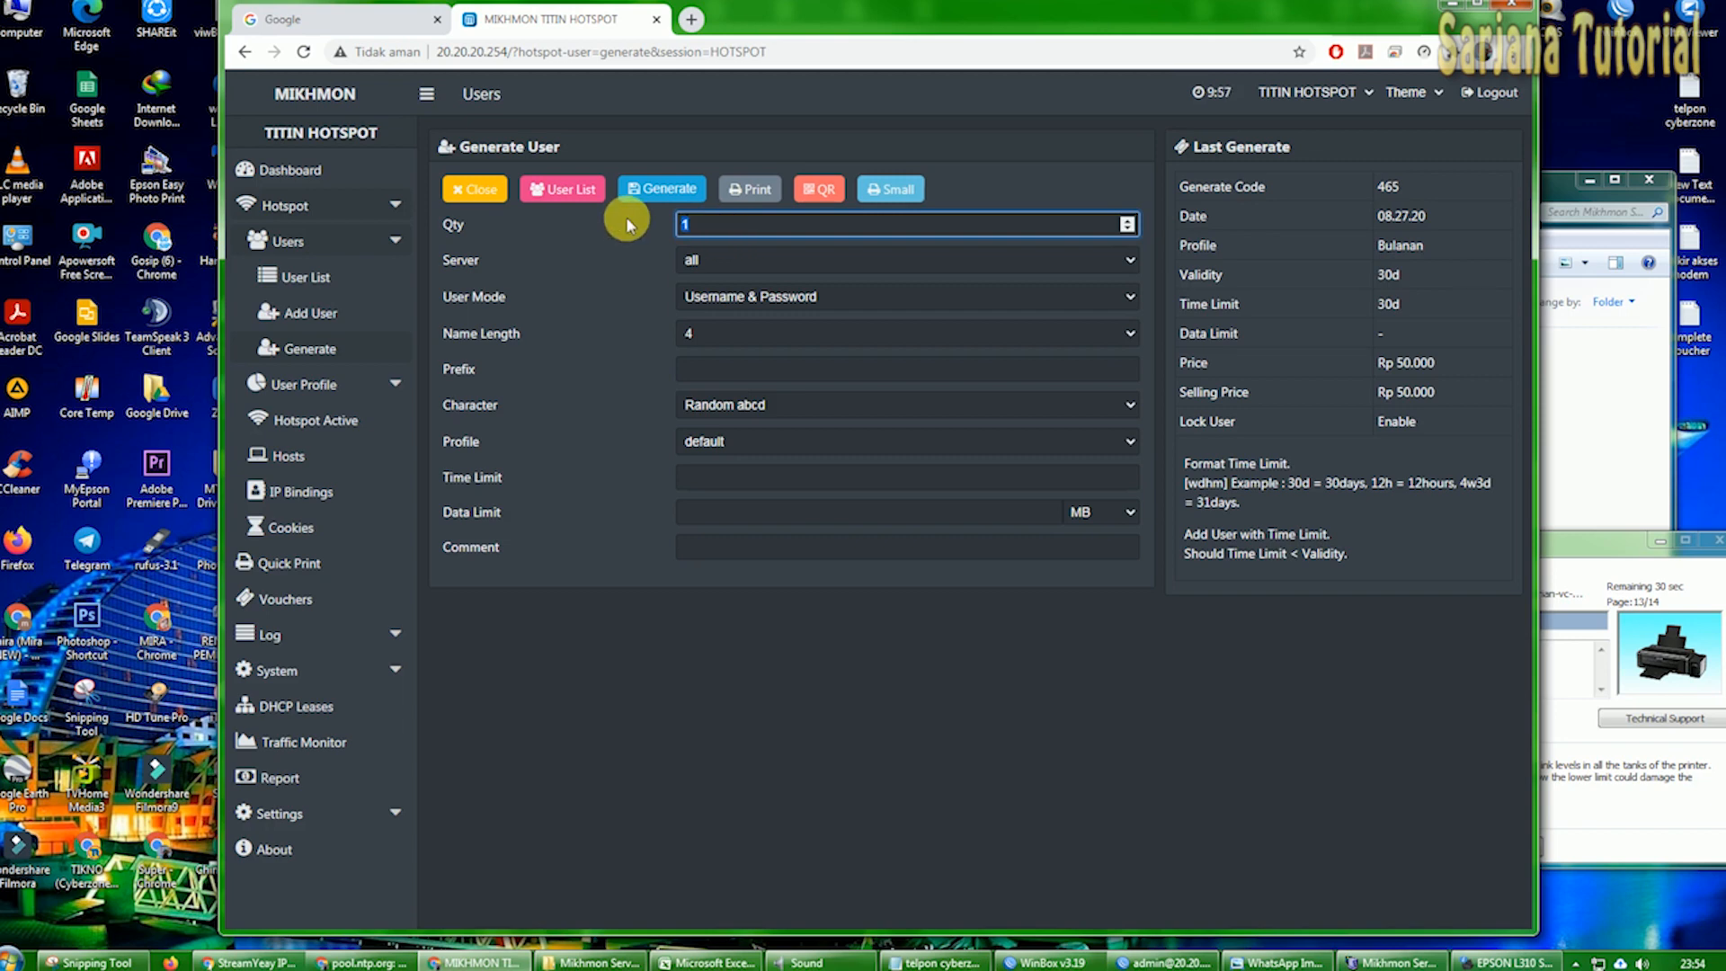
left_click(710, 260)
left_click(732, 270)
left_click(735, 300)
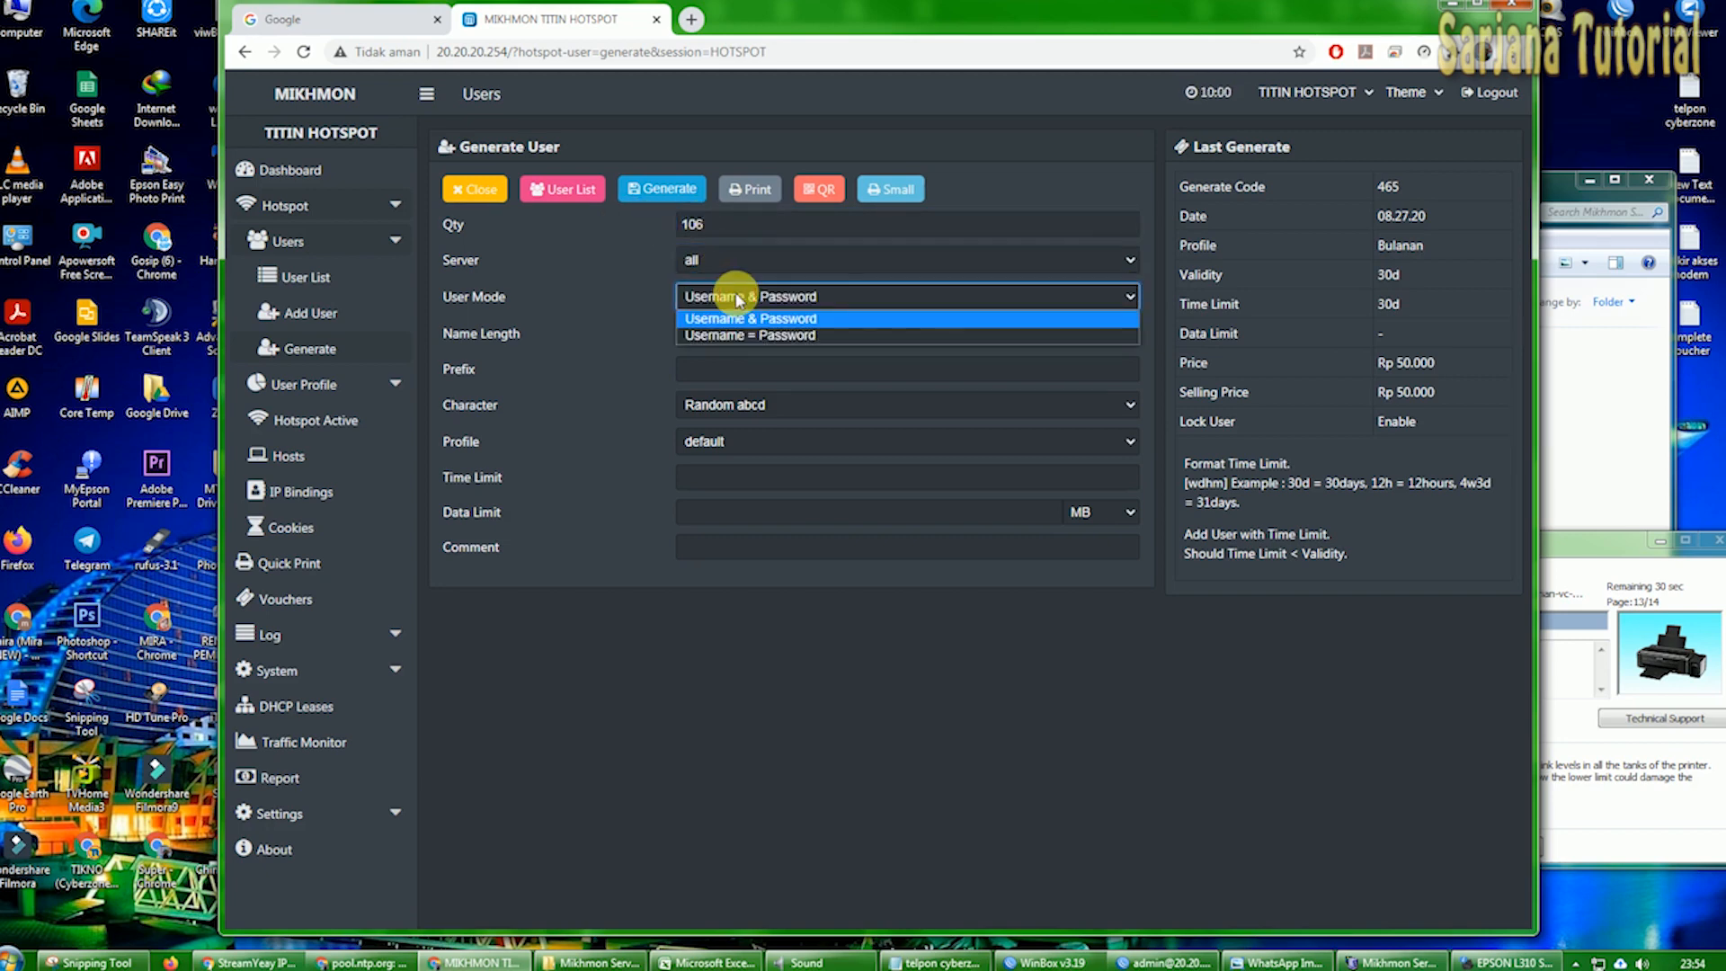
left_click(698, 342)
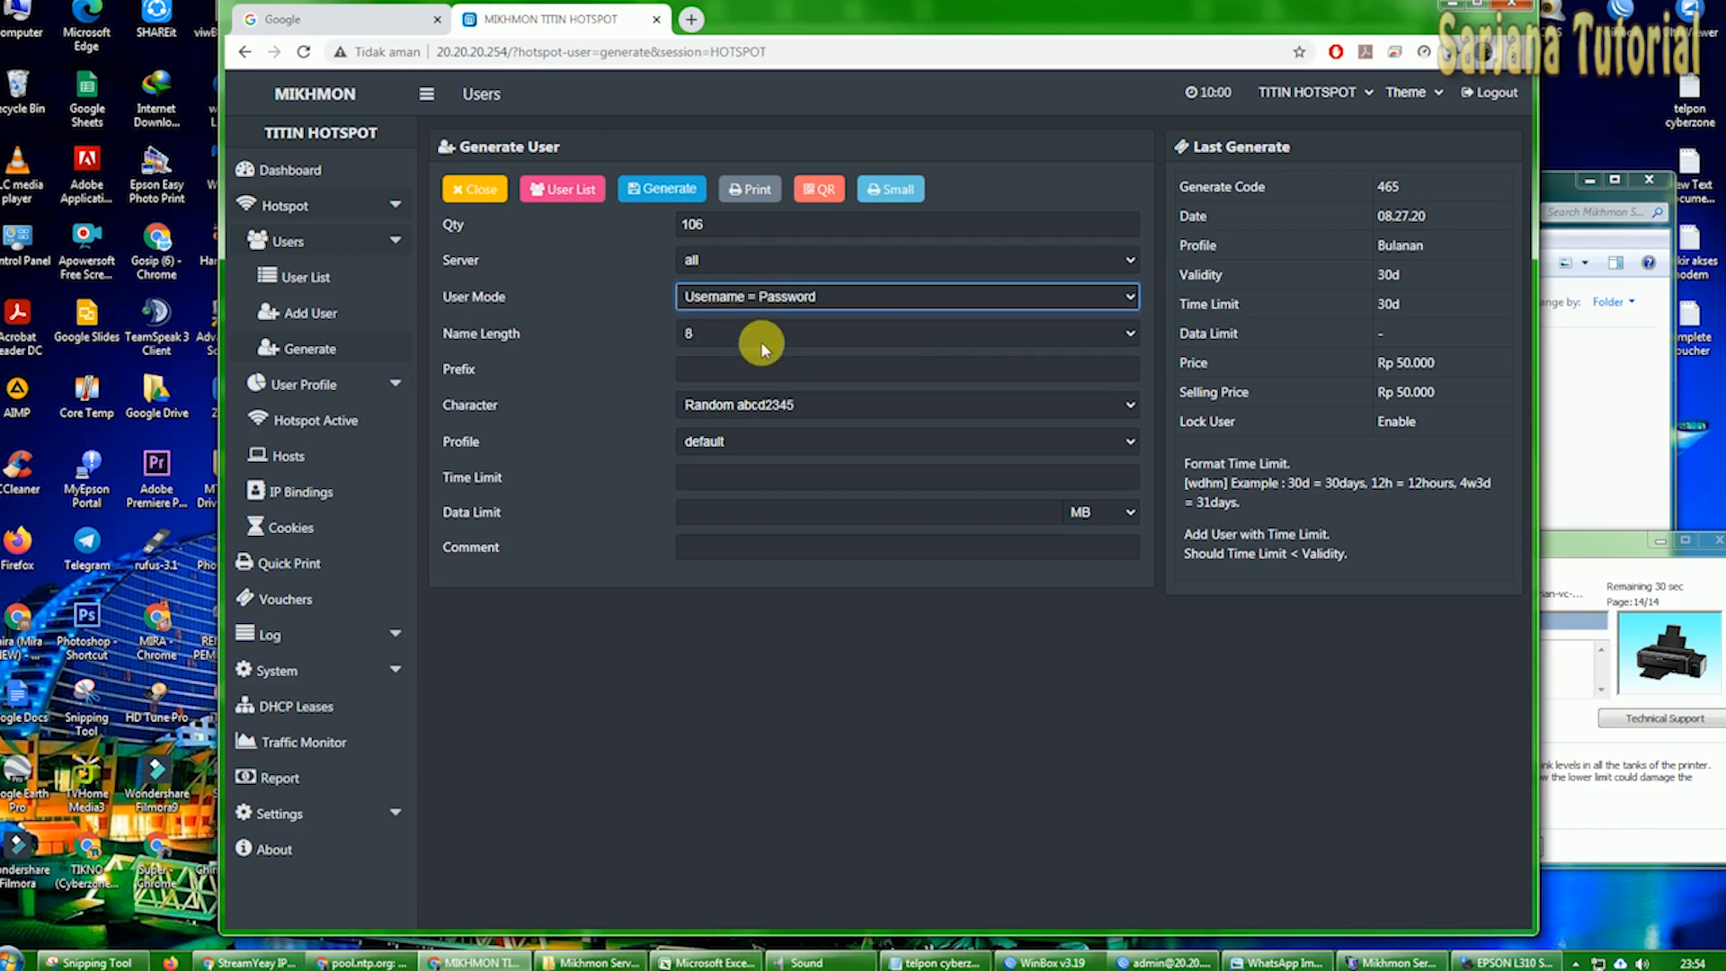
left_click(685, 334)
left_click(713, 364)
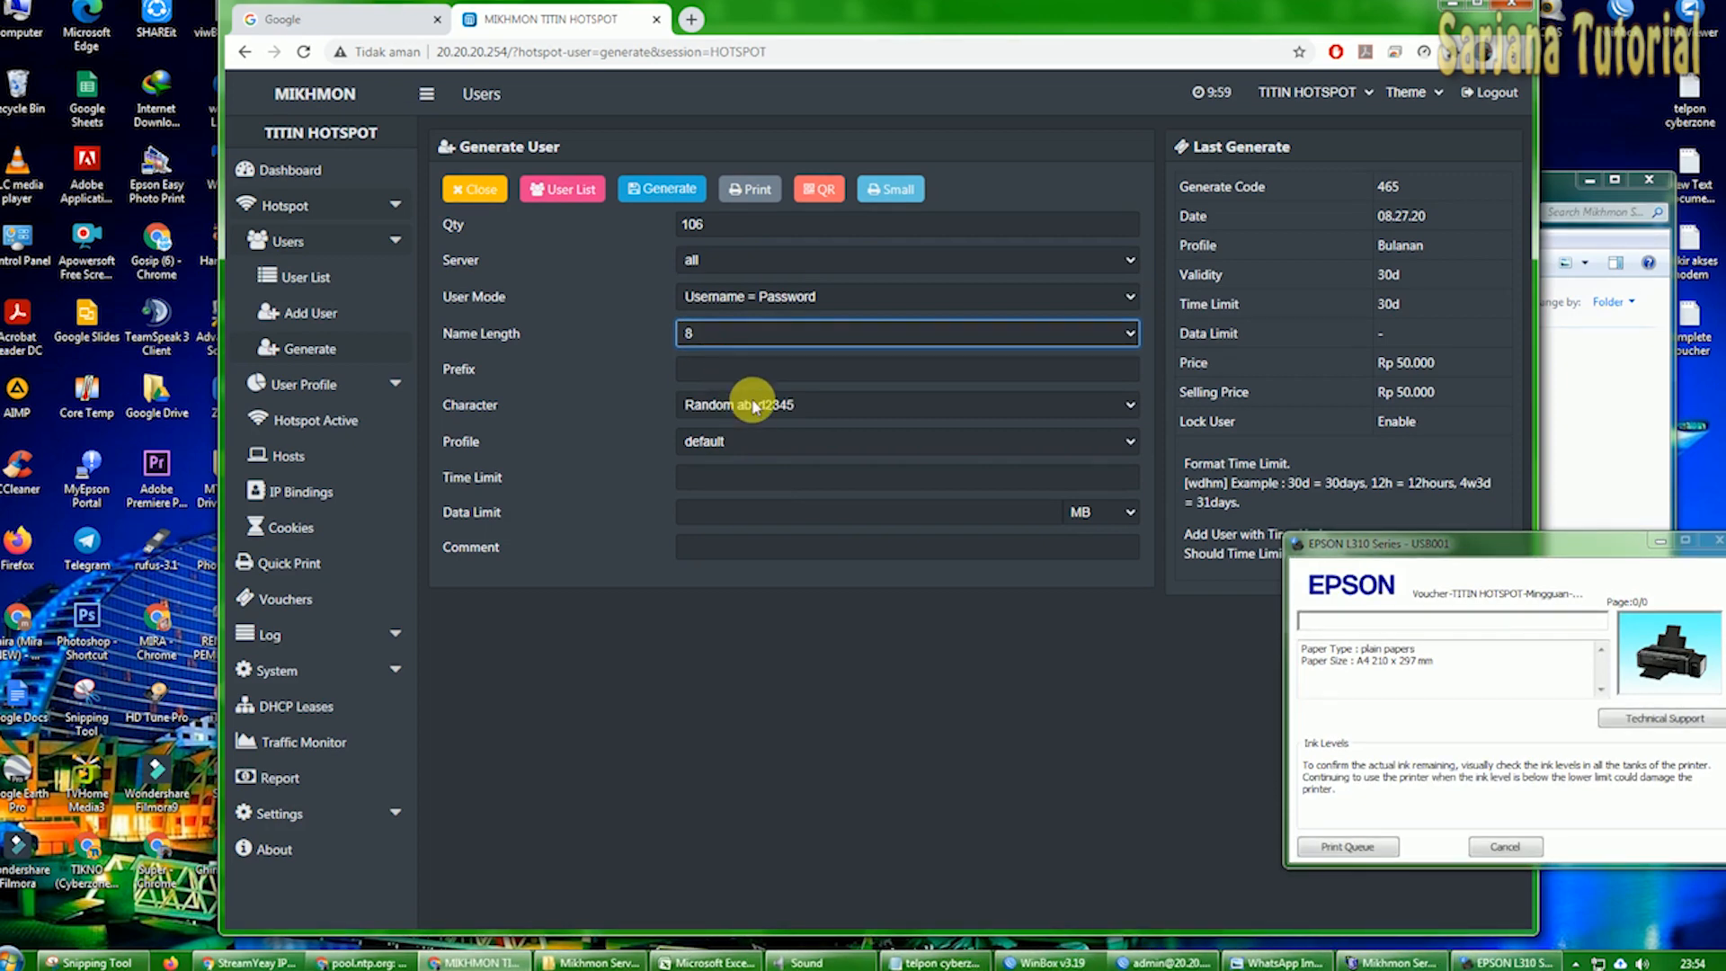
Use Random 1234 numeric codes, the Ngebut-harian profile and a 24h limit, then generate.
left_click(753, 407)
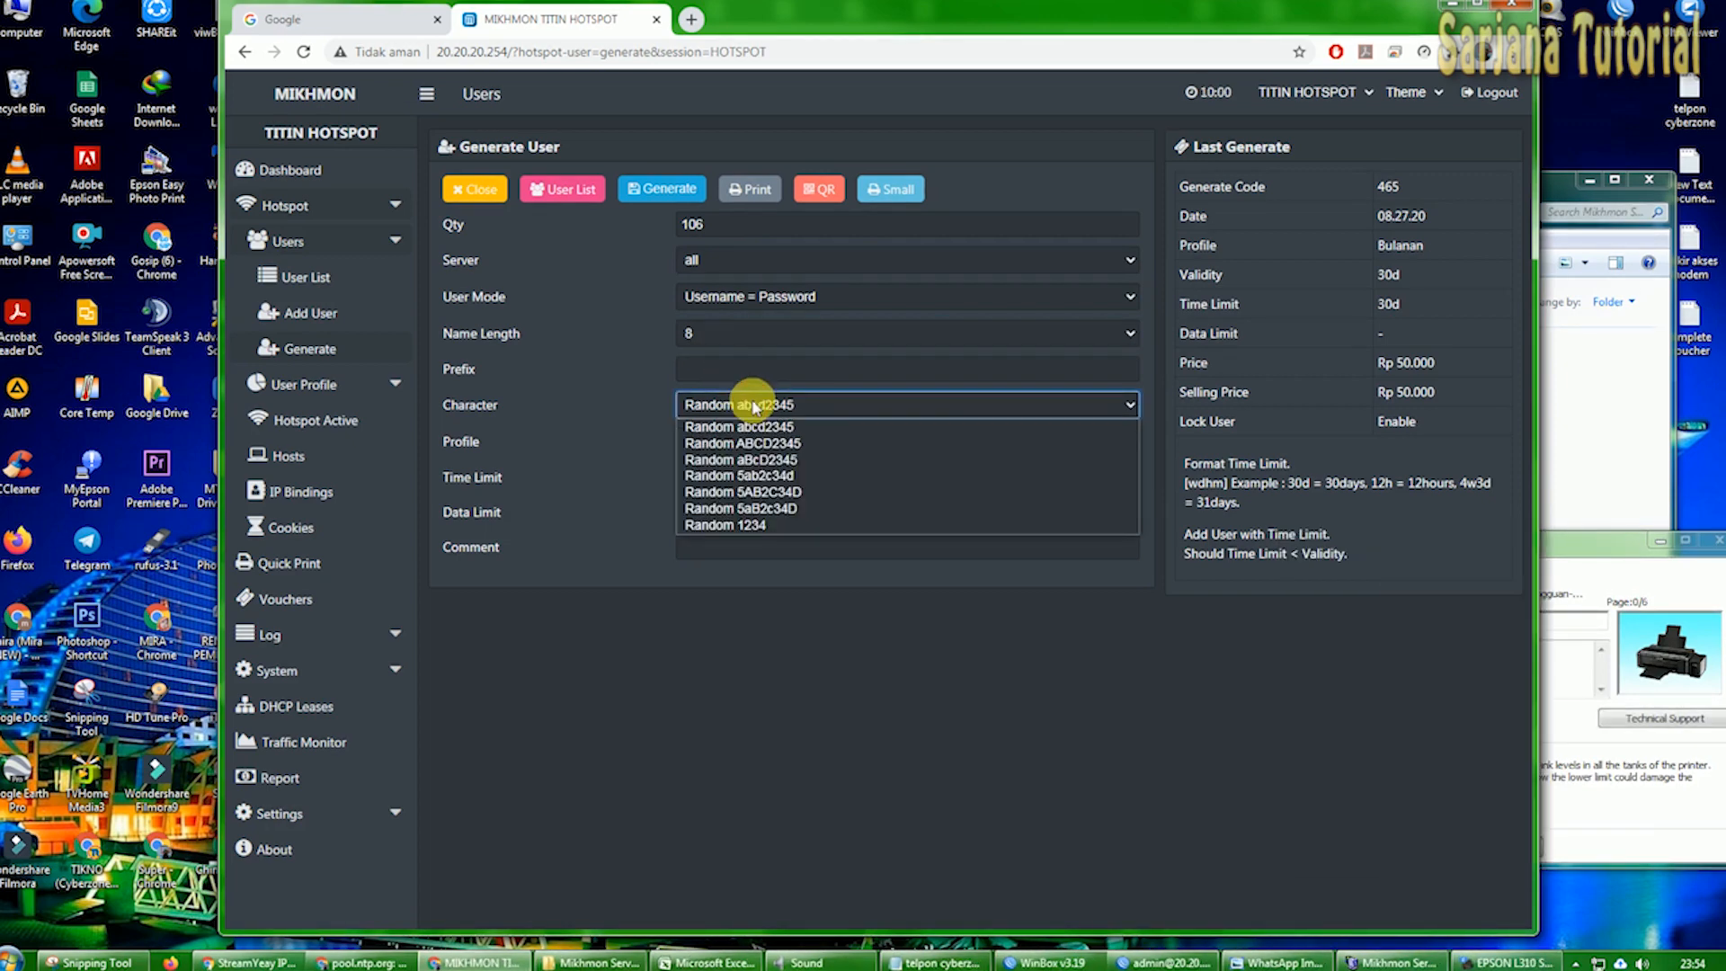
left_click(739, 529)
left_click(737, 442)
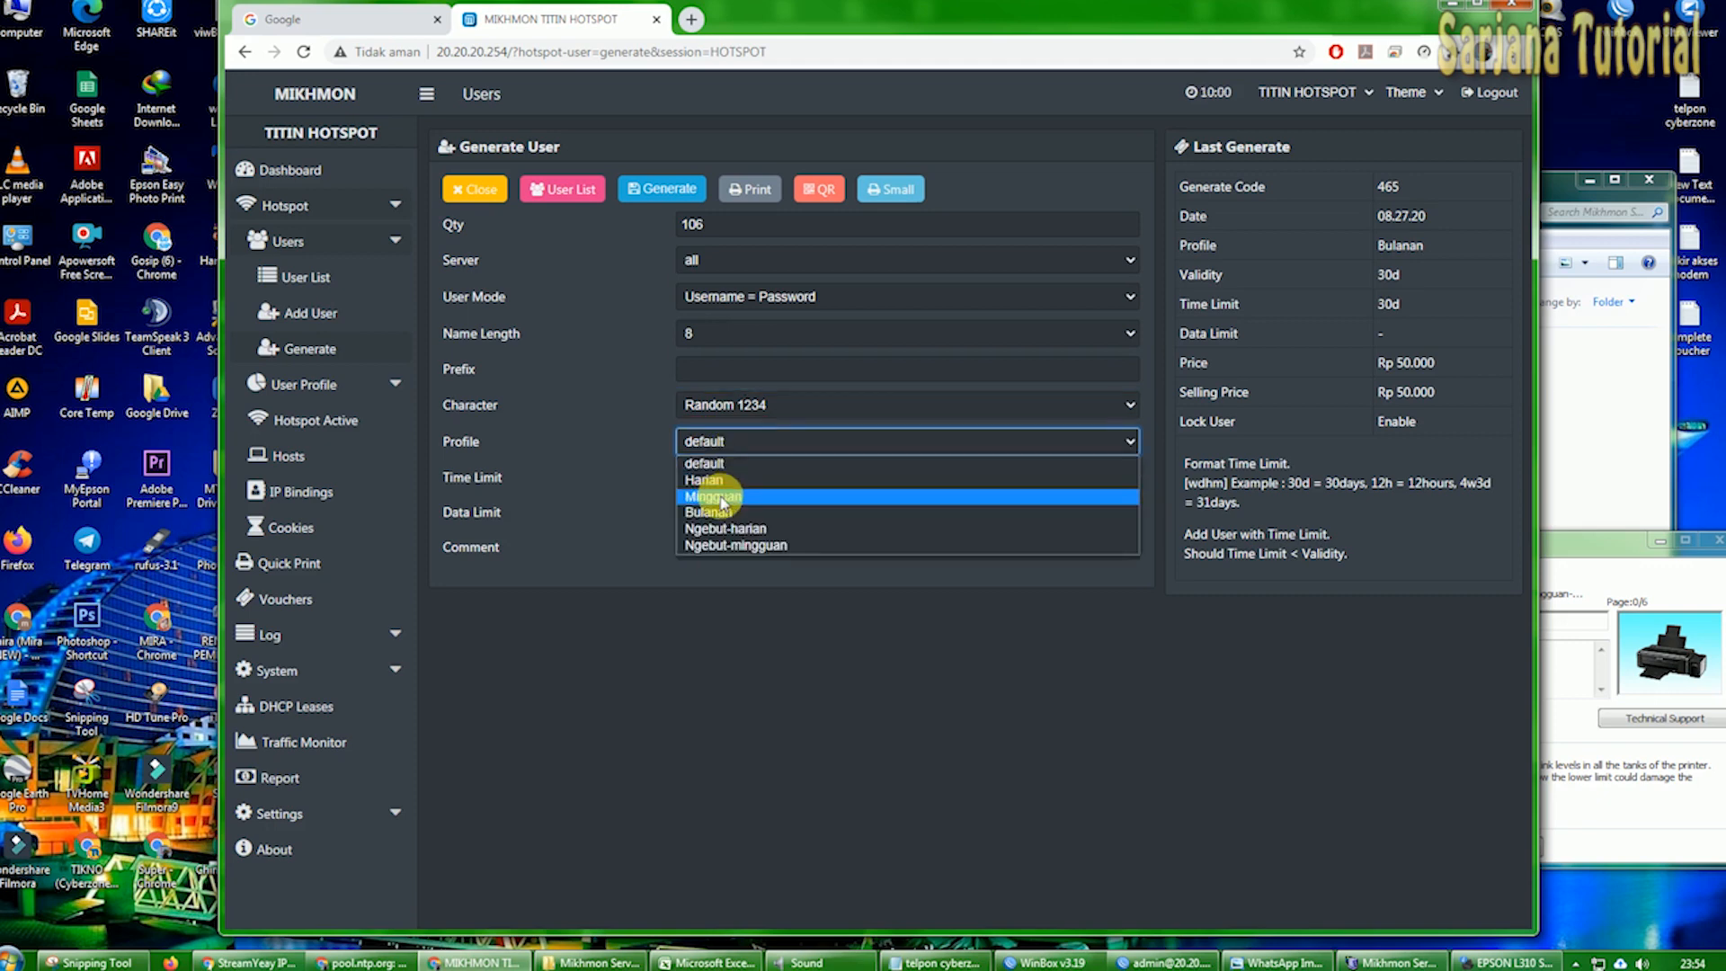
left_click(719, 530)
left_click(725, 479)
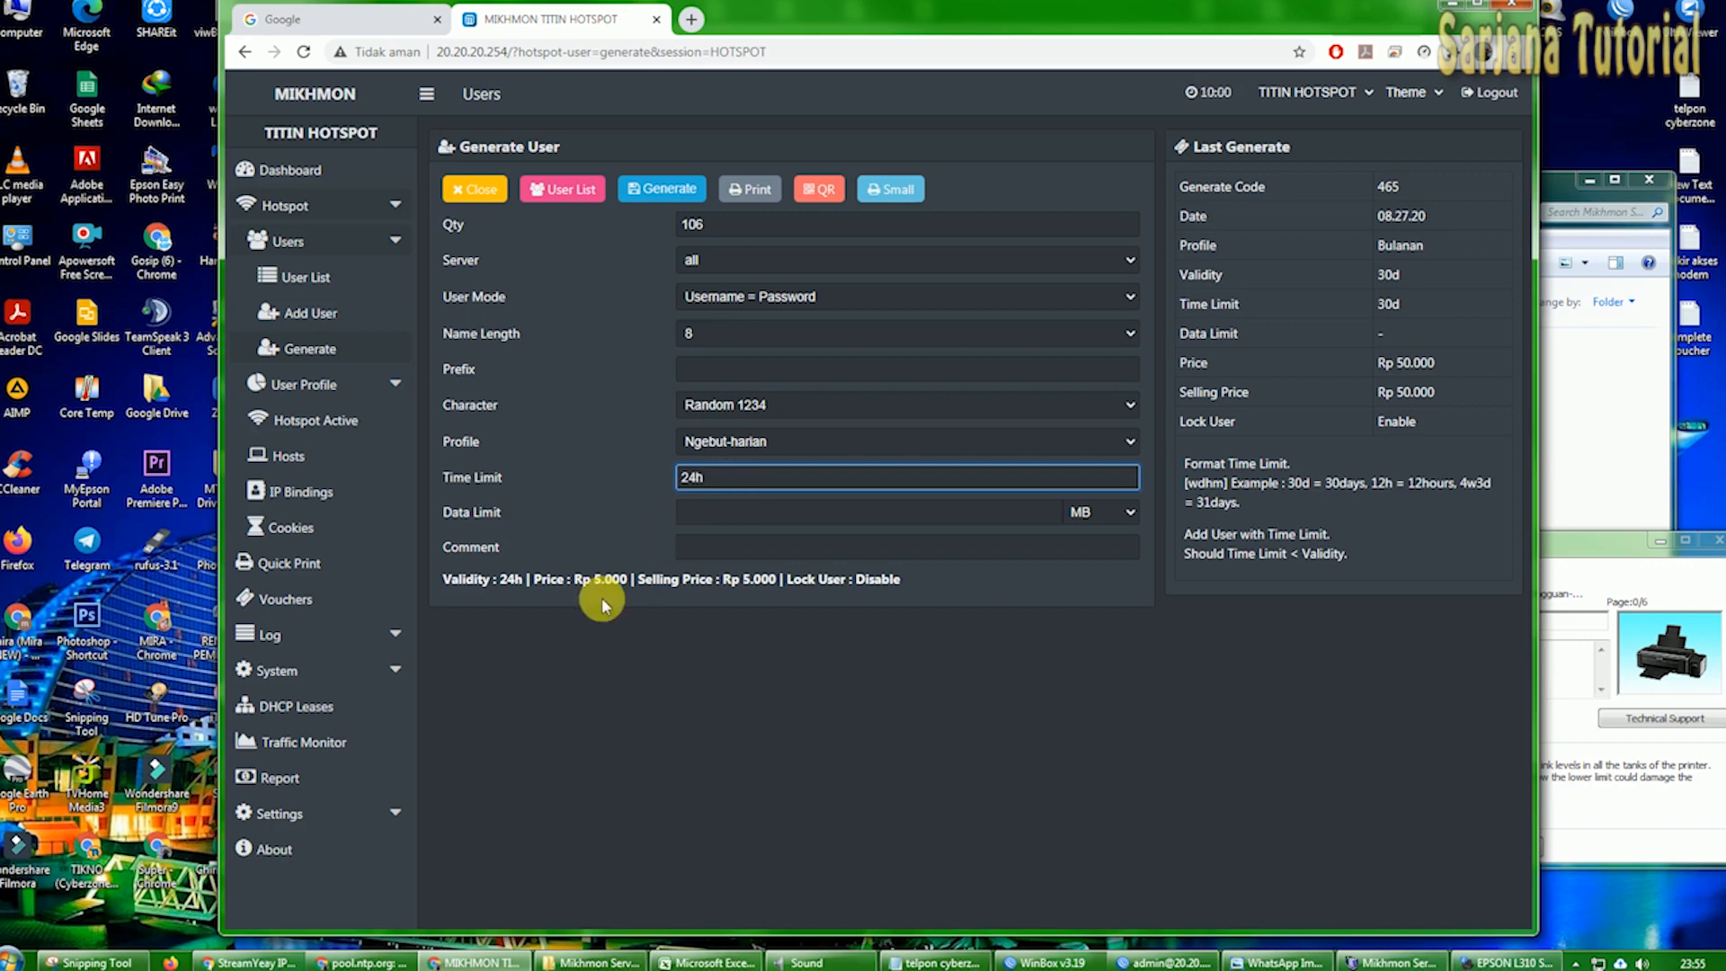
left_click(683, 192)
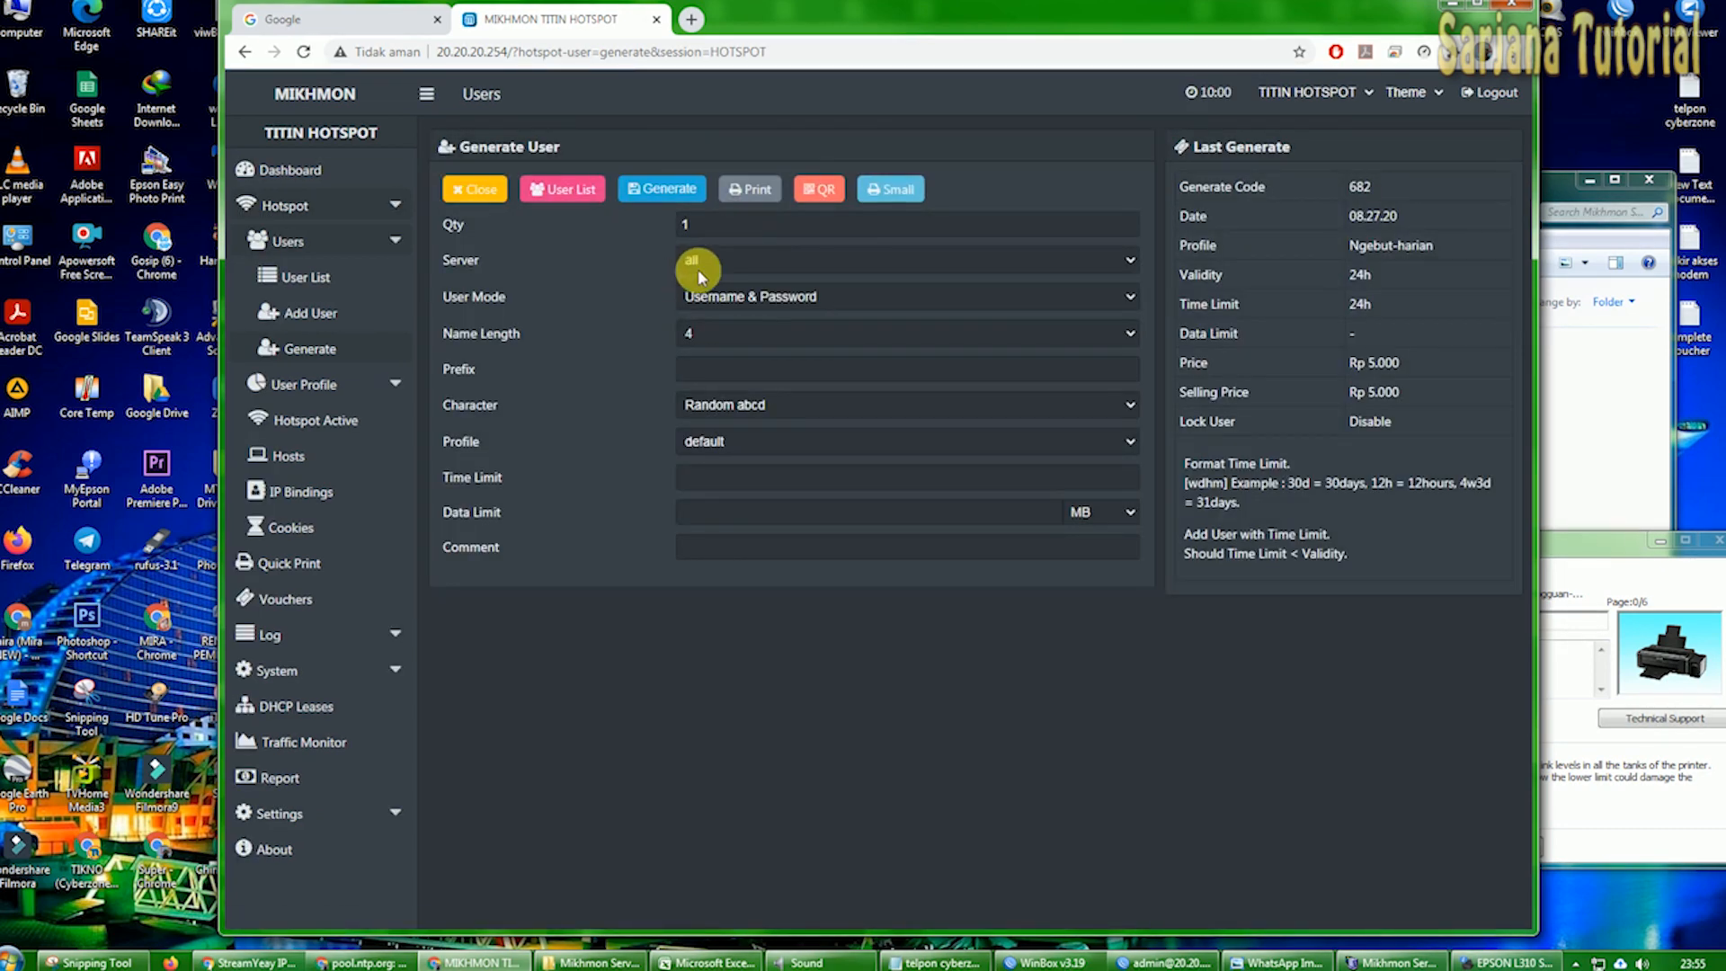
Print the vc-682 Ngebut-harian vouchers as 3 A4 sheets and close the voucher tab.
left_click(762, 195)
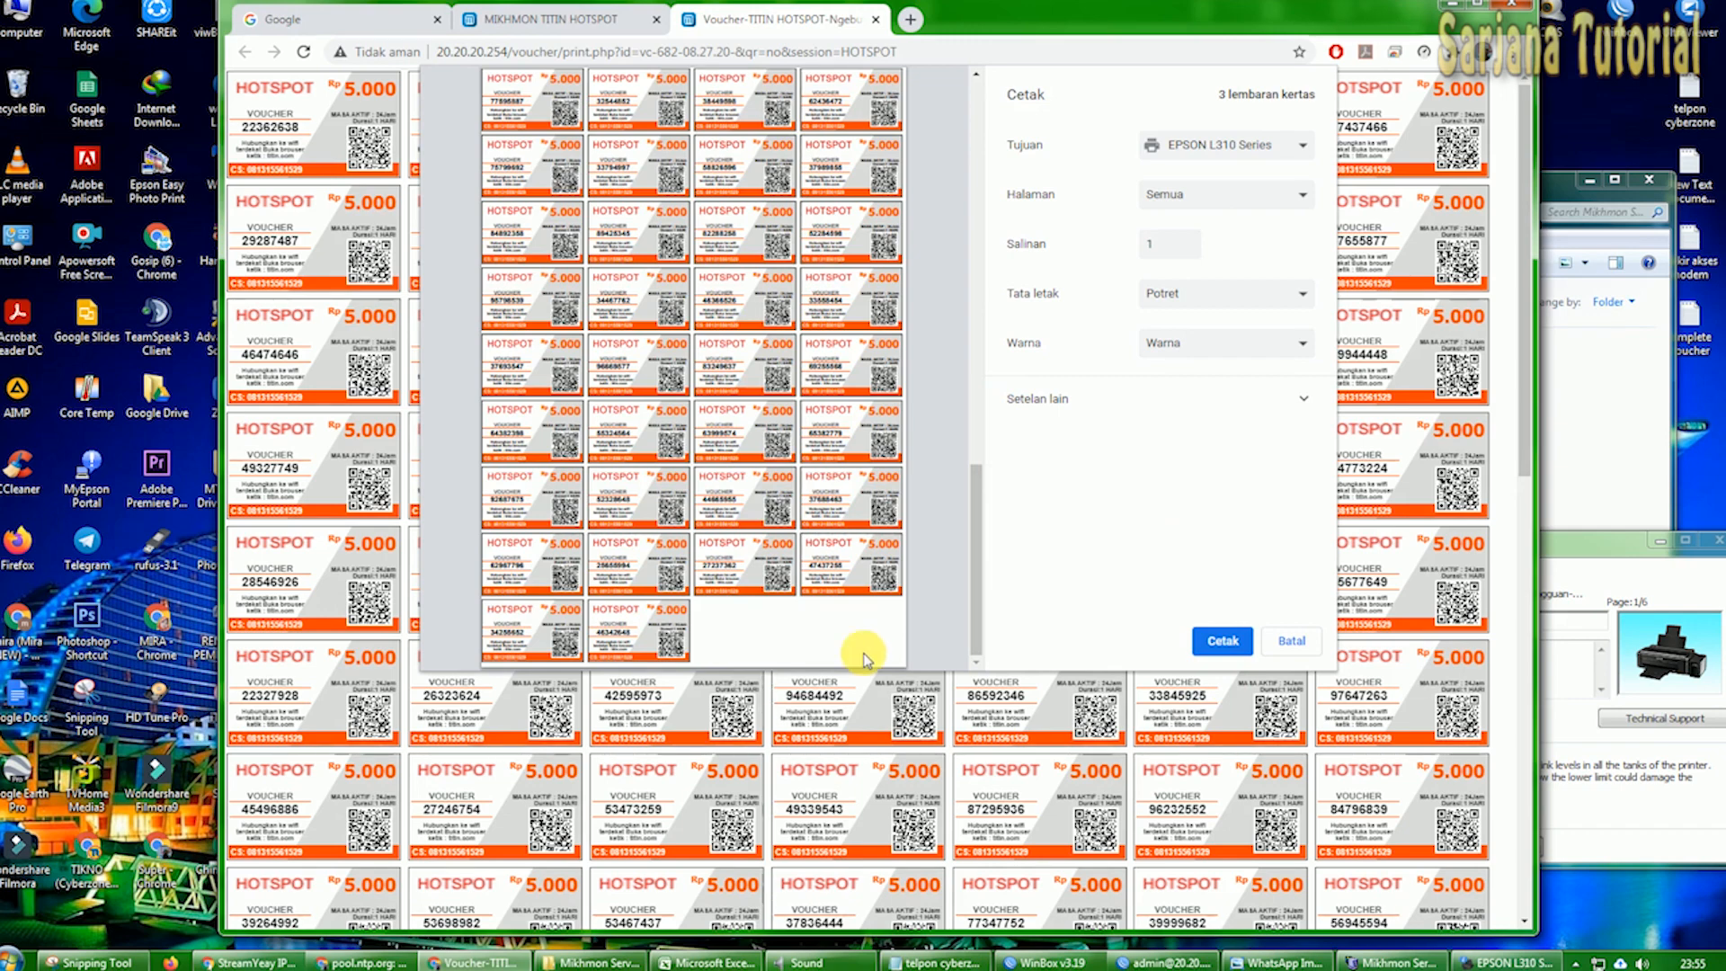
left_click(1223, 641)
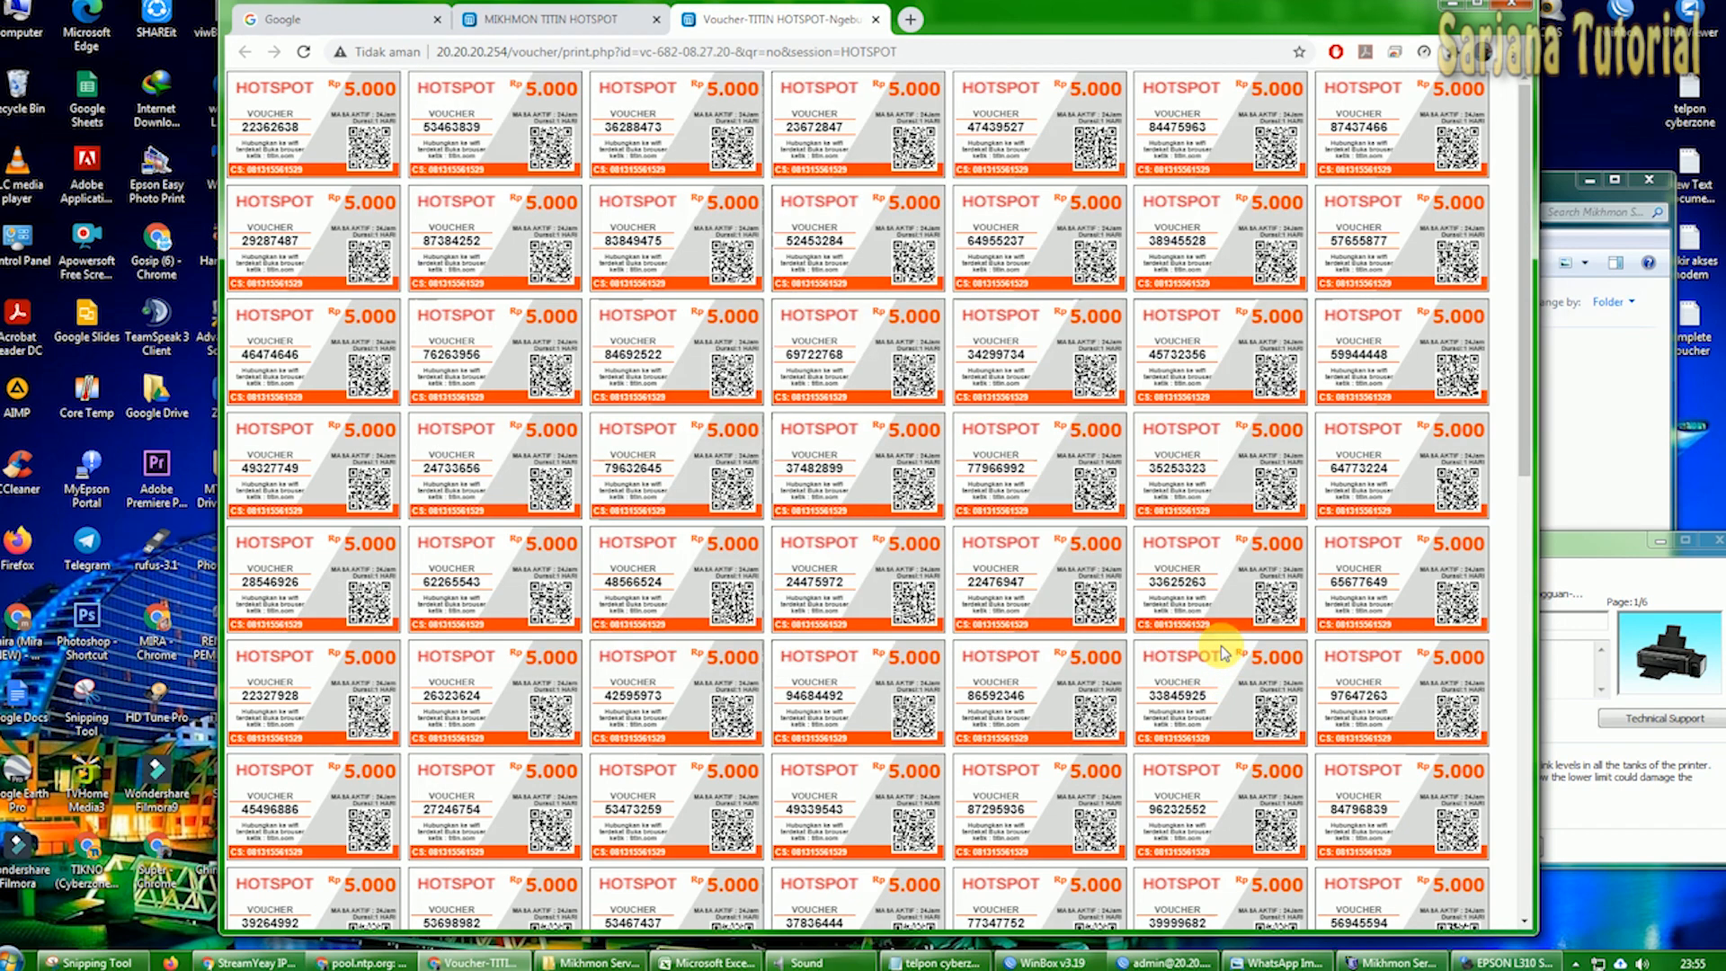
left_click(875, 19)
left_click(713, 236)
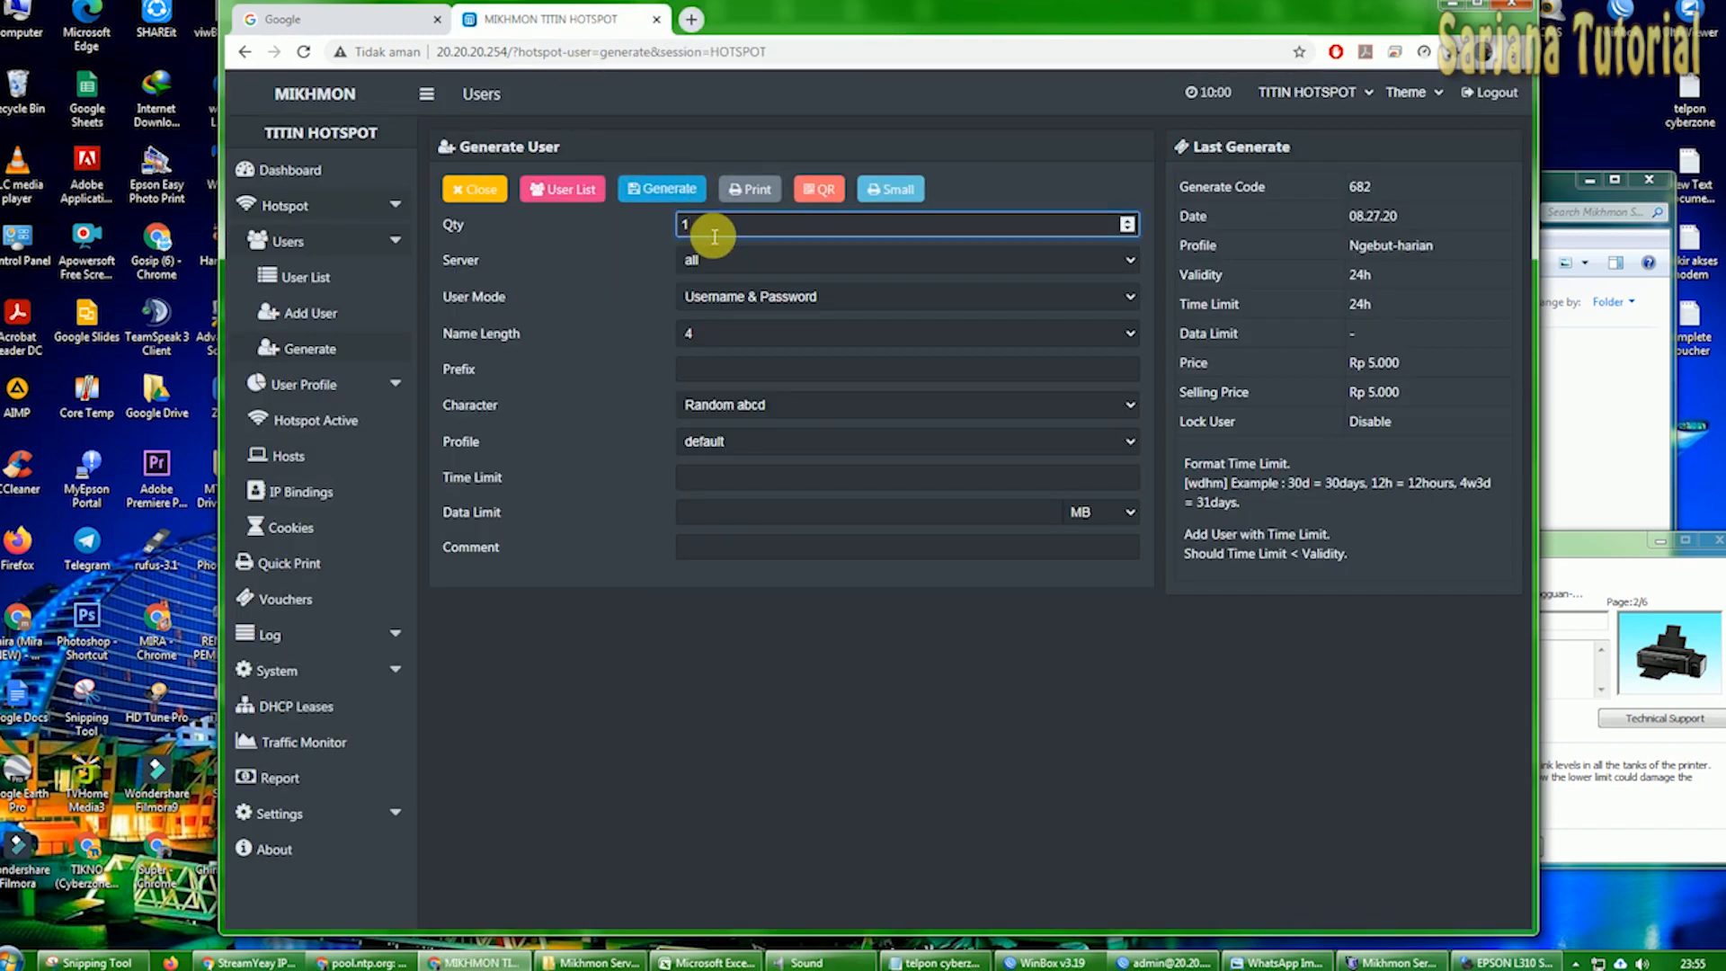
Generate 108 Ngebut-mingguan vouchers: username = password, length 8, Random 5AB2C34D, 7d limit.
type("08")
left_click(722, 297)
left_click(736, 336)
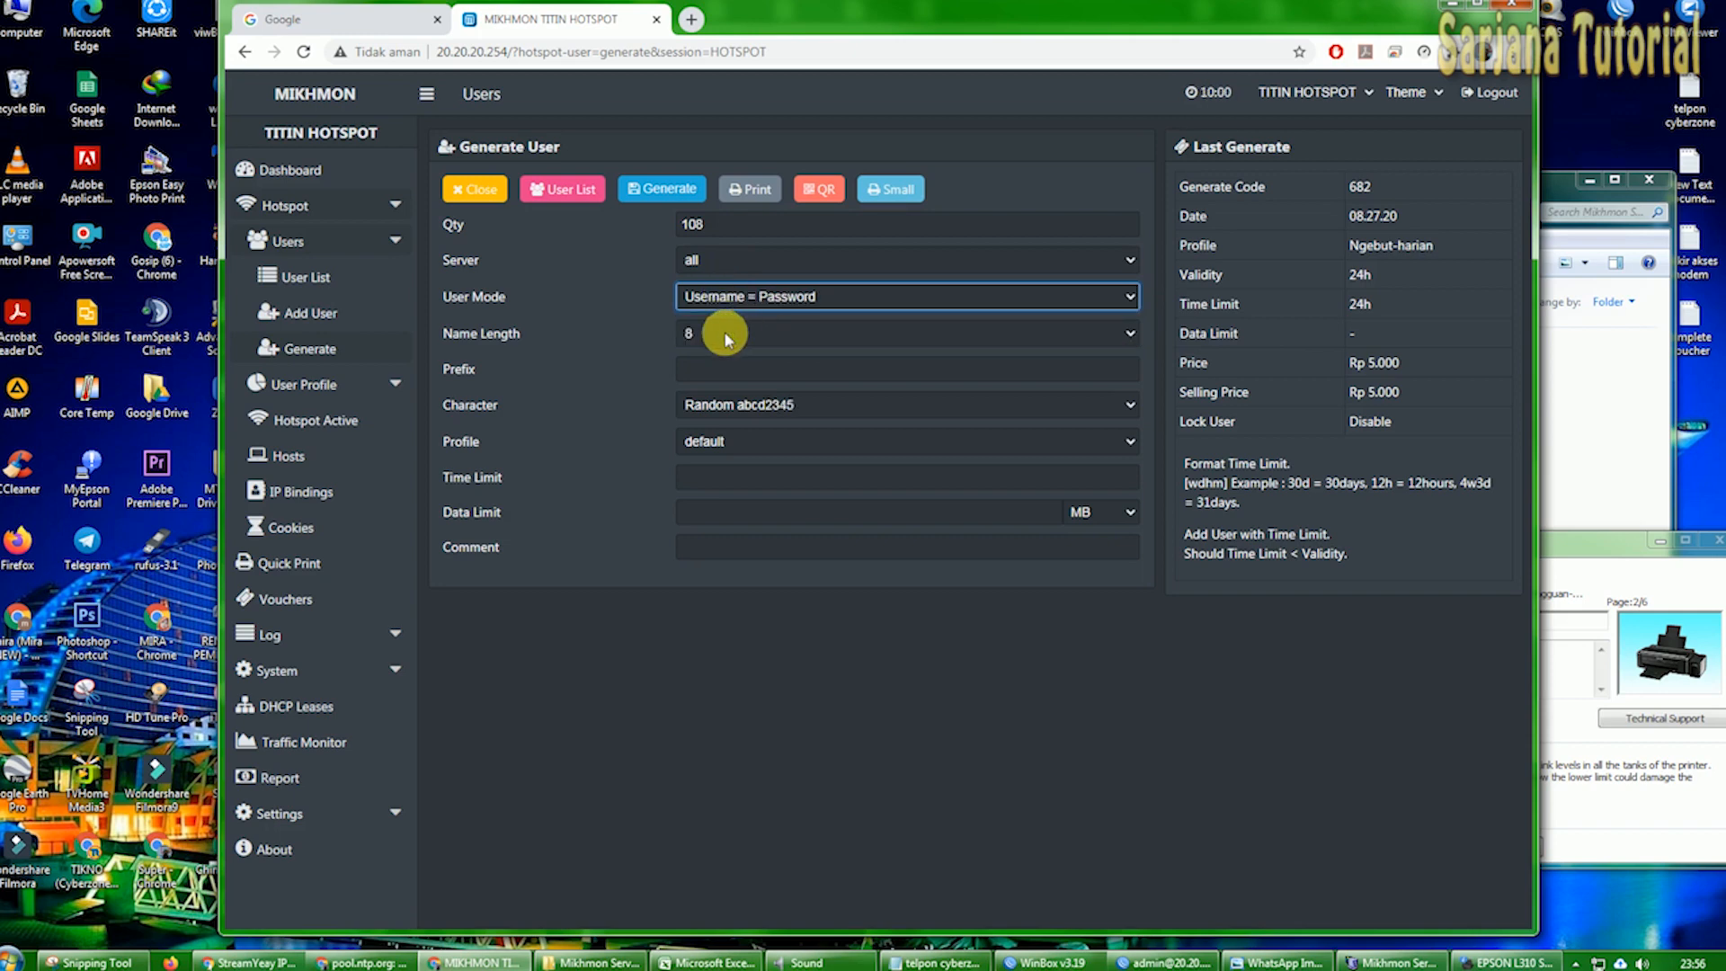
left_click(694, 327)
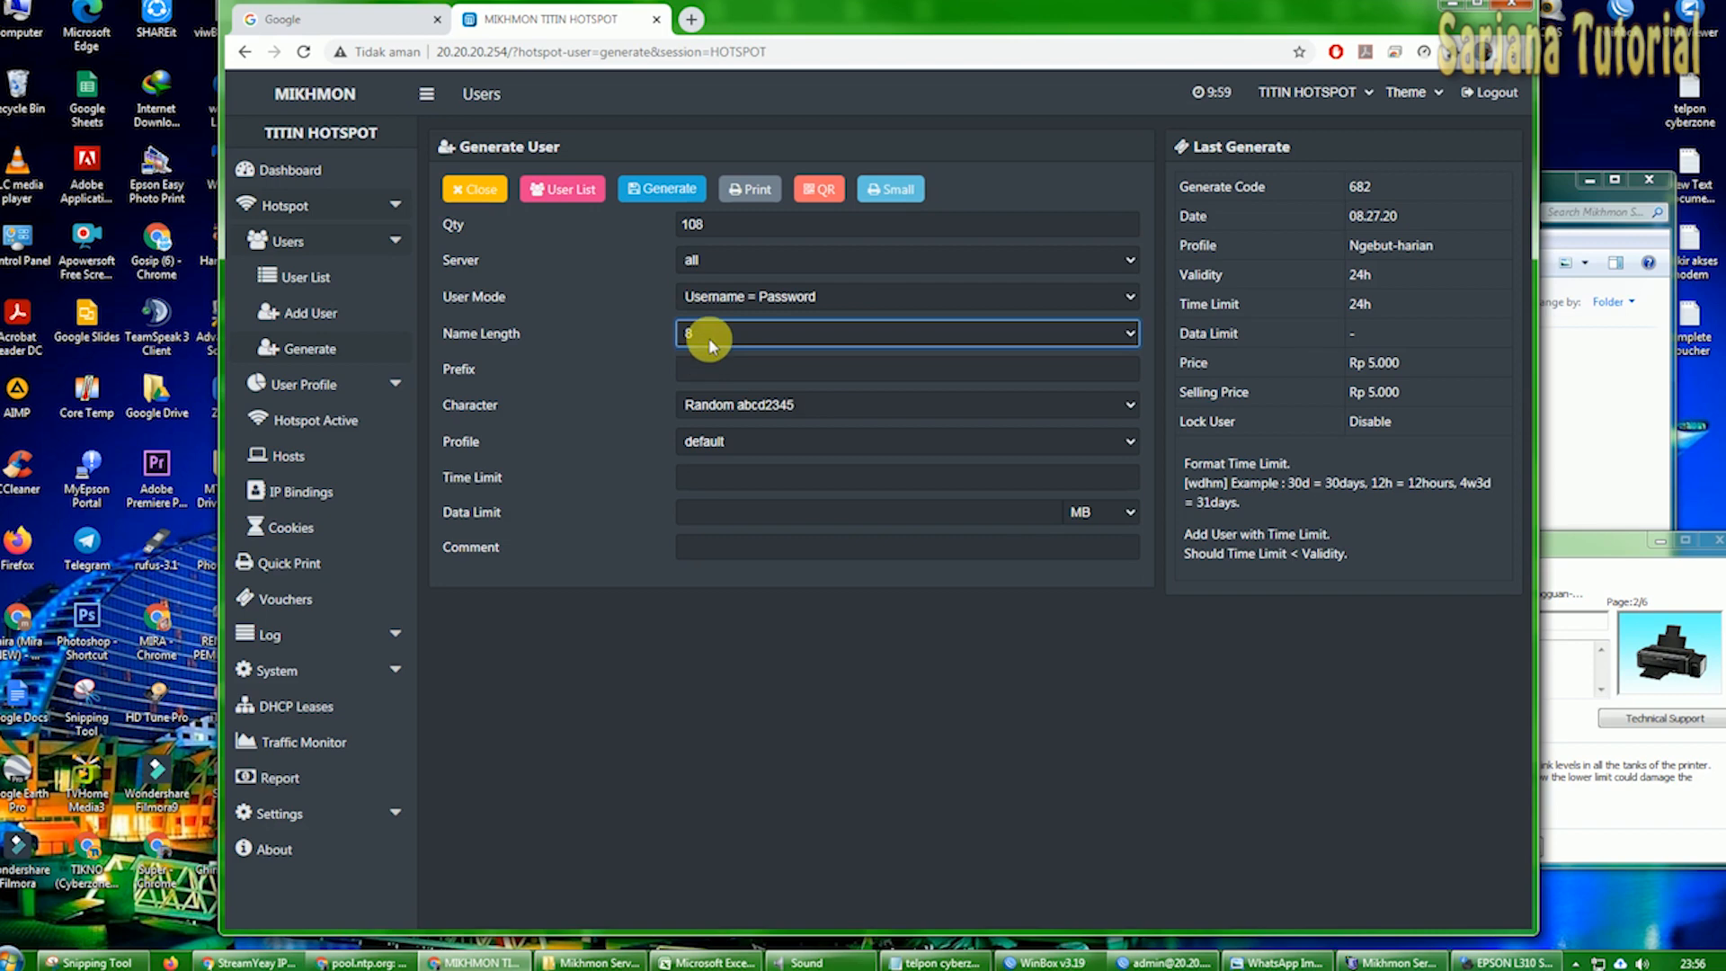
left_click(711, 405)
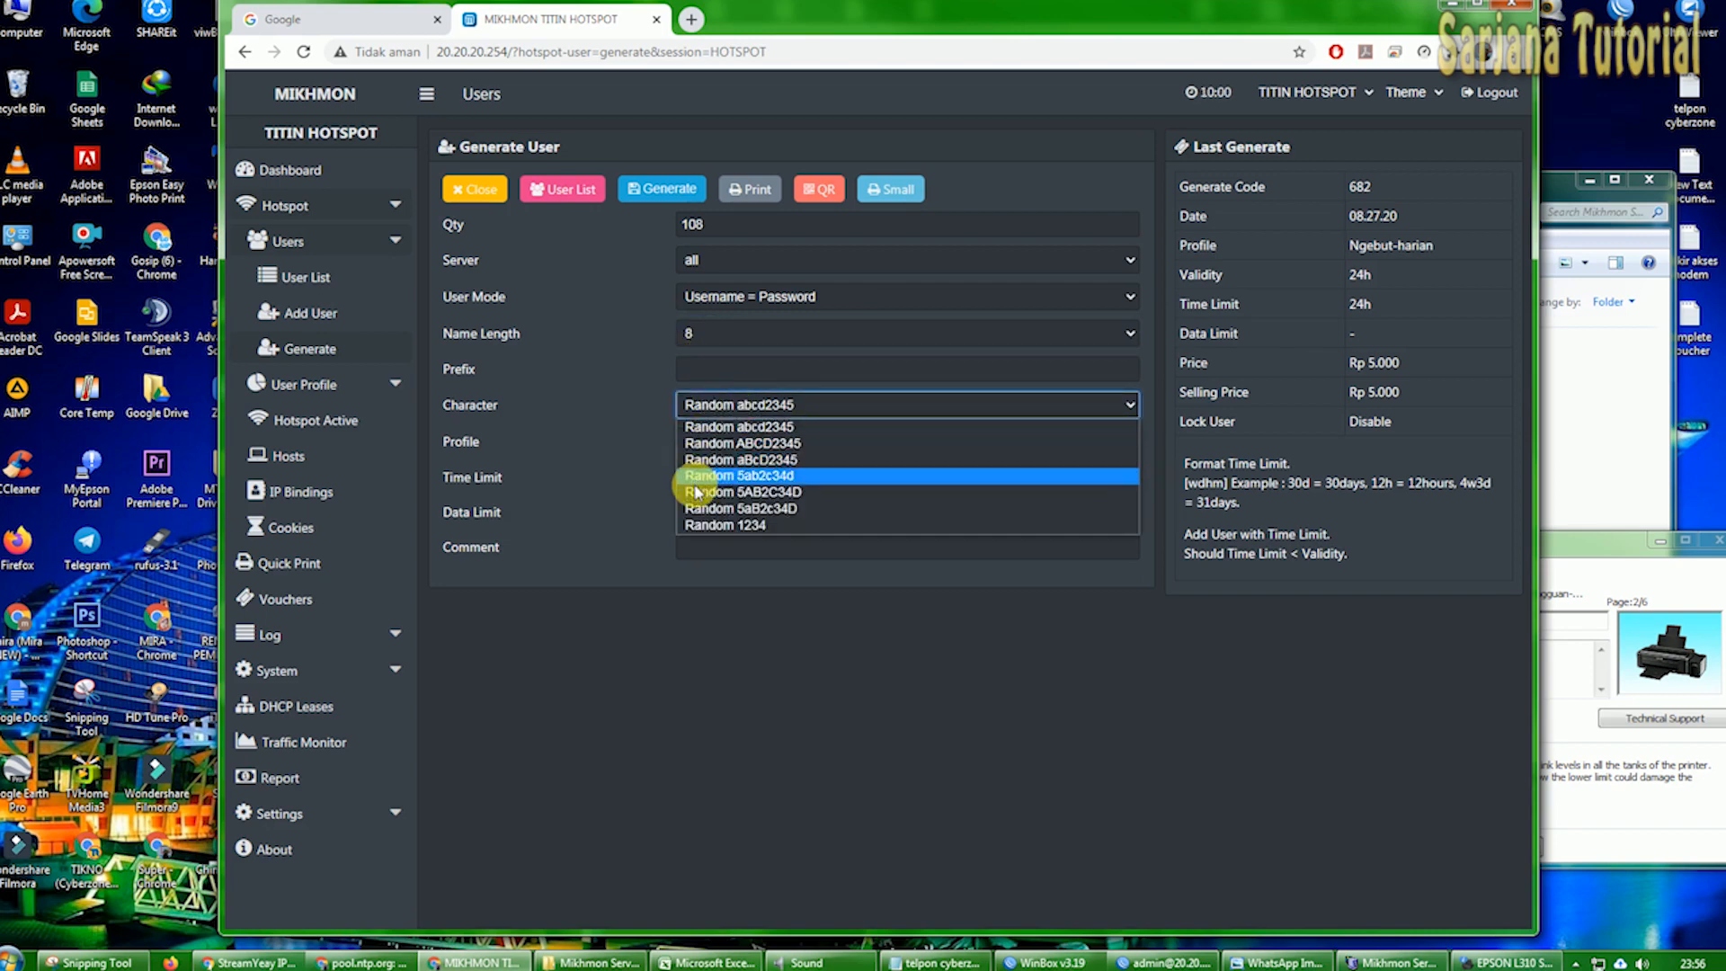
left_click(760, 493)
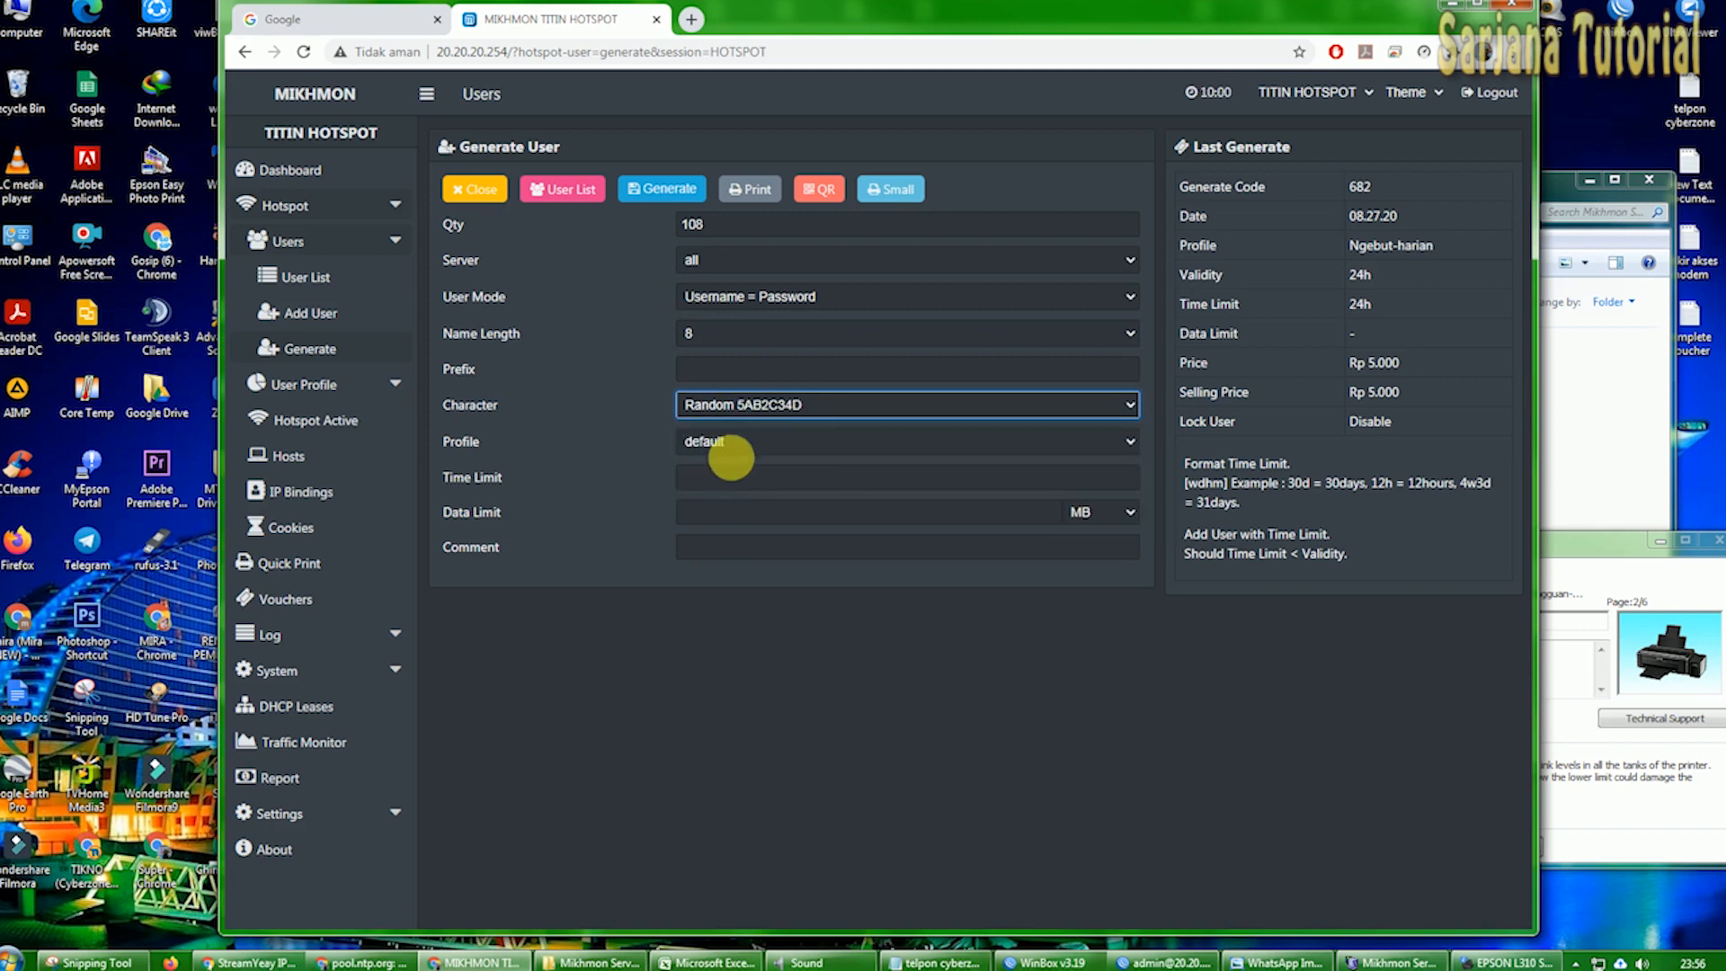
left_click(746, 439)
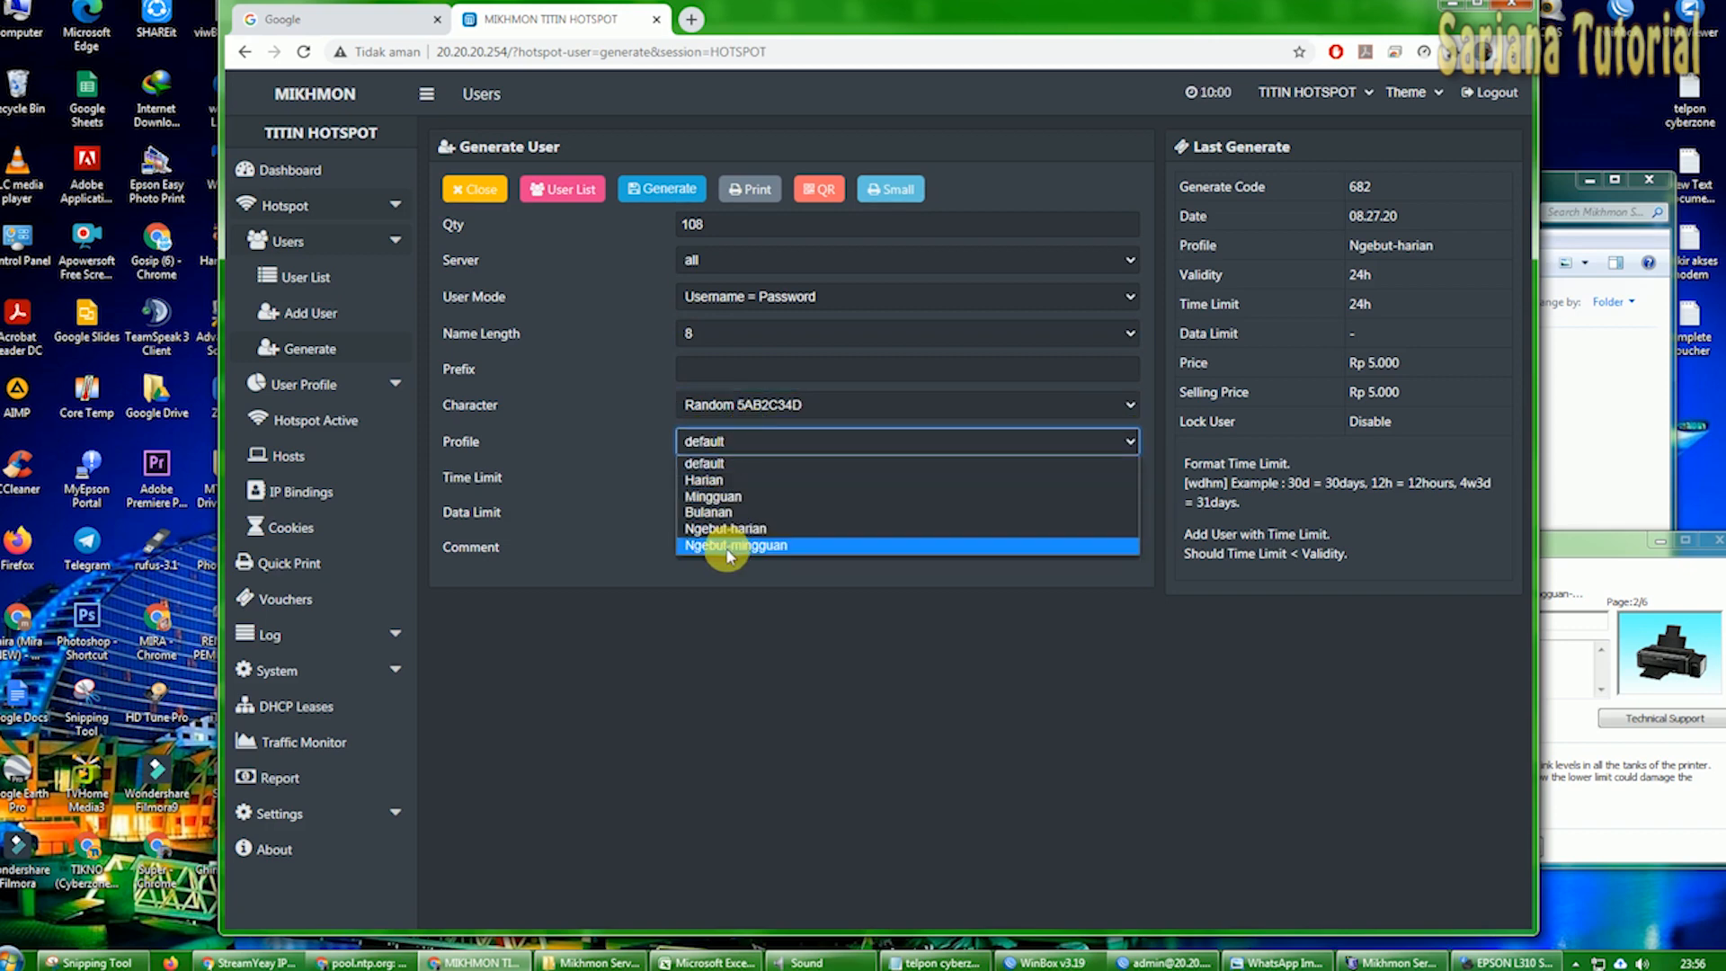
left_click(729, 545)
left_click(722, 483)
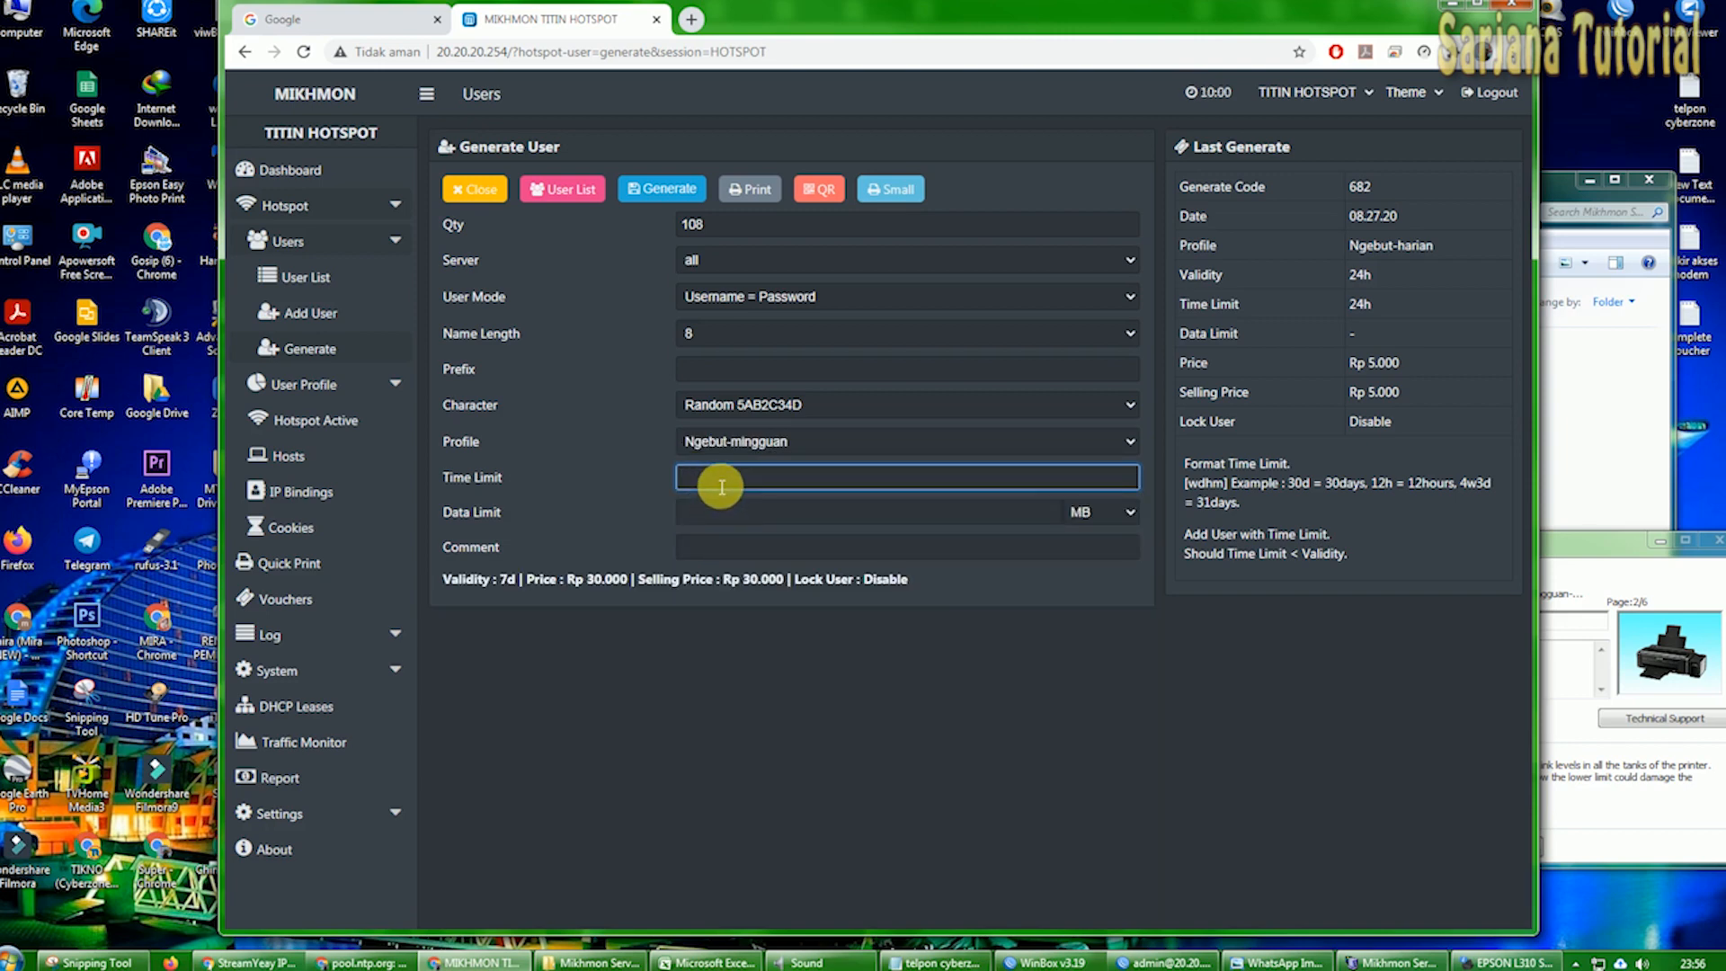
type("7d")
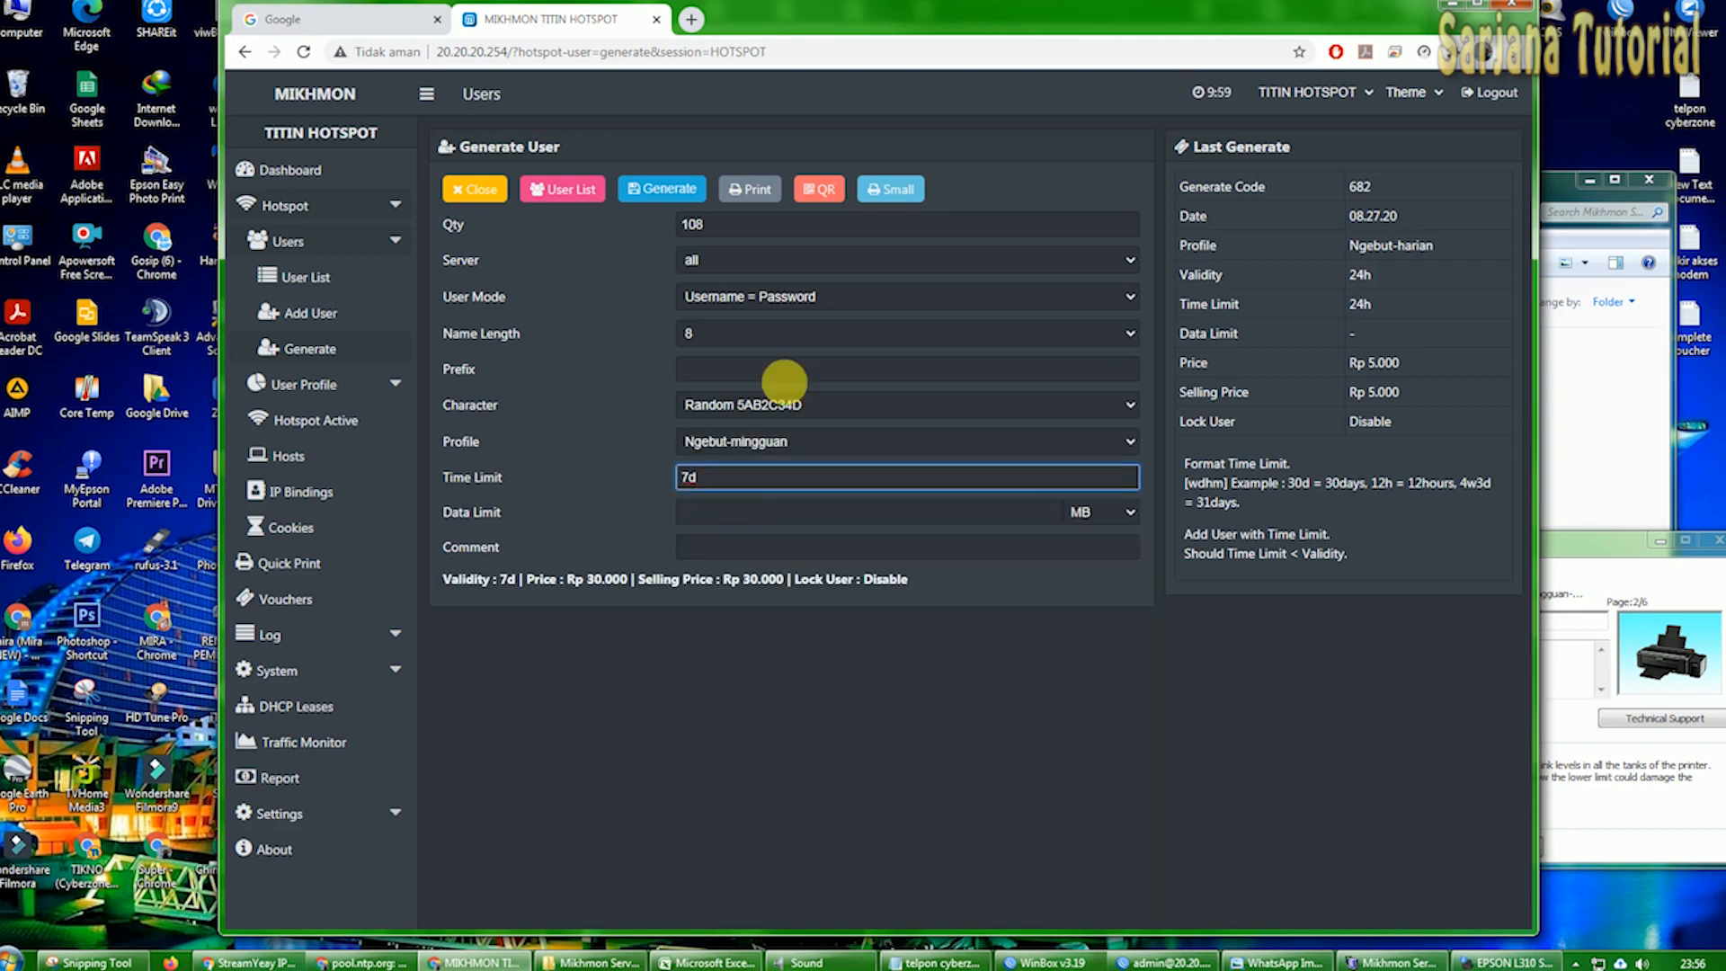
left_click(659, 191)
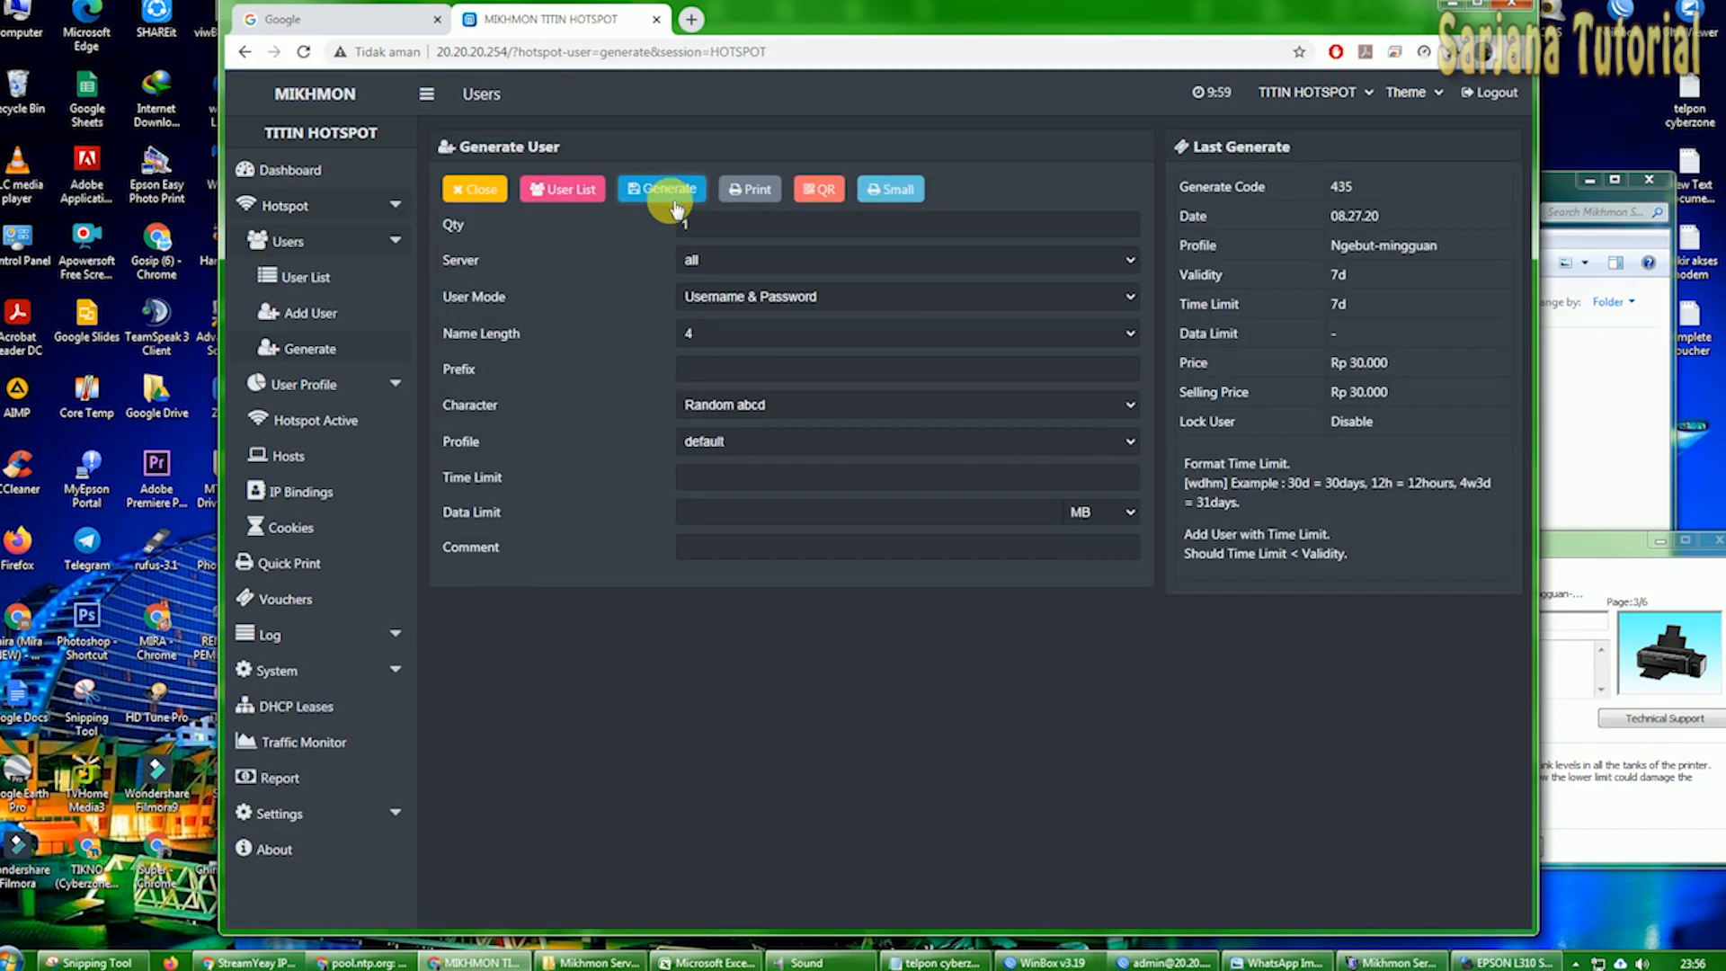
Print the vc-435 Ngebut-mingguan Rp 30.000 vouchers as 3 sheets on the EPSON L310, then close the tab.
left_click(745, 191)
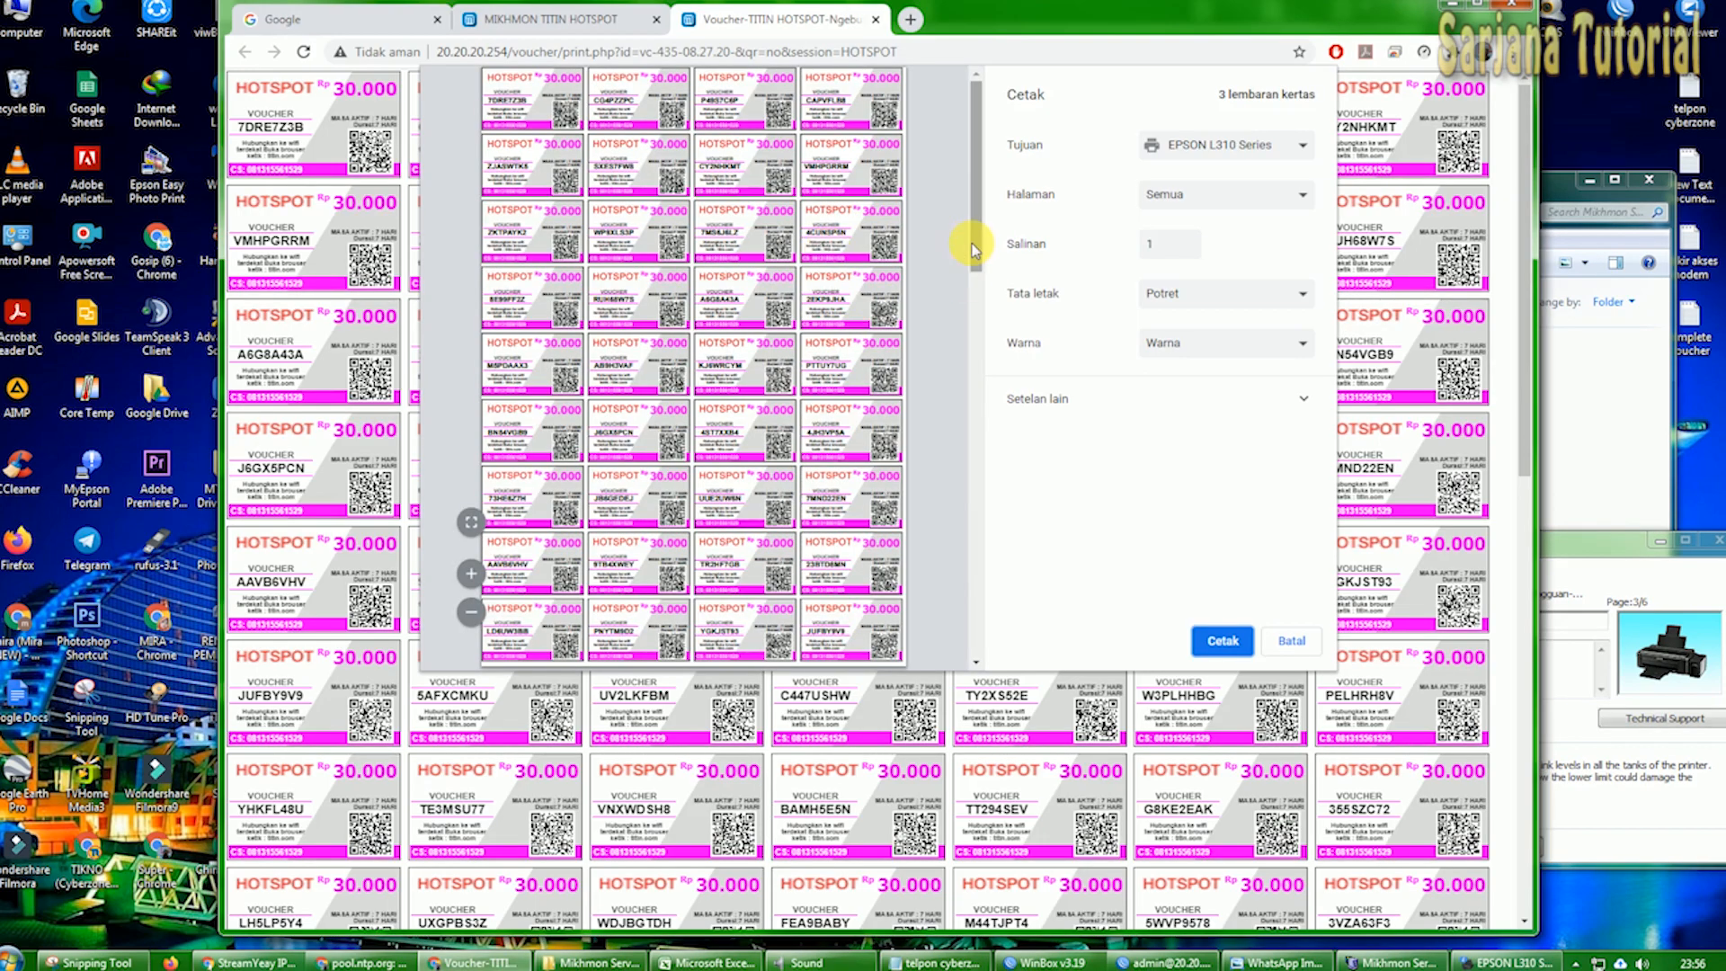
left_click_drag(974, 240, 944, 655)
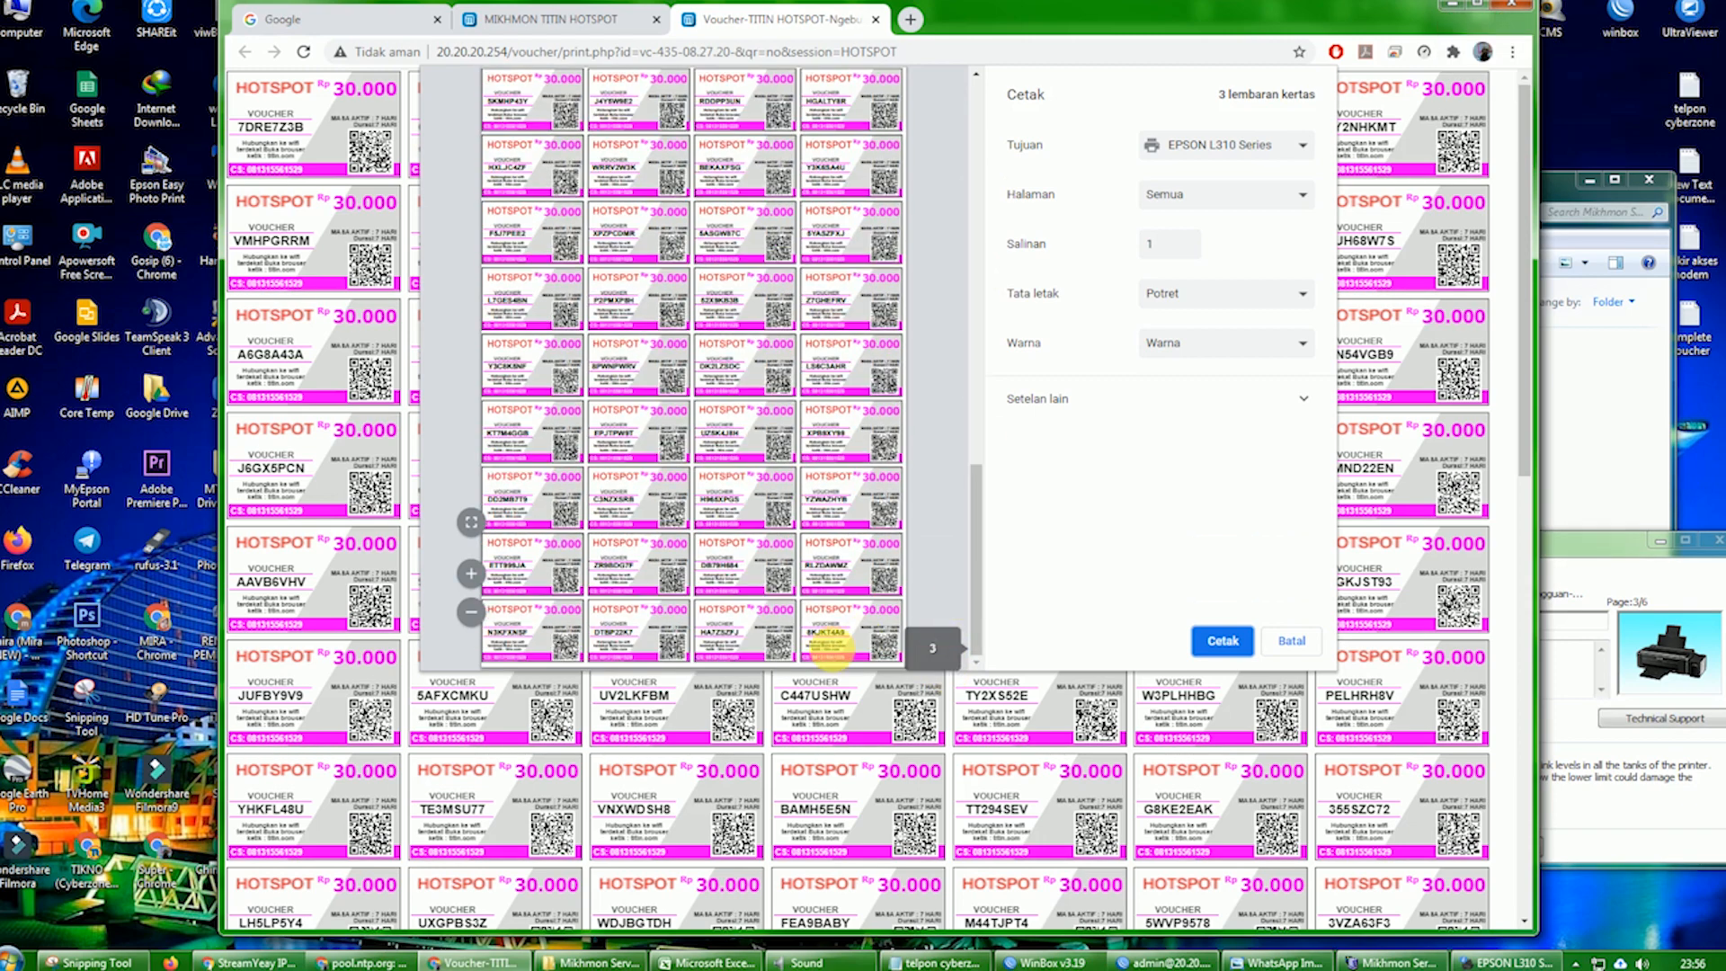
left_click(1220, 641)
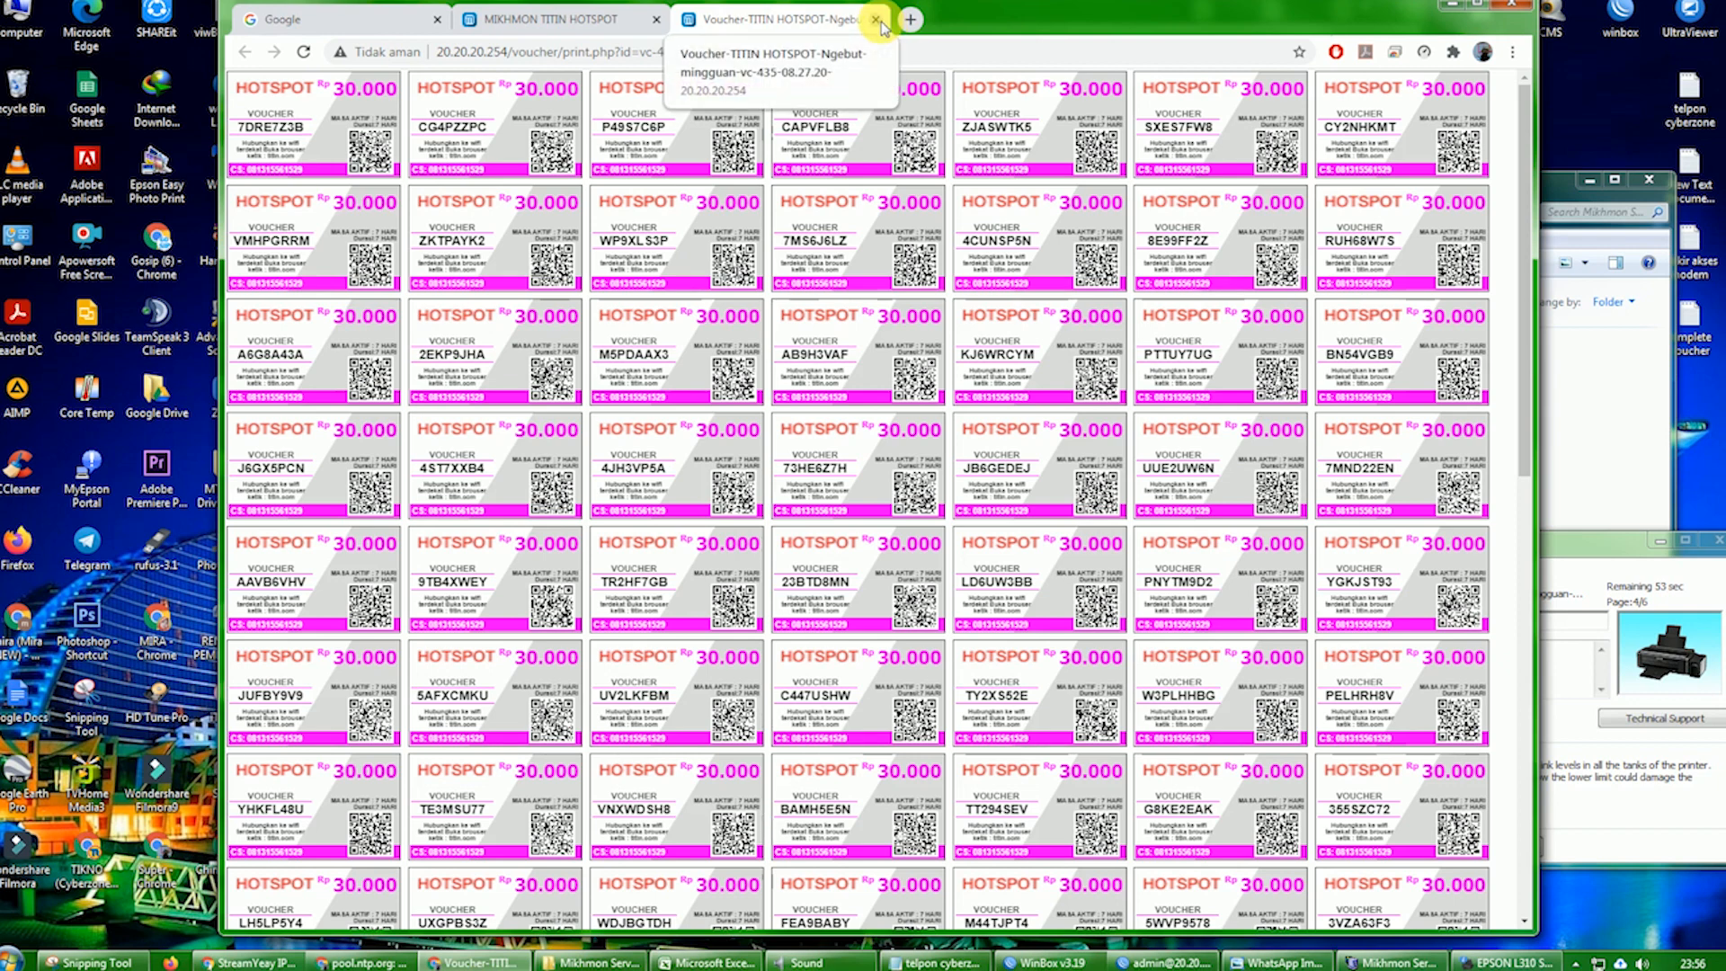
left_click(877, 19)
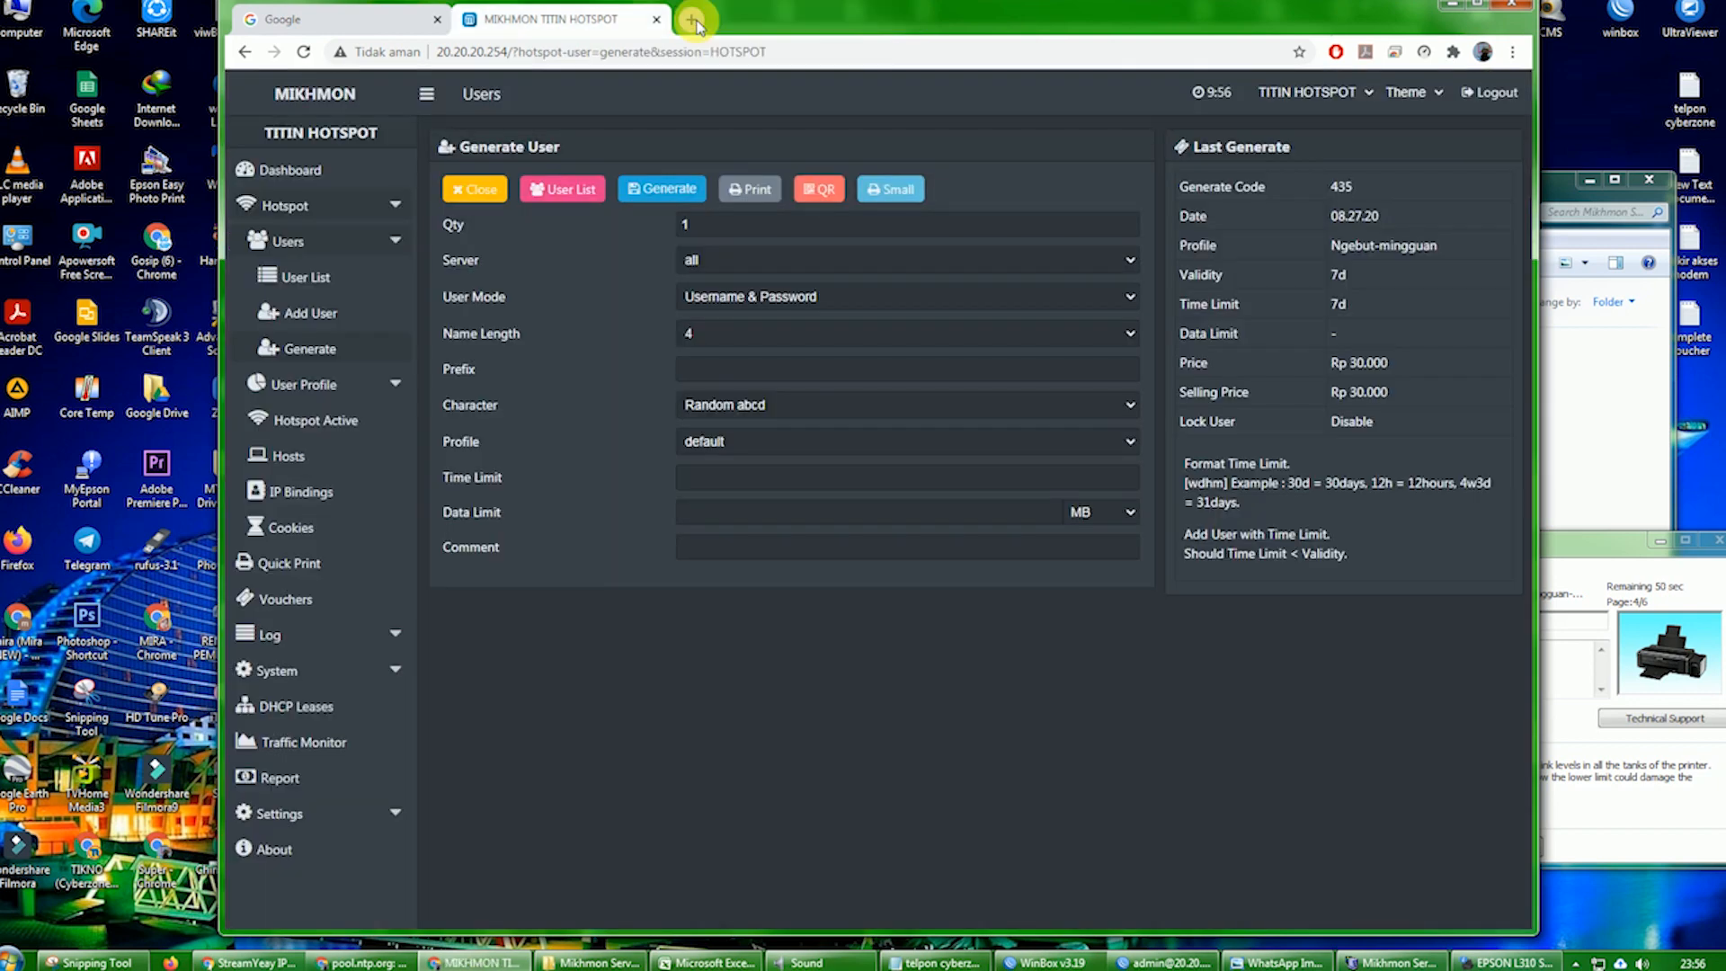
Return to the Mikhmon dashboard and confirm it lists 1123 hotspot users with 0 active.
left_click(304, 171)
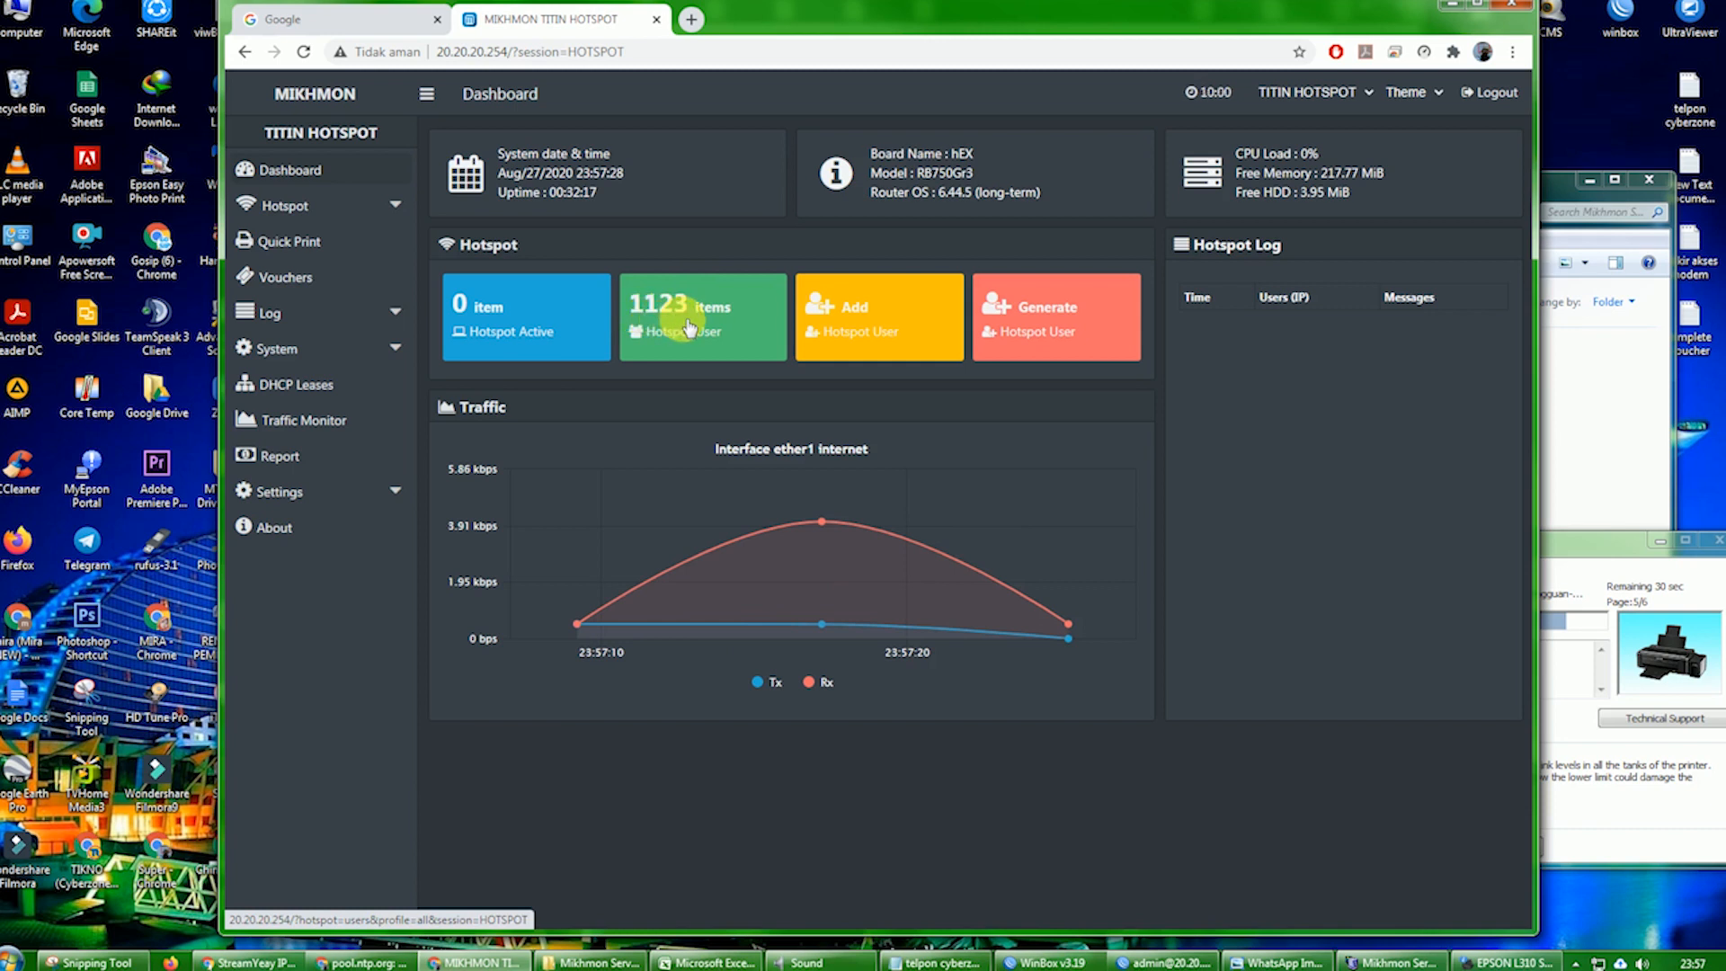
mouse_move(969, 477)
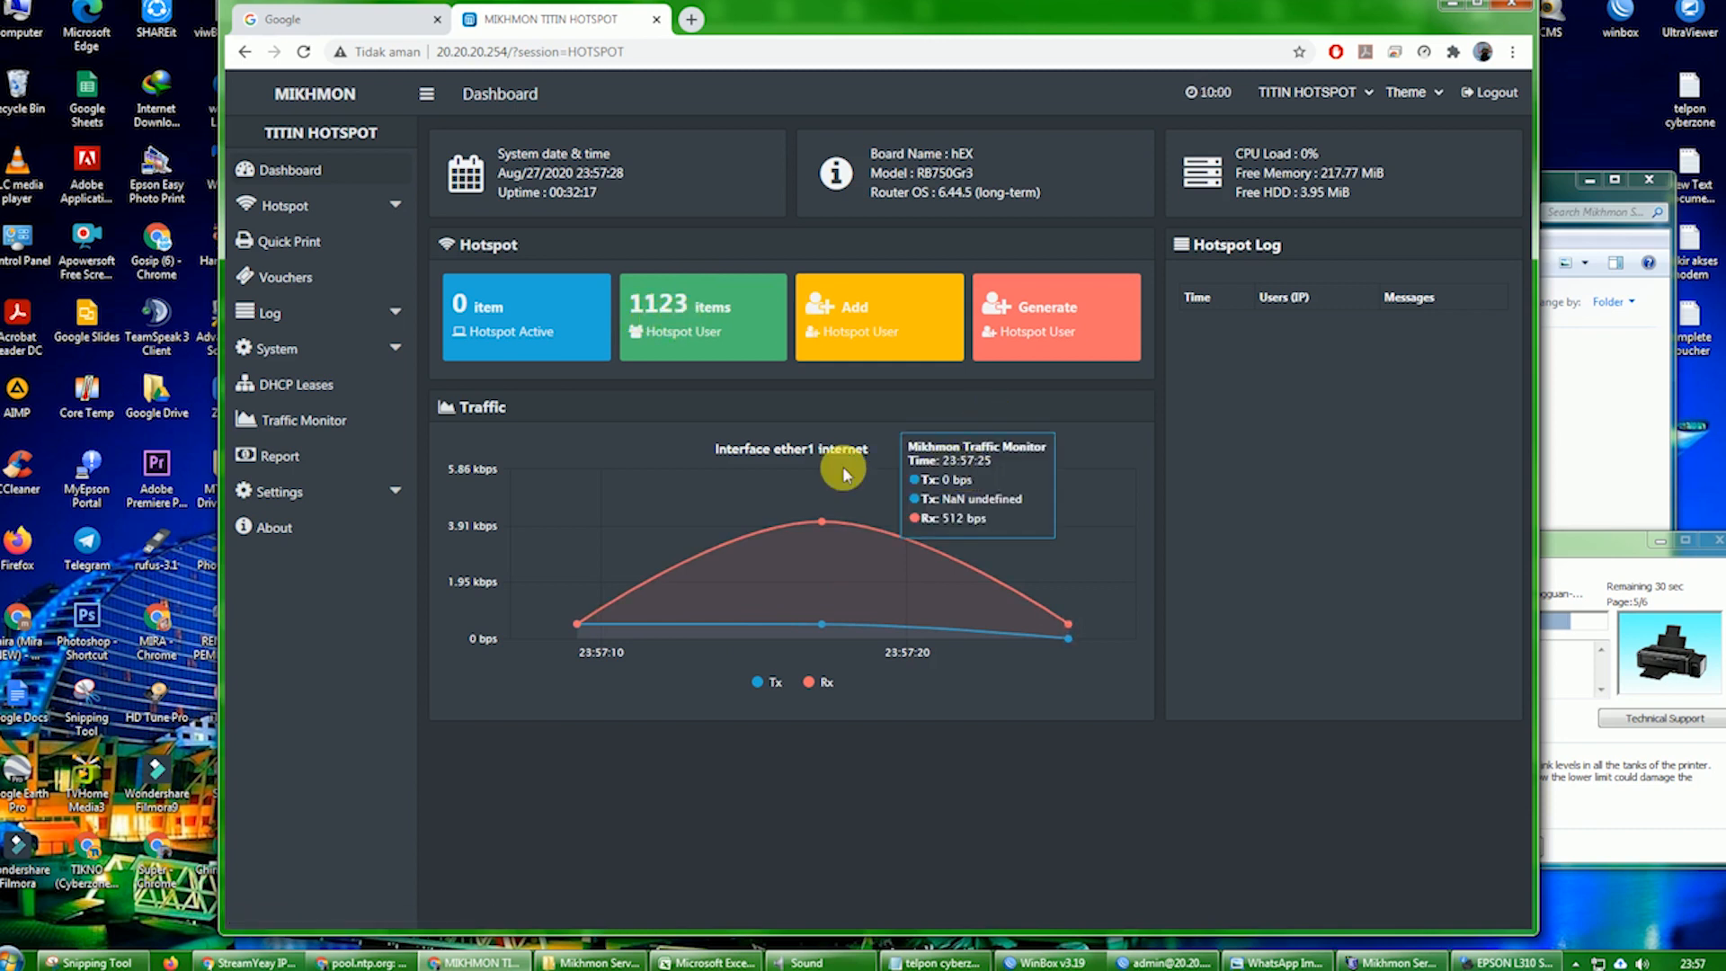